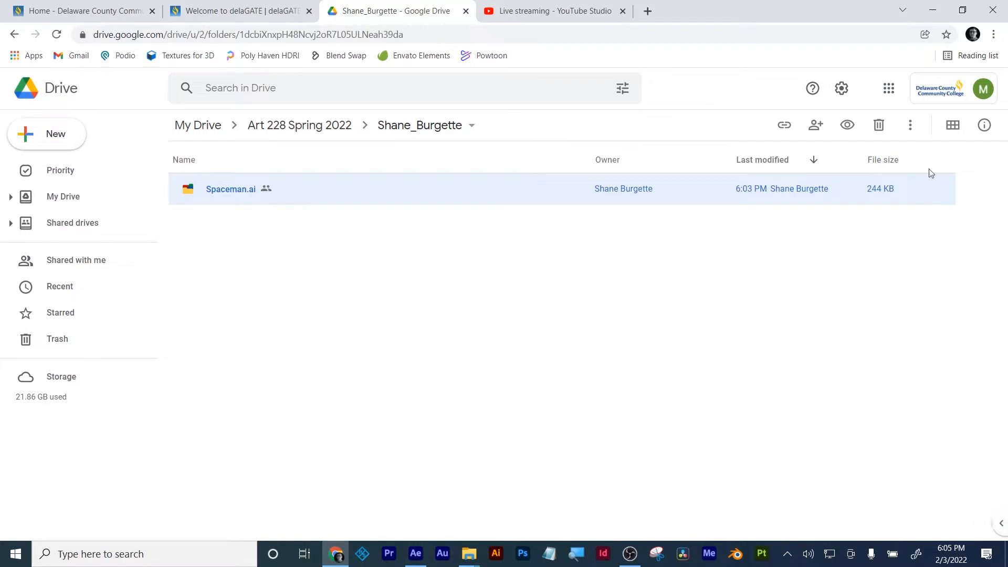
- Move the Spaceman Illustrator file from Downloads into the student's folder inside Art 228 Spring 2022
click(933, 12)
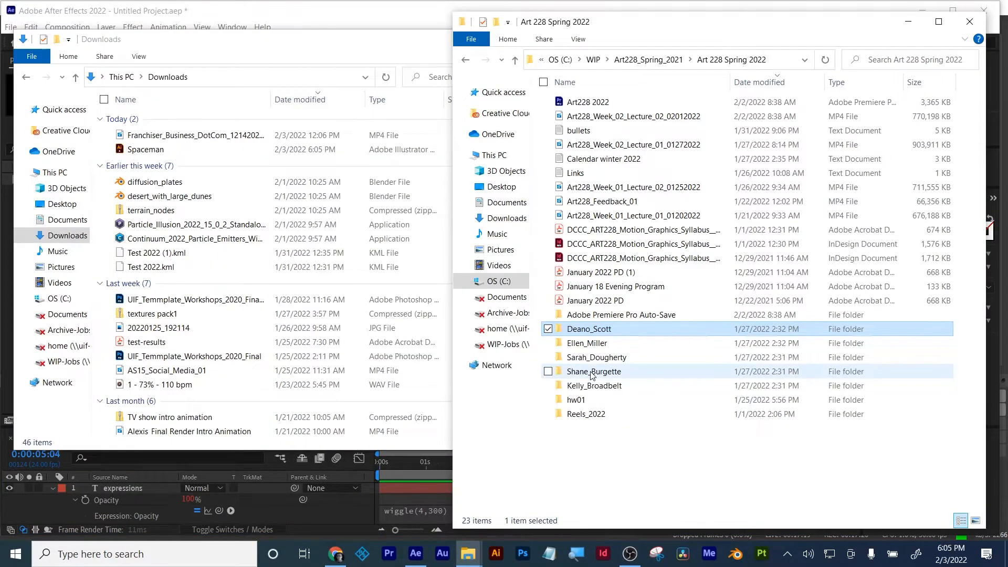
double_click(592, 373)
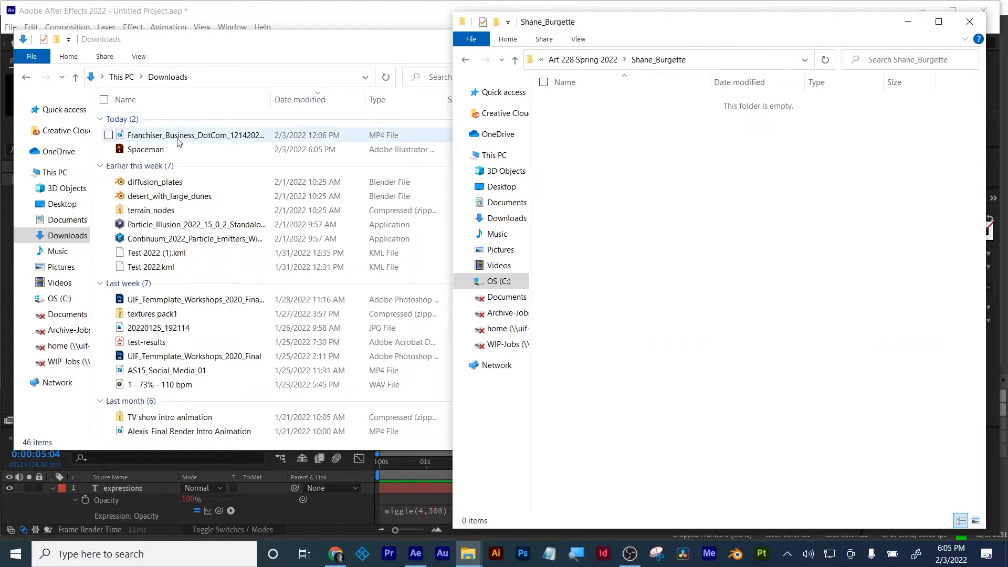
drag(152, 149, 702, 201)
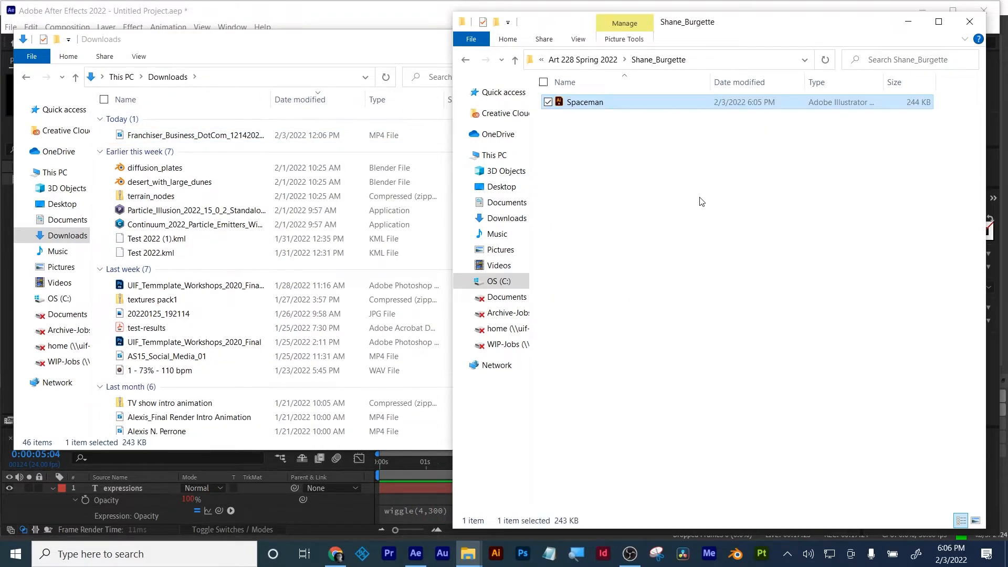
click(592, 169)
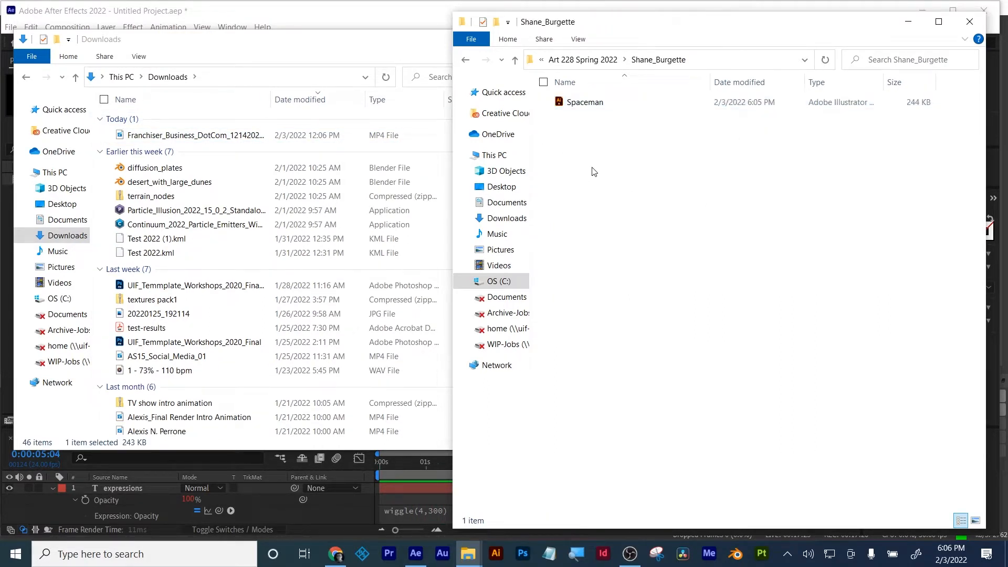
- Switch to After Effects and delete the expressions text layer from Comp 1
click(398, 26)
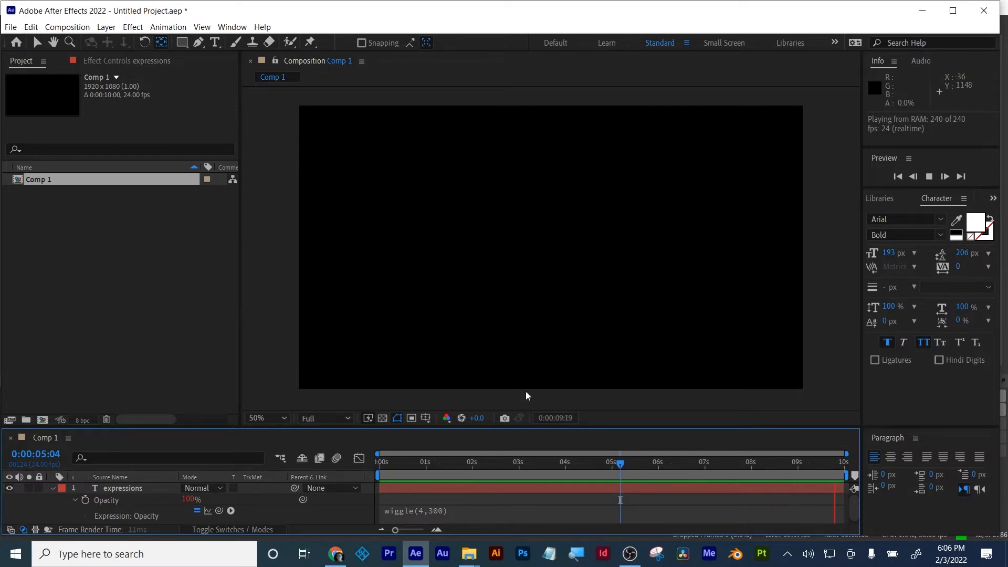
click(129, 488)
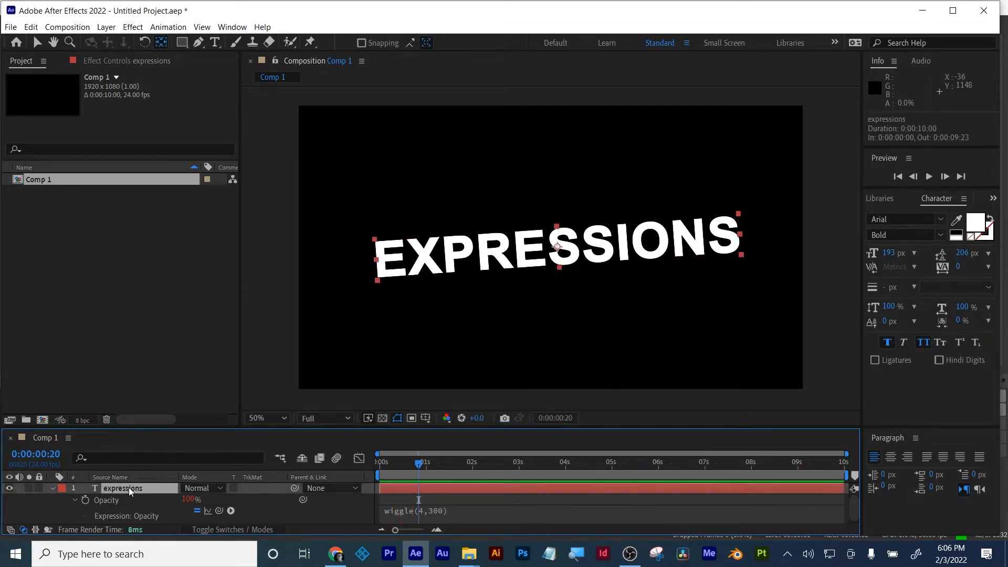
key(Delete)
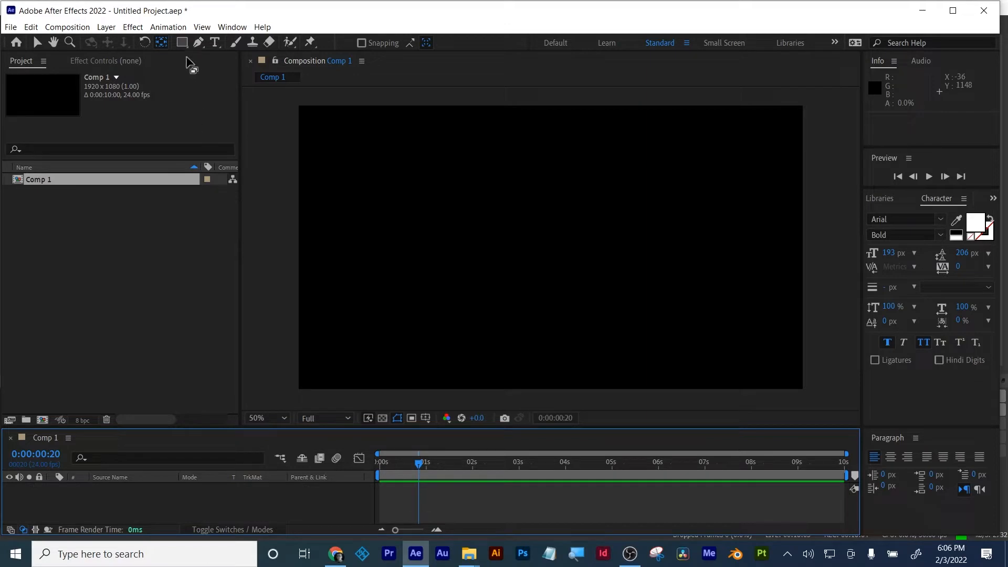
- Draw a square shape about 346 px wide, just left of the composition's centre, and give it a solid red fill
click(181, 42)
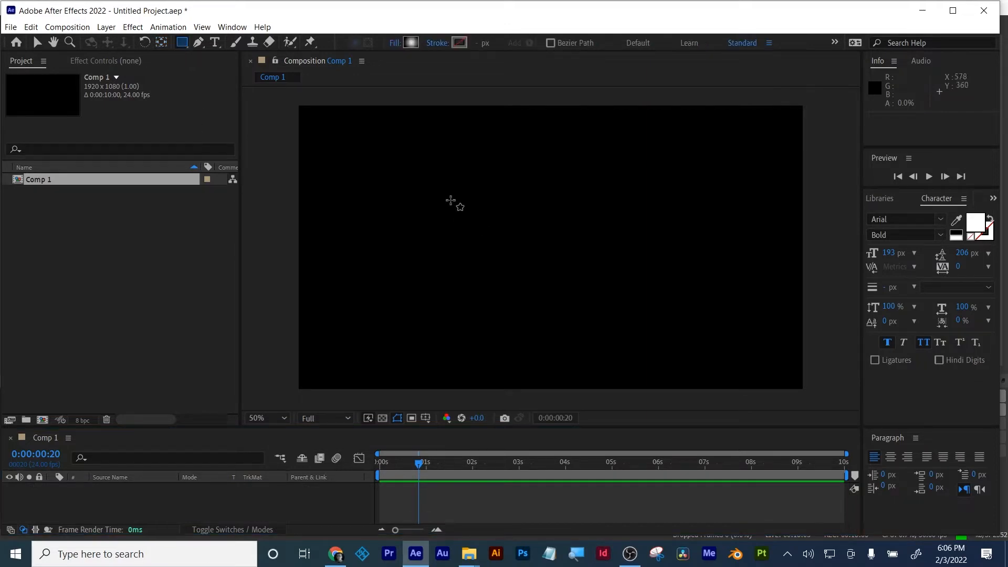
drag(450, 200, 541, 291)
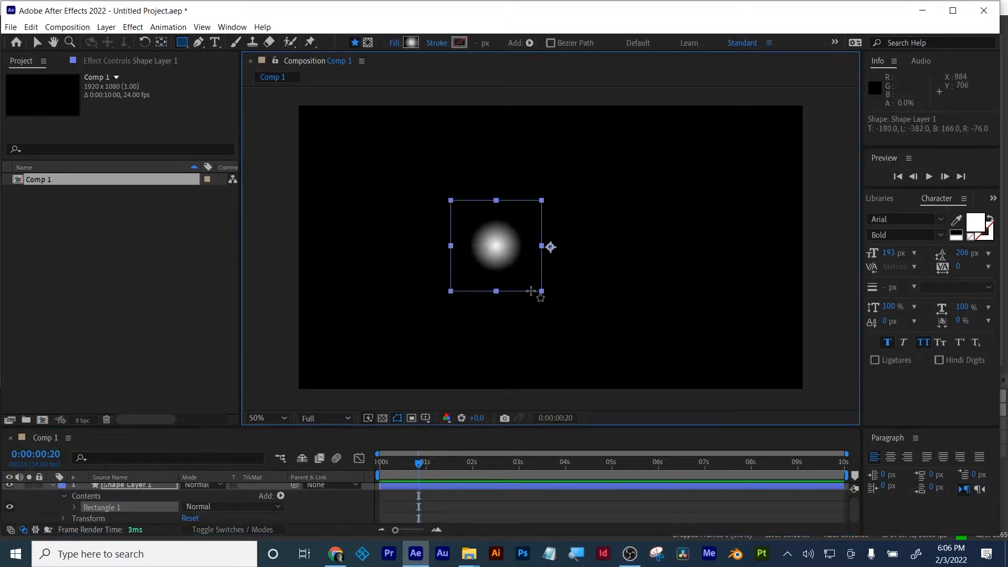
click(395, 44)
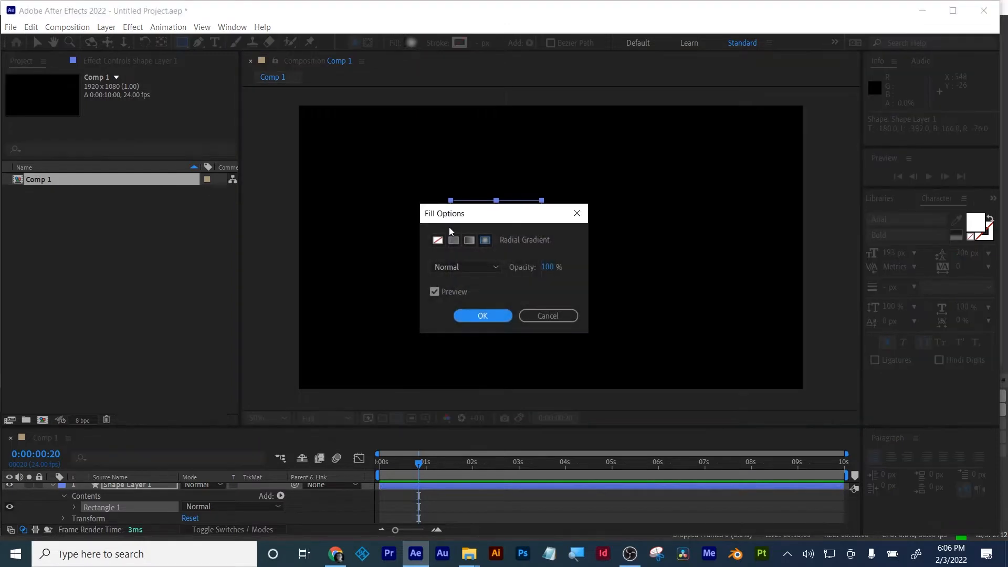
click(454, 240)
click(476, 313)
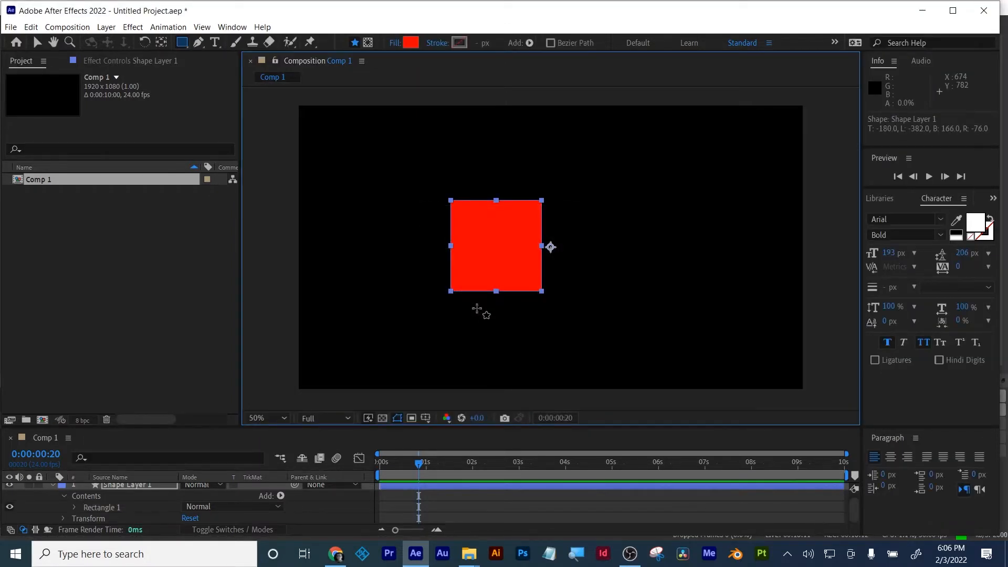
- Centre the anchor point on the red square and set the current time to 0:00:00:00
click(162, 43)
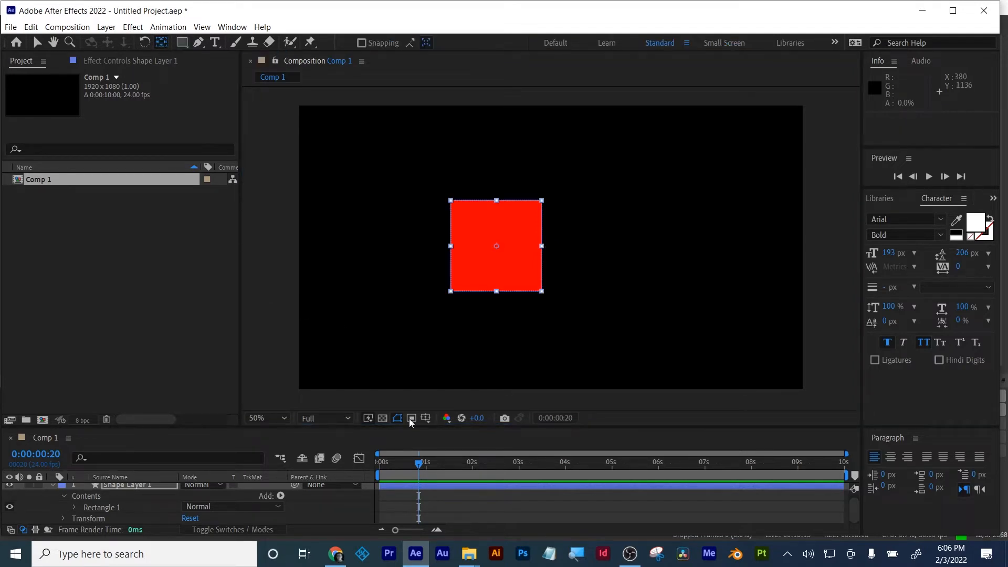
click(430, 495)
click(432, 487)
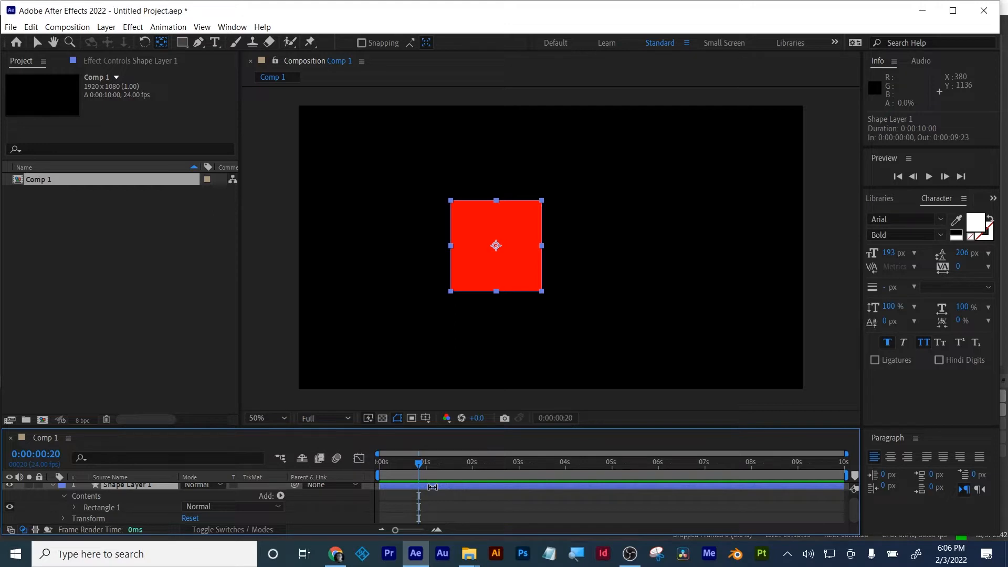
click(35, 44)
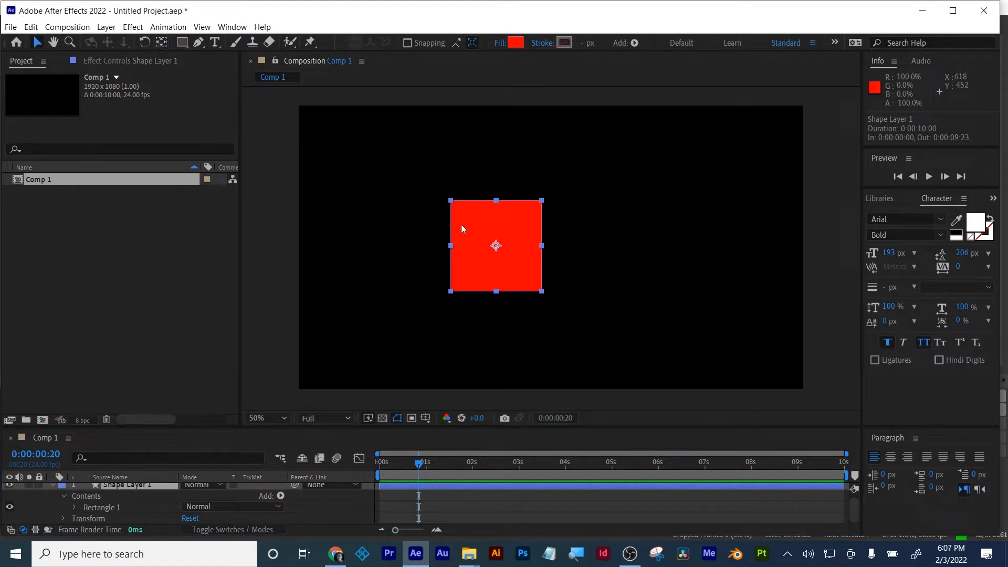
click(163, 42)
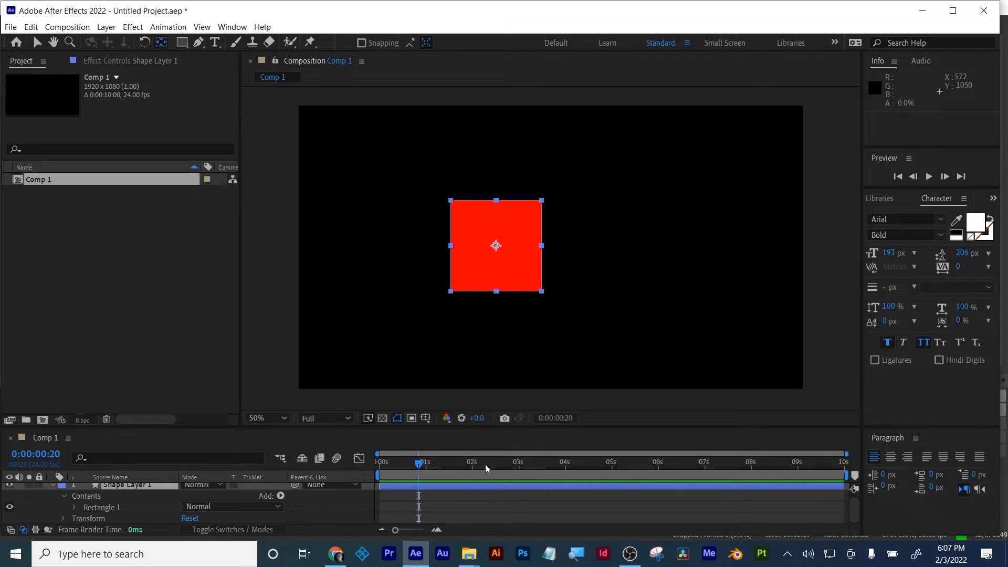
drag(419, 462, 342, 471)
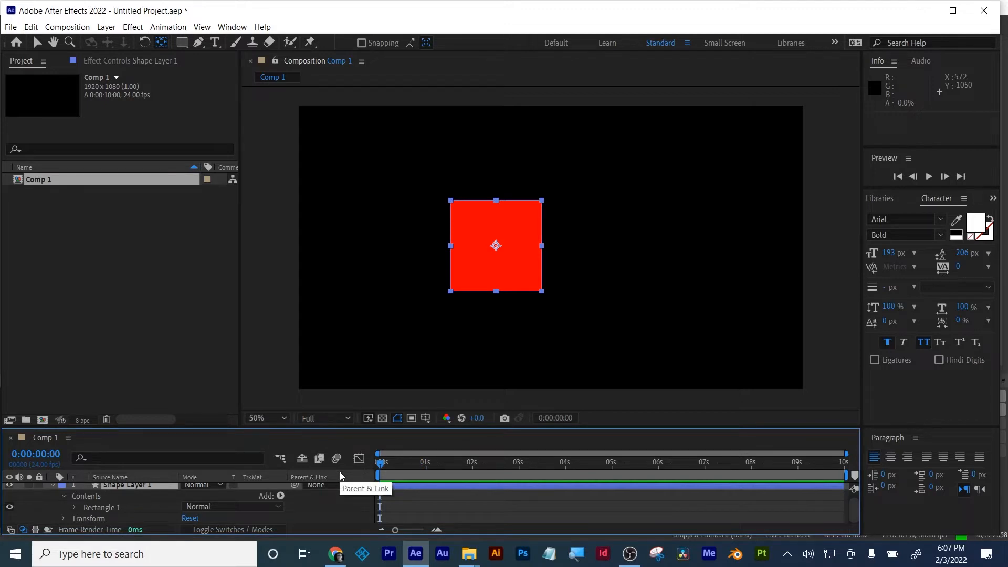
- Show the Wiggler panel and enlarge it so its settings are fully visible
click(229, 32)
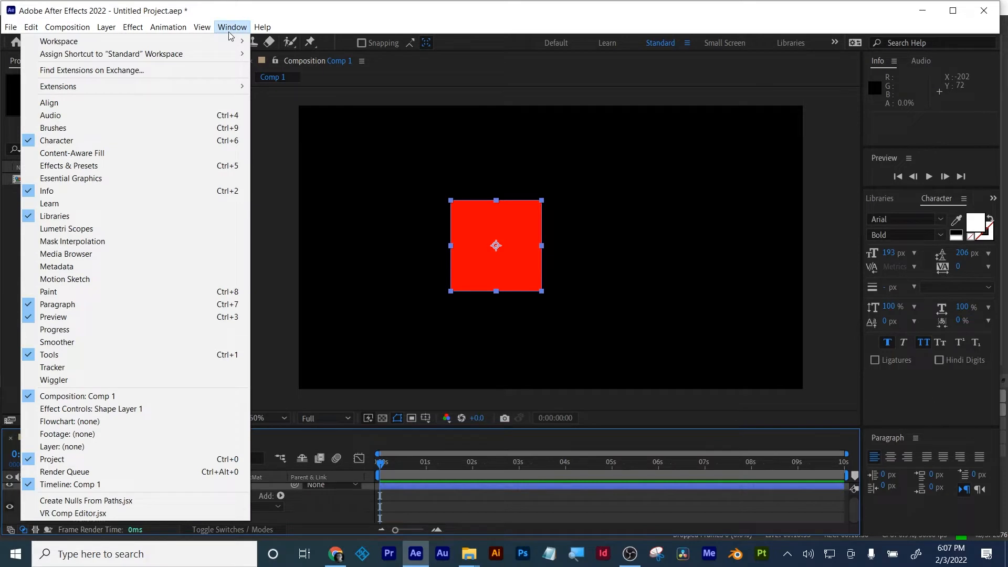
click(131, 380)
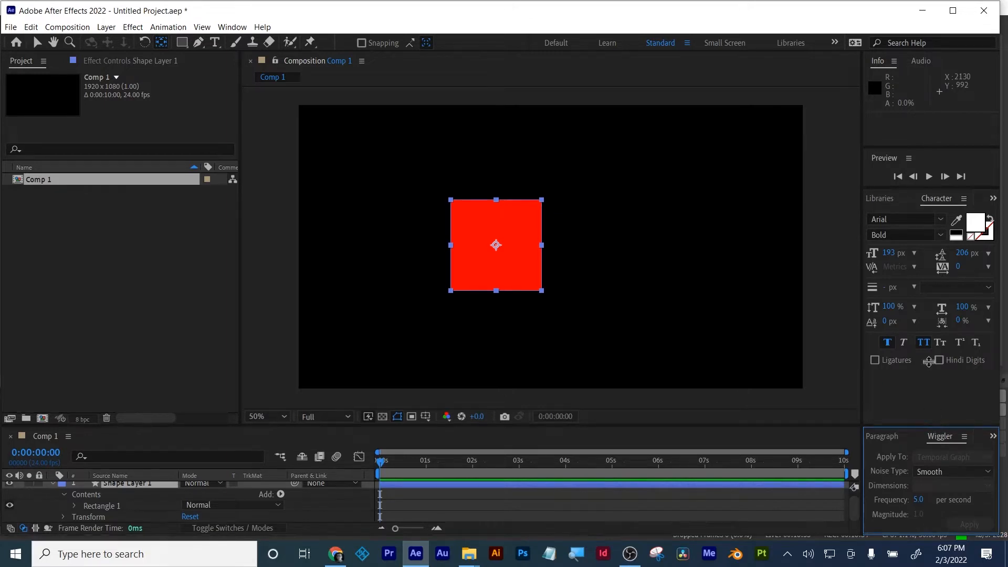
drag(935, 427, 930, 352)
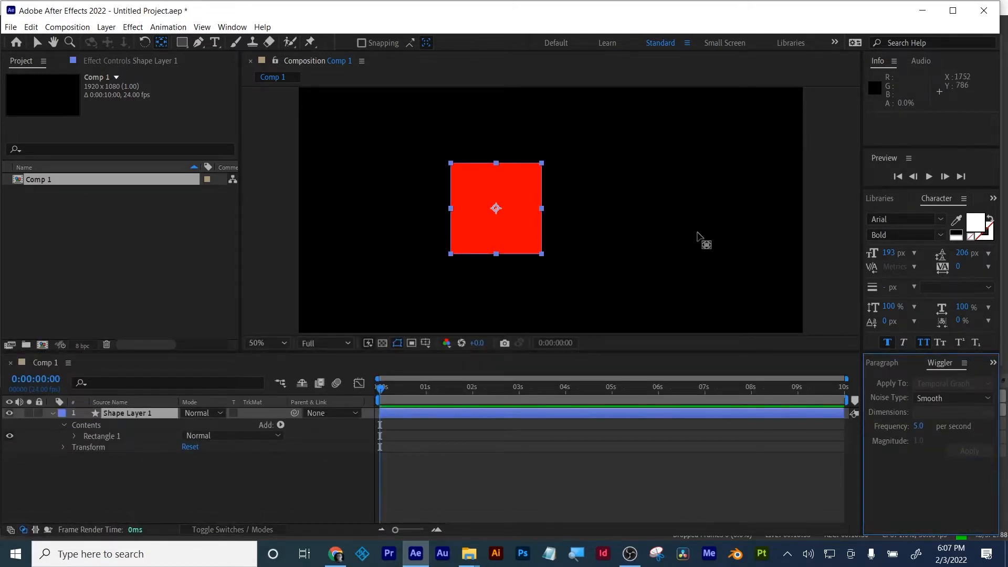
click(228, 29)
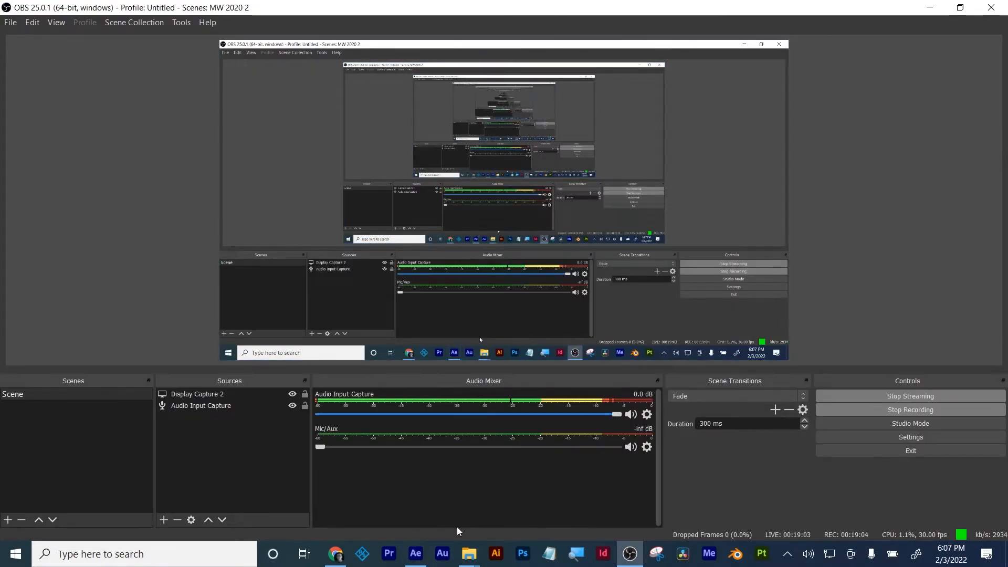
click(415, 553)
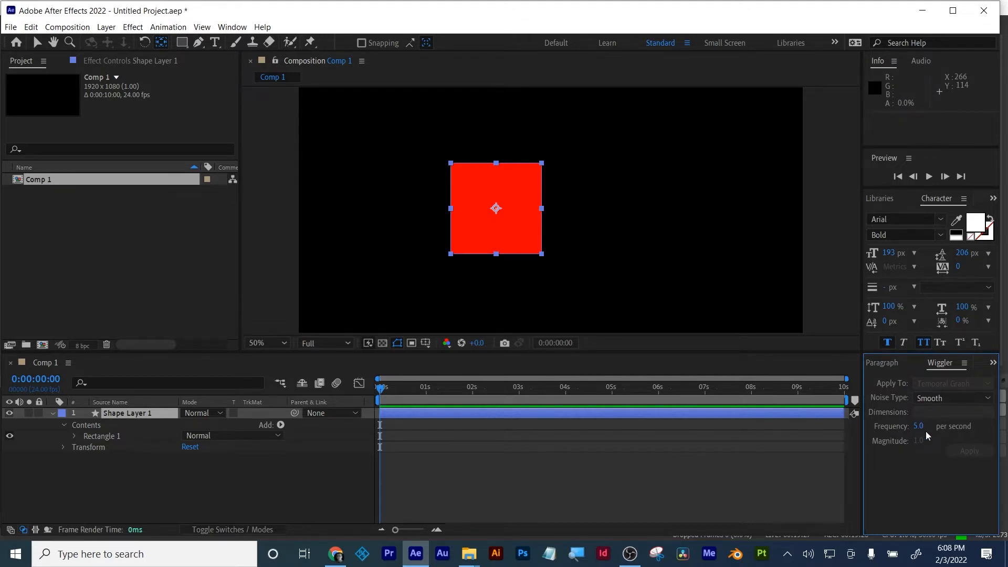
- Keyframe the red square's position from about 361, 471 at 0:00:00:00 to about 1673, 471 at 0:00:02:23
click(42, 45)
drag(529, 184, 427, 167)
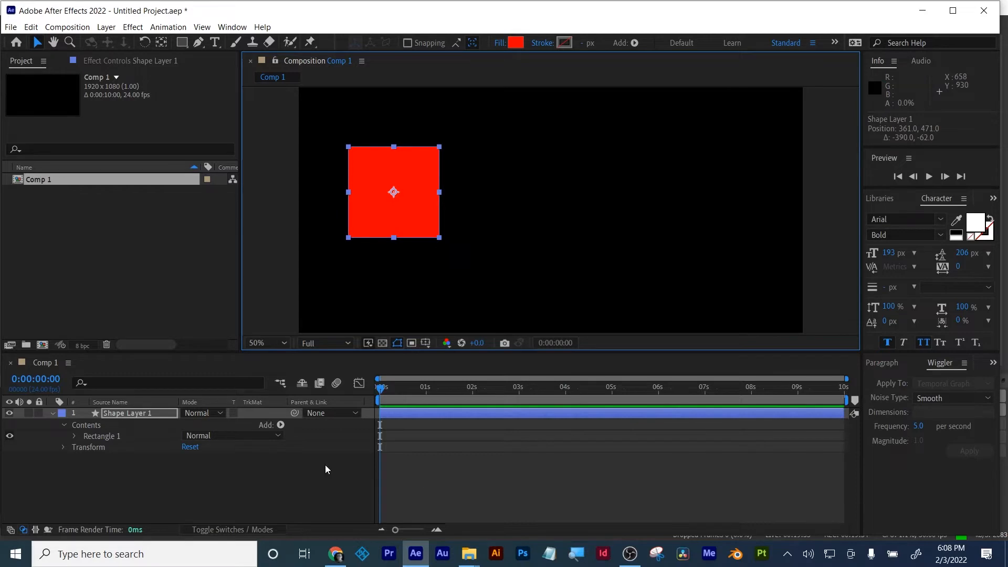
key(p)
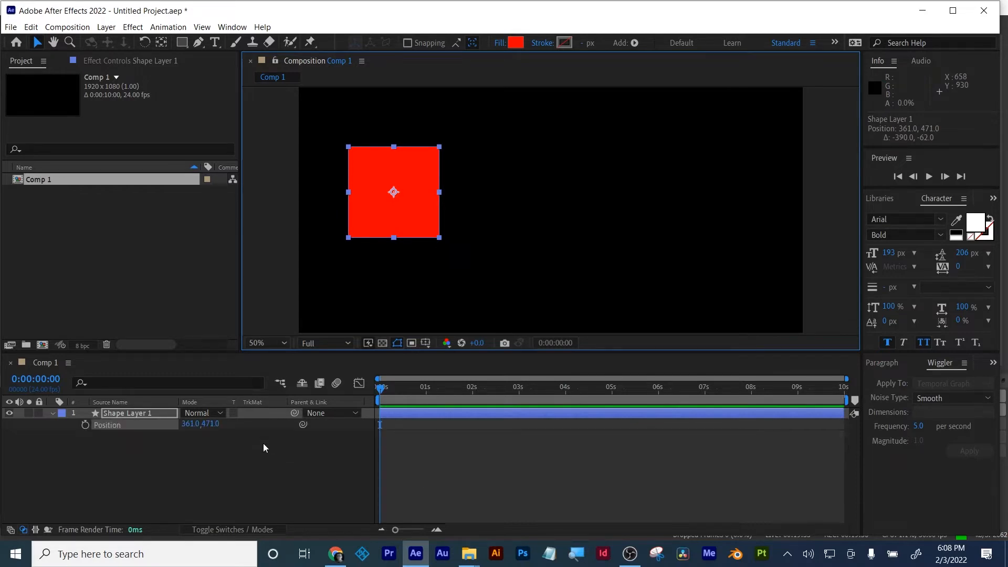
click(85, 424)
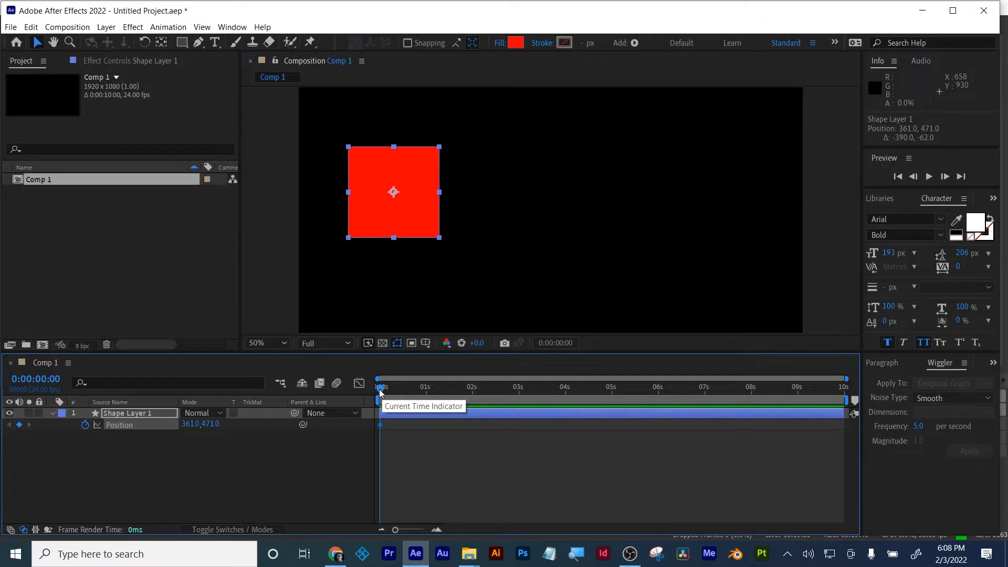
drag(382, 389, 518, 396)
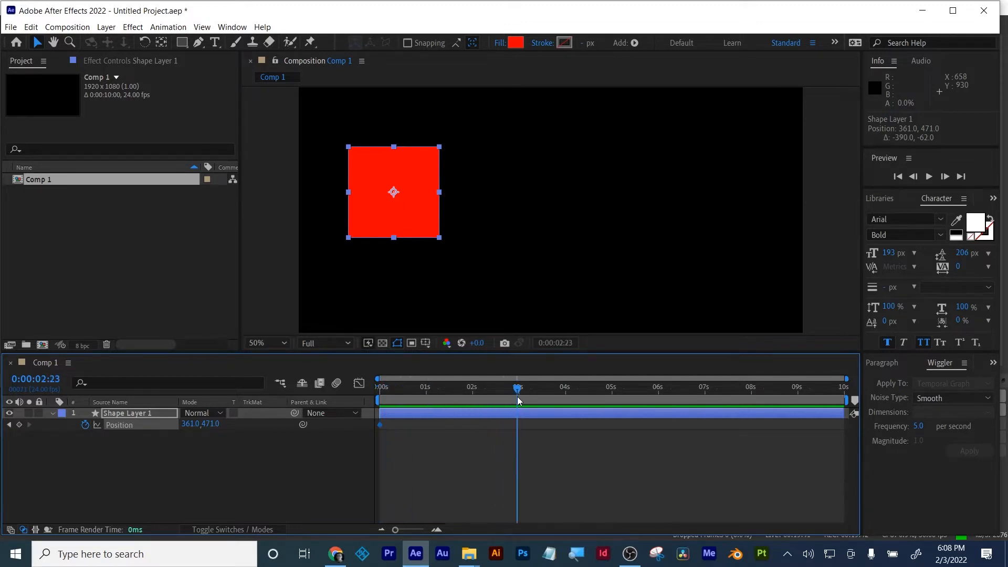
drag(395, 174, 740, 173)
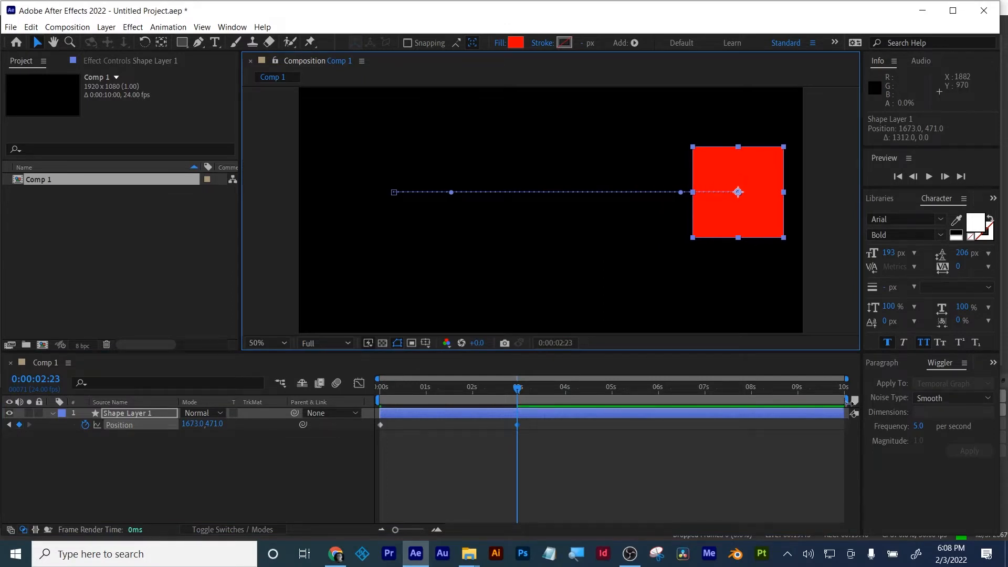
- Trim the work area to end at 0:00:03:04 and preview the square's movement
drag(848, 401, 530, 402)
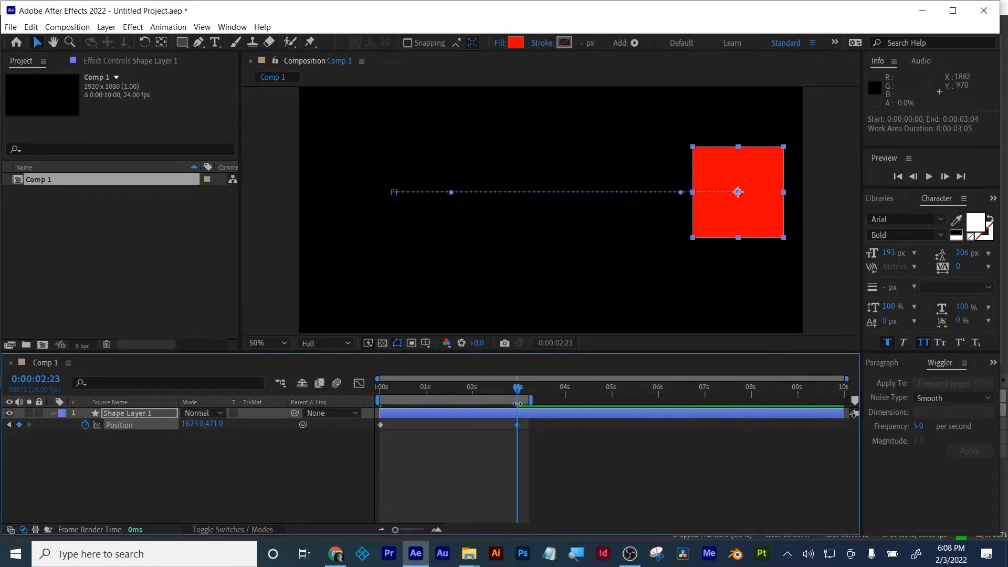
key(space)
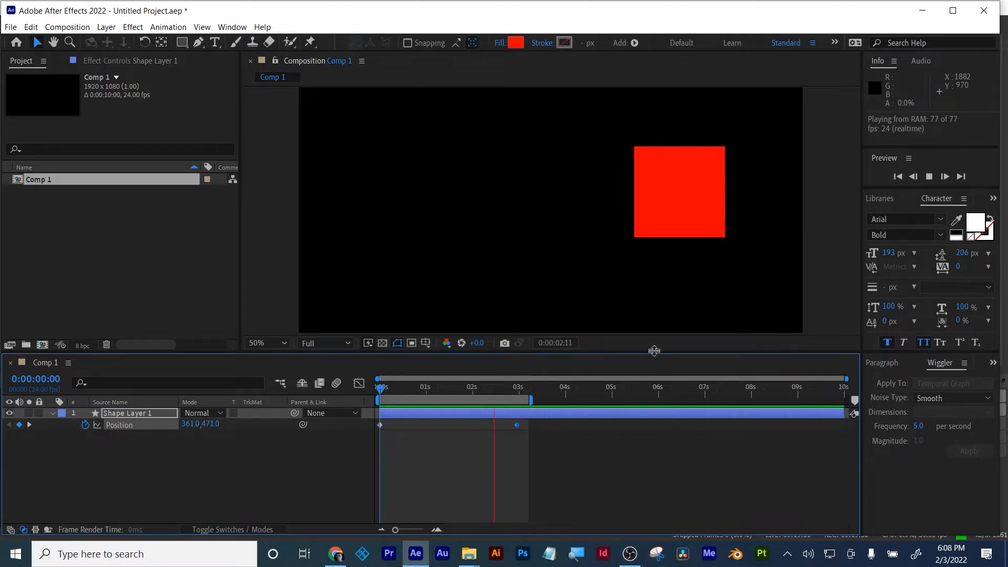
drag(654, 350, 653, 416)
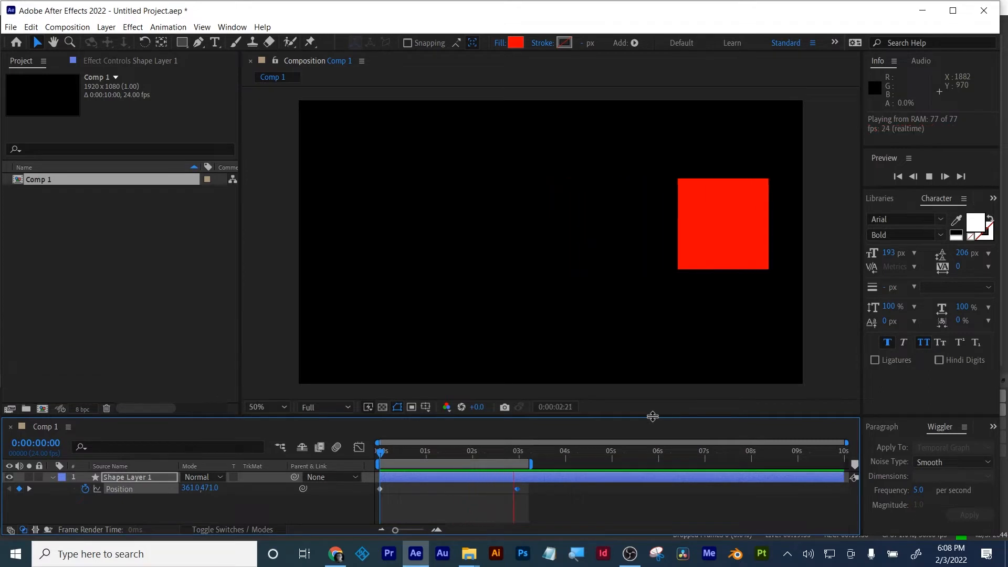
key(space)
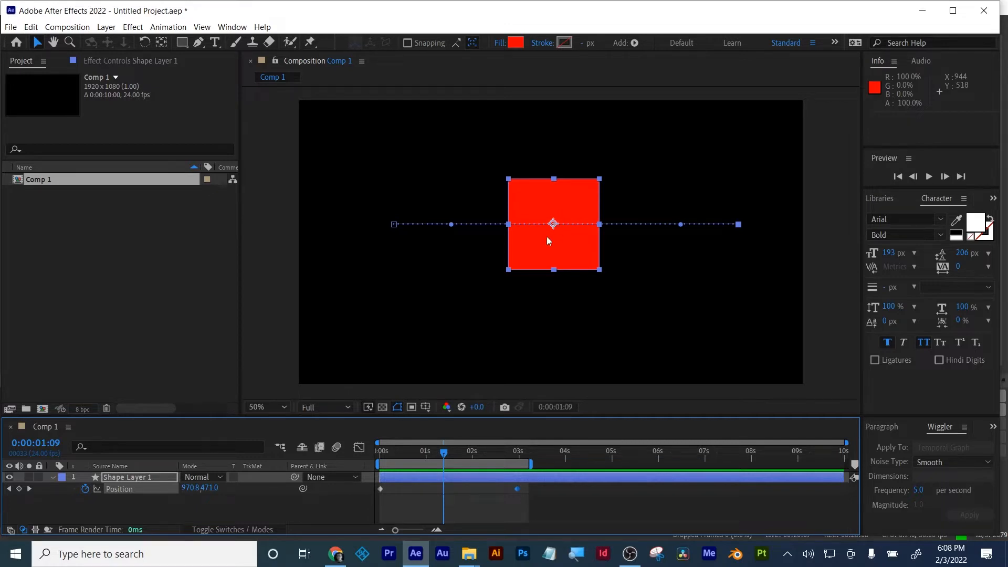
- Return the current time to 0:00:00:00 and select both Position keyframes of Shape Layer 1
drag(391, 453, 357, 453)
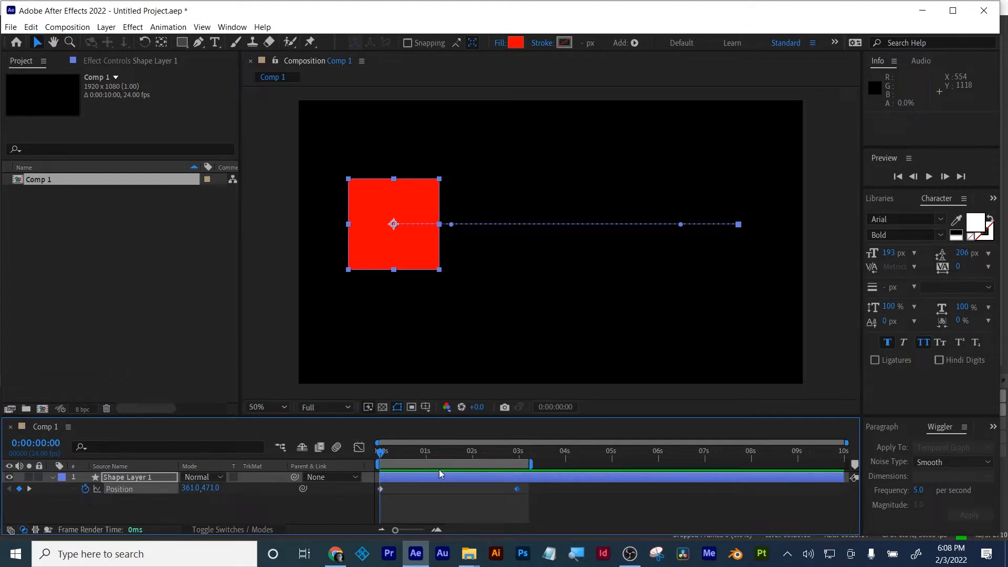
drag(388, 452, 364, 447)
drag(543, 506, 360, 474)
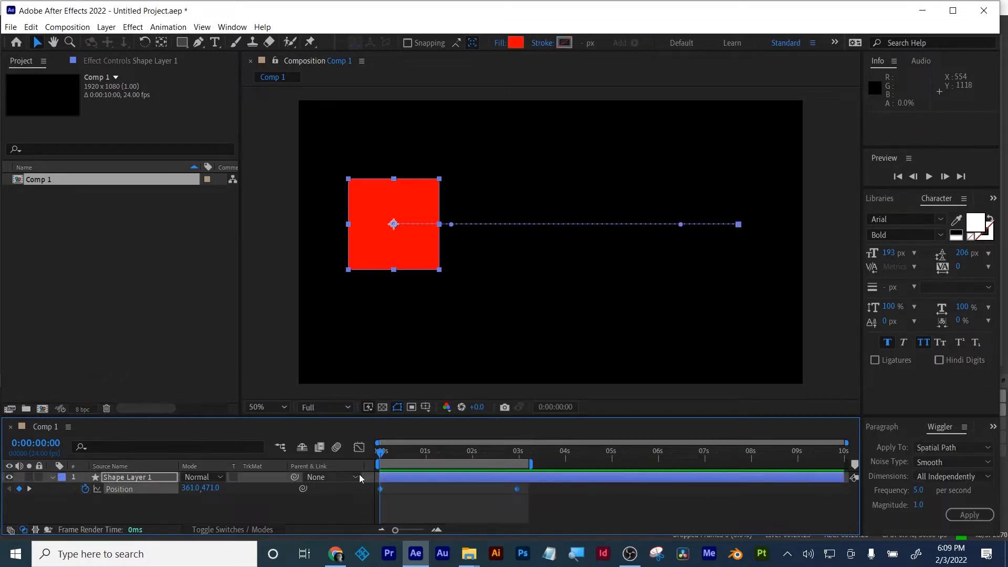
click(345, 502)
click(111, 492)
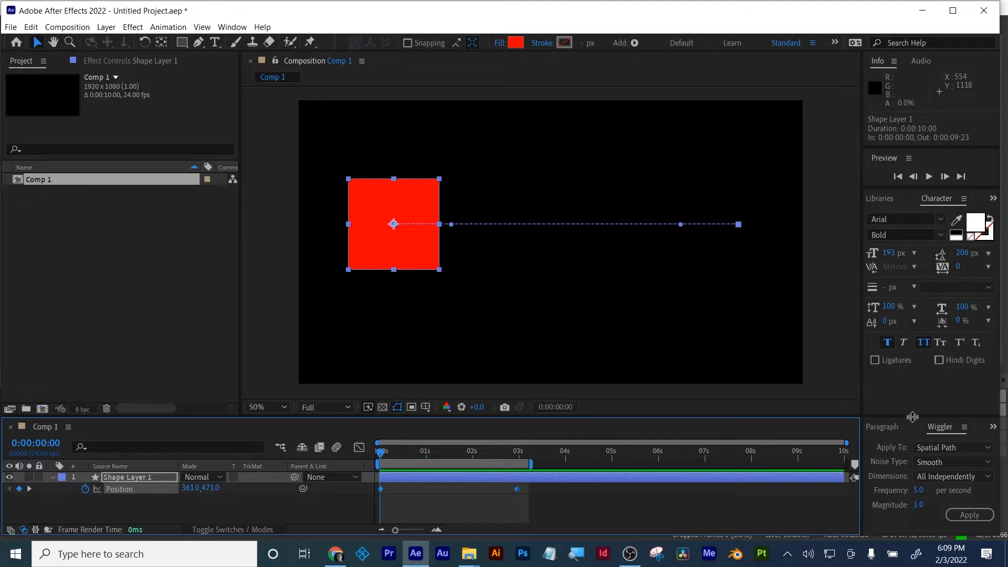
- Apply the Wiggler to the selected Position keyframes with a magnitude of 50, enlarging its panel for access
drag(913, 416, 912, 358)
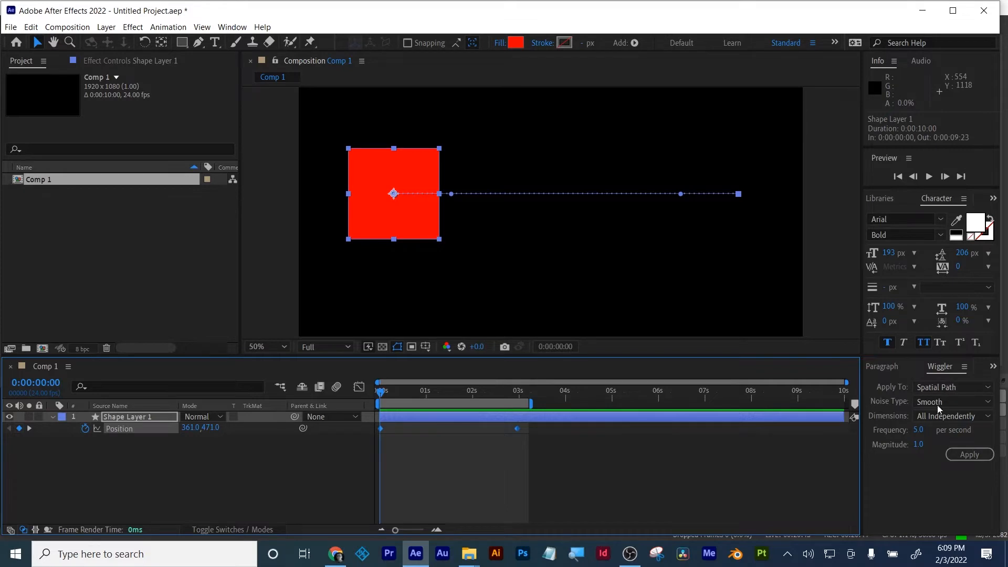
click(918, 445)
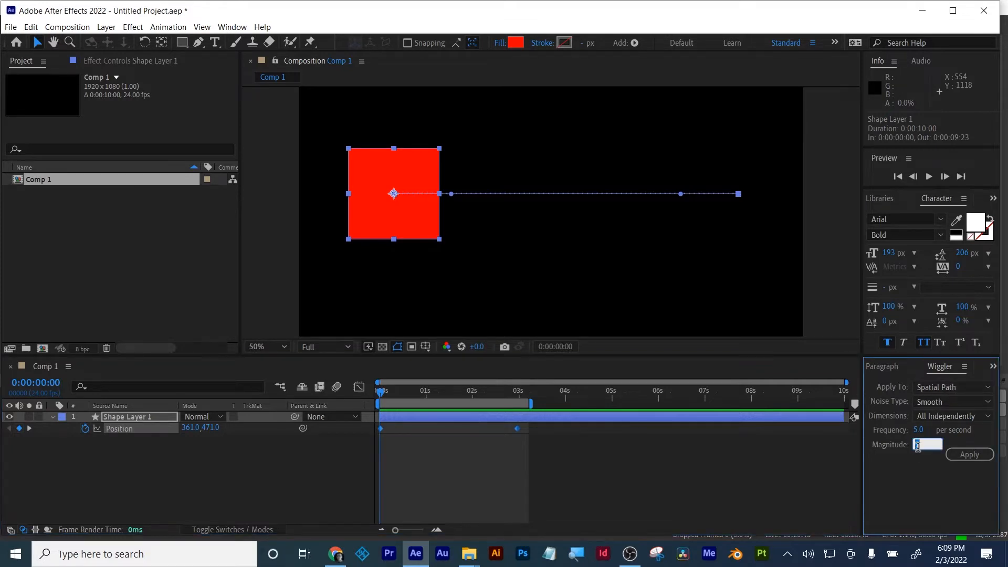
text(50)
click(954, 455)
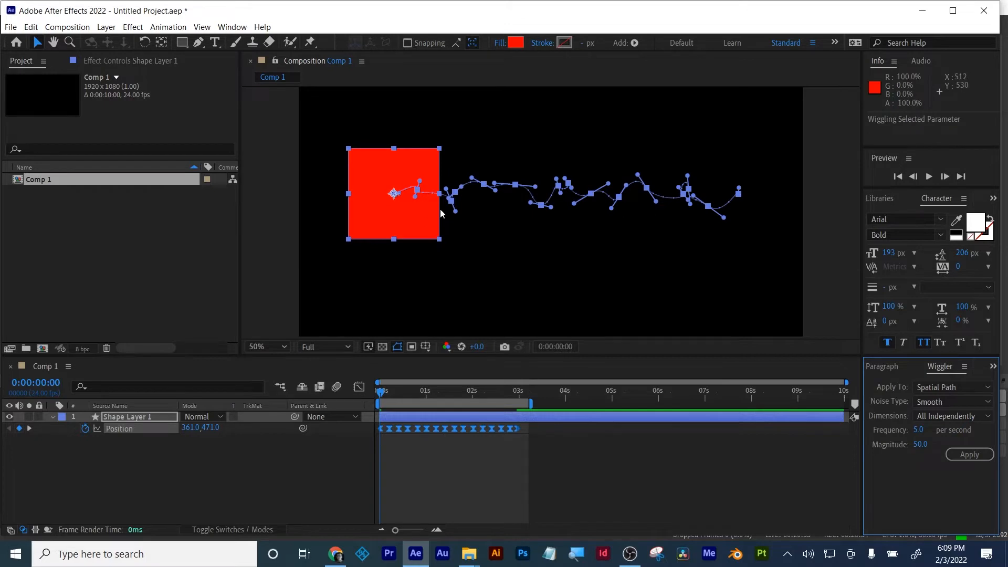
- Preview the red square's wiggled movement across the composition and stop playback
click(548, 484)
key(space)
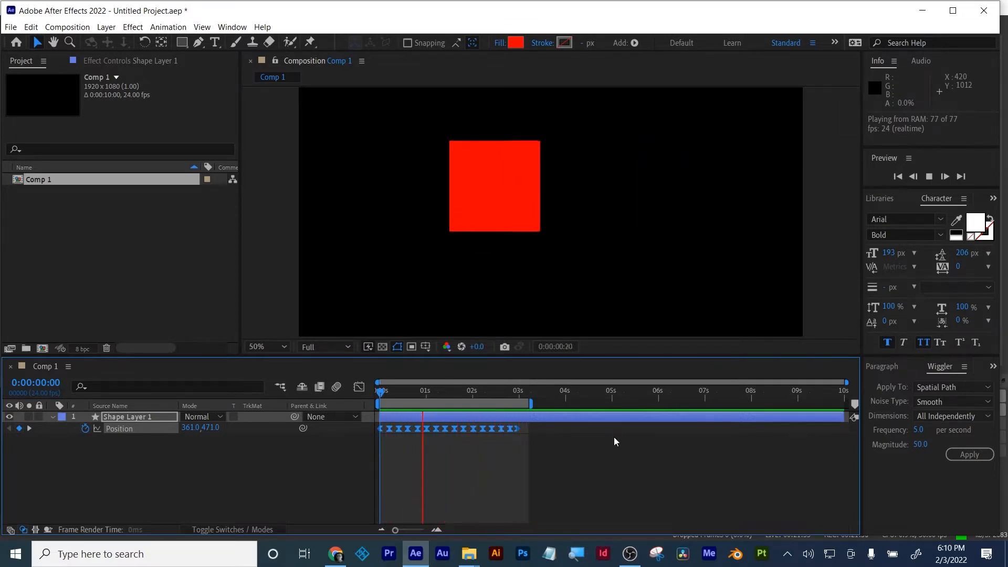
key(space)
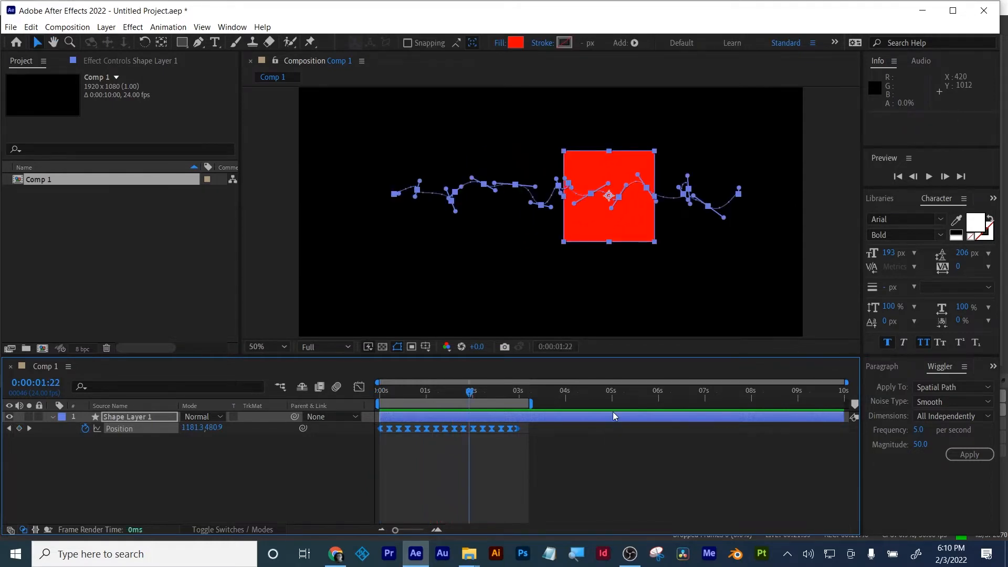
- Delete Shape Layer 1 and extend the work area to the composition's end at 0:00:09:23
click(613, 412)
key(Delete)
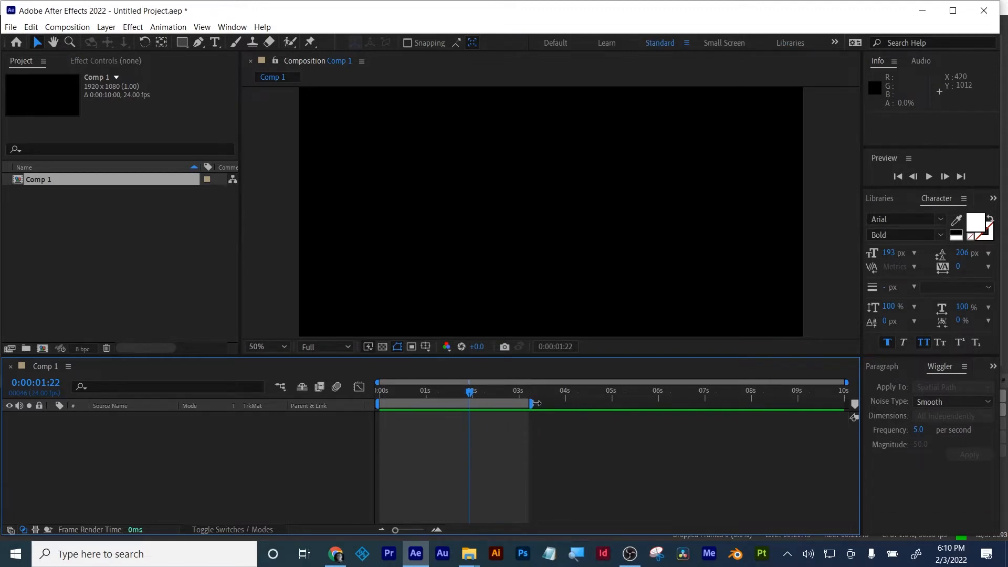
drag(534, 403, 938, 417)
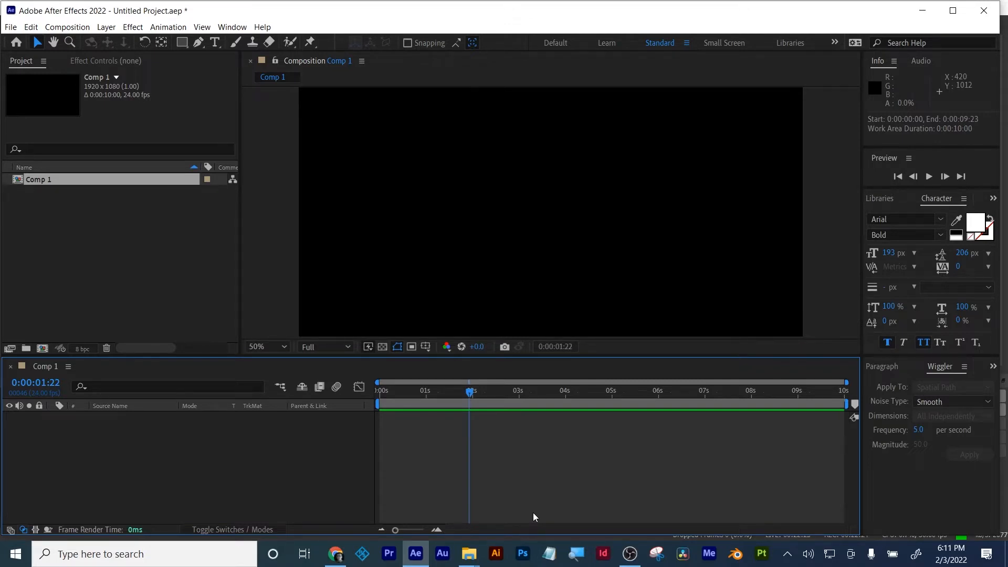
- Return the current time to 0:00:00:00 and draw a red square about 280 px wide near the composition's centre, leaving it deselected
drag(418, 387, 369, 391)
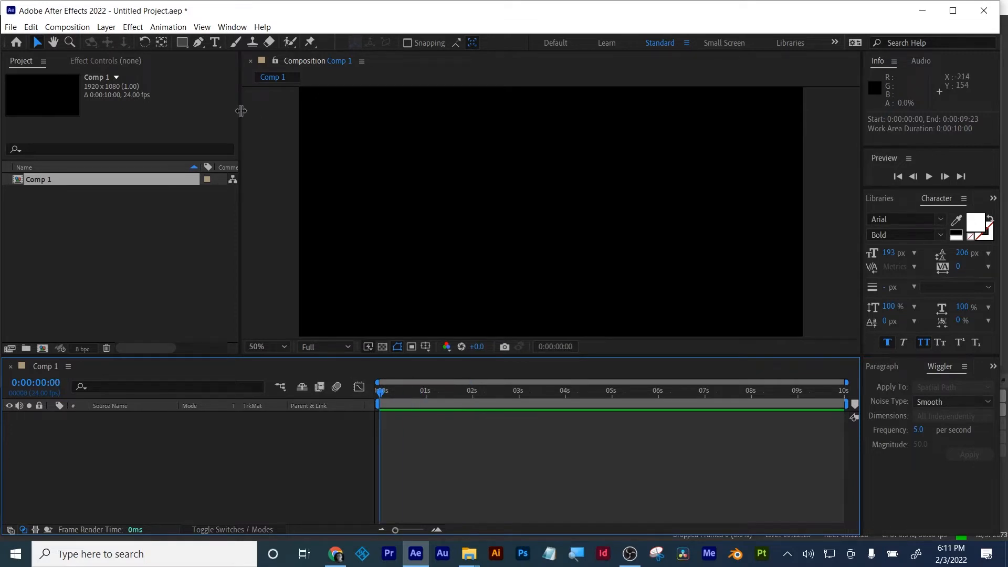
click(186, 42)
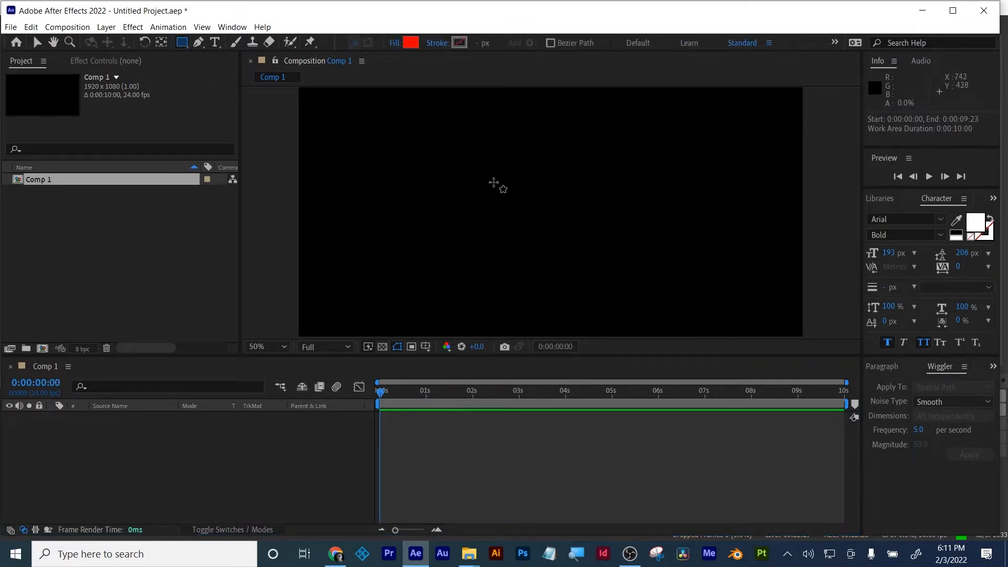
drag(486, 172, 559, 246)
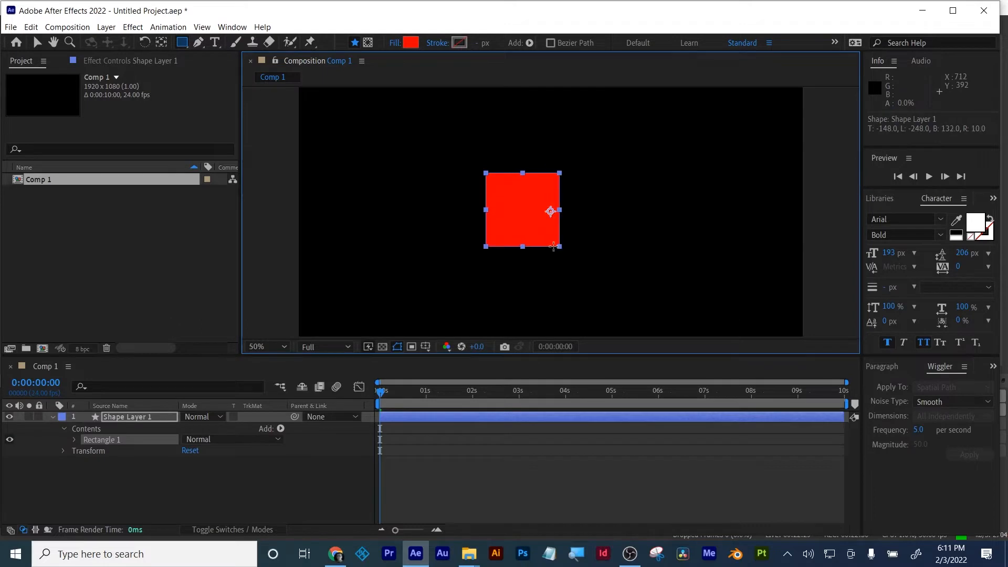
click(529, 458)
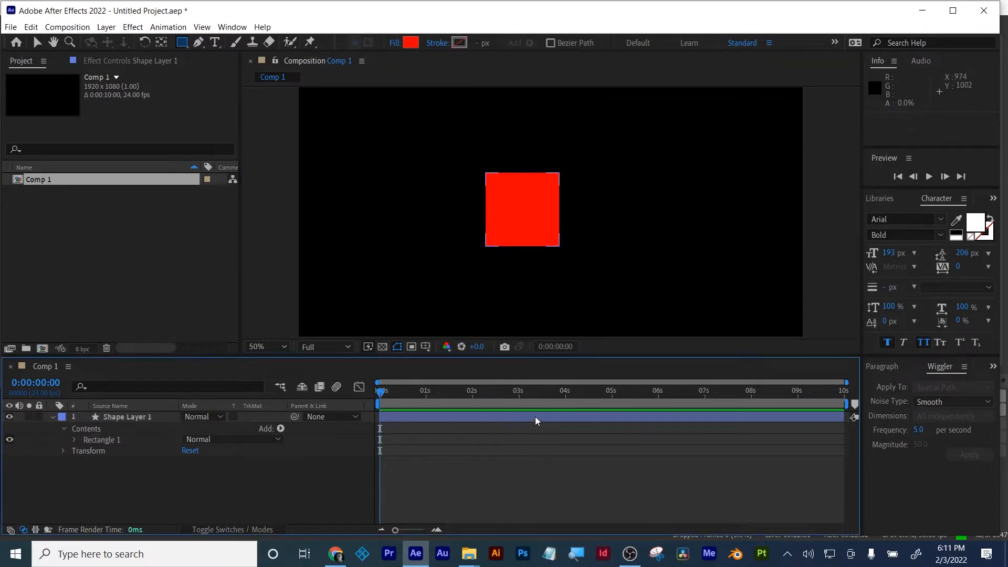
- Centre the anchor point of Shape Layer 1 on the square and reveal the layer's Position property
click(536, 420)
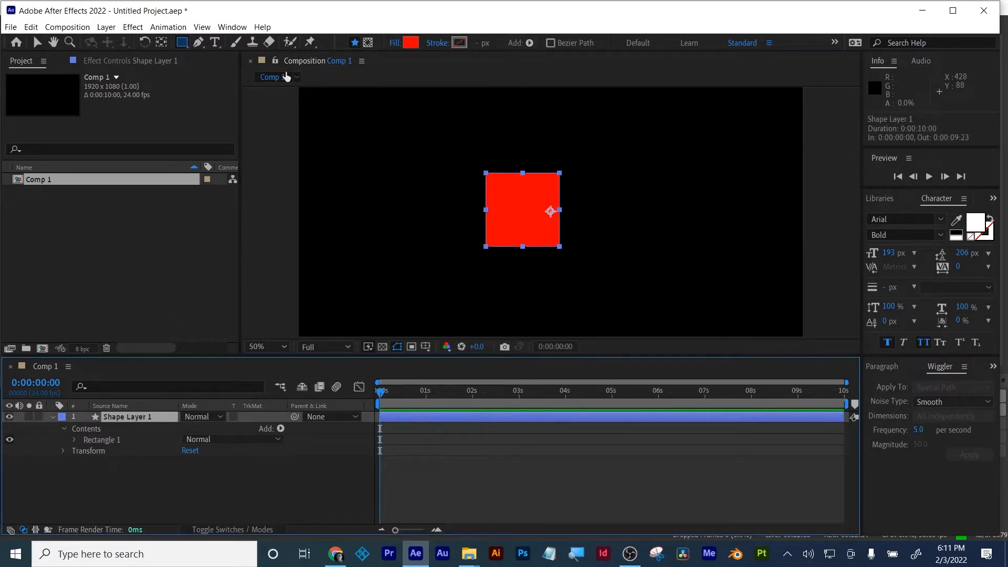
double_click(162, 43)
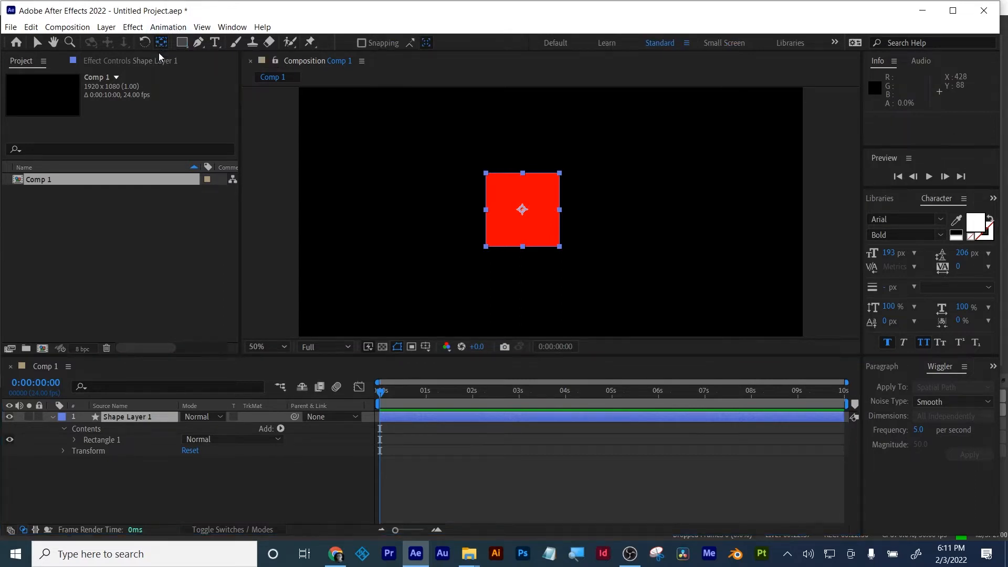
click(30, 47)
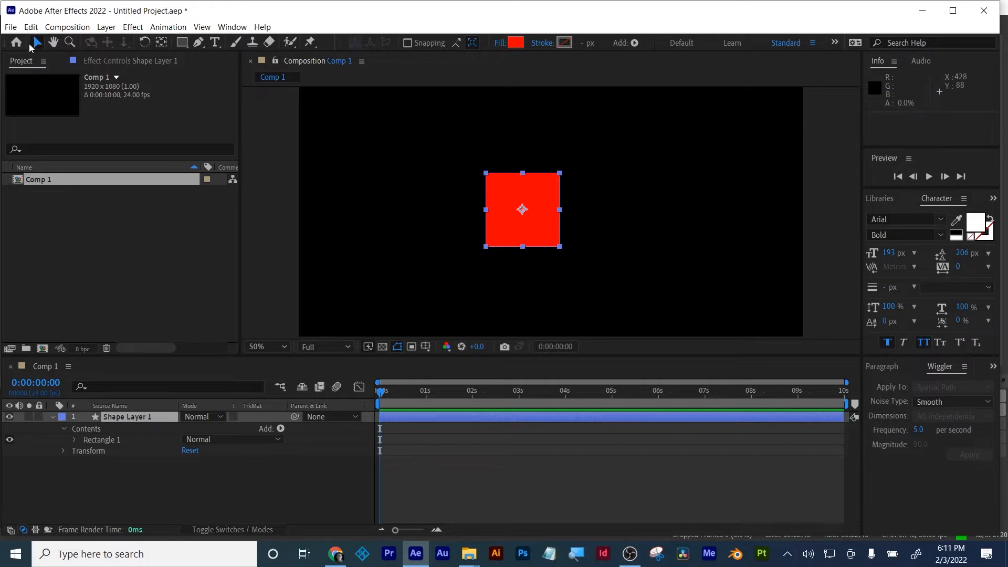
key(p)
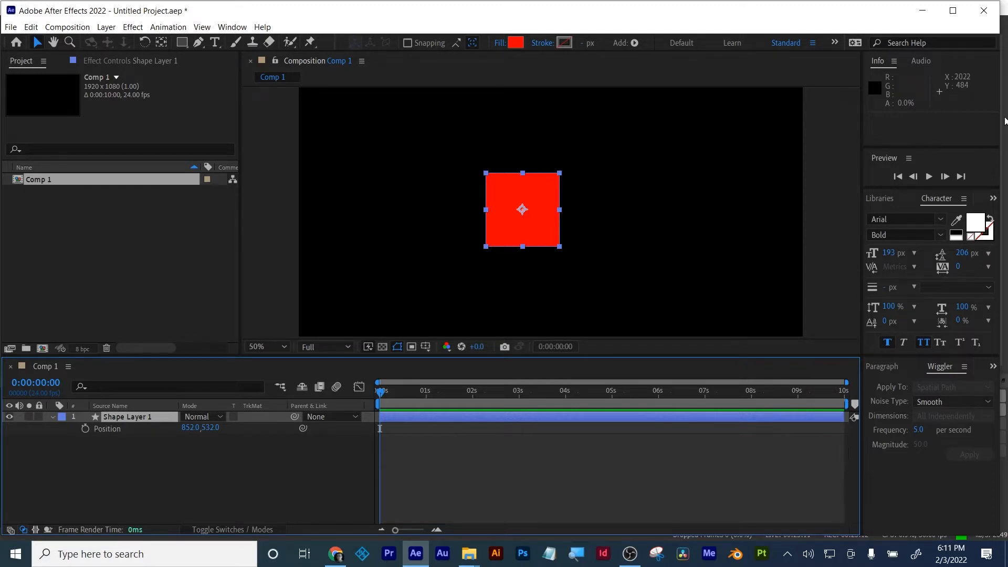
- Search the effects for "blur", try Gaussian Blur (Legacy) on Shape Layer 1 and remove it from the layer
click(993, 199)
click(956, 214)
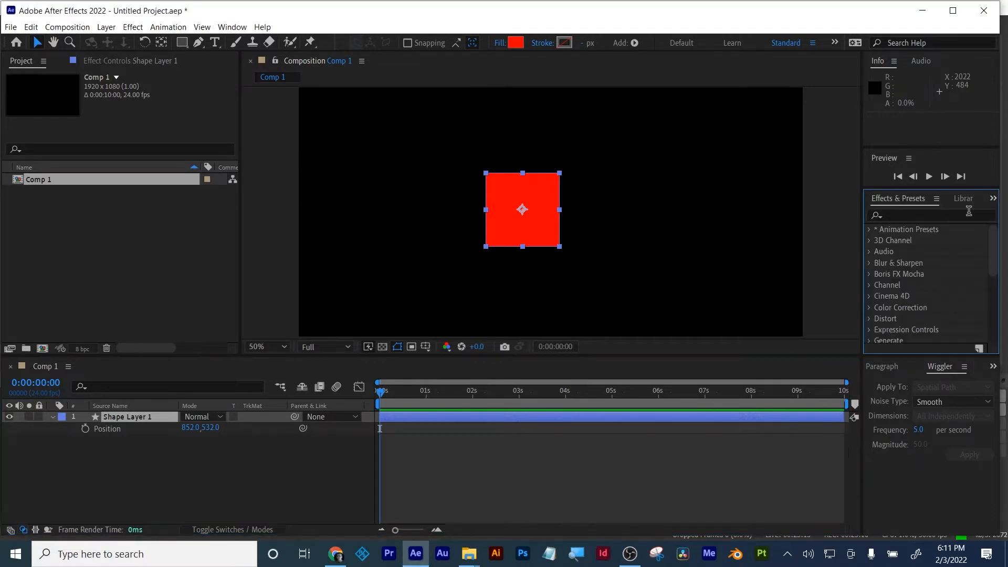
click(916, 216)
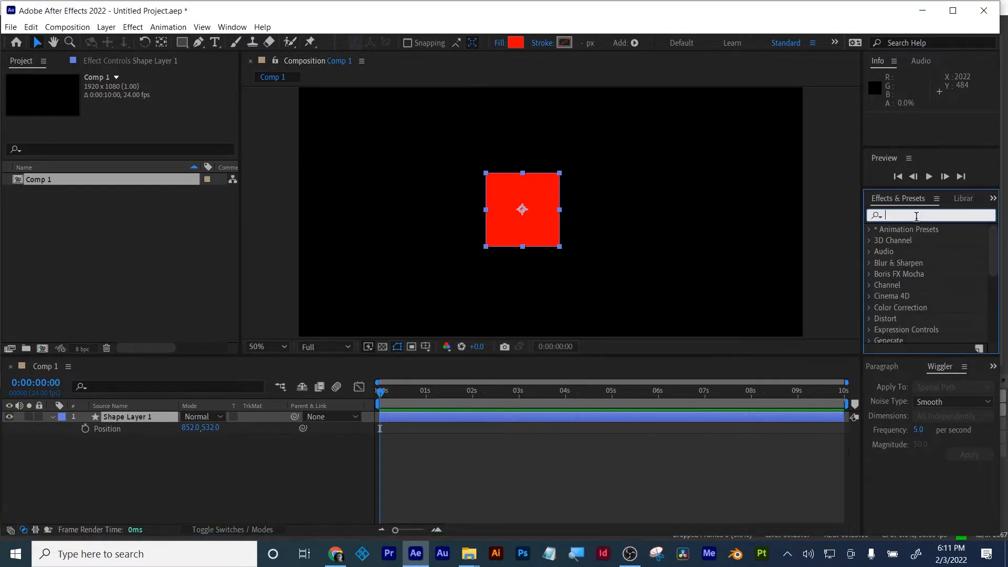
text(bur)
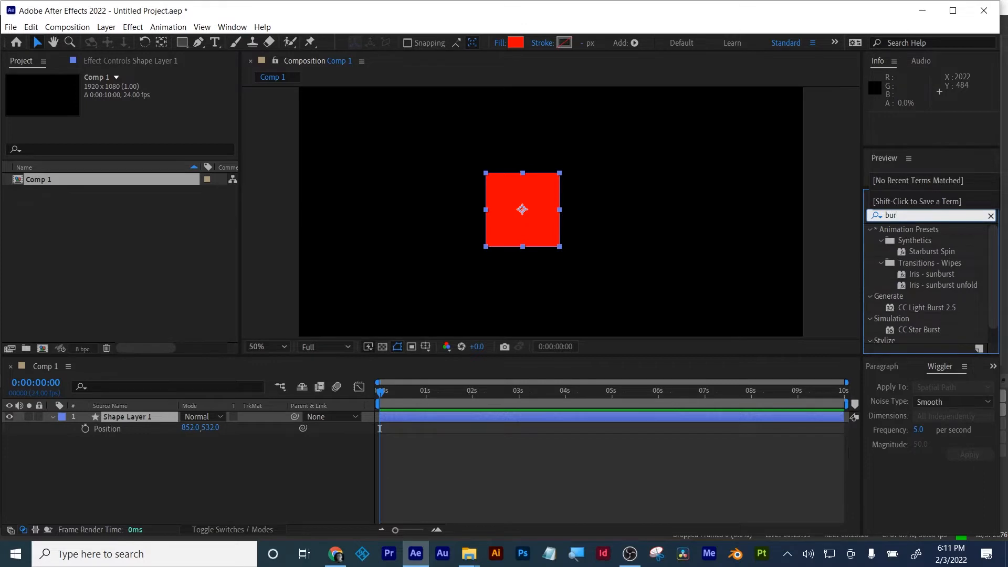
key(BackSpace)
key(BackSpace)
text(lur)
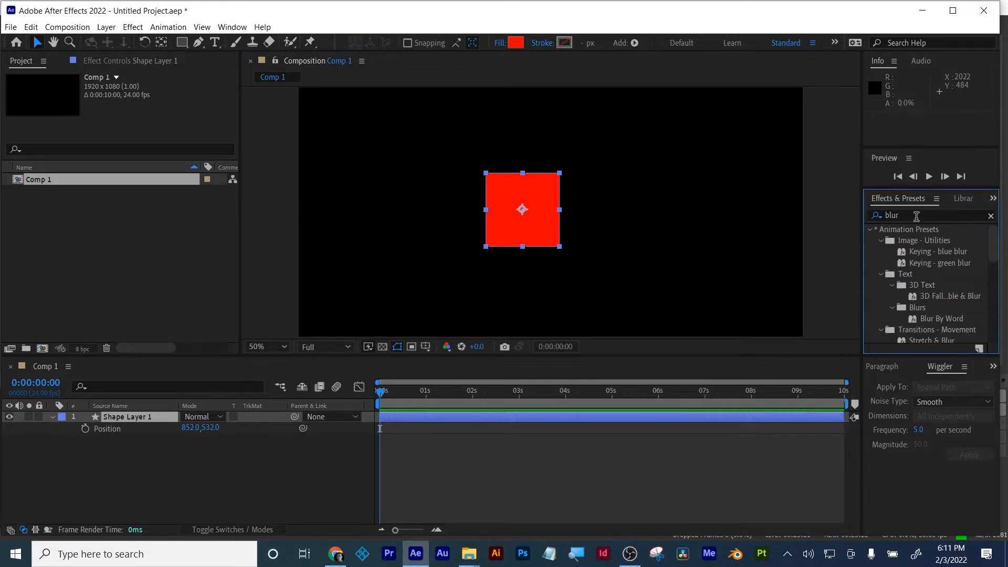
scroll(929, 317, down, 10)
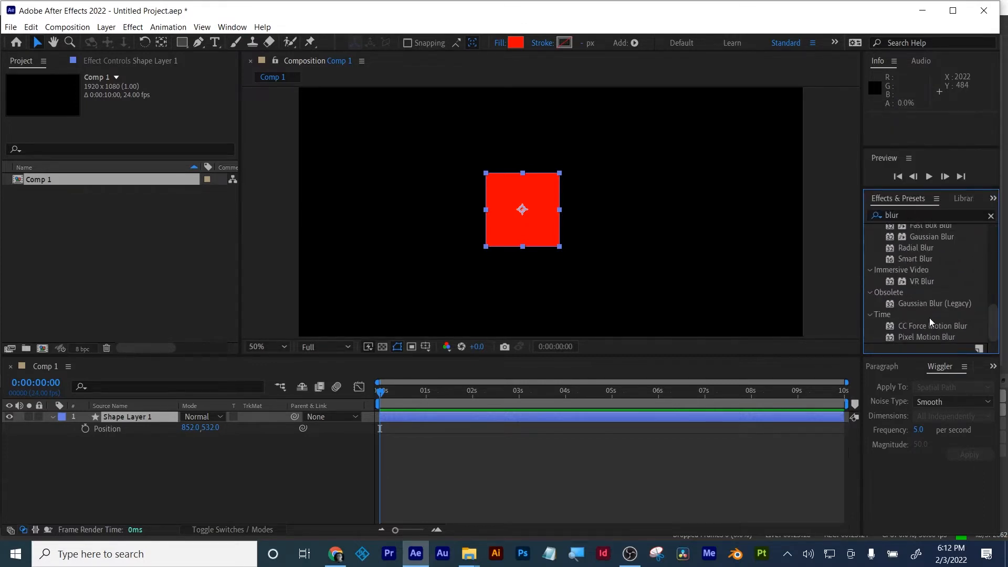
drag(916, 304, 698, 416)
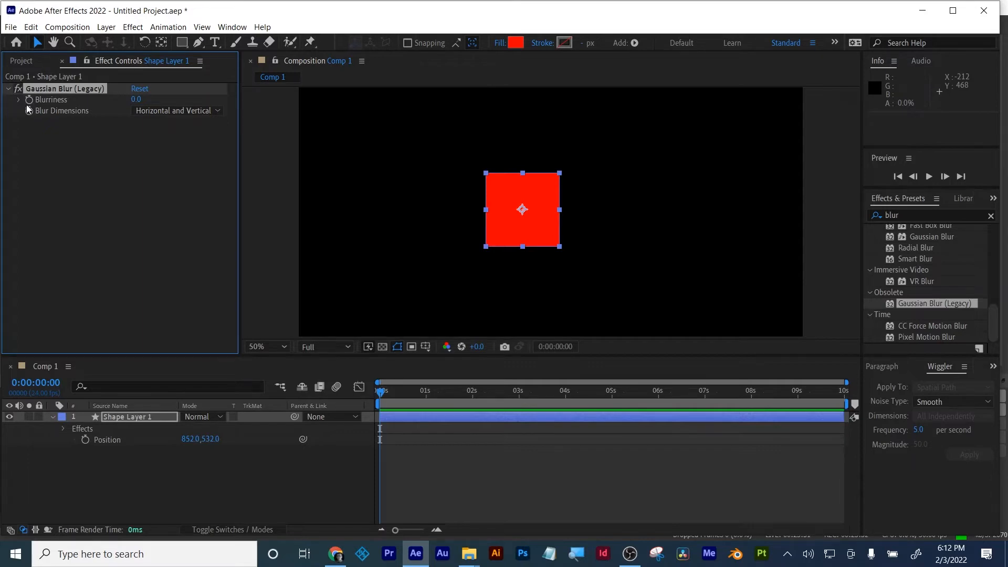
key(Delete)
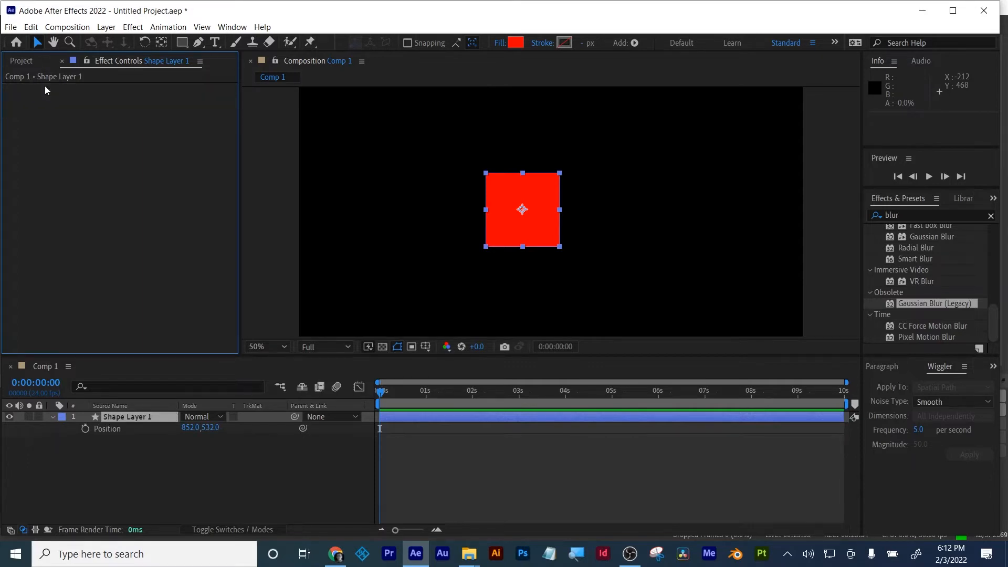
- Give Shape Layer 1's Position property the expression wiggle(5,50)
alt+click(86, 431)
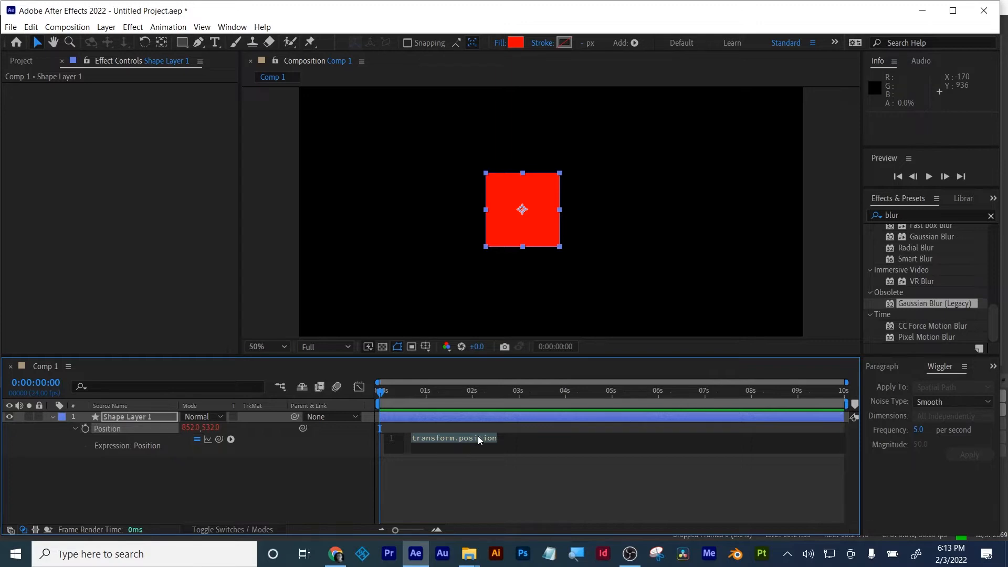
text(w)
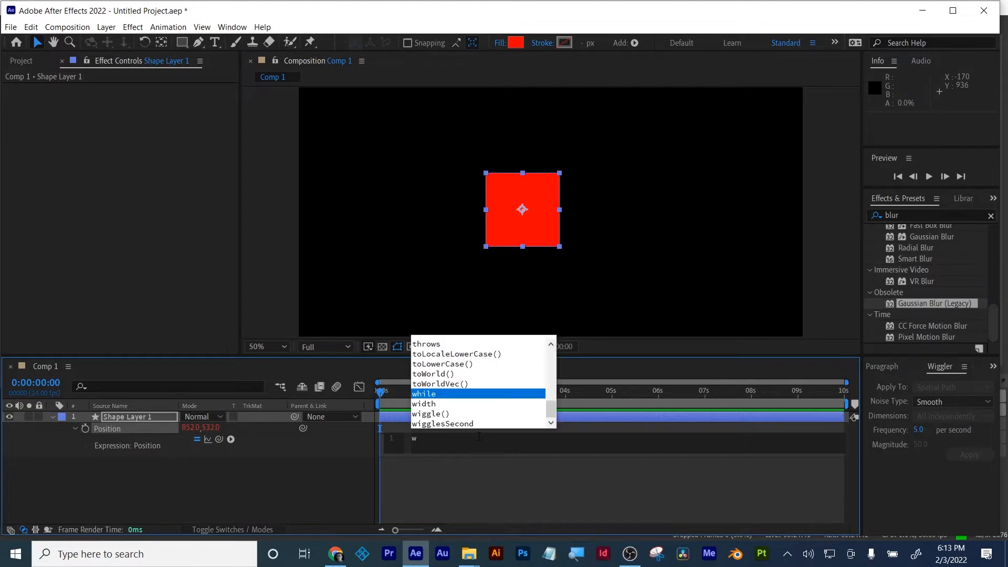
double_click(422, 414)
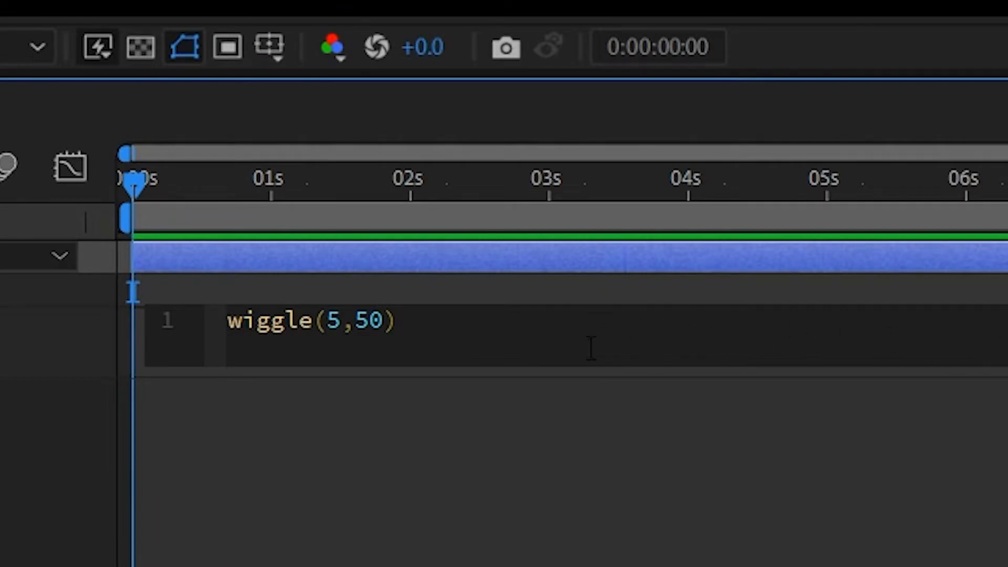
click(588, 296)
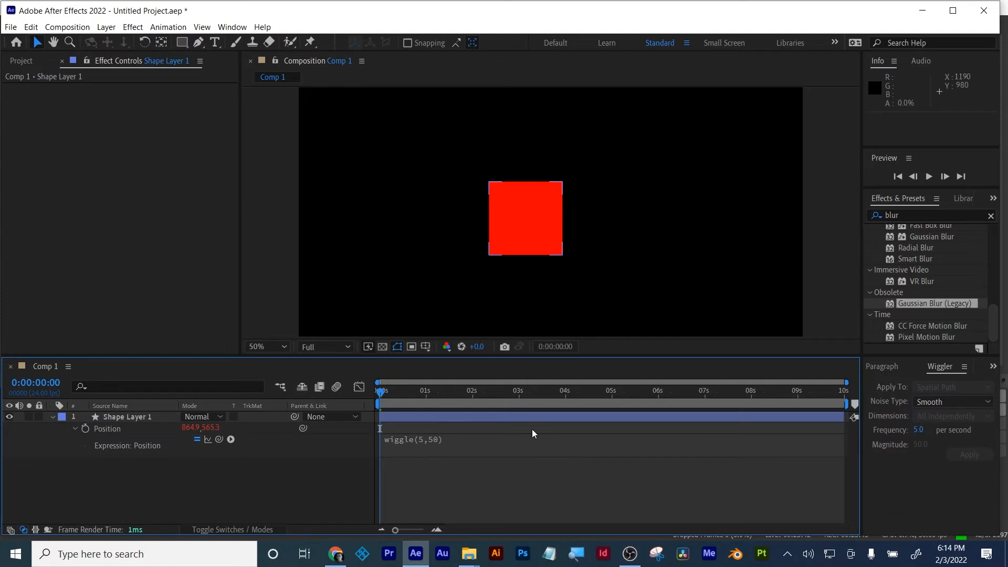
- Preview the square's wiggle motion and remove the expression from its Position property
key(space)
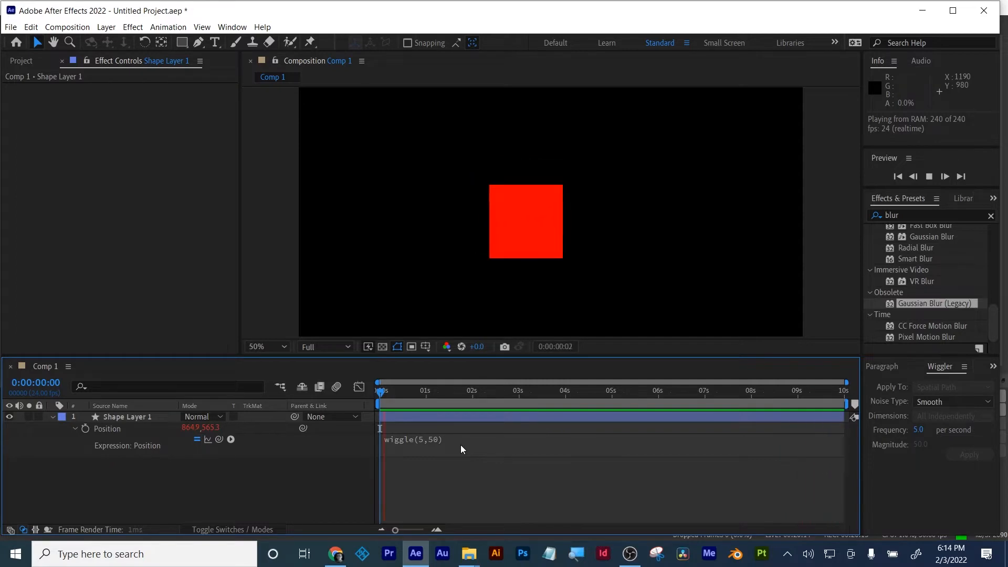
key(space)
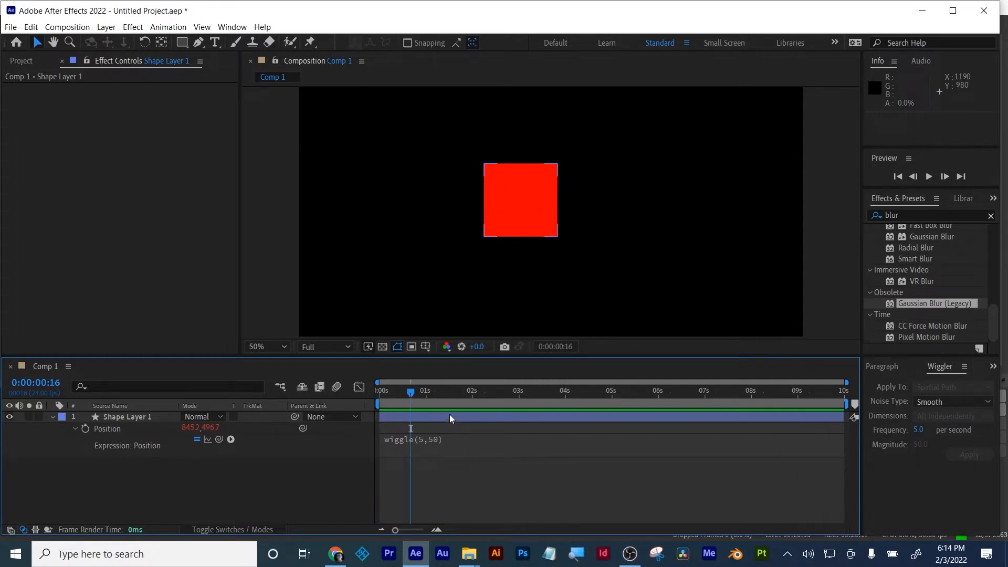
alt+click(84, 429)
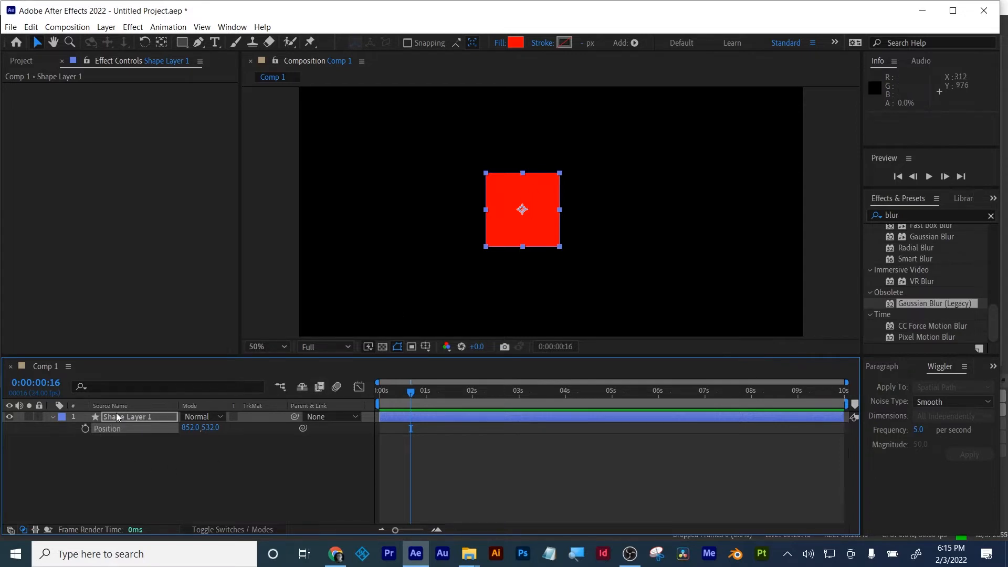
- Enable an expression on the square's Position, enter wiggle(5,50) and preview the resulting motion
alt+click(84, 429)
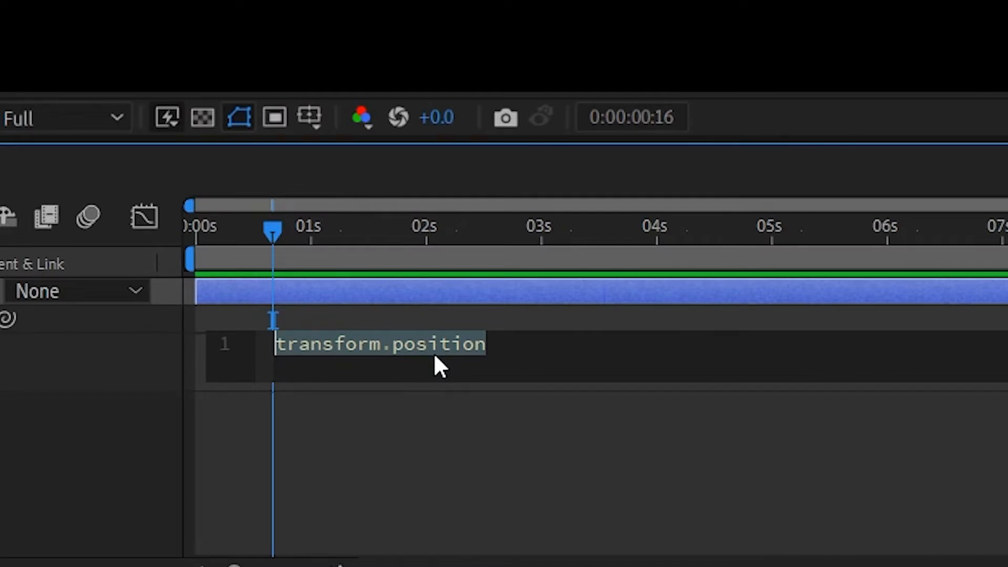
text(wi)
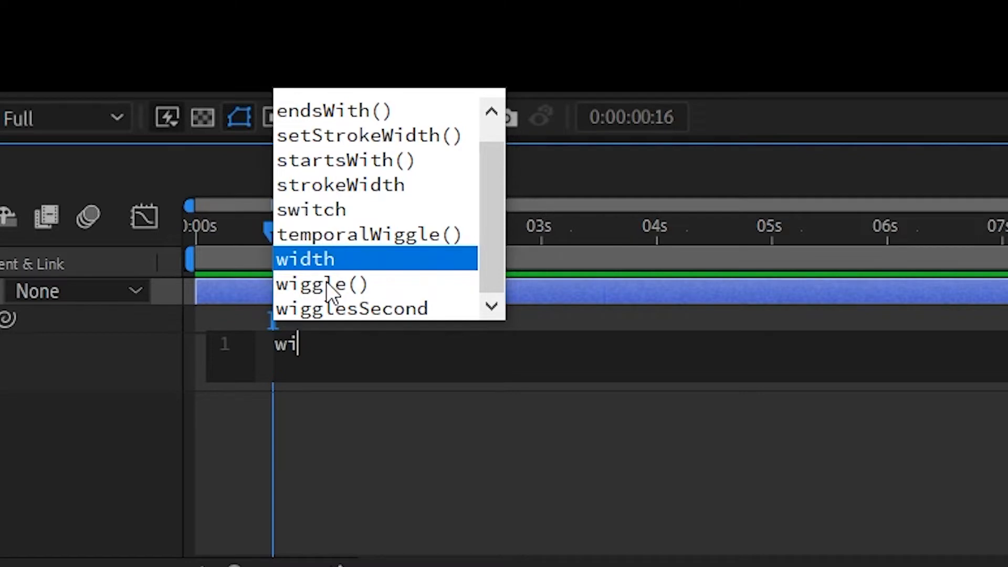
double_click(314, 284)
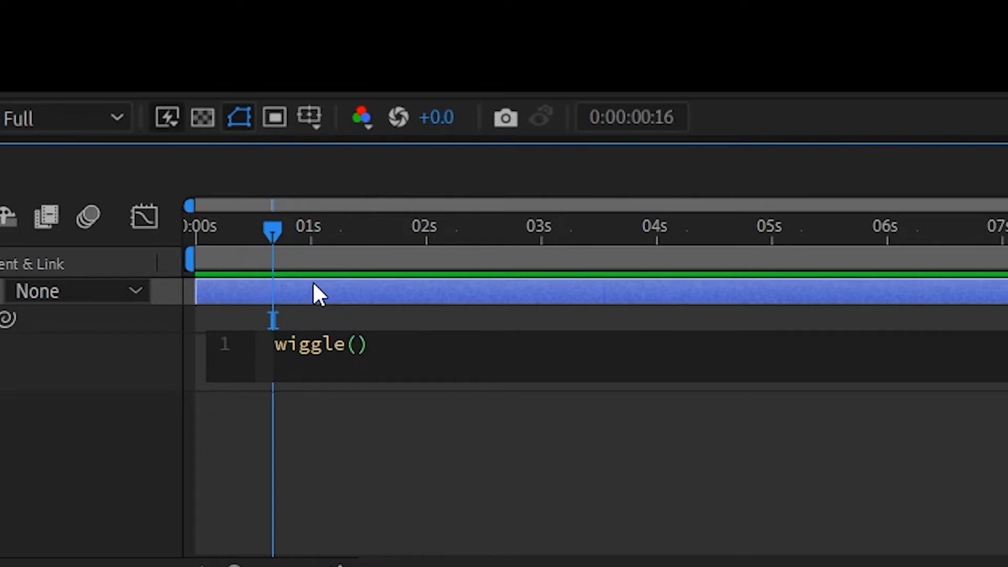
text(5,50)
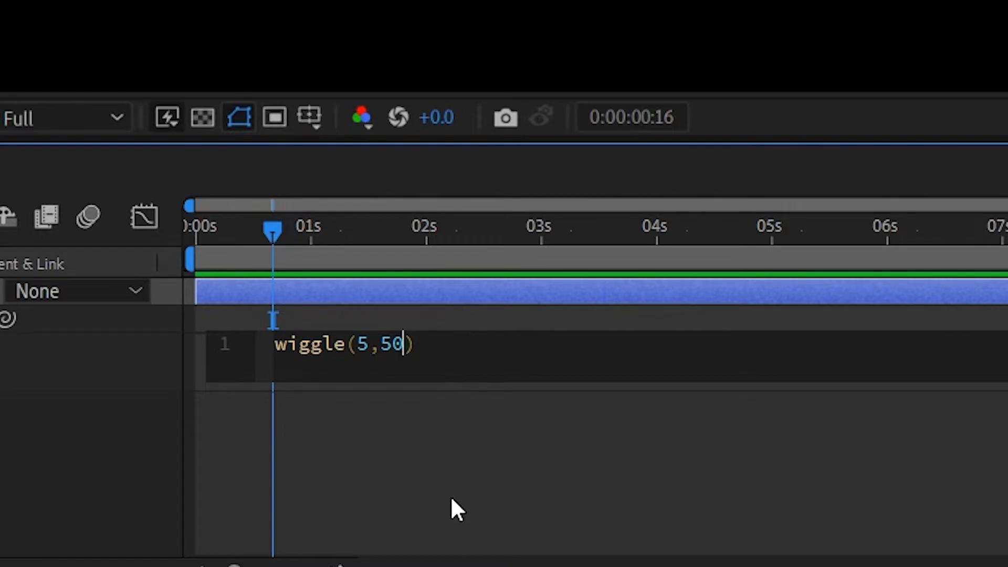
click(461, 323)
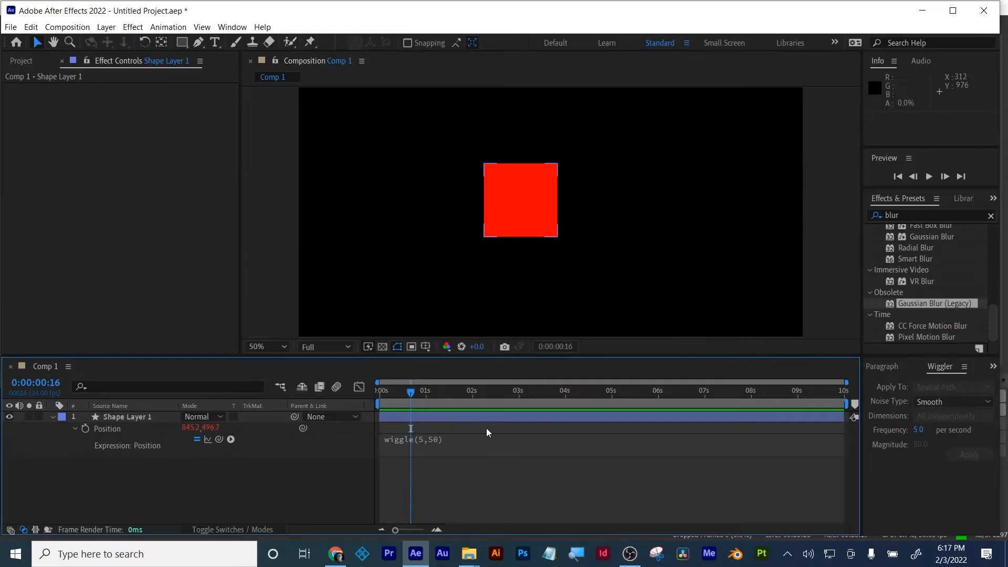
key(space)
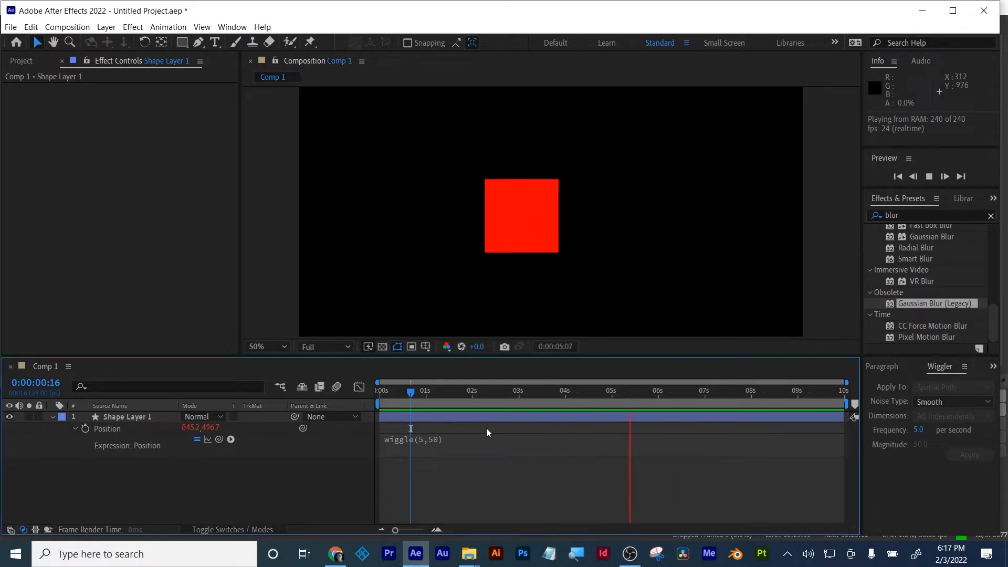
- Copy the wiggle(5,50) expression from the square's Position property and stop the preview
click(430, 440)
key(ctrl+c)
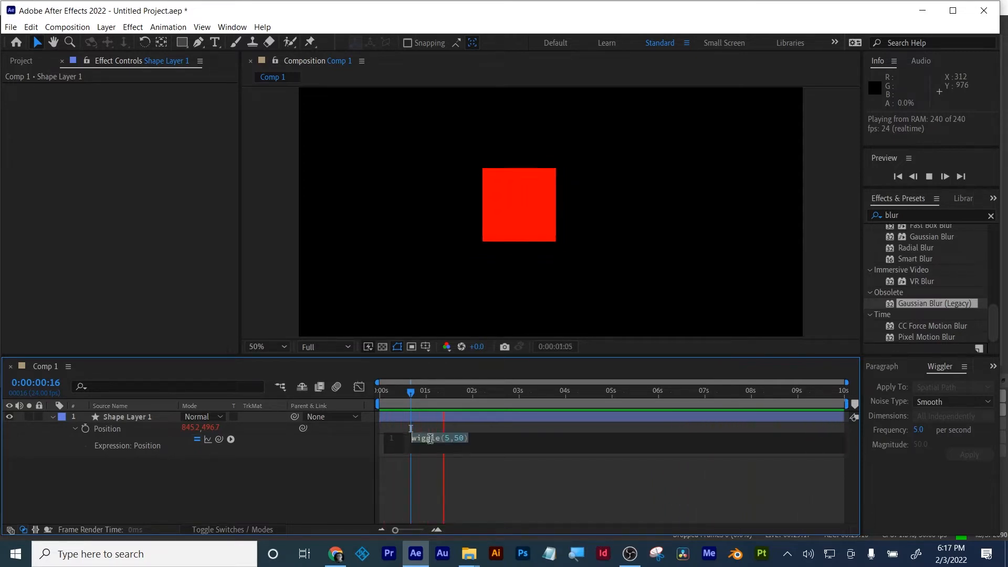
click(456, 477)
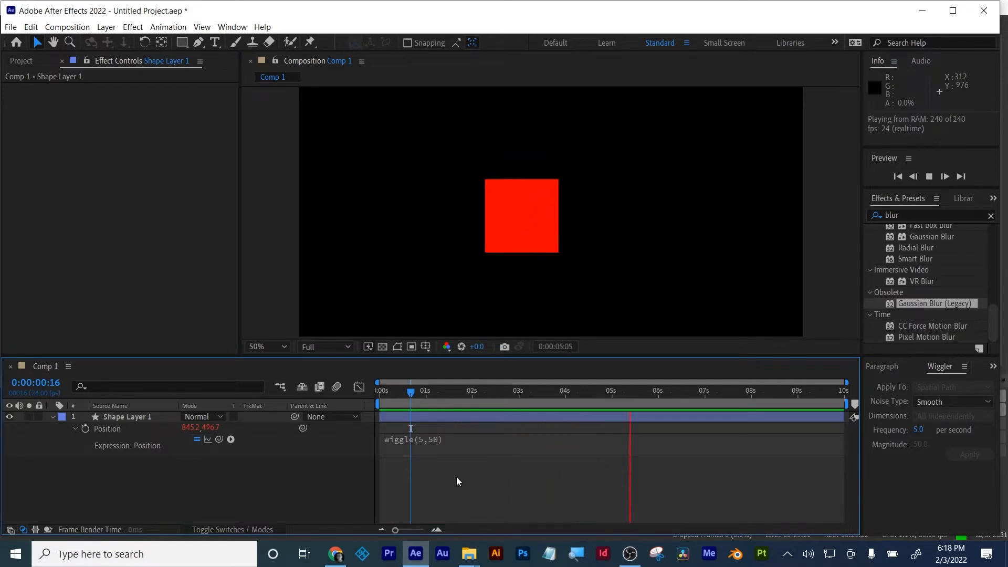
key(space)
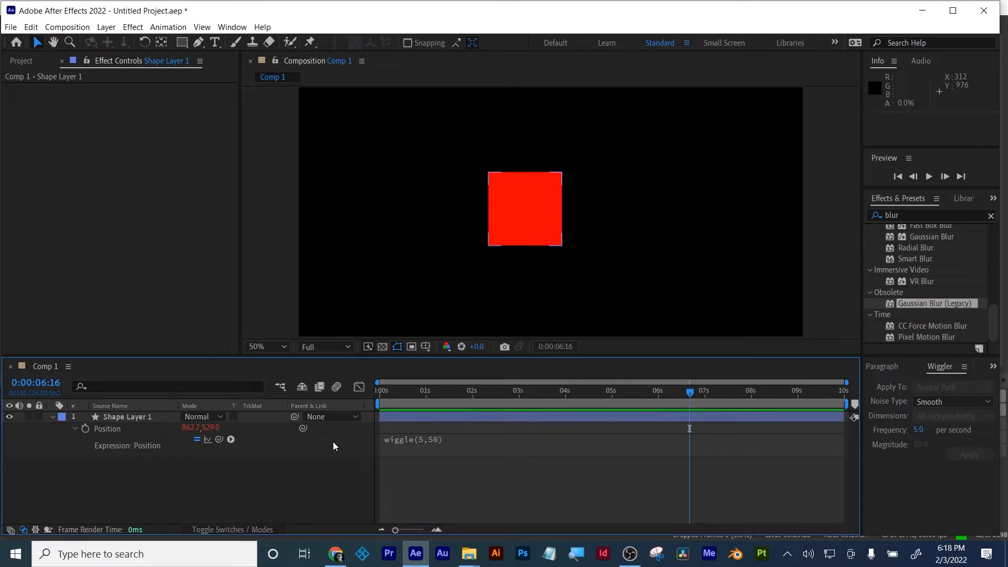
- Reveal Shape Layer 1's Scale property and give it the copied expression wiggle(5,50)
click(74, 430)
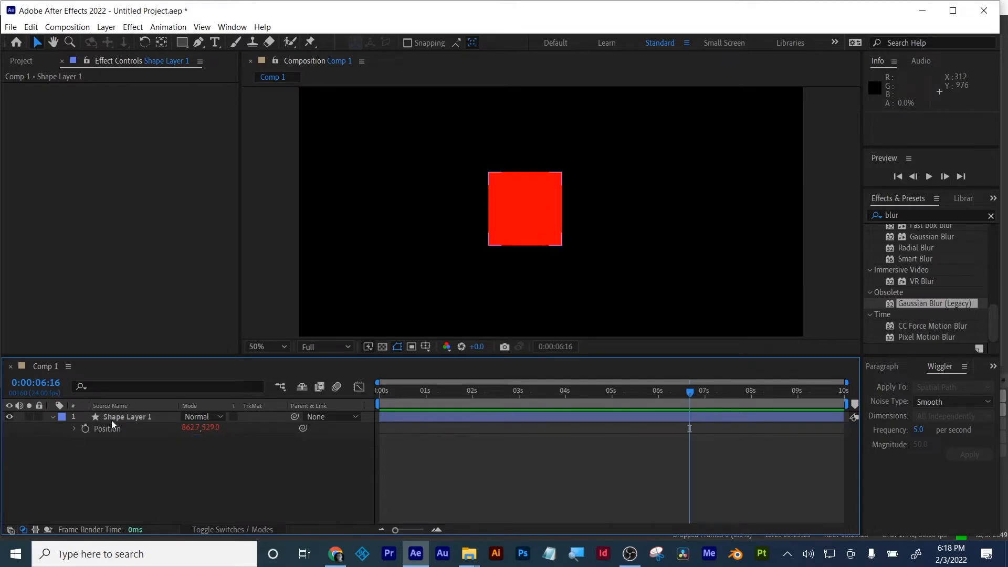
click(119, 417)
key(s)
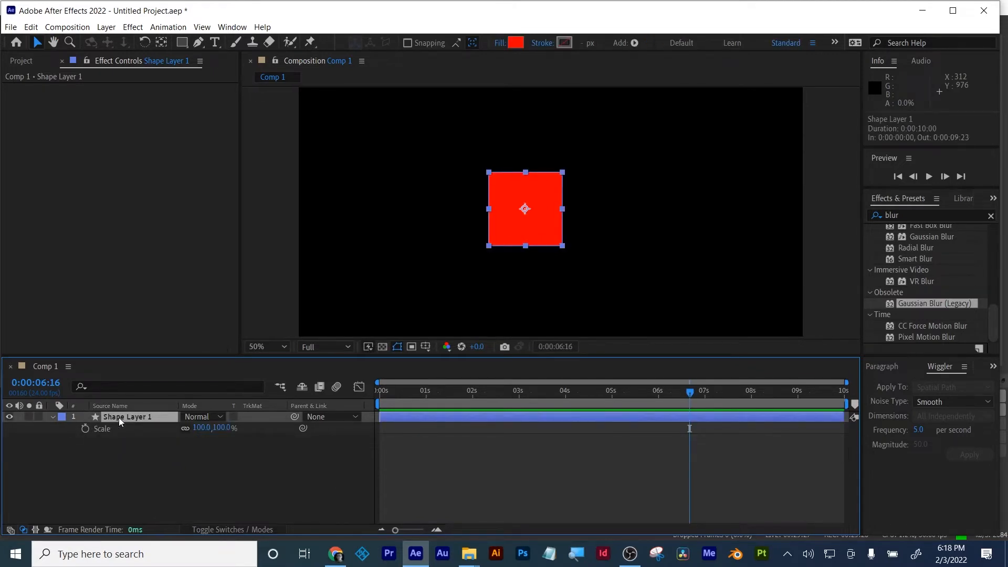
alt+click(84, 429)
key(ctrl+v)
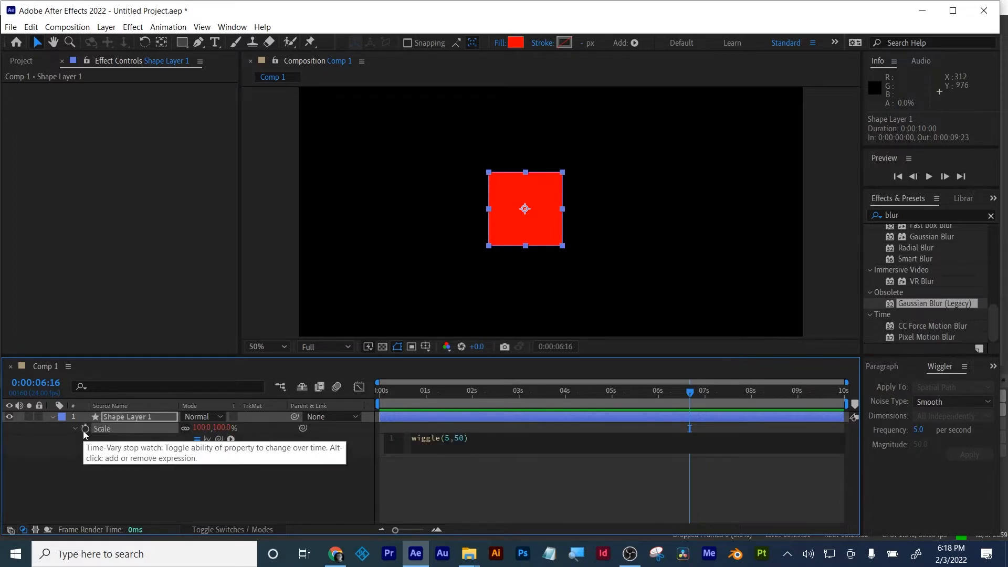
click(436, 481)
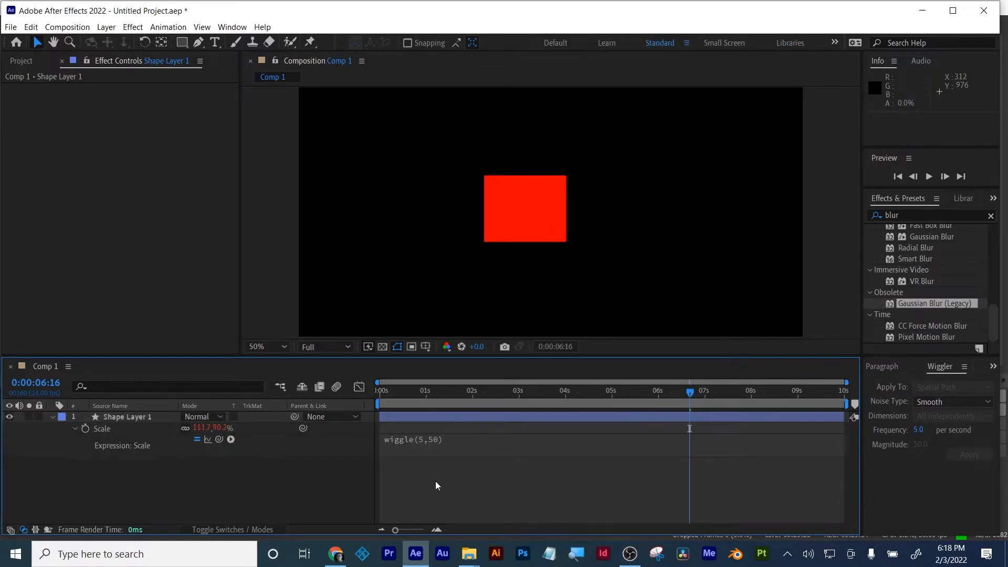
- Preview the square's scale wiggle and replay it from the start of the timeline
key(space)
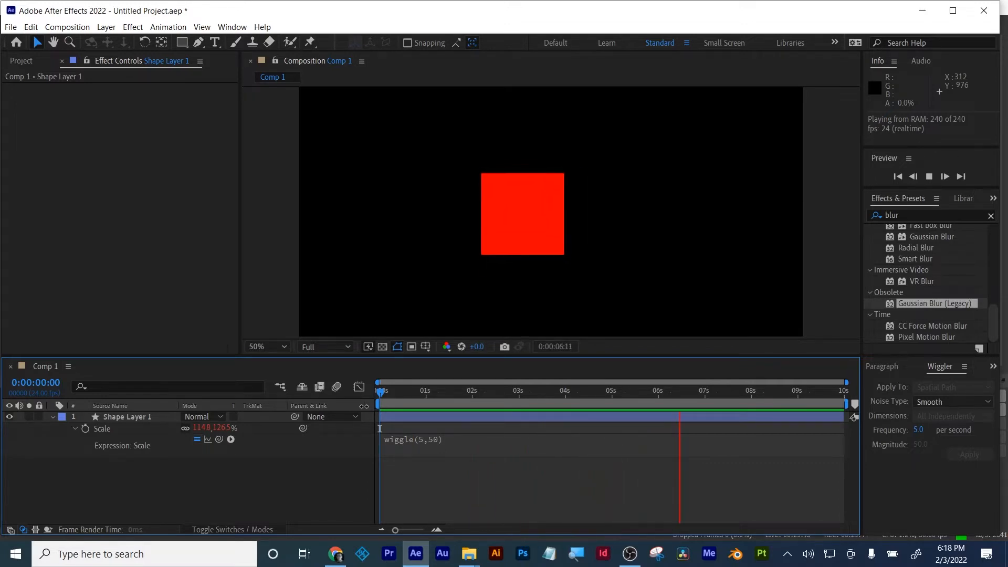
key(space)
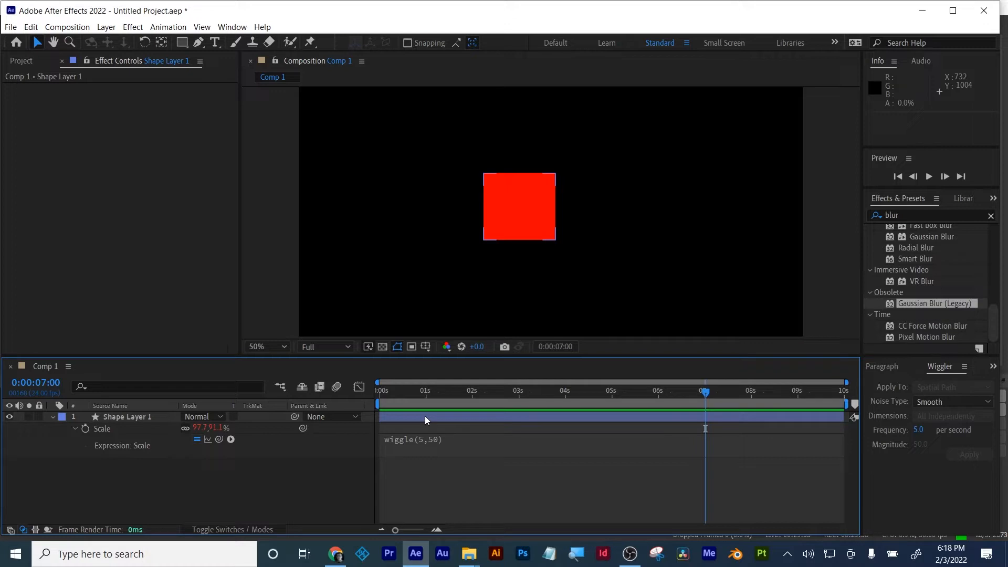
drag(414, 397, 377, 398)
key(space)
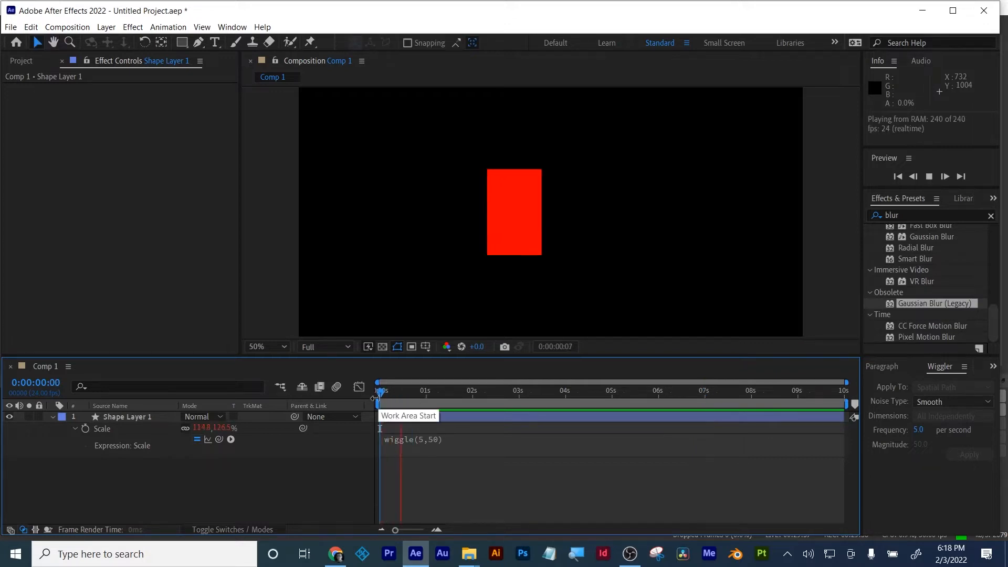
key(space)
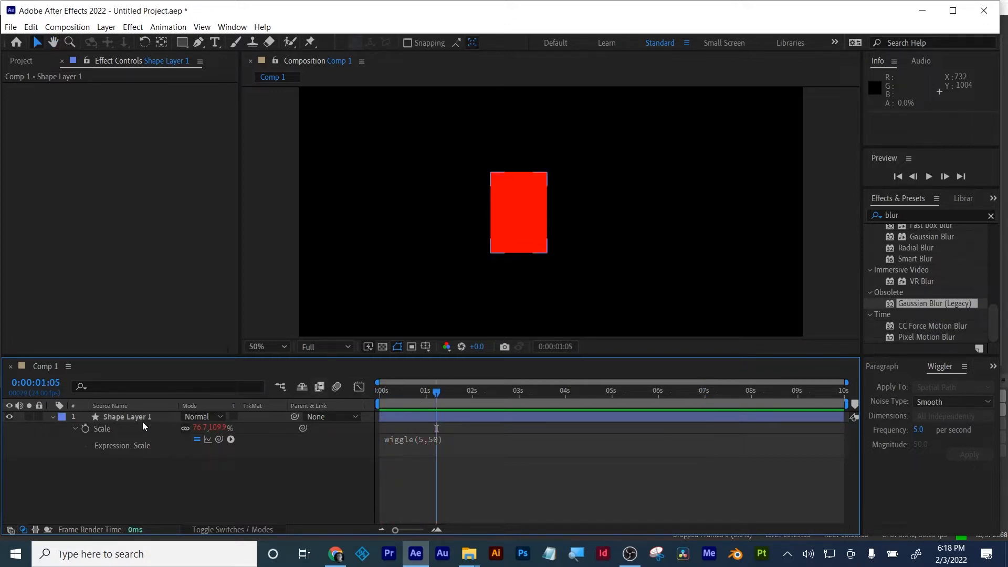
- Give Shape Layer 1's Rotation property the expression wiggle(5,50) and preview the motion
click(140, 418)
key(r)
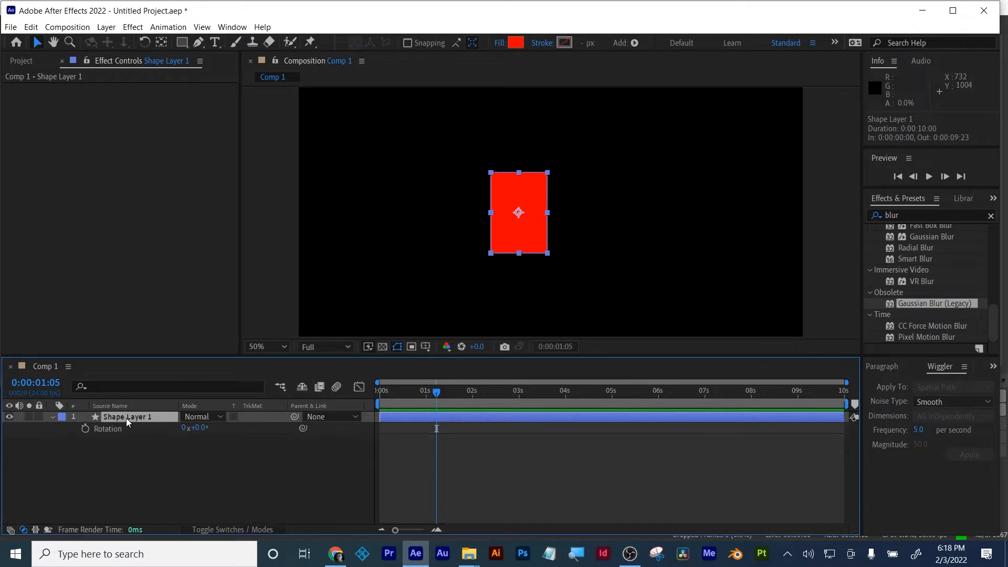
alt+click(85, 428)
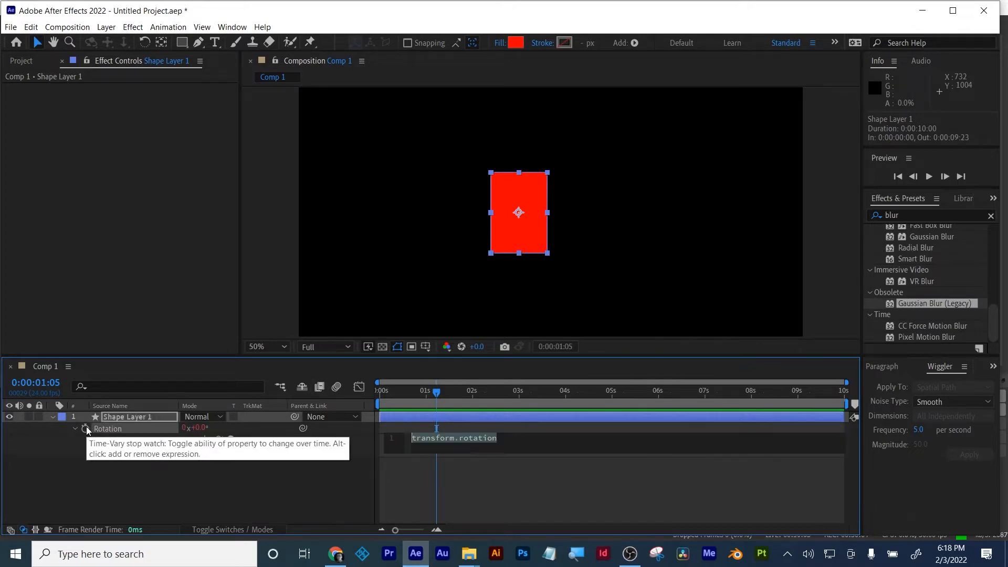
text(wiggle(5,50))
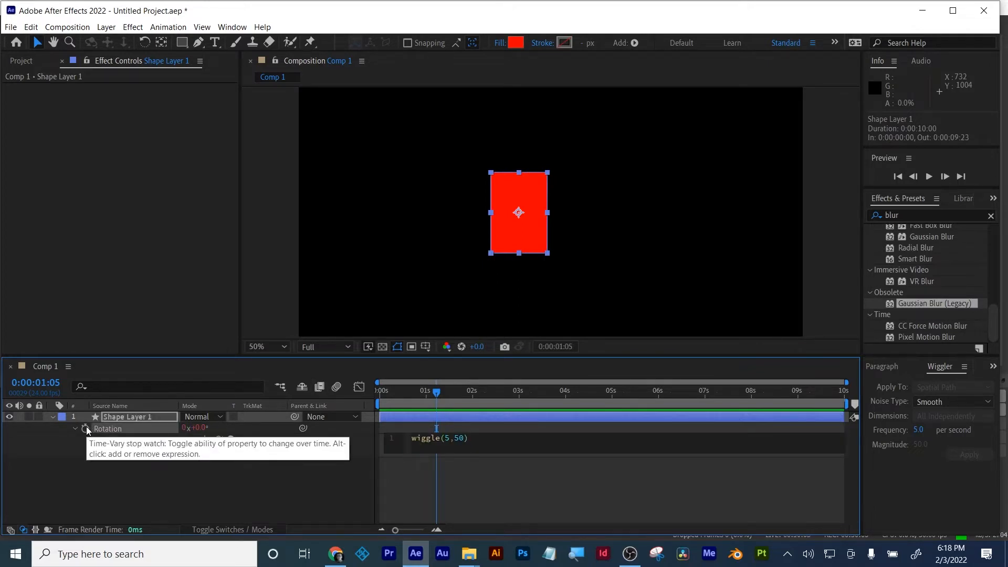
click(495, 470)
key(space)
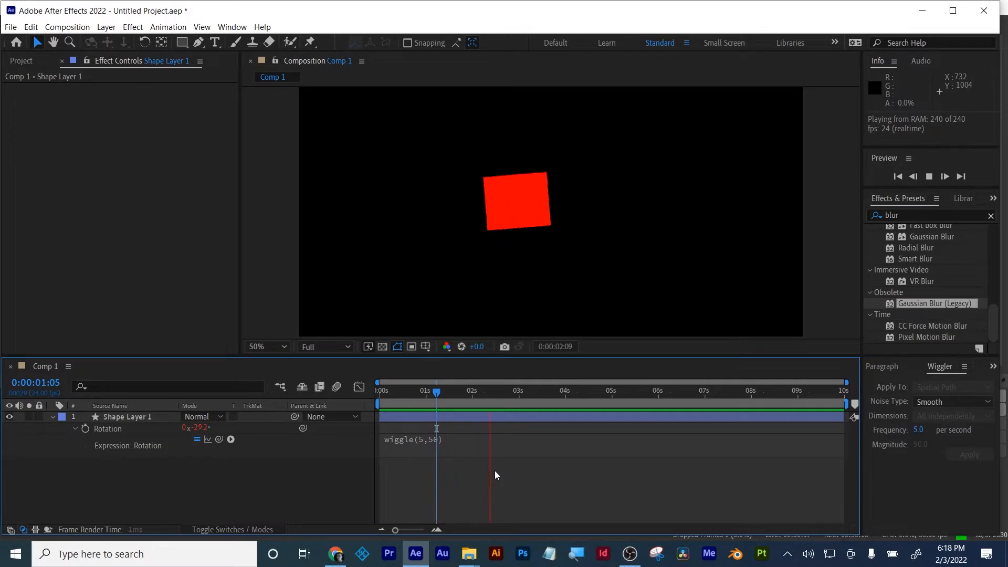
- Find the Glow effect by searching for "glow", apply it to Shape Layer 1 and set Glow Radius to 328
click(921, 208)
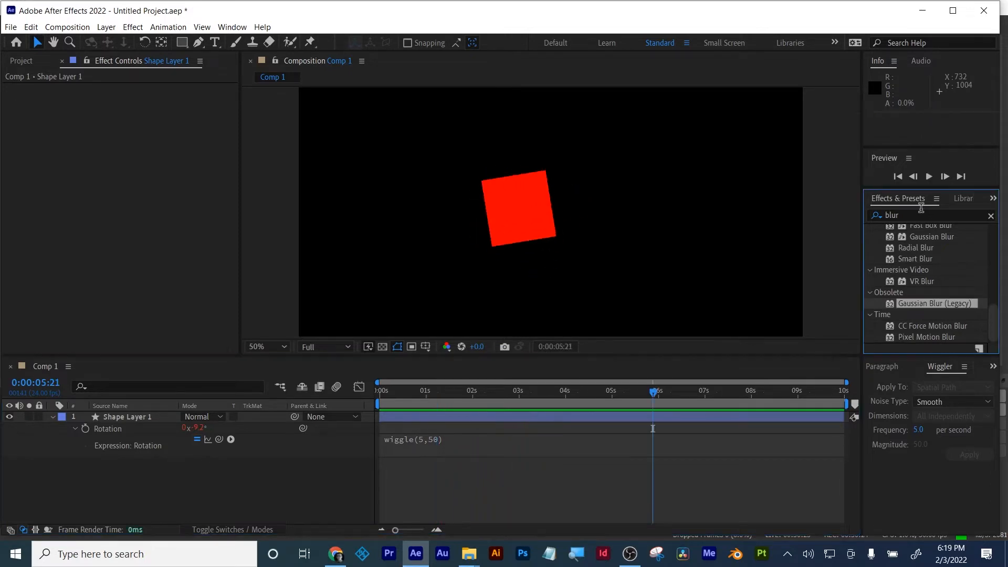
right_click(910, 213)
key(Escape)
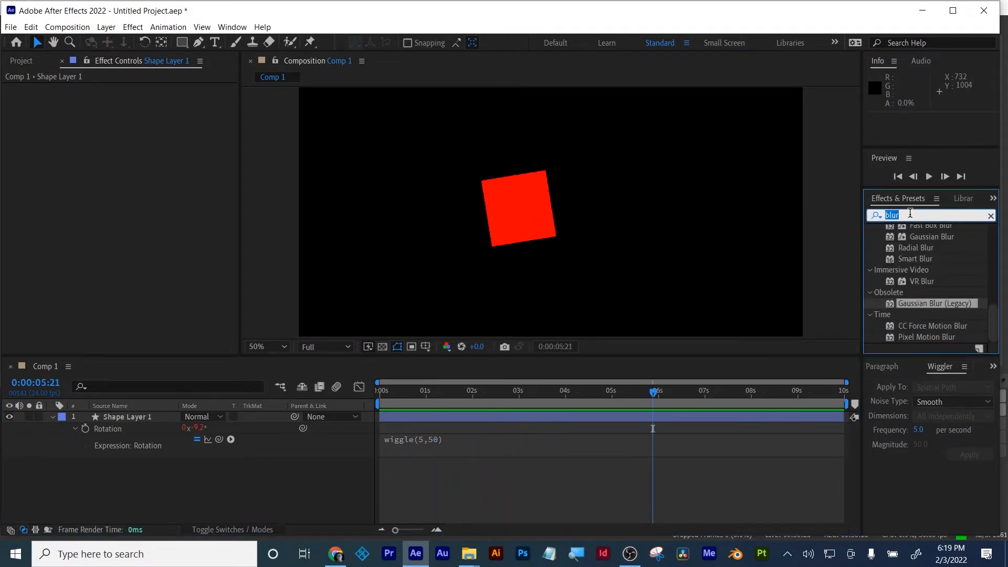
text(glow)
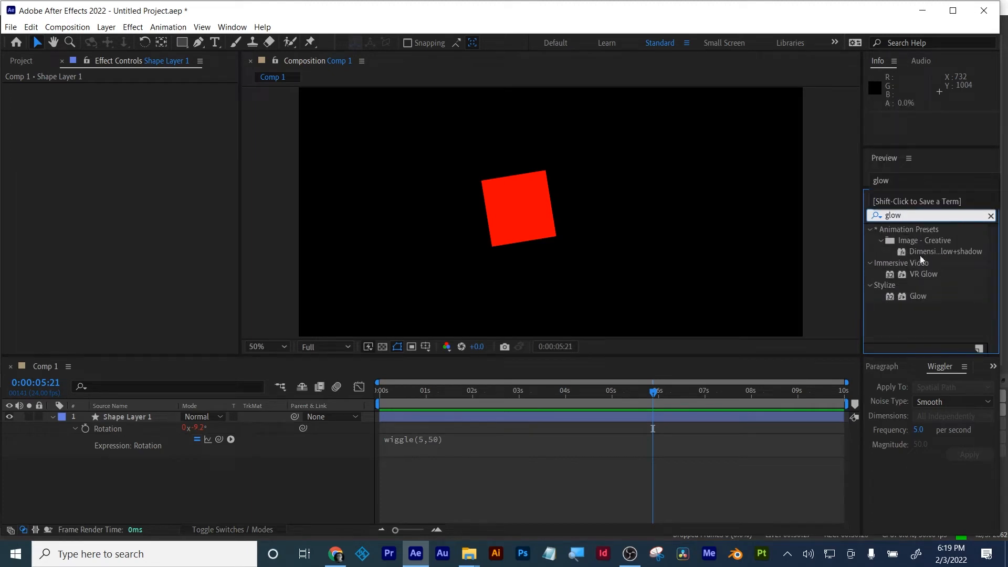
drag(911, 298, 665, 418)
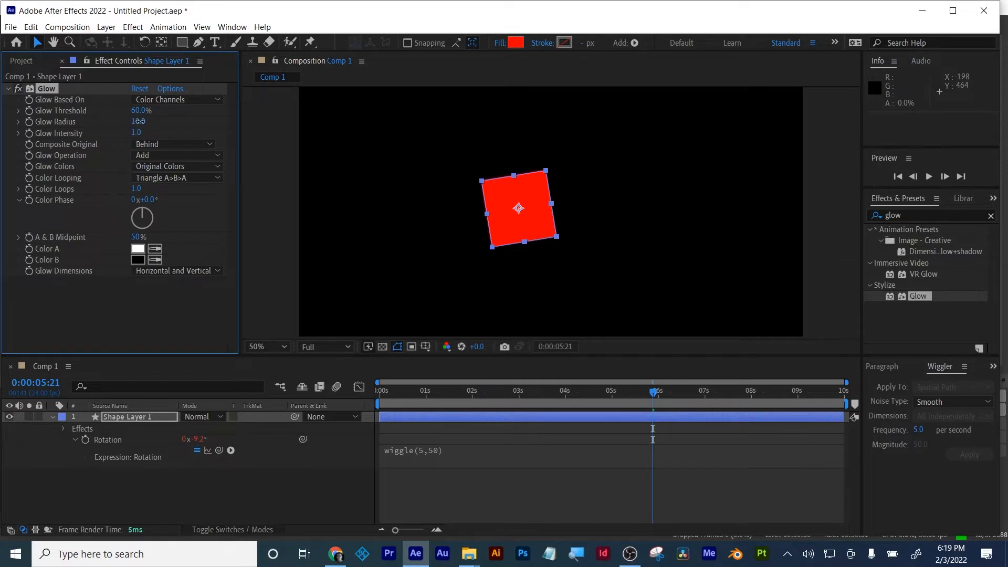
drag(138, 121, 339, 118)
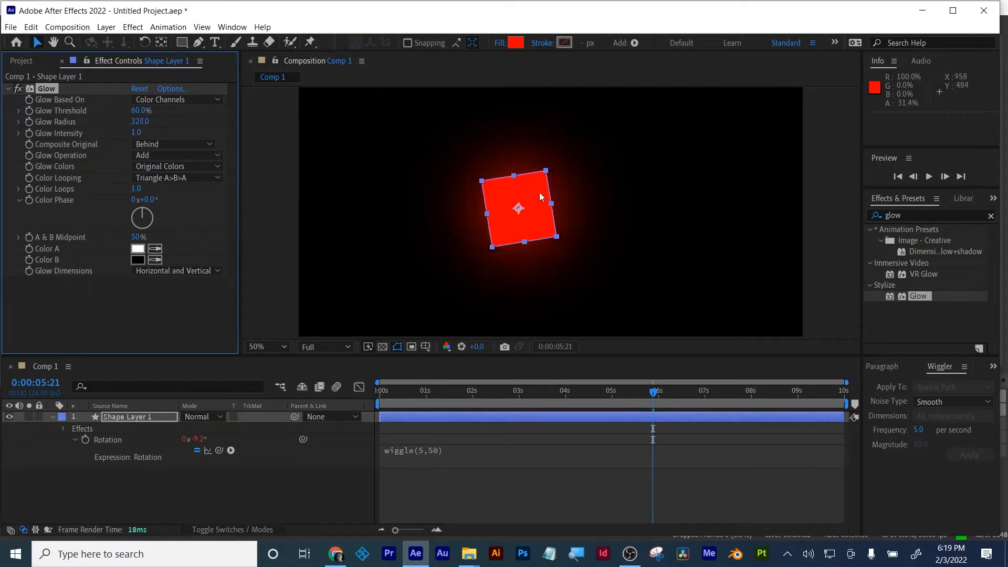
- Give the effect's Glow Intensity the expression wiggle(5,50) and preview the flickering glow from near the start
alt+click(29, 134)
text(wiggle(5,50))
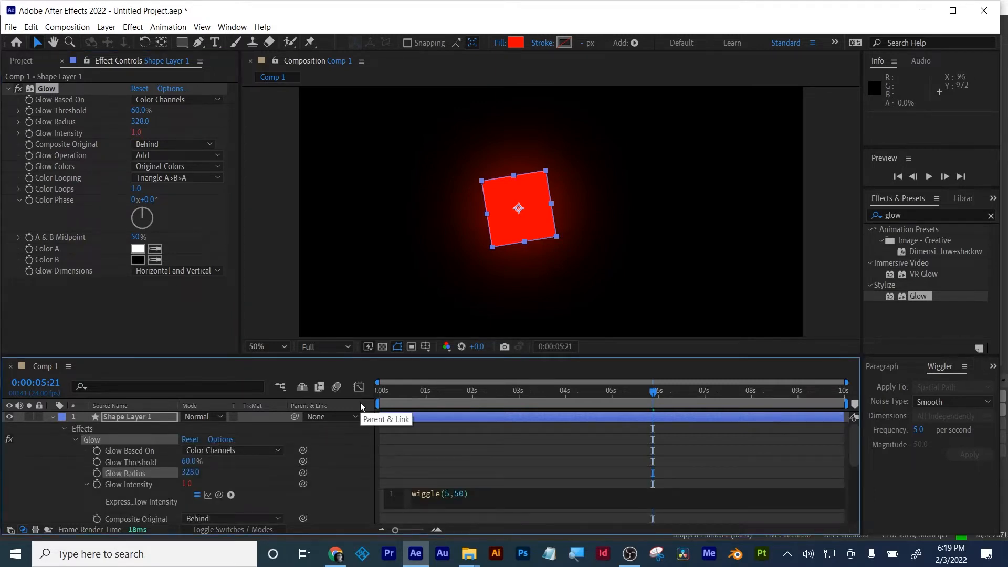
click(498, 474)
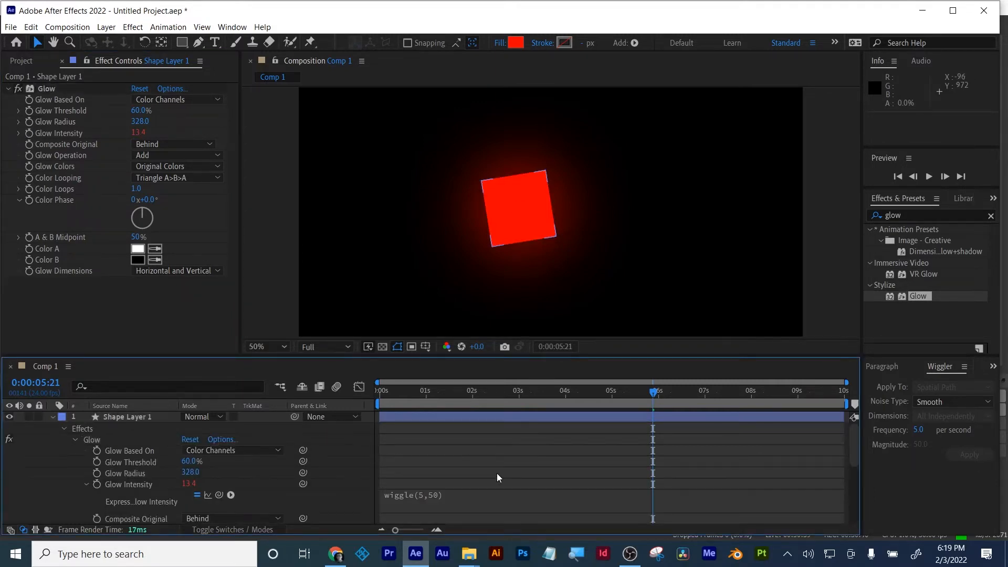
click(414, 396)
key(space)
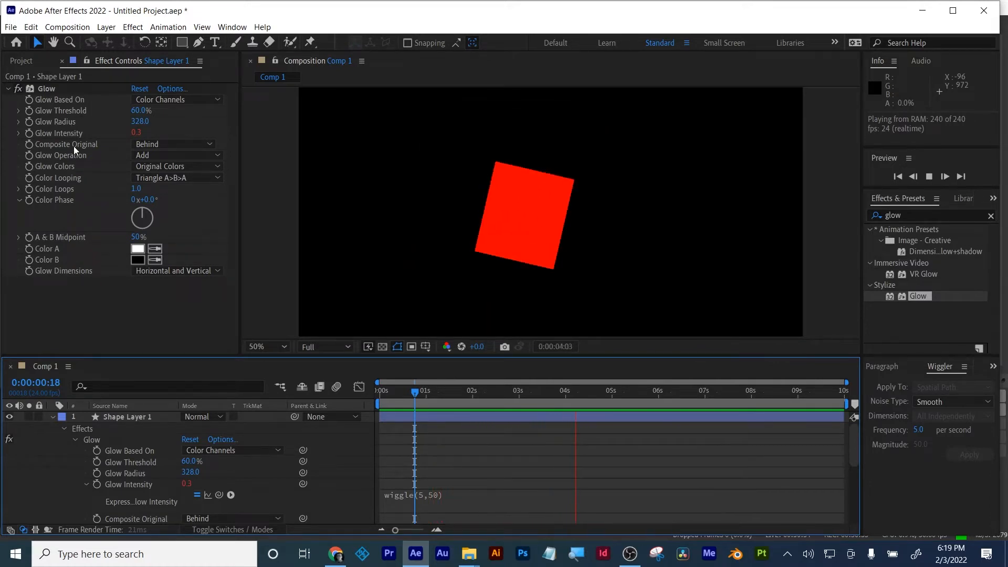
key(space)
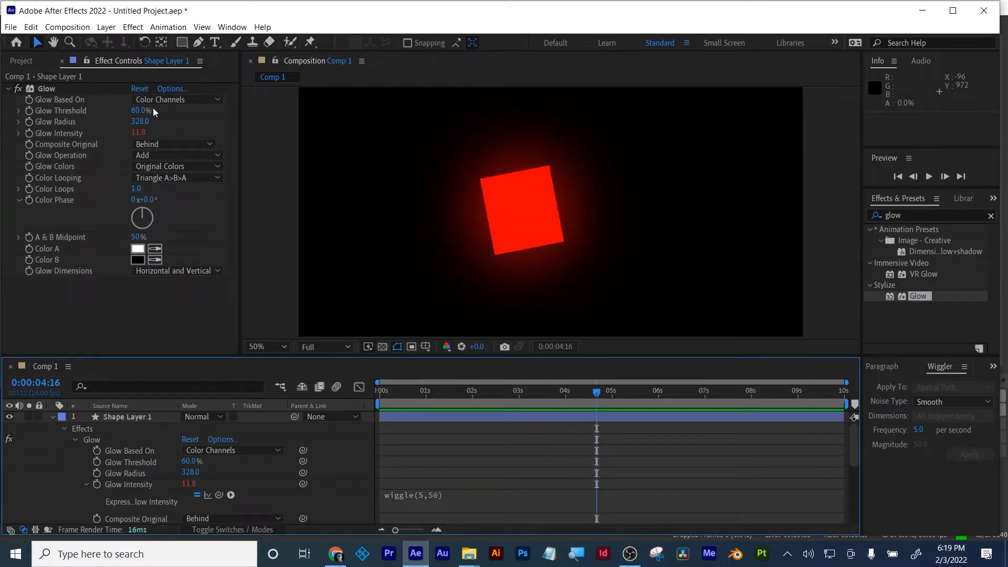
- Add a wiggle expression to Glow Radius and raise its amplitude so it reads wiggle(5,500)
alt+click(26, 122)
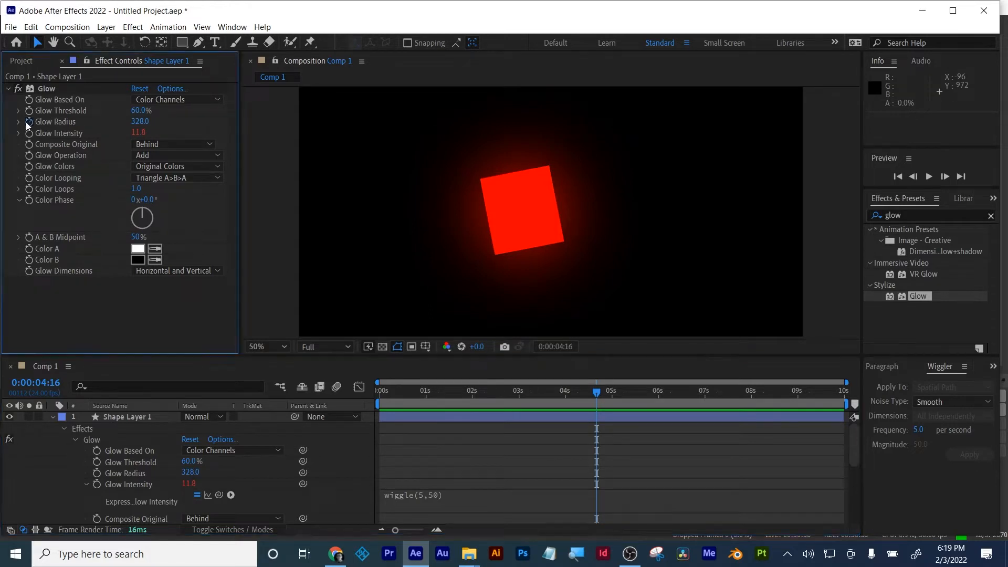
text(wiggle(5,50))
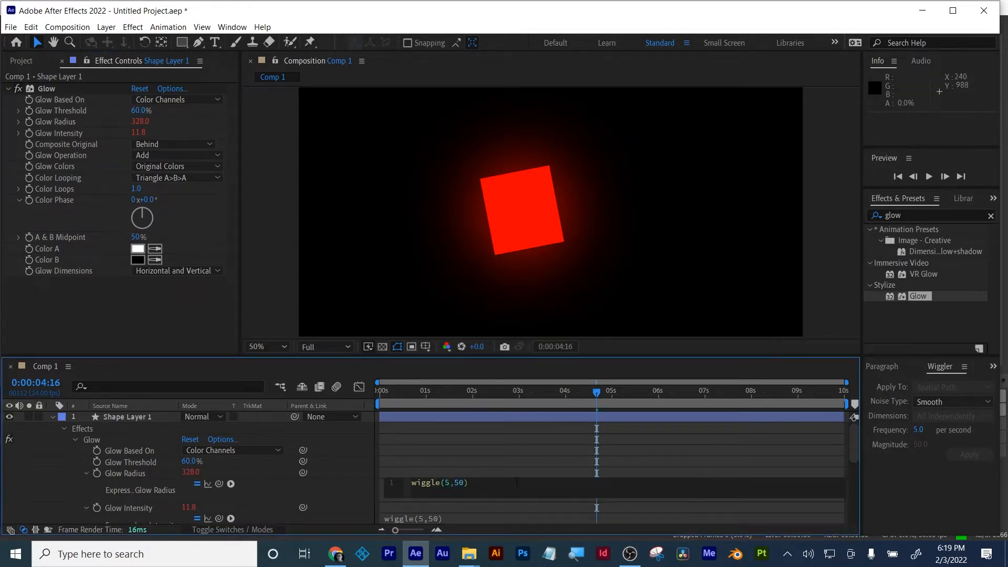
right_click(462, 485)
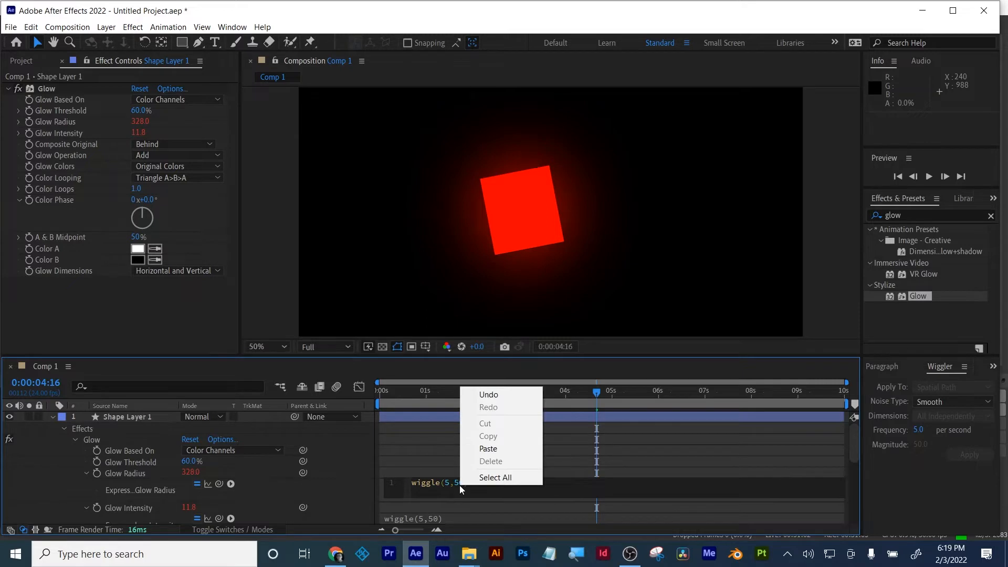
click(455, 483)
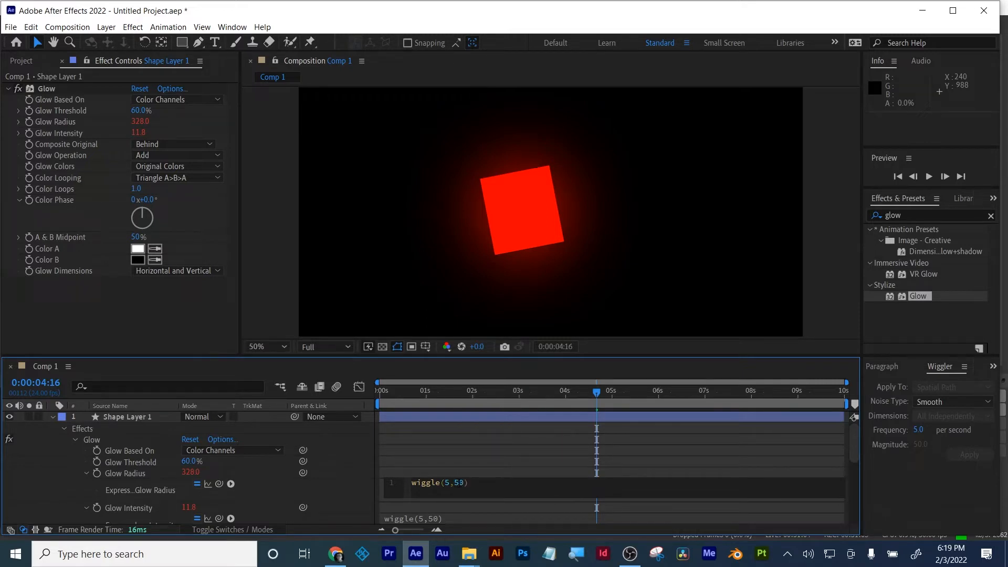
click(526, 440)
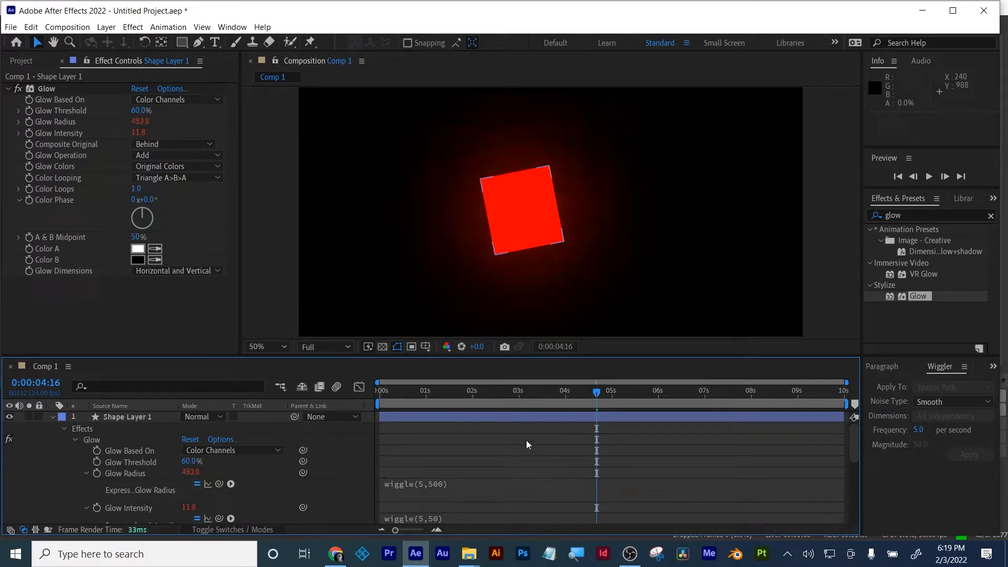
- Preview the combined glow radius and intensity wiggle from the start of the timeline
click(409, 392)
key(space)
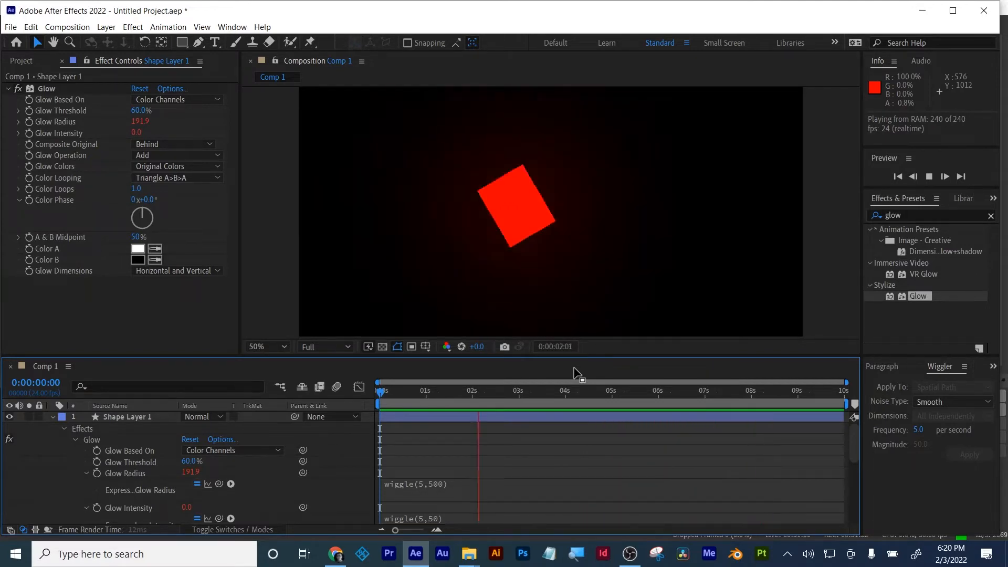
key(space)
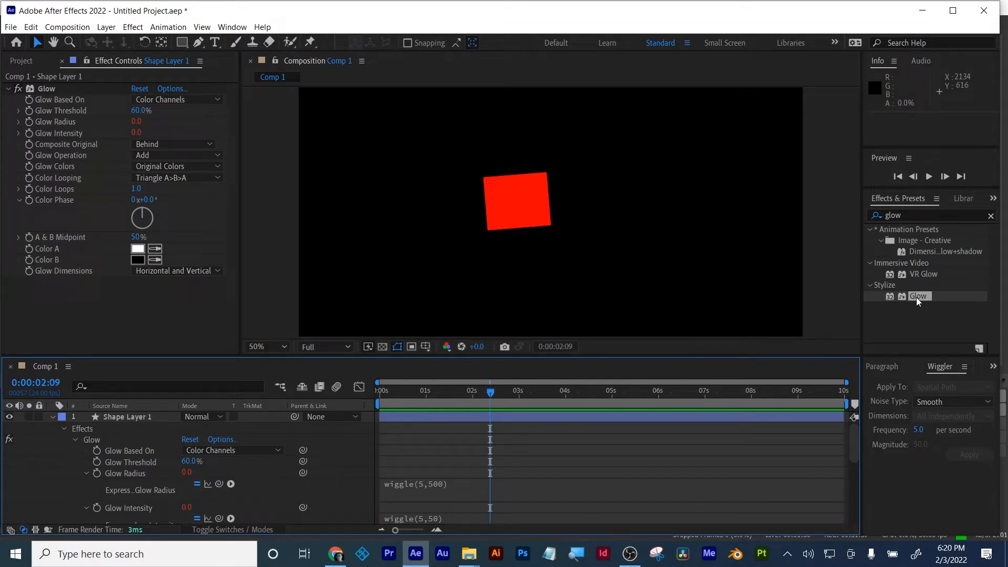
mouse_move(916, 297)
mouse_down()
mouse_move(795, 383)
mouse_move(764, 423)
mouse_move(913, 298)
mouse_up()
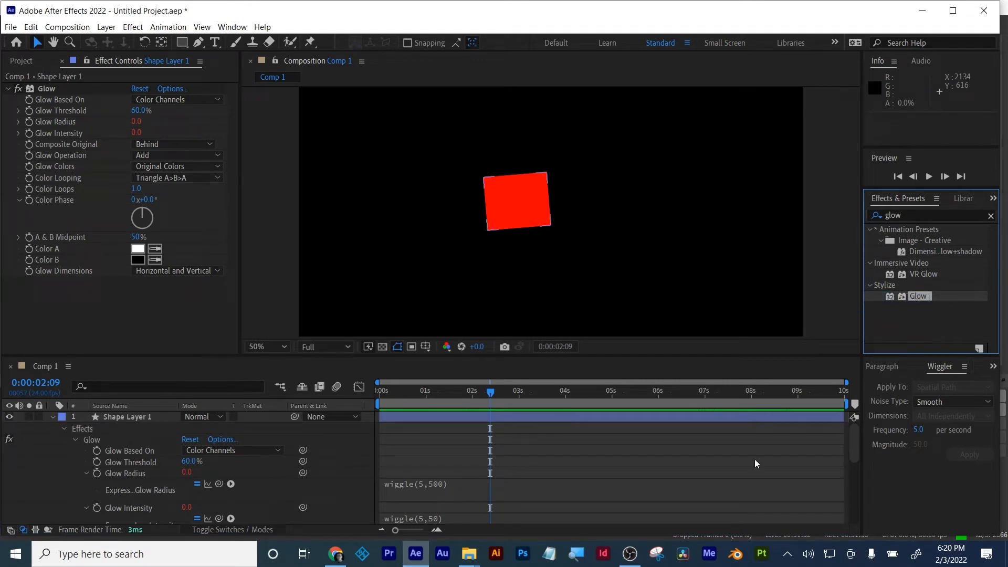
- Delete Shape Layer 1 and draw a new red square, about 320 px wide, in the left half of the composition
click(663, 417)
key(Delete)
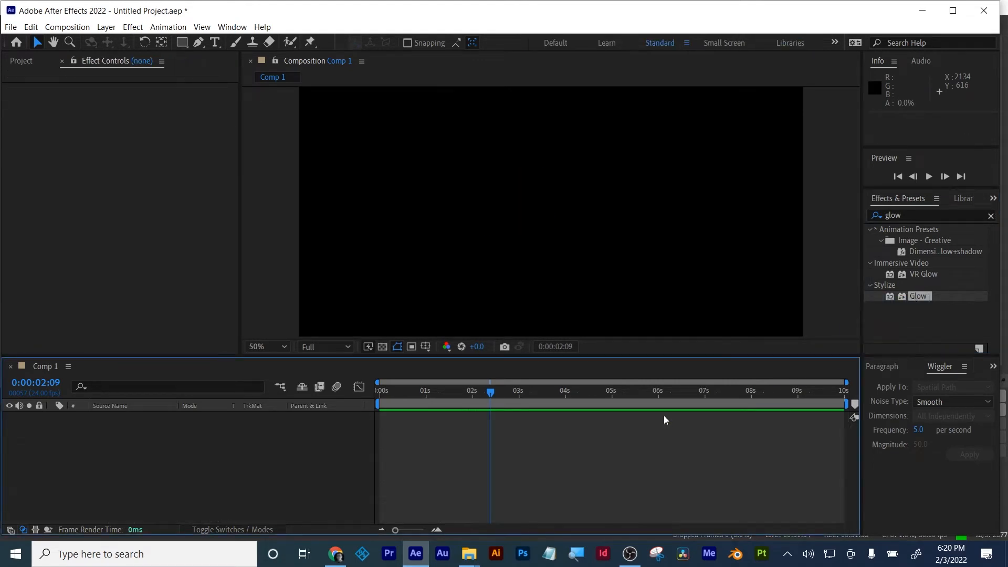
click(179, 43)
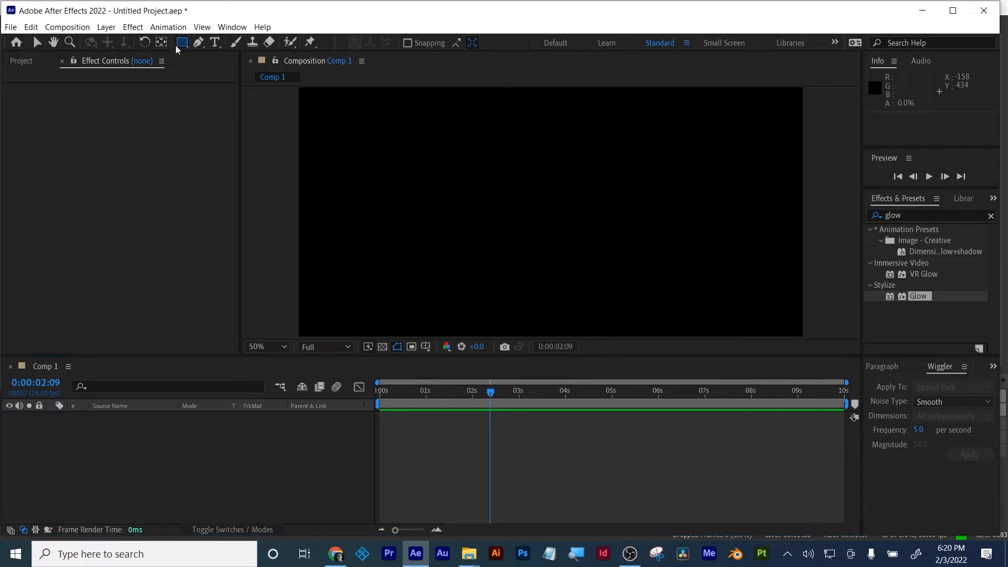
drag(376, 158, 461, 244)
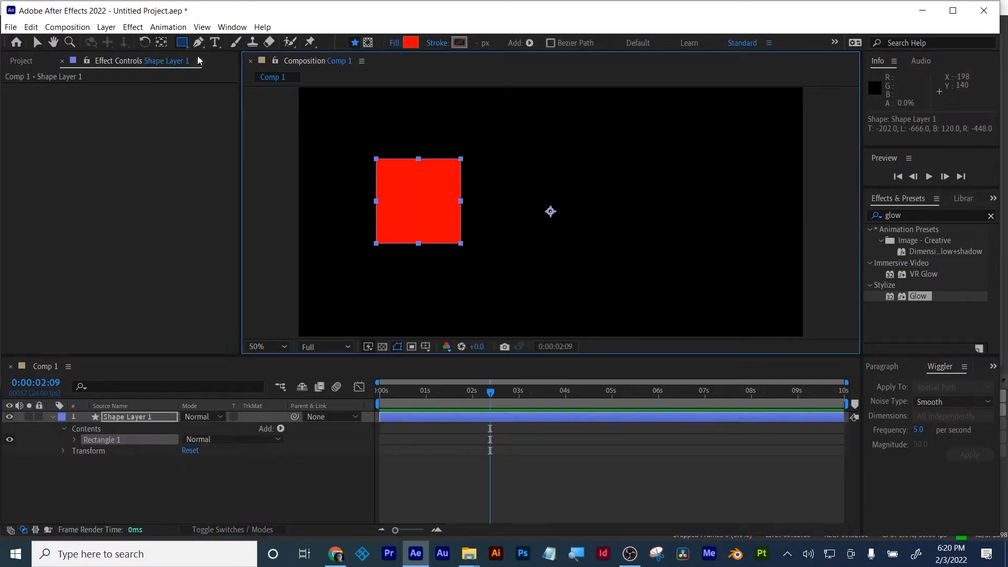
- Centre the anchor point on the red square and select Shape Layer 1
click(162, 43)
click(163, 43)
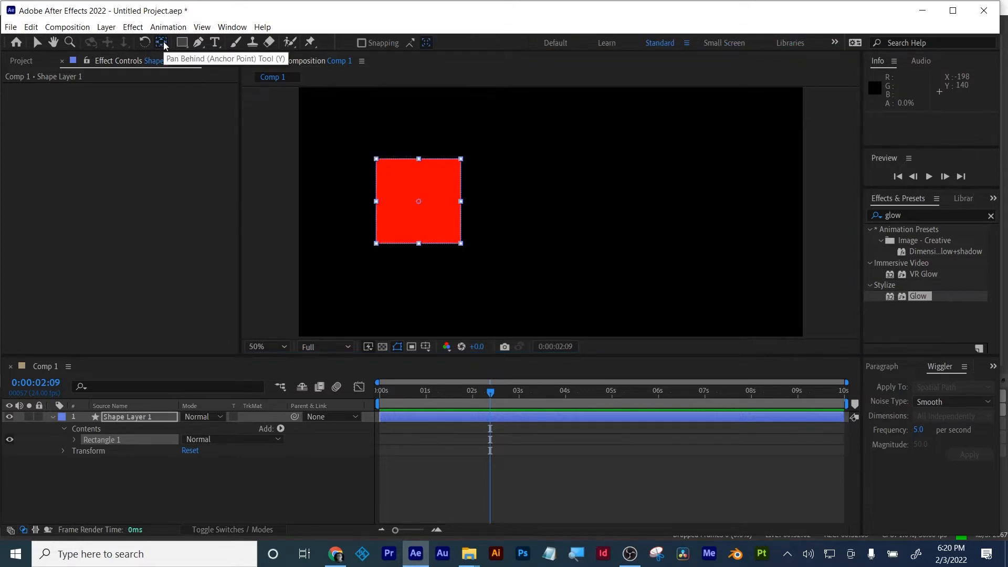
click(482, 419)
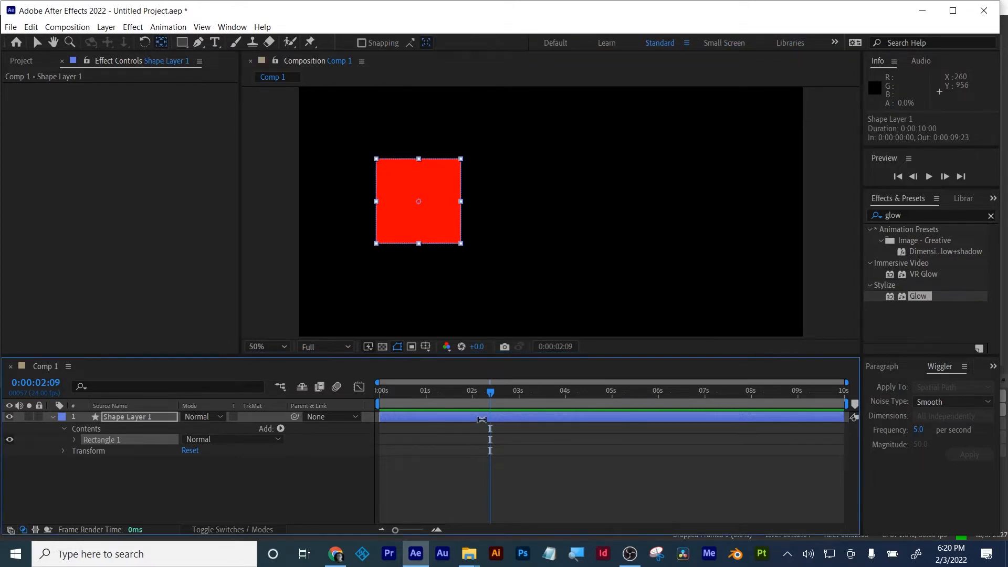
click(460, 469)
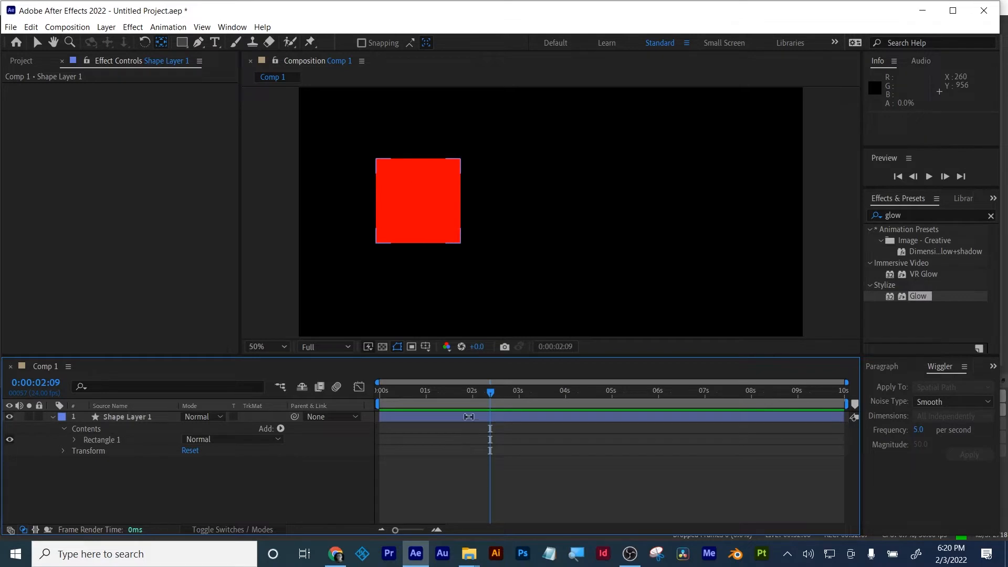
click(468, 417)
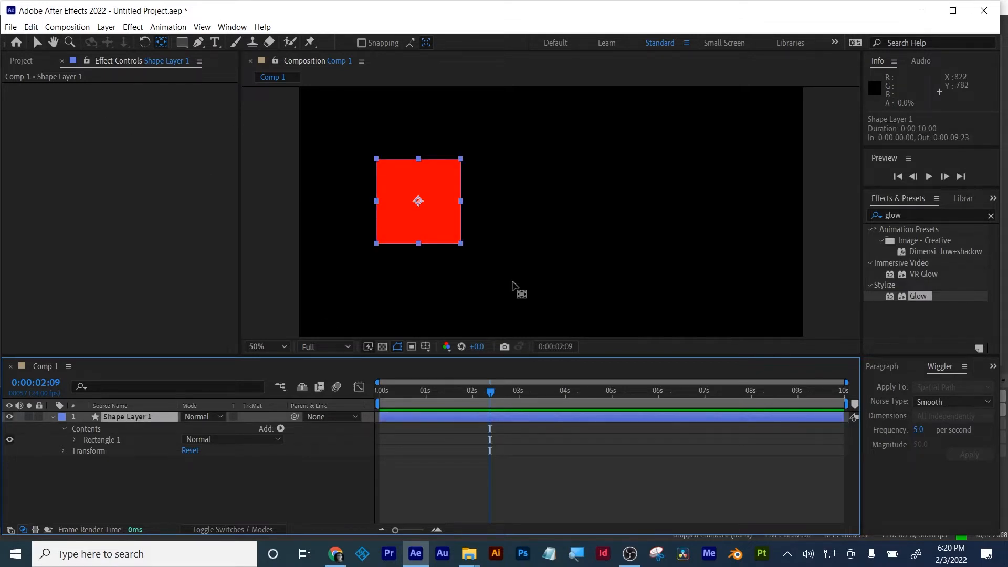
- Keyframe the square's Position from its current place at 0:00:00:00 horizontally across to 1579, 499 at 0:00:02:23
drag(490, 392, 317, 376)
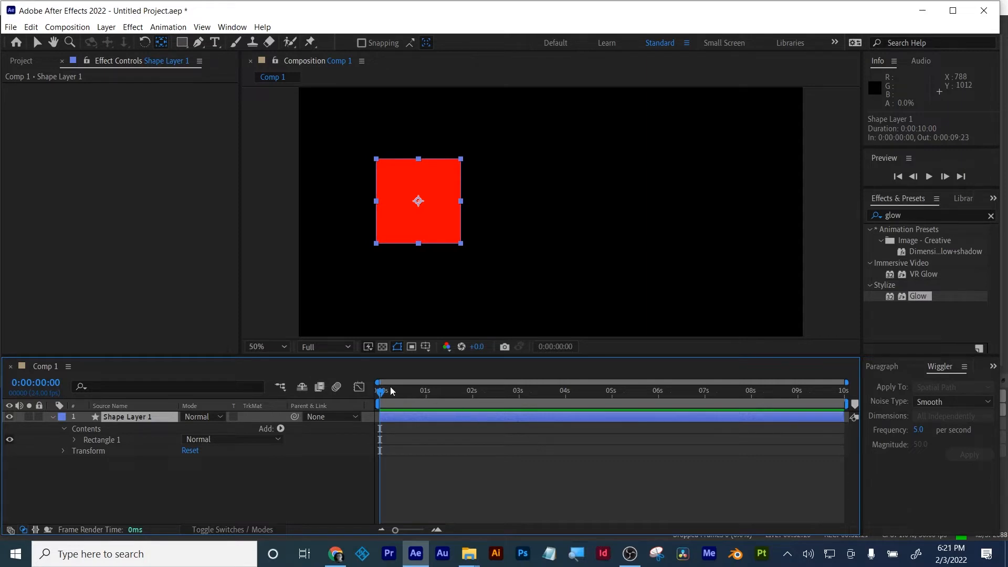
key(p)
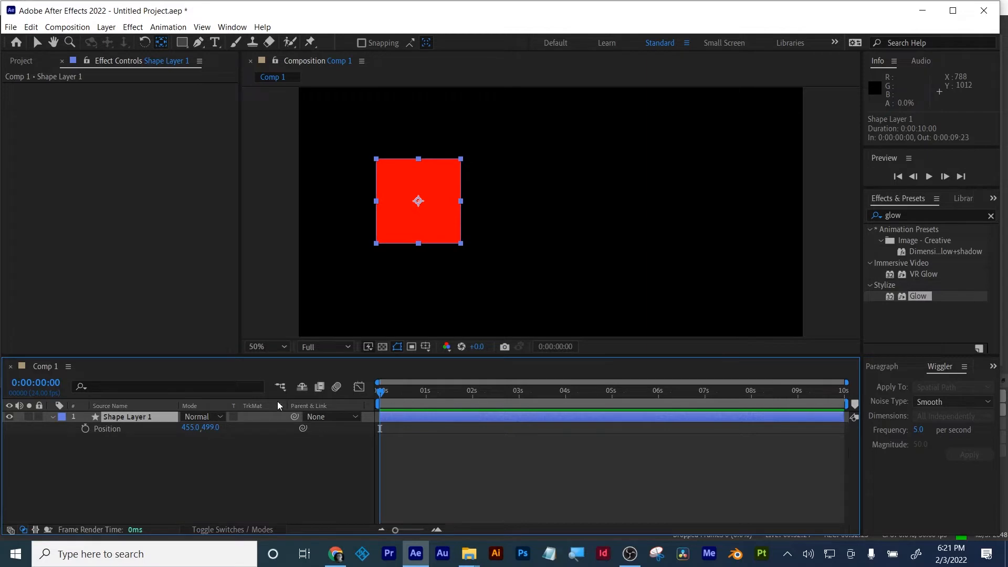
click(85, 428)
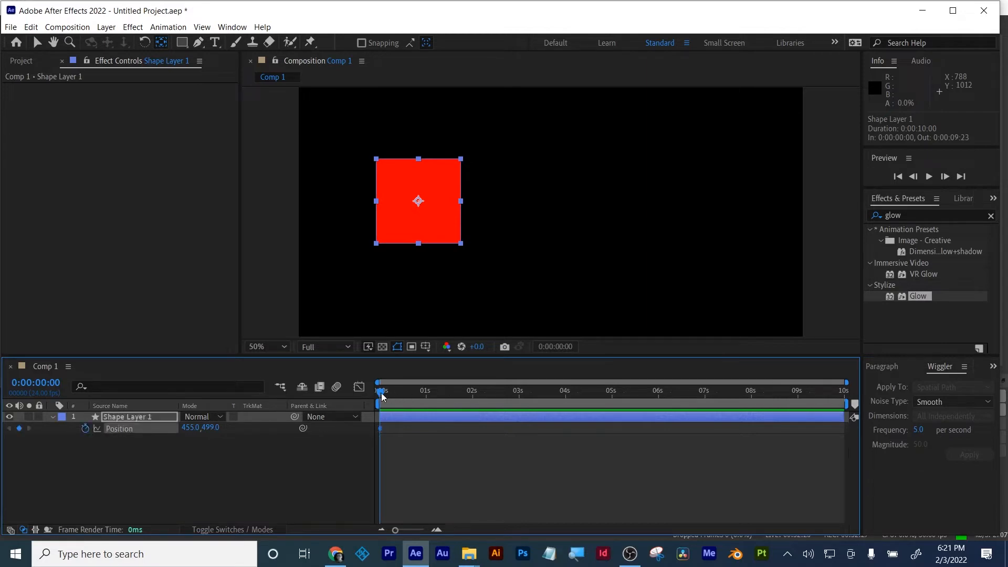
drag(382, 396, 517, 396)
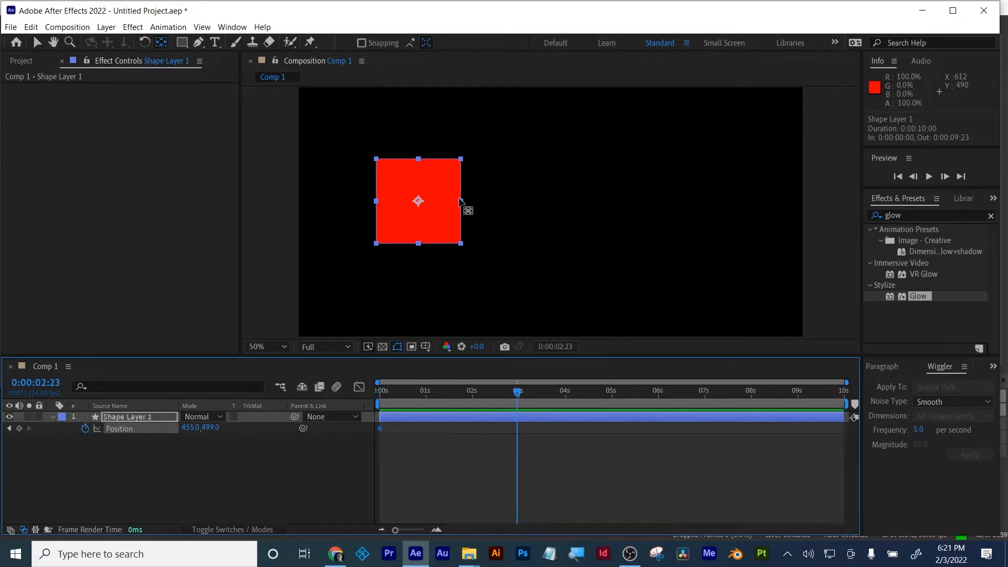
click(35, 43)
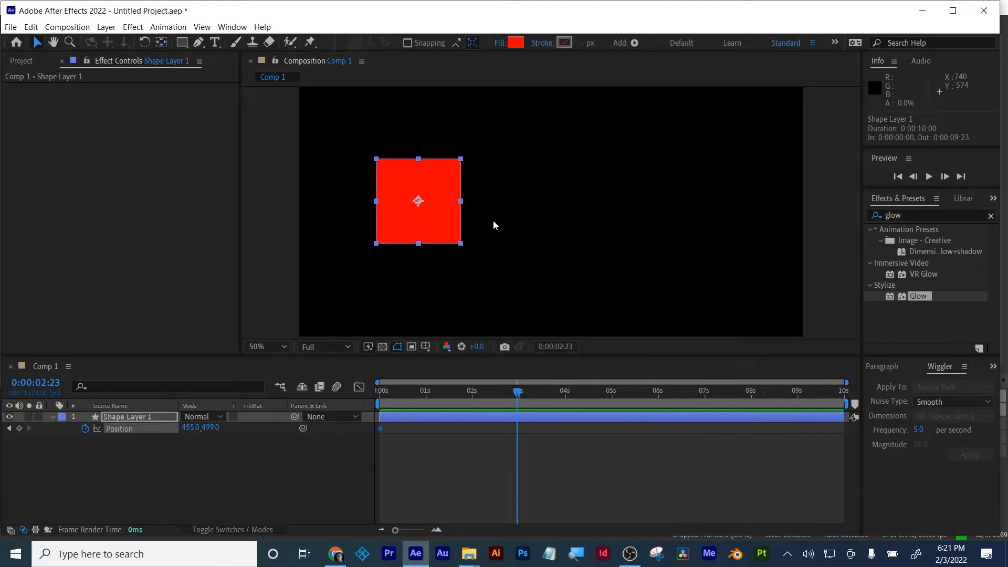
drag(446, 229, 742, 231)
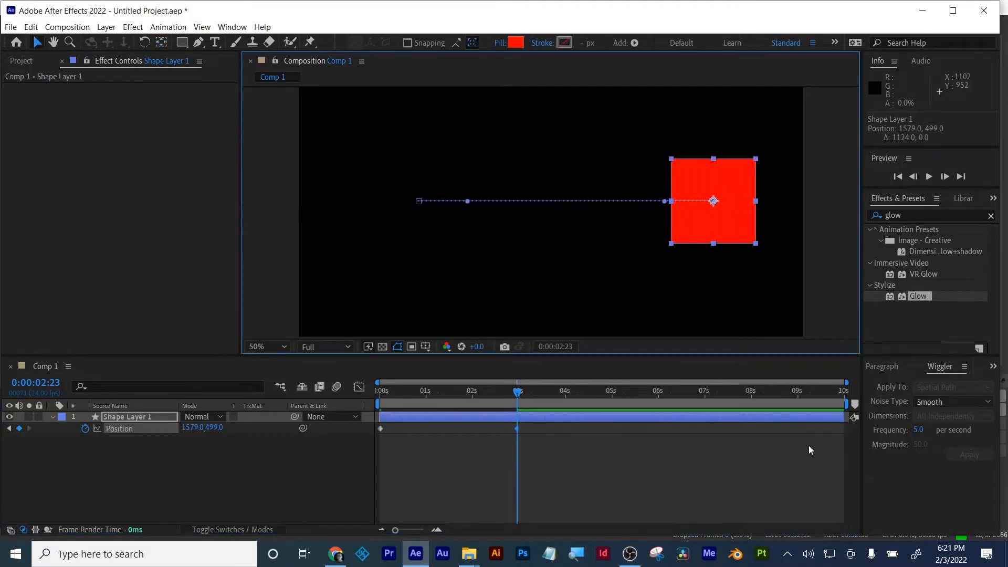
- Preview the square's keyframed horizontal movement from the start of the timeline
drag(468, 392, 326, 422)
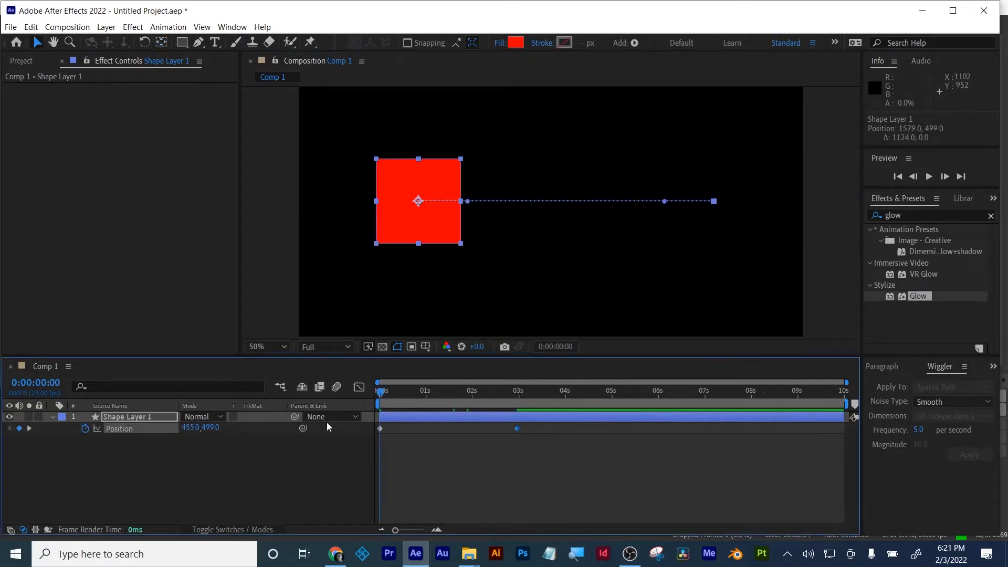
key(space)
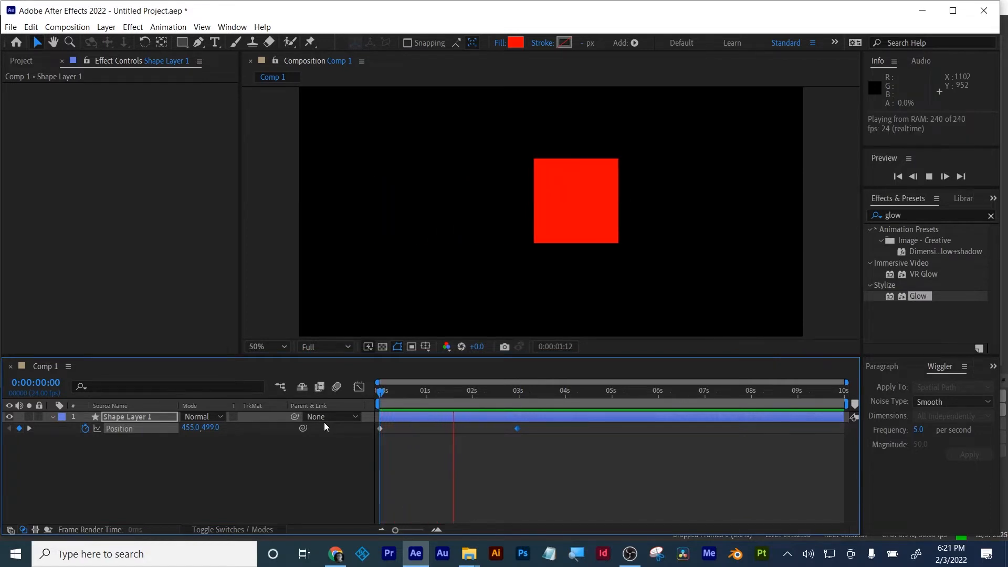
key(space)
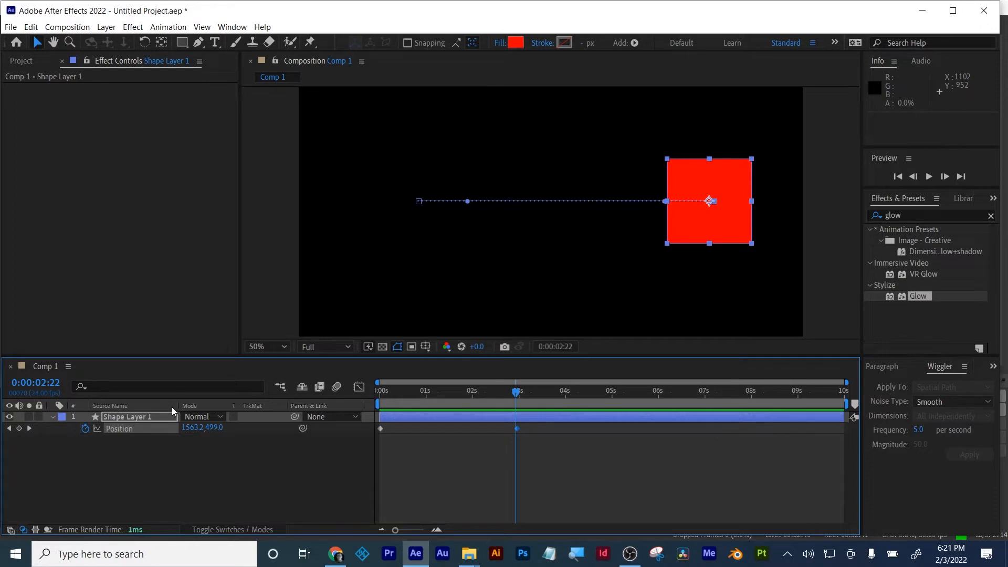
- Add the expression wiggle(5,50) to the keyframed Position and preview the combined motion from the start
alt+click(85, 428)
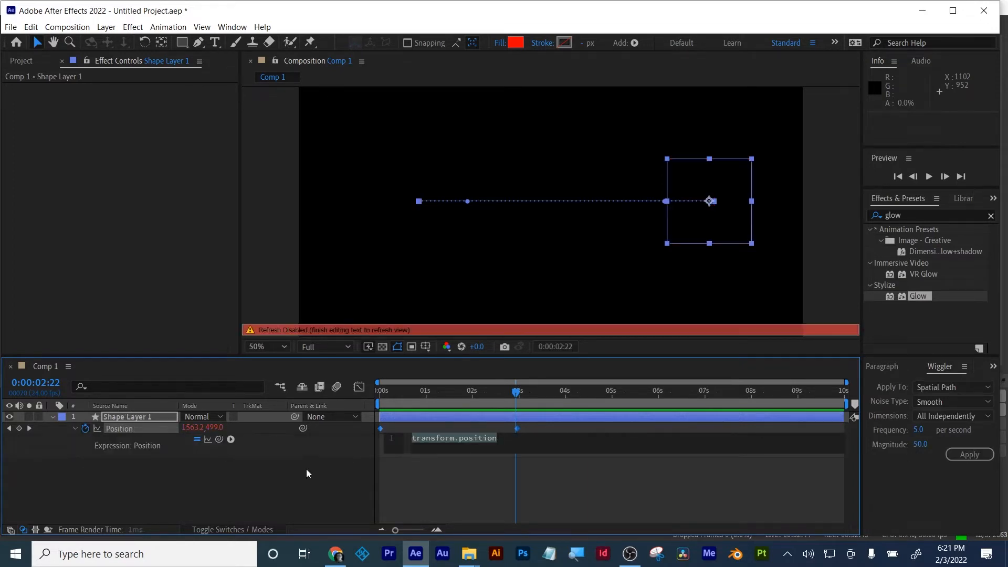
text(wiggle(5,50))
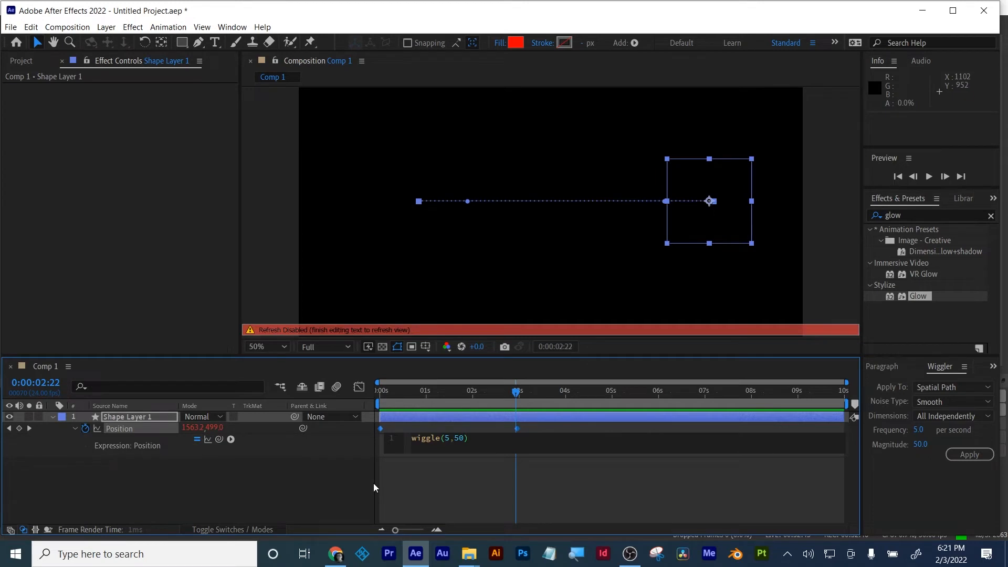
click(433, 482)
drag(405, 386, 373, 392)
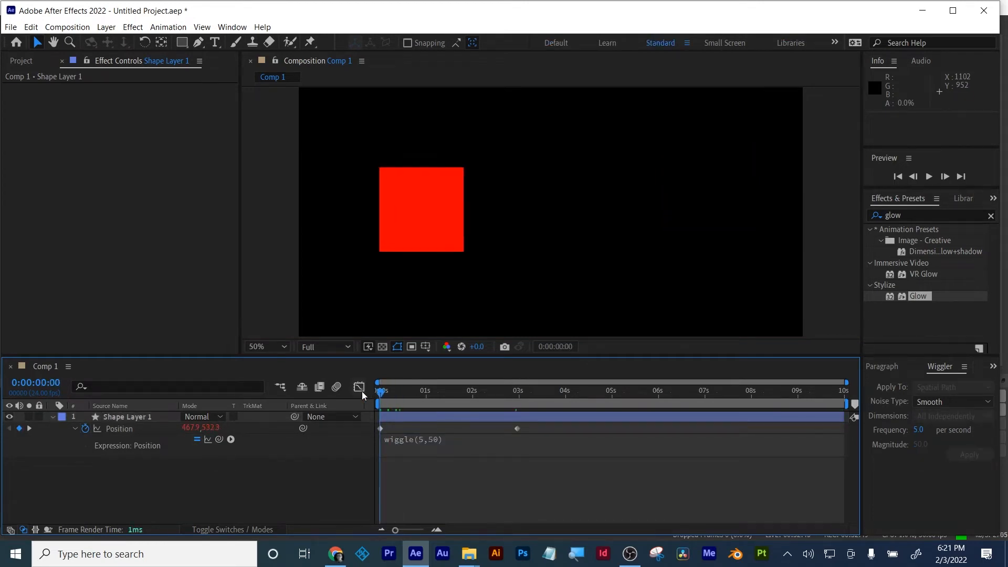
key(space)
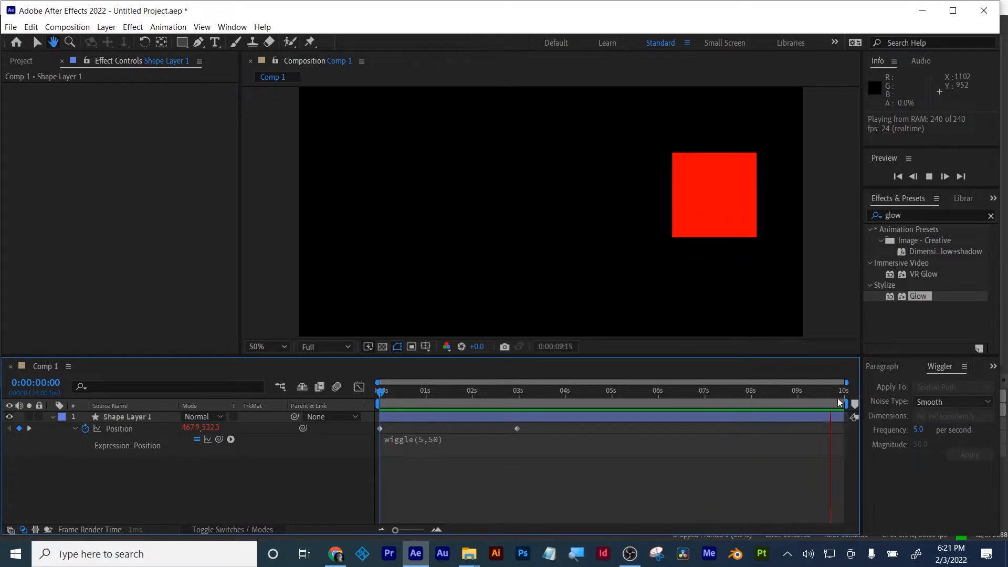
- Add Position keyframes that lower the square at 0:00:04:05 and raise it high in the frame at 0:00:05:20
drag(836, 398, 576, 376)
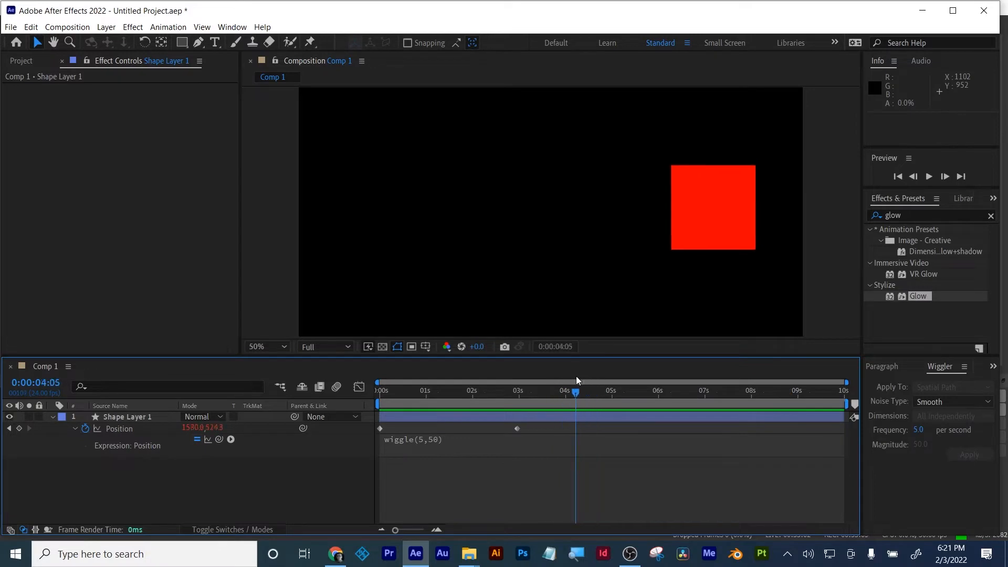
click(215, 425)
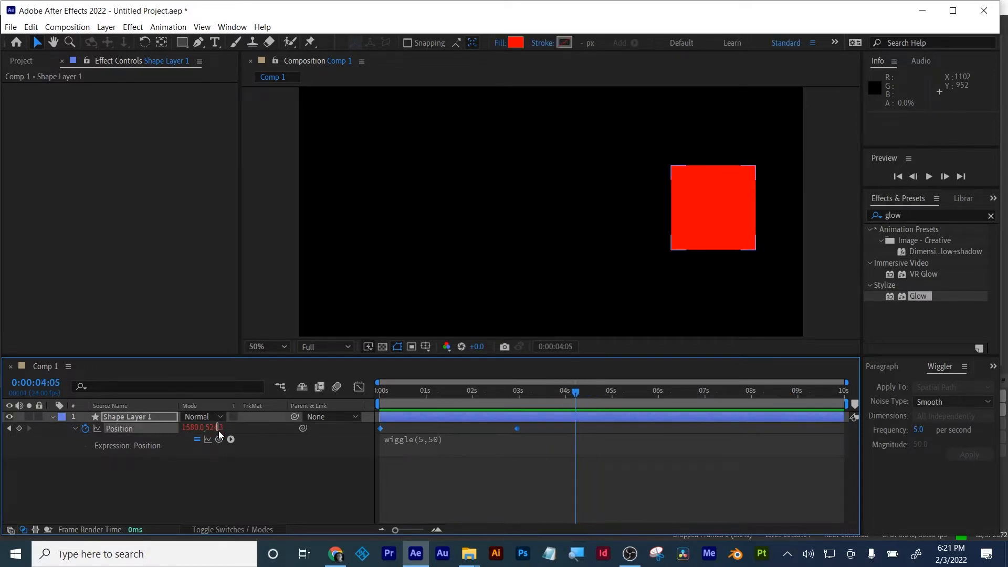
drag(212, 433, 395, 443)
drag(573, 393, 649, 401)
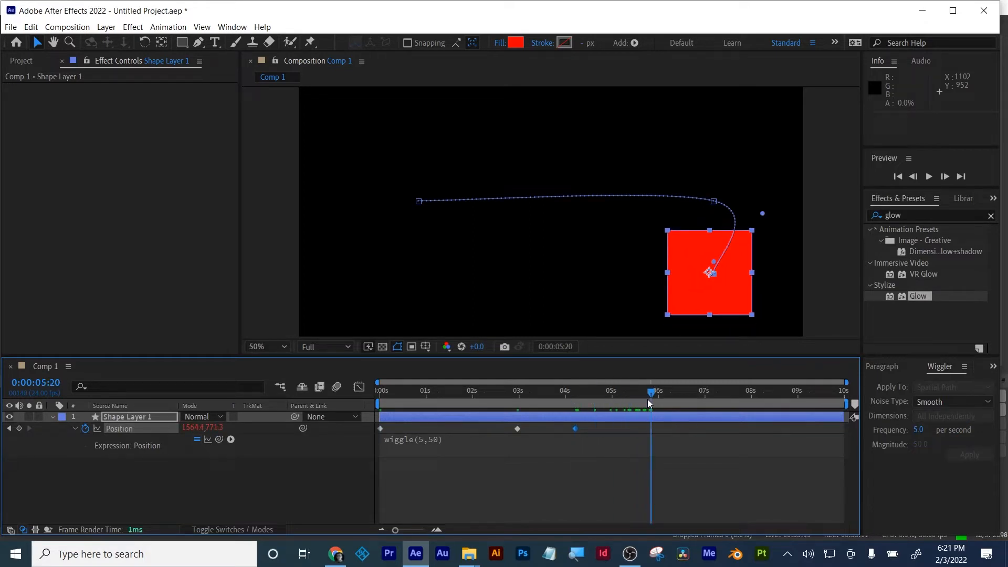
drag(216, 429, 0, 430)
drag(217, 432, 128, 430)
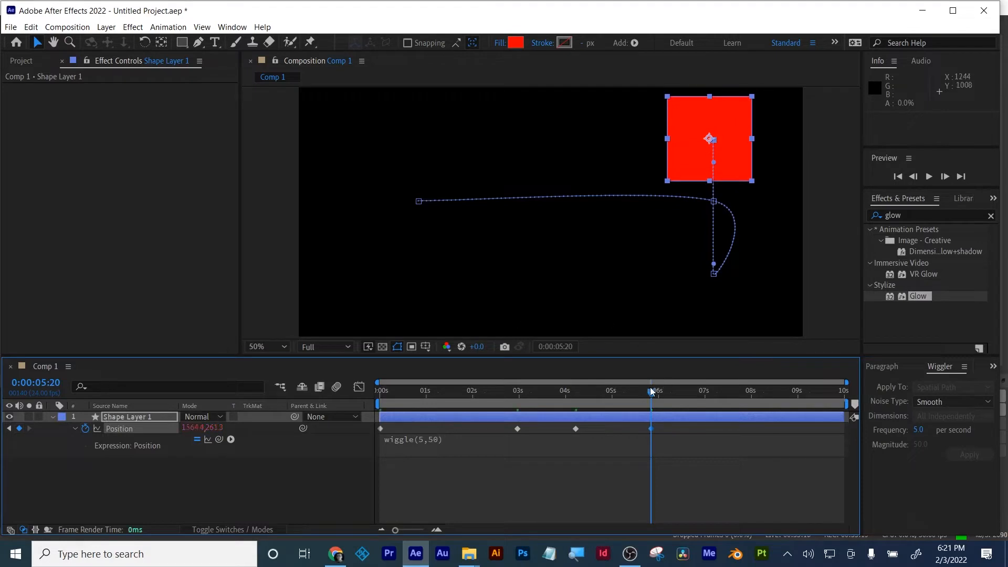
- Add a Position keyframe just past 8 seconds with the square in the frame's lower left, and preview the whole wiggling path
drag(650, 386, 759, 393)
drag(716, 114, 413, 244)
key(space)
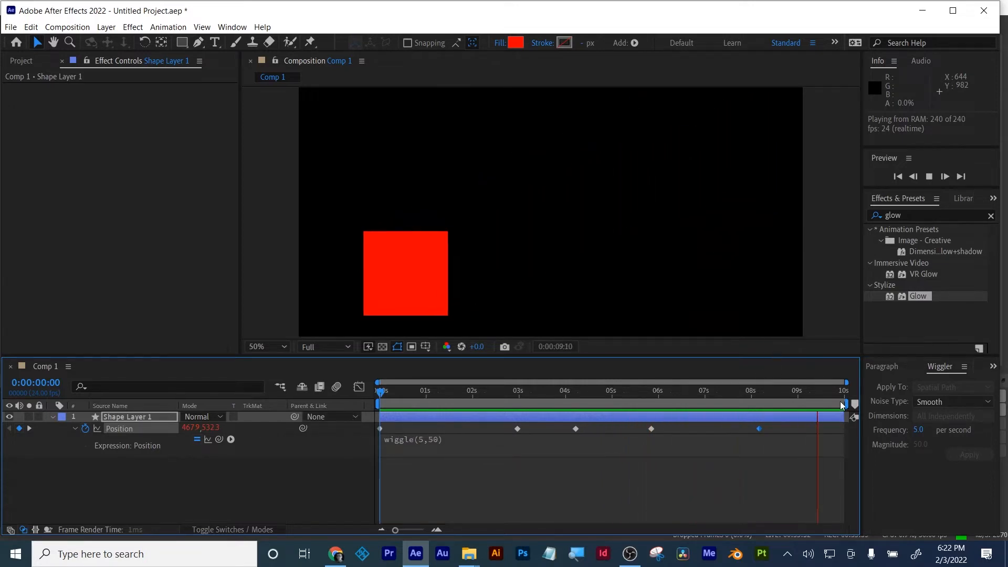
key(space)
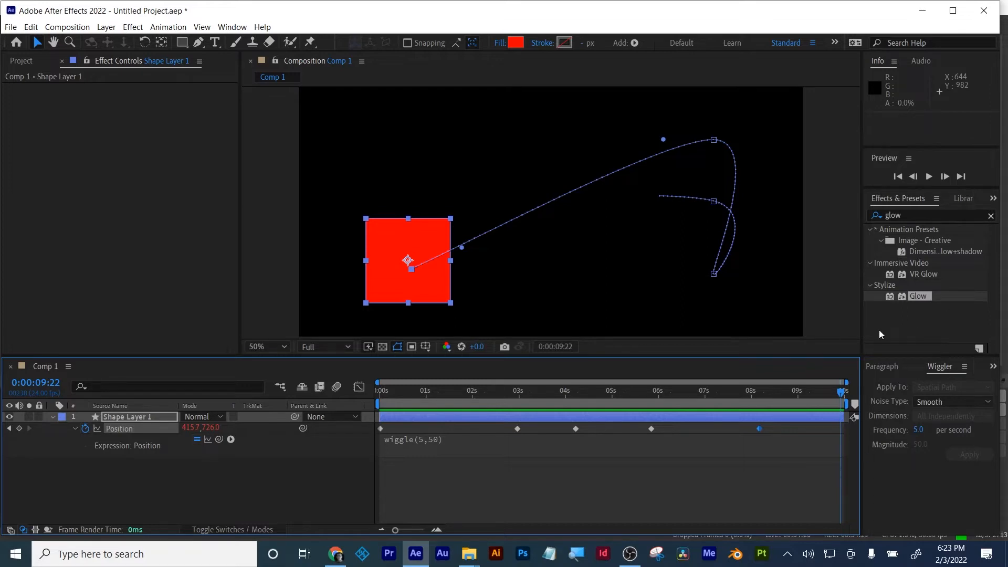
- Delete Shape Layer 1 and draw a new red square just right of the composition's centre
right_click(615, 416)
click(591, 418)
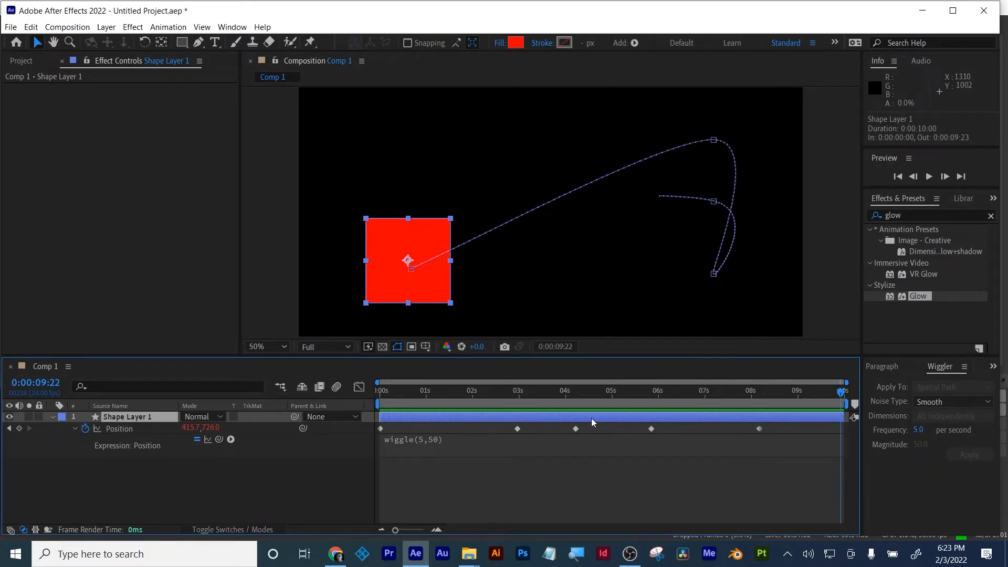
key(Delete)
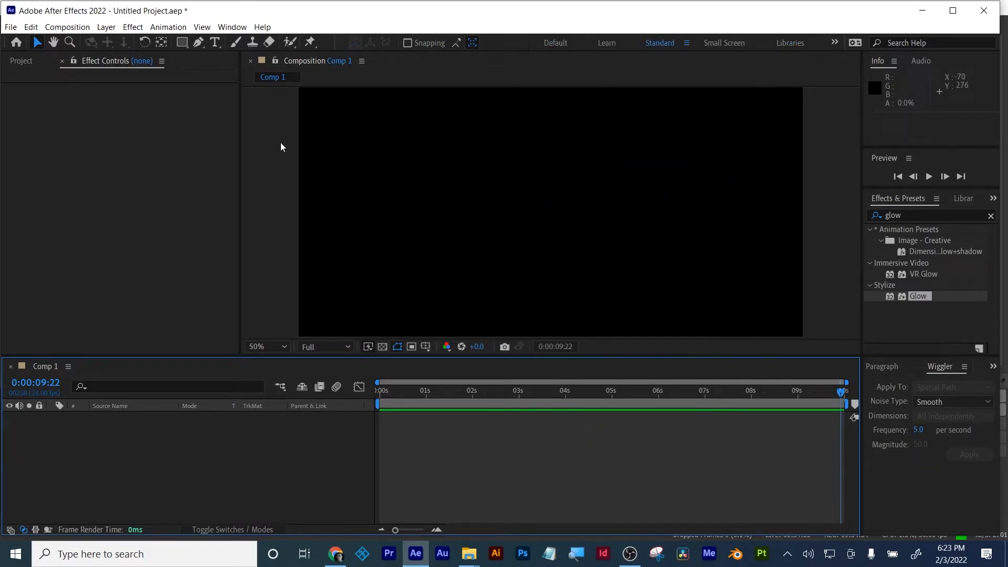
click(181, 44)
drag(524, 164, 623, 263)
click(540, 420)
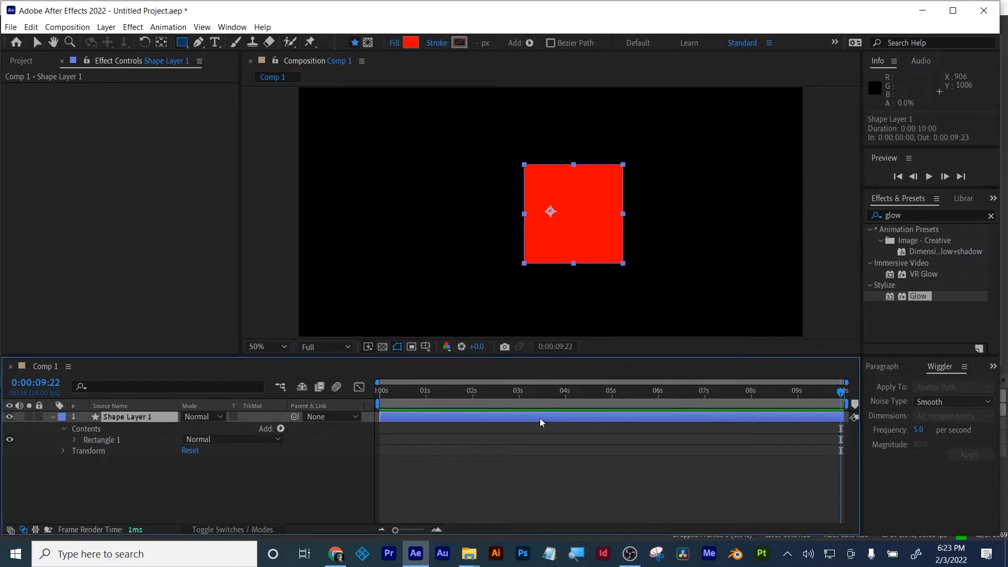
- Duplicate the red square's layer and set the copy's fill to blue, 0001FF
key(ctrl+d)
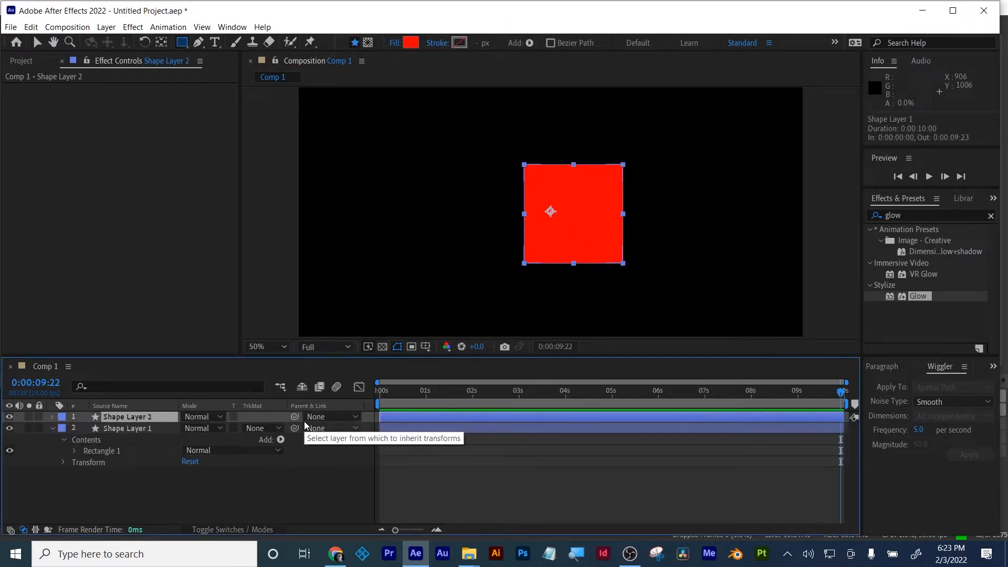
click(411, 43)
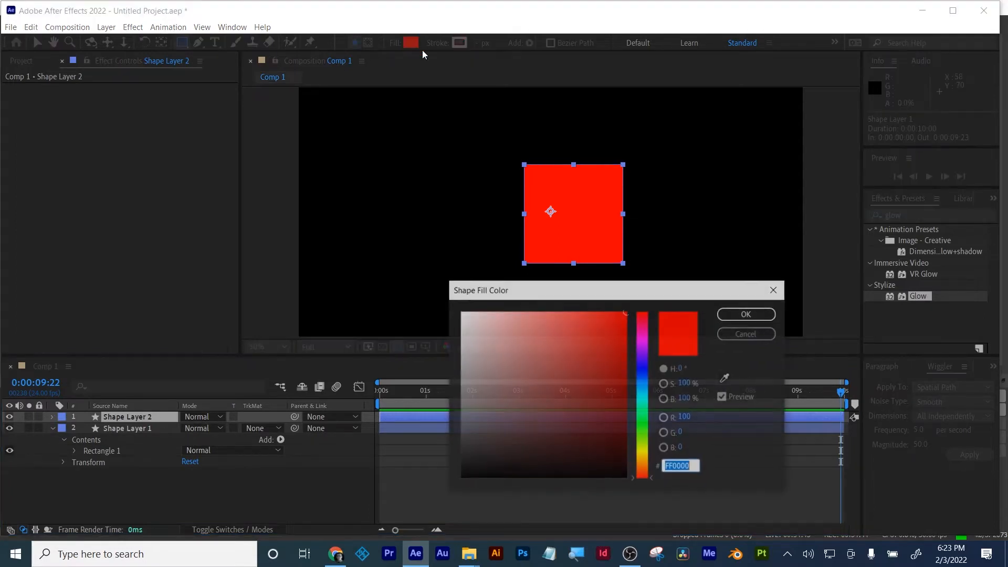
click(643, 367)
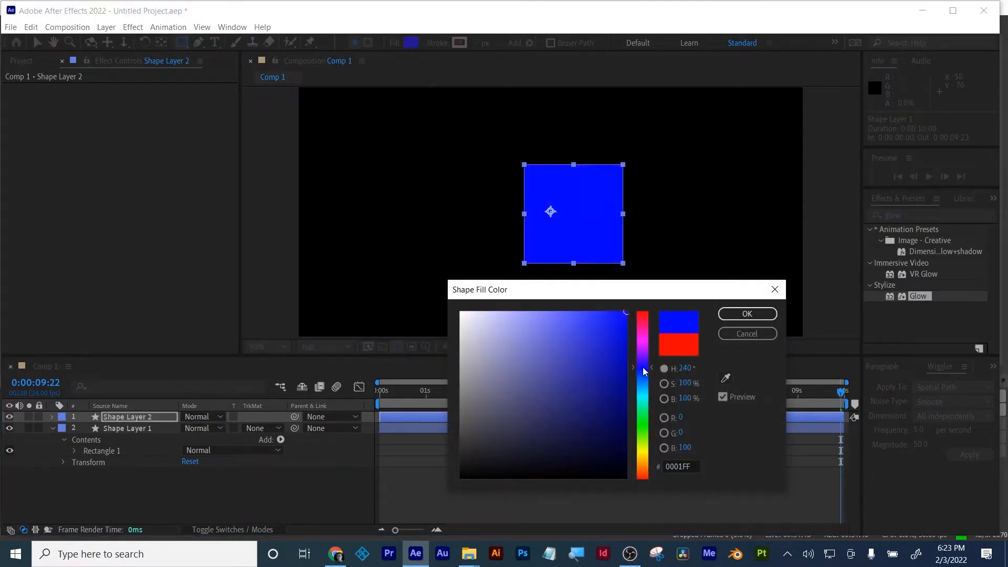
click(757, 316)
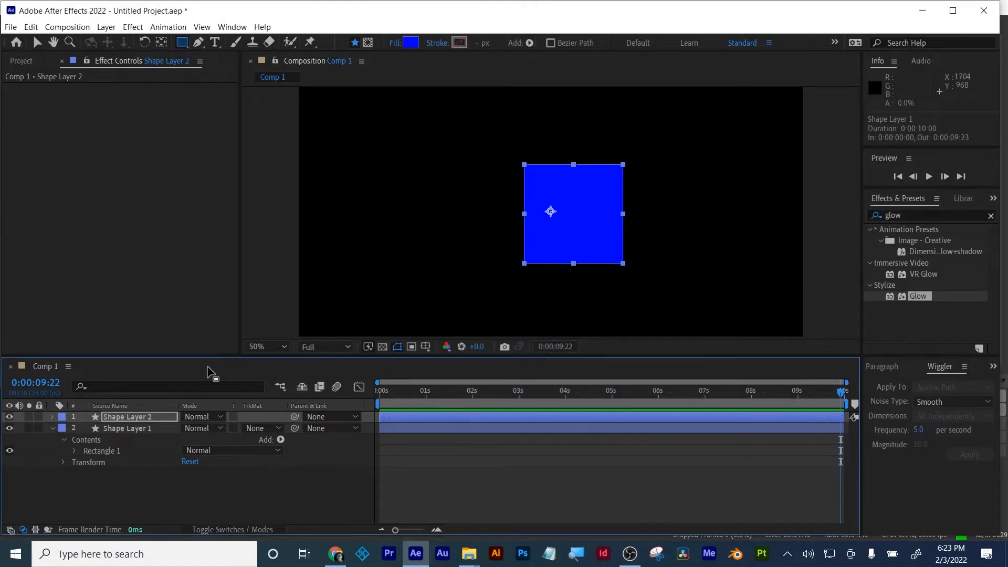
- Toggle the blue square's visibility repeatedly to alternate between blue and red, leaving Shape Layer 2 hidden
click(131, 428)
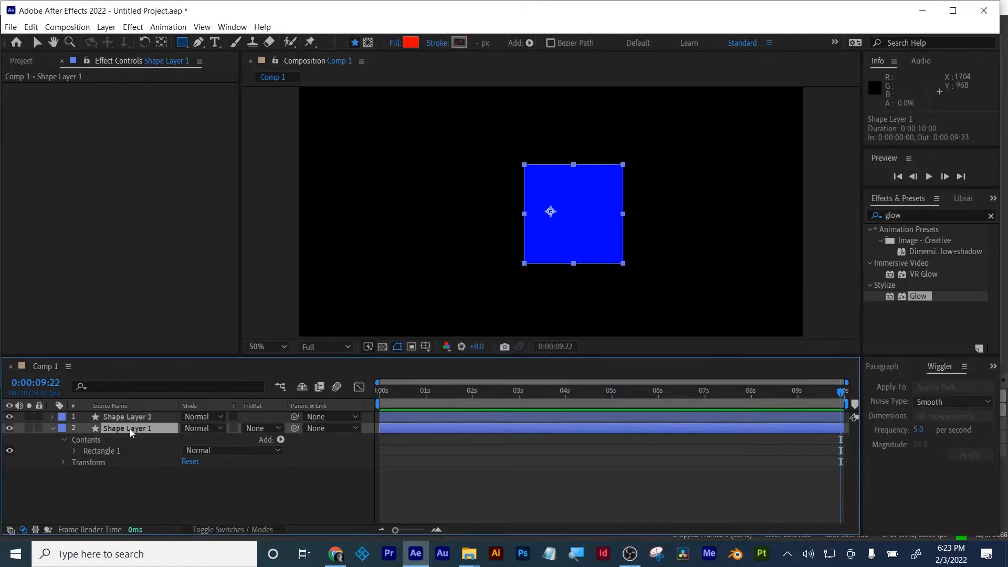
click(9, 417)
click(9, 418)
click(8, 420)
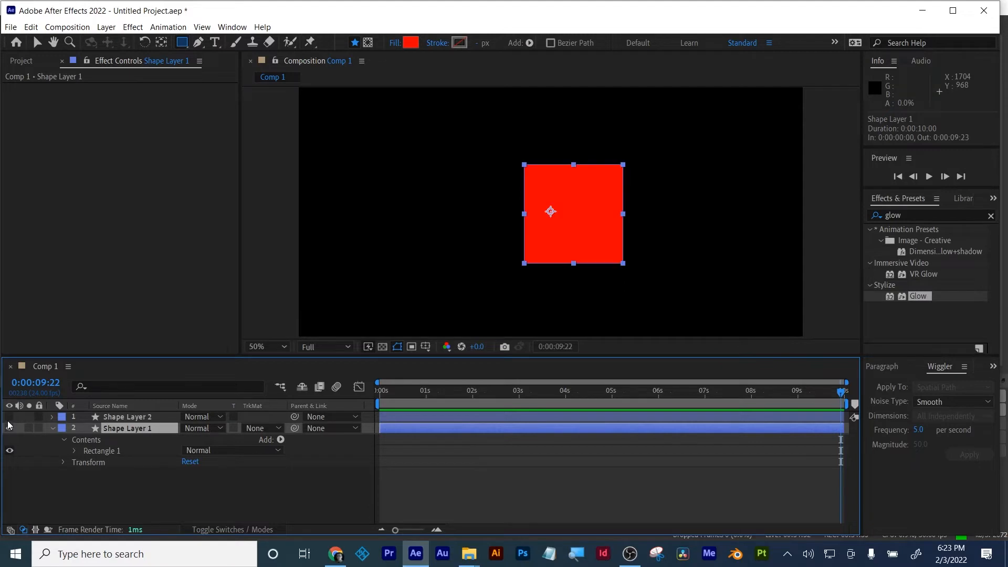
click(8, 420)
click(9, 420)
click(8, 420)
click(8, 420)
- Add the expression wiggle(5,50) to Shape Layer 2's Opacity, preview it, and return to the start of the timeline
click(125, 418)
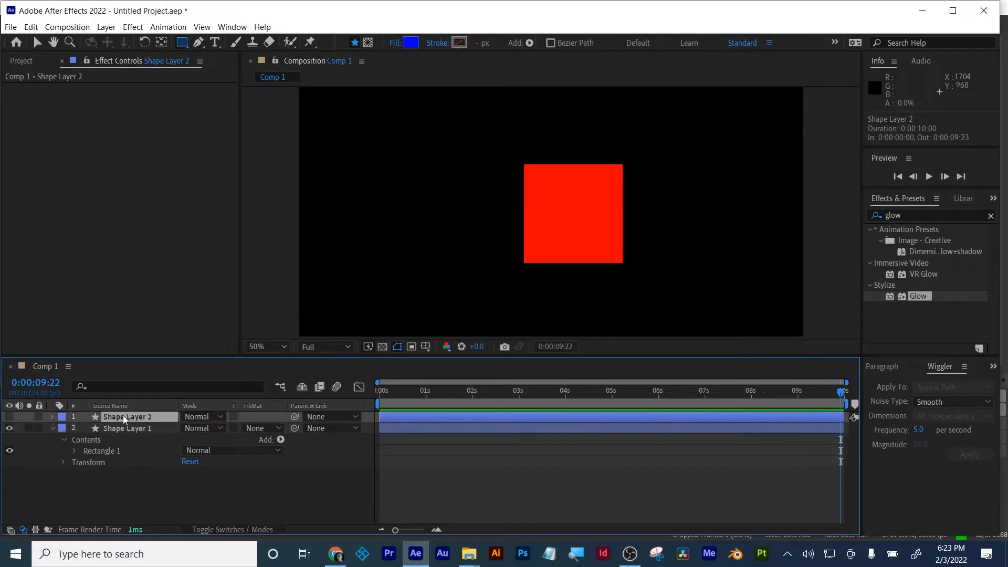
key(t)
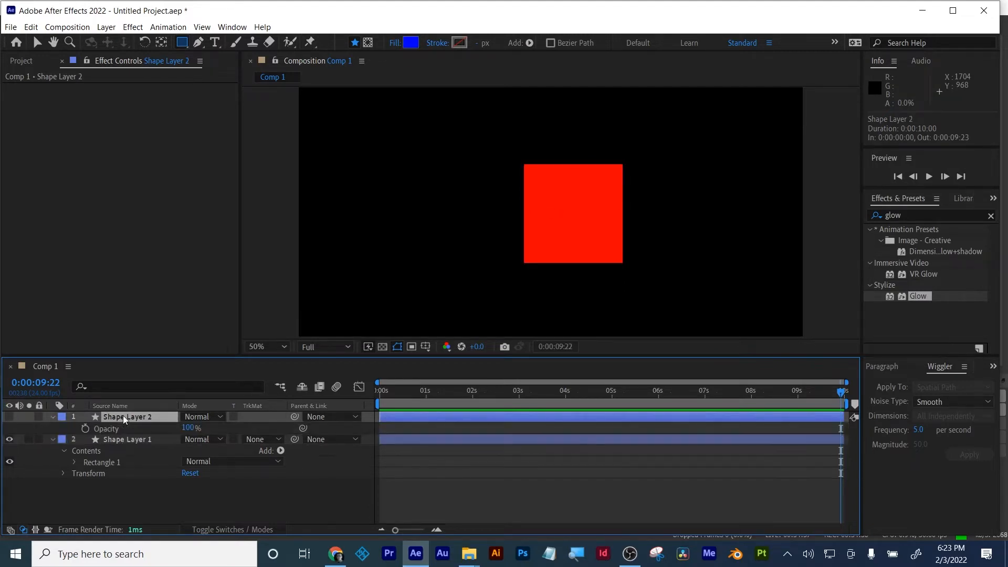
alt+click(86, 429)
text(wiggle(5,50))
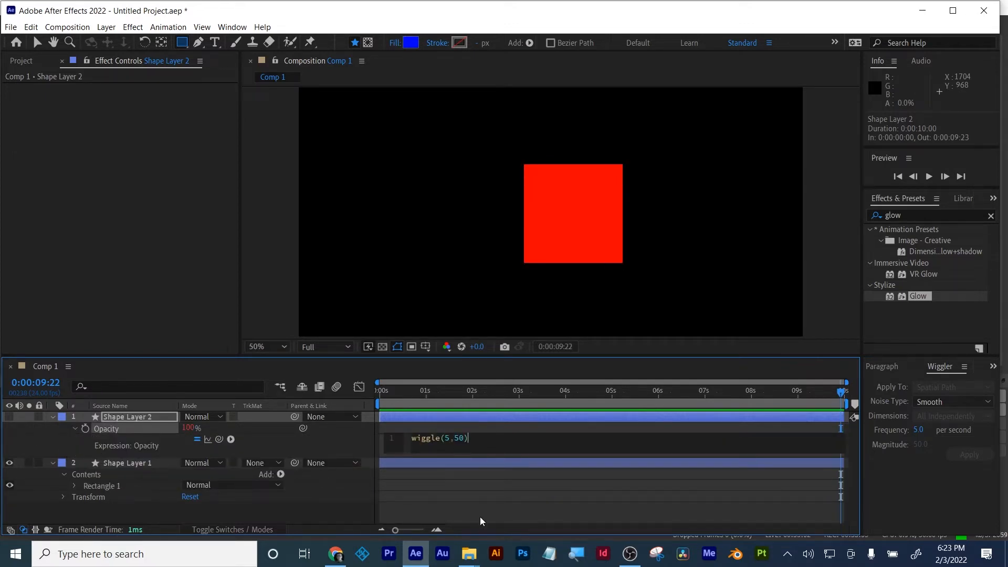
click(479, 503)
click(401, 394)
key(space)
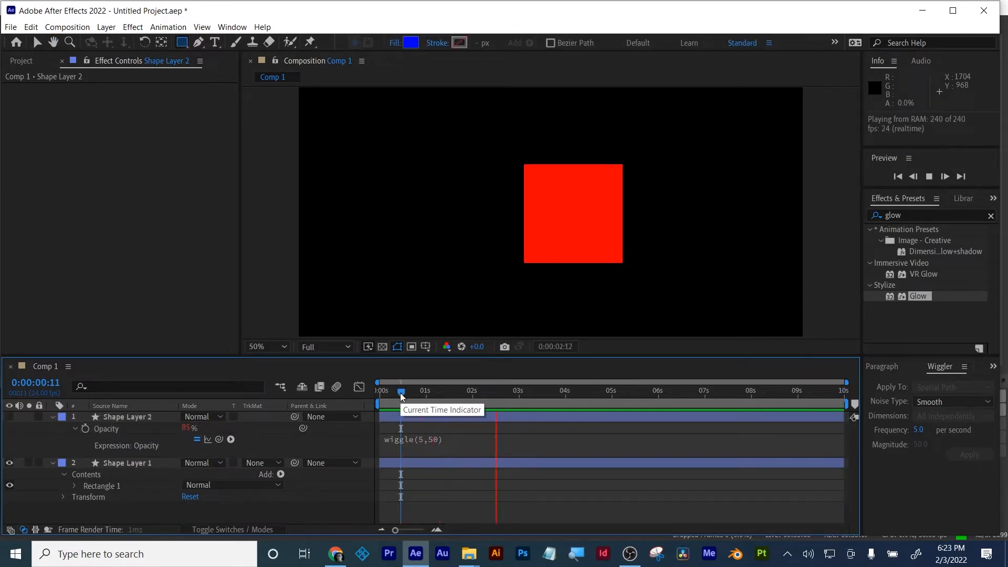
key(space)
drag(401, 393, 360, 394)
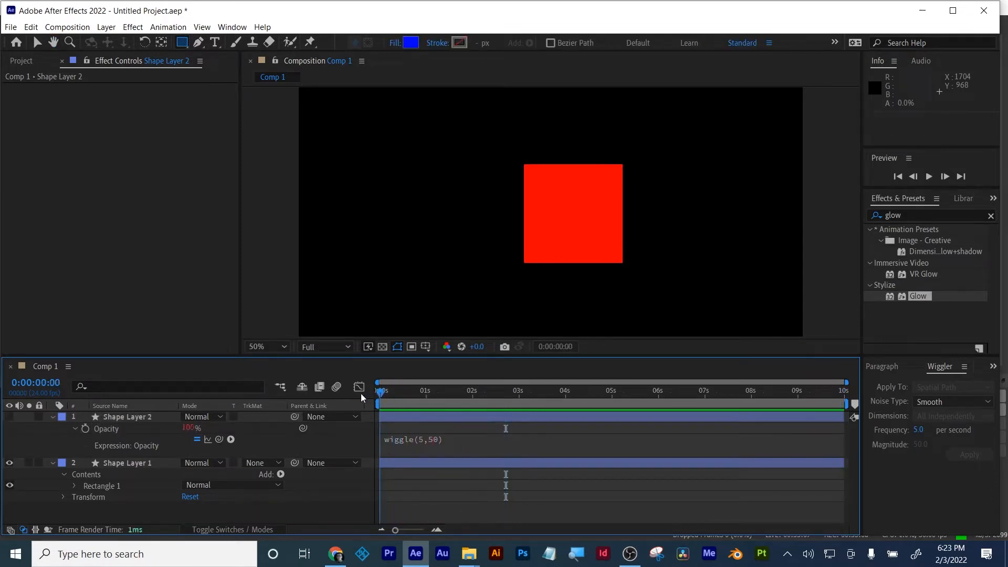
- Raise the wiggle amount in Shape Layer 2's Opacity expression to 500 and preview the animation
click(420, 444)
click(447, 440)
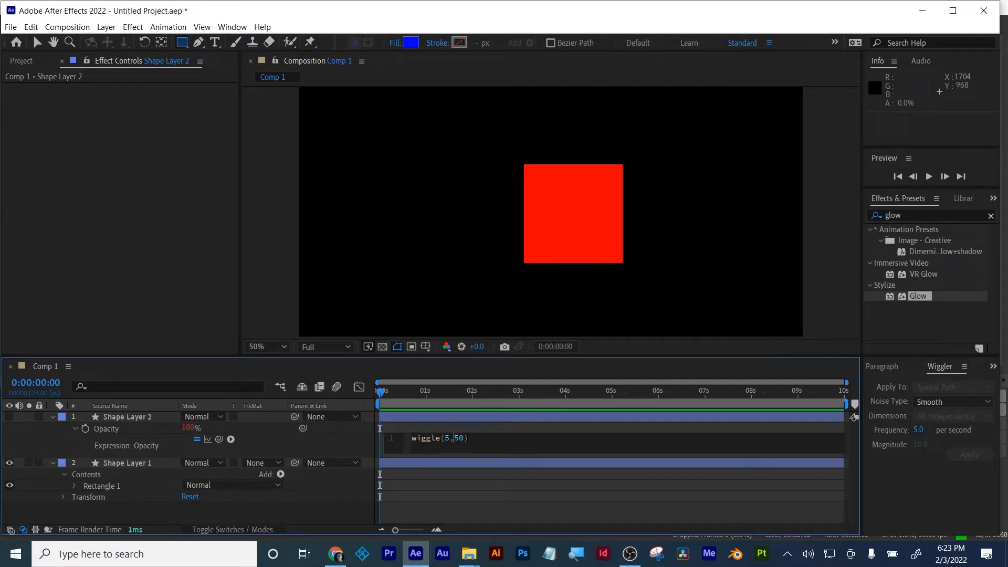
text(0)
click(448, 481)
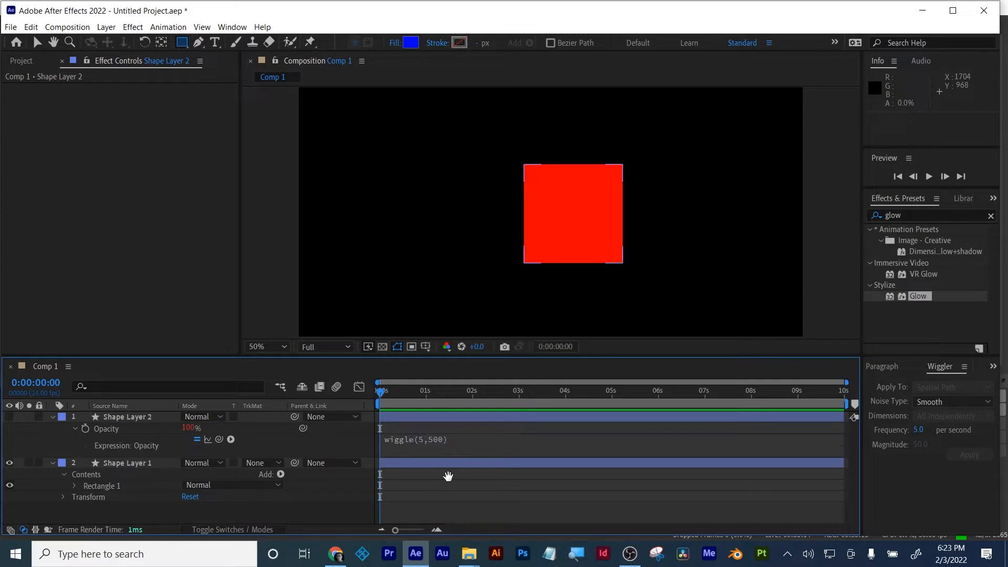
key(space)
key(space)
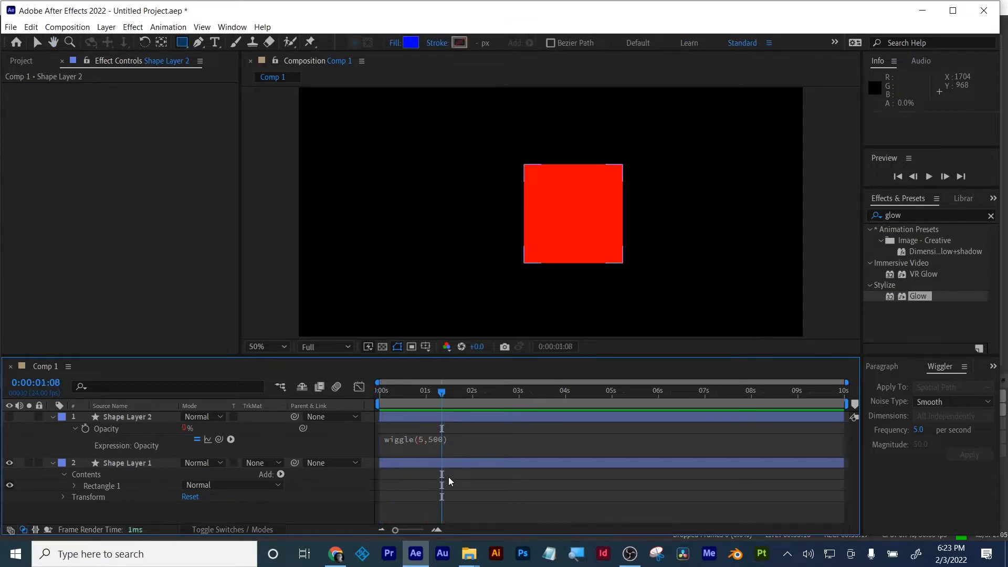
- Make the blue Shape Layer 2 visible and preview its wiggling opacity over the red square
click(9, 417)
key(space)
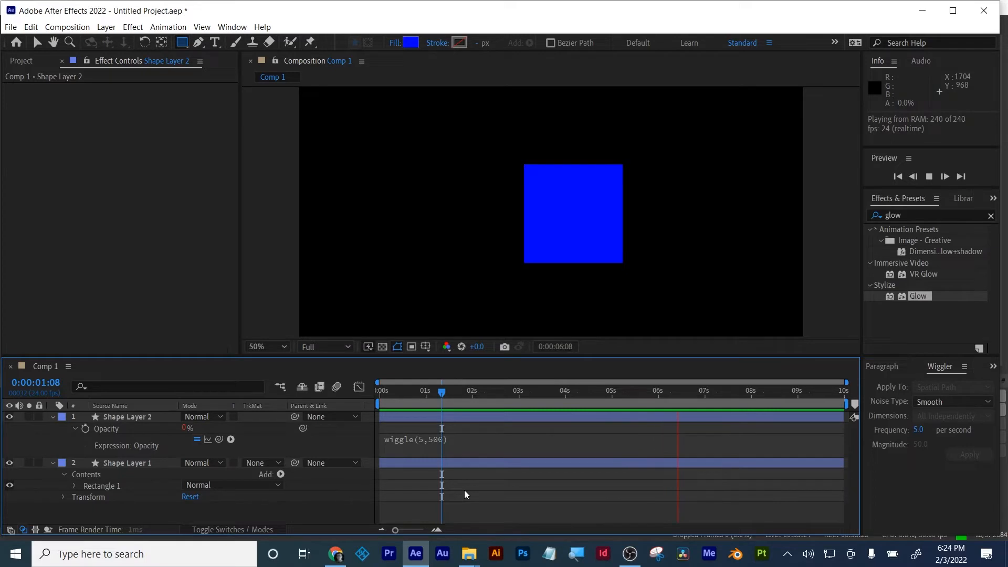
key(space)
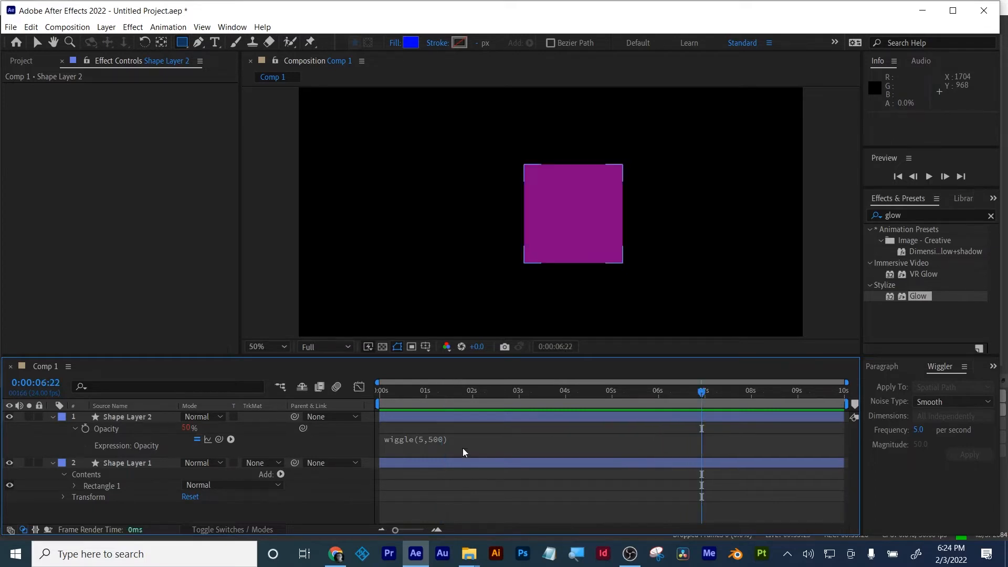
- Change the Opacity expression on Shape Layer 2 to wiggle(5,300) and preview it from the beginning
click(432, 441)
click(452, 439)
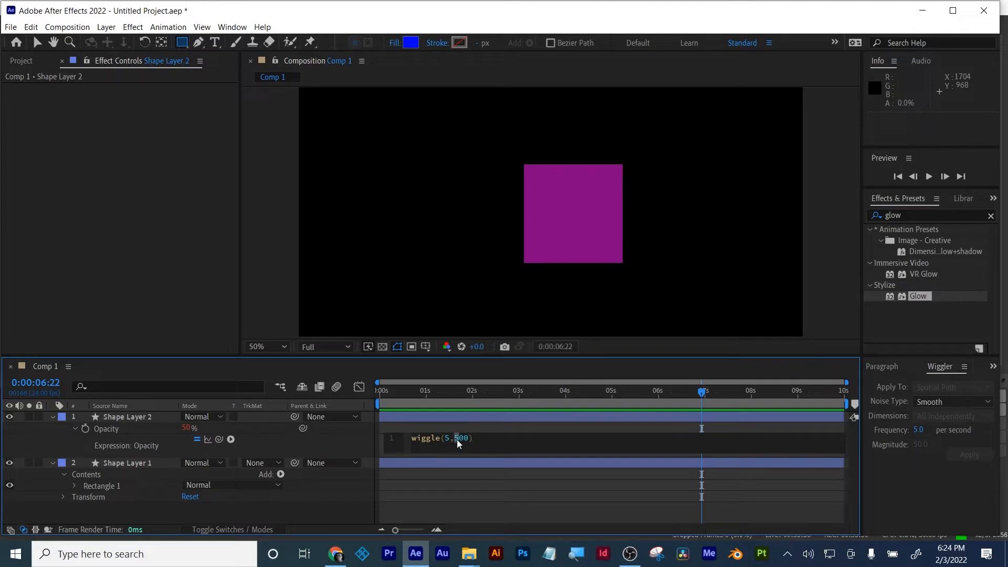
text(3)
click(480, 490)
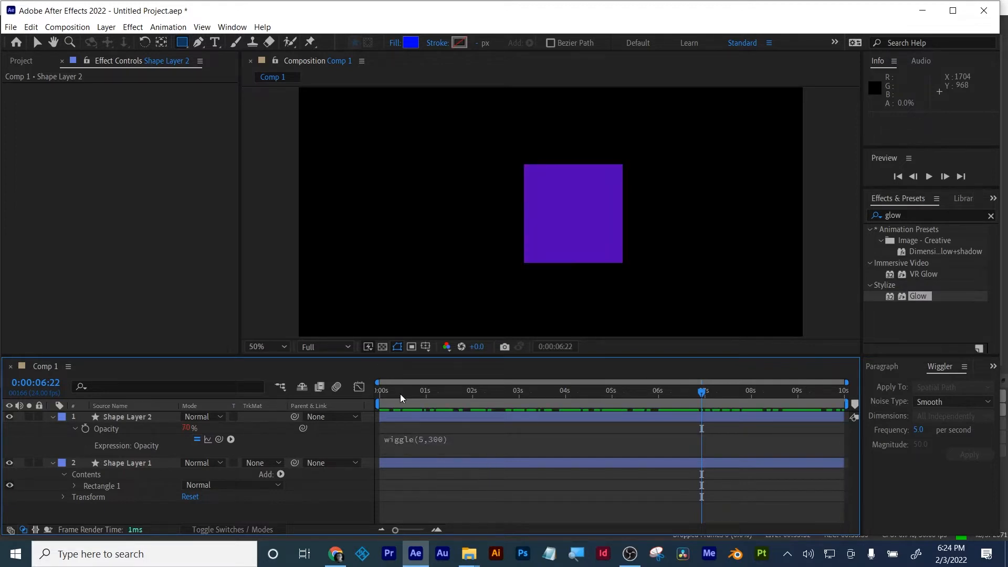
click(378, 398)
key(space)
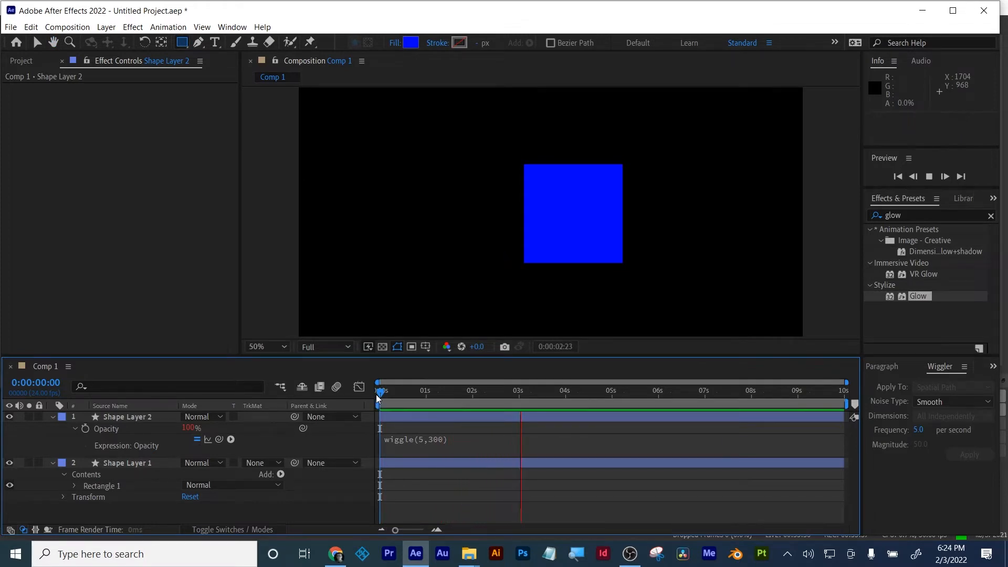
key(space)
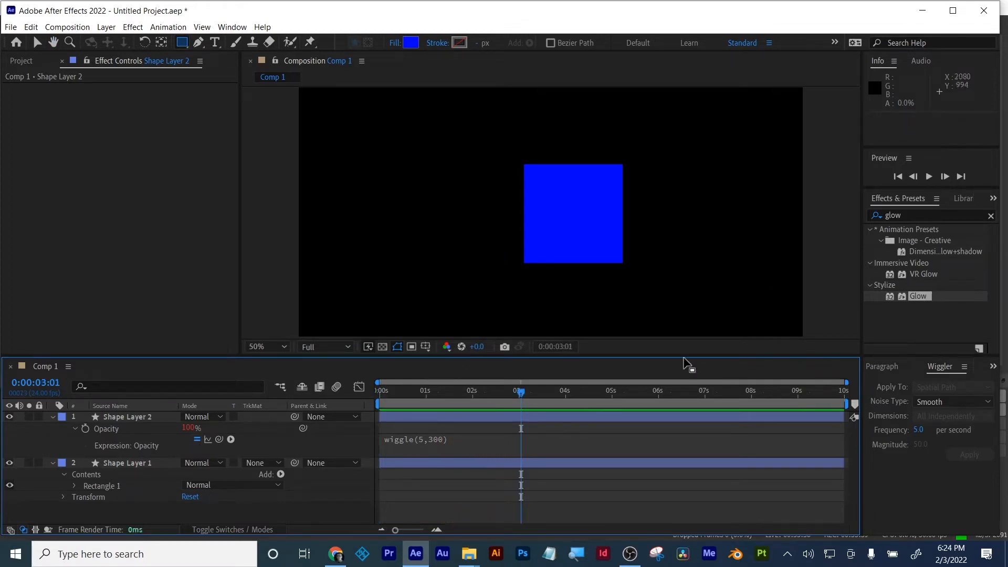
- Apply the Stylize Glow effect to Shape Layer 2, preview it, and check frames near 6 and 3 seconds
drag(919, 296, 729, 426)
drag(926, 298, 761, 419)
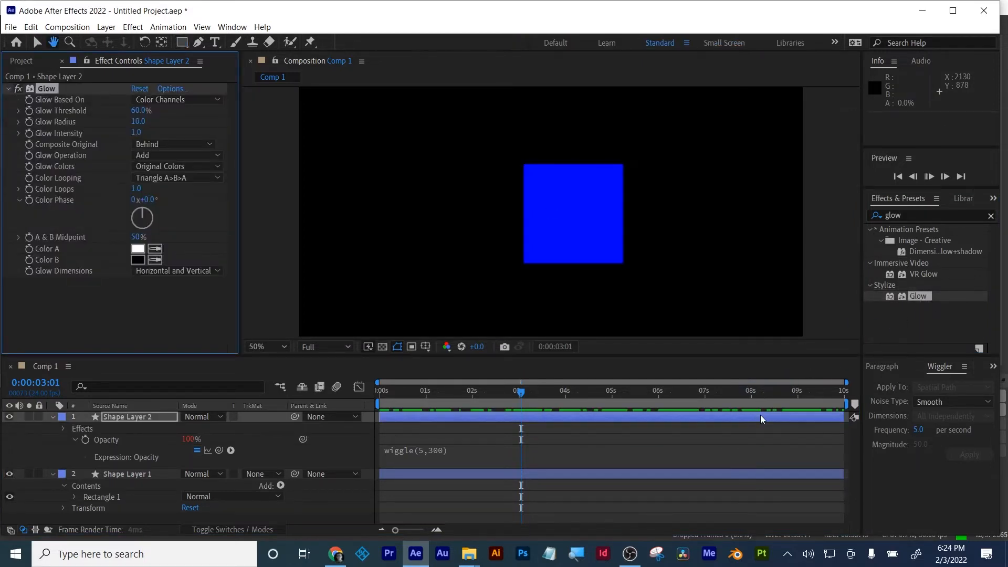
key(space)
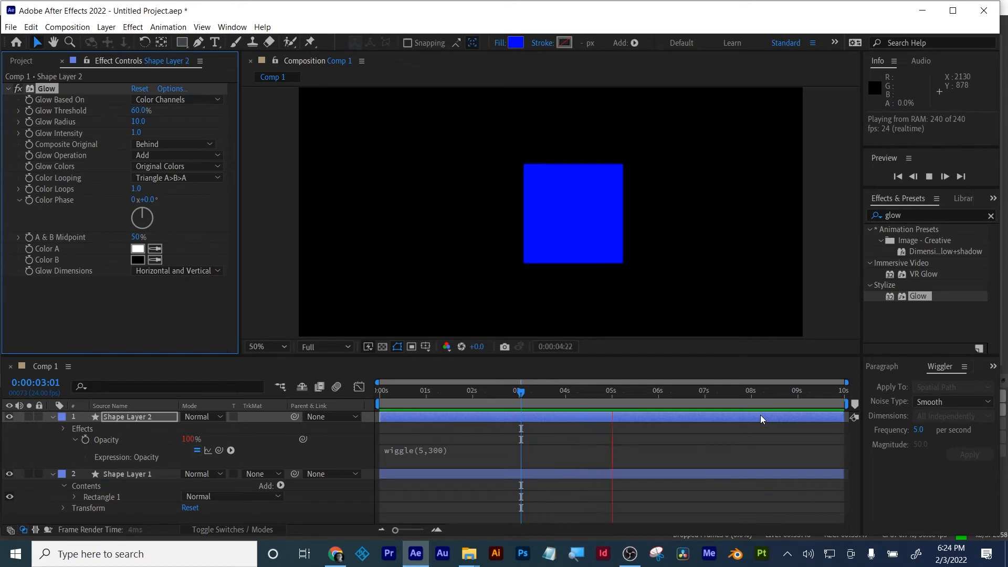
key(space)
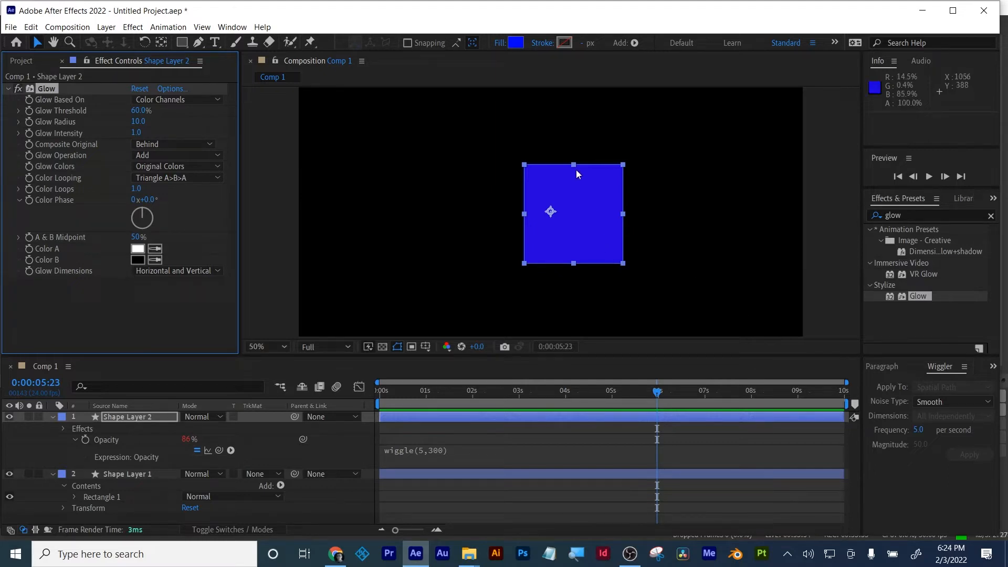
click(663, 392)
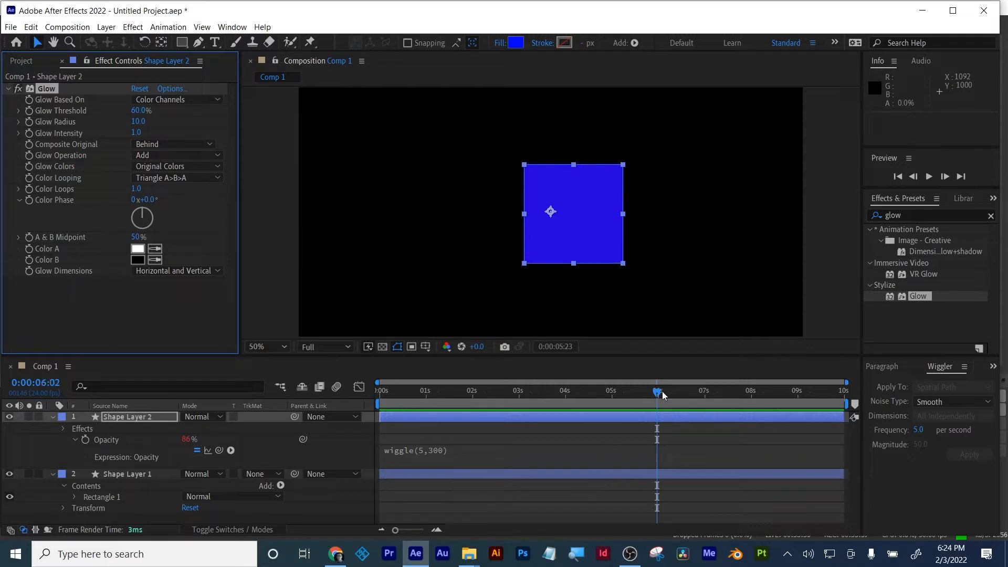
click(531, 391)
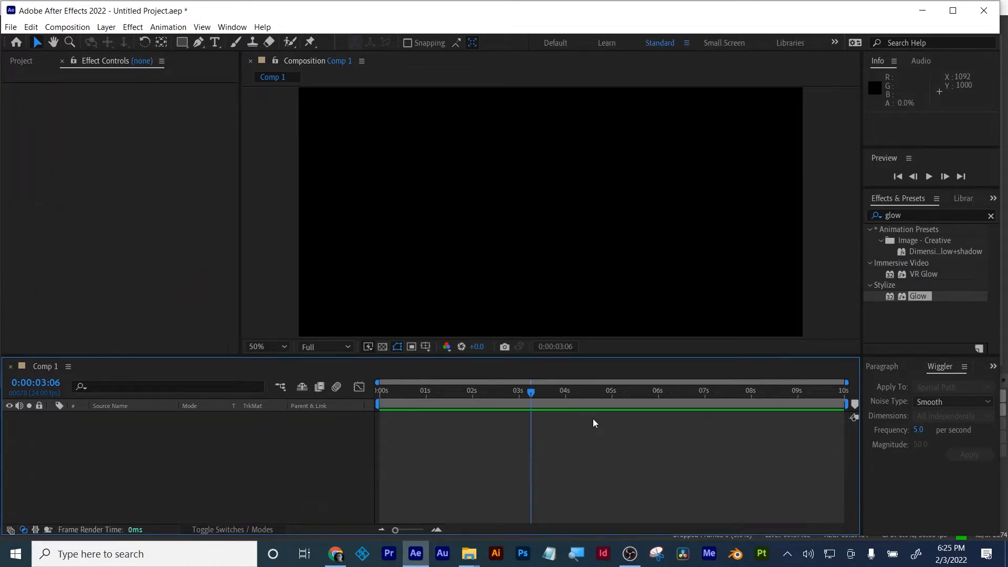
- Draw a blue rectangle about 208 by 232 px in the upper left of the empty composition, starting at 0 seconds
key(Home)
click(185, 43)
drag(343, 122, 398, 182)
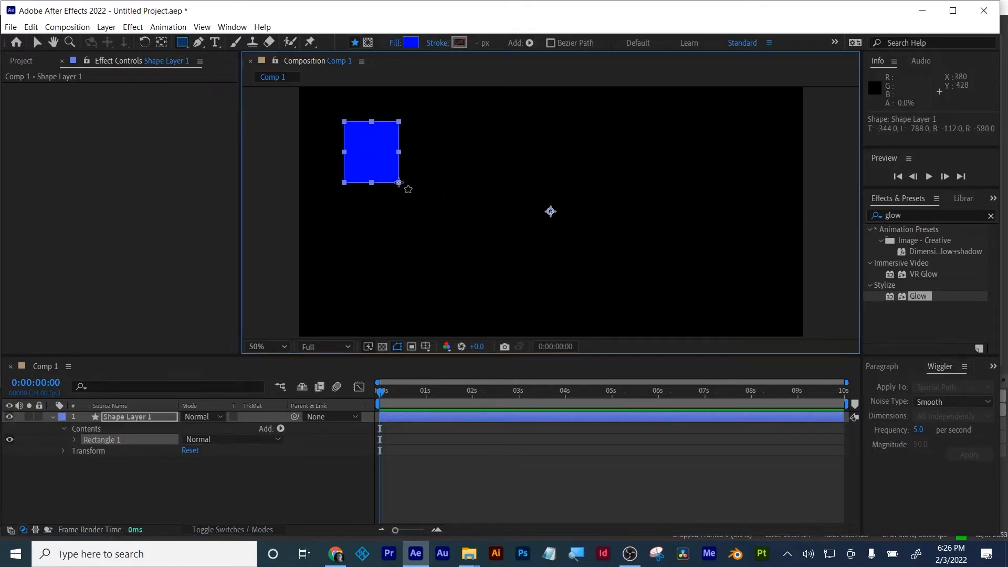
click(499, 478)
- Centre the anchor point of Shape Layer 1 on its blue rectangle
click(501, 422)
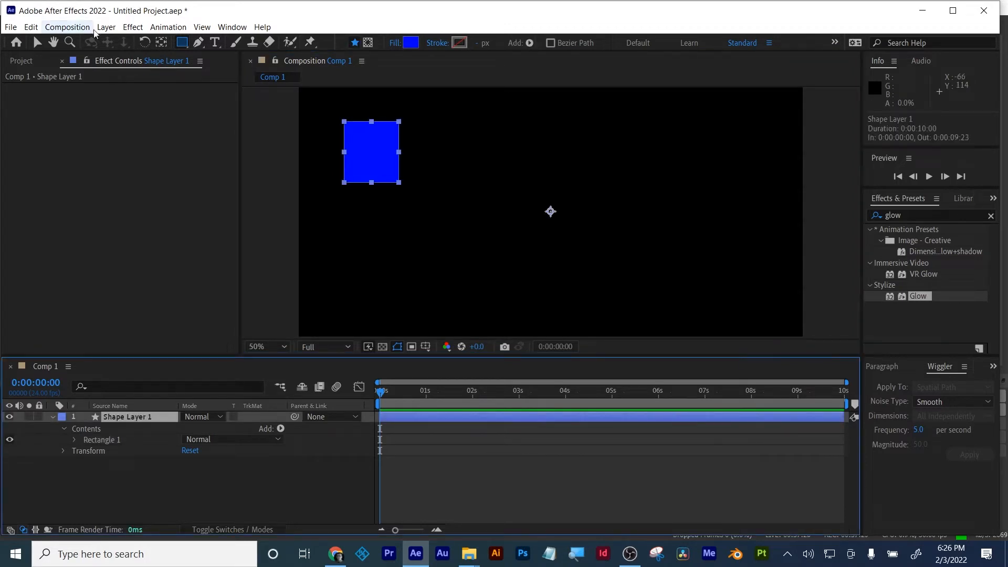
click(157, 42)
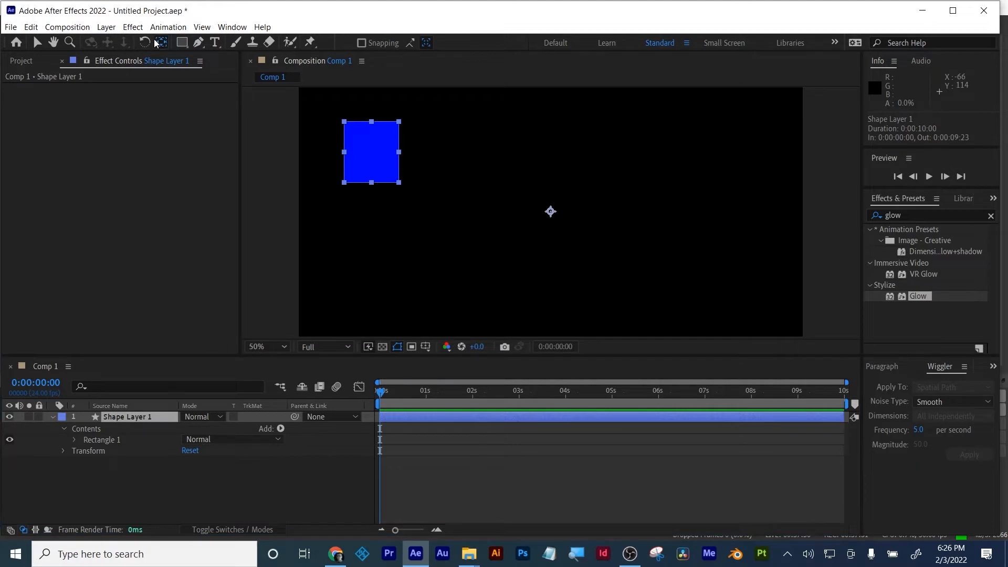
key(ctrl+alt+Home)
click(429, 479)
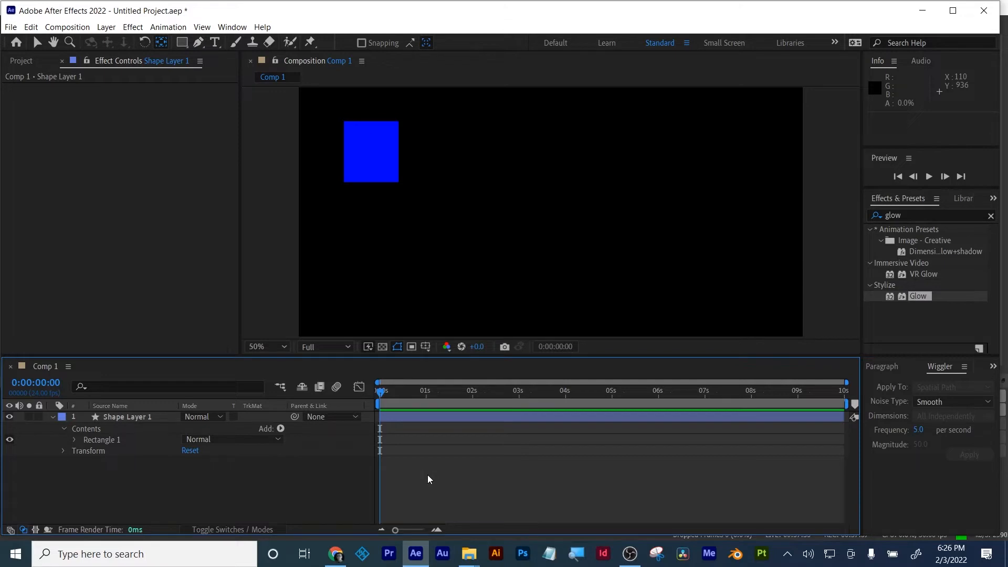
- Duplicate the blue rectangle's layer and move the copy straight down by 436 px
key(ctrl+a)
click(35, 41)
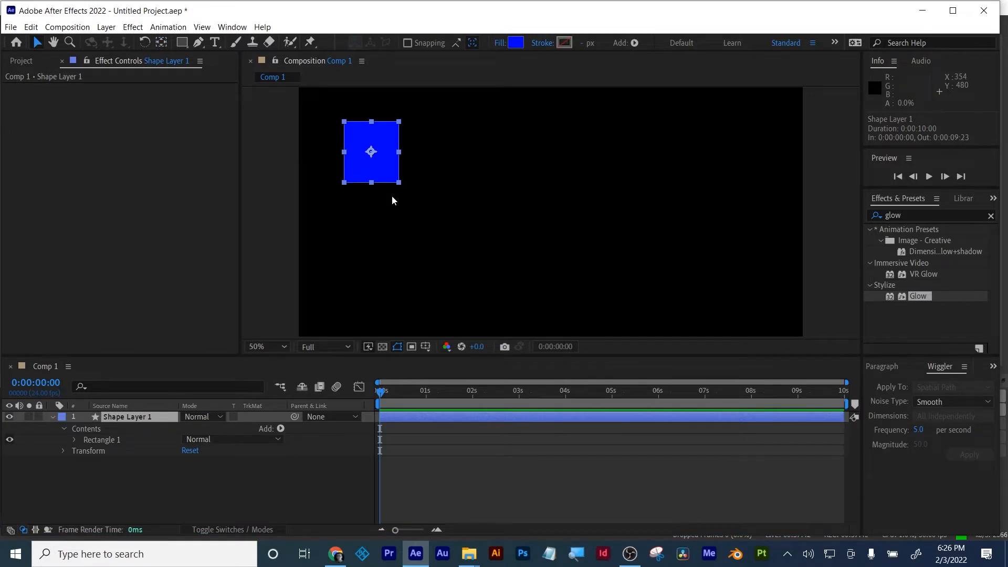
key(ctrl+d)
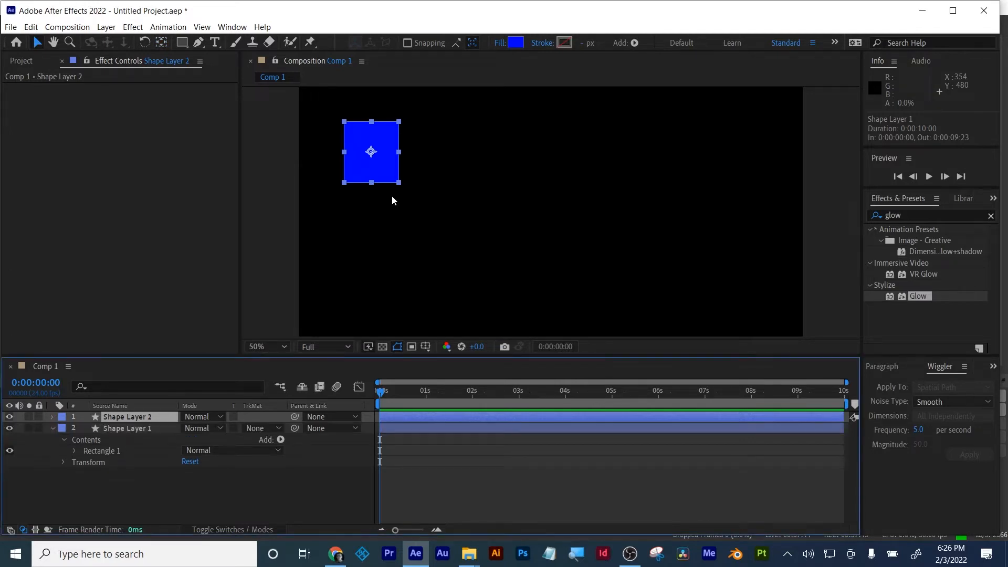
drag(381, 178, 388, 290)
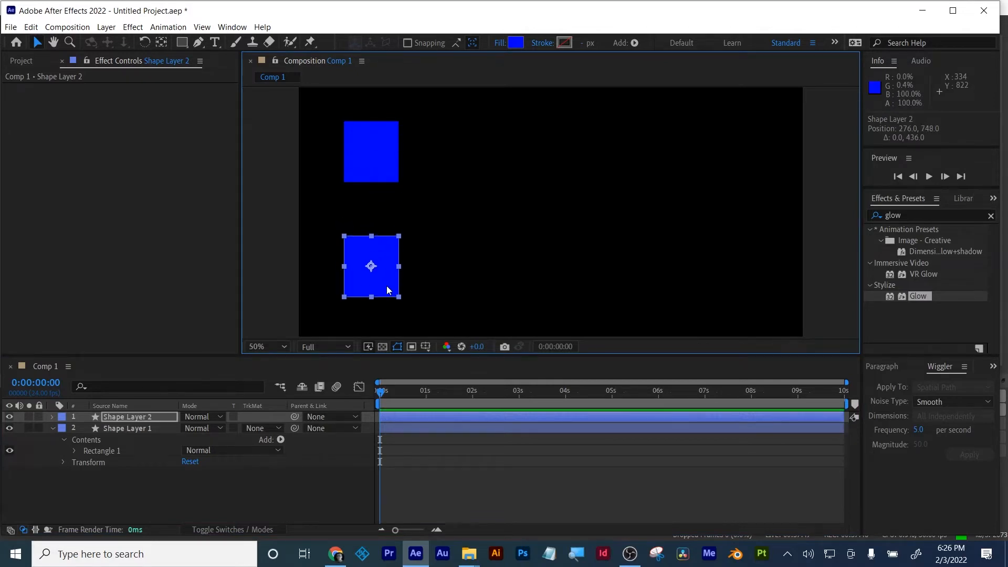
- Change the lower rectangle's fill to red, FF0000, and darken it to CD0C0C
click(515, 43)
click(651, 320)
drag(651, 321, 651, 312)
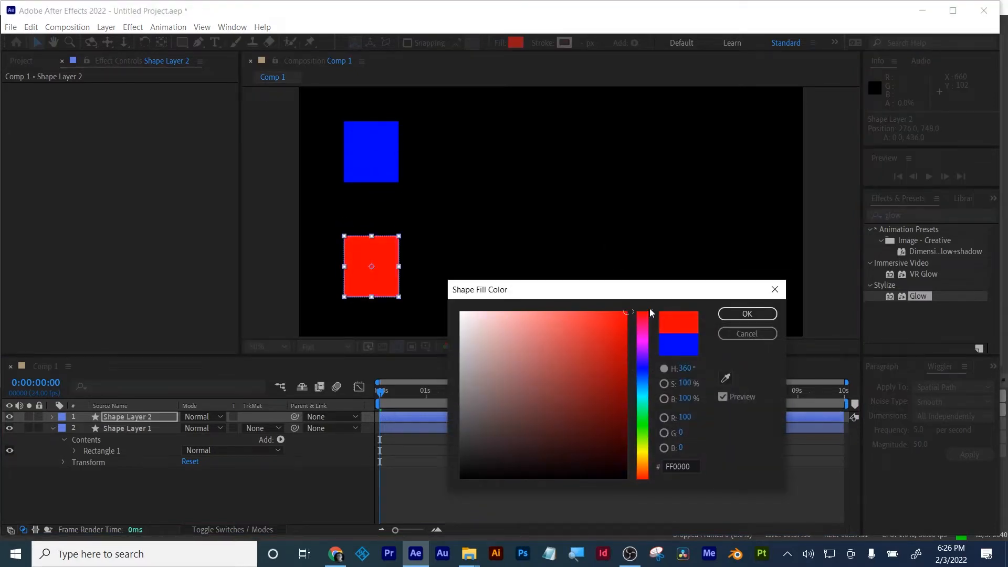
click(746, 314)
click(626, 509)
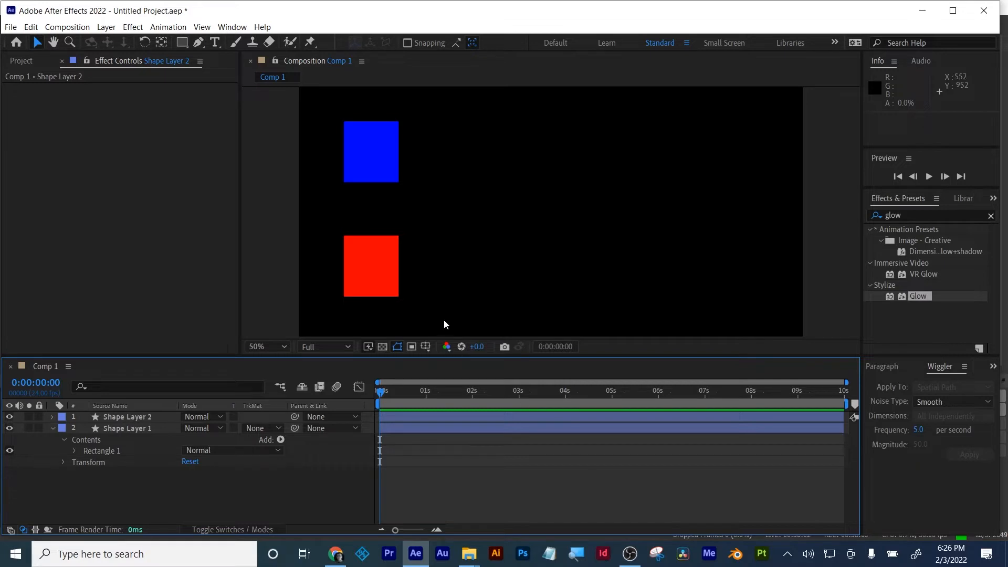
click(367, 274)
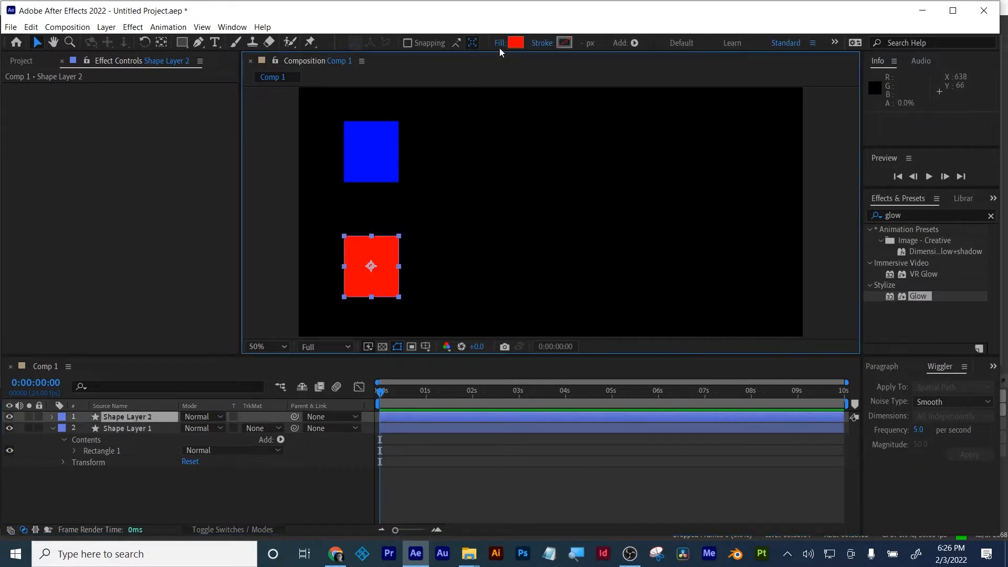
click(514, 43)
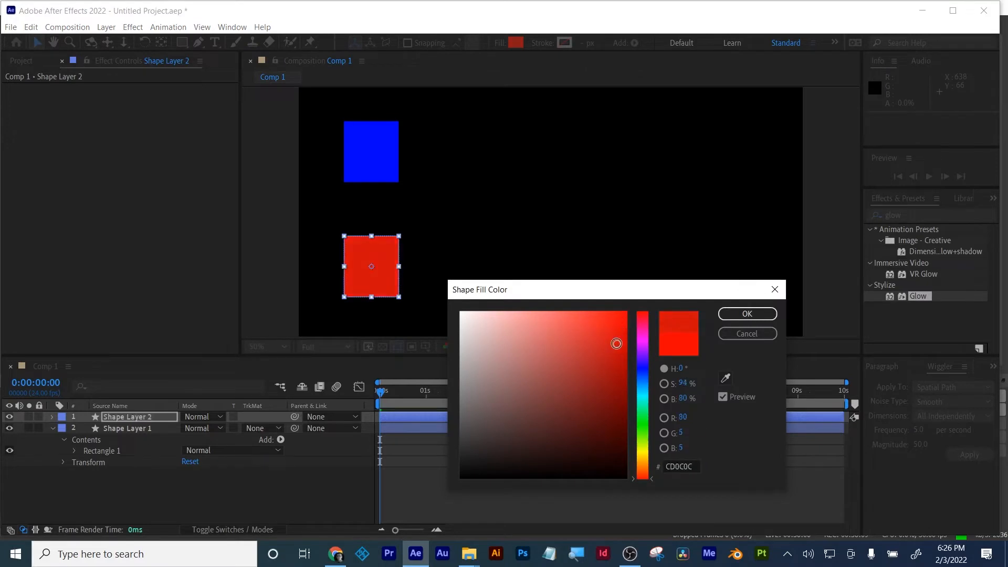
click(767, 315)
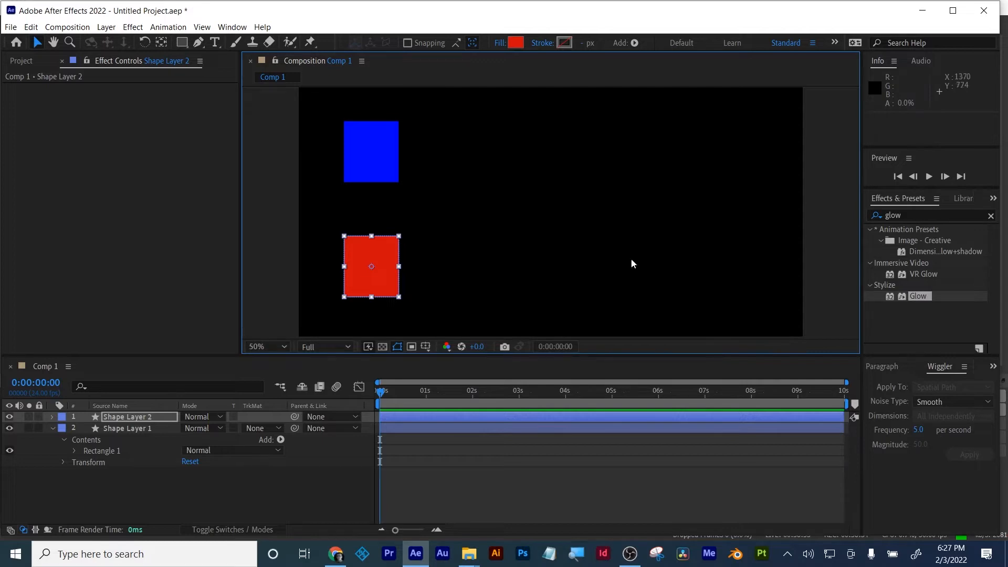
- Set Position keyframes at 0 seconds on both shape layers and move the current time to 3 seconds
shift+click(462, 428)
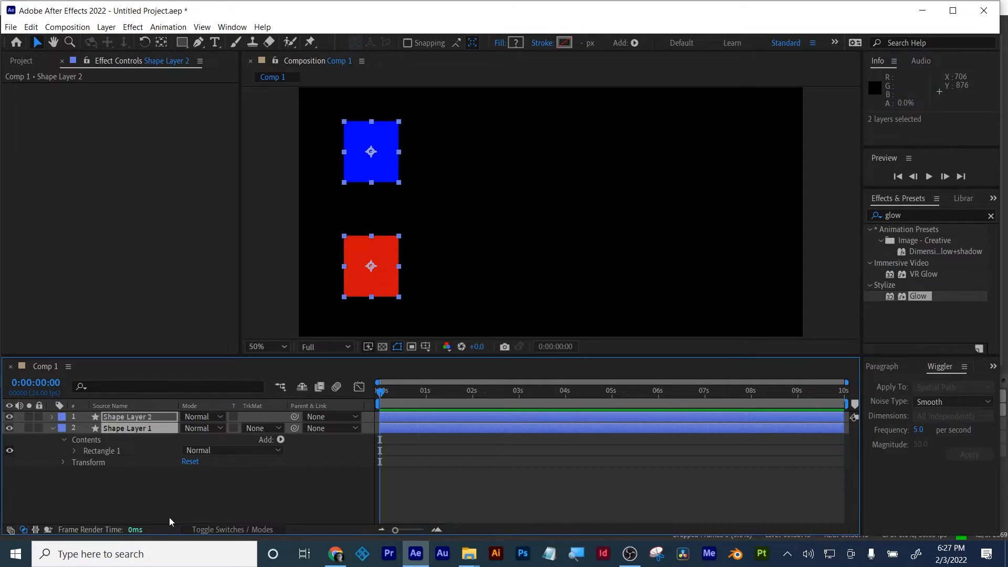
key(p)
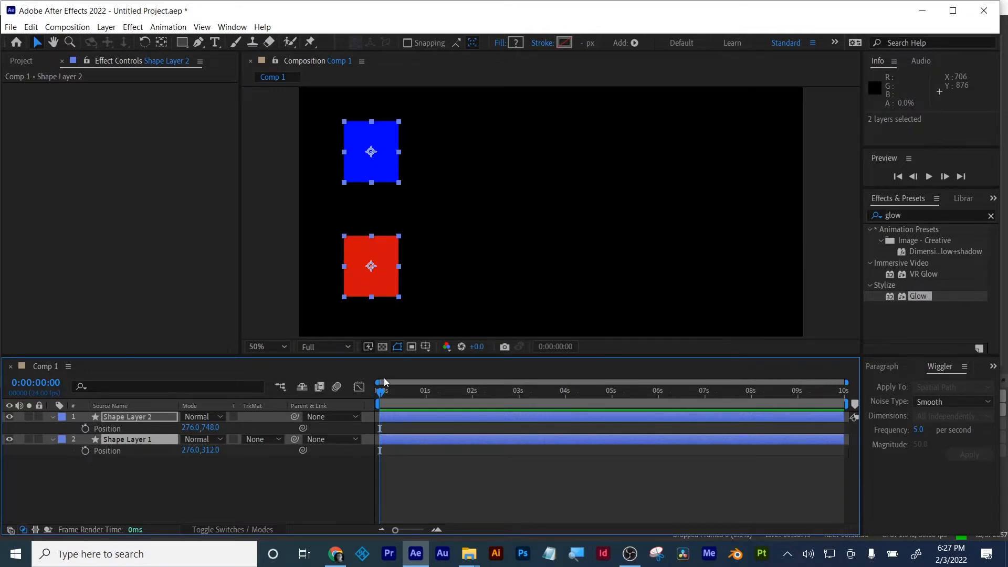
click(84, 429)
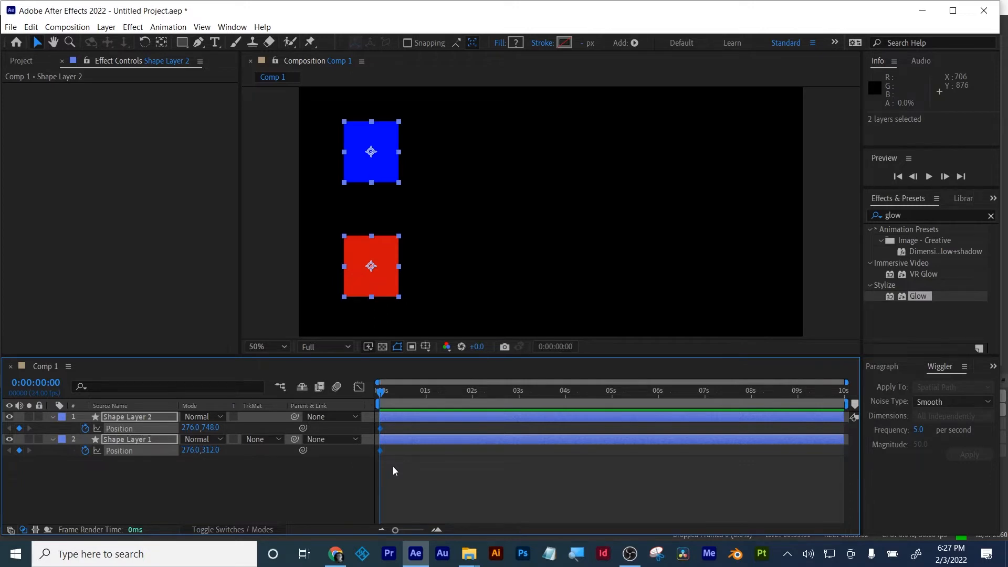
drag(386, 392, 519, 401)
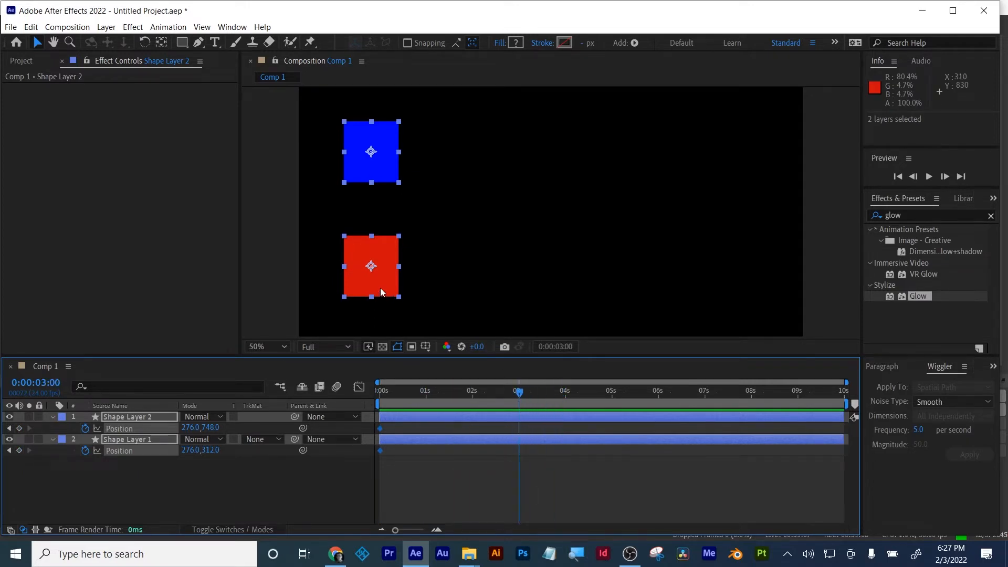
- Move the blue and red squares 1430 px horizontally to the right at 3 seconds and preview the motion from the start
drag(379, 287, 756, 299)
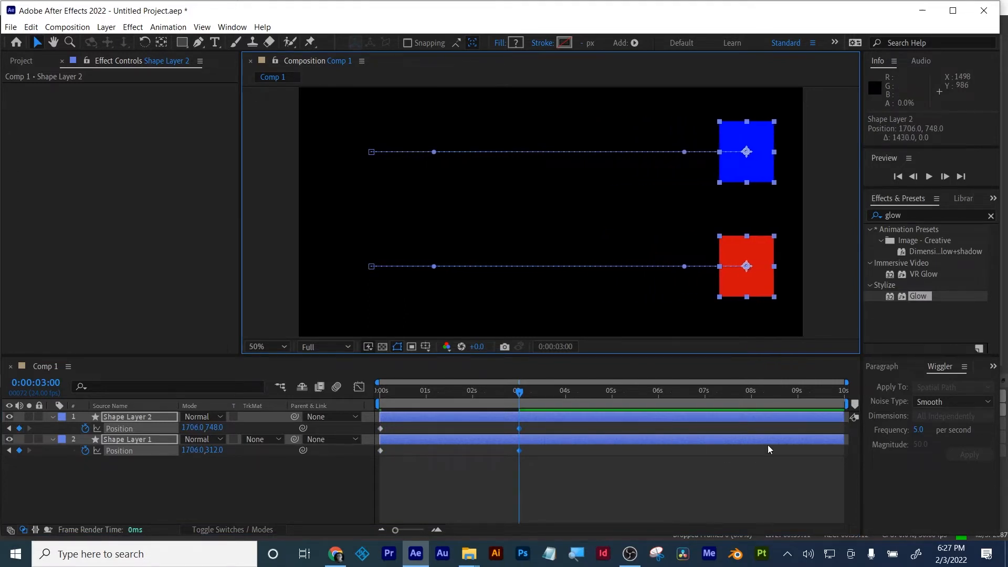
drag(519, 391, 319, 395)
key(space)
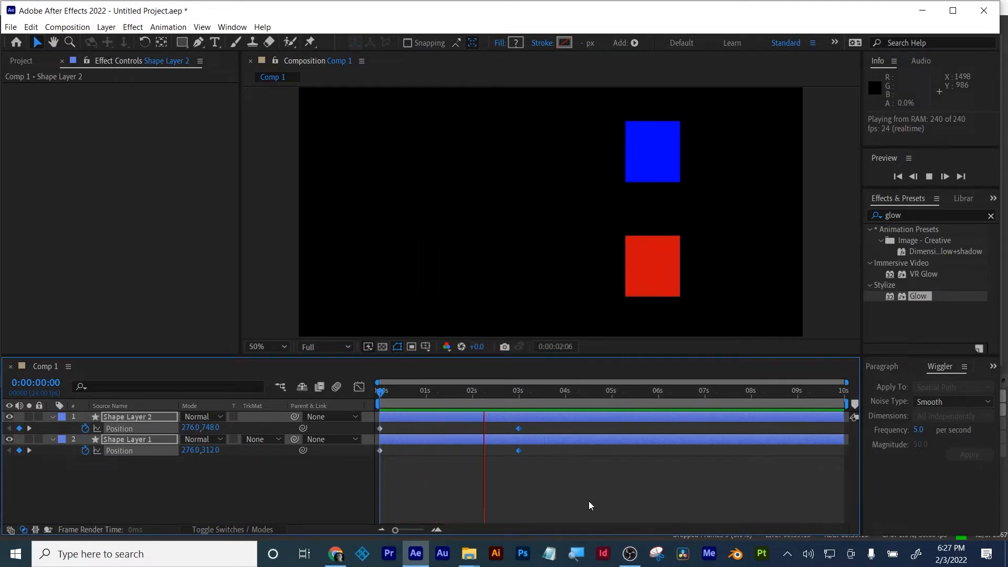
key(space)
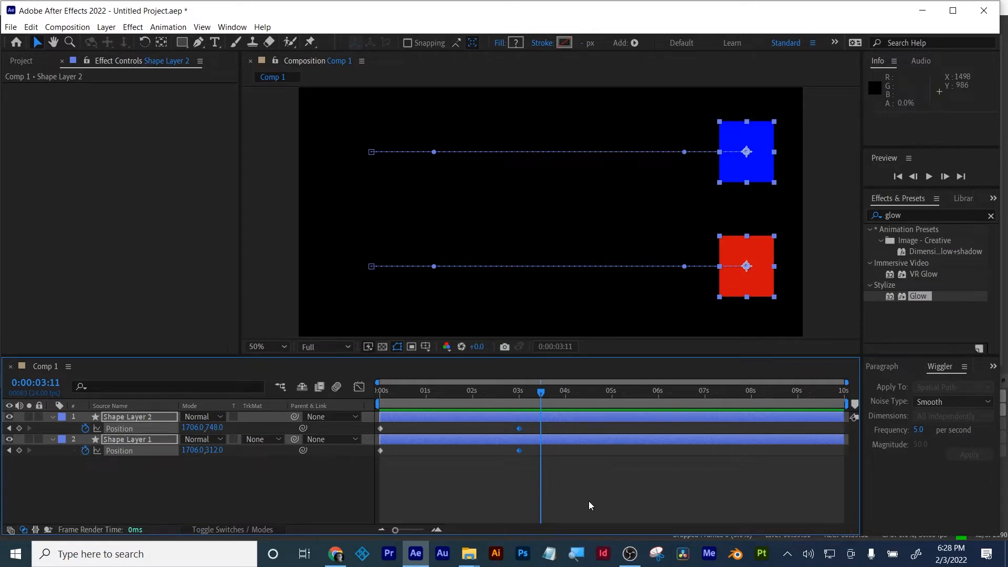
- Reorder the layers so Shape Layer 2 sits below Shape Layer 1 in the stack
click(588, 501)
click(115, 424)
click(115, 421)
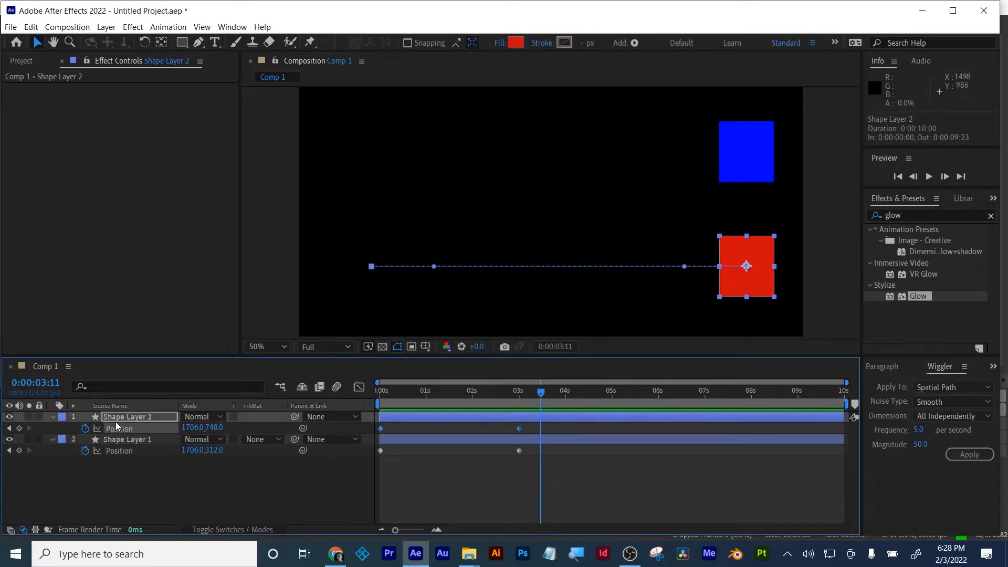
drag(115, 420, 112, 480)
- Rename the blue square's layer as loopout
click(122, 420)
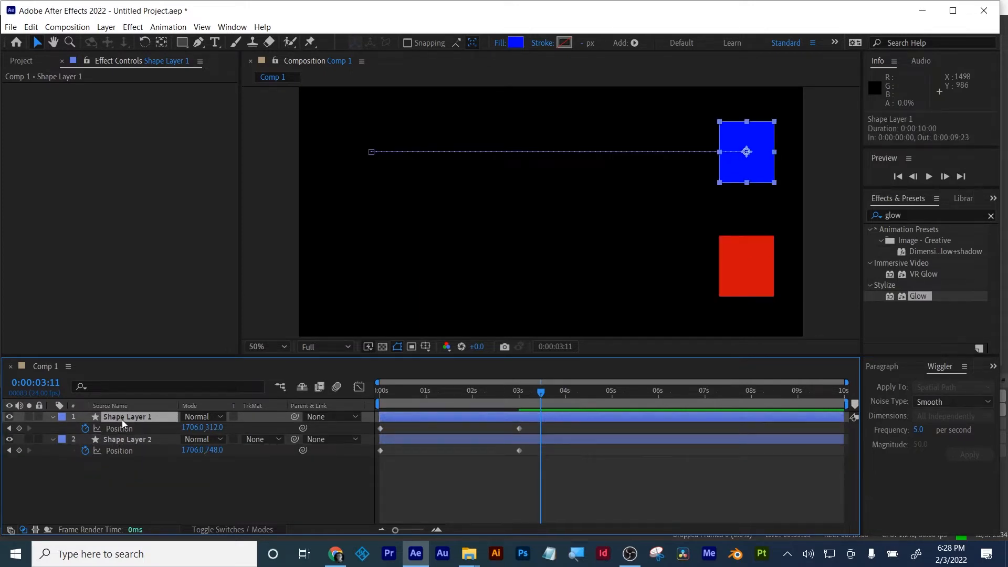
key(Return)
text(loopout)
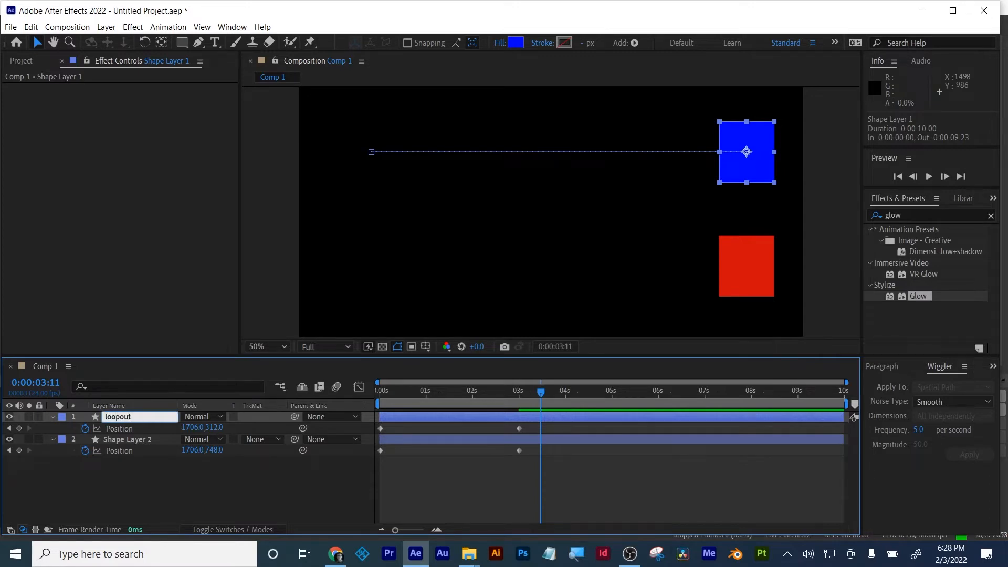
key(Return)
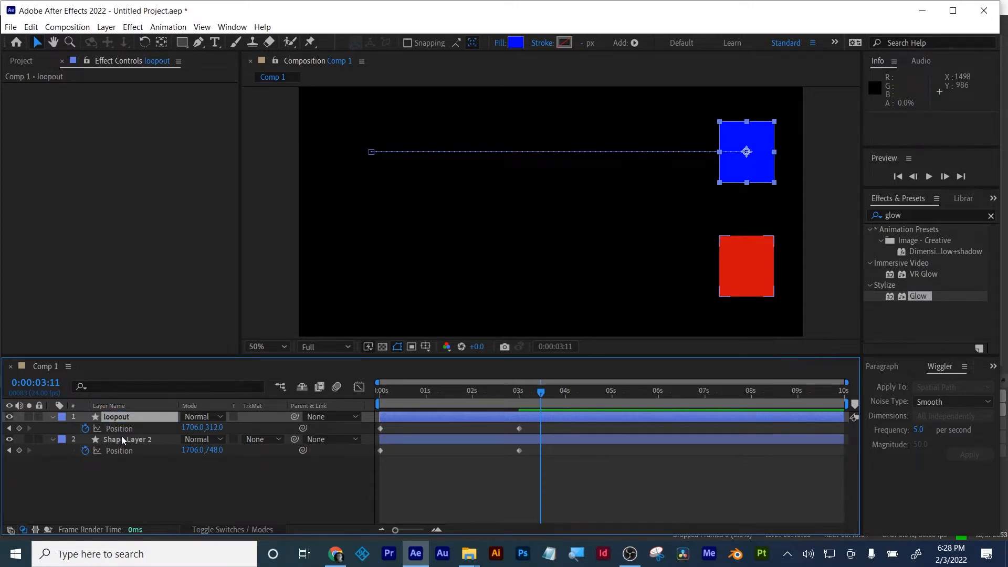
- Rename the red square's layer as loopout ping pong
click(121, 440)
key(Return)
text(l)
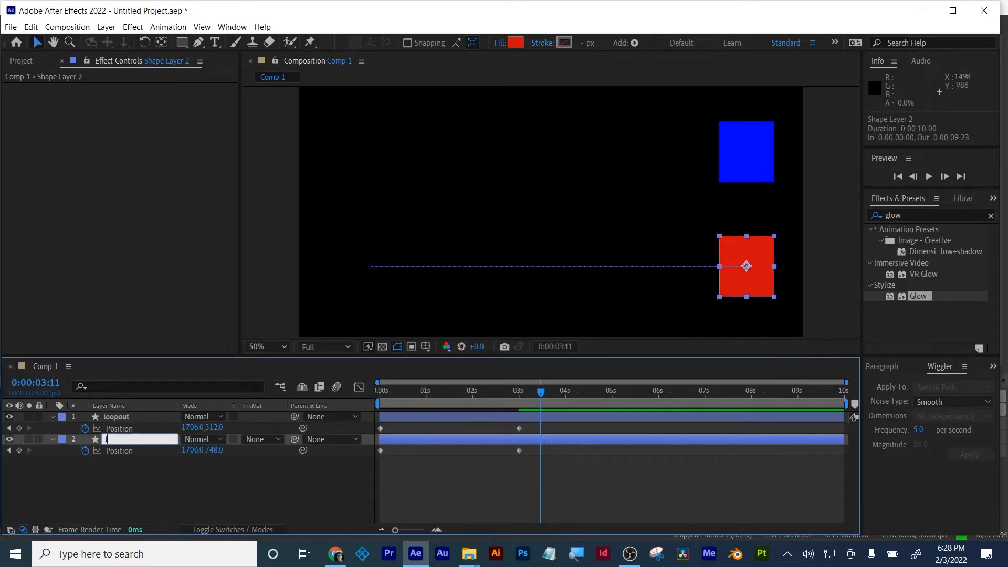
text(oopout ping ponh)
key(BackSpace)
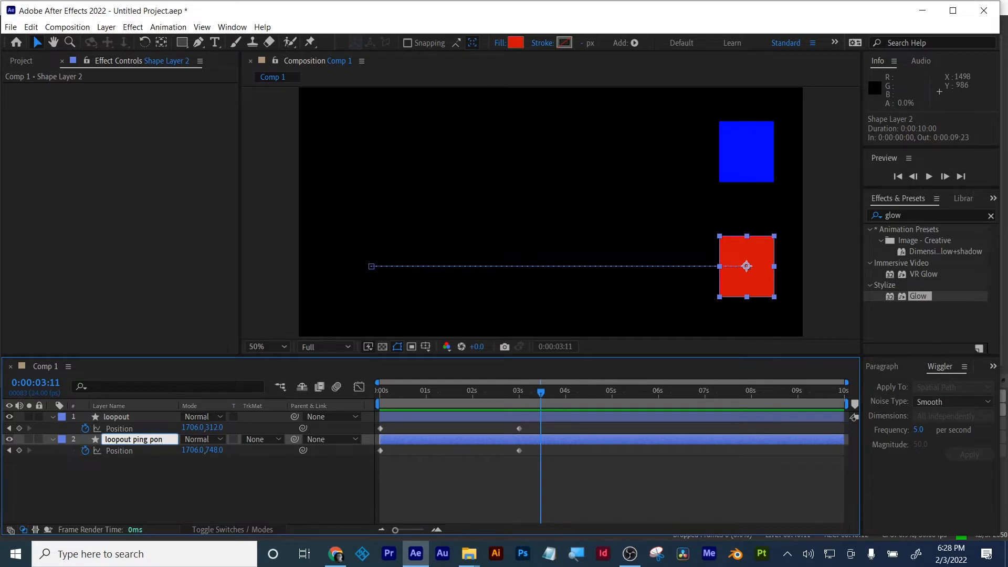
text(g)
click(134, 483)
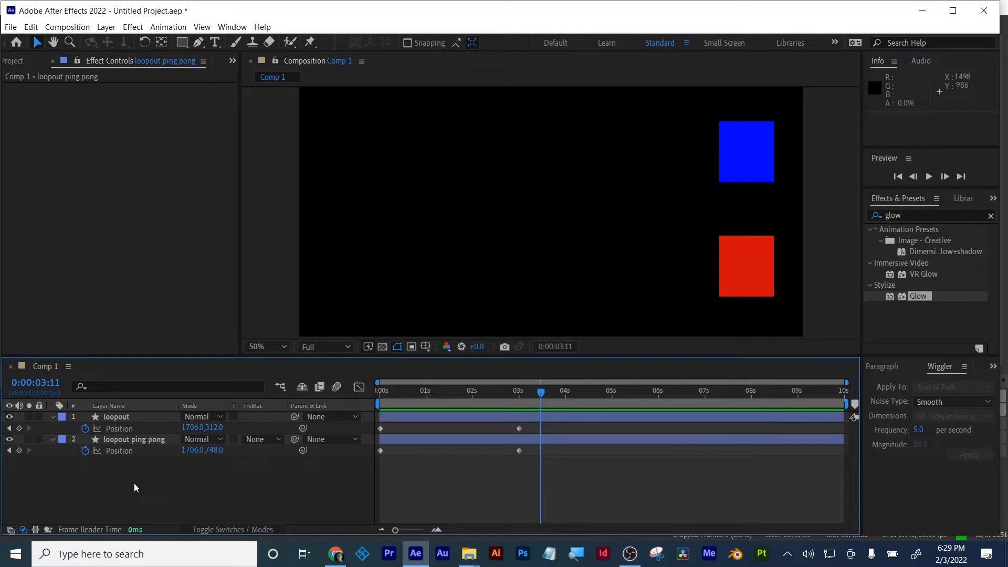
- Add the expression loopOut() to the Position property of the loopout layer
click(95, 418)
right_click(120, 418)
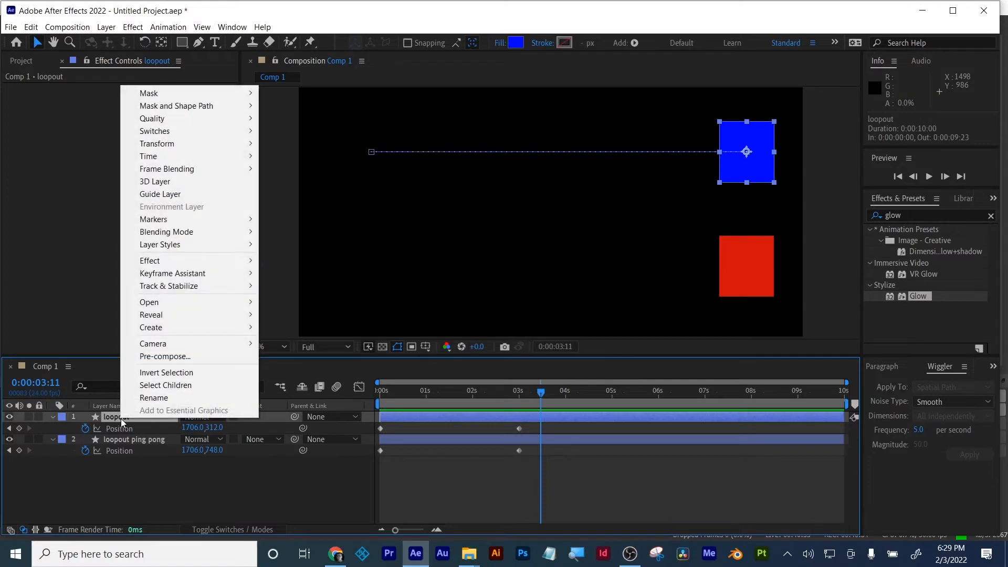
click(112, 418)
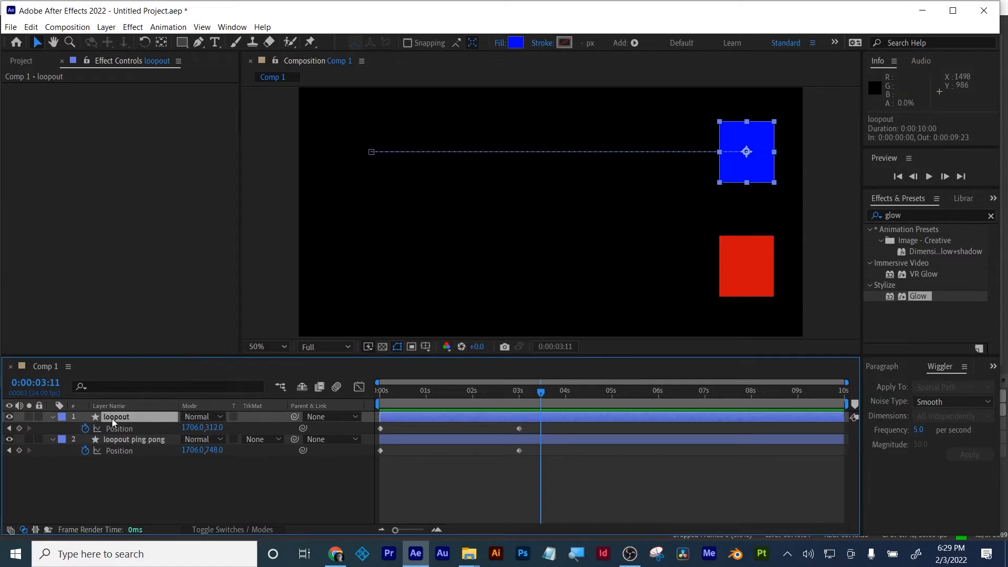
alt+click(82, 429)
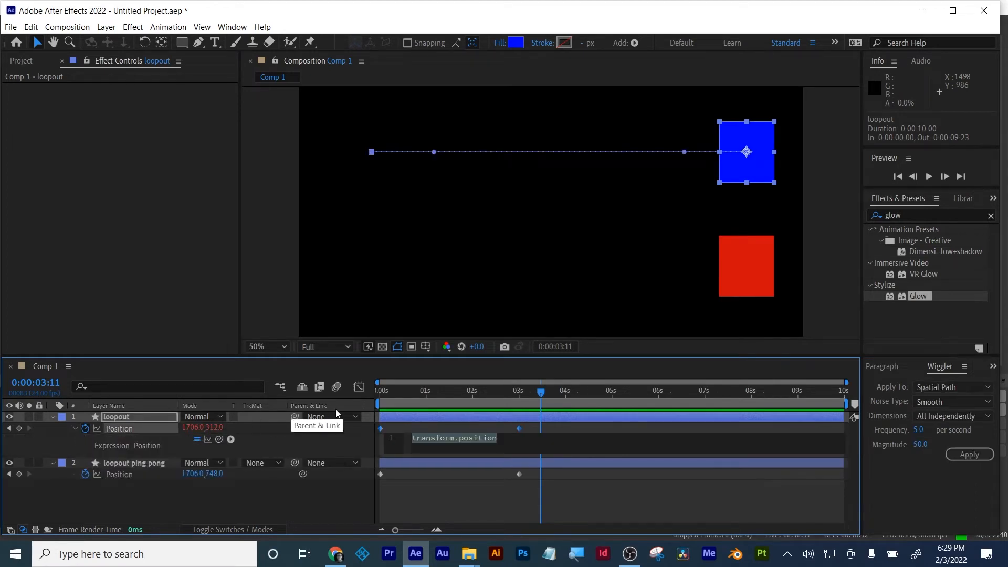
text(loo)
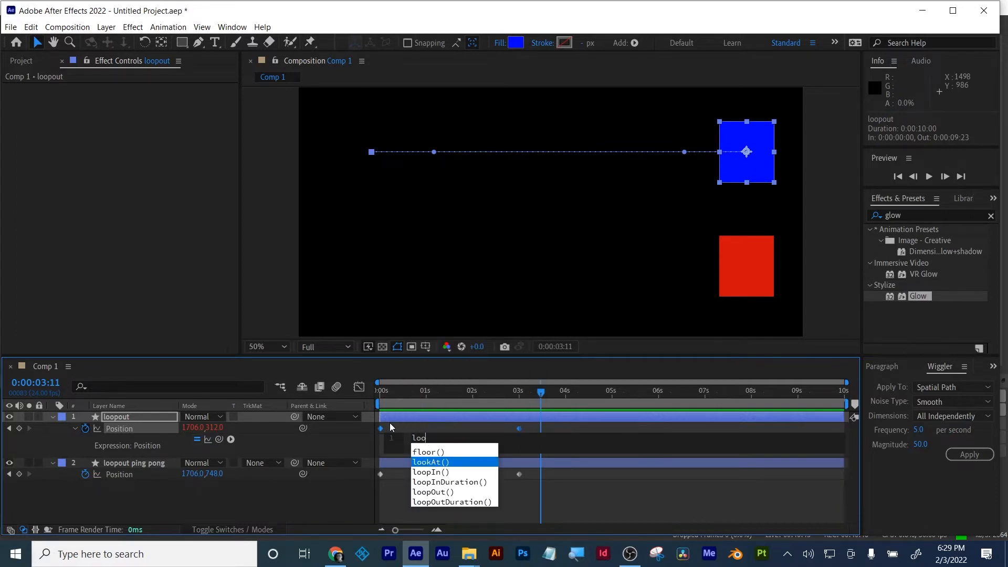
click(435, 492)
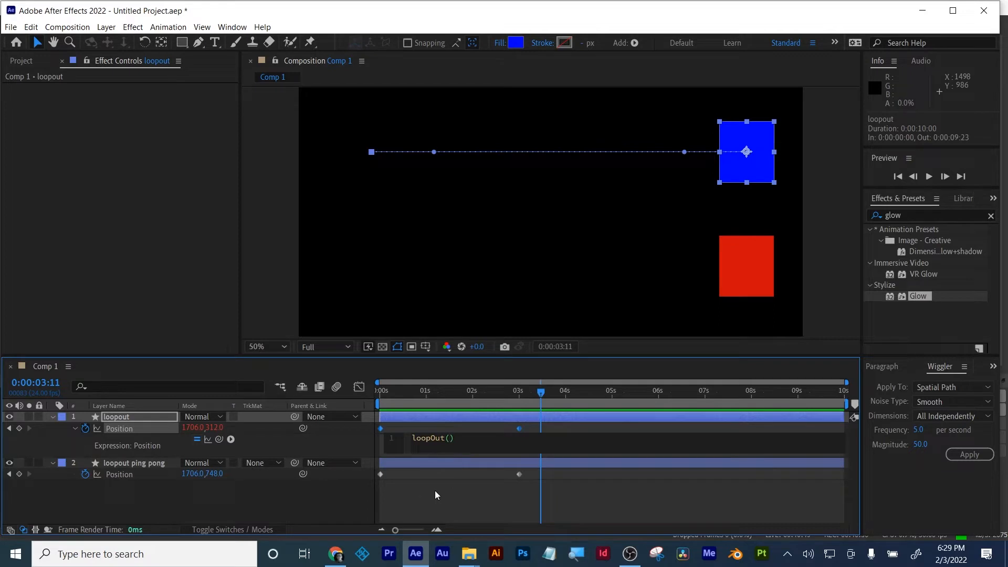
click(472, 424)
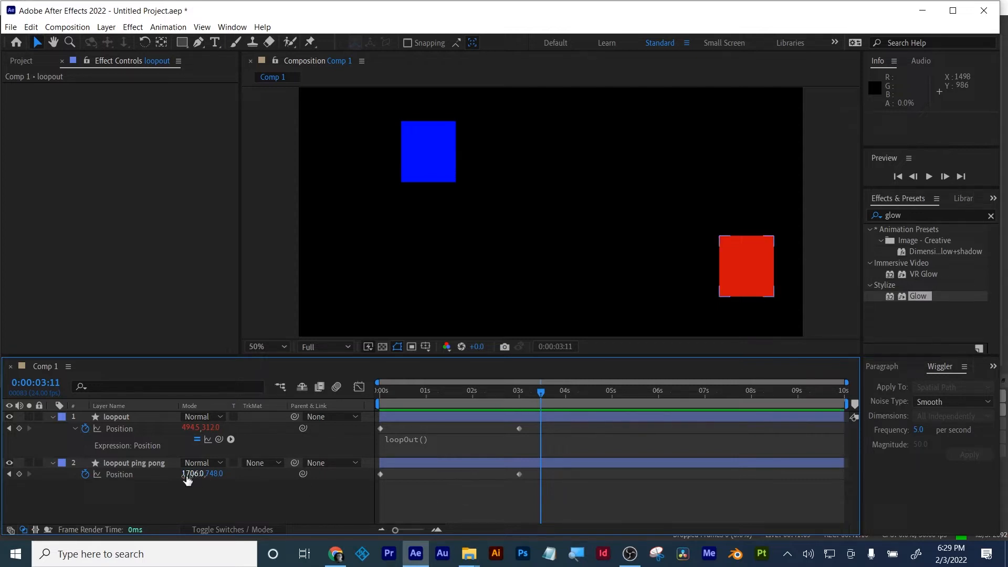
- Add the expression loopOut(pingpong) to the Position of the loopout ping pong layer and scrub the current time to 0:00:01:10
right_click(117, 462)
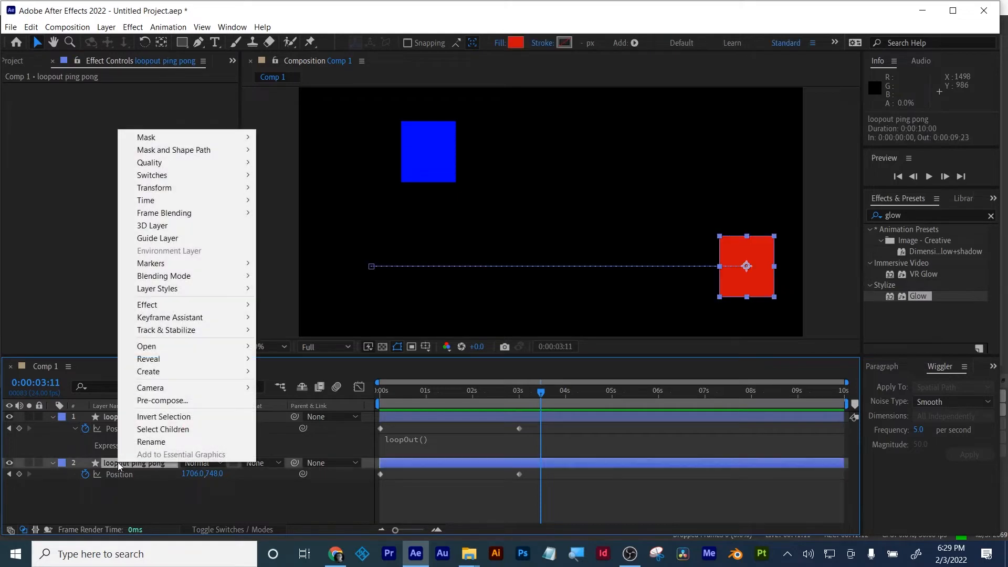
right_click(109, 463)
click(110, 463)
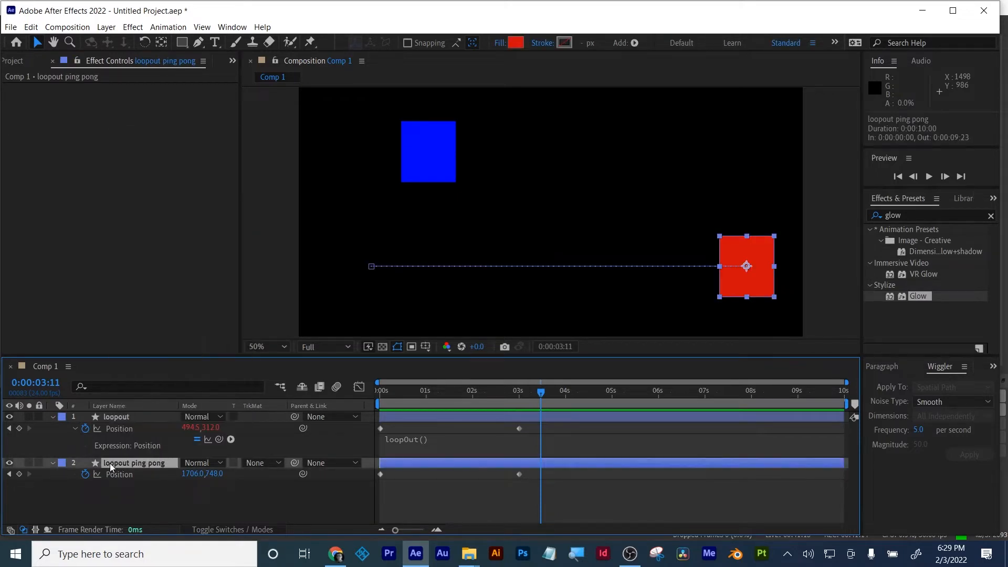
alt+click(85, 474)
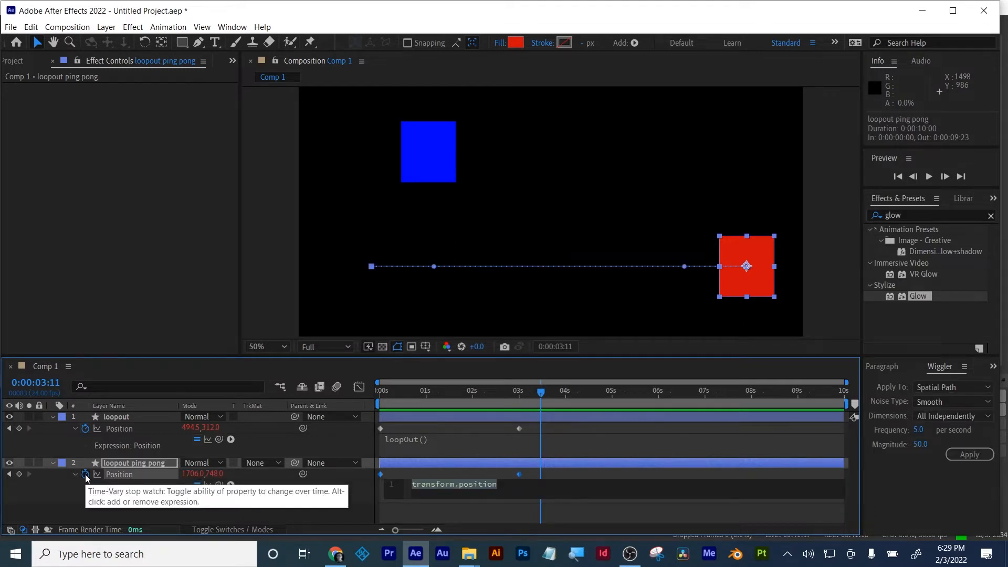
text(loopOut()
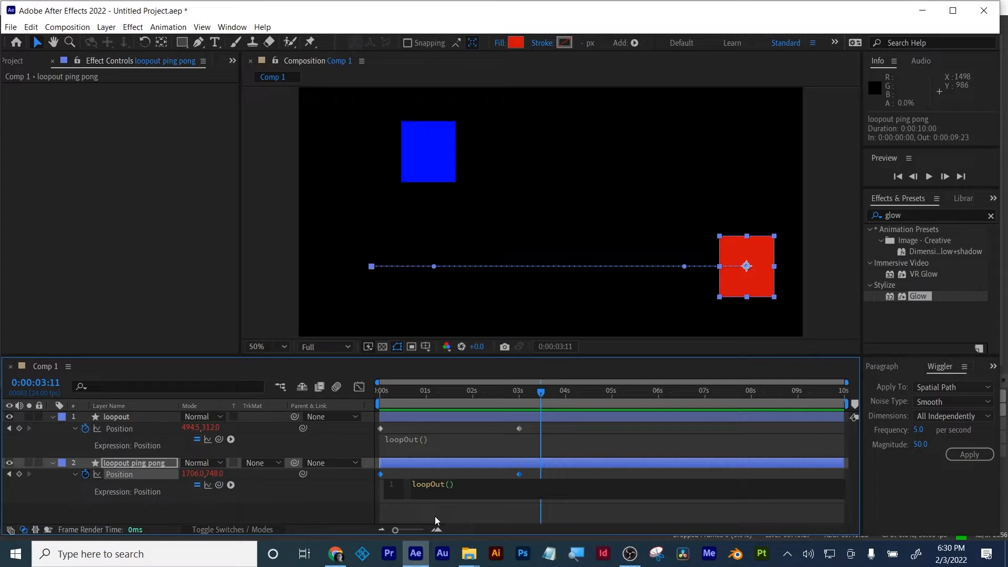
text(pingpong)
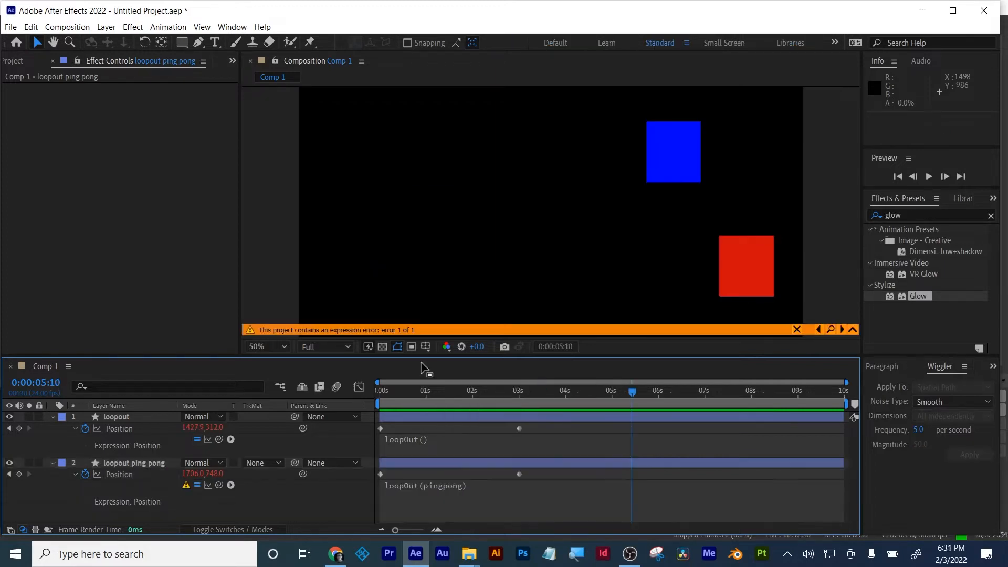
drag(403, 395, 447, 377)
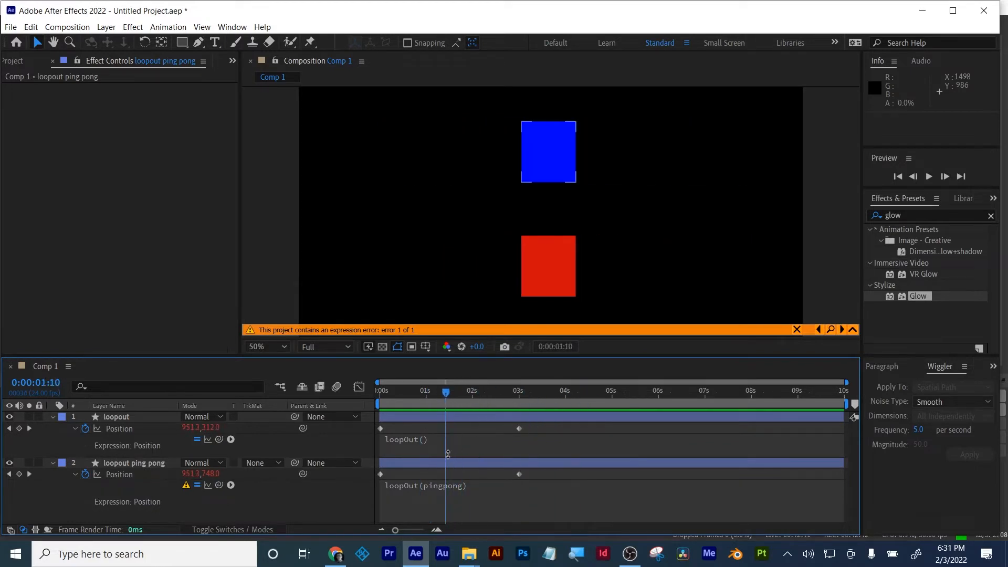
- Correct the red square's Position expression to loopOut("pingpong"), with the argument in double quotes
click(430, 487)
click(452, 487)
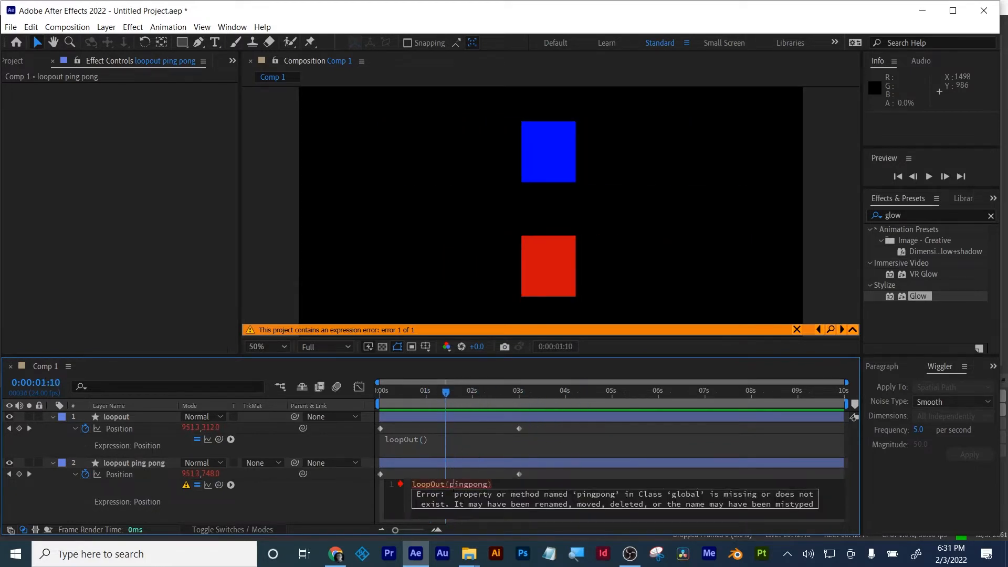
drag(450, 488, 490, 487)
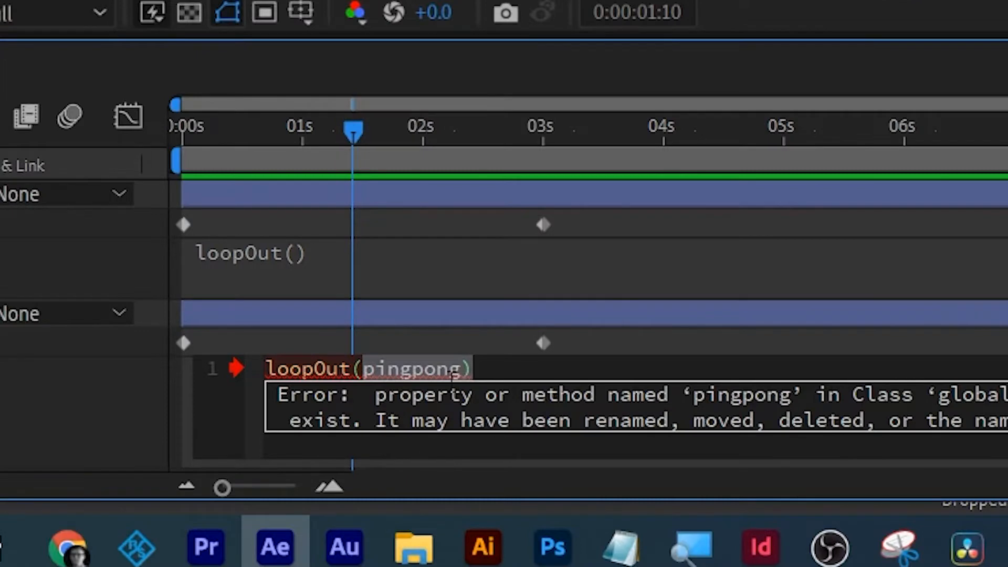
key(BackSpace)
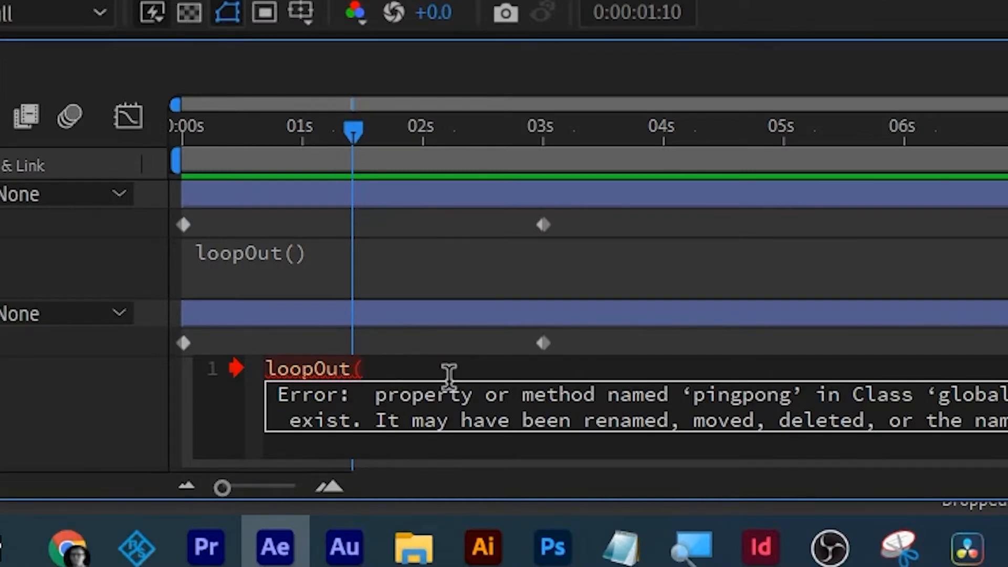
text())
text(")
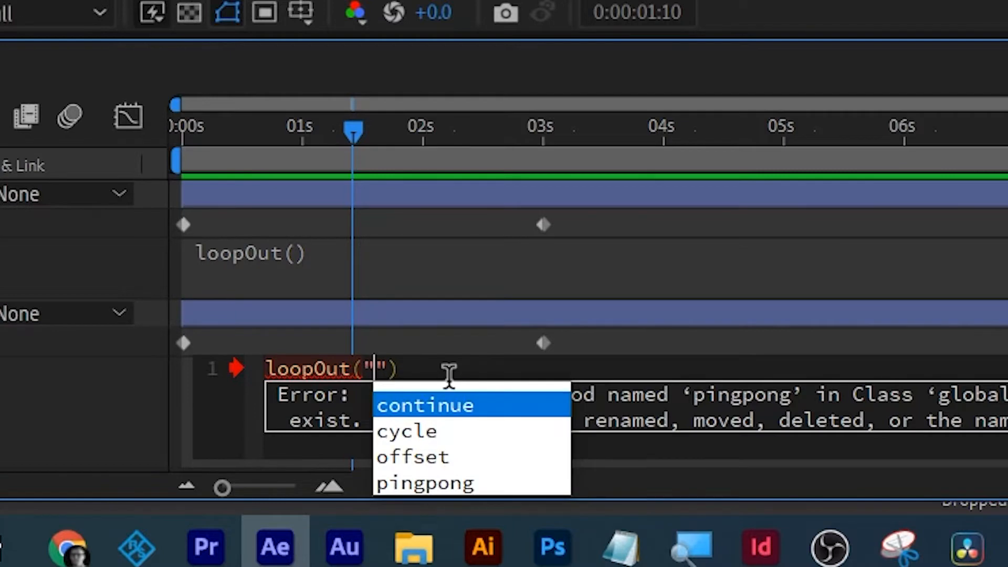
text(pi)
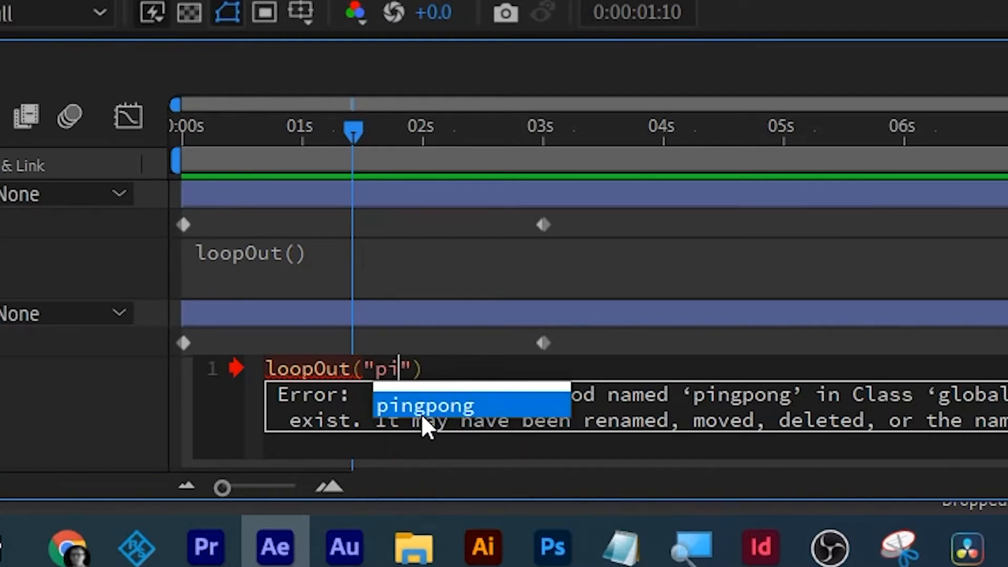
click(421, 408)
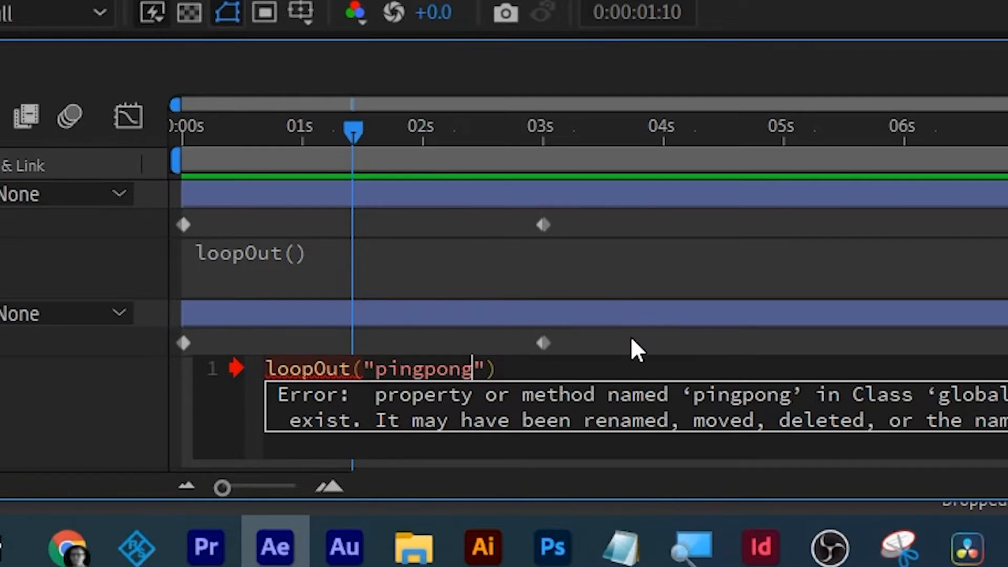
click(796, 345)
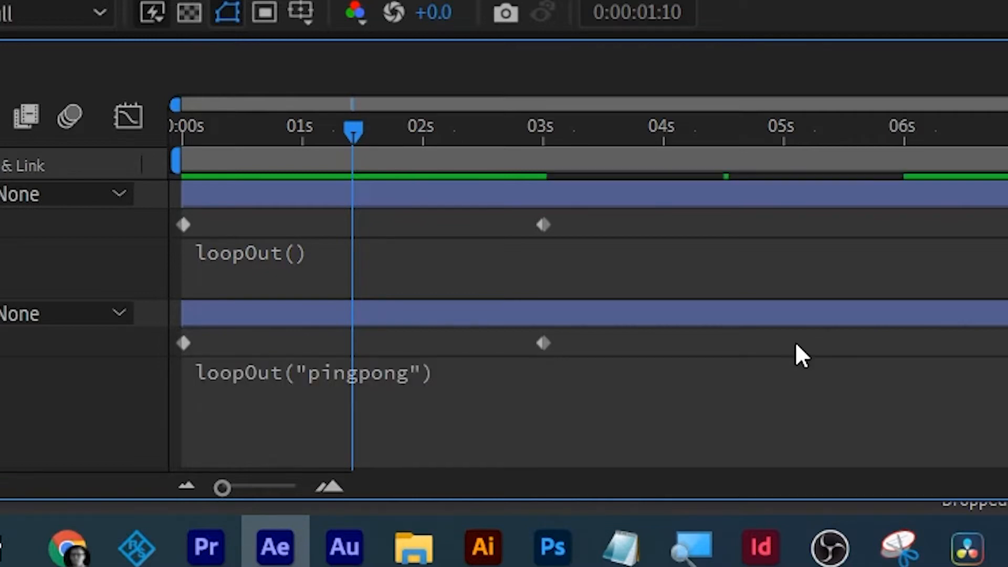
- Preview both looping squares from 0 seconds to compare the plain loop with the ping-pong loop
drag(338, 131, 160, 134)
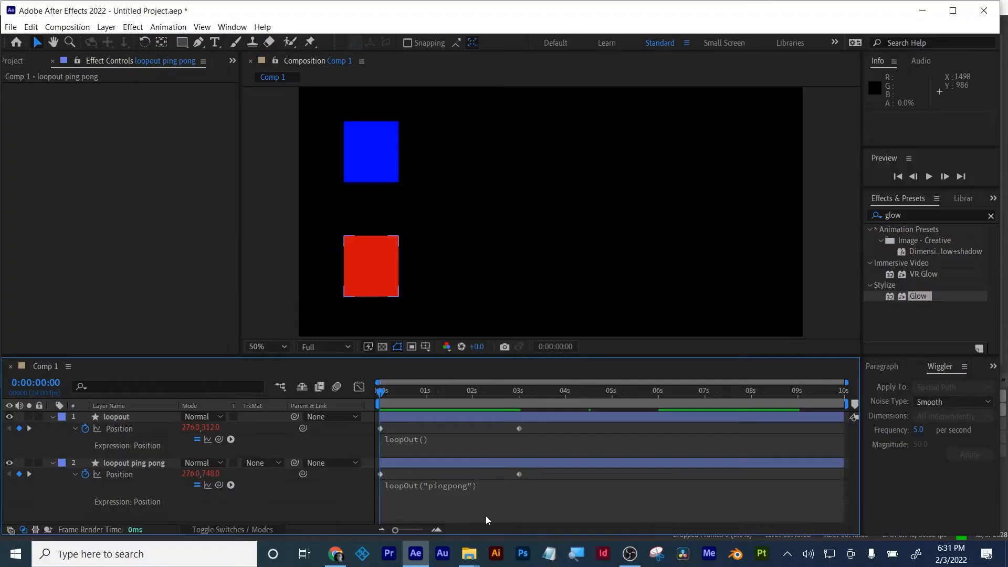
click(458, 455)
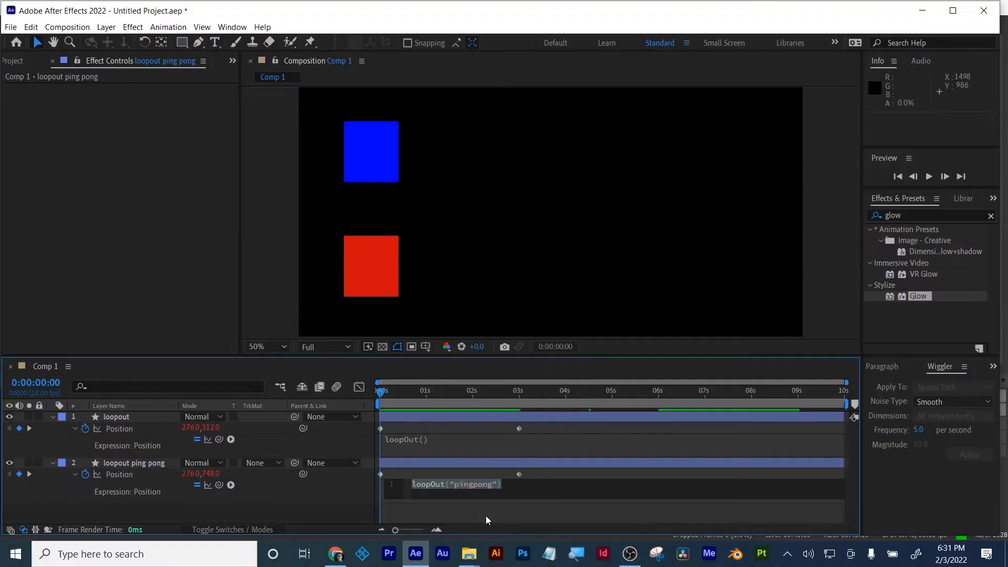
click(485, 517)
key(space)
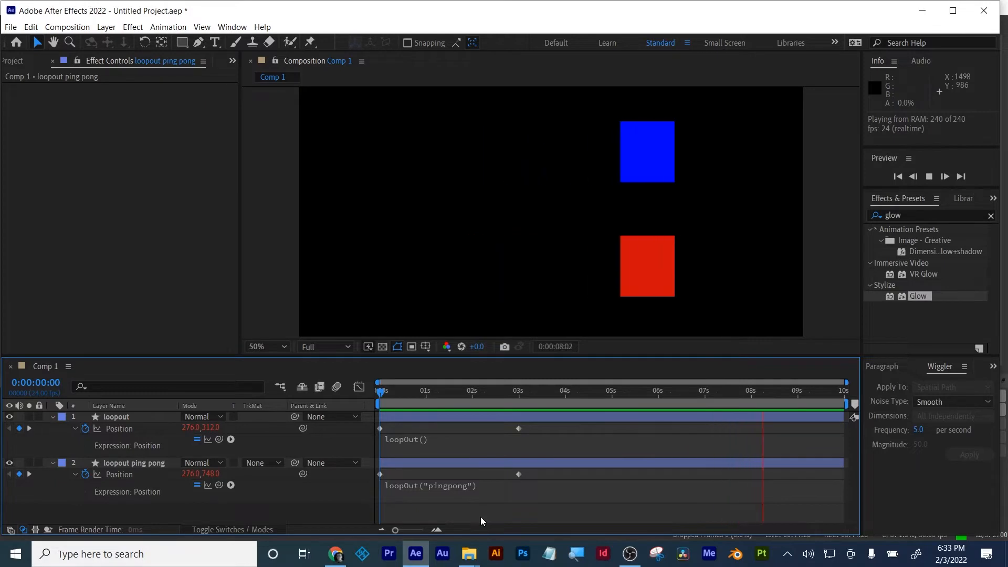
key(space)
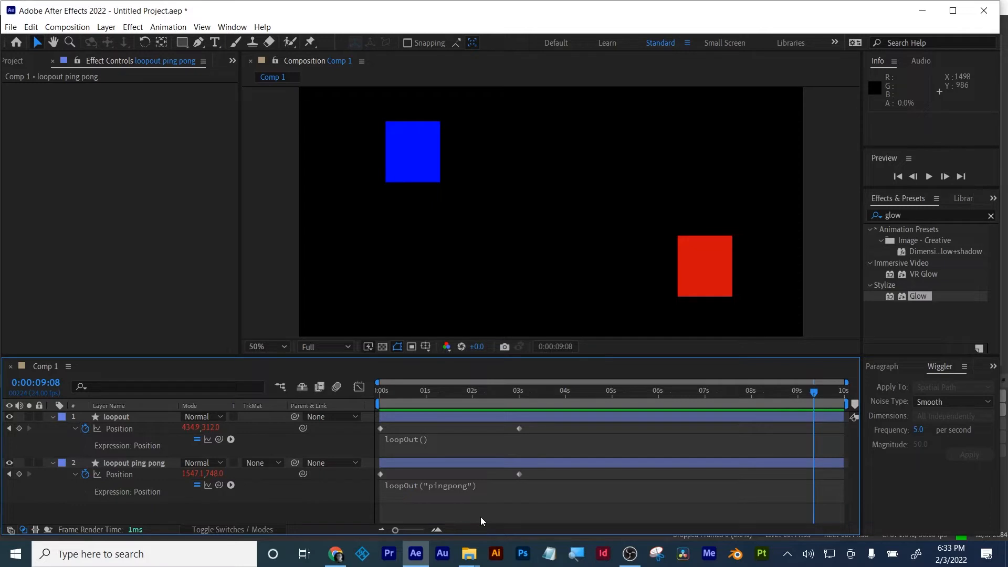
- Delete the loopout ping pong layer from the composition
click(590, 464)
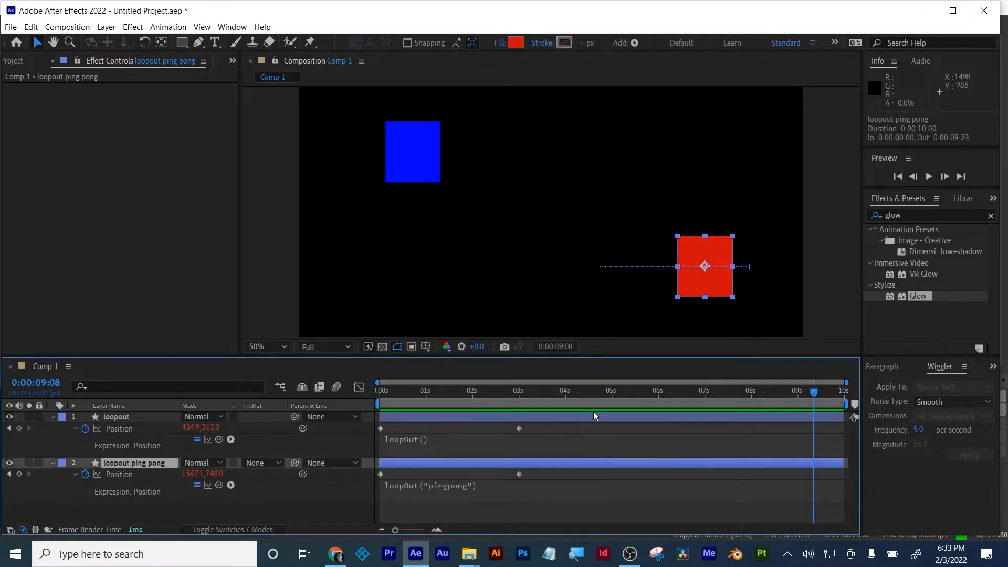
key(Delete)
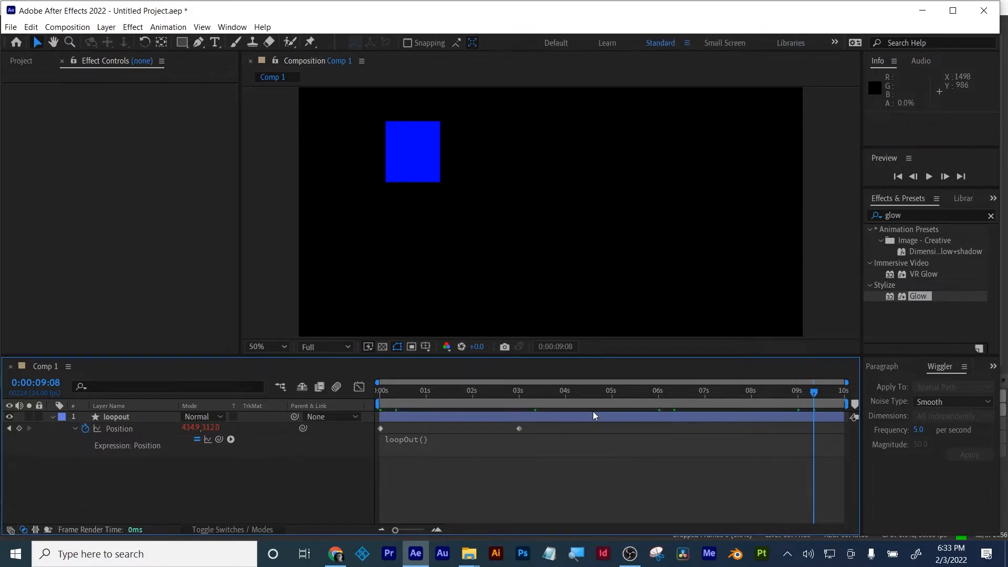
- Delete the loopout layer and draw a red square about 320 px wide near the middle of the composition
click(593, 415)
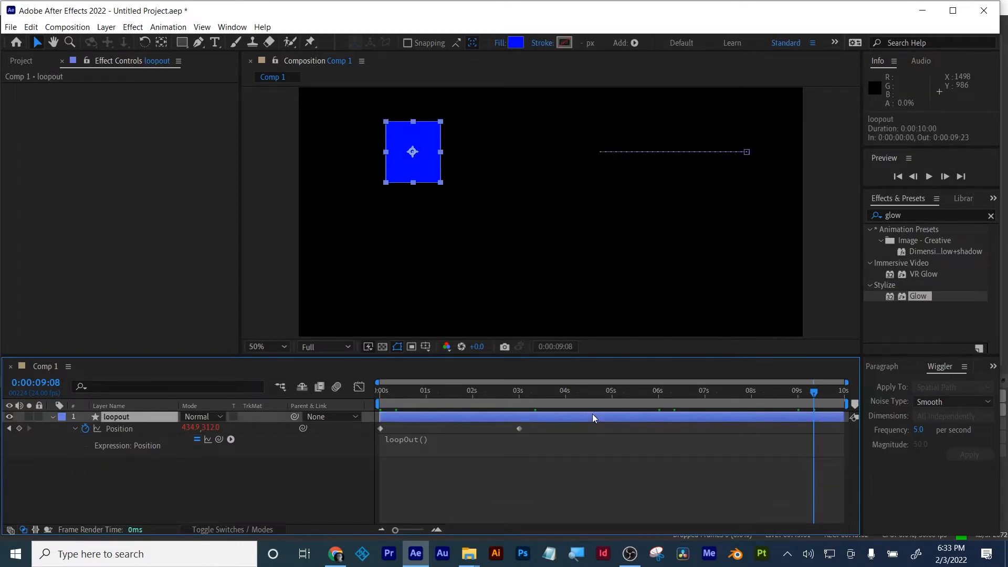
key(Delete)
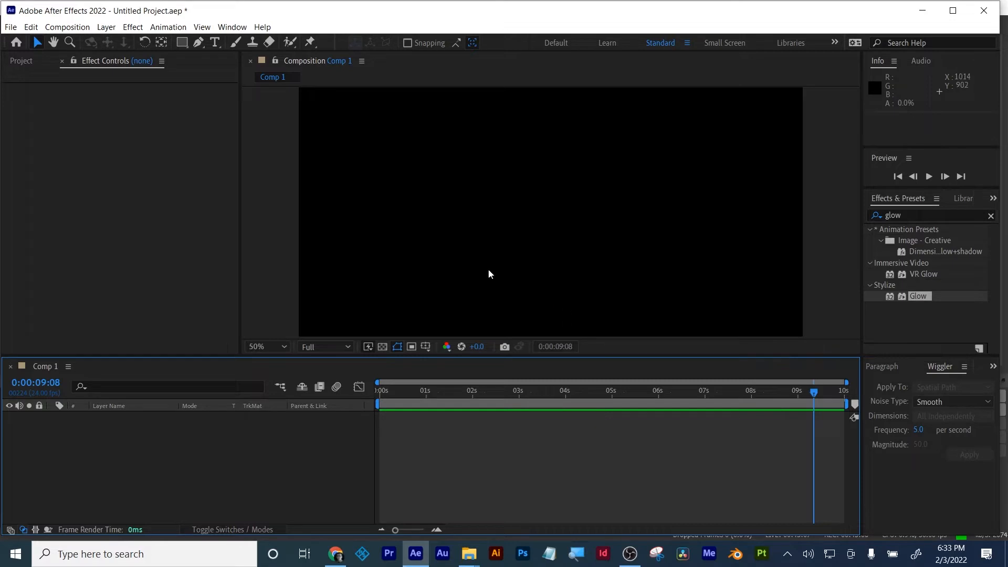
click(180, 43)
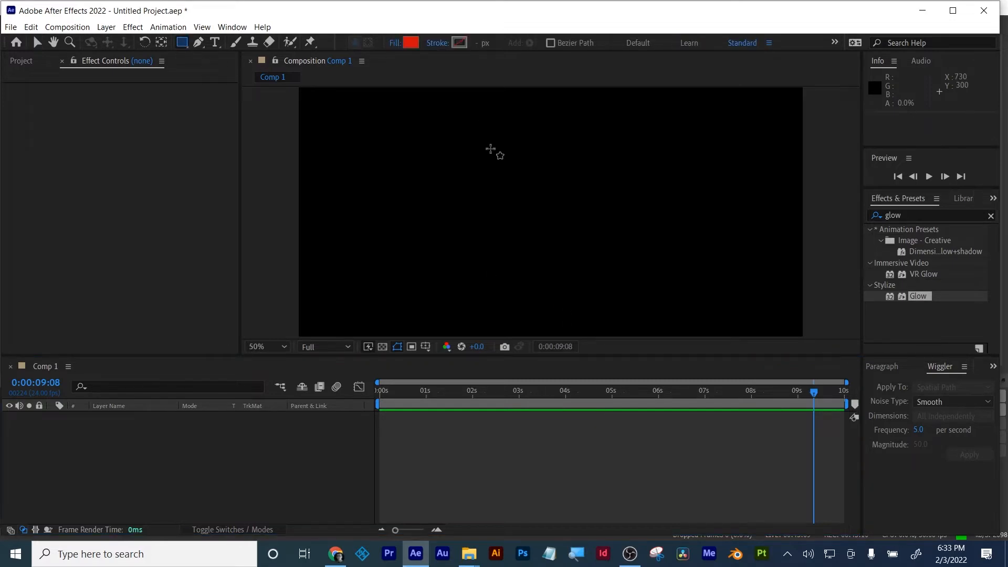
drag(490, 148, 575, 232)
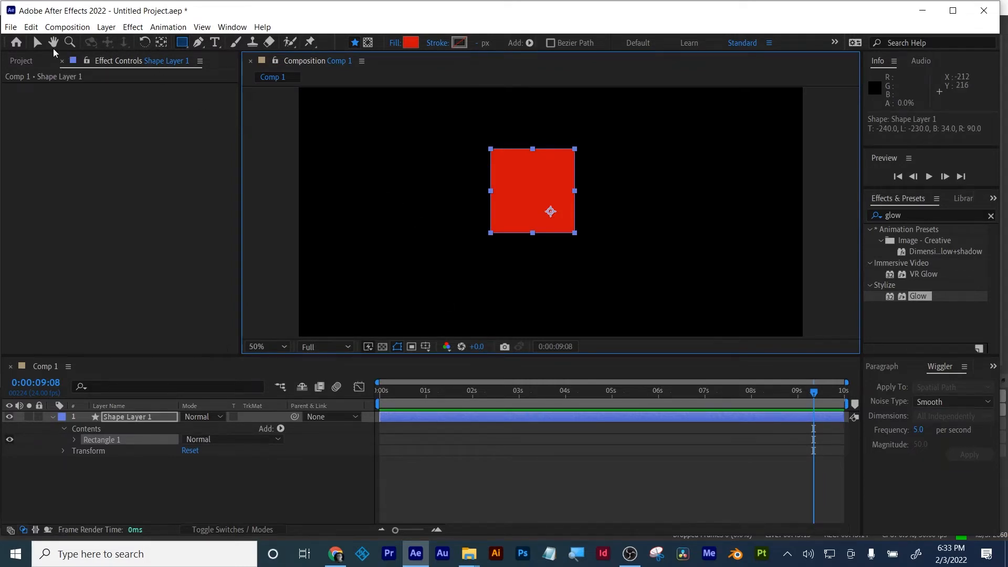
click(37, 42)
click(499, 442)
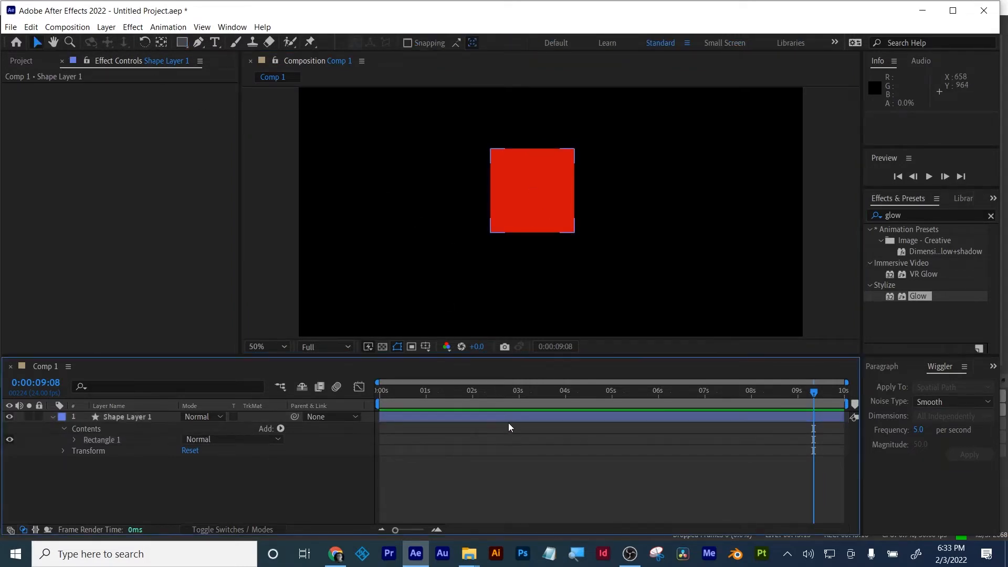
- Move the red square's anchor point to the middle of its bottom edge
click(509, 420)
click(161, 42)
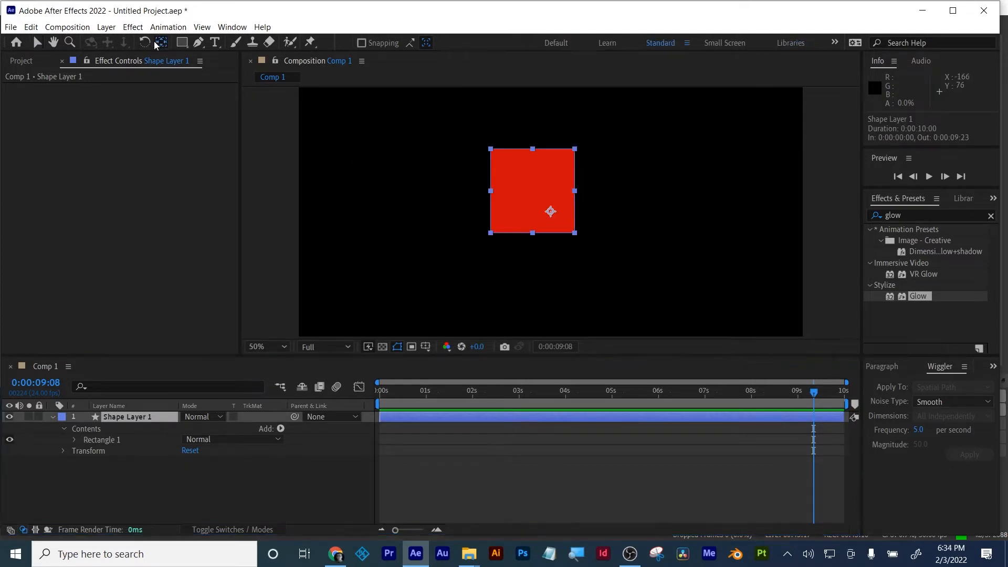
drag(557, 214, 539, 234)
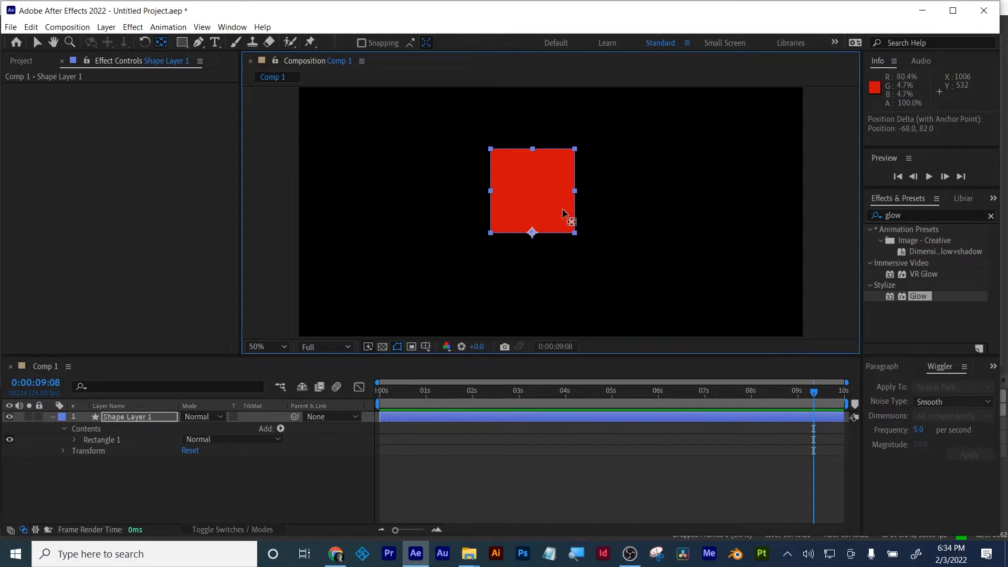
click(38, 43)
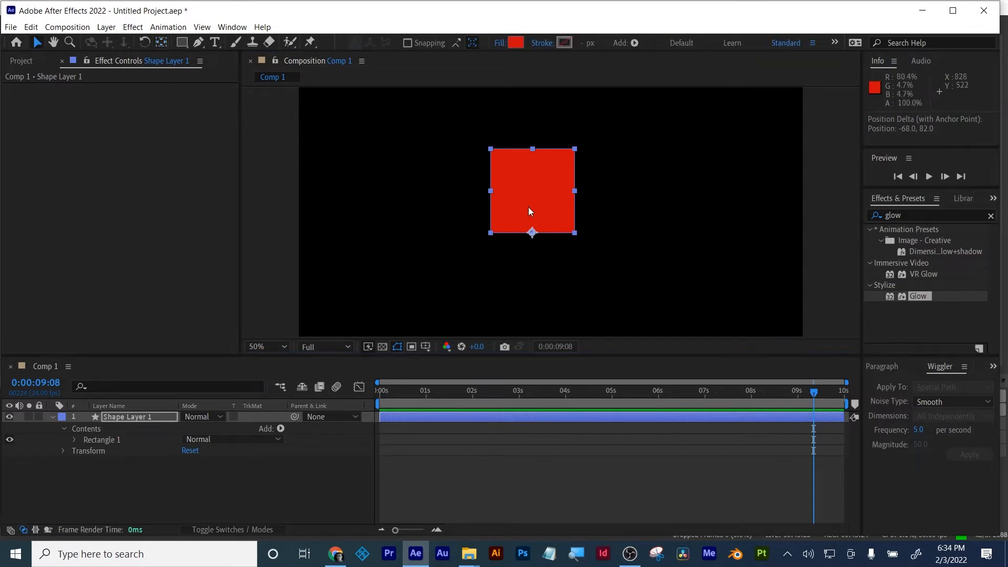
- Move the red square to position 256, 454 near the frame's left edge and place a duplicate directly below at 256, 956
drag(544, 207, 542, 245)
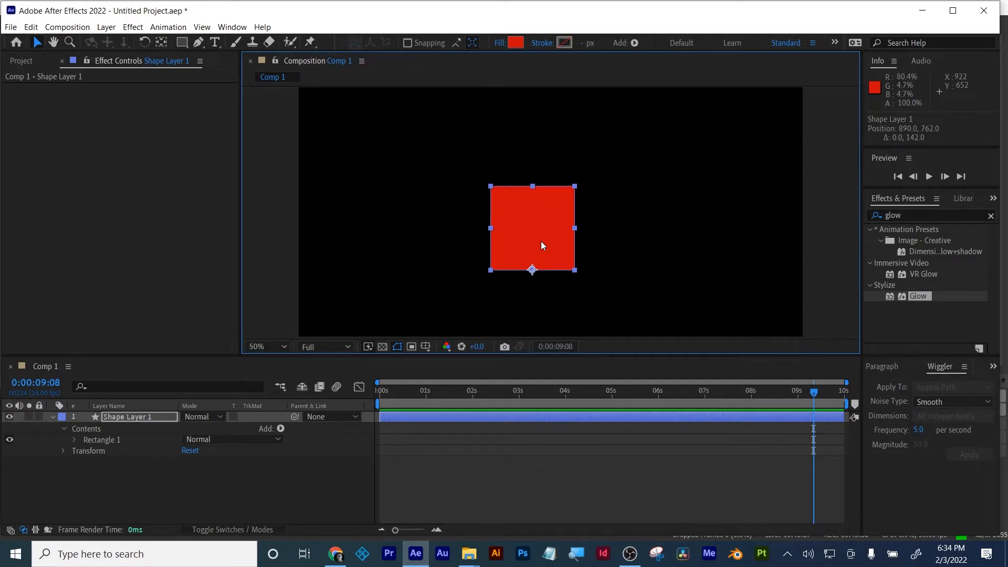
right_click(542, 245)
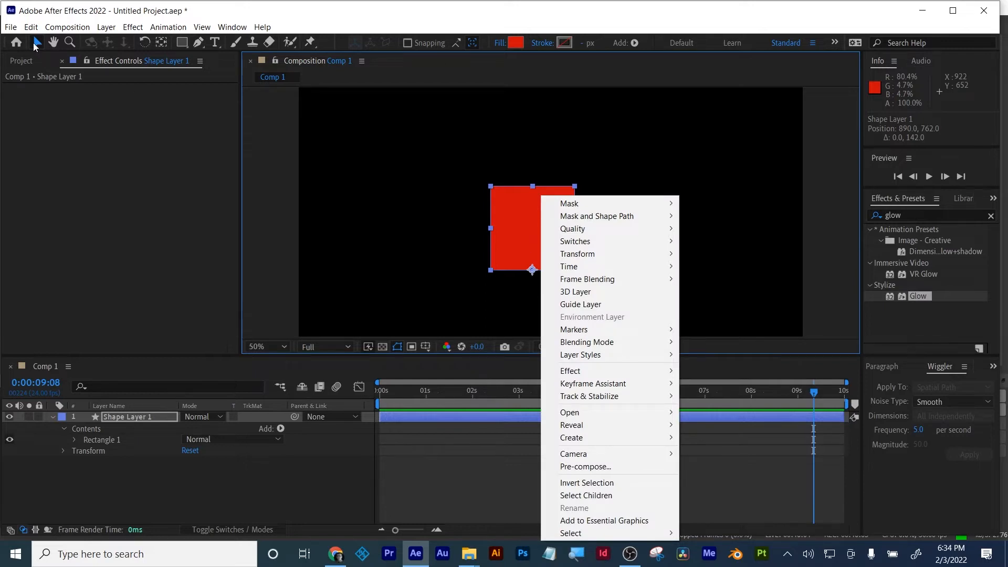
key(Escape)
drag(509, 227, 366, 287)
key(ctrl+d)
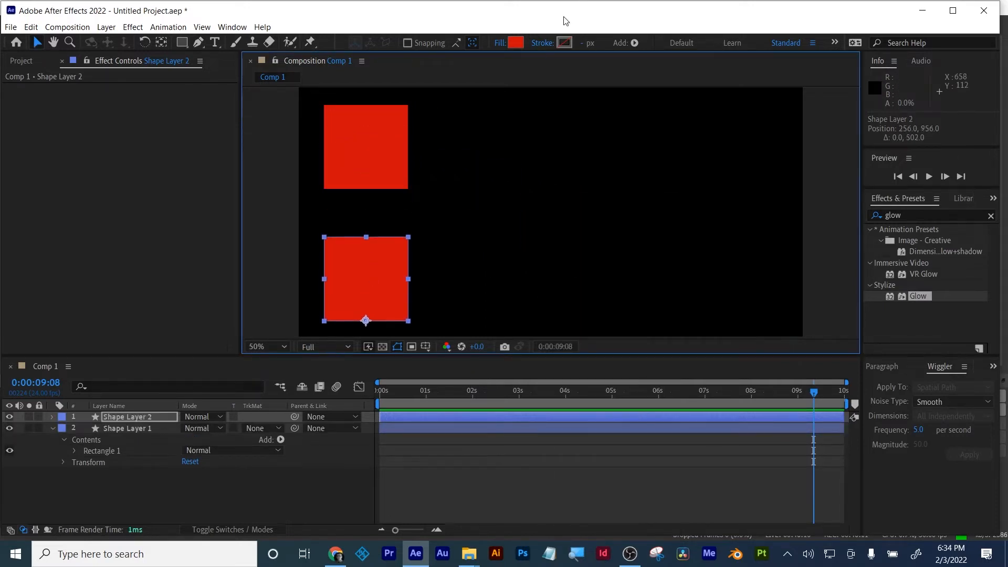
- Change the fill colour of the lower duplicate square to blue
click(512, 45)
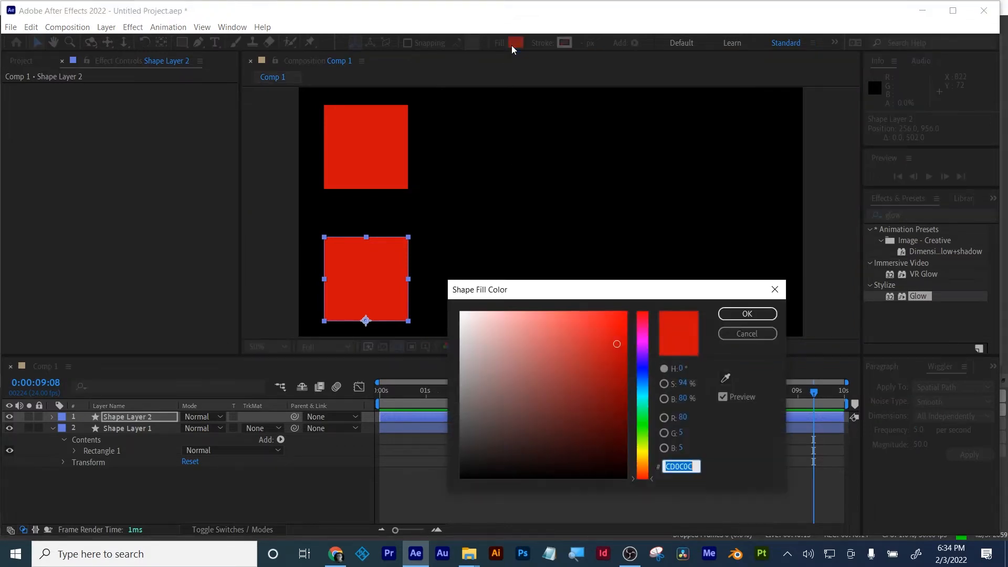
click(642, 368)
click(727, 322)
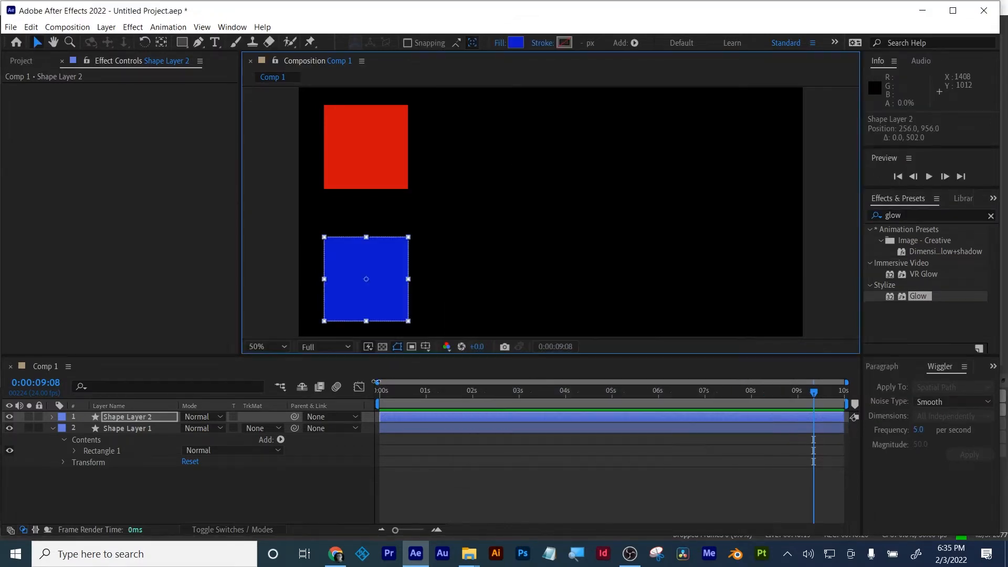
- Set starting Position keyframes at 0 seconds on both the red and blue square layers
click(386, 390)
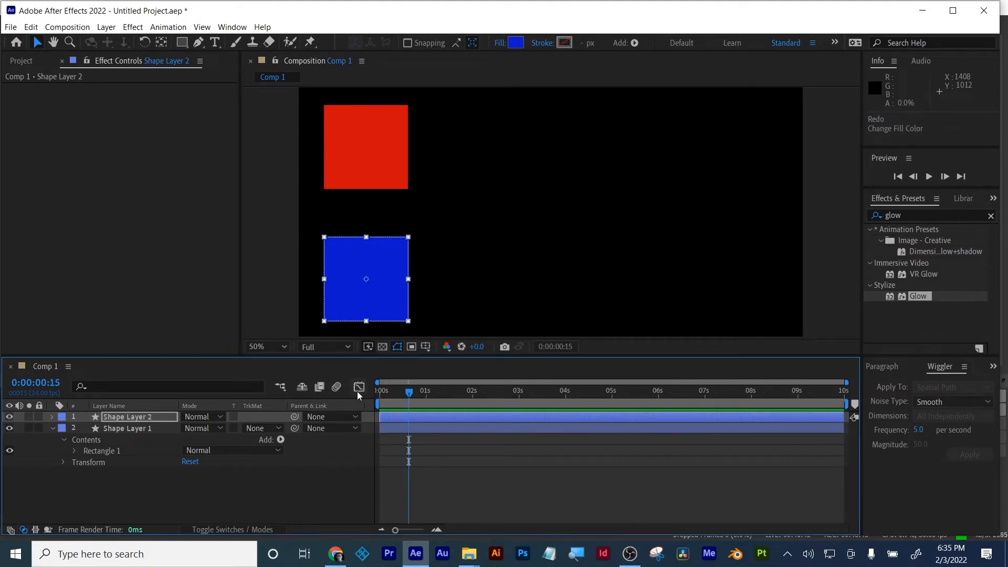
drag(402, 392, 365, 393)
shift+click(140, 433)
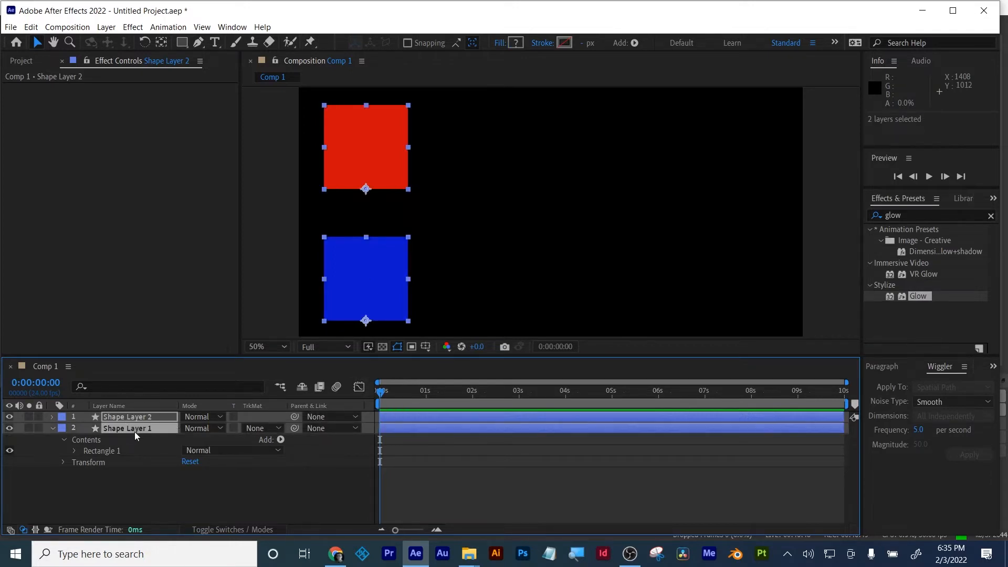
key(p)
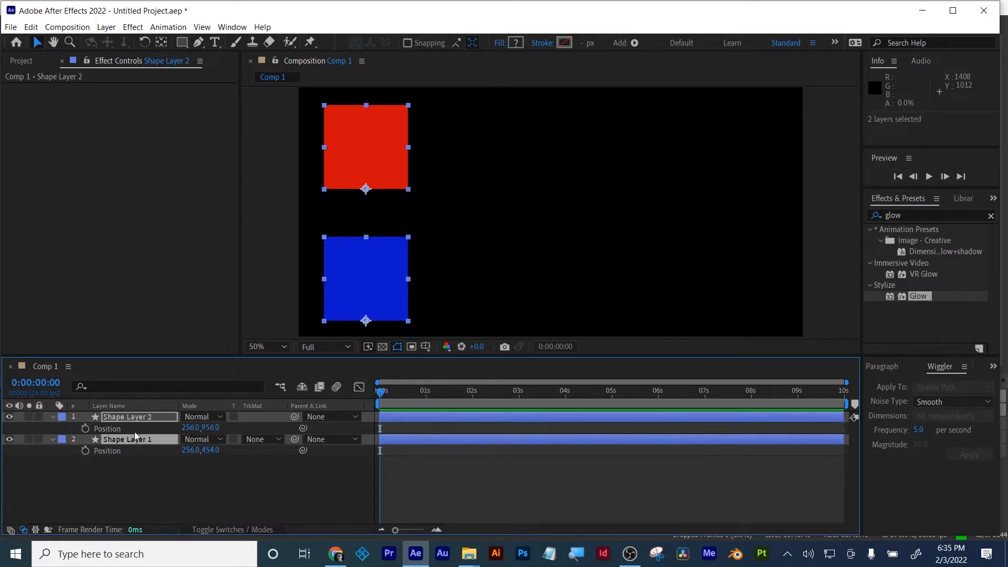
click(85, 429)
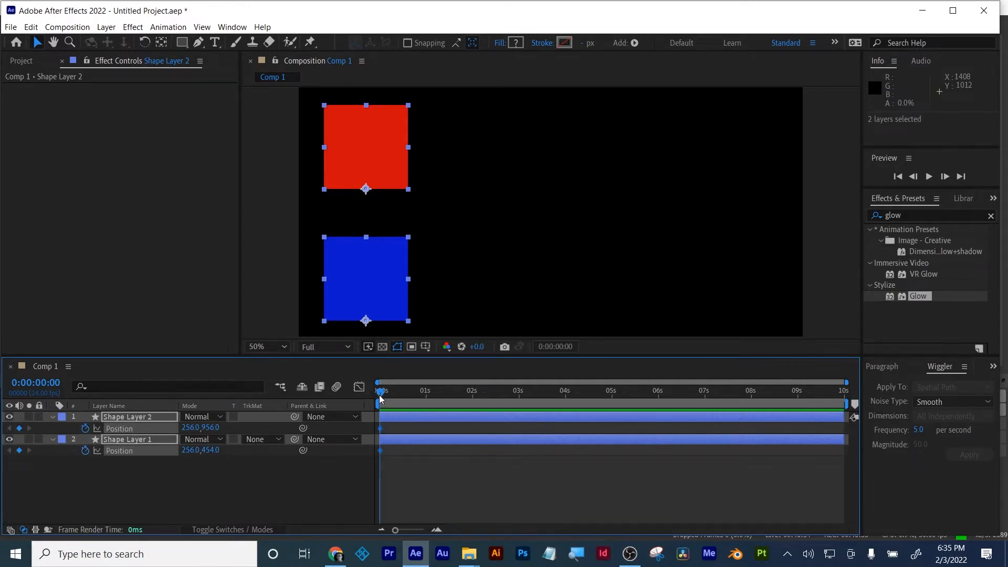
- At 0:00:02:23, move both squares horizontally to X position 1688 near the frame's right edge to keyframe their travel
drag(505, 395, 517, 394)
drag(387, 264, 756, 245)
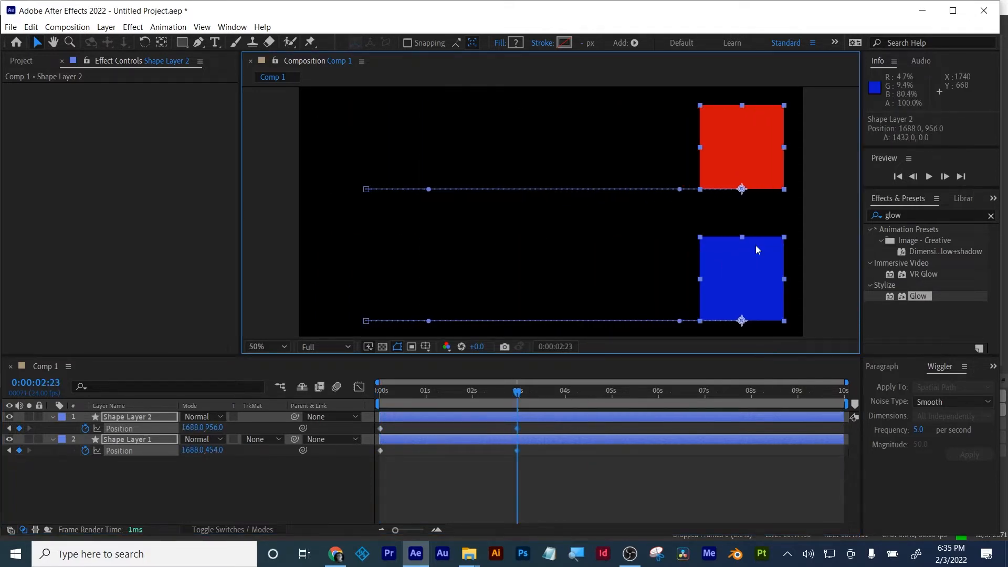
right_click(587, 456)
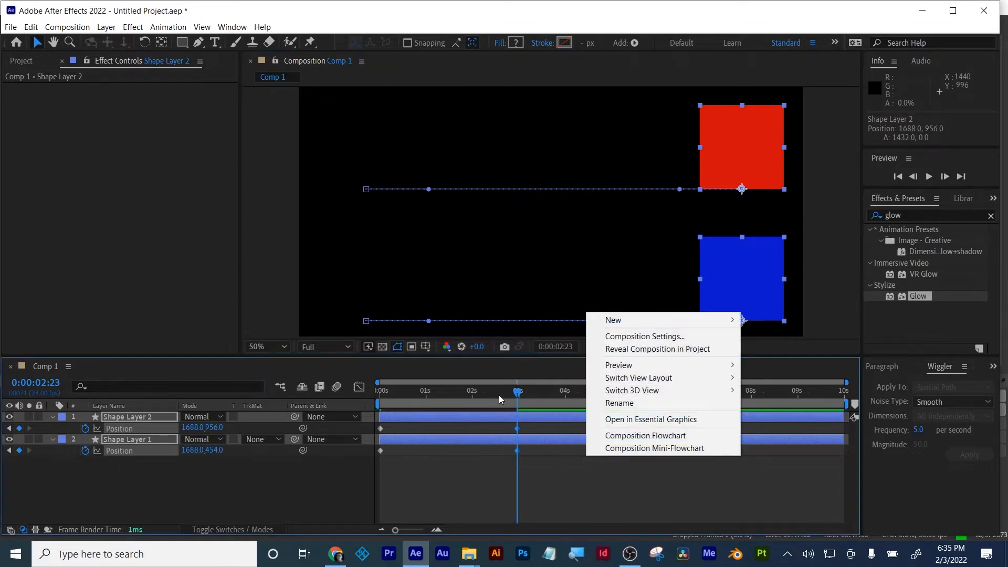
click(516, 394)
- Preview the keyframed movement of both squares from 0 seconds
drag(490, 392, 369, 391)
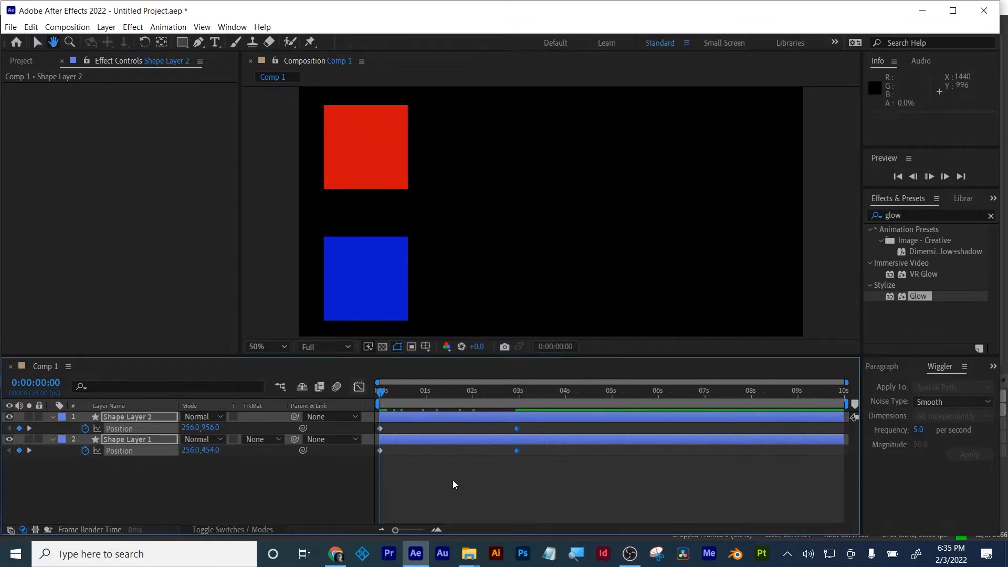
key(space)
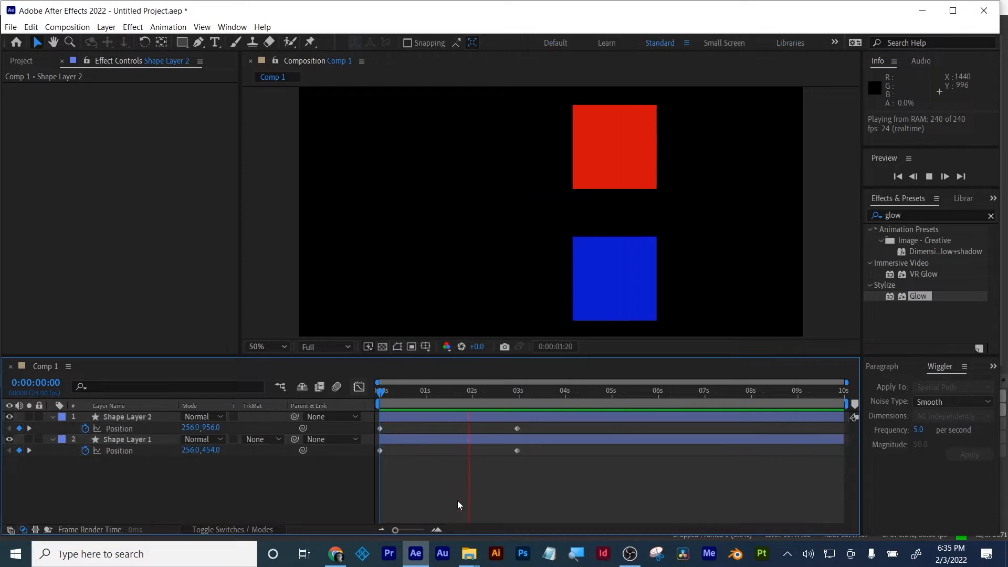
key(space)
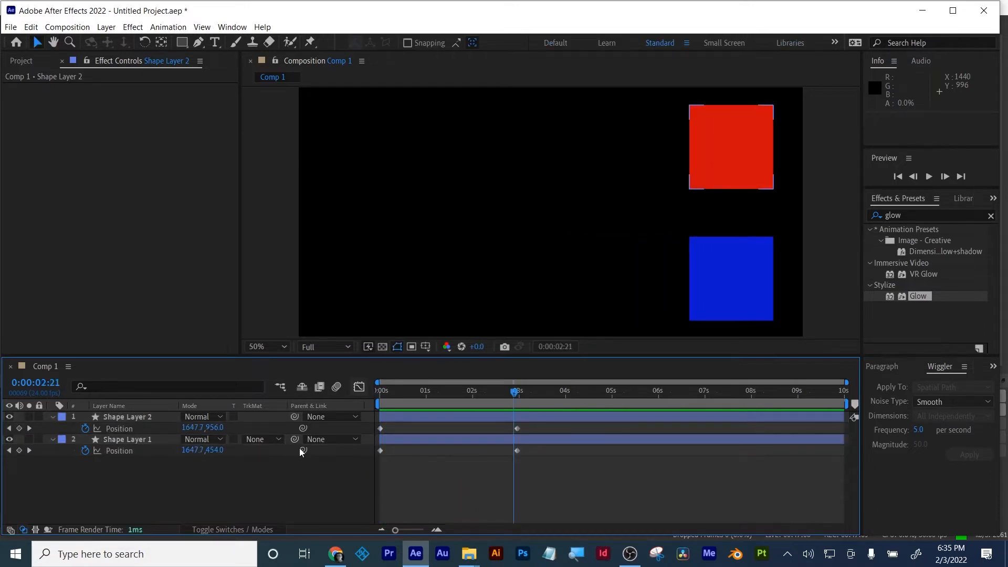
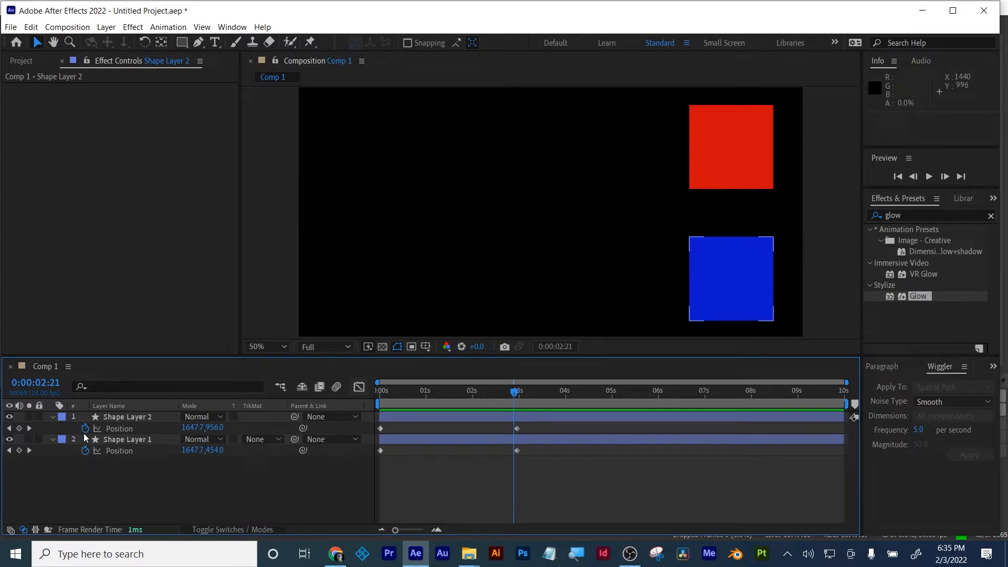
- Add the expression loopOut() to the Position of the blue square's layer
alt+click(84, 430)
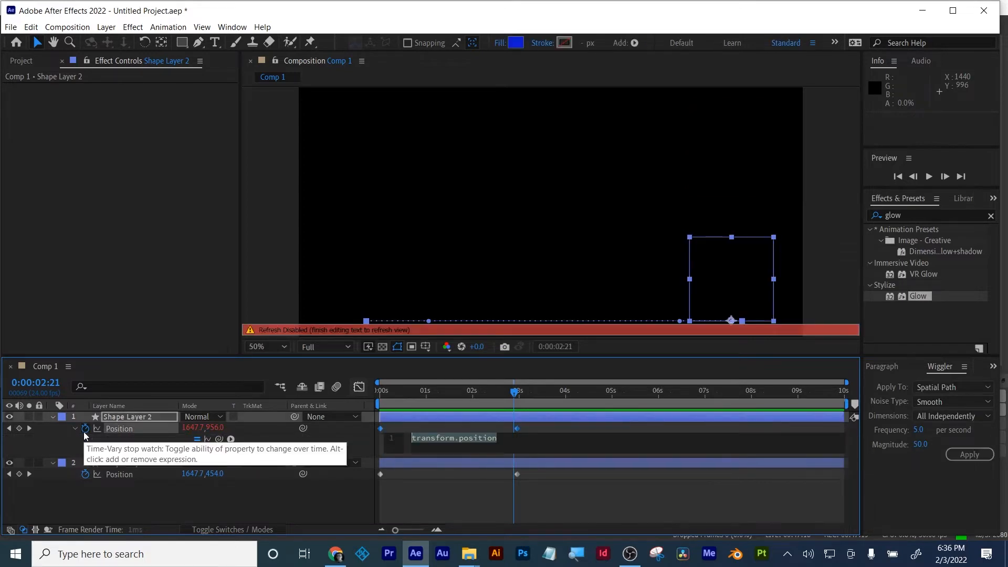
text(loop)
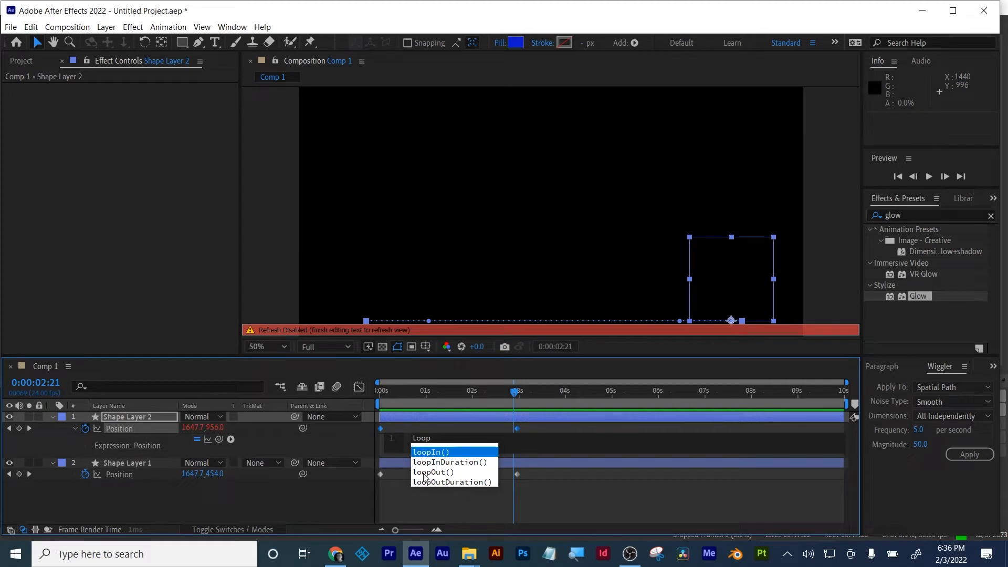
click(424, 472)
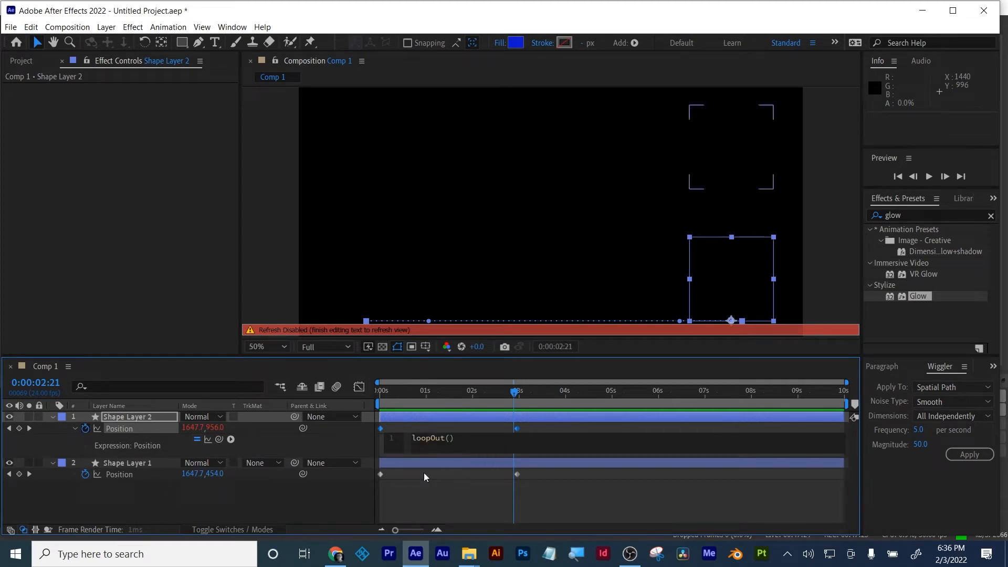
click(442, 501)
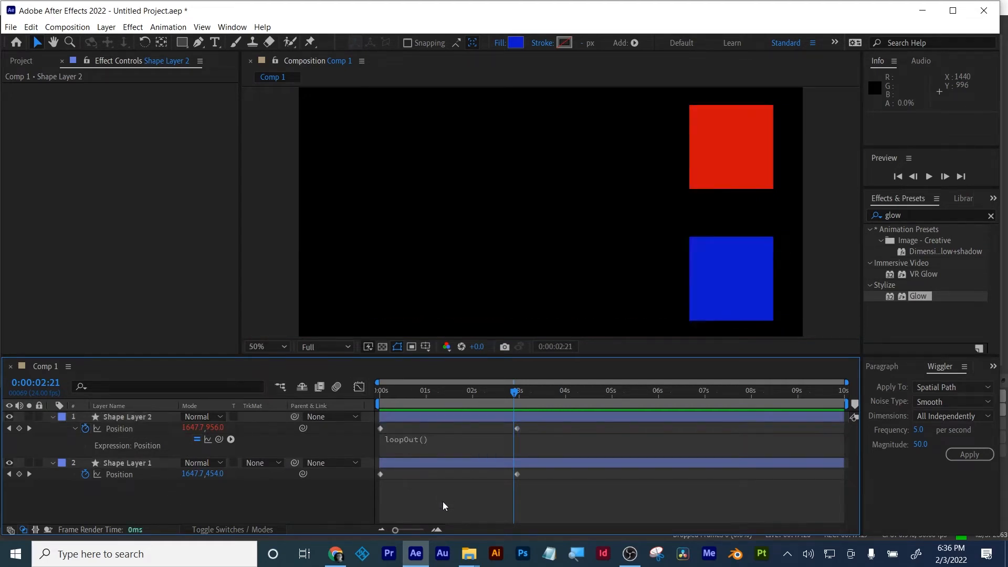
- Preview from 0 seconds to compare the looping blue square with the red square that has no expression
key(Home)
key(space)
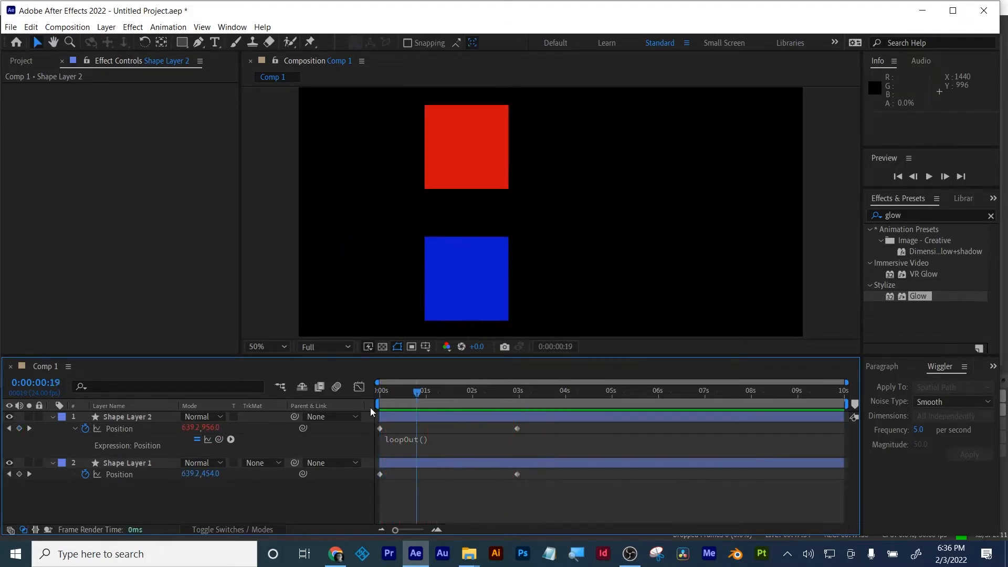
key(space)
key(space)
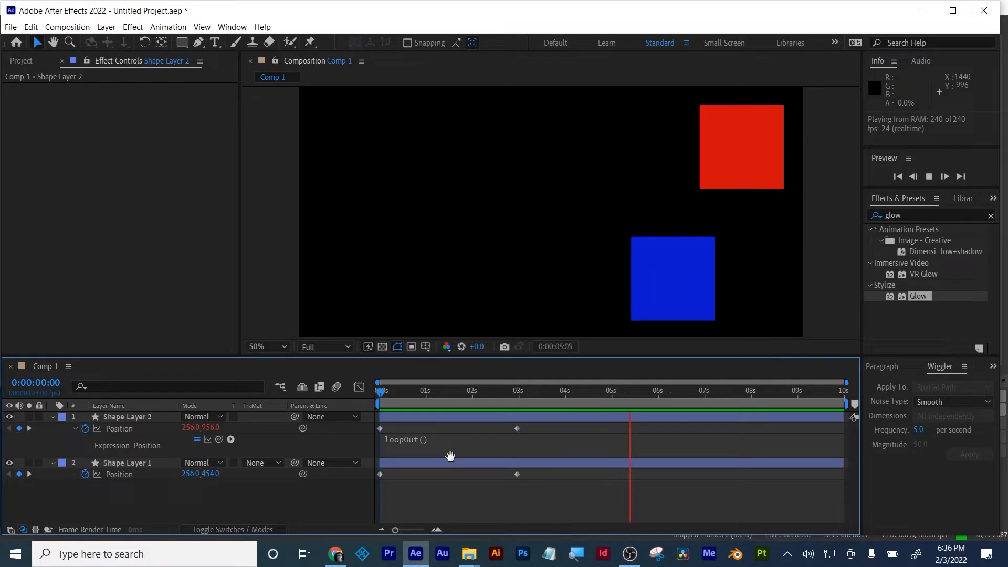
key(space)
- Delete both square layers from the composition
click(424, 462)
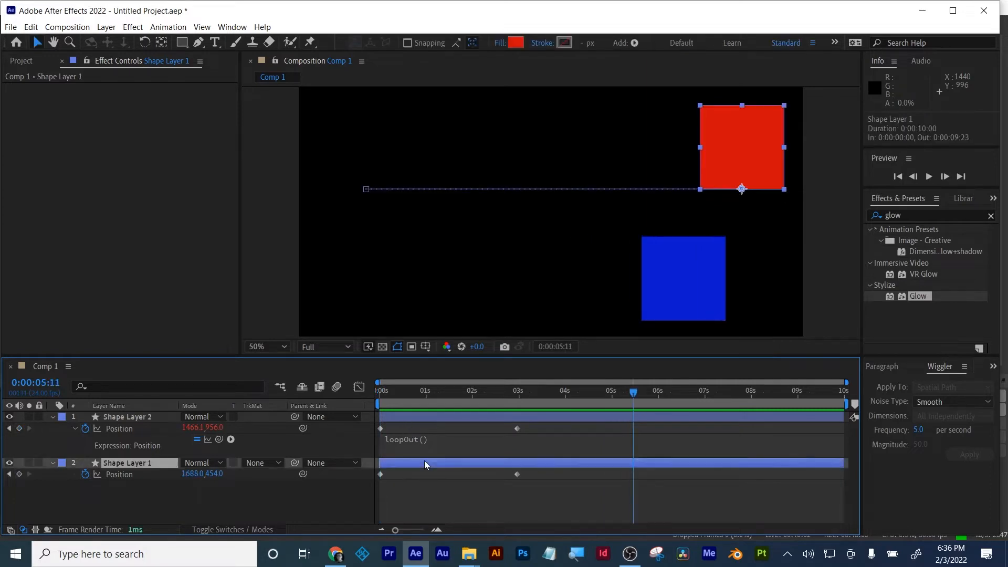
key(ctrl+a)
key(Delete)
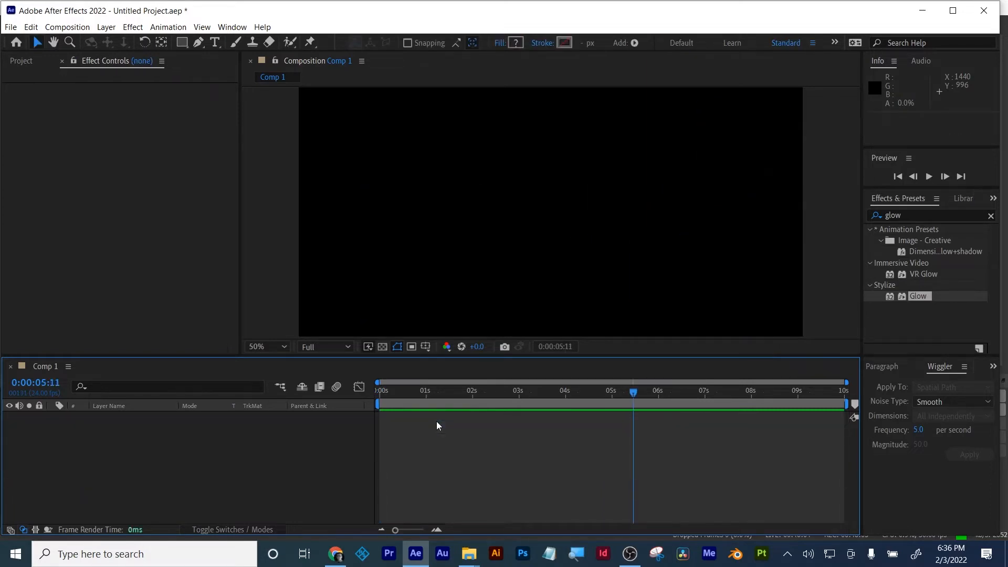
- Draw a blue square about 266 px wide near the frame's centre and move its anchor point to the middle of its bottom edge
click(181, 43)
drag(472, 171, 542, 241)
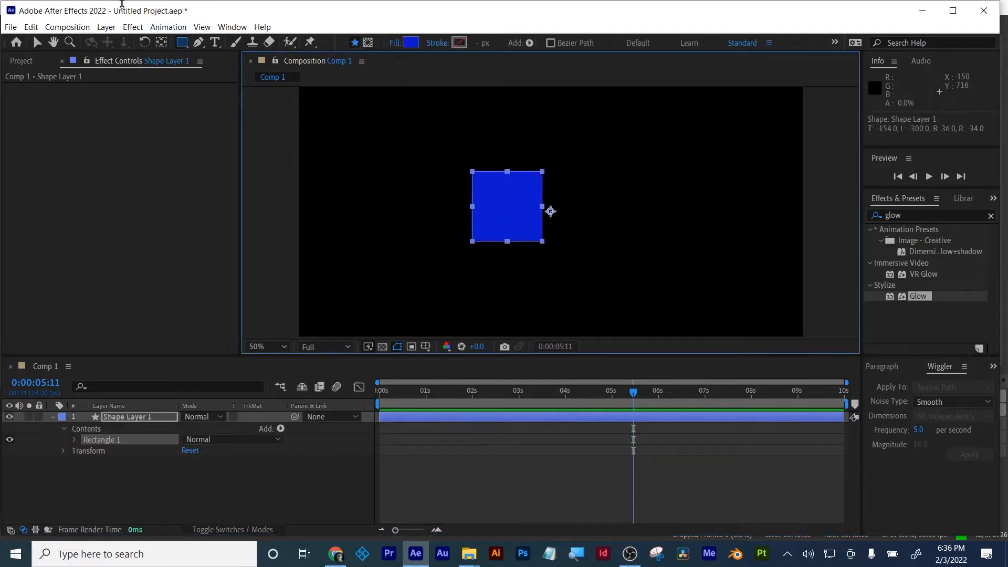
click(162, 42)
click(558, 493)
click(578, 418)
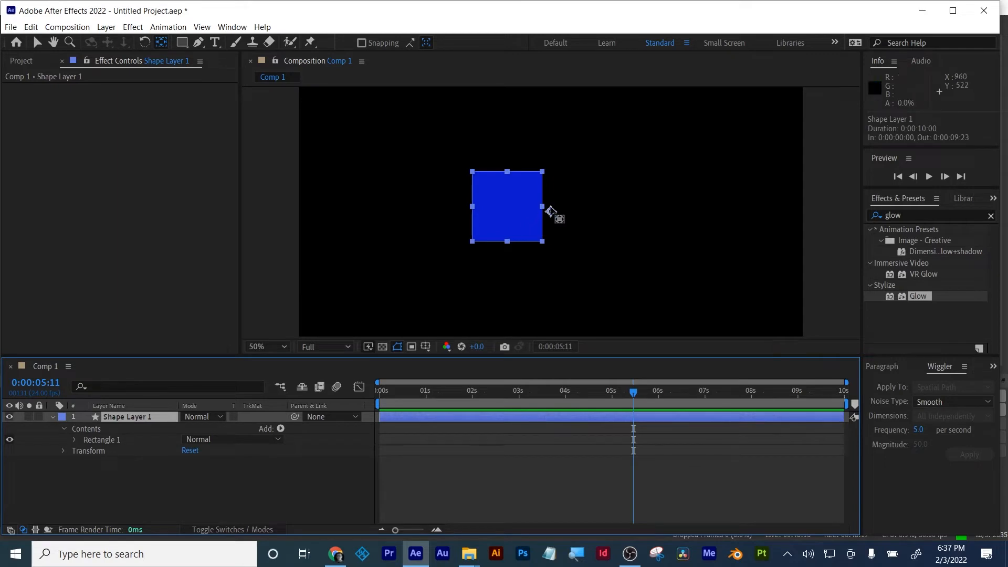
drag(550, 212, 507, 241)
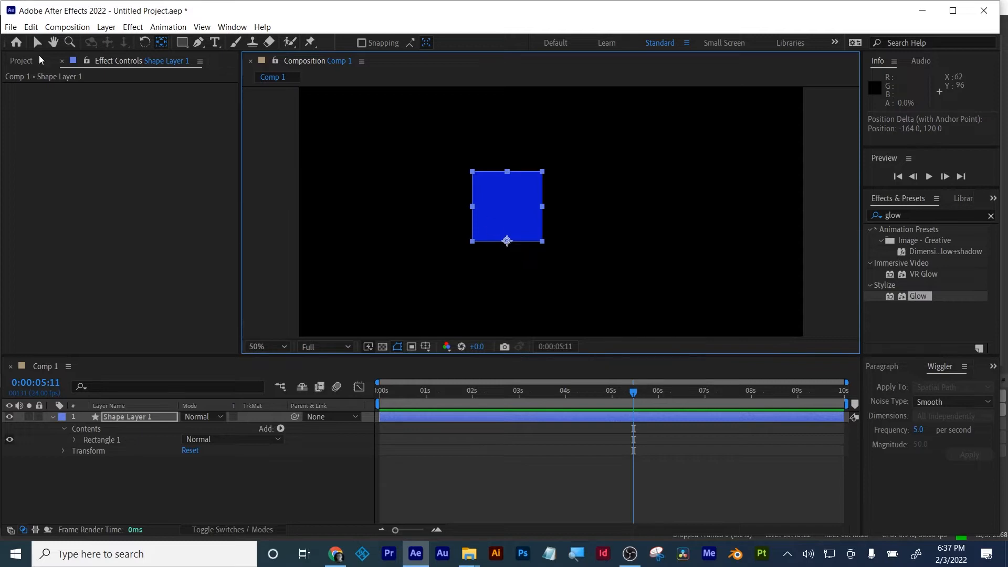
click(38, 44)
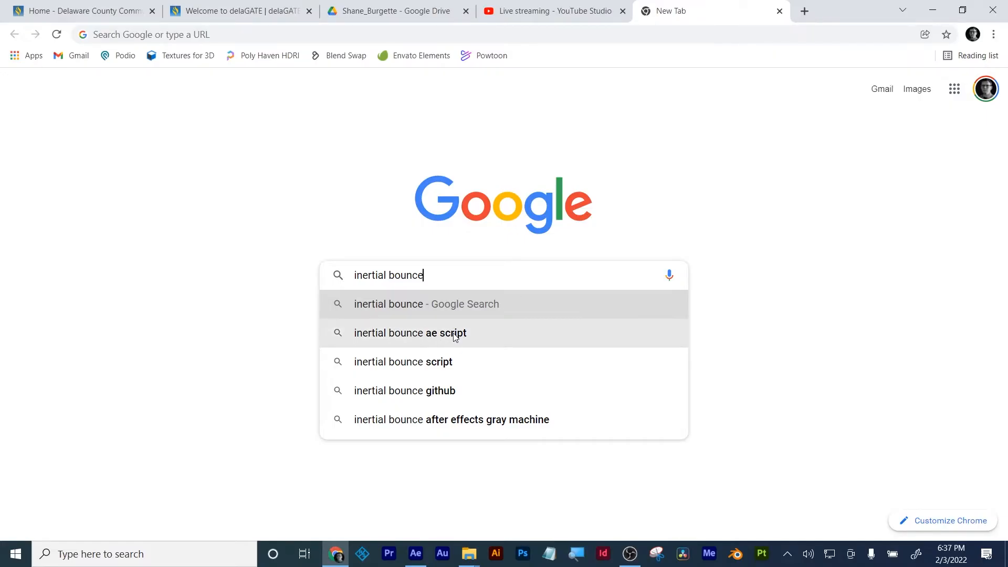
- Search the web for "inertial bounce ae script" and open the Top Five AE Expressions result, closing the privacy error page as well
click(455, 336)
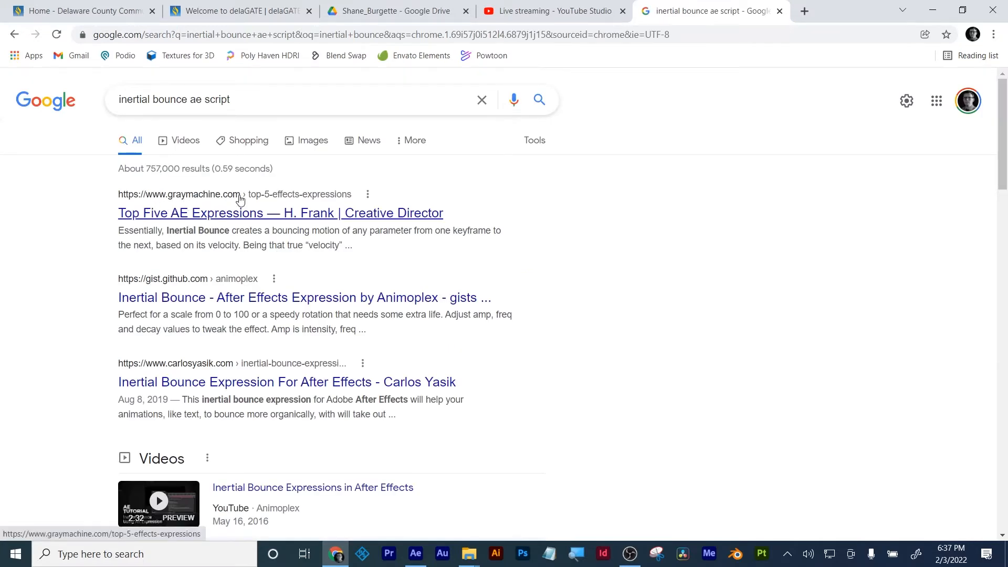
click(230, 214)
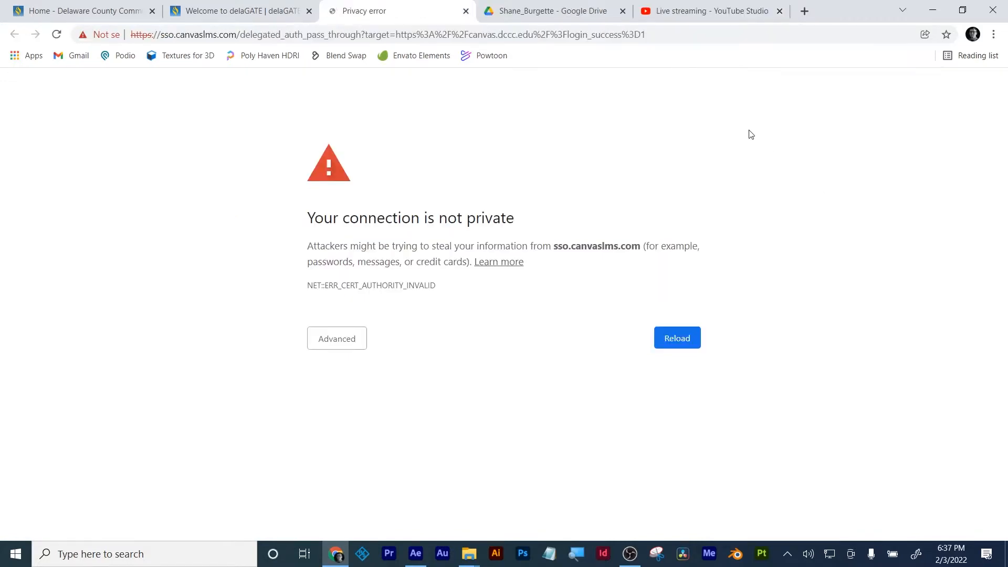
click(465, 12)
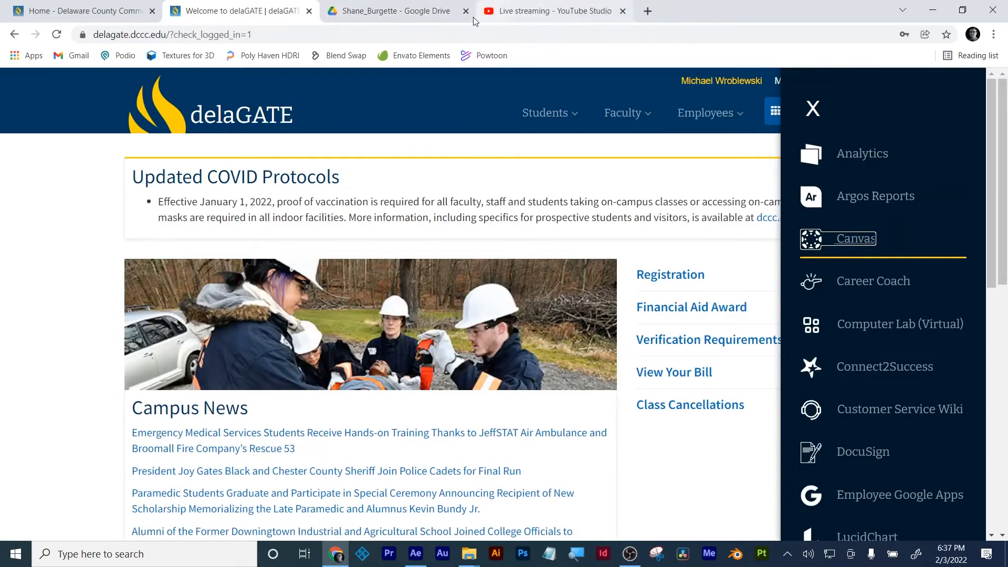
click(474, 17)
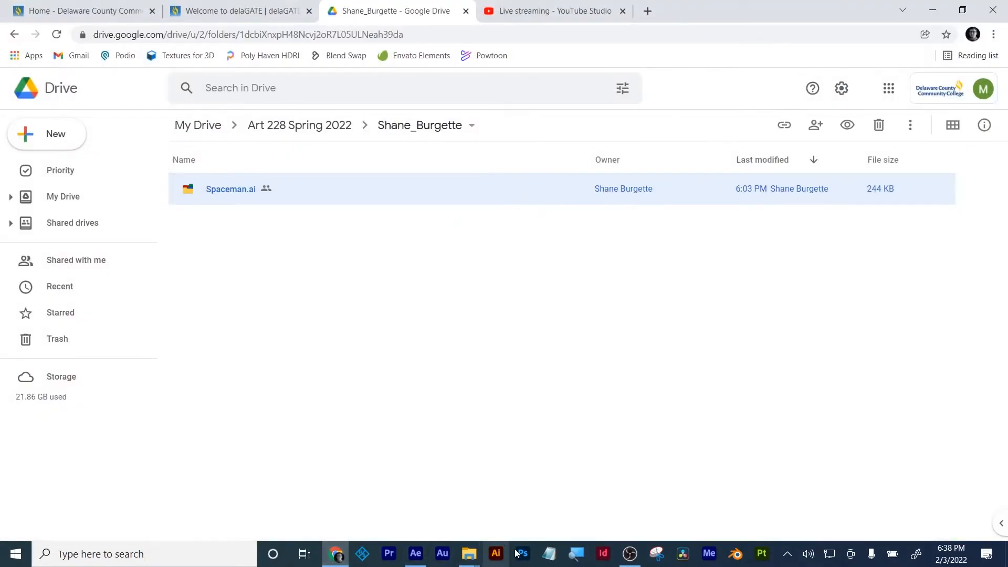
- Open the text file AE_Expressions 2021 in Notepad
click(495, 553)
click(548, 553)
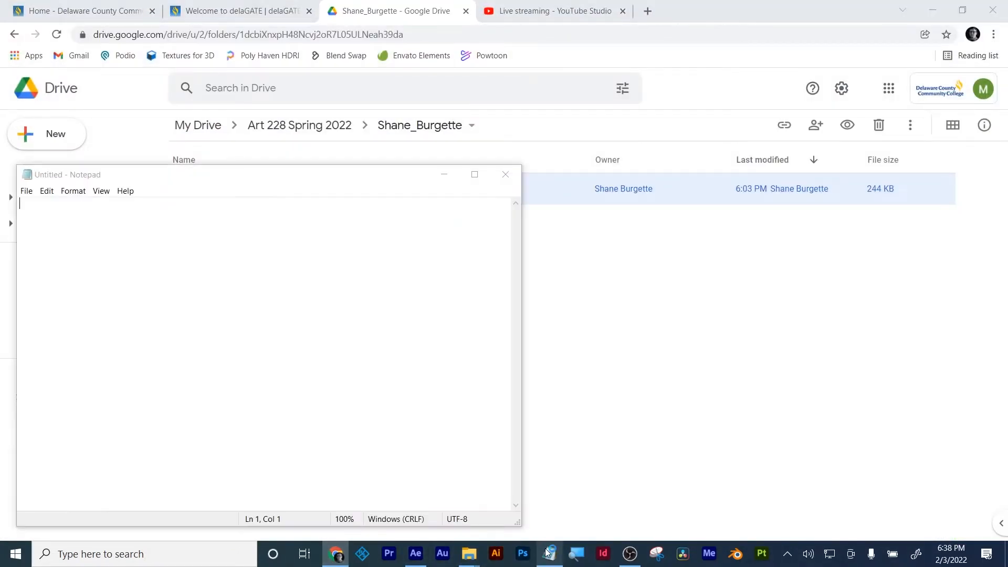
drag(278, 186, 618, 146)
click(368, 154)
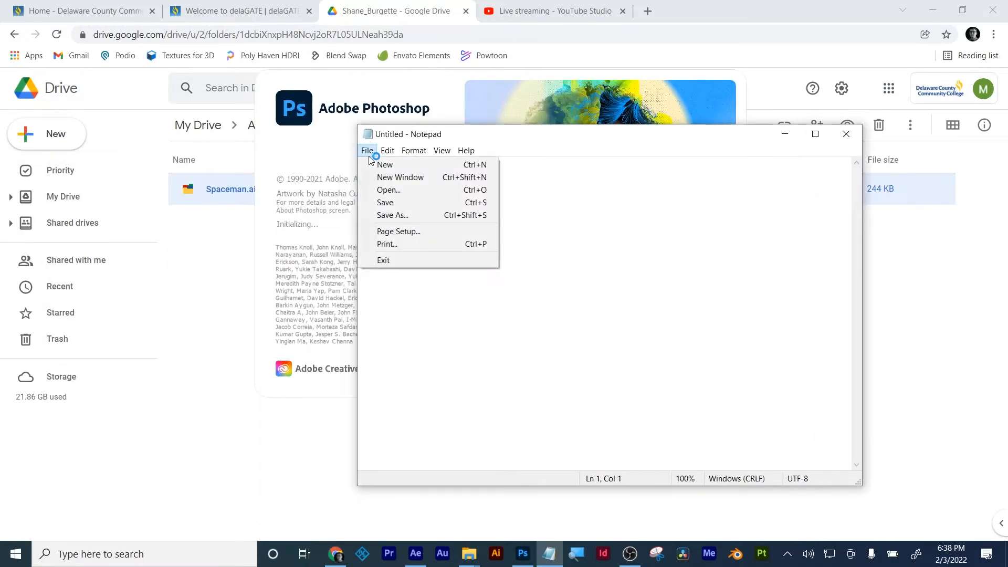
click(388, 189)
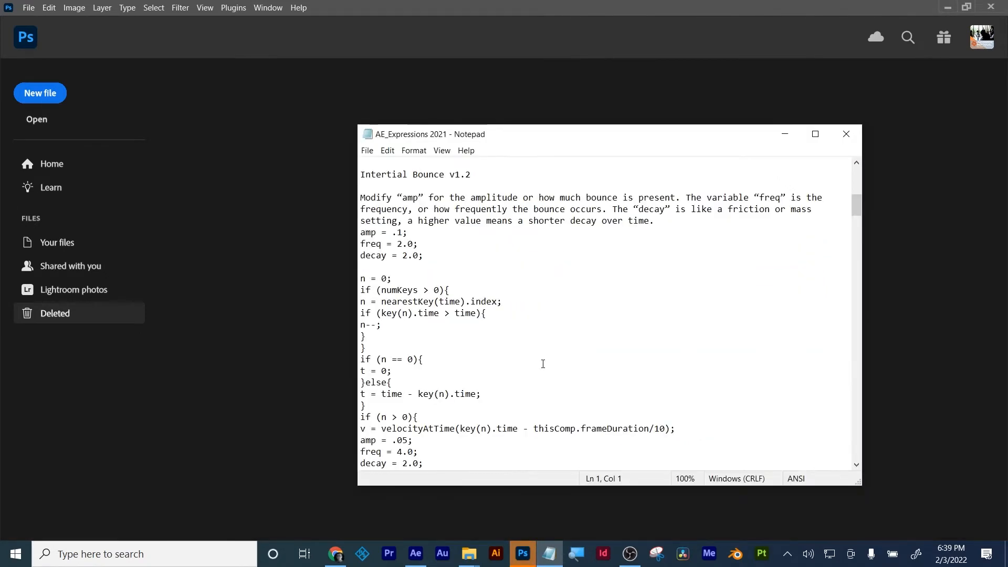
- Close Photoshop and copy the Intertial Bounce v1.2 code from "n = 0;" down to its last closing brace
scroll(543, 364, down, 1)
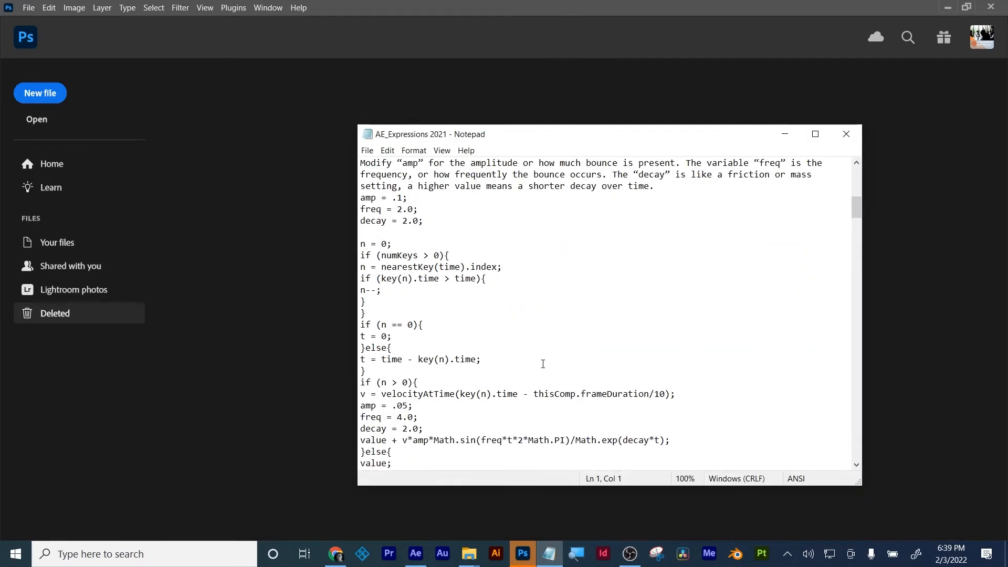
scroll(543, 364, up, 1)
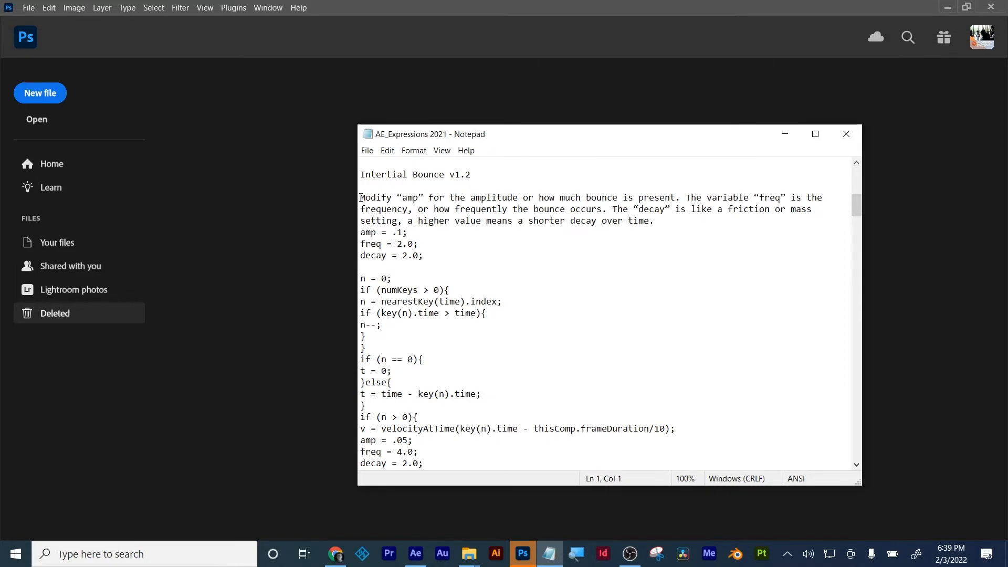
drag(361, 198, 514, 264)
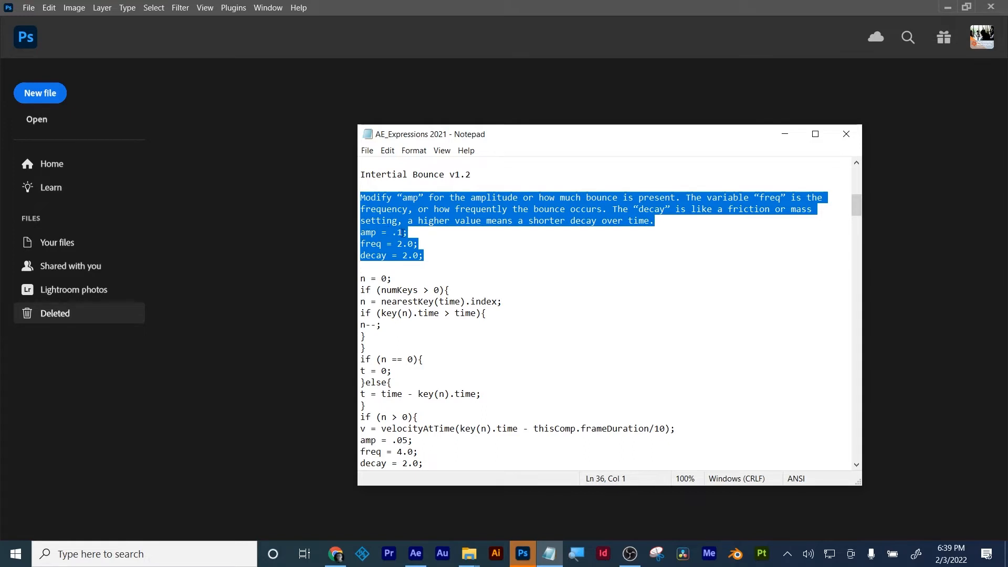
click(997, 9)
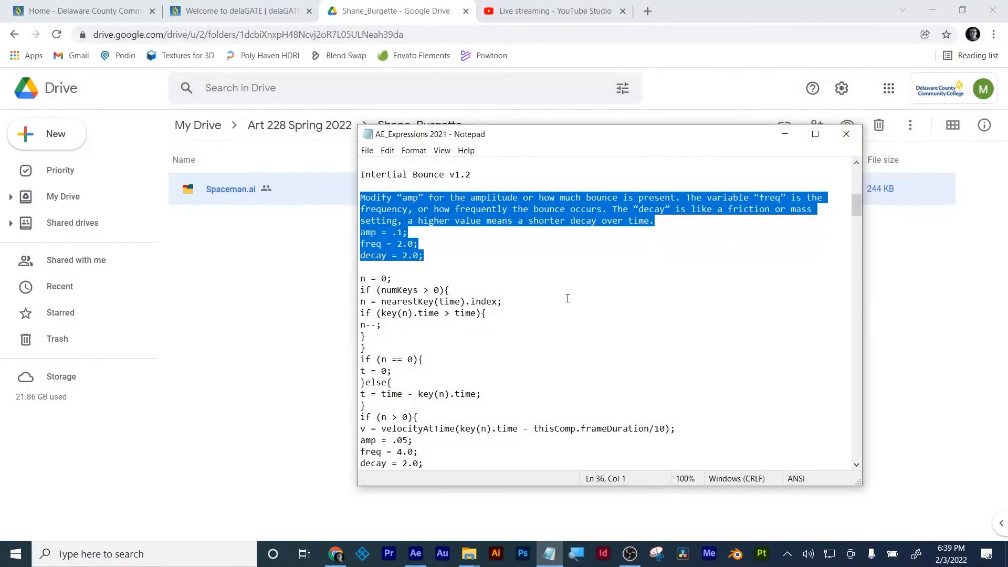
click(547, 308)
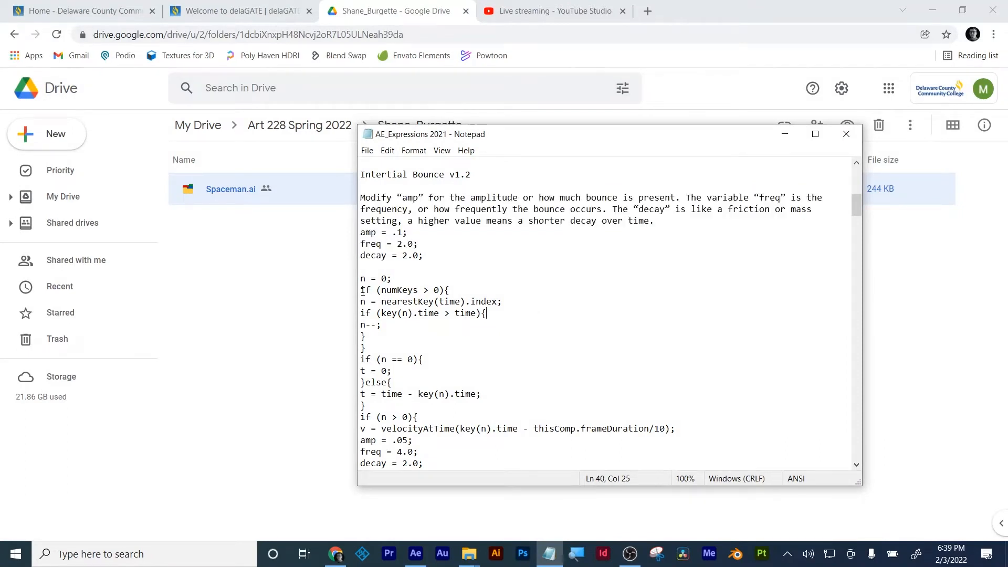
drag(359, 282, 506, 402)
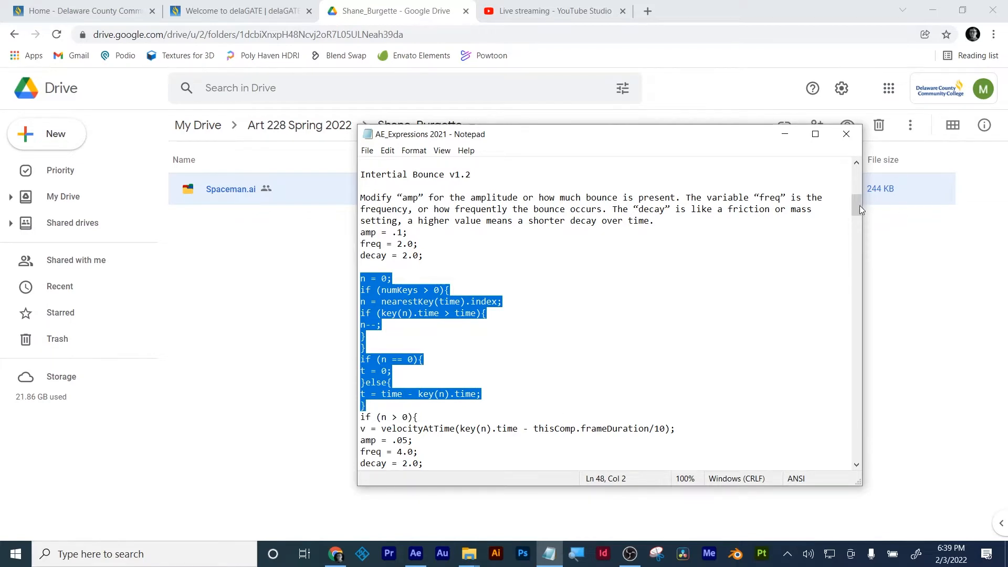
mouse_move(859, 207)
mouse_down()
mouse_move(858, 229)
mouse_move(858, 212)
mouse_up()
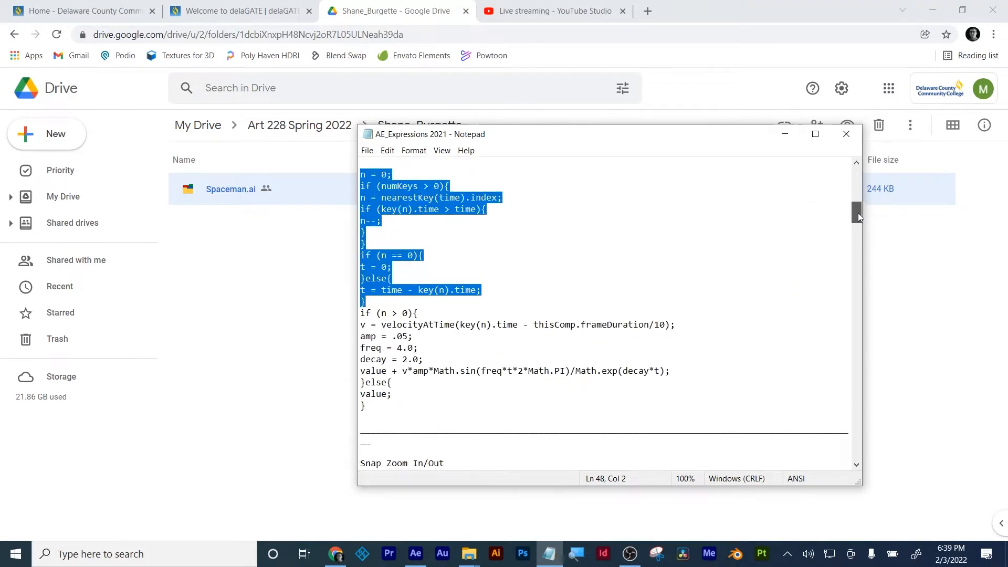
click(459, 231)
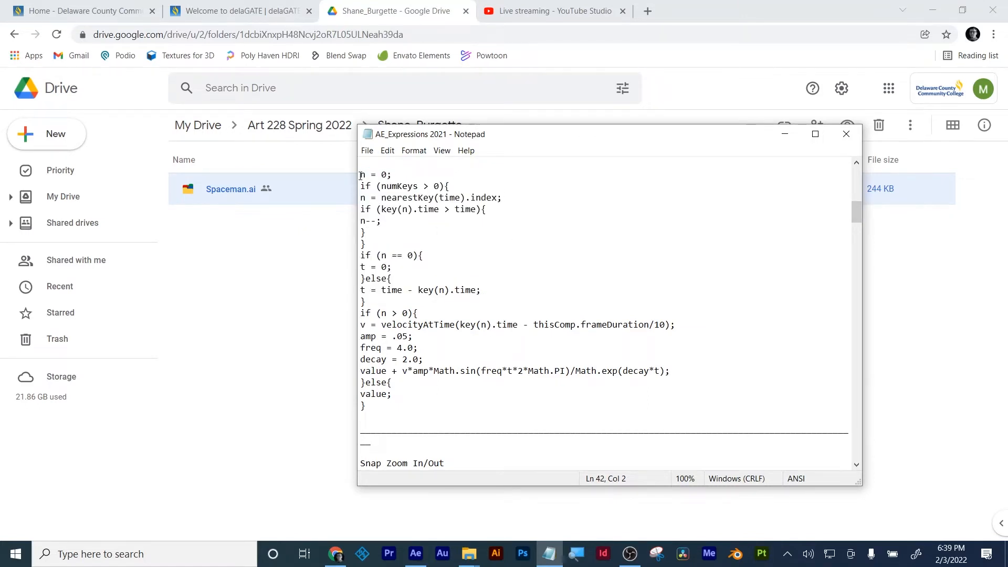
drag(360, 174, 381, 408)
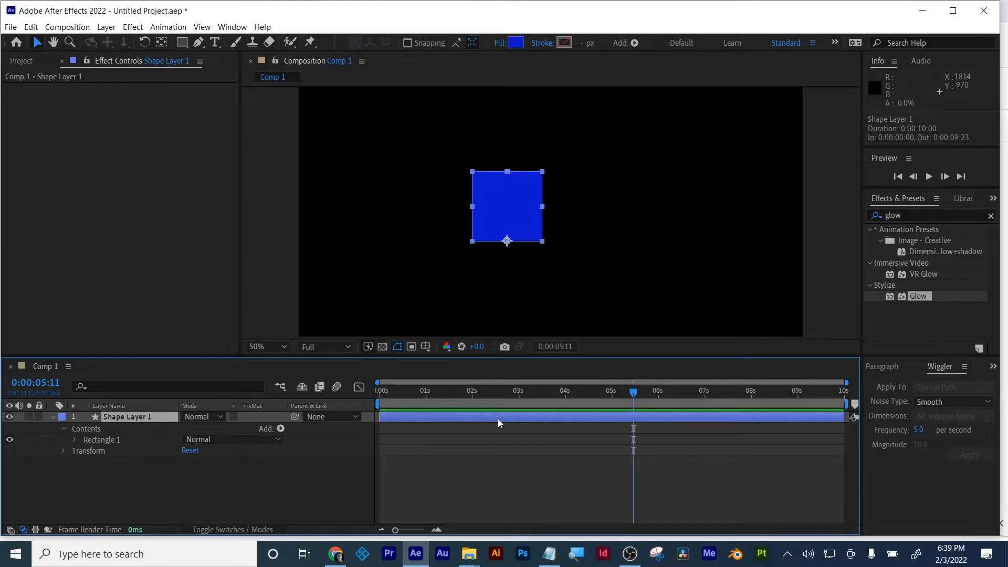
- Switch to After Effects and paste the copied inertial bounce code as an expression on the Scale of the blue square's layer
click(415, 554)
key(s)
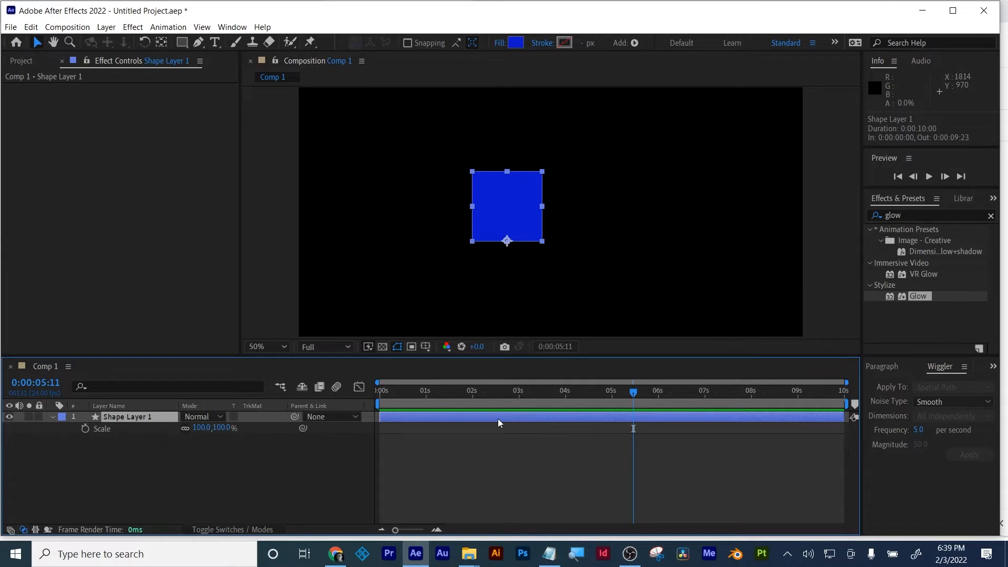
alt+click(85, 429)
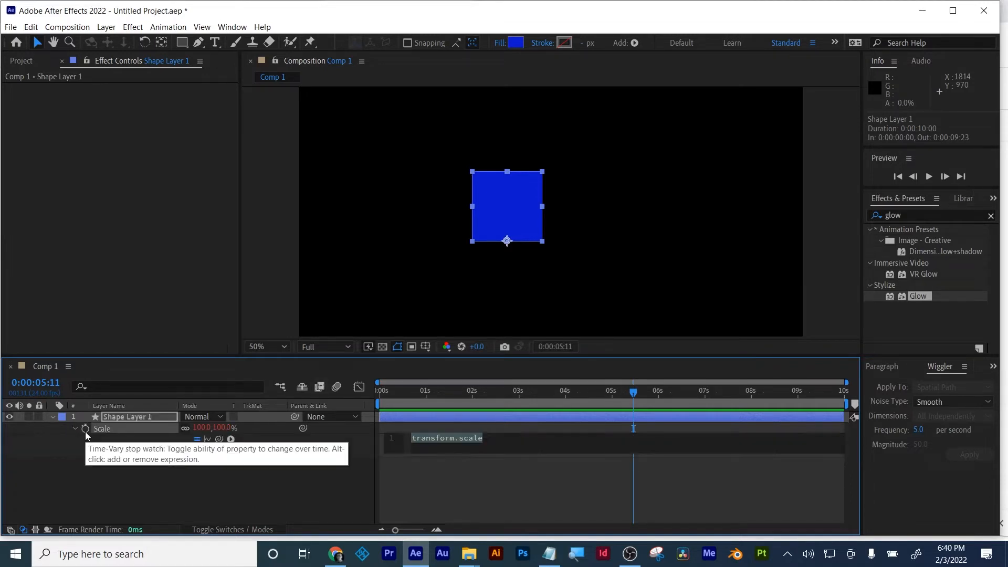
key(ctrl+v)
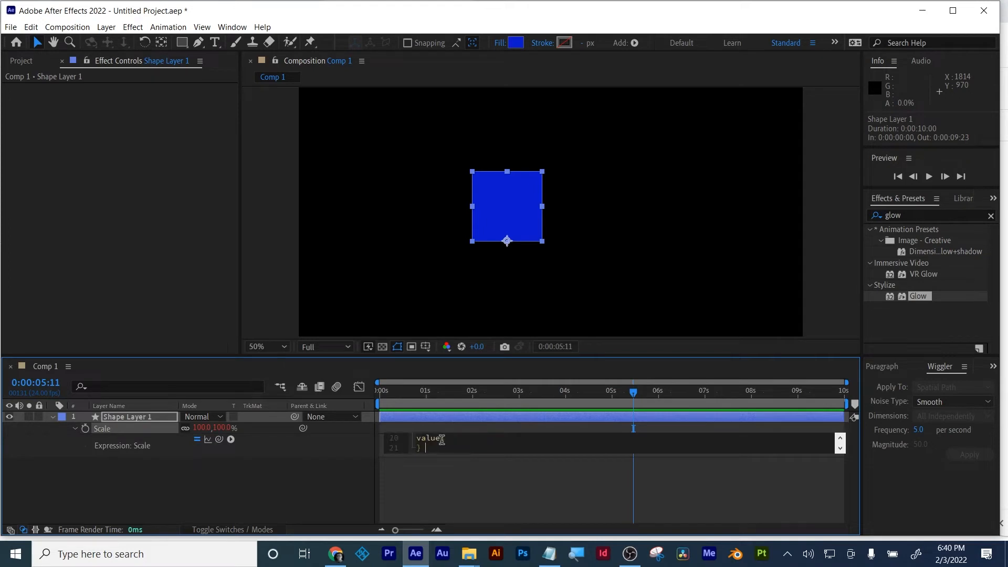
click(457, 471)
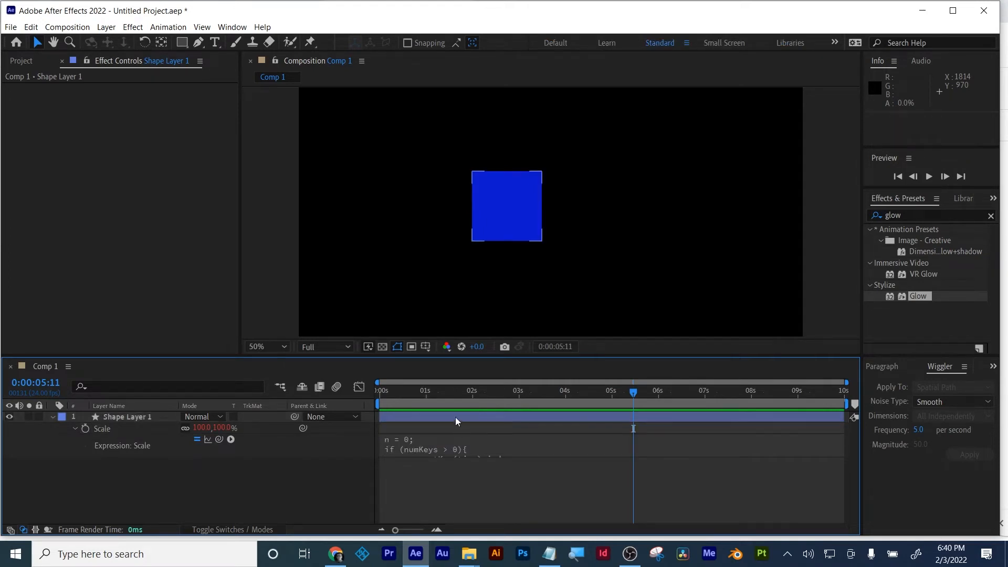
drag(453, 401, 377, 408)
key(space)
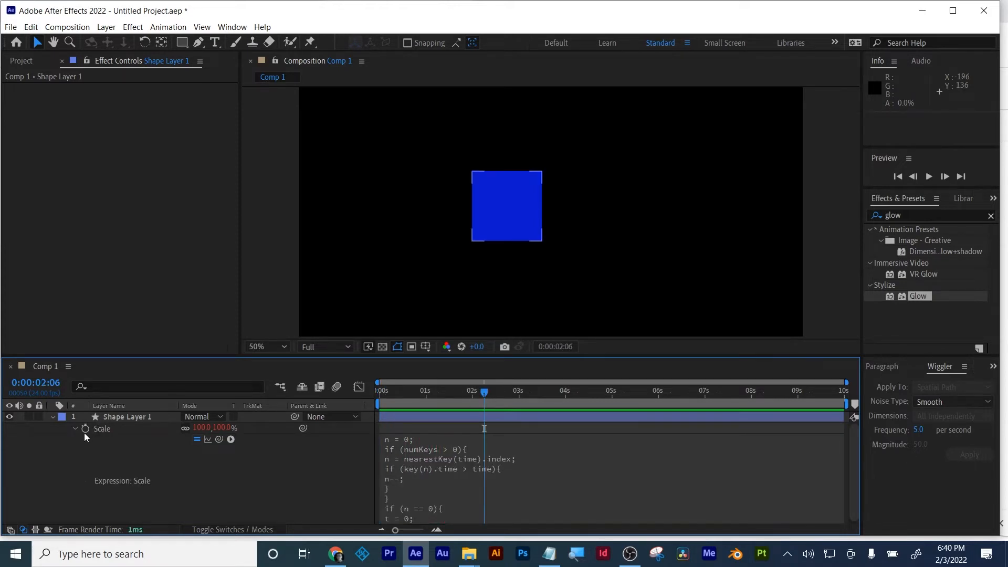
- Keyframe the square's Scale at 100% at 0 seconds, 63% at 0:00:02:13 and 100% at 0:00:04:20, and preview the animation
drag(409, 395, 267, 399)
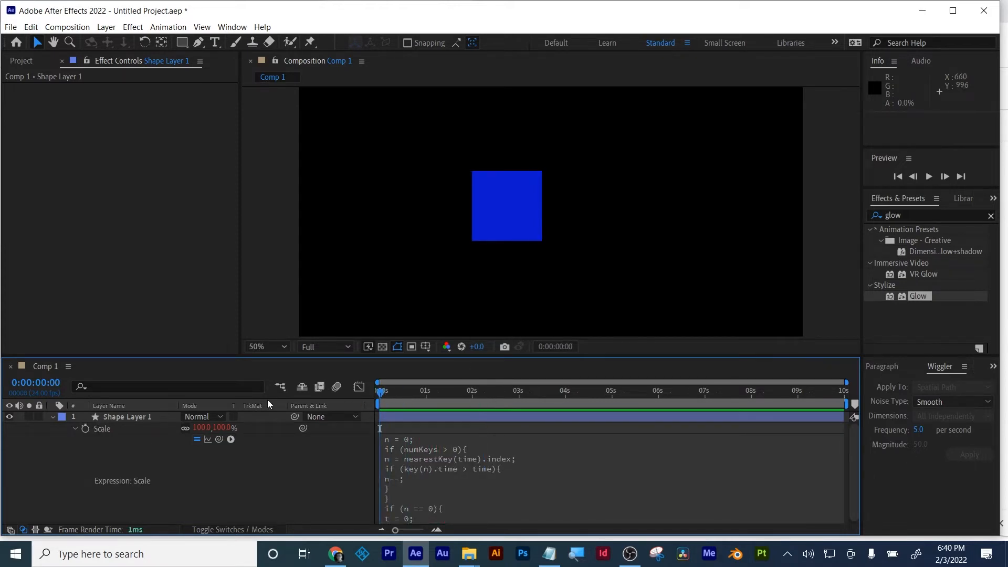
click(86, 428)
drag(380, 393, 498, 402)
drag(209, 427, 191, 444)
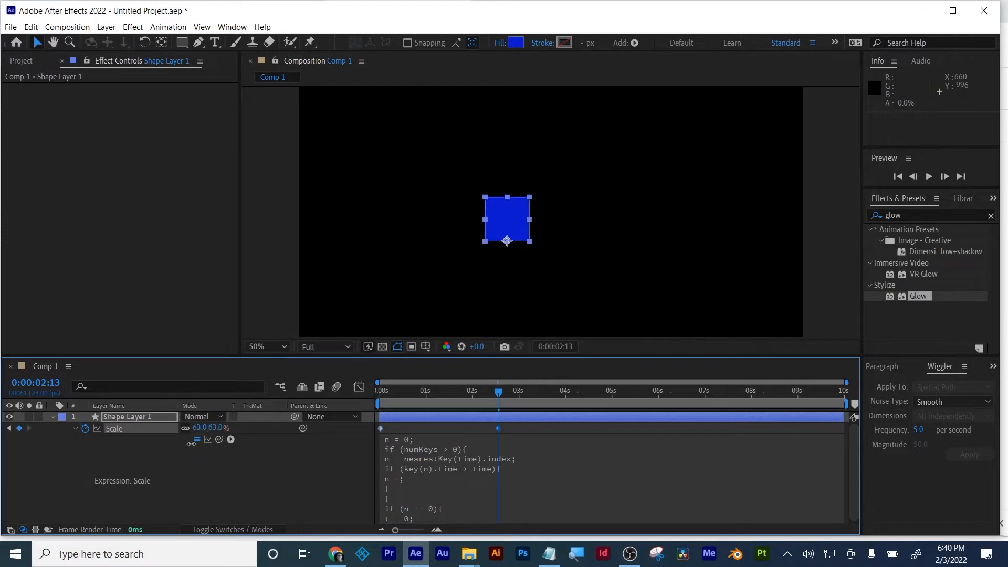
drag(500, 401, 605, 401)
click(203, 428)
text(100)
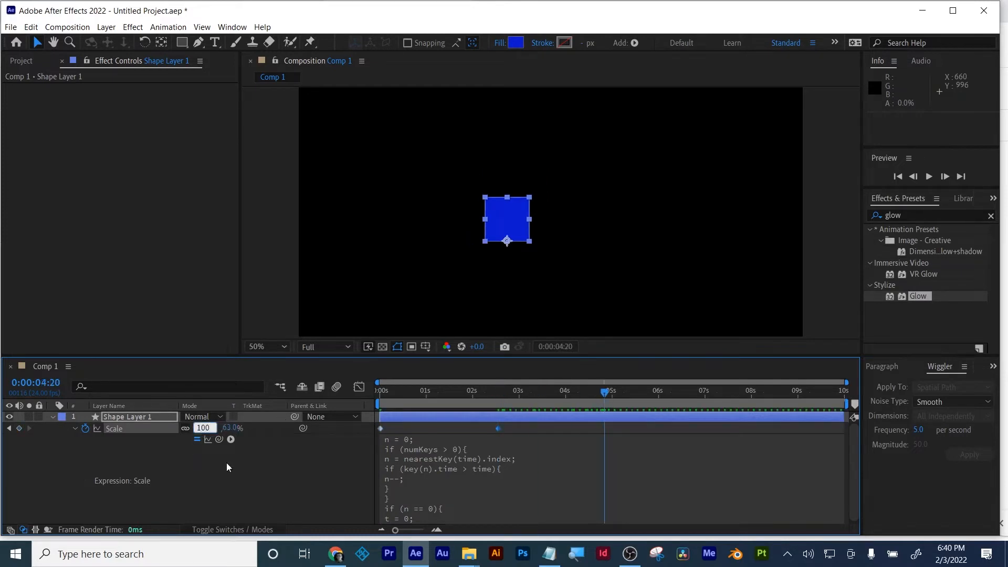
click(226, 462)
key(space)
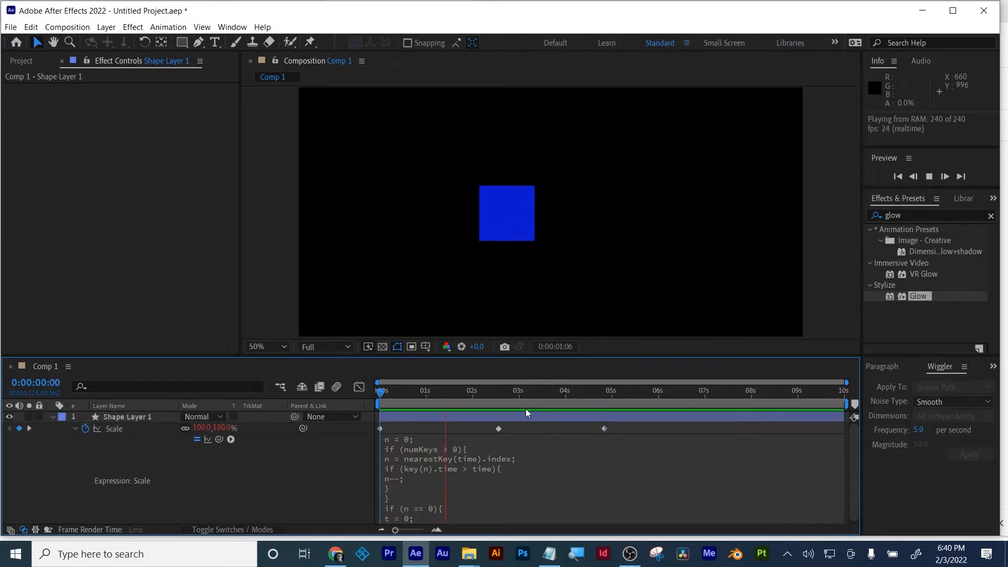
- Set amp to .2 in the square's Scale expression and preview the bounce from 0 seconds
click(456, 459)
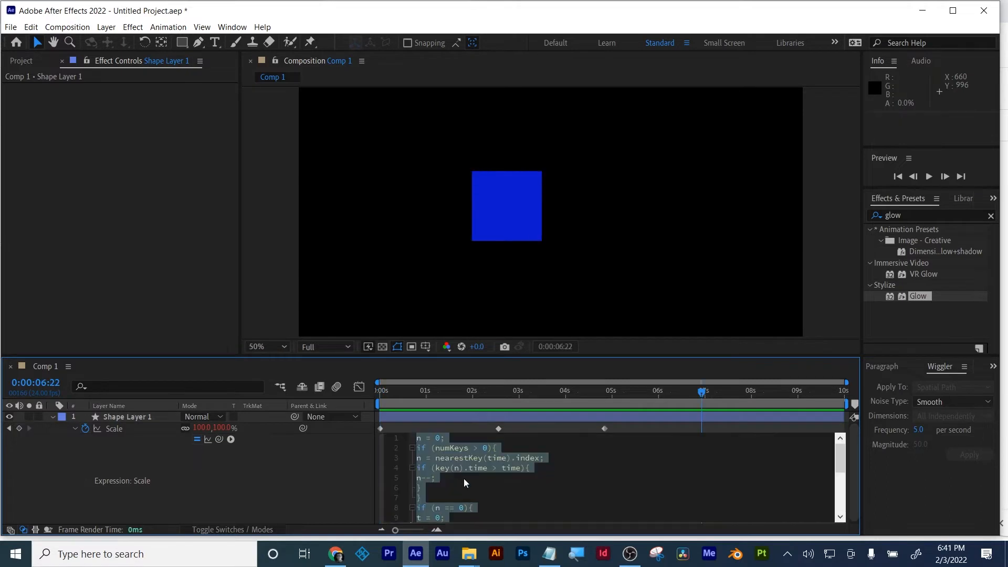
scroll(483, 499, down, 4)
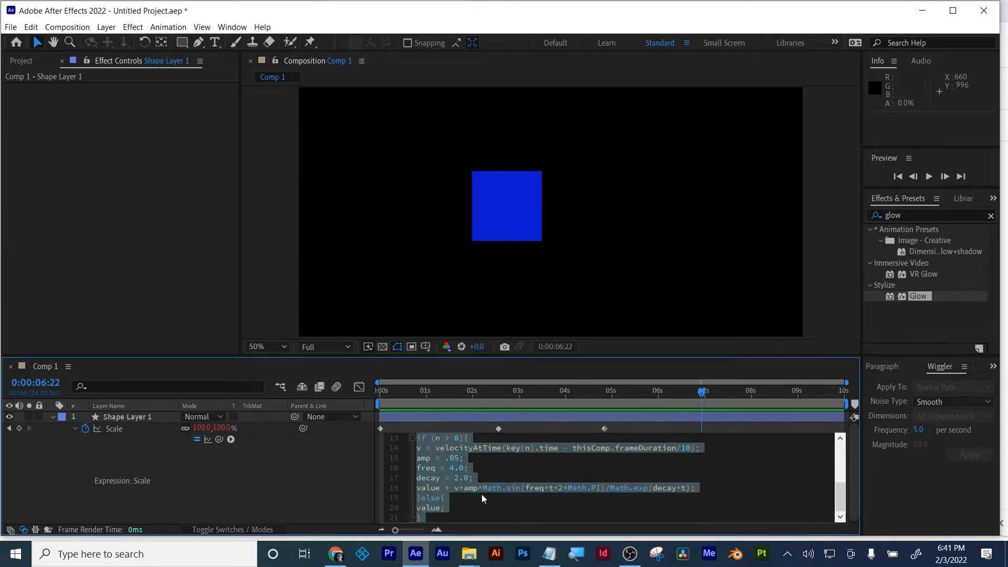
click(450, 458)
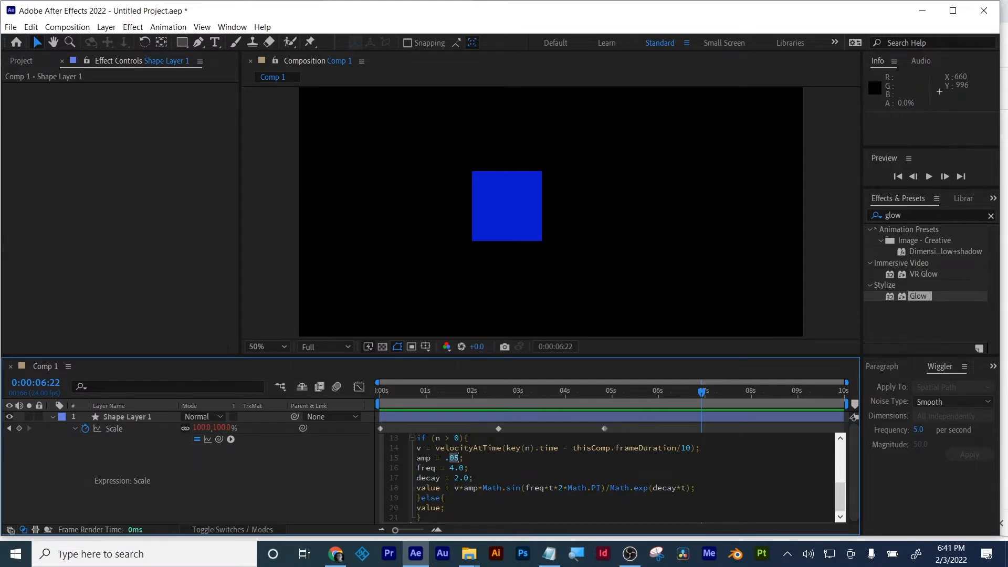
text(2)
scroll(543, 469, up, 4)
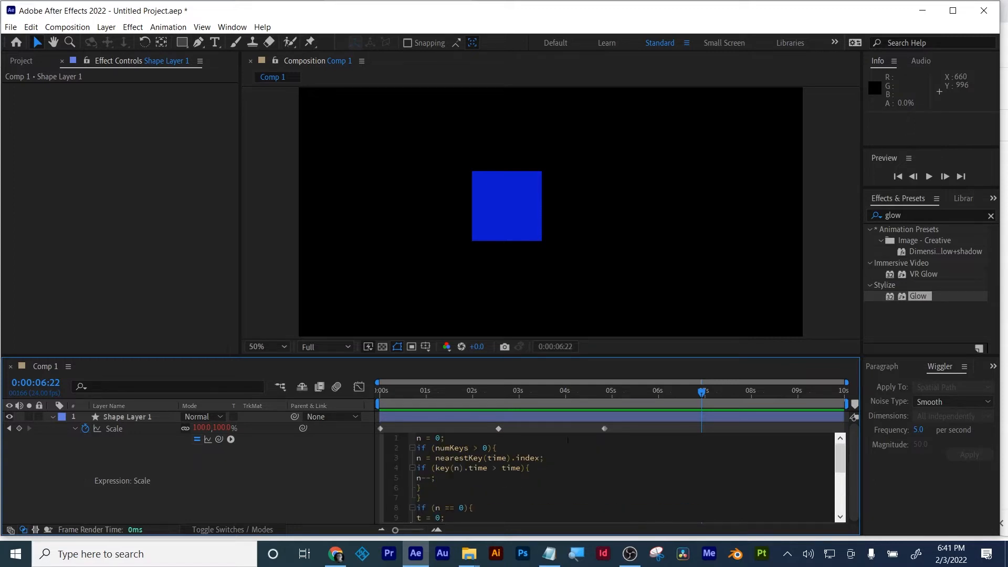
click(629, 424)
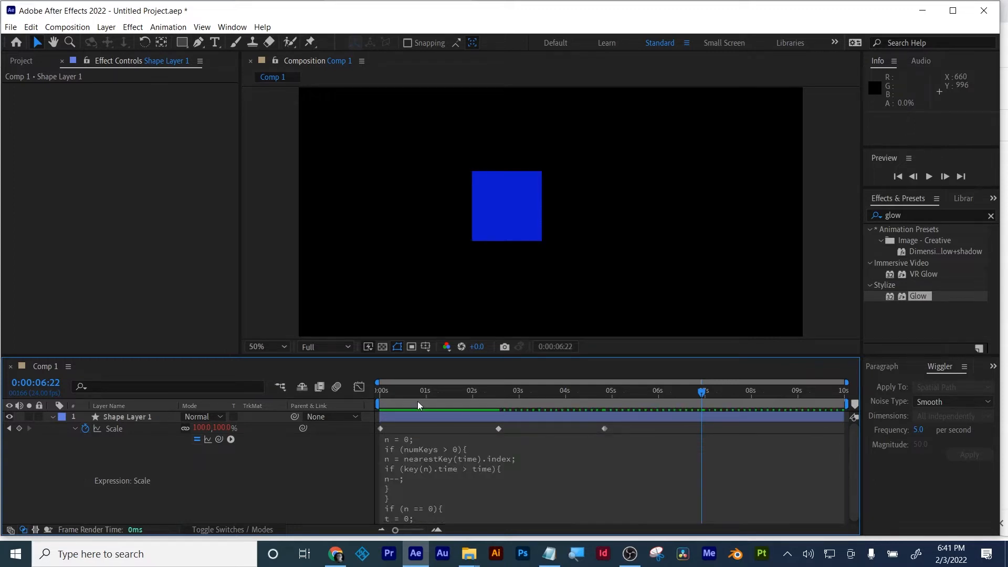
key(Home)
key(space)
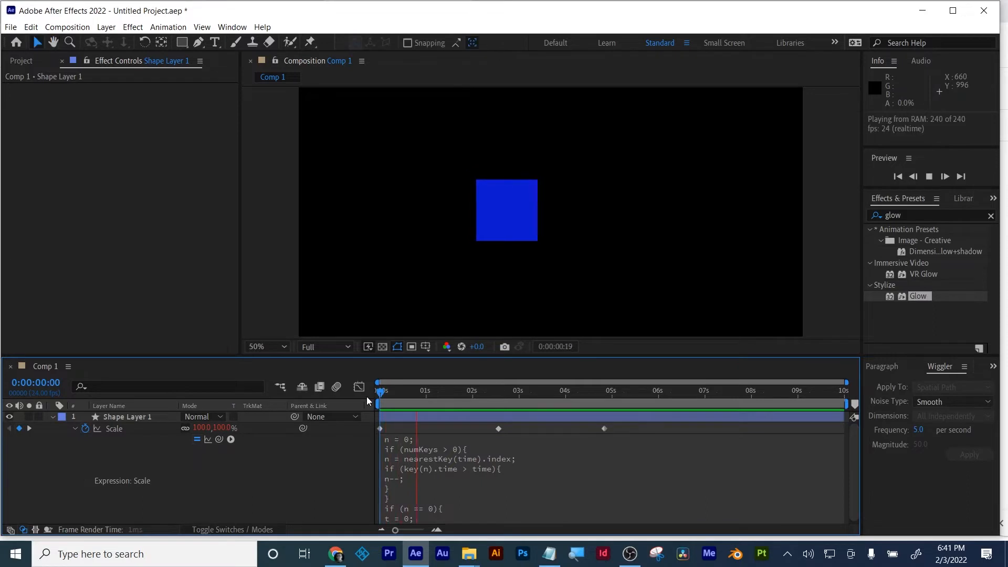
- Move the middle Scale keyframe to 0:00:01:02 and the last one to 0:00:02:00, and preview from 0 seconds
click(499, 429)
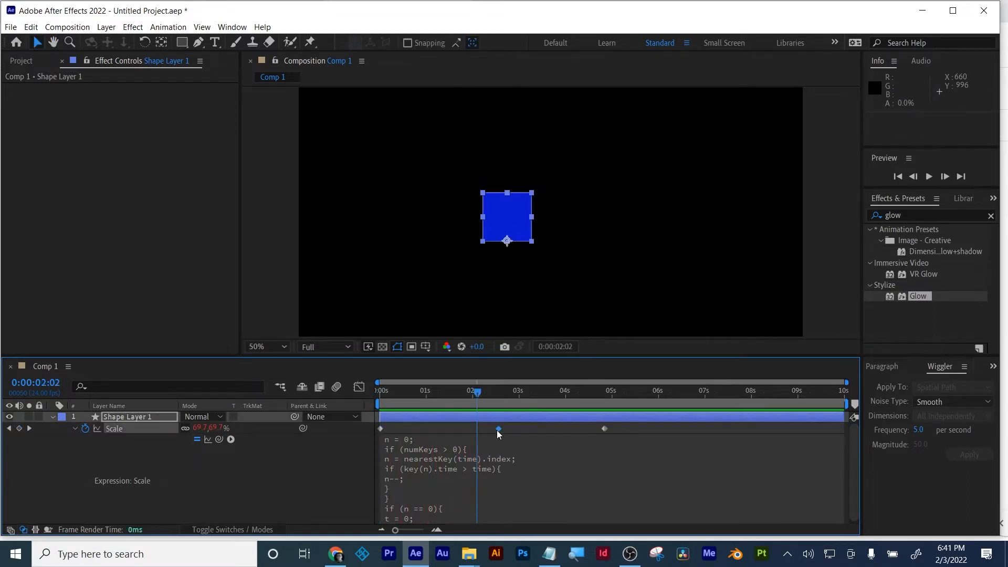
drag(499, 429, 432, 428)
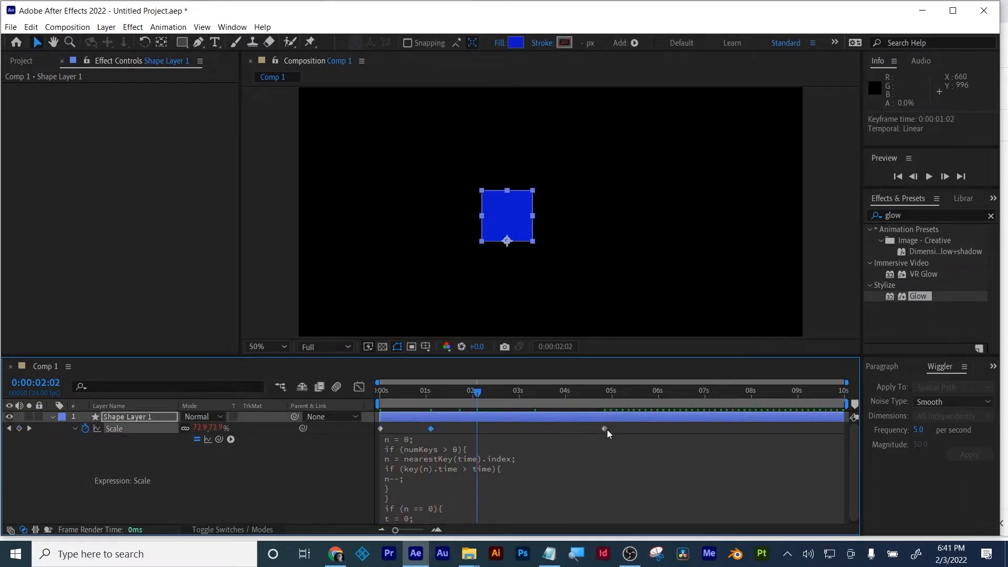
drag(604, 429, 476, 437)
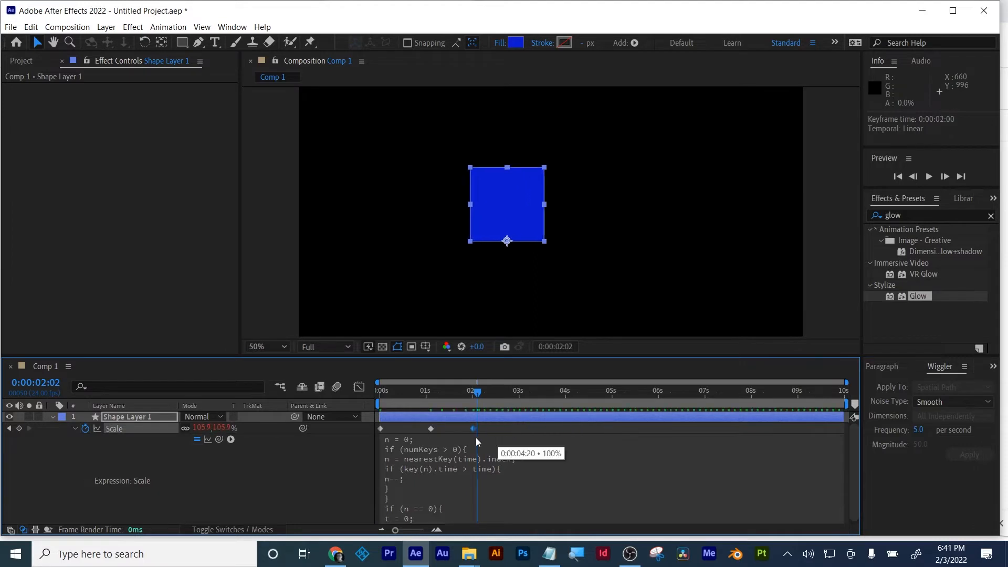
click(412, 394)
click(383, 393)
key(space)
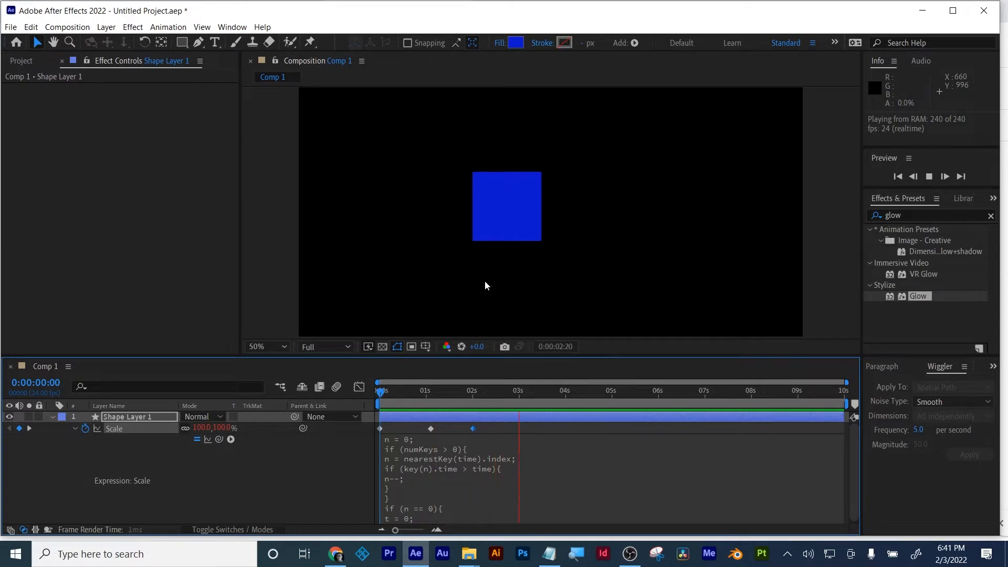
- Set freq to 8.0 in the square's Scale expression and preview the bounce from 0 seconds
key(space)
click(442, 475)
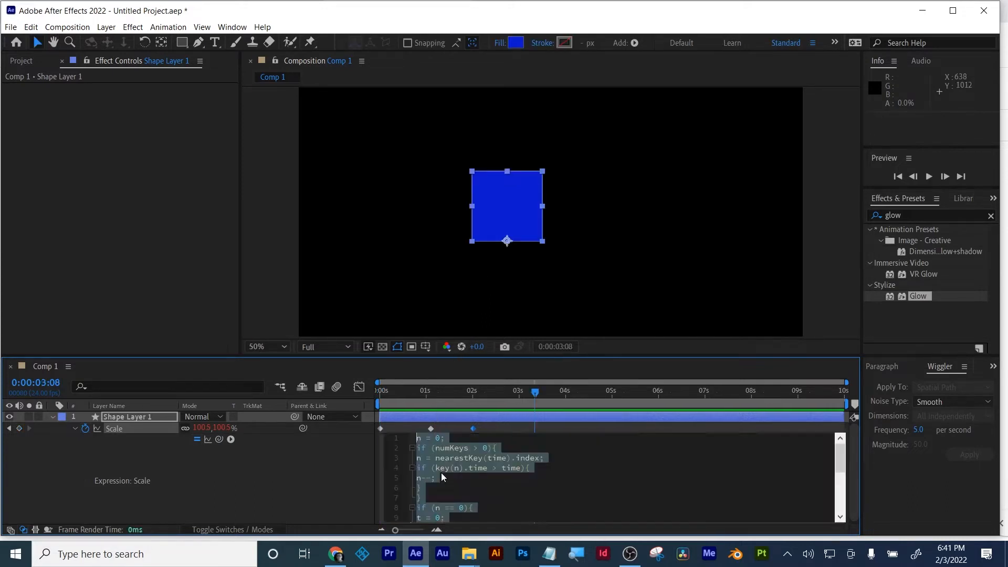
click(441, 477)
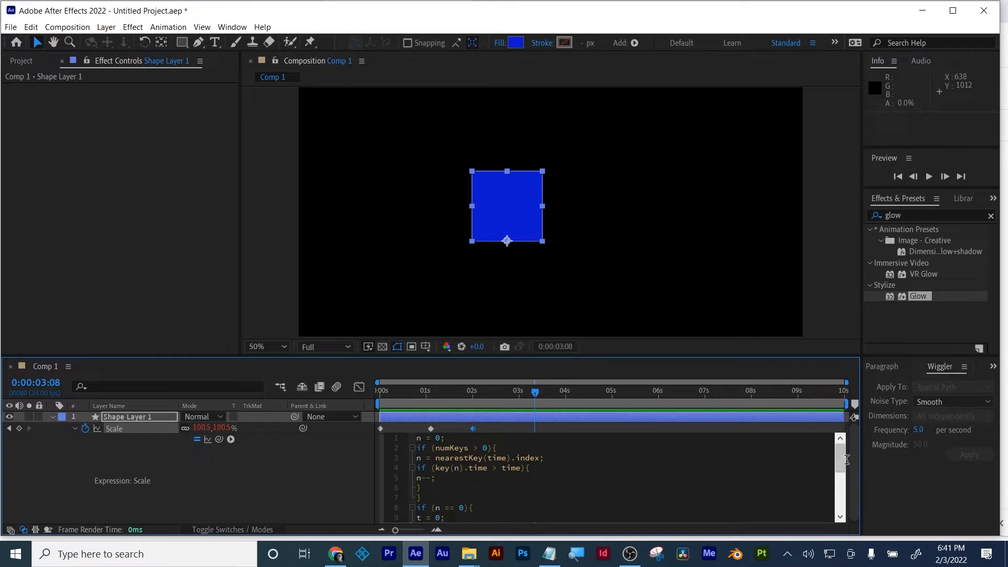
drag(841, 461, 840, 493)
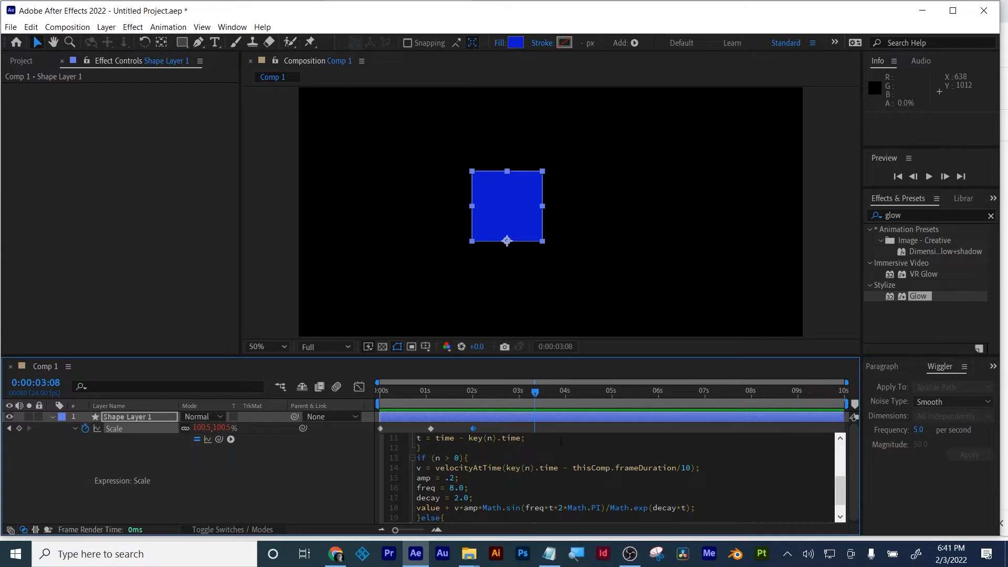
click(566, 427)
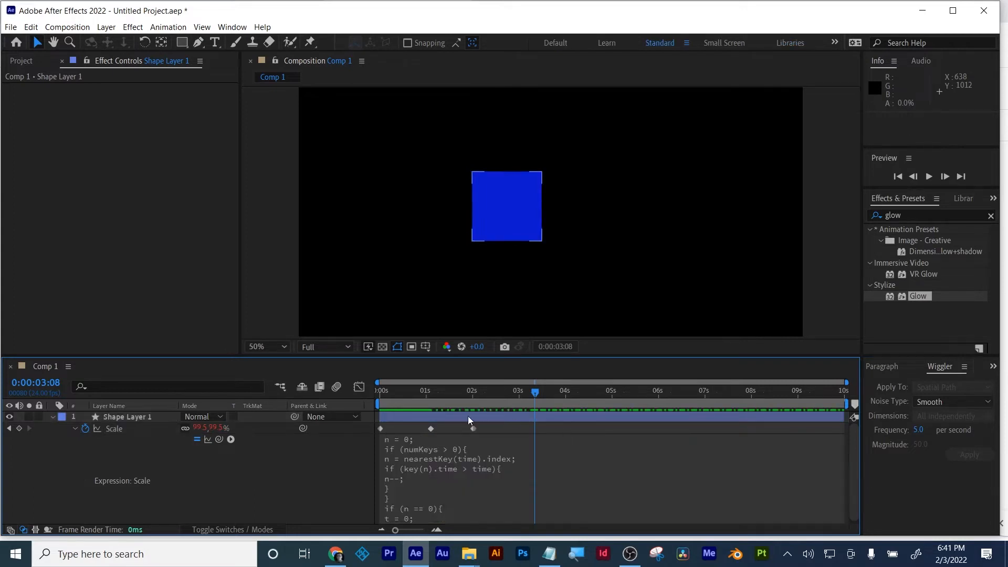
drag(412, 393, 370, 392)
key(space)
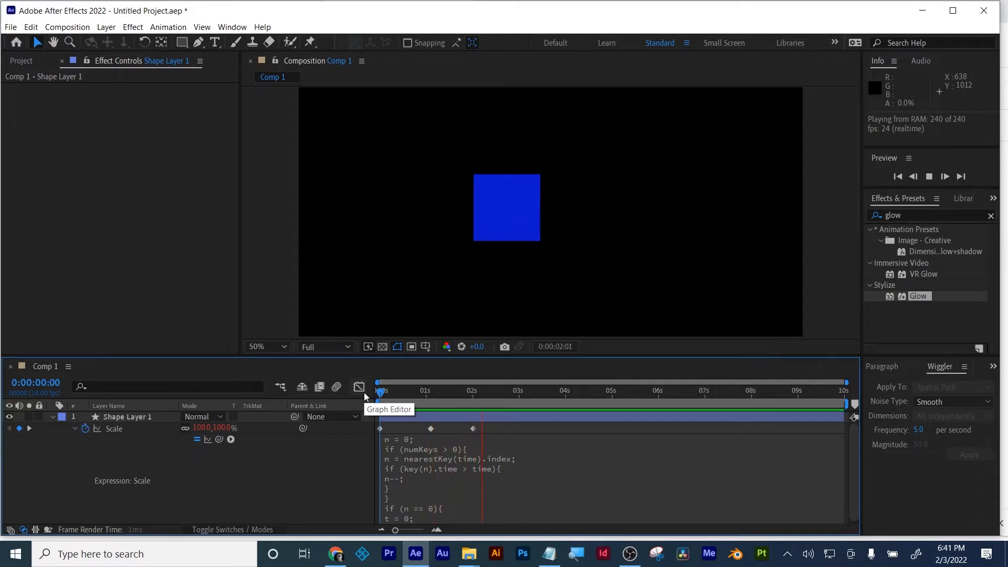
click(415, 439)
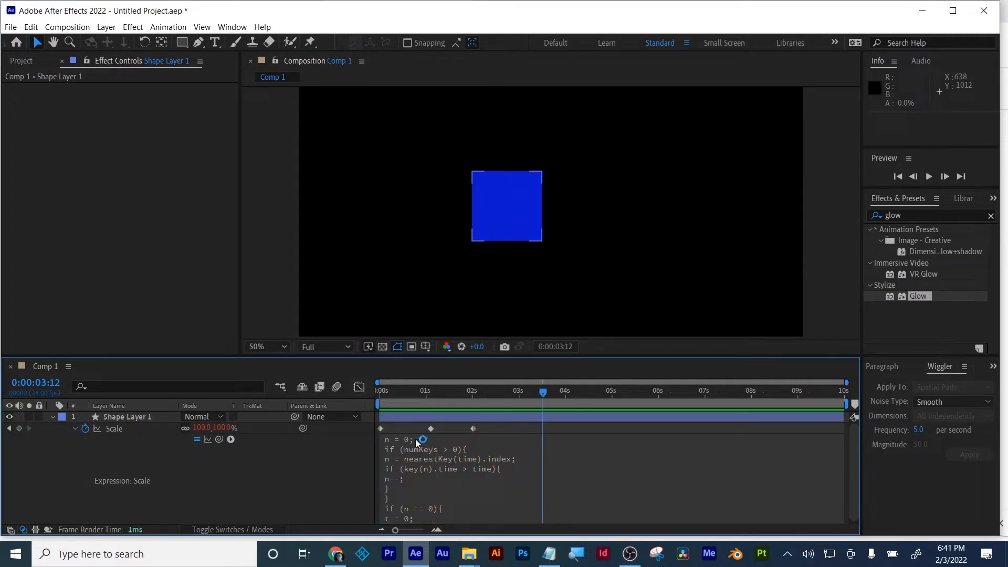
- Set decay to 1.0 in the square's Scale expression and preview the bounce from 0 seconds
click(436, 475)
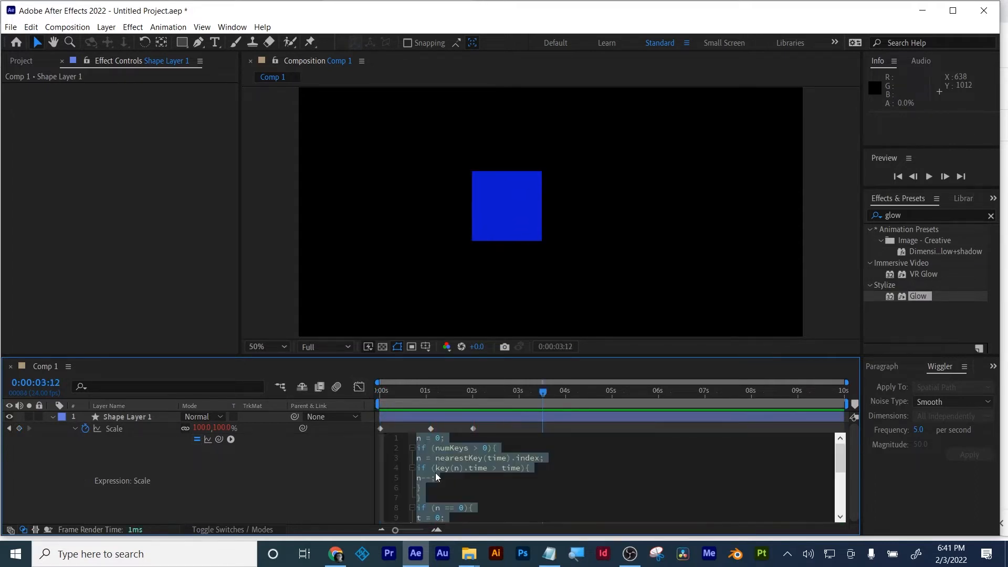
scroll(436, 477, down, 3)
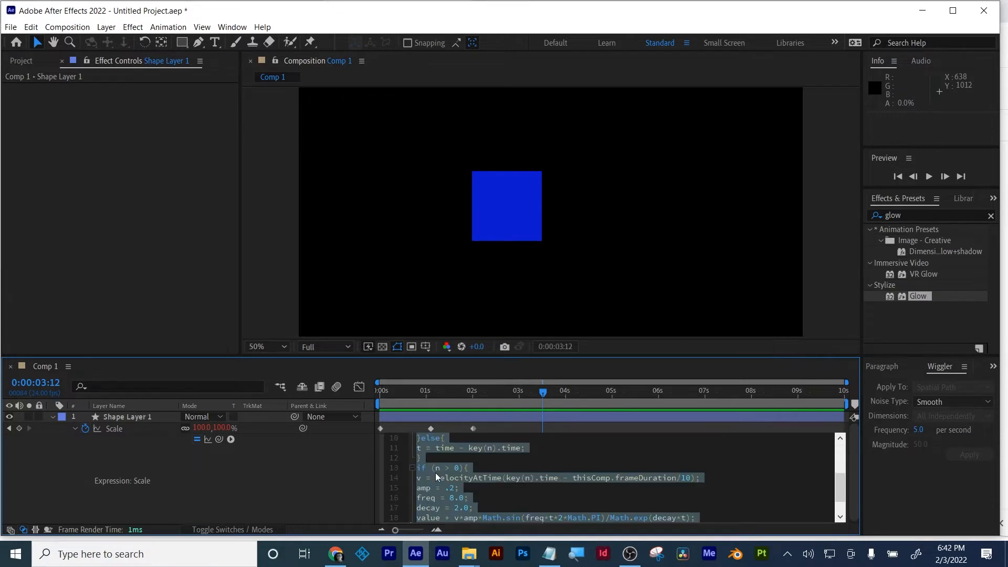
click(436, 473)
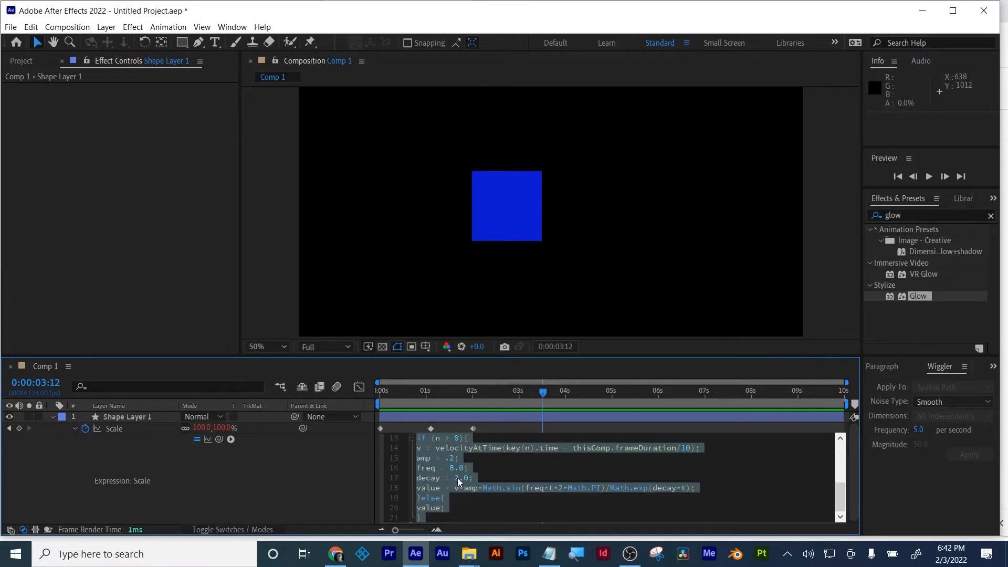
scroll(457, 479, down, 1)
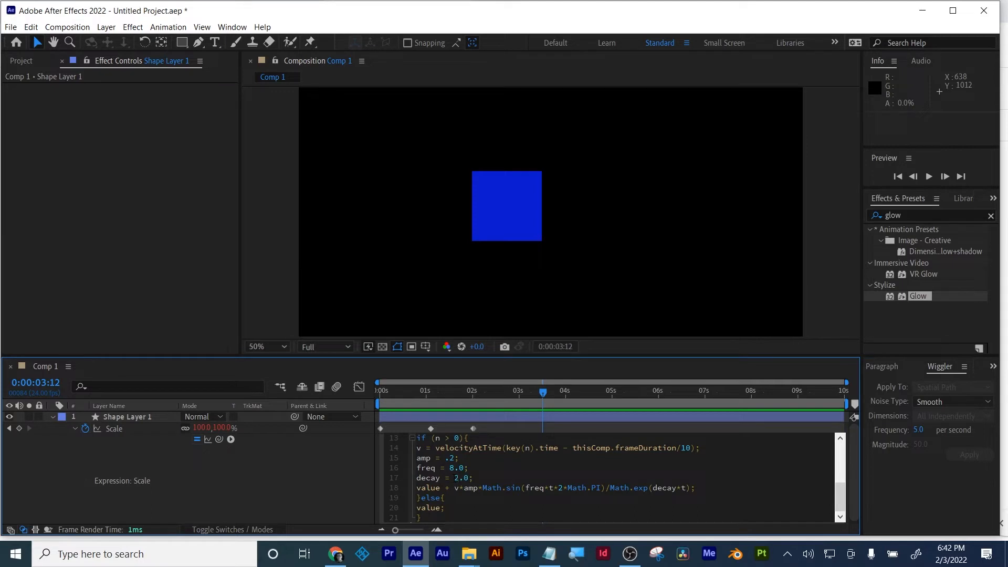
double_click(455, 478)
text(1)
click(572, 424)
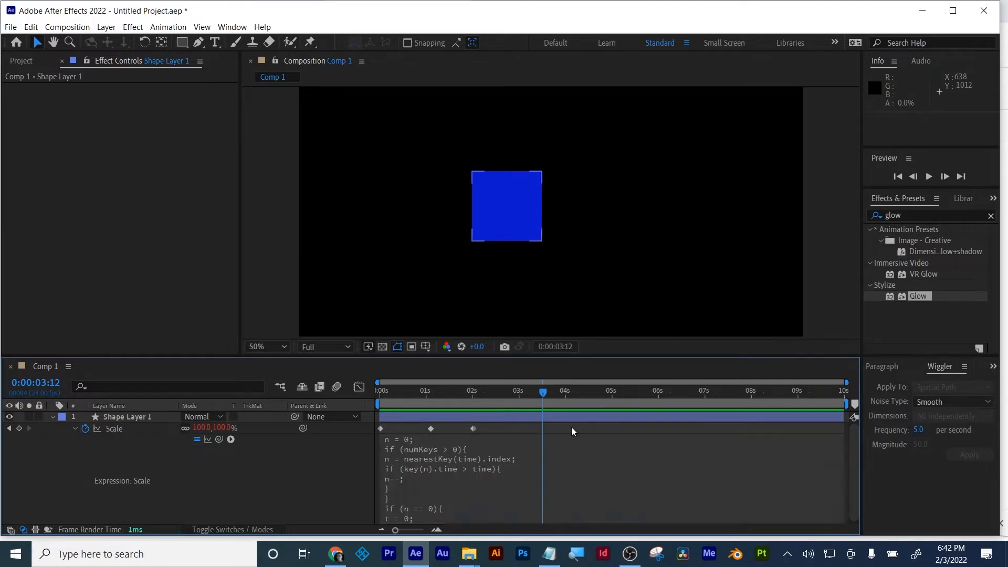
key(Home)
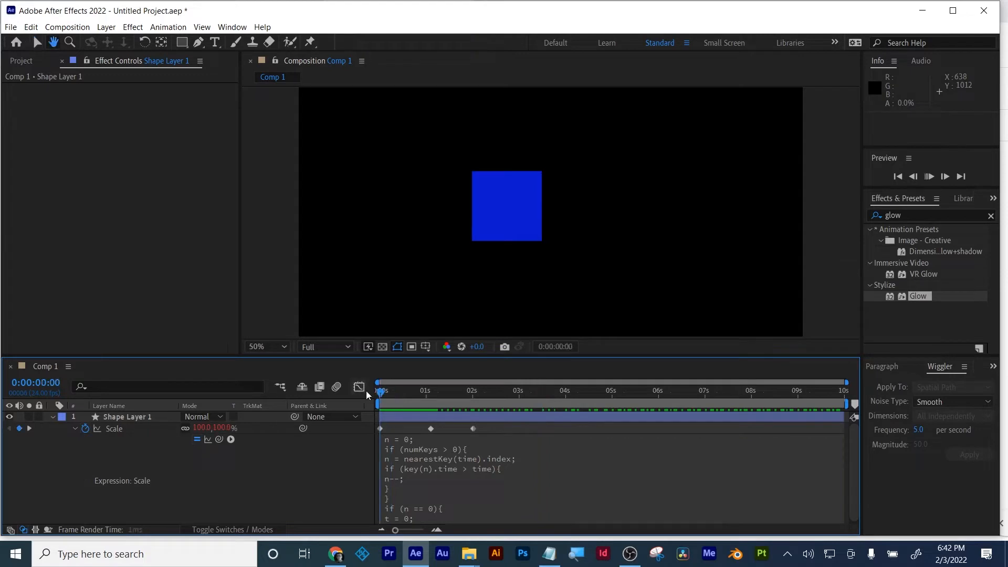
key(space)
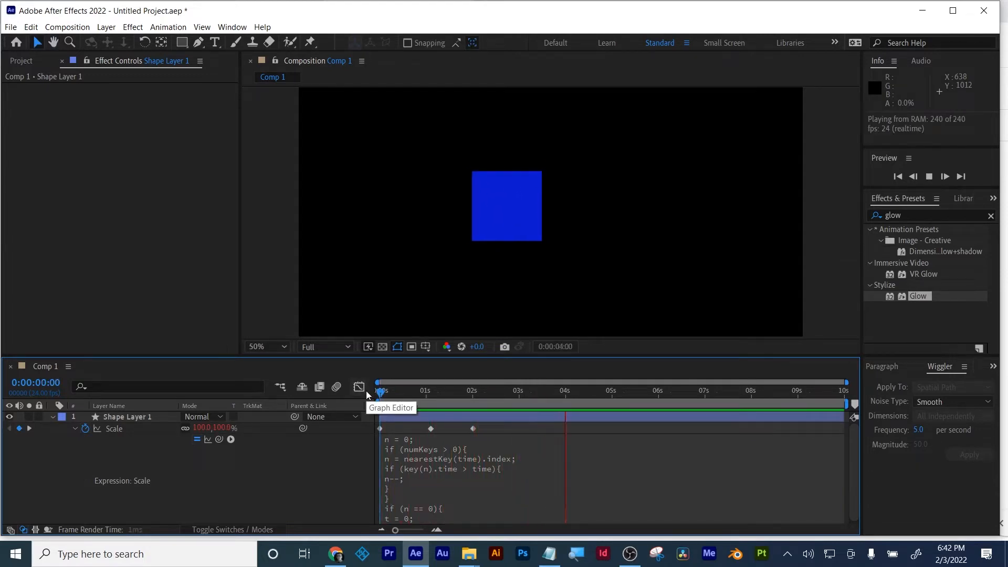
key(space)
- Set decay to 4.0 in the square's Scale expression and preview the bounce from 0 seconds
click(412, 460)
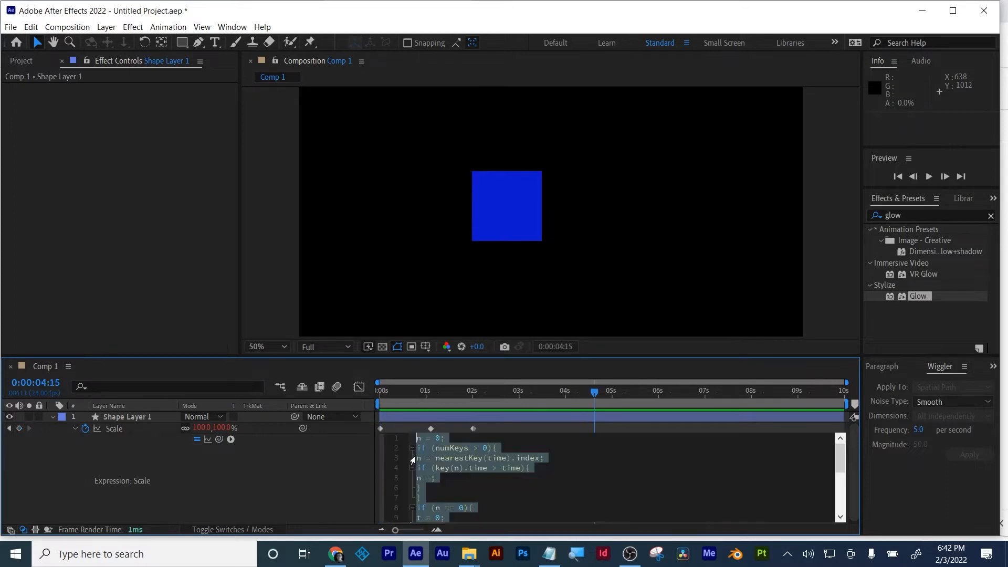
scroll(412, 460, down, 2)
scroll(412, 459, down, 1)
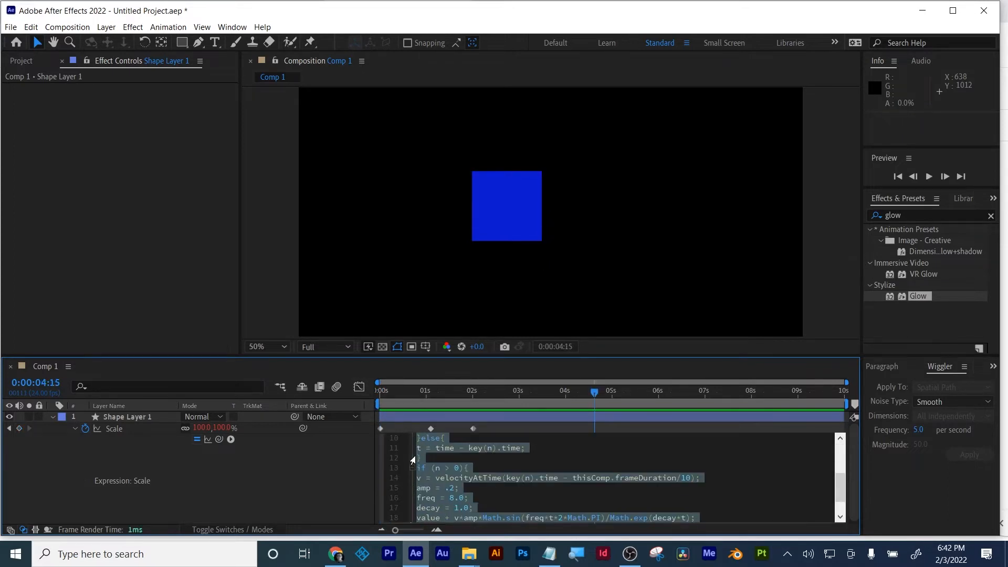
click(454, 508)
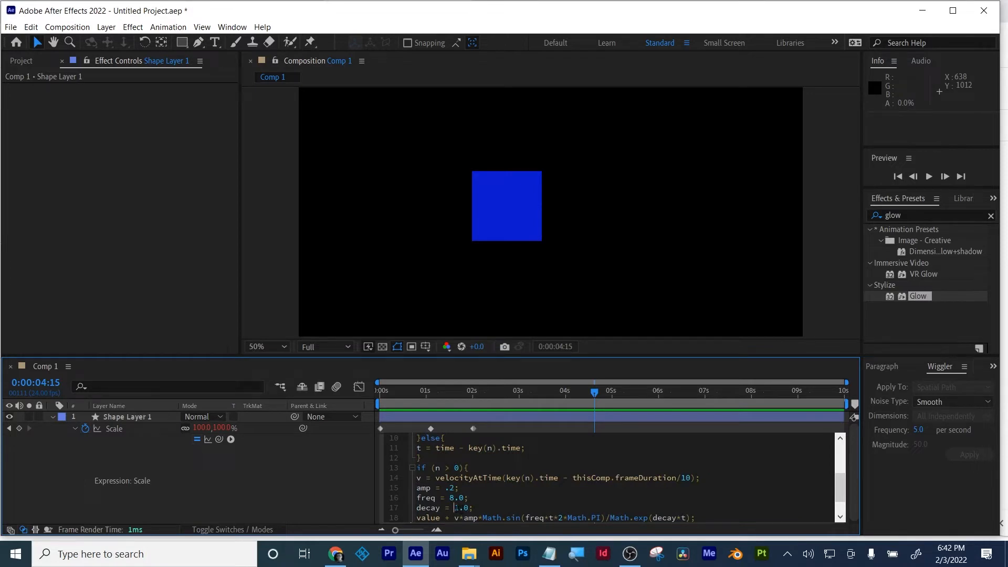
drag(454, 507, 459, 508)
text(4)
click(572, 423)
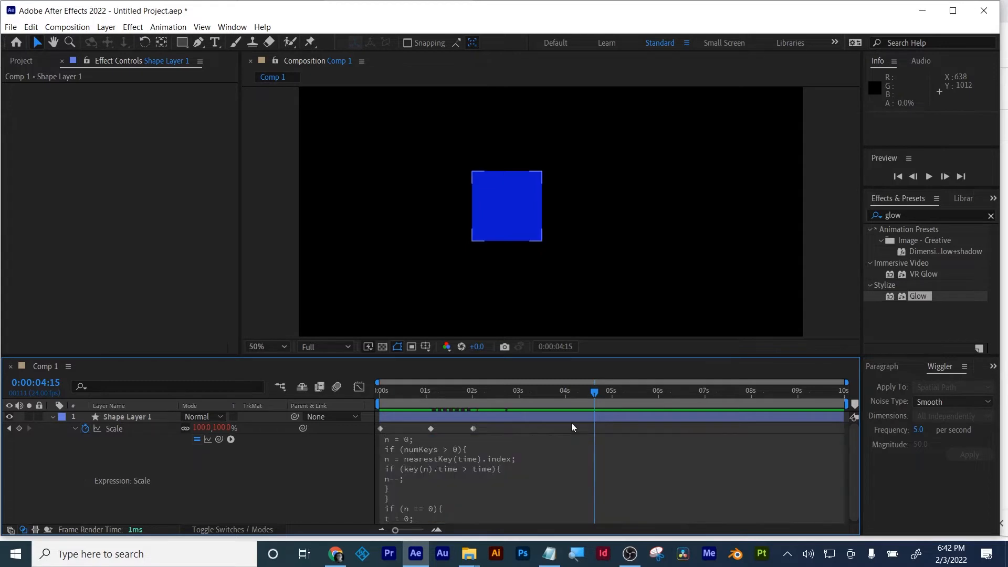
key(space)
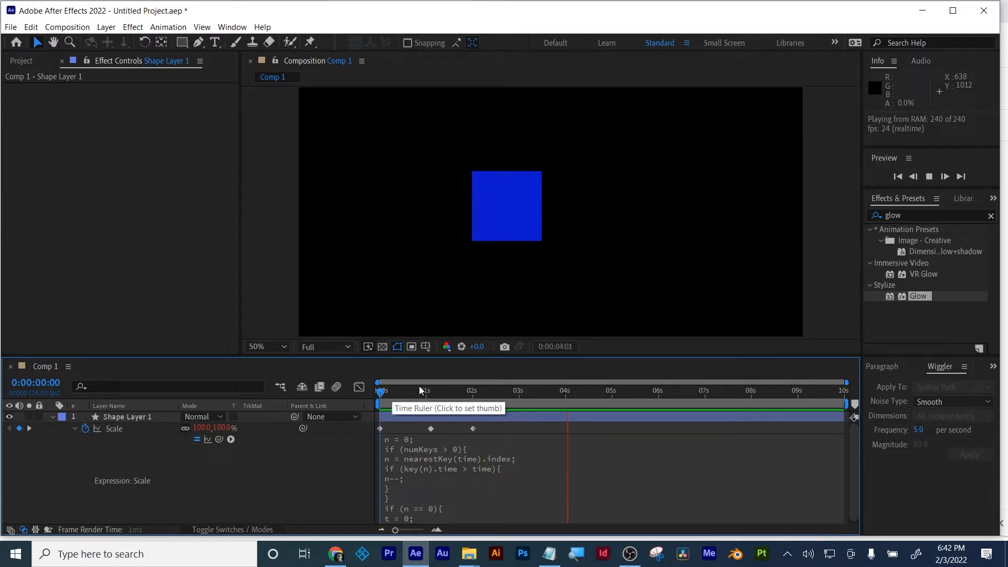
key(space)
- Review the amp, freq and decay lines of the Scale expression and replay the animation from 0 seconds
scroll(448, 477, down, 1)
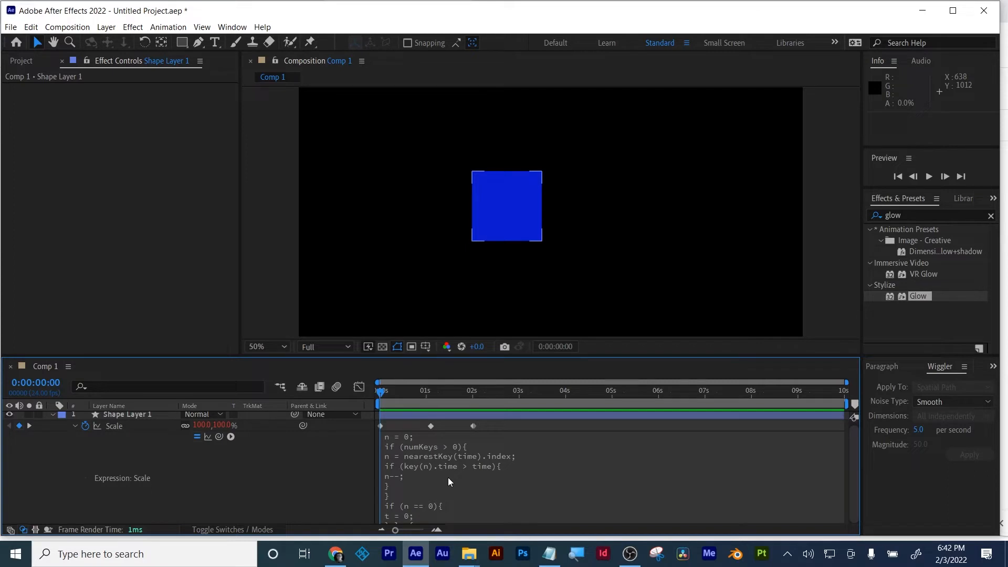
click(449, 479)
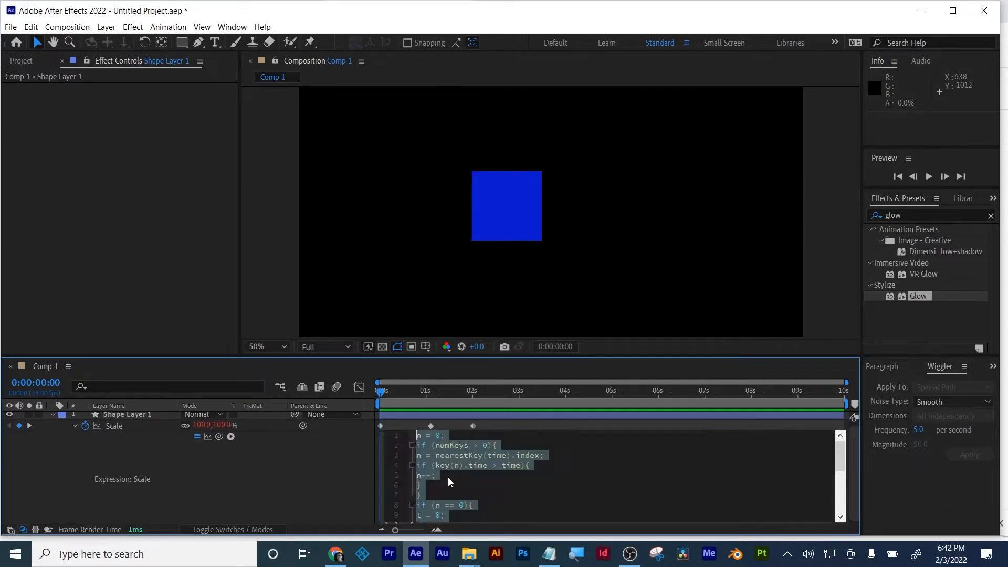
double_click(449, 477)
scroll(448, 478, down, 4)
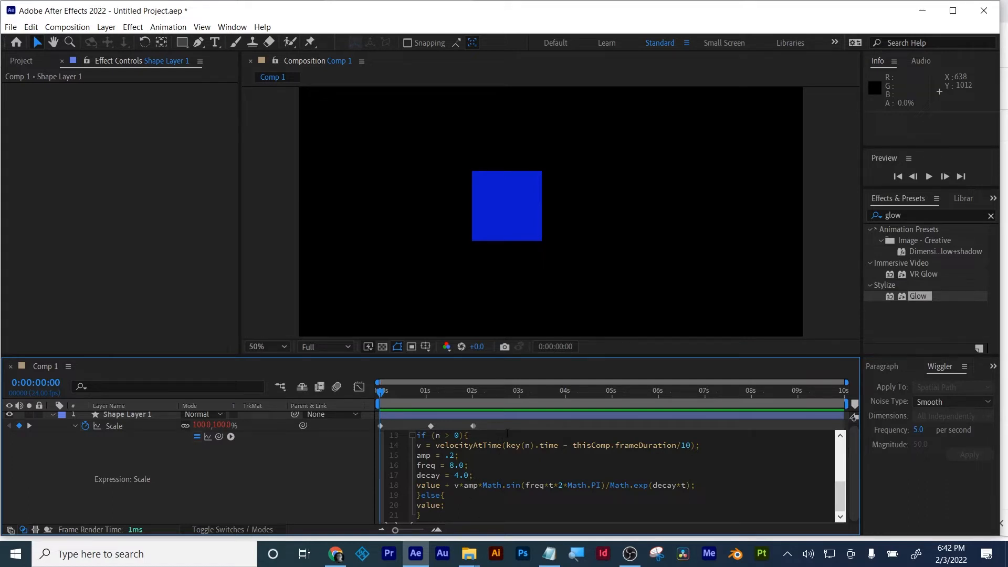
drag(414, 397, 365, 395)
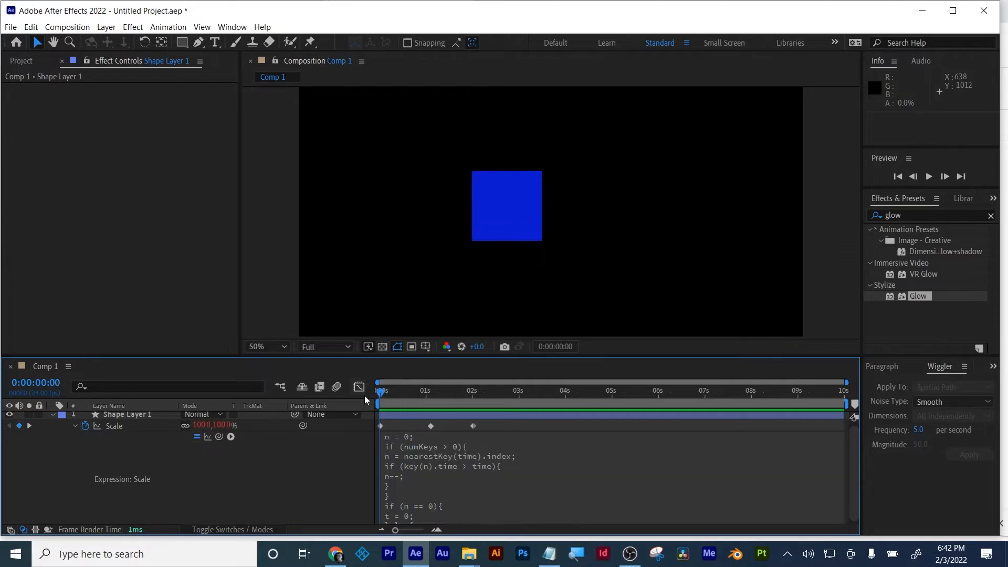
key(space)
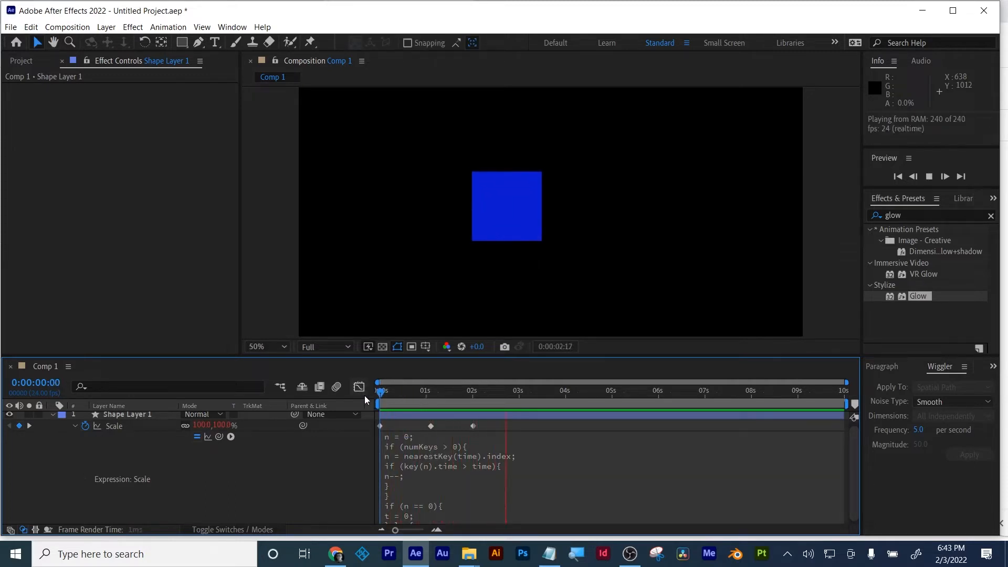
key(space)
- Delete the existing square's layer and draw a new blue square about 358 px high near the composition's centre
right_click(427, 415)
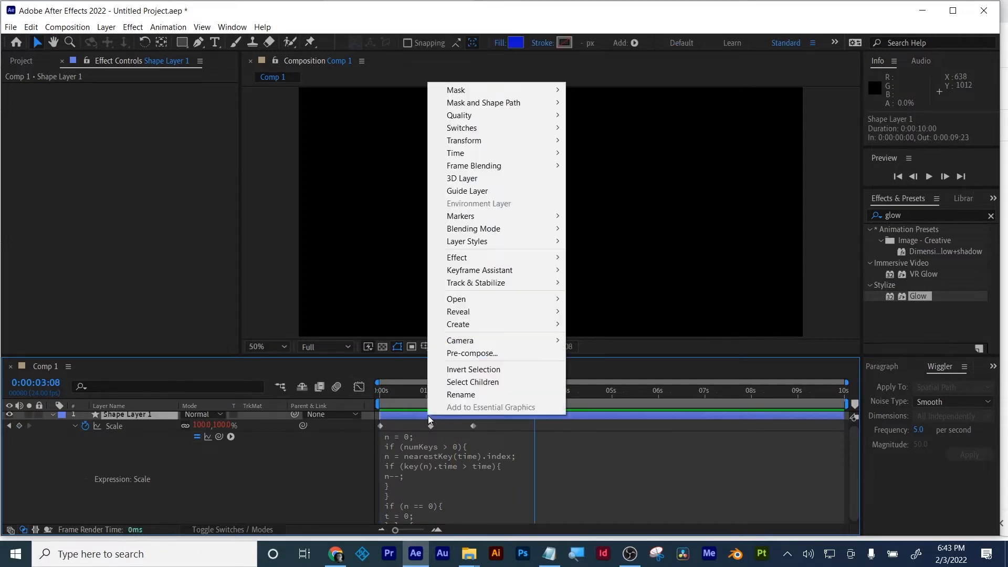
click(411, 417)
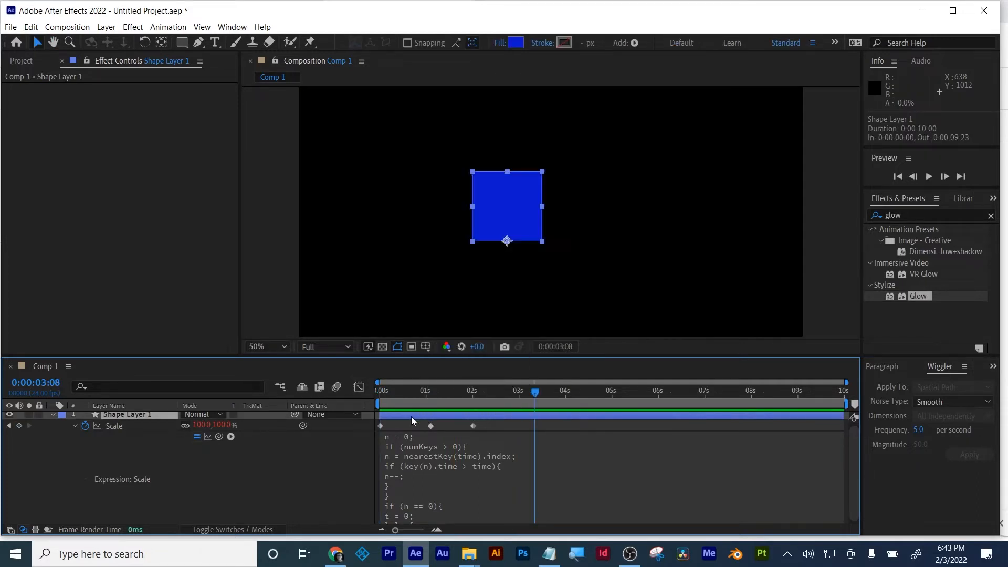
key(Delete)
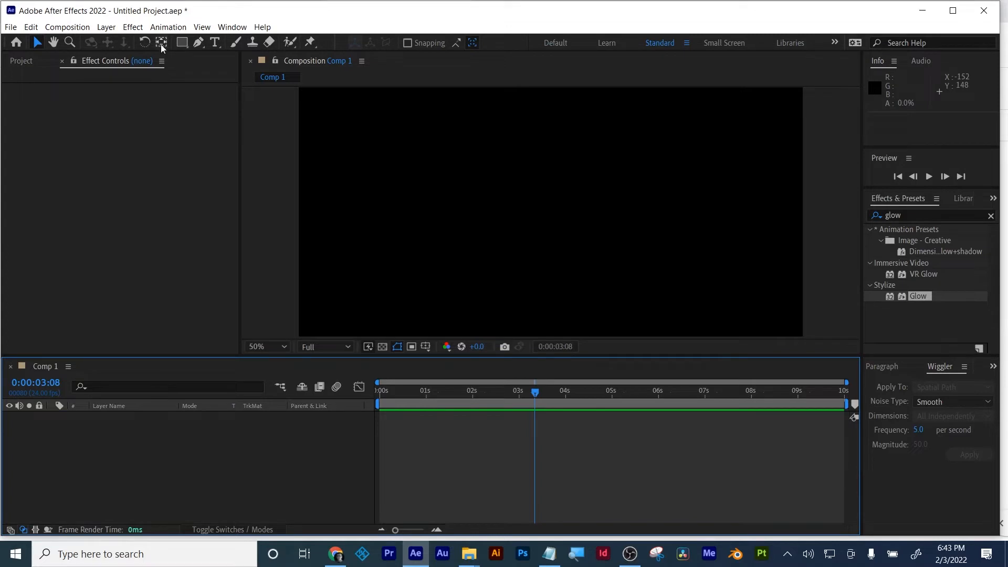
click(182, 43)
drag(501, 168, 573, 261)
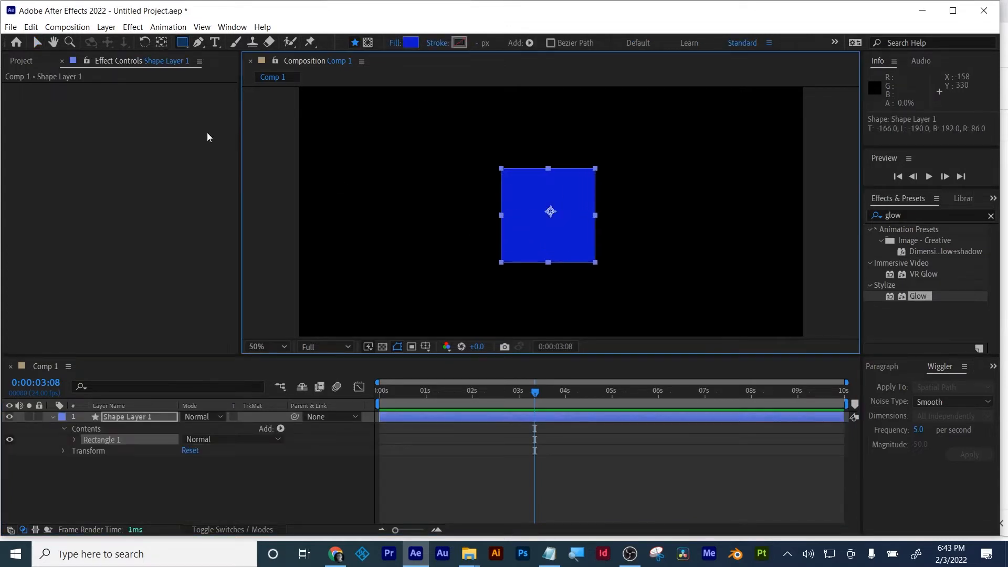
- Move the new square's anchor point to its upper-left corner
click(36, 39)
click(451, 433)
click(545, 221)
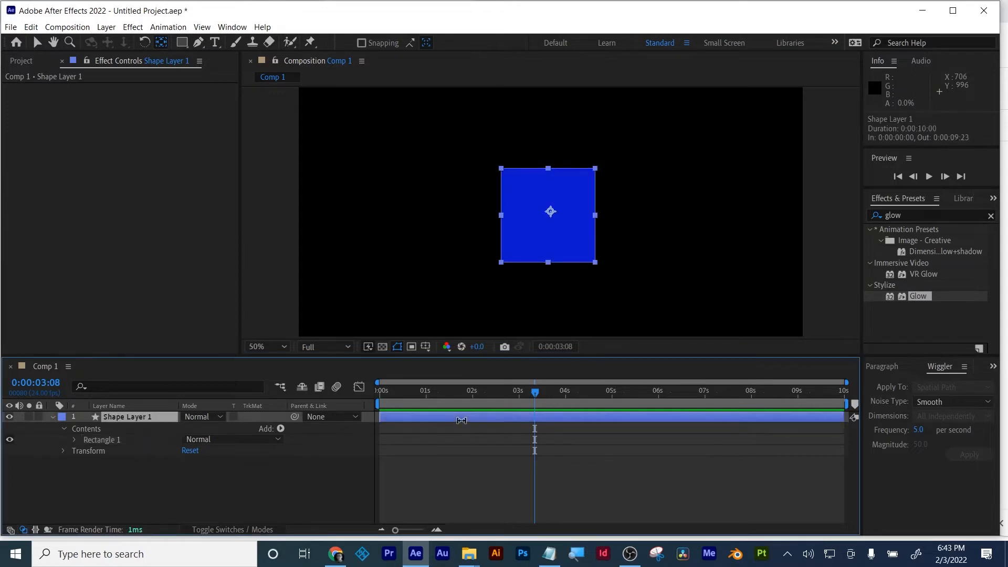
drag(545, 220, 501, 169)
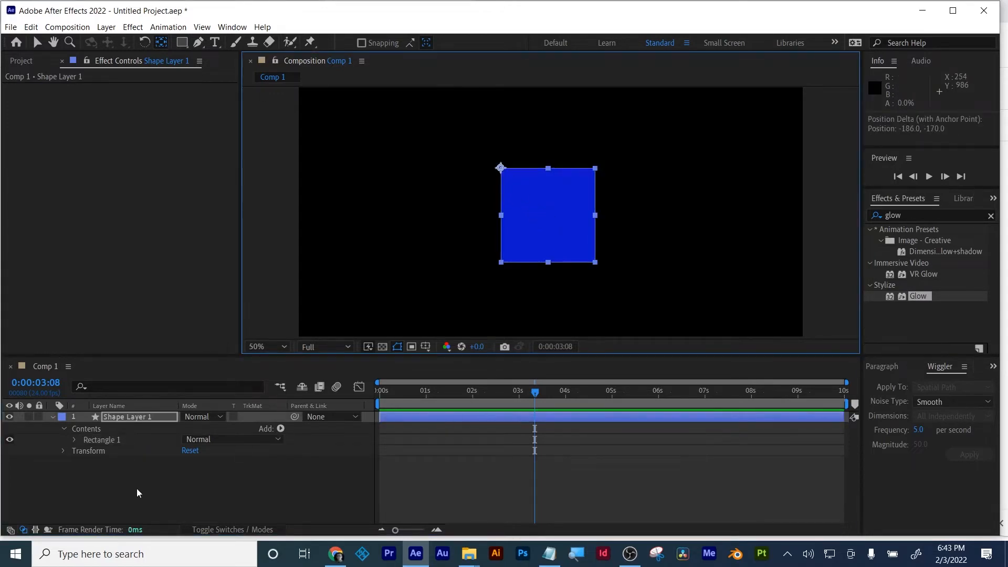
- Keyframe the square's Rotation at 81° at 0 seconds, -8° at 0:00:00:11 and 45° at 0:00:00:21
key(r)
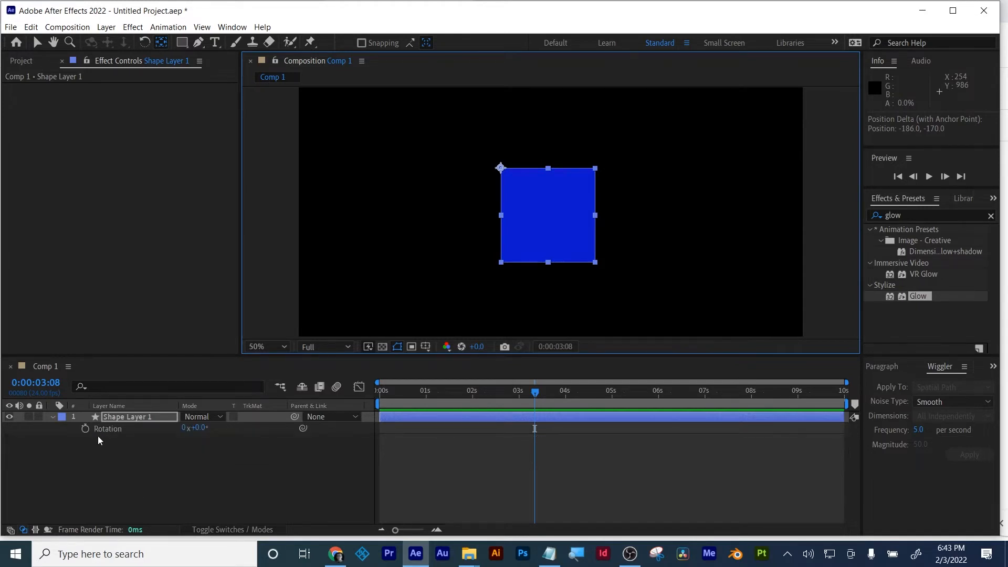
drag(501, 391, 342, 401)
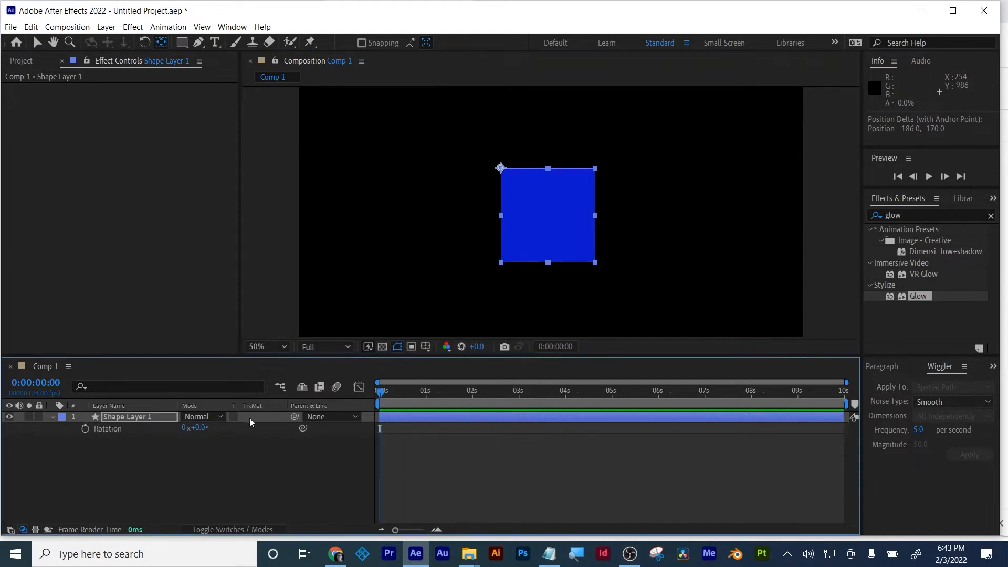
drag(196, 428, 266, 427)
click(85, 433)
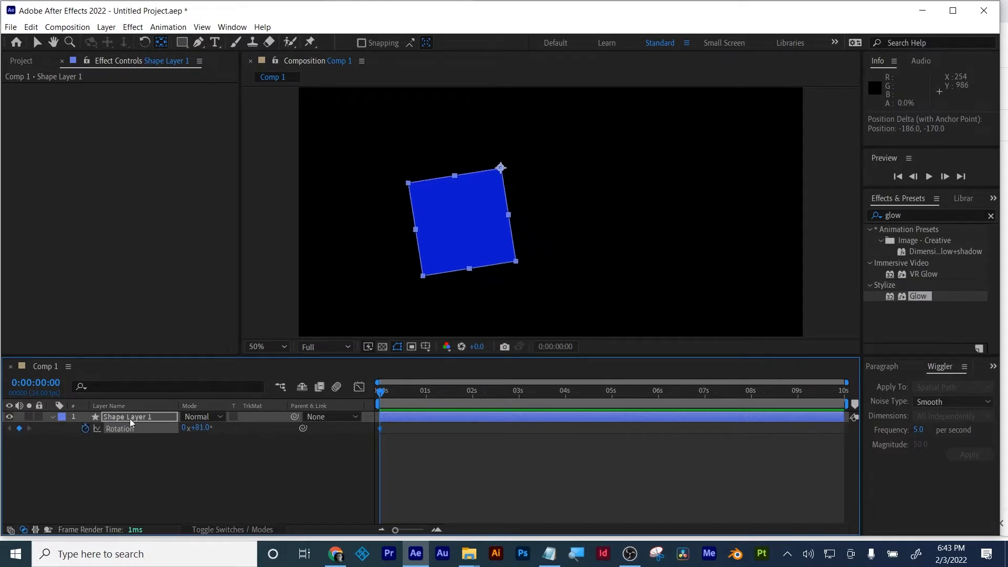
click(426, 401)
drag(426, 401, 402, 401)
drag(212, 431, 144, 437)
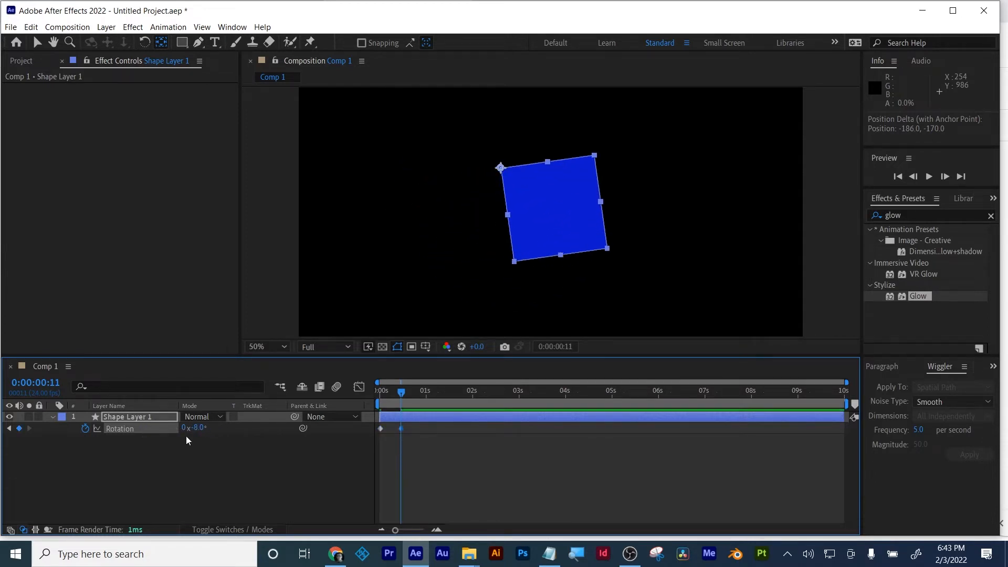
drag(406, 393, 423, 397)
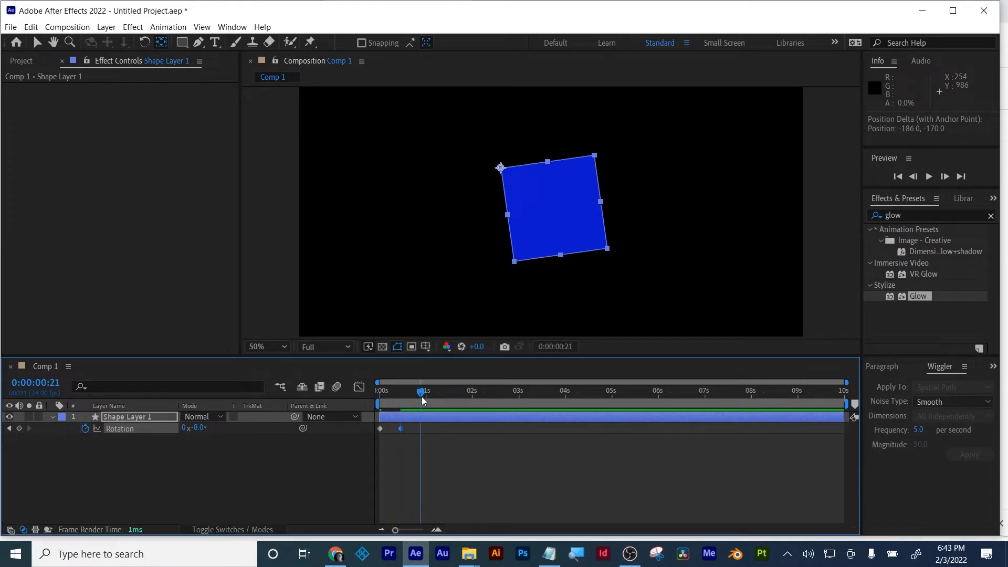
click(198, 428)
text(45)
key(Return)
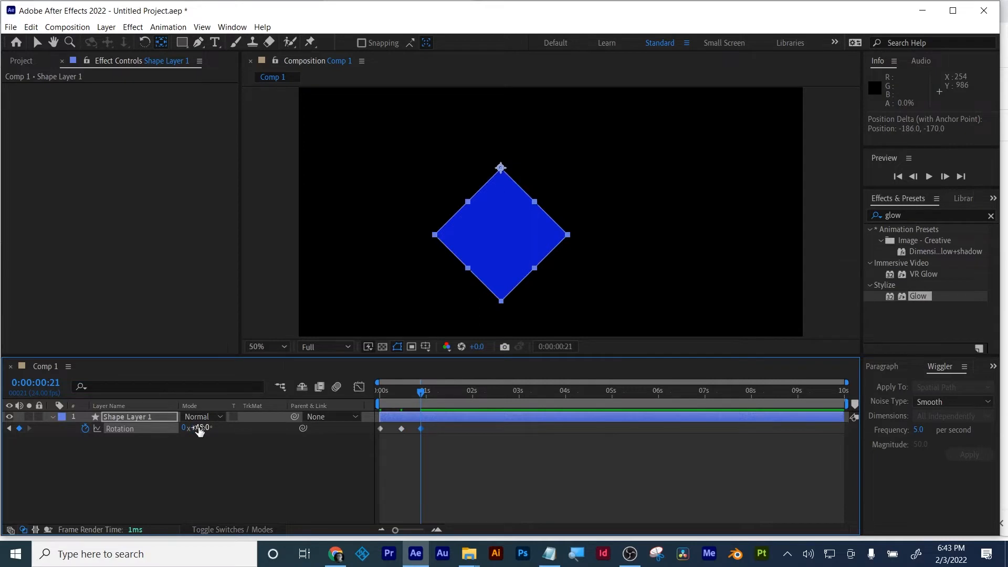
drag(414, 392, 420, 414)
- Paste the copied inertial bounce code as an expression on the square's Rotation, preview from 0 seconds and scrub to 0:00:02:09
alt+click(86, 429)
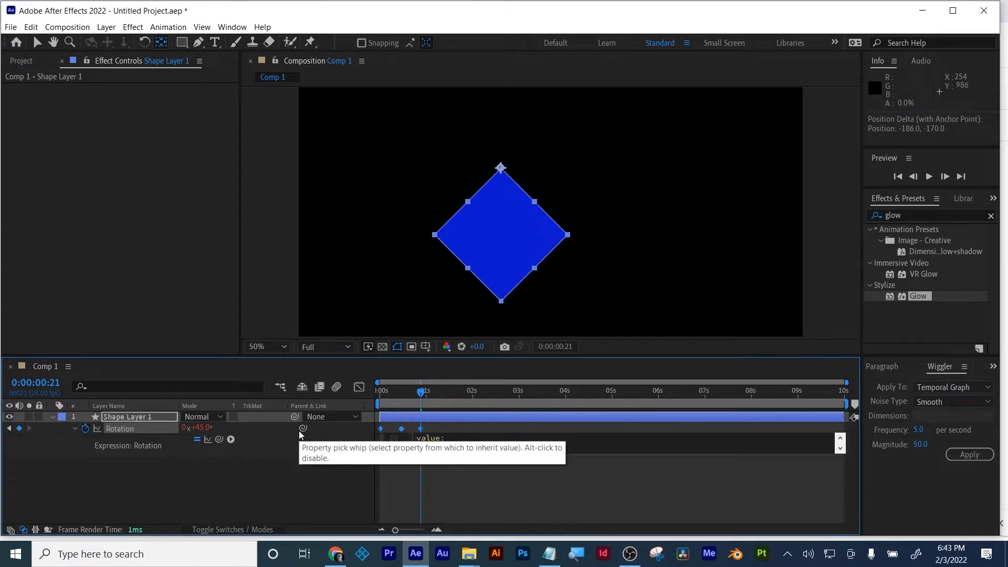
key(ctrl+v)
click(503, 424)
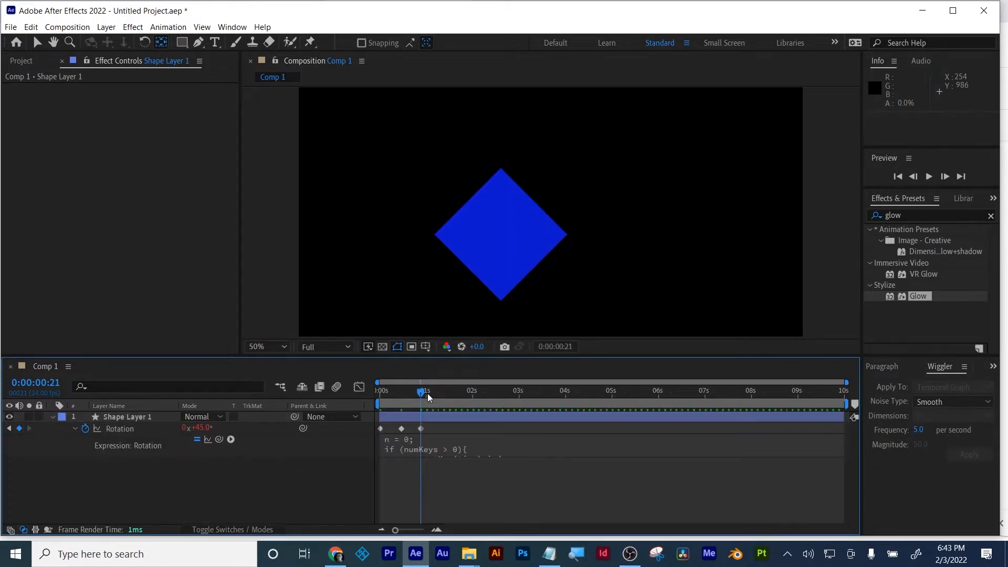
drag(421, 391, 380, 392)
key(space)
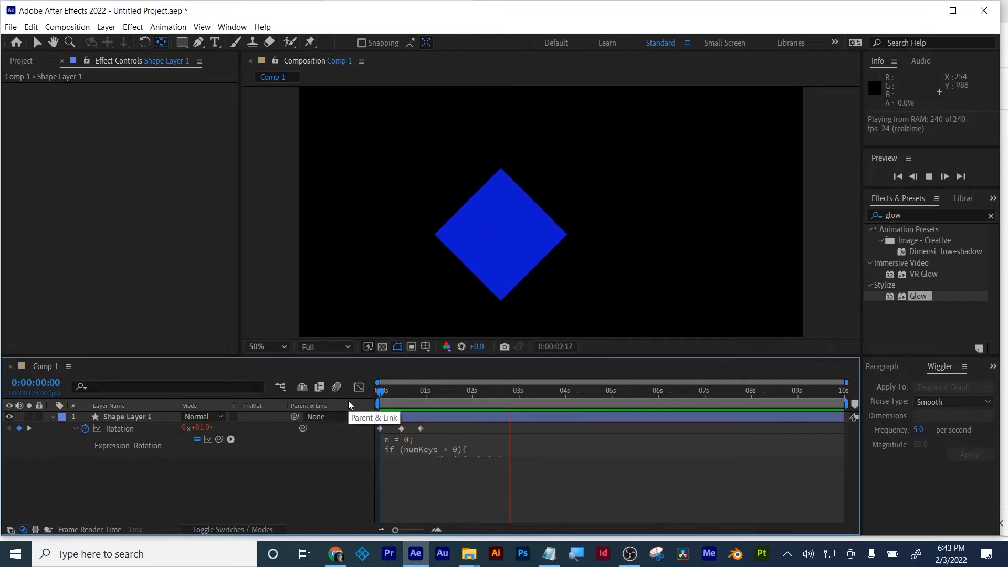
drag(388, 396, 491, 392)
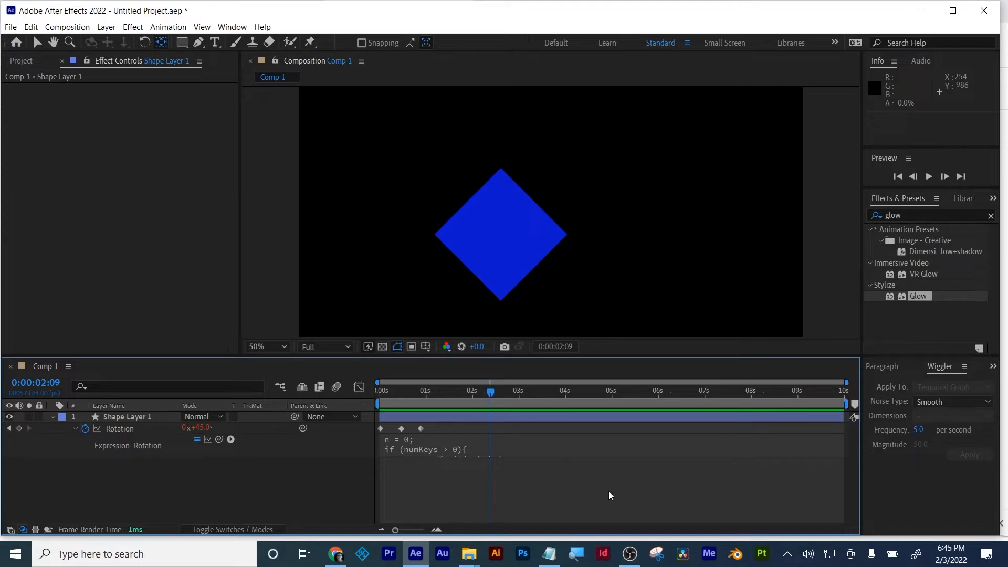
- Switch to Notepad and examine the Intertial Bounce v1.2 expression and its amp, freq and decay notes in AE_Expressions 2021
click(549, 554)
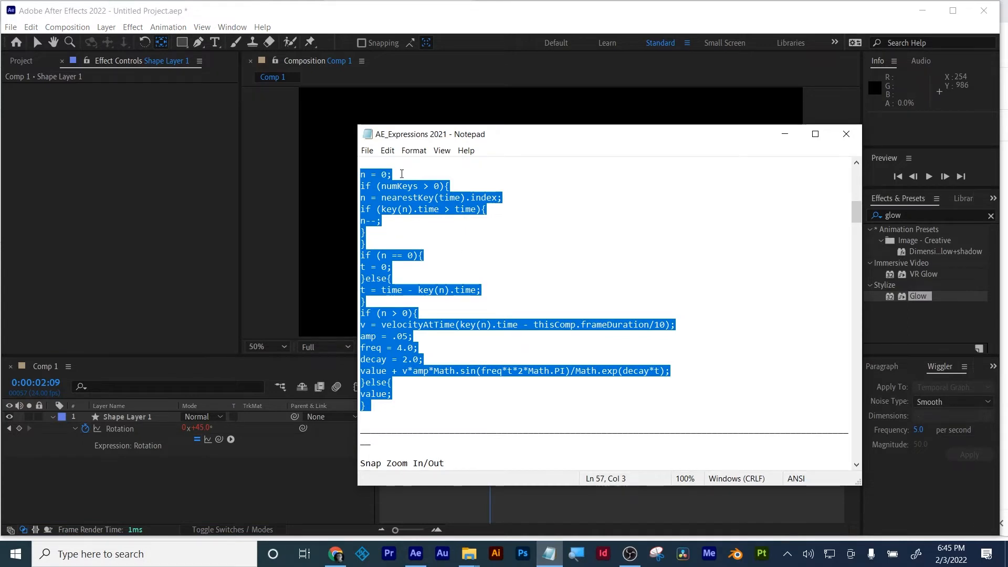
scroll(860, 213, up, 1)
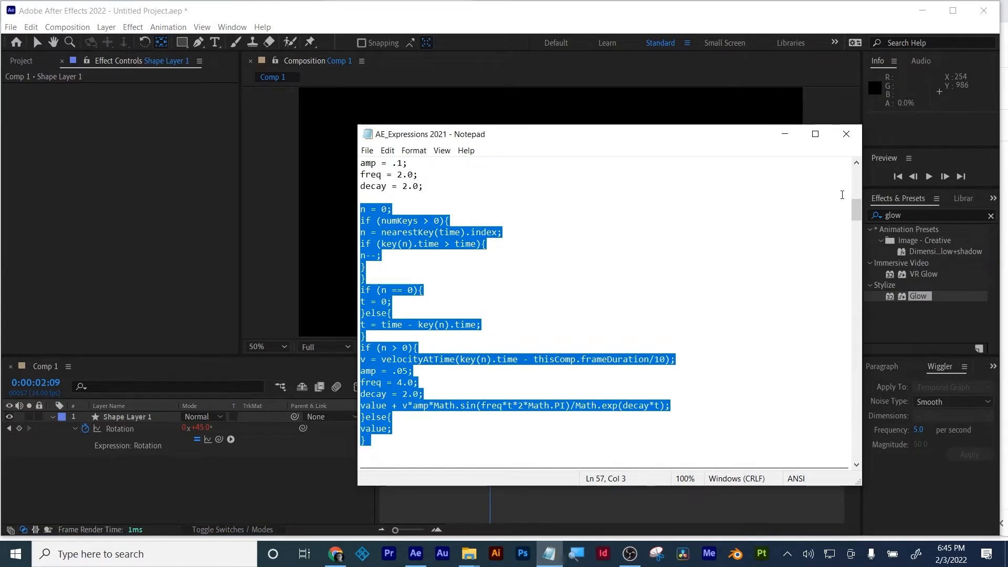
drag(856, 212, 856, 204)
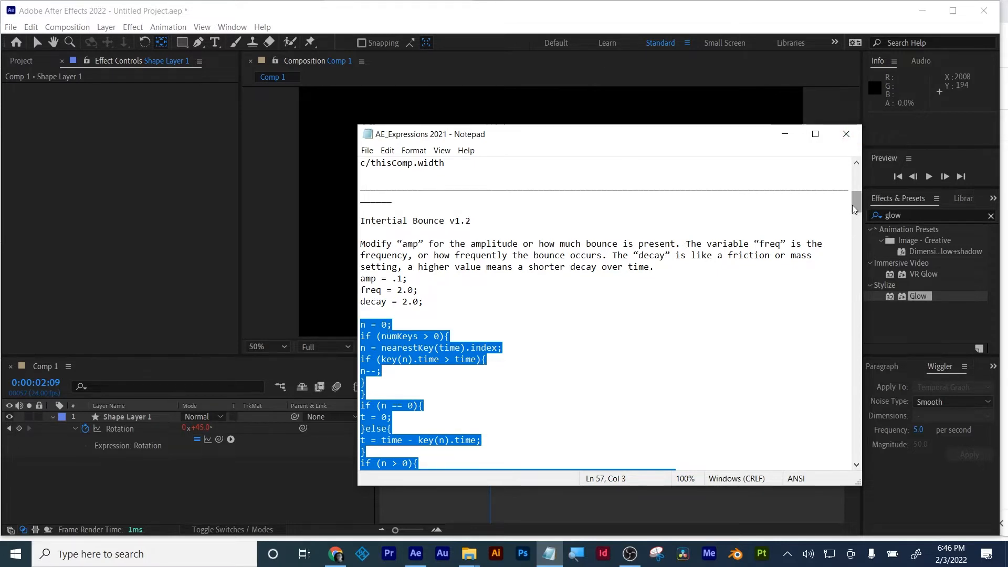
drag(852, 203, 851, 213)
click(829, 554)
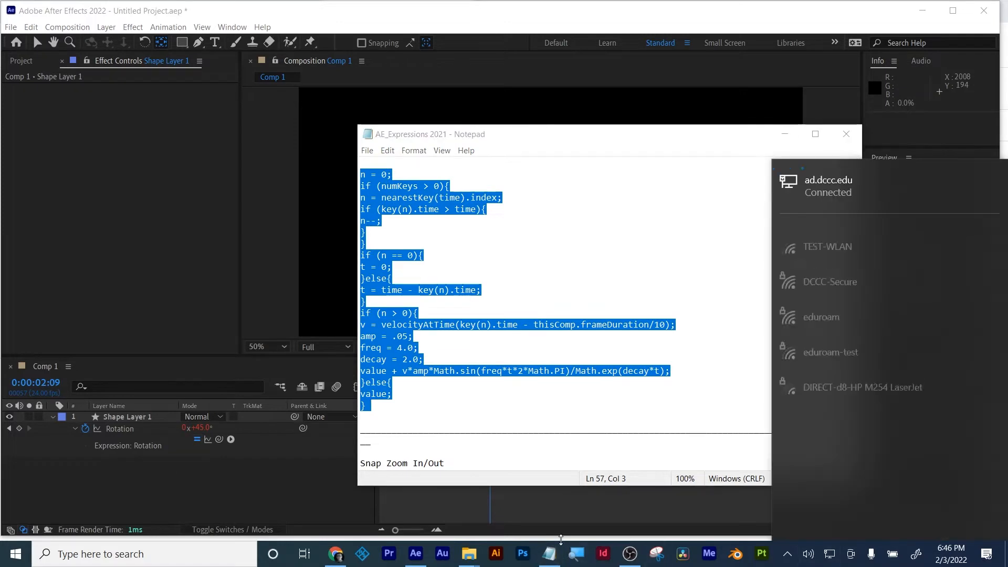
click(366, 232)
drag(360, 175, 416, 405)
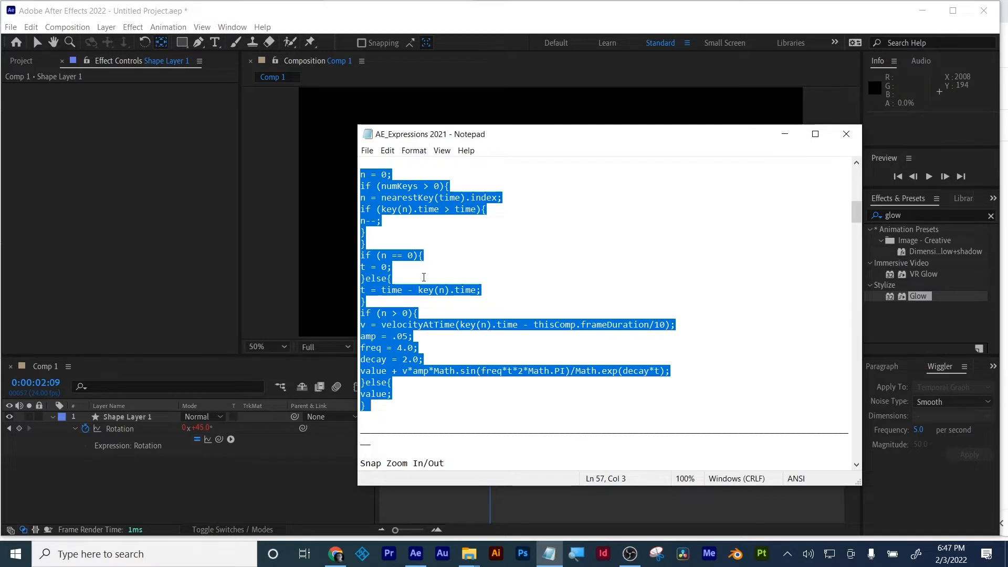
click(407, 411)
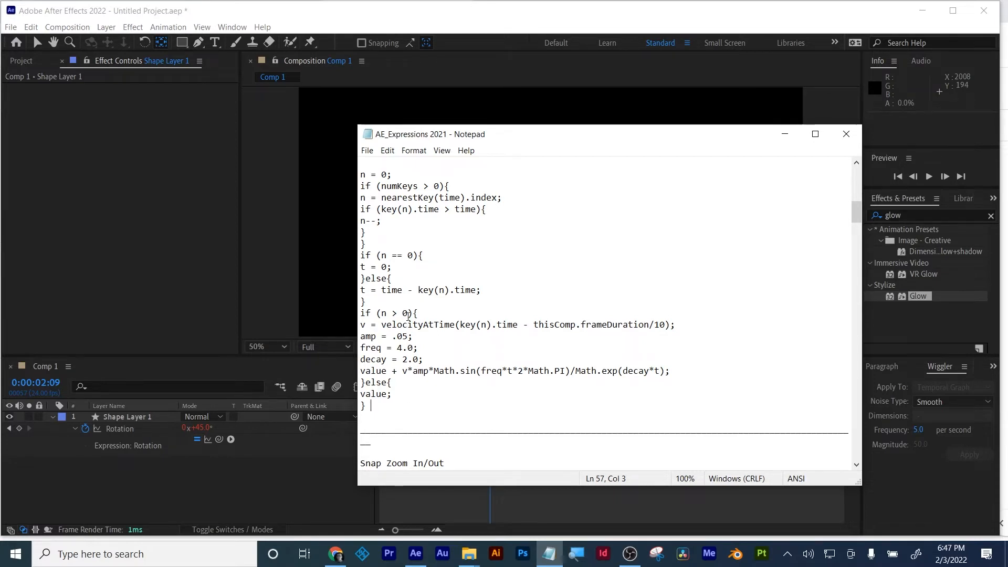
click(435, 313)
click(429, 256)
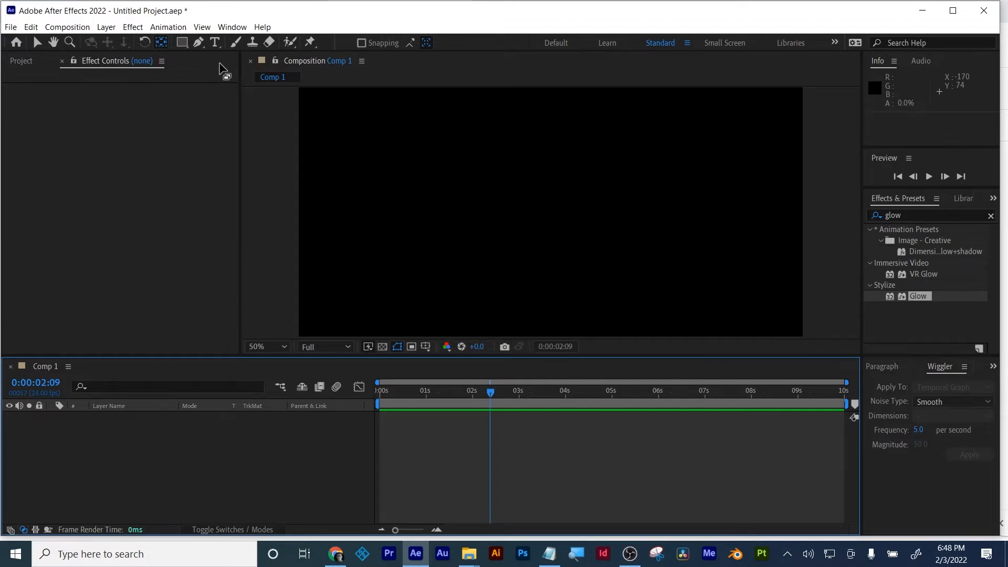
- Switch to After Effects and draw an upright ellipse about 188 px wide and 254 px tall in Comp 1 with the Ellipse tool
click(182, 45)
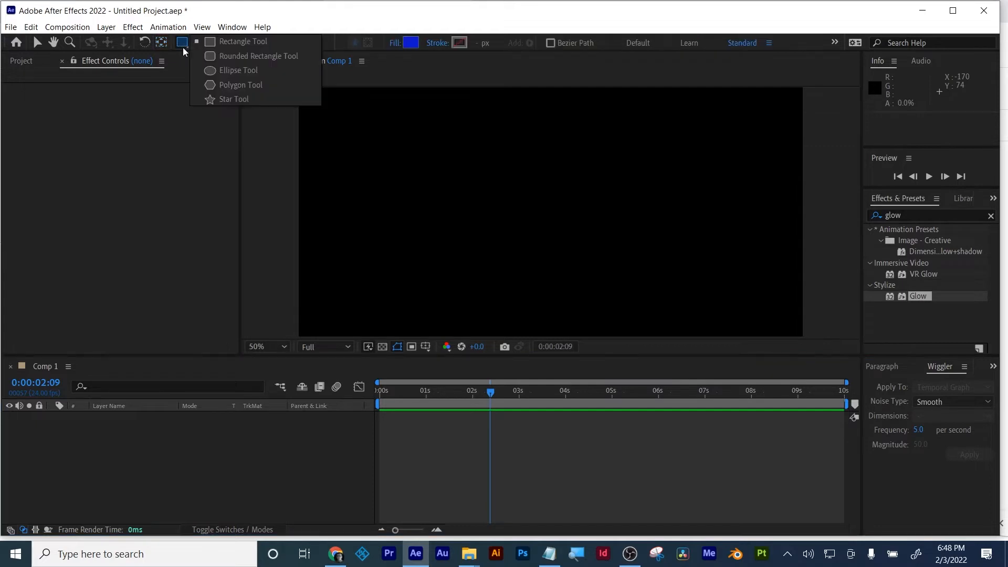
click(221, 70)
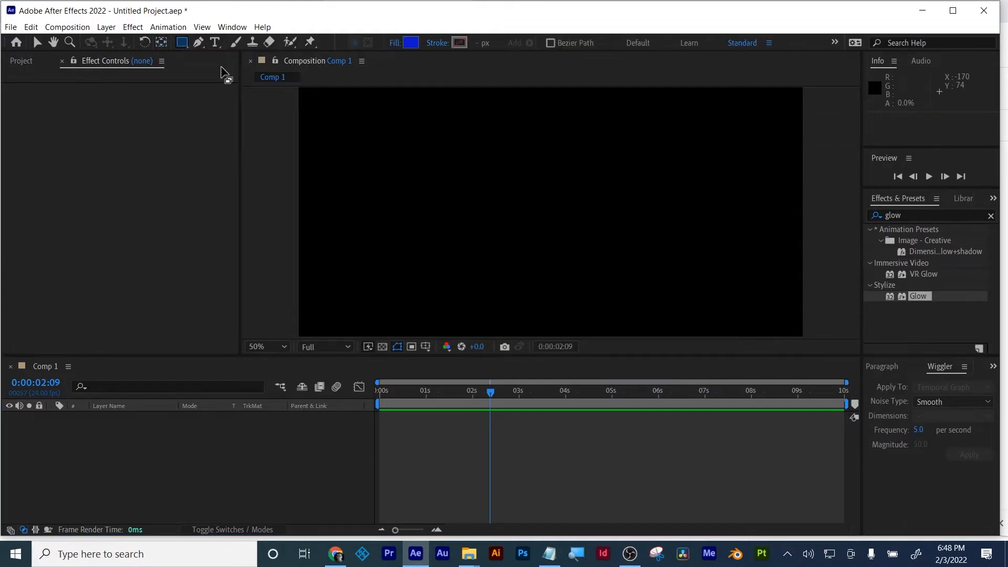
right_click(509, 158)
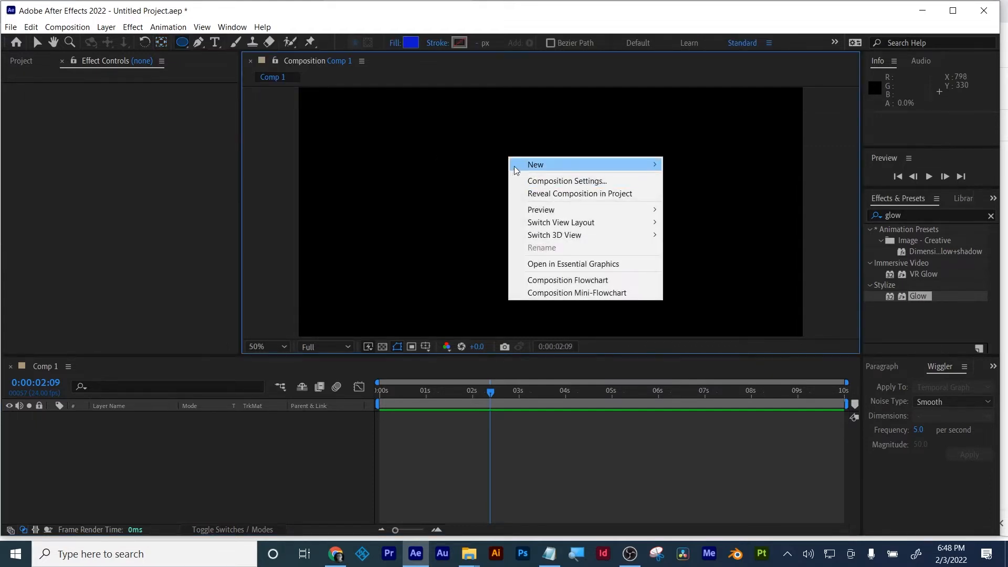
click(518, 129)
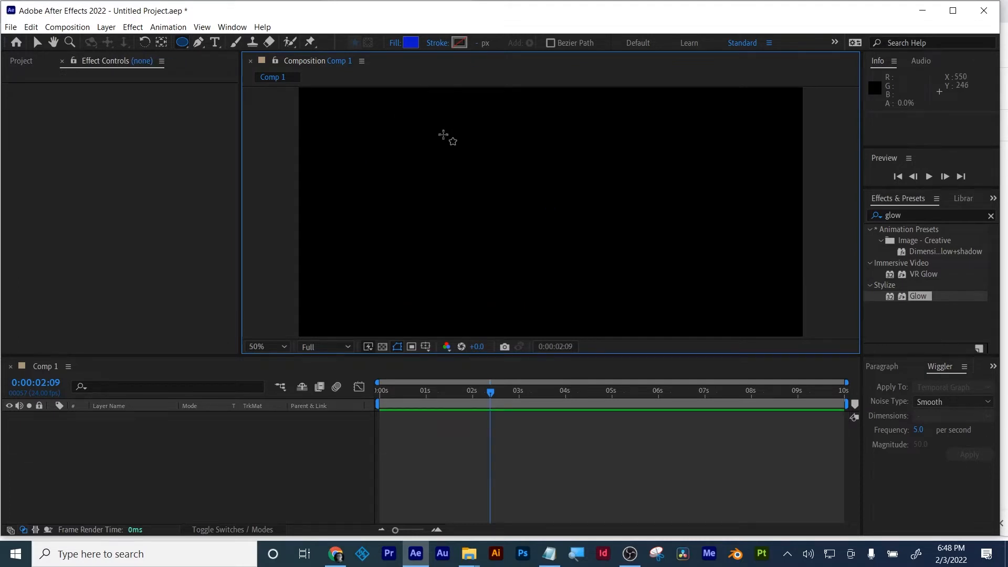
drag(463, 135, 513, 201)
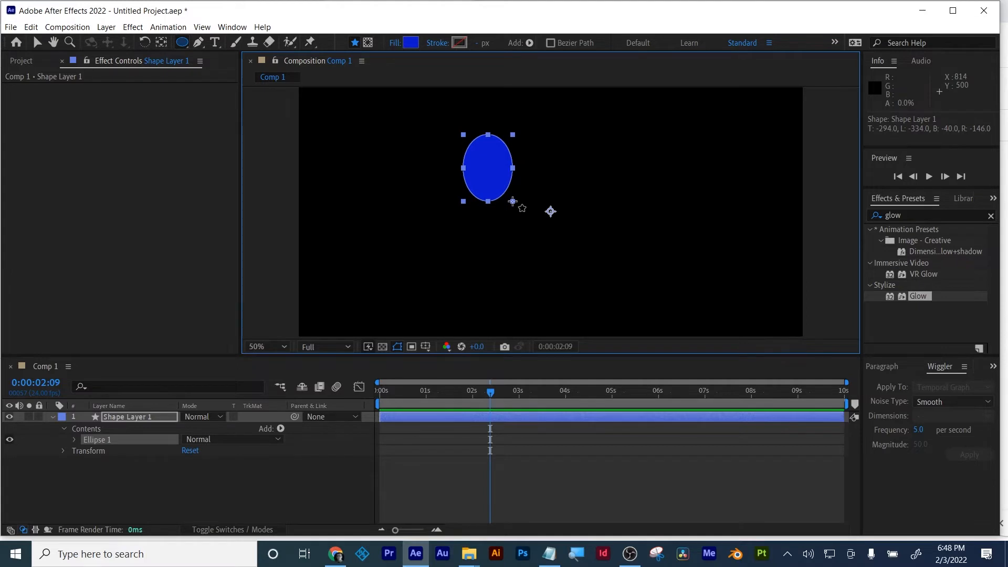
- Change the ellipse's fill color to red, CD0C0C
click(411, 43)
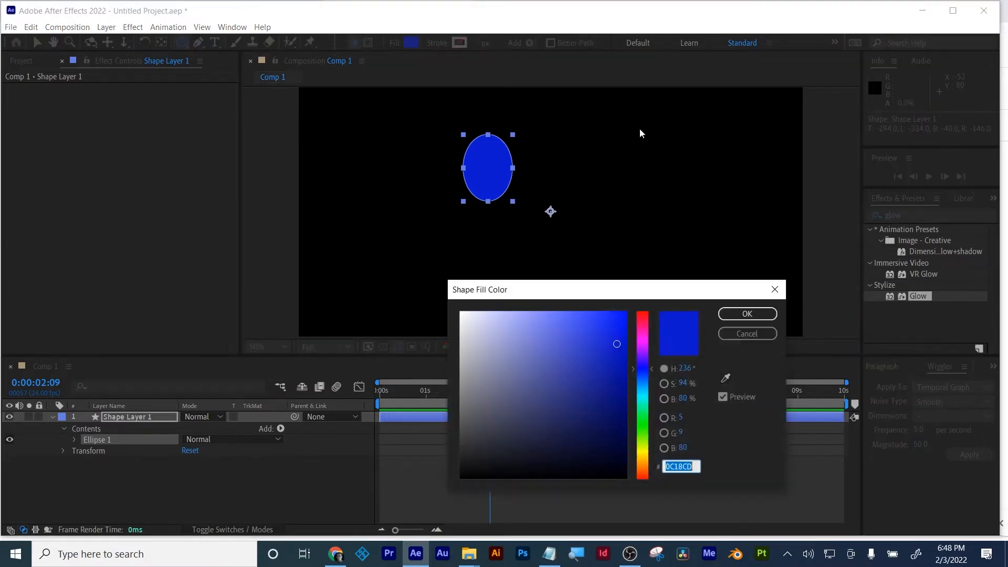
drag(645, 312, 647, 300)
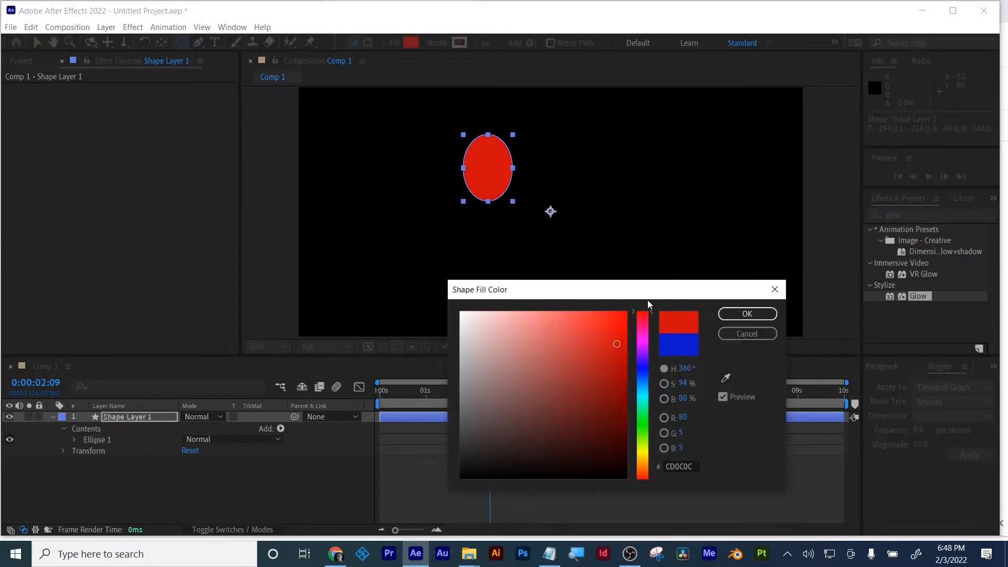
click(747, 314)
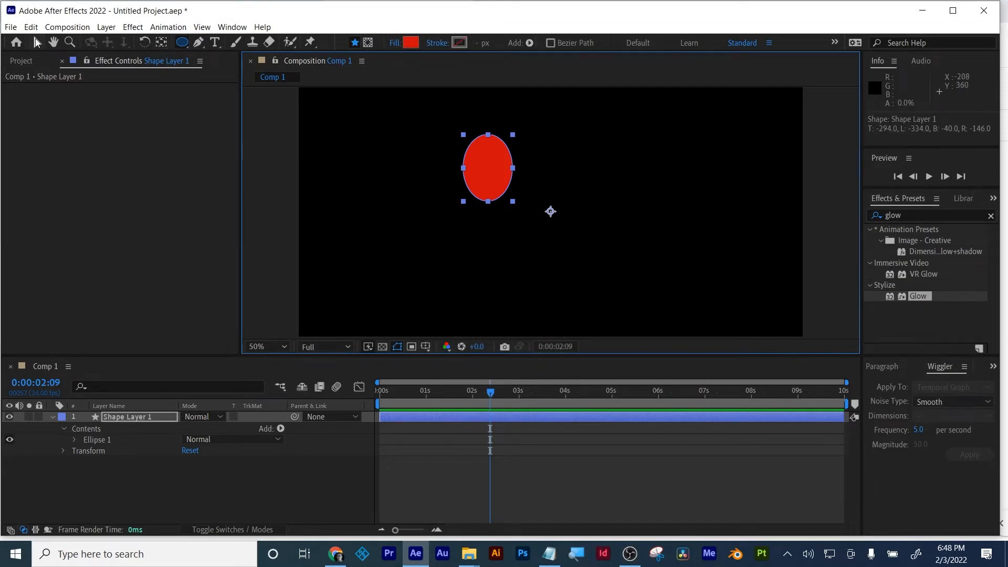
- Move the ellipse layer's anchor point to the bottom center of the ellipse with the Pan Behind tool
click(36, 41)
click(166, 46)
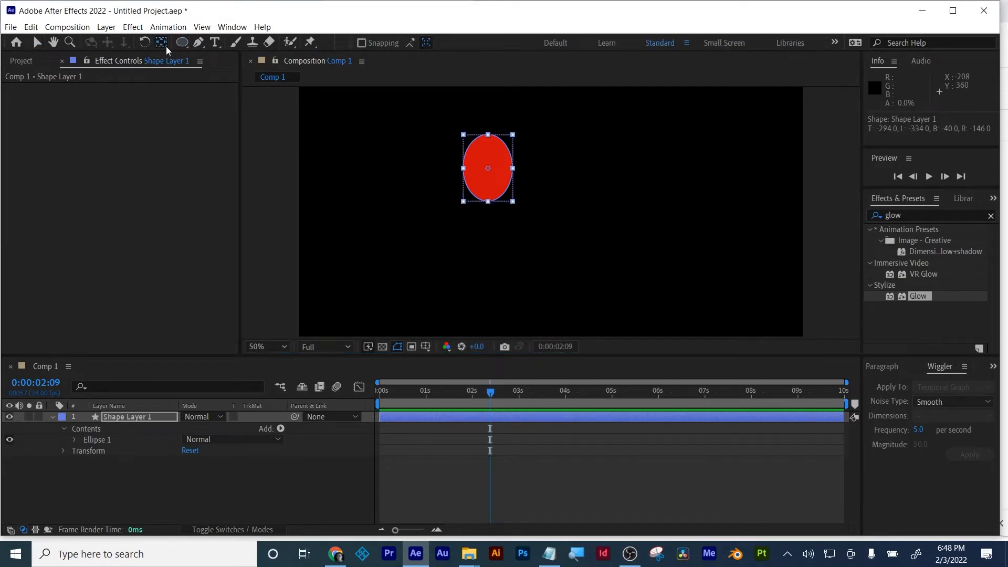
click(546, 416)
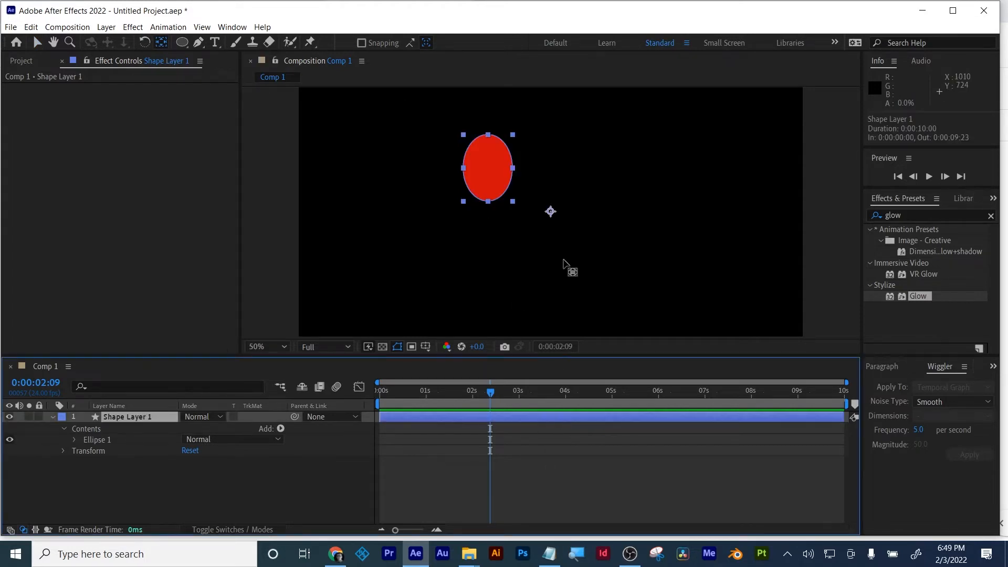
click(550, 211)
drag(550, 212, 491, 209)
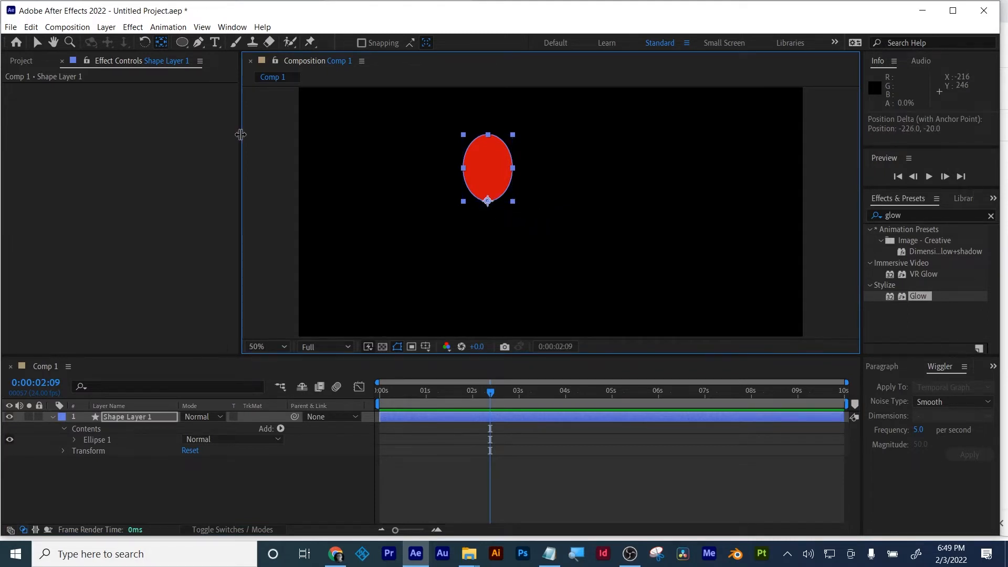
click(37, 42)
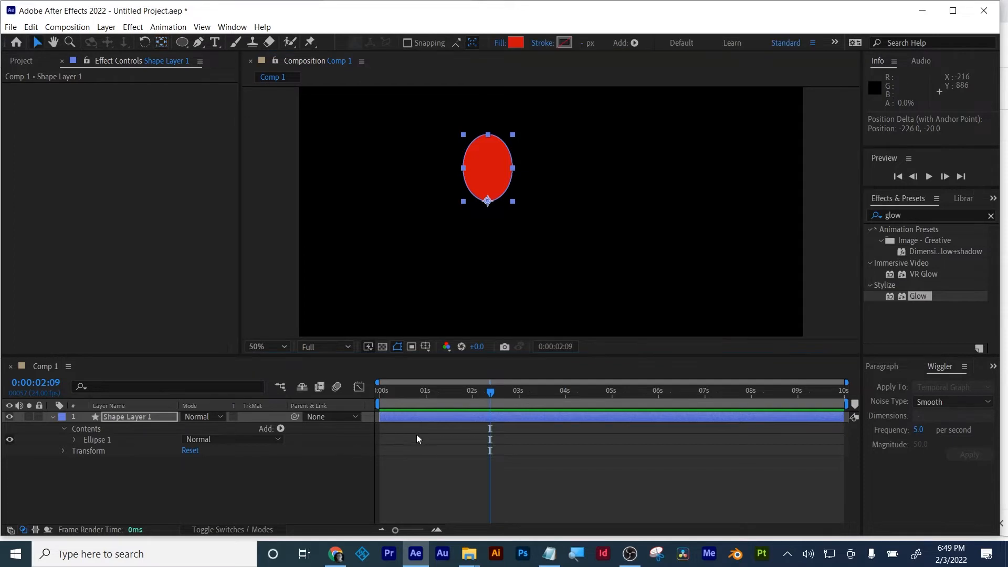
- Rename the ellipse's shape layer as balloon
click(146, 407)
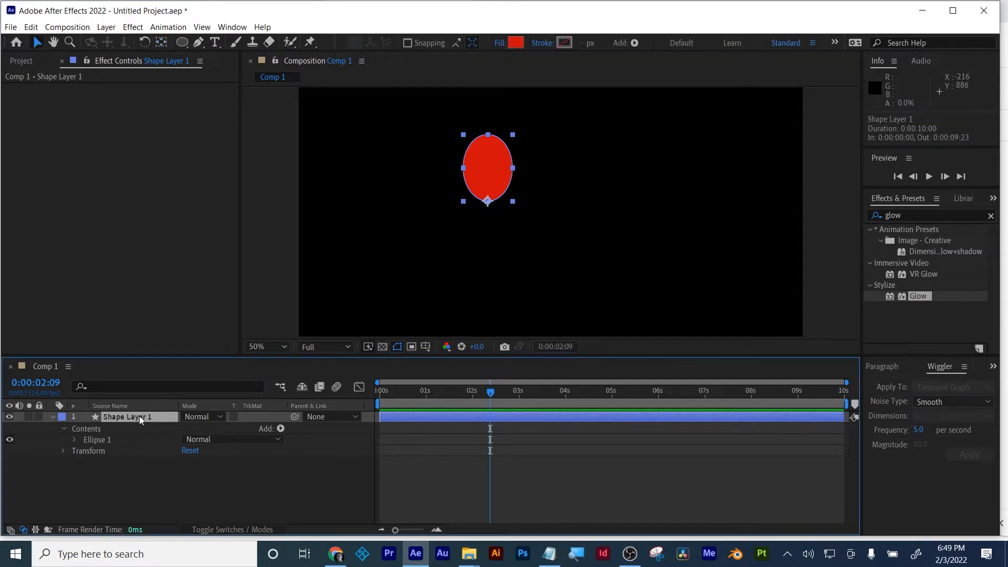
key(b)
key(a)
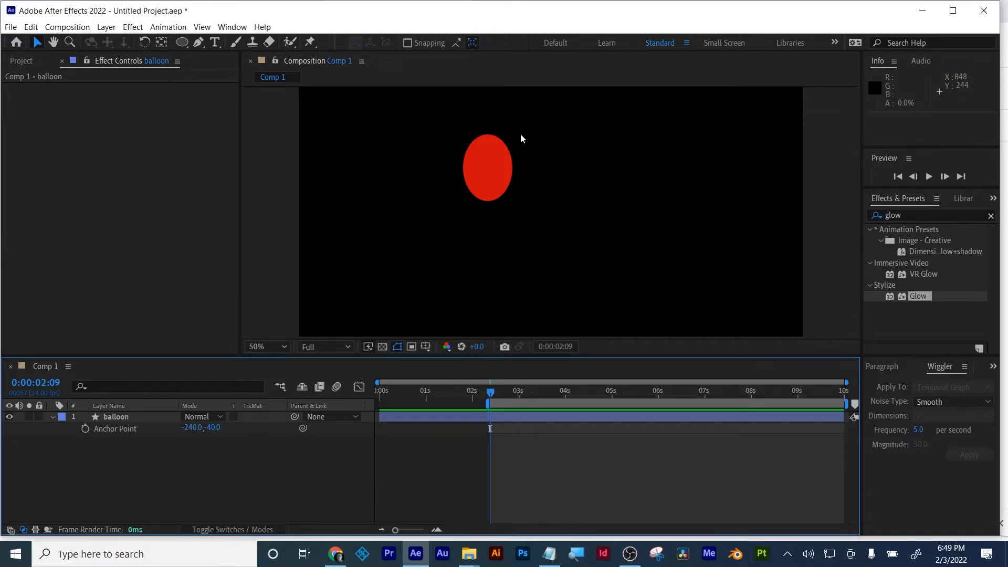
- Draw a rounded rectangle about 380 by 298 px on its own layer beside the balloon, and delete that layer
drag(178, 44, 207, 55)
drag(589, 167, 689, 245)
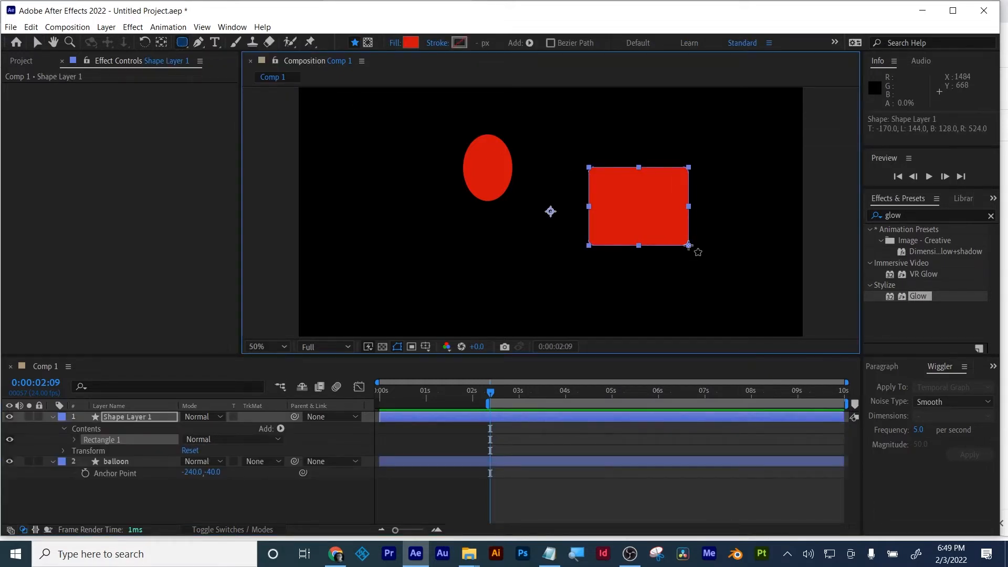
click(514, 416)
key(Delete)
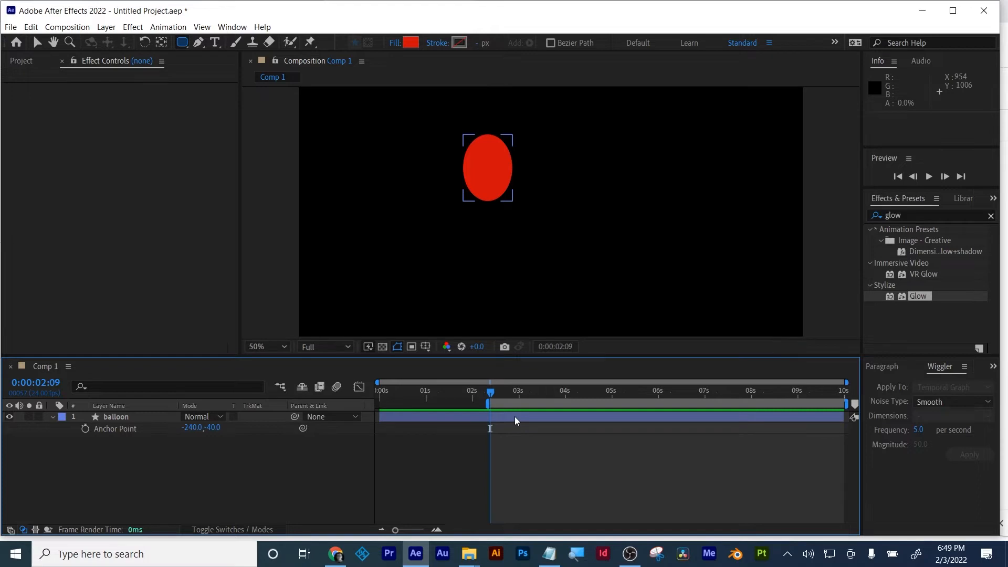
- Draw a rounded rectangle about 396 by 340 px inside the balloon layer, overlapping the ellipse, and undo it
click(515, 417)
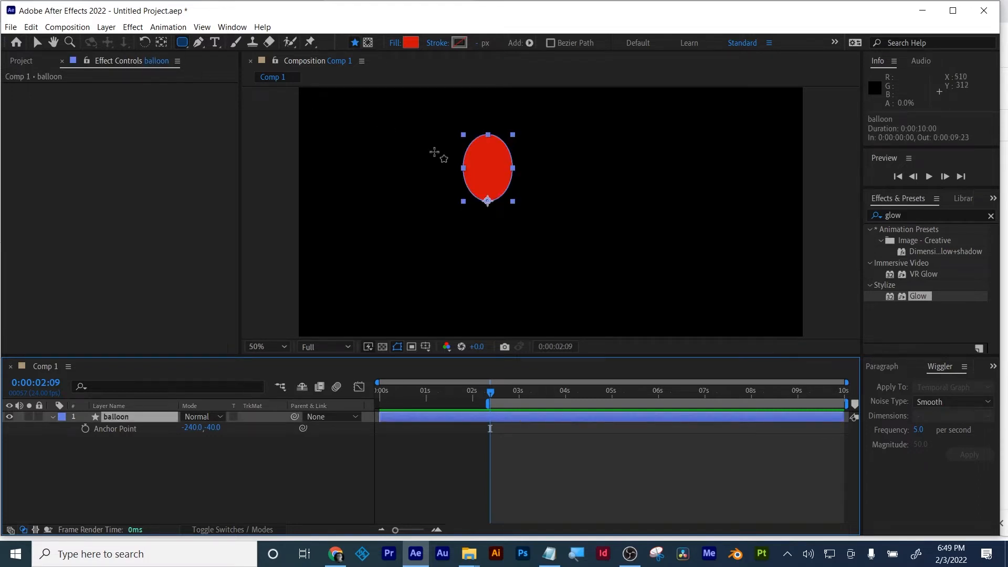
drag(488, 155, 592, 244)
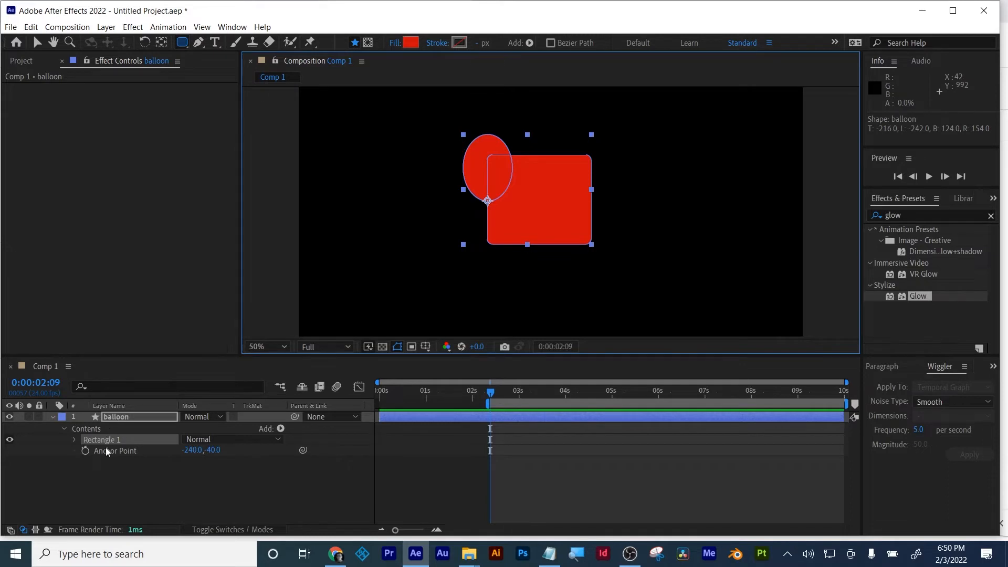
key(ctrl+z)
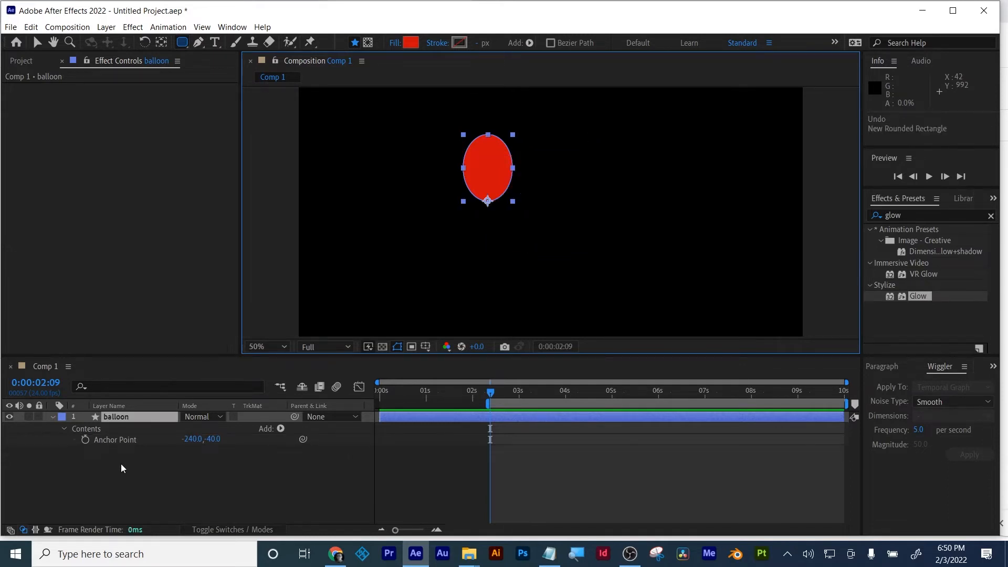
- Draw a slightly curved string from the balloon's base downward on a new shape layer with the Pen tool
click(121, 473)
click(199, 43)
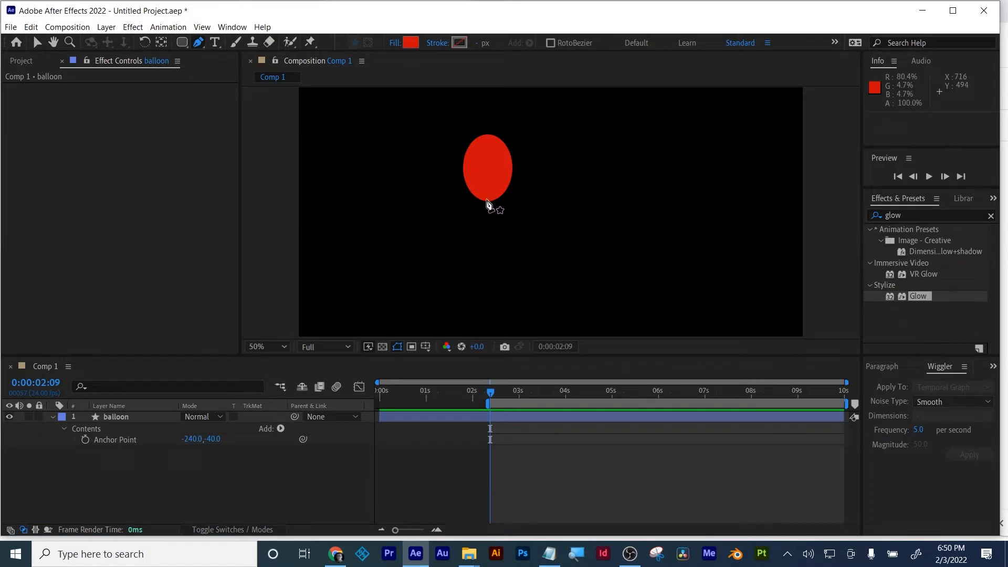
click(487, 196)
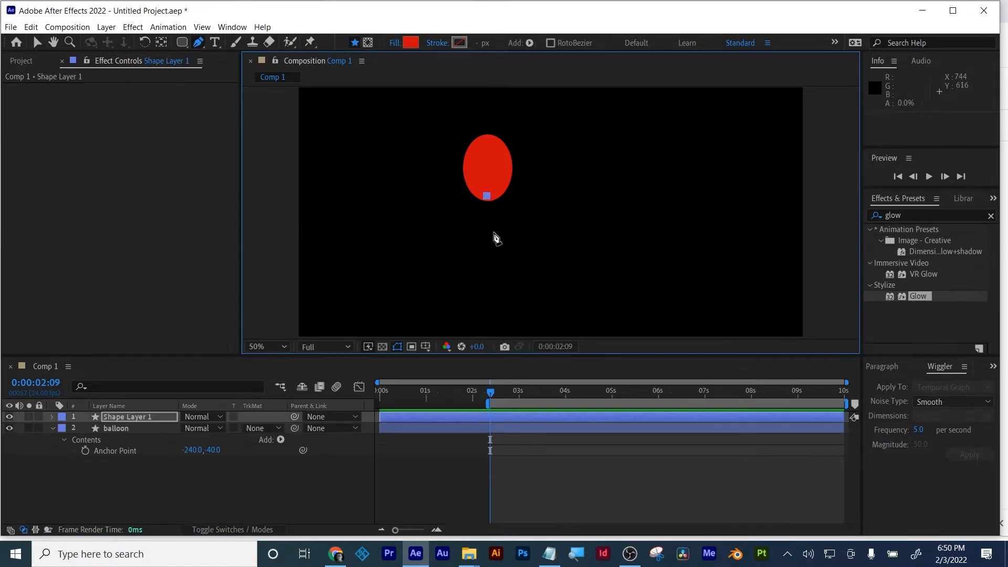
drag(488, 260, 483, 277)
- Set the balloon string's fill to None
click(396, 43)
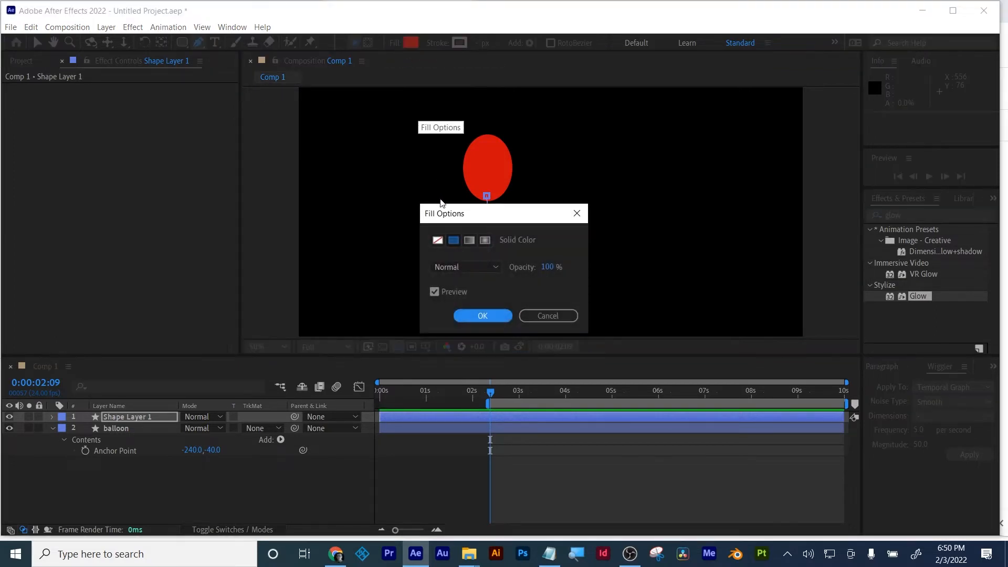
click(438, 241)
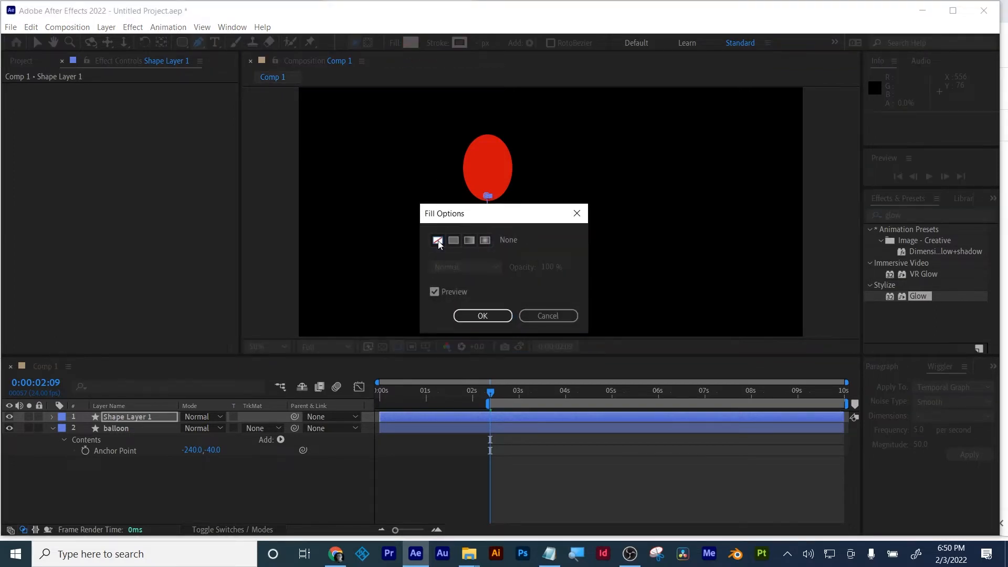
click(482, 315)
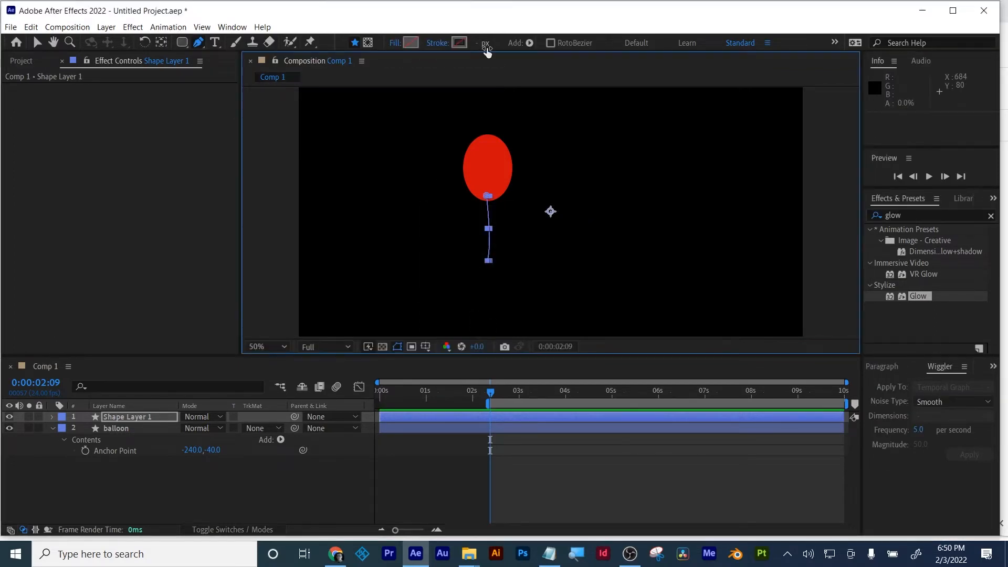
- Give the balloon string a solid color stroke in white, FFFFFF
click(437, 43)
click(454, 240)
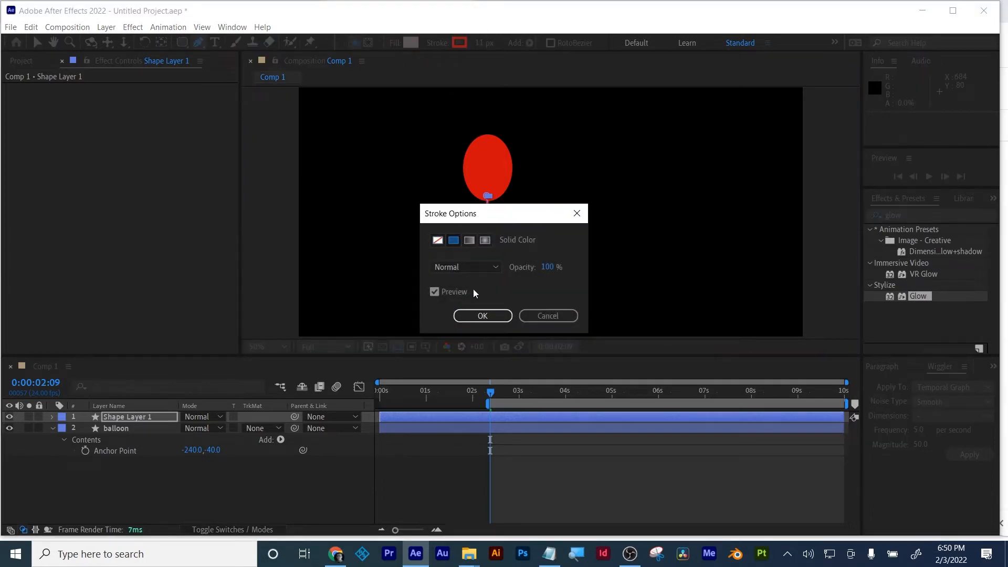
click(495, 312)
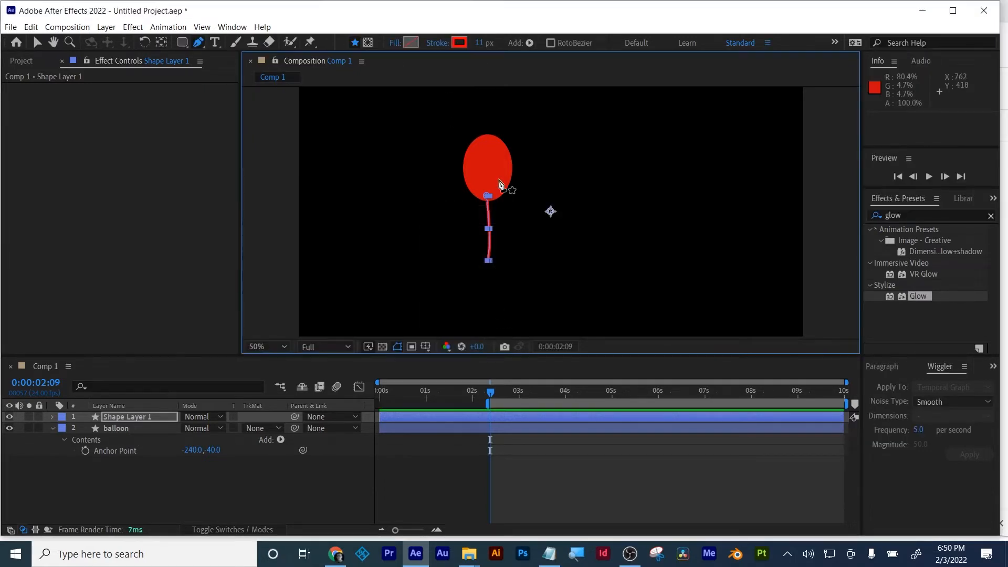
click(460, 43)
click(461, 313)
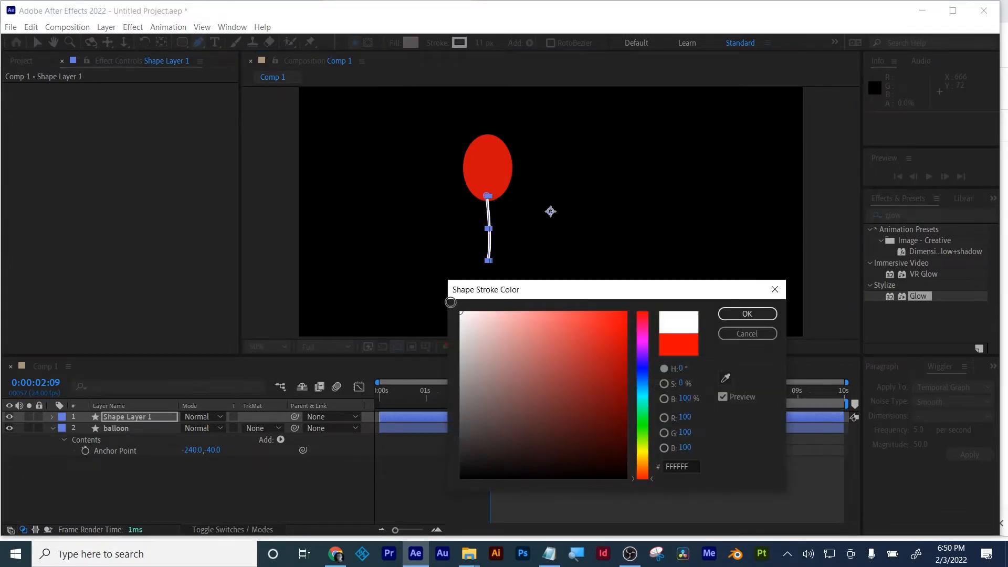
click(747, 313)
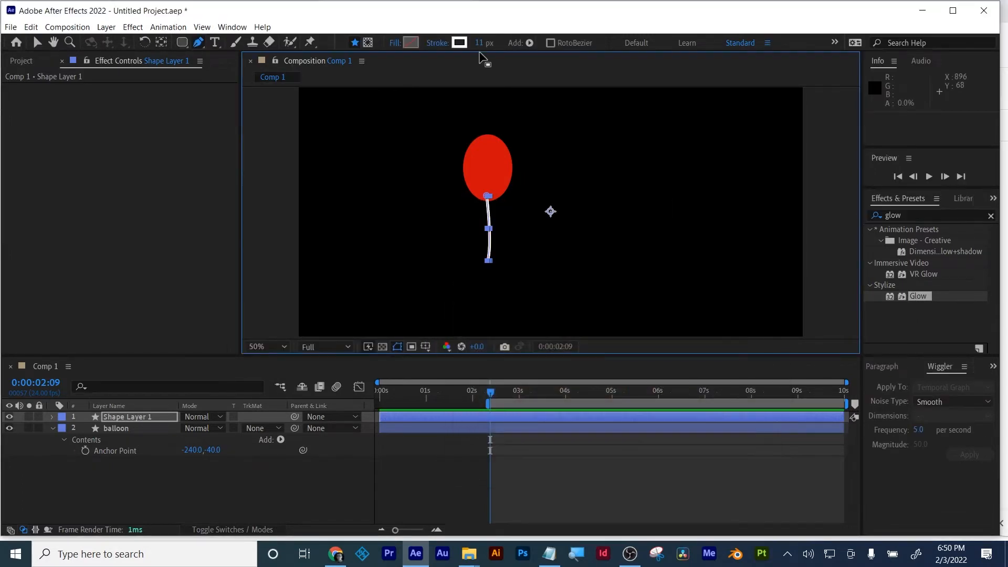
- Set the balloon string's stroke width to 4 px and move its anchor point to the string's upper end at the balloon's base
drag(480, 46, 473, 47)
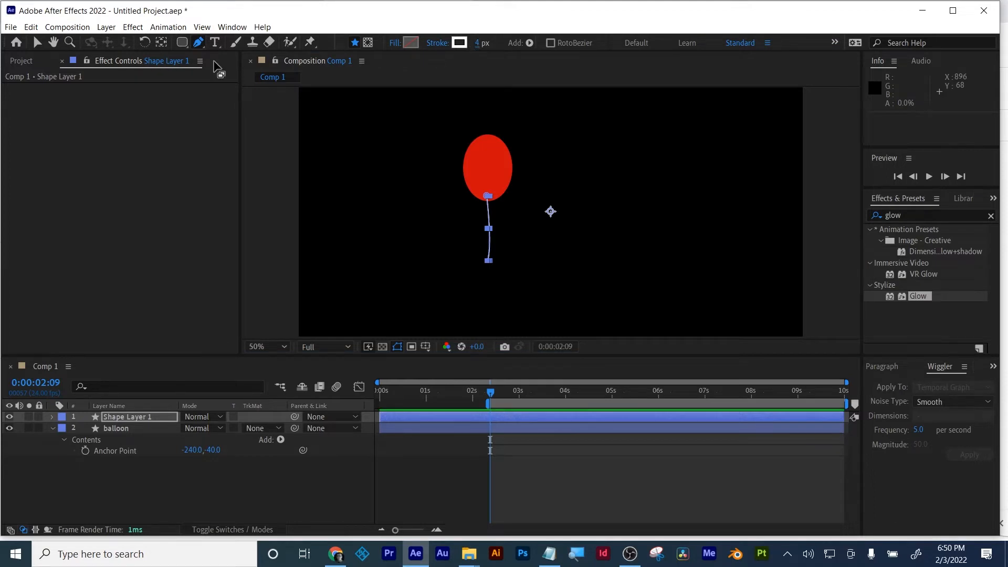
click(162, 43)
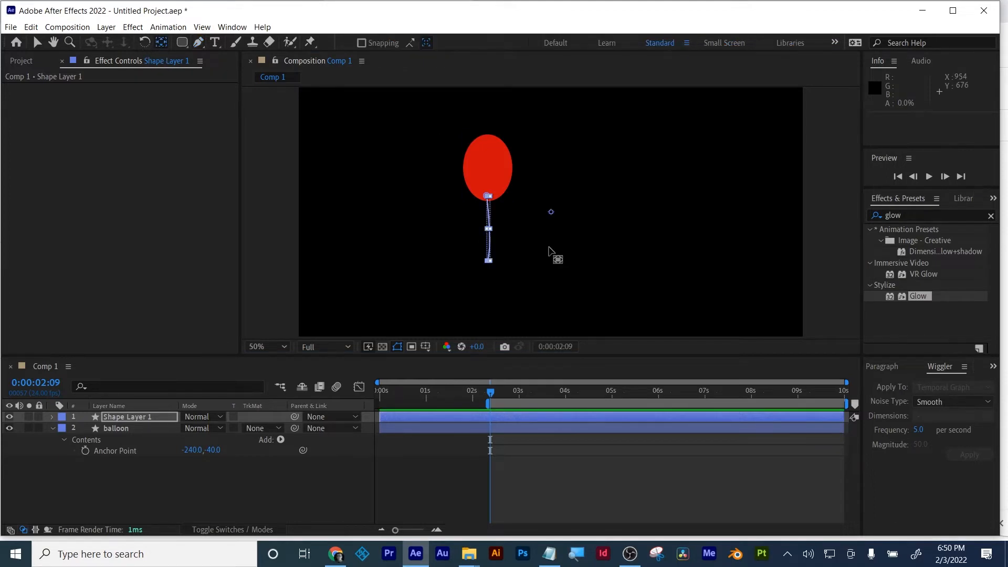
click(555, 467)
click(565, 420)
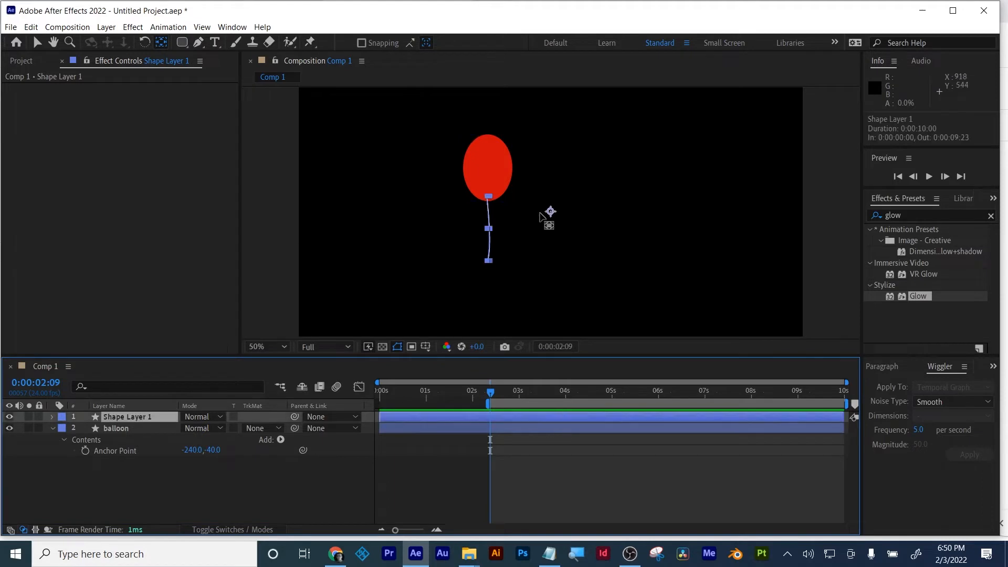
drag(549, 211, 489, 197)
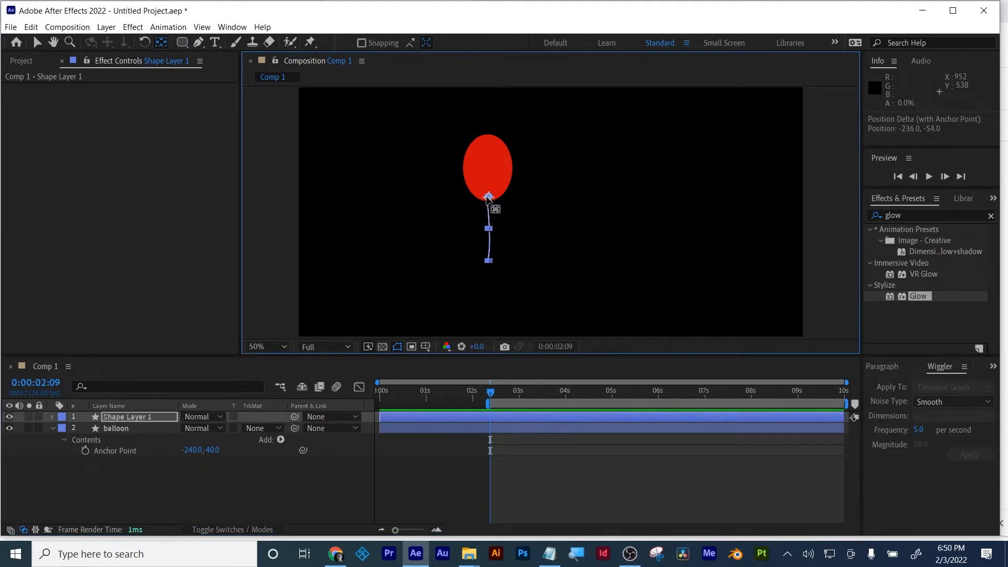
- Rename the string's shape layer as string
click(138, 421)
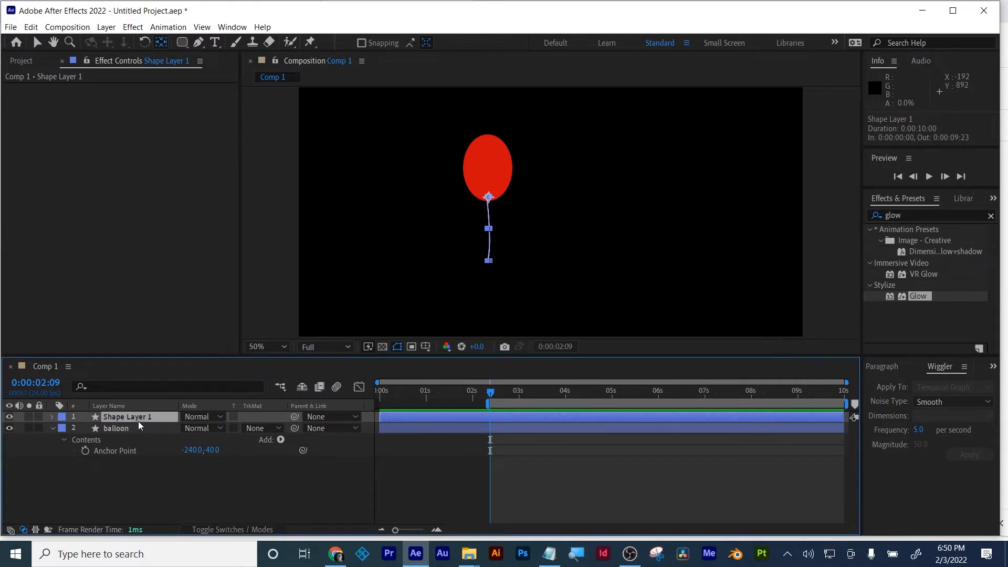
key(Return)
text(strin)
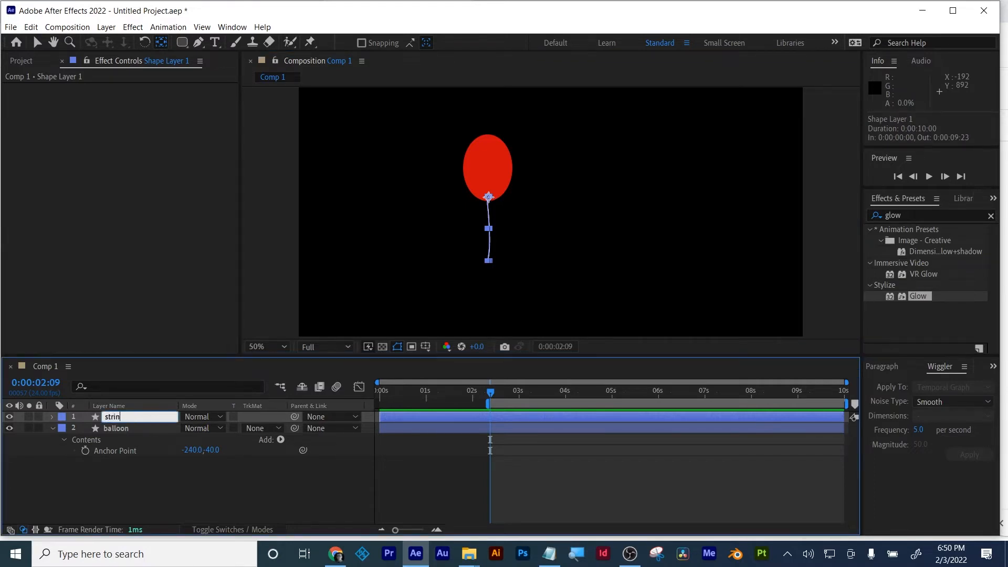
text(g)
key(Return)
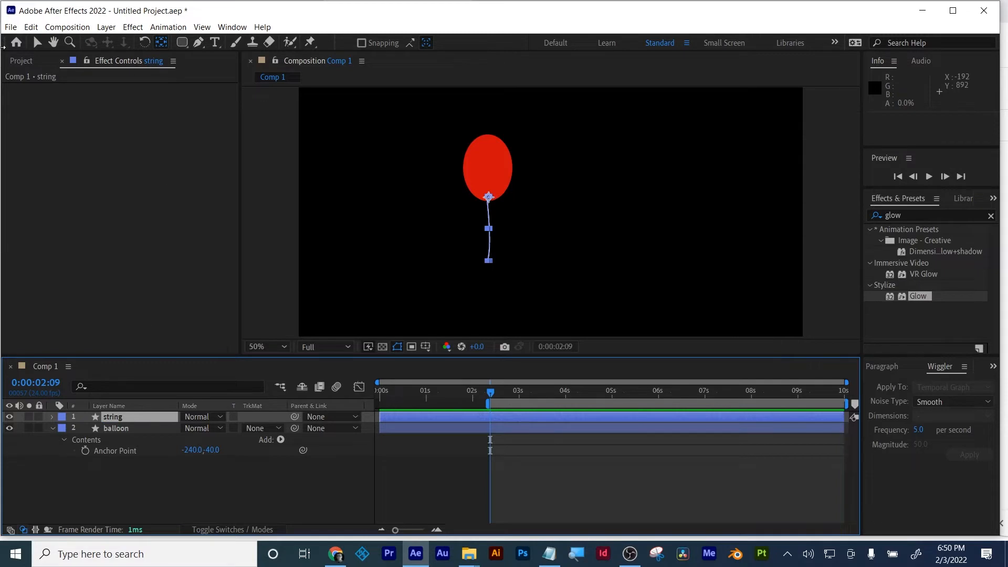
- Move the balloon layer above the string layer in the stacking order and collapse its properties
click(36, 42)
click(121, 426)
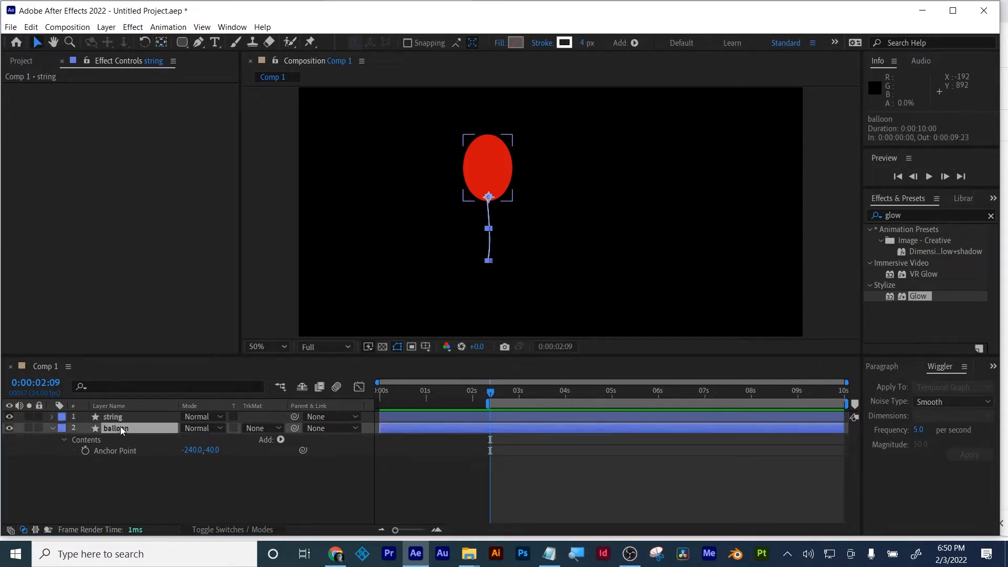
drag(120, 424, 121, 414)
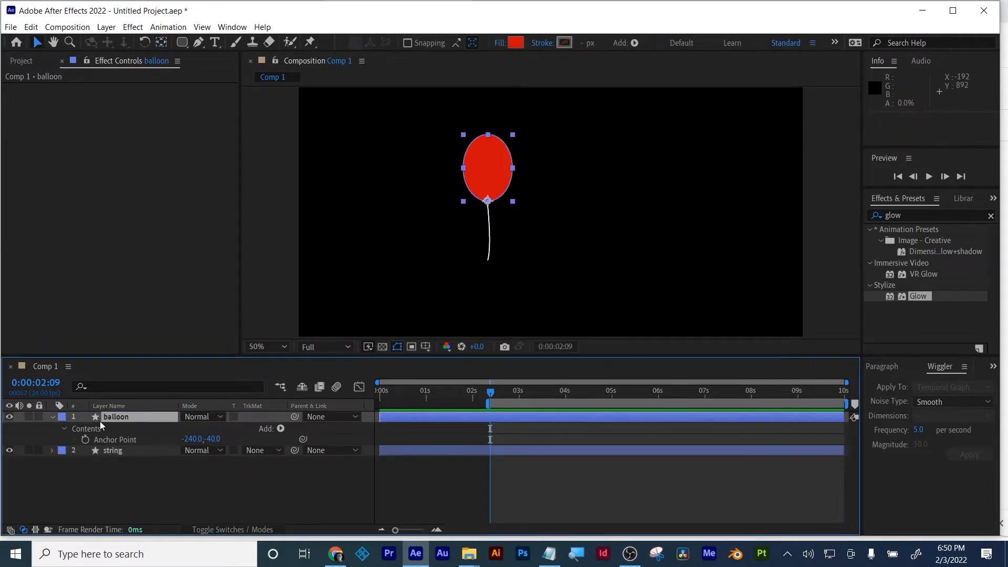
click(53, 417)
click(90, 466)
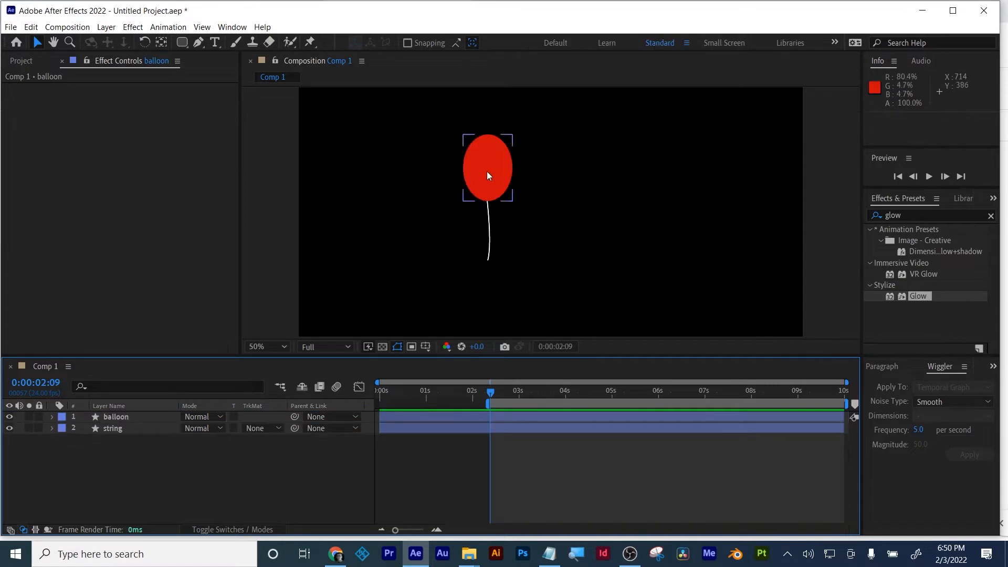
- Parent the string layer to the balloon layer
click(493, 210)
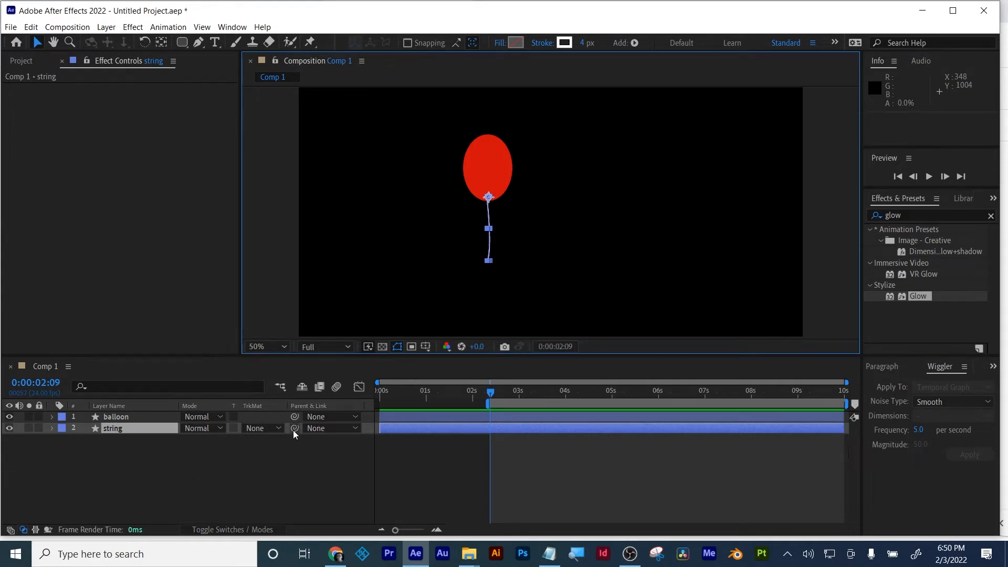
drag(293, 428, 293, 429)
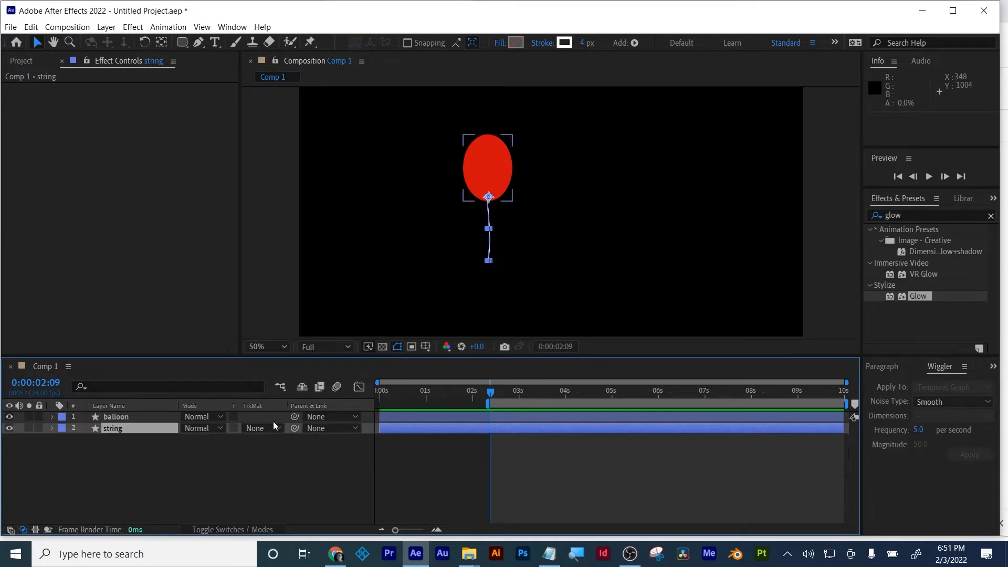
click(229, 529)
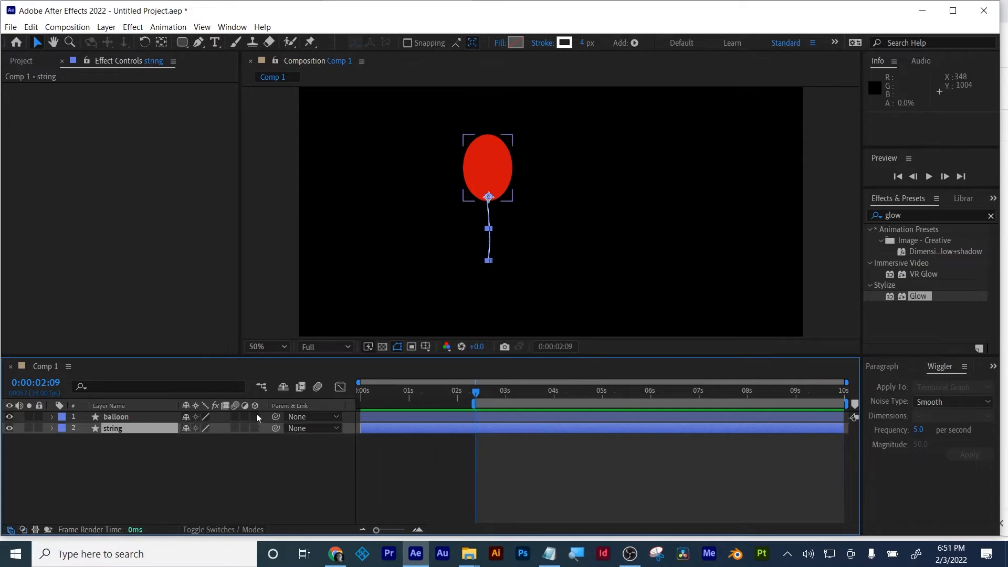
click(231, 529)
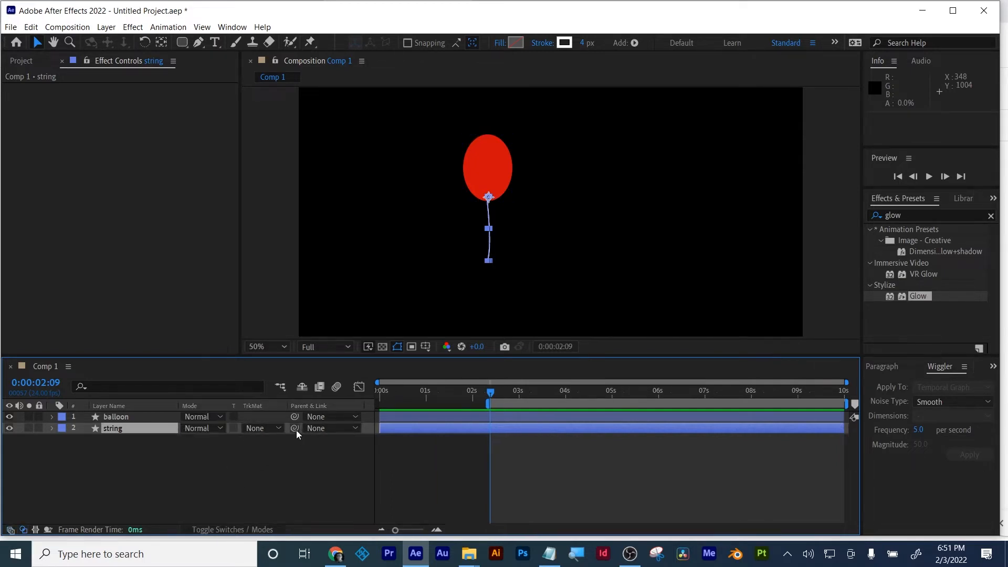
drag(294, 430, 125, 420)
- Shift the balloon horizontally to an X position of 773, keeping Y at 500
click(124, 420)
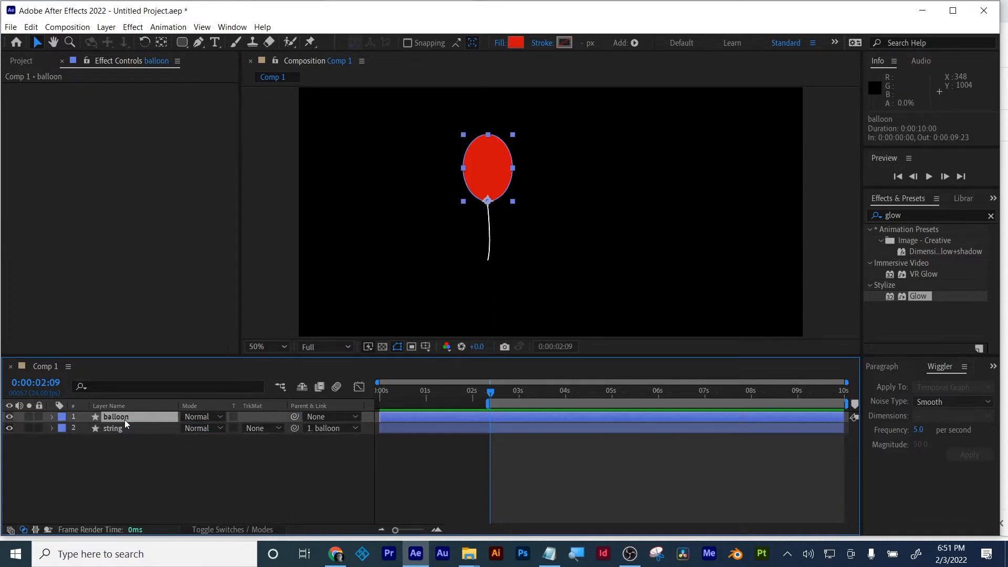
key(p)
drag(188, 428, 213, 421)
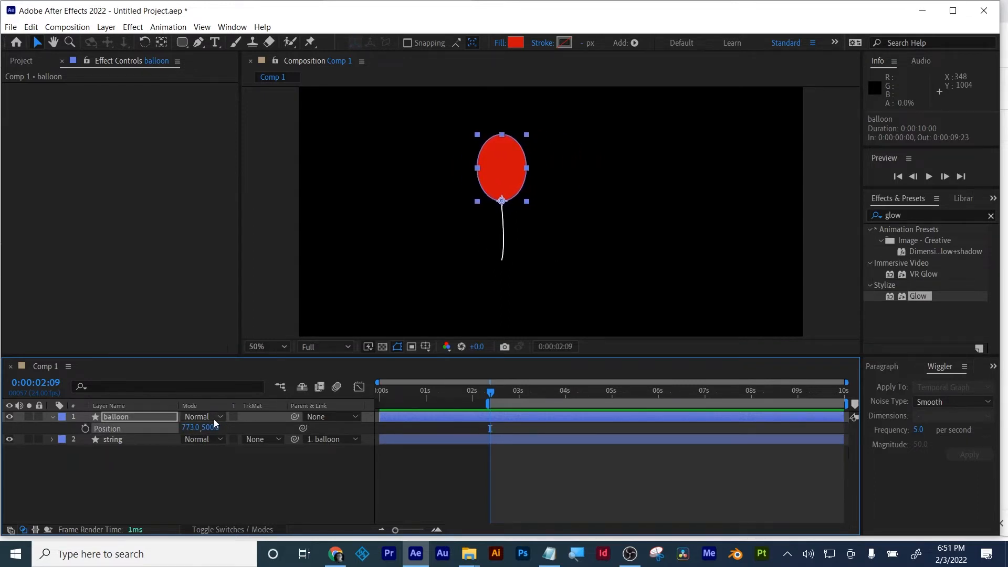
right_click(497, 167)
click(445, 143)
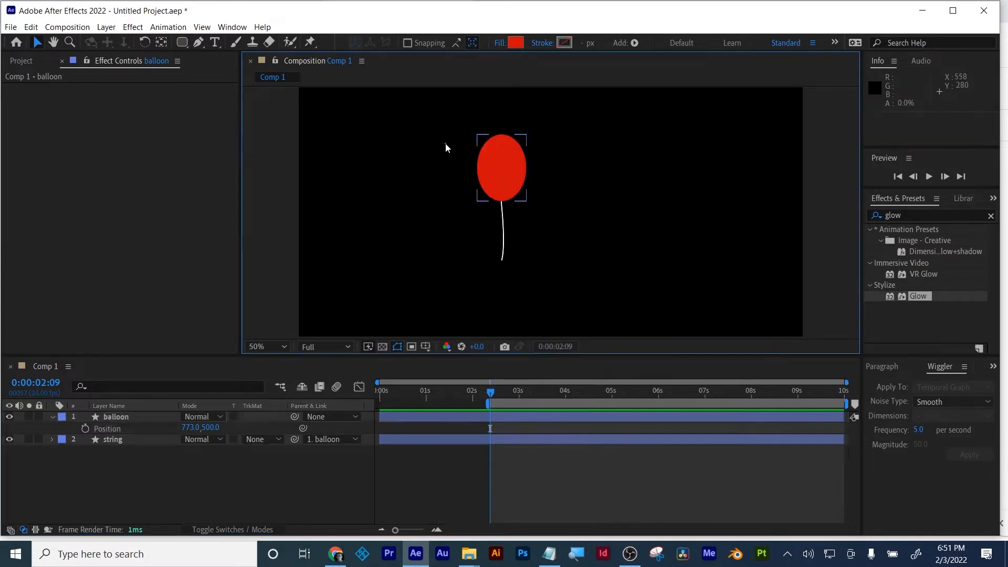
click(484, 167)
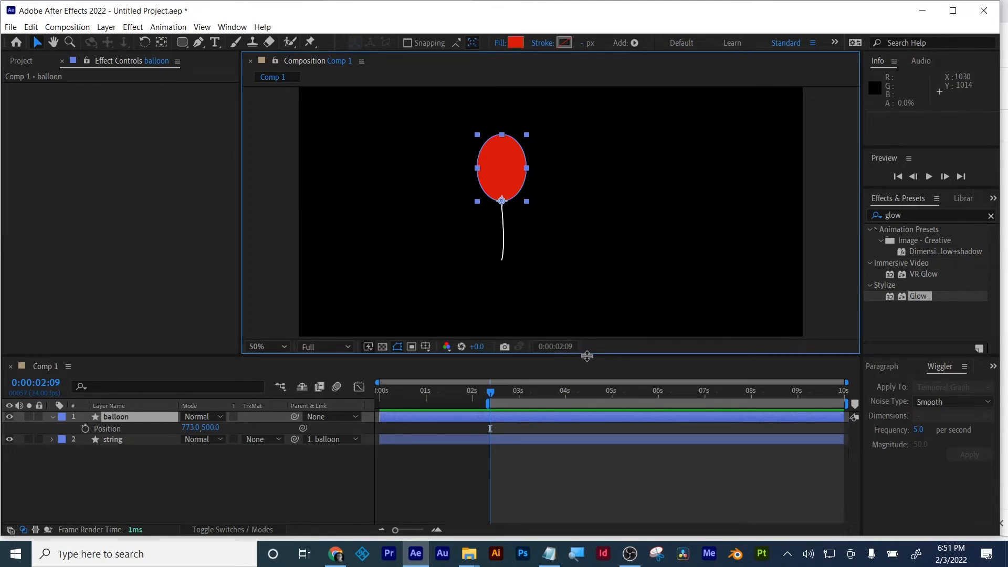
- Enlarge the composition view and extend the work area to cover the full 10 seconds of the composition
drag(586, 356, 589, 419)
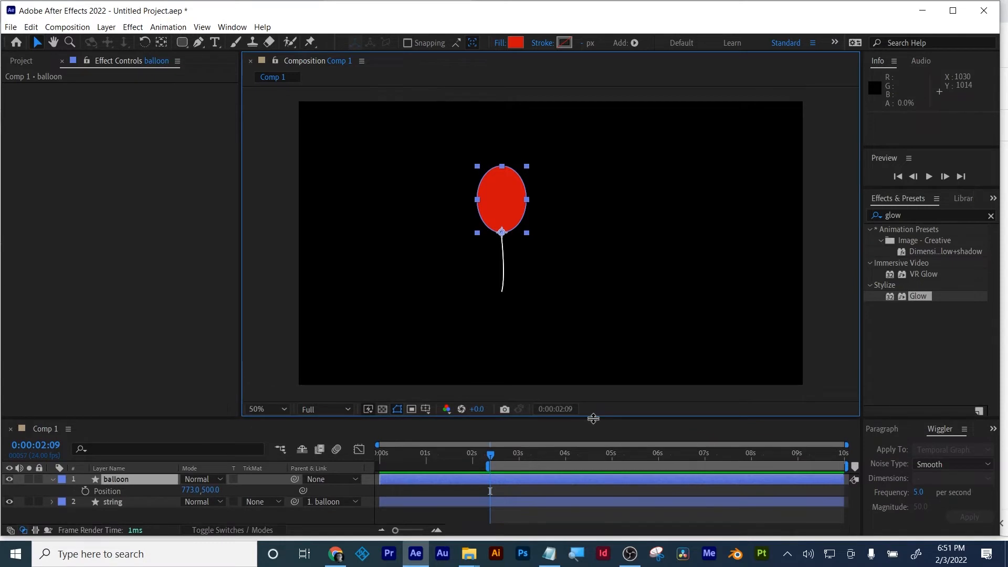
click(436, 458)
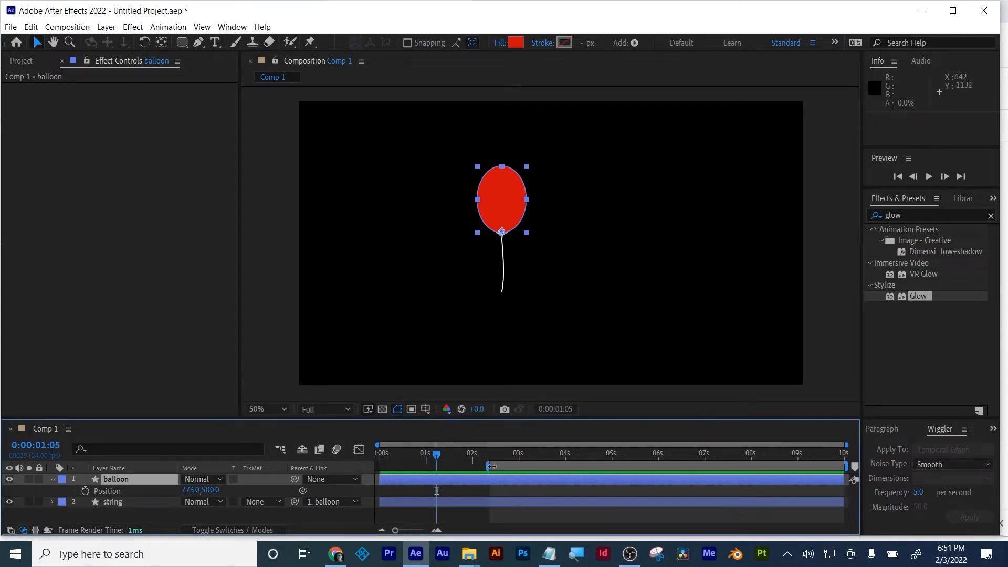
drag(485, 465, 349, 462)
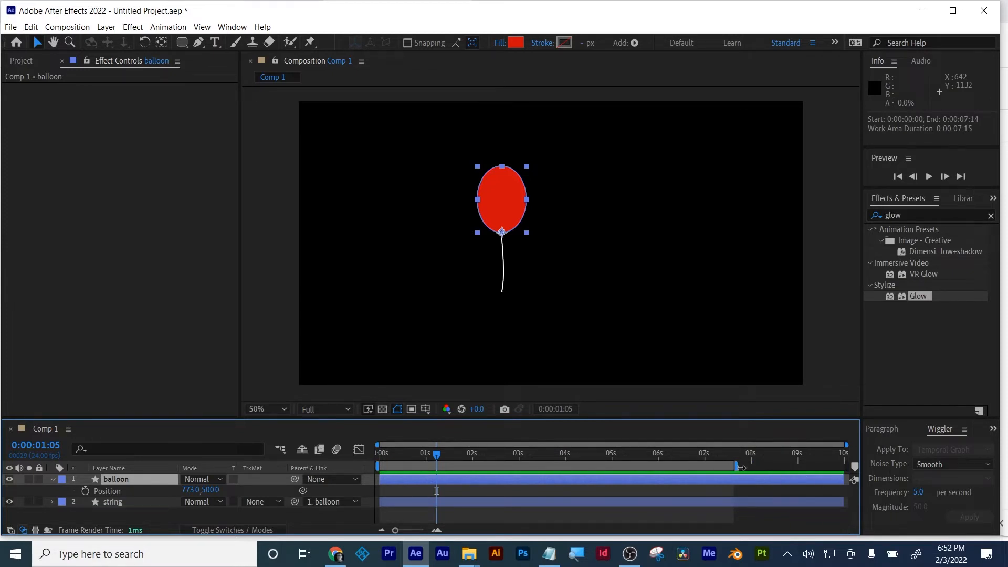
drag(727, 466, 931, 480)
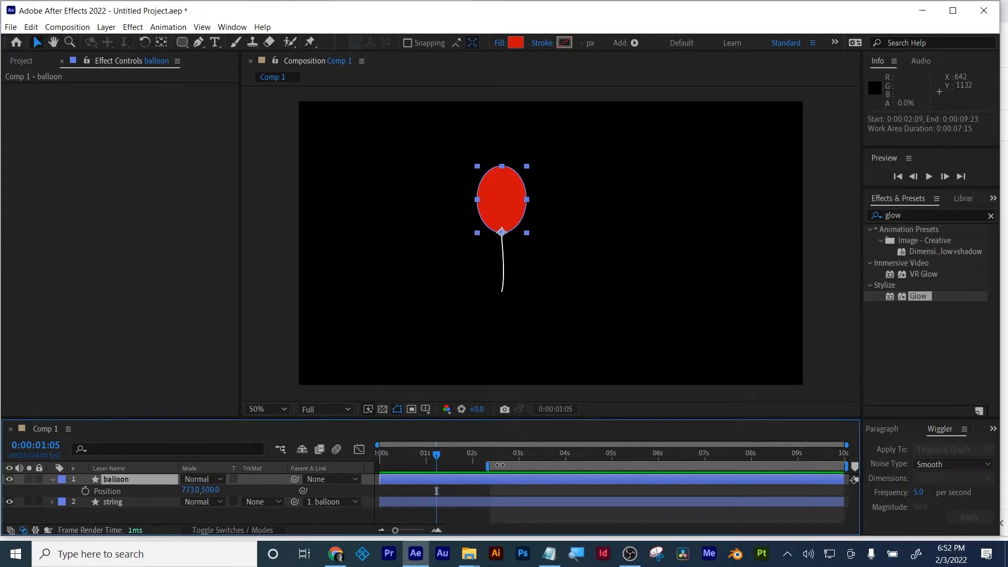
drag(487, 466, 327, 457)
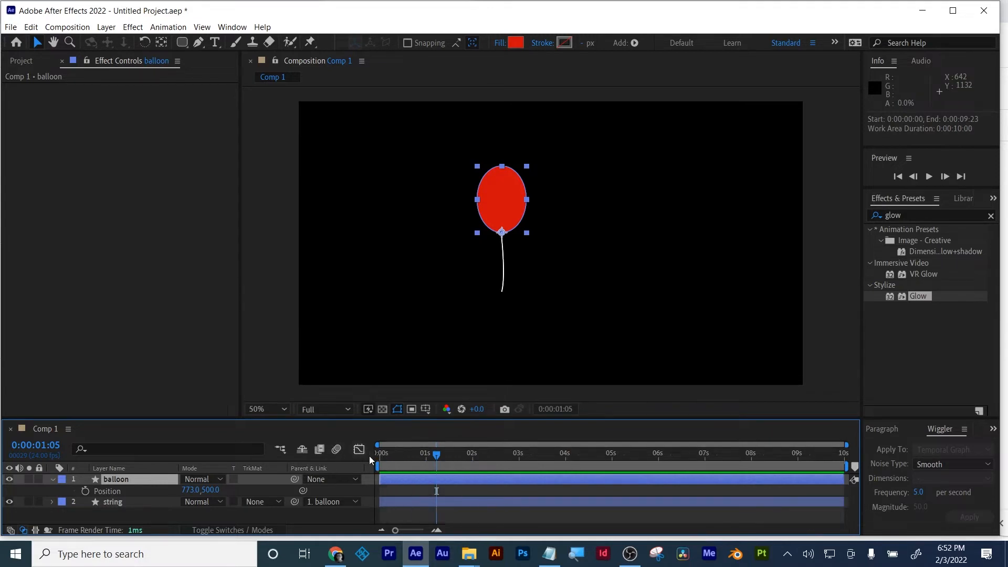
- Add a Position keyframe for the balloon at 0:00:00:00 below the frame, at 773, 1374
click(379, 457)
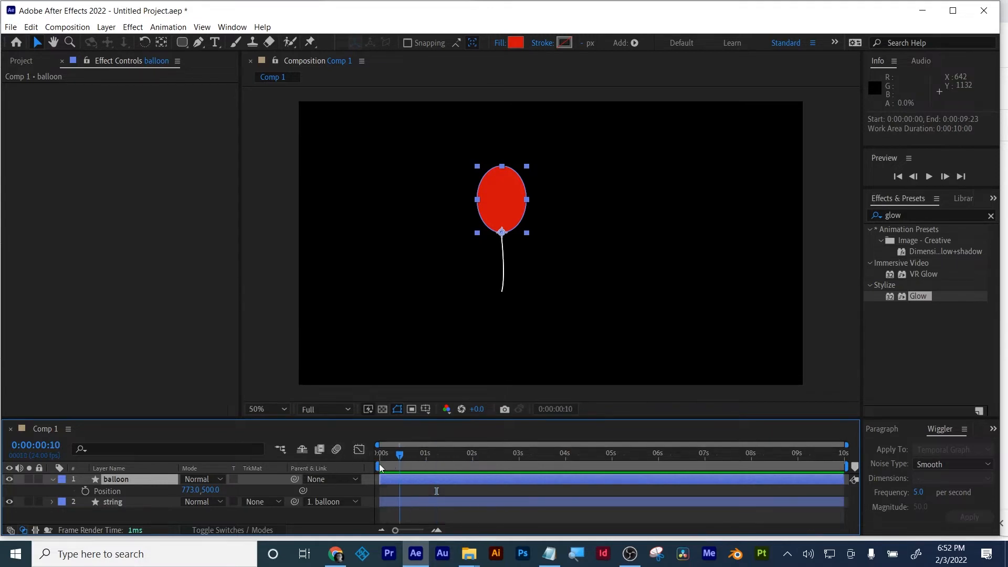
click(85, 490)
drag(210, 492, 706, 566)
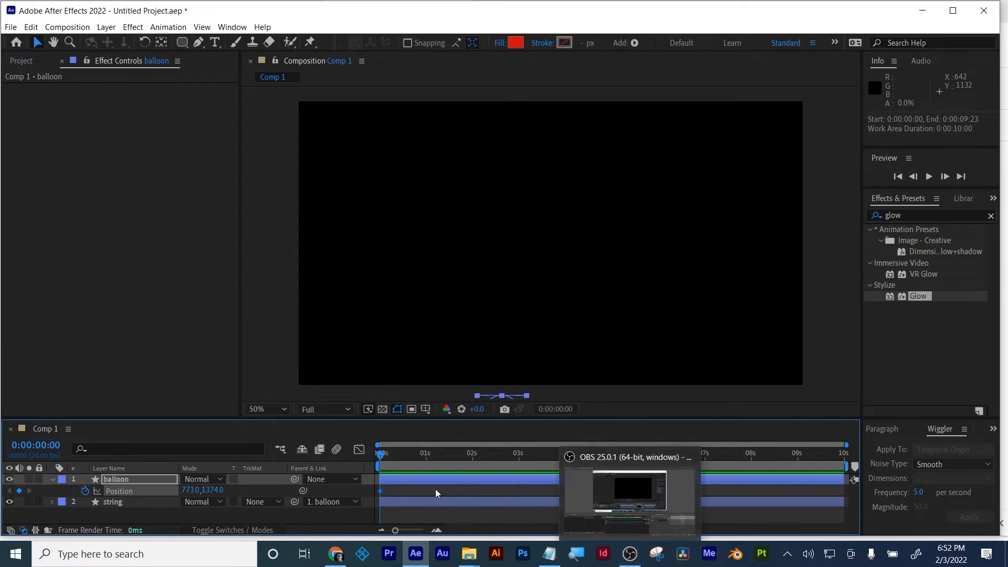
- Add a Position keyframe at 0:00:03:23 that moves the balloon straight up beyond the frame's top edge, to 773, -234
drag(380, 455, 563, 442)
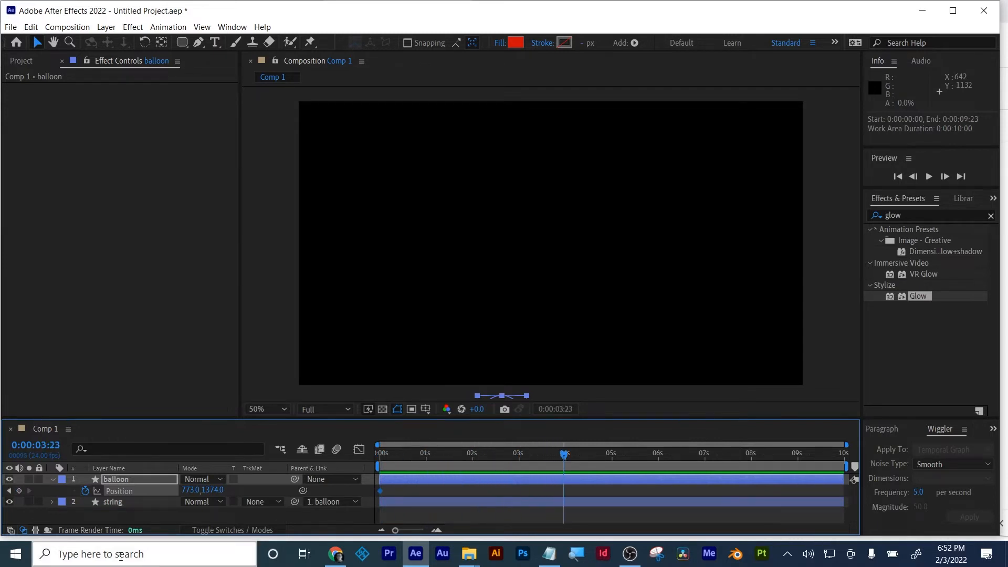
right_click(214, 492)
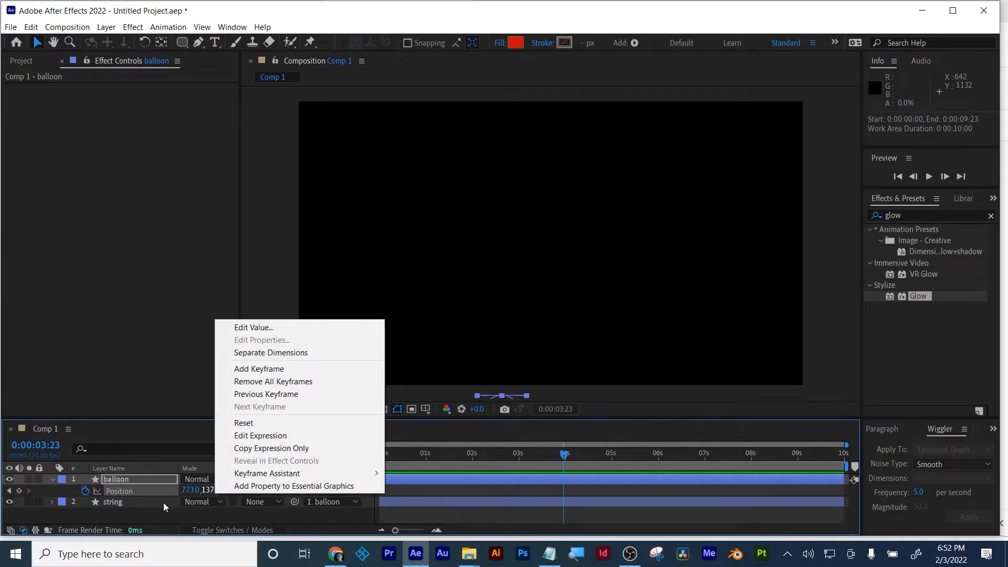
click(162, 510)
drag(222, 491, 30, 497)
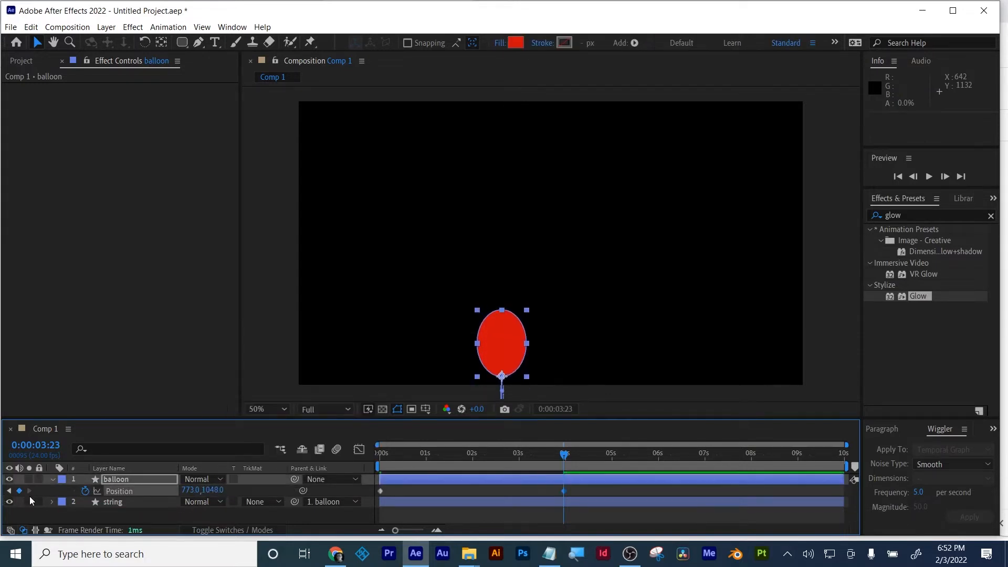
right_click(500, 345)
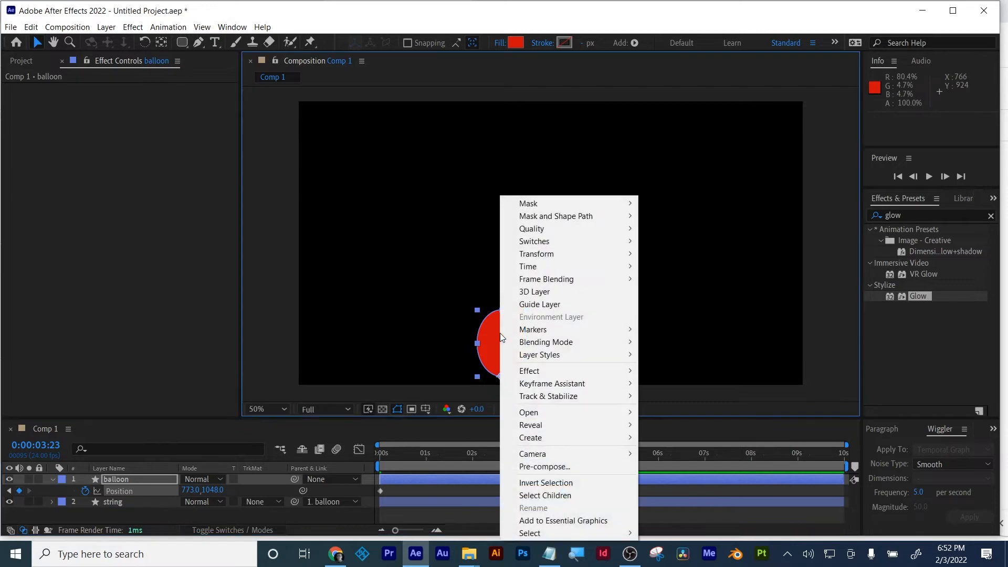
click(445, 284)
click(491, 339)
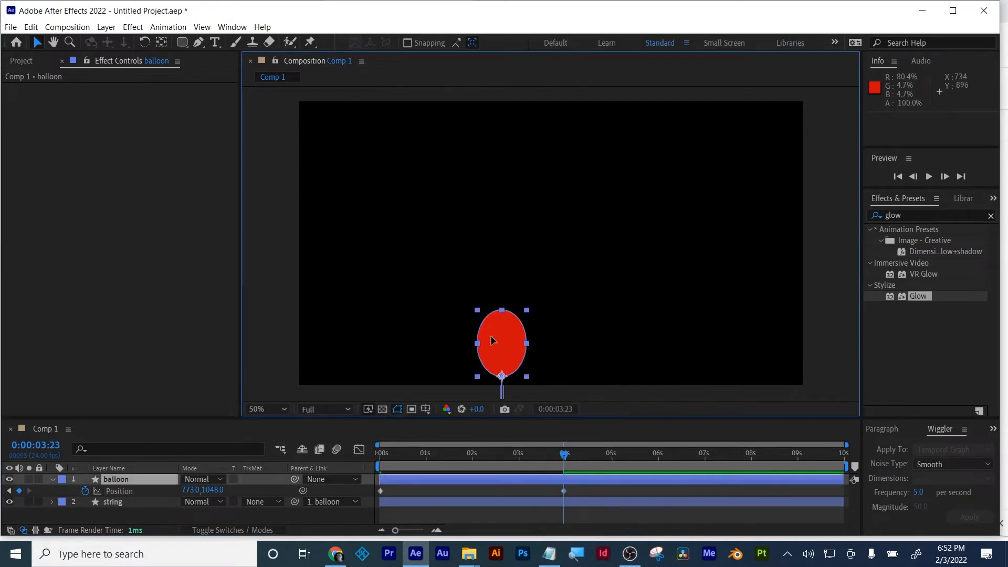
drag(493, 341, 459, 4)
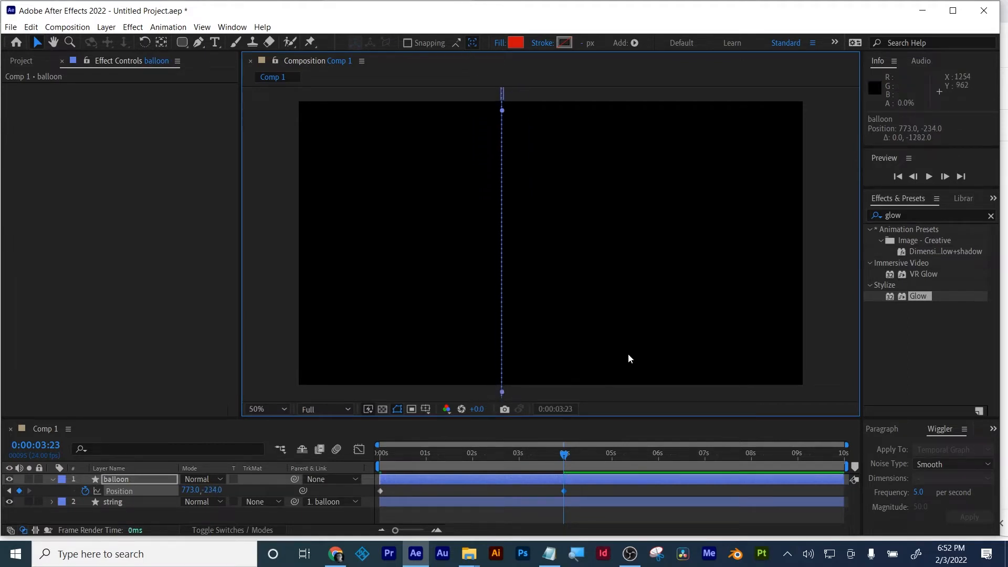
- Play the balloon's rising animation from the start and stop the preview
drag(549, 449, 367, 471)
key(space)
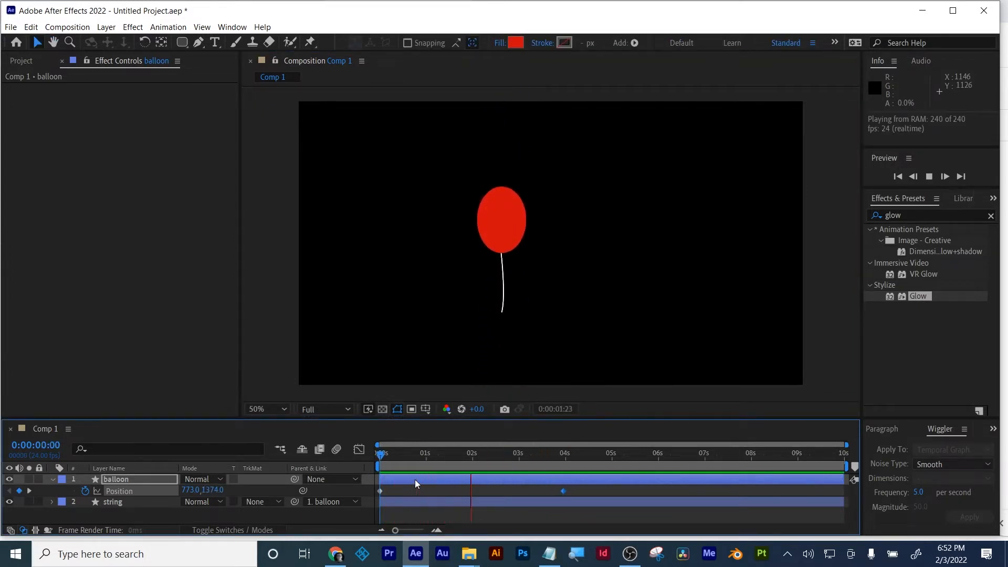
key(space)
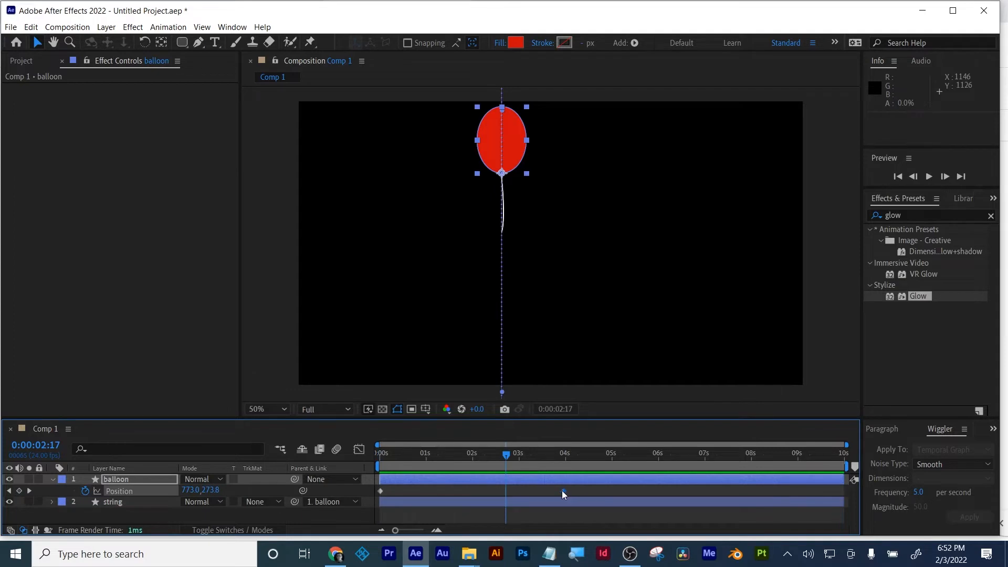
- Slow the balloon's rise by shifting its second Position keyframe to about 5 seconds, and preview the motion
drag(562, 490, 612, 493)
key(space)
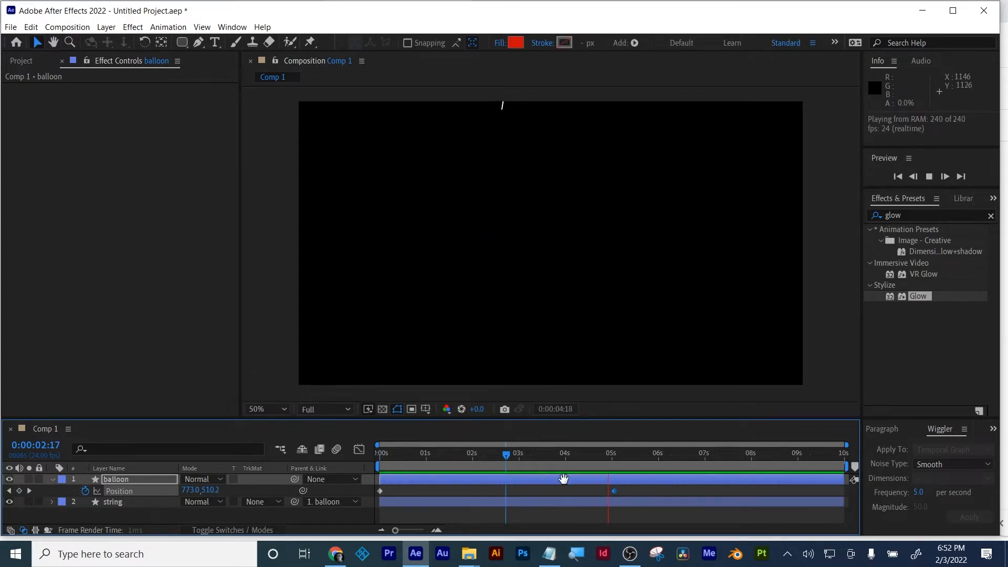
key(space)
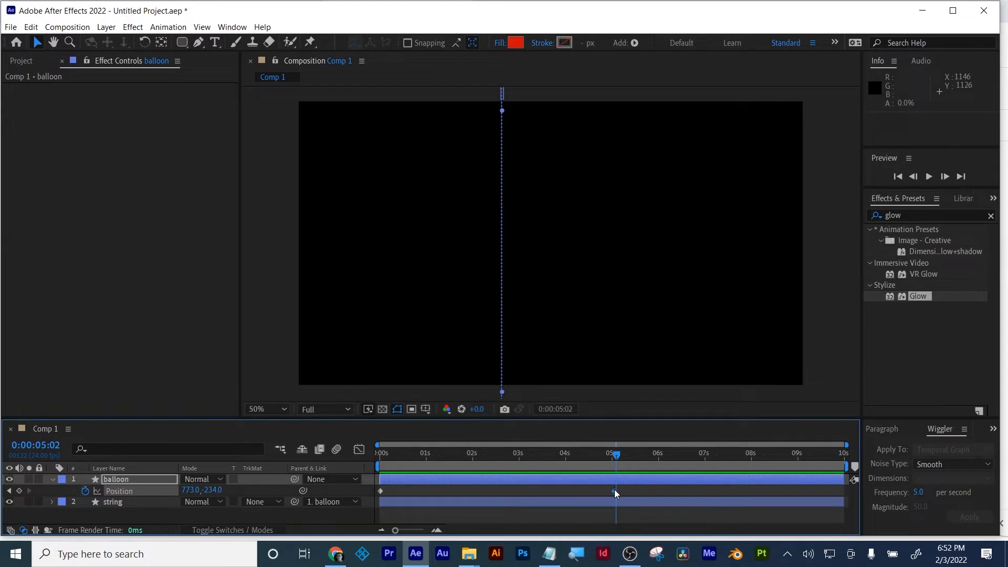
- Slow the balloon's rise further by moving its second Position keyframe to 0:00:06:02, and preview the motion from the start
drag(614, 489, 663, 493)
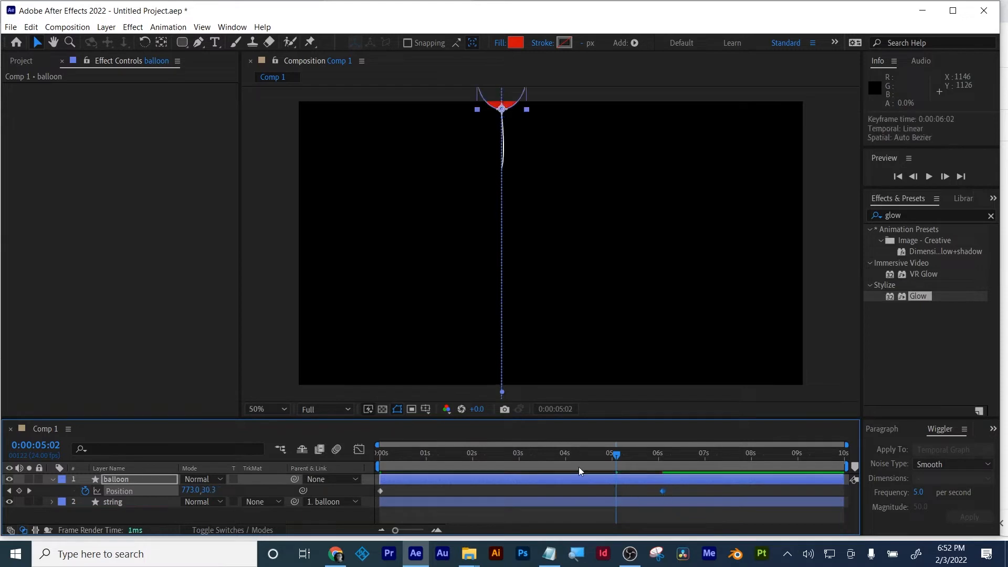
drag(566, 457, 297, 461)
key(space)
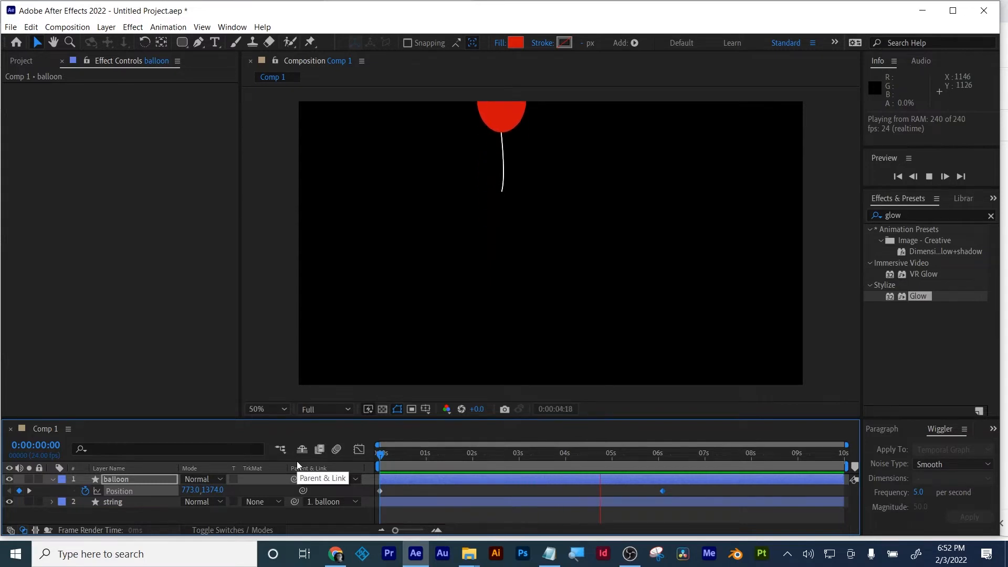
key(space)
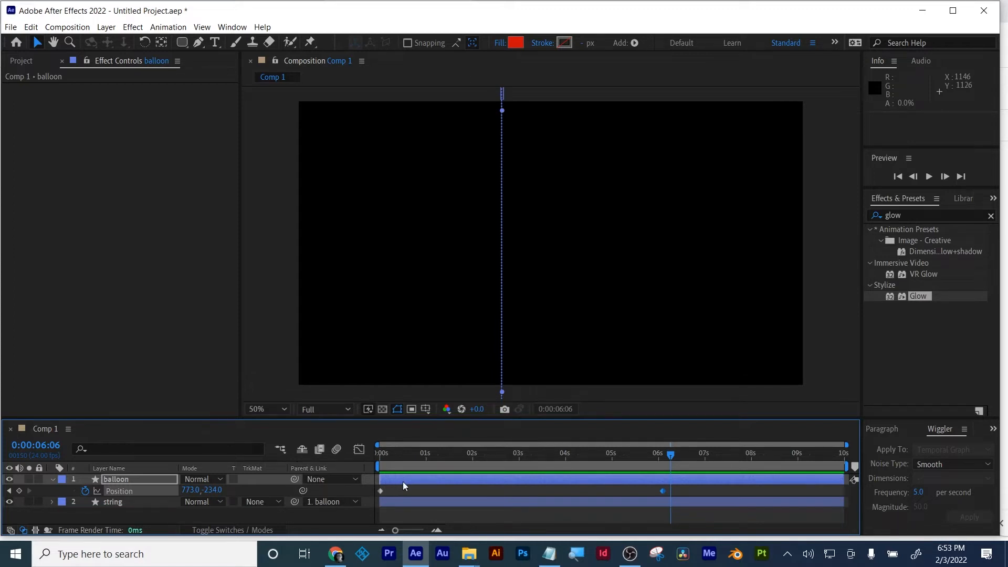
- Go back to 0:00:00:00 and separate the balloon's Position into individual X and Y dimensions
click(463, 459)
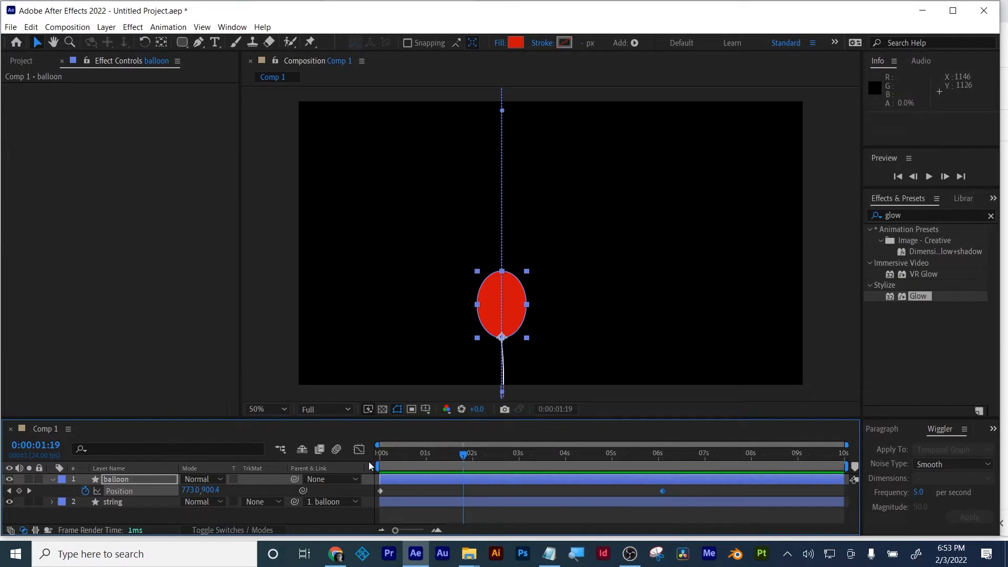
drag(398, 457, 361, 461)
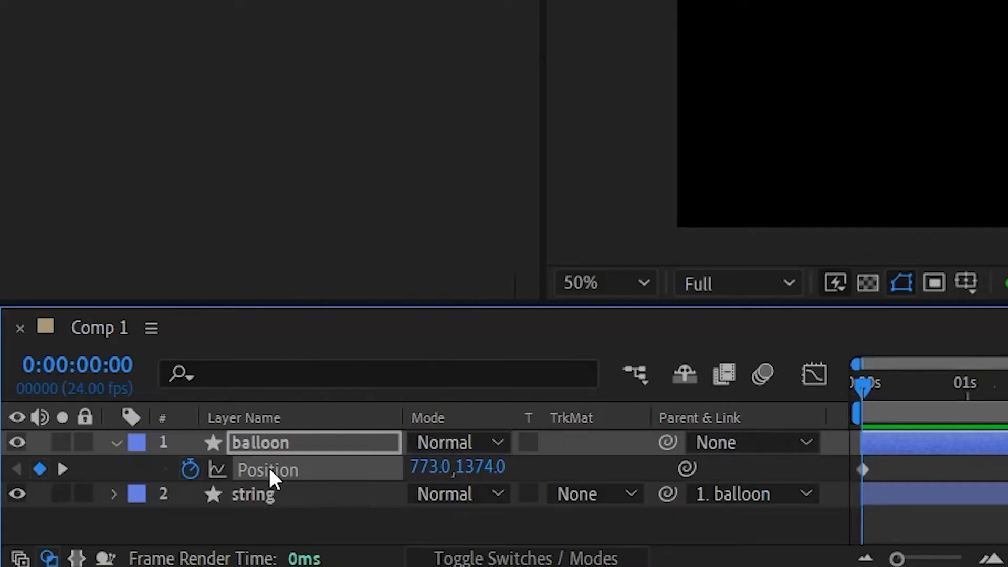
right_click(268, 465)
click(243, 465)
right_click(260, 467)
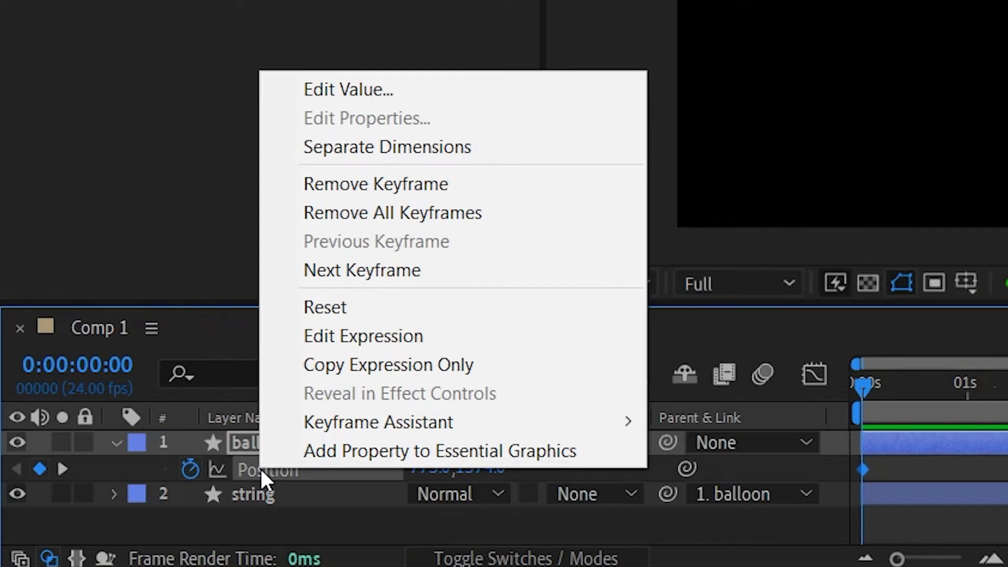
click(402, 148)
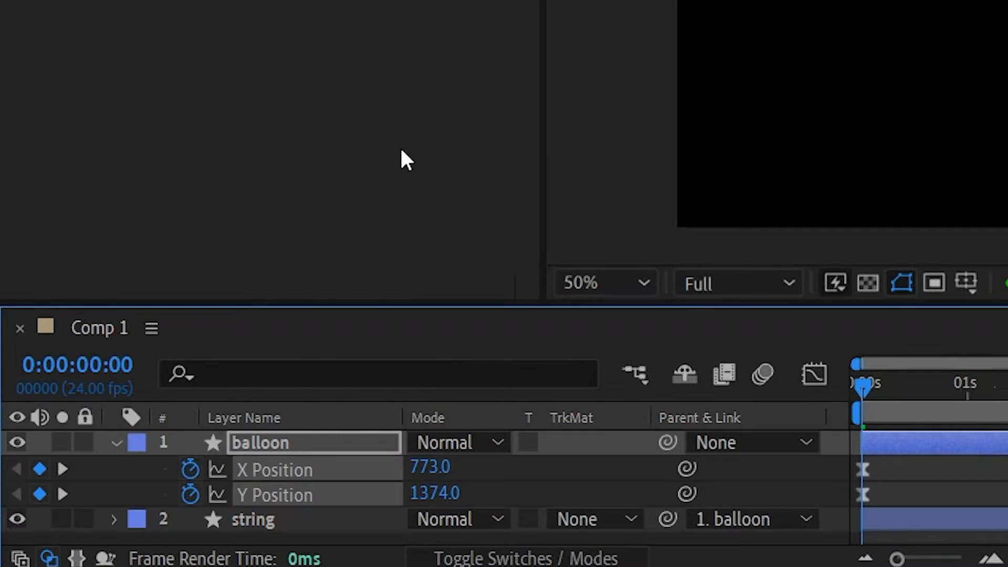
key(F2)
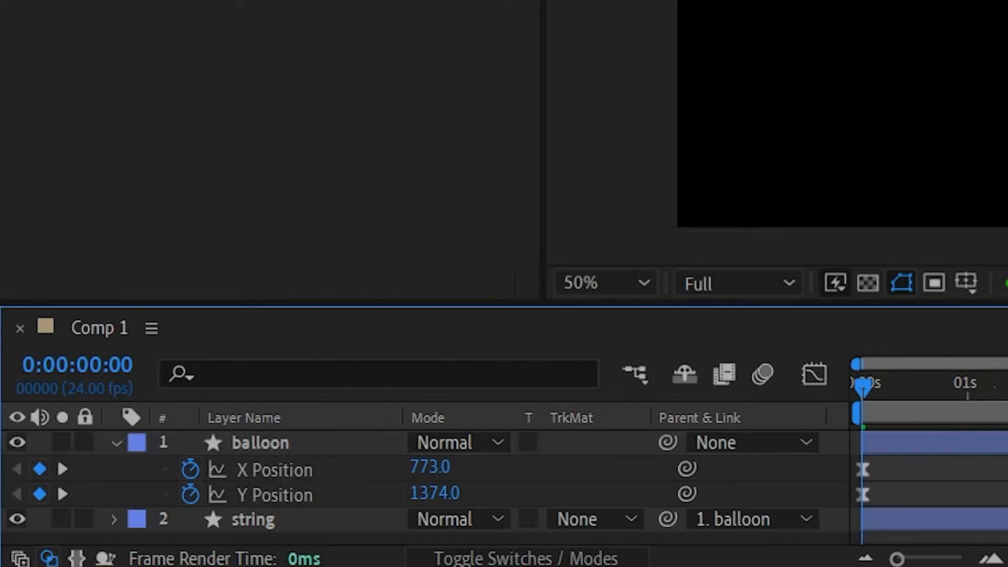
- Turn off keyframe animation for the balloon's X Position, removing its keyframes
click(188, 471)
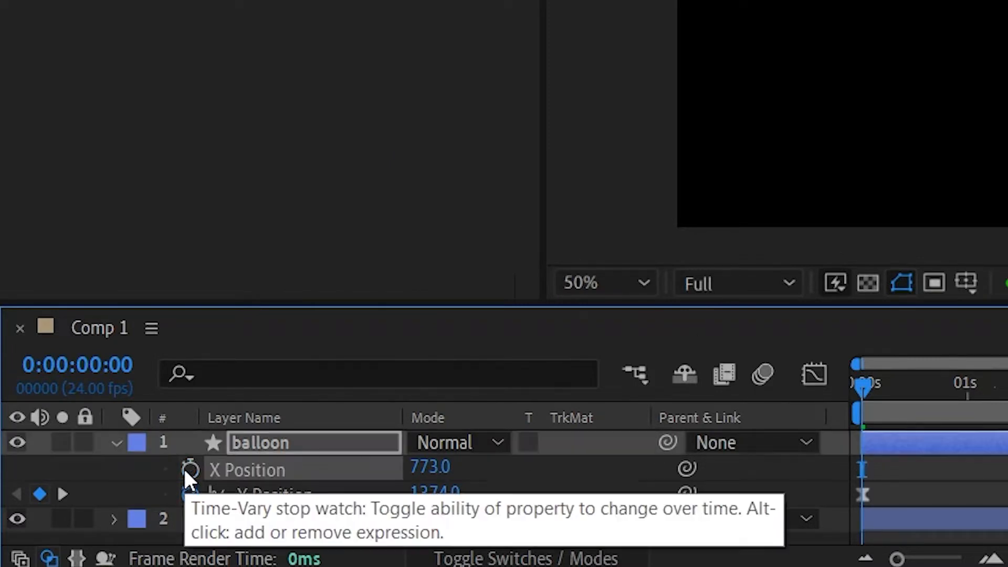
drag(868, 387, 663, 322)
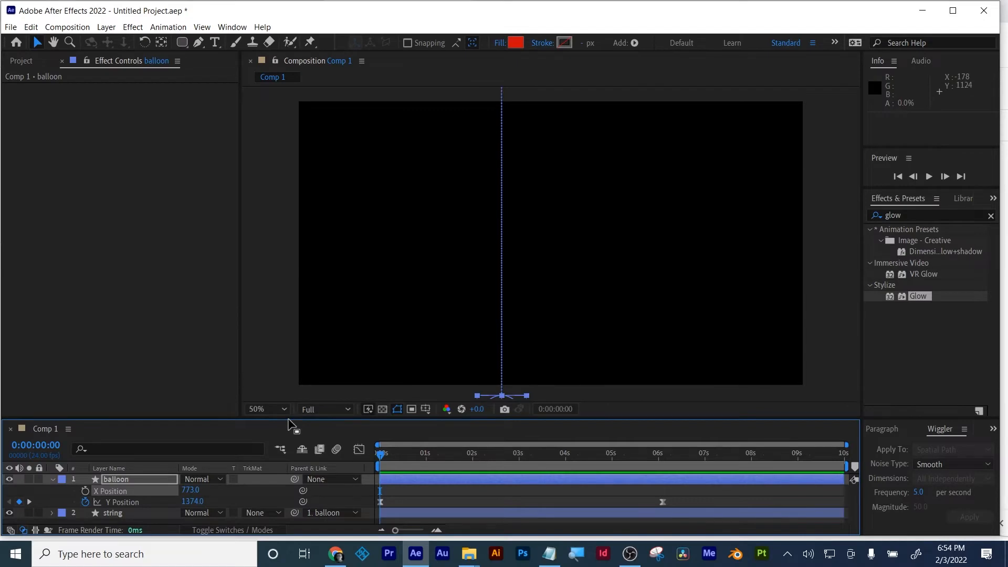
click(112, 503)
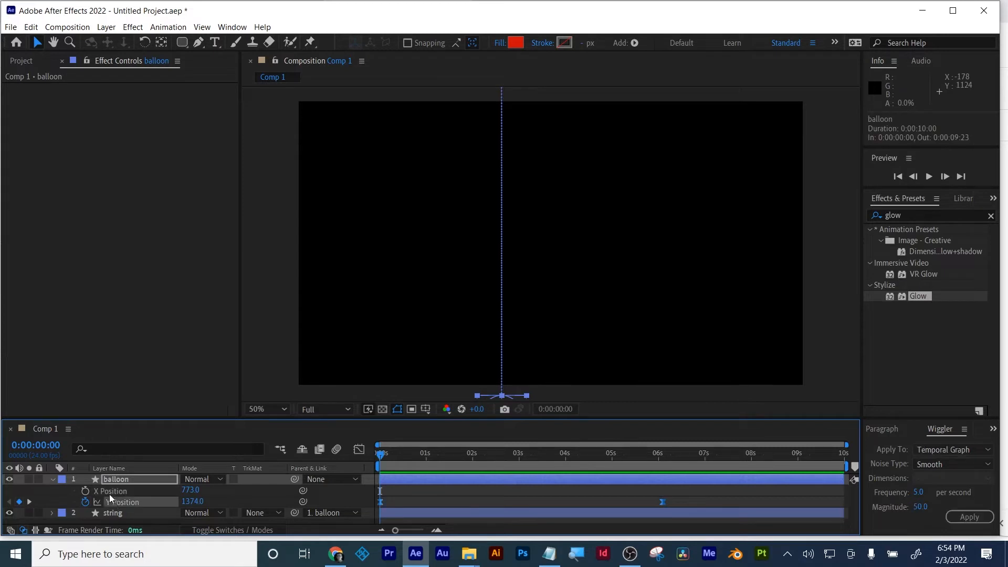
right_click(108, 491)
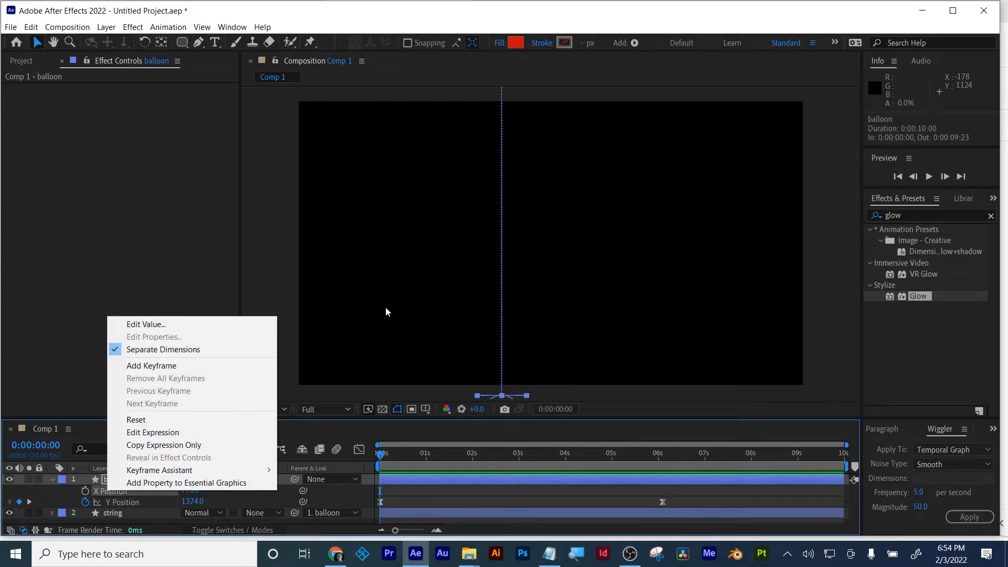
click(253, 262)
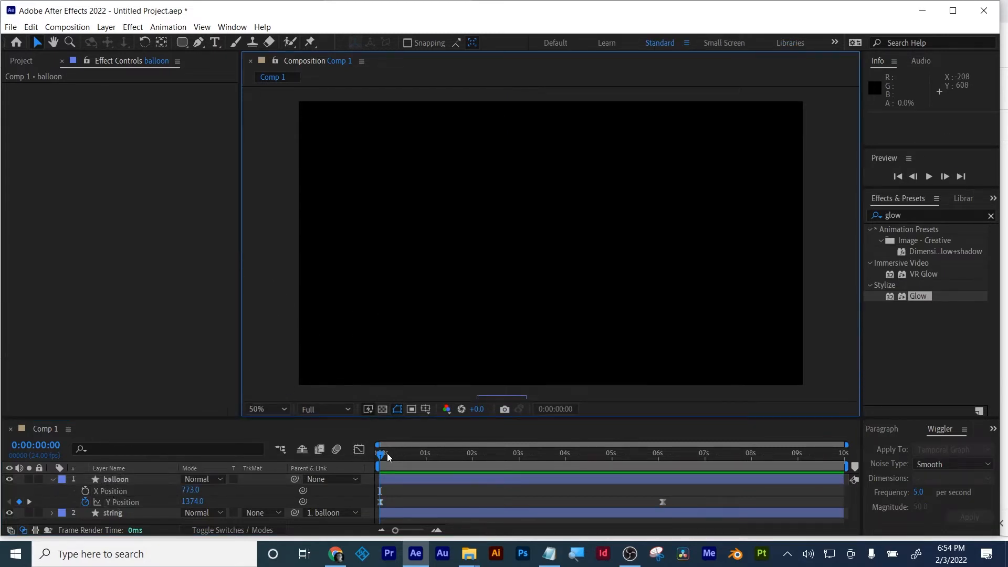
mouse_move(387, 453)
mouse_down()
mouse_move(581, 436)
mouse_move(457, 437)
mouse_move(367, 452)
mouse_up()
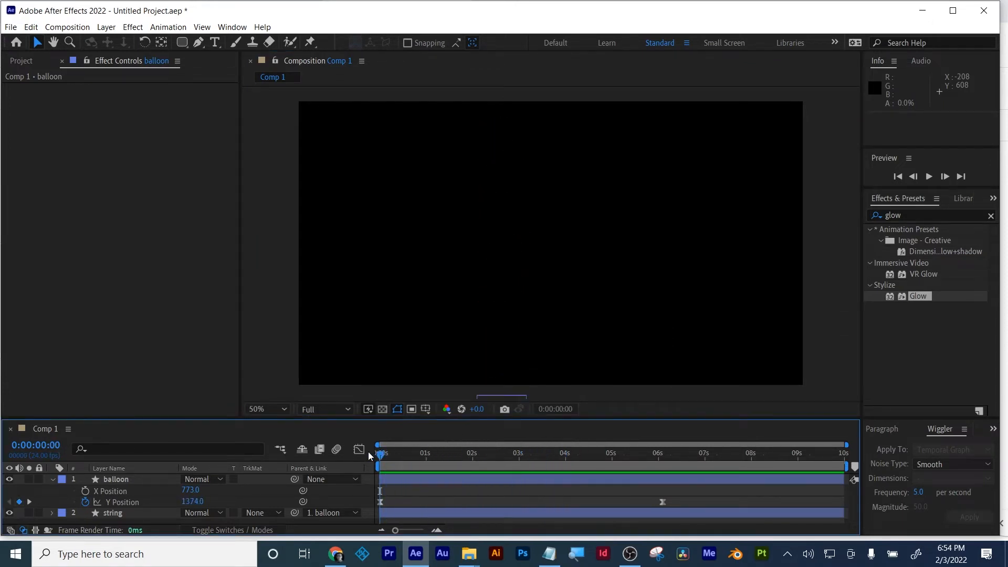
- Add the expression wiggle(1,45) to the balloon's X Position and preview the sideways drift from the start
alt+click(85, 494)
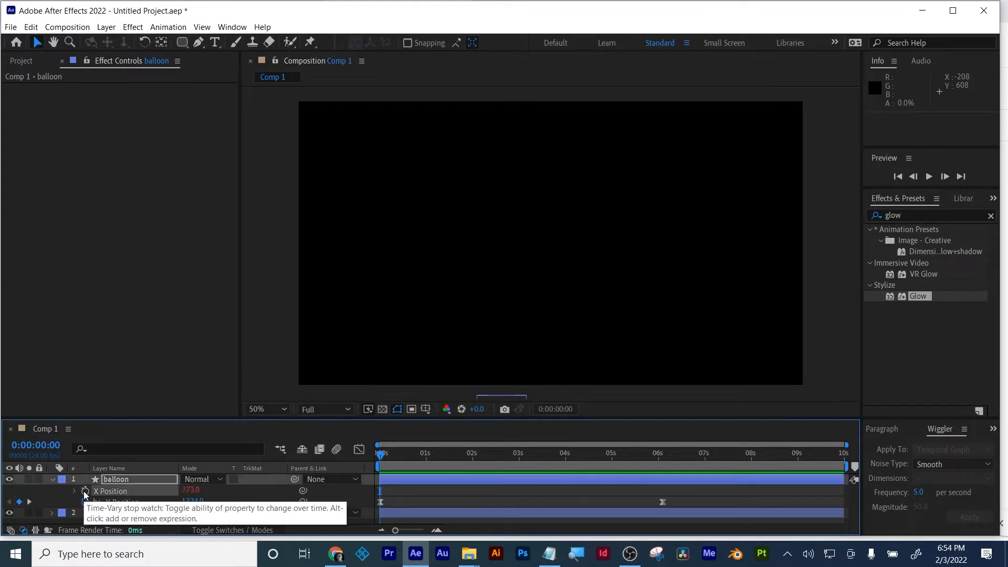
text(wiggle)
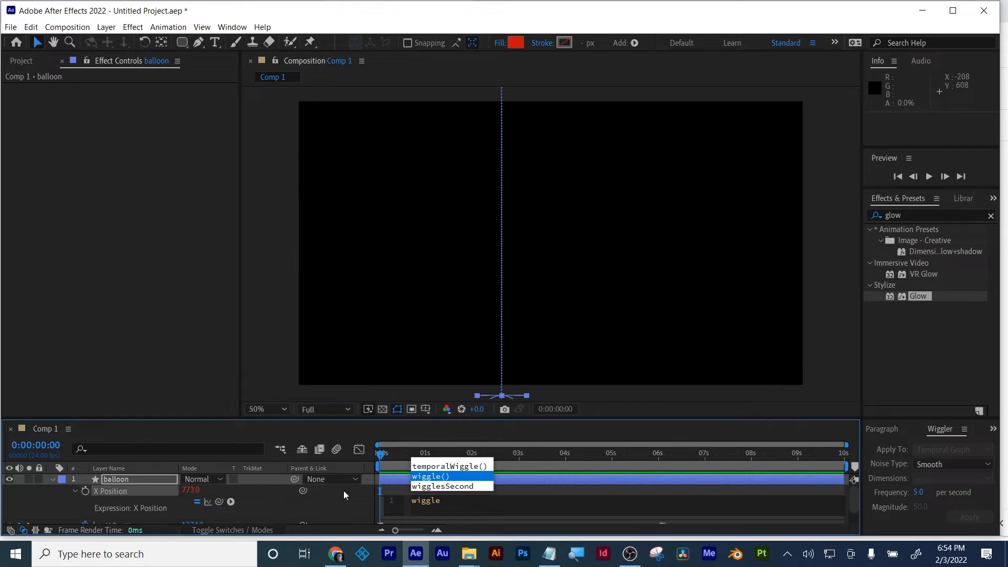
click(428, 475)
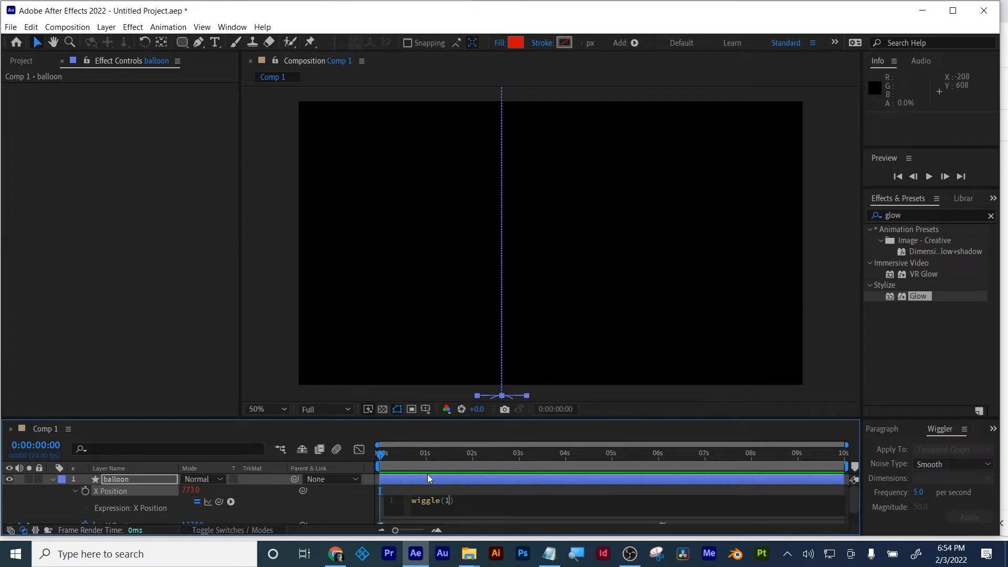
text(1,45)
right_click(476, 488)
click(378, 456)
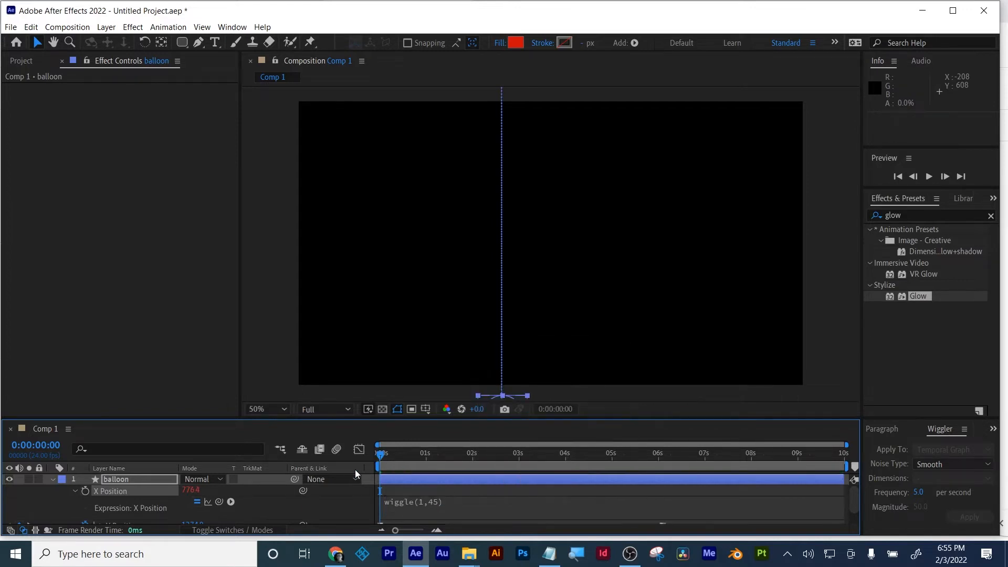
key(space)
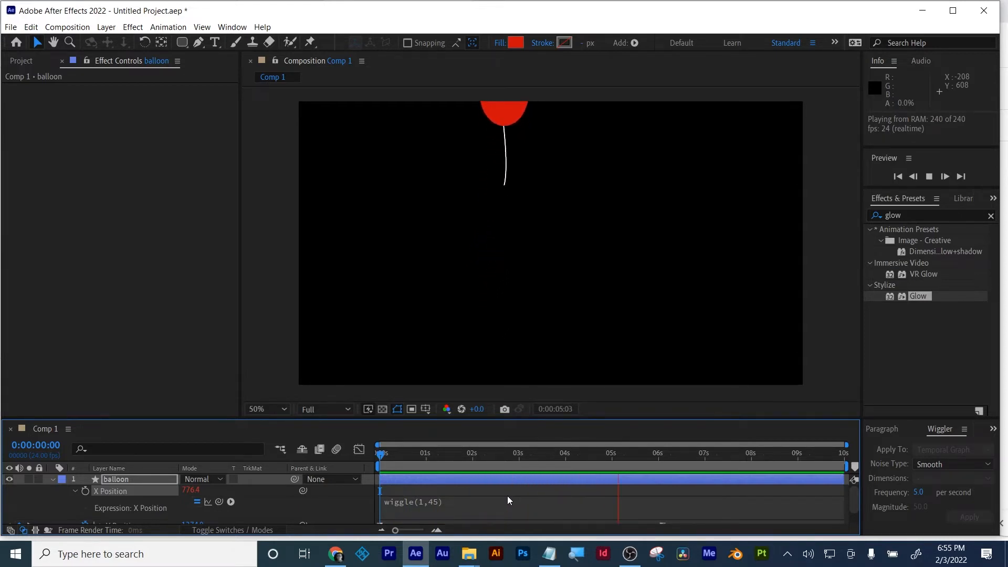
key(space)
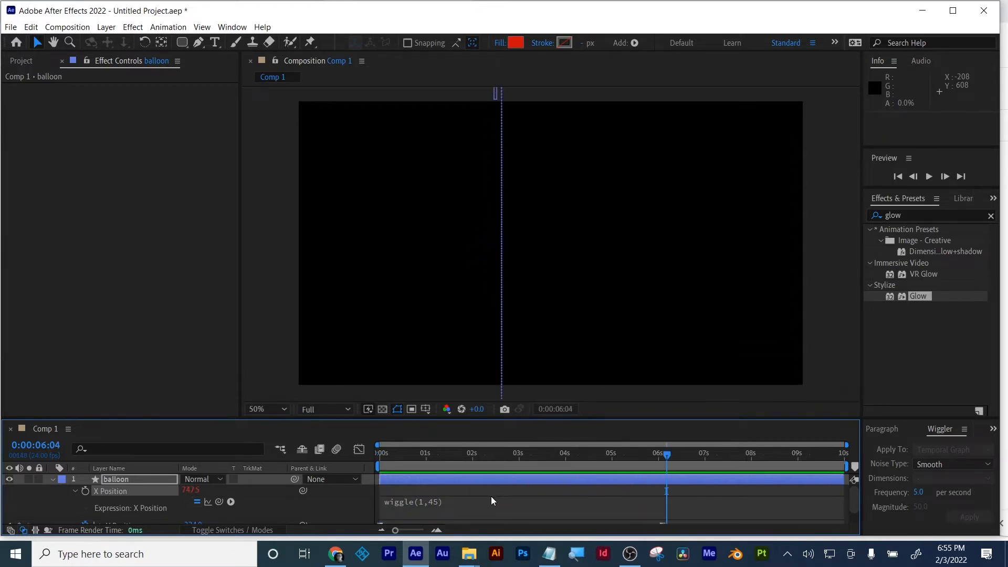
- Strengthen the balloon's sideways drift by changing the X Position expression to wiggle(1,95), and preview it from the start
right_click(431, 503)
right_click(450, 511)
click(462, 506)
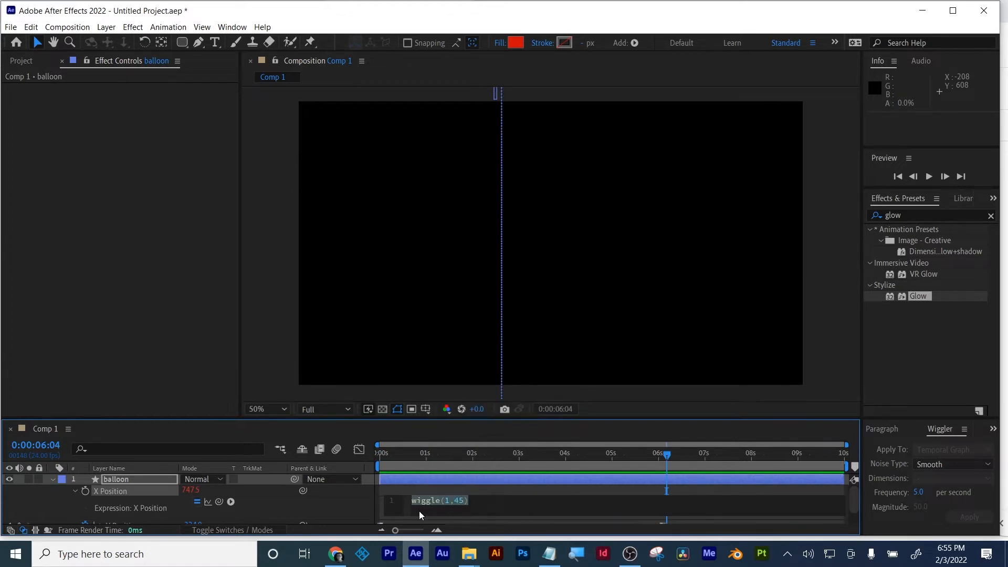
click(456, 503)
double_click(458, 502)
click(457, 506)
key(BackSpace)
text(9)
right_click(495, 487)
click(398, 454)
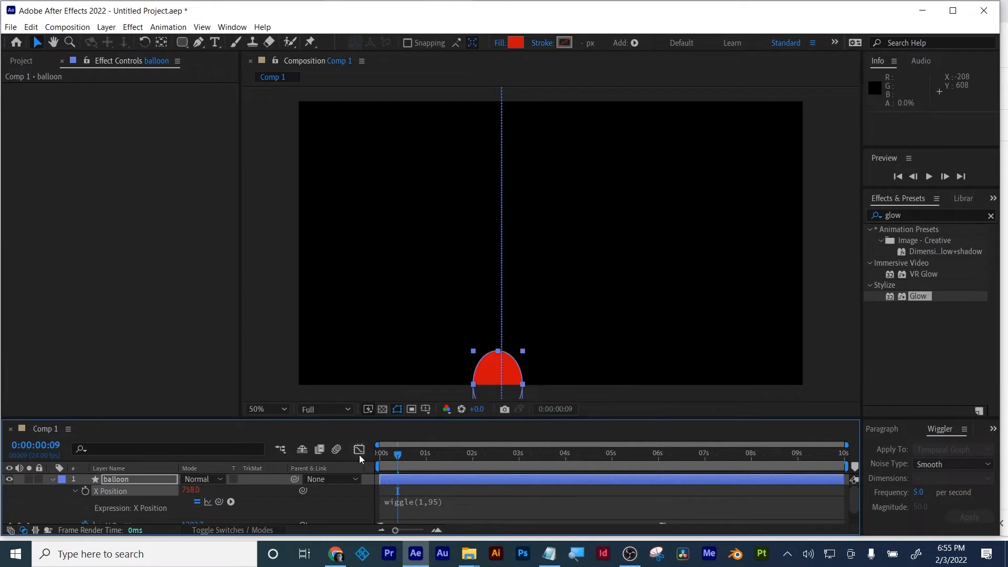
drag(397, 455, 347, 464)
key(space)
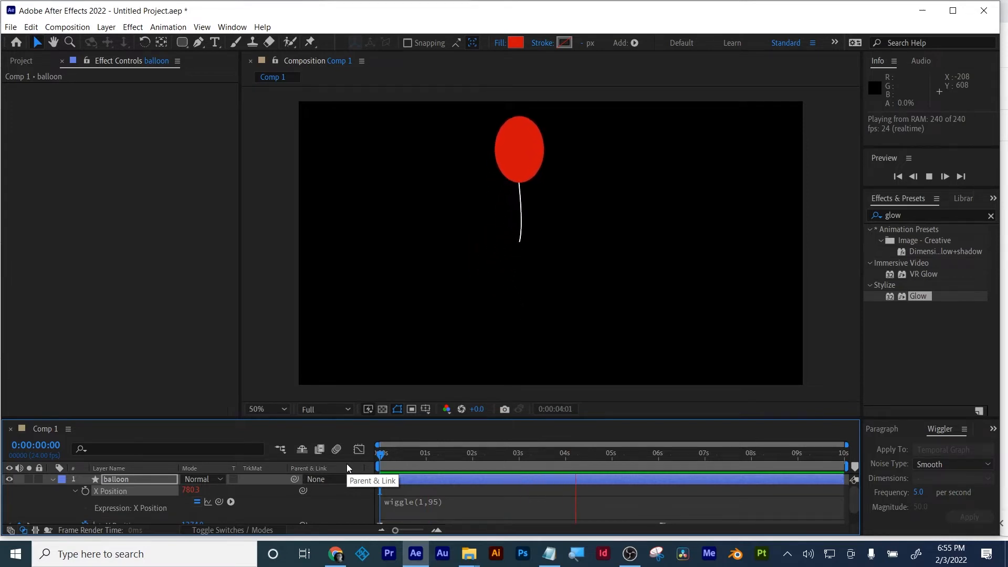
- Raise the wiggle frequency by changing the balloon's X Position expression to wiggle(2,95), and preview the animation
right_click(423, 500)
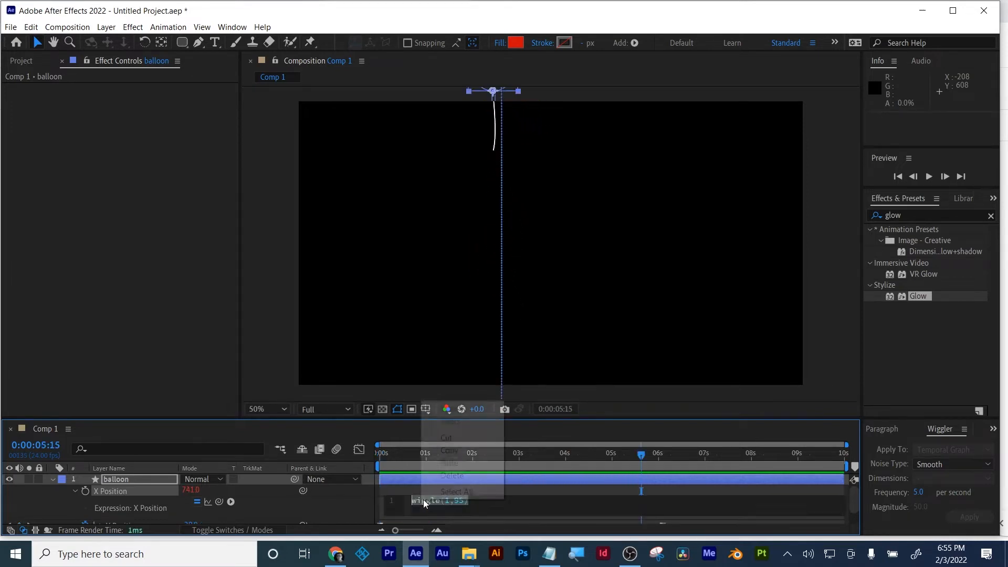
click(421, 508)
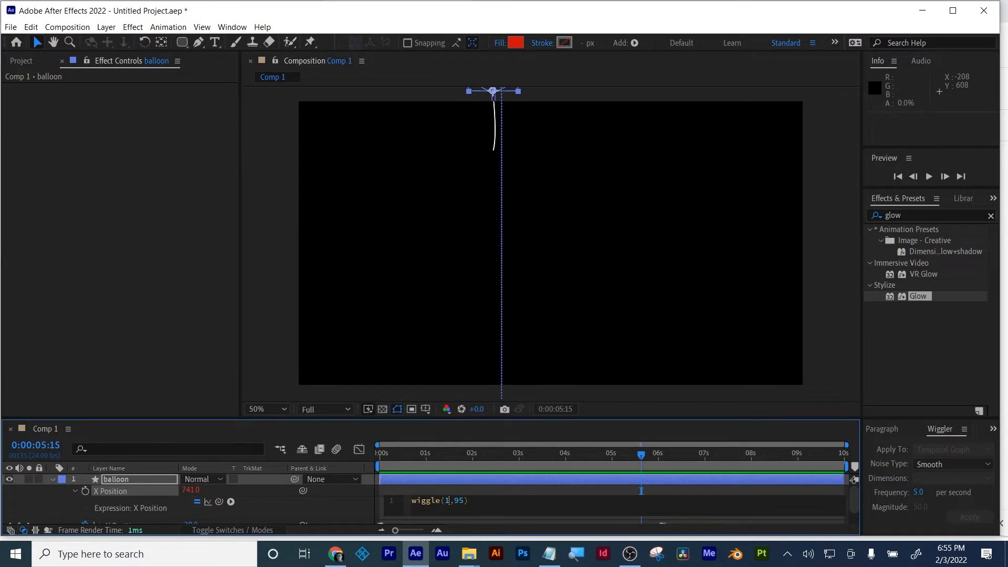
double_click(447, 500)
text(2)
right_click(452, 493)
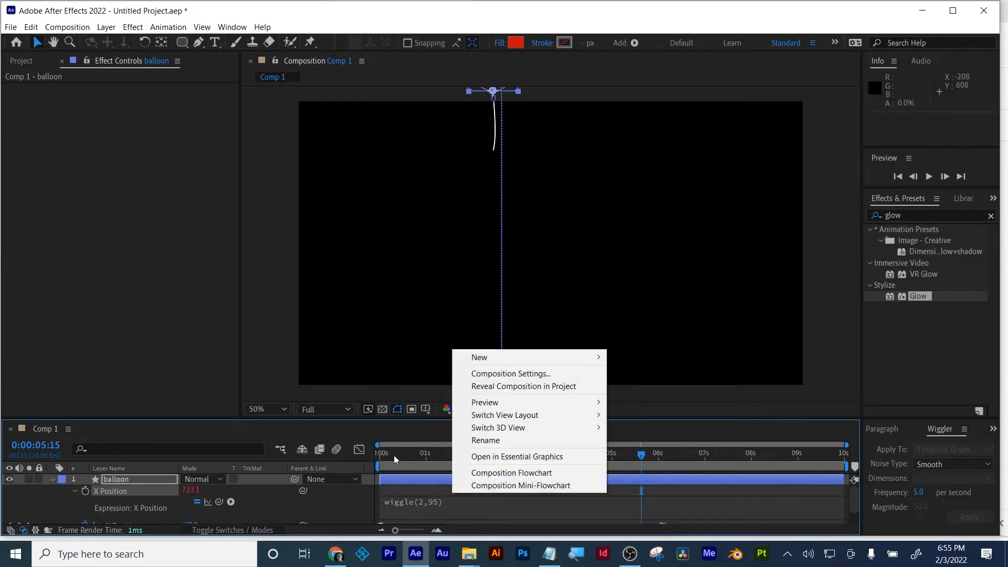
drag(394, 455, 352, 462)
key(space)
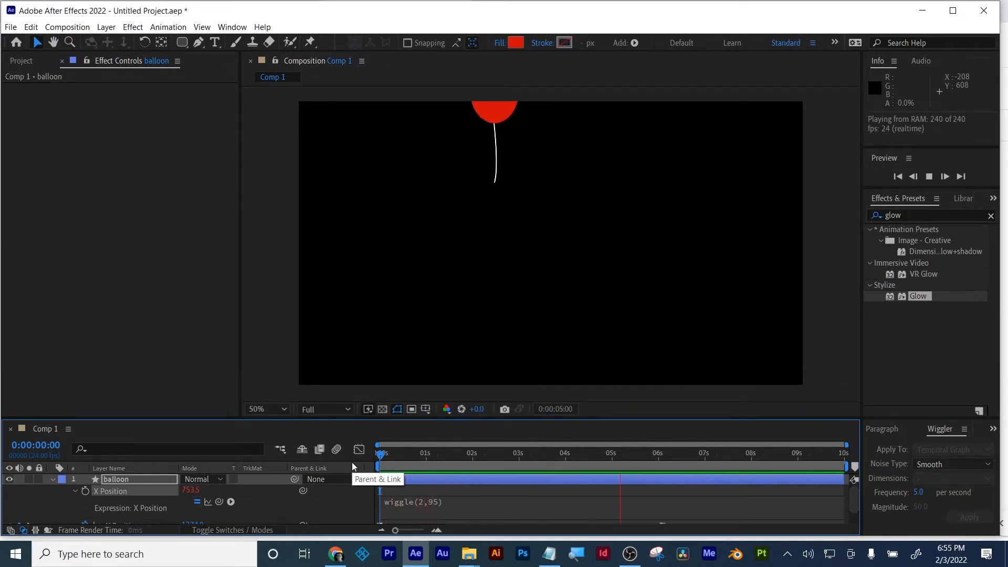
key(space)
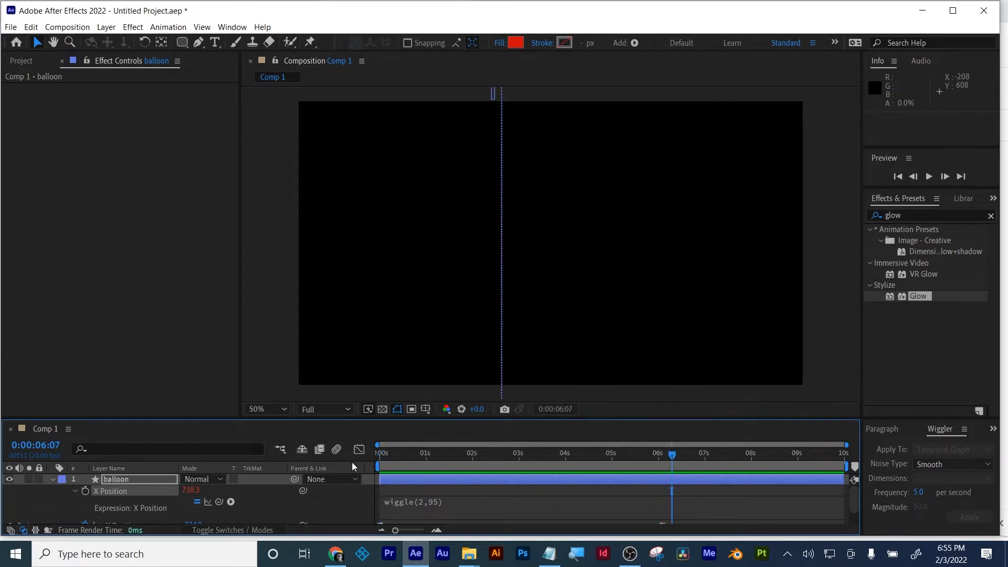
- Collapse the balloon layer's properties, search the effects for "turb" and apply Turbulent Displace to the string layer
drag(464, 453, 572, 433)
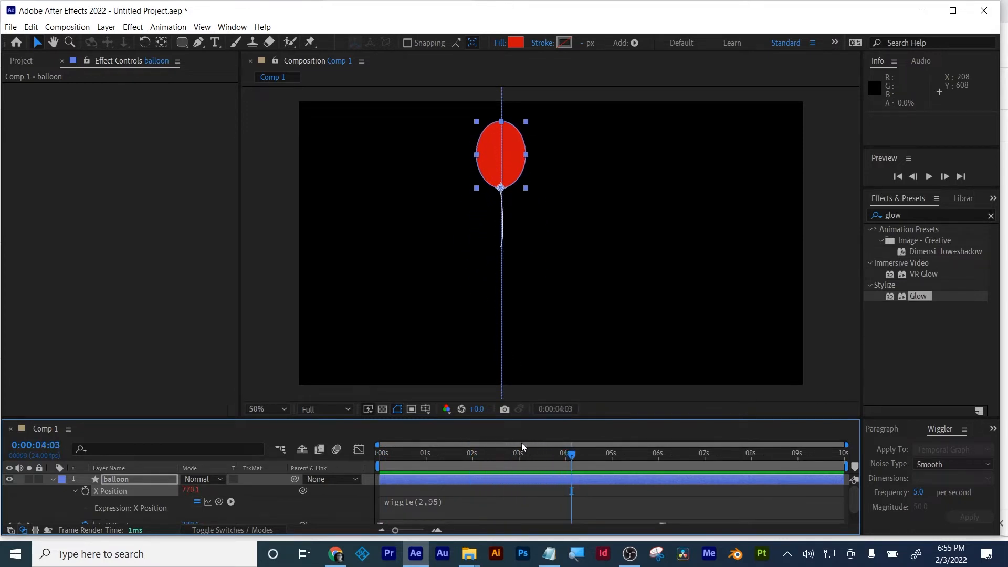
click(51, 482)
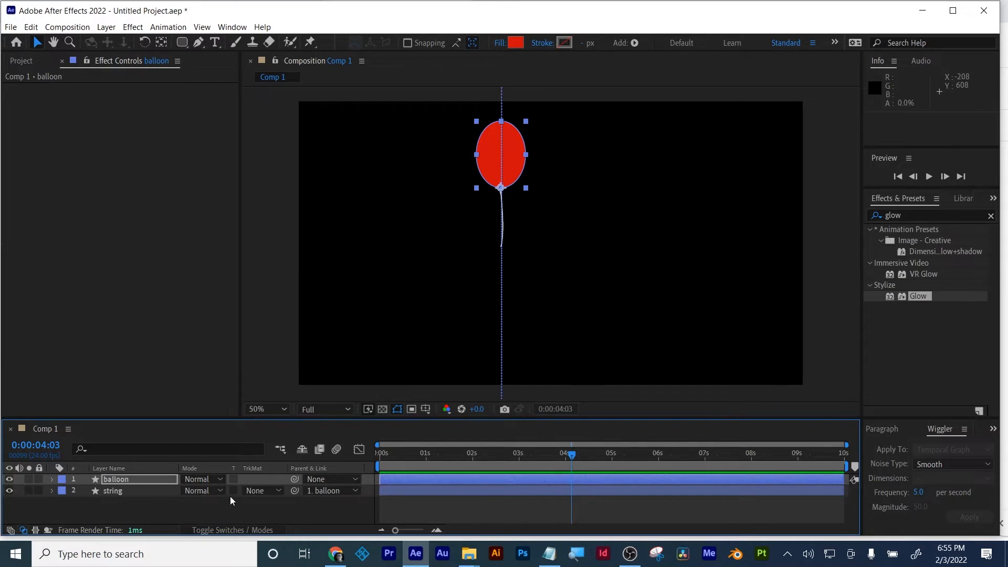
click(110, 490)
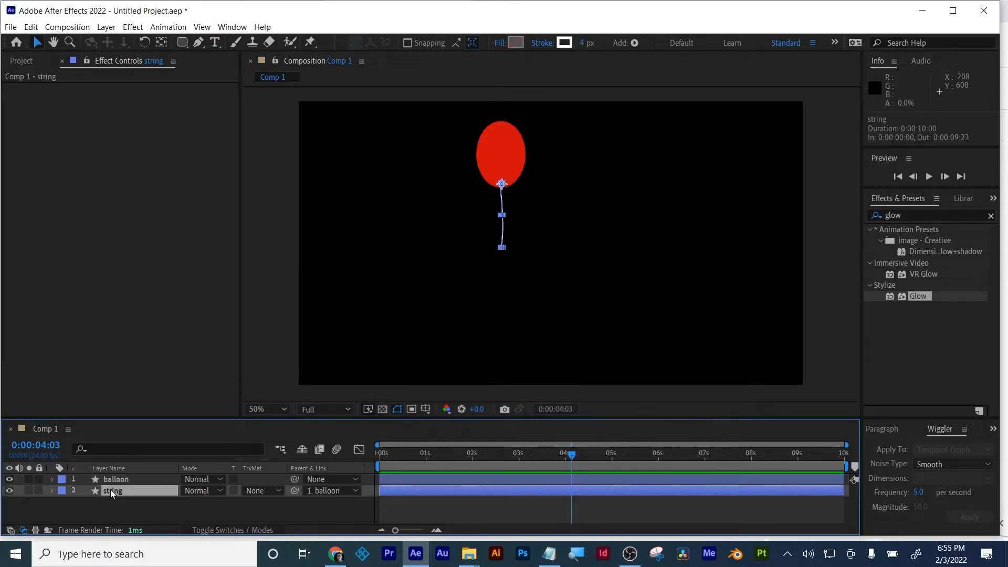
click(895, 216)
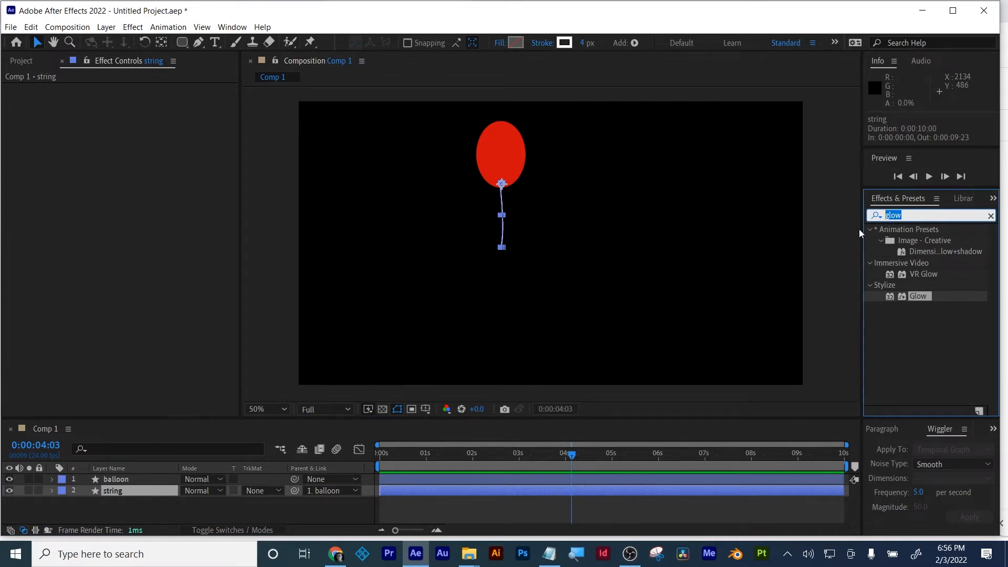
text(turb)
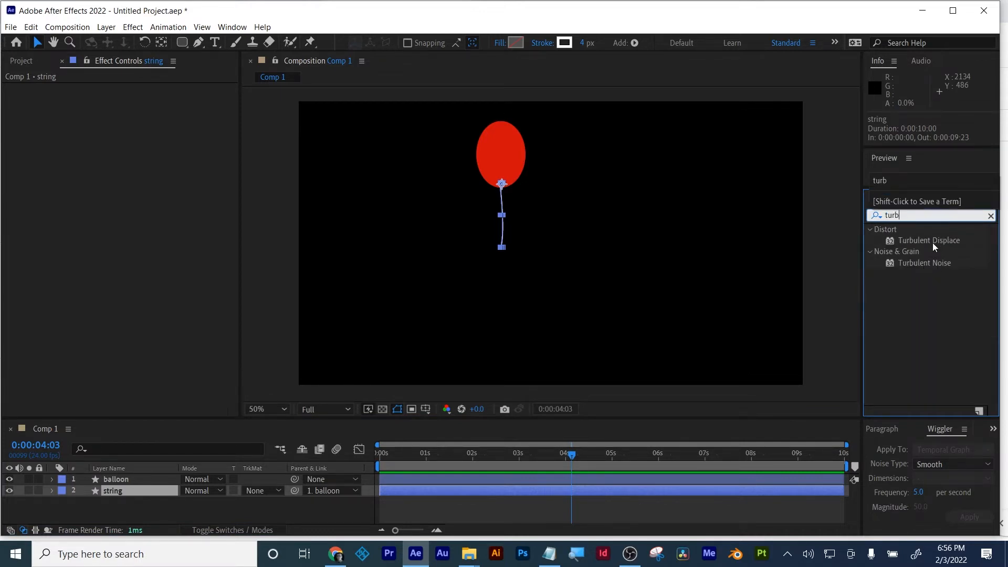
drag(933, 243, 702, 488)
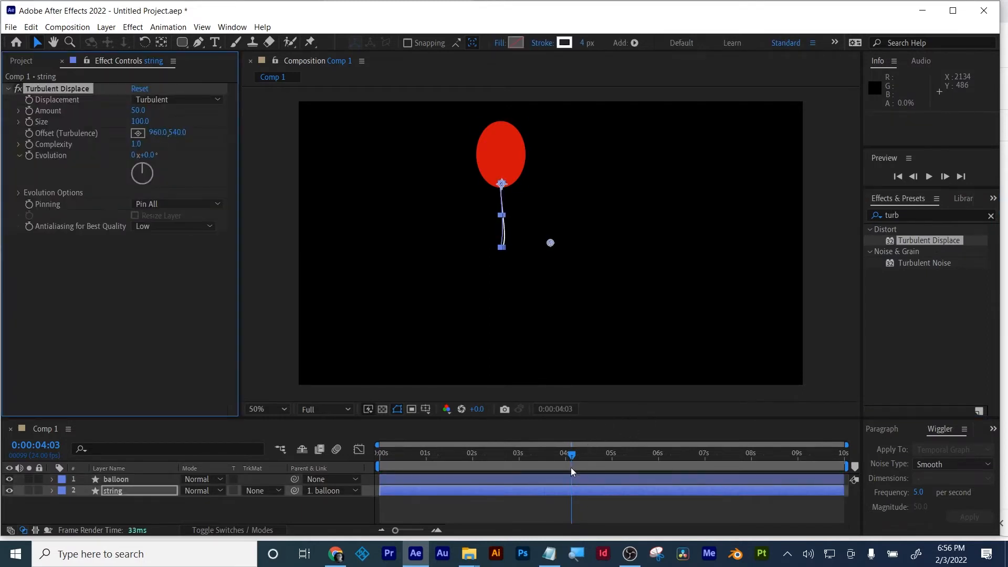
- Scrub through the string's distortion and play the animation from 0:00:00:00
drag(572, 469, 463, 458)
click(483, 502)
drag(432, 462, 364, 468)
key(space)
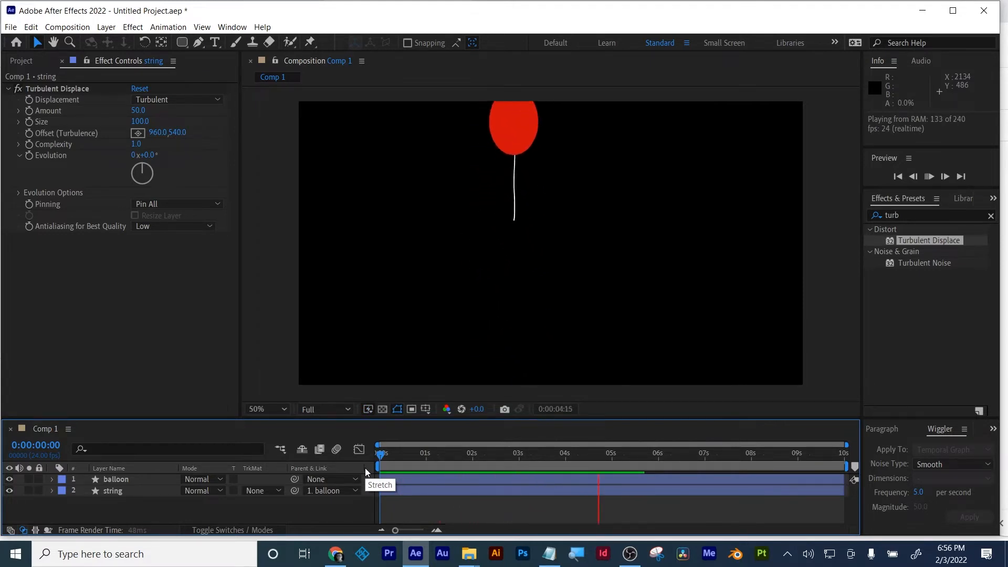
- Stop the preview, scrub to 0:00:02:01 and set the string's Turbulent Displace Pinning to Pin Vertical
key(space)
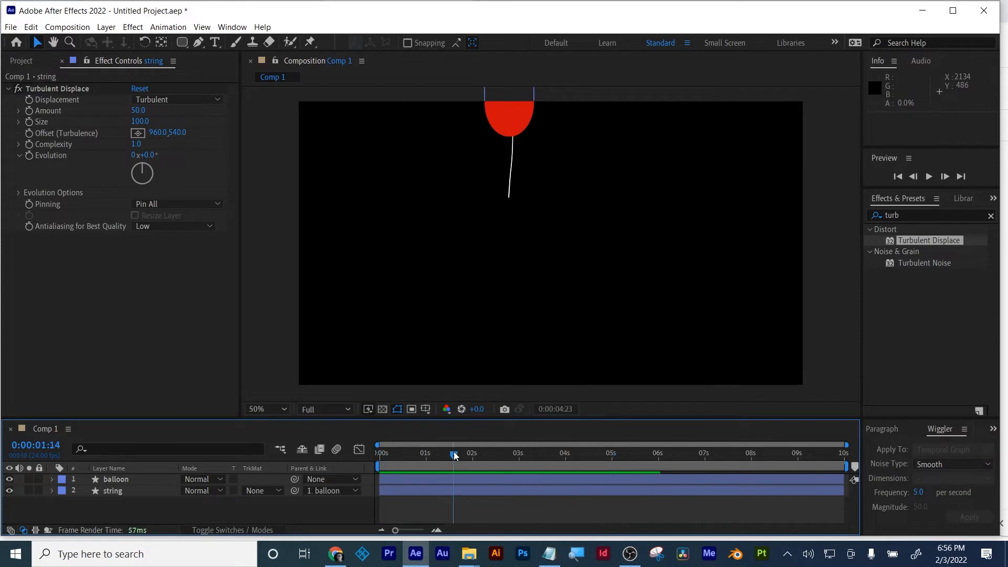
drag(455, 456, 476, 456)
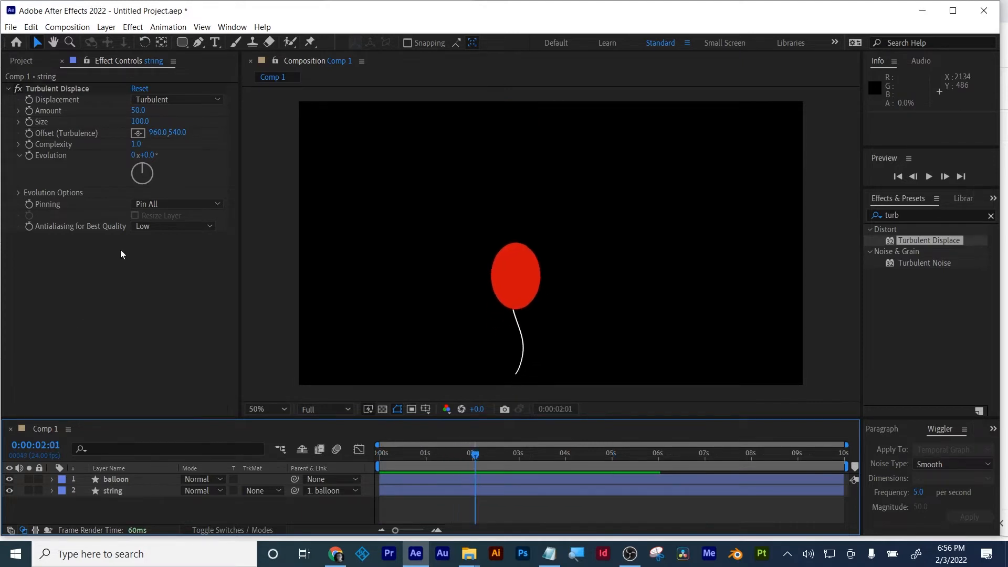
click(175, 206)
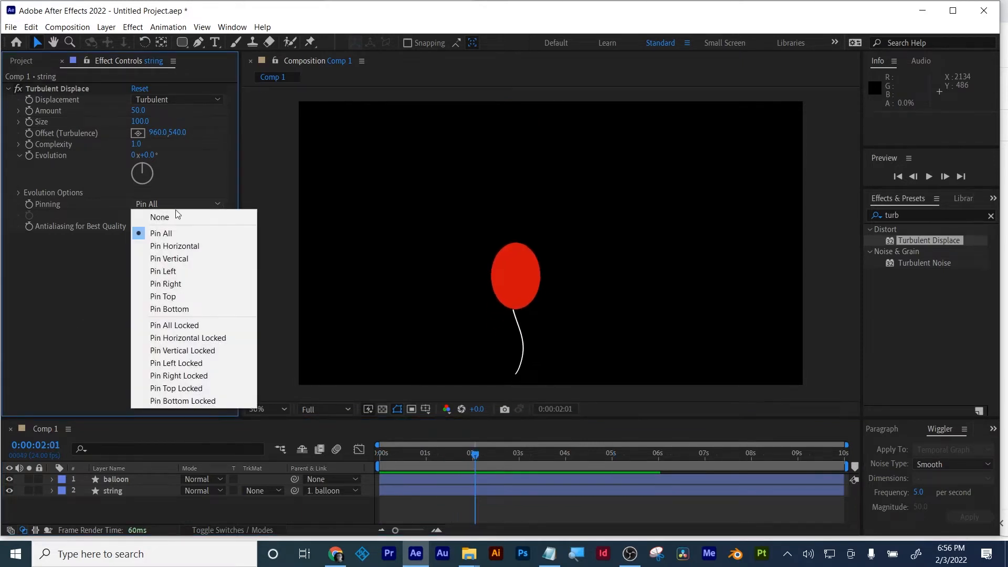
click(169, 258)
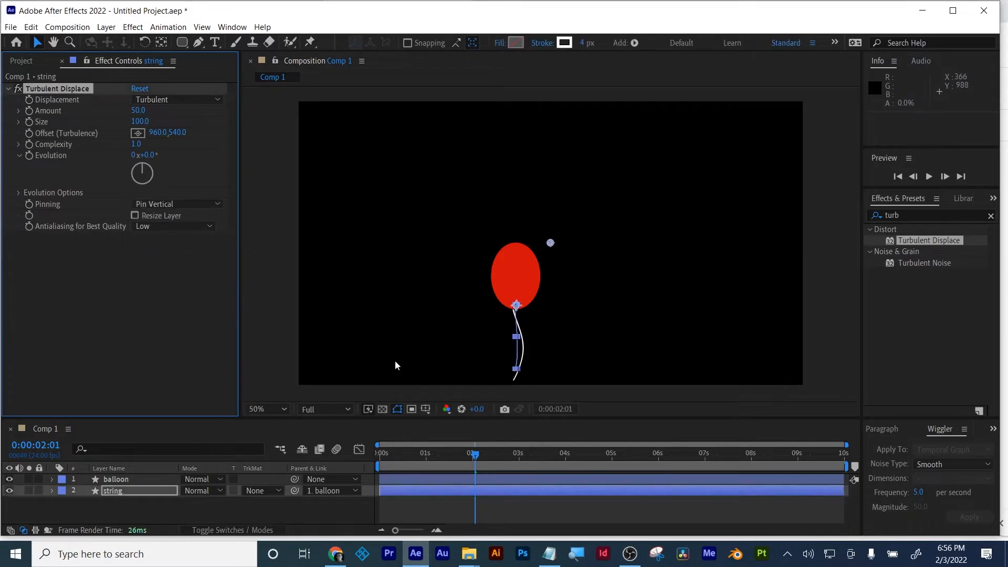
- Scrub through the animation and play it from the start to check the string's attachment to the balloon
drag(388, 452, 608, 384)
key(Home)
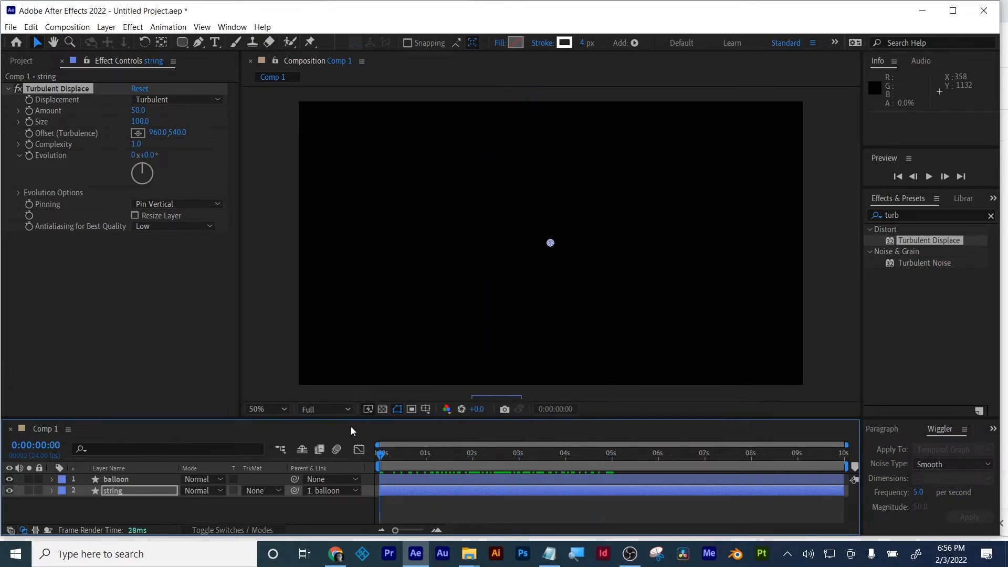
click(403, 517)
key(space)
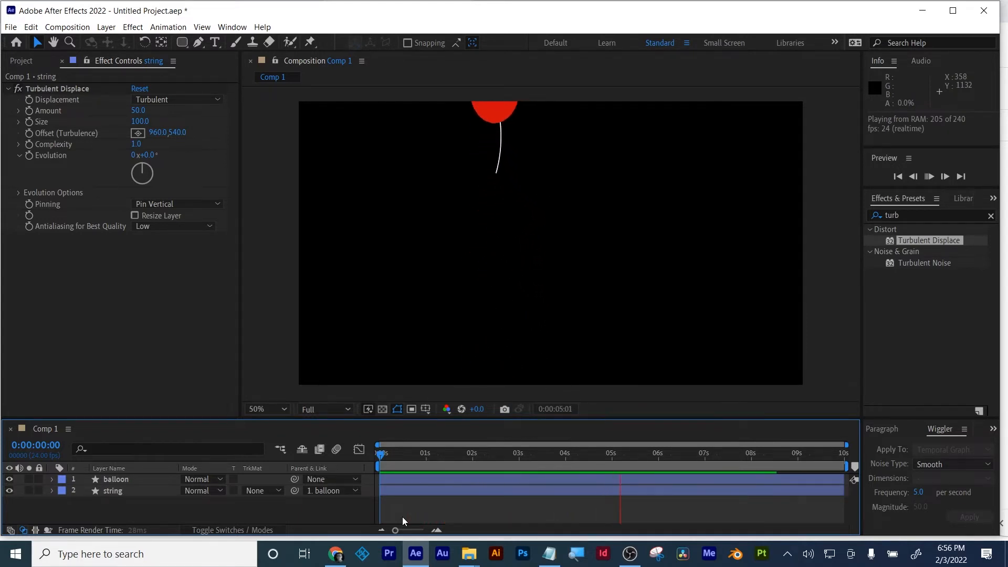
key(space)
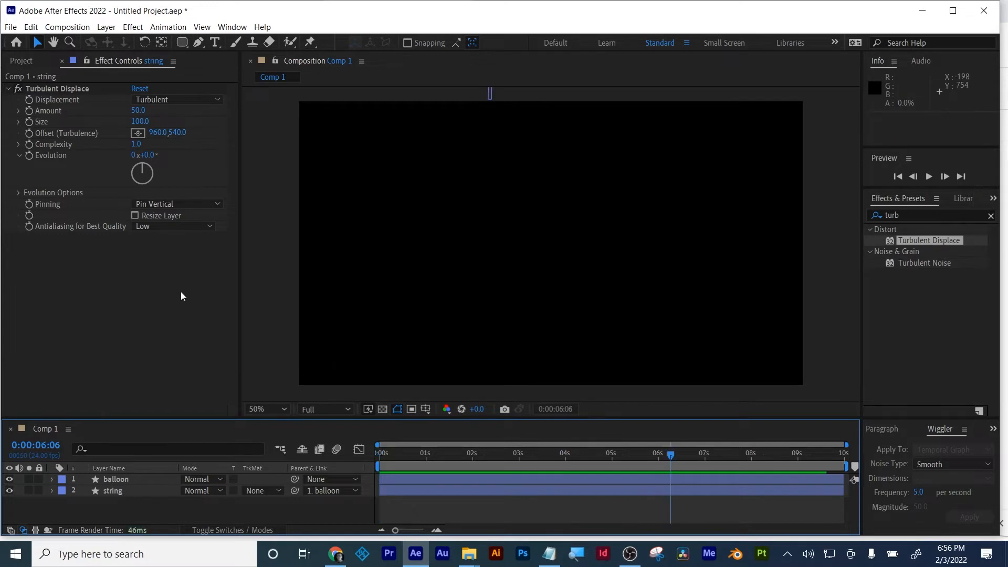
- At 0:00:03:10, set the string's Turbulent Displace Amount to 149, Size to 152 and Pinning to Pin Top
drag(436, 457, 539, 441)
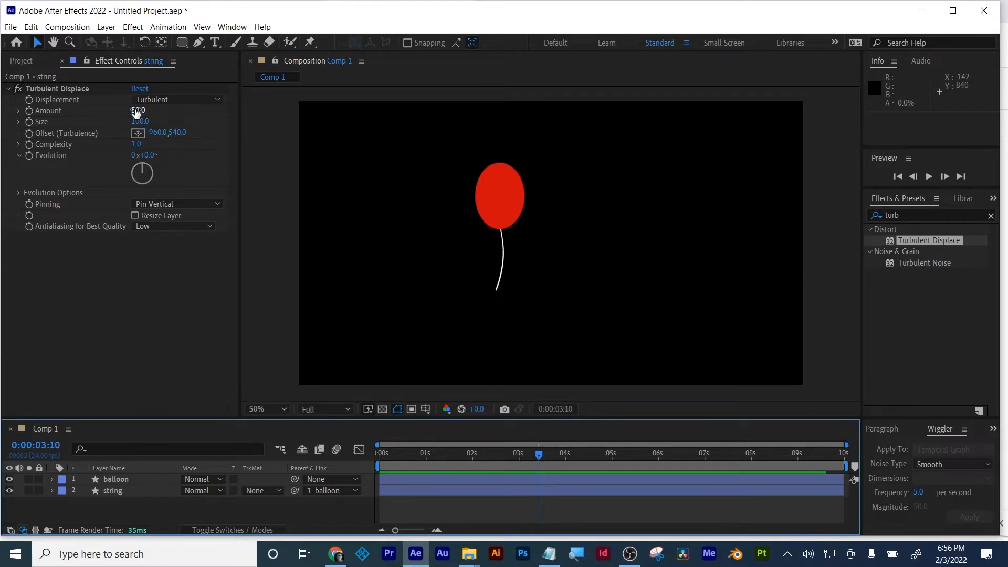
drag(138, 119, 166, 100)
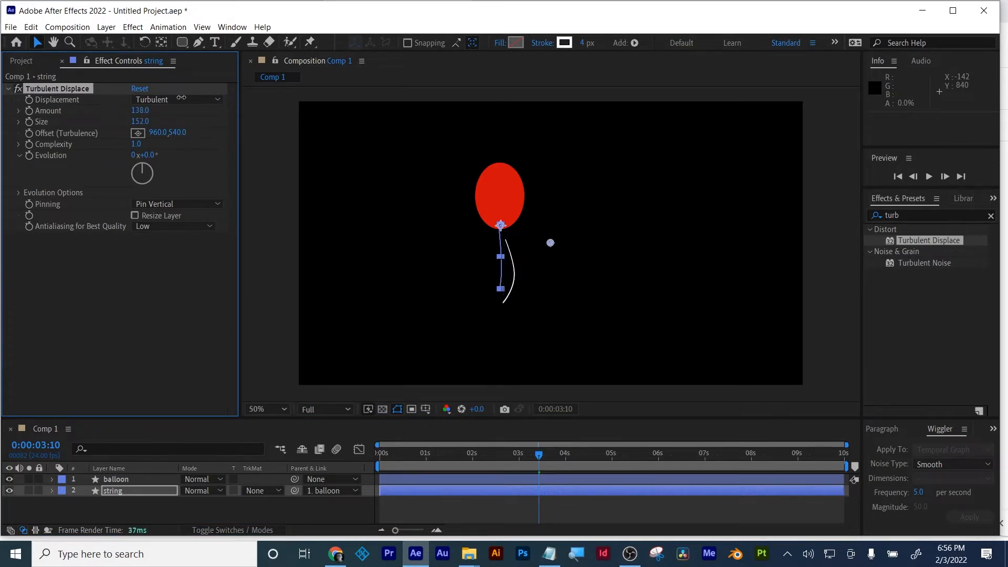
click(167, 204)
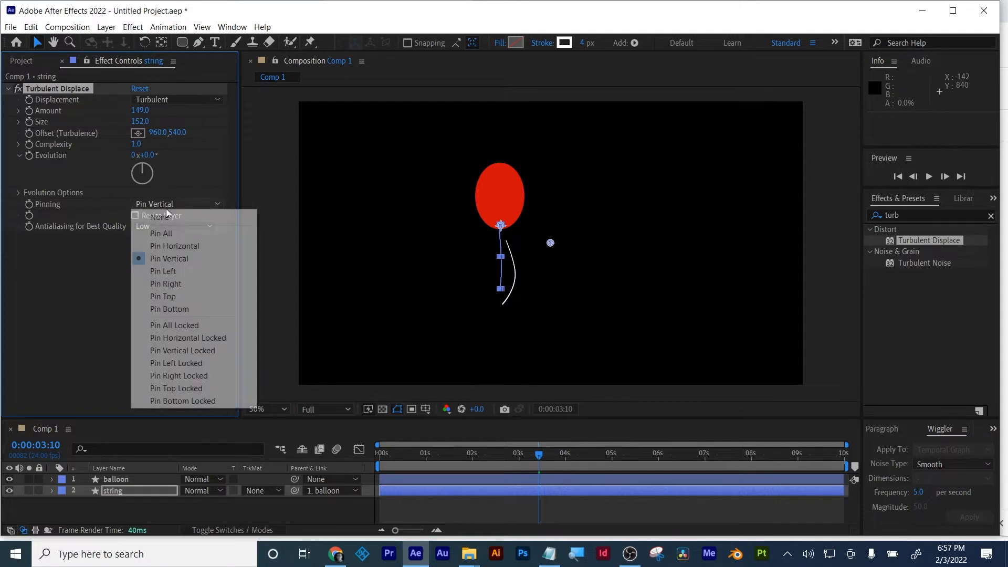
click(167, 217)
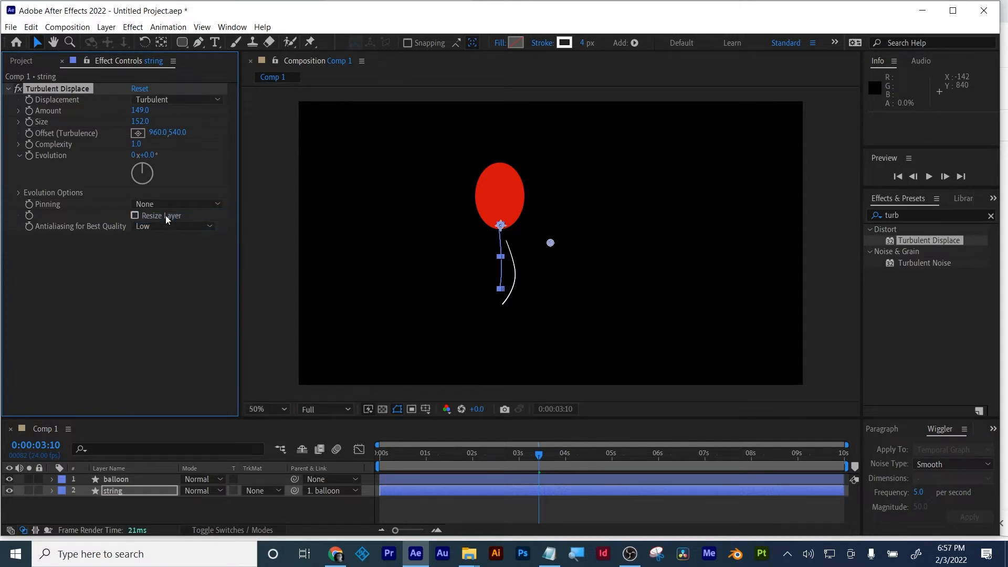
click(167, 204)
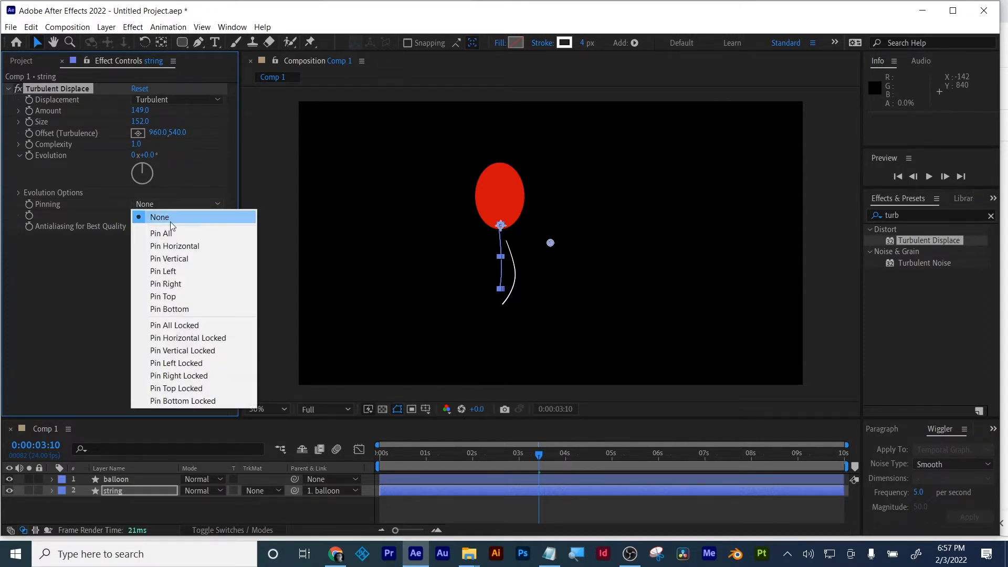
click(179, 298)
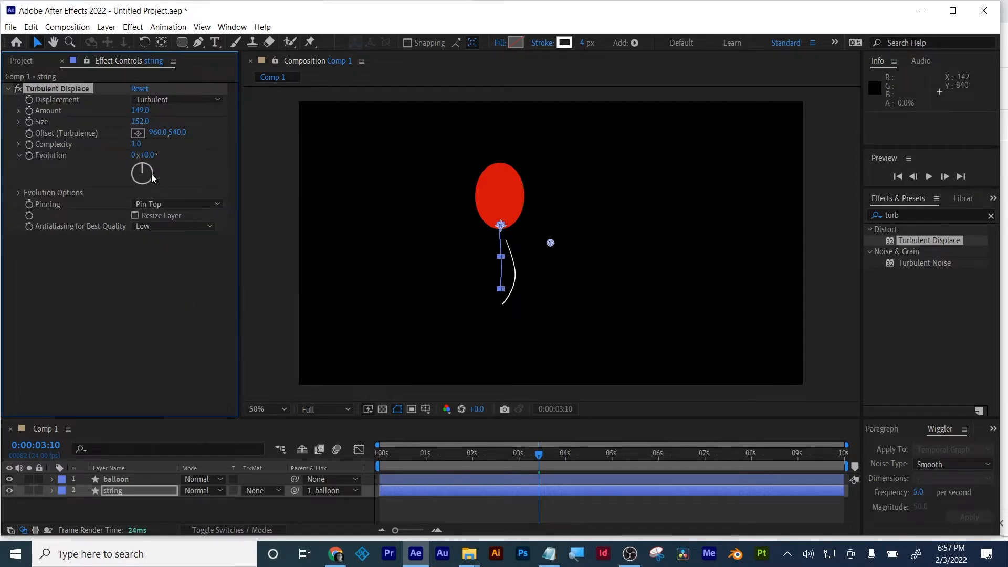
click(515, 267)
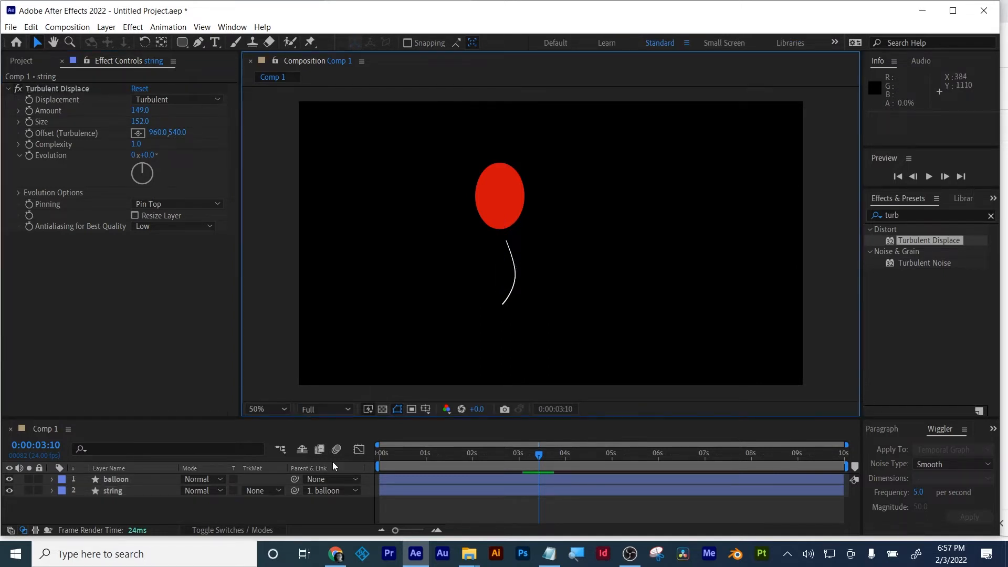
- Raise the string to meet the balloon by setting its Y Position to -150, and preview from the start
click(111, 493)
key(p)
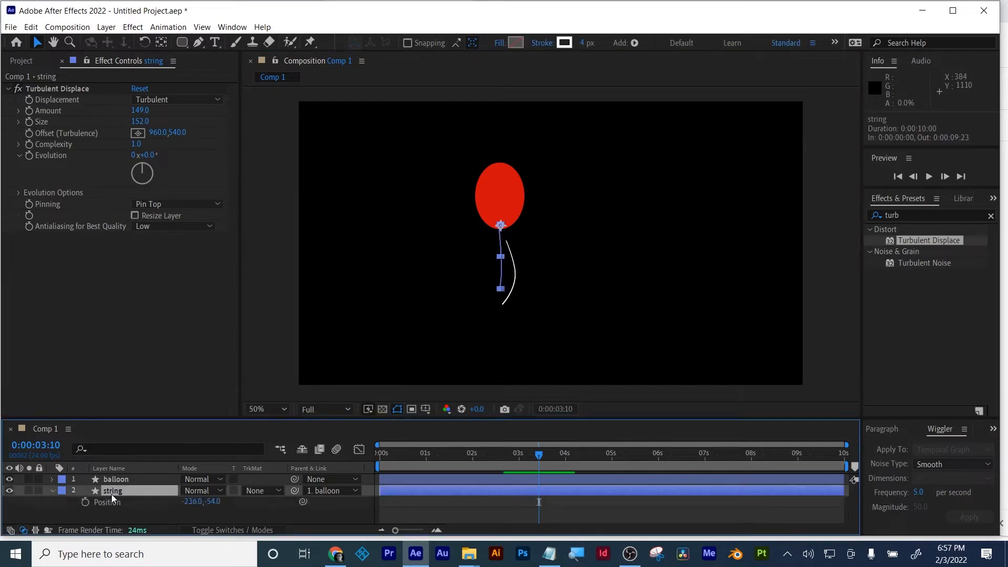
drag(213, 501, 156, 498)
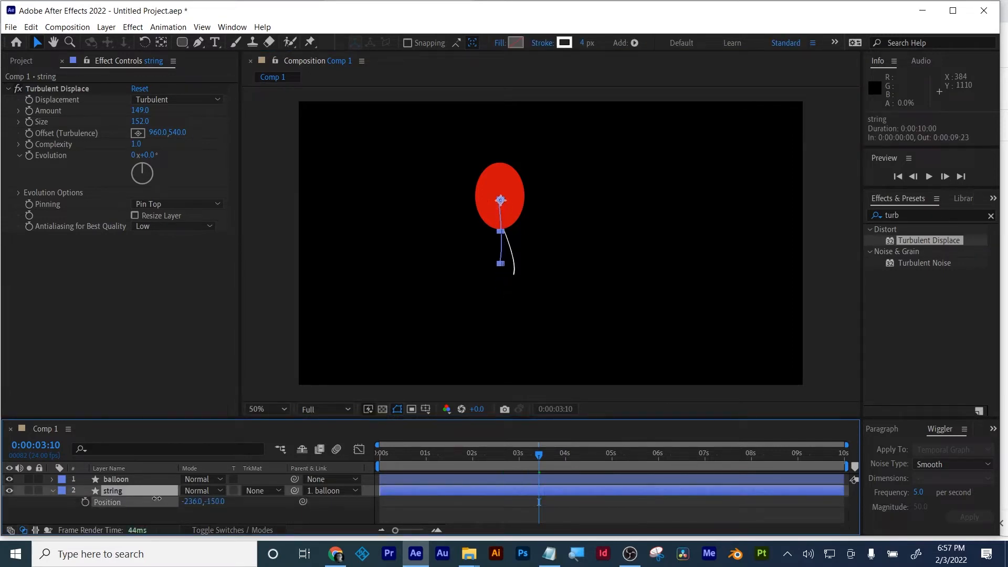
drag(433, 452, 337, 457)
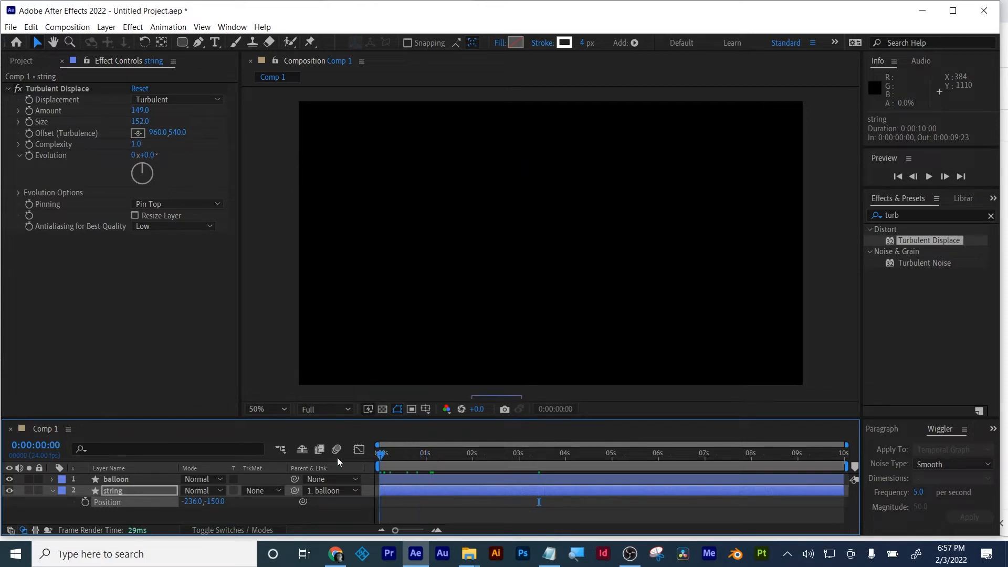
key(space)
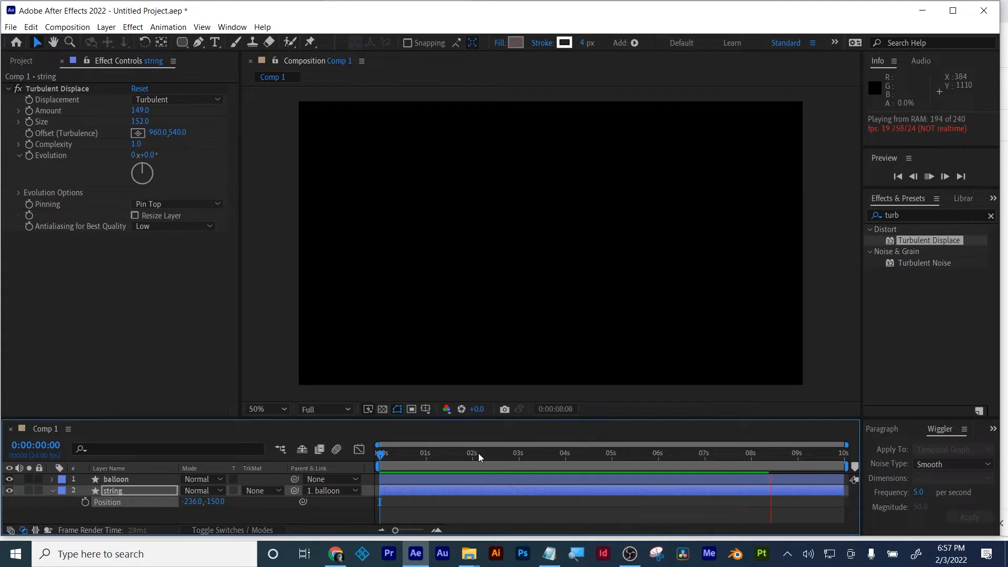
- Scrub to 0:00:03:06 and set the string's Turbulent Displace Size to 100
drag(478, 452, 531, 456)
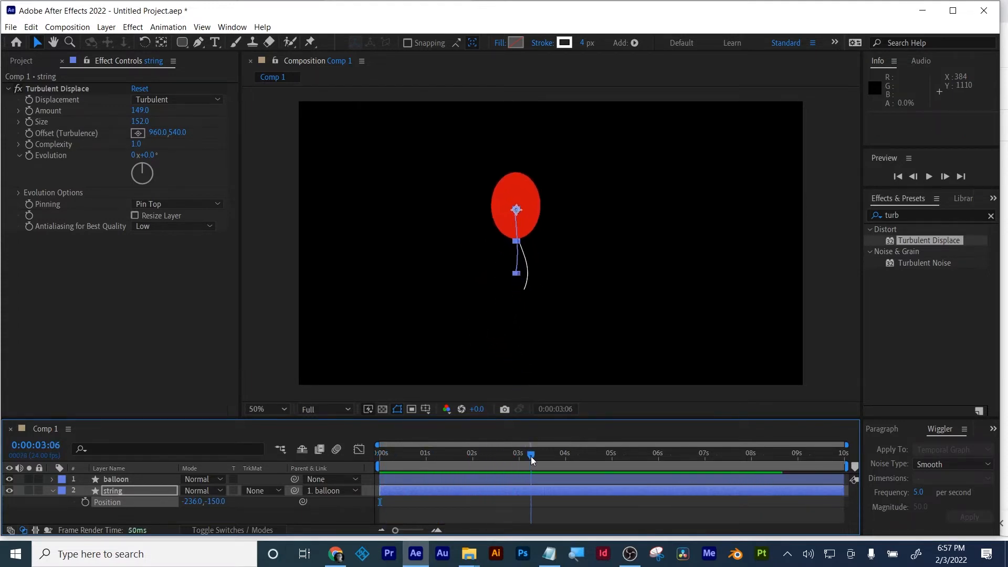
click(140, 121)
text(100)
key(Return)
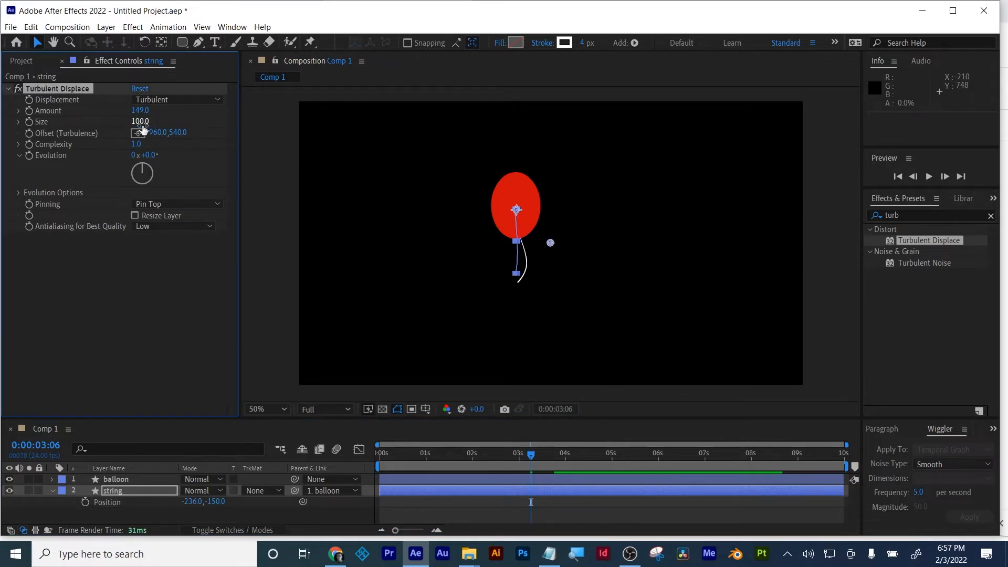
- Shorten the work area to end at 0:00:06:01 and preview the balloon animation from the start
drag(391, 455, 665, 441)
drag(850, 467, 667, 479)
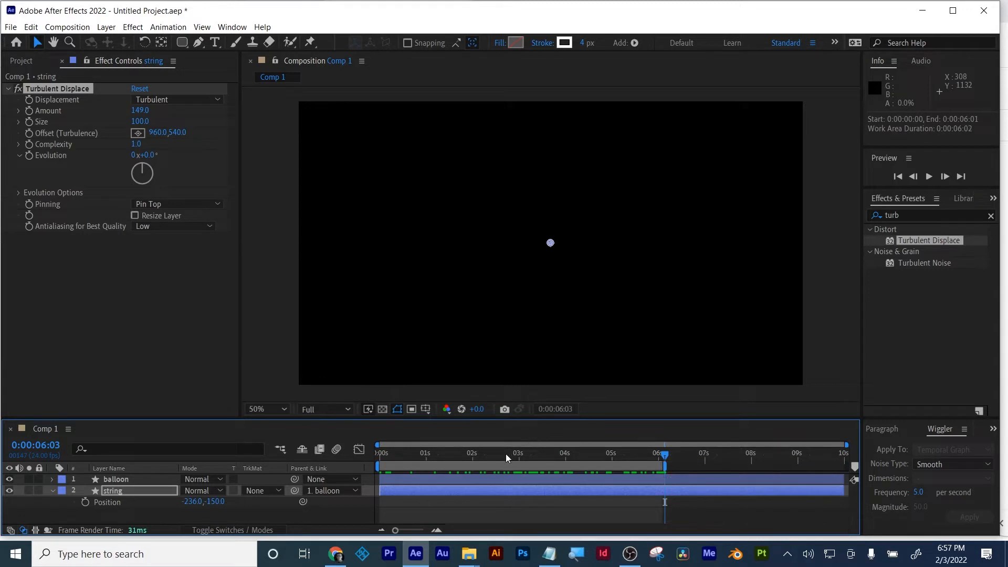
drag(506, 455, 370, 473)
key(space)
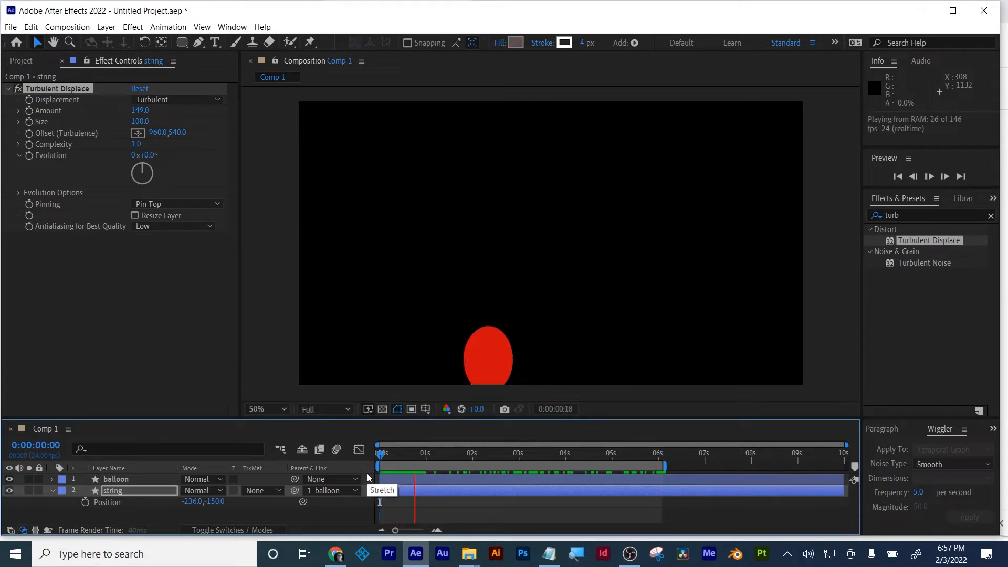
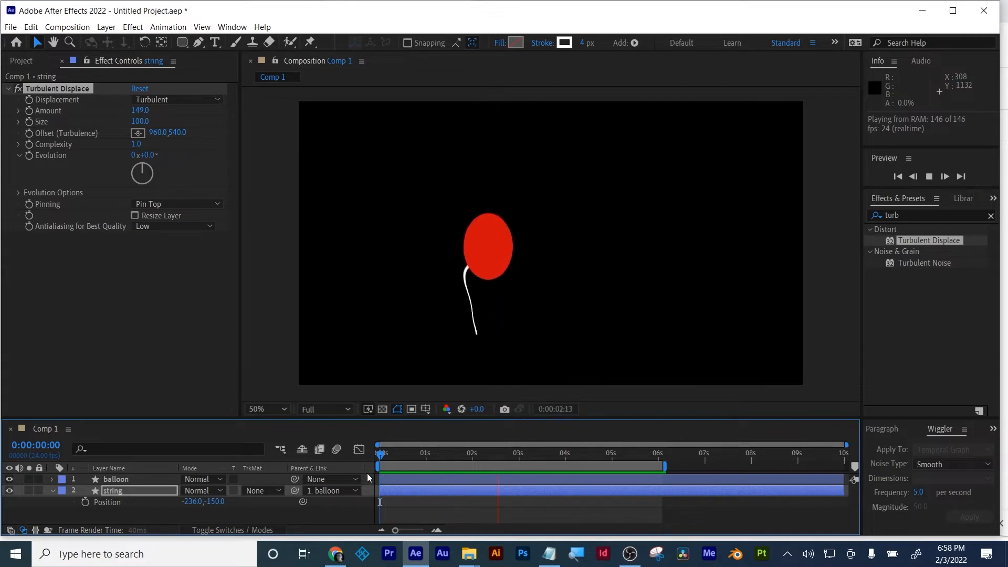
key(space)
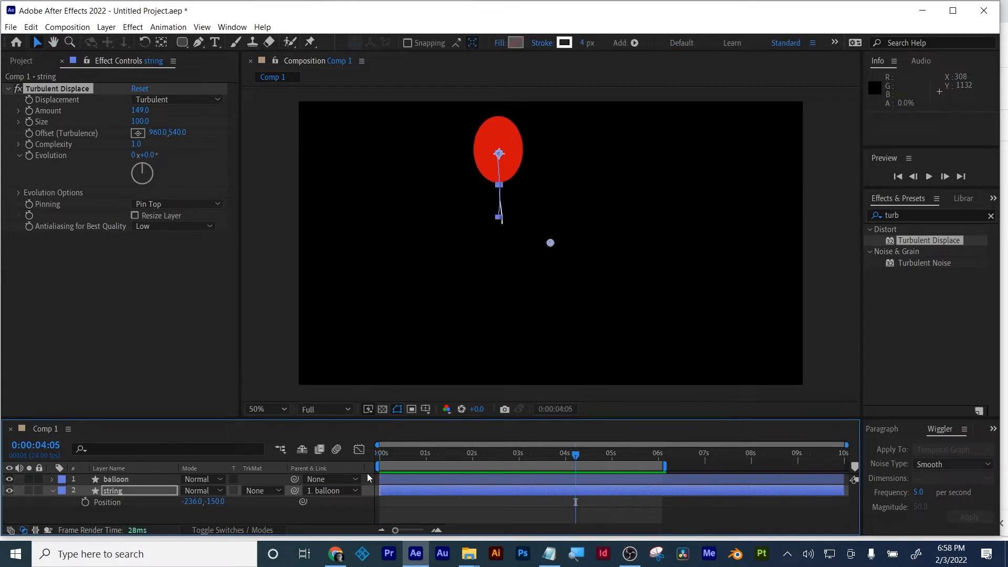
- Delete both the balloon and string layers from Comp 1
click(488, 502)
click(496, 477)
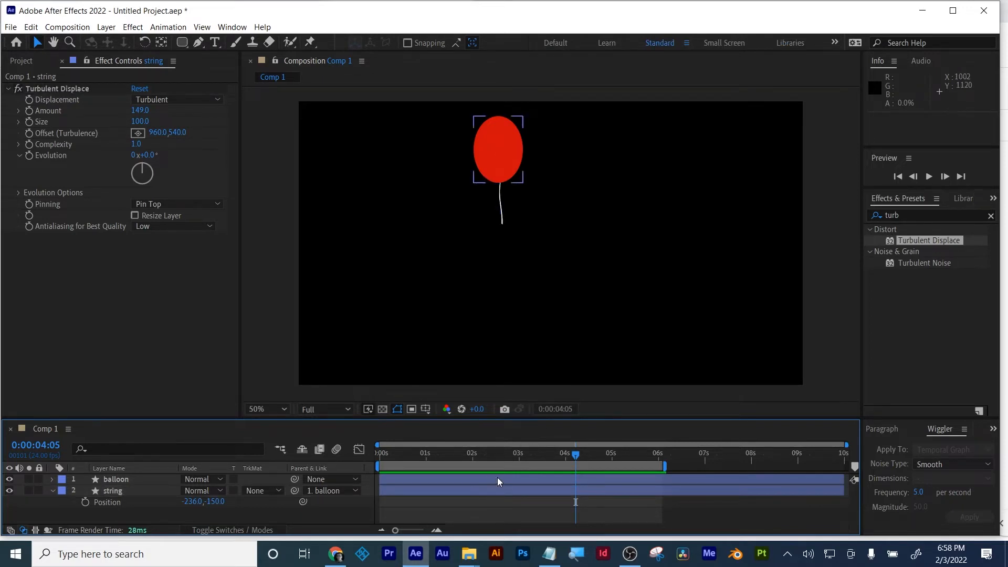
ctrl+click(499, 493)
key(Delete)
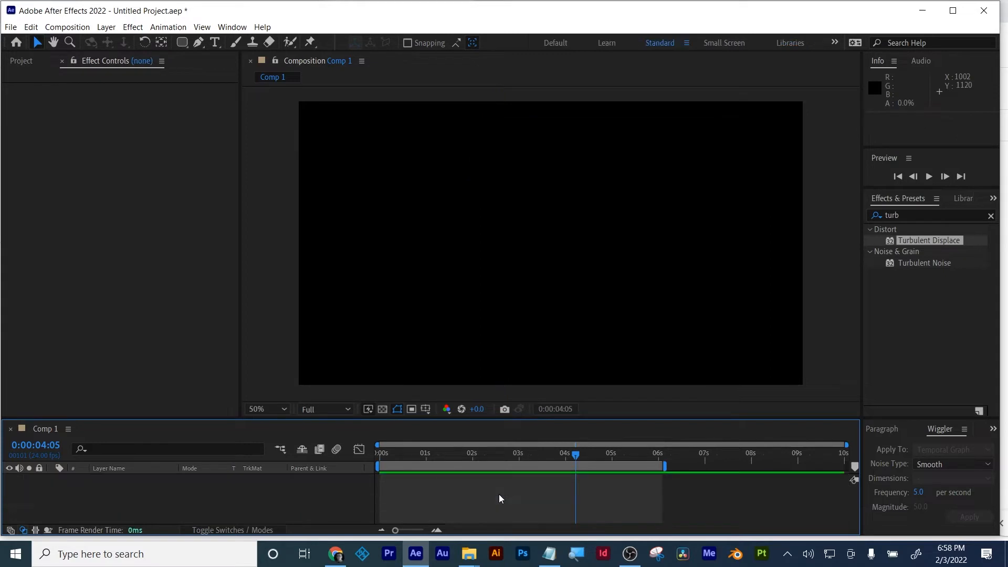
- Draw a closed five-point boat-hull shape across the middle of the composition with the Pen tool
click(199, 43)
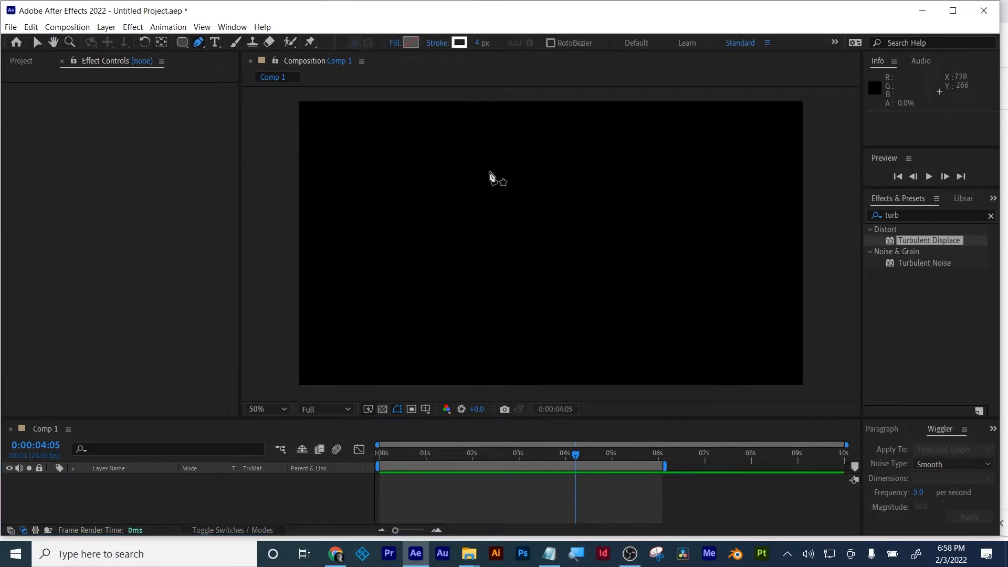
drag(474, 210, 447, 209)
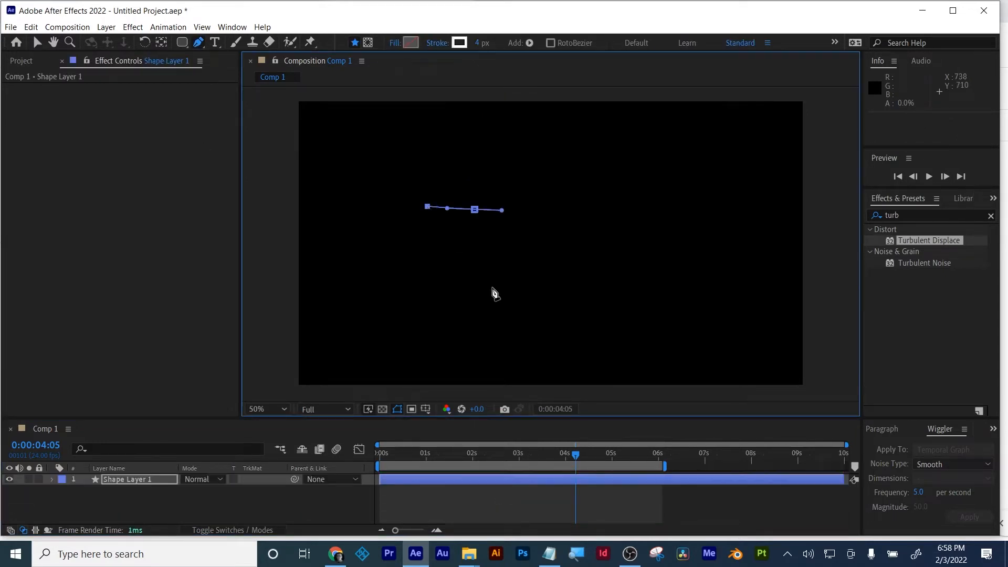
drag(492, 287, 540, 274)
click(639, 257)
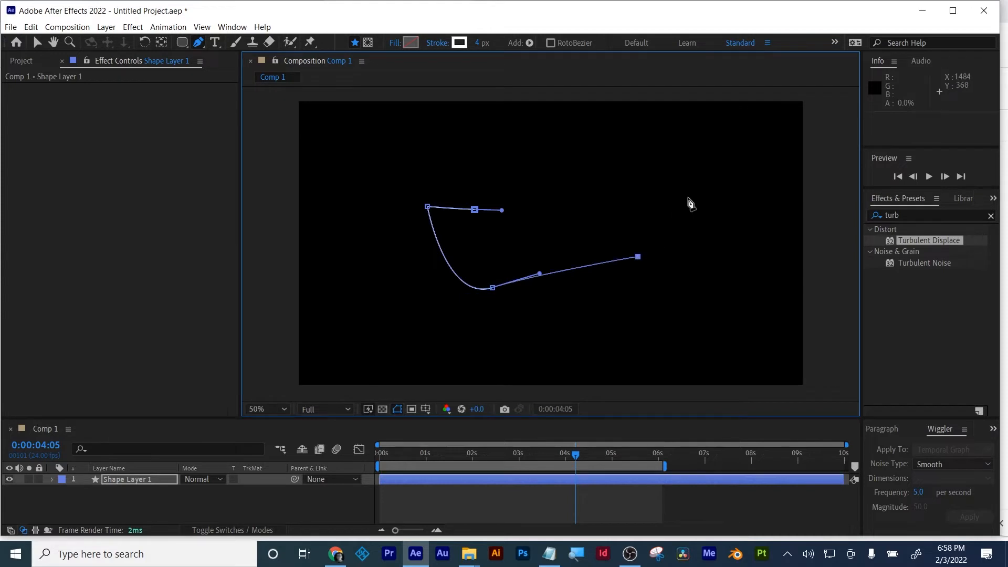
click(688, 198)
click(477, 210)
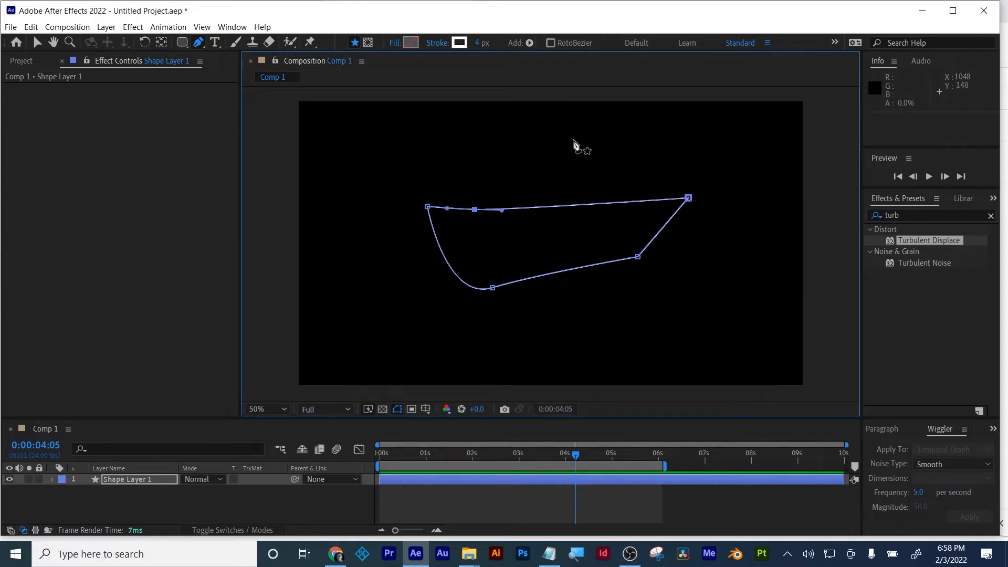
click(37, 42)
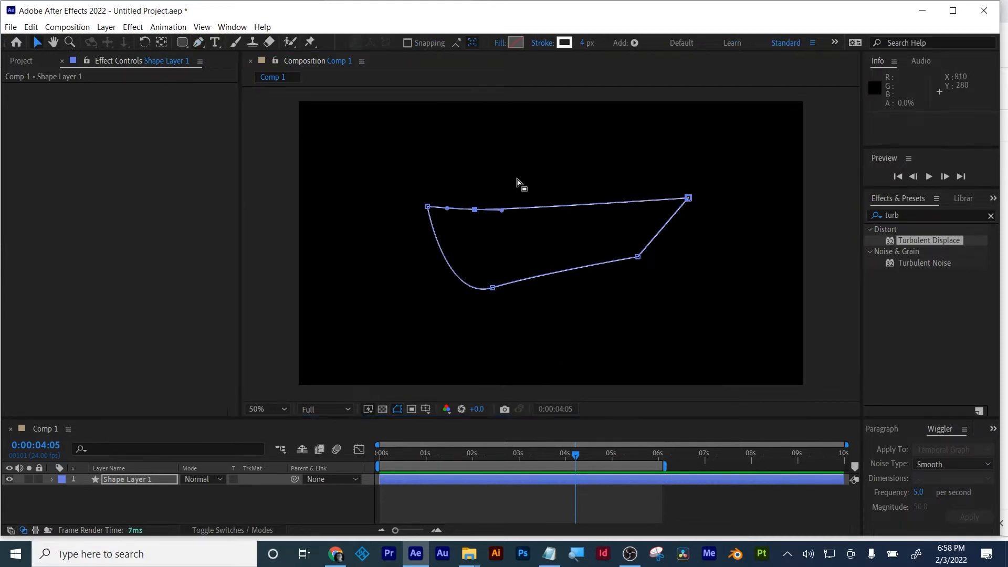
click(531, 212)
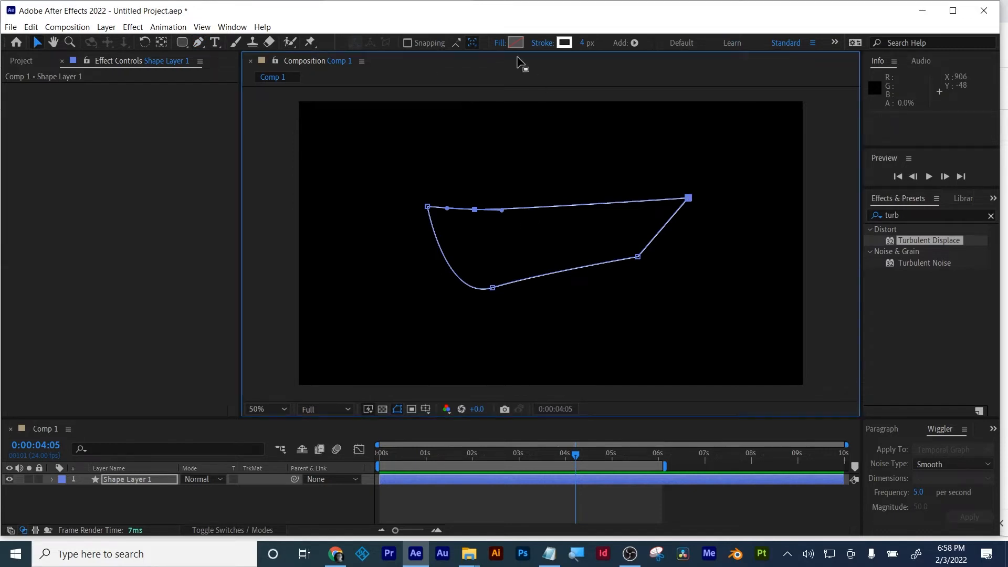
- Give the hull-shaped layer a solid red fill
click(499, 43)
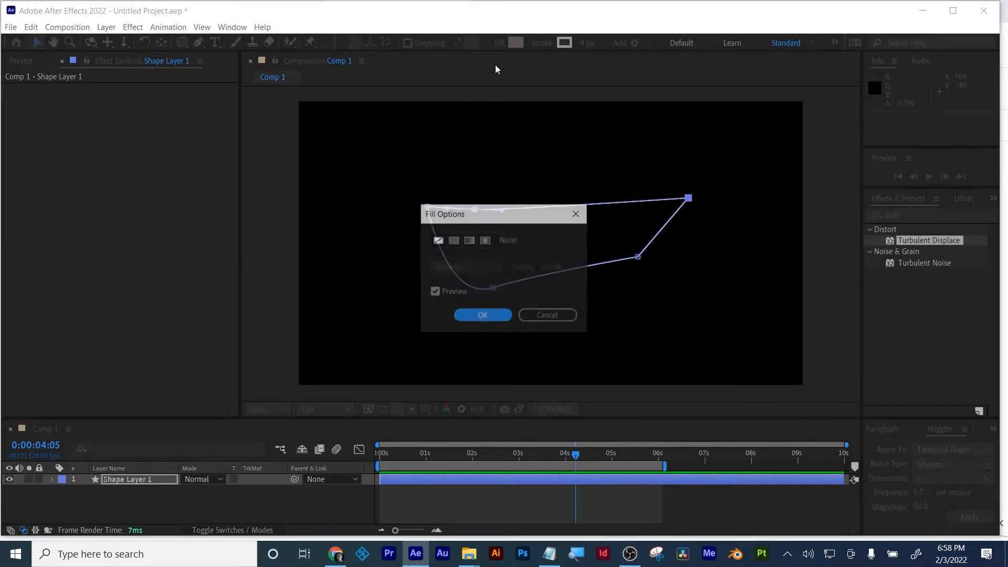
click(453, 240)
click(483, 316)
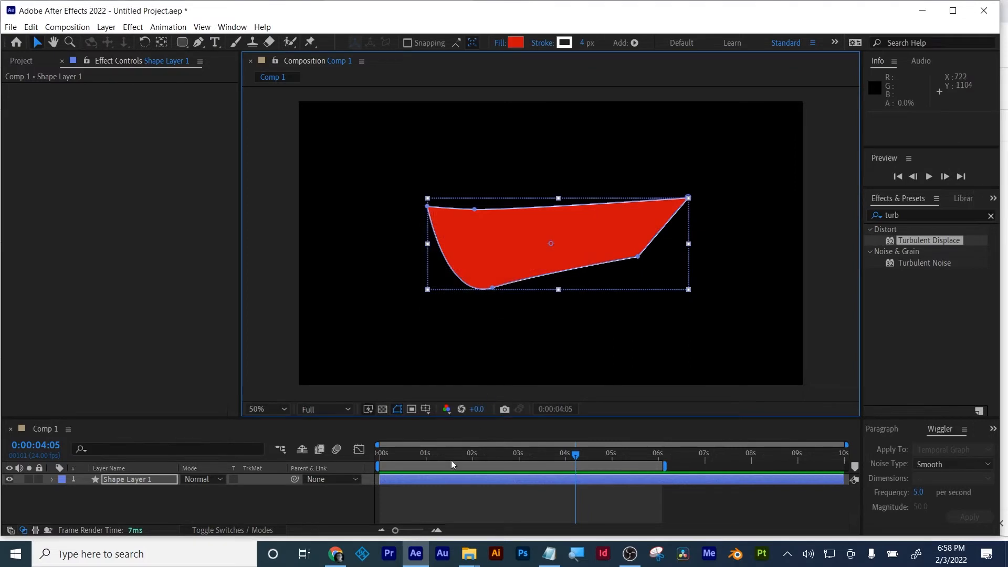
- Move the hull beyond the composition's right edge to position 2492, 540 and keyframe its Position at 0:00:00:00
key(p)
drag(184, 490, 627, 495)
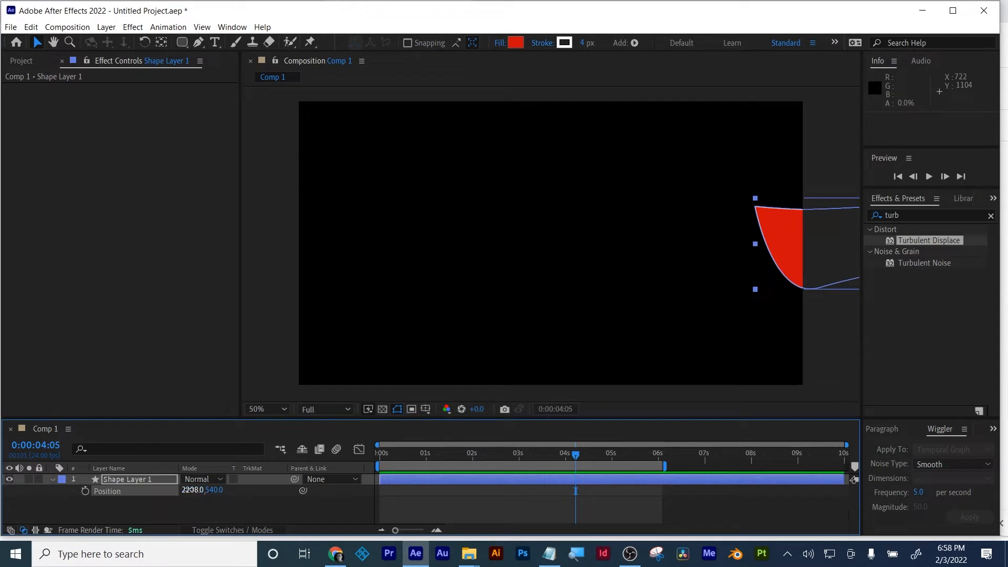
drag(188, 490, 219, 496)
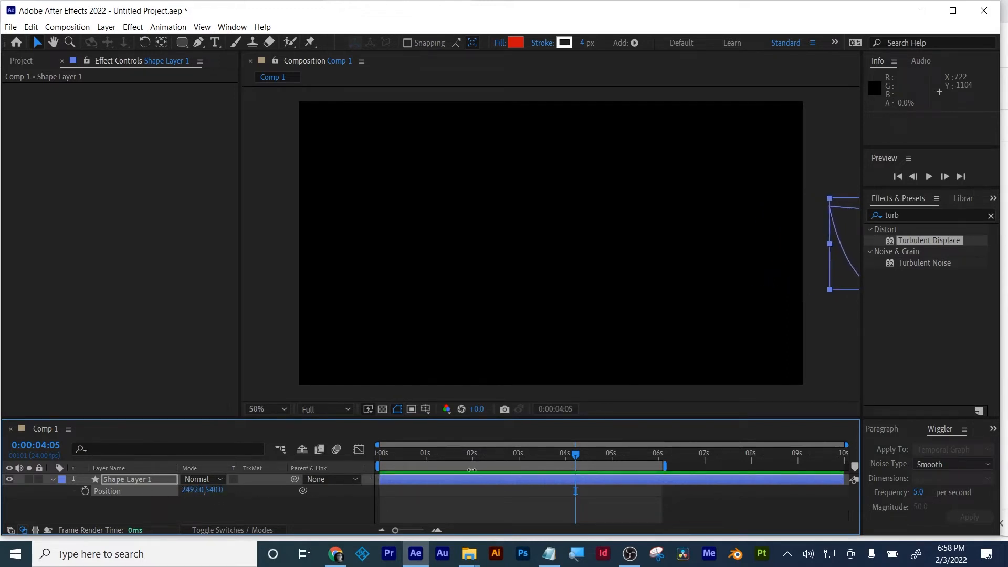
drag(458, 458, 255, 478)
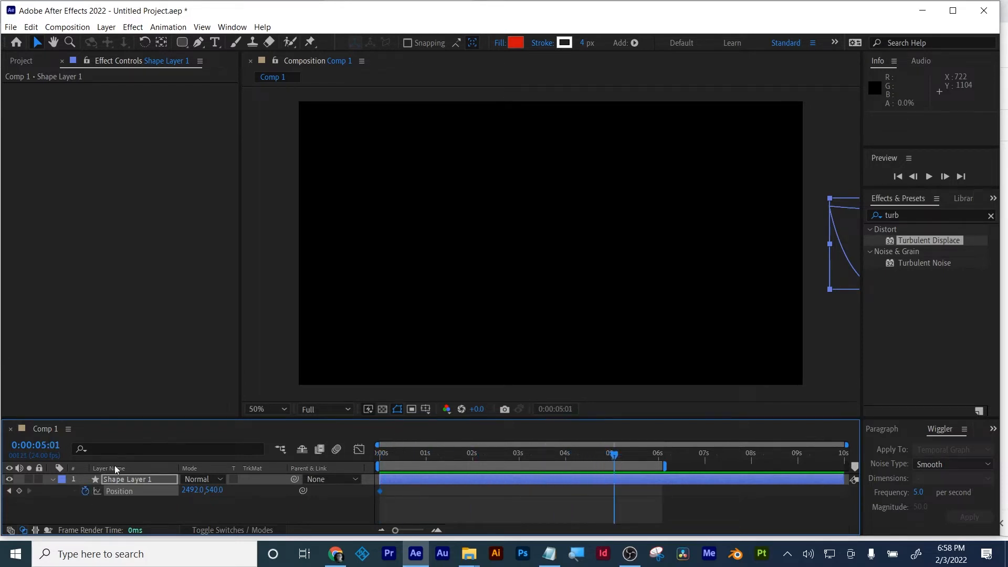
- Keyframe the hull beyond the left edge at position -619, 540 at 0:00:05:01 and preview the crossing from the start
drag(178, 501, 151, 506)
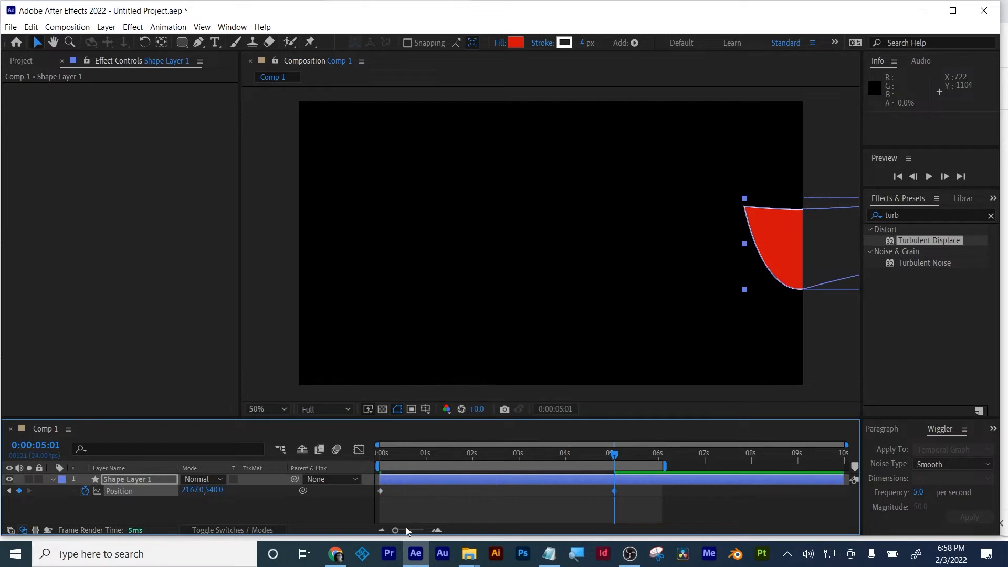
drag(772, 241, 42, 295)
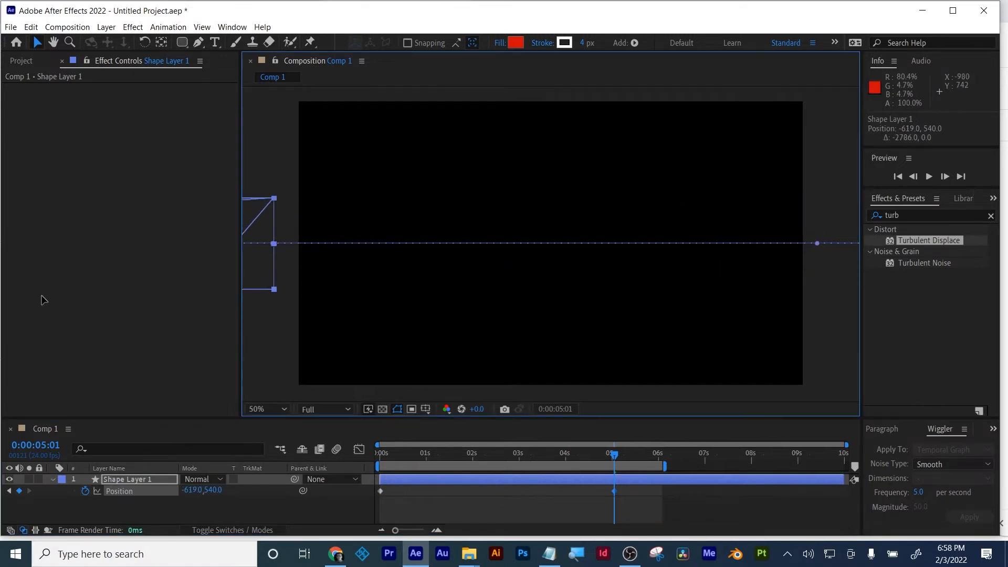
click(382, 454)
key(space)
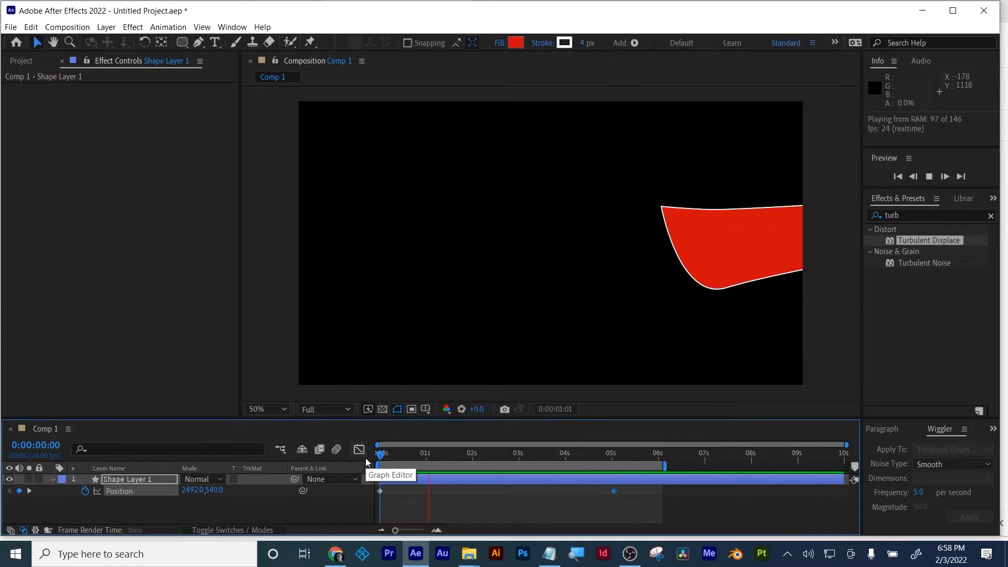
key(space)
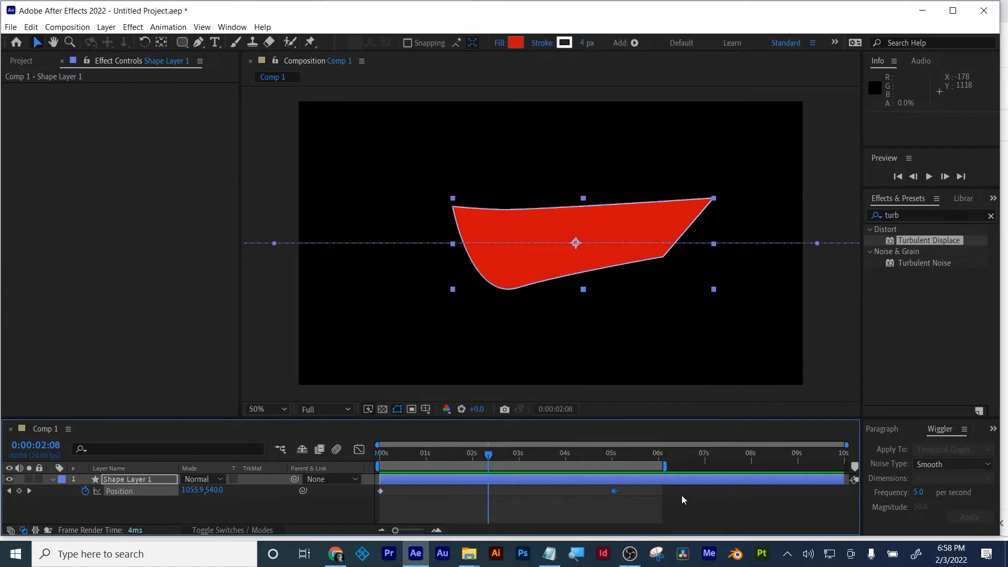
- Delay the hull's final Position keyframe to about 6 seconds, extend the work area to 0:00:07:10 and preview the slower motion
drag(613, 493, 729, 461)
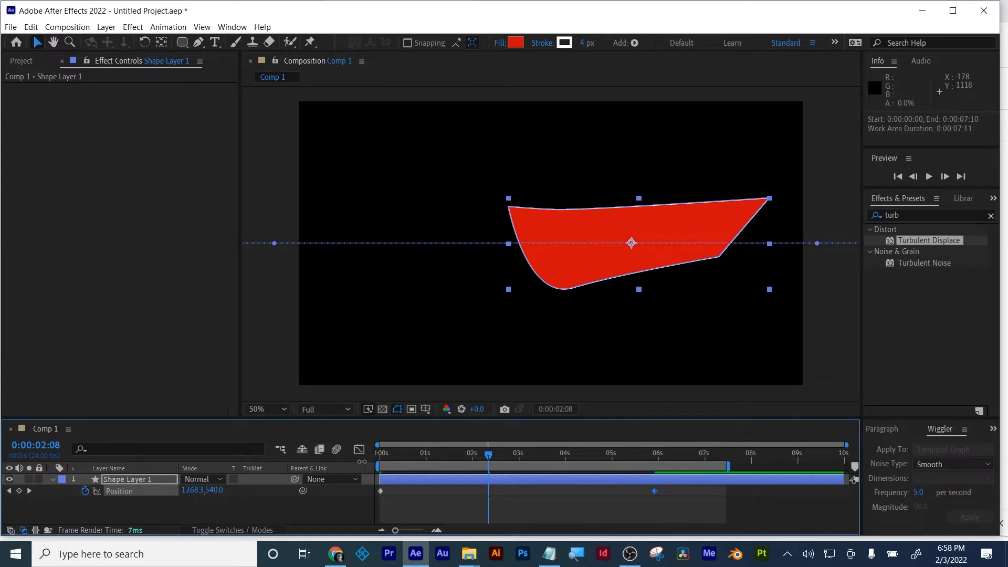
key(space)
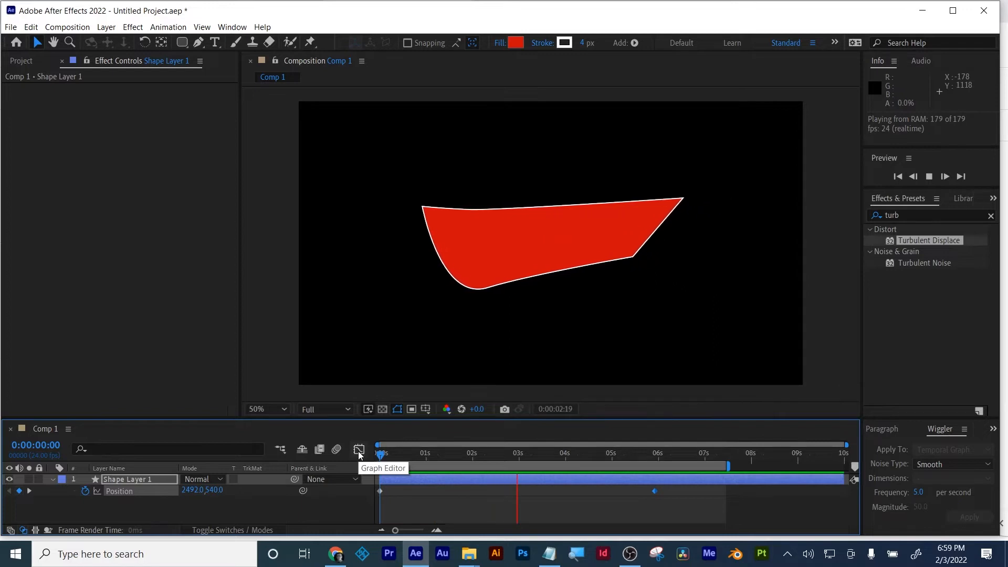
key(space)
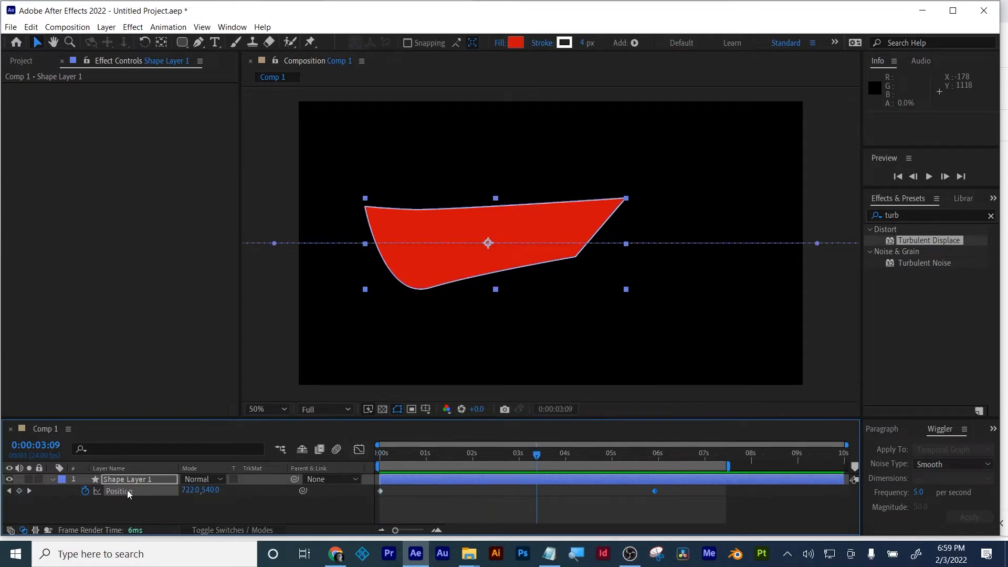
- Separate the hull's Position into X and Y dimensions and remove the Y Position keyframes
click(113, 492)
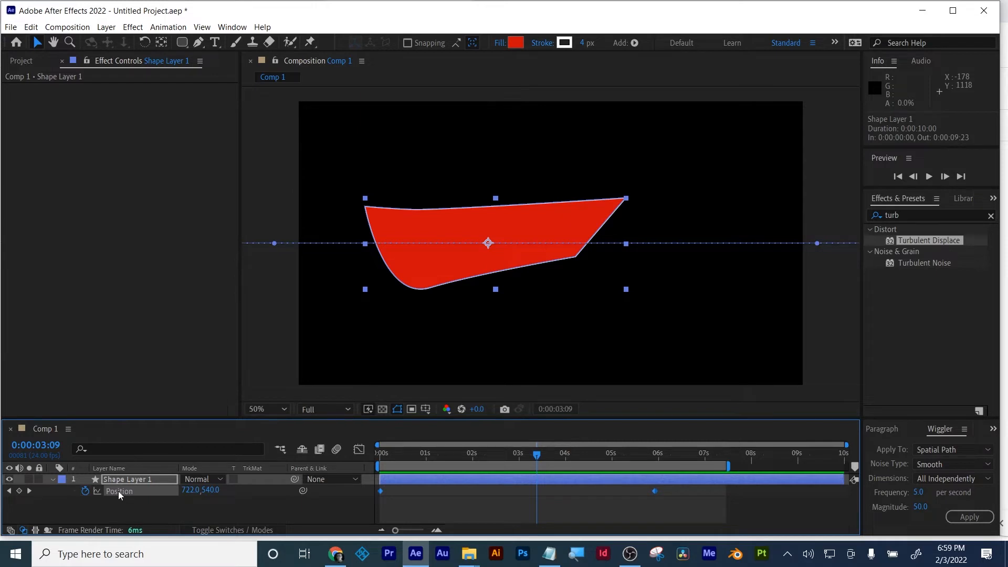
right_click(118, 490)
click(172, 351)
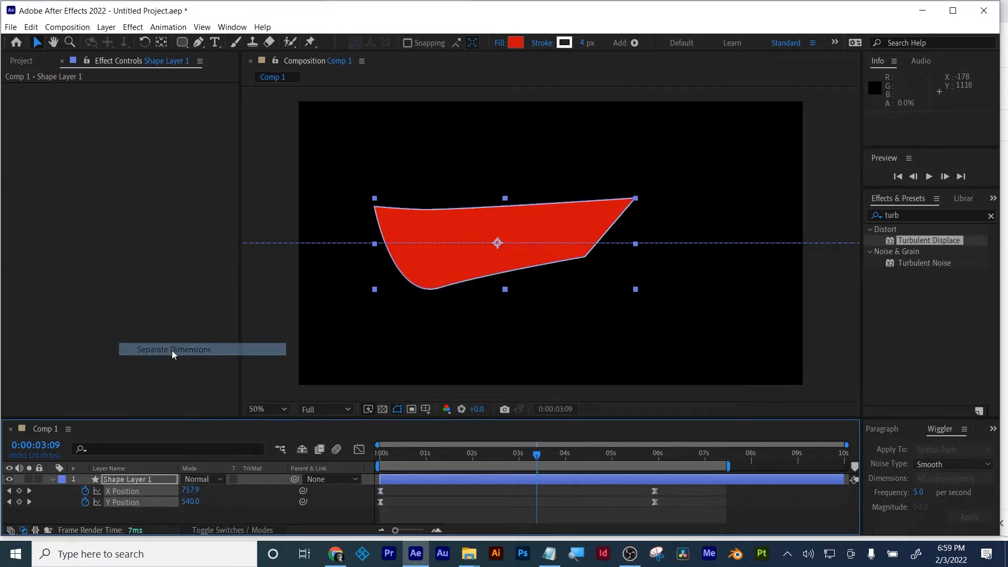
click(150, 513)
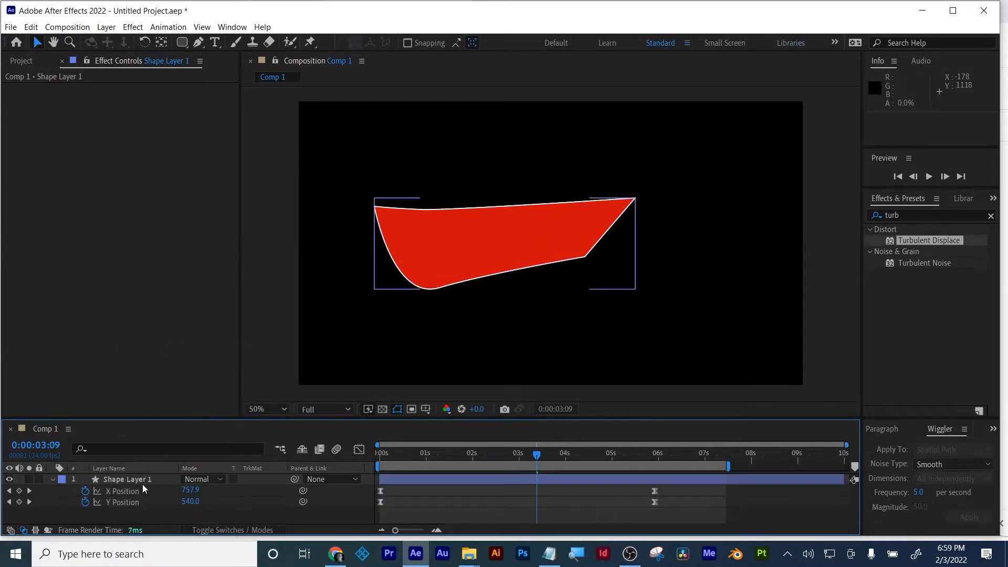
click(84, 501)
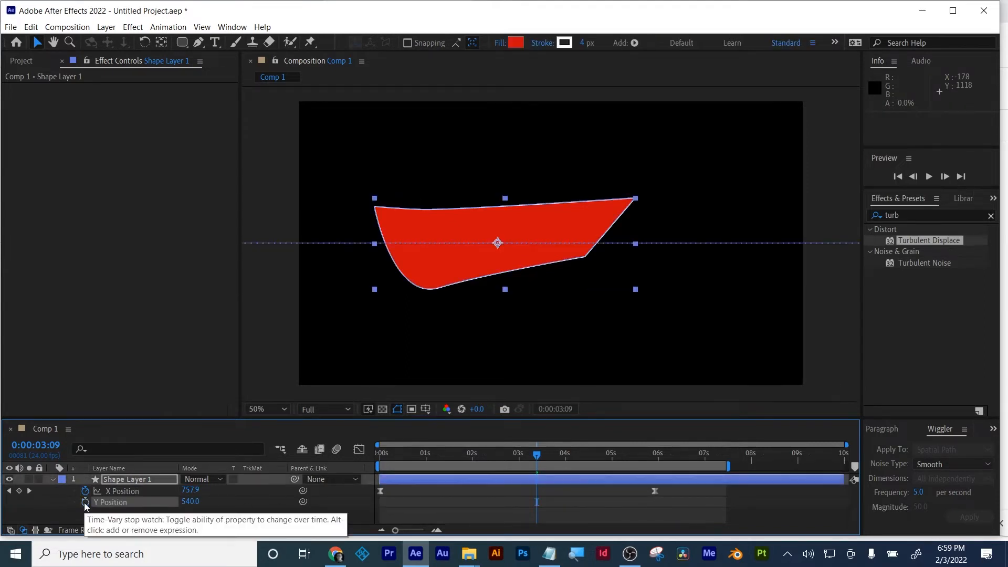
- Apply the expression wiggle(2,45) to the hull's Y Position
drag(395, 455, 427, 454)
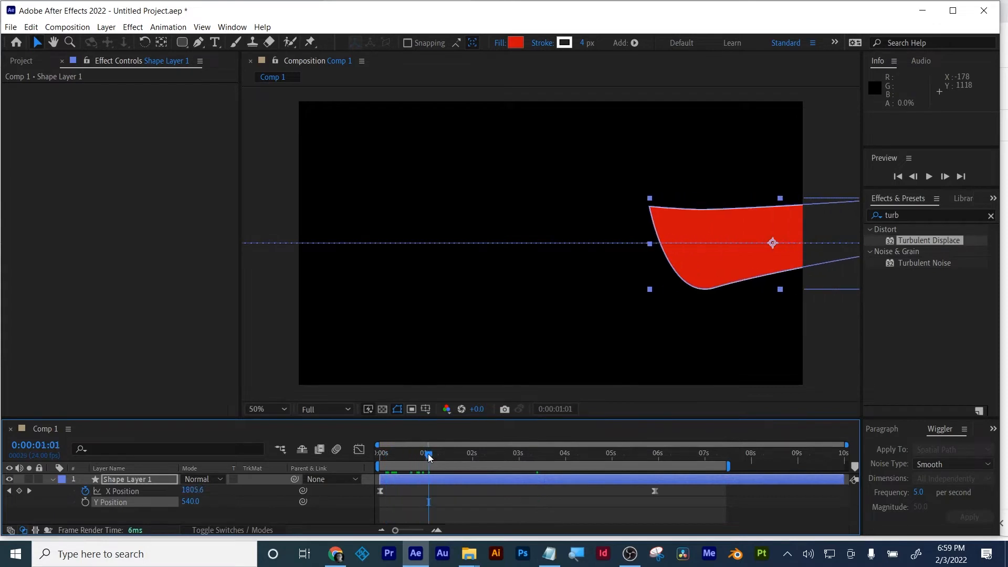
alt+click(85, 502)
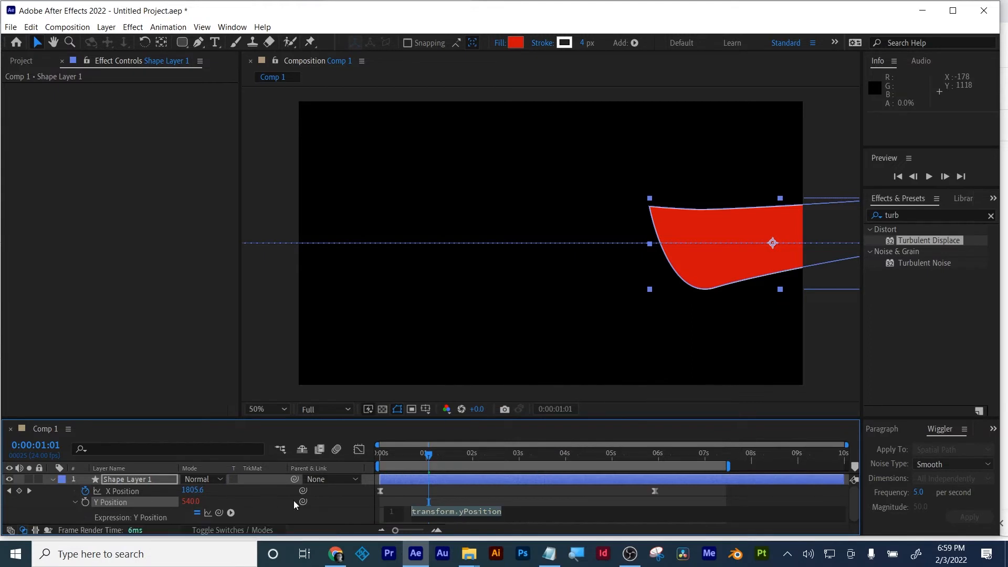
text(wiggle)
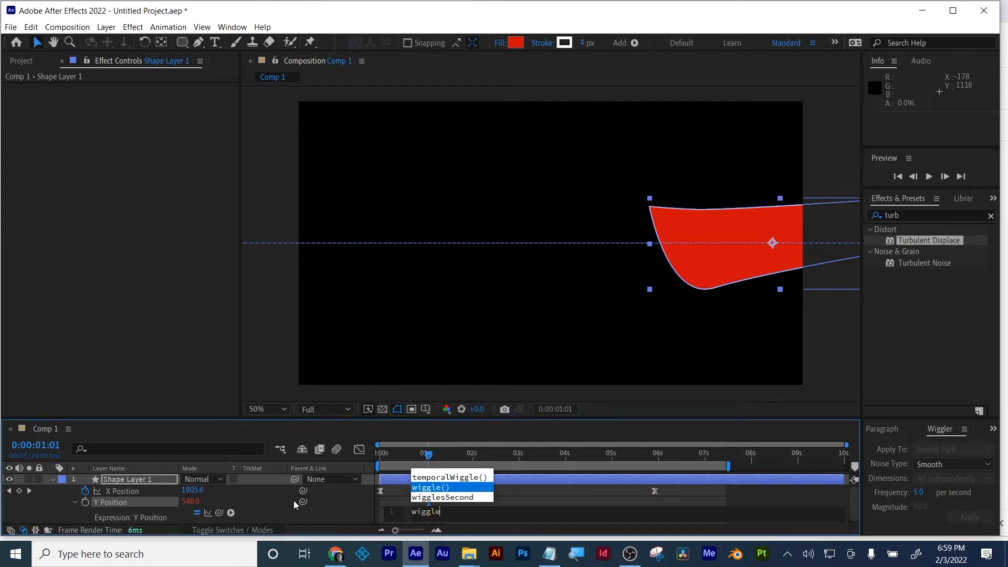
click(439, 488)
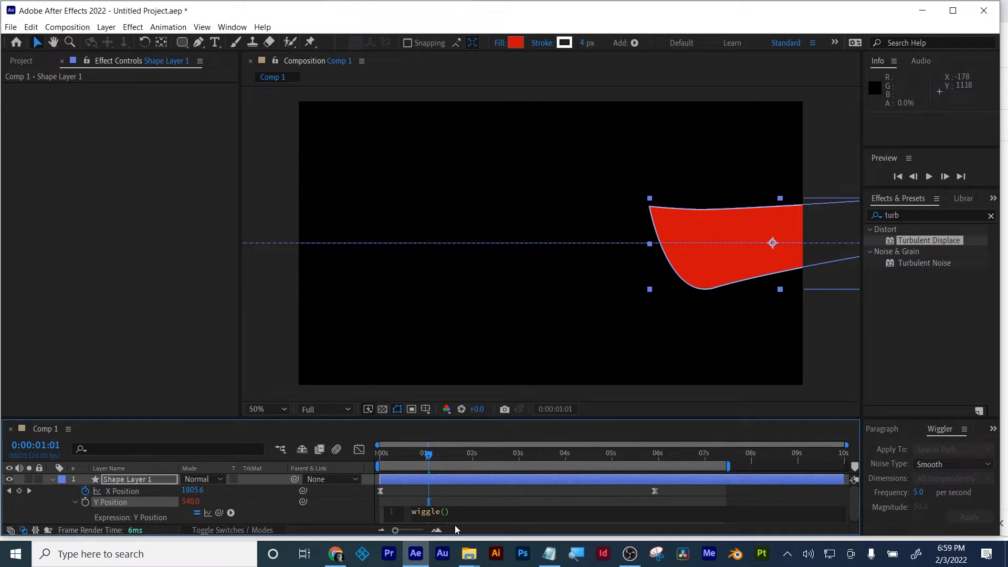
text(2,45)
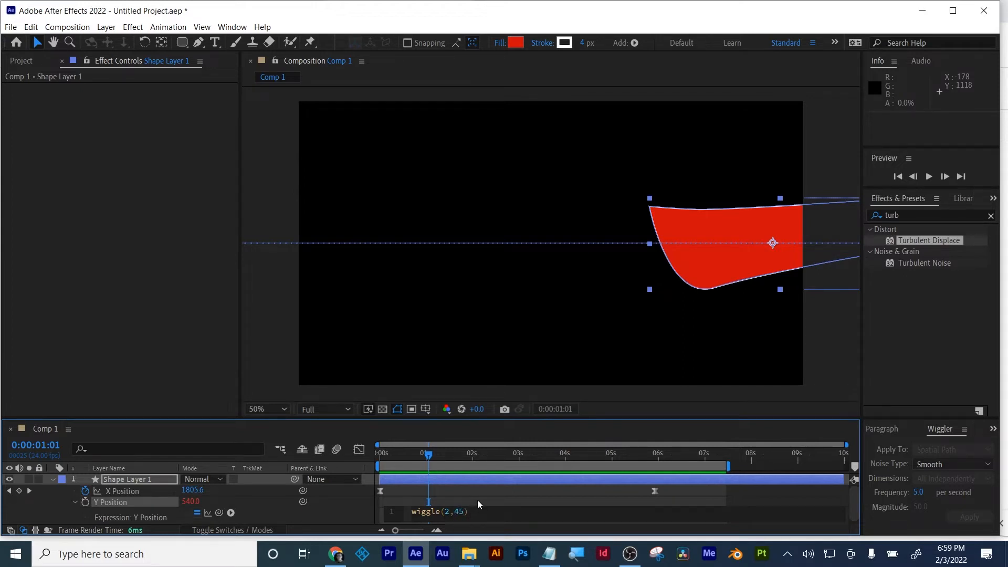
click(478, 503)
- Preview the bobbing hull animation from the start of the composition
drag(406, 458, 372, 458)
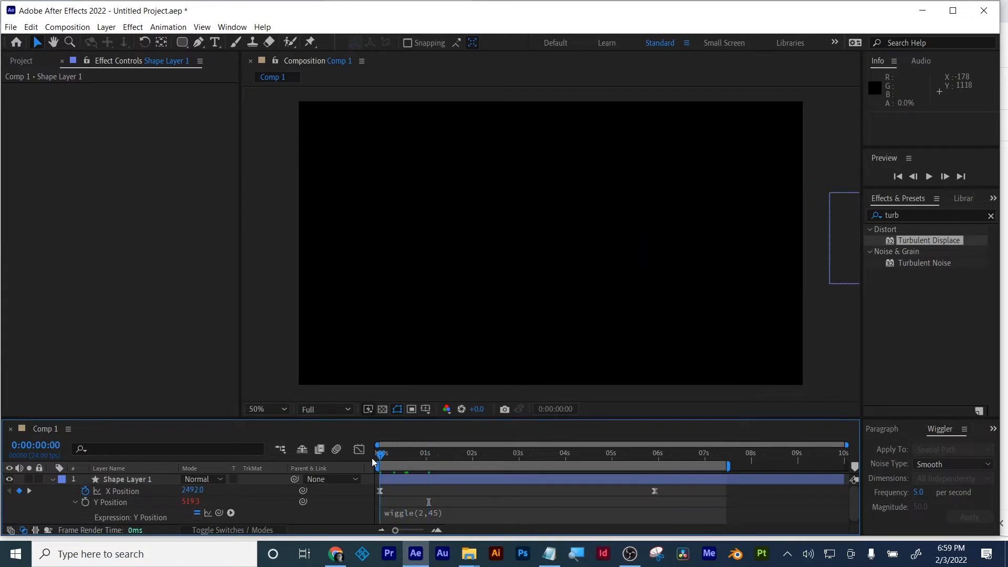
key(space)
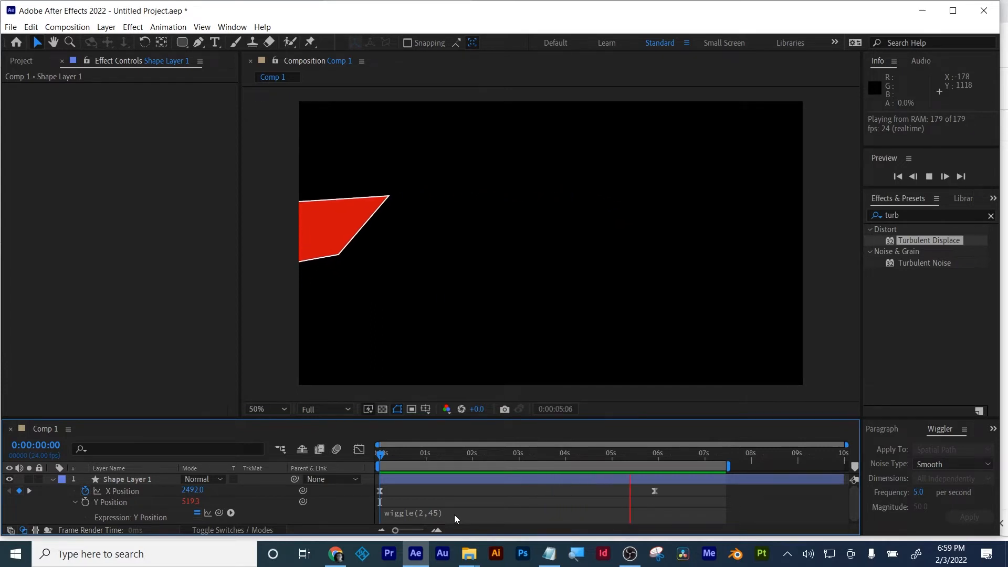
key(space)
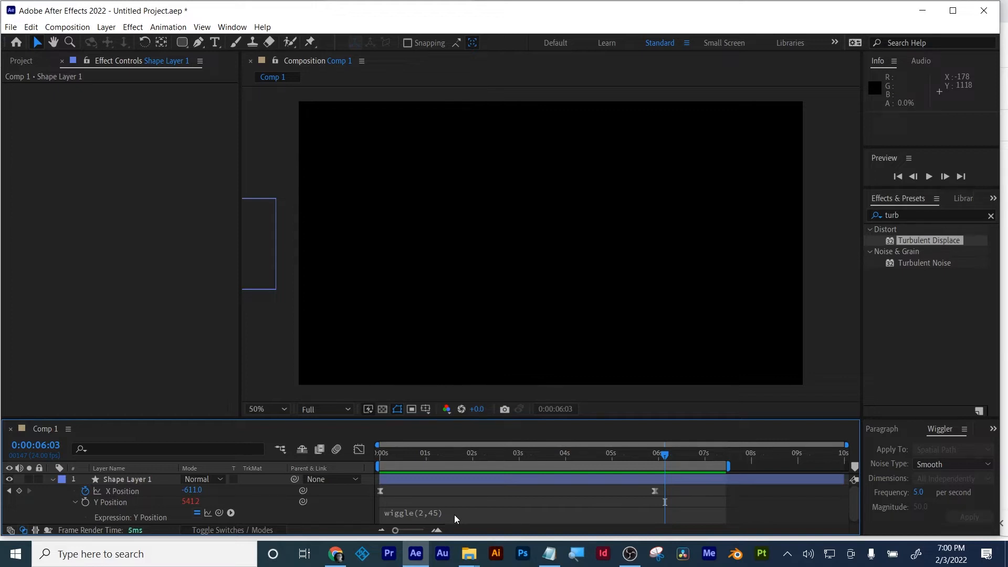
- Delete the hull shape layer from Comp 1
click(492, 474)
key(Delete)
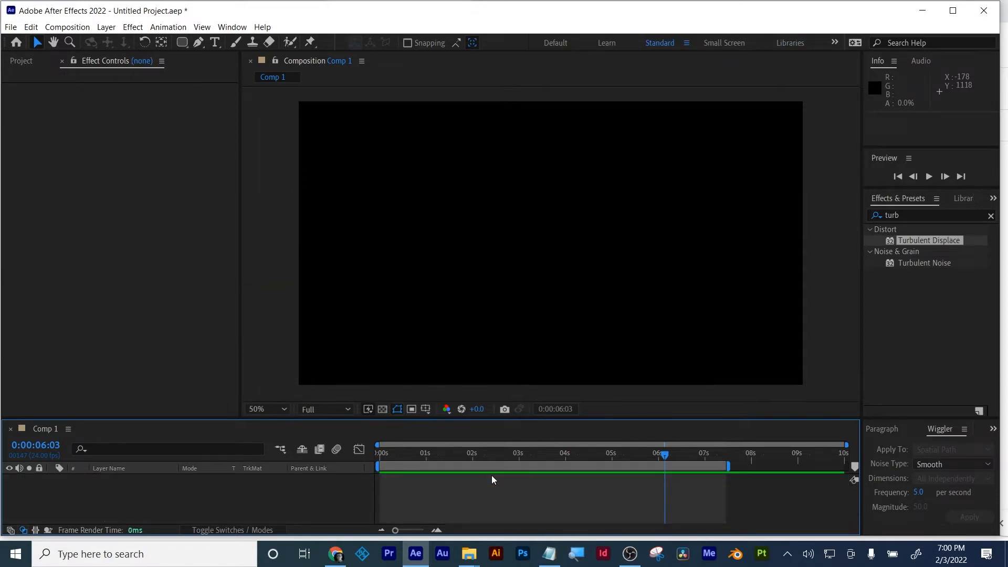
- Set the fill for new Pen tool shapes to None
click(198, 46)
click(395, 43)
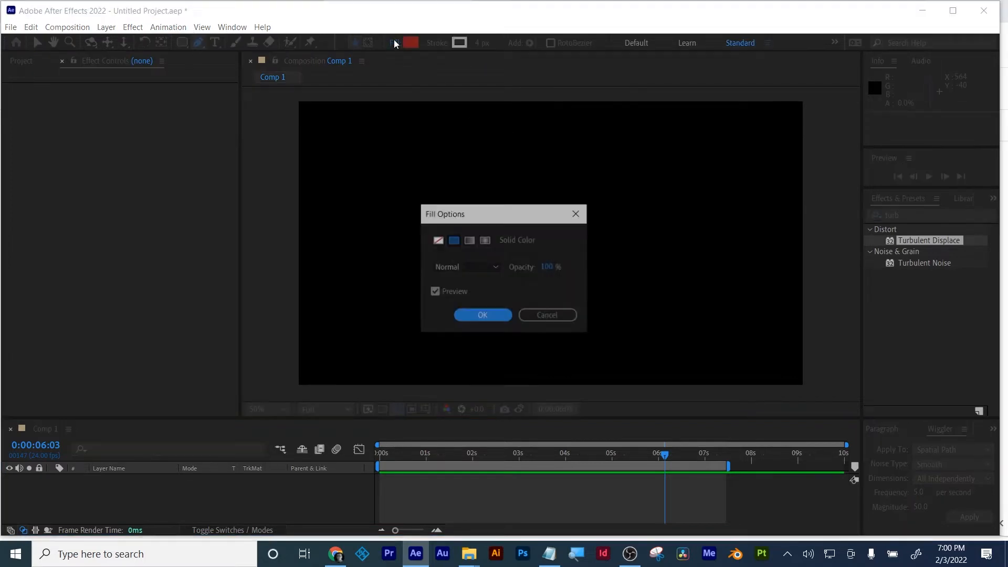
click(438, 240)
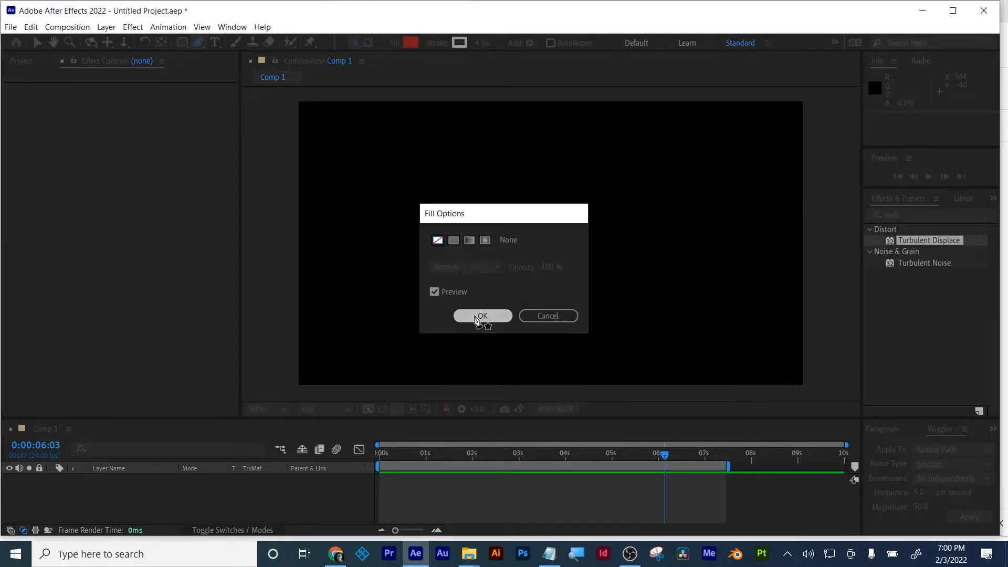
click(476, 318)
- Draw an open three-point wavy line left of the composition's center with the Pen tool and shorten the middle point's lower curve handle
click(406, 265)
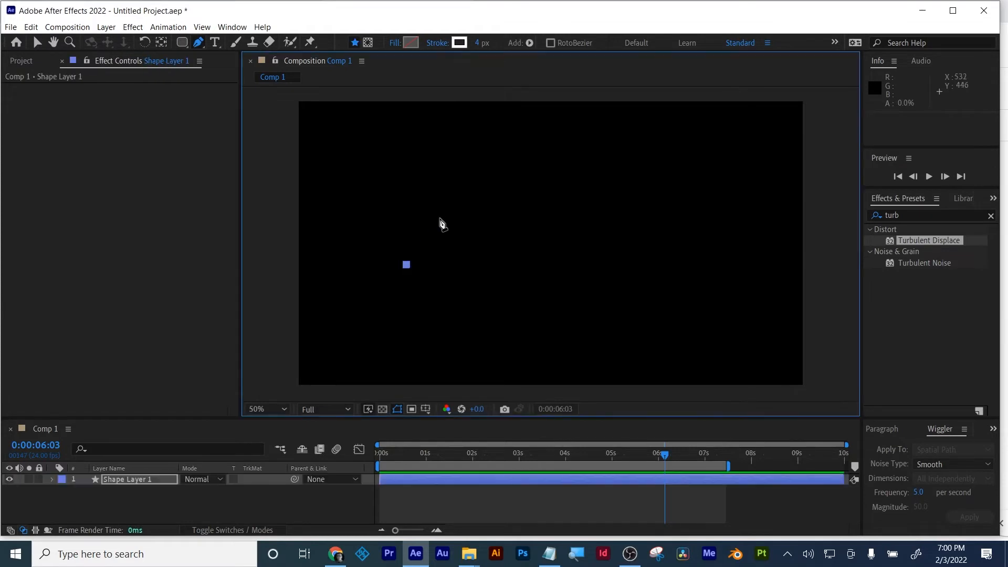
drag(467, 262, 495, 358)
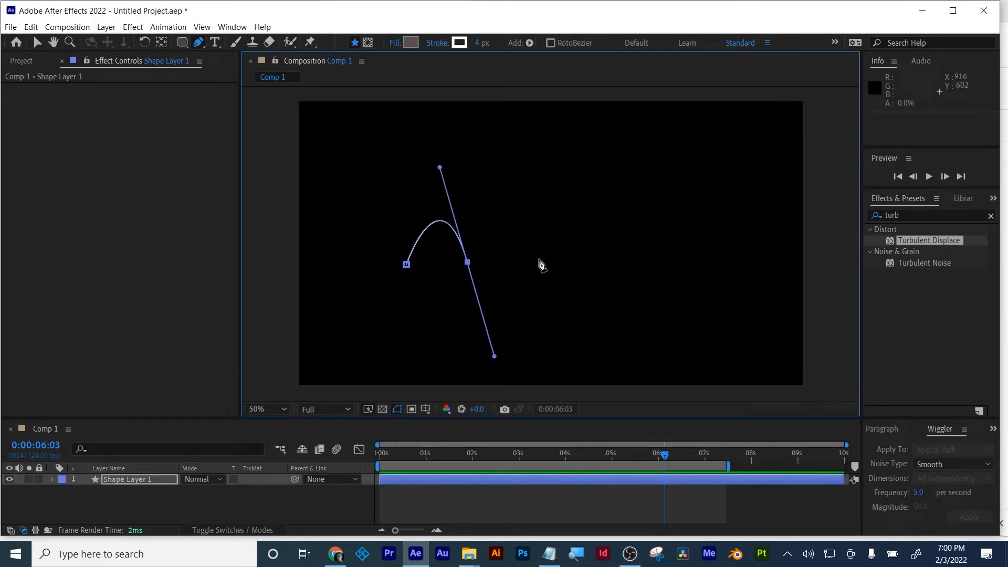
drag(534, 263, 550, 397)
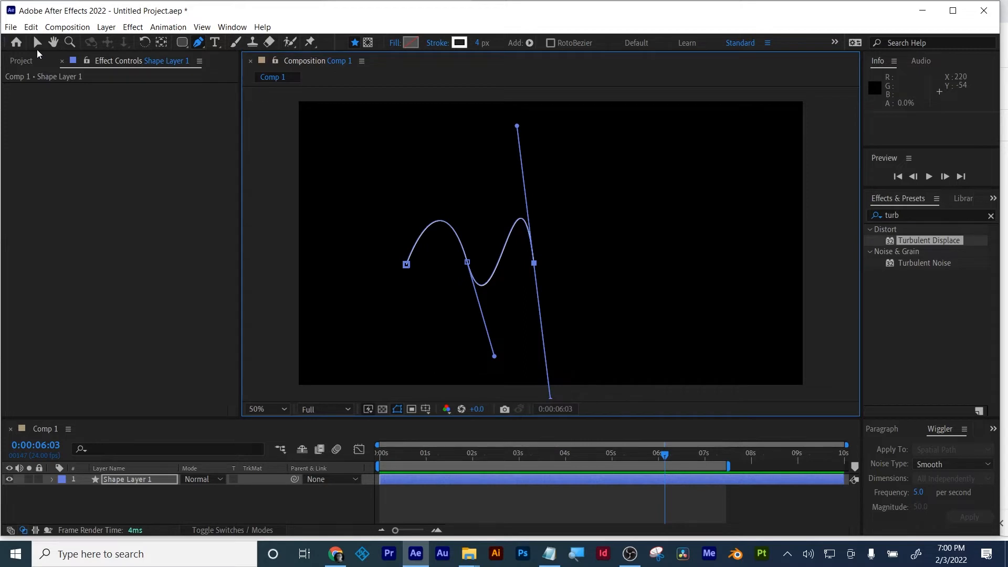
click(36, 45)
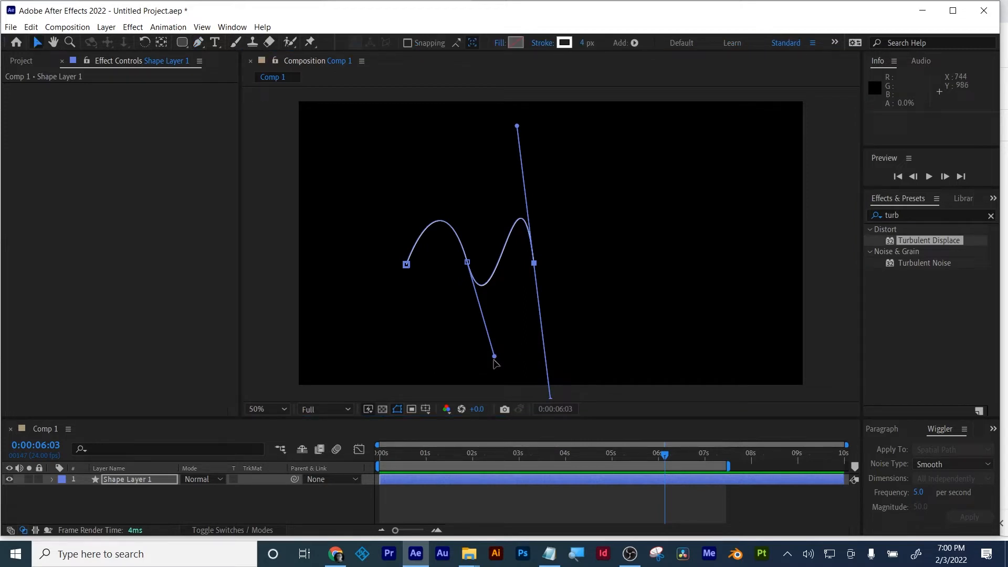
drag(494, 357, 475, 307)
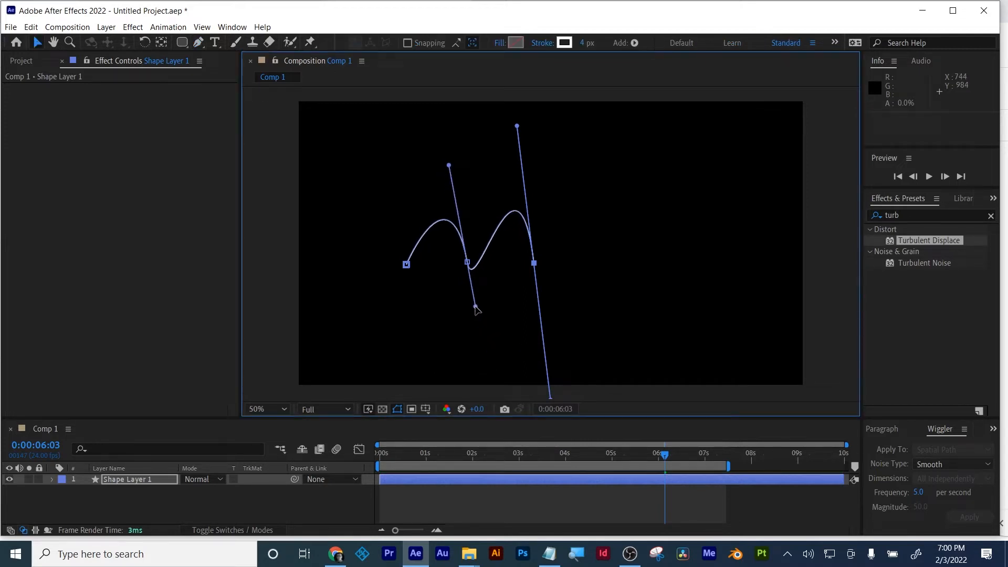
- Set a Path keyframe for Path 1 of Shape 1 in Shape Layer 1 at 0:00:00:00
drag(438, 453, 337, 434)
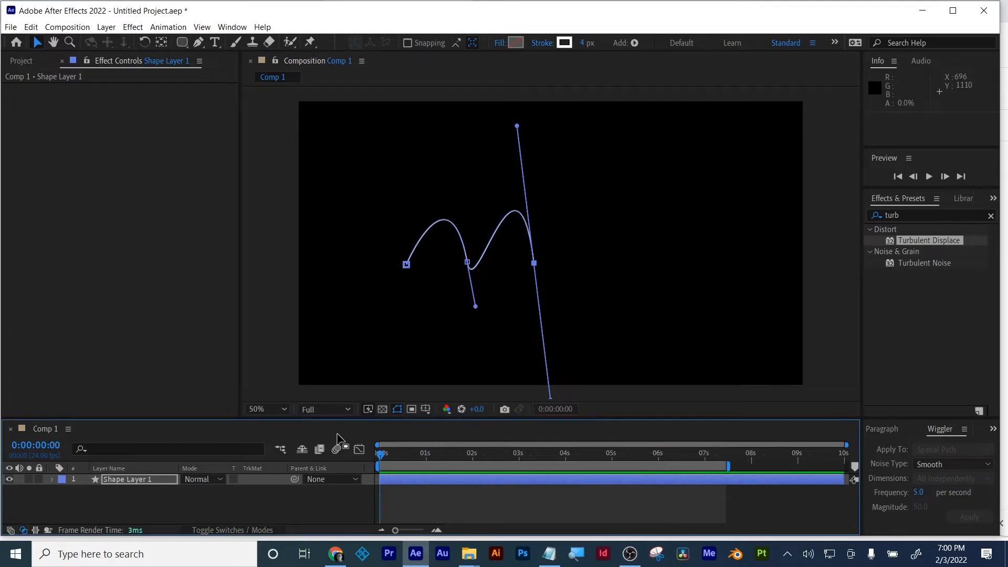
click(411, 493)
click(415, 478)
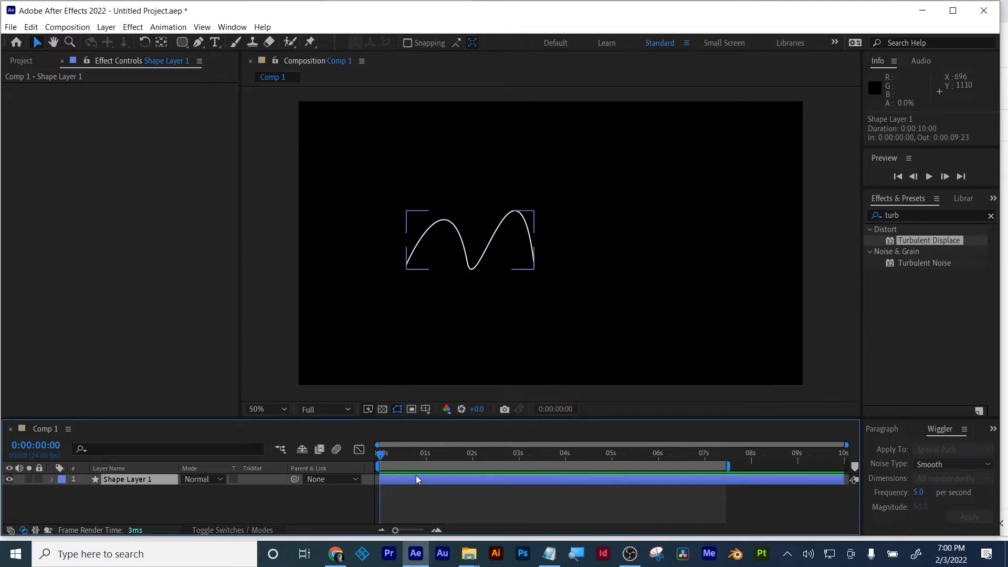
click(53, 479)
click(62, 492)
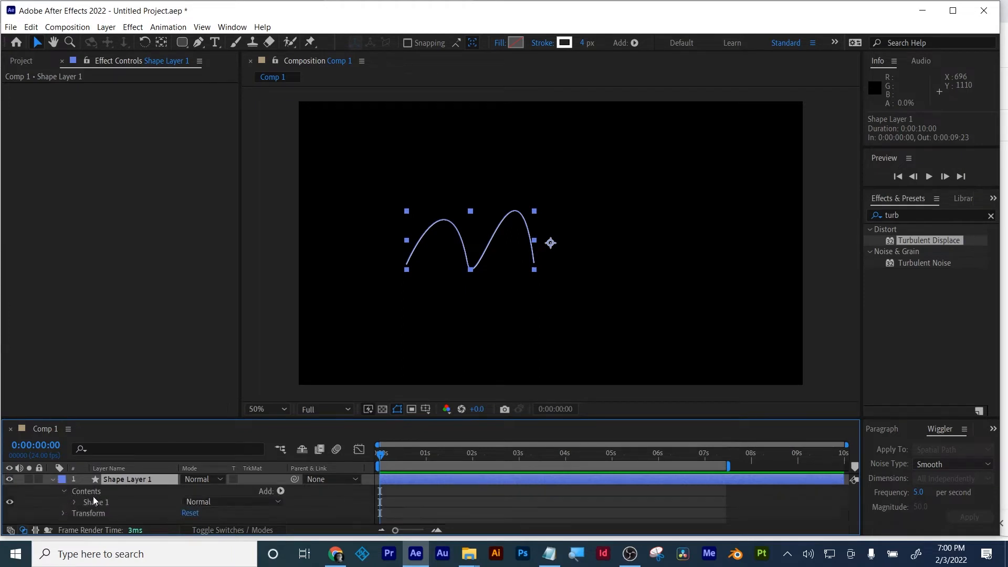
click(74, 504)
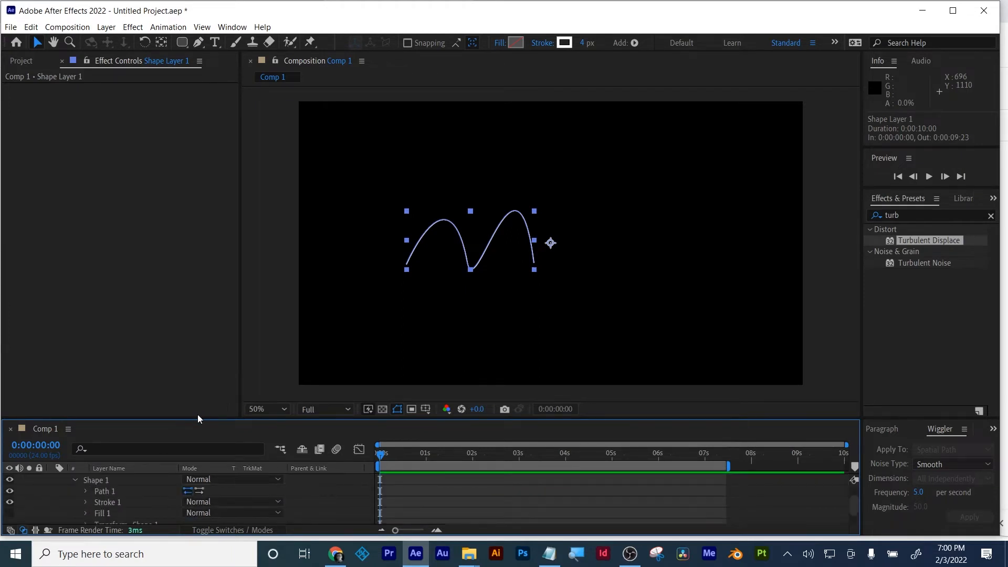
drag(197, 418, 197, 370)
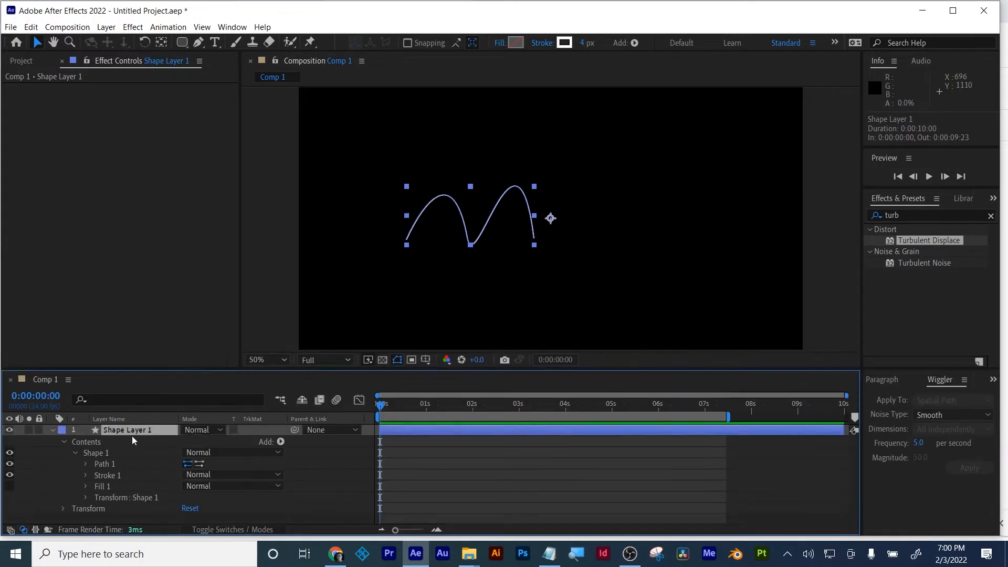
click(82, 465)
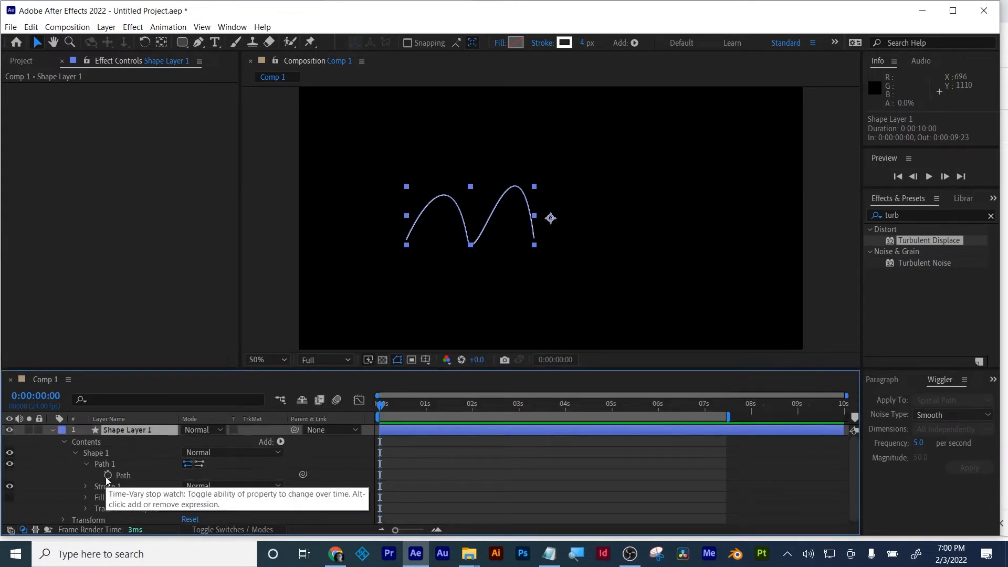
click(108, 475)
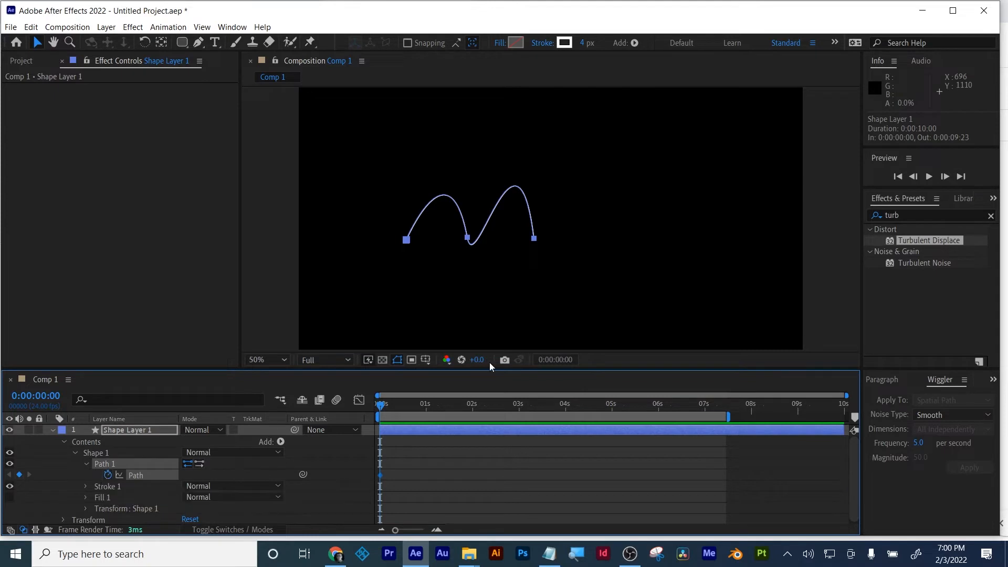
- At 0:00:00:23, raise the wavy line's starting point and shorten the middle point's upper curve handle to flatten the first hump
drag(384, 409, 429, 411)
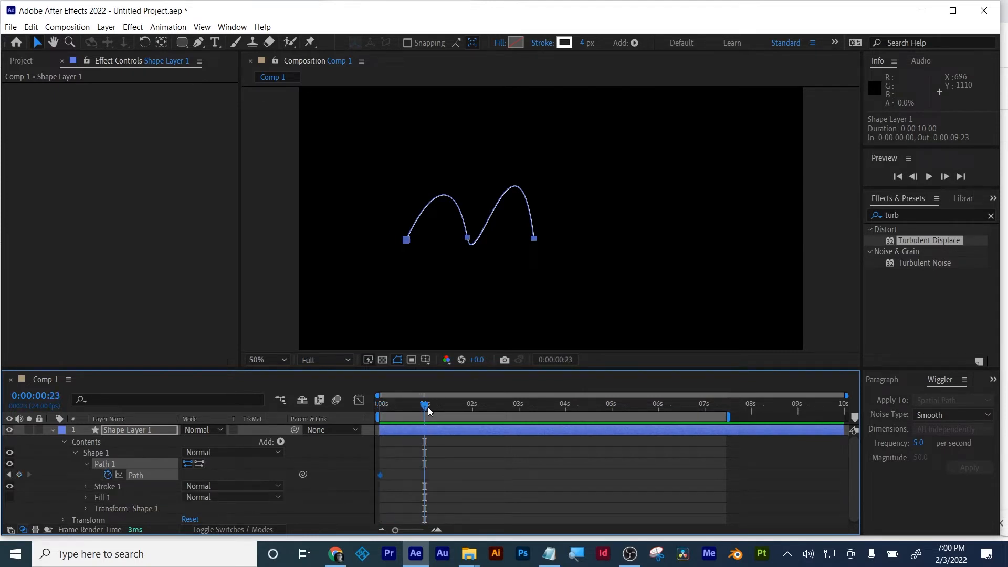
click(406, 240)
shift+click(406, 240)
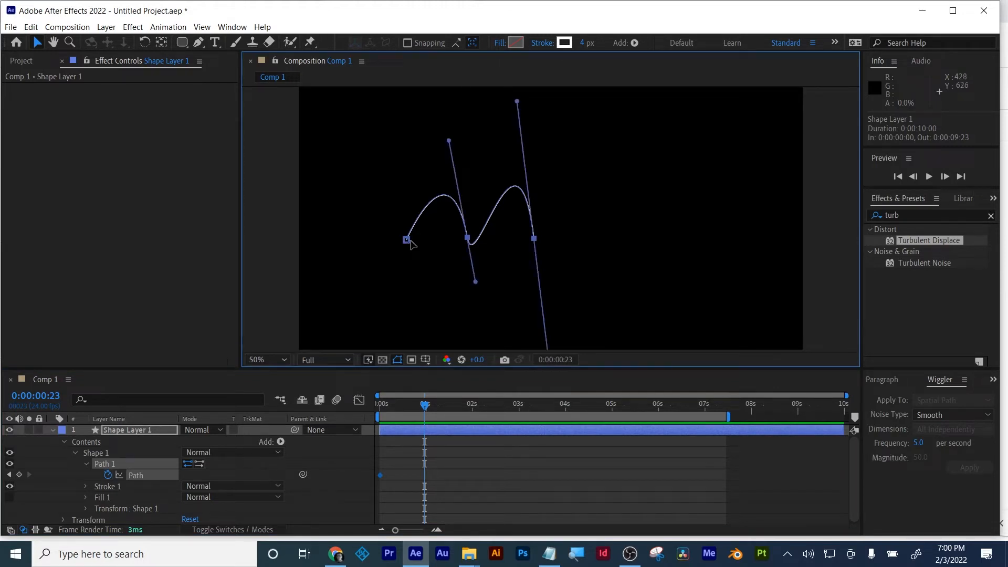
click(406, 241)
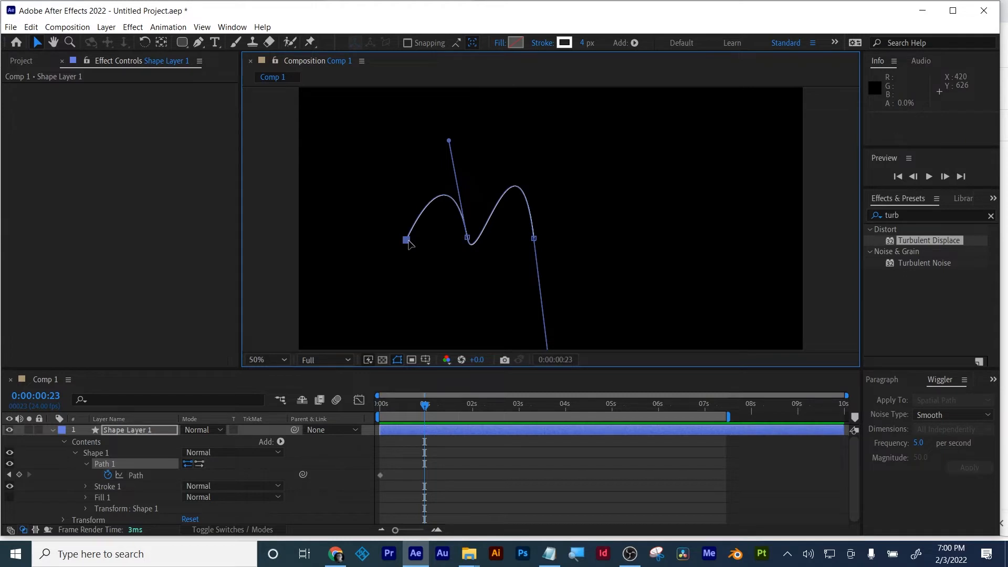
drag(409, 243, 413, 169)
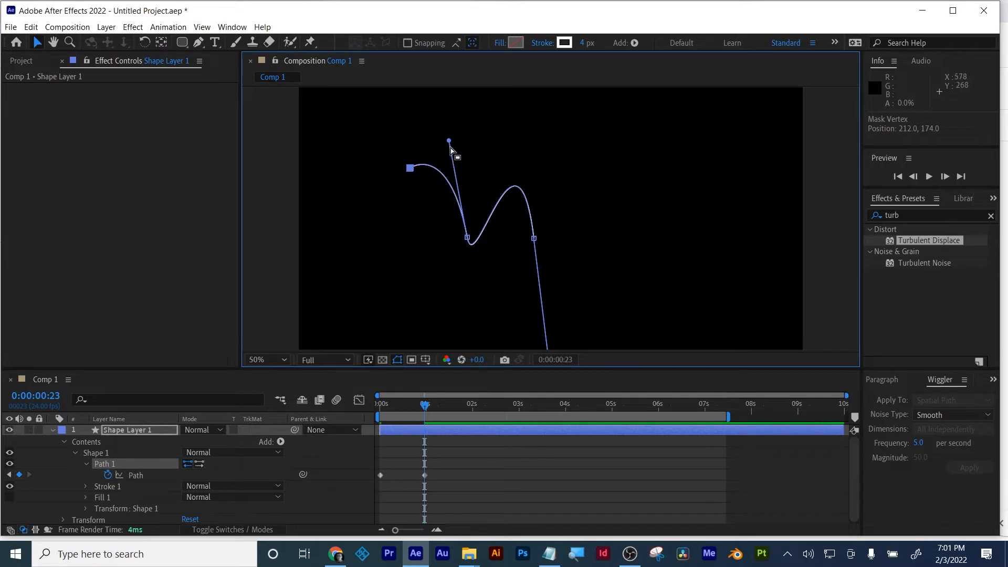
drag(449, 141, 454, 190)
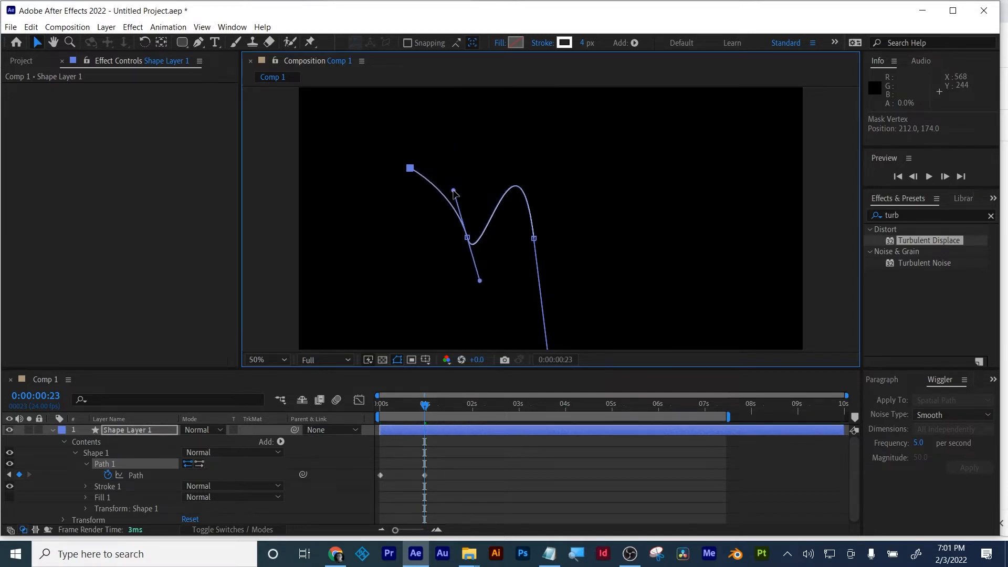
- Raise the line's end point, angle and shorten its curve handles to flatten the second hump, and adjust the middle point's lower handle
click(535, 239)
drag(535, 239, 536, 223)
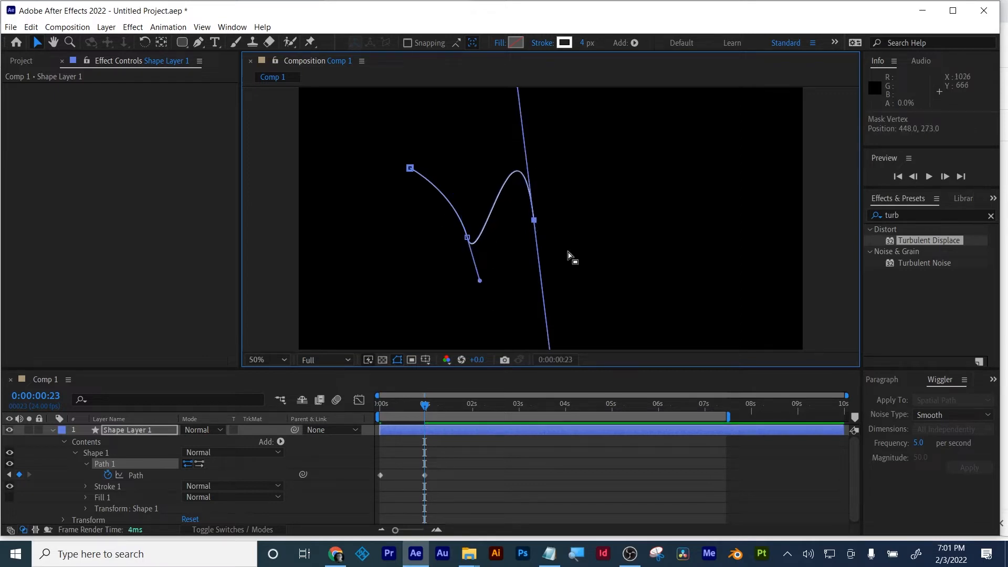
key(comma)
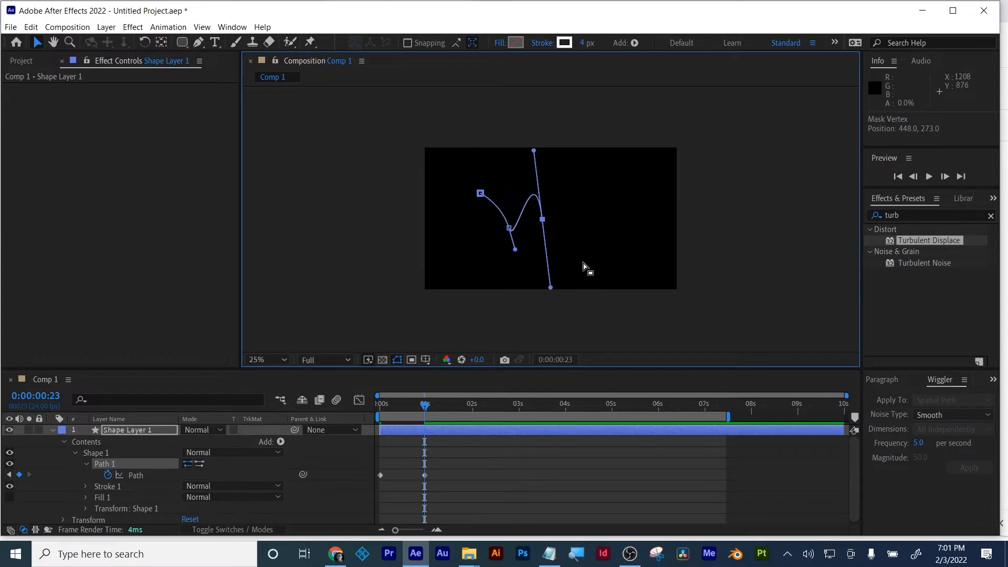
drag(550, 289, 545, 195)
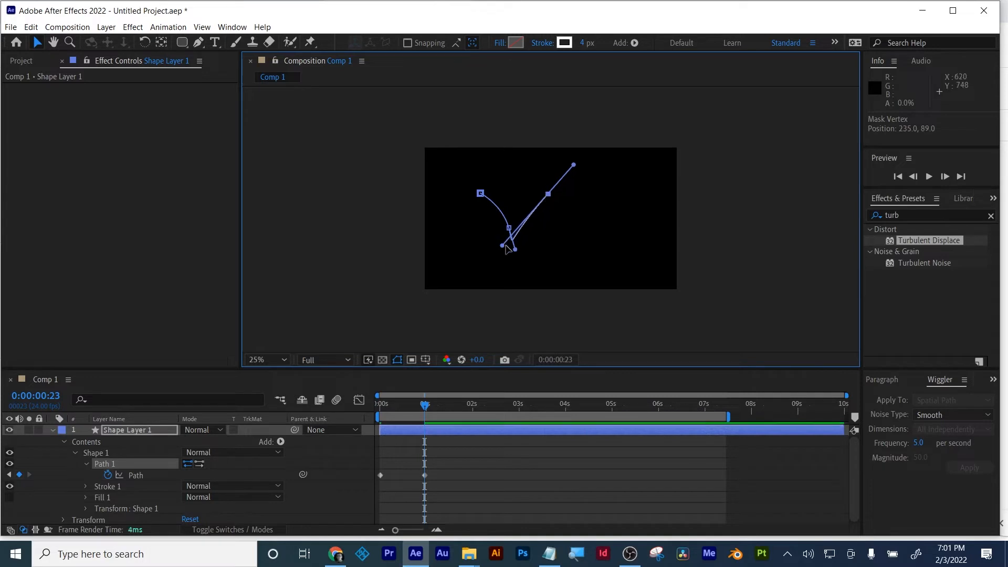
drag(502, 246, 551, 183)
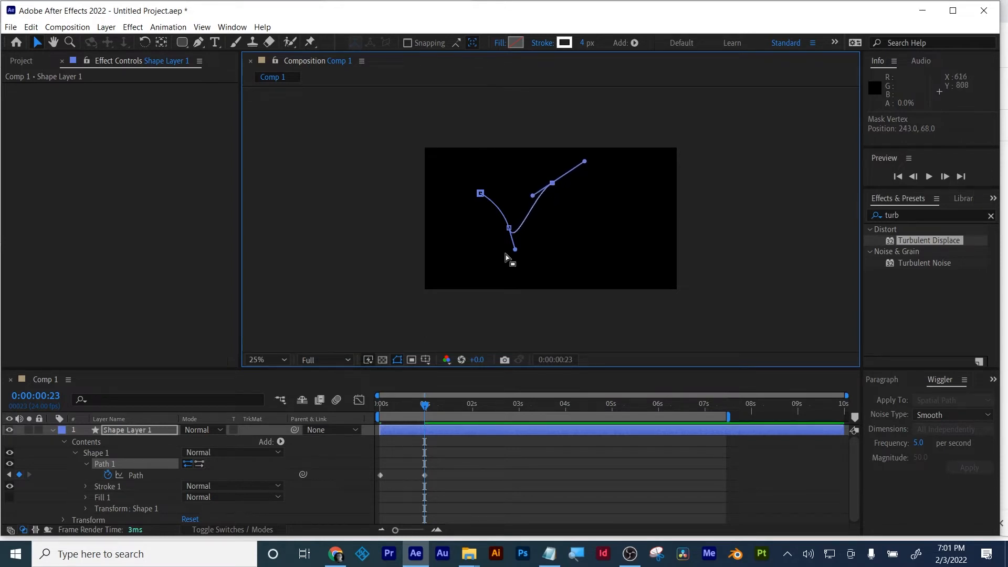
drag(516, 249, 518, 243)
- Try looping the Path keyframes with the expression loopOut("pingpong")
drag(429, 403, 345, 411)
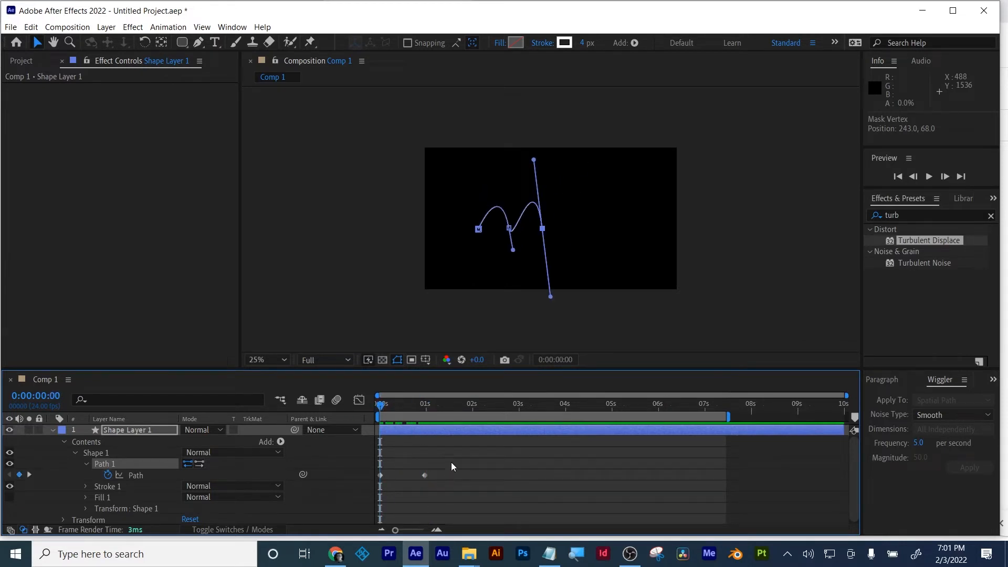
alt+click(107, 476)
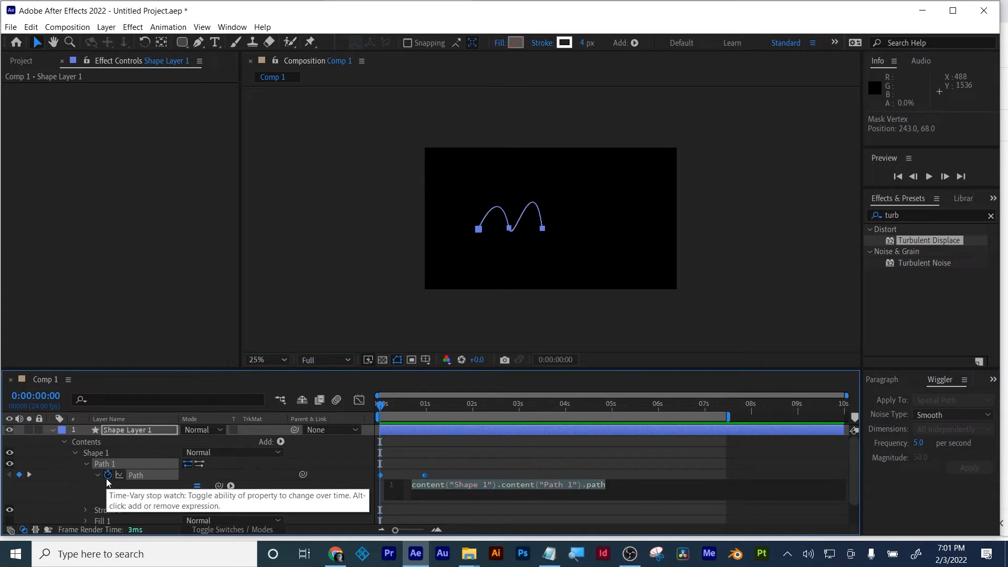
text(loo)
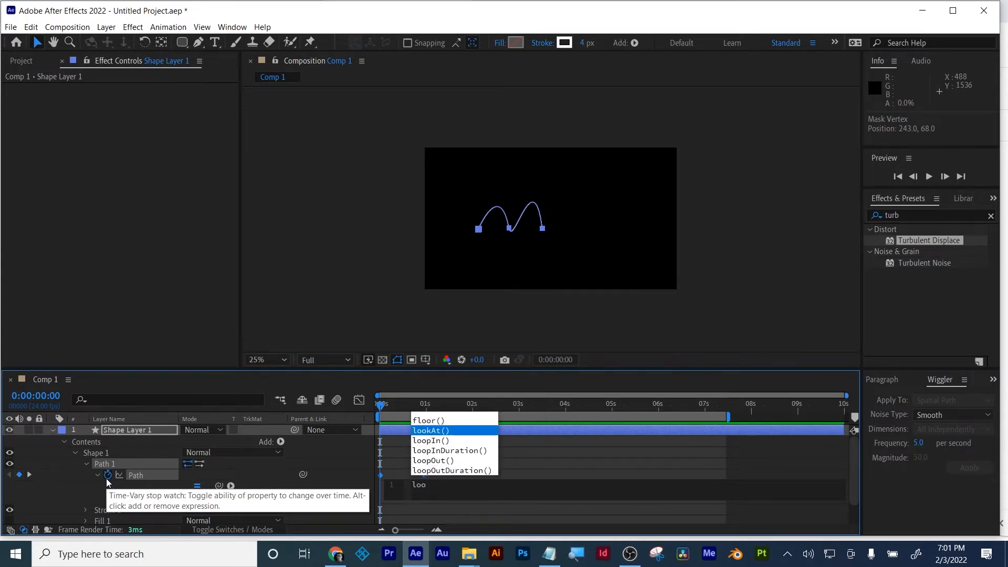
text(p)
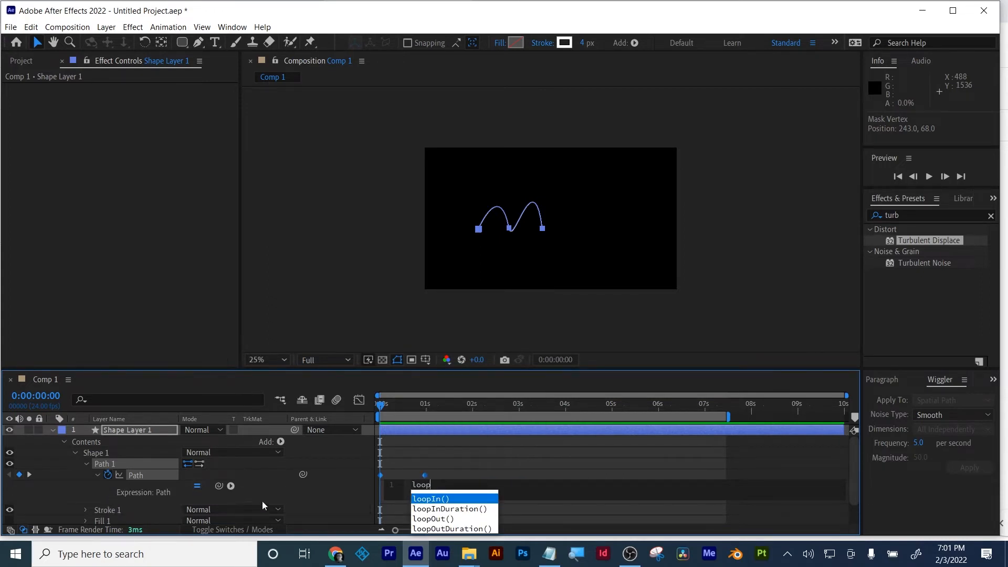
click(427, 519)
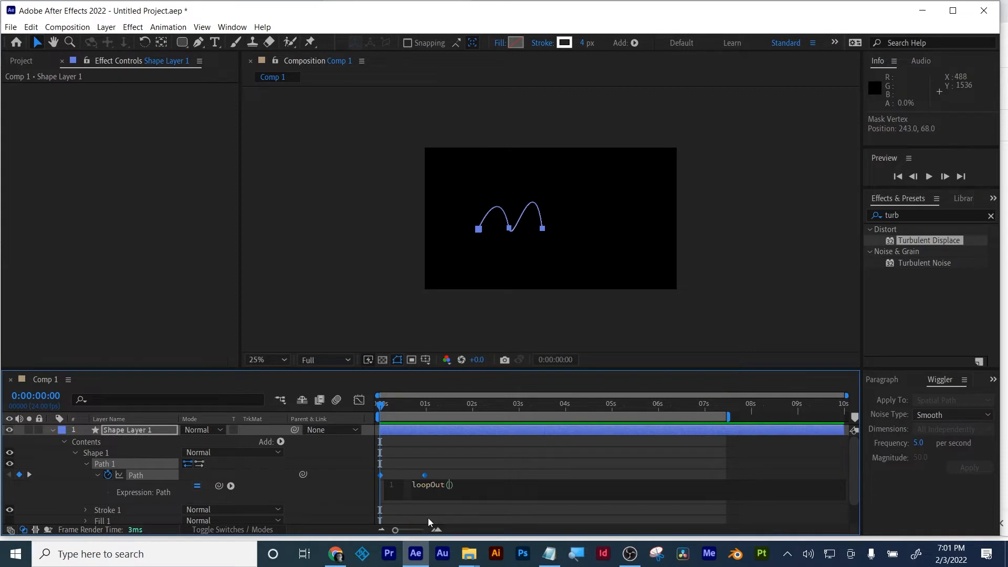
text(")
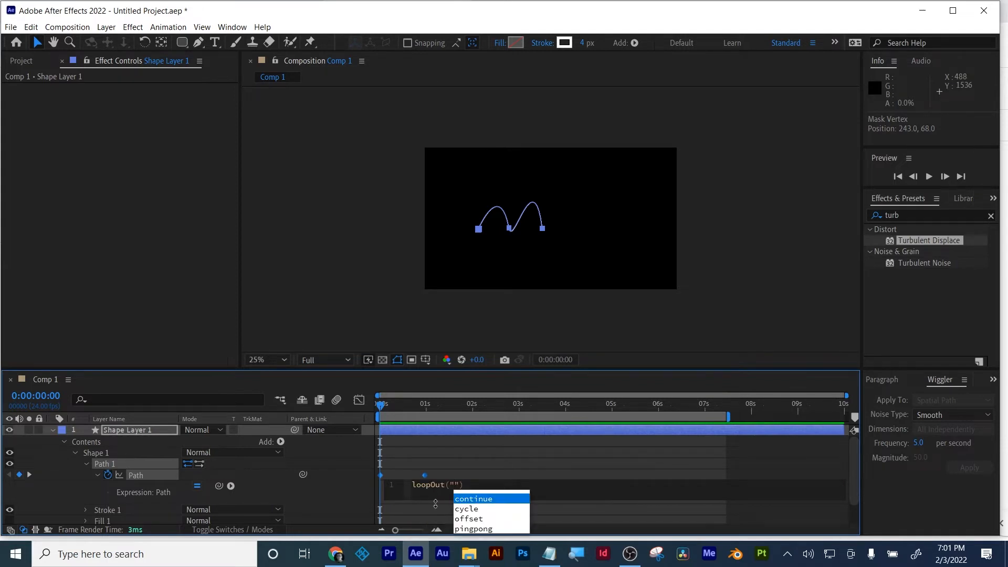
text(pin)
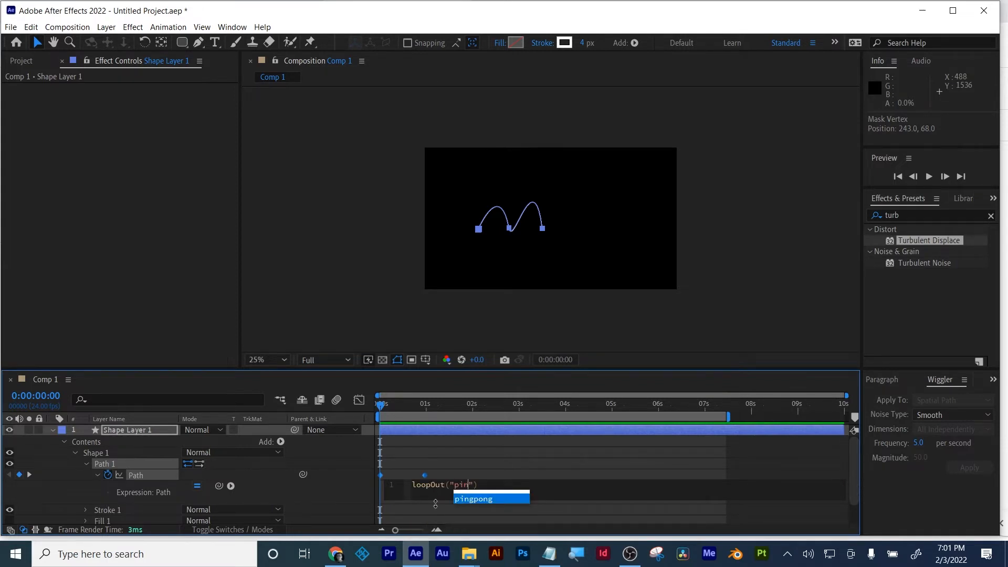
click(478, 502)
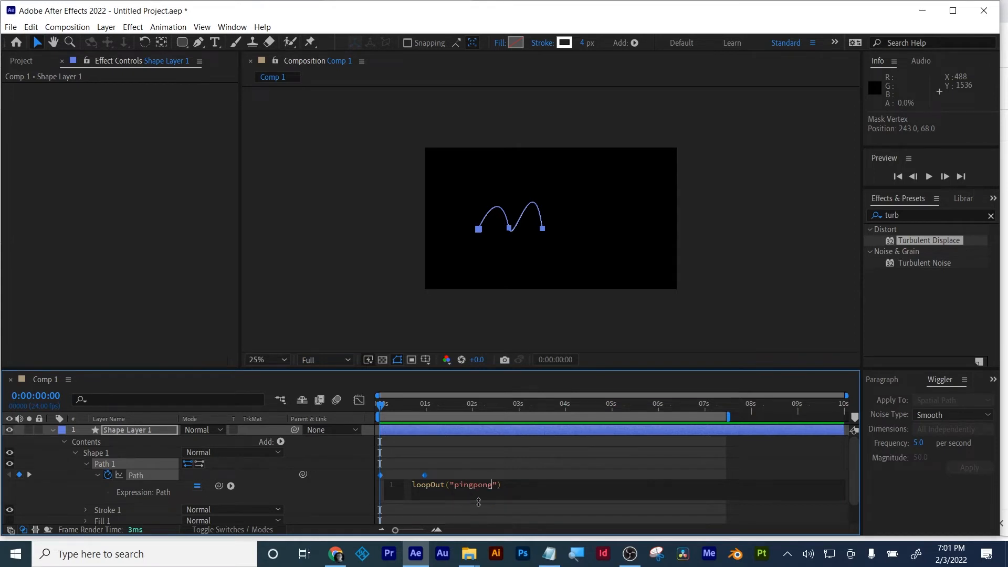
click(523, 474)
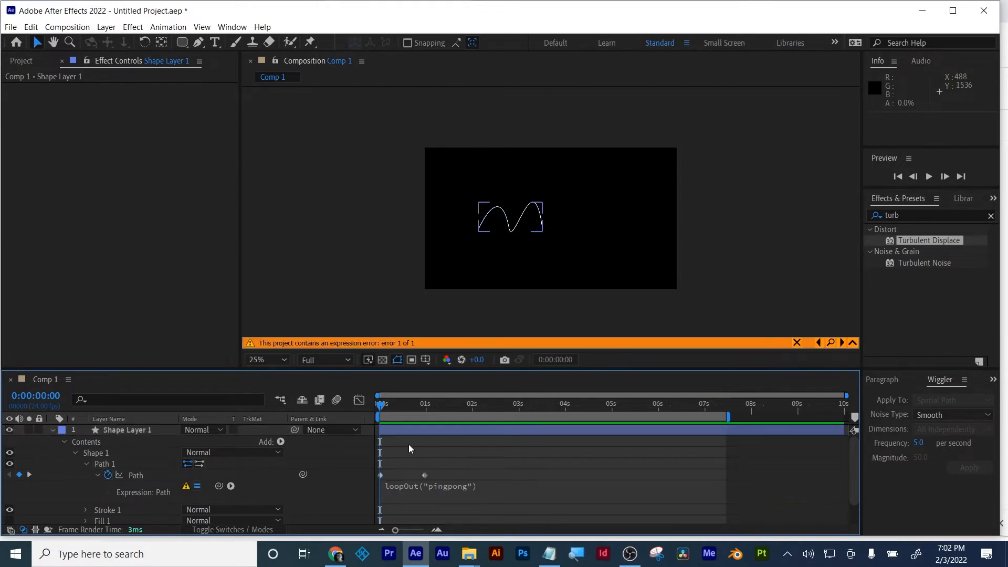
- Extend the work area to the full composition and preview the line animation from the start
drag(382, 406, 313, 425)
double_click(407, 415)
key(space)
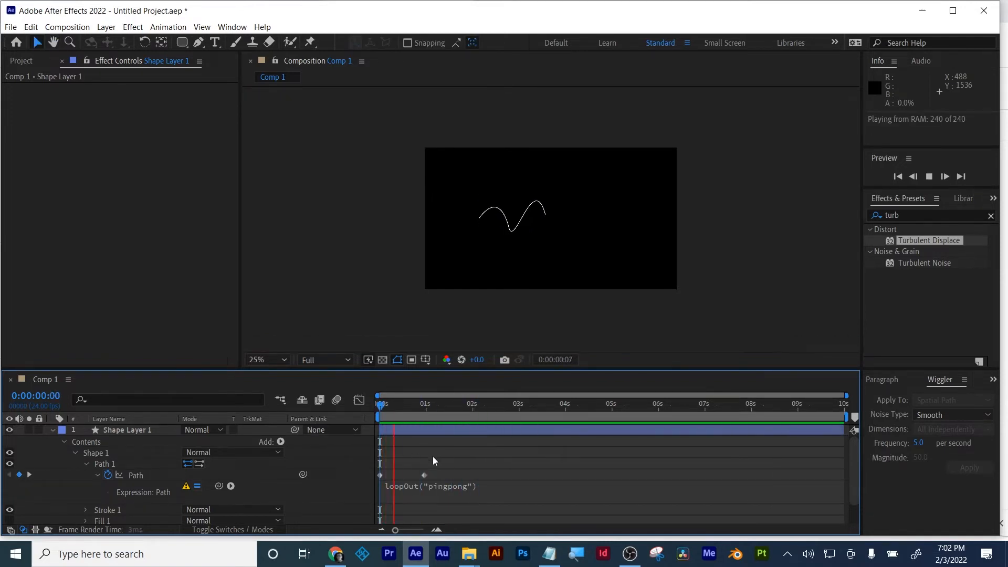
click(455, 486)
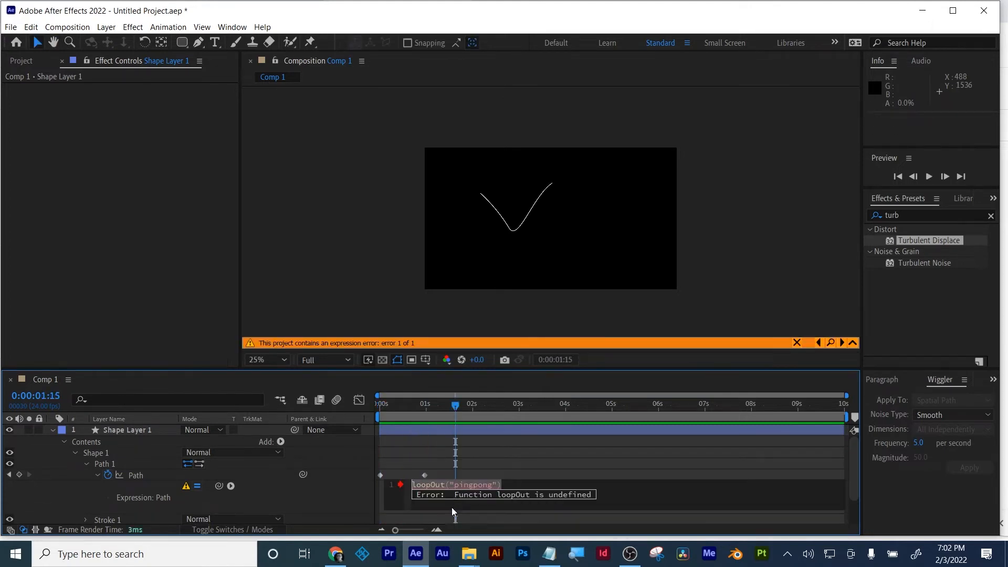
- Try pasting a copy of the first Path keyframe at 0:00:01:16, and undo the paste
drag(426, 414, 454, 417)
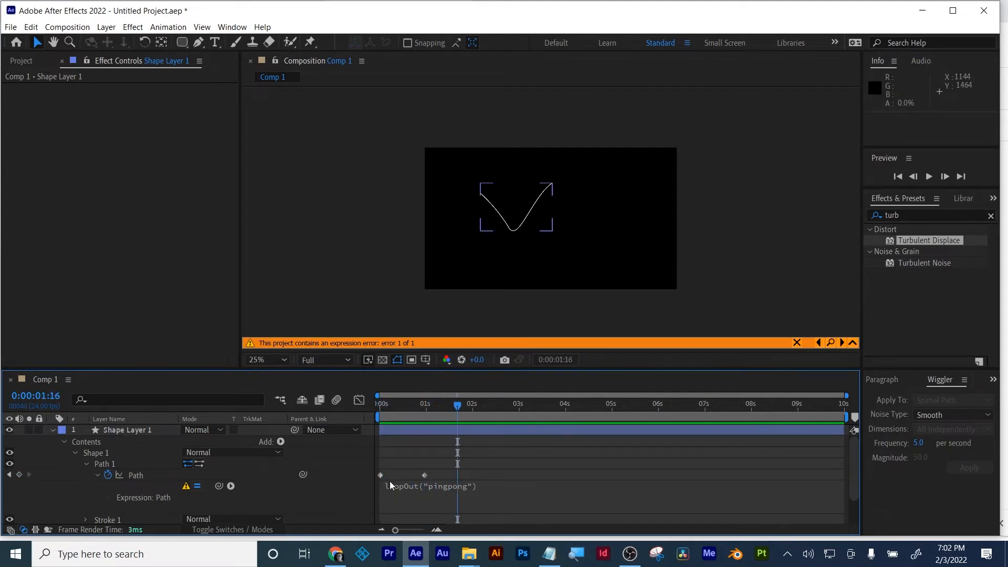
click(380, 475)
key(ctrl+c)
key(ctrl+v)
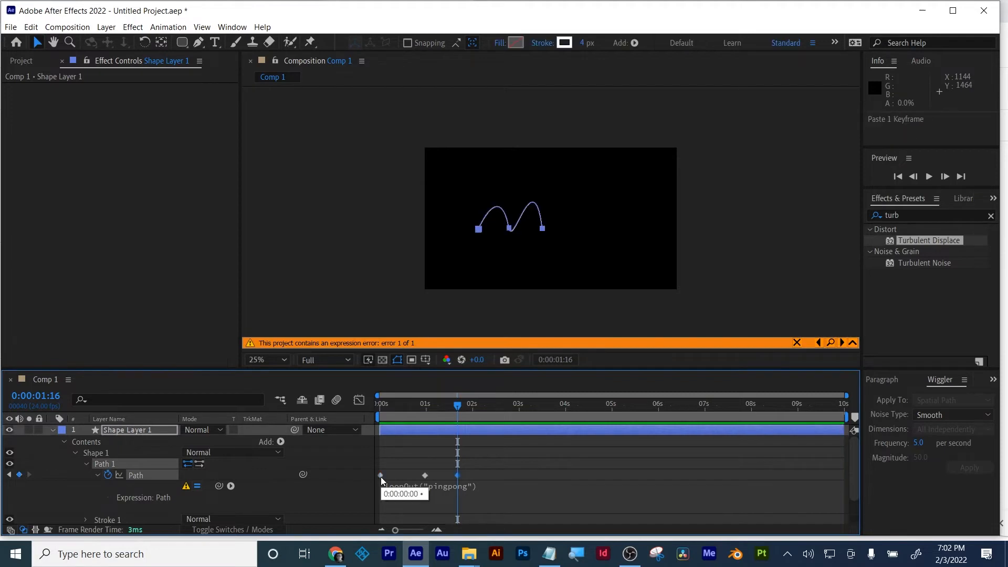
drag(408, 405, 342, 413)
key(ctrl+z)
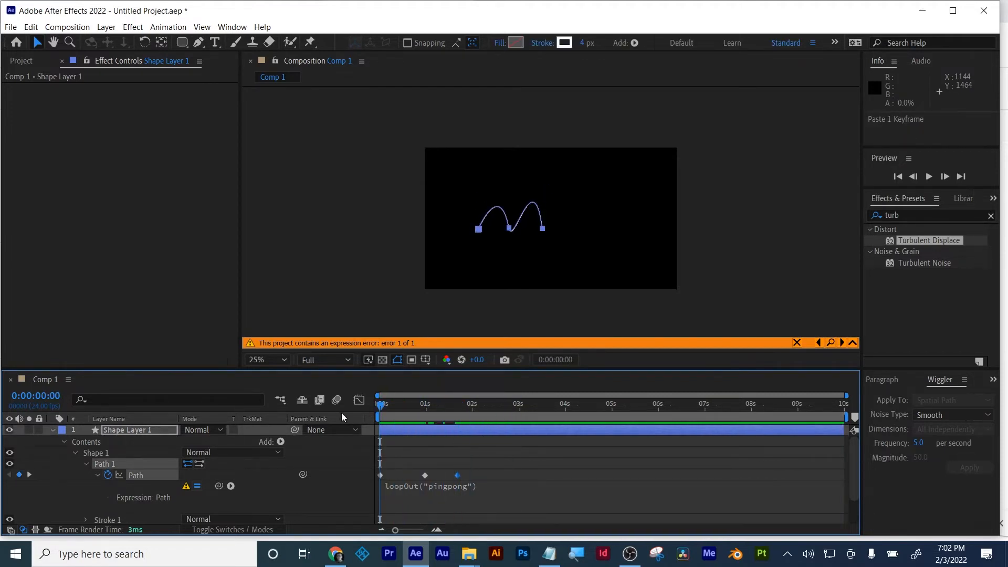
- Clear the loopOut("pingpong") expression and remove expressions from the shape layer's Path property
click(438, 489)
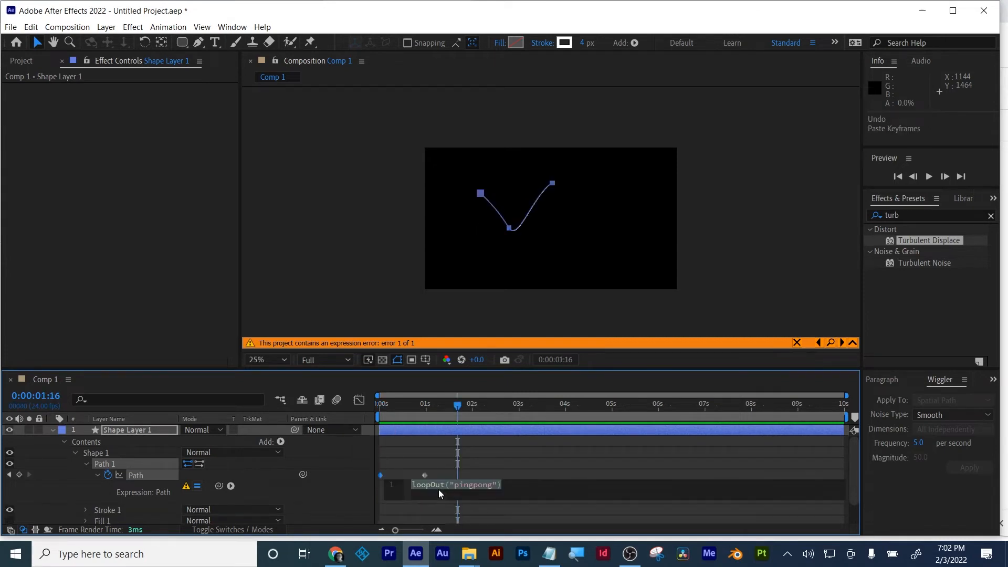
click(438, 459)
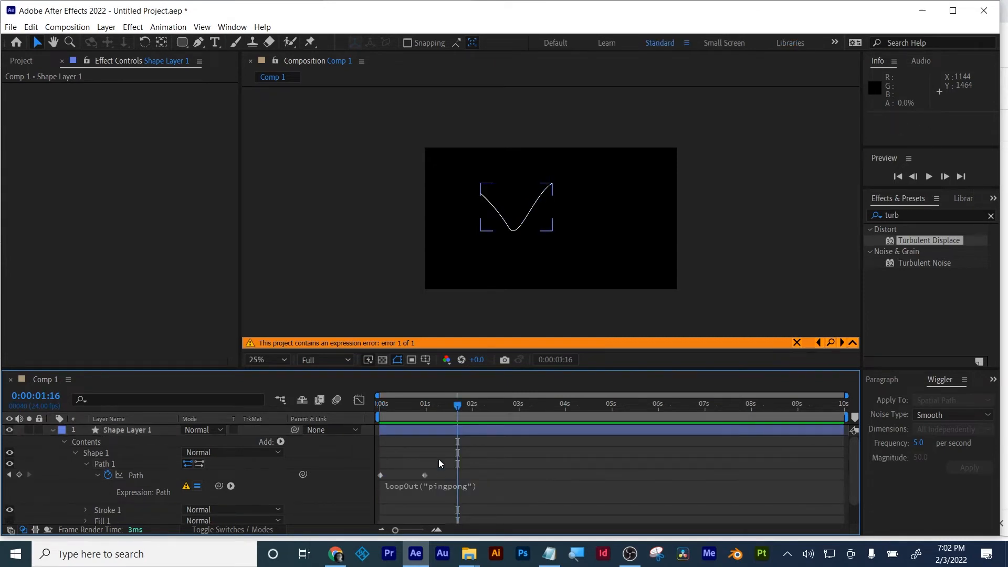
click(458, 441)
drag(459, 411, 349, 430)
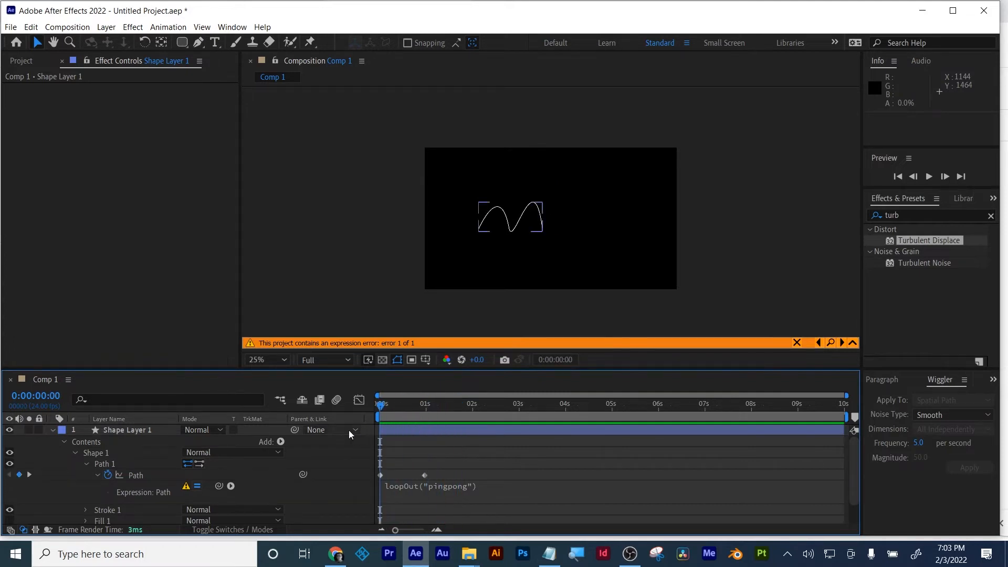
click(448, 482)
key(BackSpace)
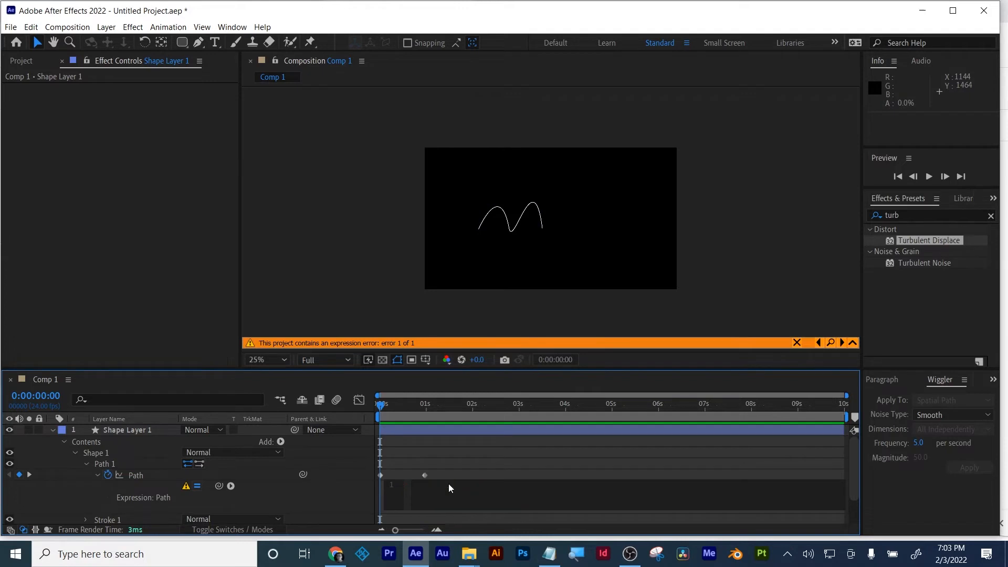
alt+click(106, 478)
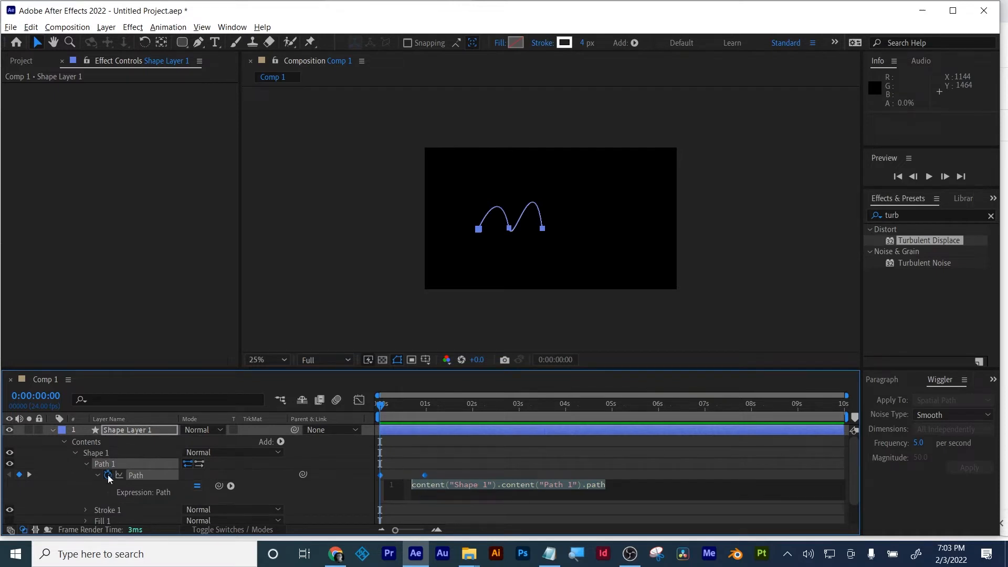
alt+click(105, 475)
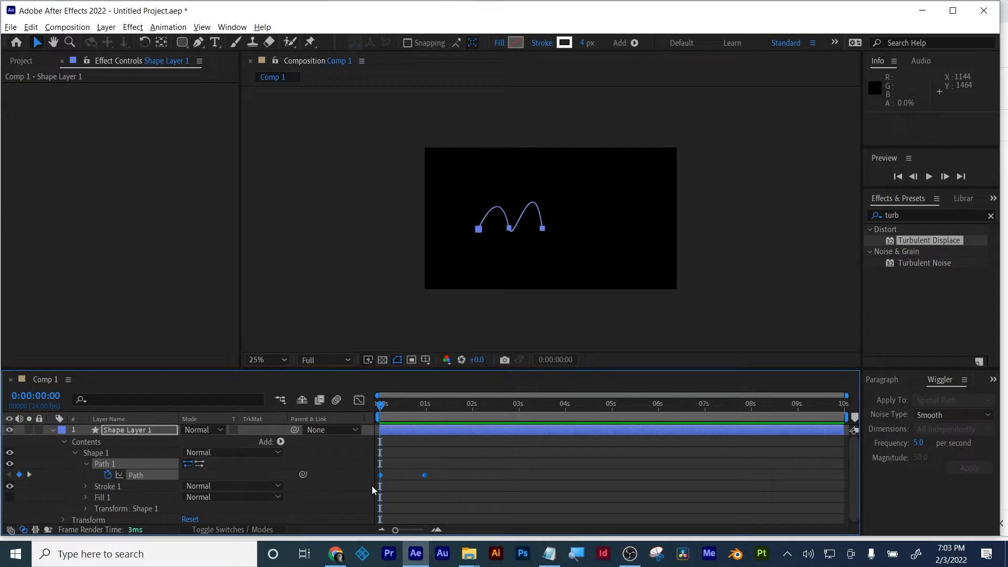
- Copy the two Path keyframes and paste the pair twice, starting at about 2 and 4 seconds
key(ctrl+c)
drag(429, 409, 353, 407)
key(ctrl+v)
key(ctrl+v)
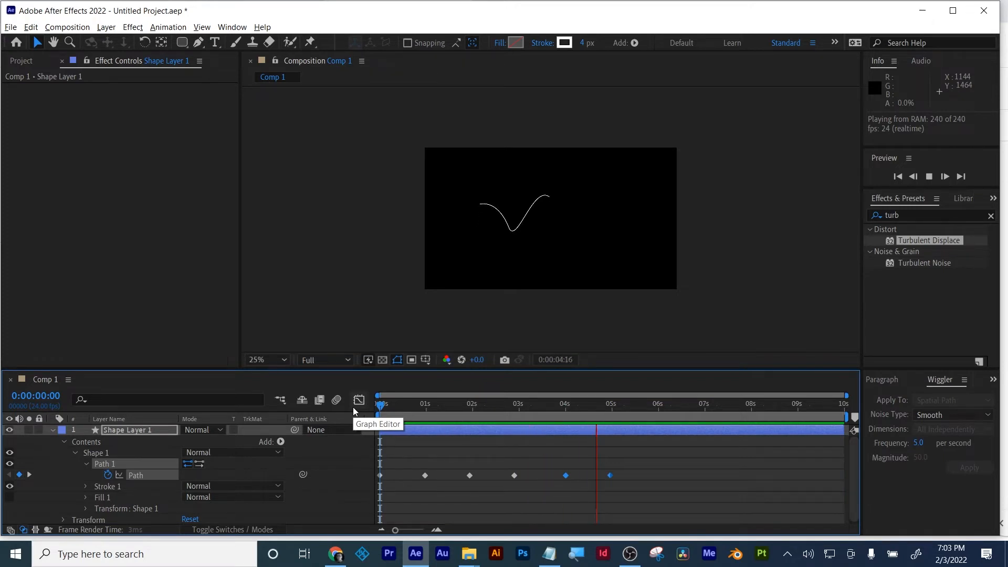
- Stop the preview of the repeated line motion, return to the start and delete the shape layer
key(space)
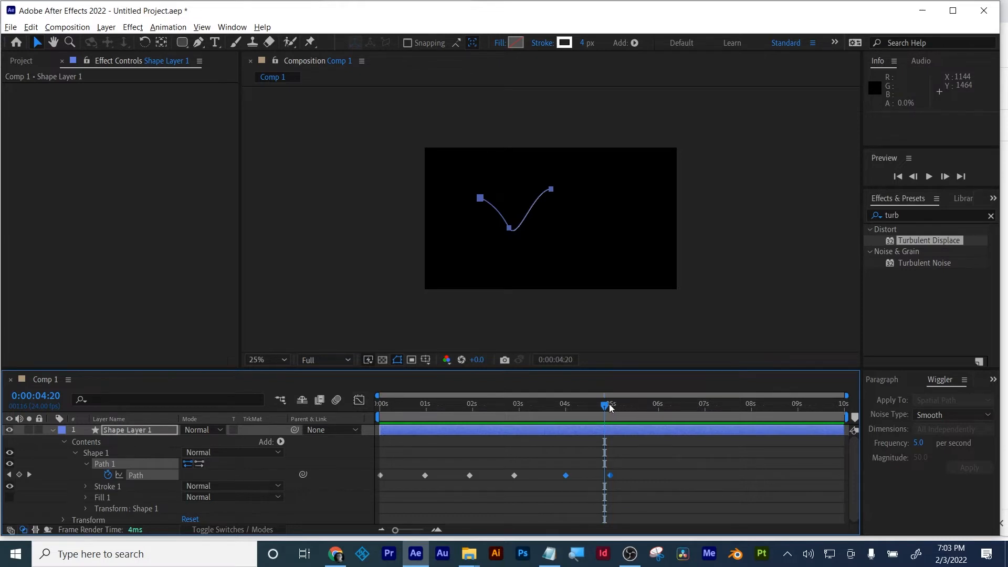
drag(609, 404, 376, 449)
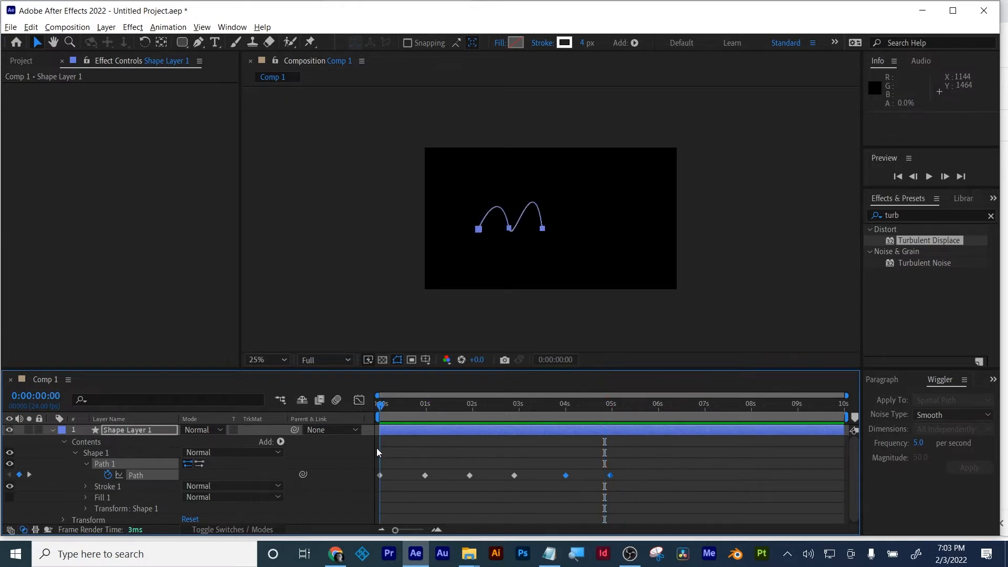
click(424, 431)
key(Delete)
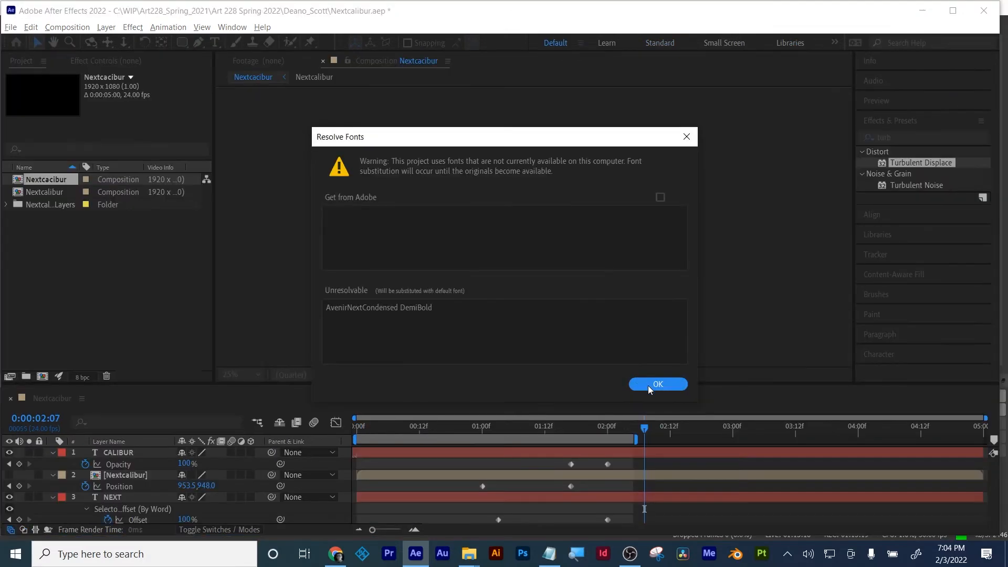
- Accept the font substitution for the Nextcalibur.aep project and scrub through its sword title animation
click(651, 387)
drag(565, 426, 385, 430)
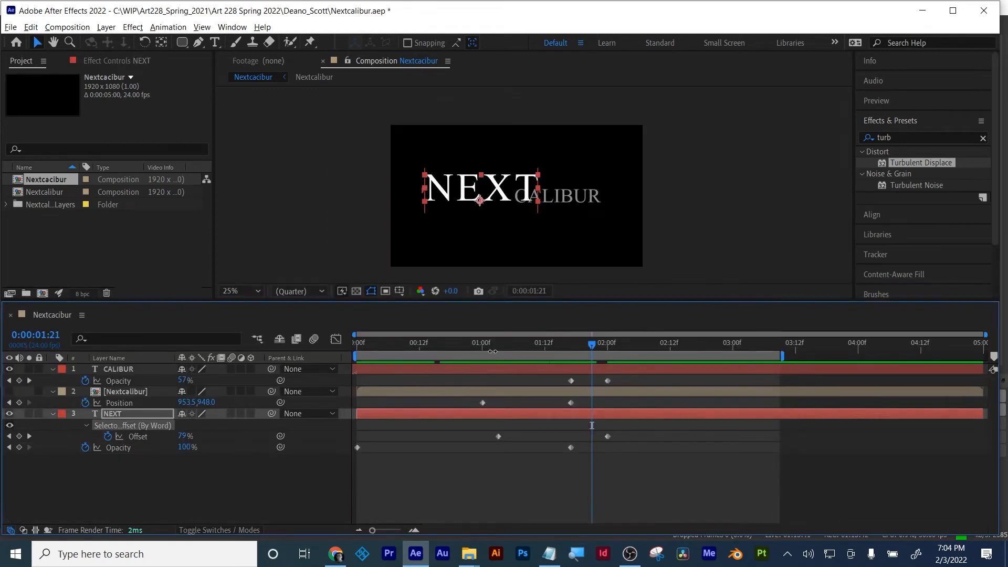
drag(489, 345, 574, 348)
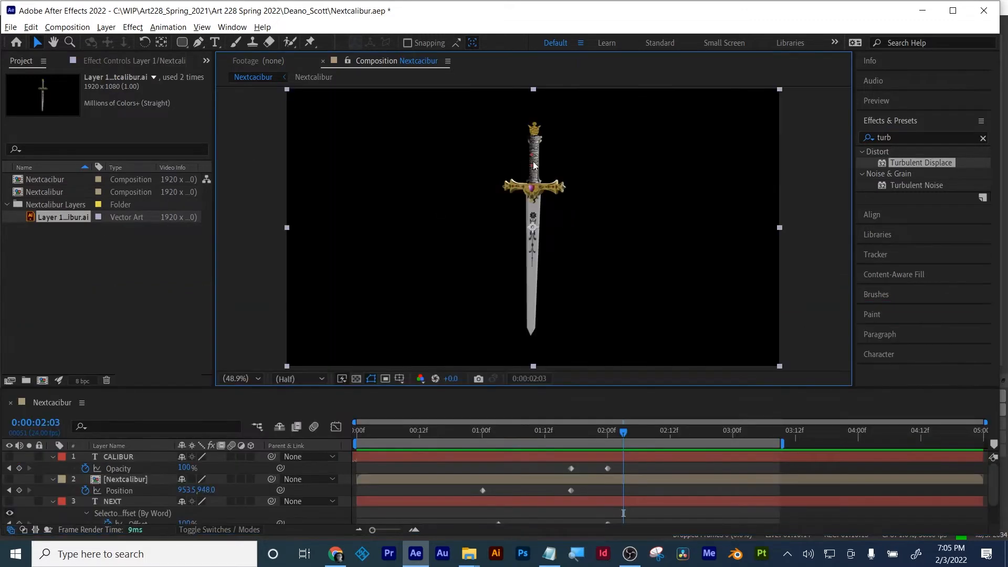
- Collapse the expanded properties of all layers in the Nextcacibur composition
click(56, 487)
key(u)
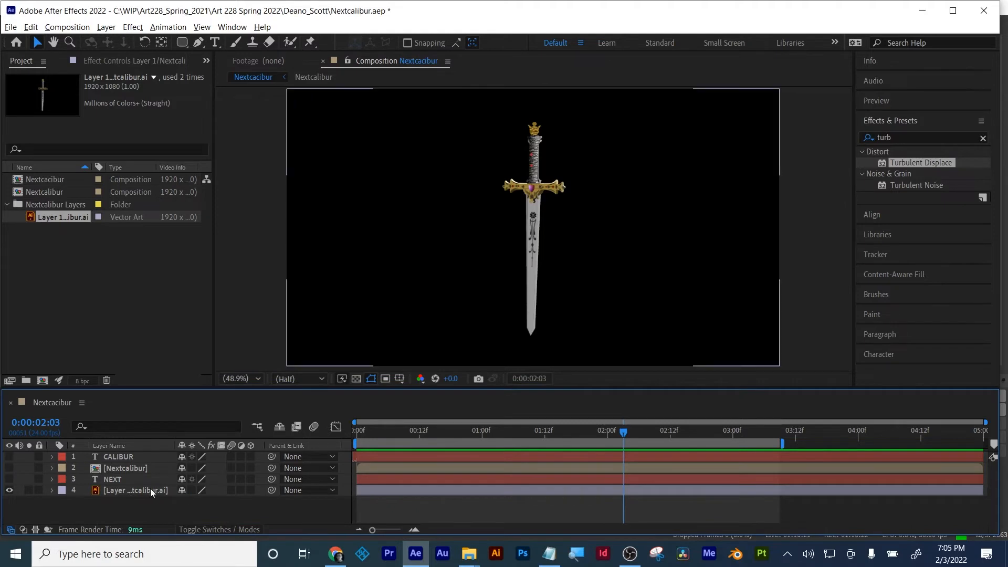
click(191, 489)
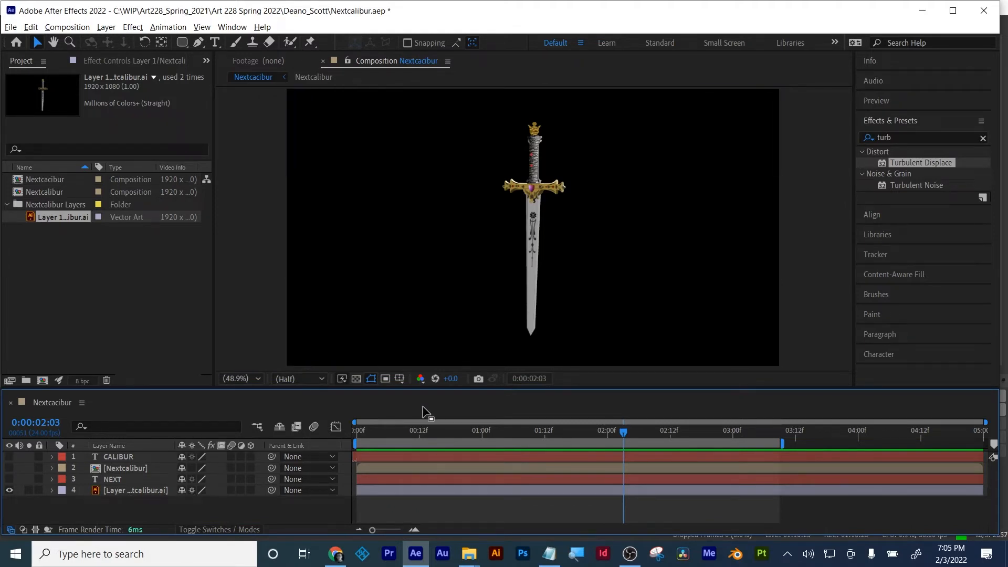
click(392, 433)
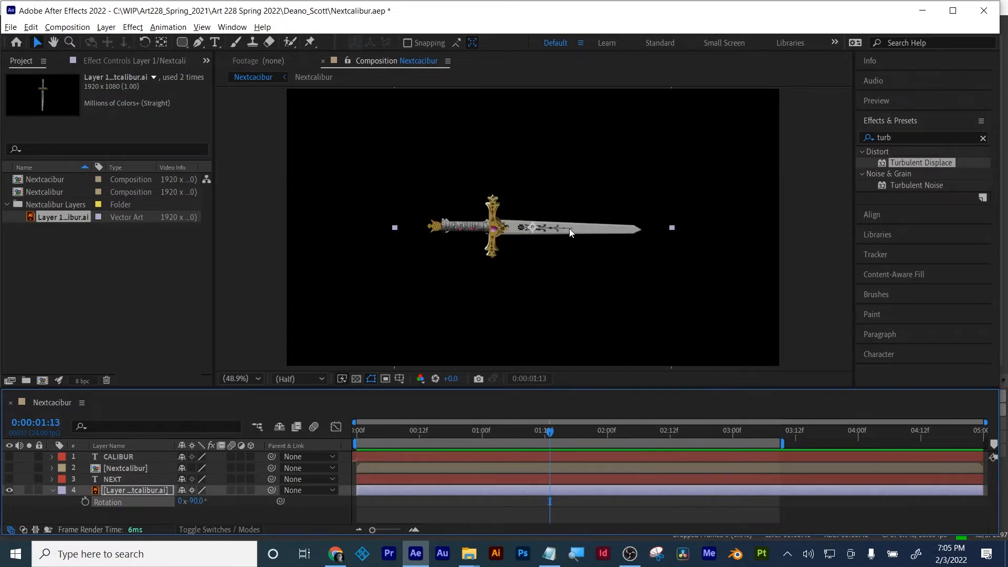
- Try rotating the sword artwork layer to 90°
click(194, 507)
click(192, 500)
text(90)
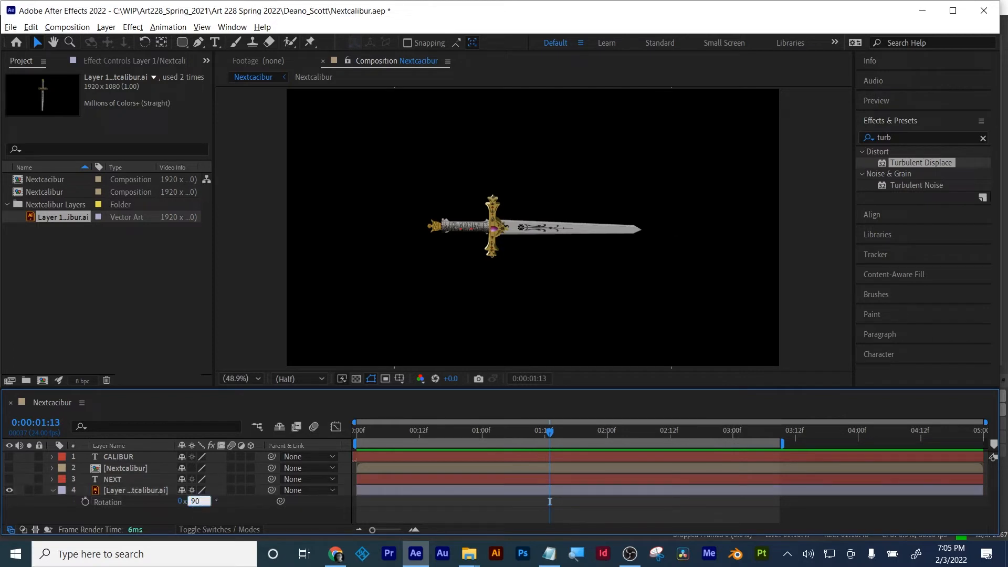
key(Return)
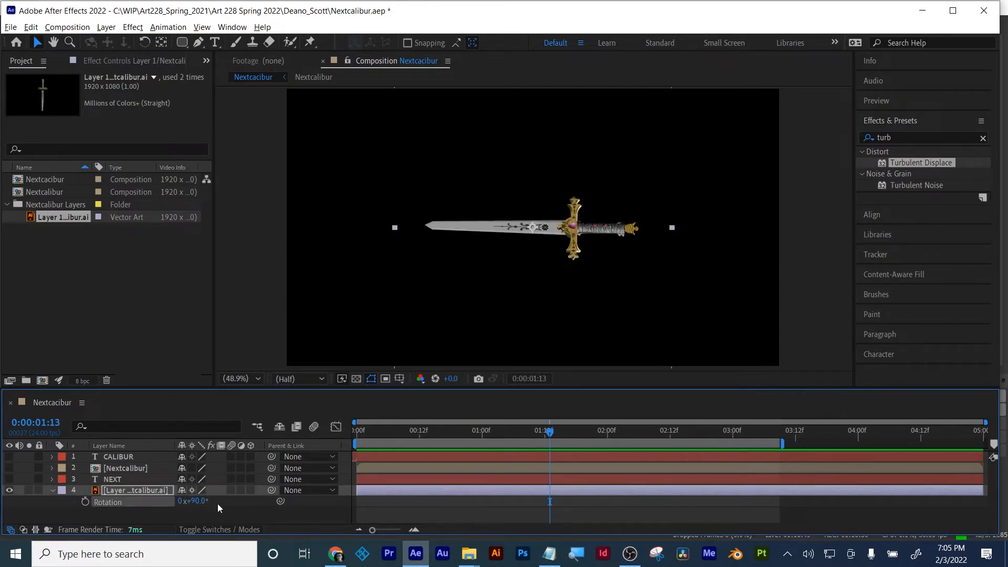
- Set the sword artwork layer's Rotation to -90°
click(199, 501)
text(-90)
key(Return)
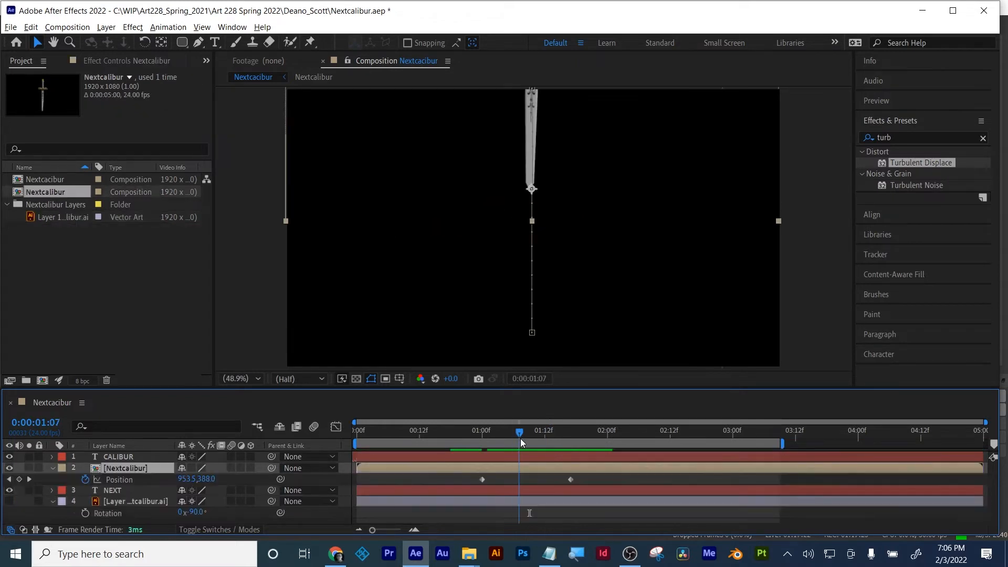
- At 0:00:01:19, delete the T from the NEXT text layer so the word reads NEX
drag(521, 439, 584, 437)
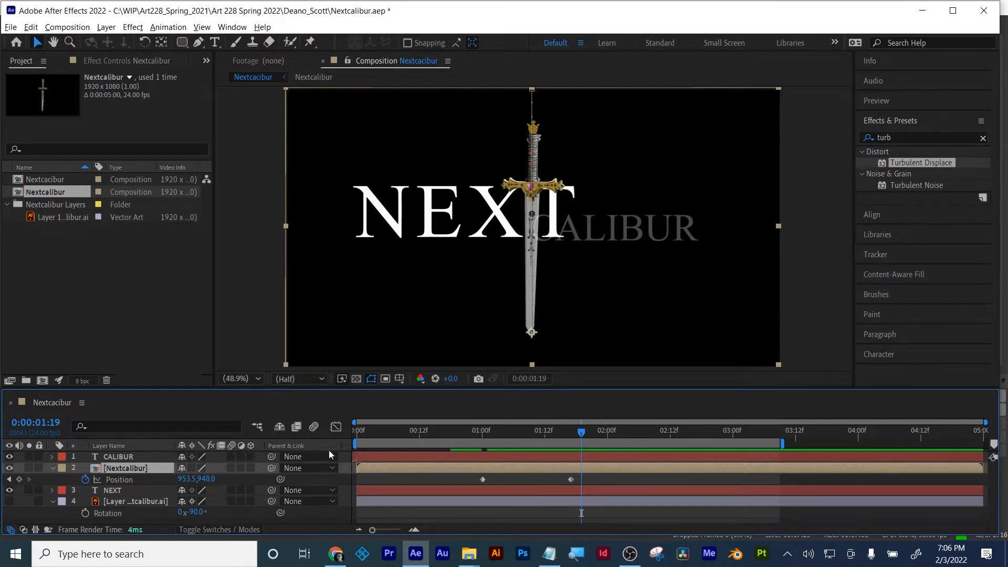
double_click(117, 492)
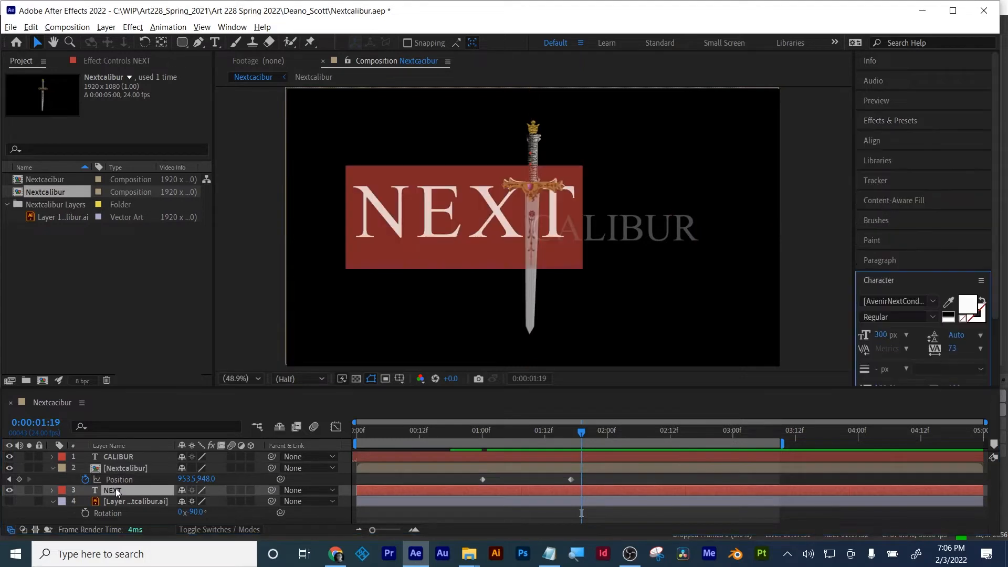
click(562, 224)
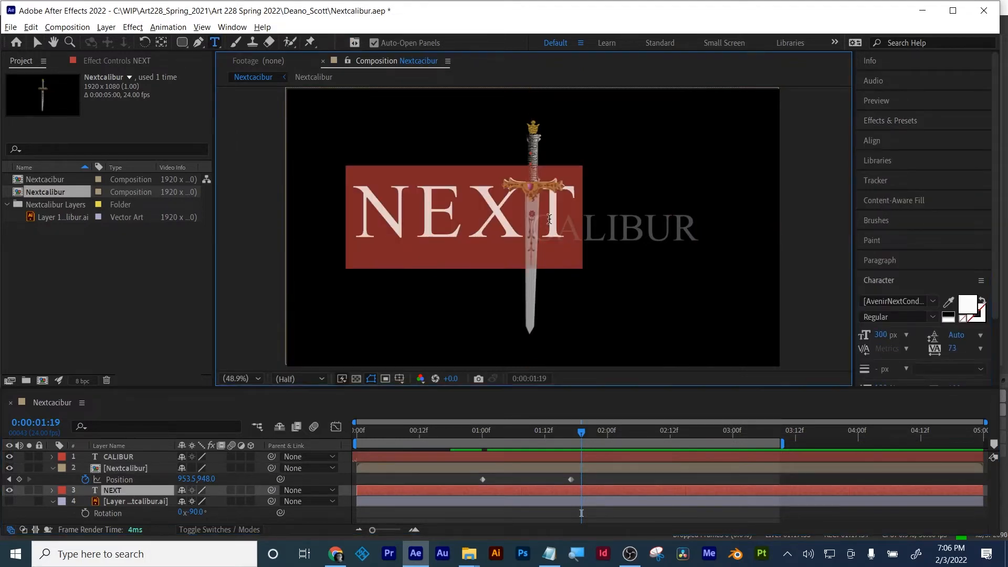
key(BackSpace)
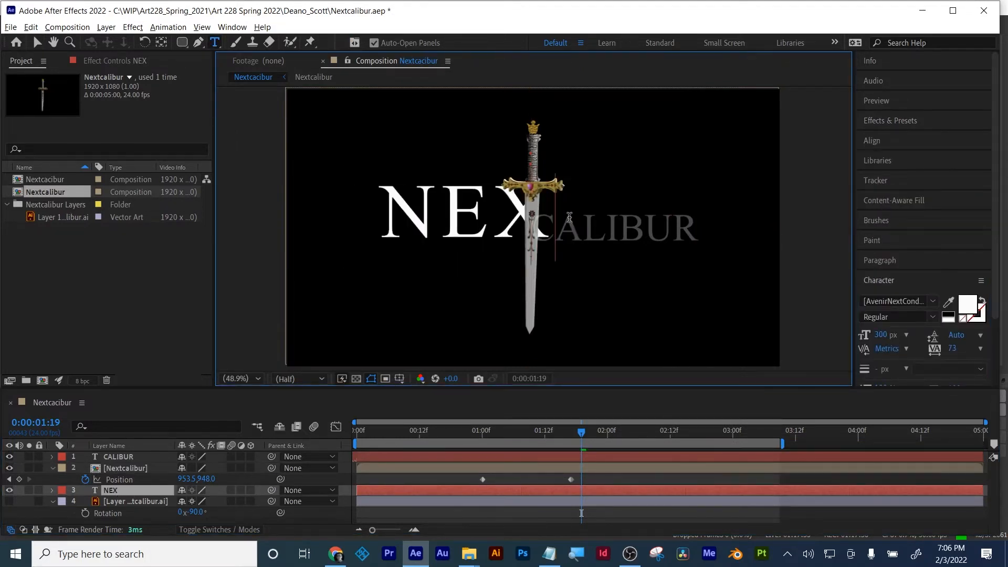
- At 0:00:01:20, shift the NEX text left of the sword by setting its Position to 500.5, 576.0
drag(512, 427, 587, 441)
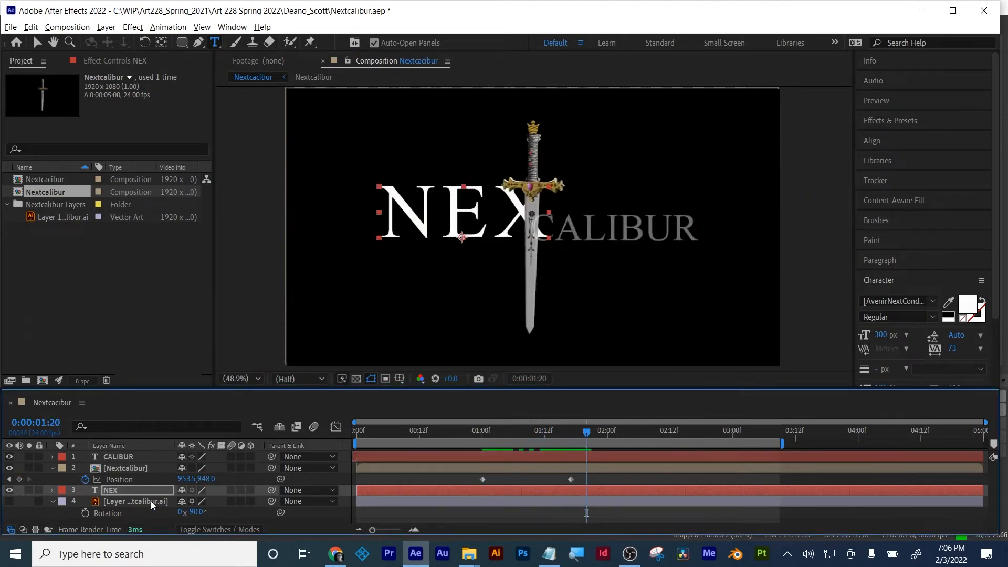
click(110, 491)
key(p)
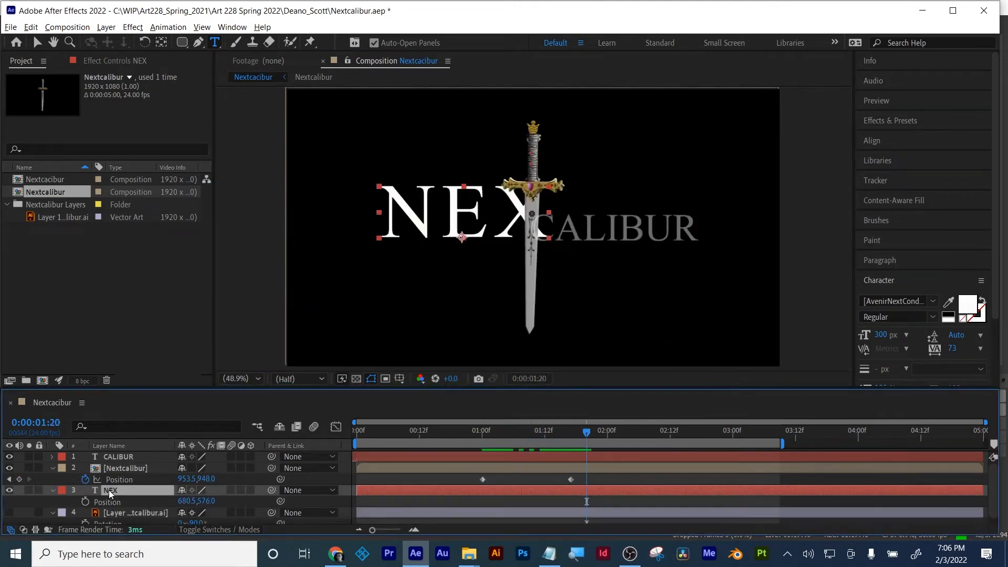
right_click(178, 502)
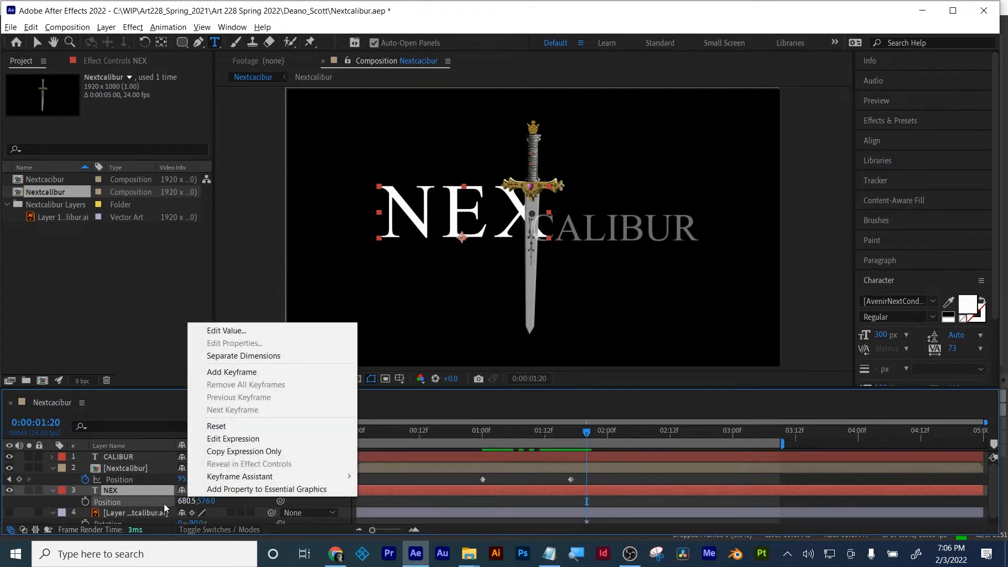
click(167, 507)
drag(181, 501, 66, 502)
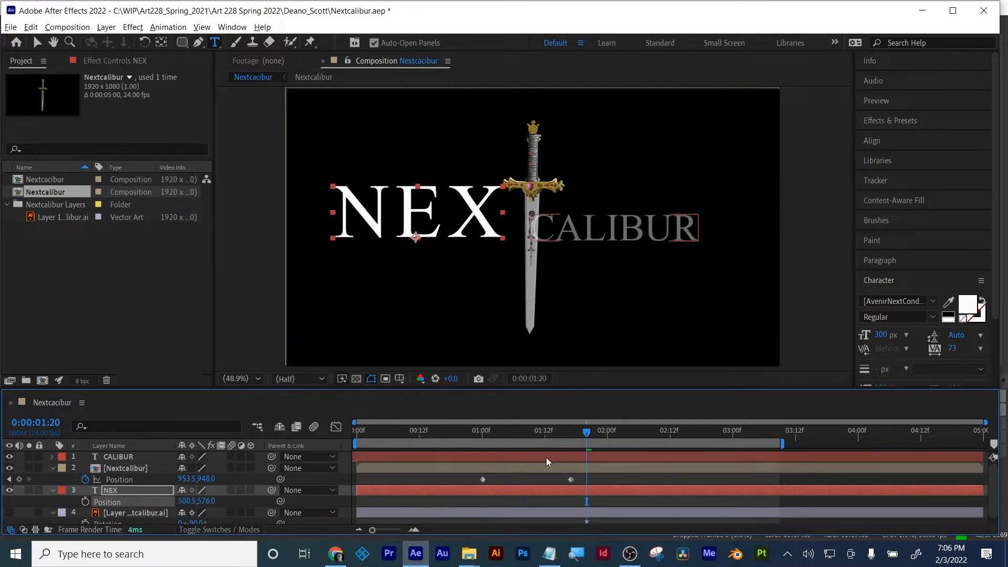
- Lower the sword composition layer at its second Position keyframe, 0:00:01:17, to 953.5, 969.0 and scrub through the motion
click(152, 513)
click(132, 465)
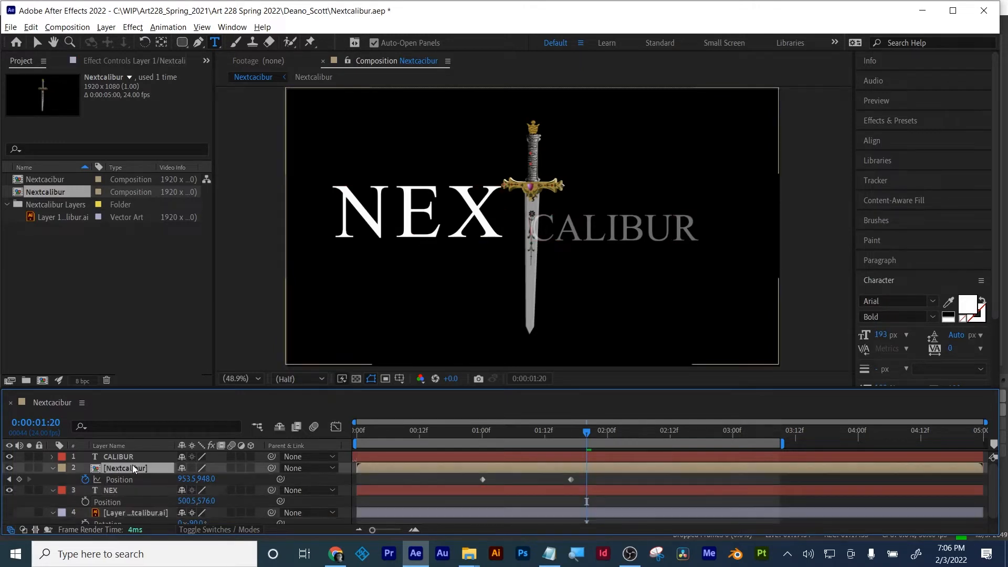
click(9, 480)
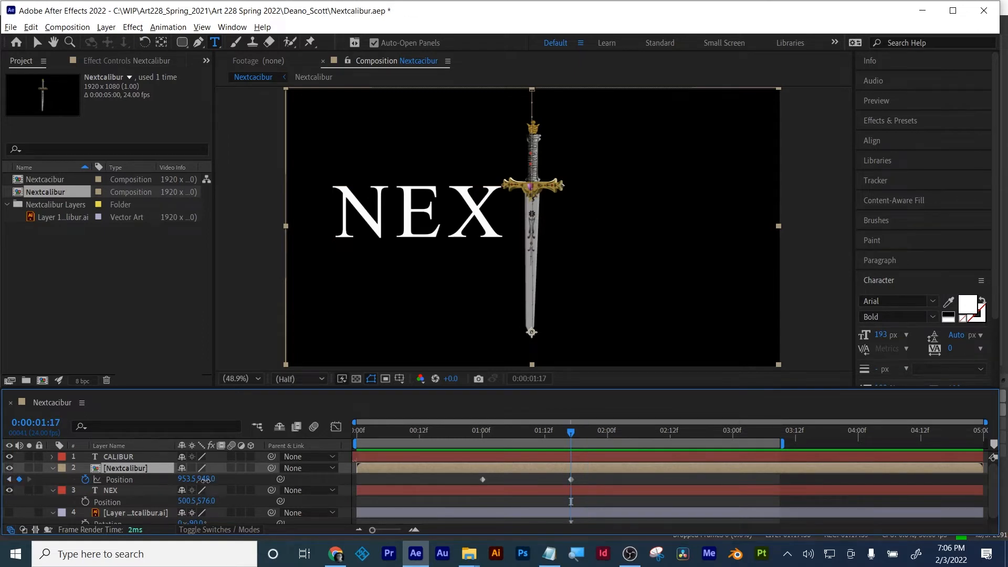
drag(207, 480, 216, 480)
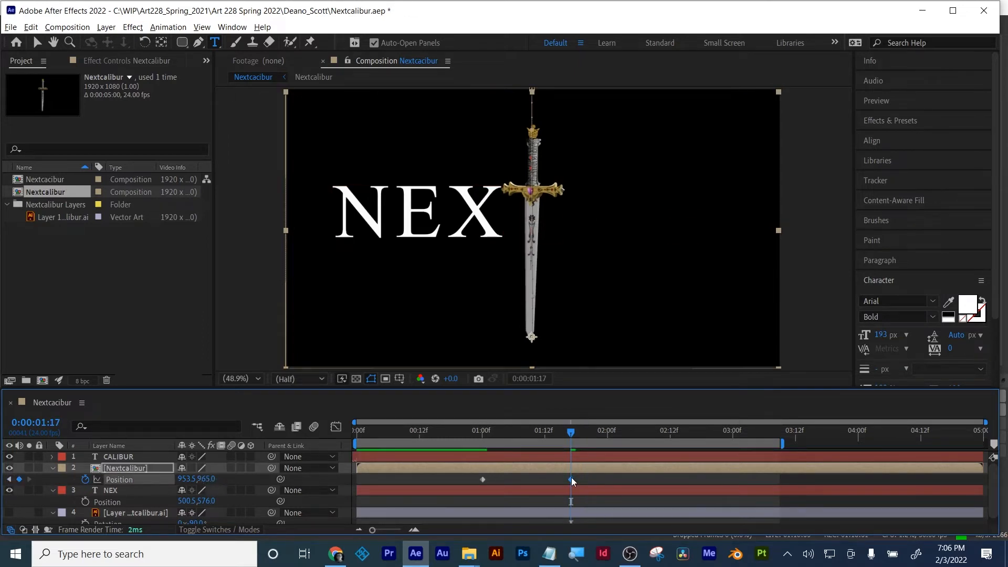
click(8, 479)
click(28, 479)
click(657, 430)
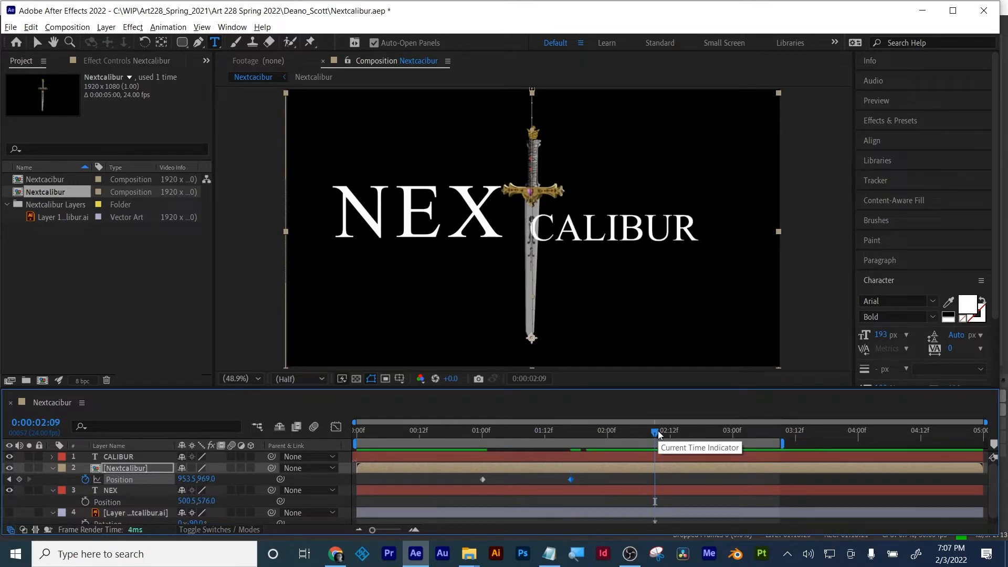
drag(632, 431, 550, 471)
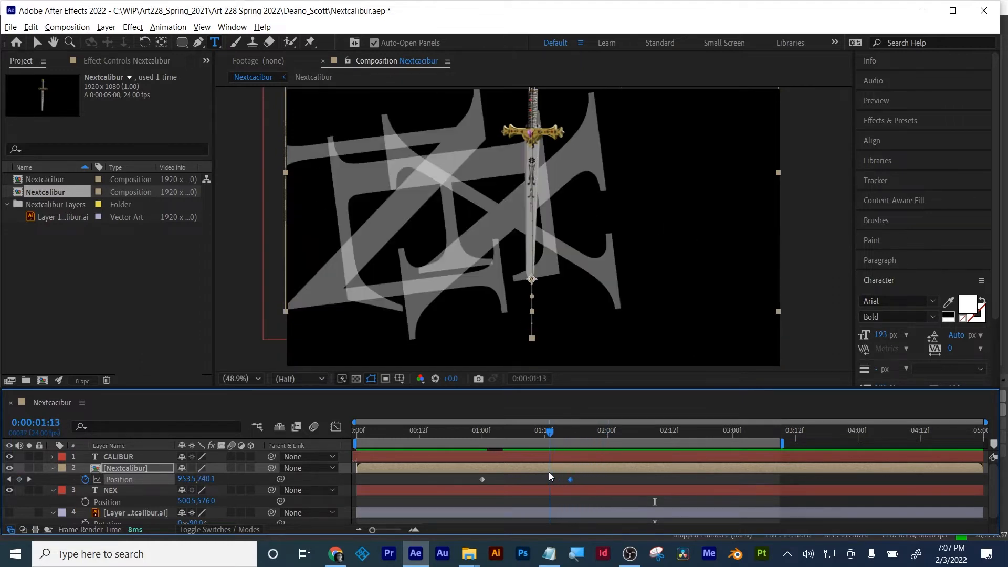
- With the Selection tool active, move the CALIBUR text to the right of the sword, at Position 1346.0, 589.1
click(37, 42)
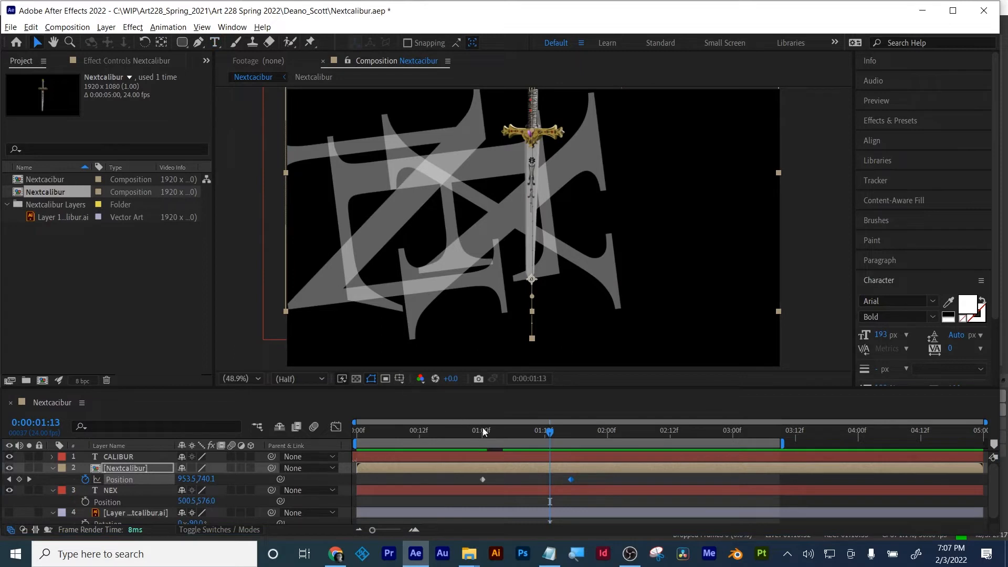
drag(483, 431, 575, 447)
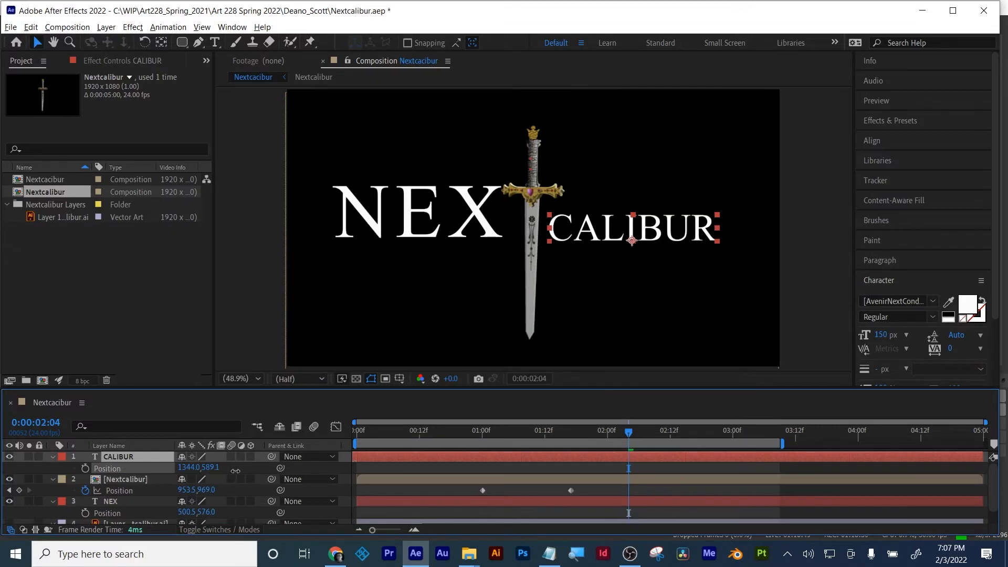
drag(232, 468, 237, 471)
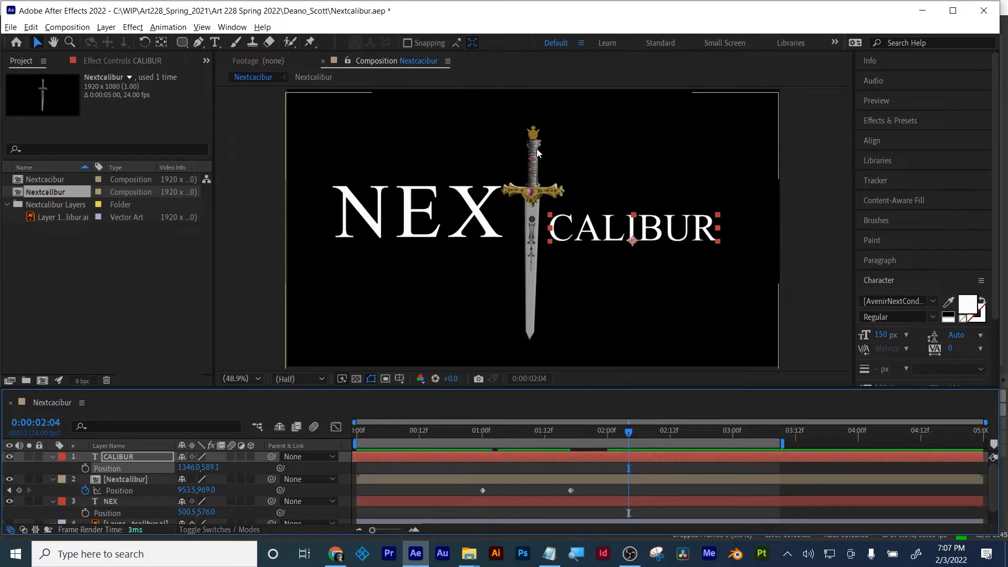
mouse_move(628, 462)
mouse_down()
mouse_move(578, 462)
mouse_move(619, 466)
mouse_up()
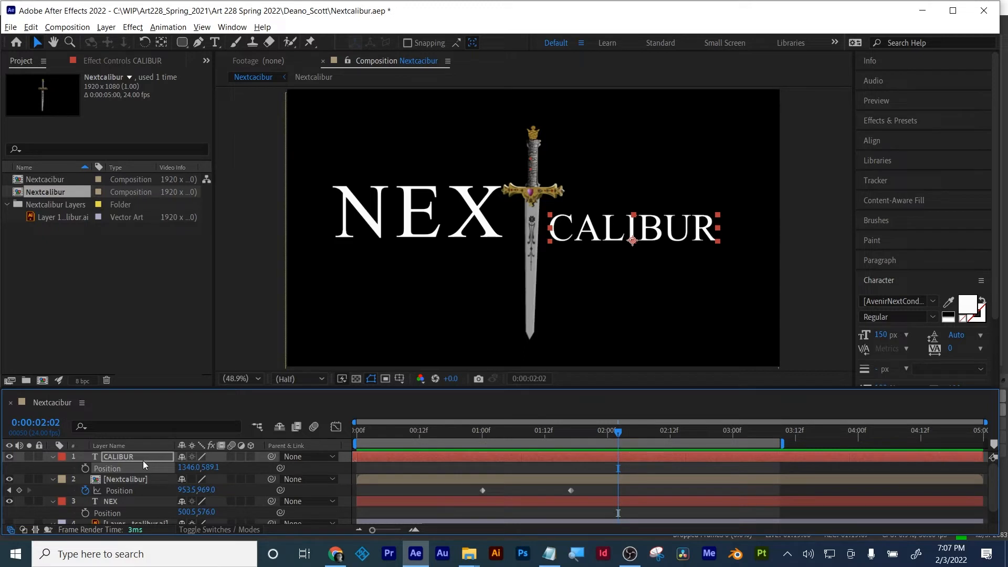
- Reveal the CALIBUR layer's Opacity keyframes and delete both of them
key(t)
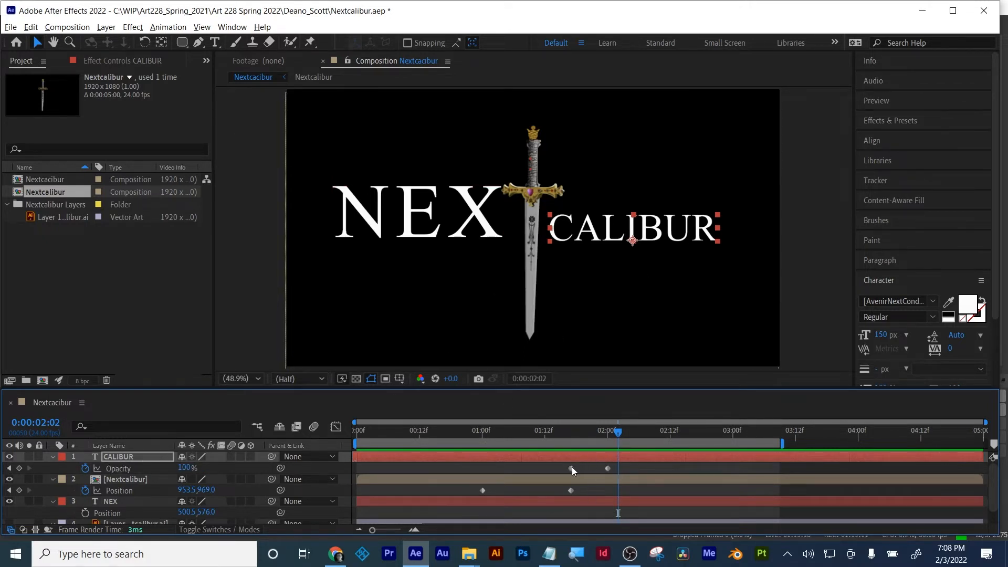
drag(558, 464, 617, 471)
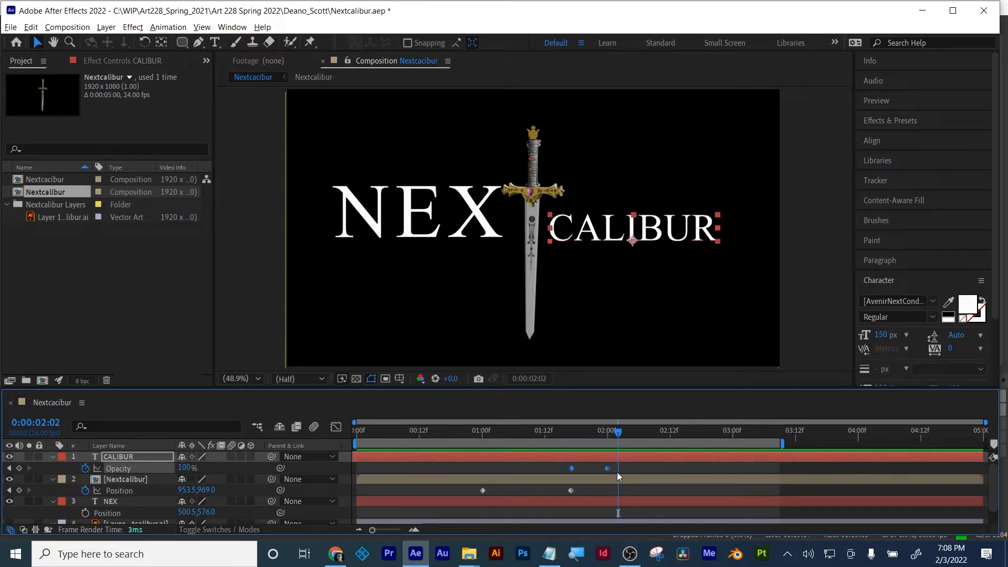
key(Delete)
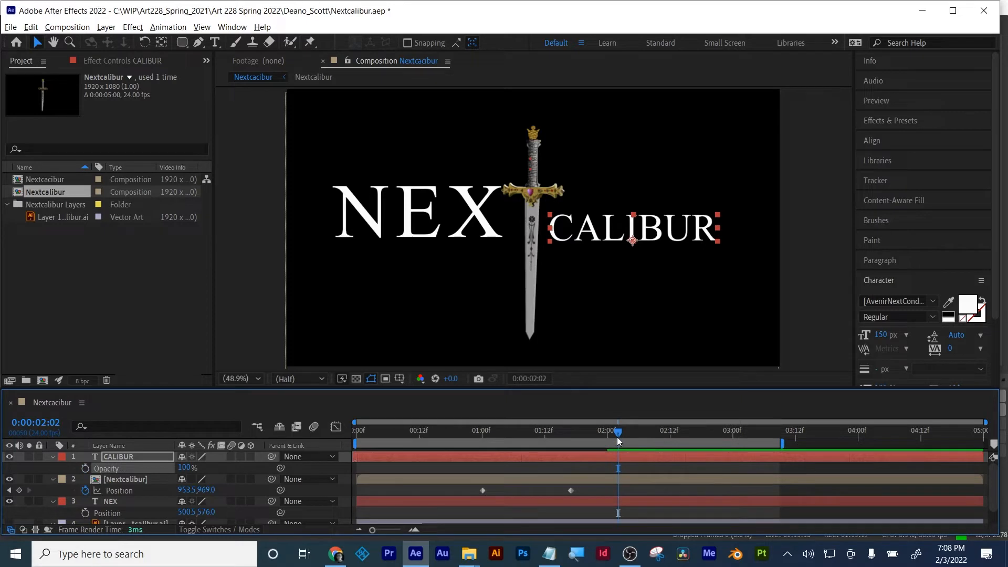
- Add Position keyframes to the CALIBUR layer at 0:00:01:17 and 0:00:02:03, keeping the text beside the sword
drag(617, 436, 571, 460)
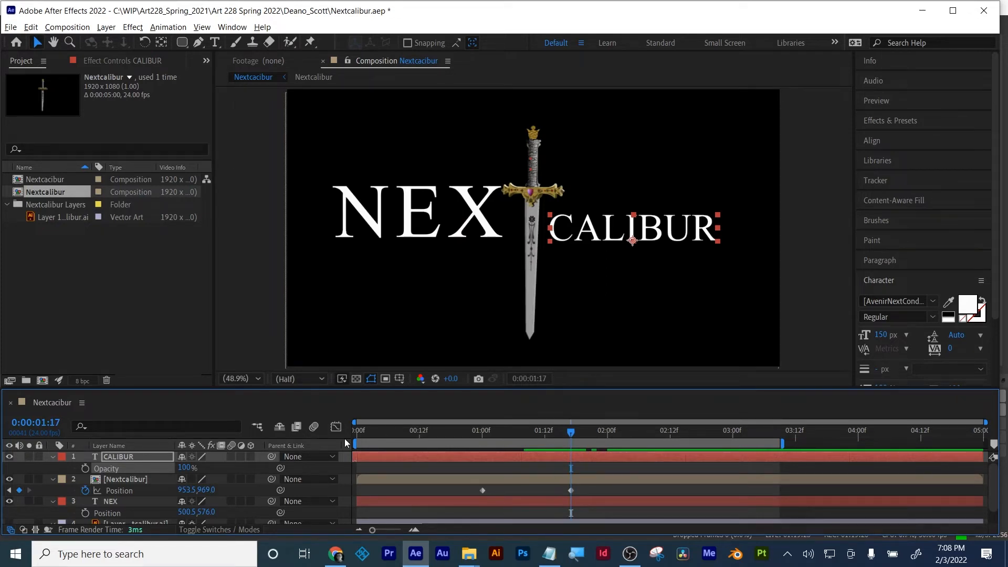
key(p)
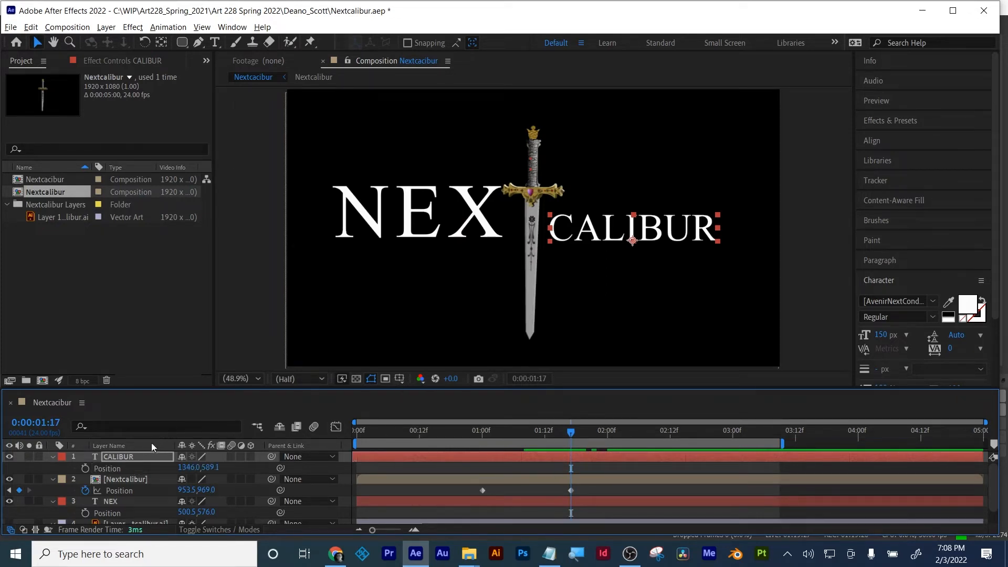
click(86, 467)
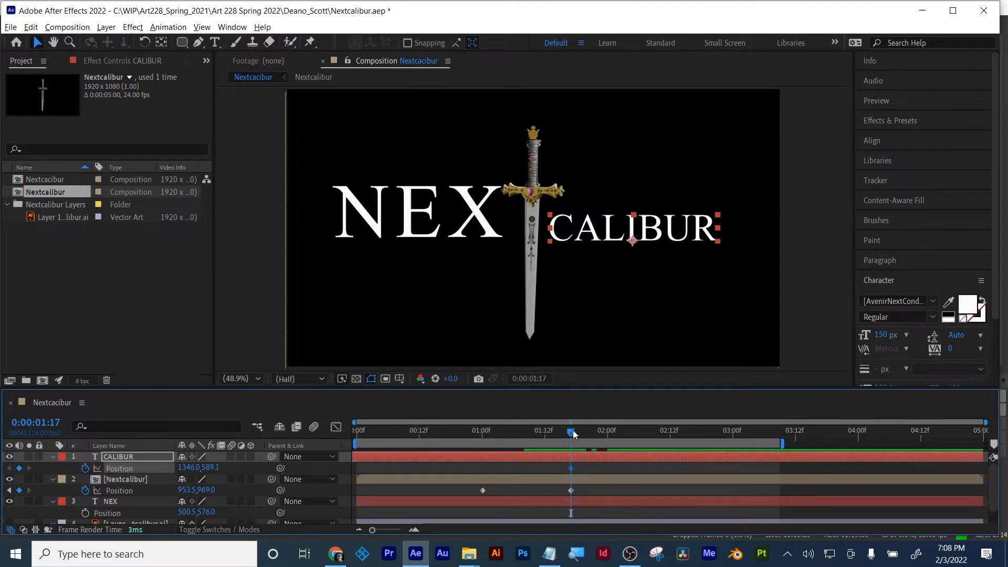
drag(572, 432, 627, 434)
click(18, 467)
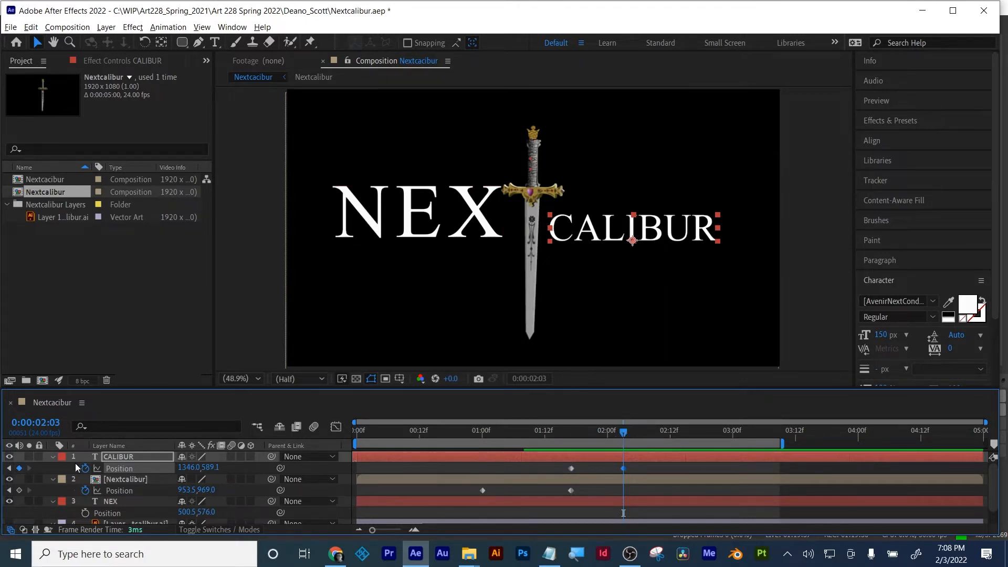
- At CALIBUR's first Position keyframe, 0:00:01:17, move the text behind NEX by setting its Position to 644.0, 589.1
click(10, 467)
click(571, 468)
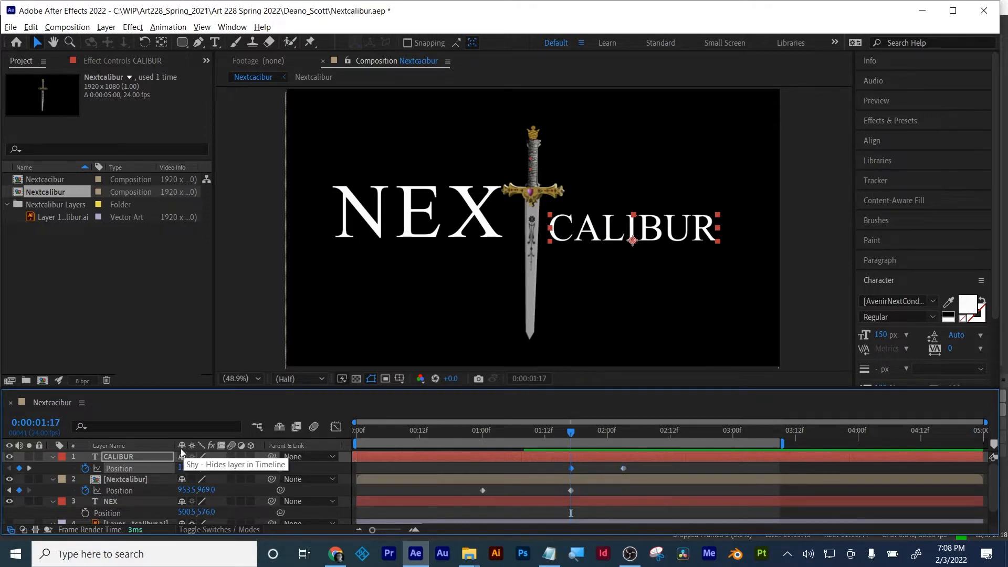
drag(180, 468, 112, 475)
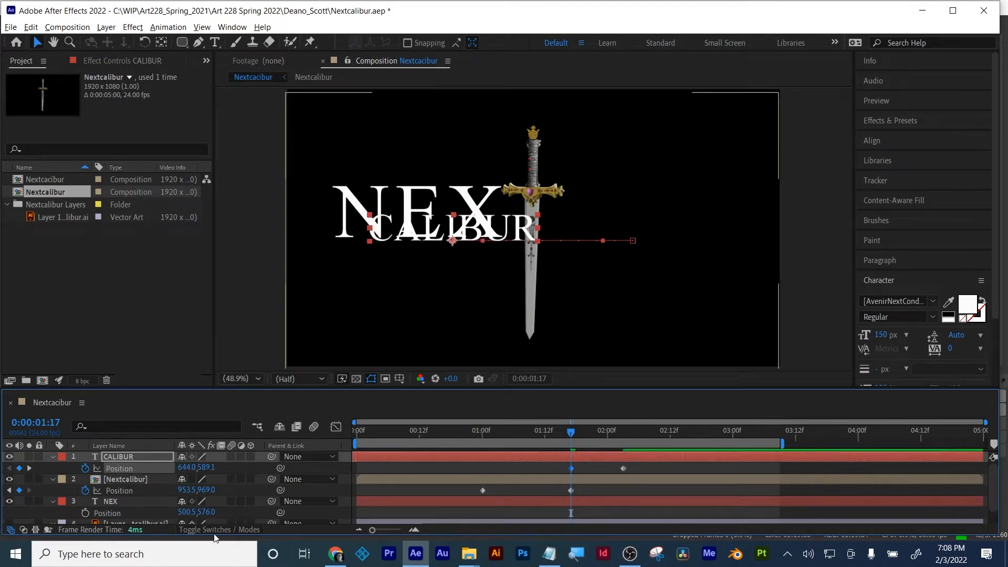
- Reorder the CALIBUR layer beneath the sword composition layer and collapse the properties of both layers
click(51, 455)
drag(112, 456, 114, 481)
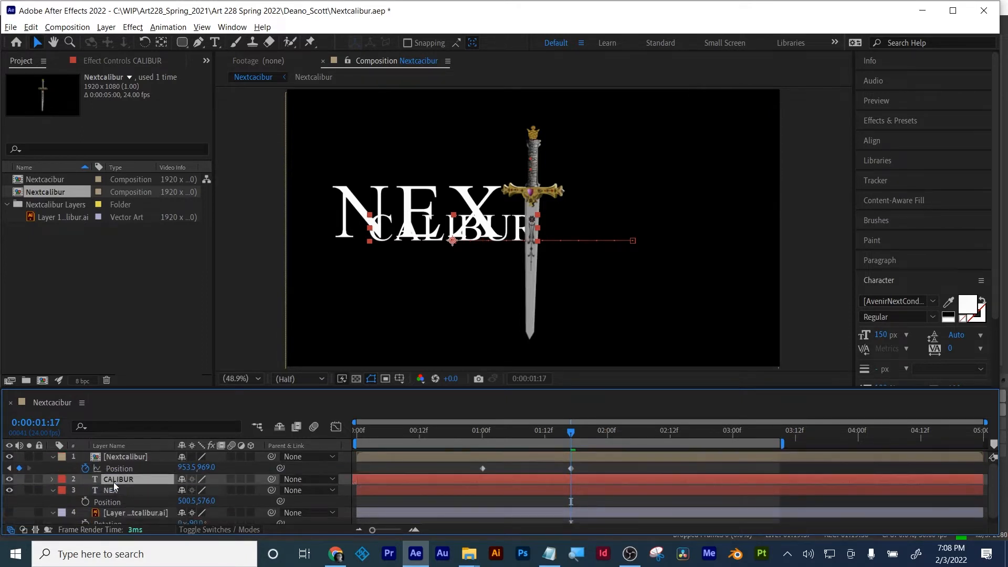
click(51, 456)
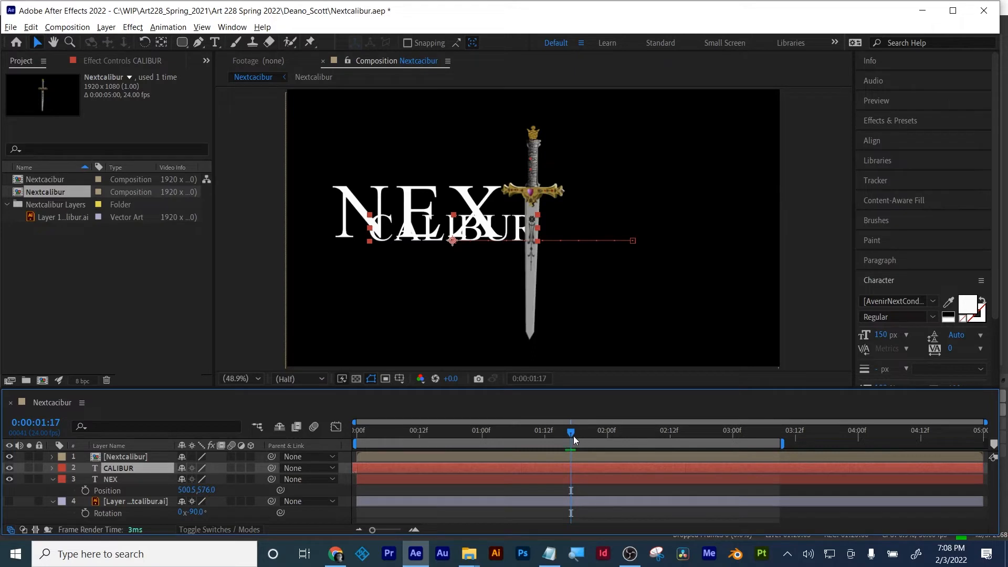
- Scrub to 0:00:02:03 to preview the CALIBUR slide, and collapse the open properties of the NEX and Illustrator sword layers
drag(573, 434, 623, 439)
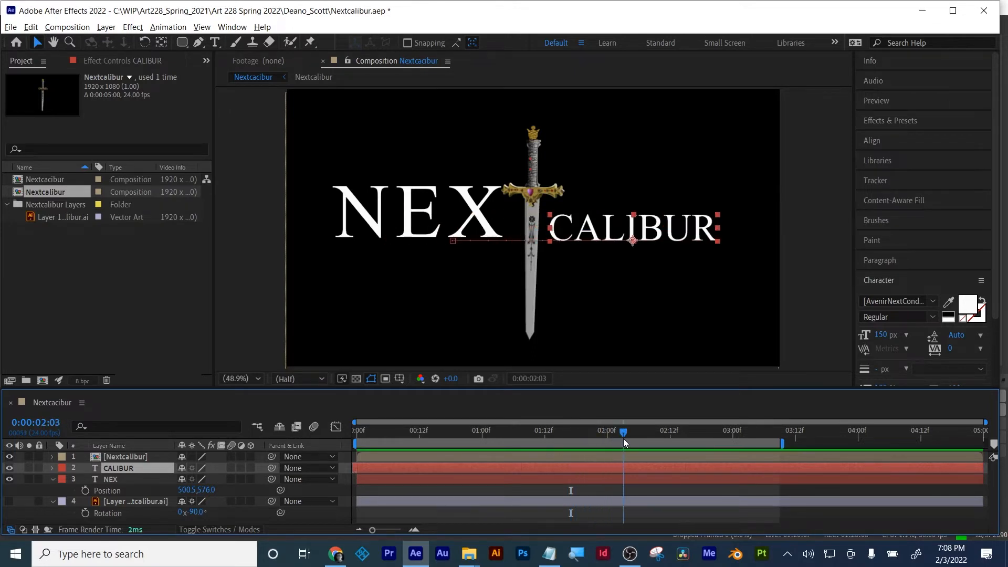
click(620, 478)
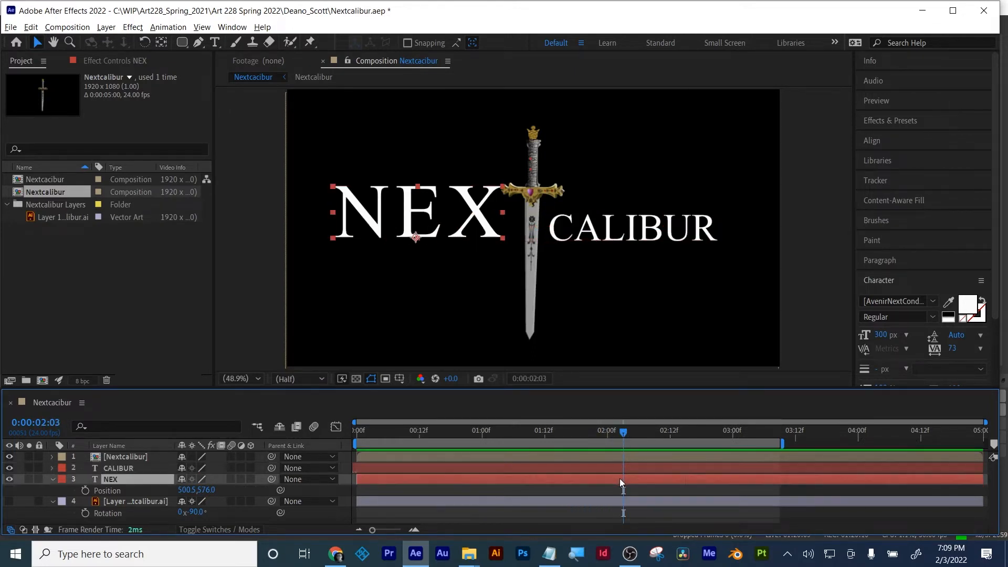
key(p)
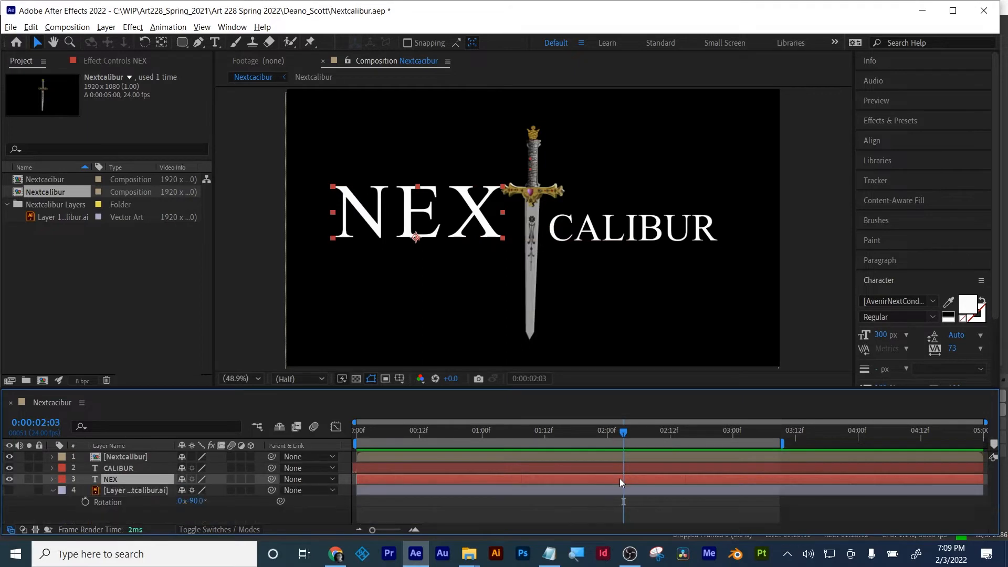
click(615, 490)
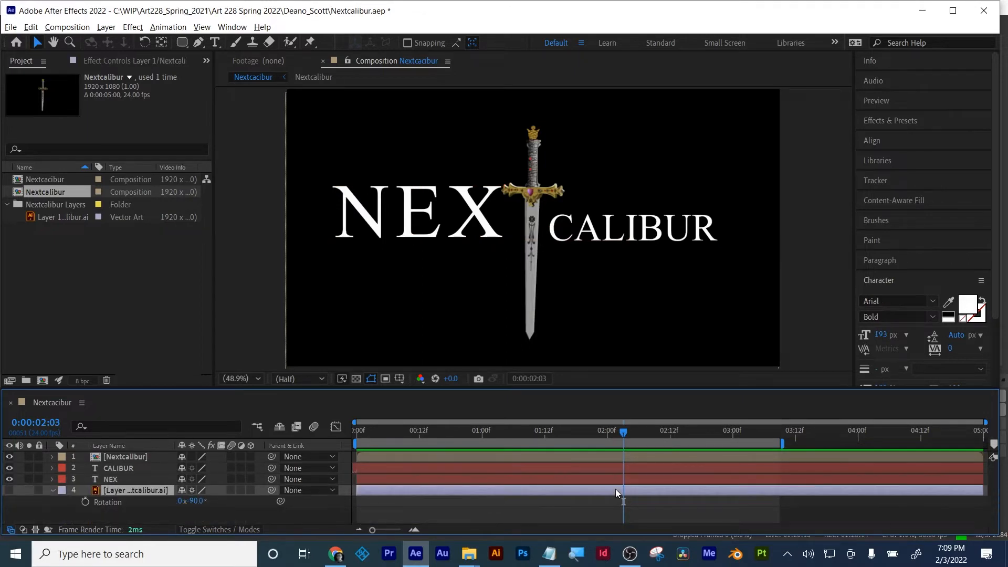
key(r)
right_click(609, 503)
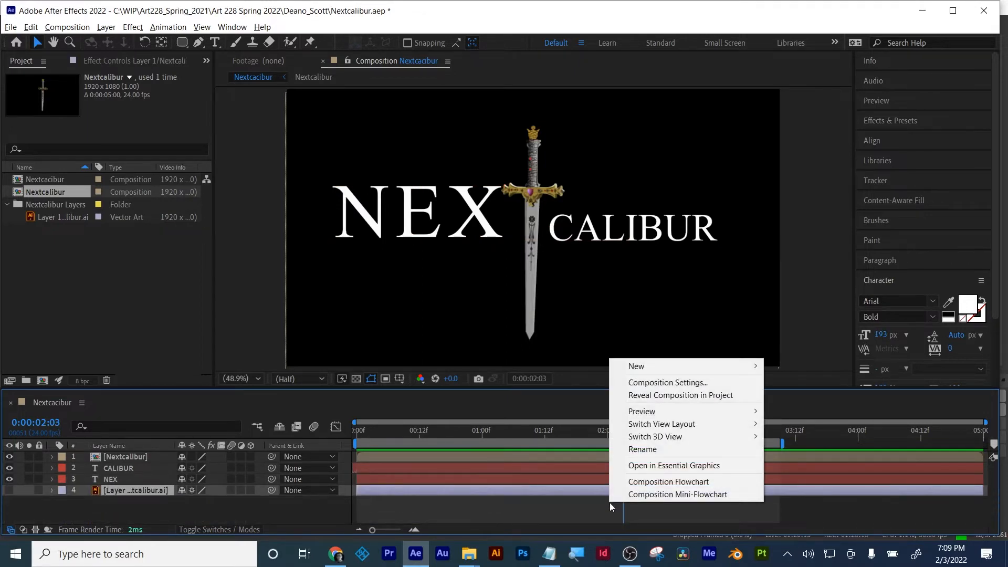
click(580, 503)
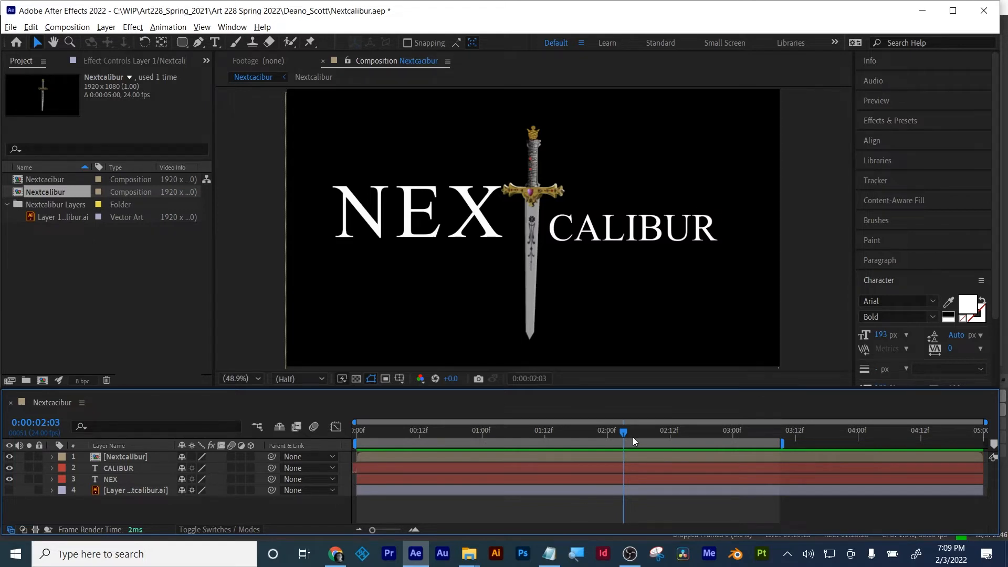
- Return to CALIBUR's first Position keyframe at 0:00:01:17 and shift the text further left to 622.0, 589.1
drag(619, 431, 558, 447)
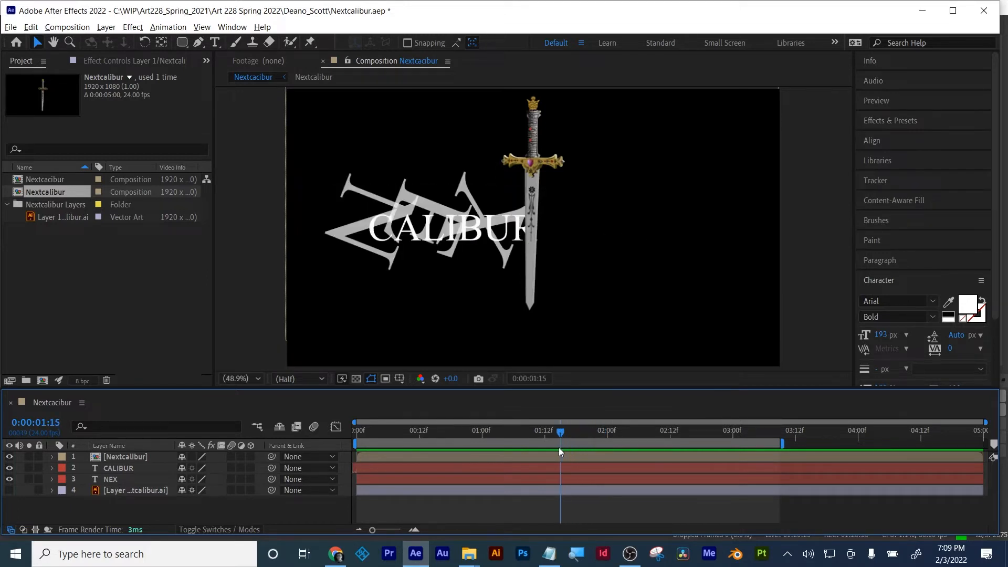
click(124, 470)
click(121, 467)
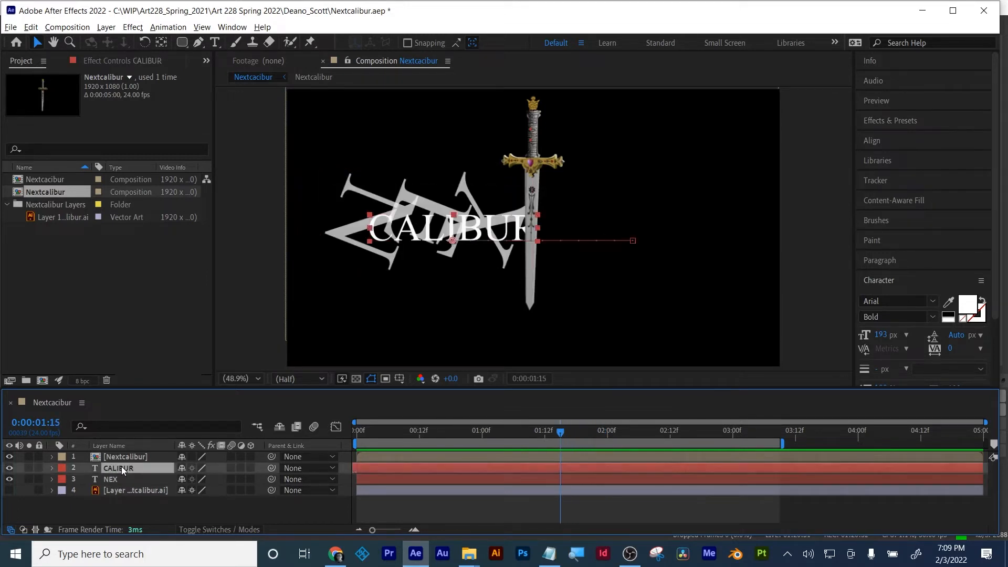
key(p)
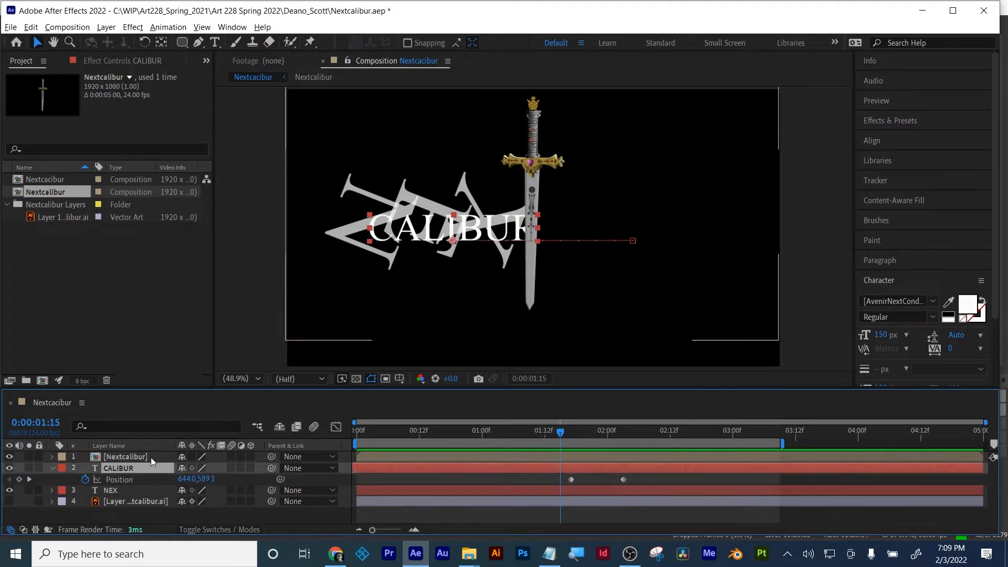
click(29, 479)
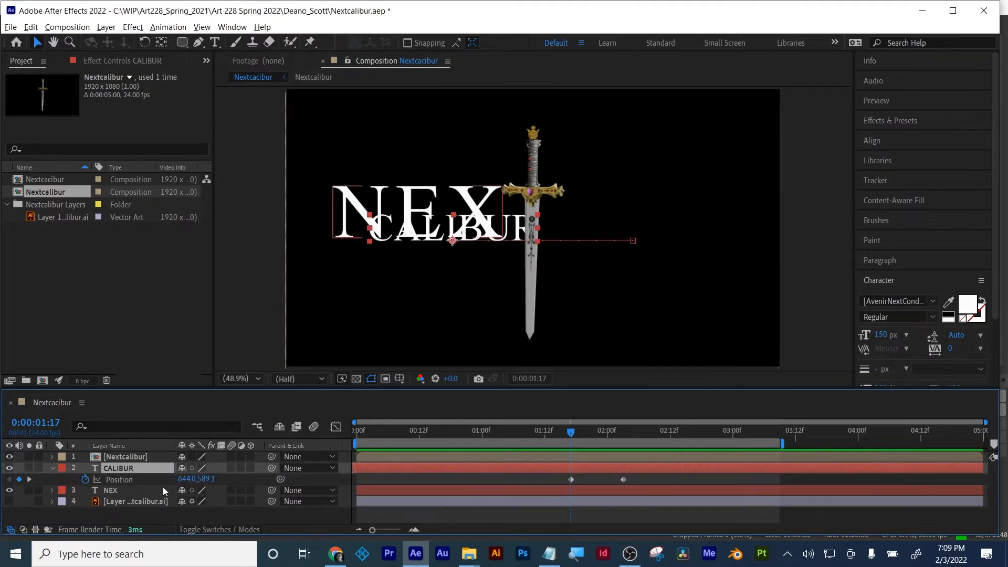
drag(188, 482, 177, 482)
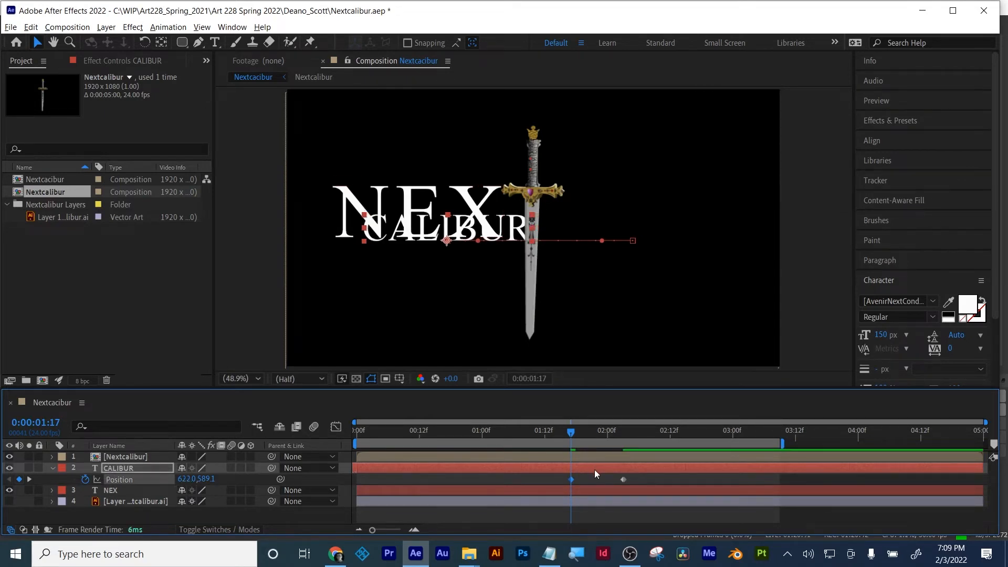
- Trim the start of the CALIBUR layer to 0:00:01:17, then leave all layers deselected
key(alt+bracketleft)
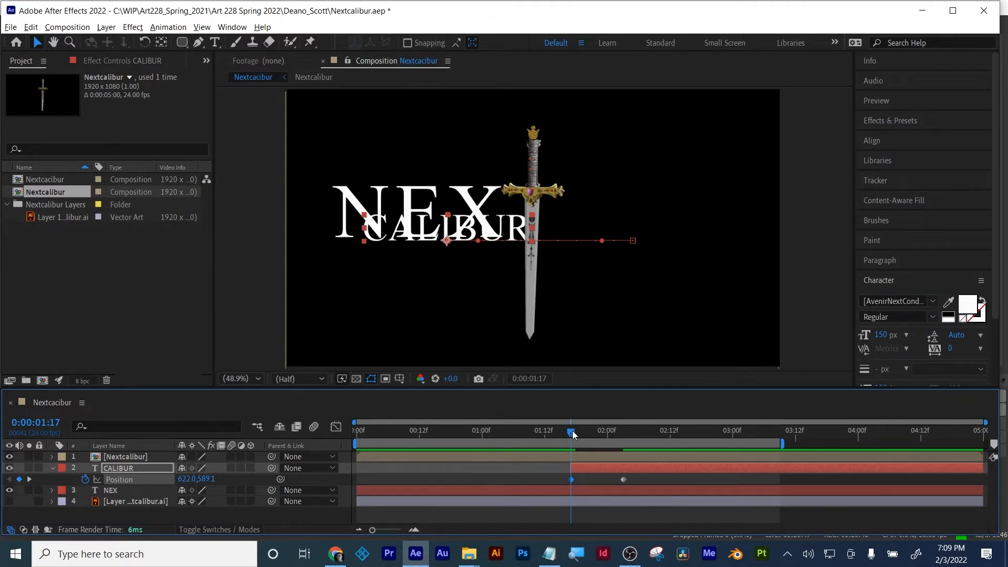
right_click(572, 468)
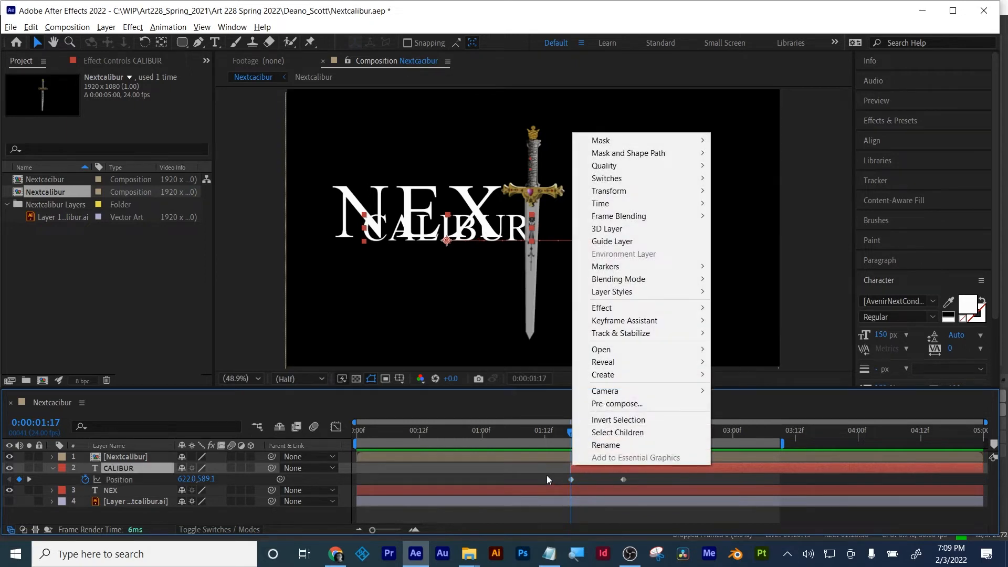
right_click(547, 475)
click(536, 490)
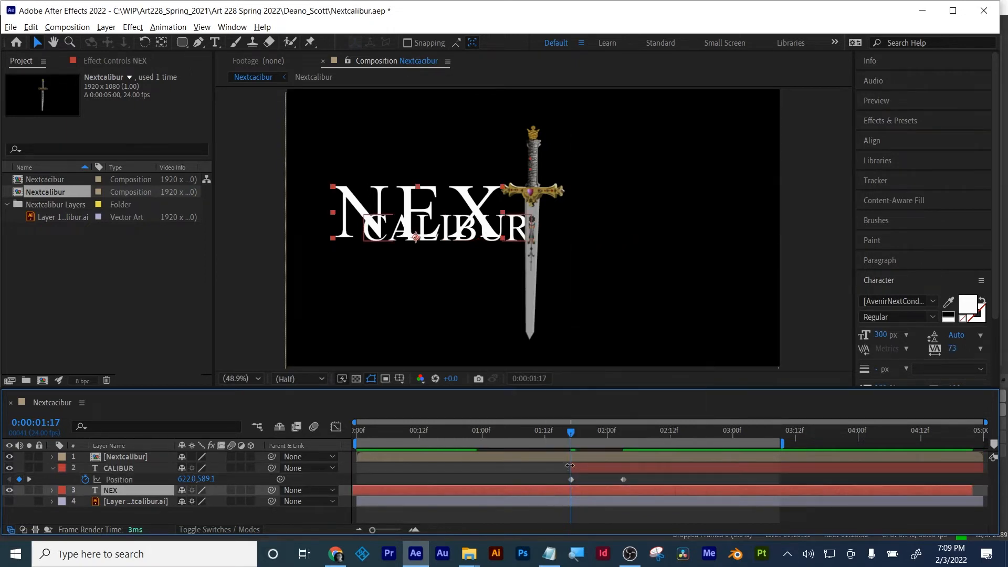
mouse_move(570, 465)
mouse_down()
mouse_move(457, 466)
mouse_move(563, 462)
mouse_up()
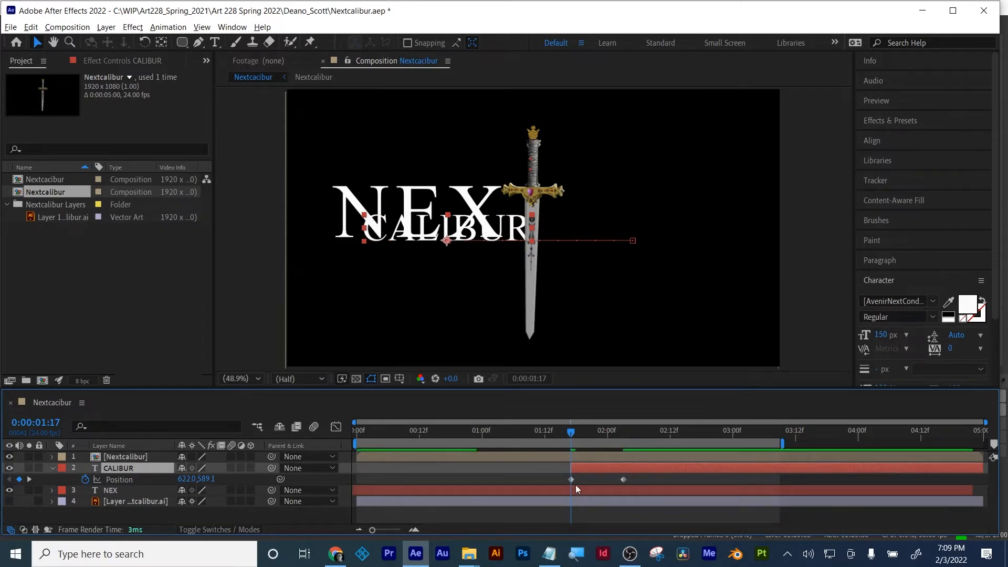
right_click(589, 518)
click(543, 520)
click(542, 520)
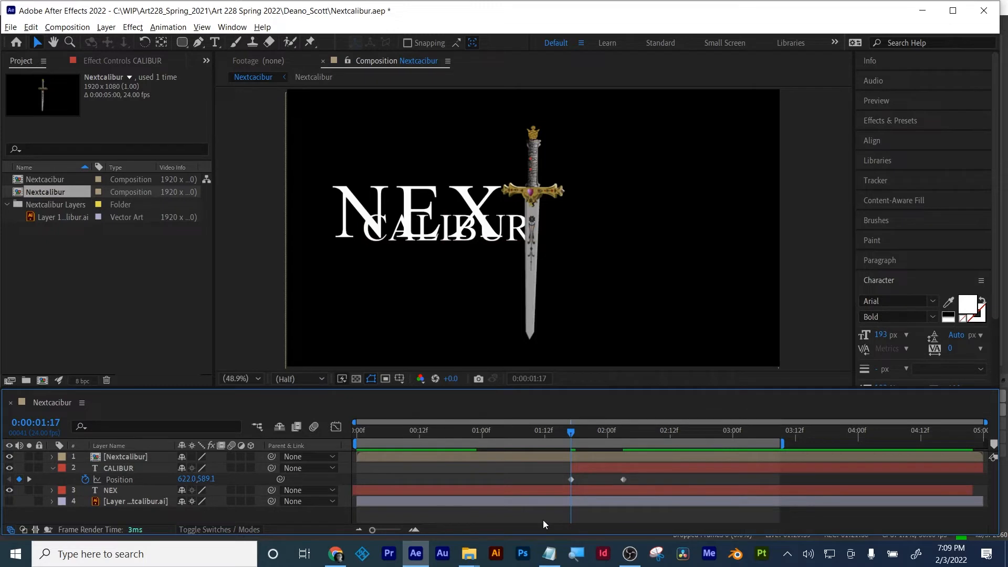
- With no layer selected, draw a rectangle shape covering the CALIBUR text from the N to the sword blade
click(622, 468)
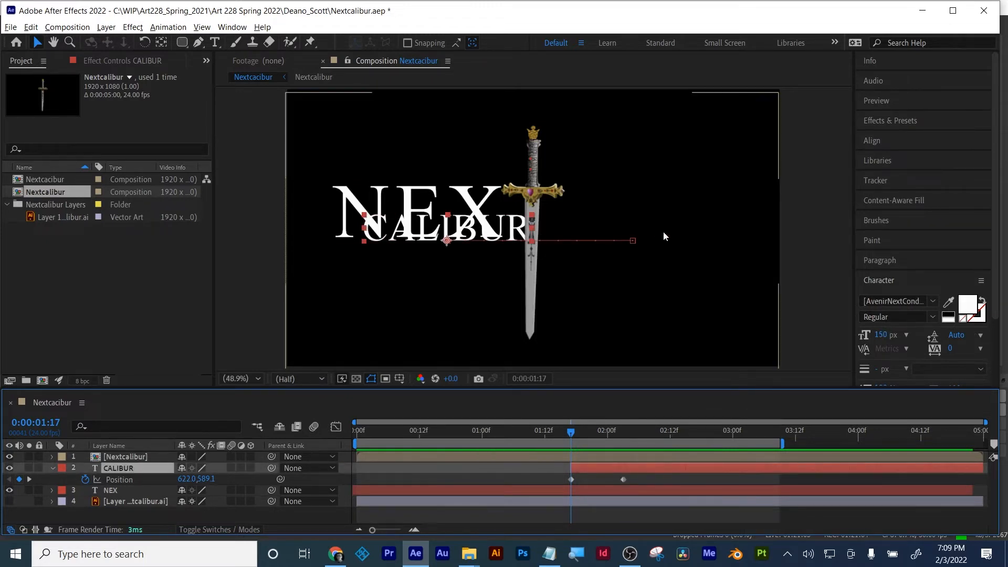
click(511, 518)
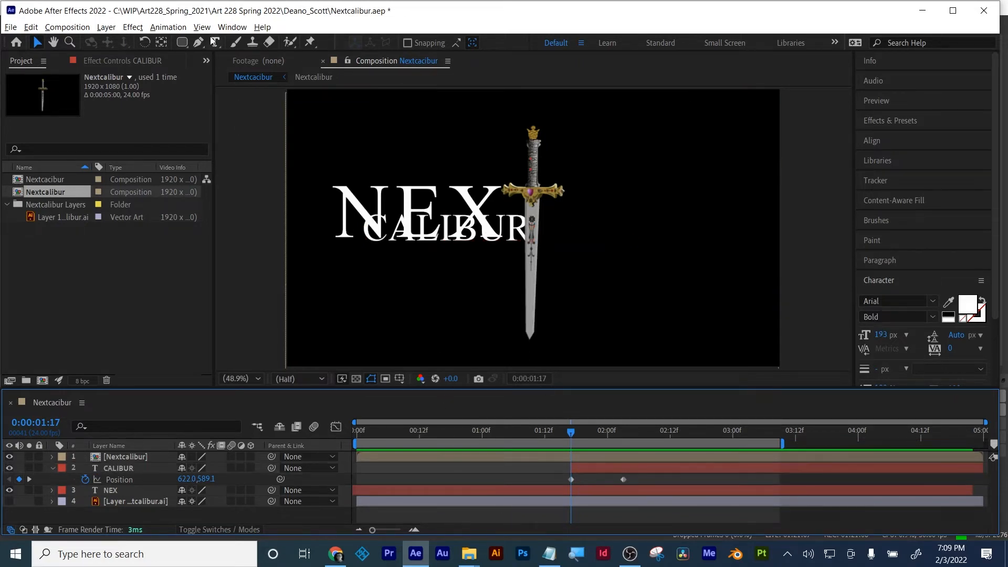
drag(182, 42, 231, 99)
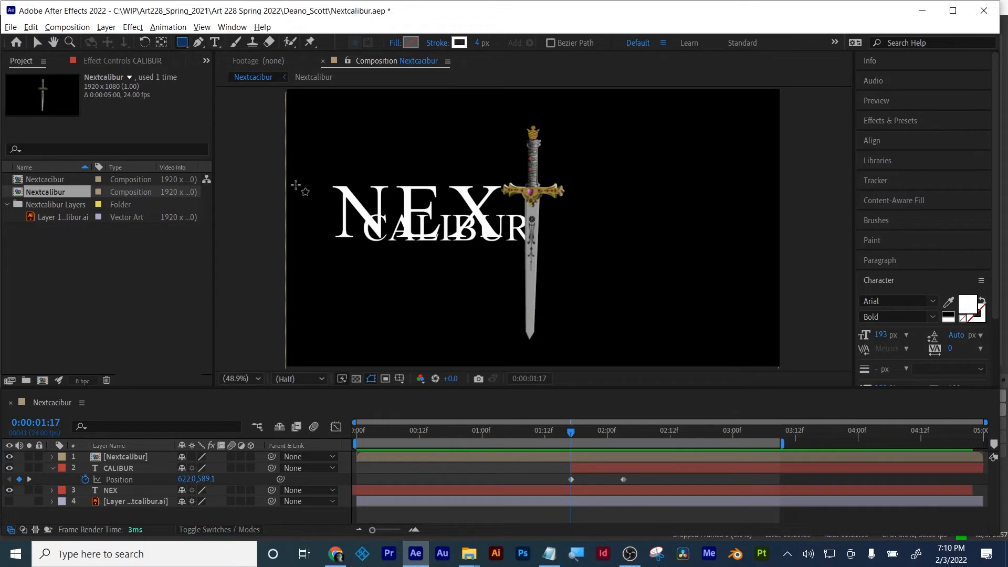
drag(355, 205, 541, 247)
- Set the rectangle's stroke to None and its fill to a solid red color
click(439, 43)
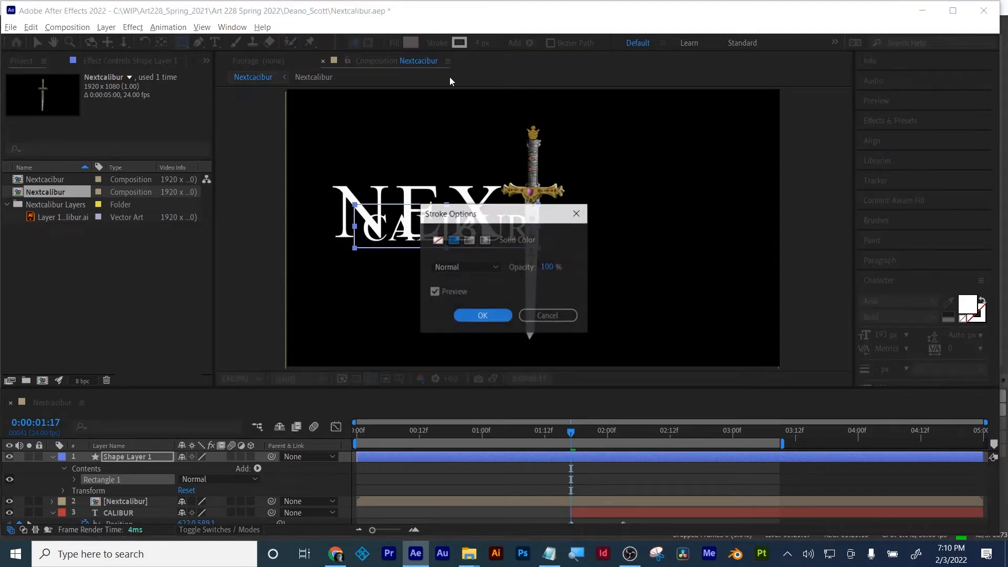
click(436, 241)
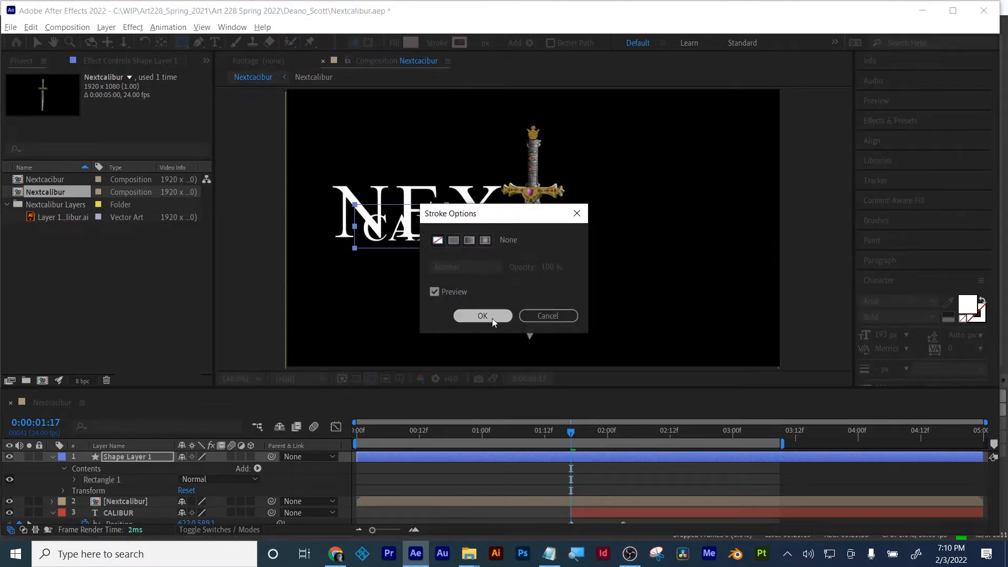
click(493, 316)
click(395, 43)
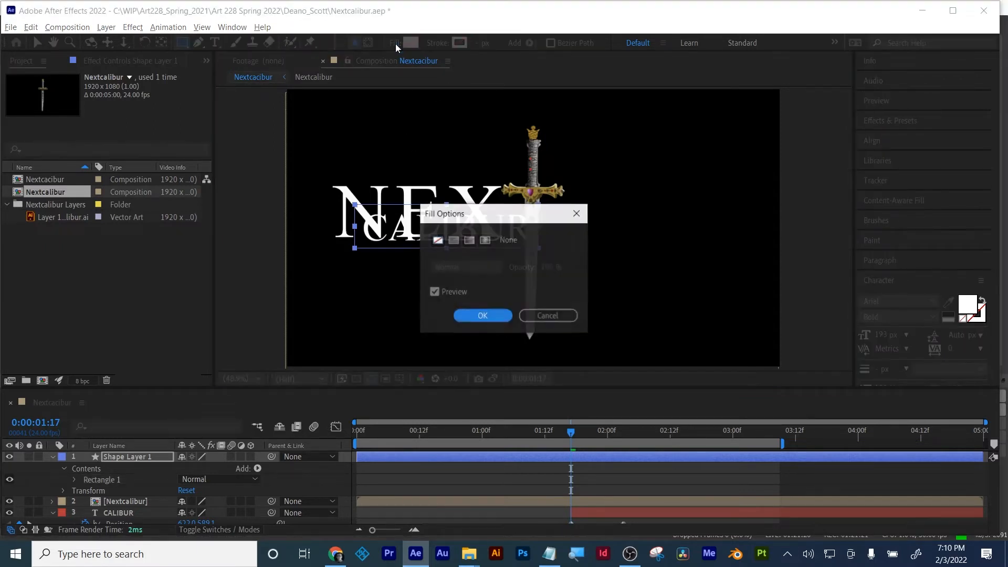
click(453, 240)
click(483, 315)
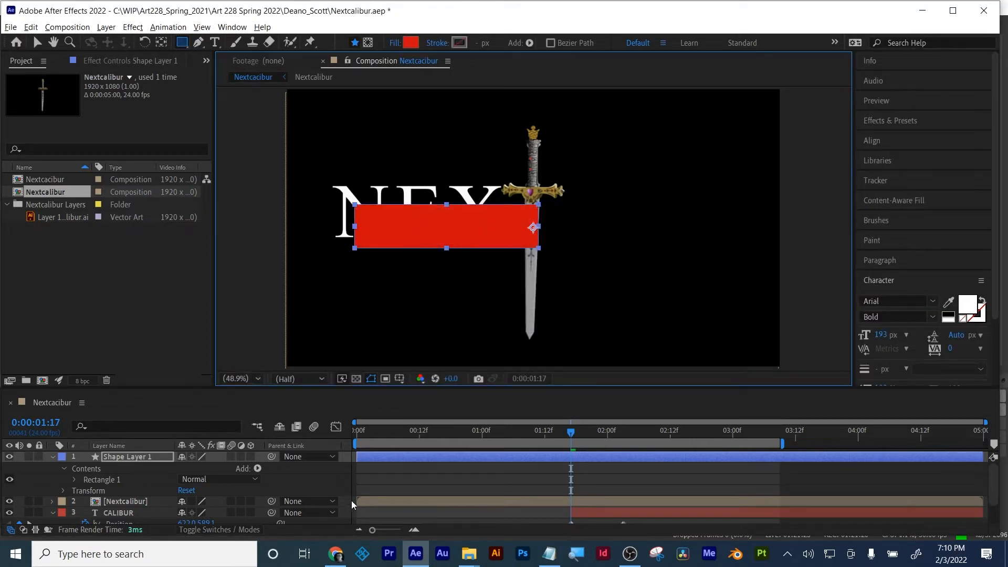
- Shift the red rectangle to X position 1673, beside the sword blade, and place Shape Layer 1 between the Nextcalibur and CALIBUR layers
key(p)
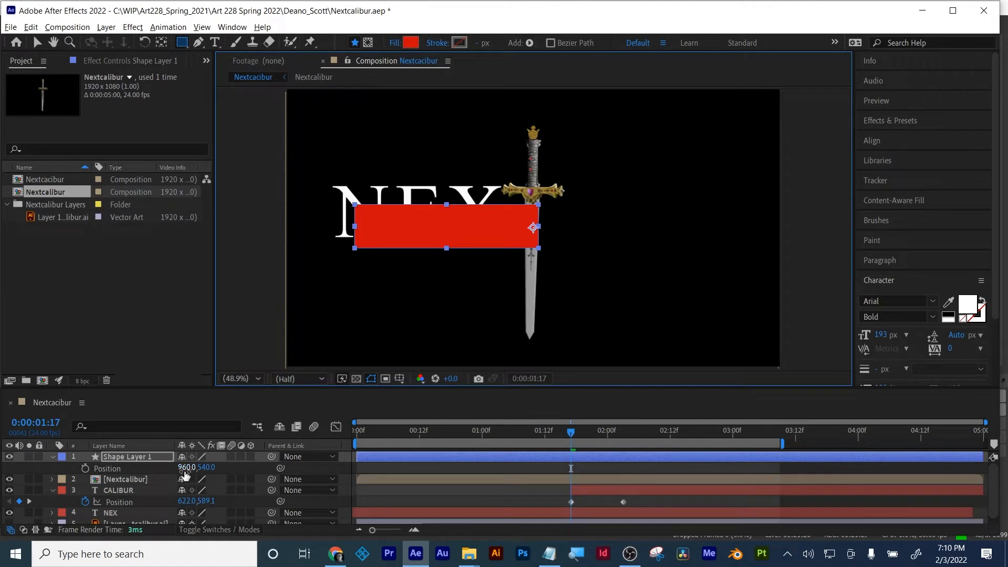
drag(185, 467, 641, 460)
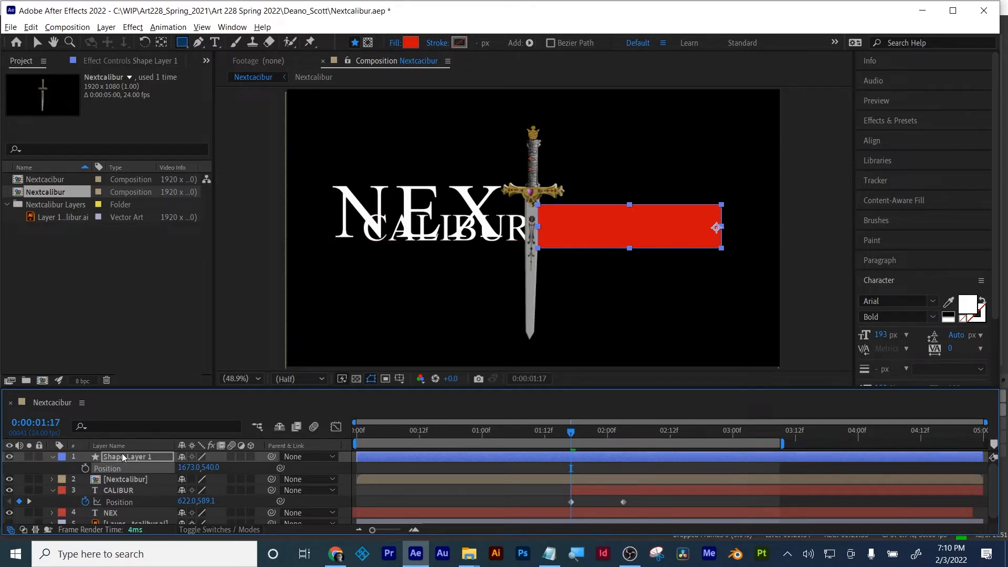
drag(124, 458, 124, 488)
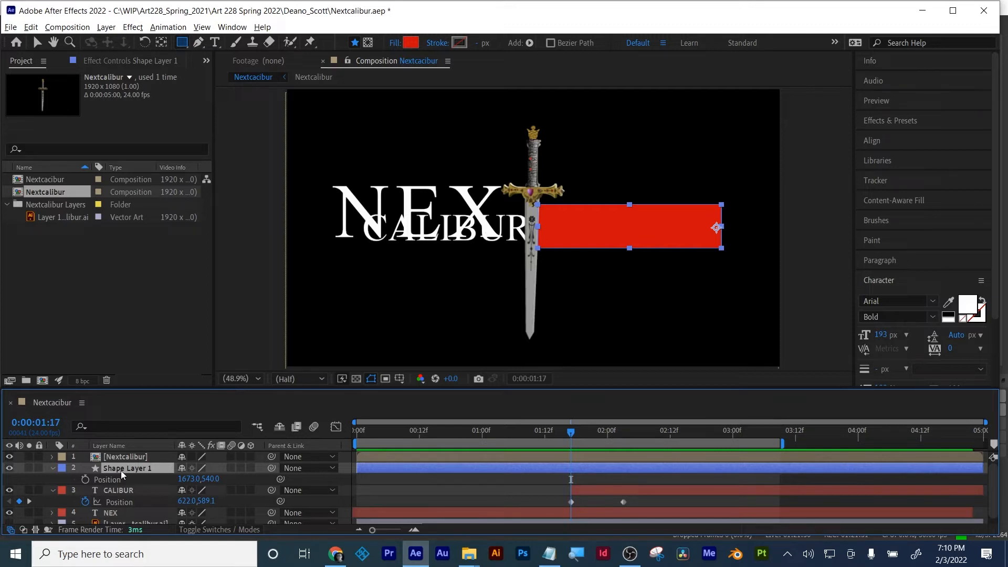
right_click(121, 491)
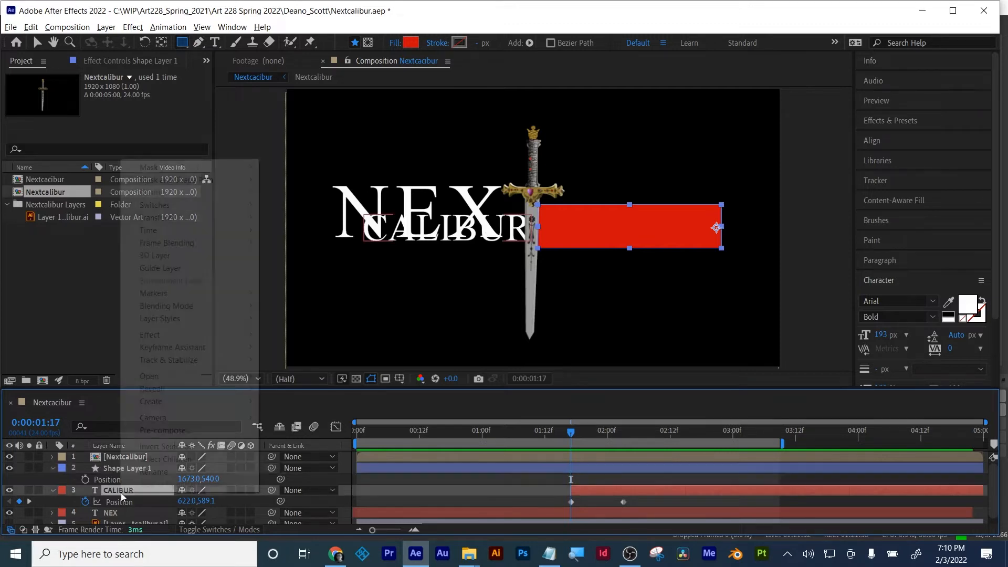
click(113, 492)
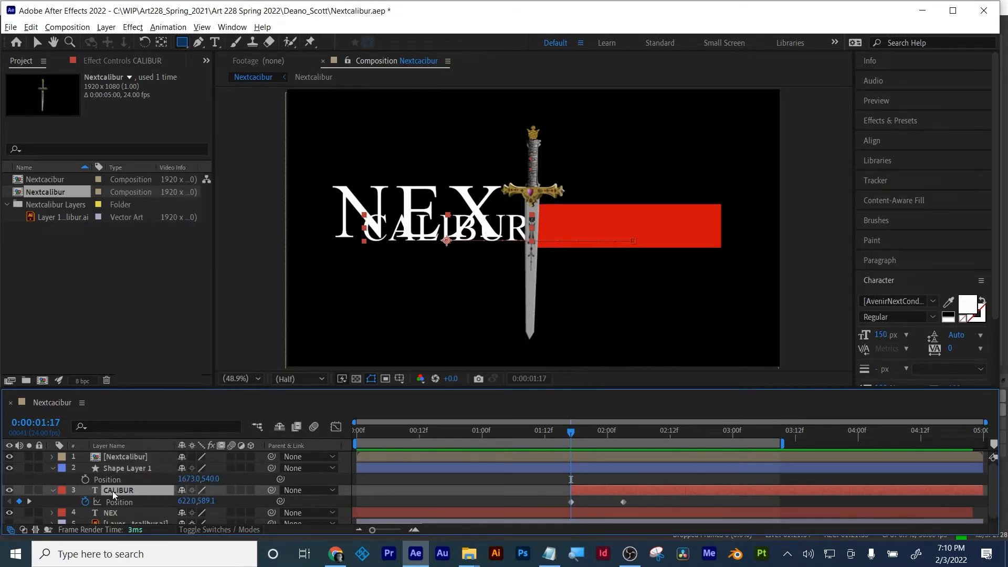
click(114, 469)
key(p)
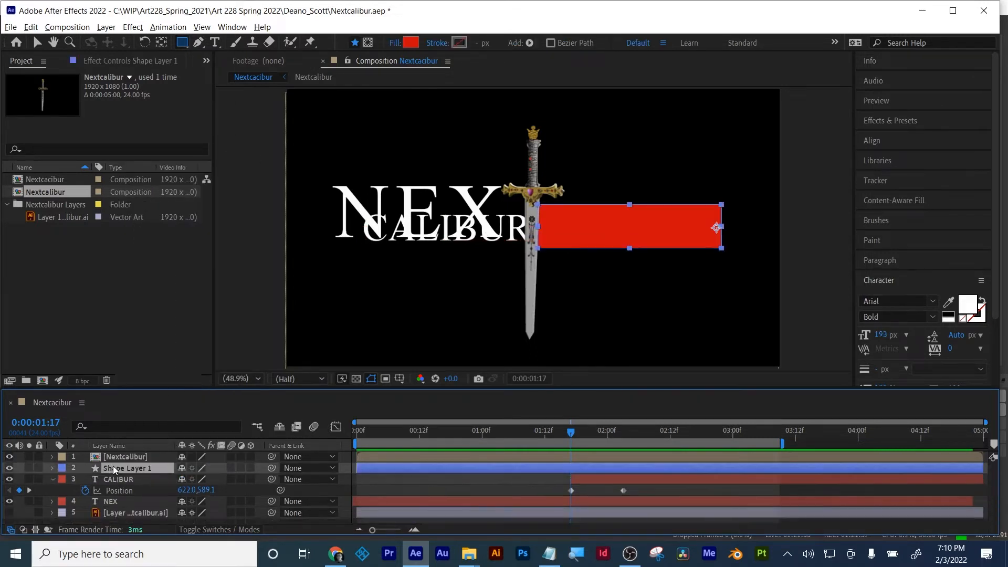
right_click(114, 478)
key(ctrl+shift+c)
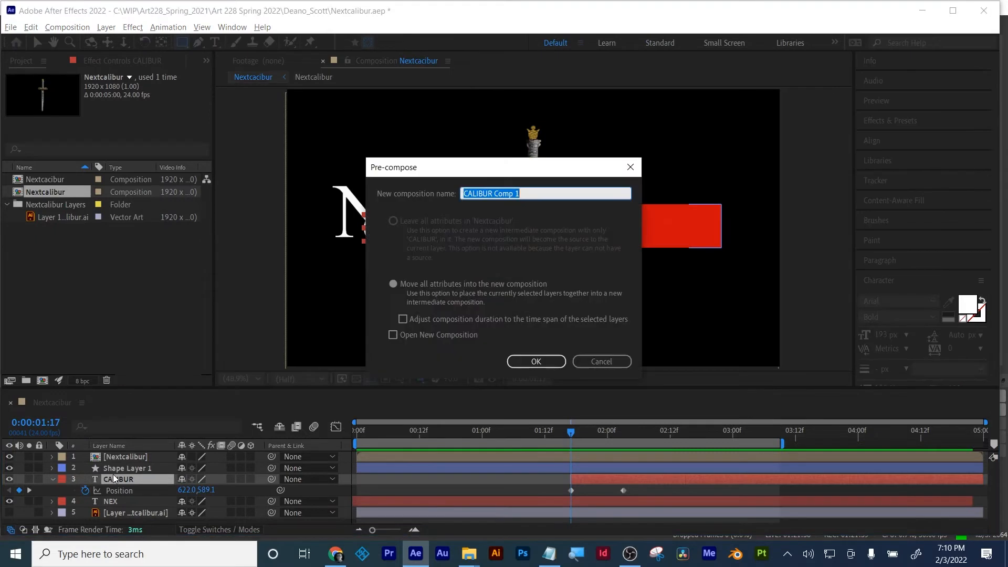
click(609, 359)
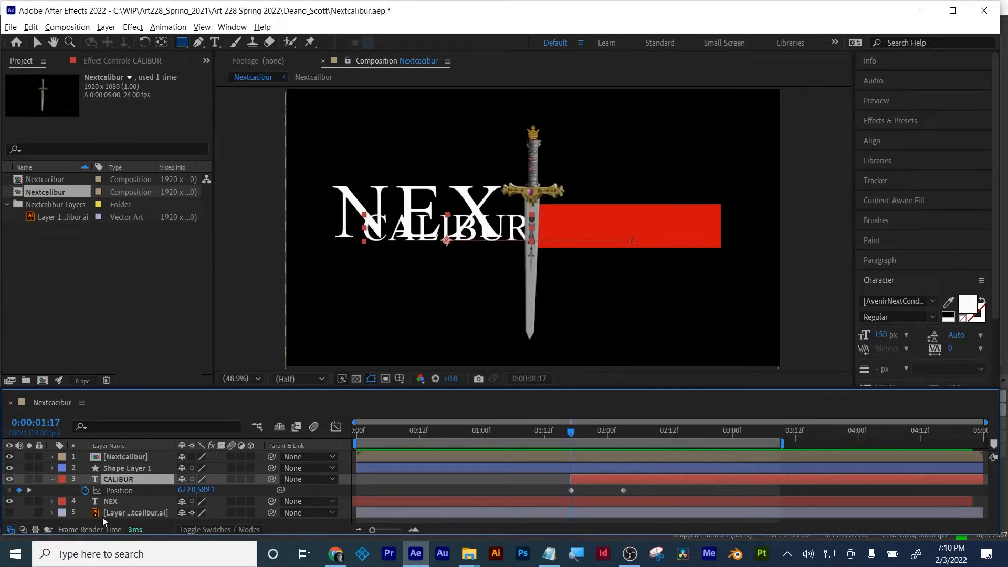
- Set the CALIBUR layer's track matte to Alpha Matte "Shape Layer 1"
key(u)
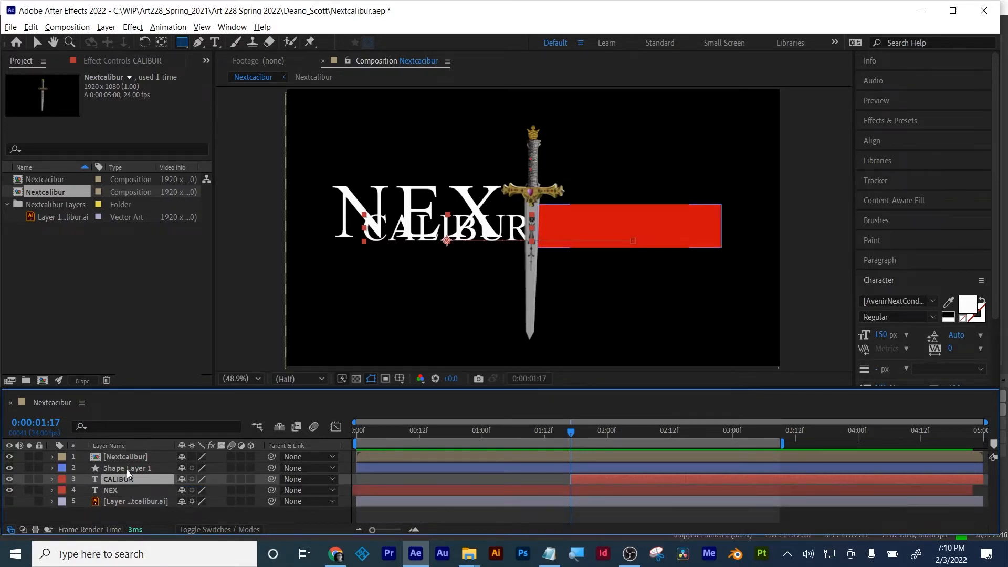
click(127, 469)
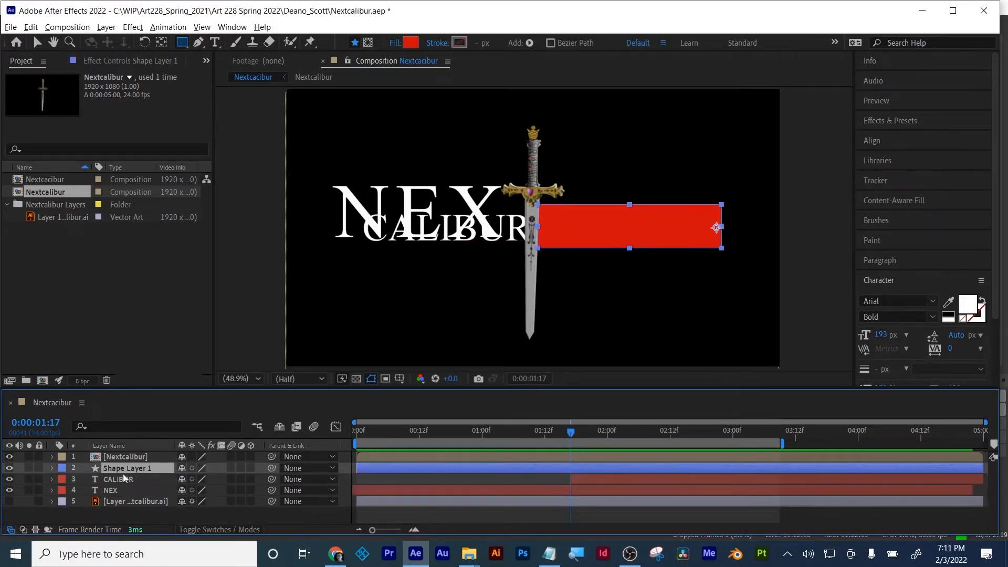
click(118, 479)
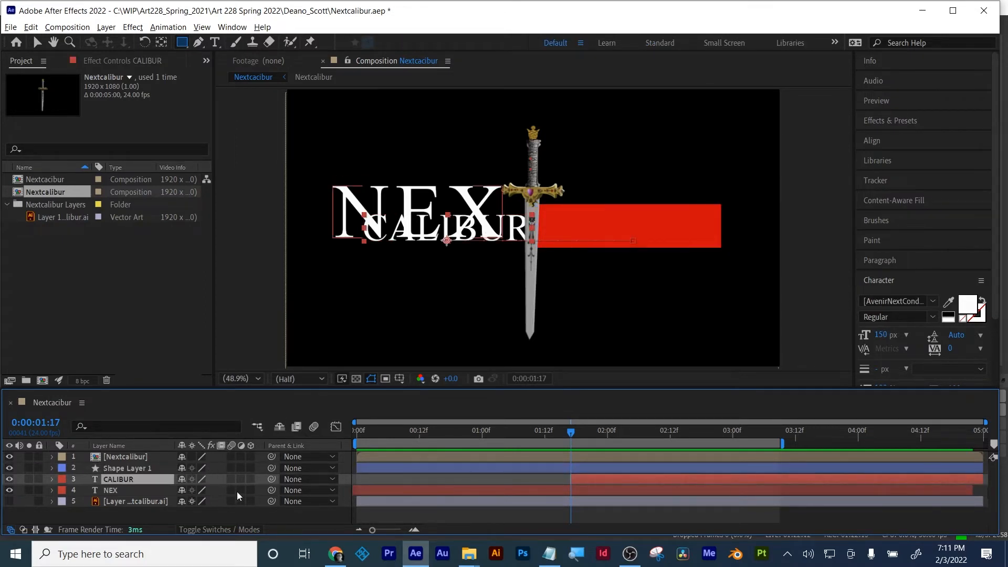
click(216, 531)
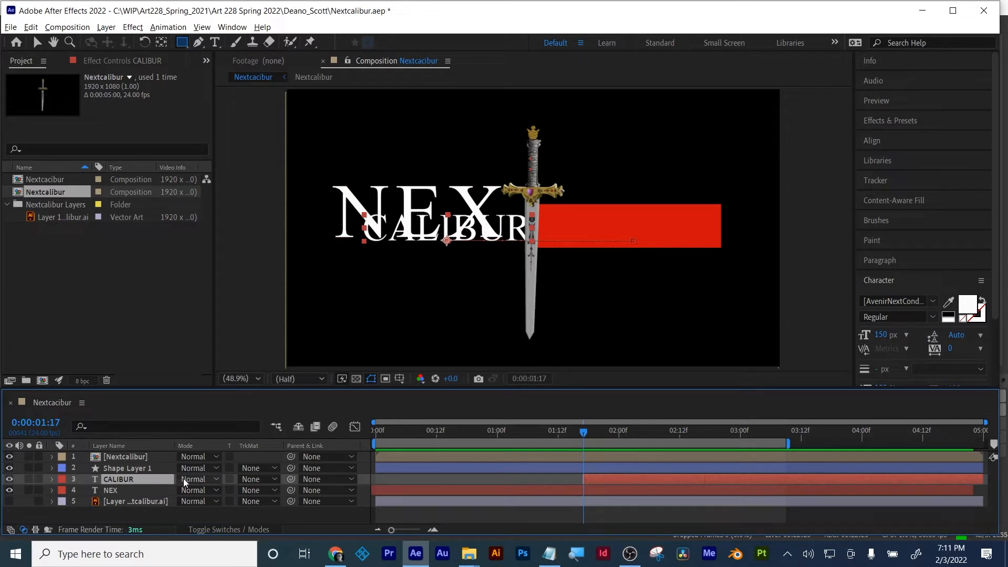
click(253, 479)
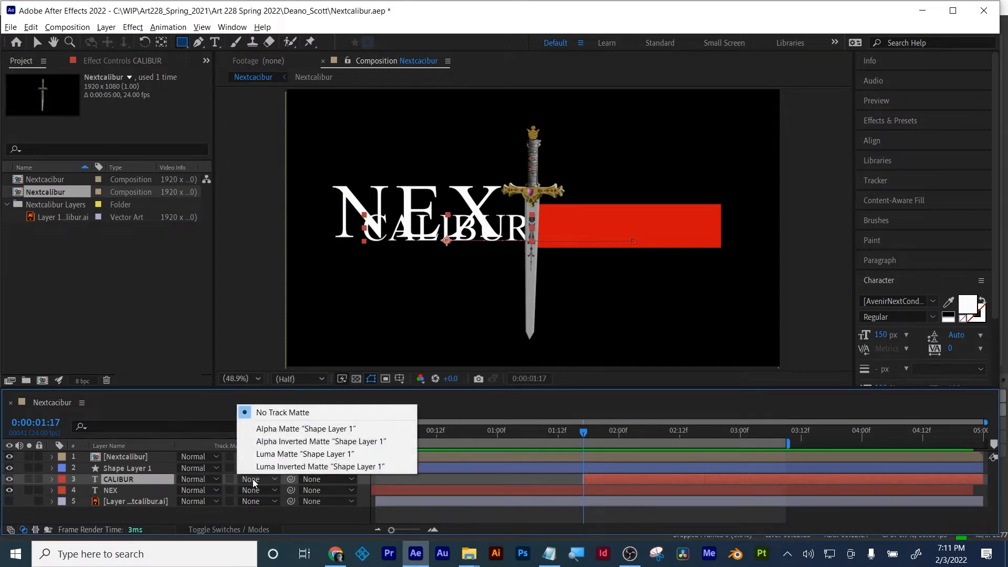
click(265, 430)
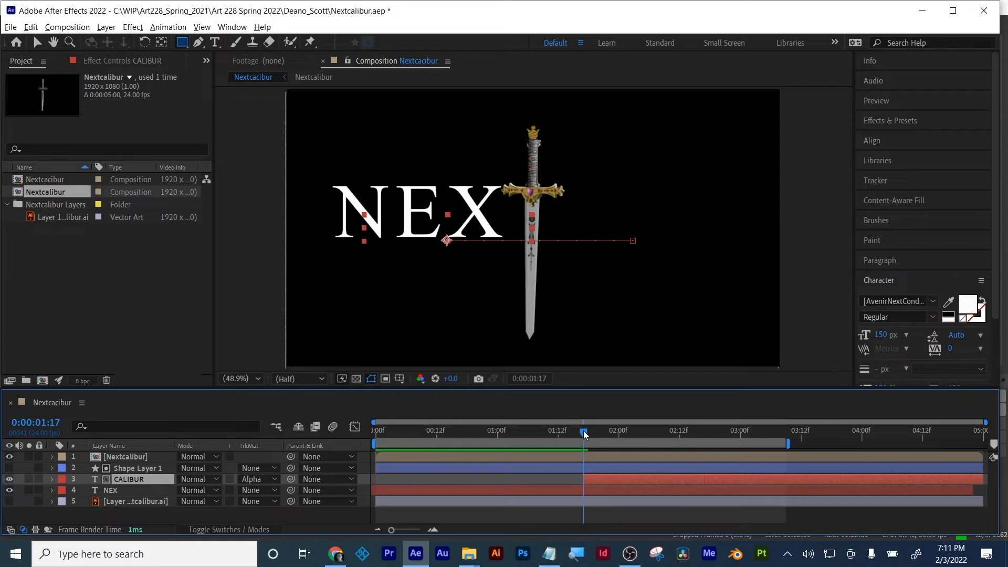
- Preview CALIBUR sliding out from behind the sword and set the work area to end shortly after 0:00:03:00
drag(584, 434, 637, 417)
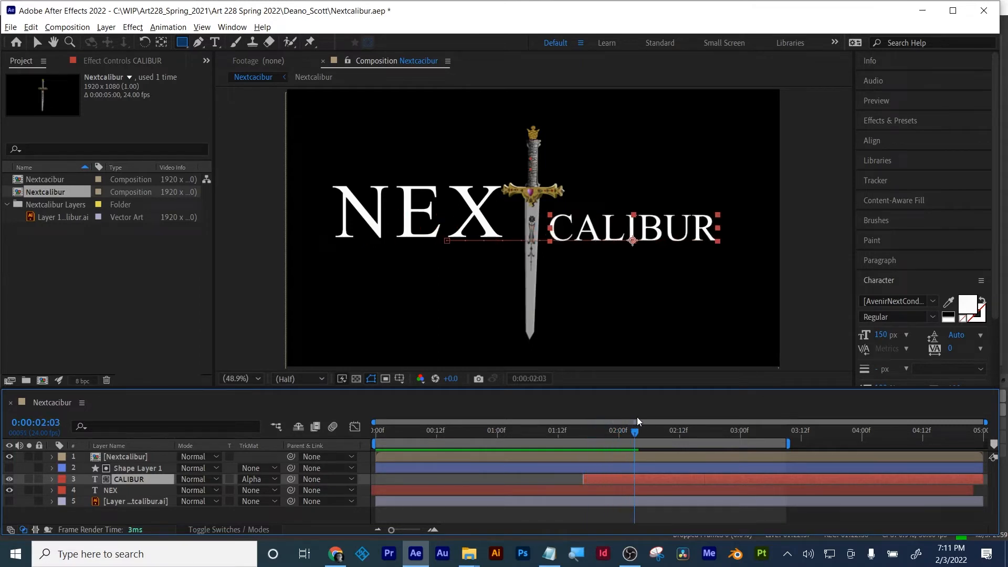
click(663, 509)
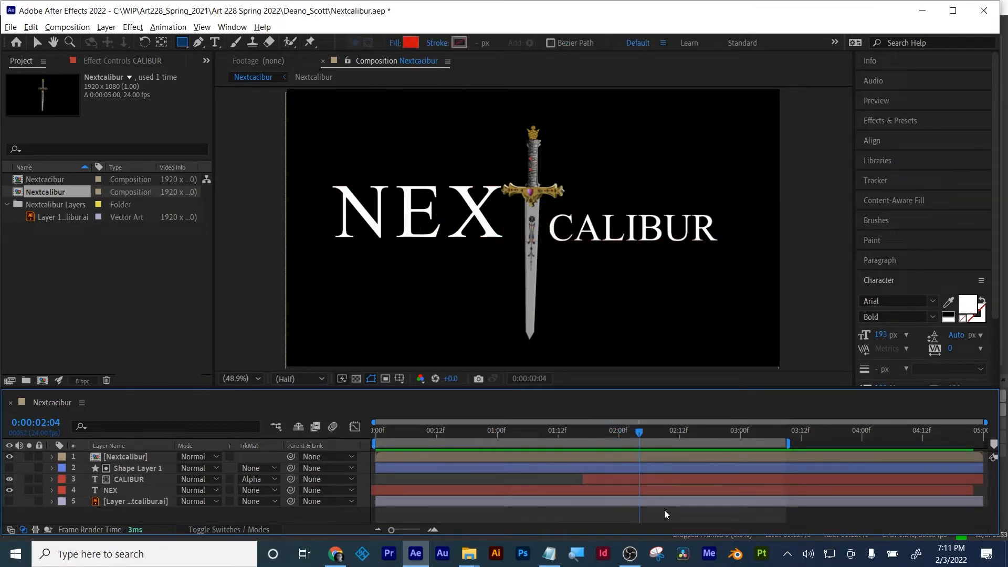
drag(786, 443, 401, 462)
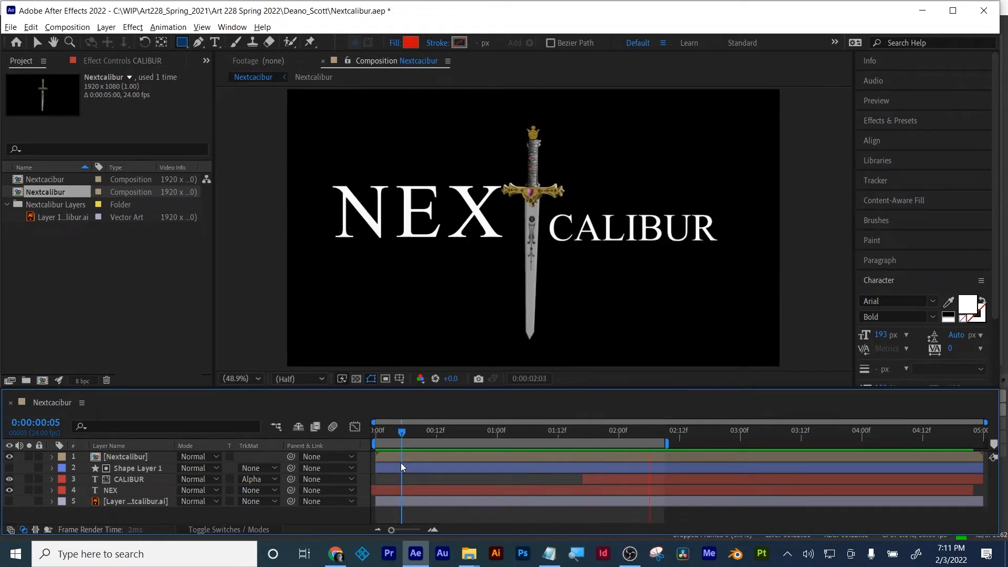
key(space)
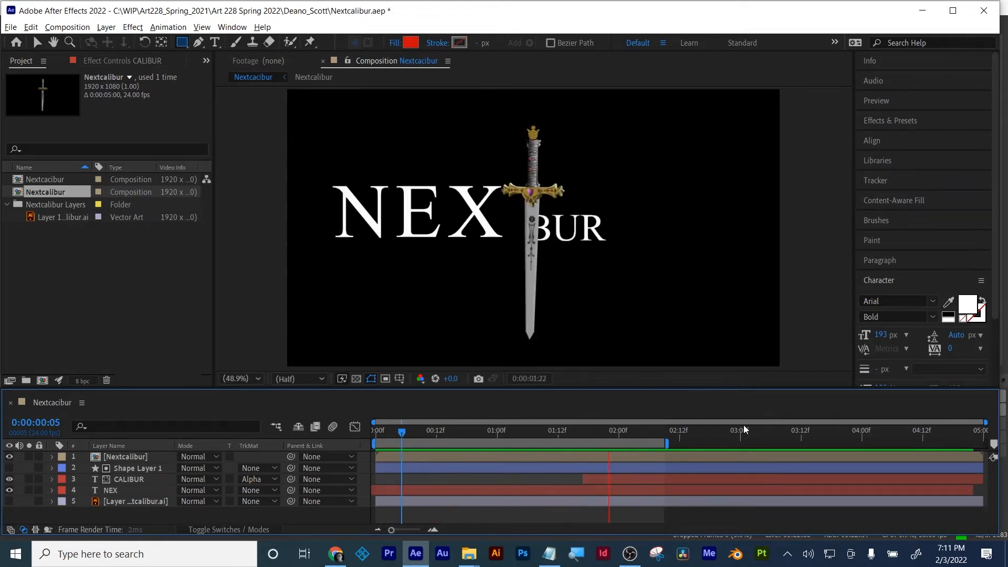
drag(667, 444, 758, 444)
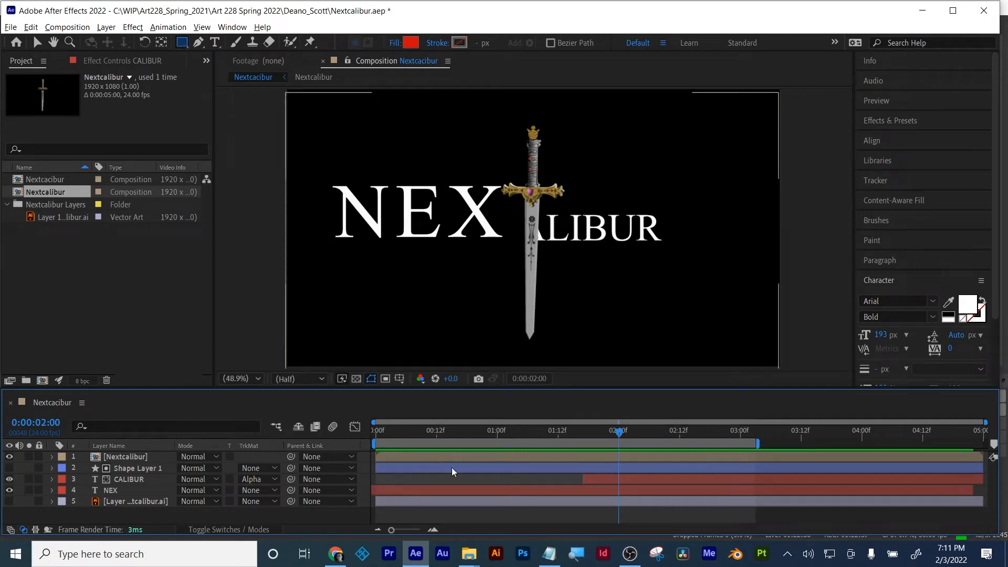
- Delete Shape Layer 1 and set the CALIBUR layer to No Track Matte
click(139, 470)
key(Delete)
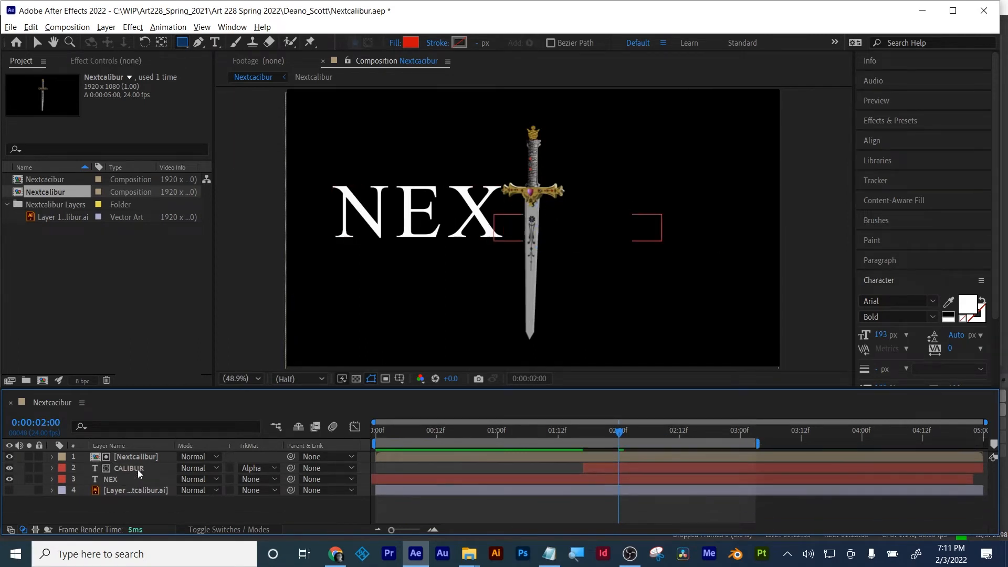
click(127, 469)
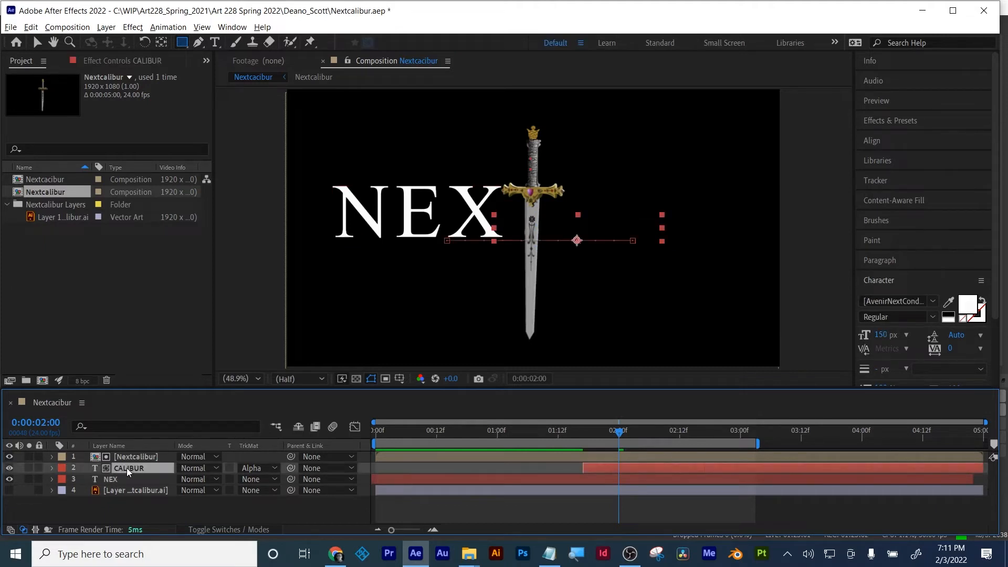
click(257, 467)
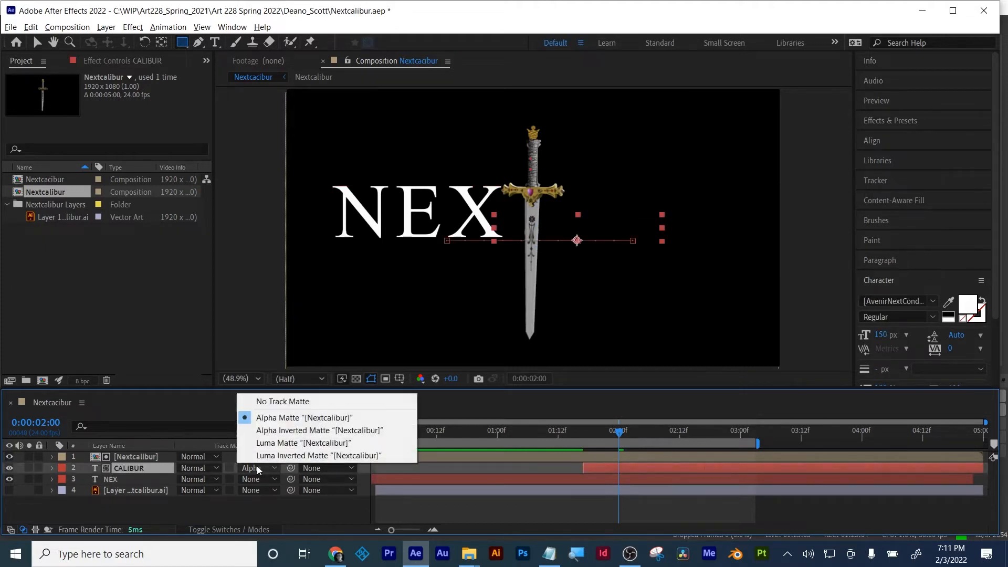
click(273, 402)
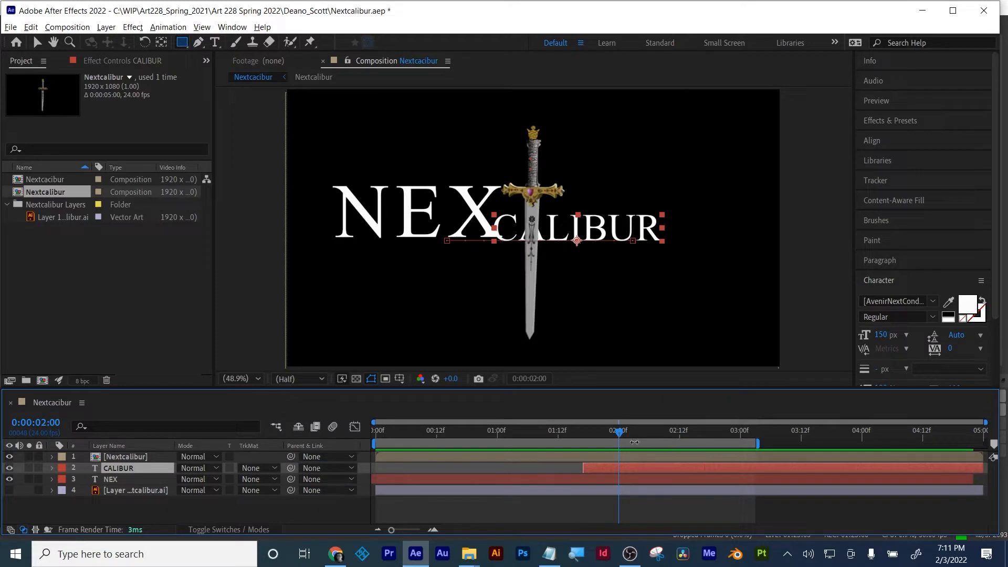
- Try a rectangular mask on the CALIBUR layer at 0:00:02:04, spanning from the sword blade to past the R, and delete it
drag(619, 433, 641, 436)
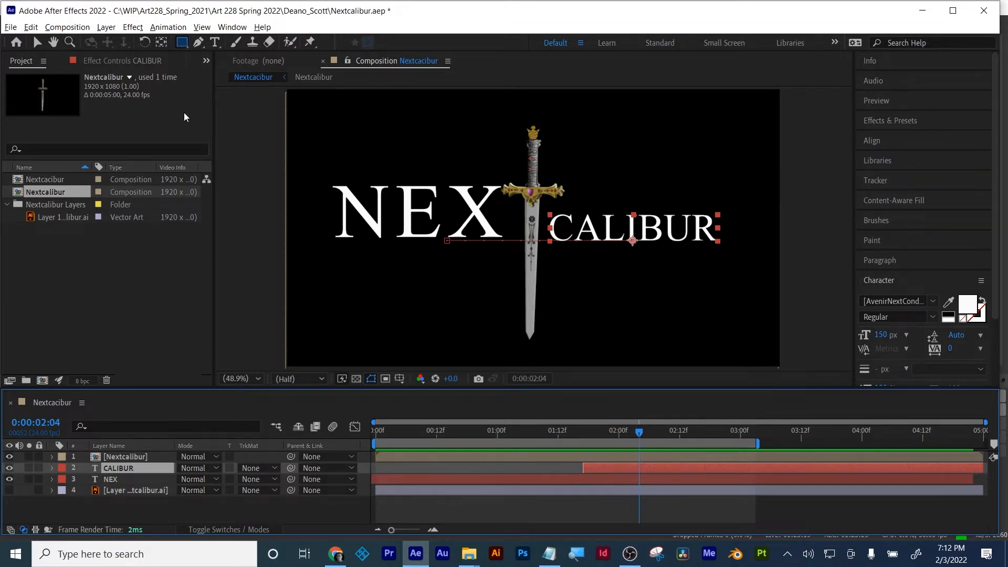
click(180, 44)
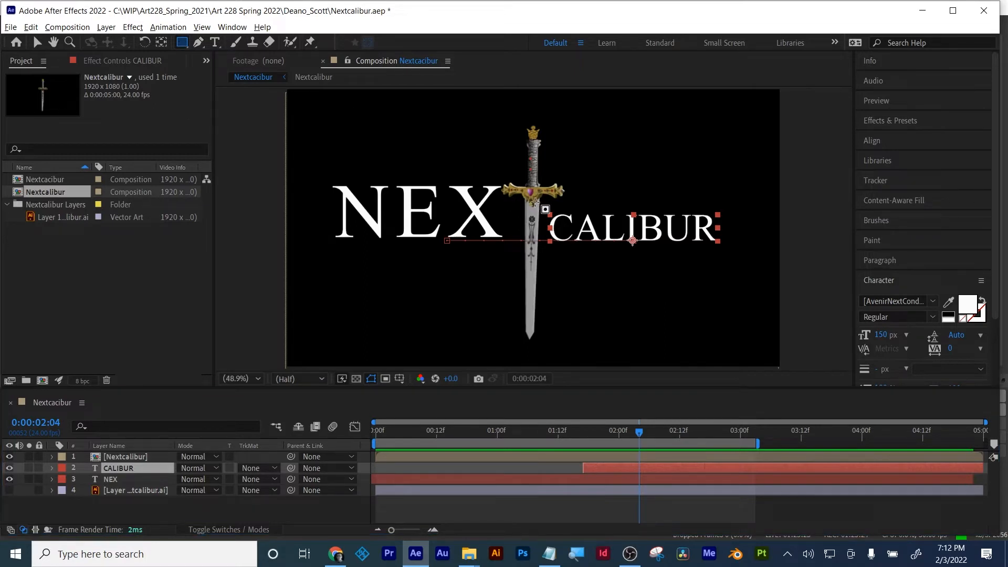
drag(536, 204, 737, 250)
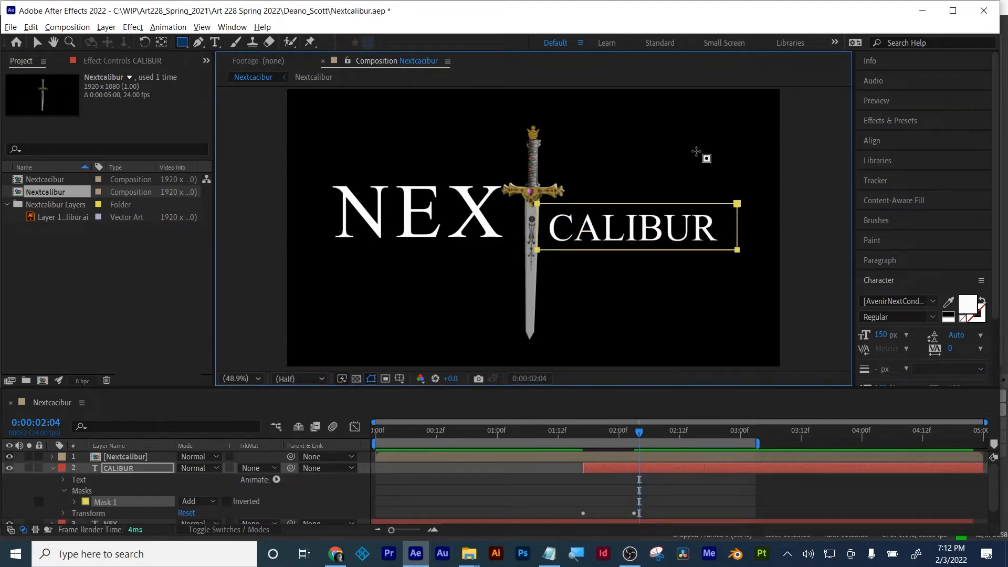
click(37, 42)
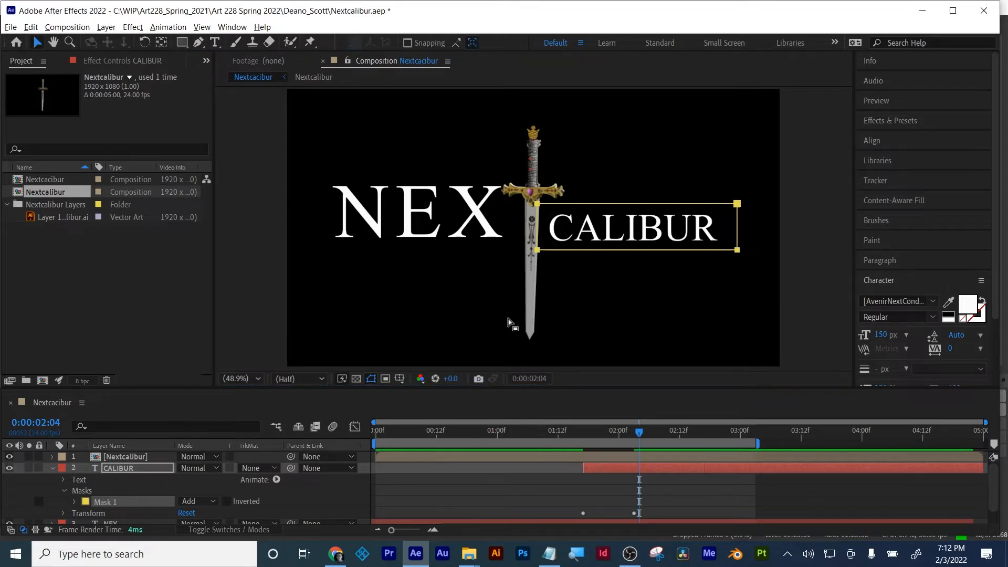
mouse_move(642, 436)
mouse_down()
mouse_move(589, 438)
mouse_move(639, 441)
mouse_up()
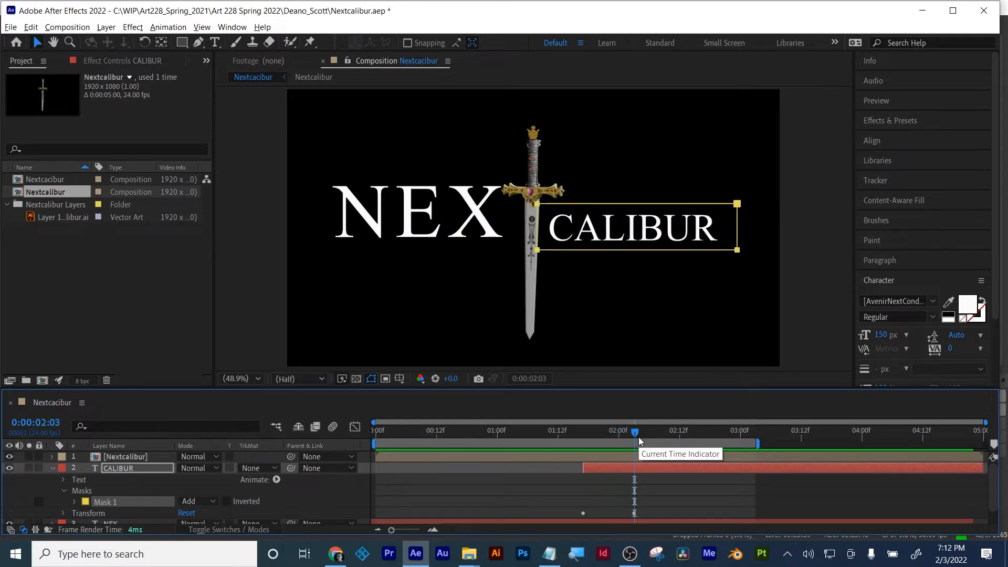
key(Delete)
- Scrub the CALIBUR layer's slide between 0:00:01:17 and 0:00:02:04 to check its start and end positions
click(639, 440)
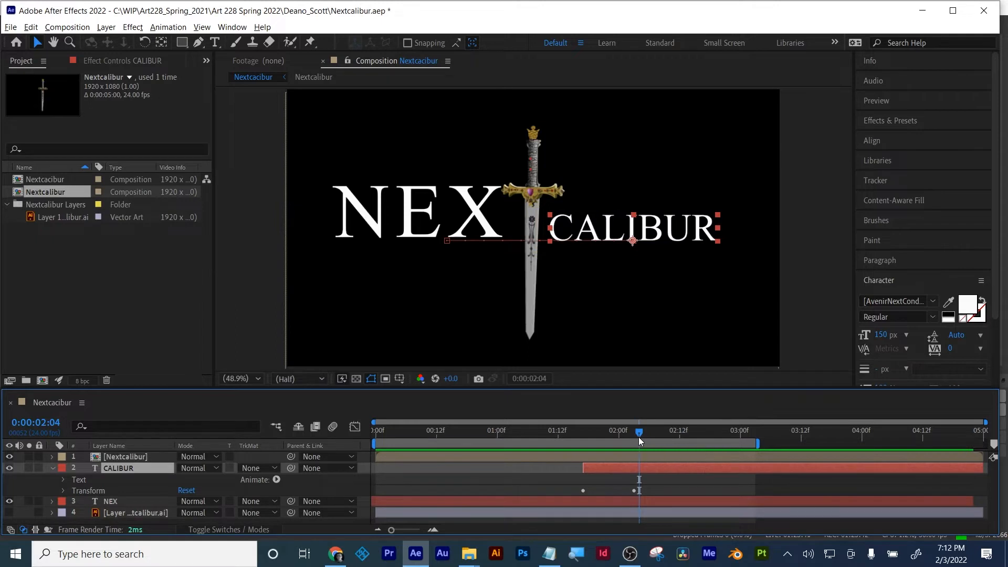
drag(638, 437, 584, 441)
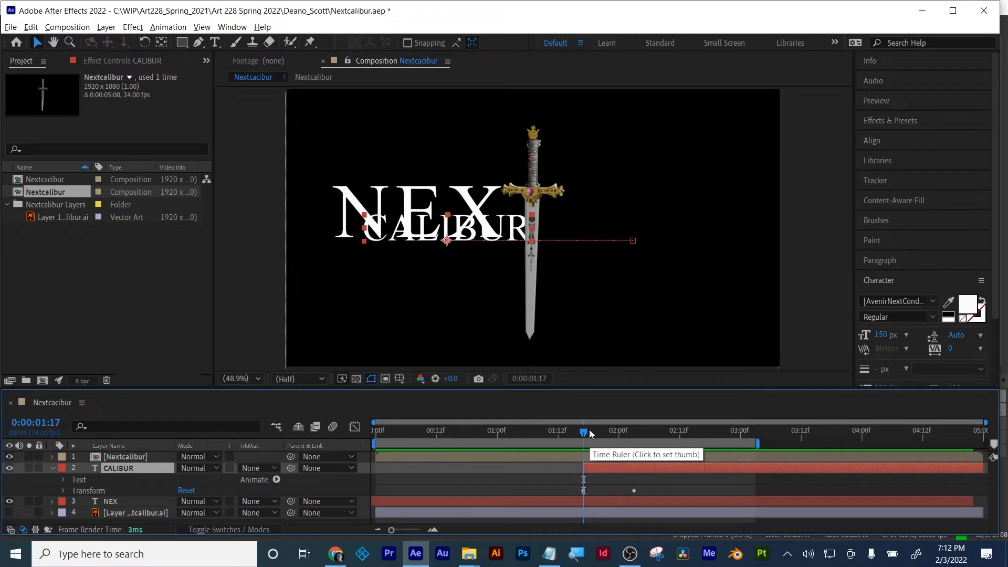
drag(588, 434, 639, 434)
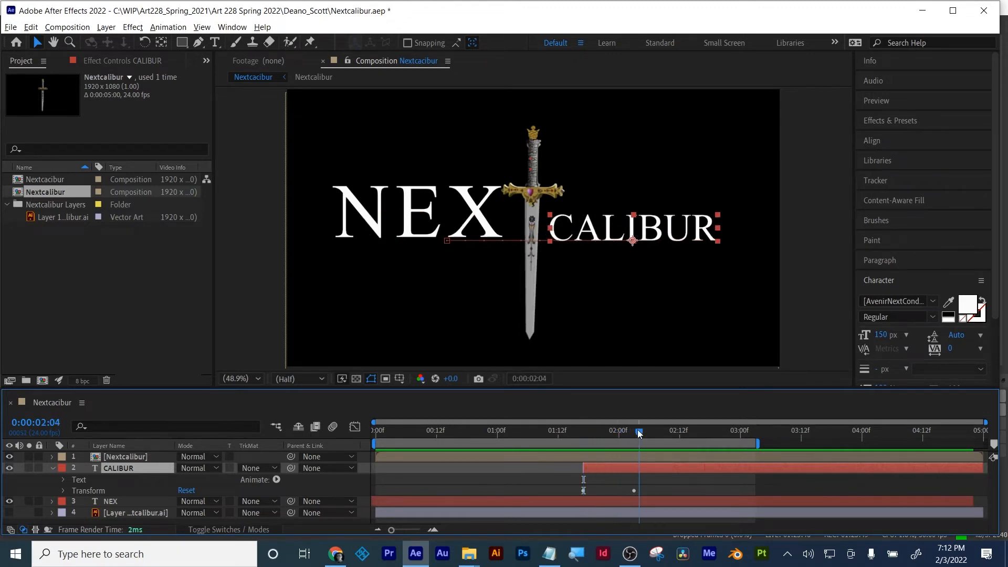
- Pre-compose the CALIBUR text layer as "CALIBUR PC", moving all attributes into the new composition
double_click(664, 470)
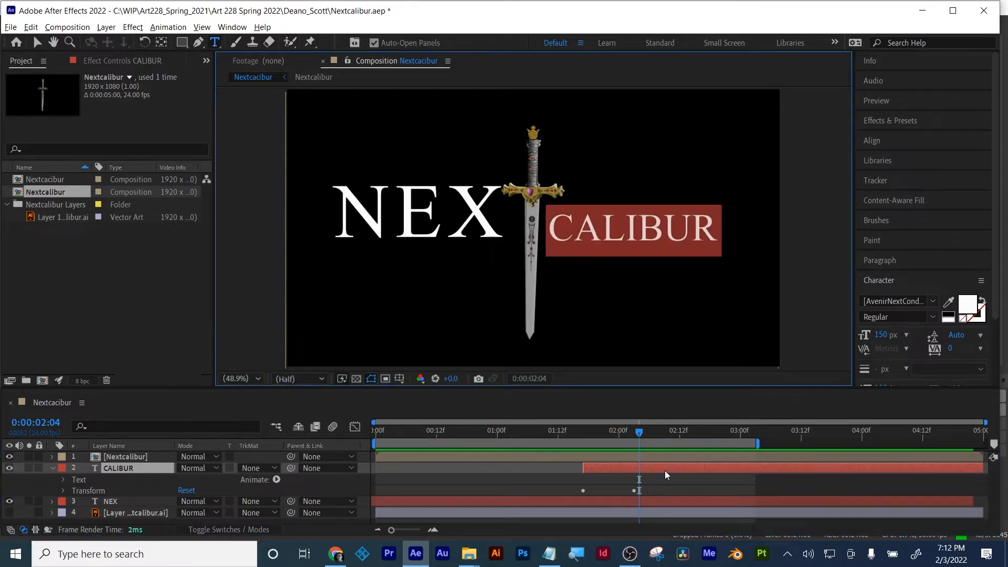
right_click(665, 470)
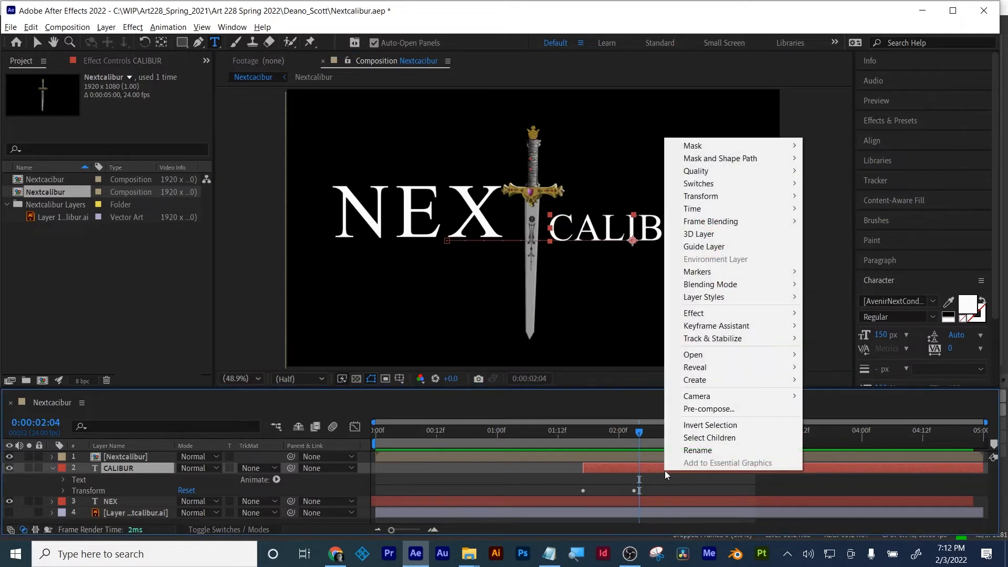
click(713, 408)
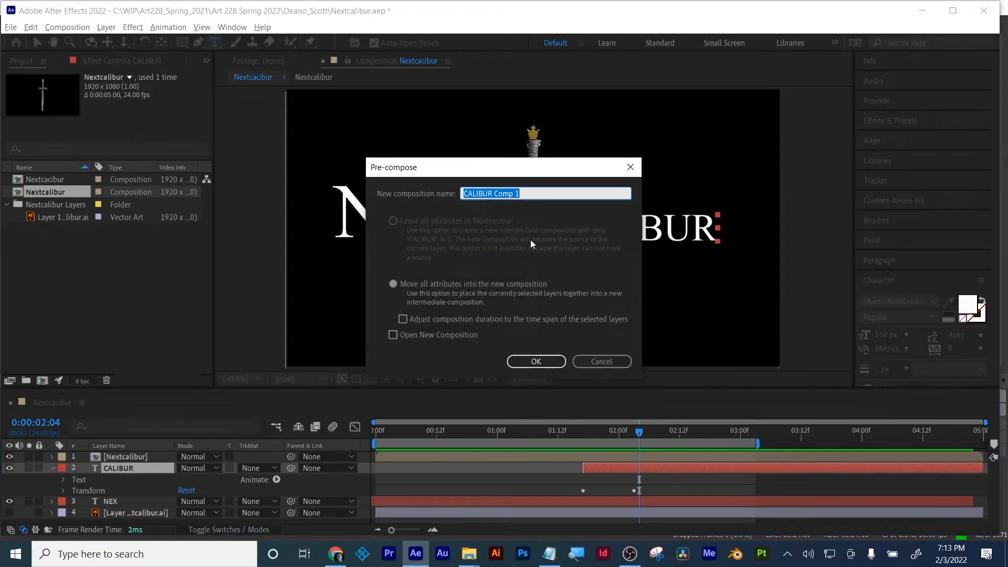
click(536, 195)
key(BackSpace)
key(BackSpace)
key(BackSpace)
key(BackSpace)
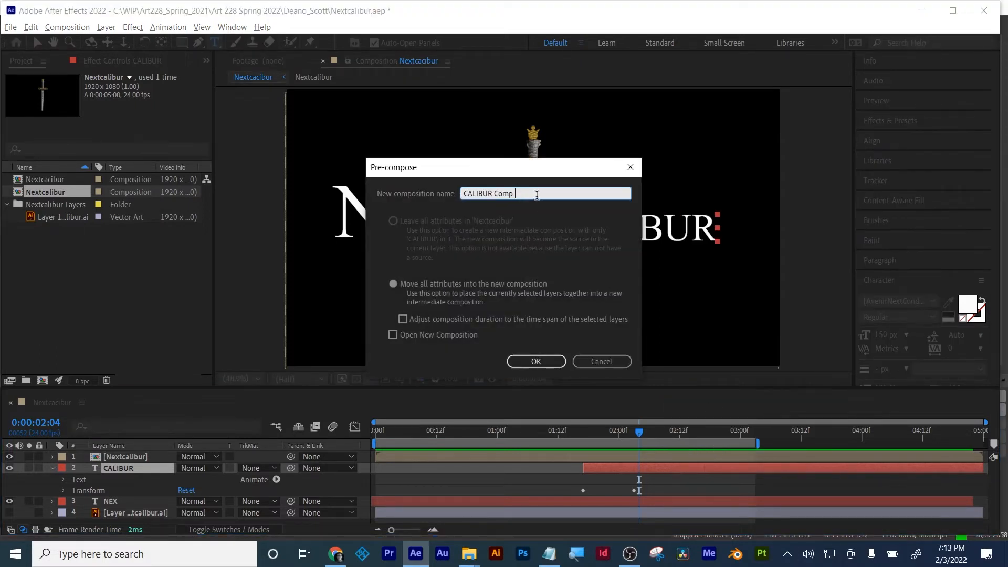
key(BackSpace)
key(BackSpace)
text(PC)
click(395, 283)
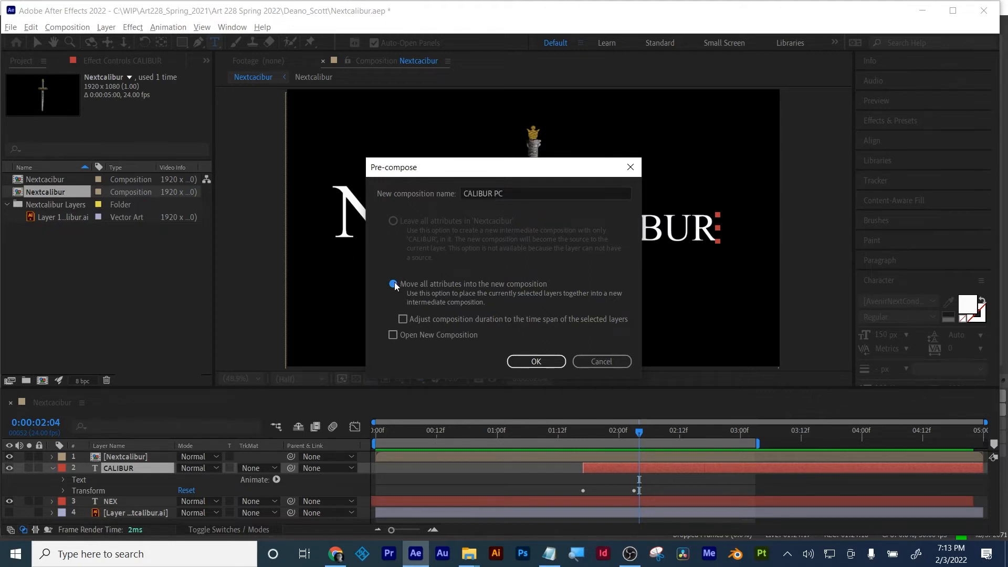
click(540, 364)
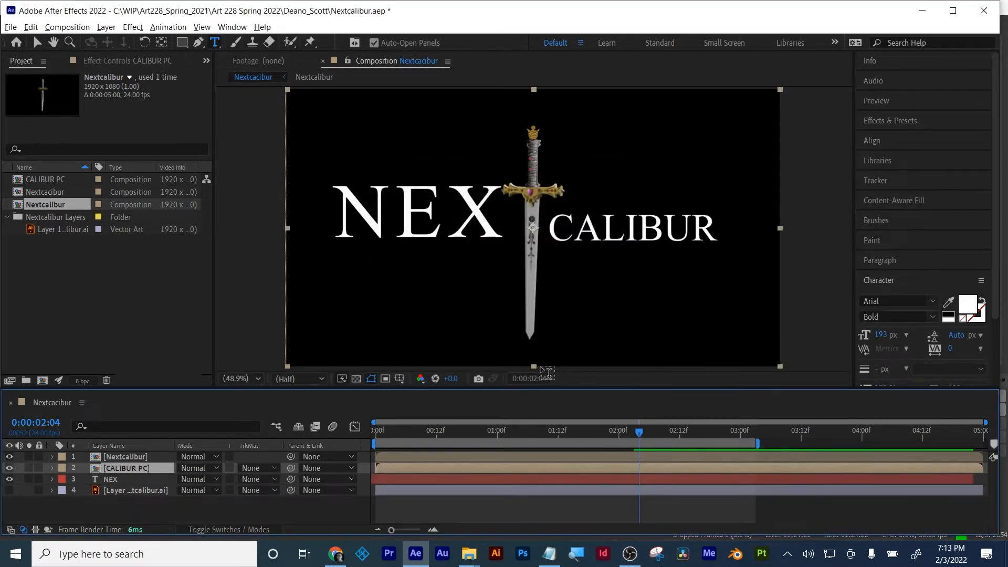
- Check inside the CALIBUR PC composition, and in the main composition mask its layer with a rectangle from the sword blade to past the R
double_click(653, 468)
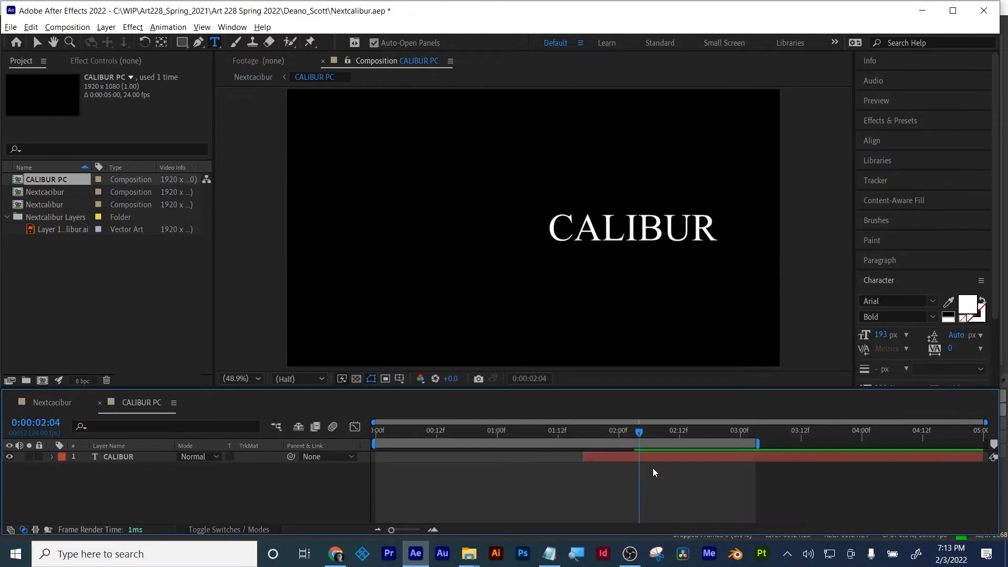
click(99, 404)
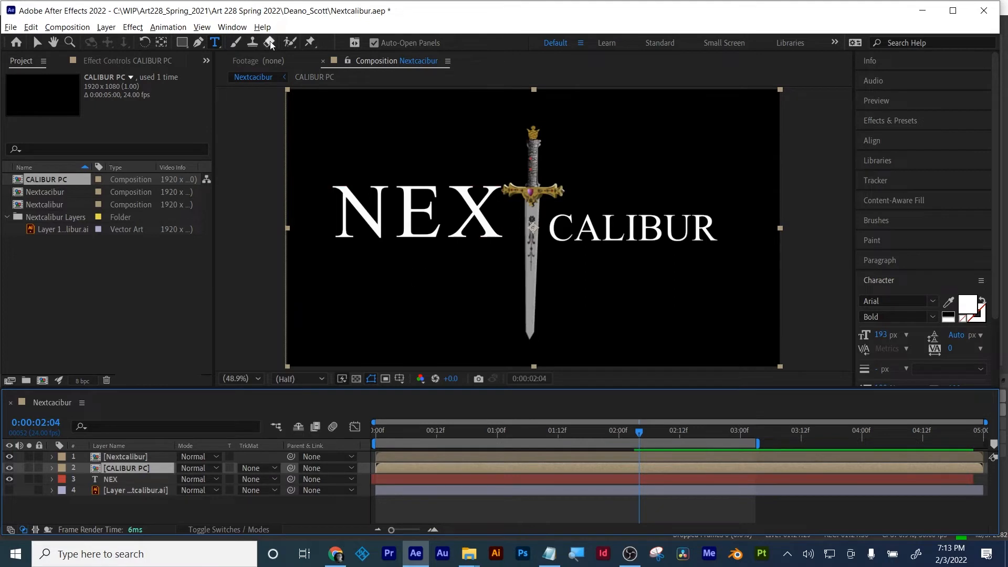
key(q)
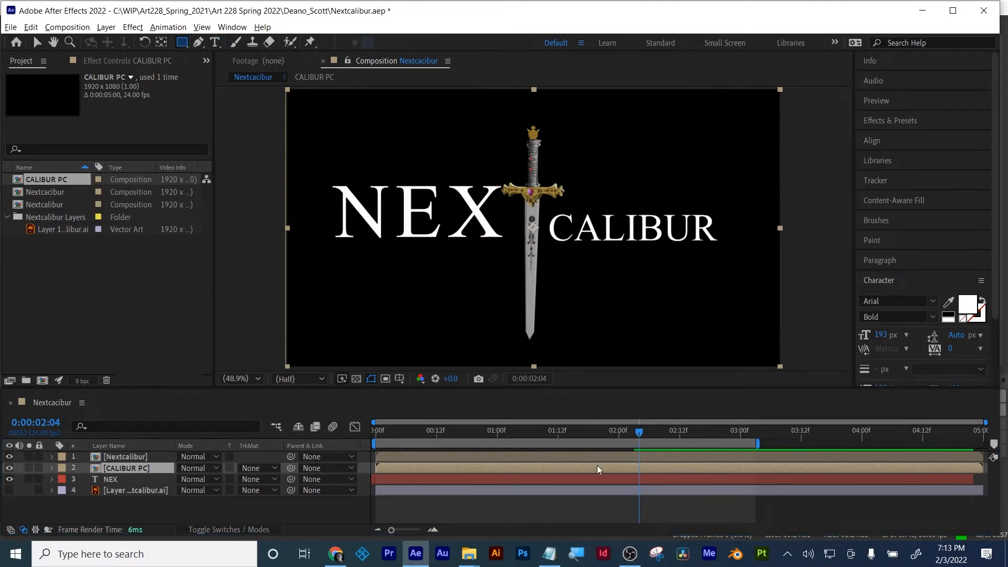
click(597, 465)
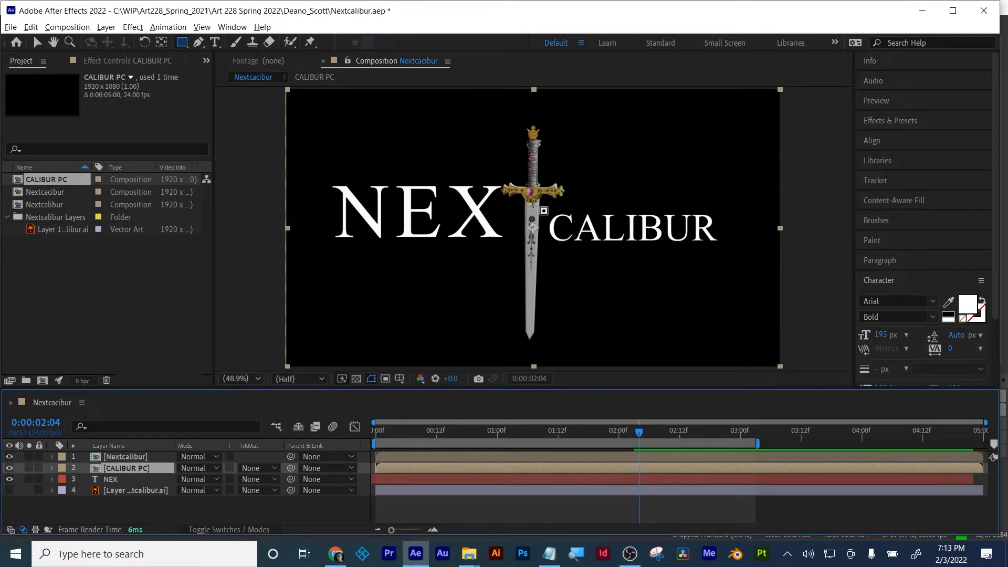
drag(537, 201, 744, 255)
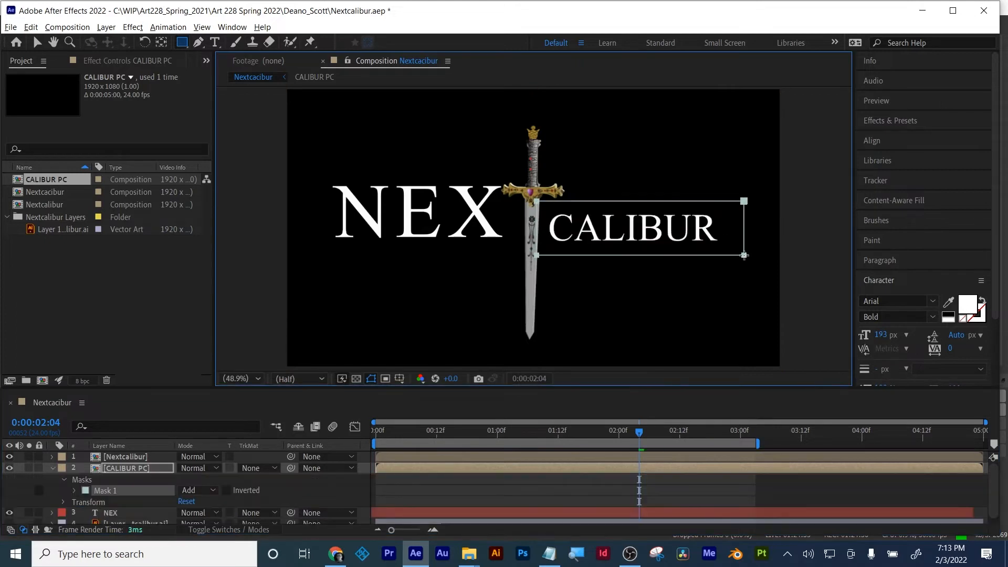
- Preview the title animation from the beginning to check the masked CALIBUR reveal beside the sword
click(639, 437)
drag(639, 437, 417, 442)
key(Home)
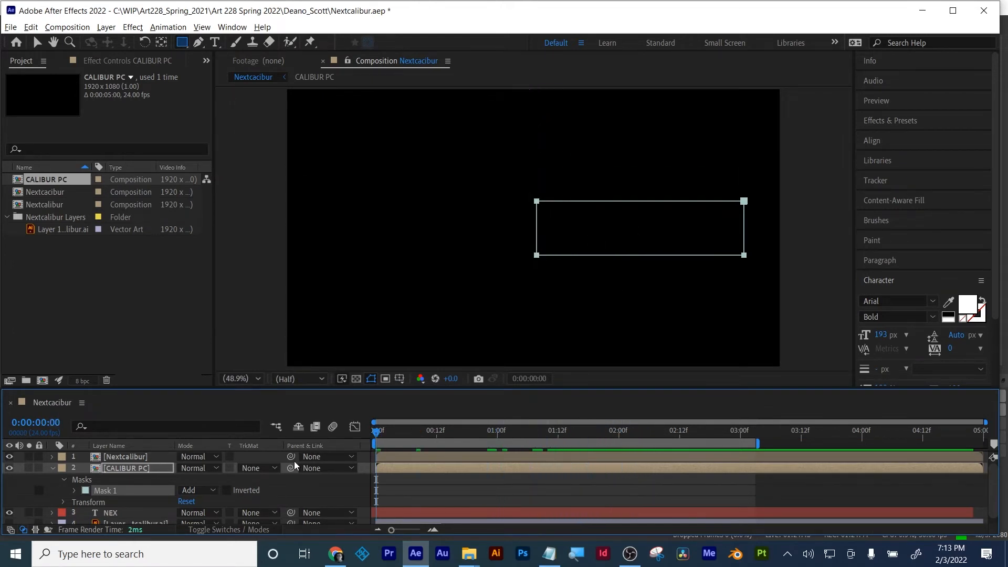
key(space)
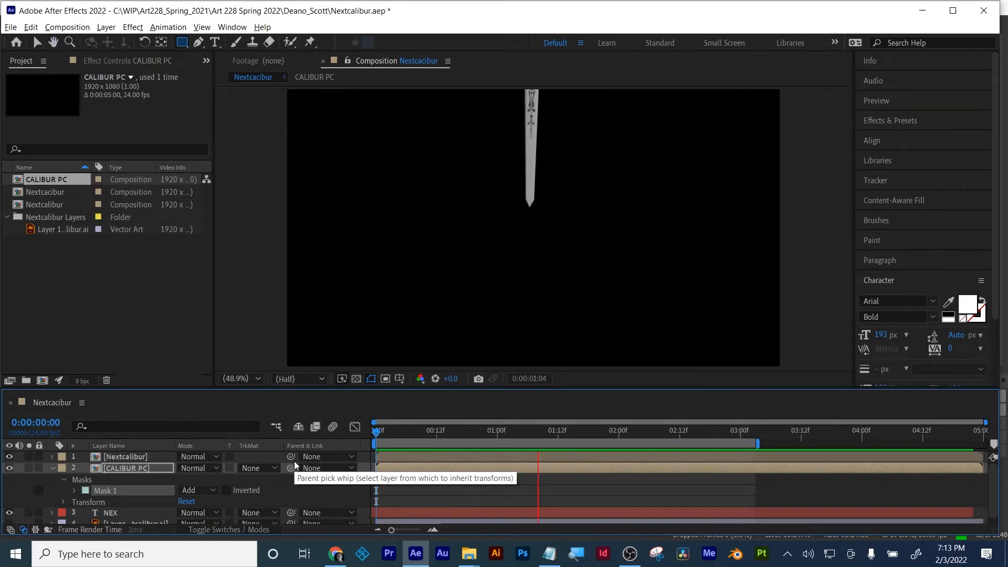
key(space)
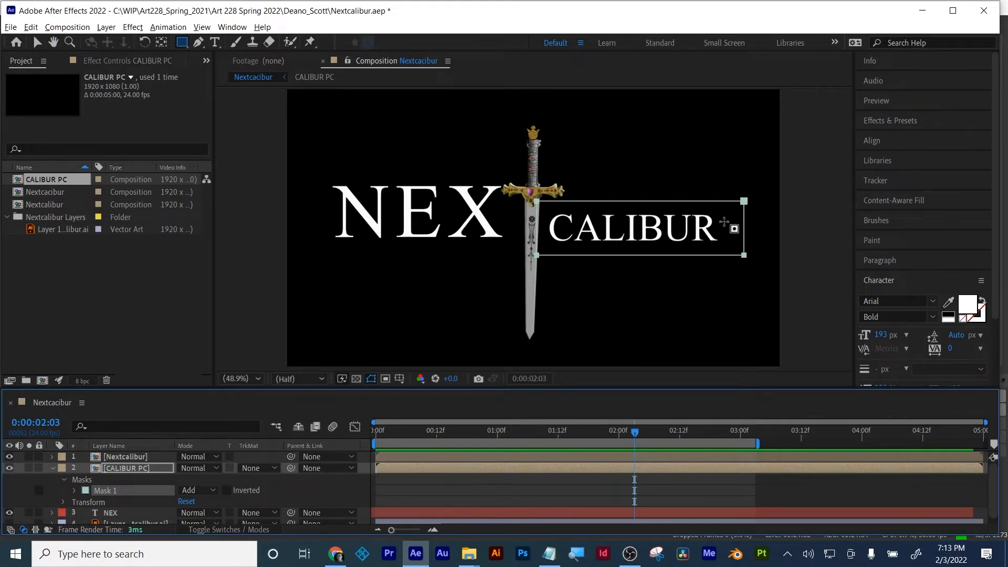
- Open the CALIBUR PC composition from its layer in the main composition
double_click(619, 467)
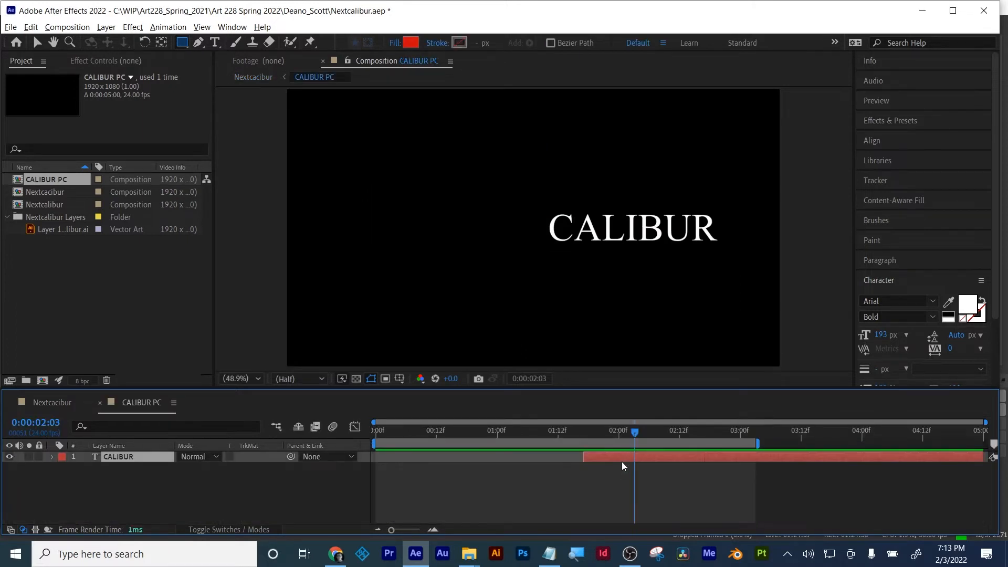
- Reveal the CALIBUR layer's position keyframes and review the masked slide-in around 0:00:02:01 to 0:00:02:08 in the Nextcacibur composition
key(p)
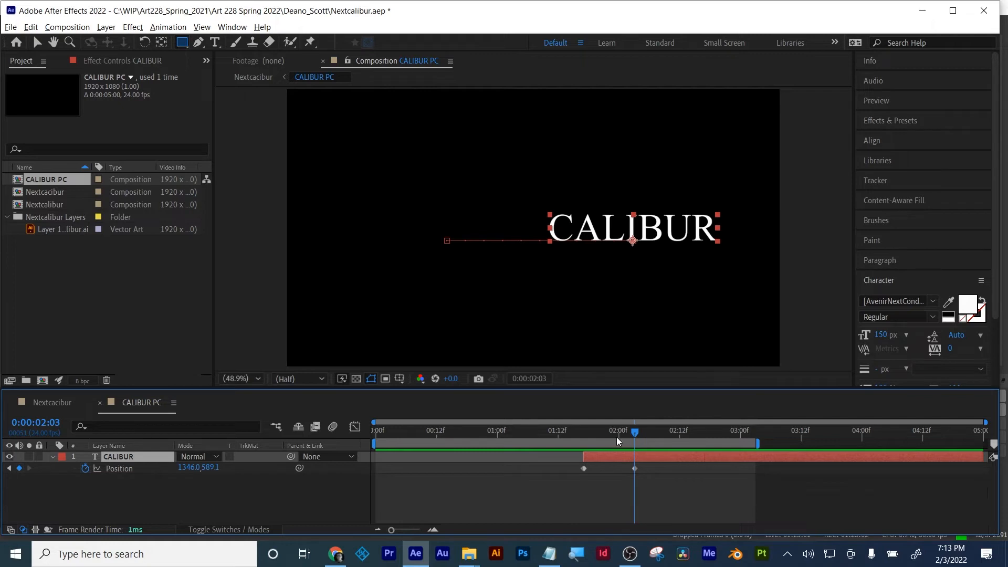
mouse_move(616, 437)
mouse_down()
mouse_move(584, 439)
mouse_move(631, 436)
mouse_up()
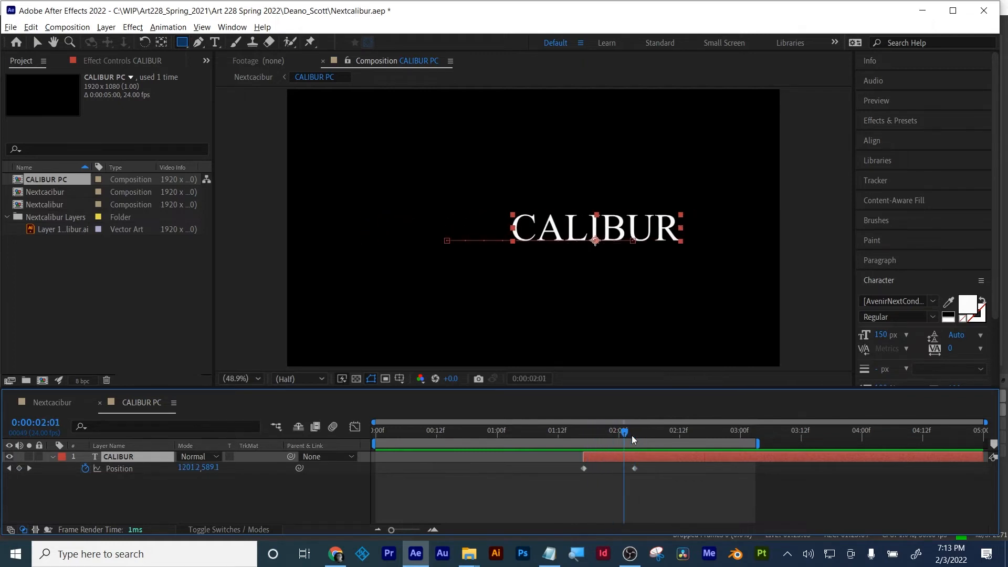
click(67, 402)
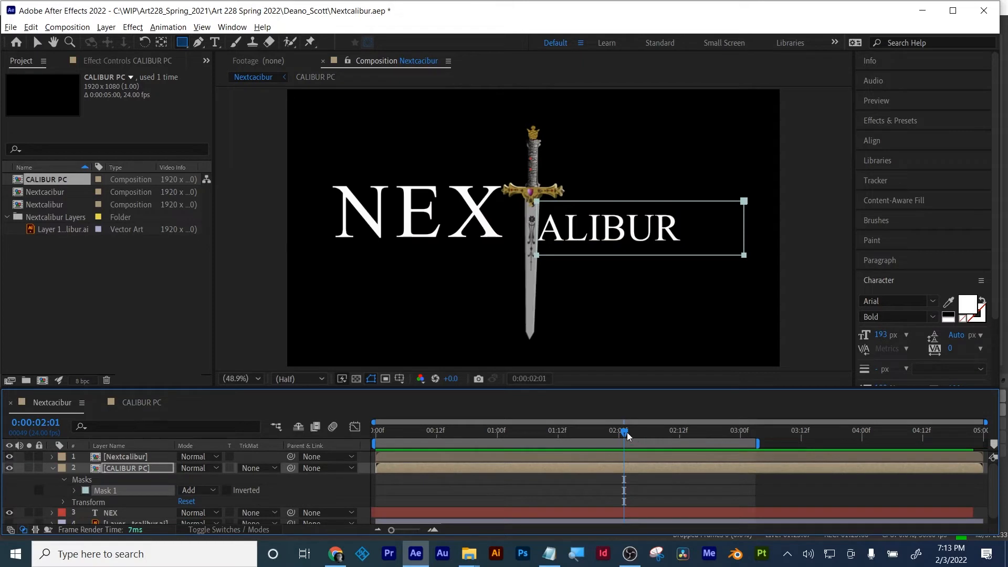
drag(626, 432, 661, 430)
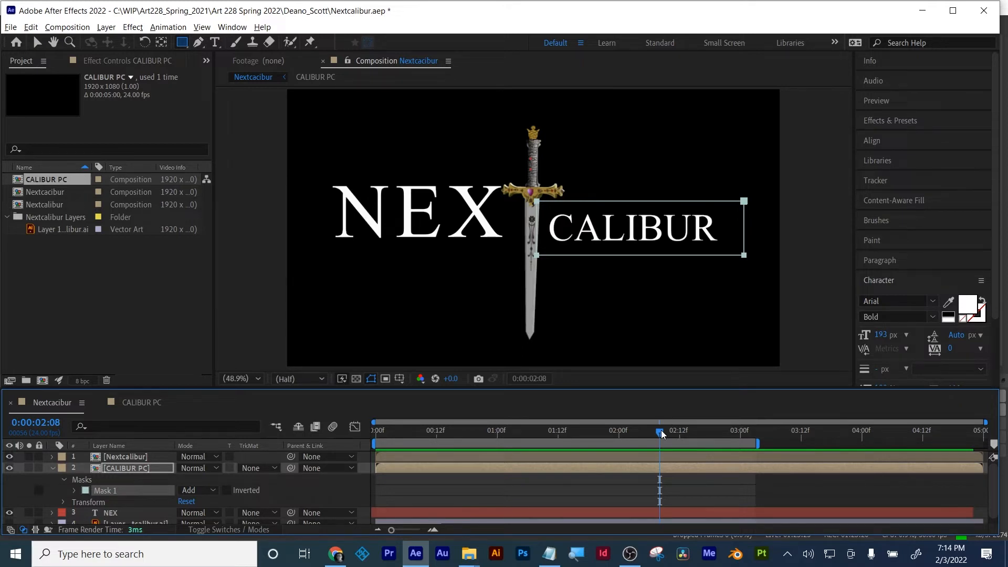
- Create shape outlines from the NEX text layer in the Nextcacibur composition
click(110, 513)
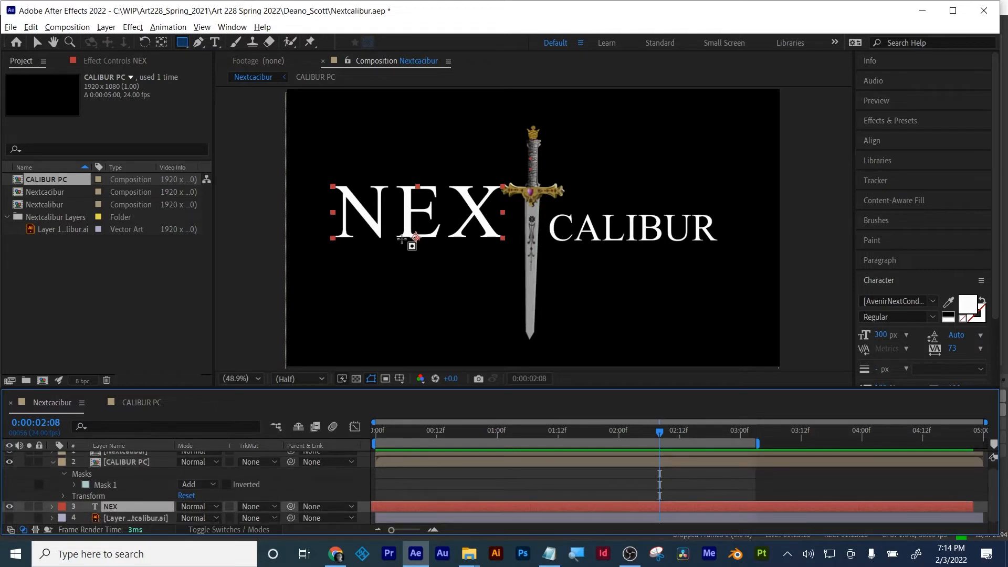
right_click(111, 509)
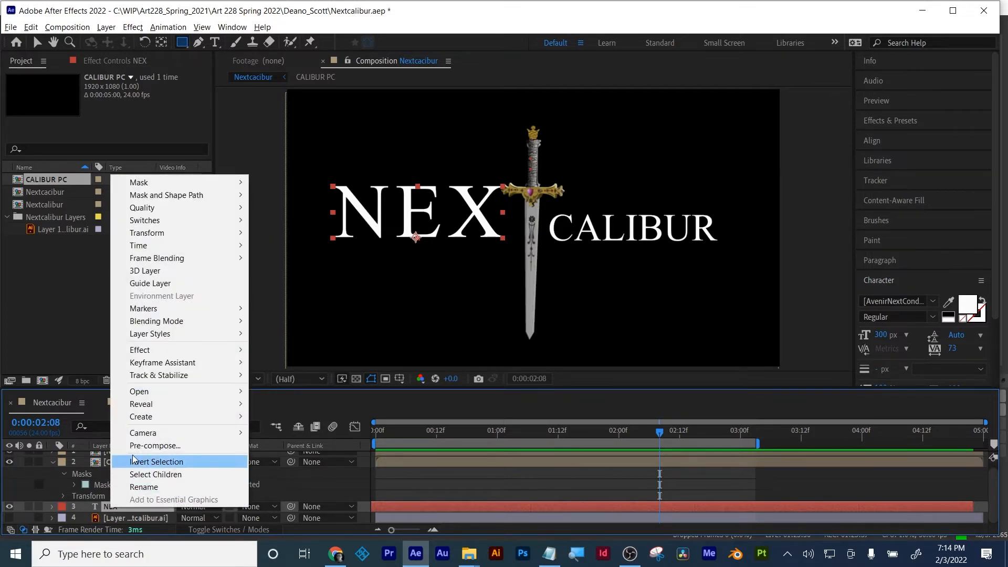
mouse_move(142, 420)
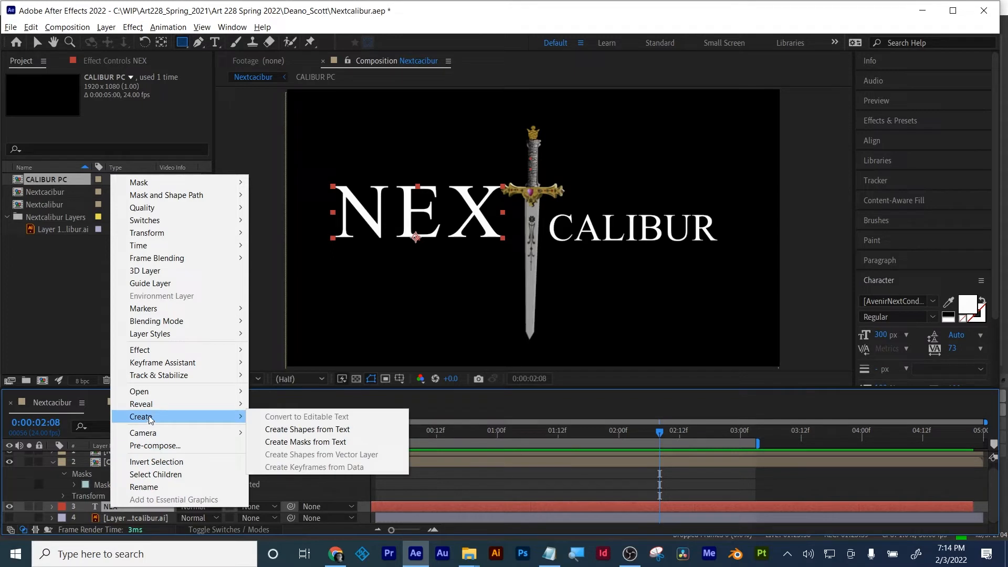
click(278, 429)
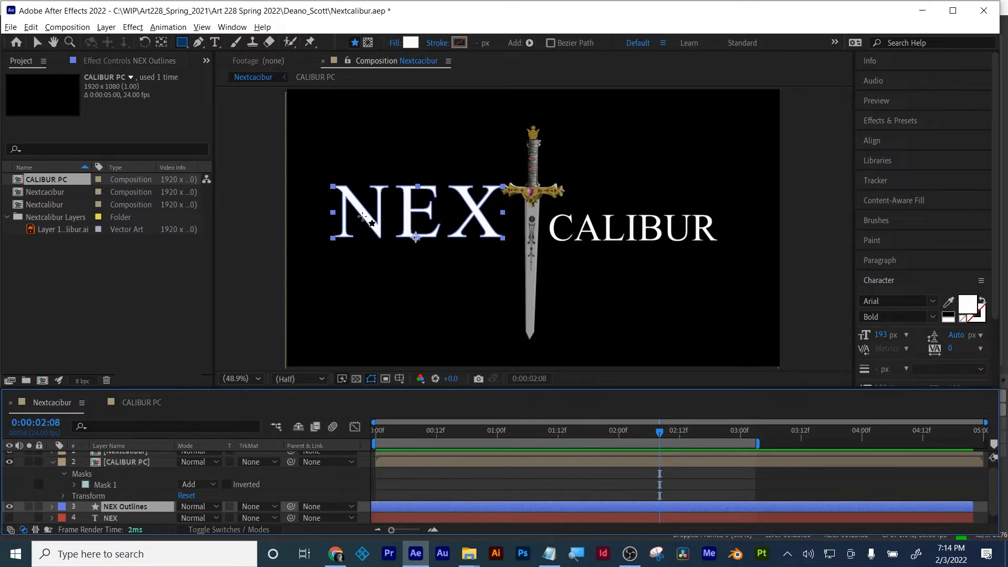
drag(618, 429, 649, 436)
click(37, 42)
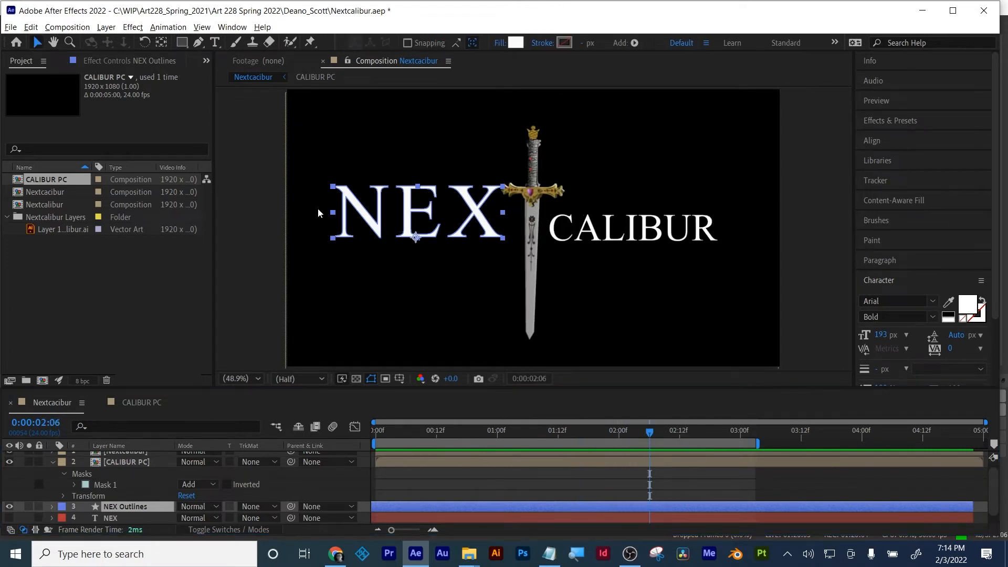
click(648, 436)
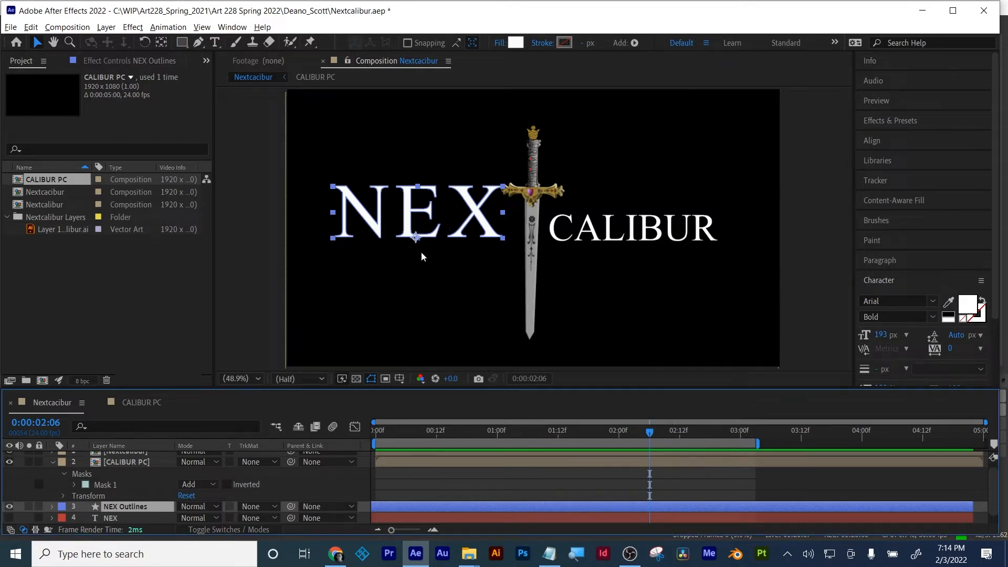
- Hide the NEX Outlines layer with the original NEX text layer showing, and preview the animation from 0:00:00:17
click(8, 508)
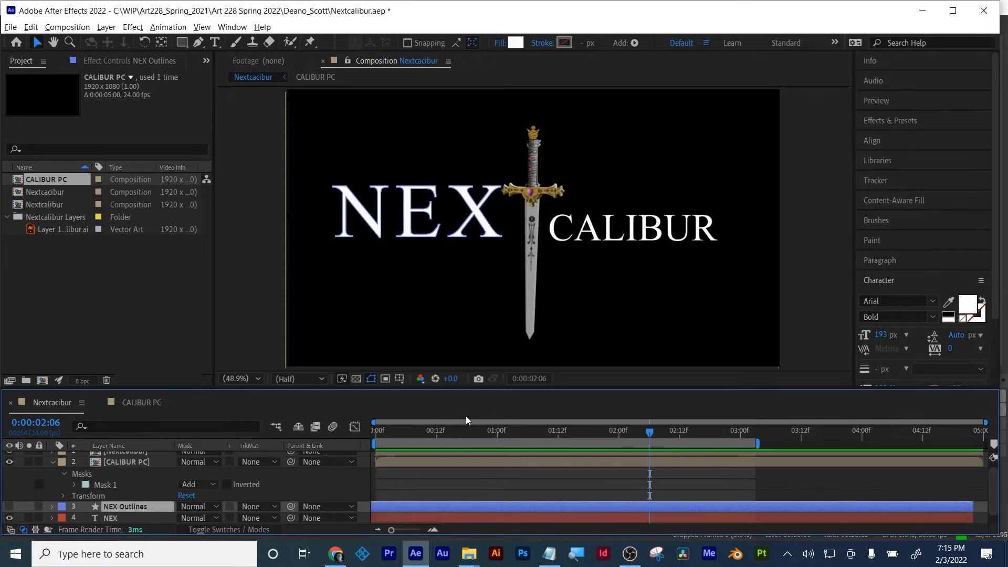
click(460, 430)
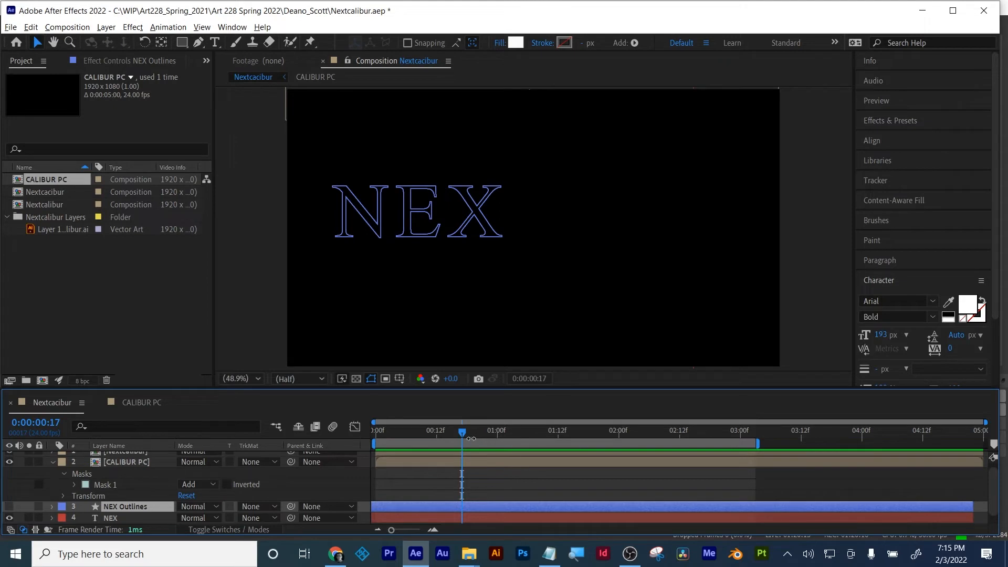
drag(462, 432, 540, 449)
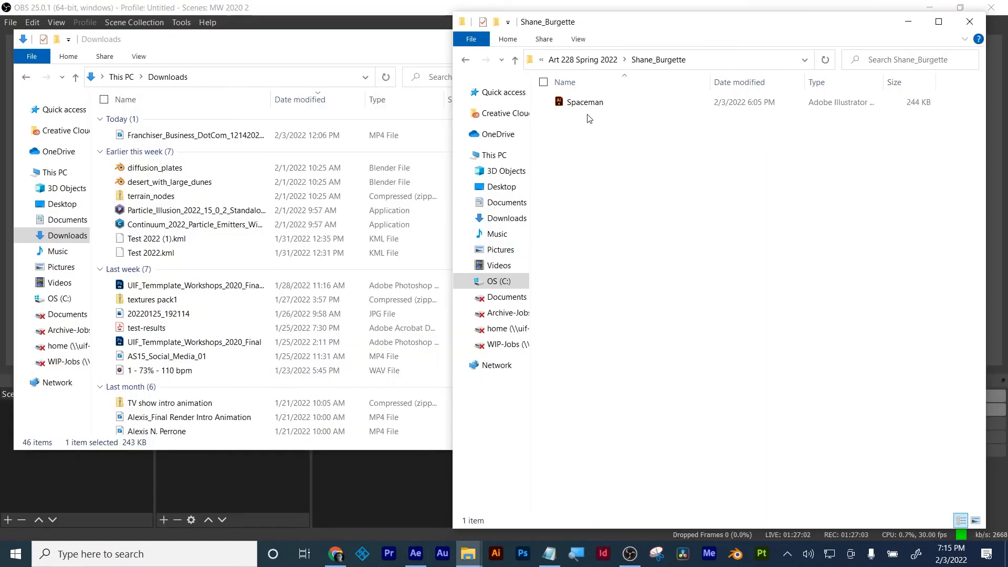
- Switch to After Effects and create a 10-second composition named Comp 1 with the HDTV 1080 24 preset
click(418, 558)
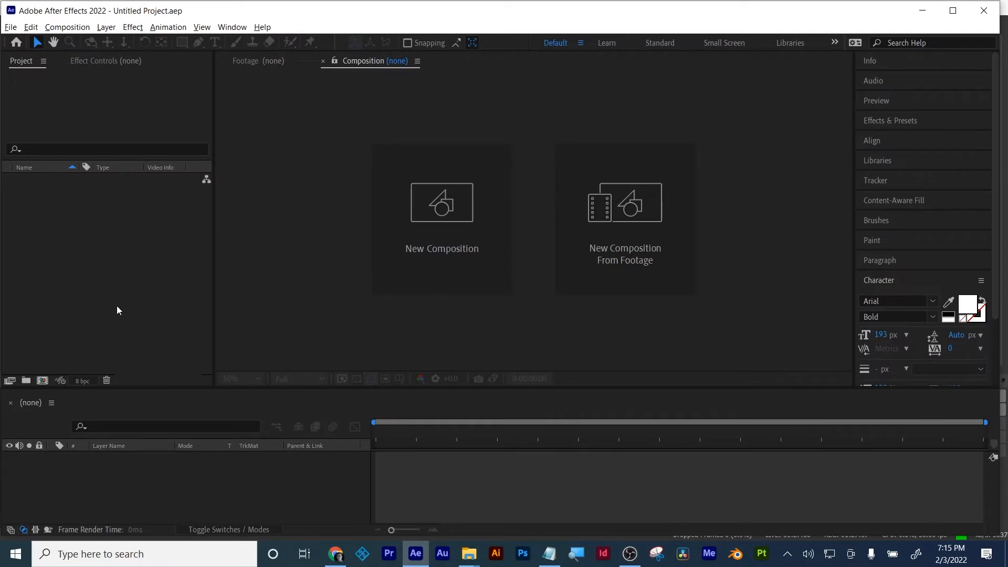
click(42, 380)
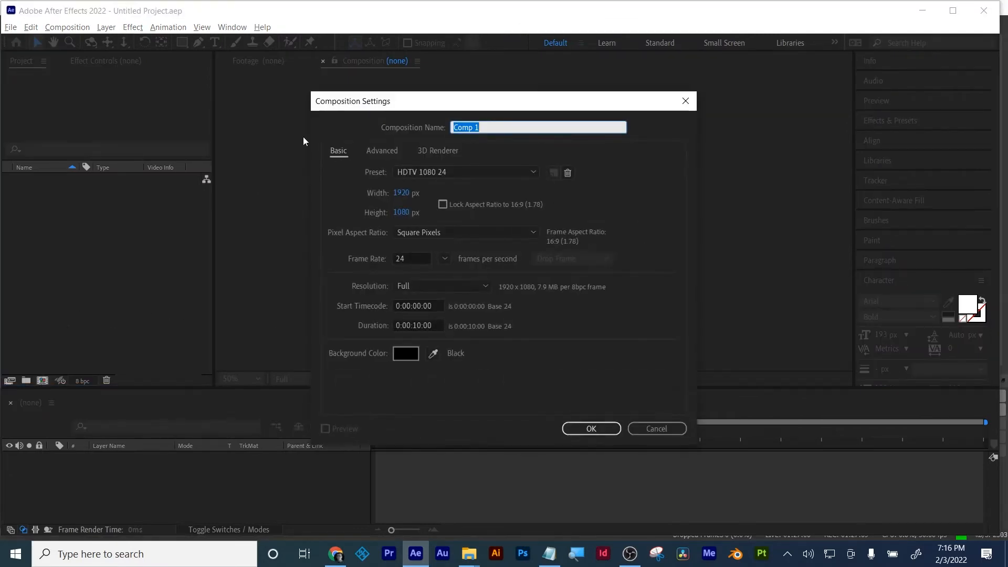
click(591, 429)
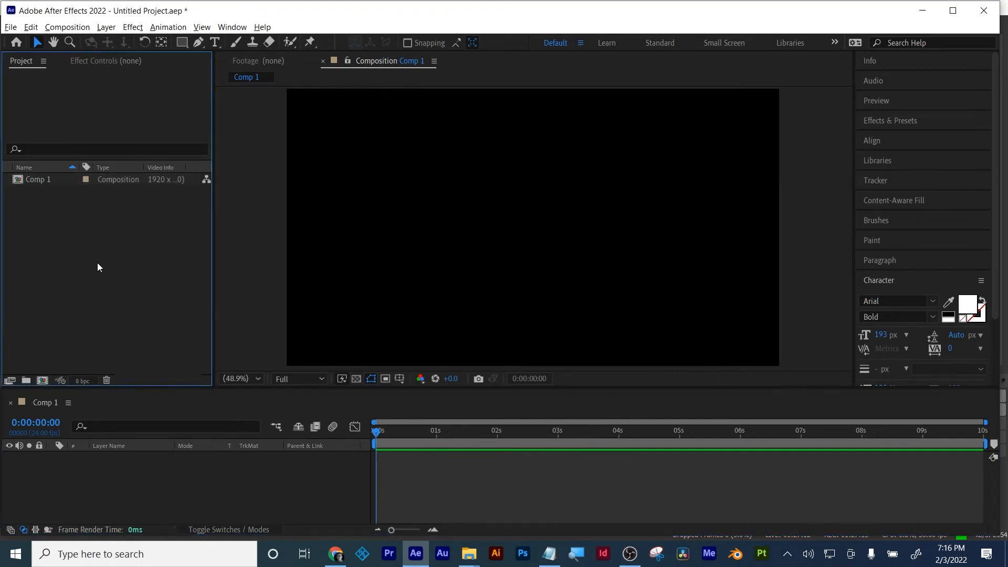
- Import the Spaceman Illustrator file as Composition - Retain Layer Sizes
click(10, 27)
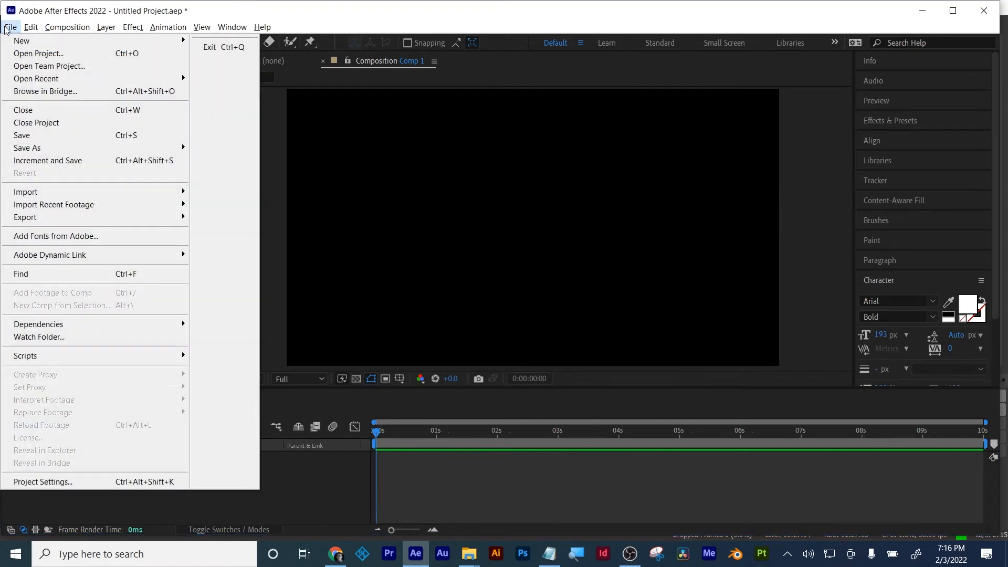
mouse_move(77, 195)
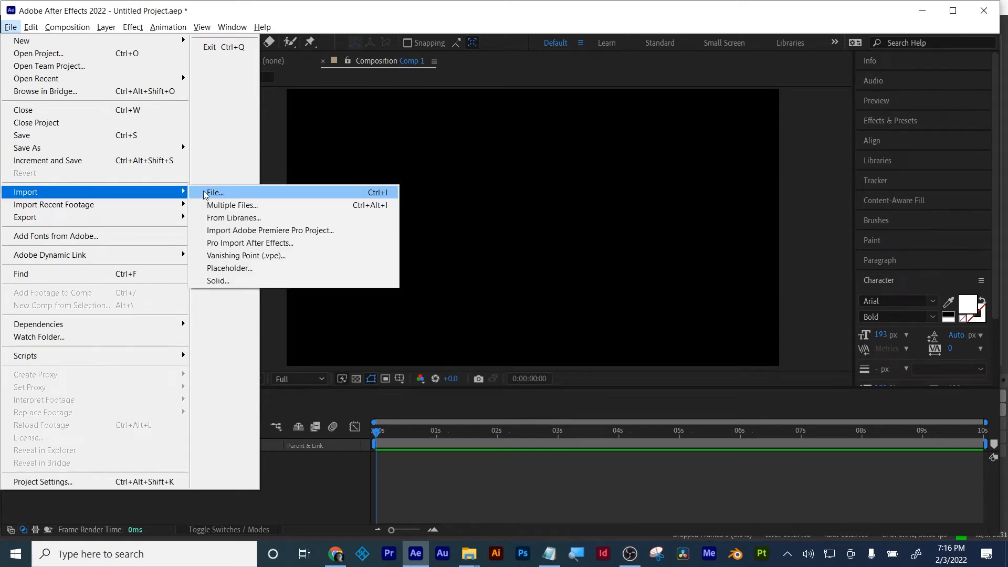
click(206, 192)
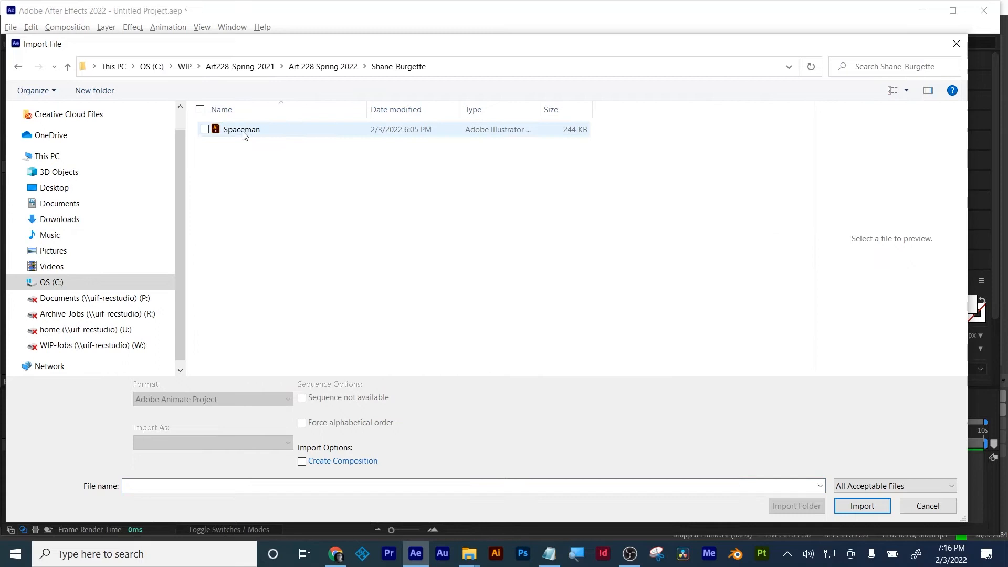
click(243, 132)
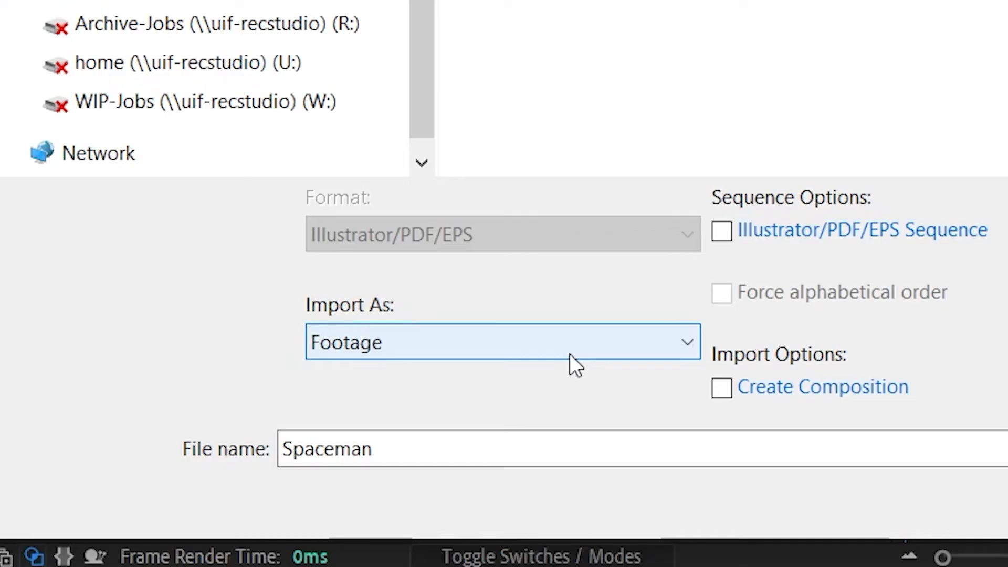
click(239, 448)
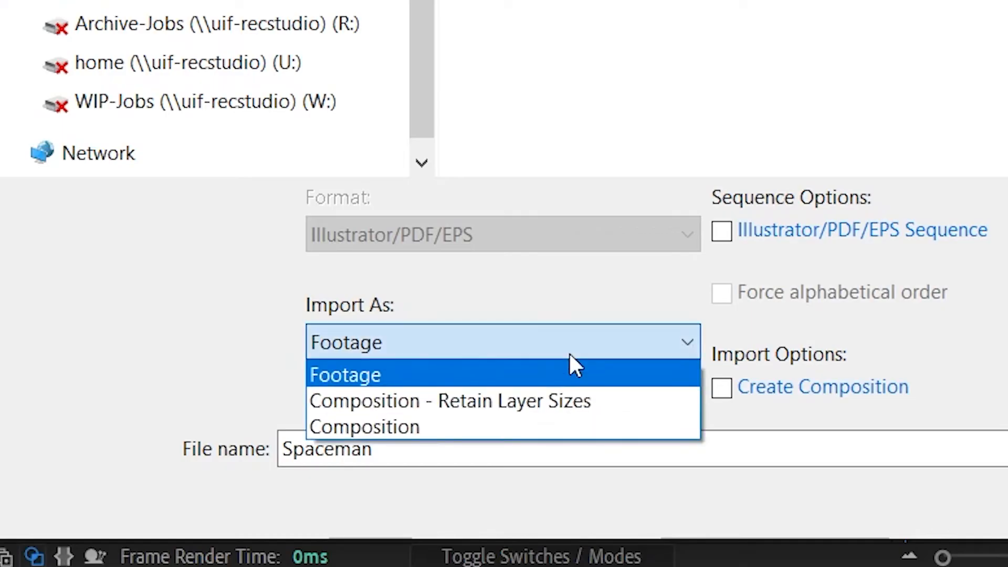
click(537, 400)
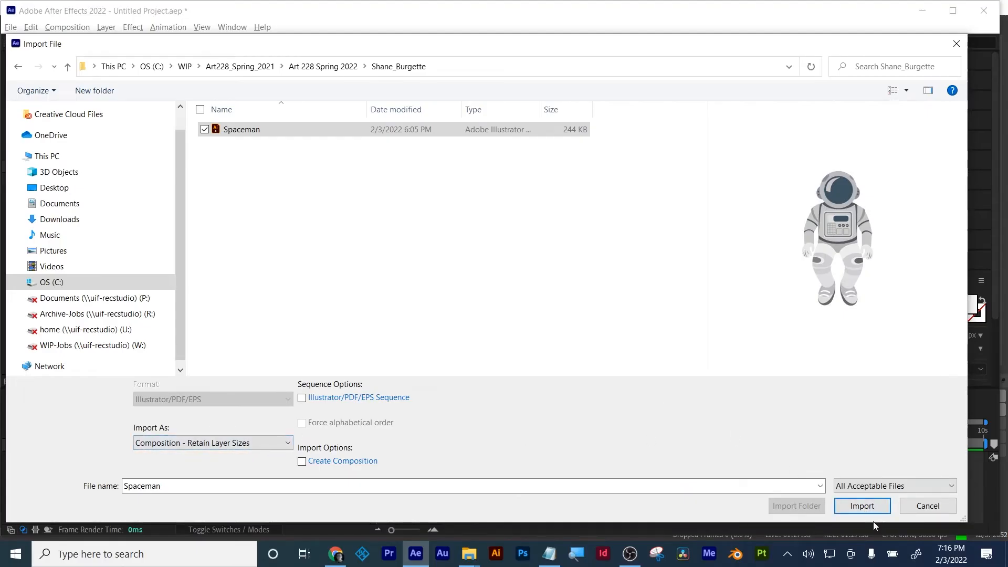
click(861, 506)
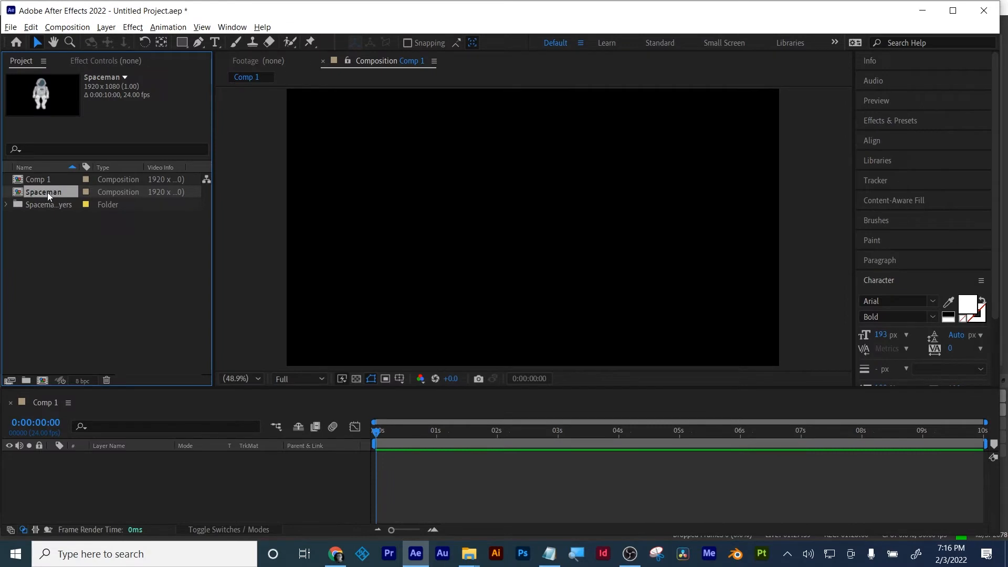
- Open the Spaceman composition, enlarge the timeline to fit all 15 layers, and show the layer switches instead of the modes
double_click(47, 192)
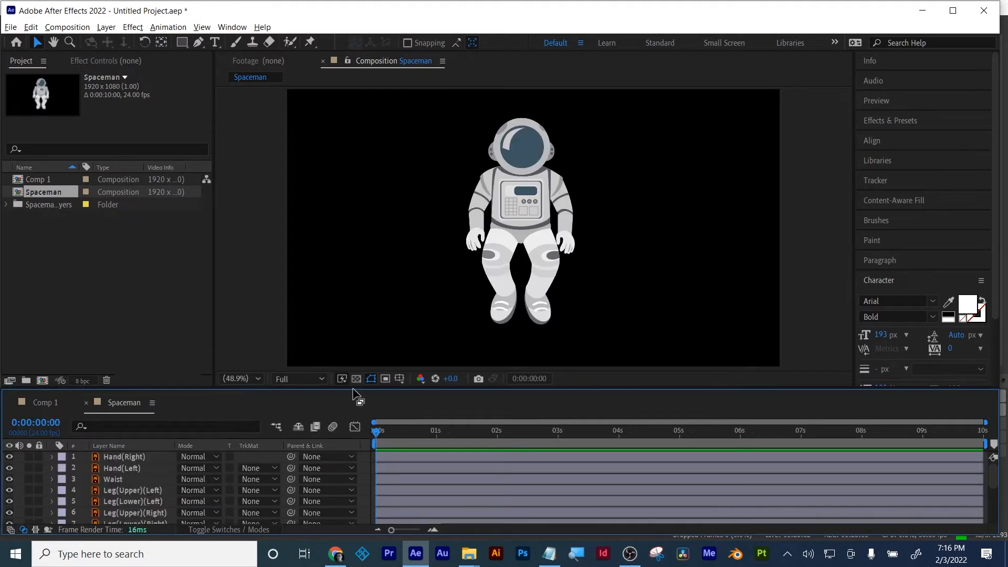
drag(347, 398, 347, 339)
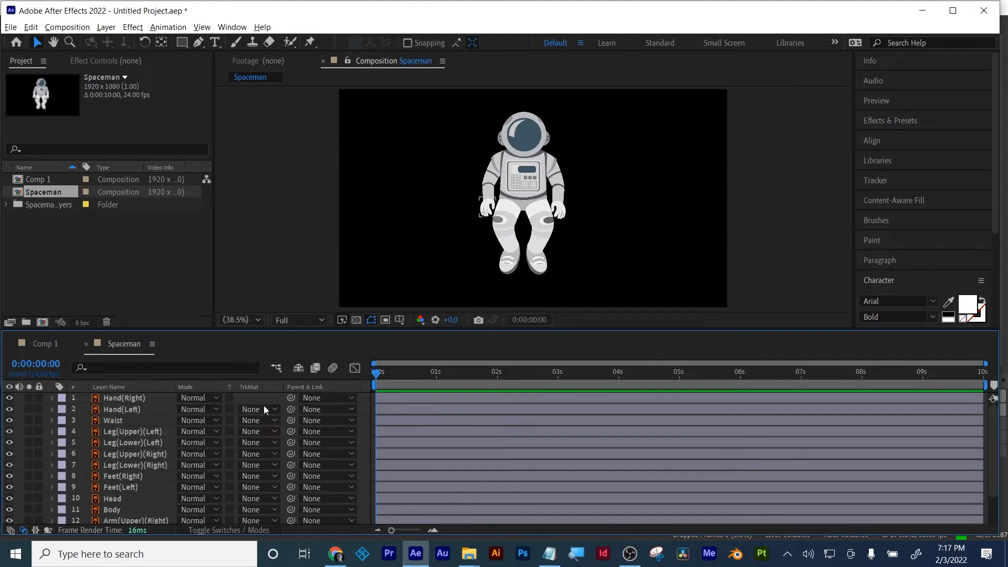
click(231, 532)
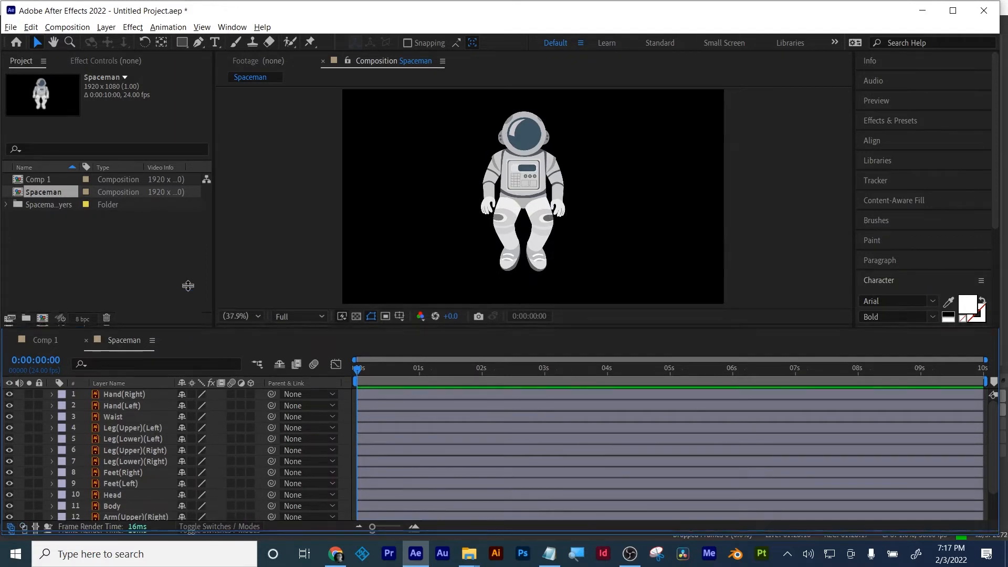
drag(191, 330, 191, 235)
drag(191, 302, 203, 388)
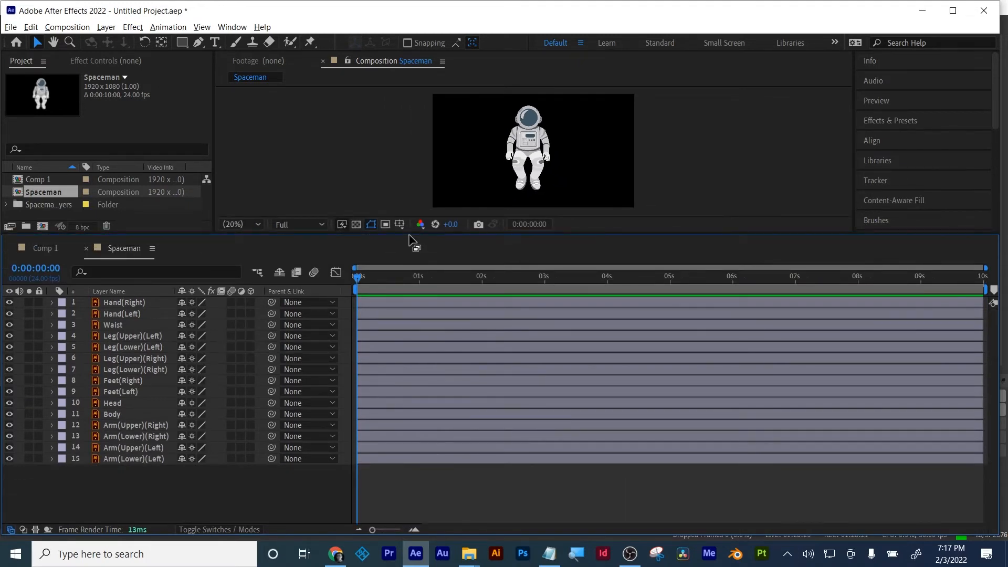
drag(420, 233, 423, 345)
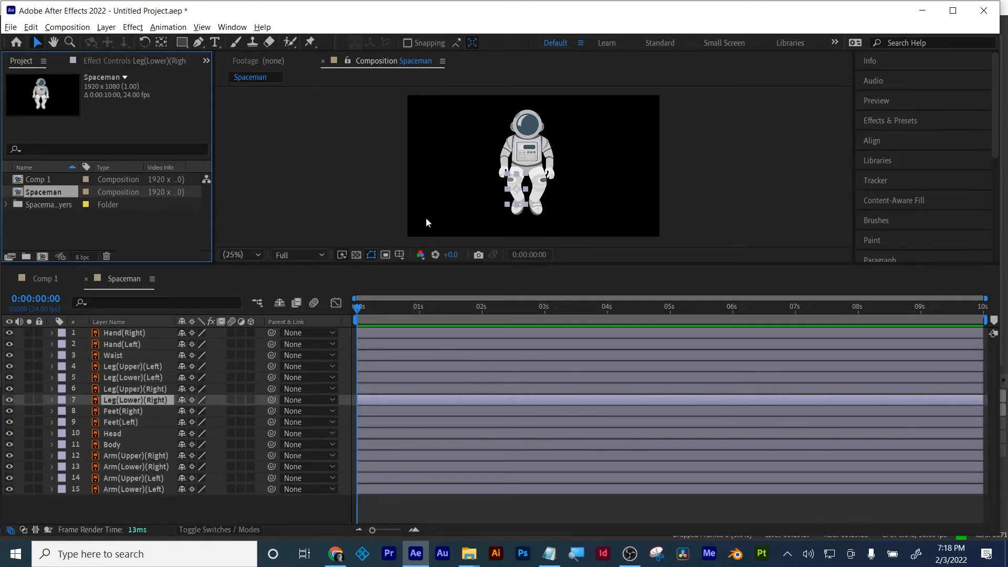
- Move the Hand(Left) layer directly below Waist in the Spaceman layer stack
click(125, 332)
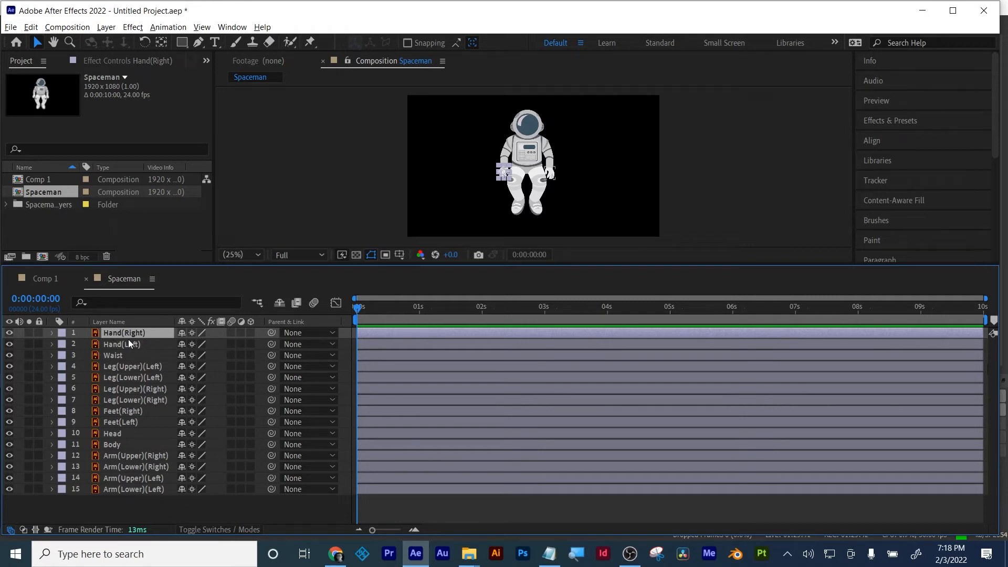
click(129, 343)
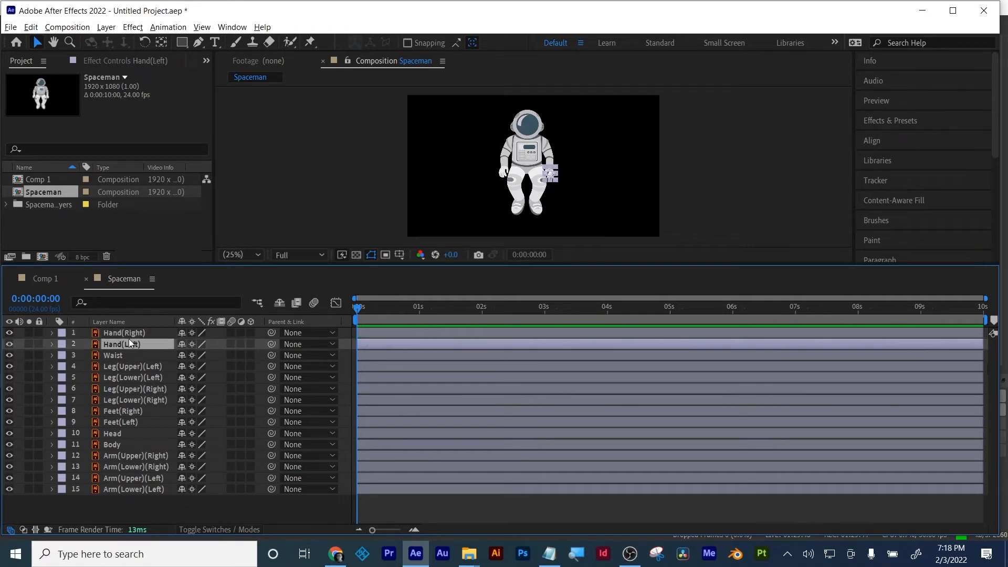
drag(128, 344, 121, 357)
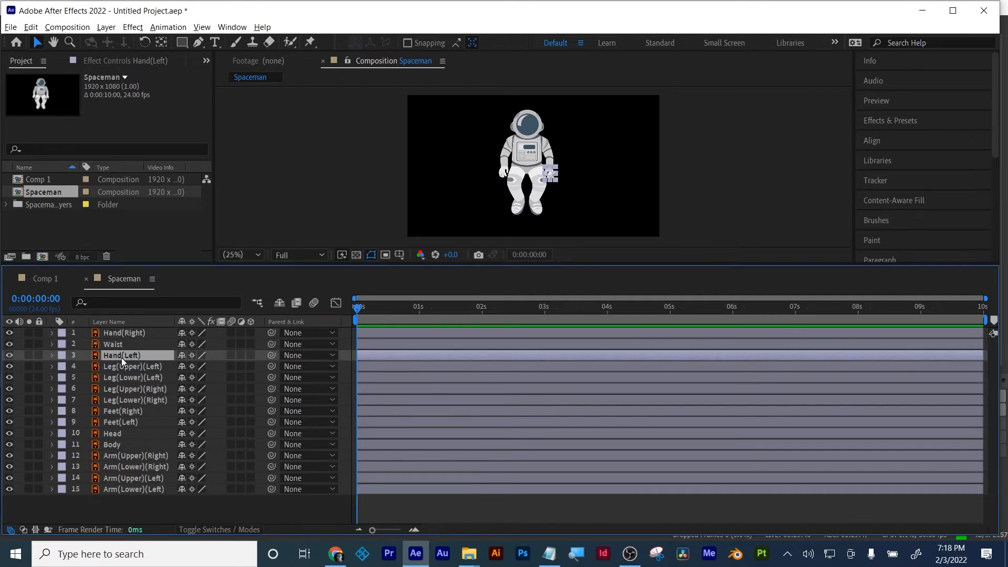
- Move Leg(Upper)(Right), Leg(Lower)(Right) and Feet(Right) directly below Hand(Right) in the layer stack
click(124, 388)
shift+click(122, 399)
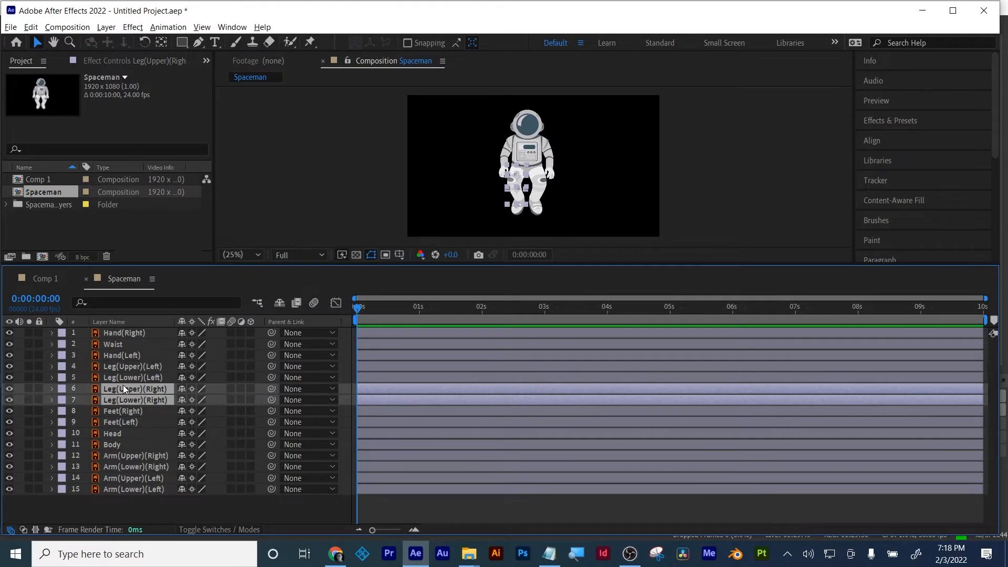
drag(124, 389, 122, 338)
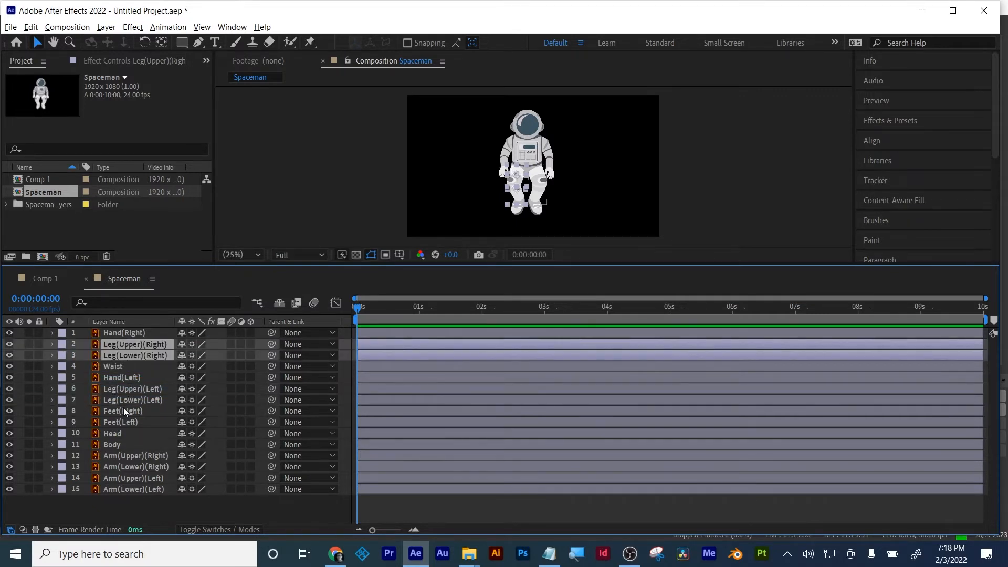
drag(121, 412, 125, 363)
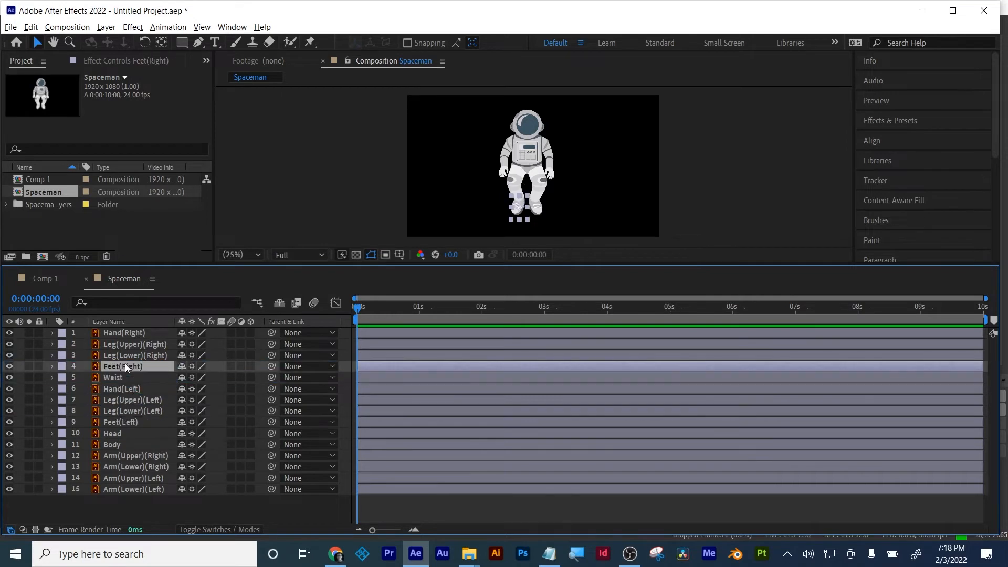
- Move Head and Body to the start of the layer stack, with Arm(Upper)(Right) and Arm(Lower)(Right) placed between Body and Hand(Right)
click(116, 432)
shift+click(112, 446)
drag(112, 432, 124, 331)
click(125, 457)
shift+click(128, 464)
drag(127, 452, 128, 346)
- Move Arm(Upper)(Left) and Arm(Lower)(Left) between Waist and Hand(Left) in the layer stack, and deselect the layers
click(130, 478)
shift+click(131, 489)
drag(130, 479, 124, 424)
click(120, 503)
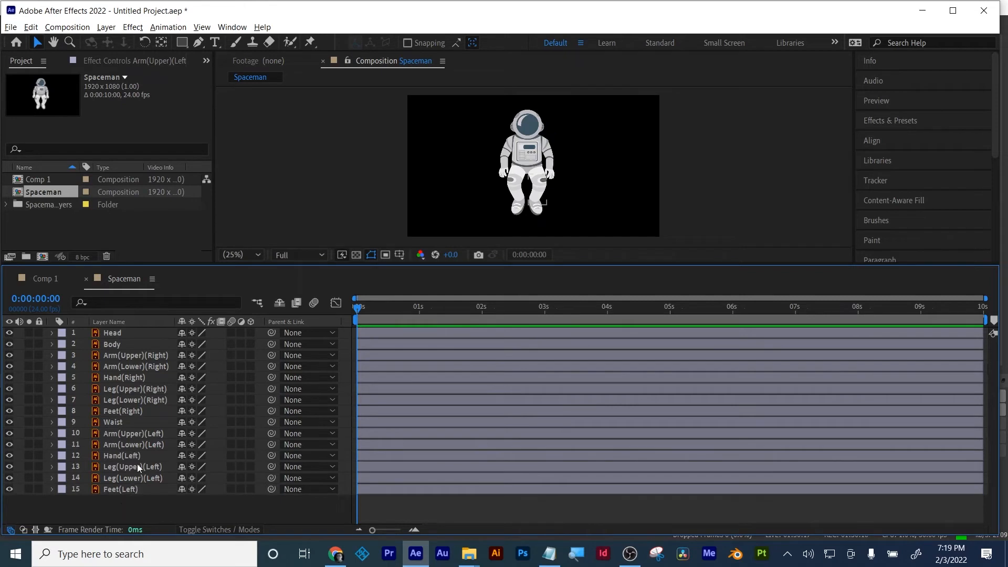
- Select the Arm(Lower)(Right) layer and solo it so it can be worked on in isolation
click(110, 333)
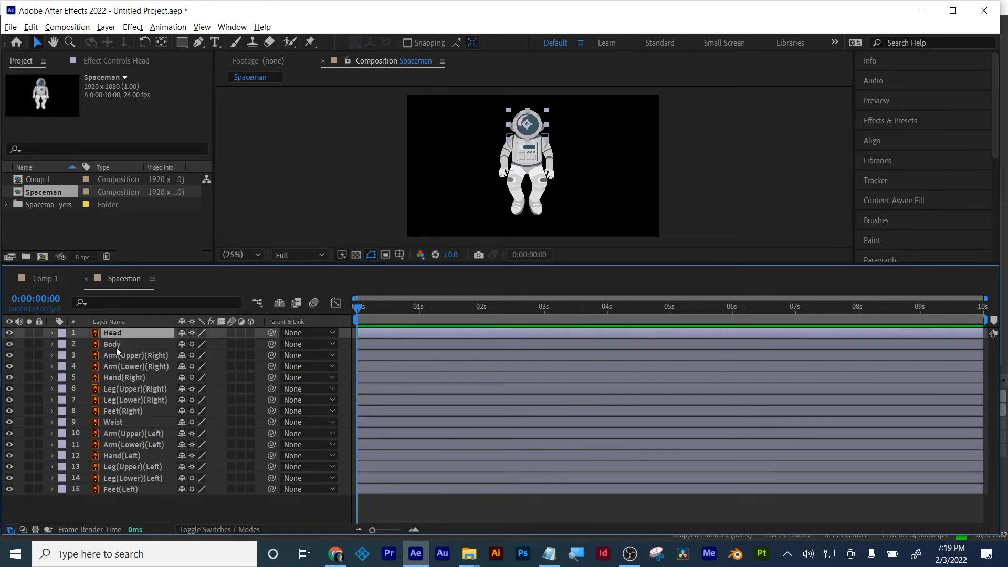
click(116, 353)
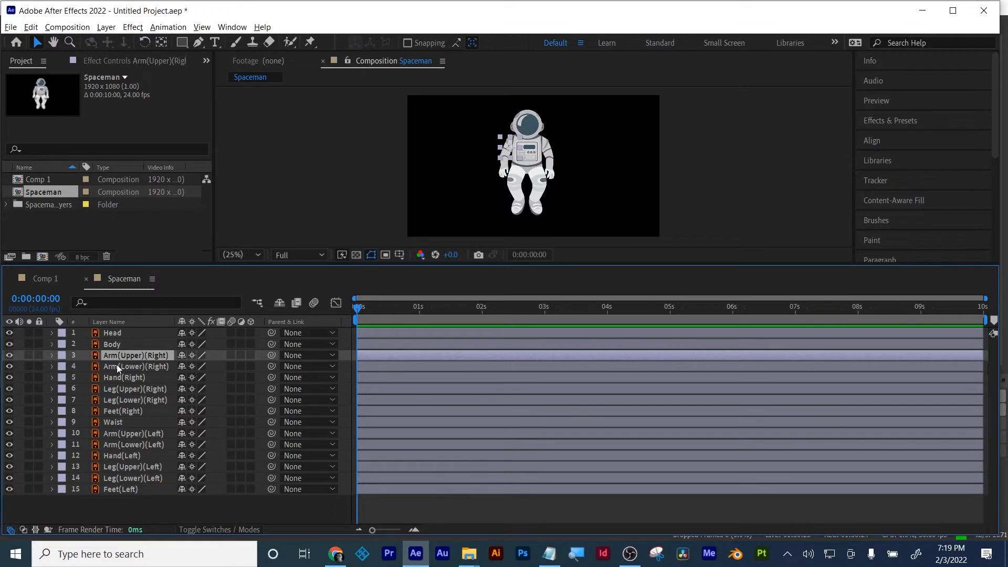
click(116, 364)
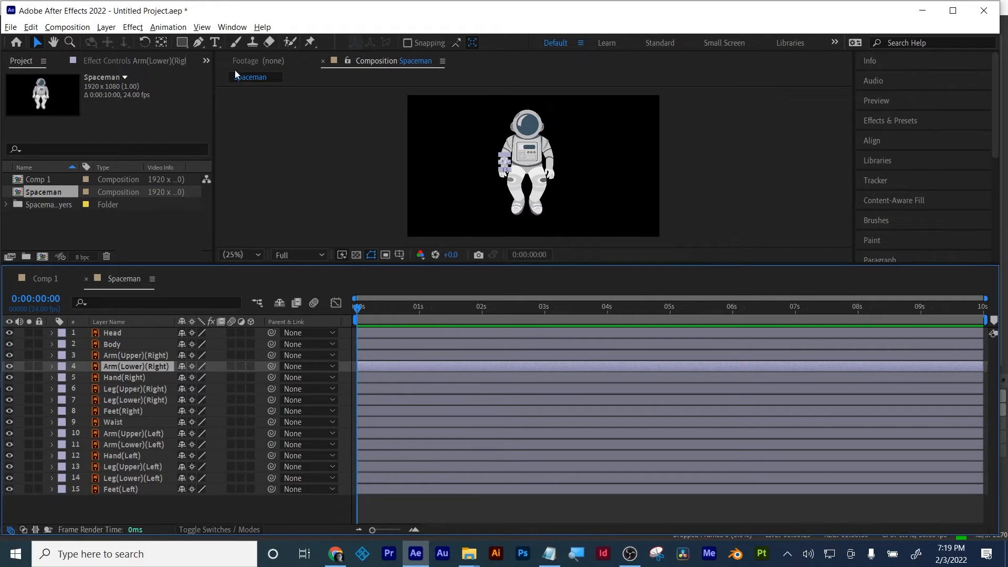
click(69, 42)
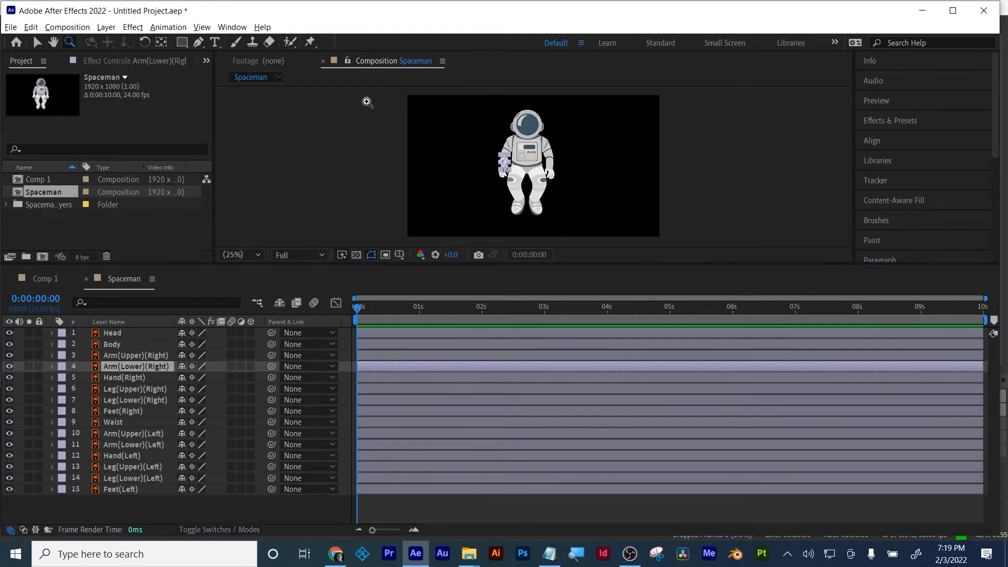
click(533, 161)
click(533, 161)
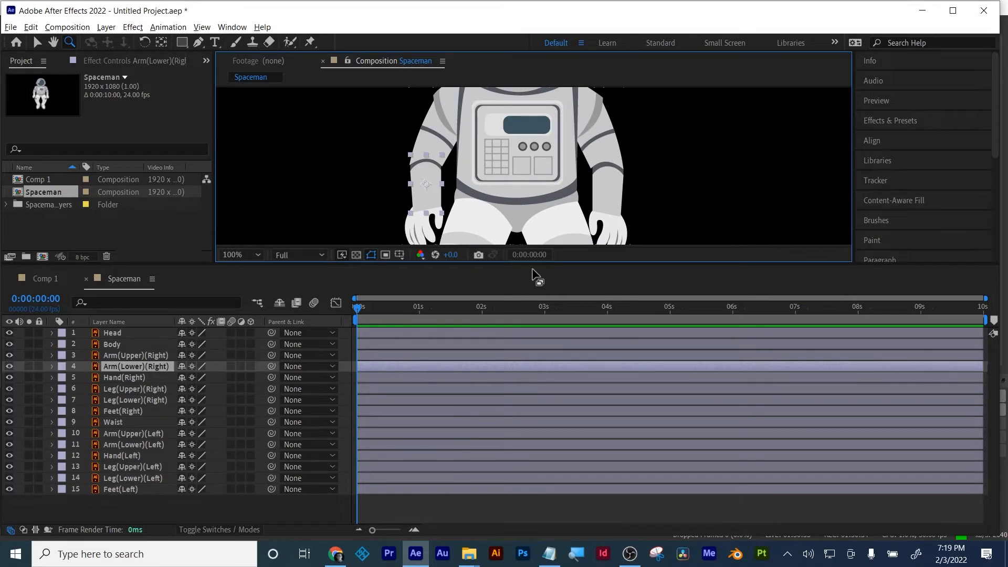
drag(549, 263, 550, 332)
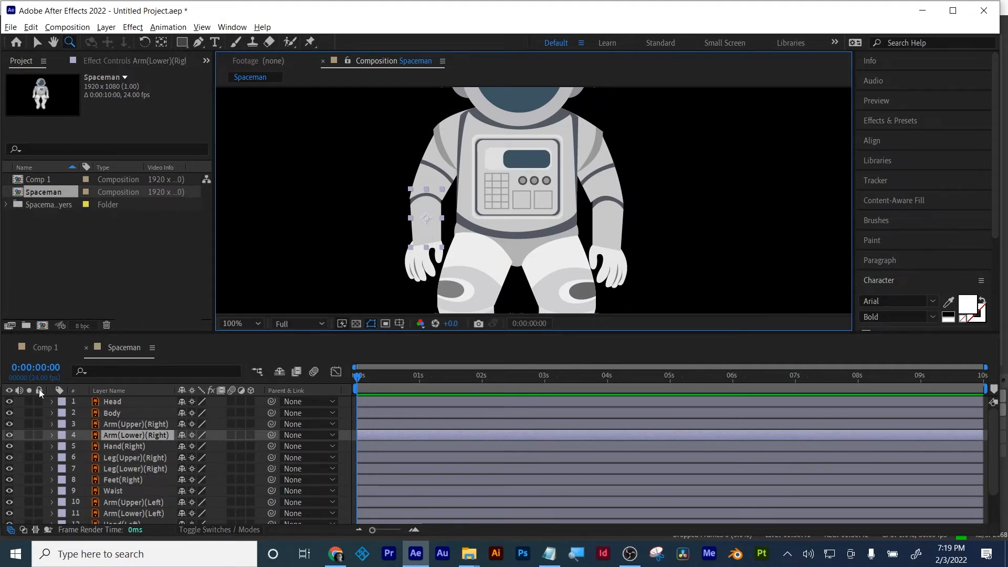
click(28, 439)
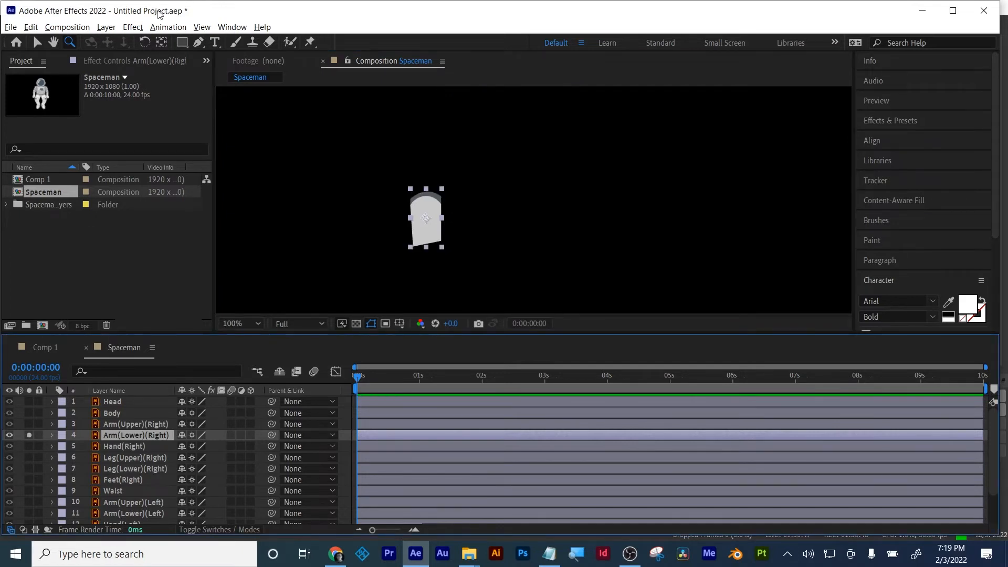
- Move the anchor point of Arm(Lower)(Right) to the middle of its upper edge, at the elbow joint
click(162, 42)
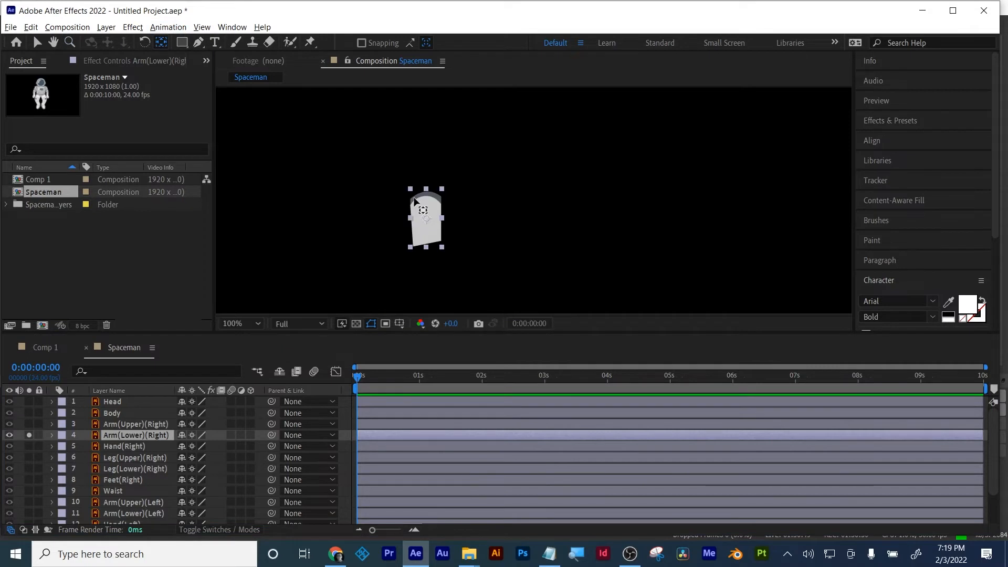
click(427, 221)
drag(427, 221, 427, 202)
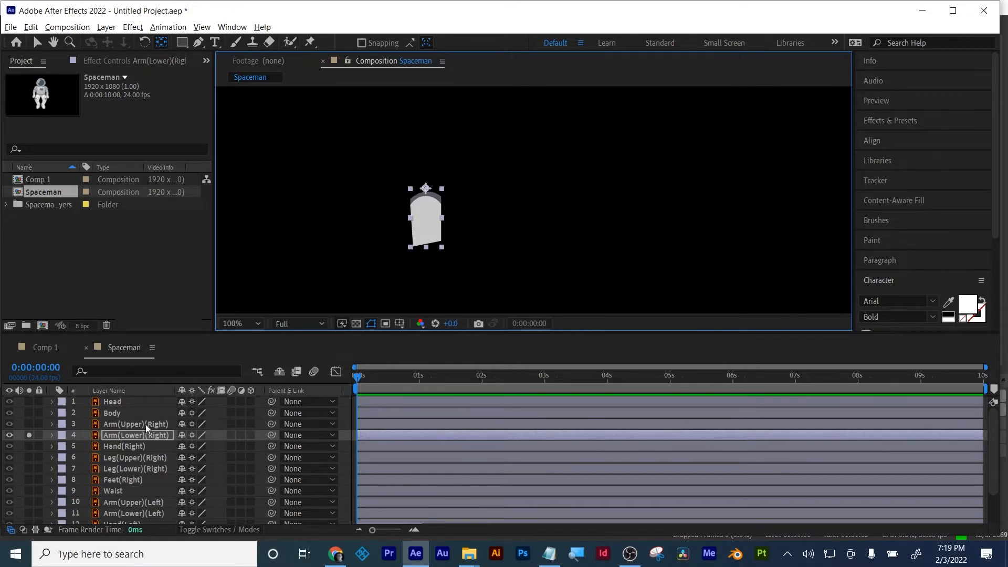
- Solo Arm(Upper)(Right) as well and move its anchor point up into the rounded shoulder end
click(27, 428)
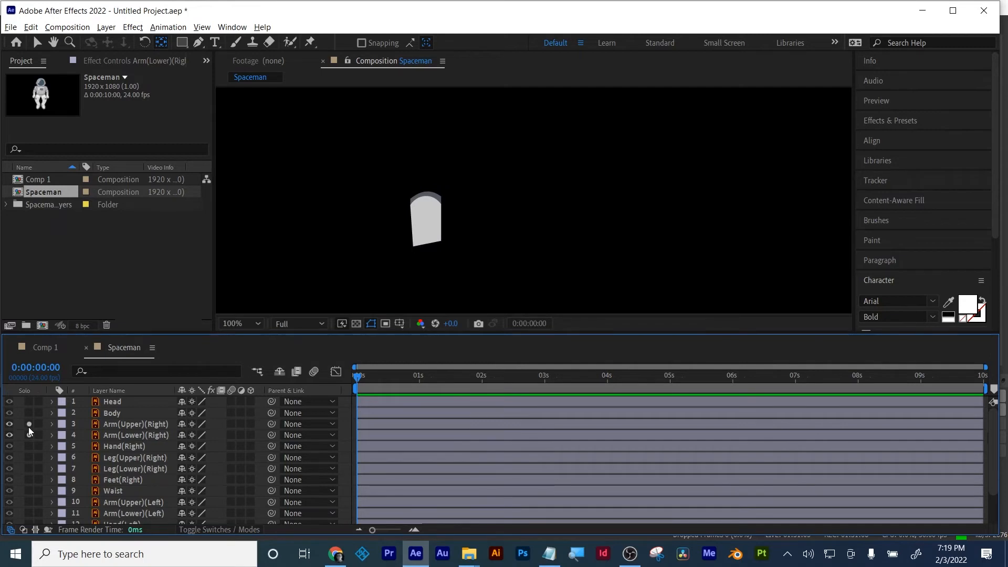
click(28, 424)
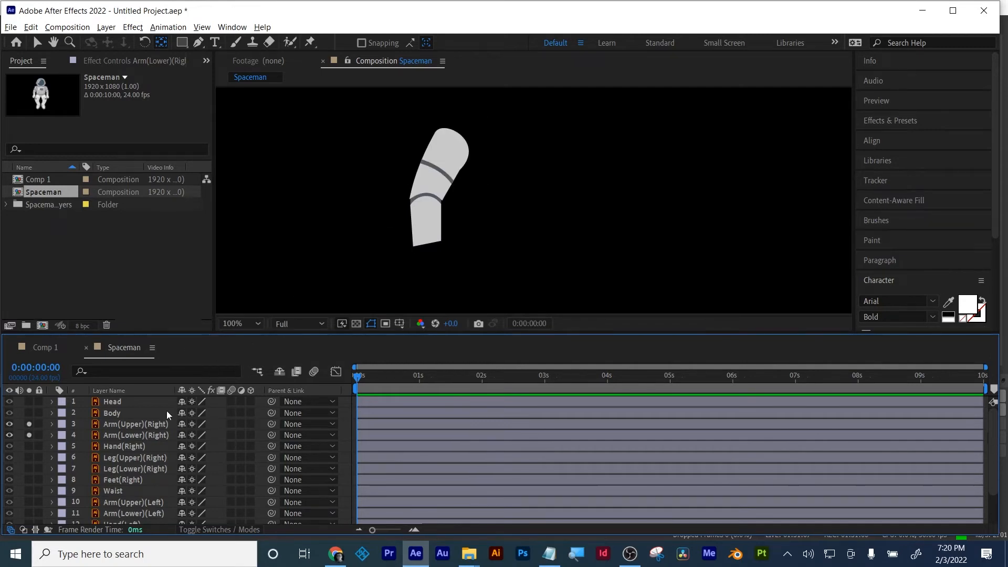
click(141, 421)
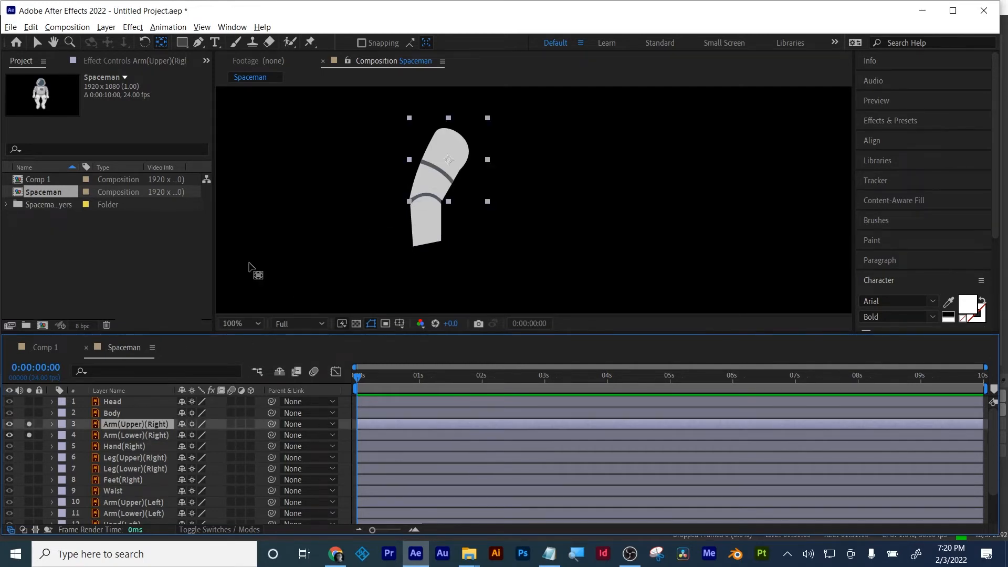
click(449, 168)
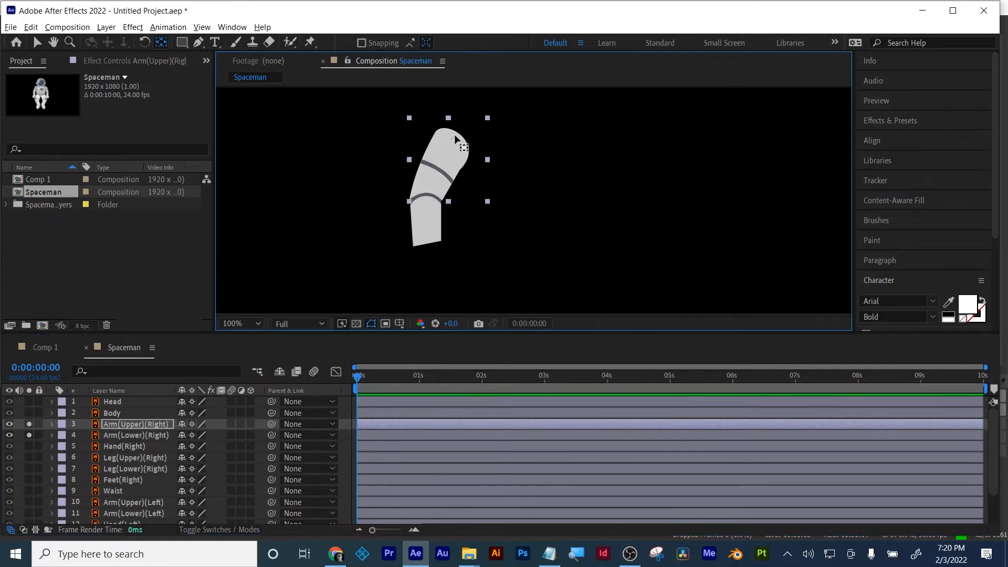
- Try rotating the Arm(Lower)(Right) layer to -37° about the elbow, and undo the rotation
click(144, 444)
click(147, 437)
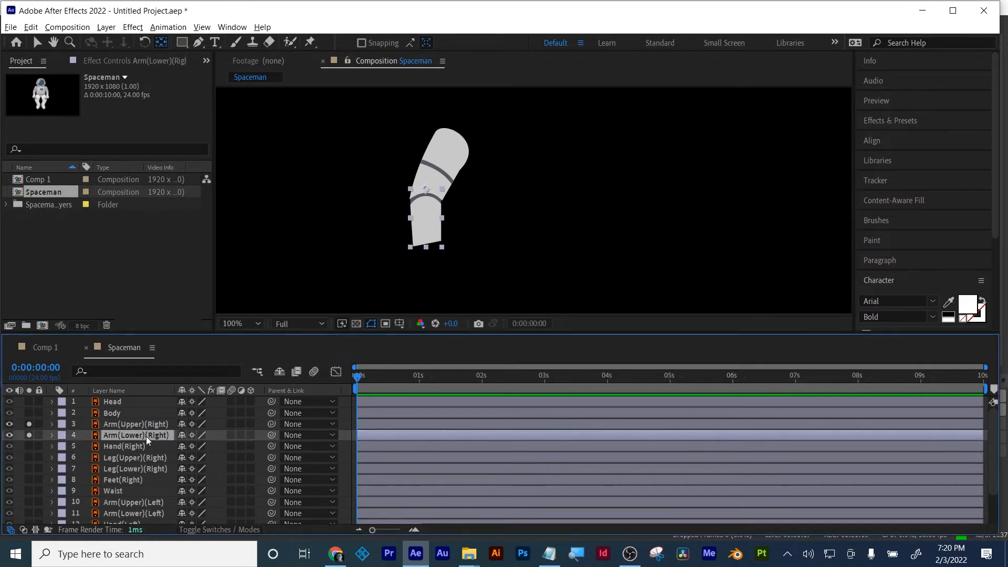
key(r)
mouse_move(195, 447)
mouse_down()
mouse_move(164, 462)
mouse_move(180, 457)
mouse_up()
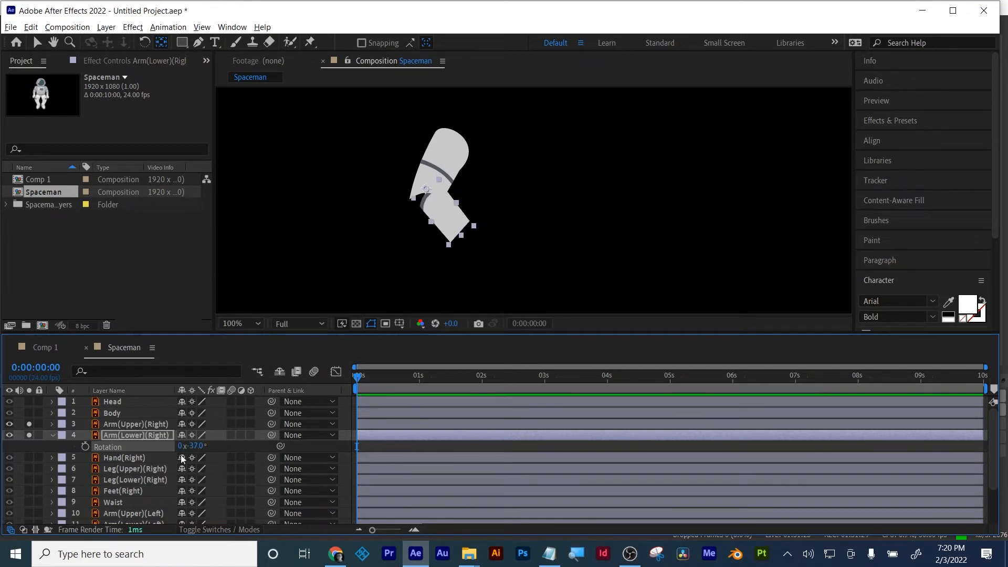
key(ctrl+z)
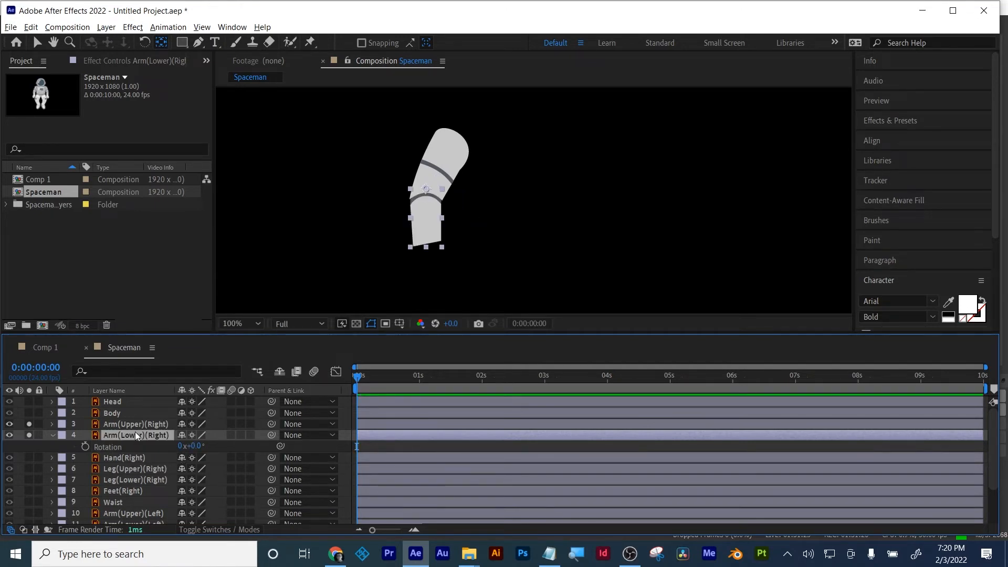
- Move Arm(Lower)(Right) directly above Arm(Upper)(Right) in the layer stack and rotate it to -151°
drag(134, 432, 165, 444)
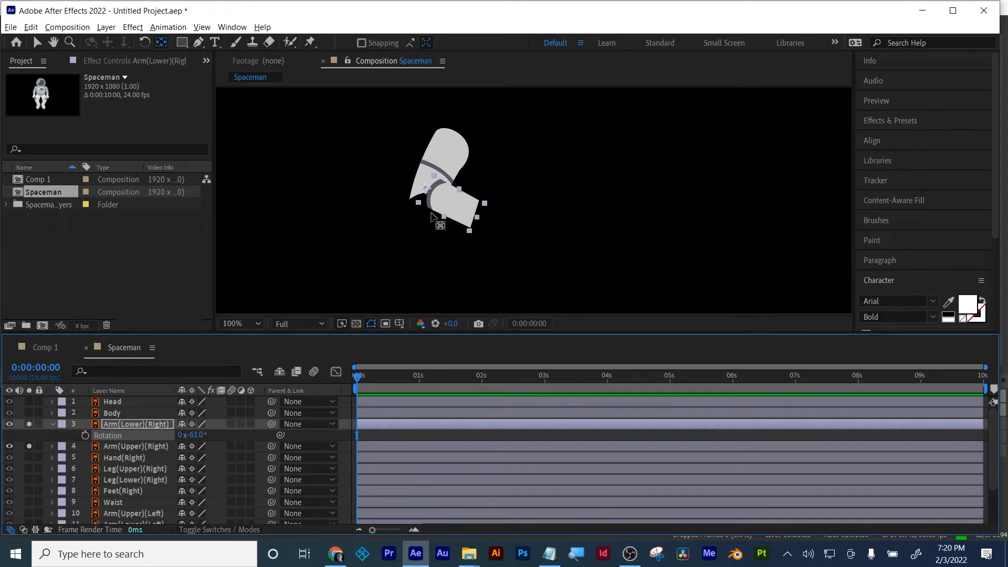
drag(195, 435, 126, 431)
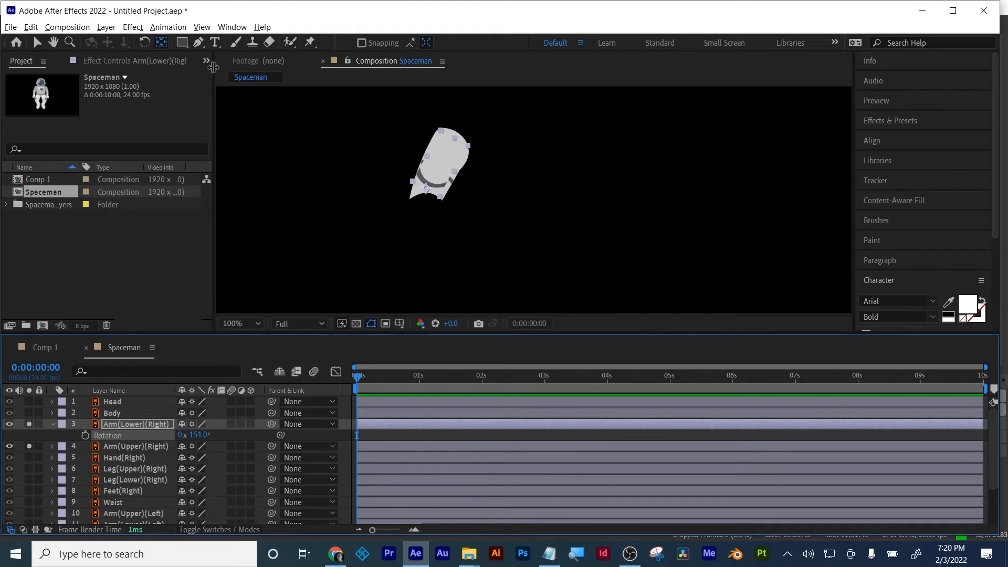
- With no layer selected, draw a red rectangle about 108 by 172 px to the right of the arm
click(200, 43)
click(184, 44)
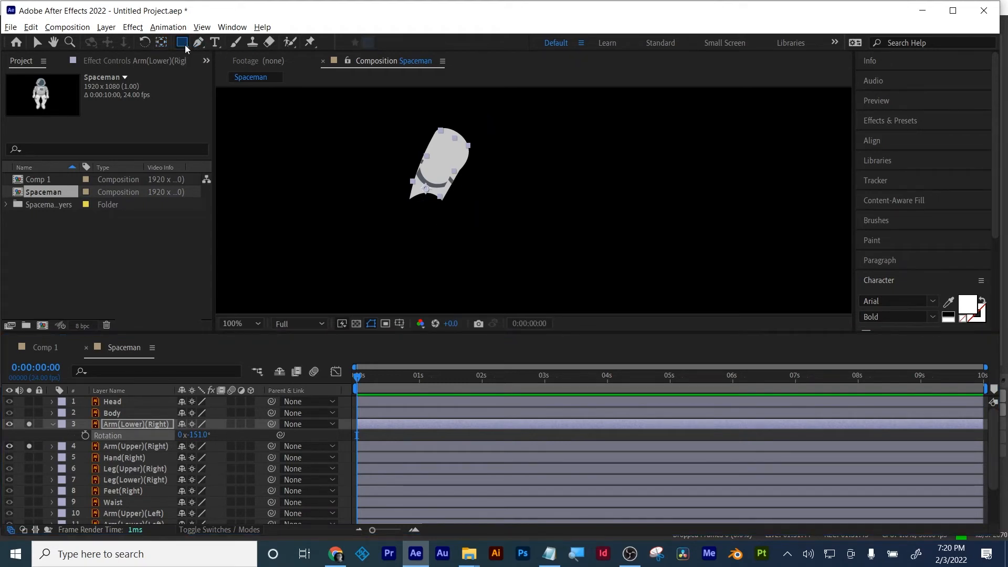
key(ctrl+shift+a)
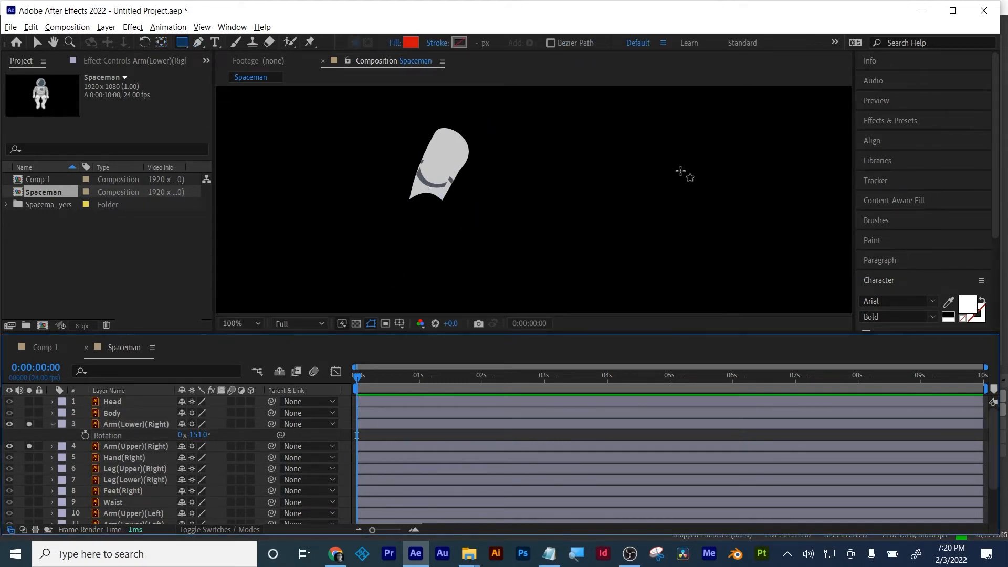
drag(643, 139, 700, 229)
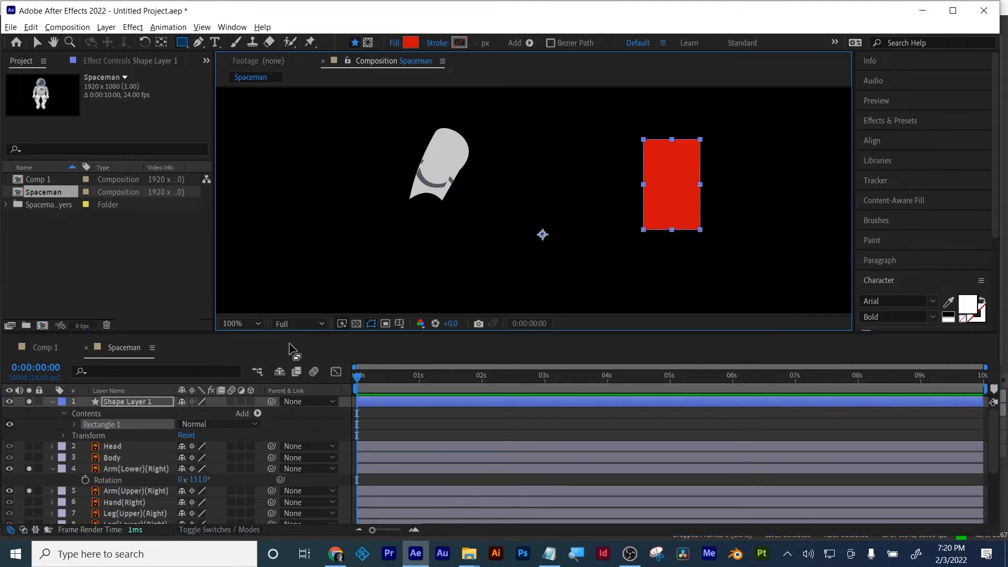
- Set the rectangle path's width to 110 with proportions linked, and deselect the shape
click(73, 424)
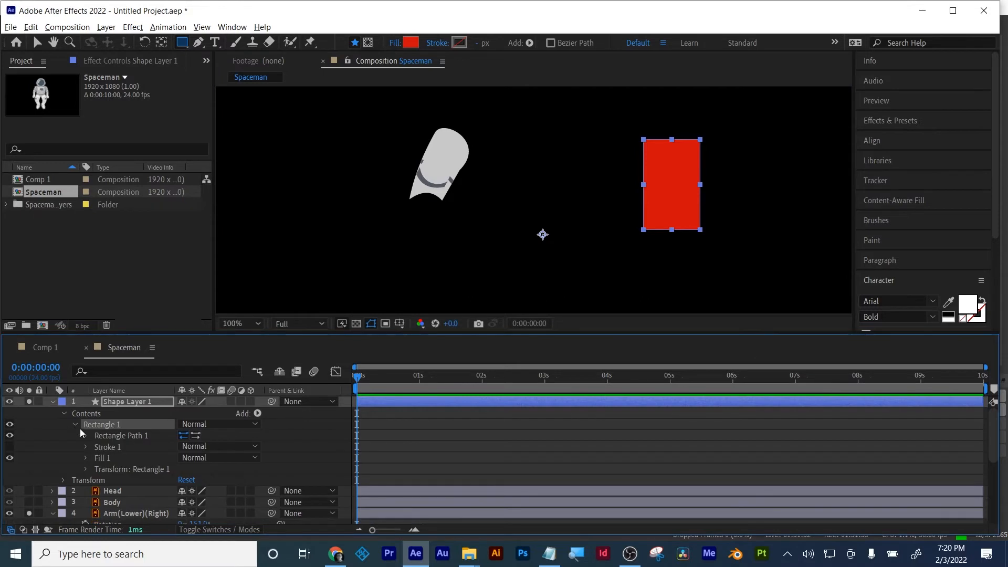
click(86, 436)
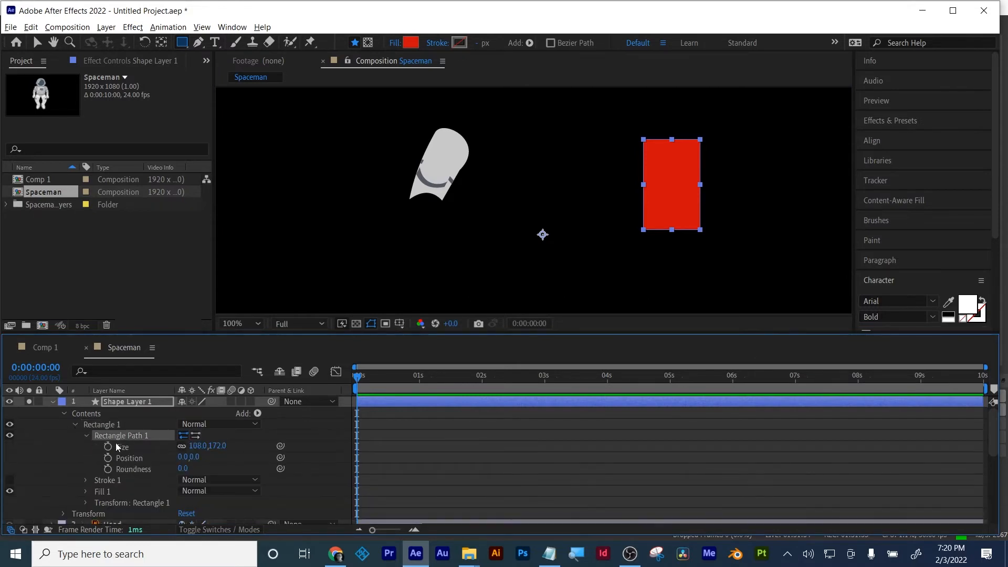
click(198, 446)
text(110)
key(Return)
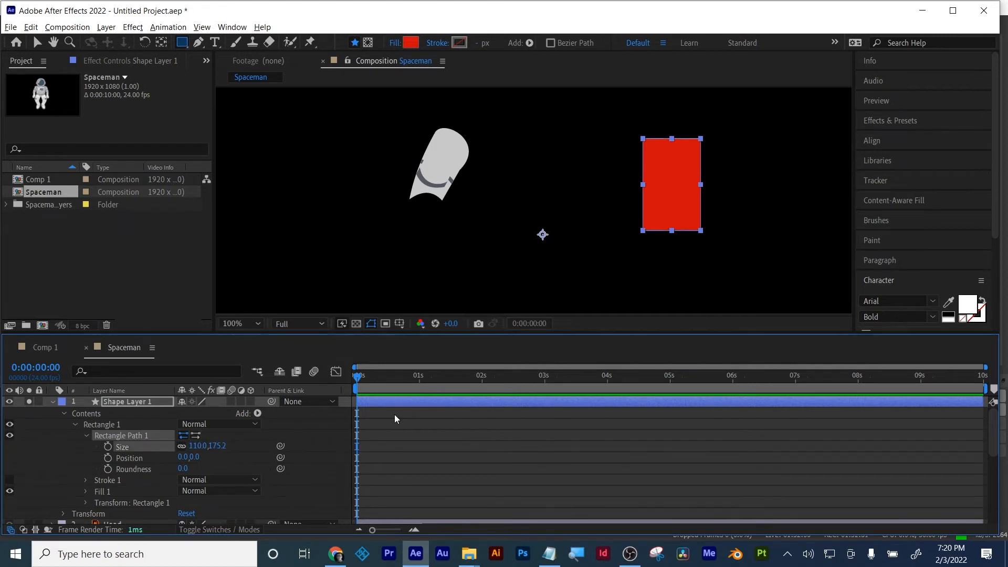
click(636, 272)
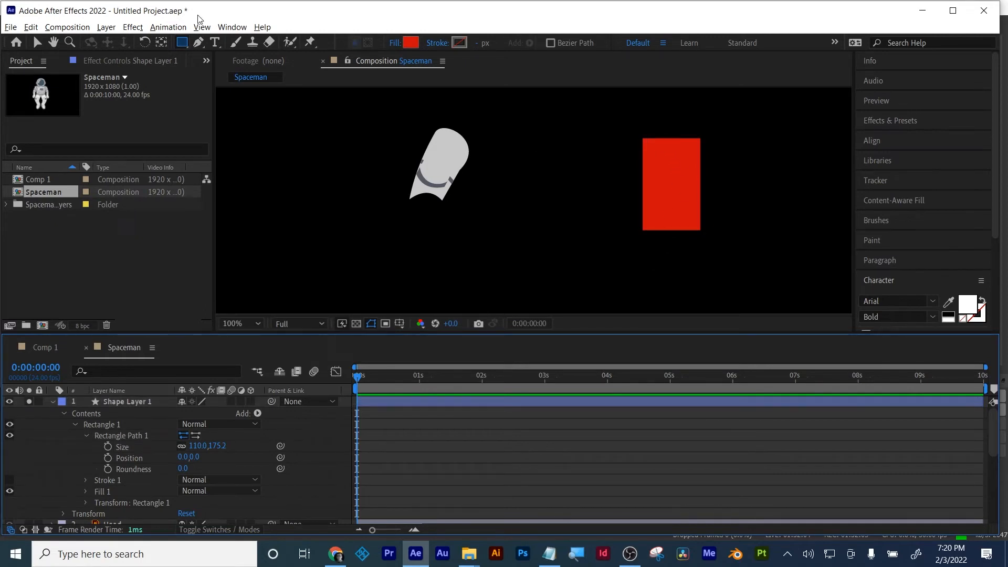
- Draw a red circle about 88 px in diameter beside the rectangle with the Ellipse tool
click(180, 43)
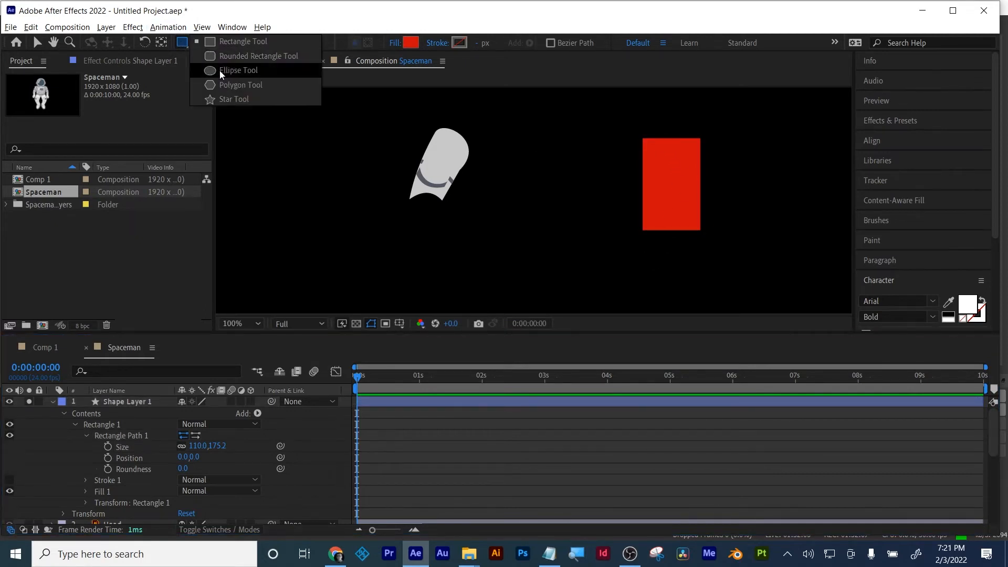
click(219, 70)
drag(595, 147, 641, 192)
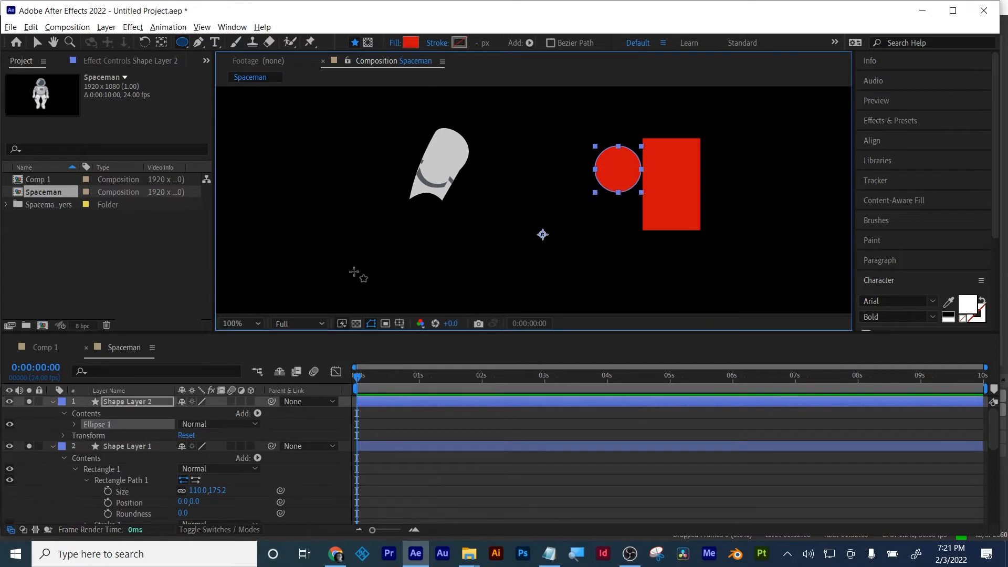
- Set the circle's ellipse path size to 110 by 110 and deselect the shape
click(77, 422)
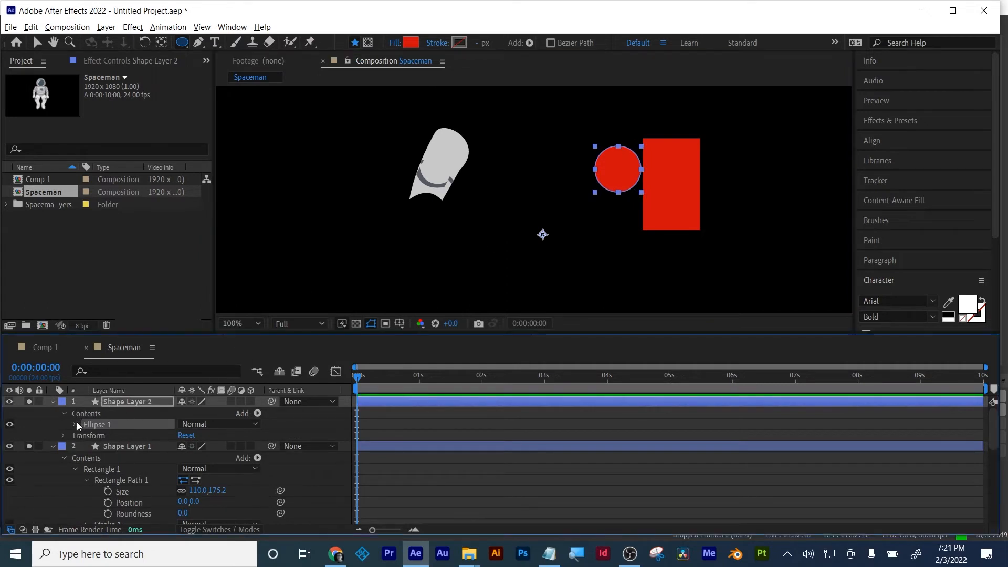
click(84, 436)
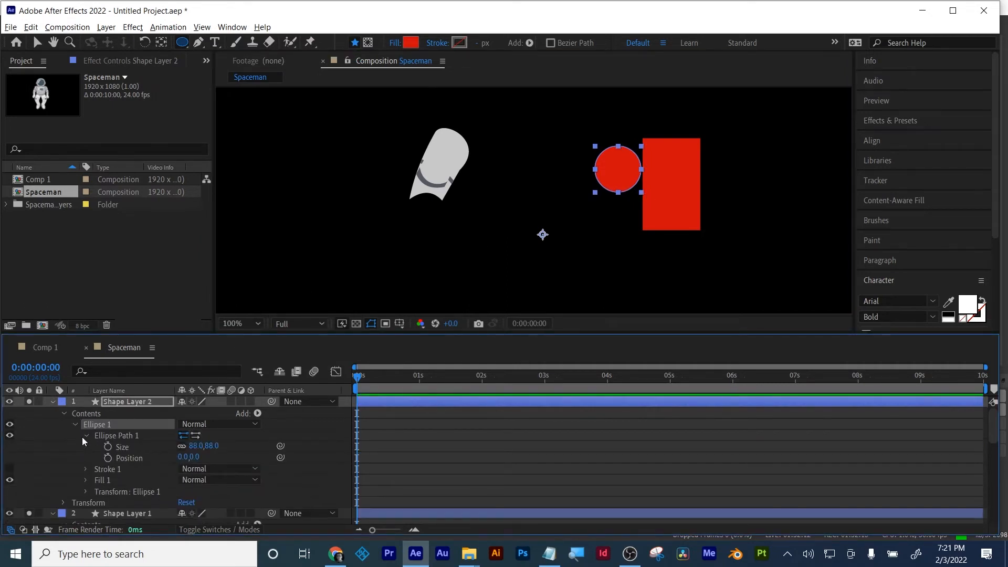
click(190, 448)
text(110)
key(Return)
click(218, 449)
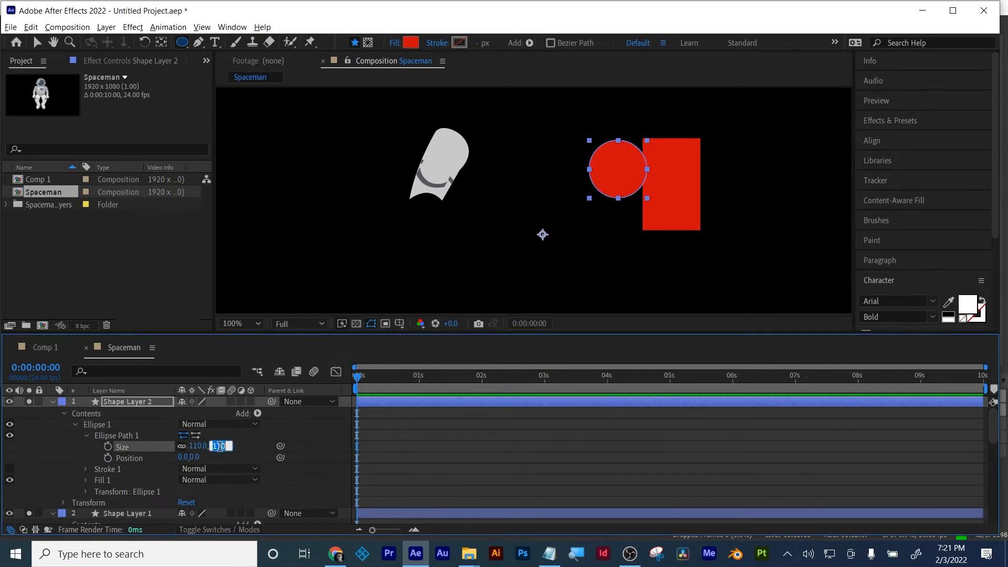
click(319, 427)
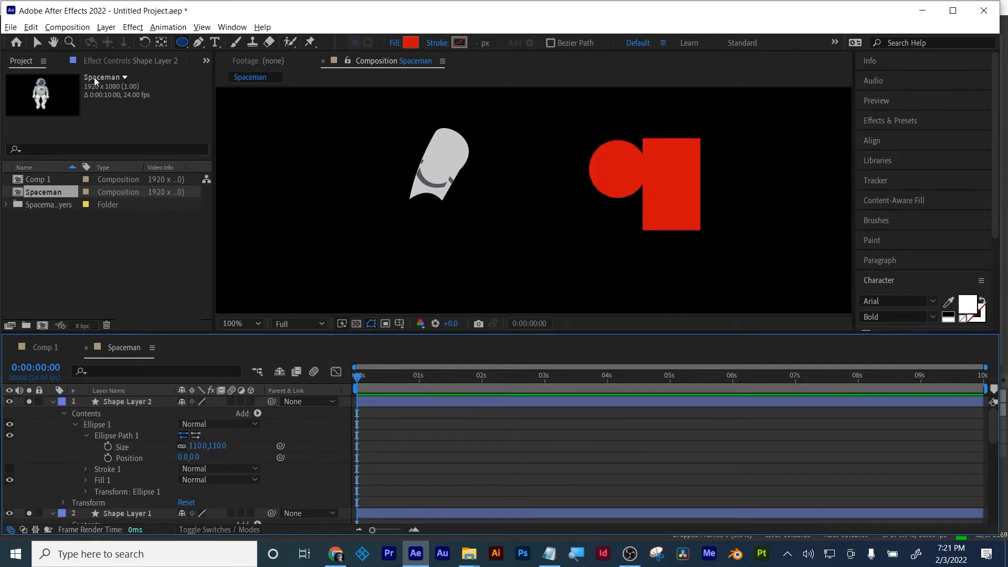
- Move the circle over the rectangle's upper edge and centre the anchor points of both shape layers
click(36, 42)
drag(618, 170, 664, 145)
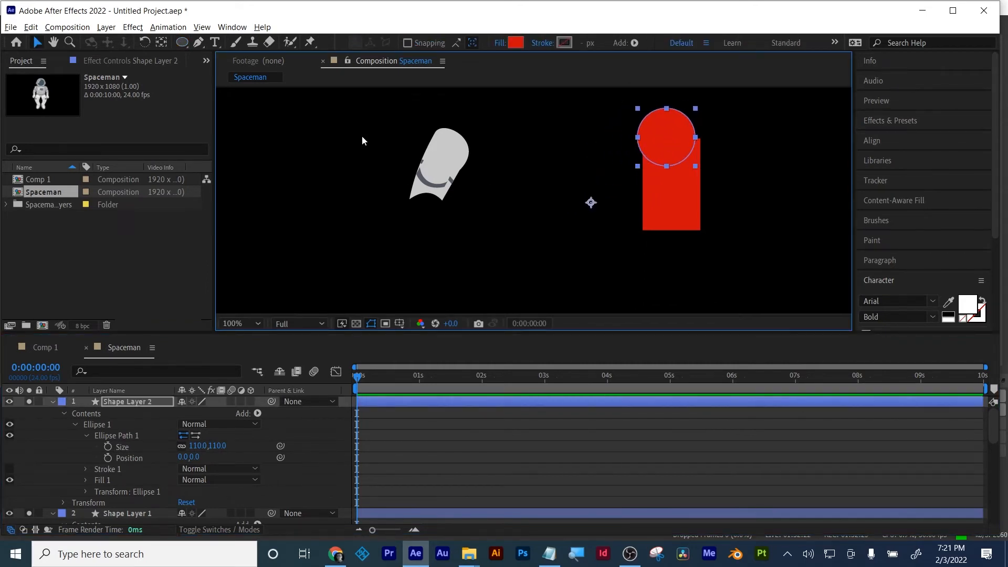
click(159, 48)
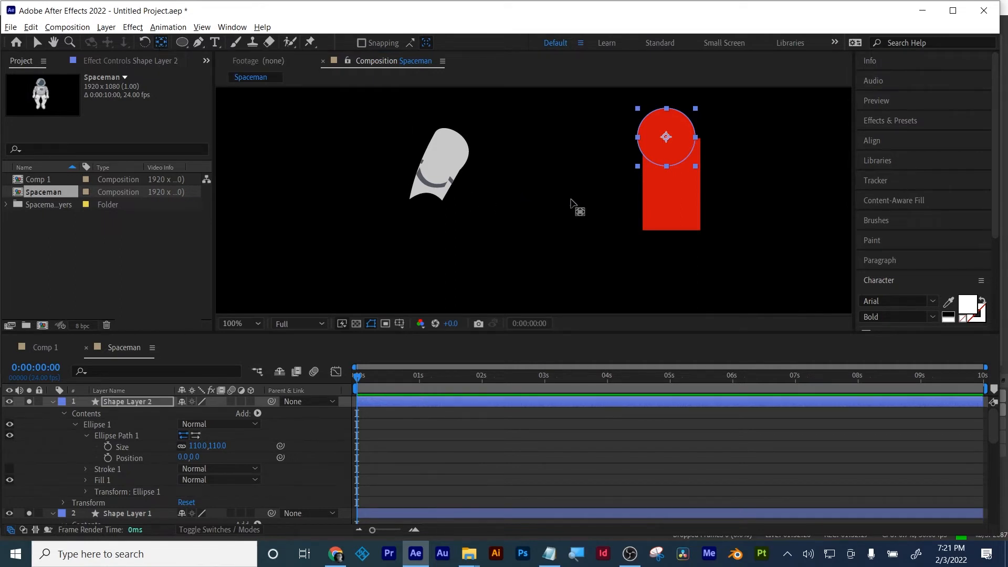
click(666, 199)
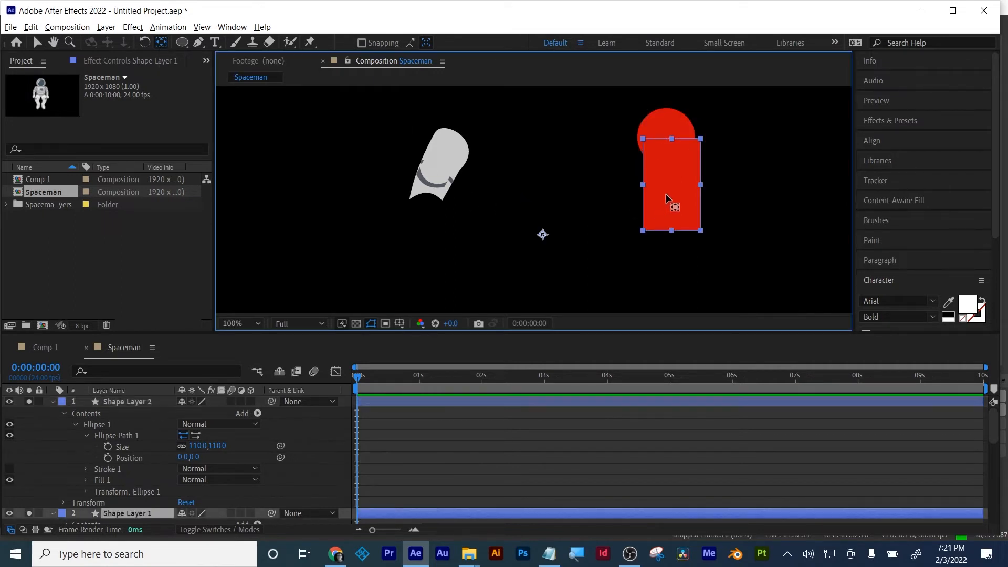
double_click(161, 46)
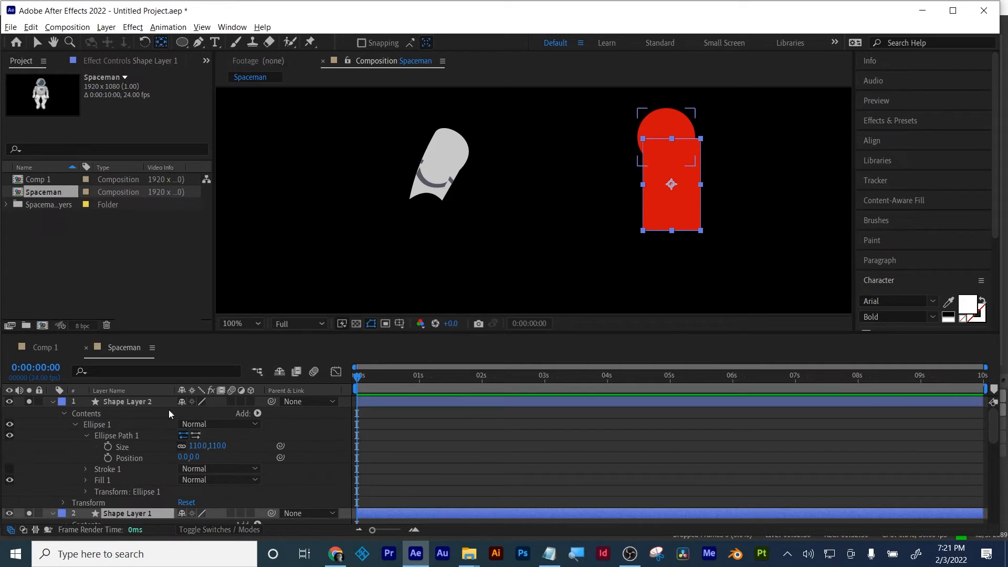
- Collapse the circle layer's properties and rename the rectangle's shape layer to "upper arm"
click(116, 402)
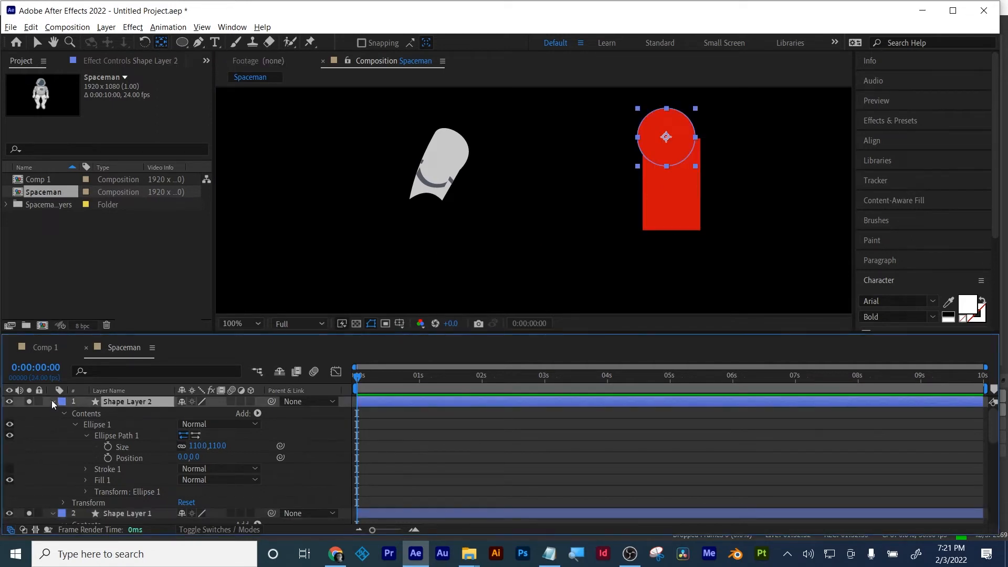
click(52, 401)
click(120, 413)
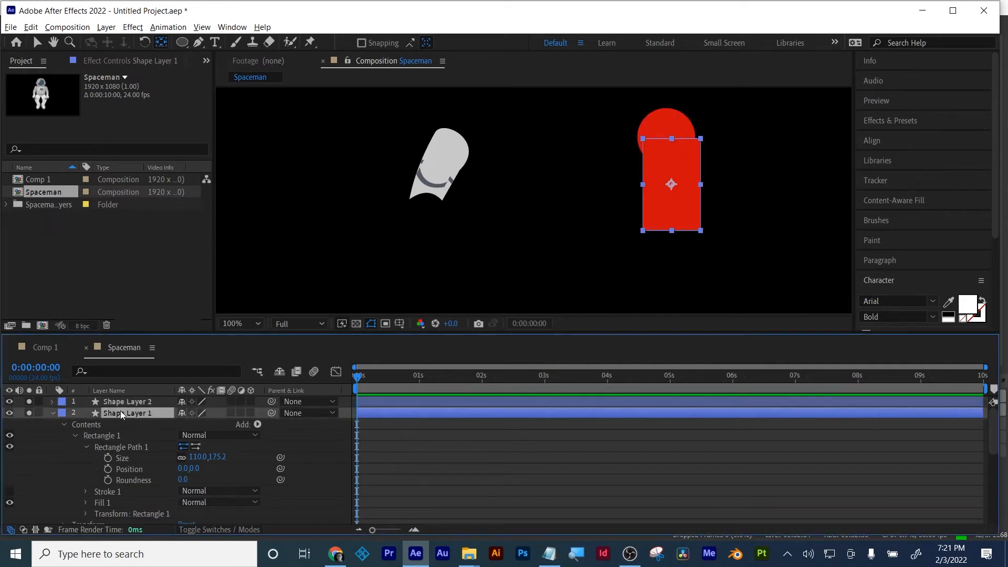
key(Return)
text(upper arm)
- Rename the circle's shape layer to "shoulder socket" and collapse the properties of both shape layers
click(131, 401)
key(h)
key(o)
key(r)
key(space)
key(t)
key(Return)
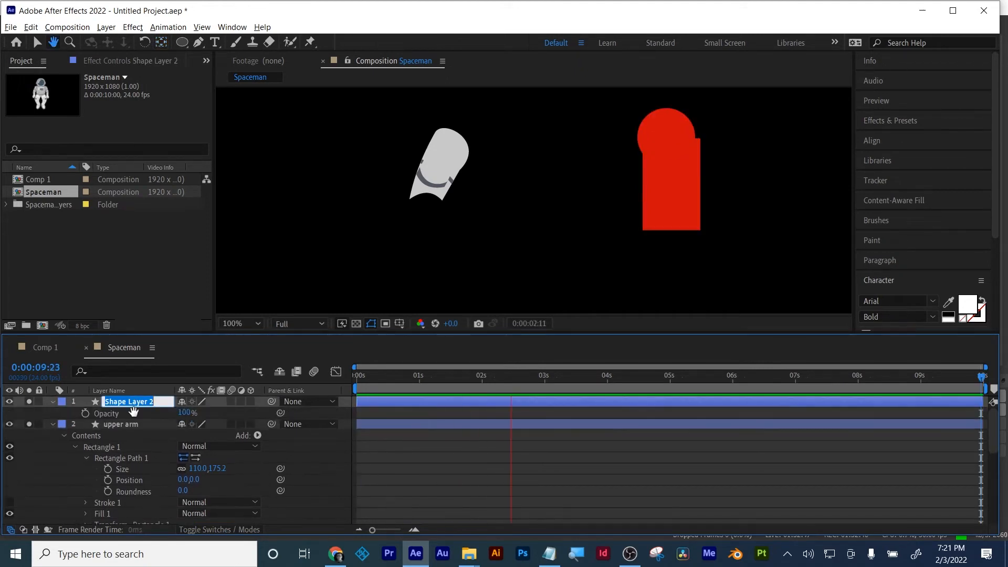
text(shoulder socket)
key(Return)
key(v)
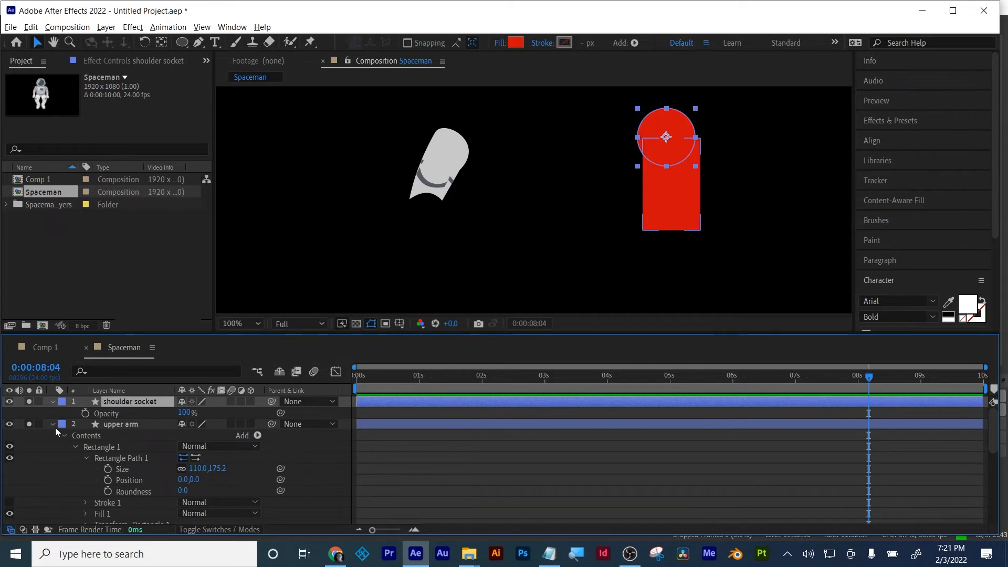
click(55, 426)
click(54, 403)
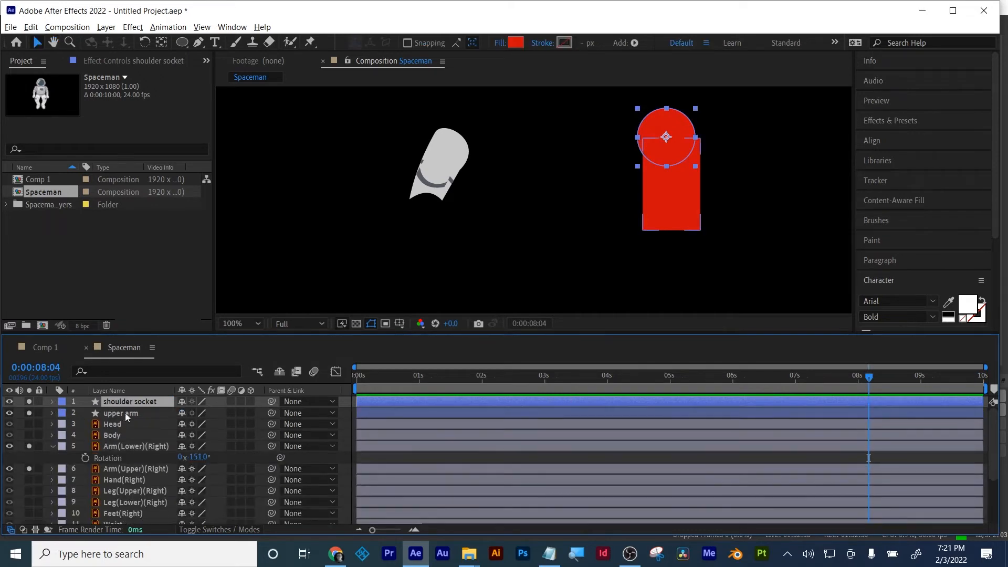
- Duplicate the shoulder socket layer, place the copy below upper arm, and rename it "wrist joint"
click(139, 402)
key(ctrl+d)
drag(139, 402, 136, 427)
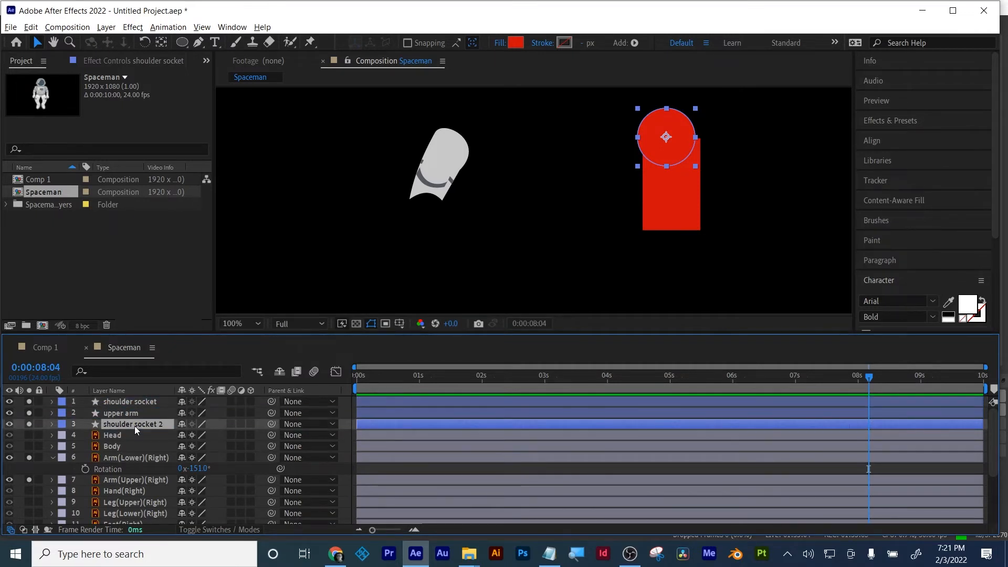
key(Return)
text(wrist joint)
key(Return)
- Align the shoulder socket, upper arm and wrist joint layers to a common horizontal centre, relative to the selection
click(125, 404)
shift+click(119, 415)
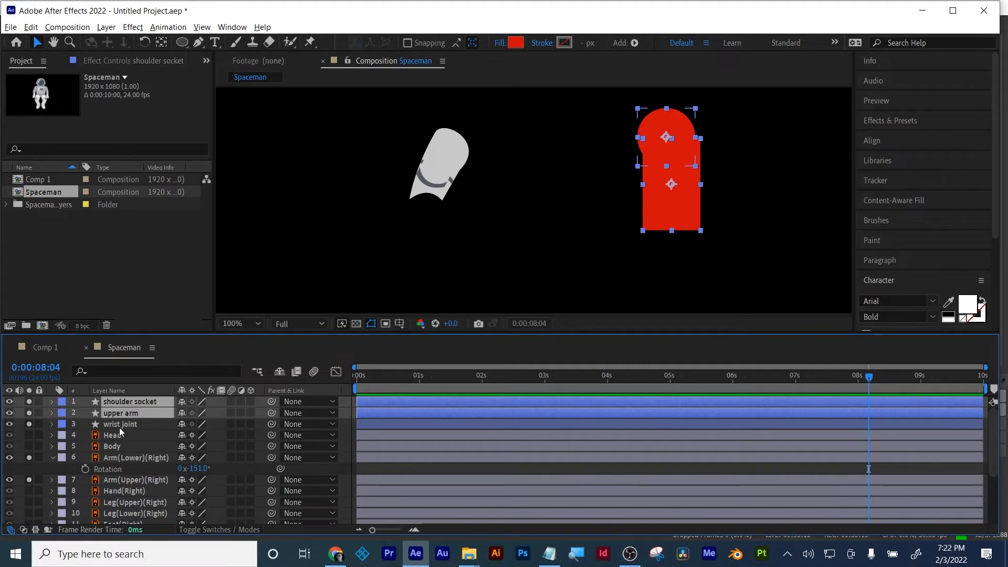
shift+click(119, 426)
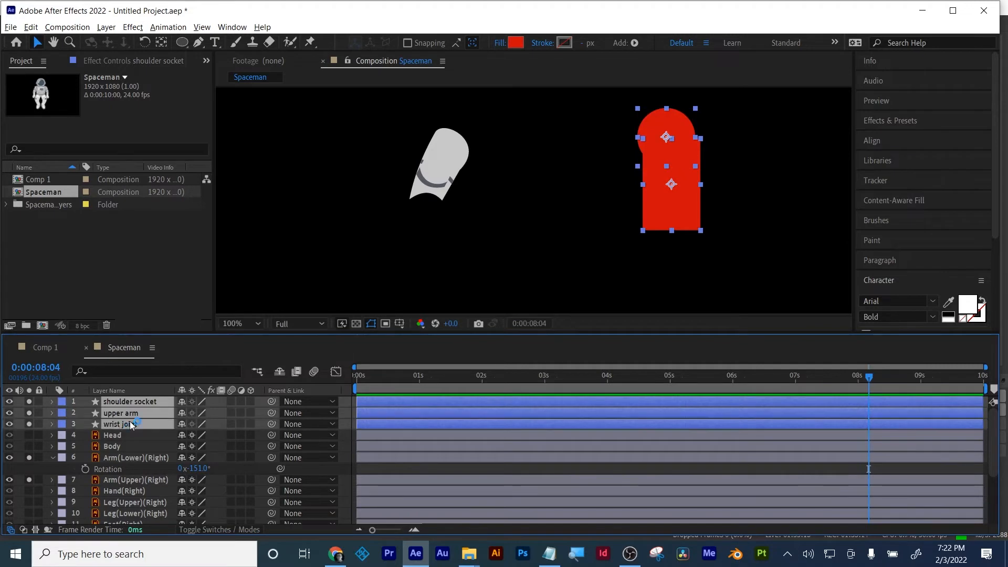
click(888, 140)
click(890, 173)
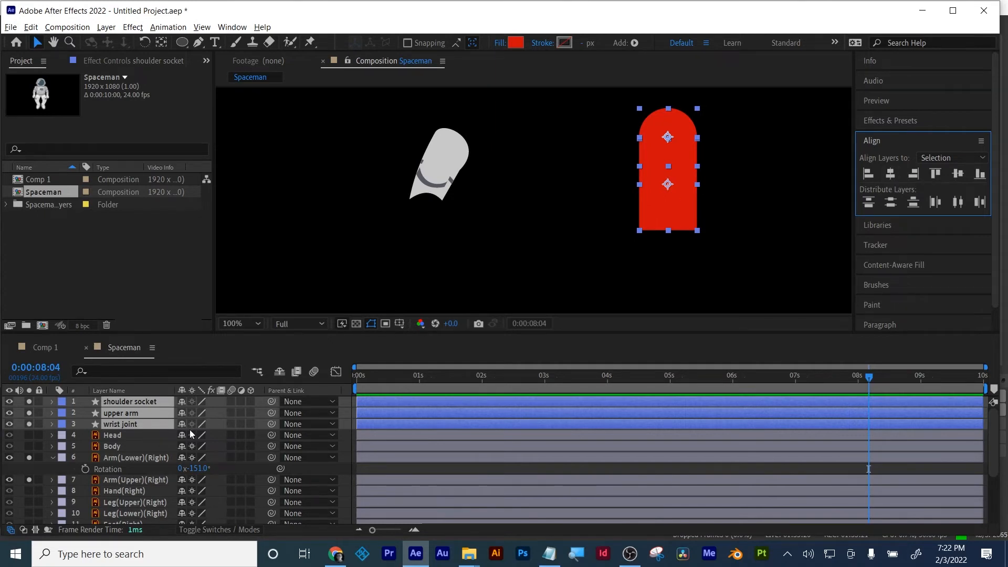
- Show the layer modes and set the blending mode of all three arm shape layers to Screen
click(197, 528)
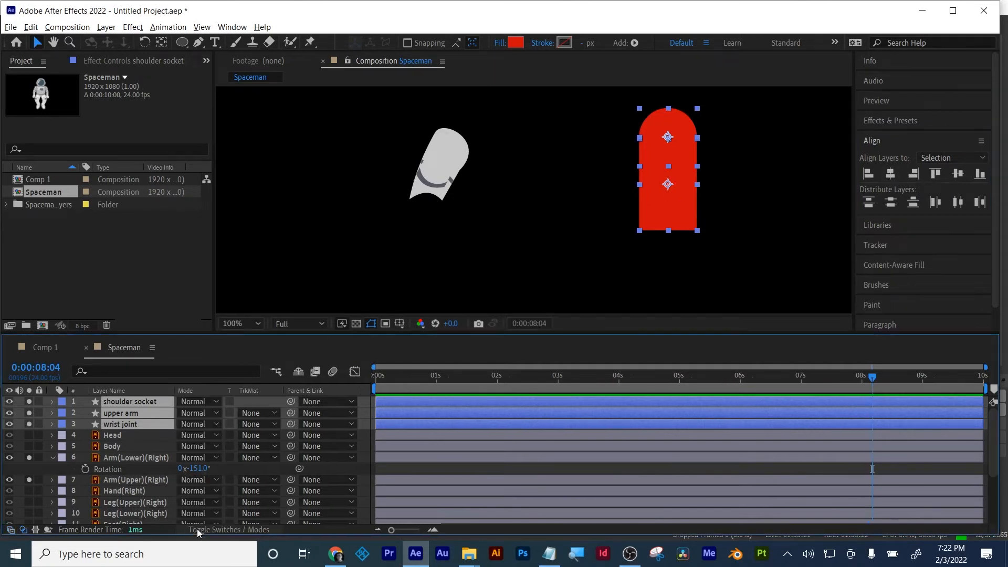
click(196, 423)
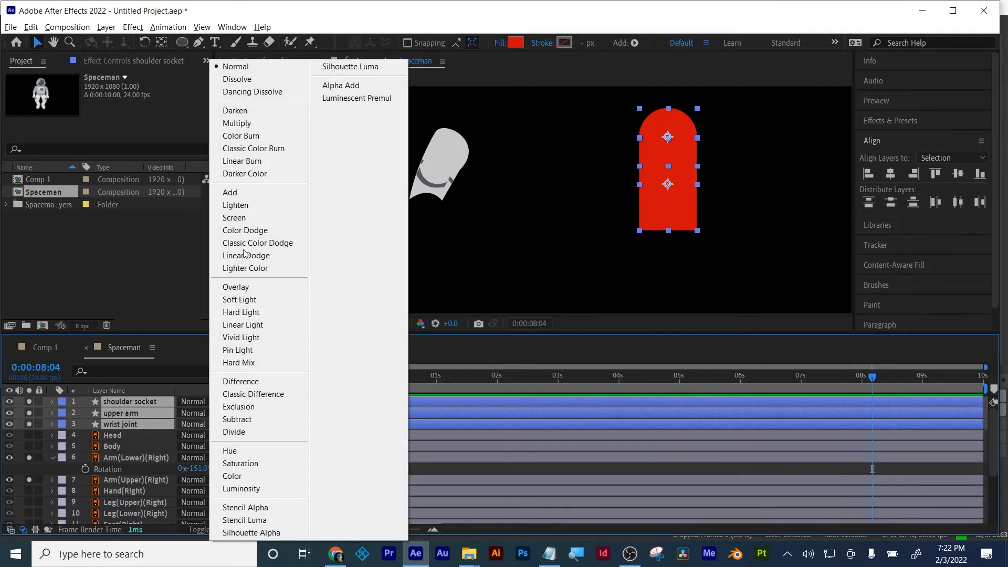
click(242, 218)
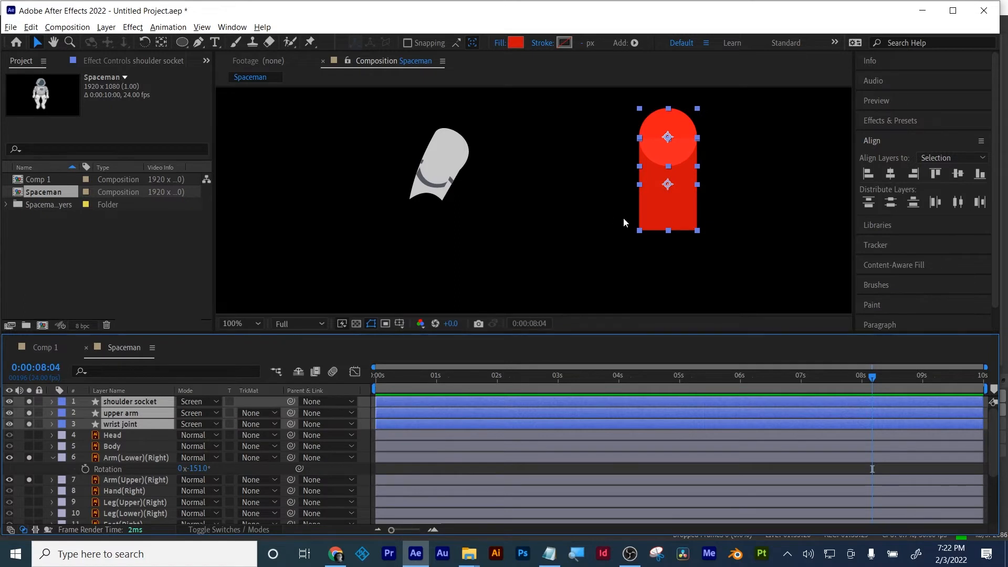
- Move the wrist joint circle down over the rectangle's lower edge, to a Y position of 526
click(114, 436)
click(124, 414)
click(125, 426)
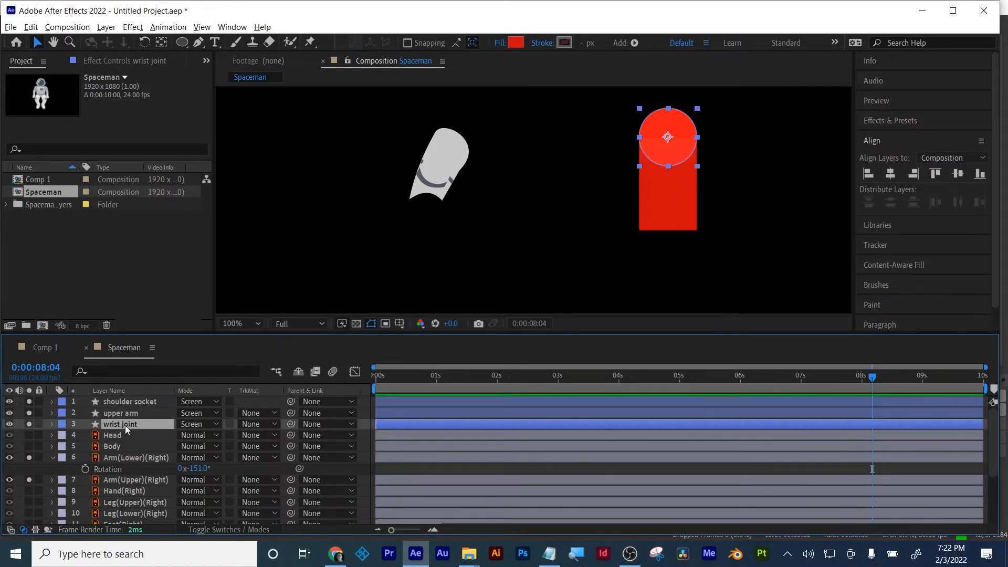
key(p)
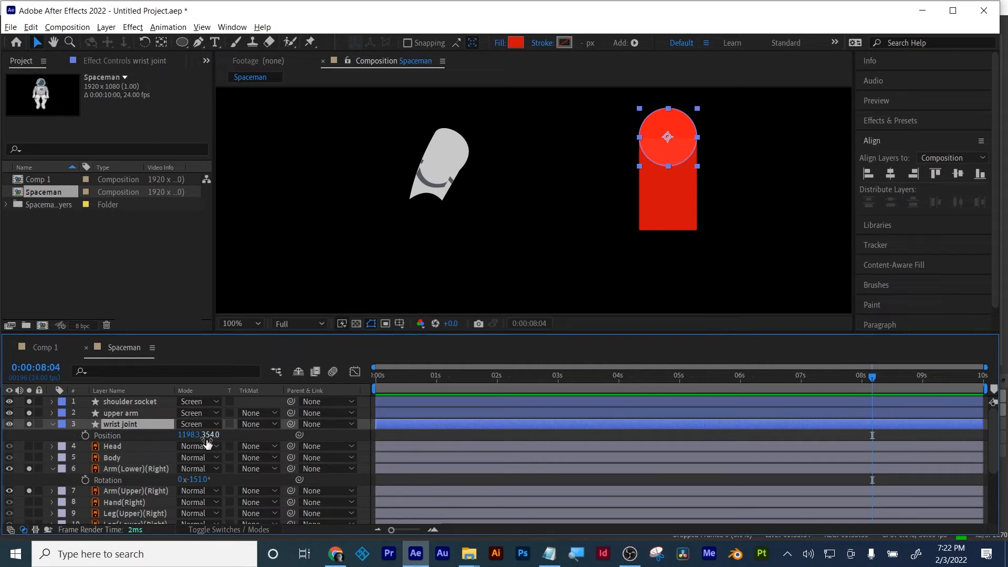
drag(213, 436, 304, 449)
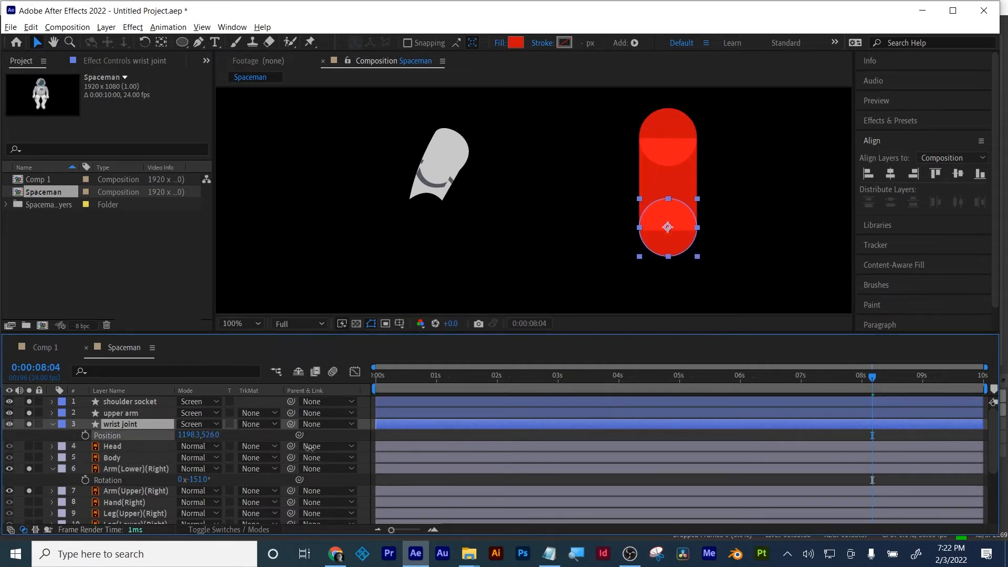
- Set the shoulder socket circle's Y position to 357 so its centre meets the rectangle's upper edge
click(239, 324)
click(251, 238)
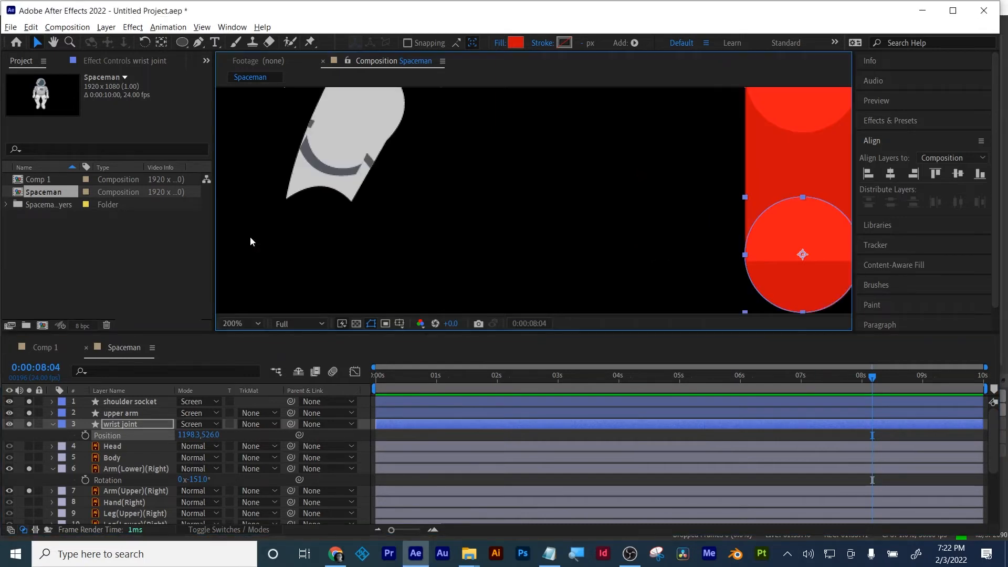
key(h)
drag(786, 249, 623, 250)
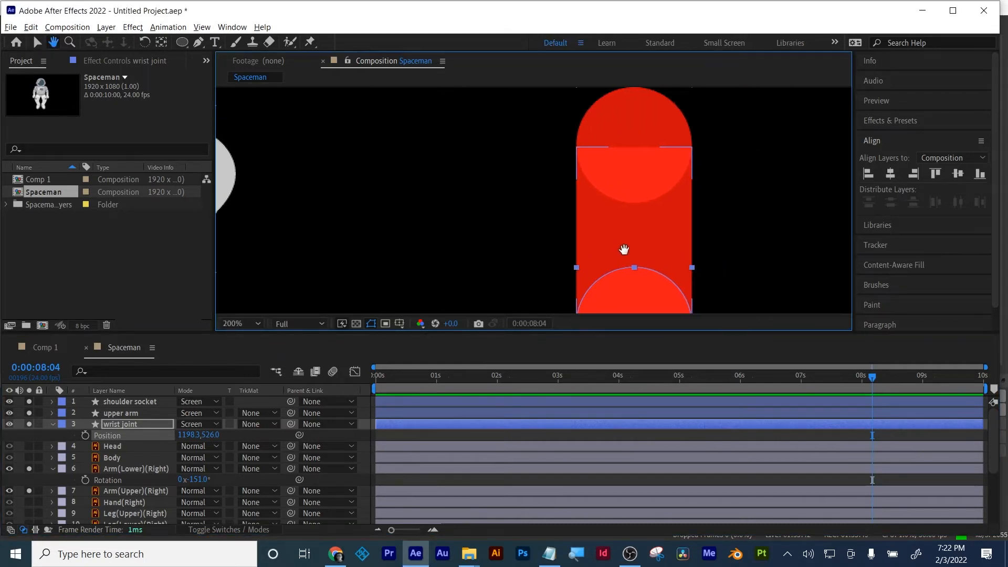
key(v)
click(631, 150)
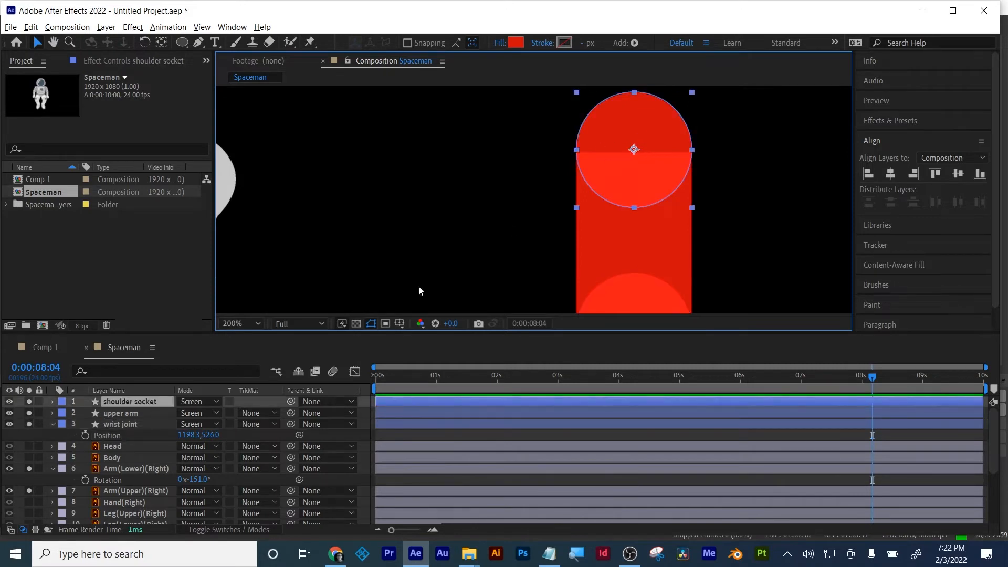
key(p)
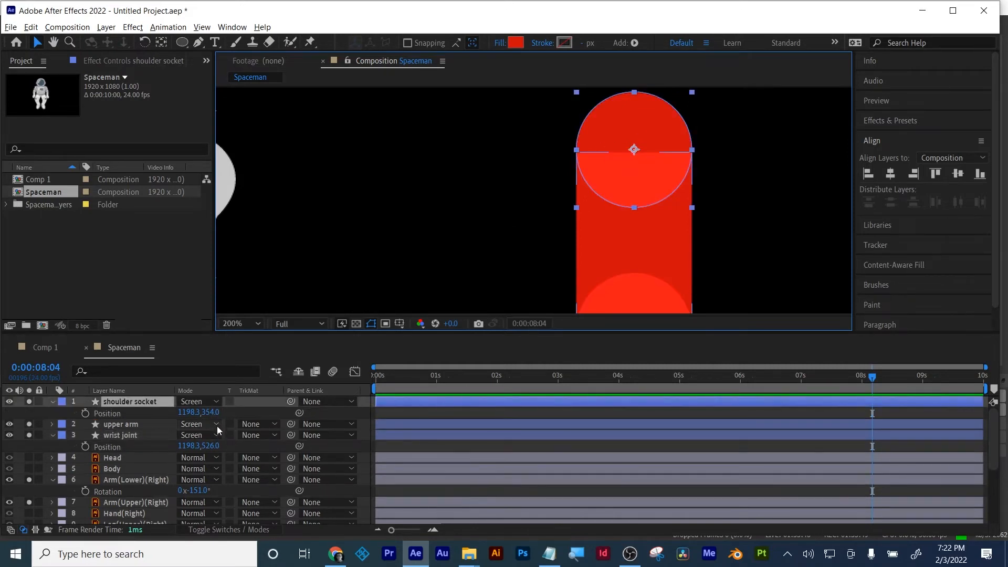
drag(207, 413, 210, 415)
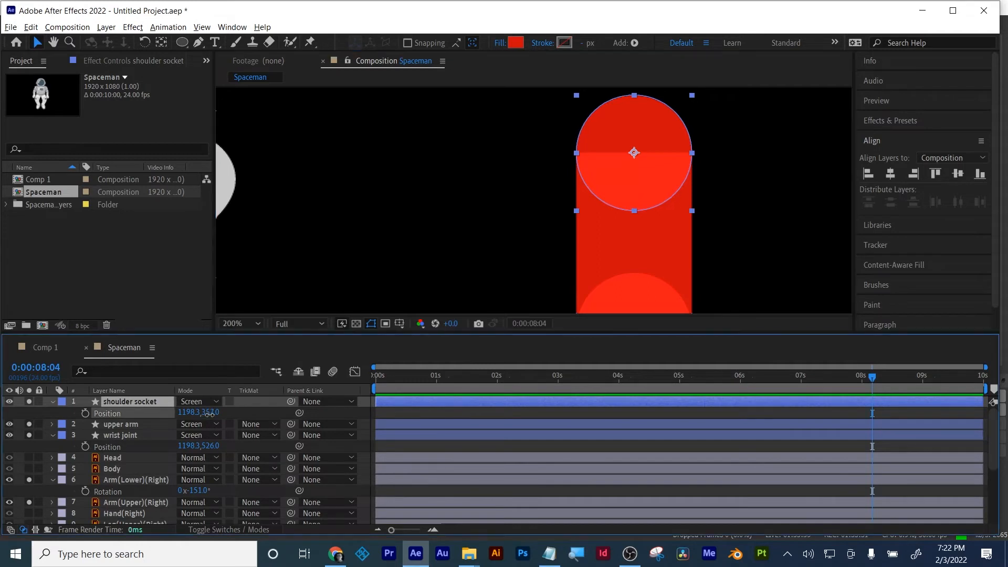
- Set the wrist joint circle's Y position to 529 so its centre sits nearer the rectangle's lower edge
scroll(678, 263, down, 4)
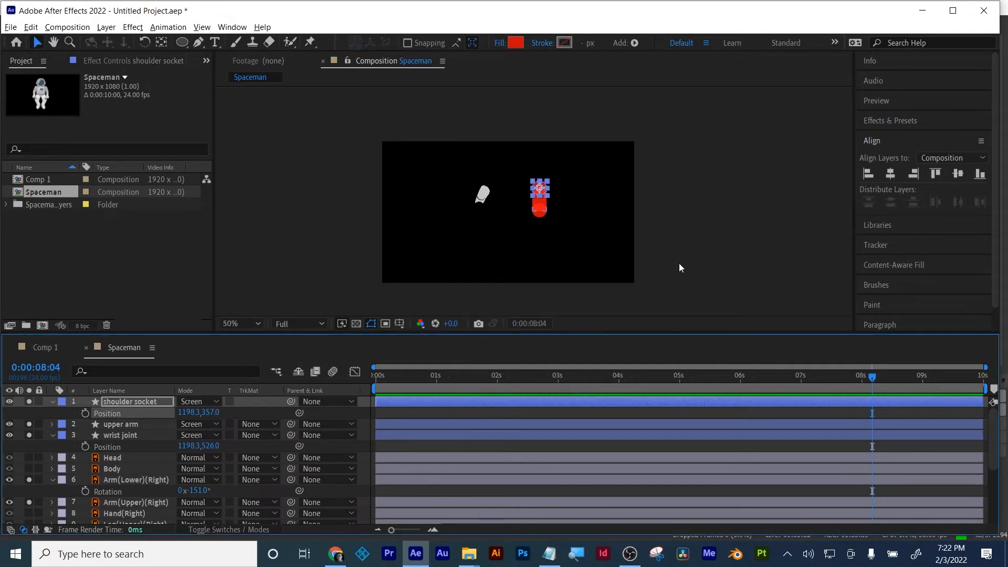
scroll(678, 263, down, 2)
scroll(679, 267, down, 1)
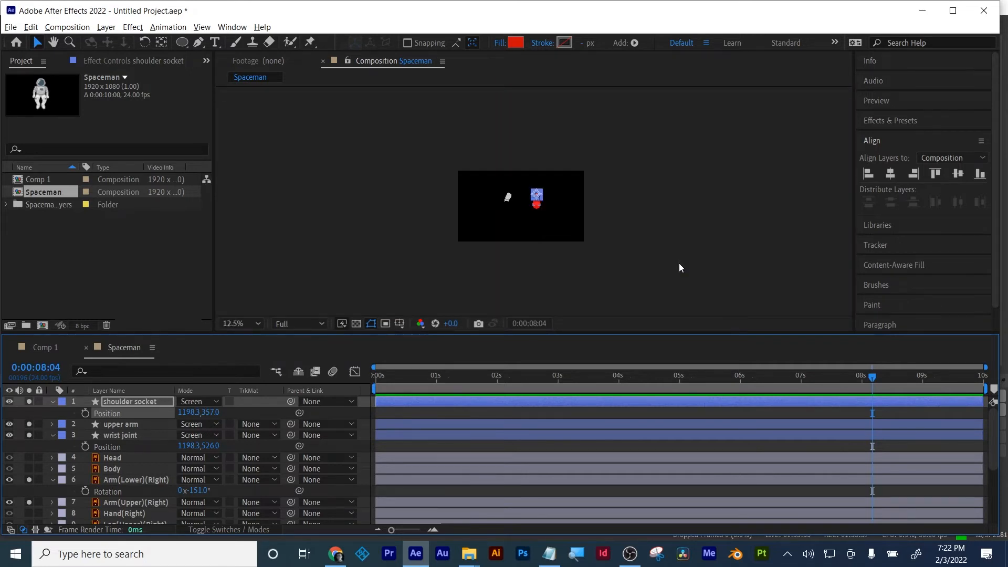
scroll(679, 263, up, 7)
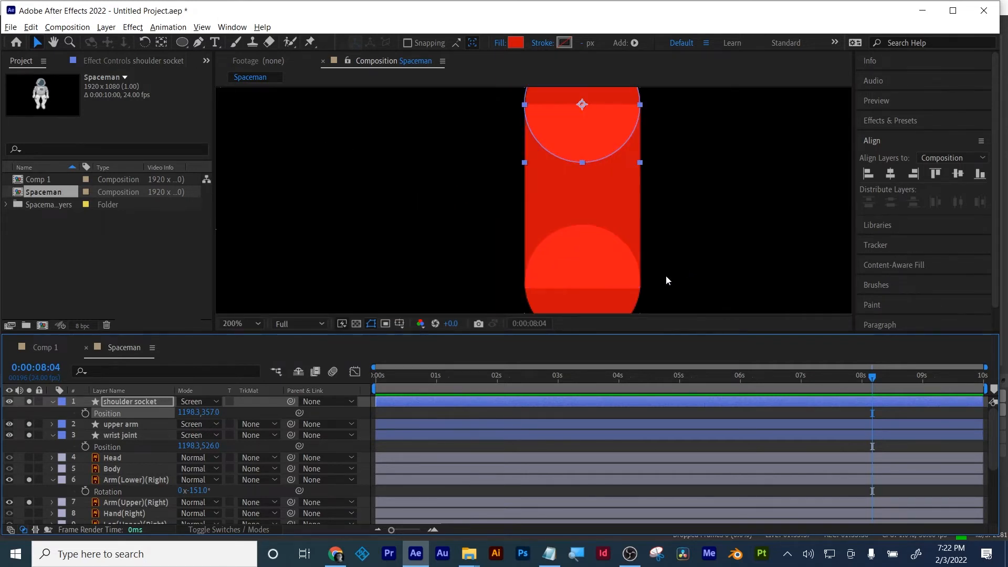
click(610, 295)
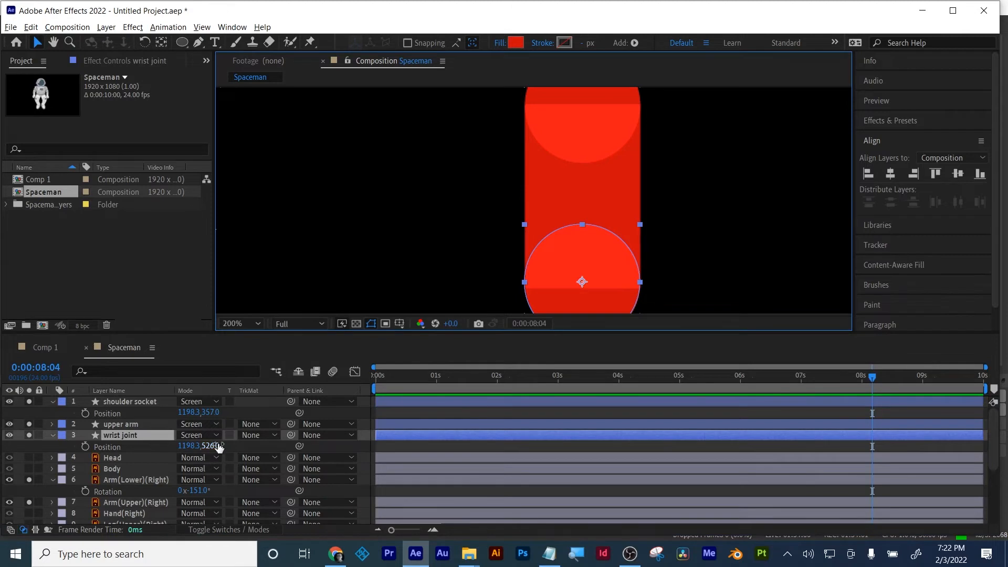
drag(213, 446, 215, 445)
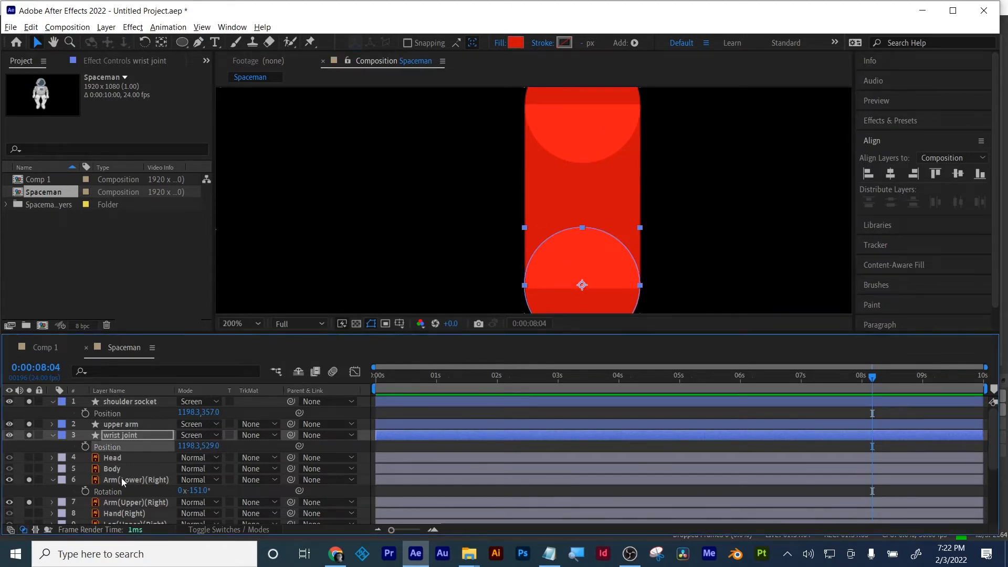
- Restore the three arm shape layers to Normal blending mode, deselect them, and collapse the shoulder socket's properties
shift+click(152, 399)
click(193, 403)
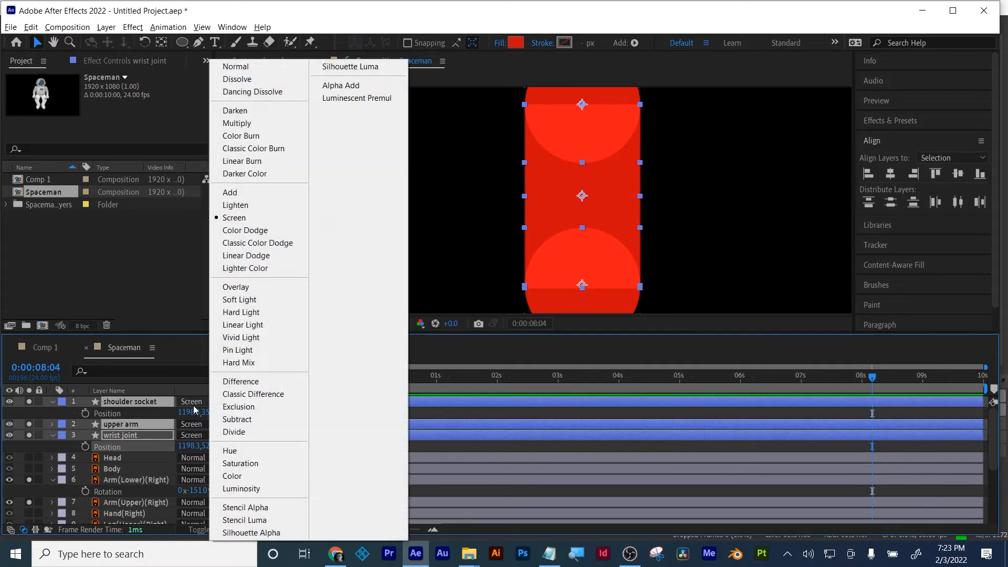
click(264, 65)
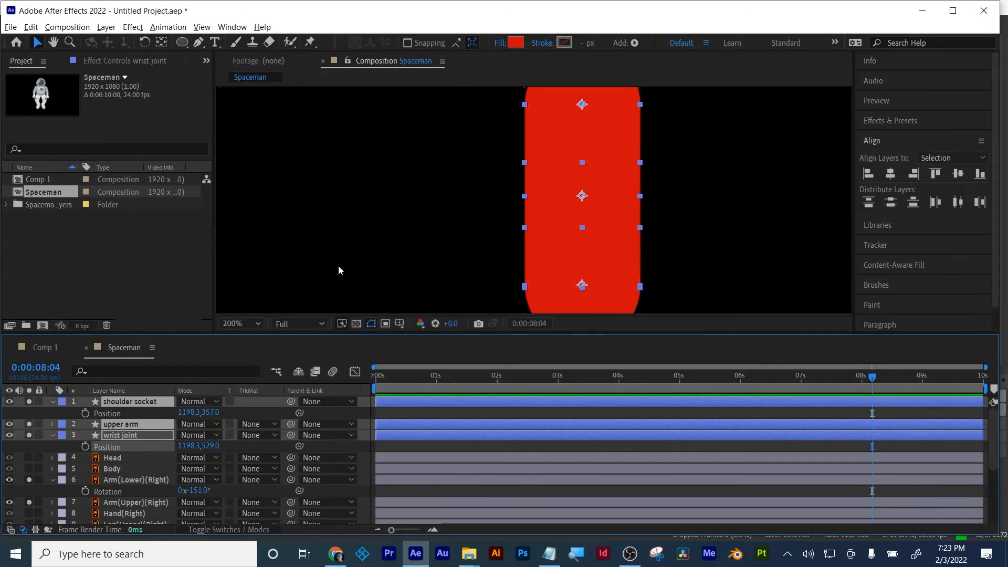
click(467, 408)
key(comma)
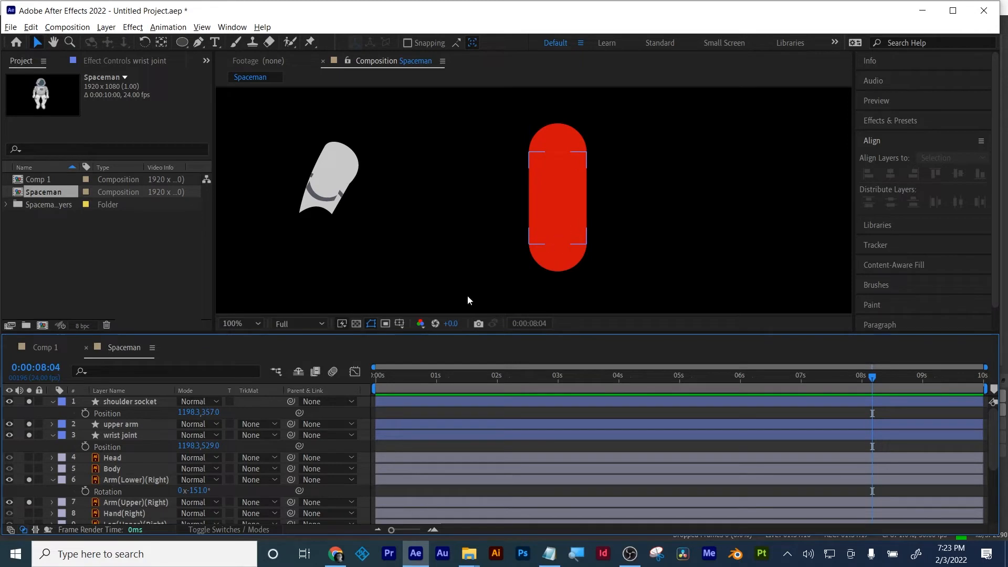
click(53, 402)
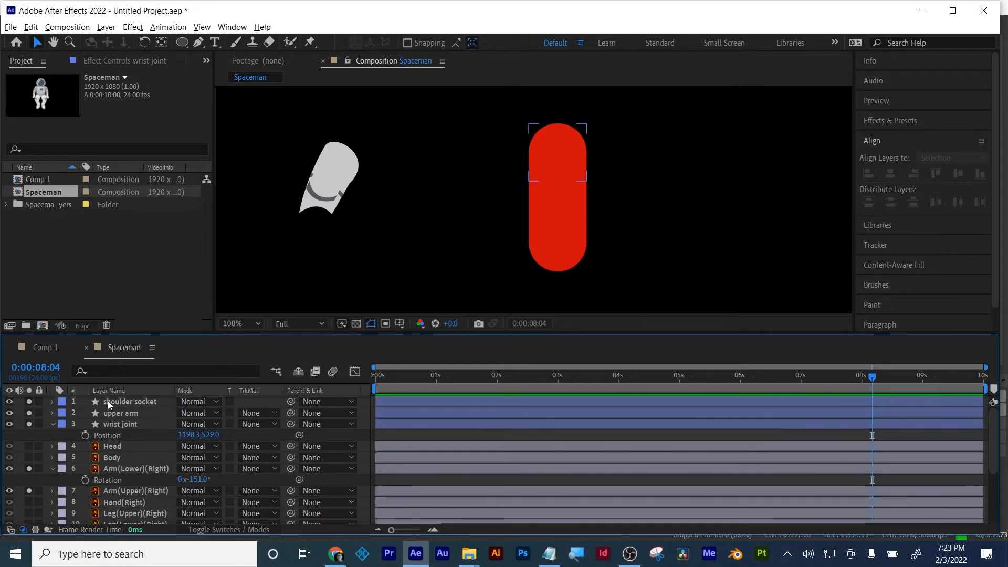
click(119, 398)
shift+click(116, 424)
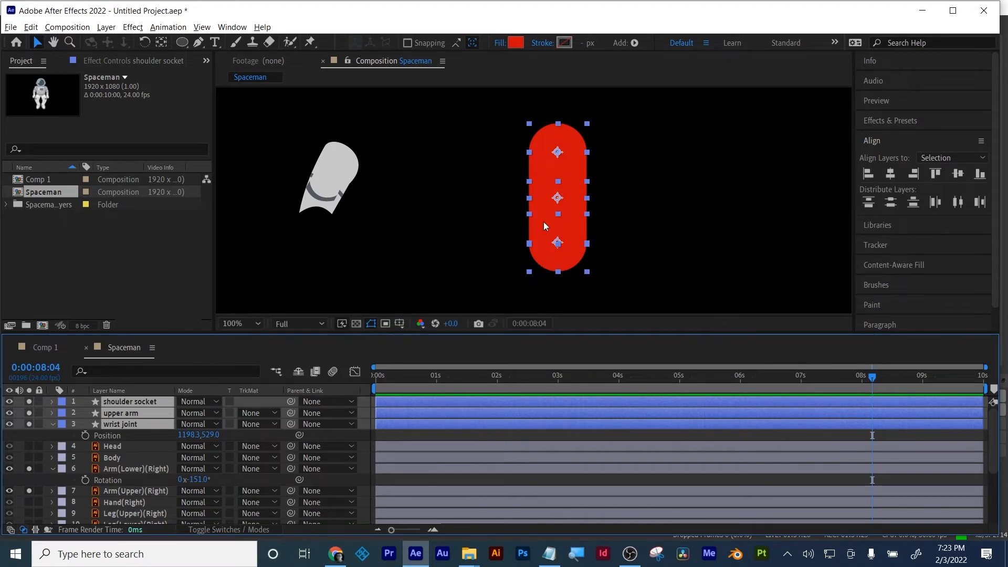
right_click(562, 431)
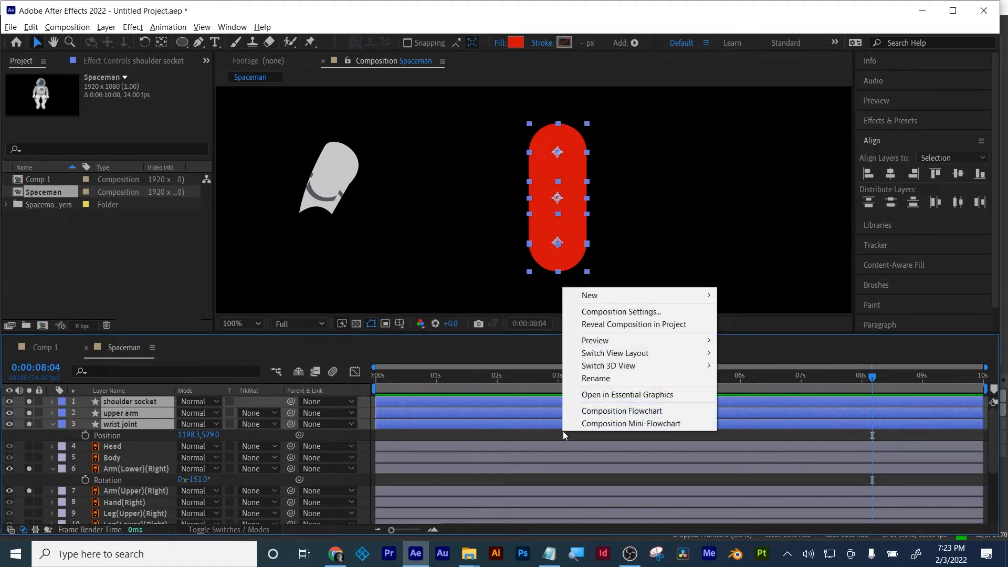
click(543, 435)
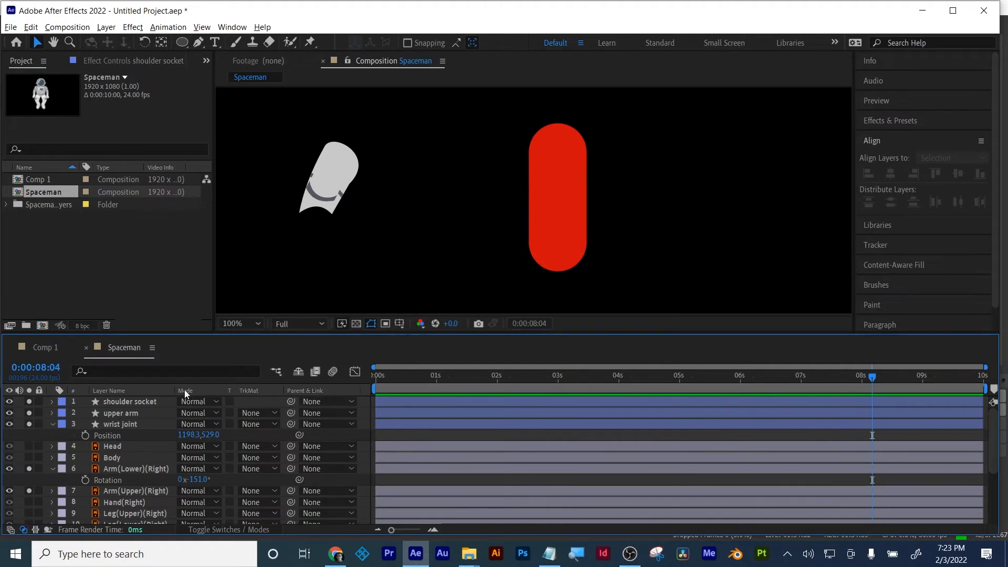
- Turn off solo for all soloed layers and collapse the Arm(Lower)(Right) layer's rotation property
drag(29, 399, 36, 492)
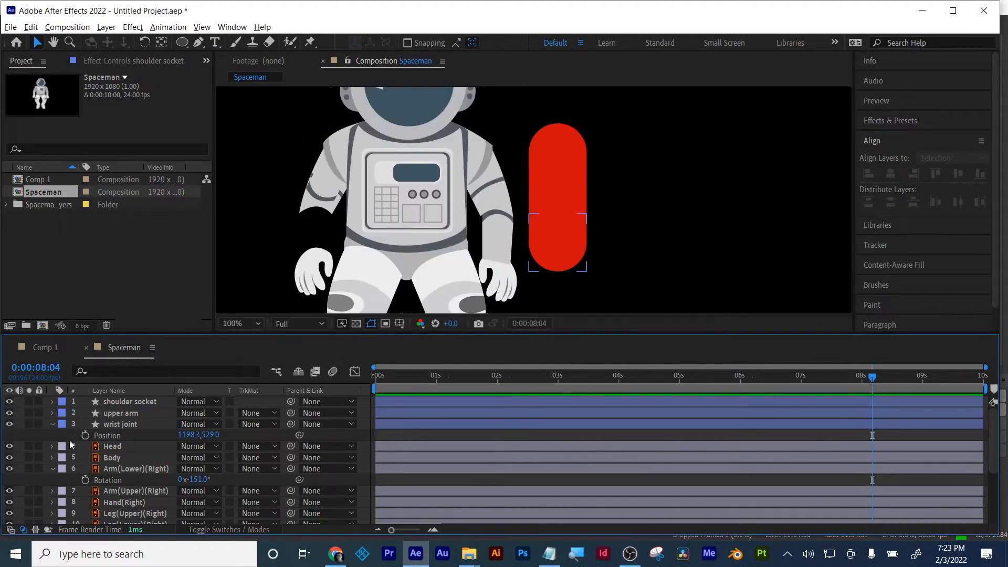
click(112, 472)
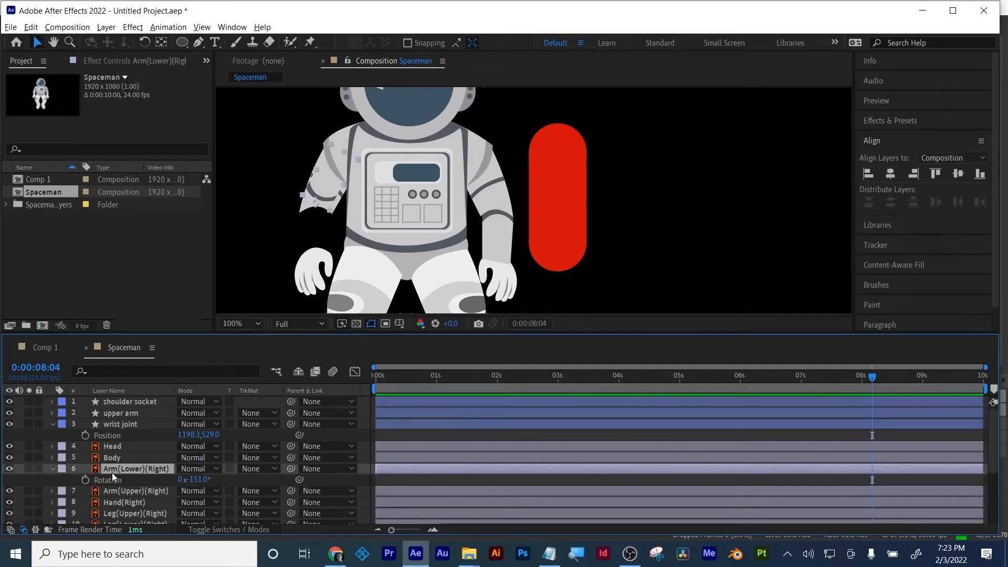
click(52, 469)
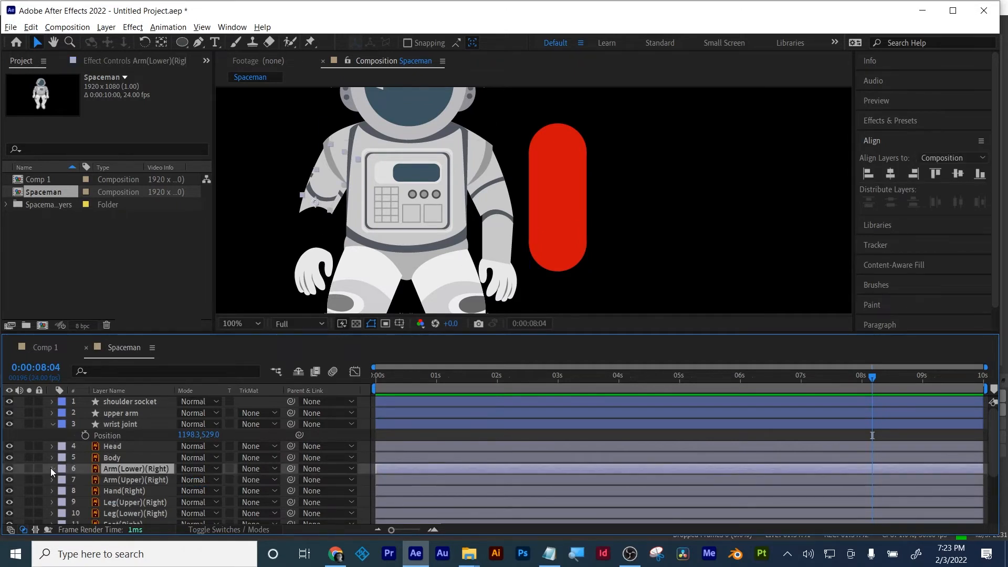
- Collapse the wrist joint's properties and delete the shoulder socket, upper arm and wrist joint shape layers
click(51, 424)
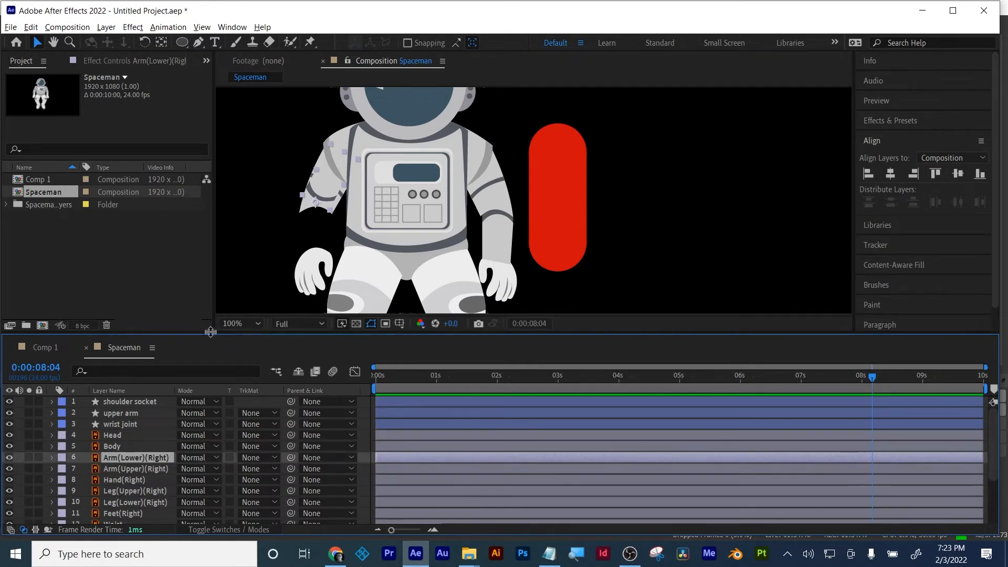
drag(210, 332, 239, 240)
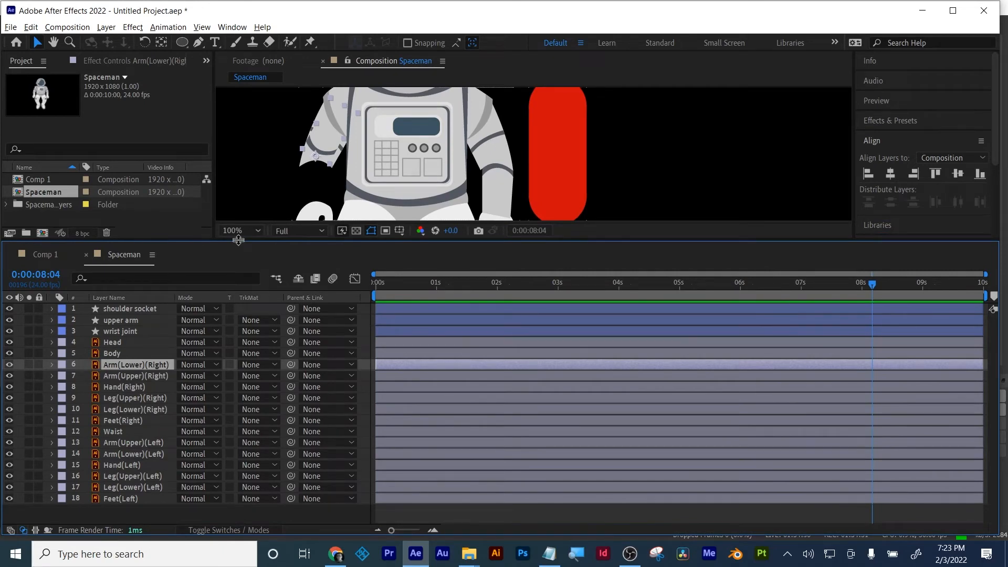
click(610, 177)
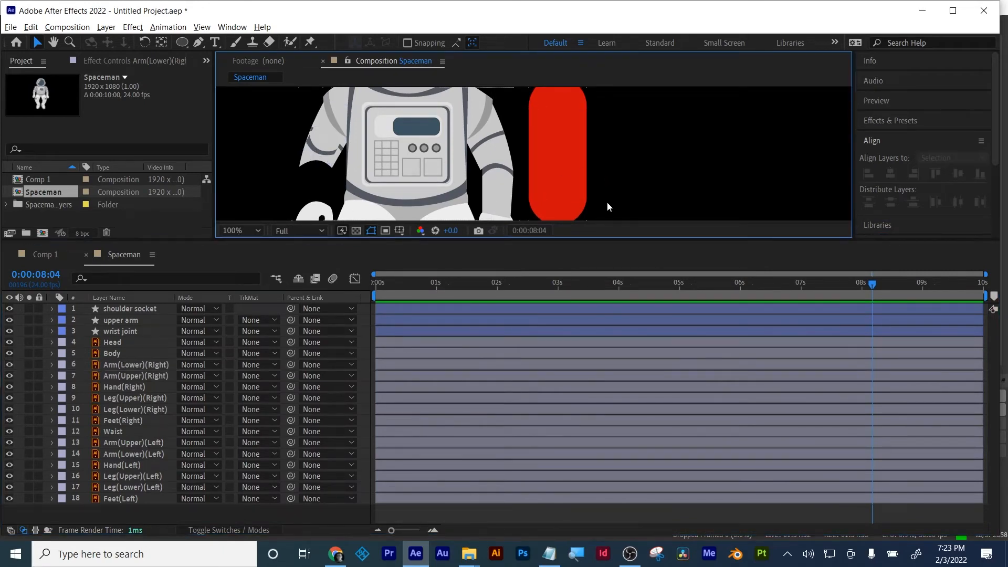
drag(601, 243, 584, 430)
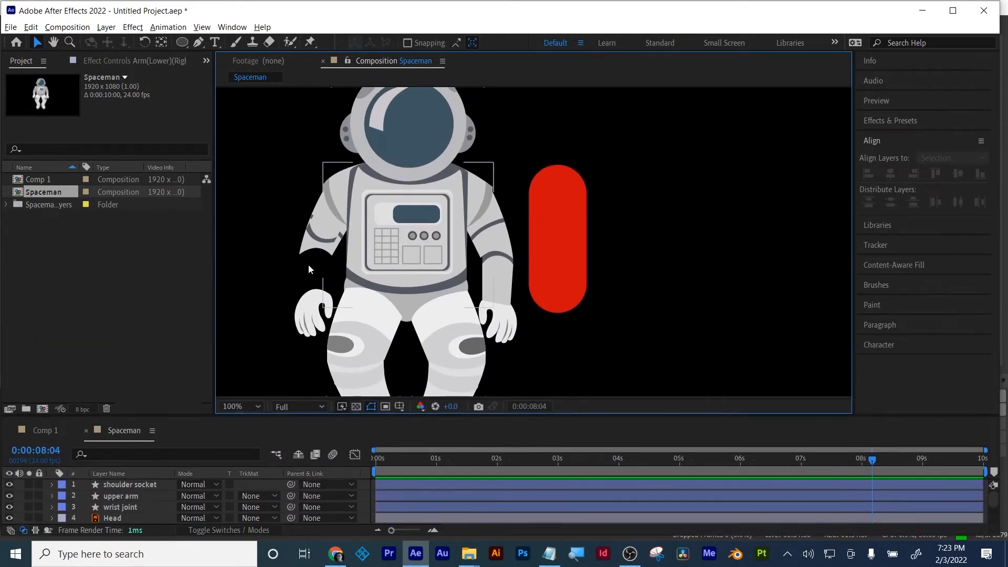
drag(168, 415, 174, 230)
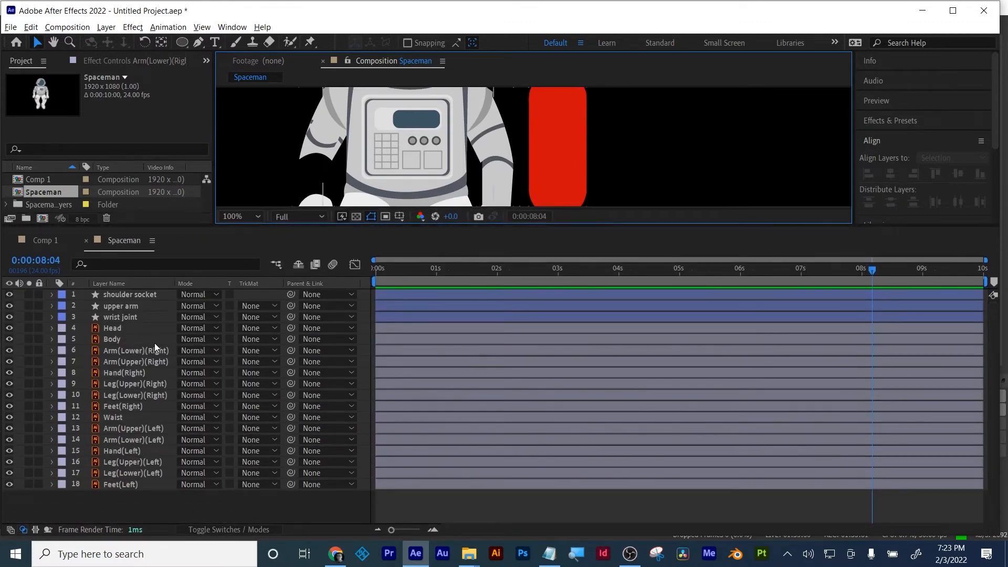
click(125, 352)
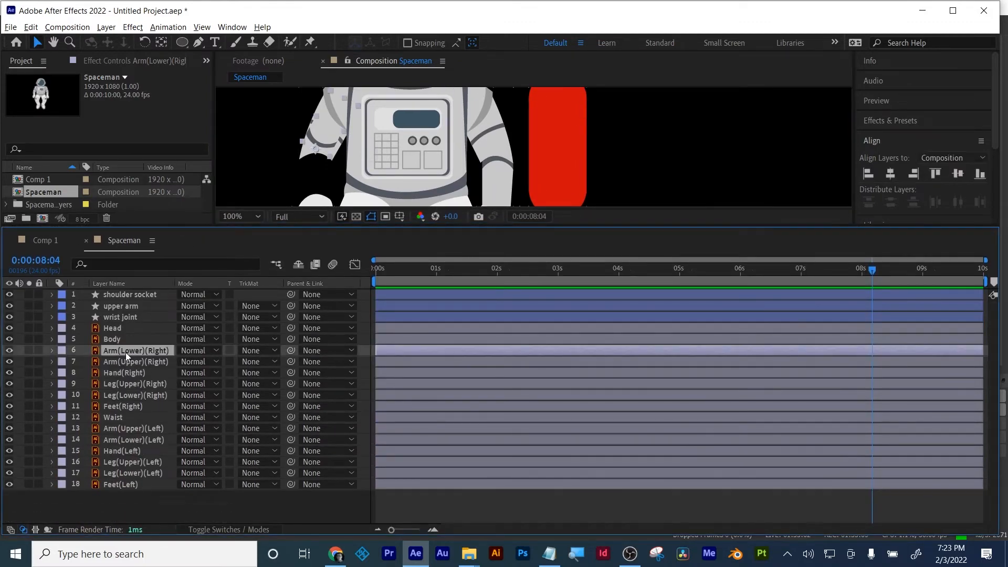
click(119, 317)
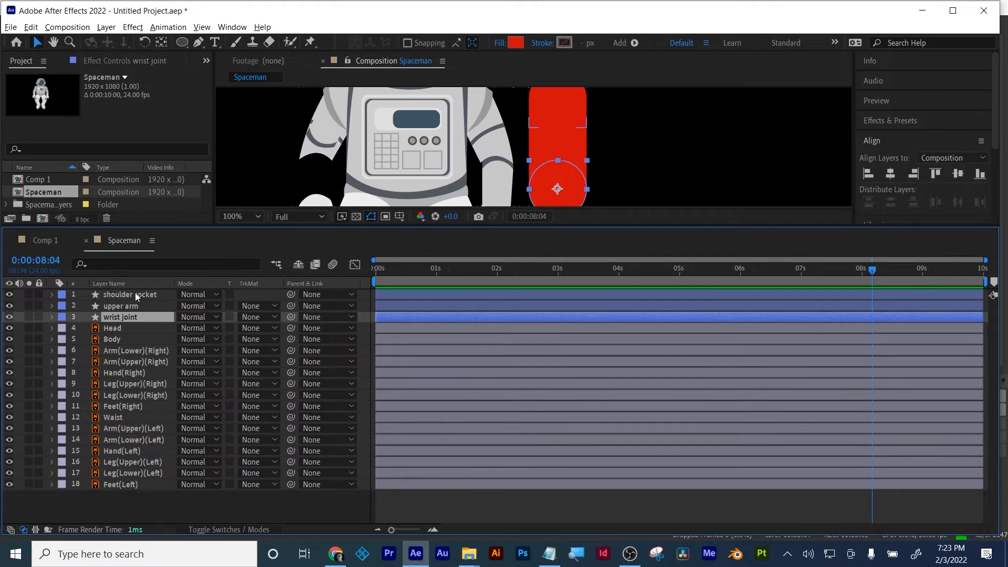
shift+click(134, 292)
key(Delete)
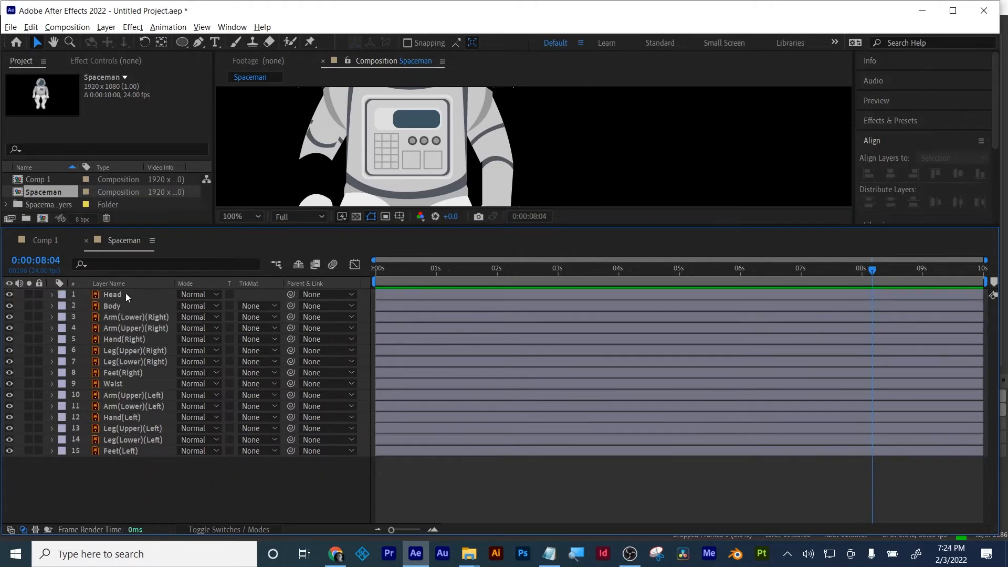
- Delete all the remaining body-part layers, Head through Feet(Left), and close the Spaceman composition
click(118, 294)
shift+click(118, 444)
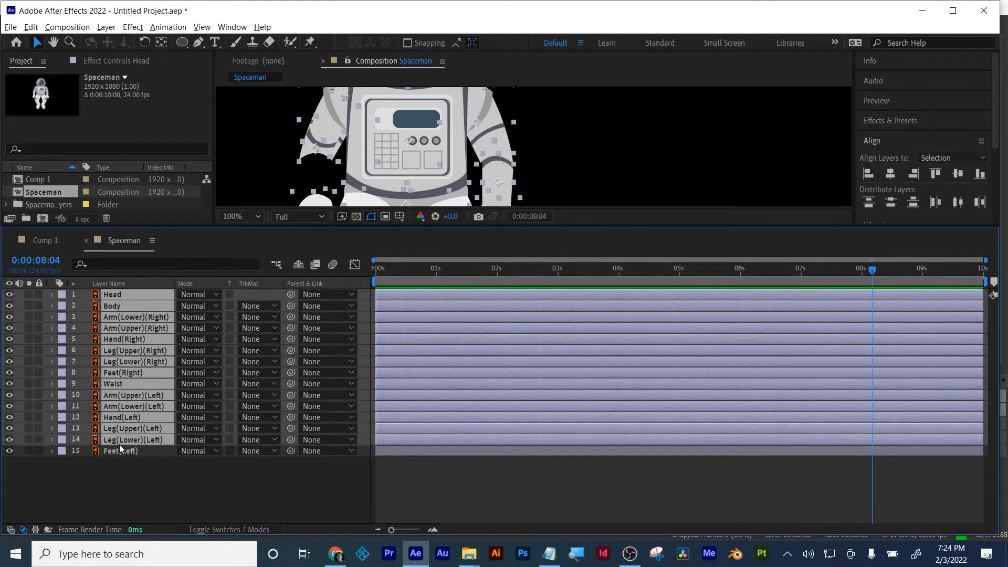
key(Delete)
click(125, 294)
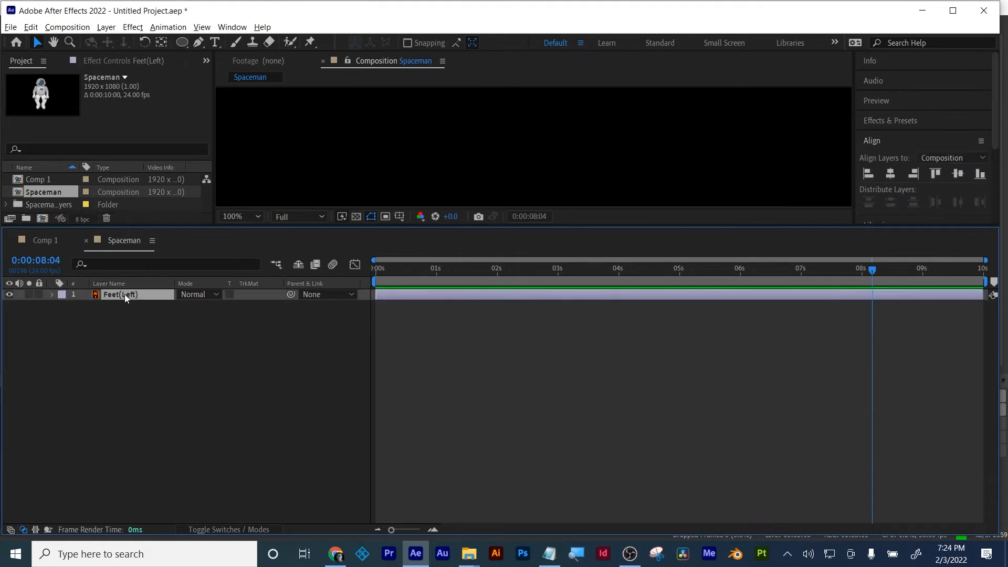
key(Delete)
click(86, 240)
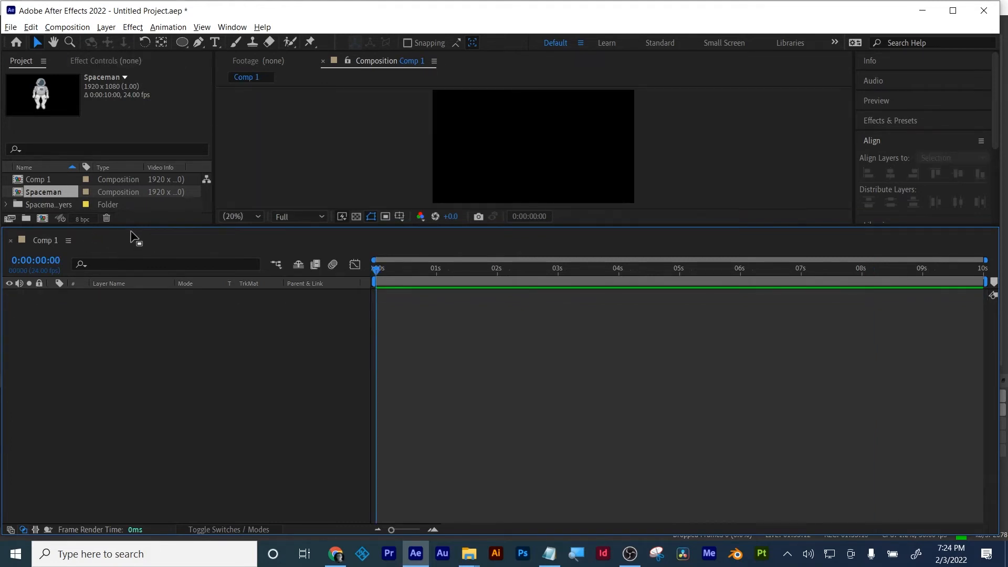
- In the Spaceman 2 composition, move Hand(Left), Leg(Upper)(Left) and Leg(Lower)(Left) together to just below Leg(Lower)(Right)
drag(137, 225, 133, 316)
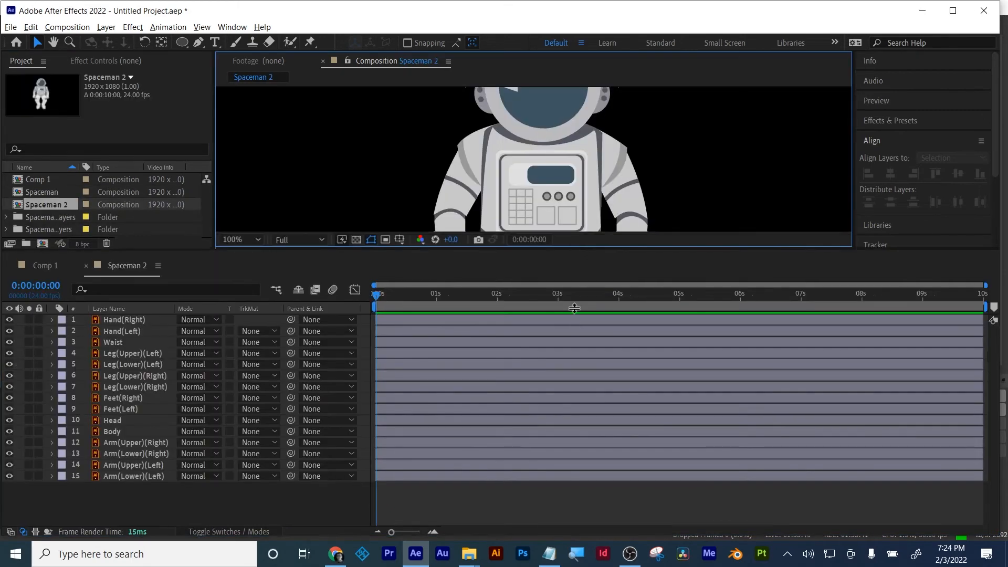
drag(573, 252, 574, 361)
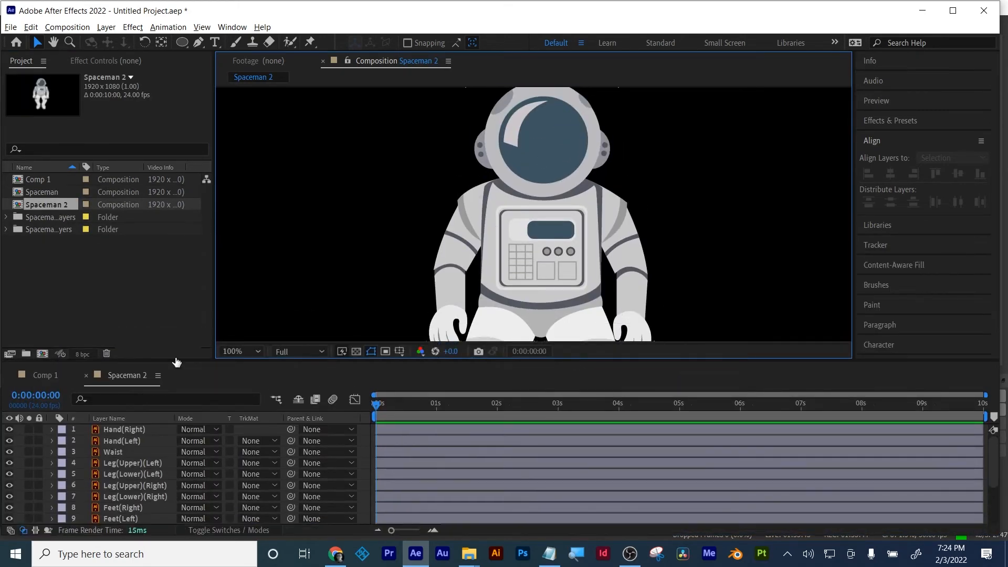
drag(177, 363, 186, 233)
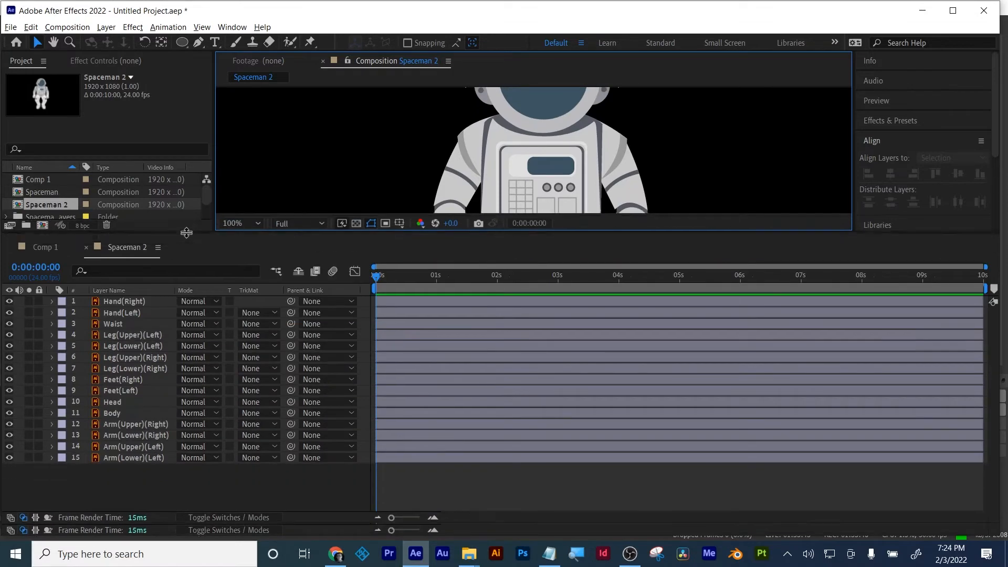
click(124, 311)
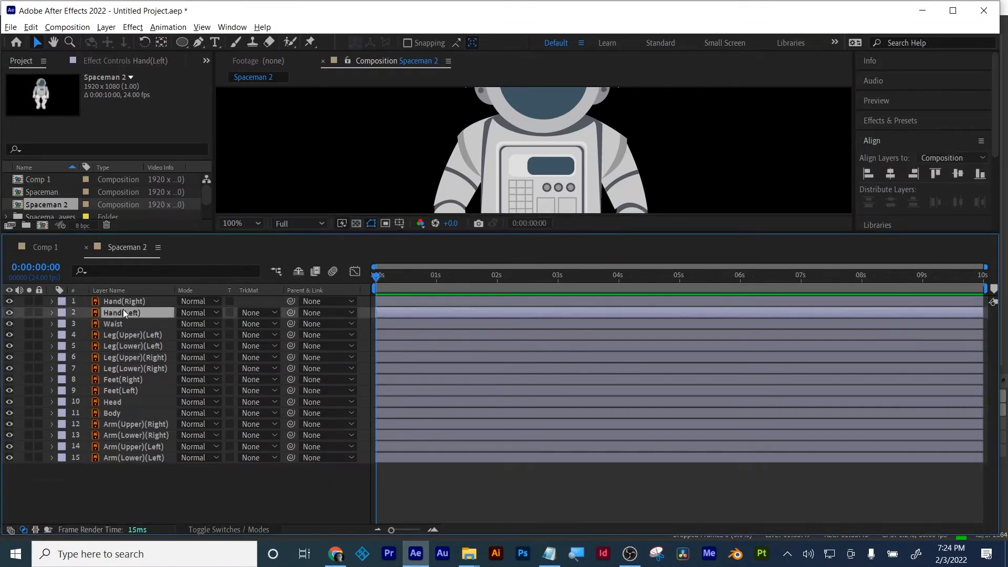
ctrl+click(124, 335)
ctrl+click(124, 346)
drag(124, 346, 125, 374)
- Move the Arm(Upper)(Right) and Arm(Lower)(Right) layers together to directly below Hand(Right)
click(130, 424)
ctrl+click(131, 434)
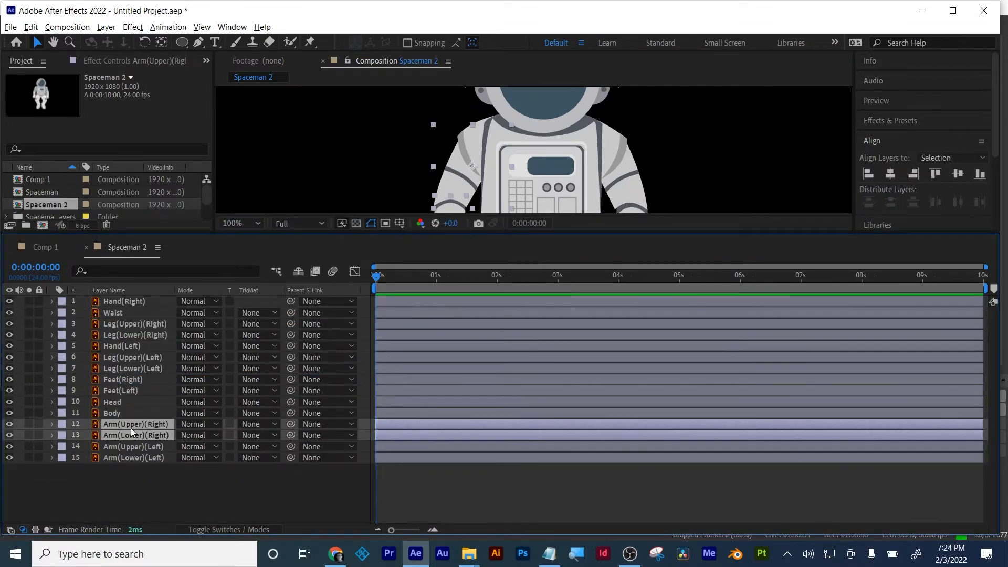
drag(130, 427, 140, 307)
click(124, 334)
drag(183, 234, 184, 309)
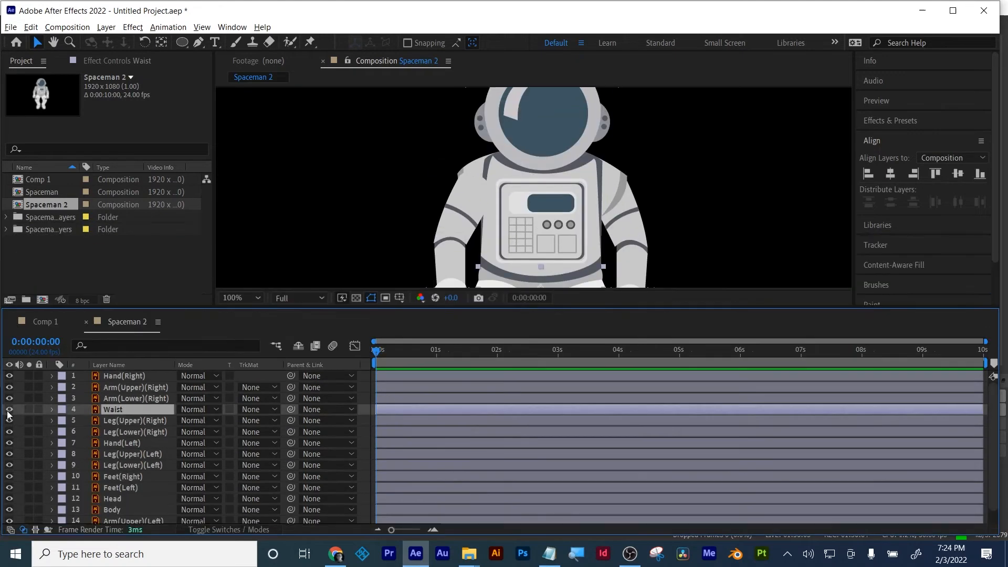
- Move Head and Body to the top of the layer stack, and place Arm(Lower)(Right) above Arm(Upper)(Right)
drag(126, 505, 128, 385)
click(112, 507)
drag(112, 506, 110, 374)
click(111, 389)
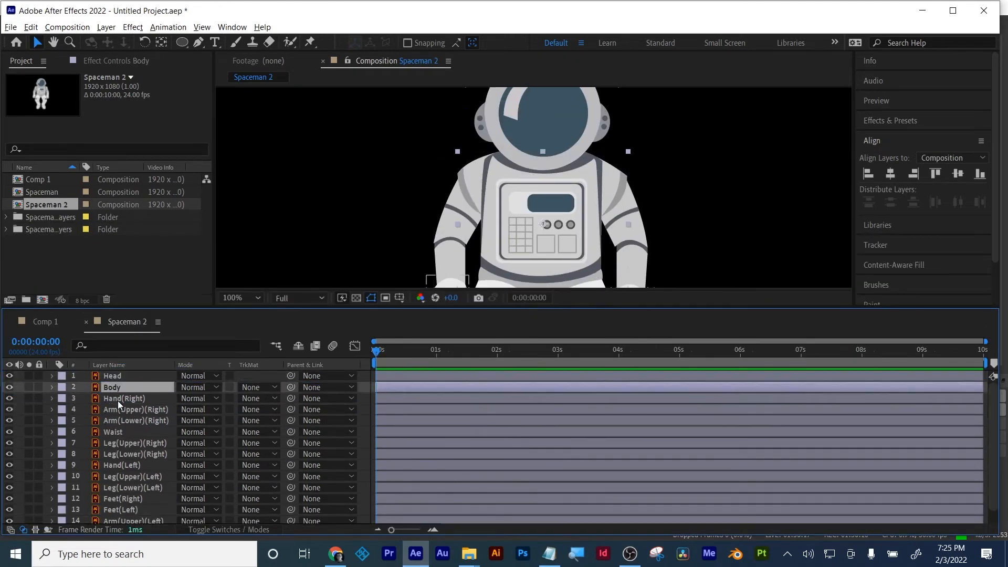
click(124, 407)
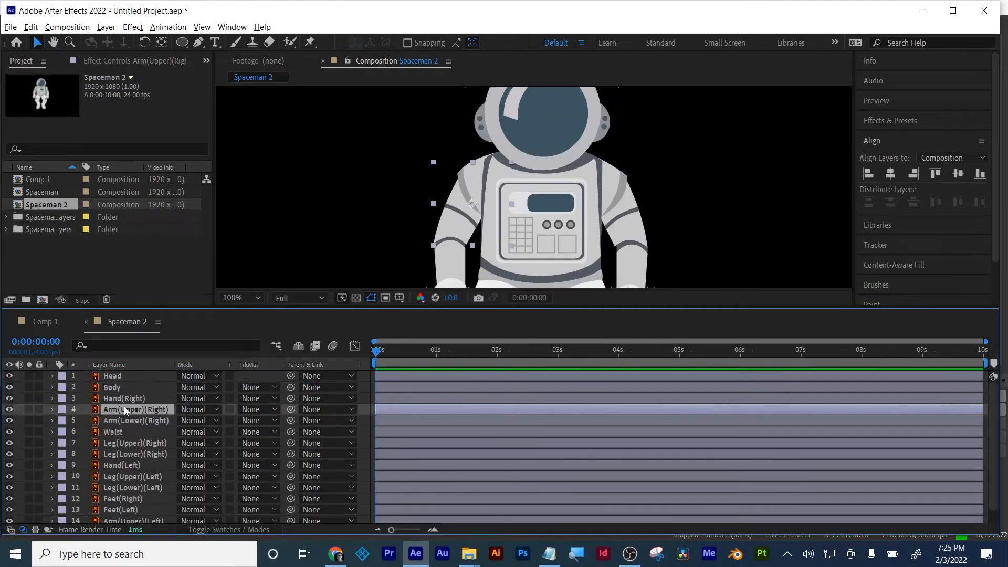
drag(125, 420, 127, 408)
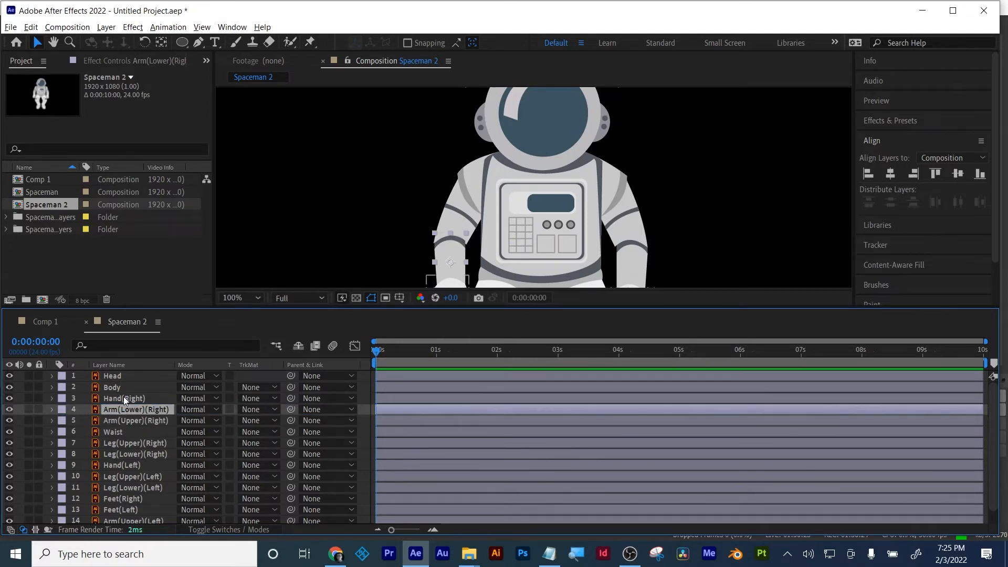
- Parent Hand(Right) to Arm(Lower)(Right), and parent Arm(Lower)(Right) to Arm(Upper)(Right)
click(124, 398)
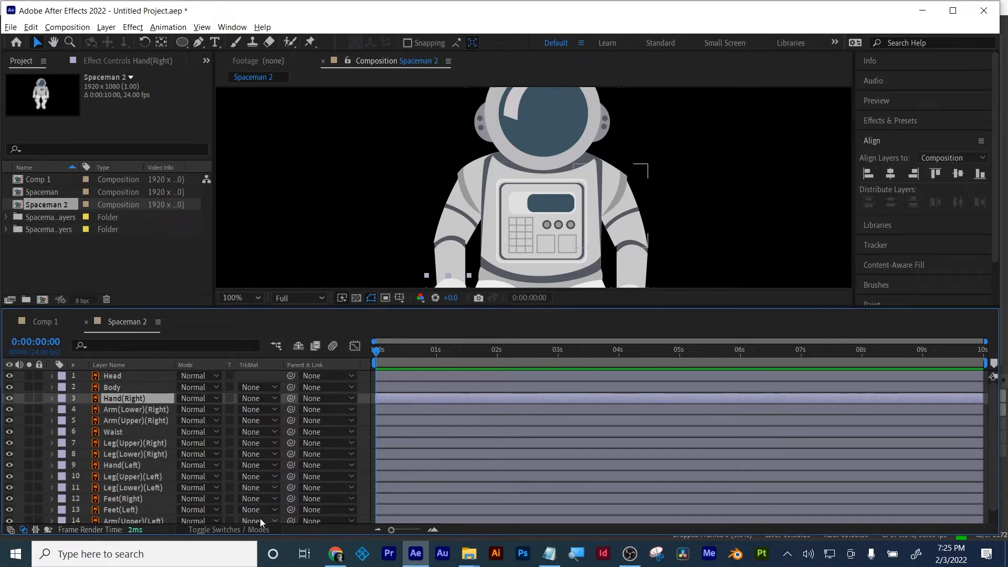
click(249, 531)
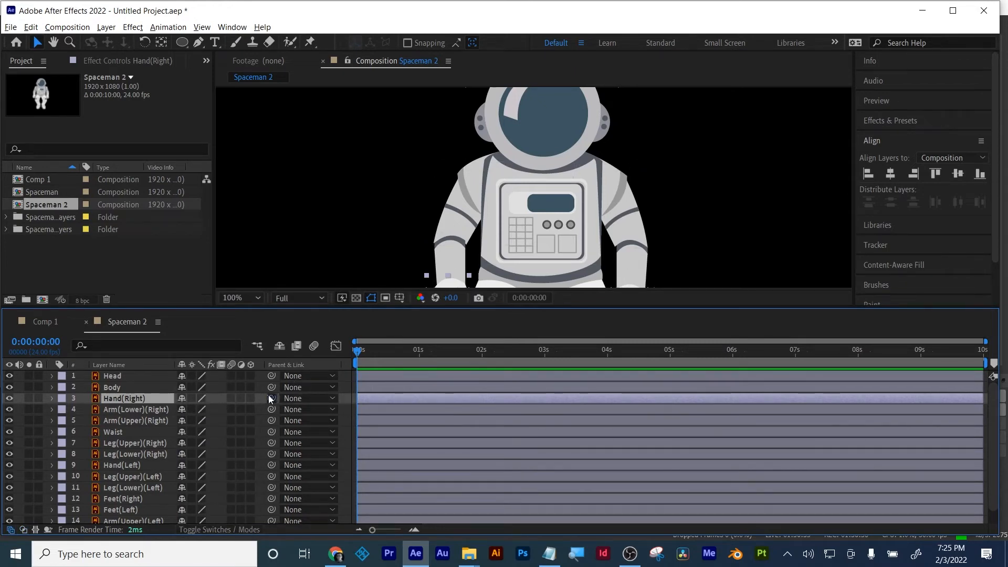
drag(270, 396, 161, 408)
click(161, 408)
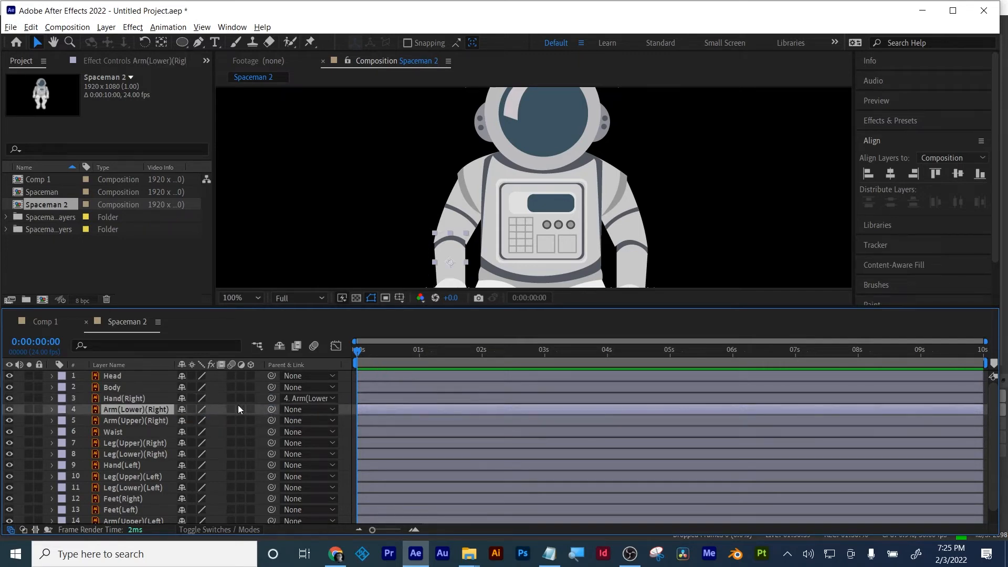
drag(272, 408, 175, 421)
- Reorder the right leg layers below Waist as Feet(Right), Leg(Lower)(Right), Leg(Upper)(Right)
drag(128, 456, 128, 441)
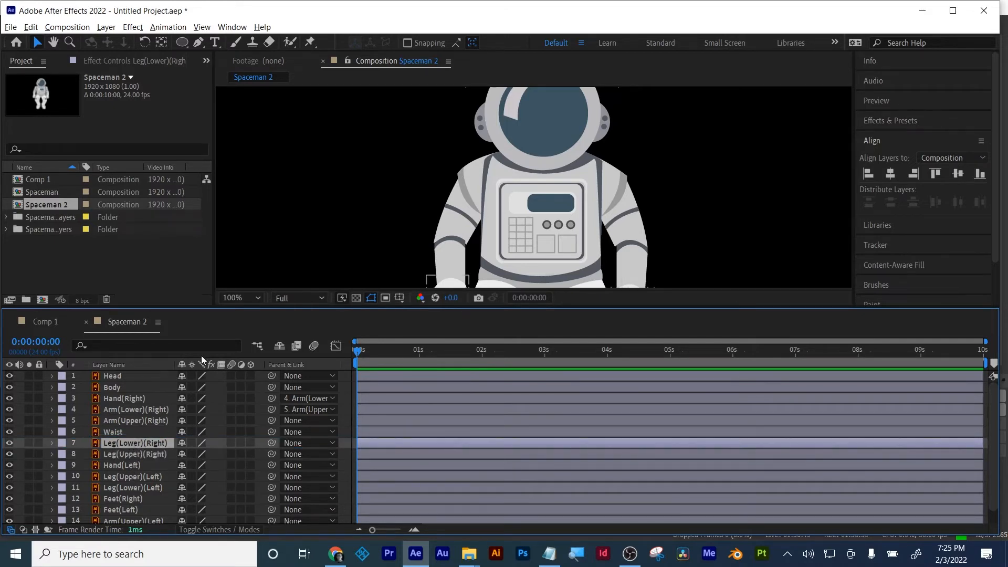
drag(206, 306, 205, 245)
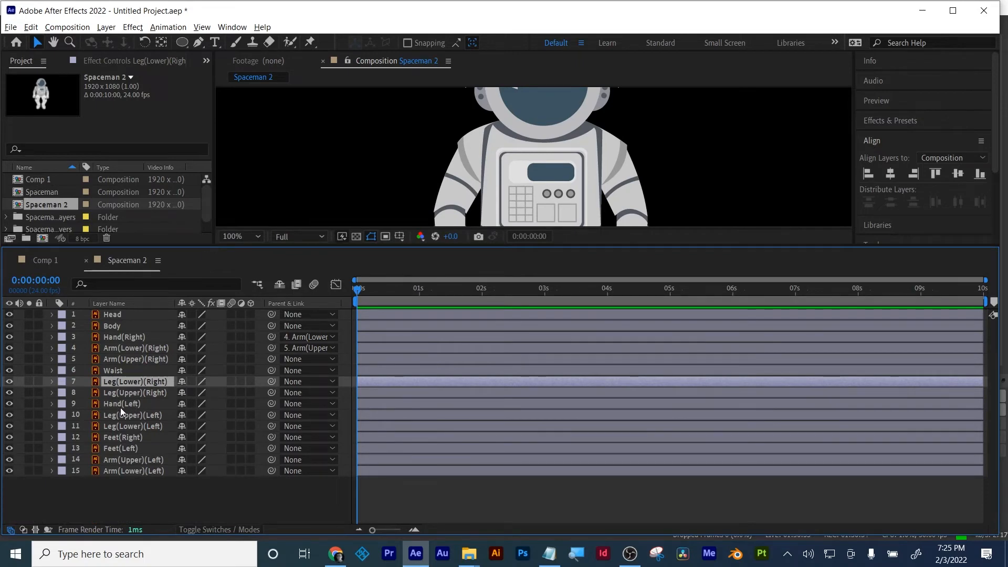
drag(120, 432, 122, 406)
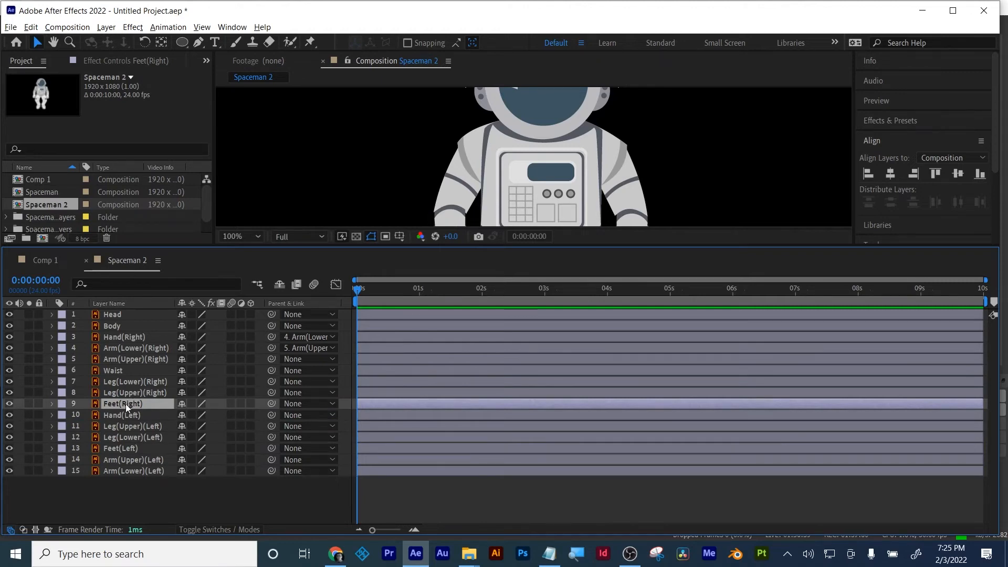
drag(127, 403, 119, 377)
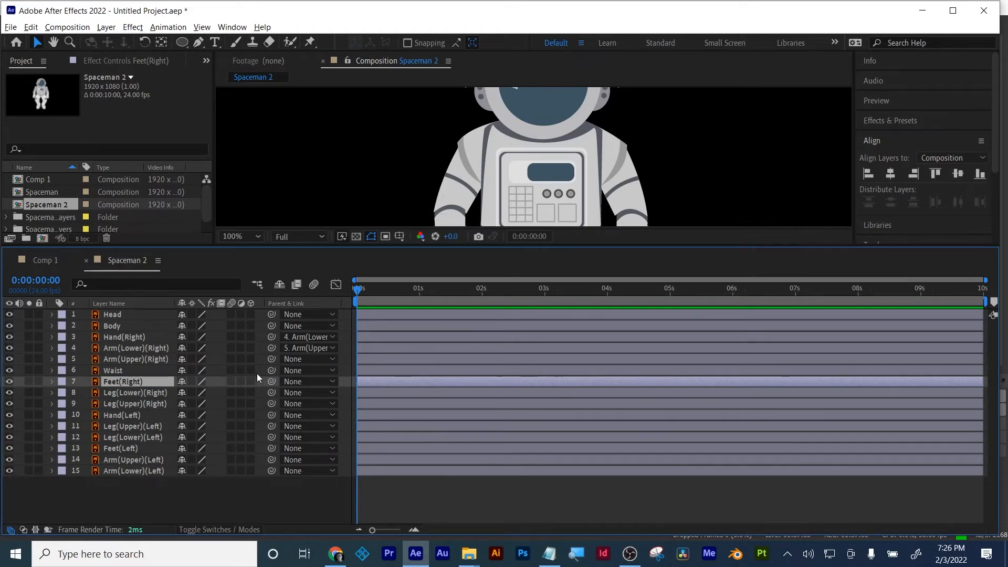
- Parent Feet(Right) to Leg(Lower)(Right), and parent Leg(Lower)(Right) to Leg(Upper)(Right)
drag(271, 381, 152, 392)
click(192, 388)
drag(267, 394, 161, 408)
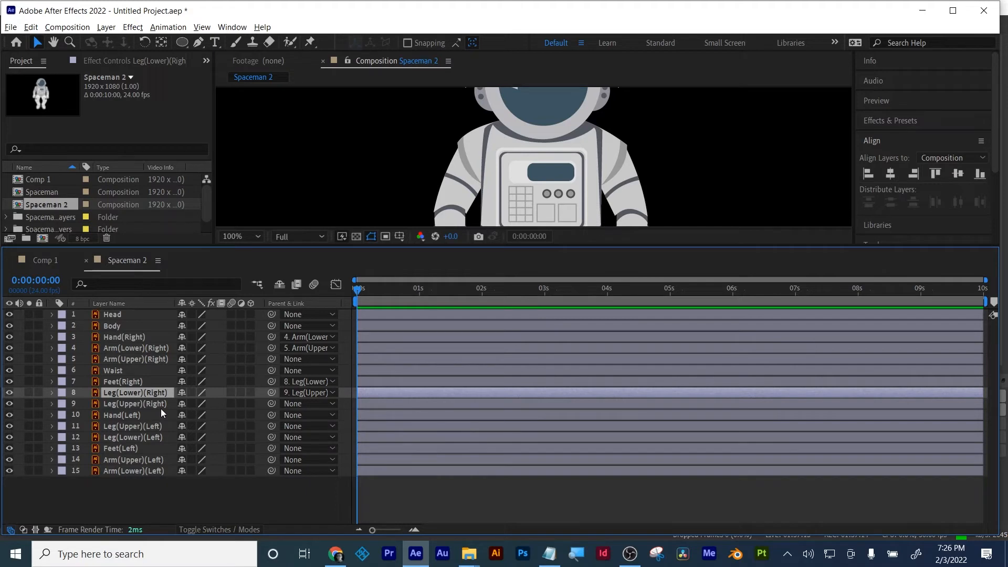
- Parent the Head and Waist layers to the Body layer
click(115, 314)
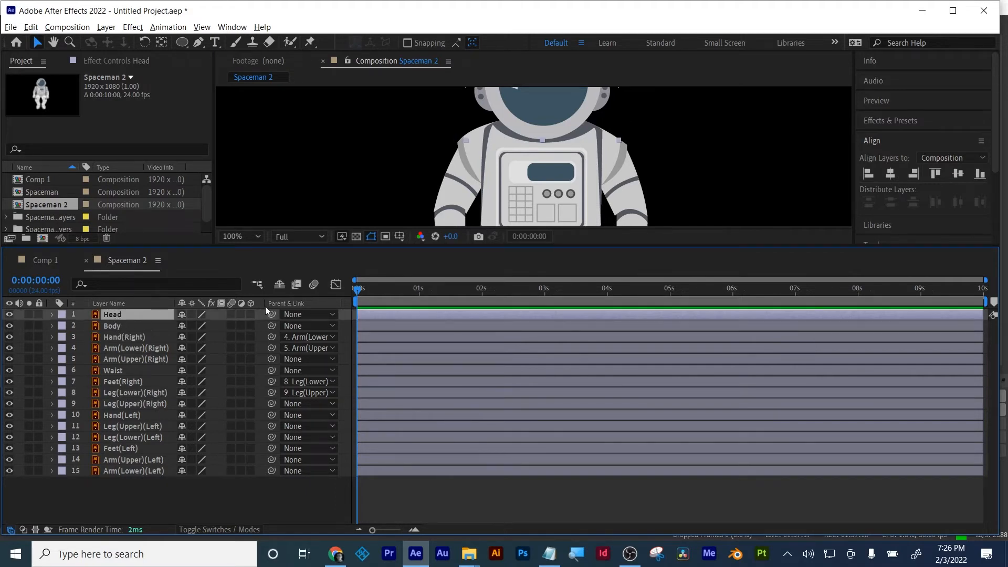
drag(271, 315, 133, 327)
click(113, 370)
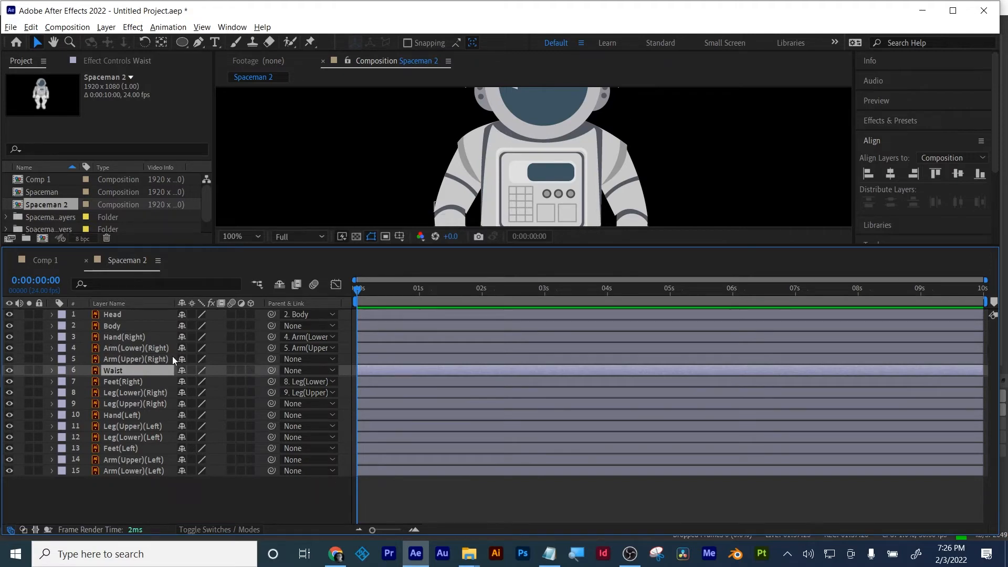
drag(268, 371, 118, 325)
- Parent the Leg(Upper)(Right) layer to the Waist layer
click(142, 397)
click(138, 407)
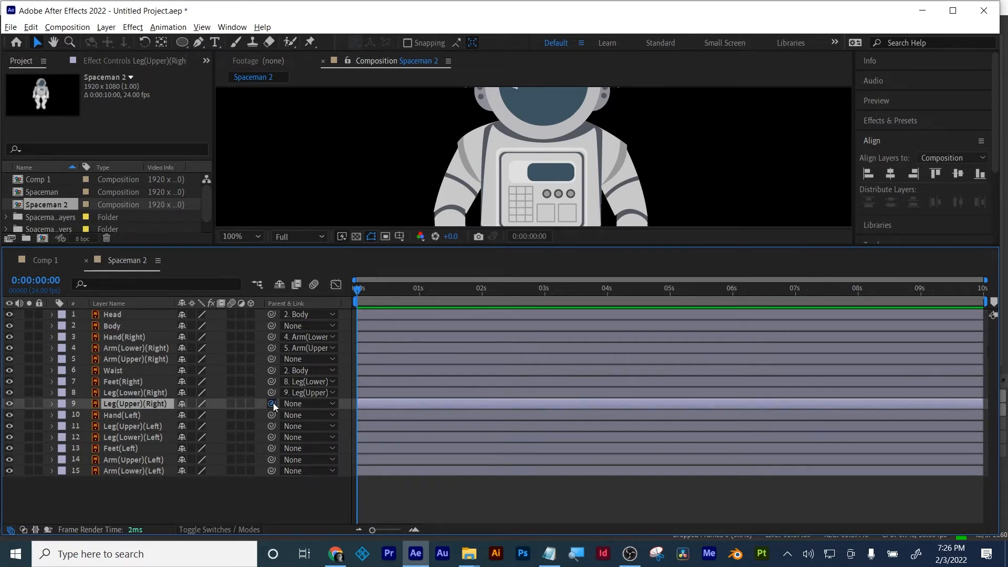
drag(273, 403, 119, 374)
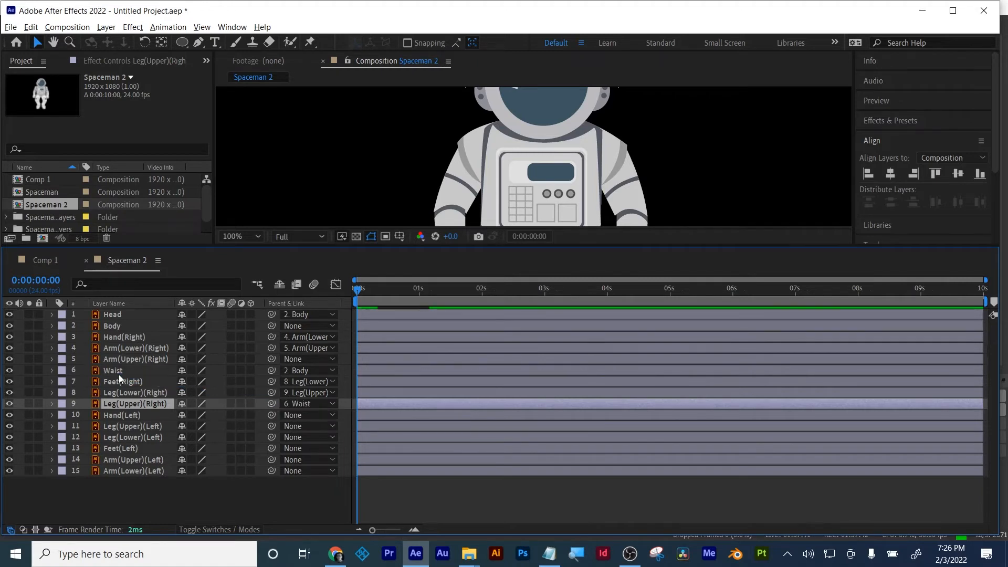
- Place Leg(Lower)(Left) above Leg(Upper)(Left), directly below Hand(Left), and parent Hand(Left) to Leg(Lower)(Left)
click(126, 415)
click(126, 424)
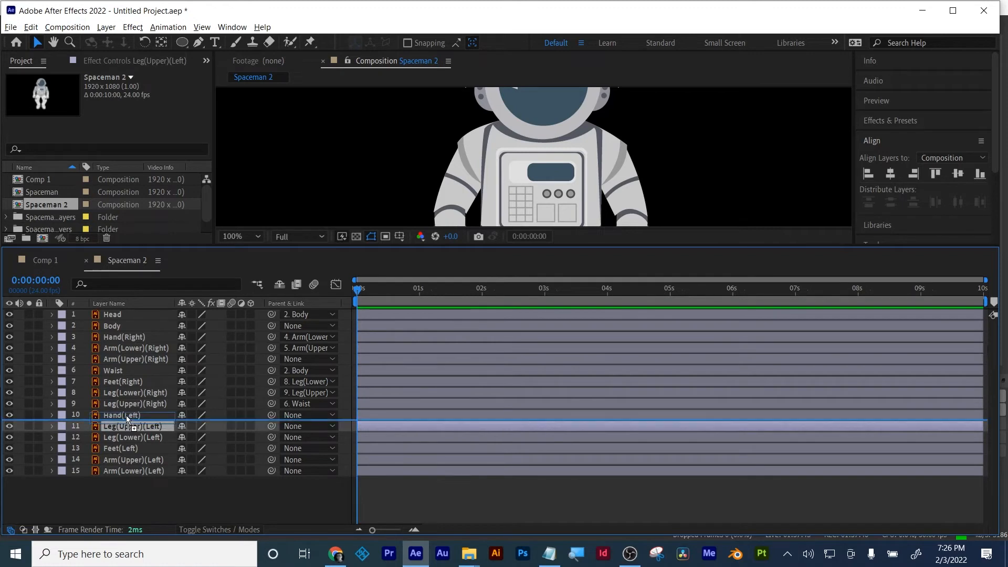
click(124, 415)
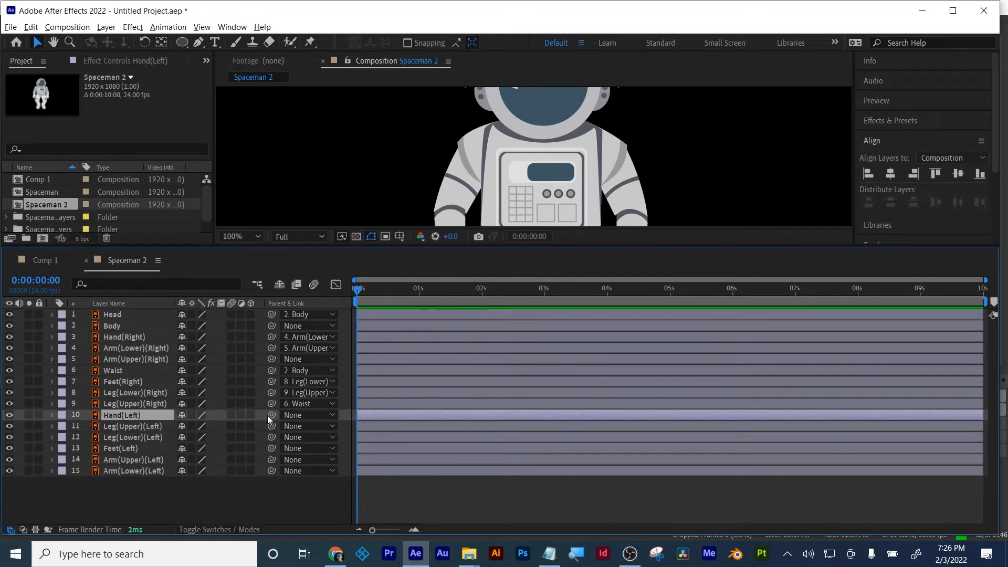
drag(270, 415, 140, 425)
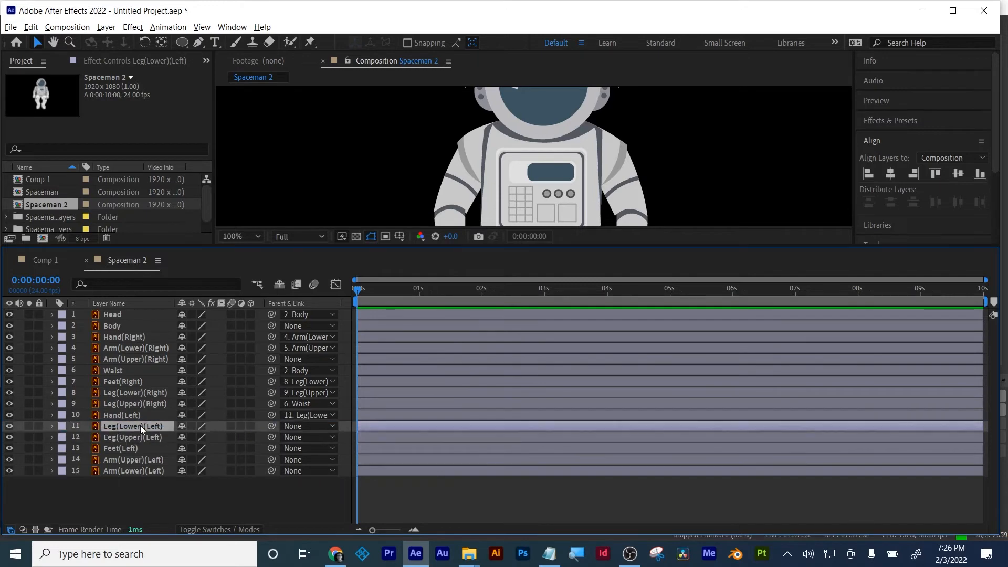
- Parent Leg(Lower)(Left) to Leg(Upper)(Left), and parent Leg(Upper)(Left) to Waist
double_click(141, 425)
drag(270, 425, 132, 444)
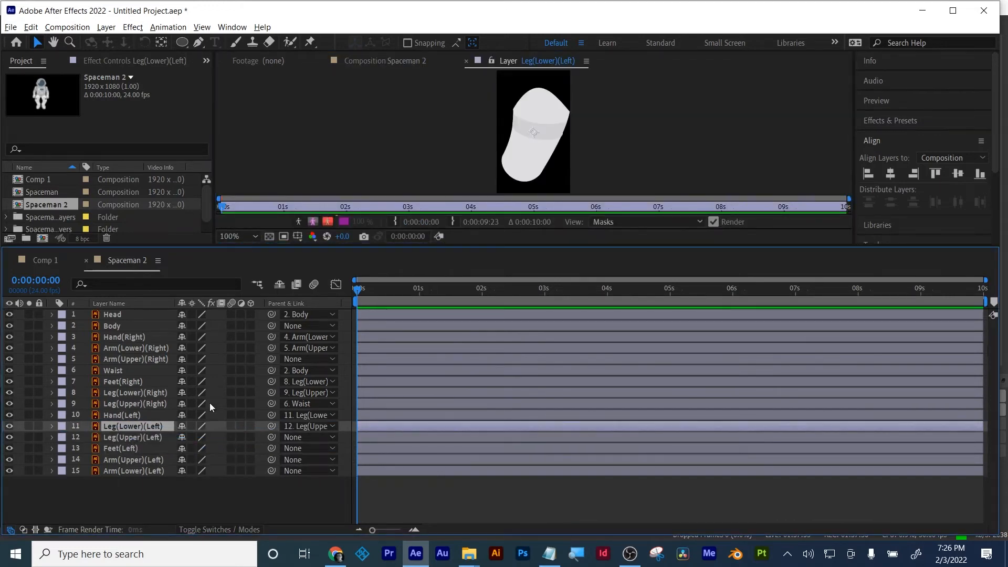
click(467, 61)
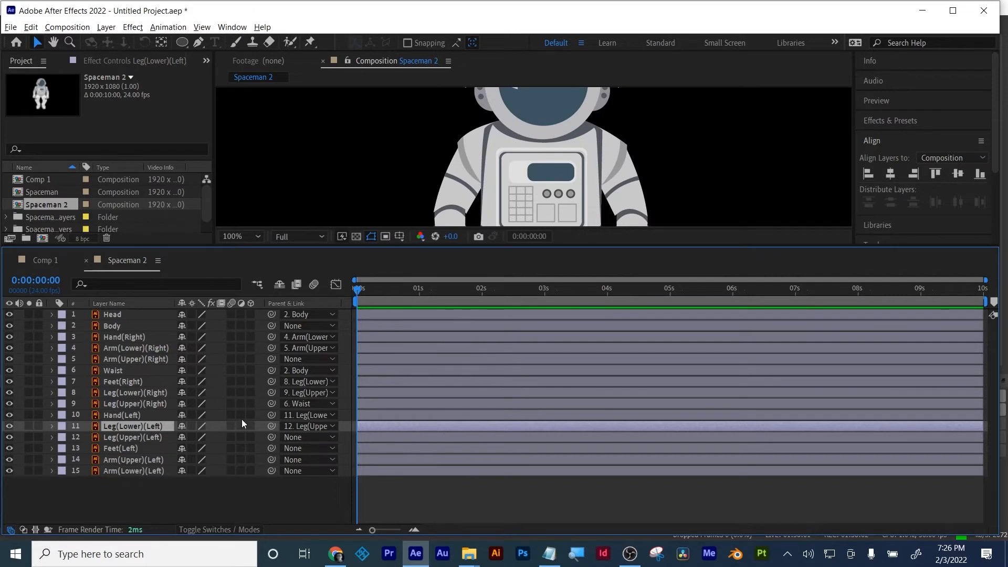
click(132, 439)
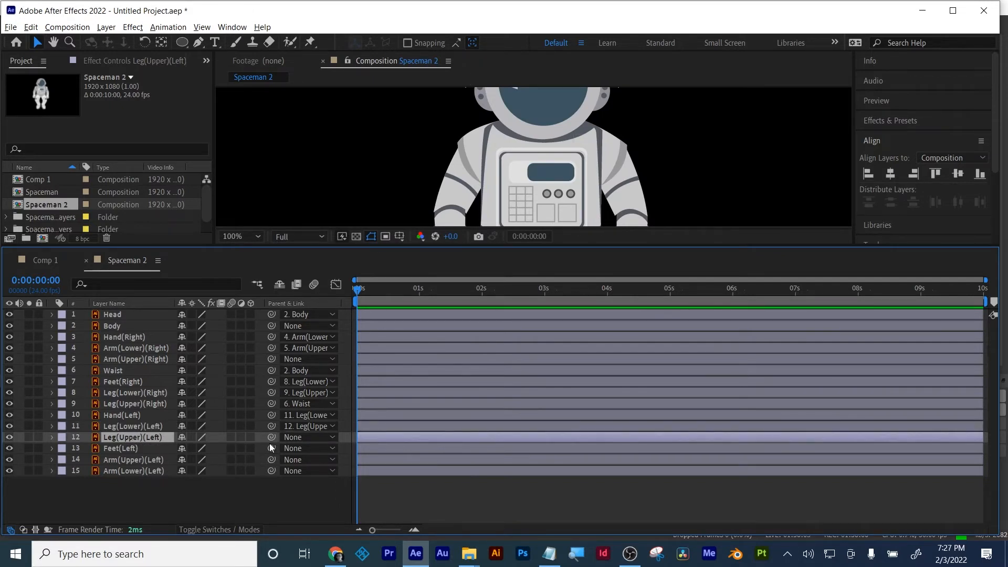
drag(270, 437, 118, 372)
- Place Feet(Left) directly above Leg(Lower)(Left) in the layer order and parent it to Leg(Lower)(Left)
drag(124, 449, 127, 422)
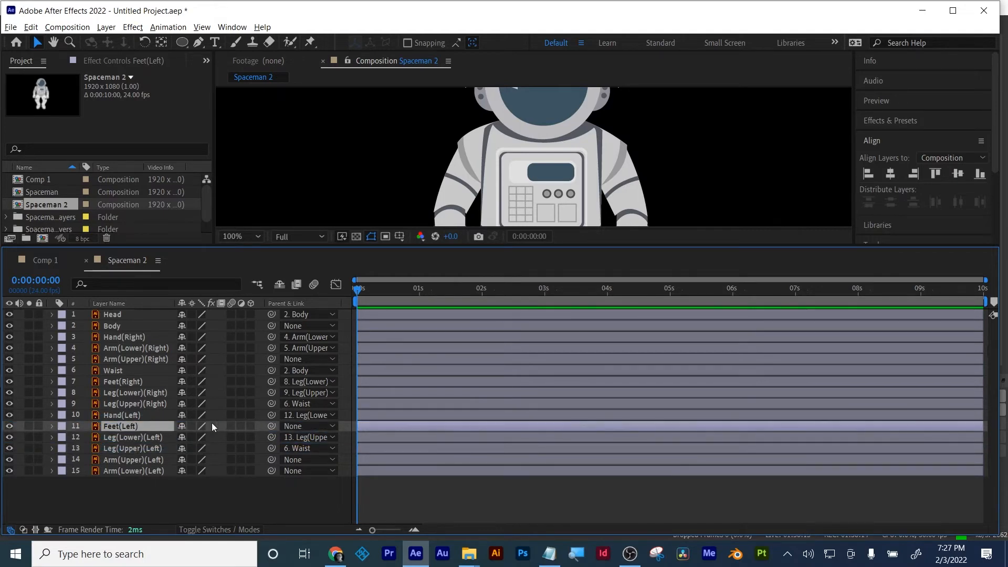
drag(271, 425, 122, 437)
- Reorder the left arm layers directly below Waist: Hand(Left) first, followed by Arm(Lower)(Left) and Arm(Upper)(Left)
click(135, 458)
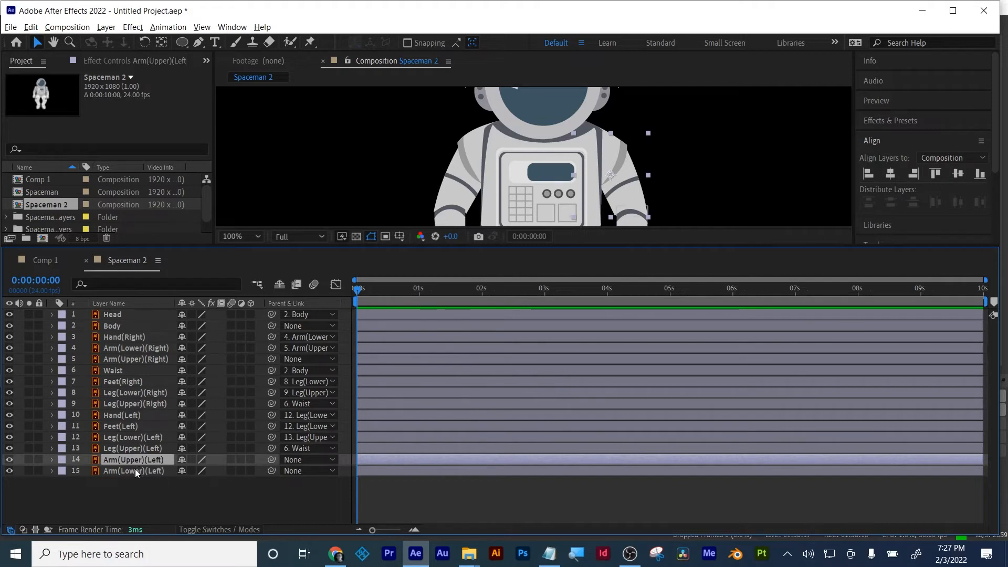
click(134, 468)
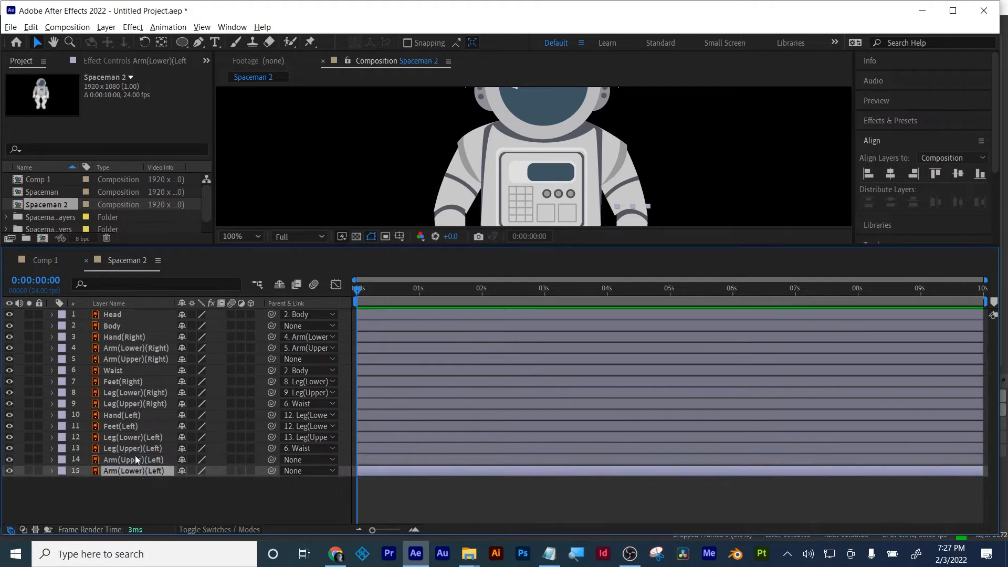
drag(135, 456, 128, 376)
shift+click(132, 471)
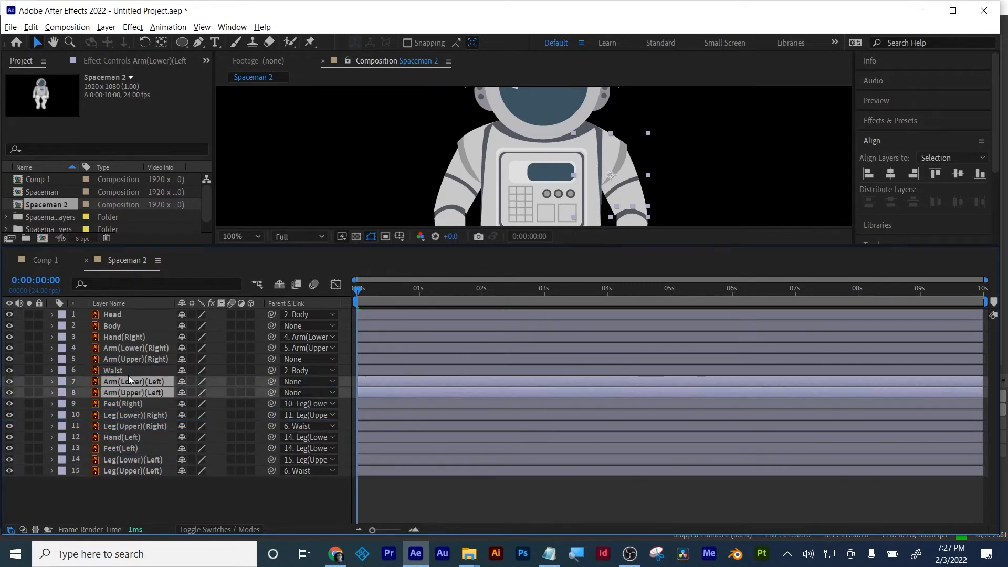
drag(120, 439, 118, 380)
- Parent Hand(Left) to Arm(Lower)(Left), and parent Arm(Lower)(Left) to Arm(Upper)(Left)
drag(271, 382, 158, 395)
double_click(158, 395)
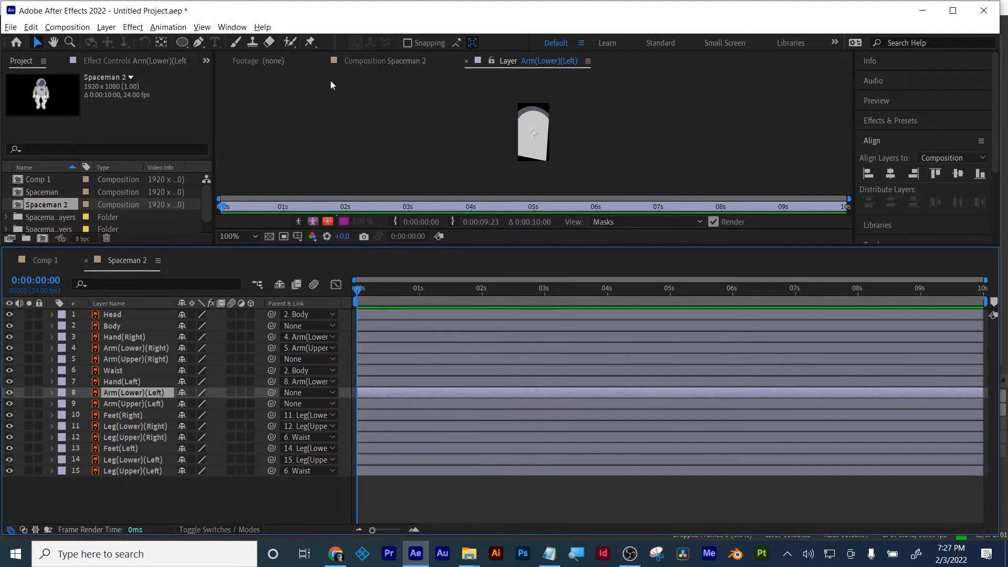
click(466, 61)
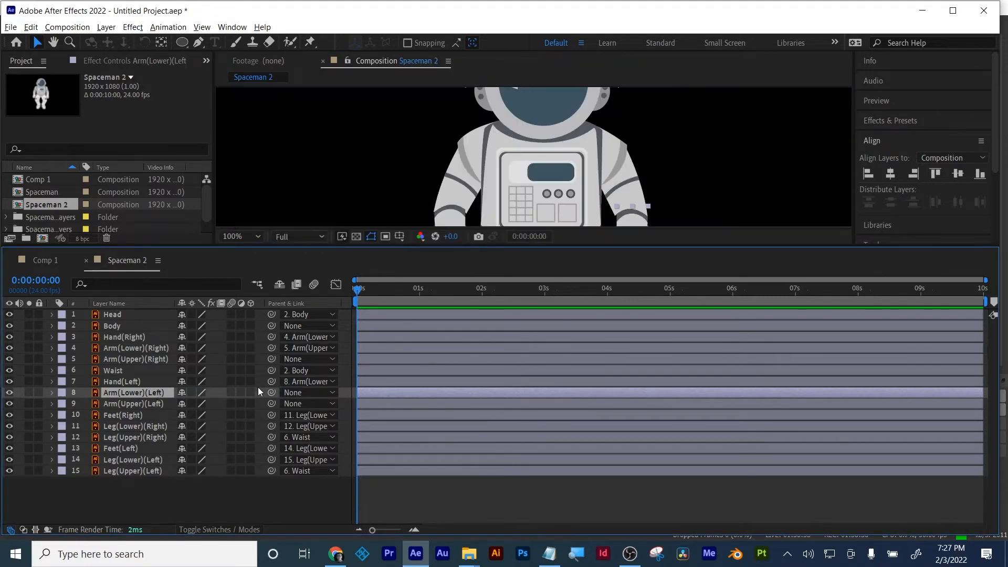
drag(272, 392, 150, 411)
- Try shifting the Body layer's horizontal position to test the parenting, and undo the move
drag(607, 245, 608, 307)
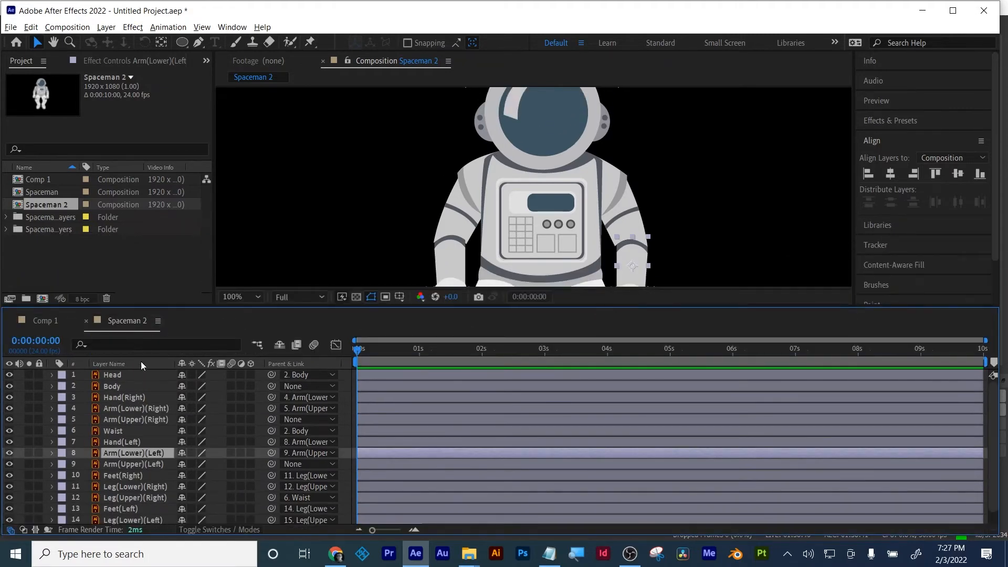
click(115, 387)
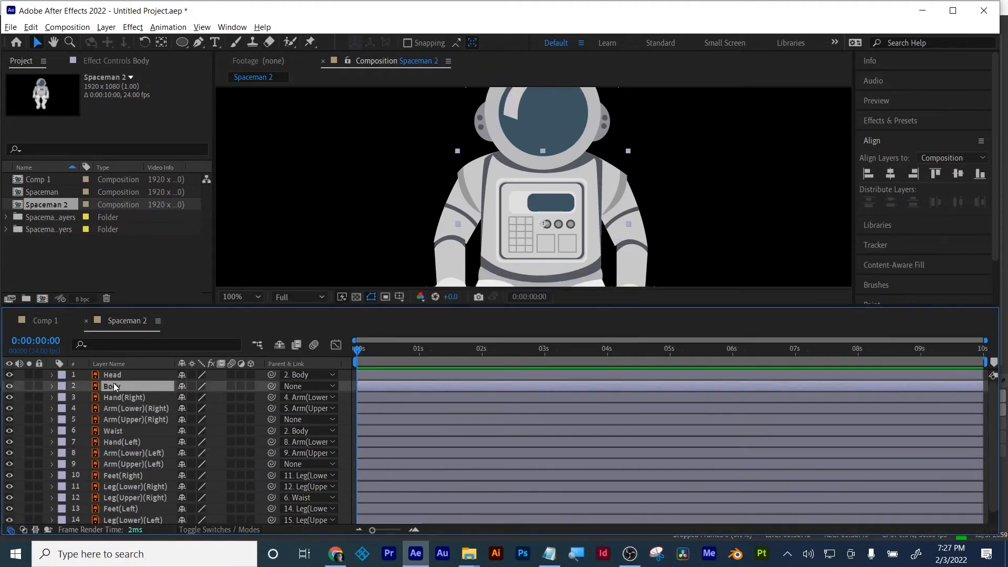
key(comma)
key(comma)
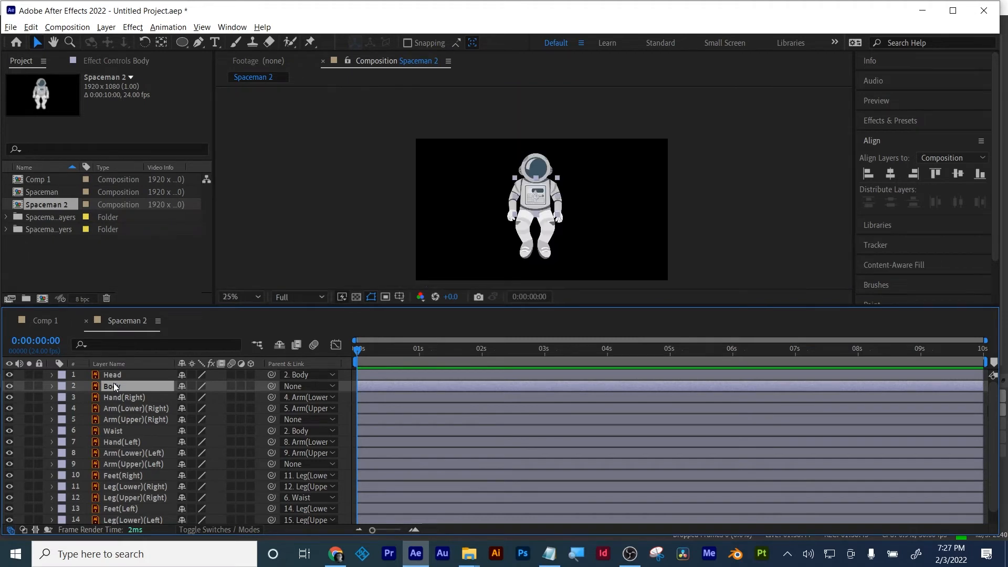
key(p)
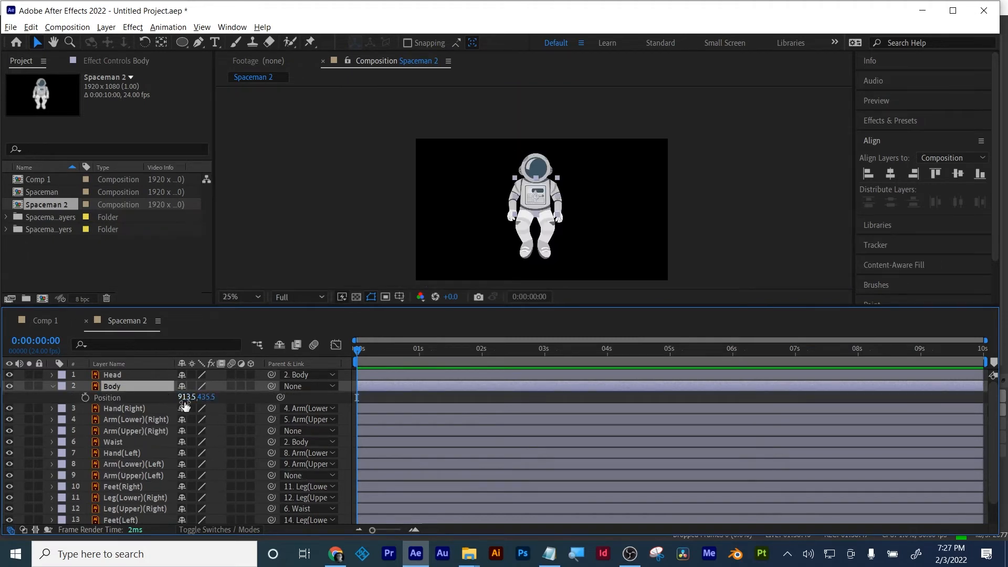
drag(186, 398, 439, 369)
key(ctrl+z)
- Parent both Arm(Upper)(Right) and Arm(Upper)(Left) to the Body layer
click(146, 430)
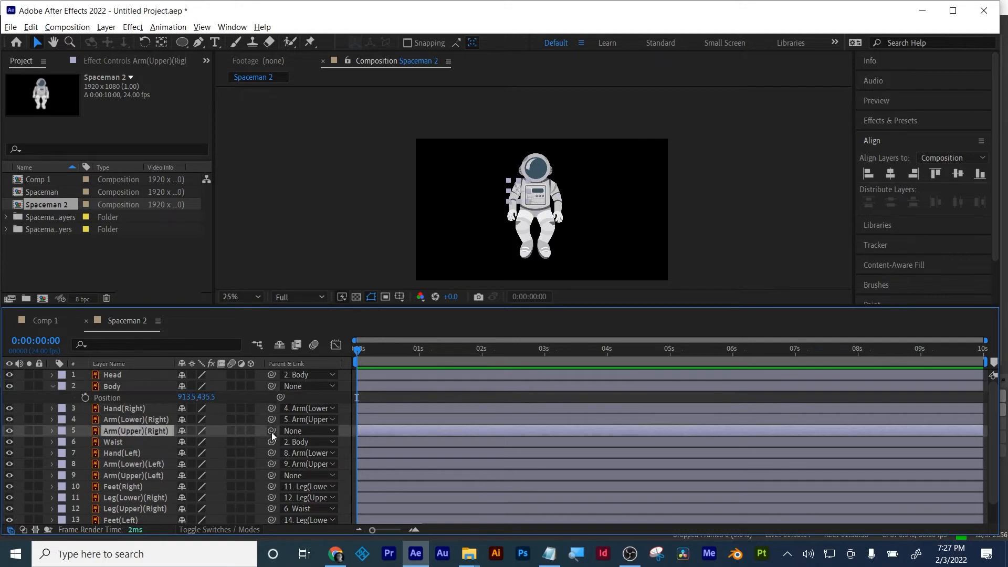
drag(272, 432, 110, 389)
click(143, 476)
drag(271, 478, 225, 345)
- Test the rig by changing the Body layer's rotation and scale, undoing each change
key(r)
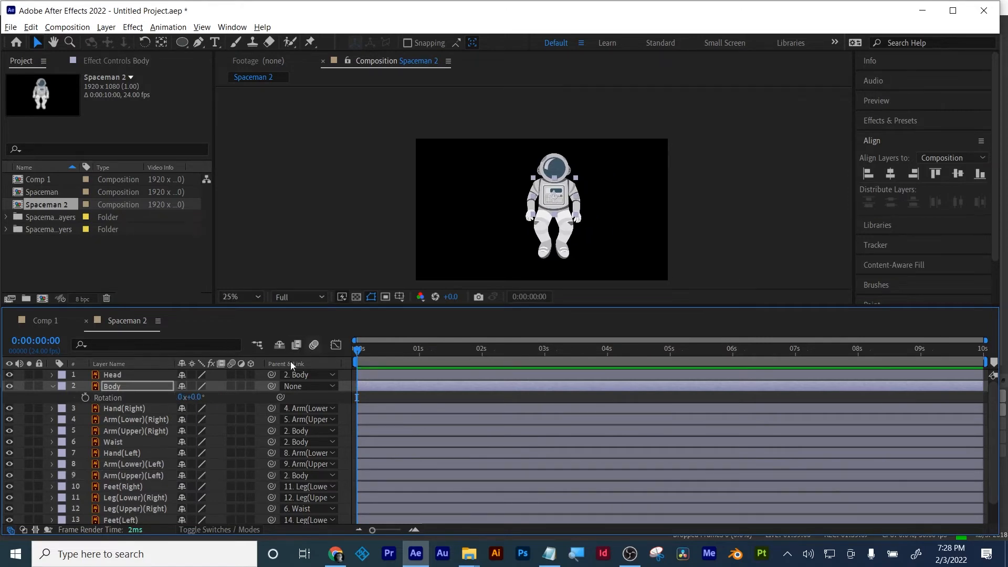
mouse_move(193, 397)
mouse_down()
mouse_move(229, 395)
mouse_move(158, 401)
mouse_move(191, 404)
mouse_up()
key(ctrl+z)
key(s)
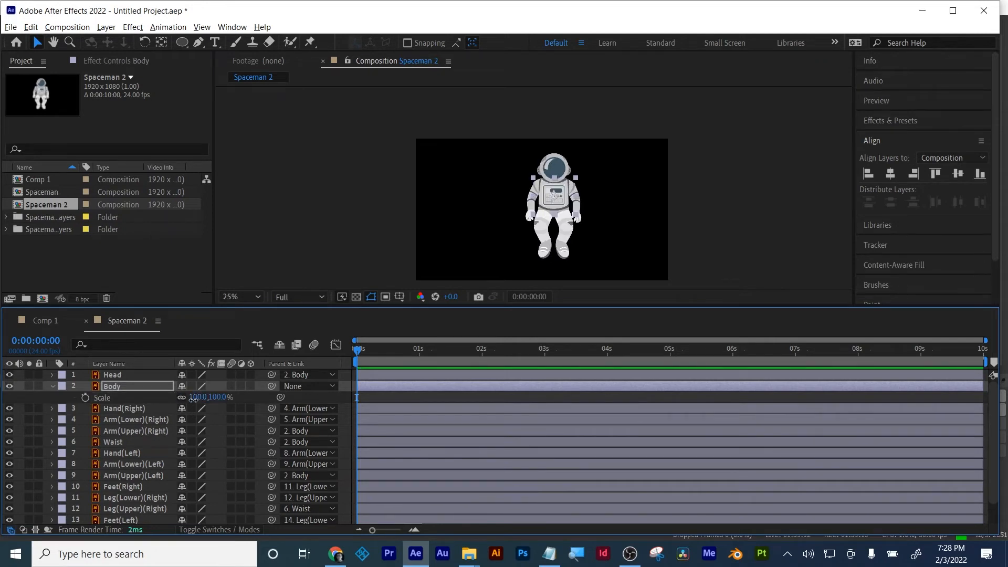
mouse_move(191, 405)
mouse_down()
mouse_move(231, 404)
mouse_move(178, 409)
mouse_move(188, 411)
mouse_up()
key(ctrl+z)
right_click(111, 383)
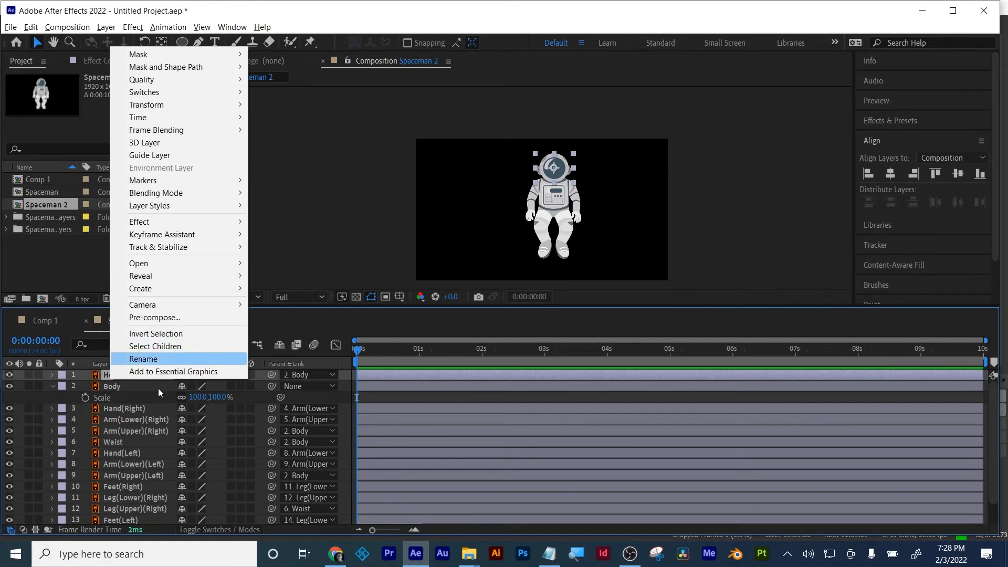
right_click(111, 385)
click(100, 377)
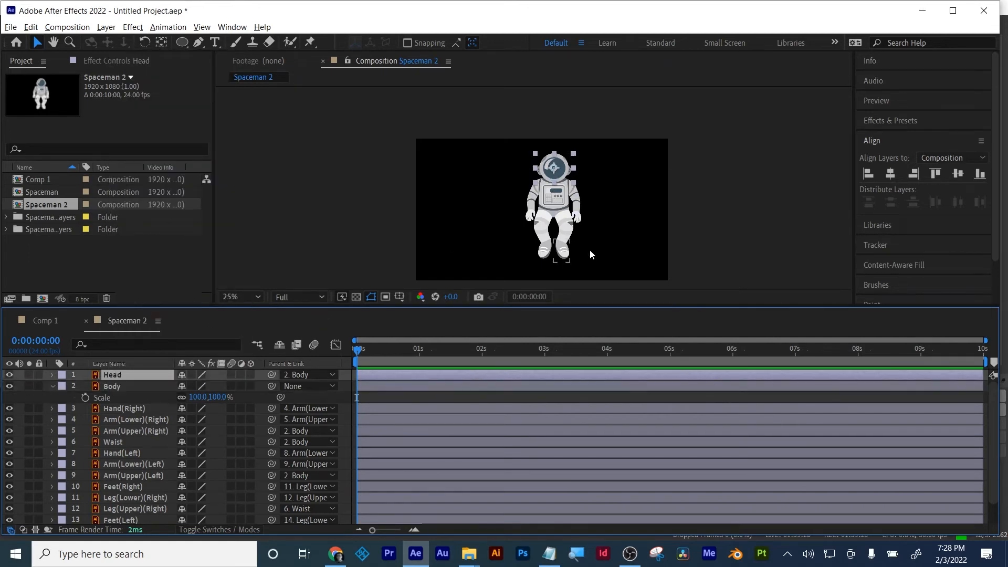
- Solo the Head layer and move its anchor point to the bottom centre of the helmet with the Pan Behind tool
key(equal)
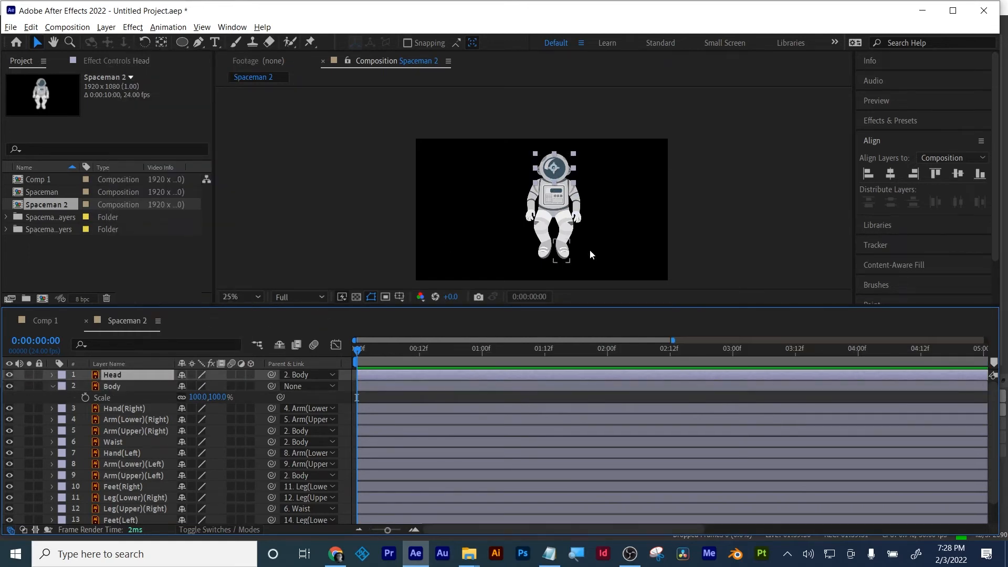
key(period)
key(period)
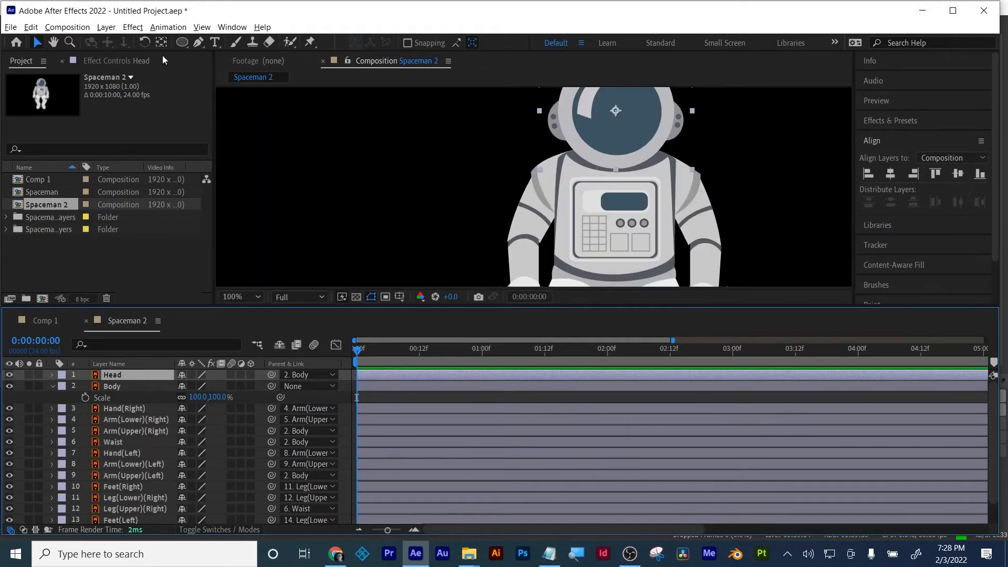
click(154, 43)
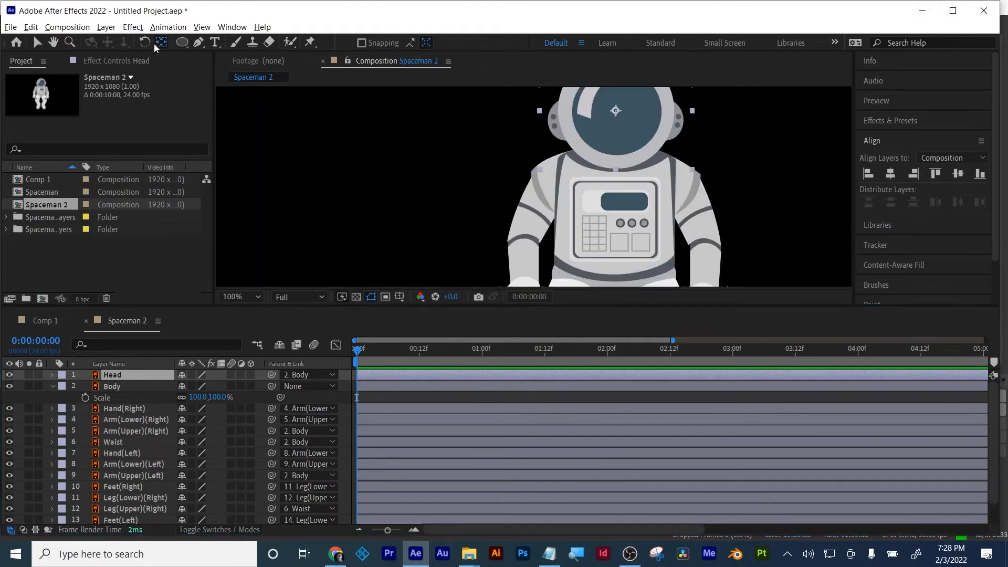
click(27, 380)
click(50, 378)
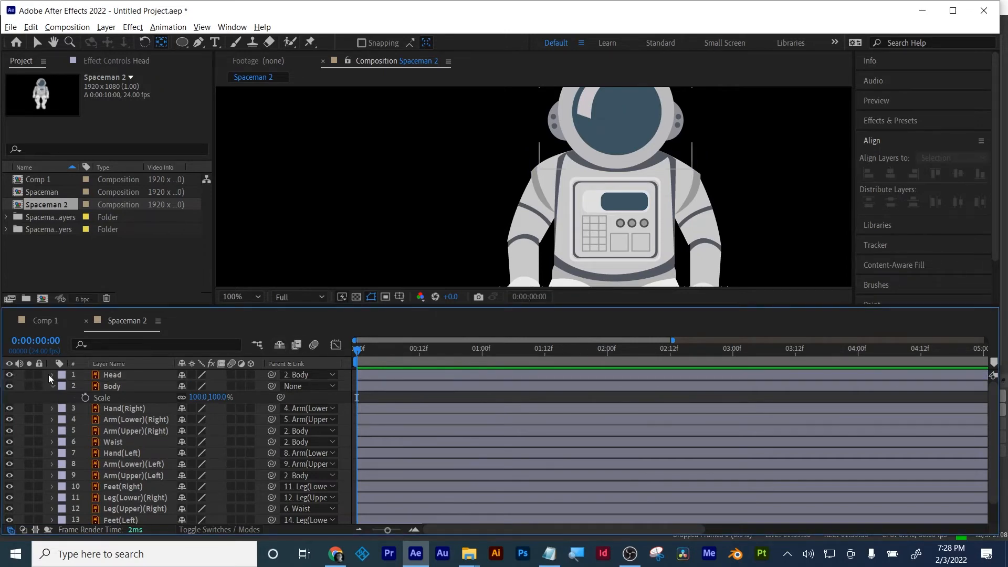
click(29, 375)
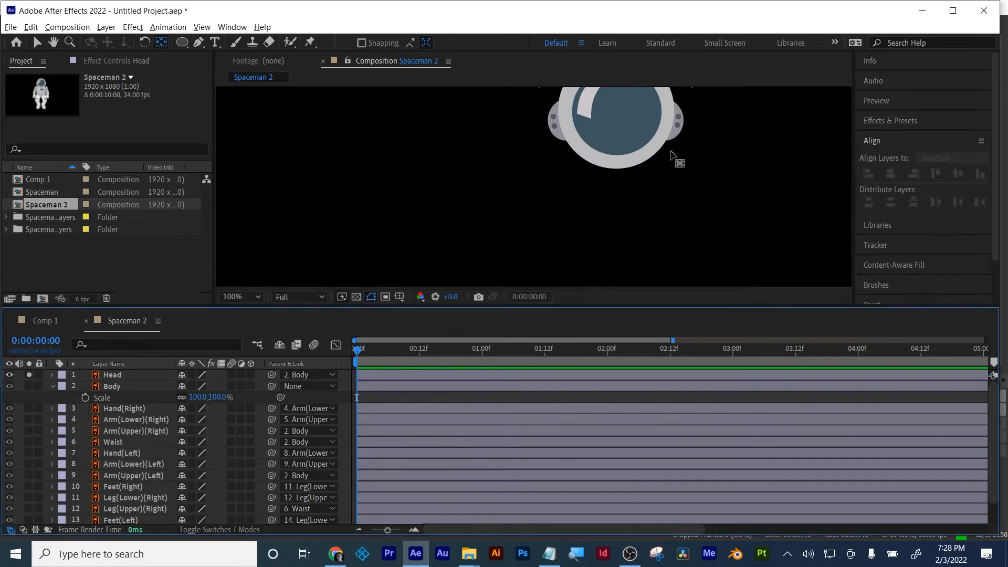
drag(674, 157, 651, 215)
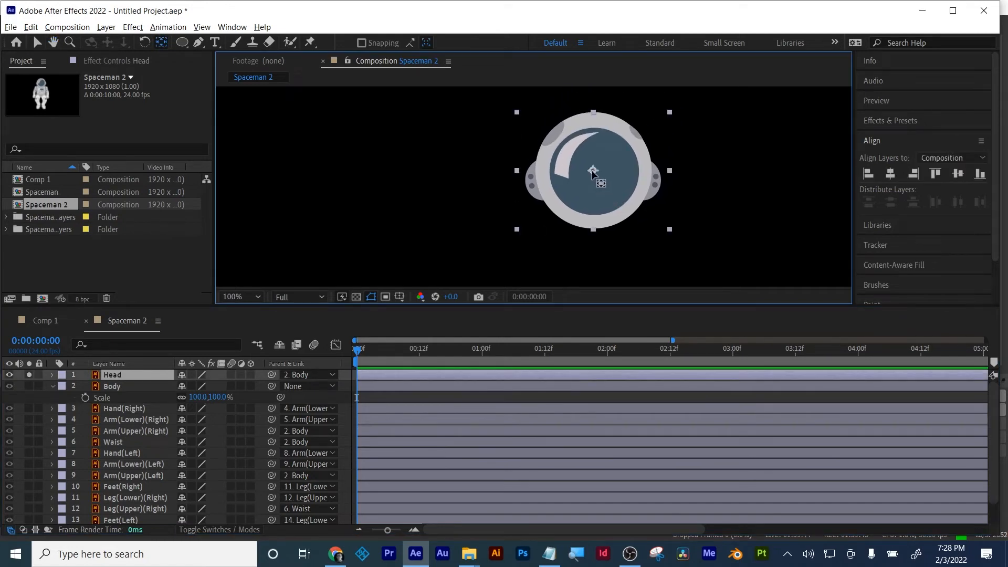
click(592, 170)
drag(592, 172, 593, 229)
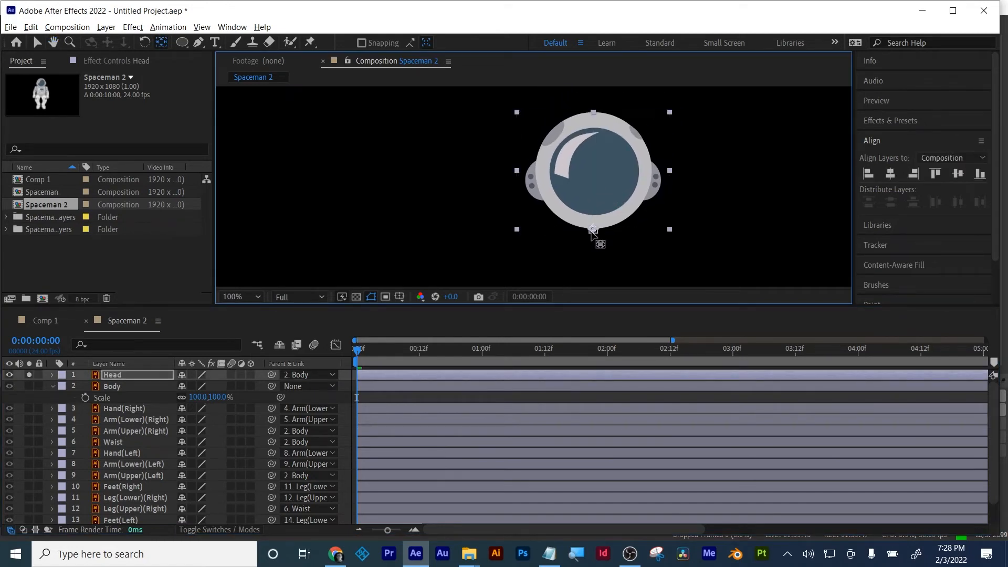
- Isolate Body instead of Head, move Body's anchor point to the torso's bottom centre, and turn off its solo
click(29, 386)
click(28, 374)
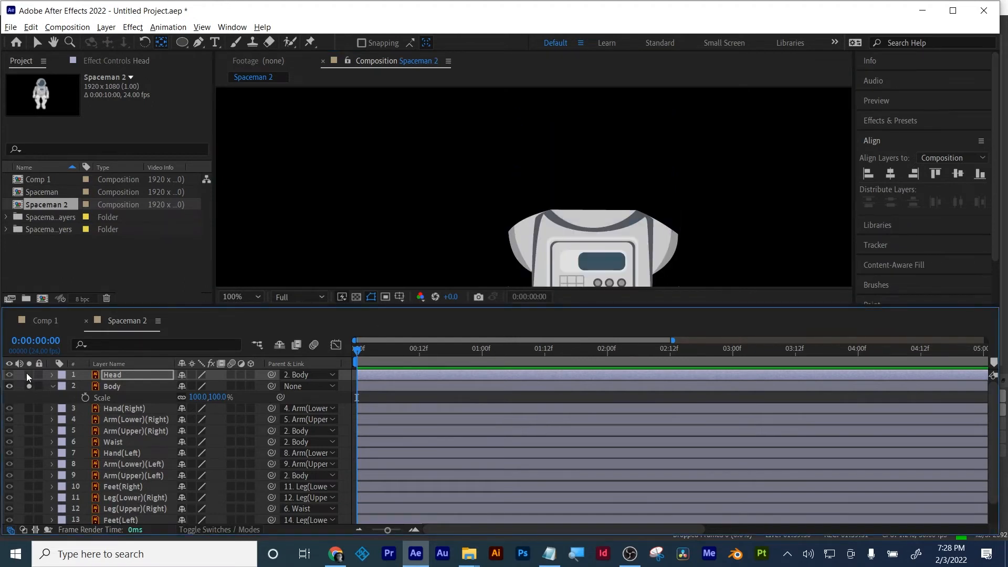
scroll(619, 198, down, 2)
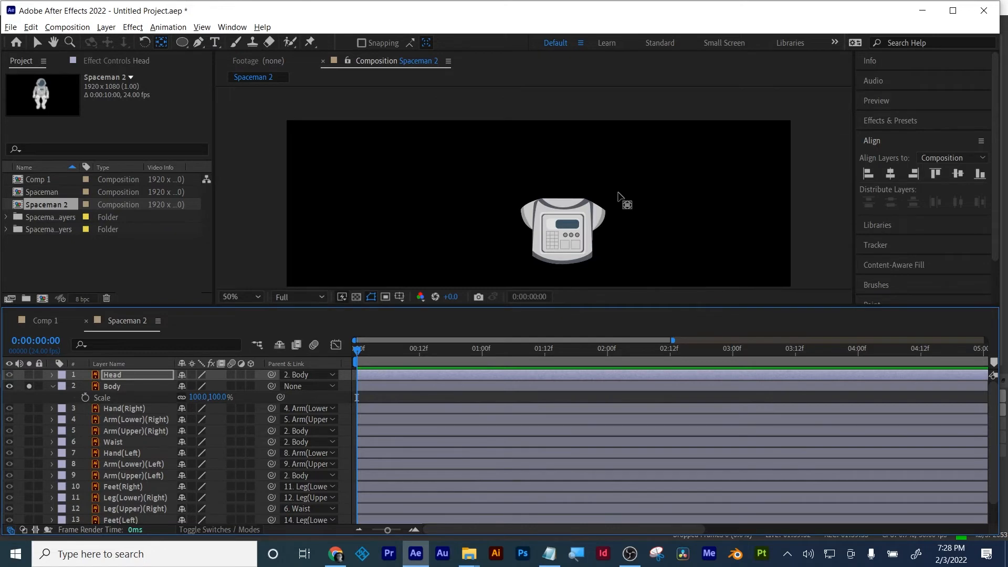
click(576, 238)
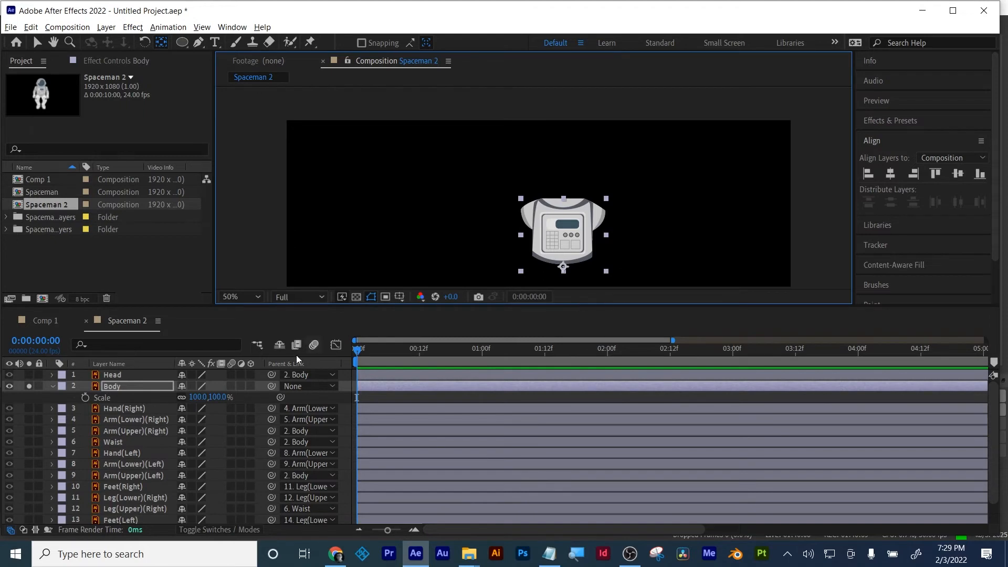
click(28, 385)
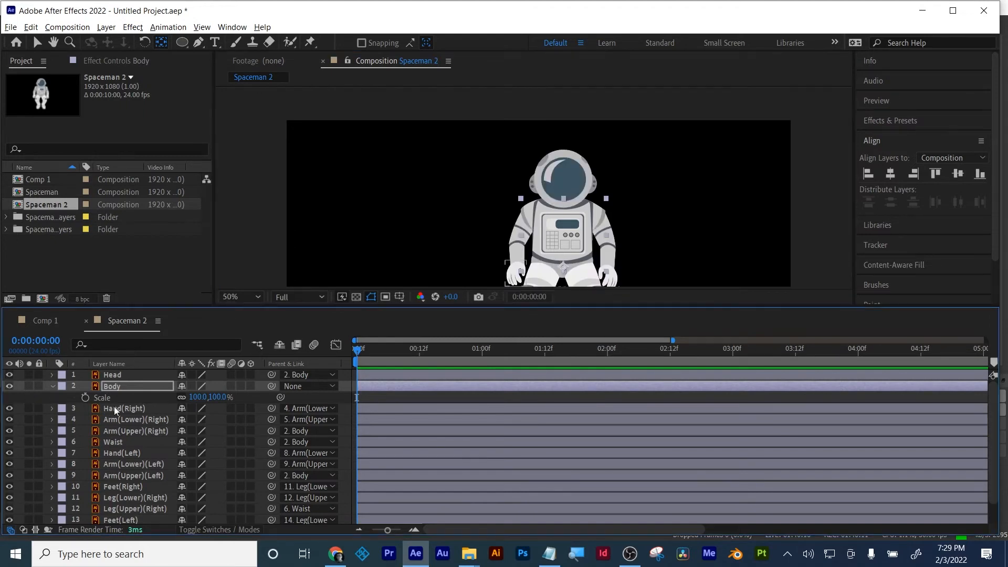
- Solo Hand(Right) and move its anchor point to the top centre of the hand at the wrist
click(117, 408)
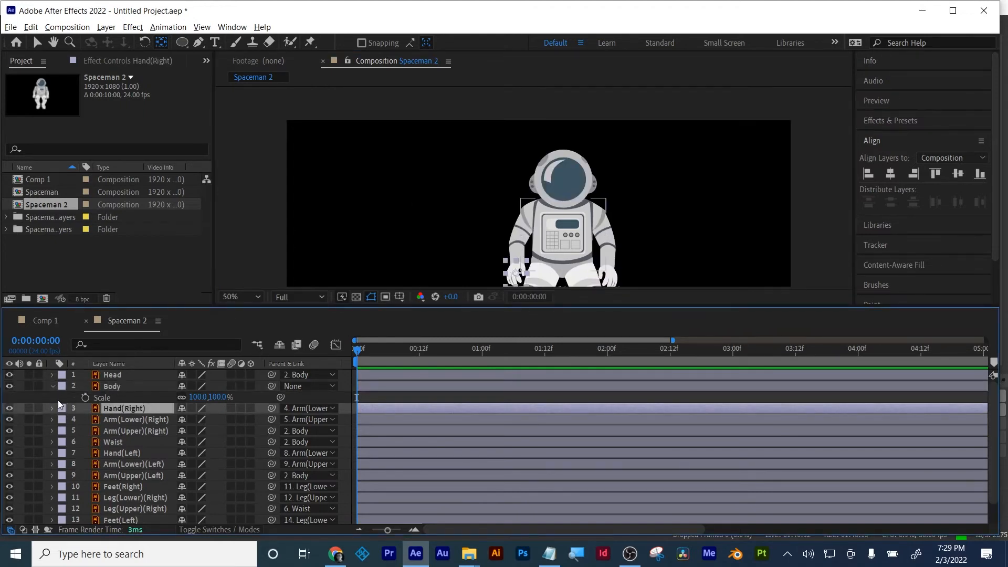
click(29, 408)
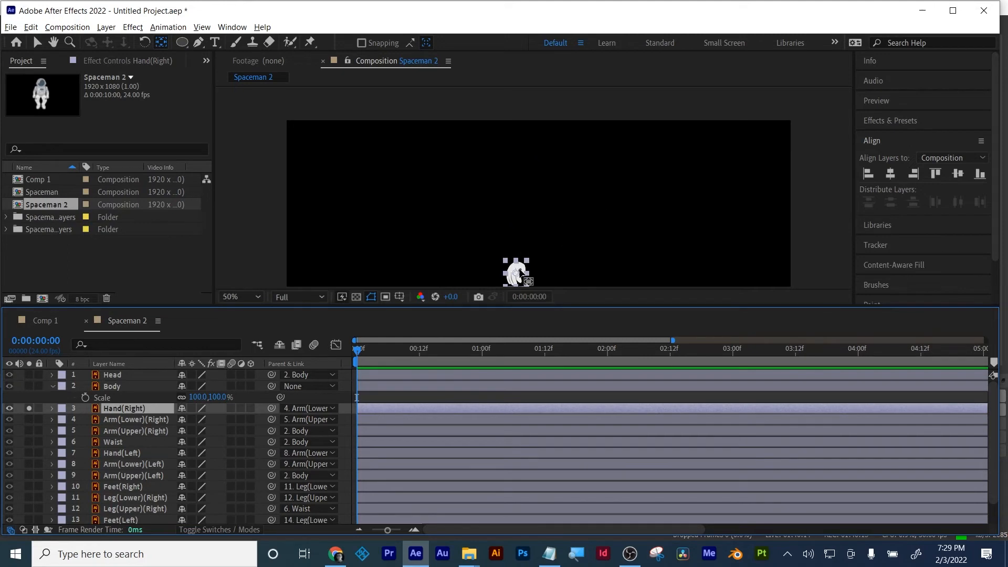
key(/)
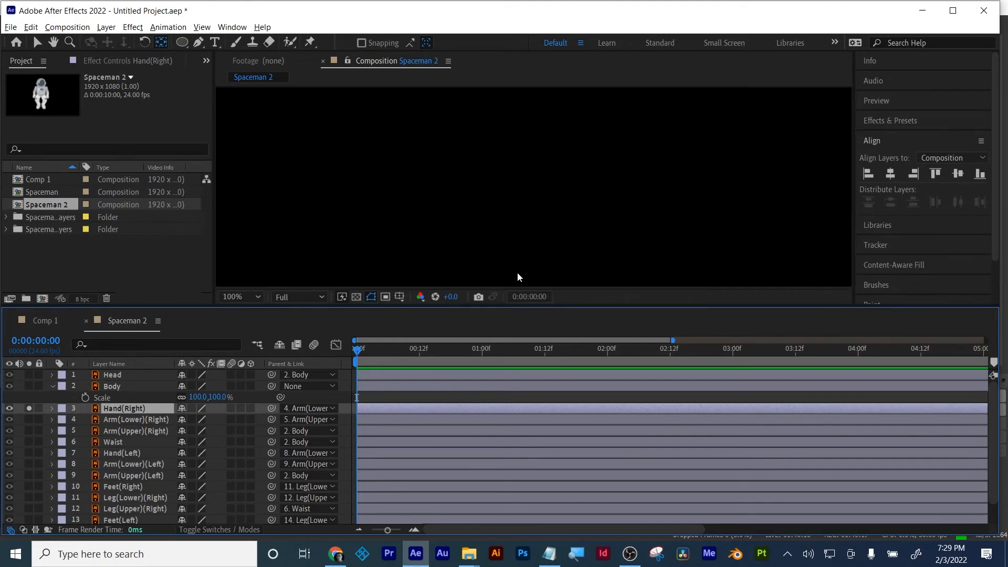
click(518, 276)
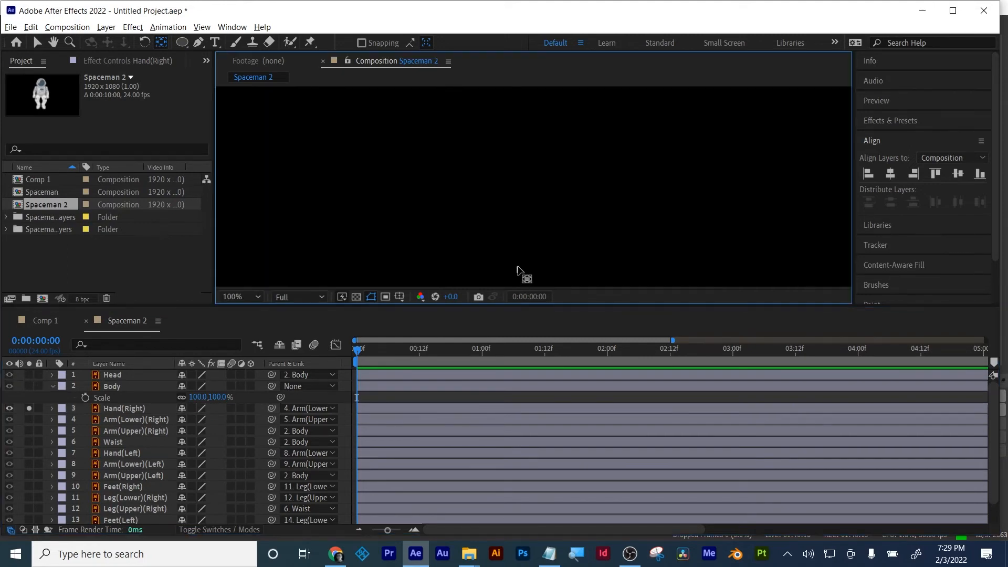
drag(517, 266, 502, 142)
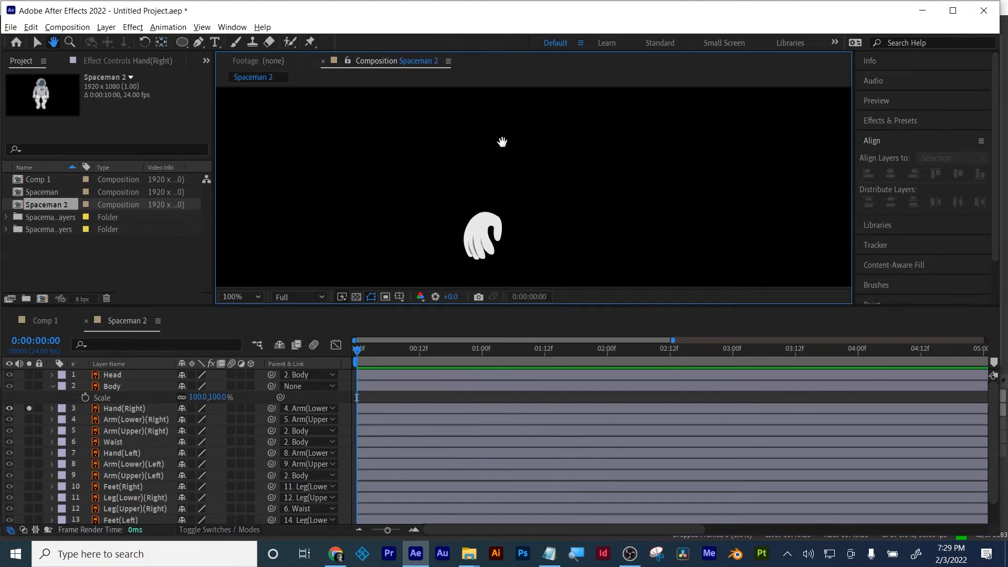
key(y)
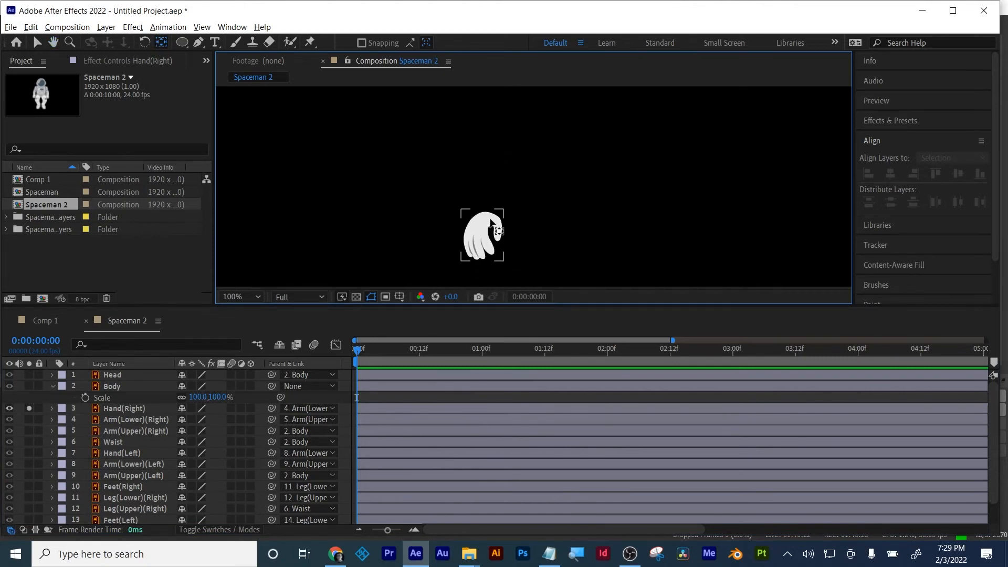
click(487, 221)
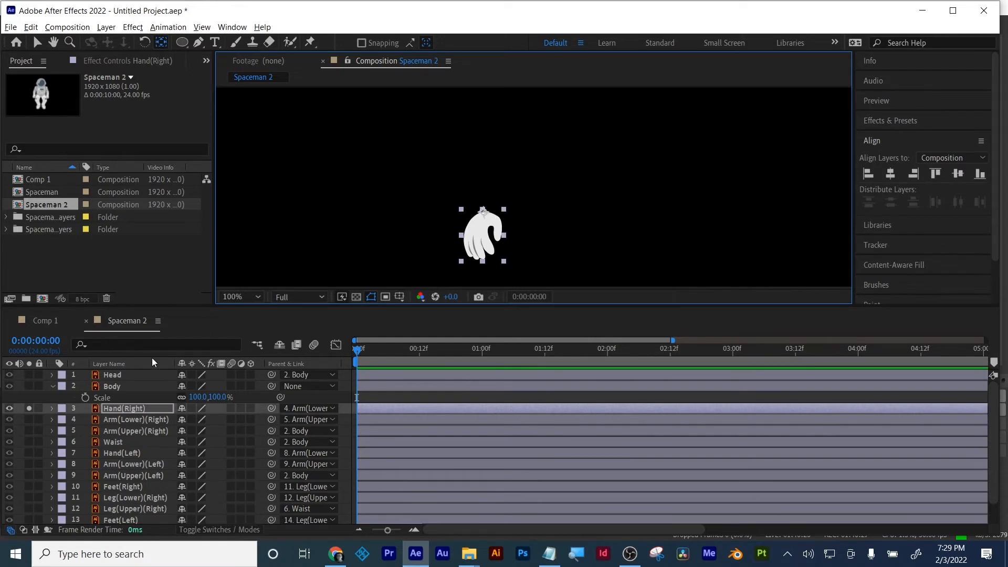
- Isolate Arm(Lower)(Right) instead of Hand(Right) and move its anchor point to the forearm's upper-left corner at the elbow
click(128, 421)
click(30, 426)
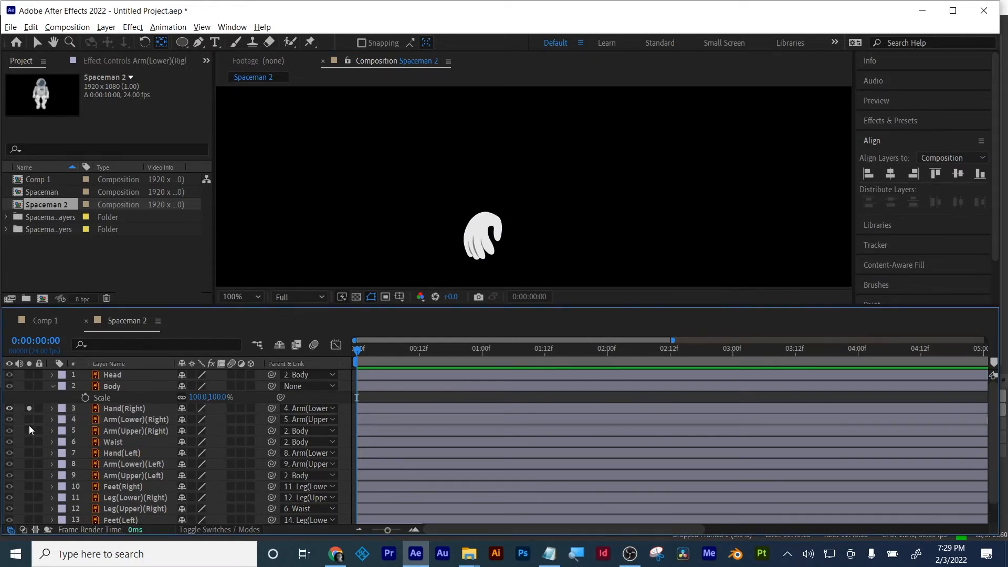
click(28, 419)
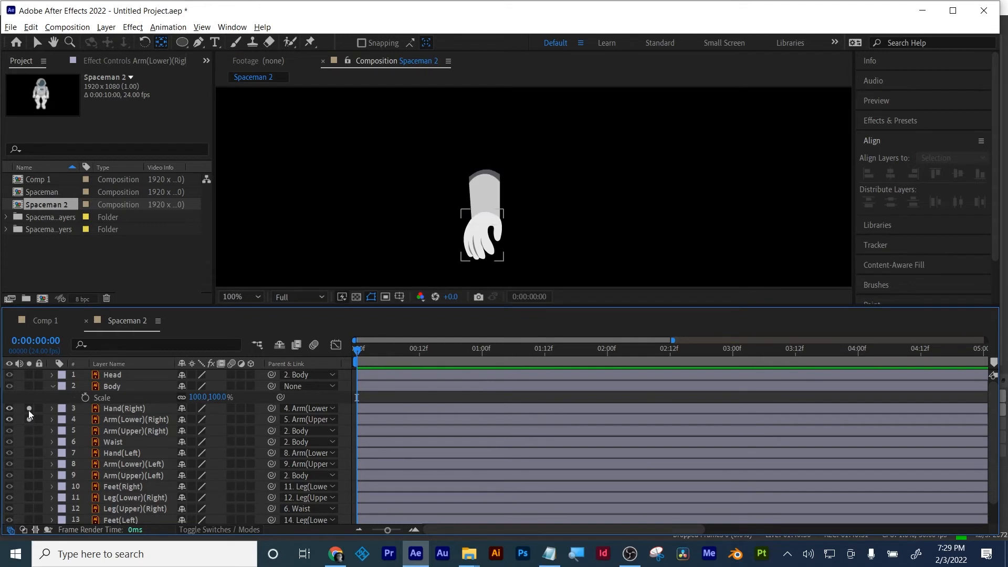
click(29, 409)
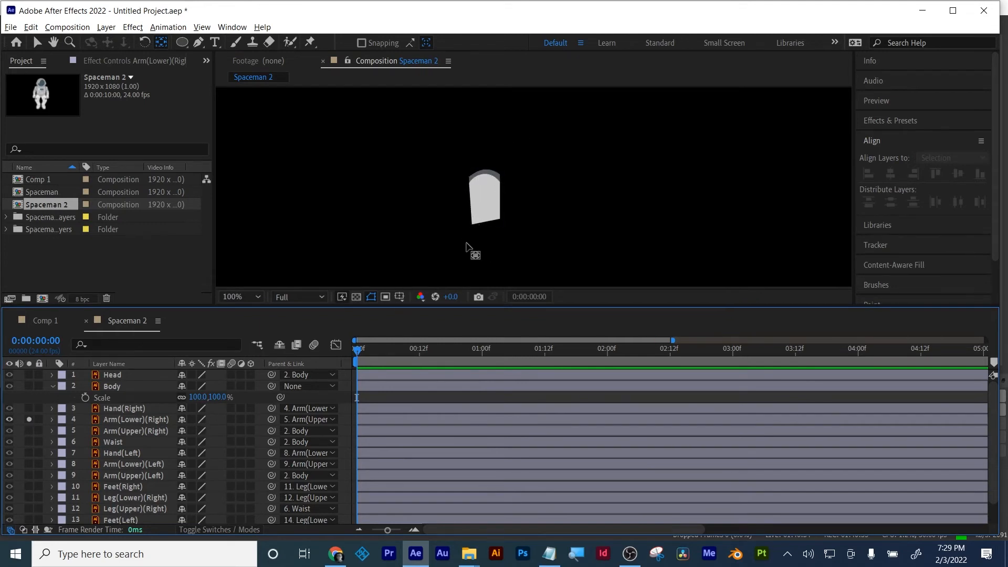
click(497, 210)
drag(482, 200, 485, 169)
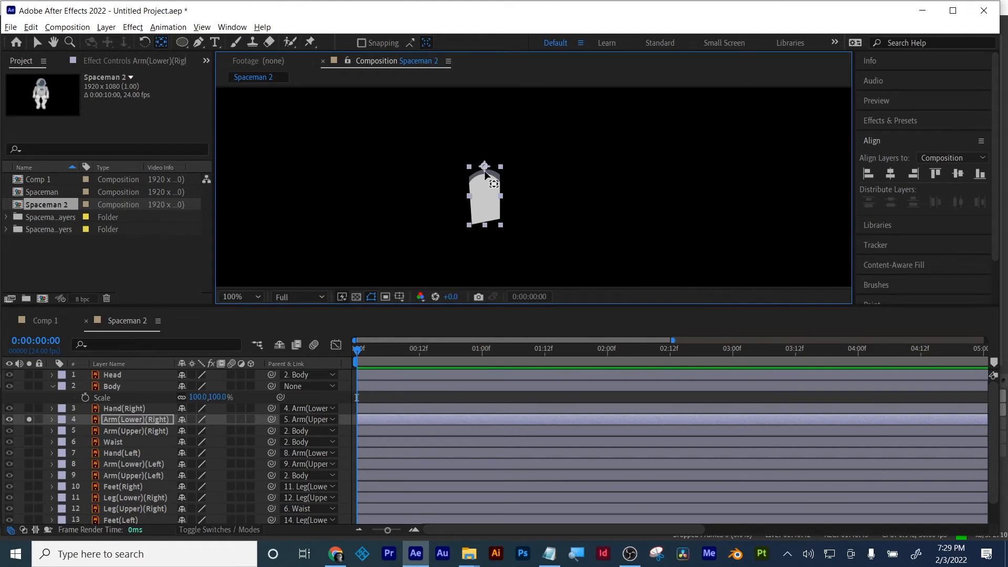
drag(486, 174, 466, 174)
- Test the rotation of Arm(Lower)(Right) around its new anchor, undo the change, and turn off its solo
key(r)
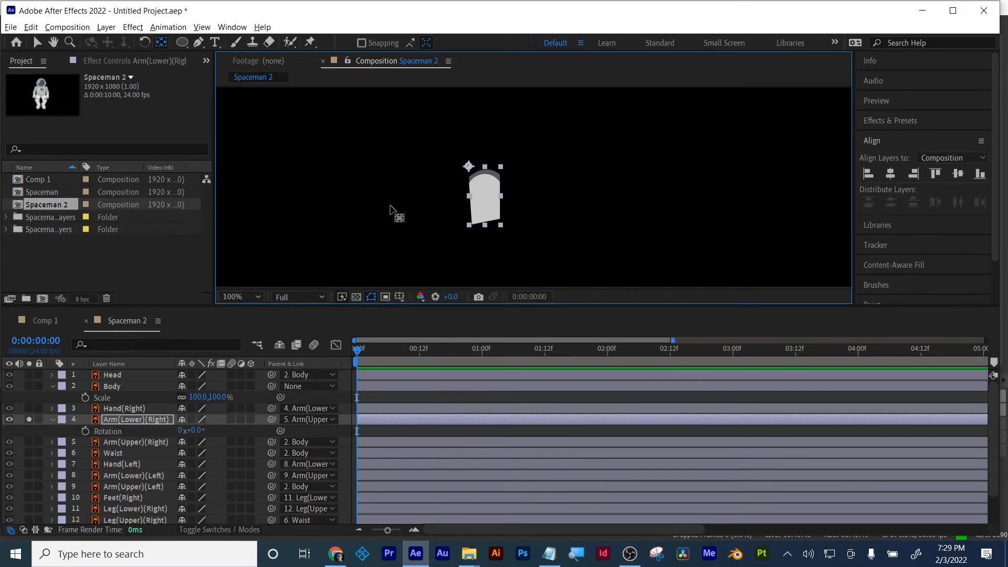
mouse_move(195, 434)
mouse_down()
mouse_move(168, 445)
mouse_move(189, 444)
mouse_move(180, 441)
mouse_up()
key(ctrl+z)
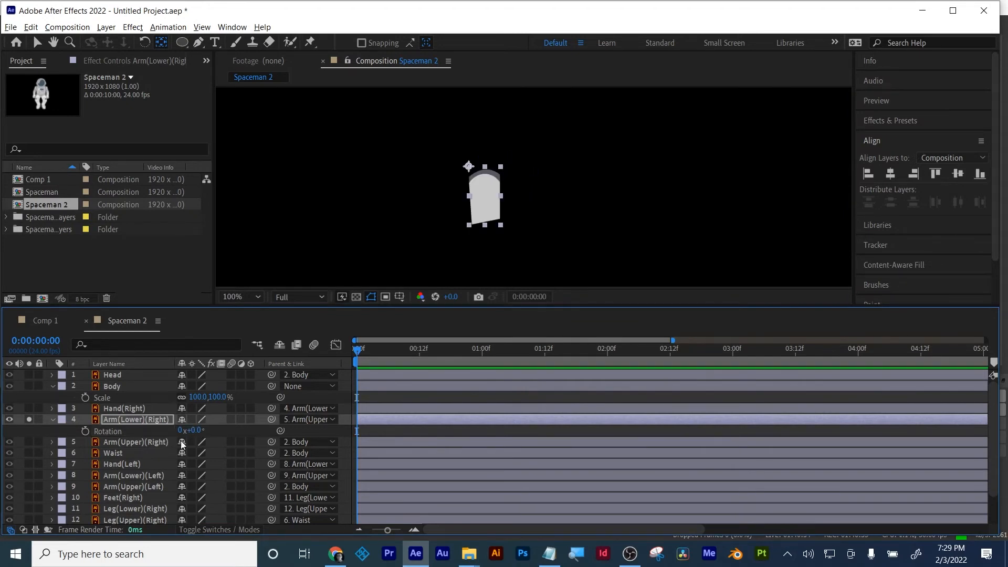
click(29, 420)
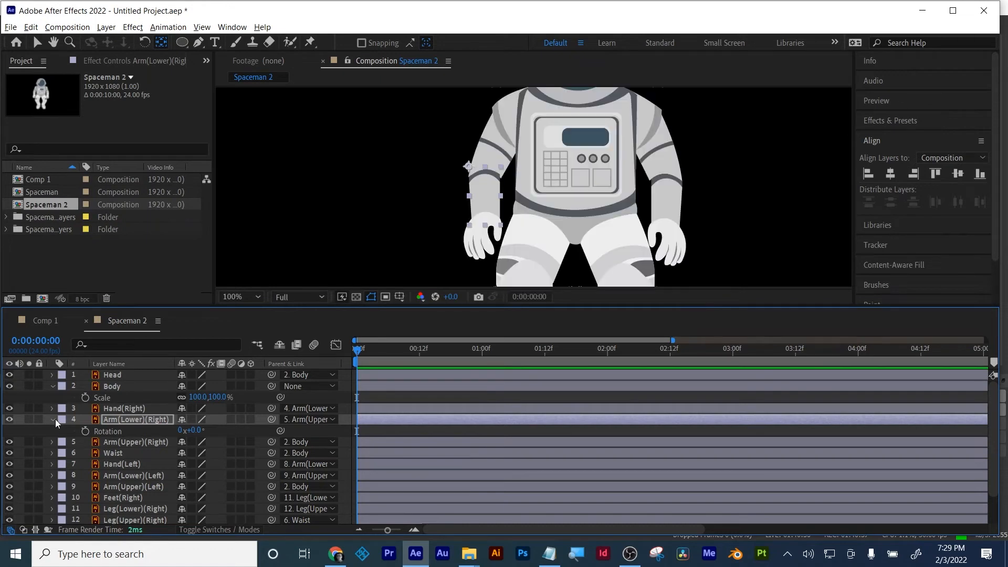
- Solo Arm(Upper)(Right), move its anchor point to the shoulder, and turn the solo off
click(107, 444)
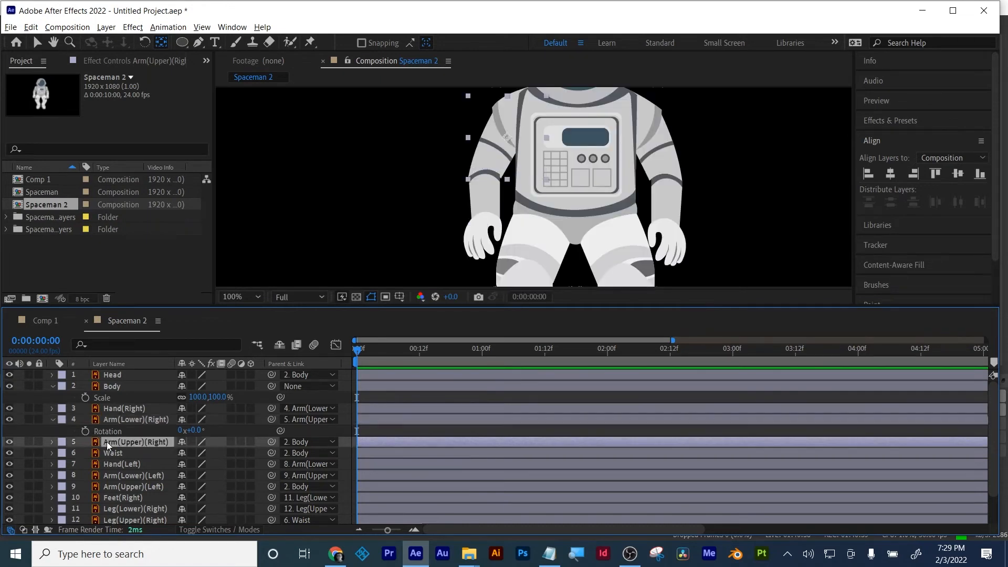
click(29, 441)
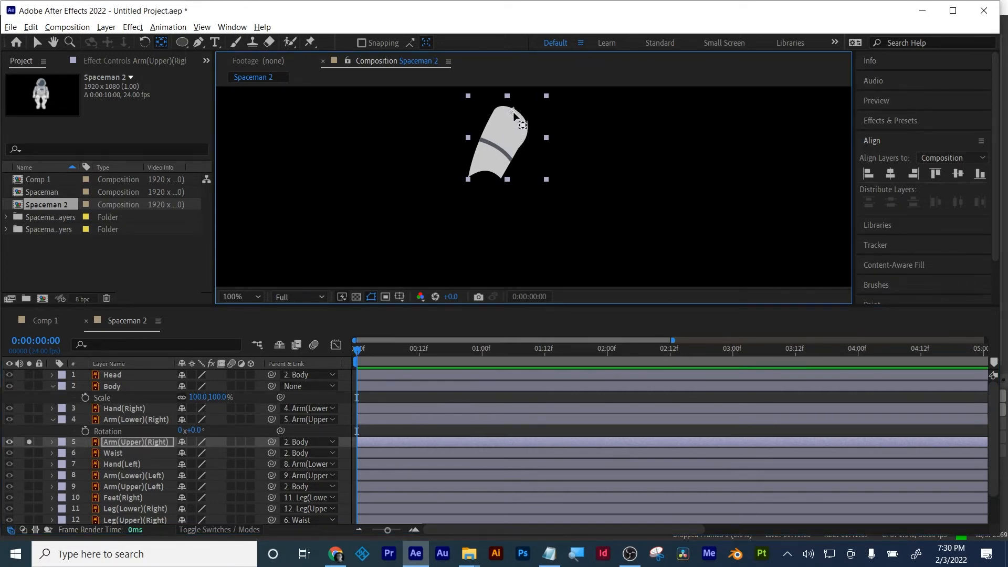
click(34, 442)
click(28, 442)
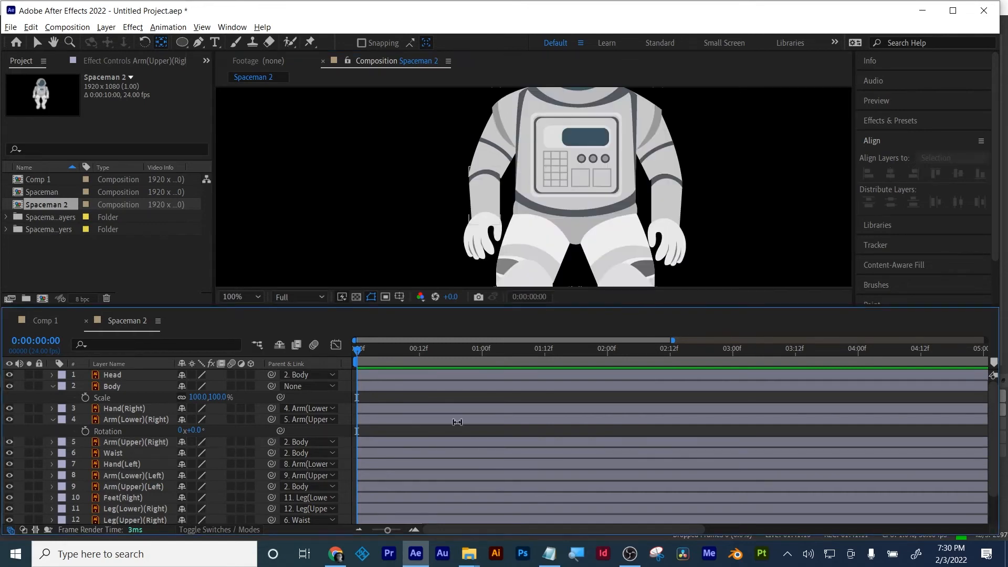
- Rotate Arm(Upper)(Right) to 46° and Arm(Lower)(Right) to -21° to test the shoulder and elbow joints
scroll(853, 217, down, 1)
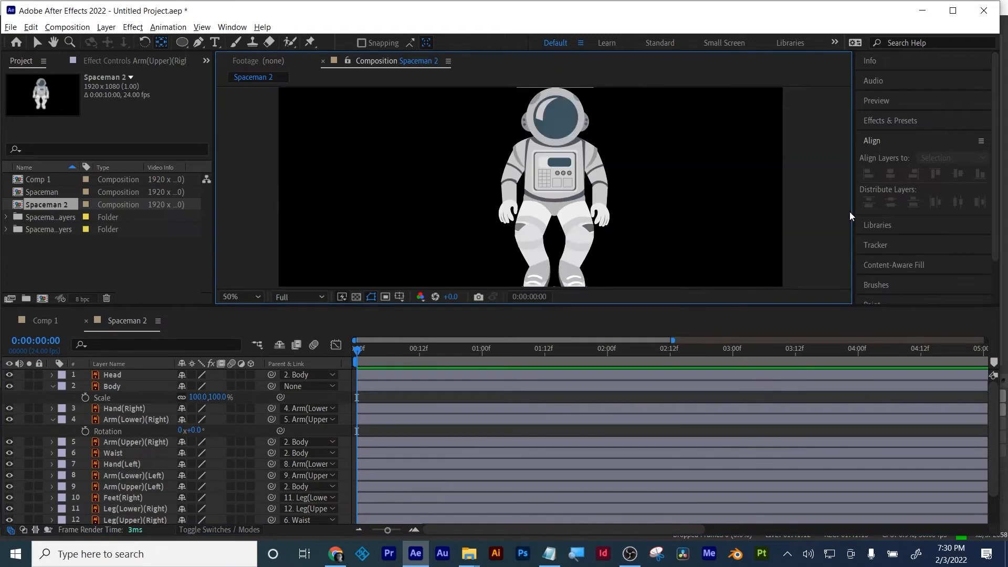
click(125, 443)
key(r)
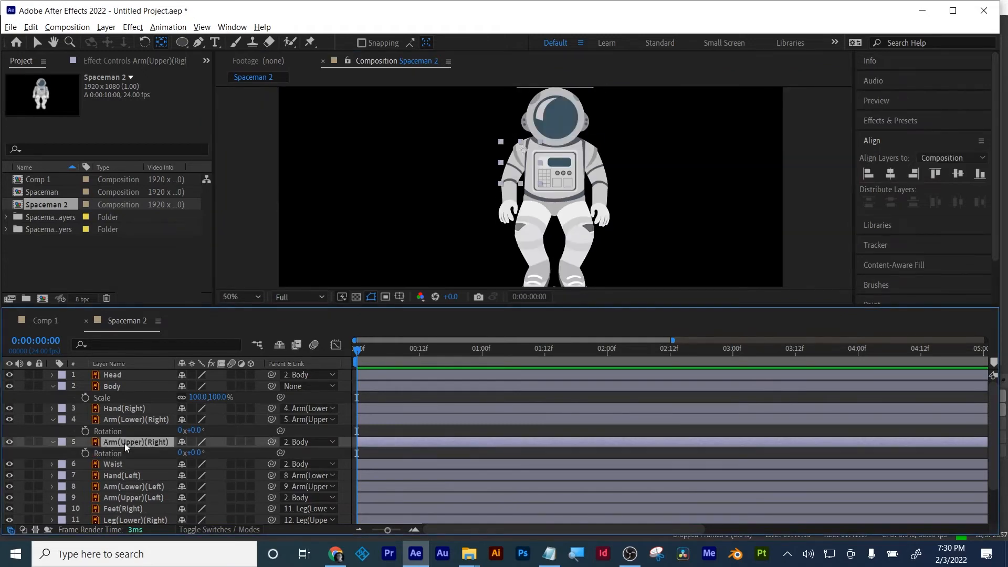
drag(197, 461, 186, 438)
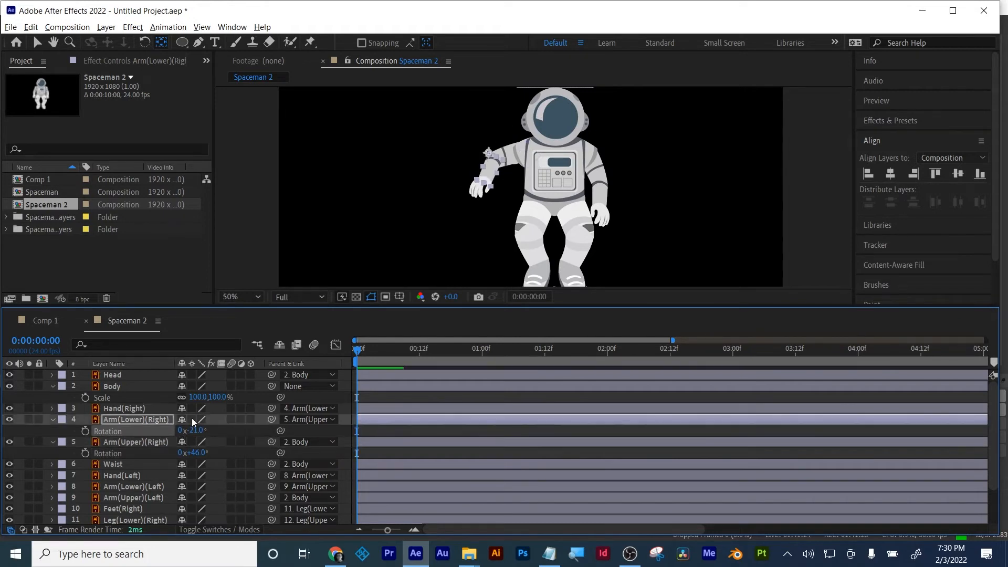
- Rotate Hand(Right) to -42° and set the rotation of Arm(Upper)(Right) to 11°
click(132, 408)
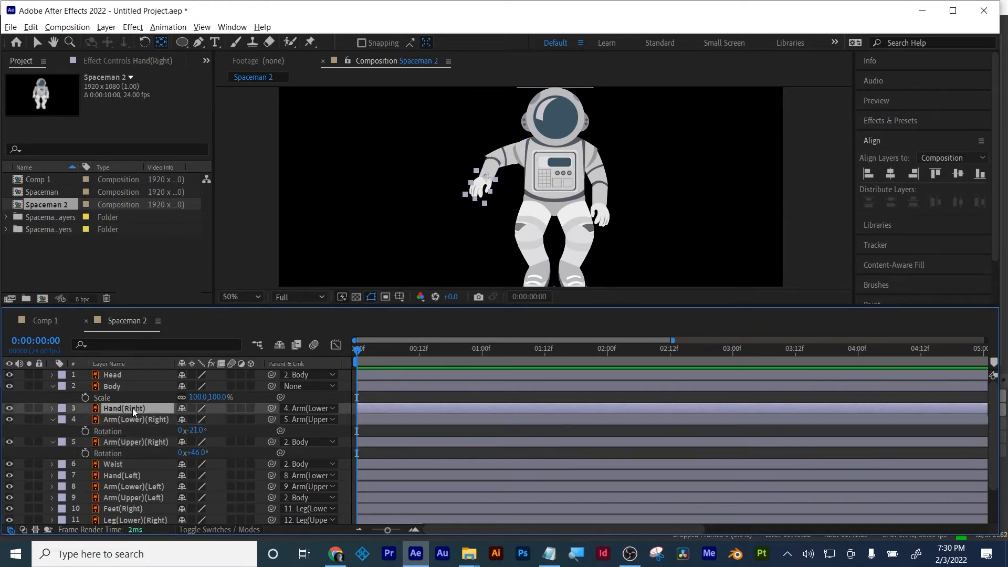
key(r)
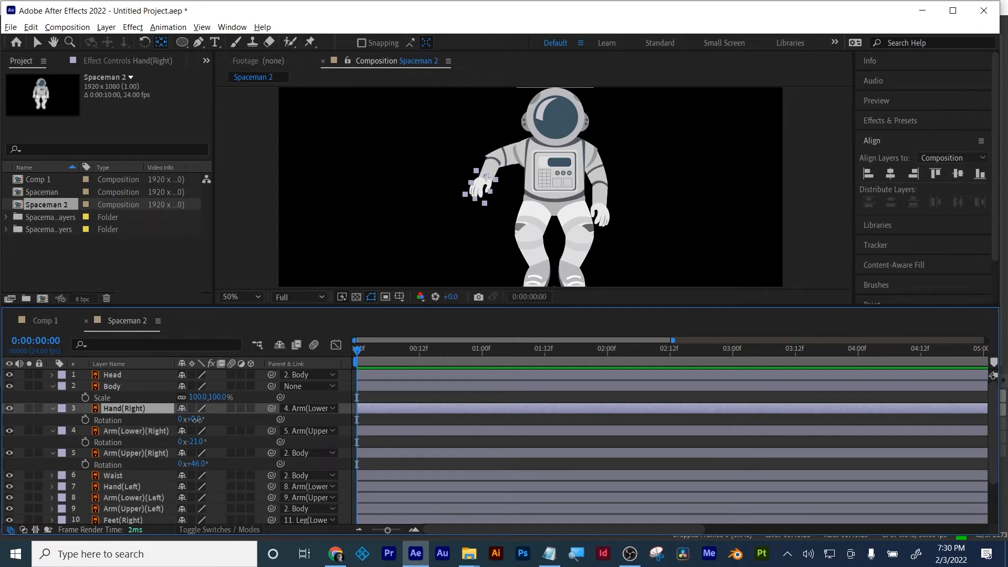
drag(196, 419, 175, 427)
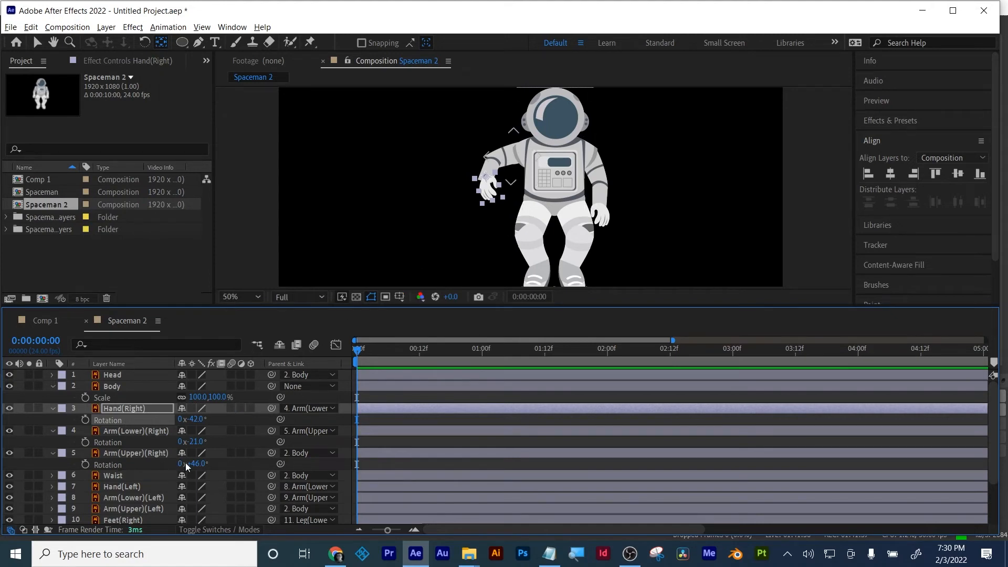
drag(188, 464, 151, 464)
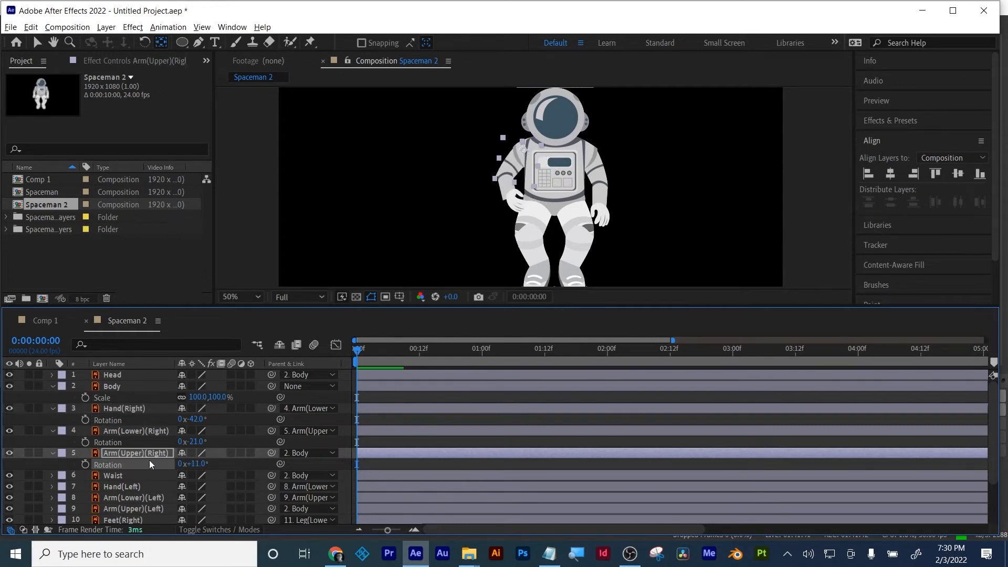
- Collapse Body's Scale property and move the Body layer directly below Arm(Upper)(Right) in the layer stack
click(51, 387)
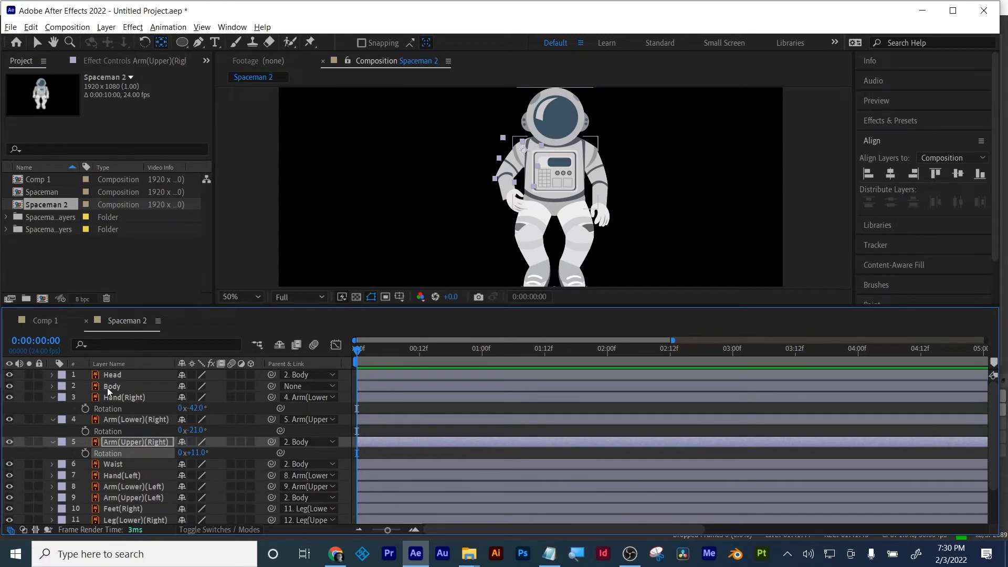
drag(109, 391, 114, 443)
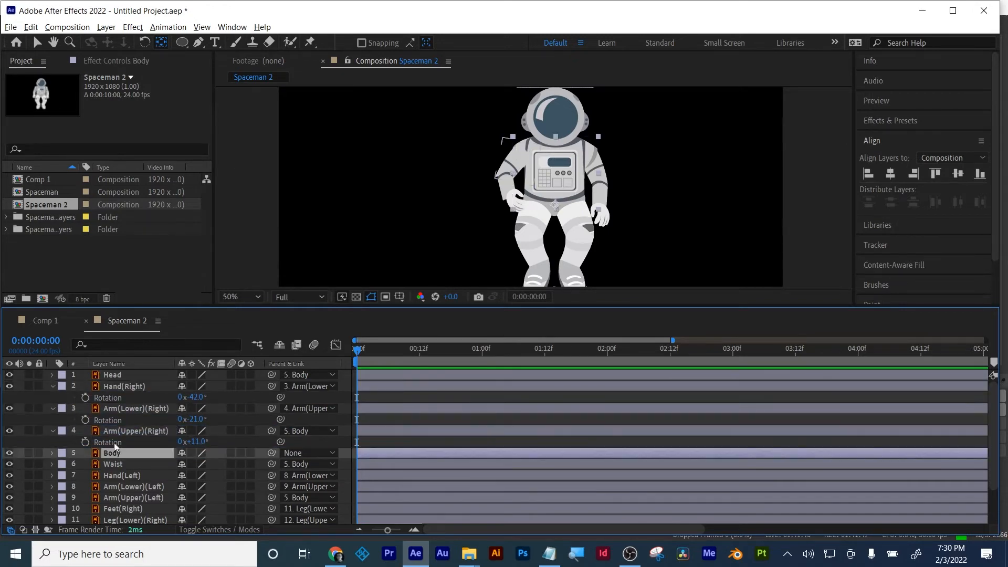
- Try Arm(Upper)(Right) beneath Body with its rotation at 1°, and move it back above Body to compare the overlap
click(124, 409)
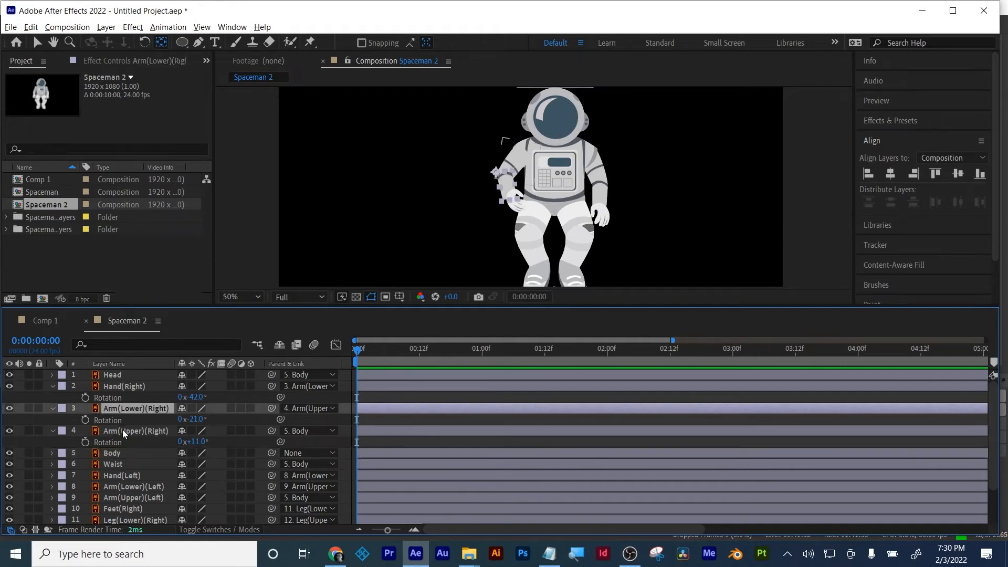
drag(122, 429, 121, 455)
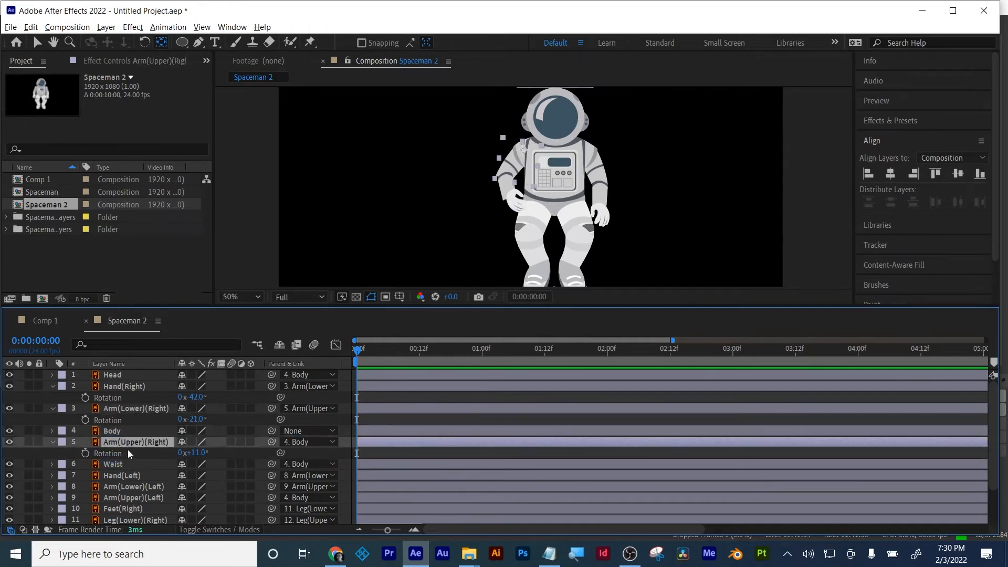
mouse_move(195, 452)
mouse_down()
mouse_move(210, 458)
mouse_move(175, 458)
mouse_move(208, 453)
mouse_move(179, 452)
mouse_move(190, 451)
mouse_up()
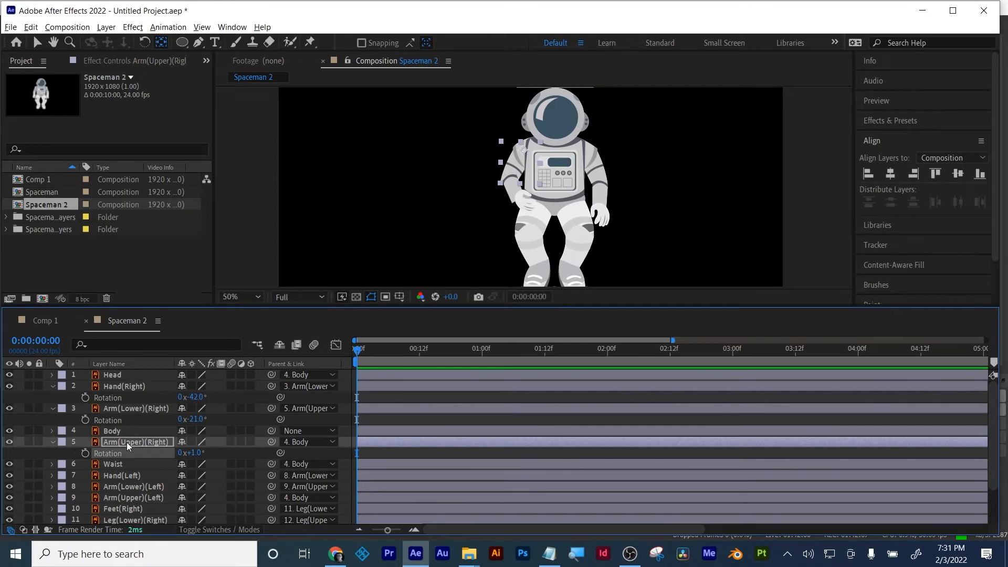
drag(124, 442, 125, 420)
drag(195, 441, 197, 441)
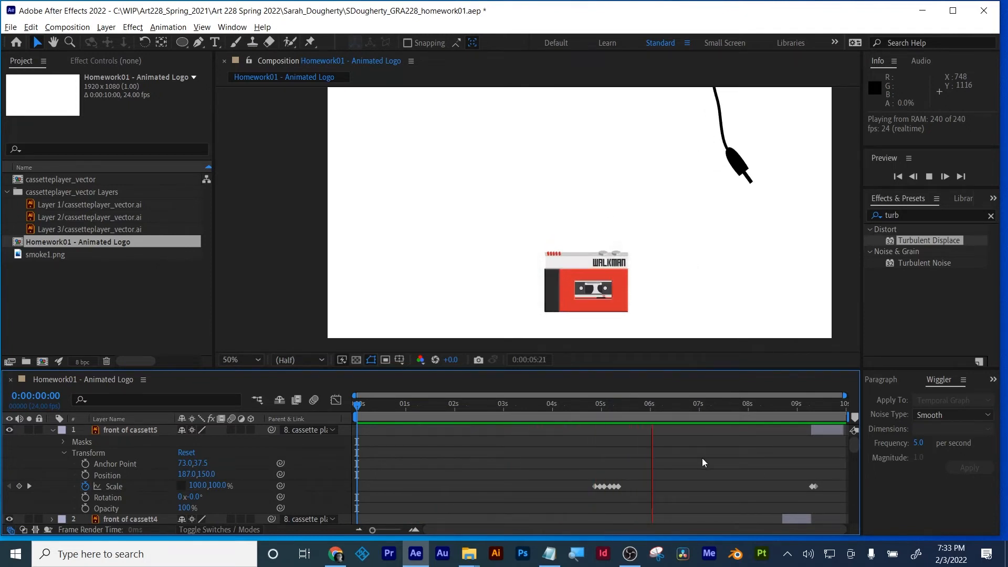
- Stop the Homework01 - Animated Logo preview at 0:00:07:17 and select the headphone jack in the composition
key(space)
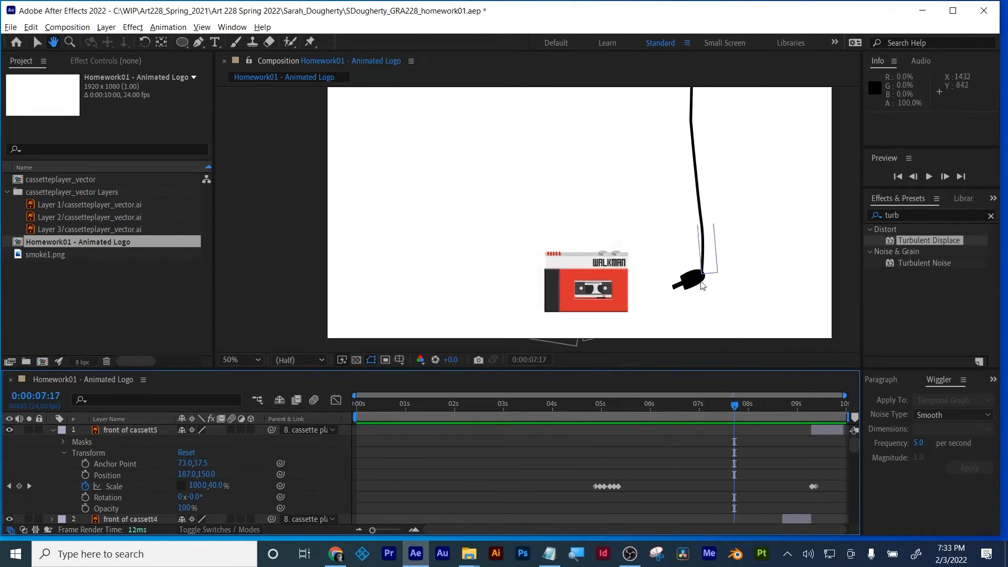
click(698, 279)
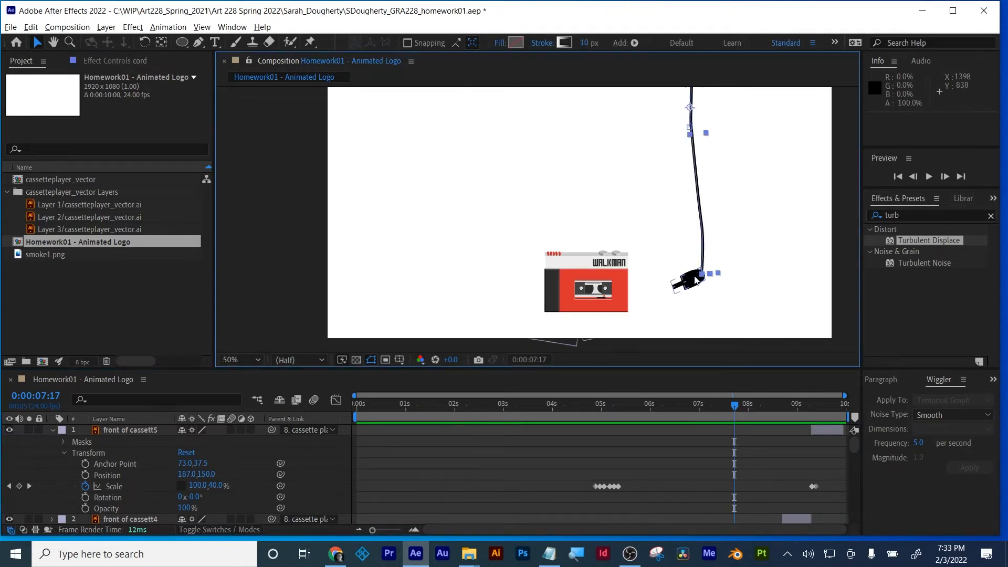
click(695, 277)
- Deselect the headphone jack and collapse the expanded properties of all layers in the timeline
click(849, 448)
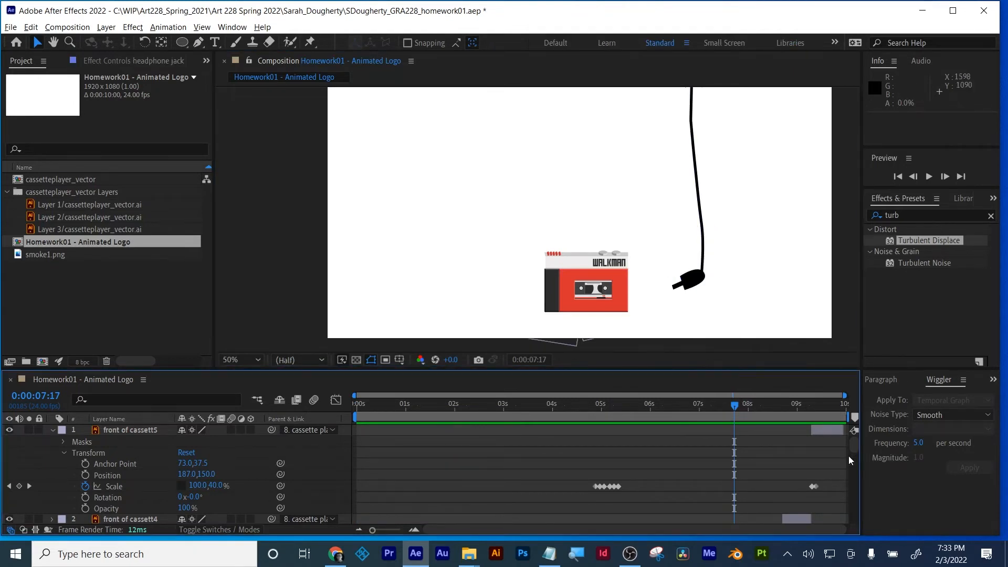
drag(853, 456, 855, 477)
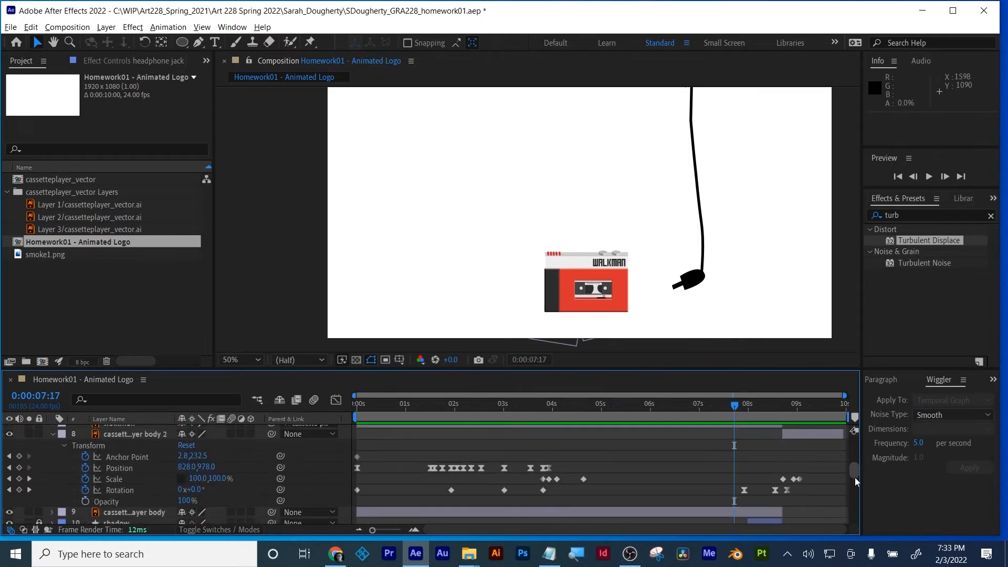
key(u)
key(u)
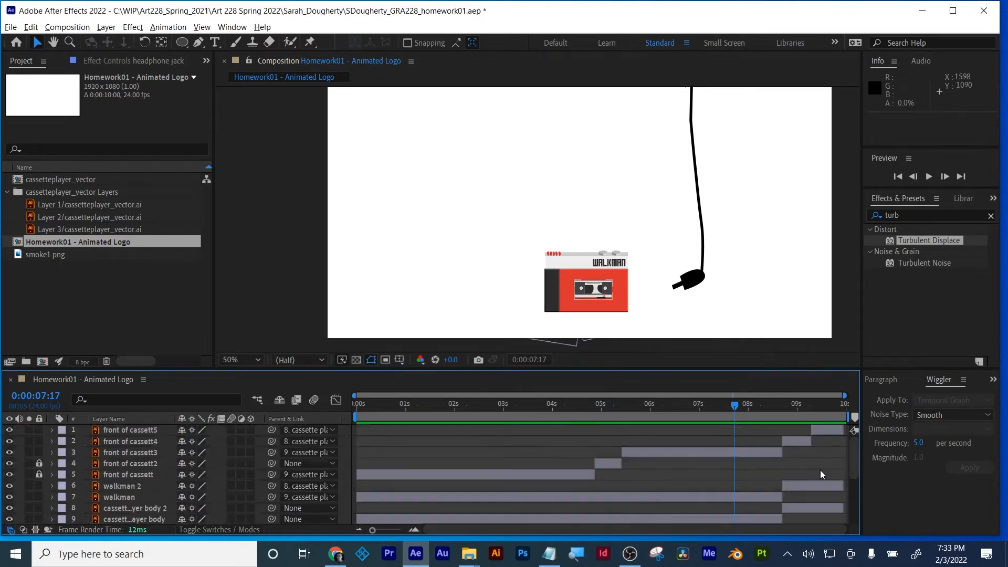
- Enlarge the timeline area, select the cord in the composition, and reveal all keyframed properties of its layer
drag(703, 370, 704, 283)
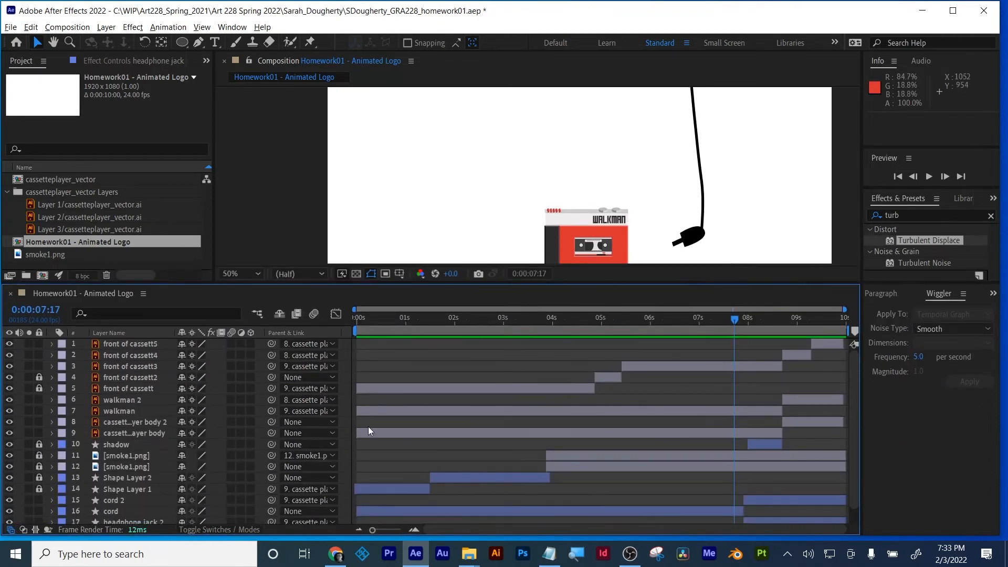
click(704, 181)
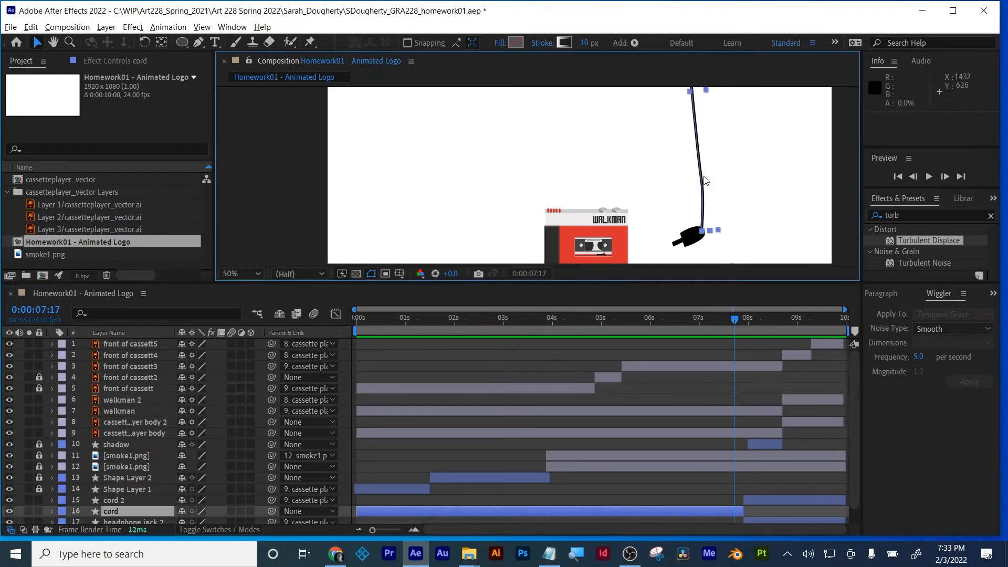
scroll(122, 517, down, 1)
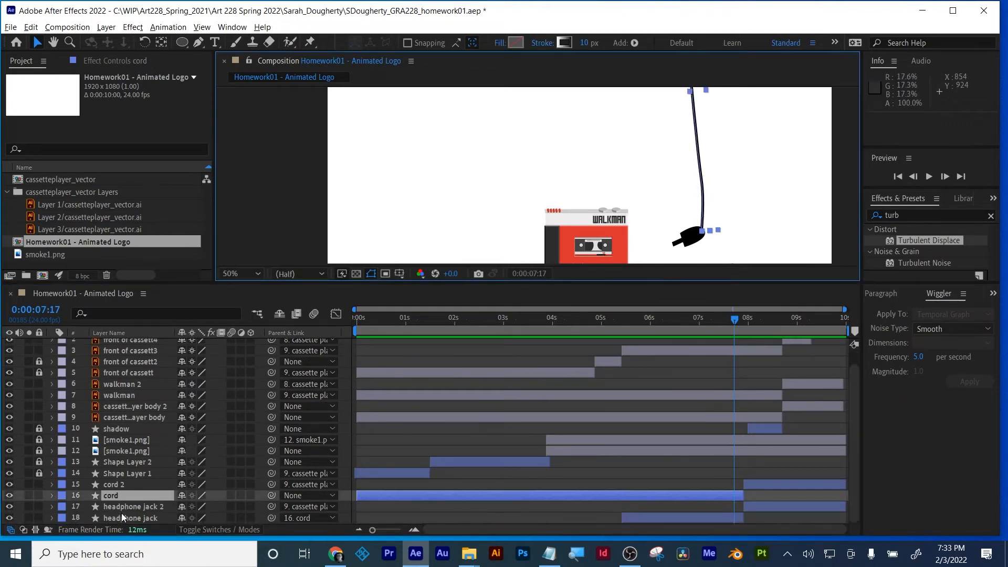
key(u)
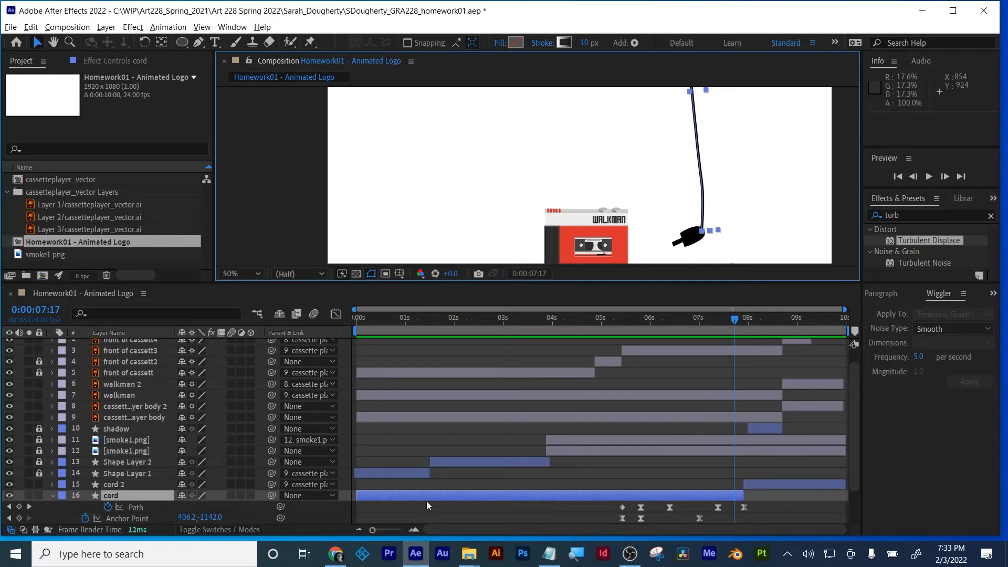
scroll(426, 501, down, 3)
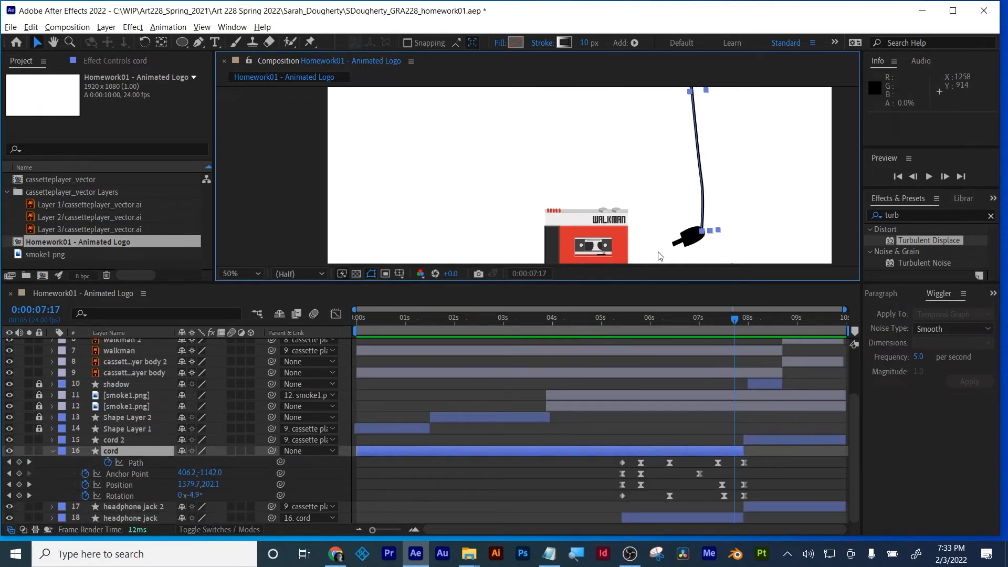
- Reveal the Position property of the headphone jack layer and move the current time to 0:00:04:15
click(688, 246)
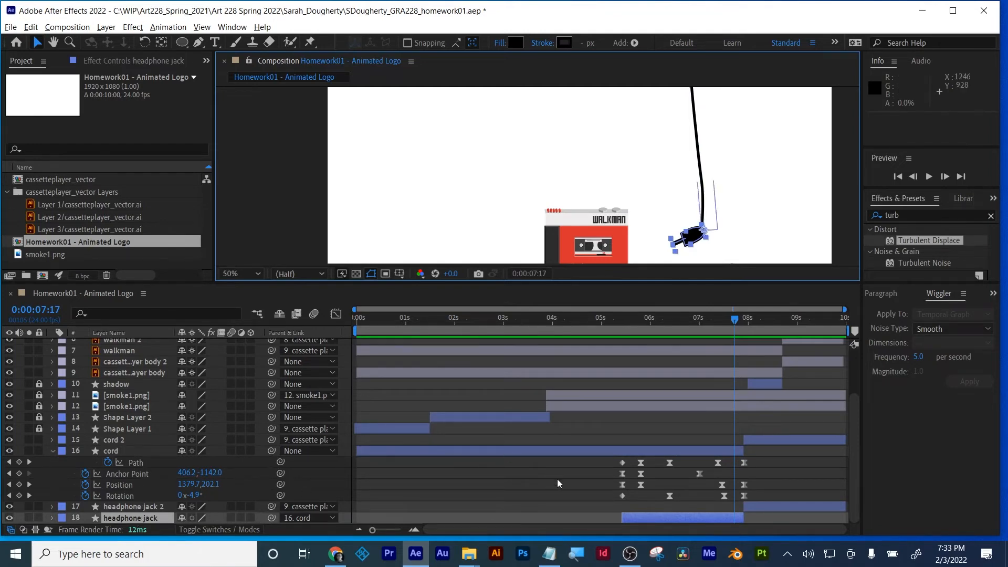
key(p)
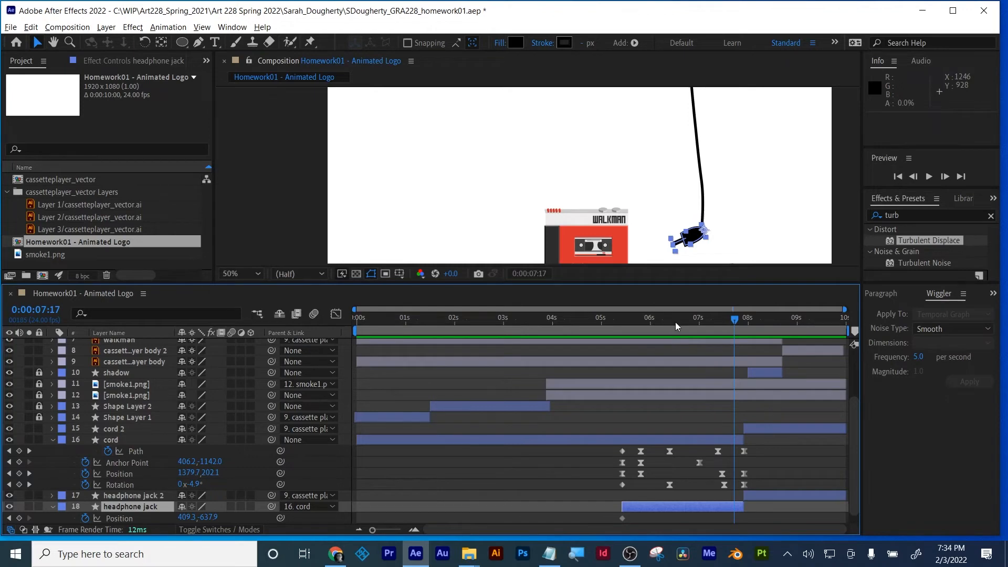
drag(675, 322, 583, 324)
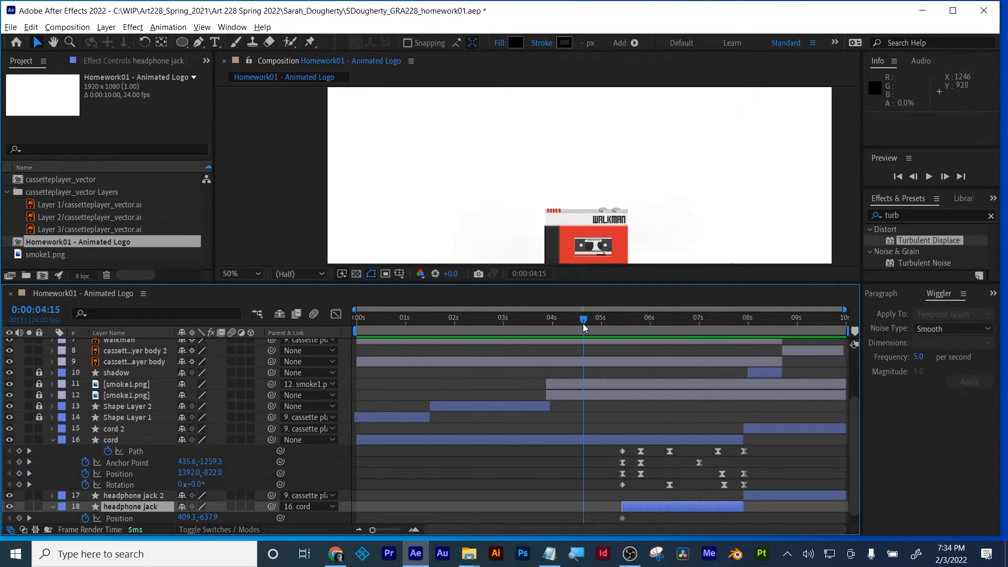
- Deselect the headphone jack layer and collapse the expanded properties of every layer in the timeline
click(612, 426)
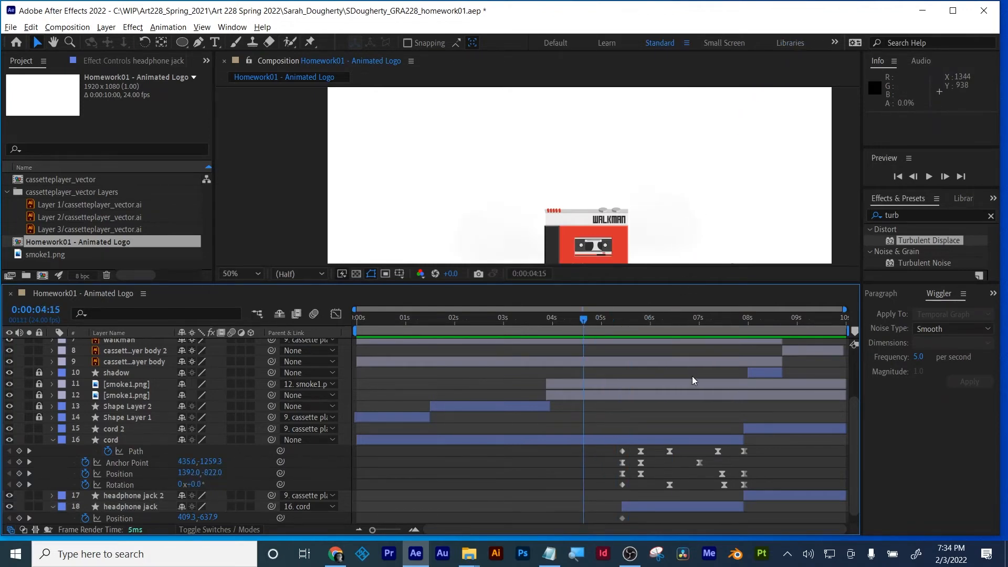
key(u)
scroll(693, 375, up, 1)
key(u)
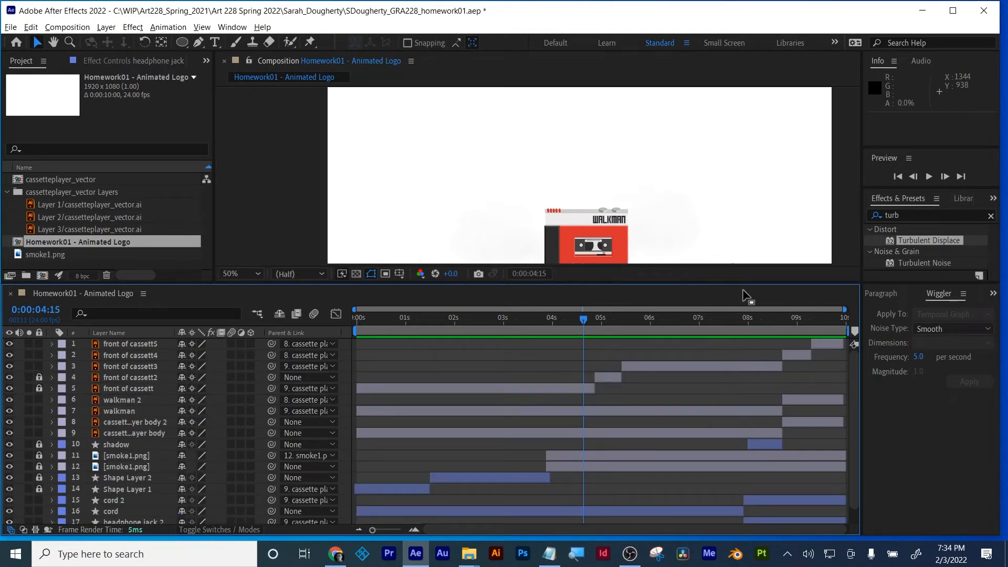
- Enlarge the composition view and scrub the logo animation through 0:00:07:15 and 0:00:03:02, stopping at 0:00:04:14
drag(742, 286, 748, 421)
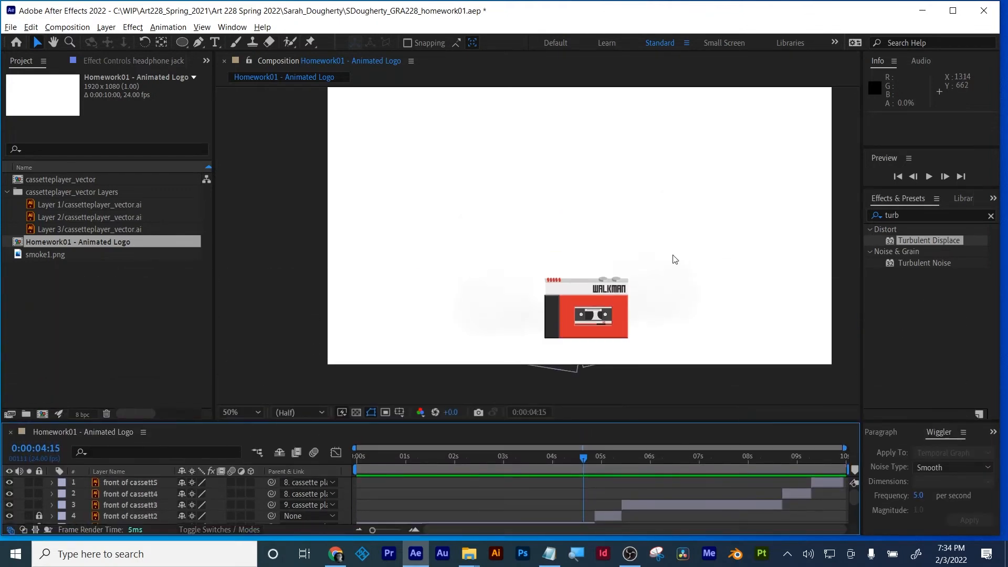
drag(547, 455, 736, 421)
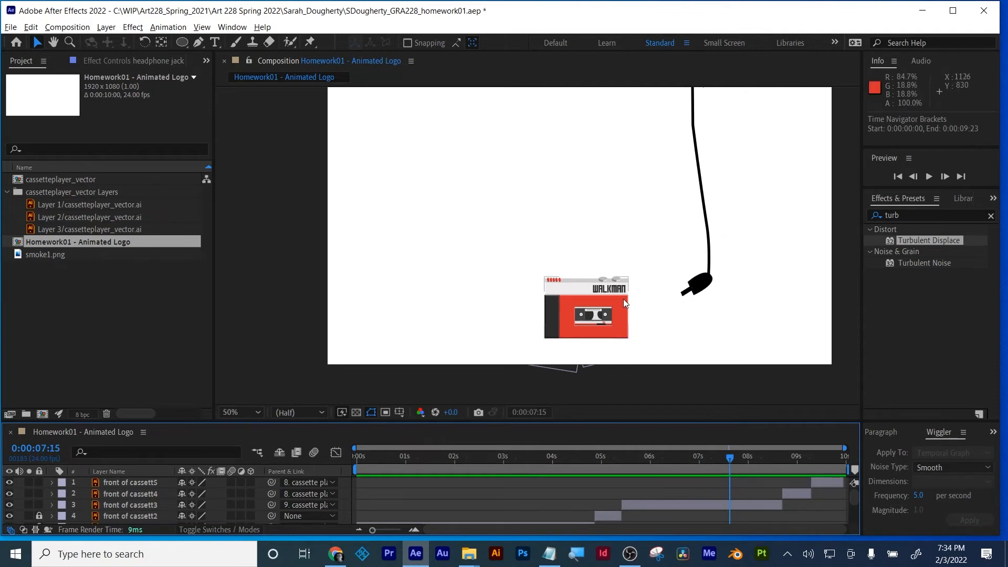
click(630, 463)
drag(600, 467, 508, 470)
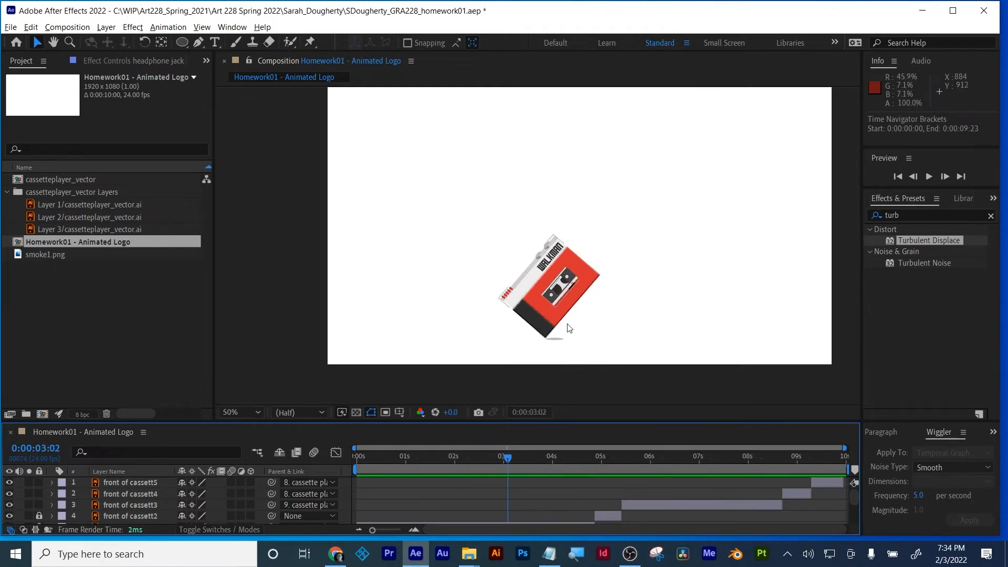
click(513, 456)
drag(512, 456, 581, 420)
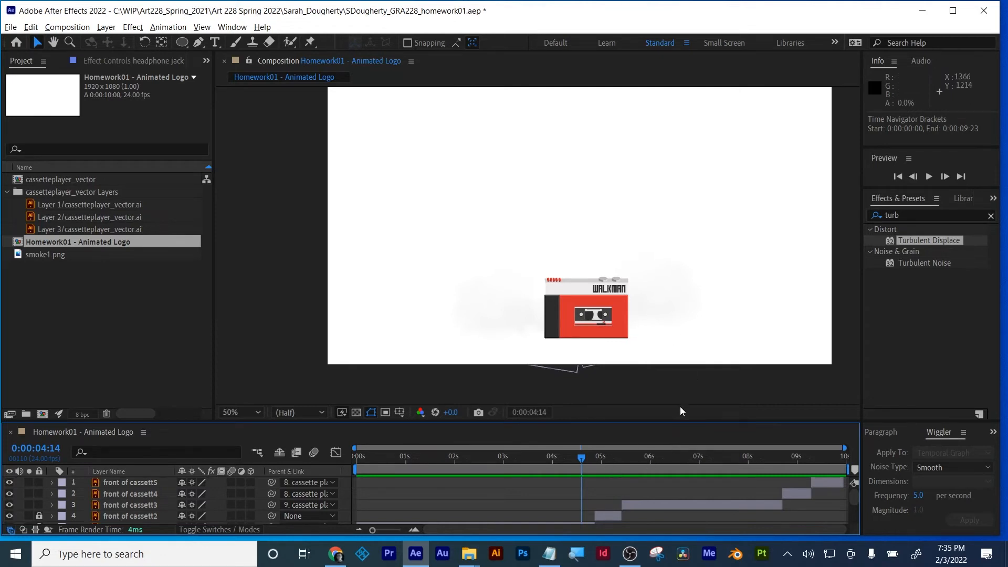
- Magnify the composition to 200% around the Walkman's red buttons and select the cassette player body
scroll(788, 297, up, 1)
scroll(788, 298, down, 1)
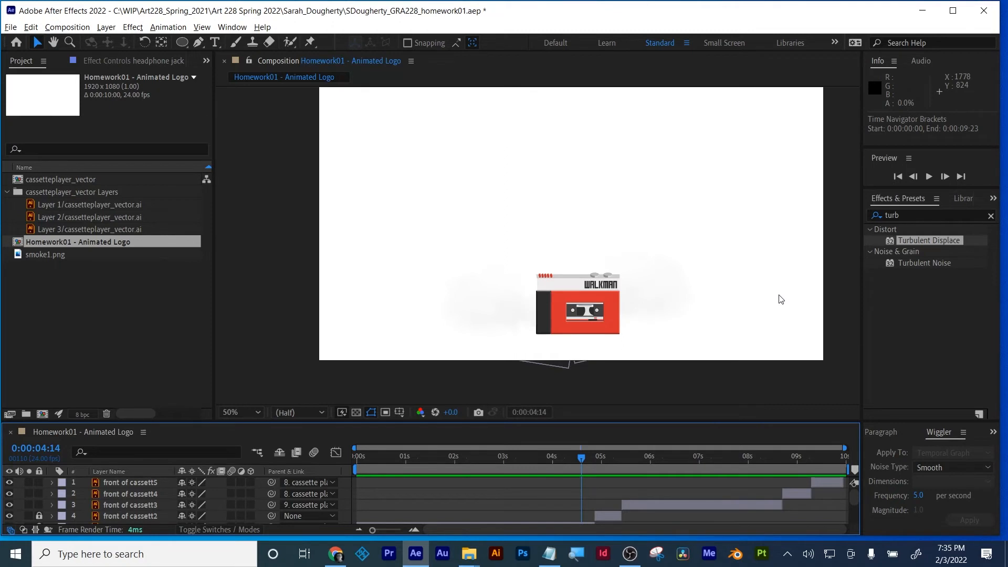
key(z)
click(556, 279)
click(555, 279)
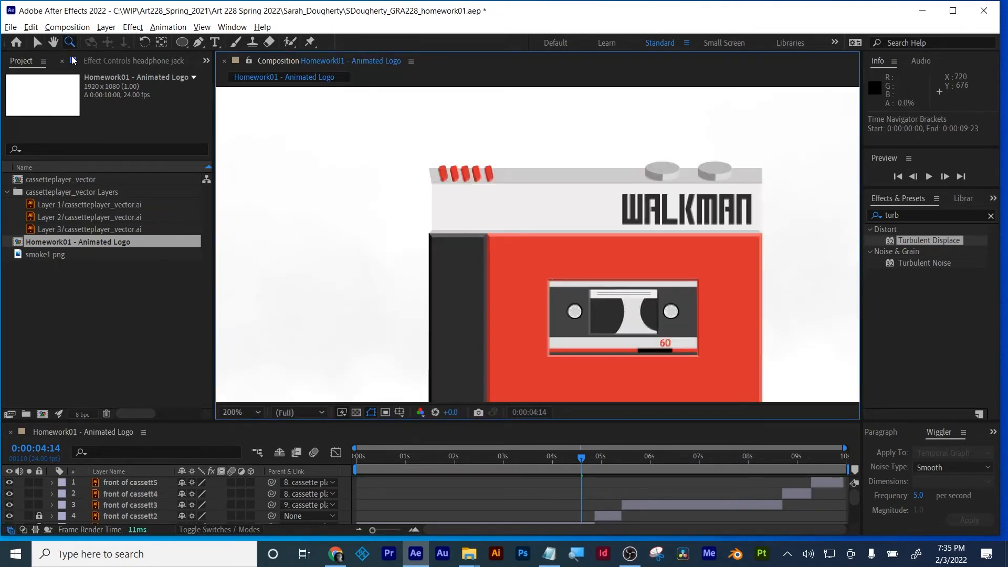
click(34, 42)
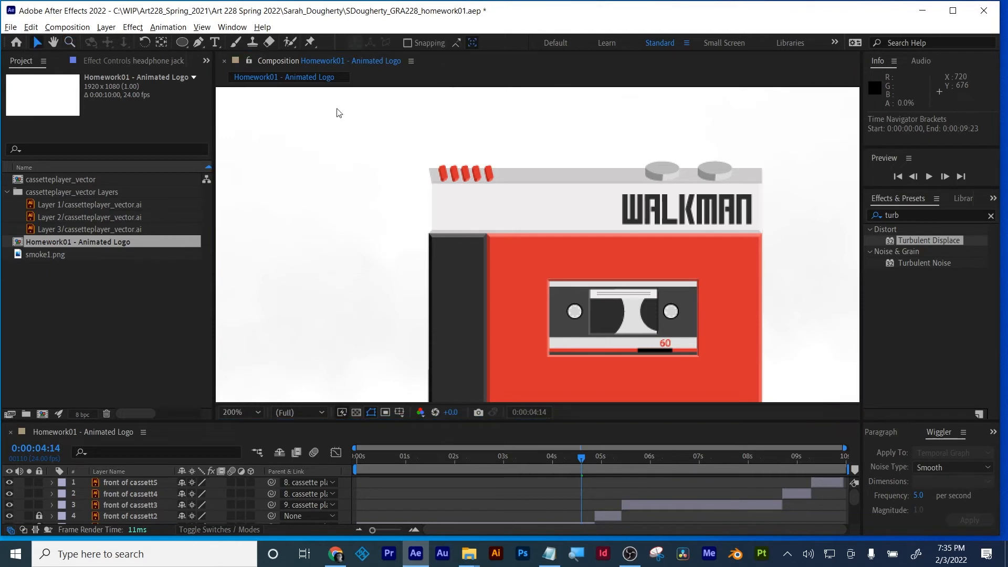
click(444, 178)
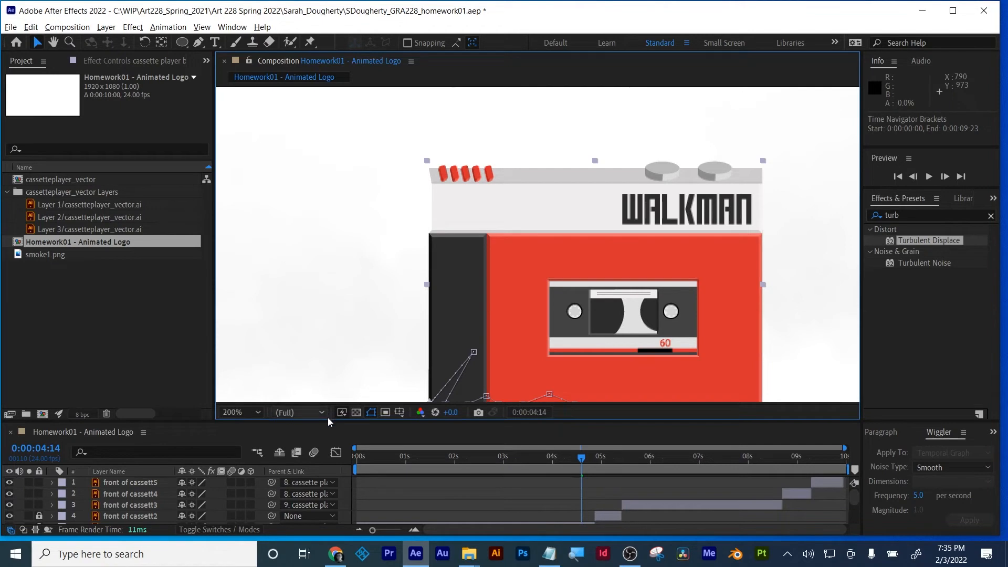
- Enlarge the timeline to inspect the layers, deselect the cassette player body, and return the composition to 50% magnification
drag(326, 421, 335, 321)
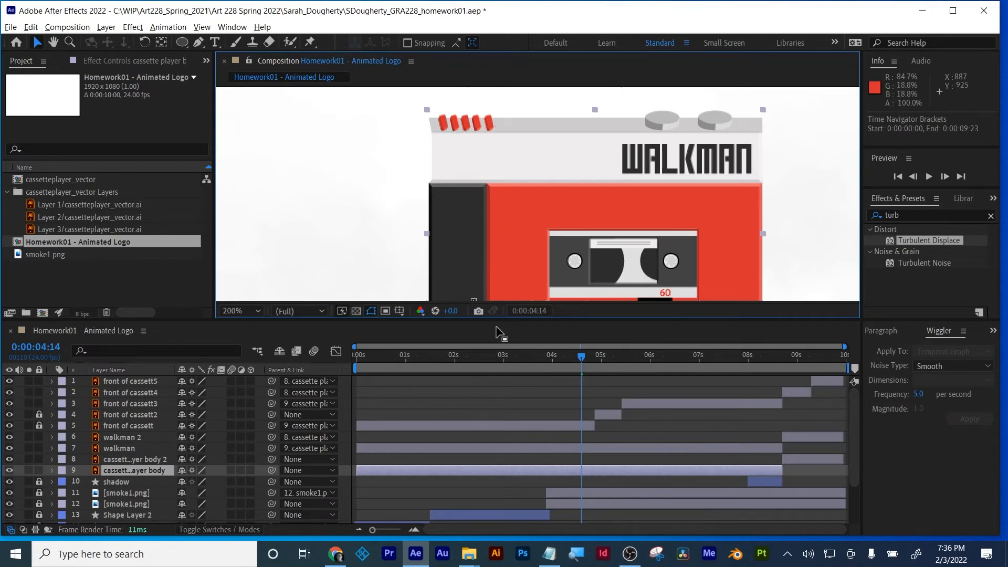
click(495, 399)
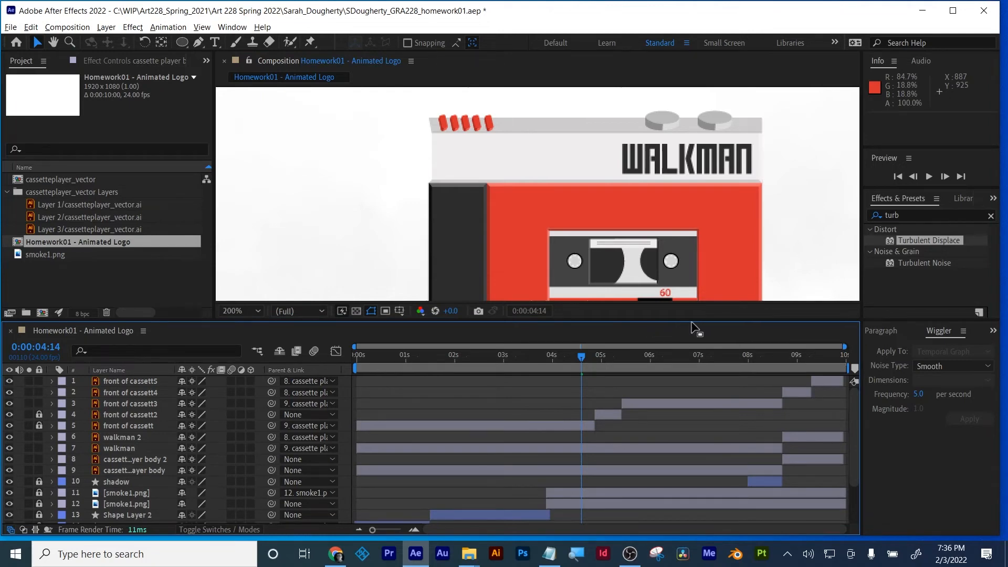
key(comma)
key(comma)
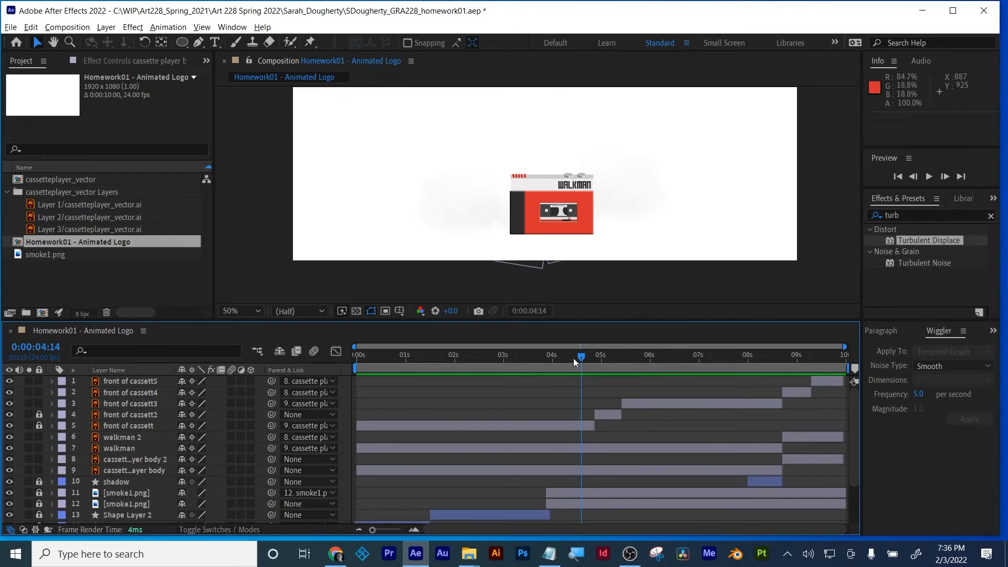
- Scrub the animation to 0:00:09:00, select the cord 2 shape in the composition, and reveal its keyframed properties
drag(573, 358, 797, 328)
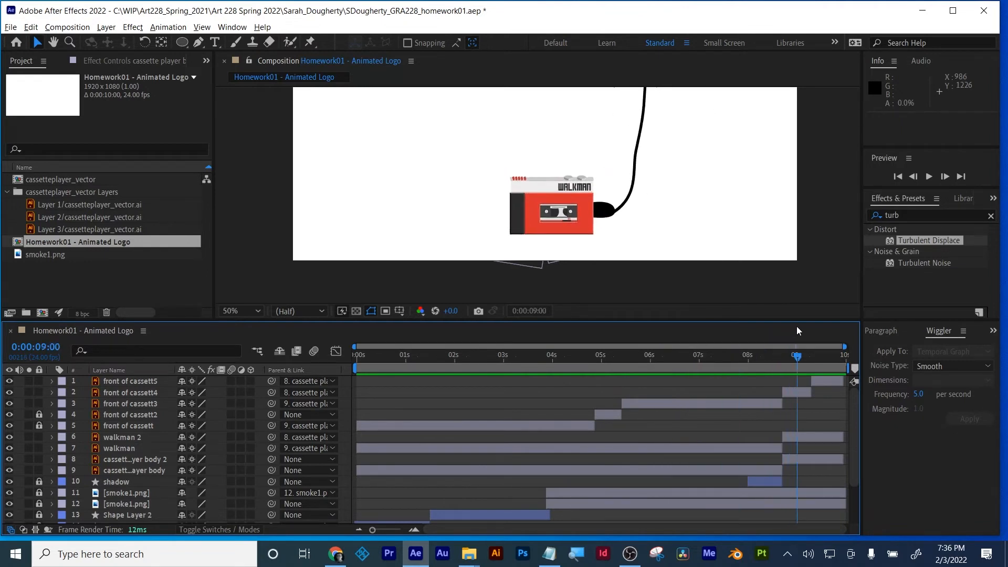
click(638, 160)
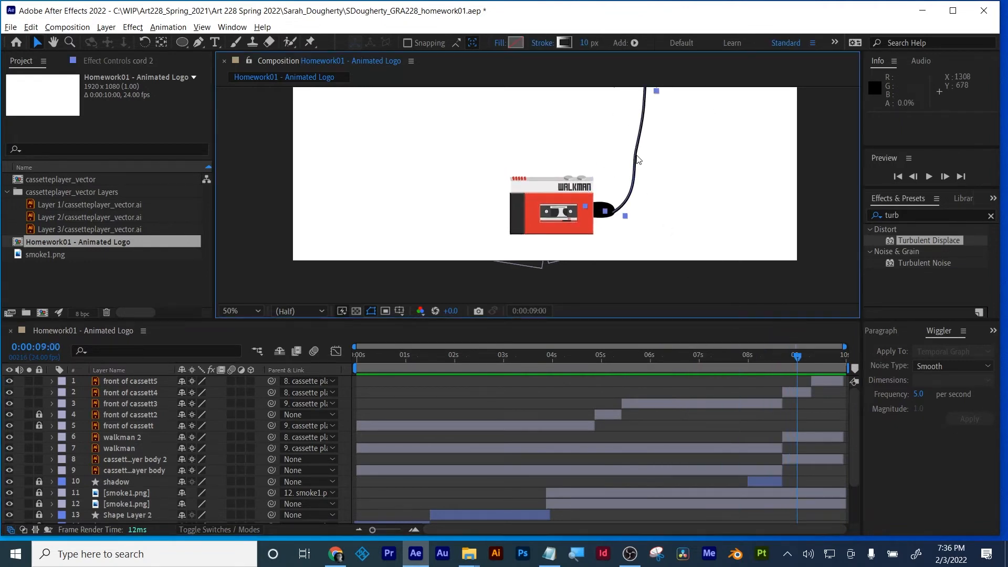
click(131, 487)
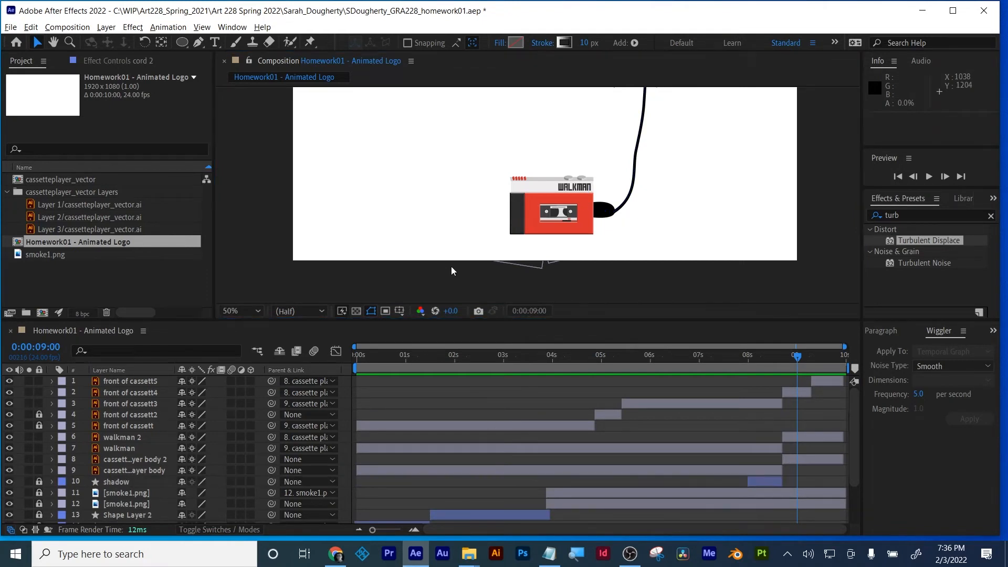
click(646, 107)
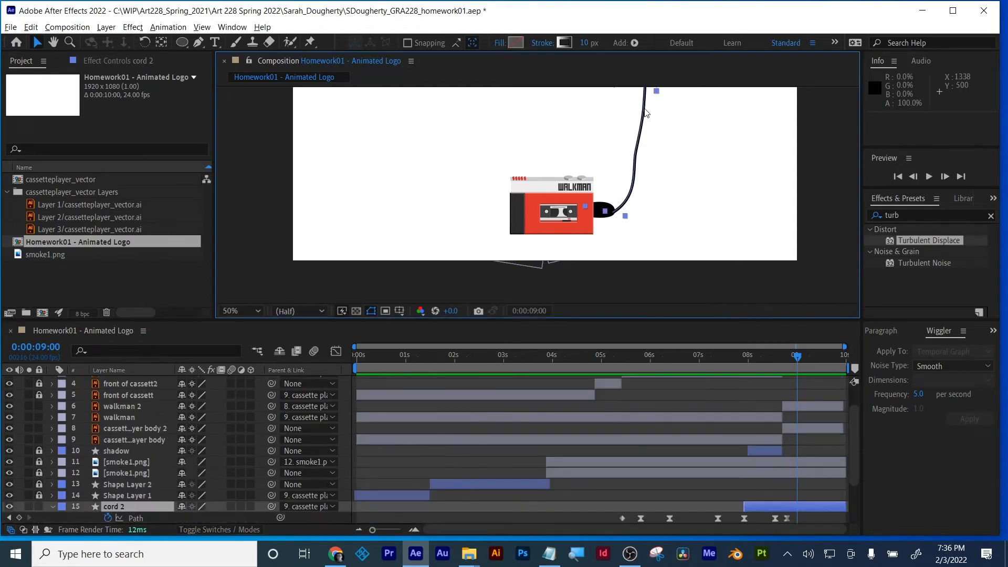
key(u)
key(u)
key(u)
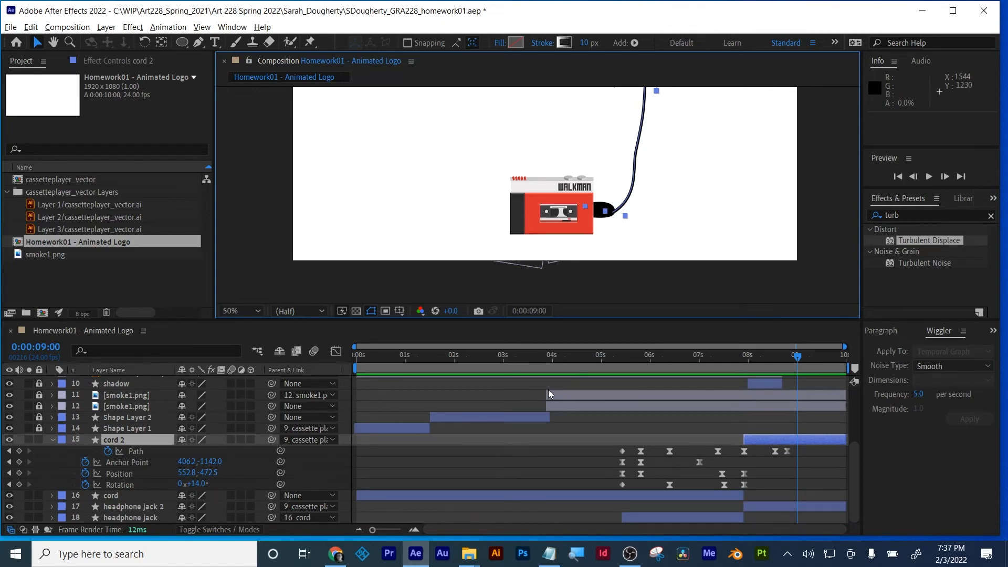
- Fit the whole composition in its viewer and review the swinging cord at 0:00:07:06 and 0:00:06:21
drag(694, 320, 683, 362)
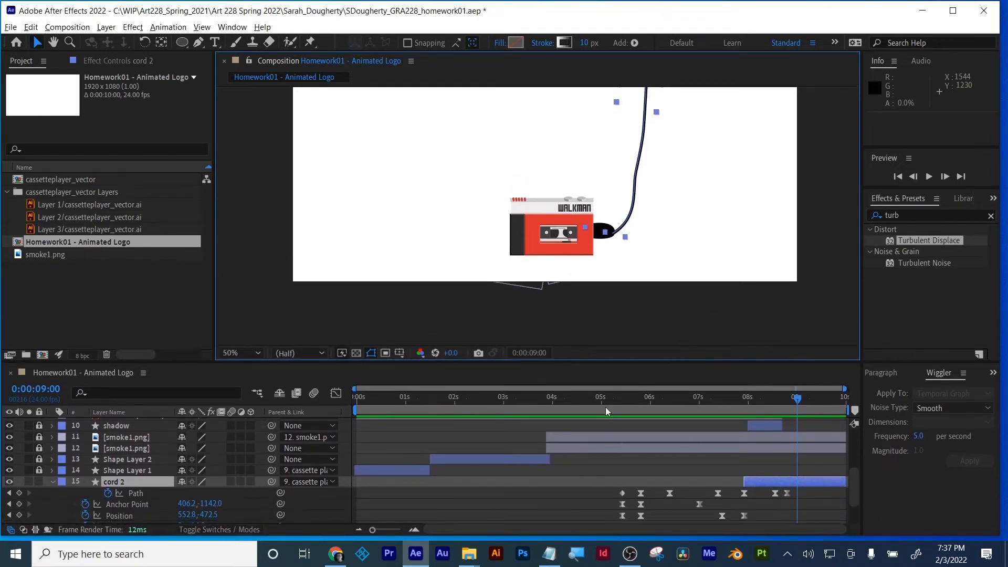
drag(606, 408, 713, 404)
click(250, 354)
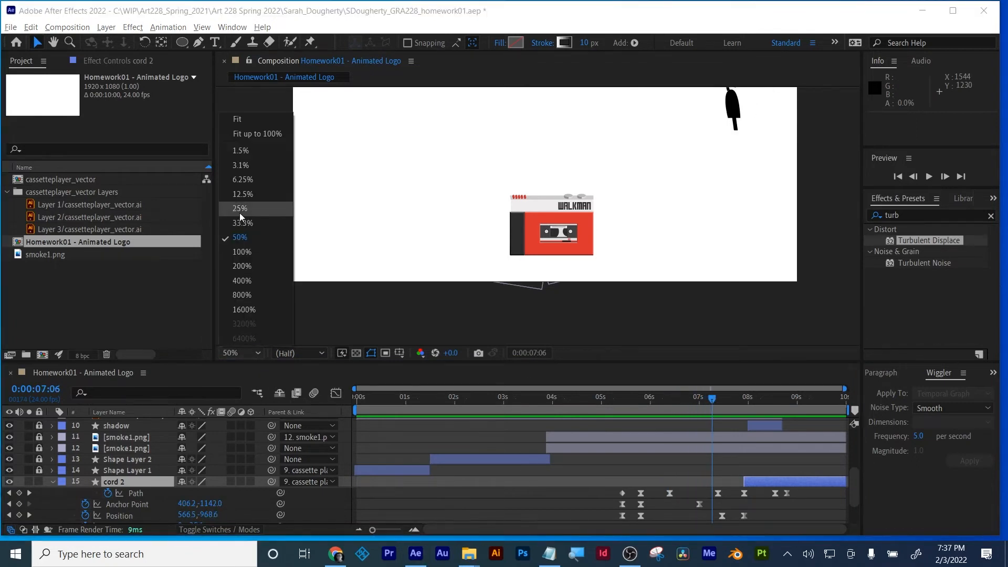
click(245, 120)
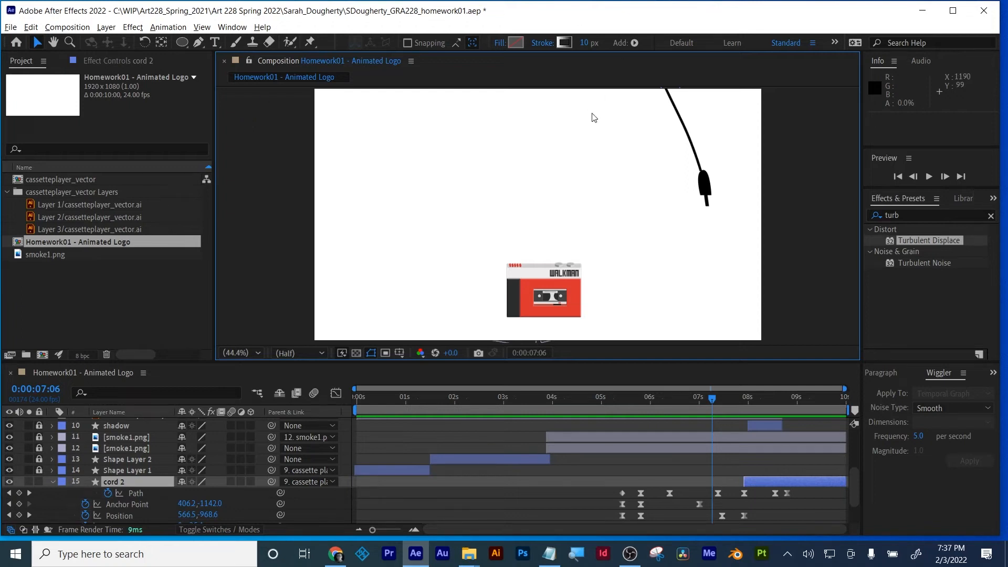
click(693, 397)
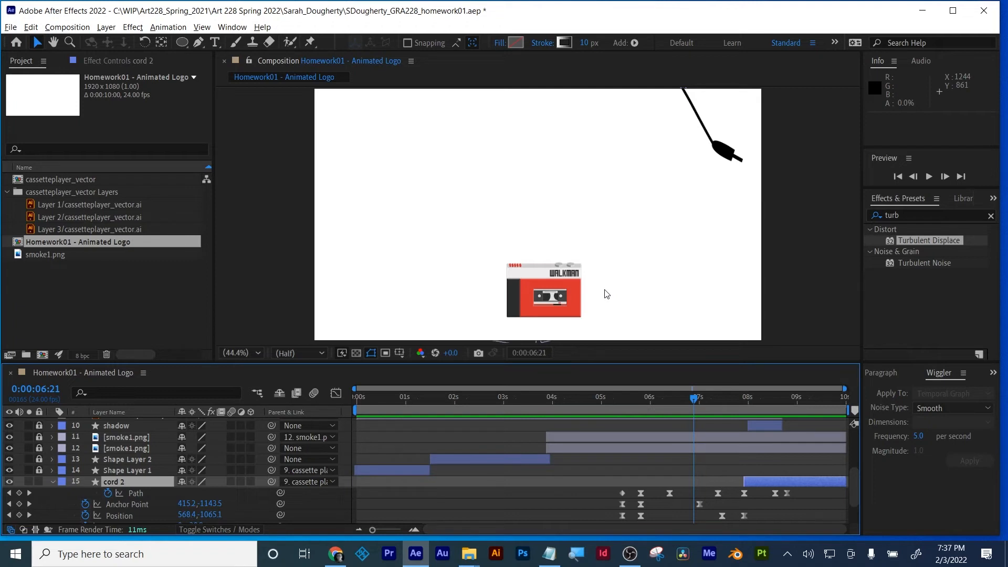
right_click(567, 283)
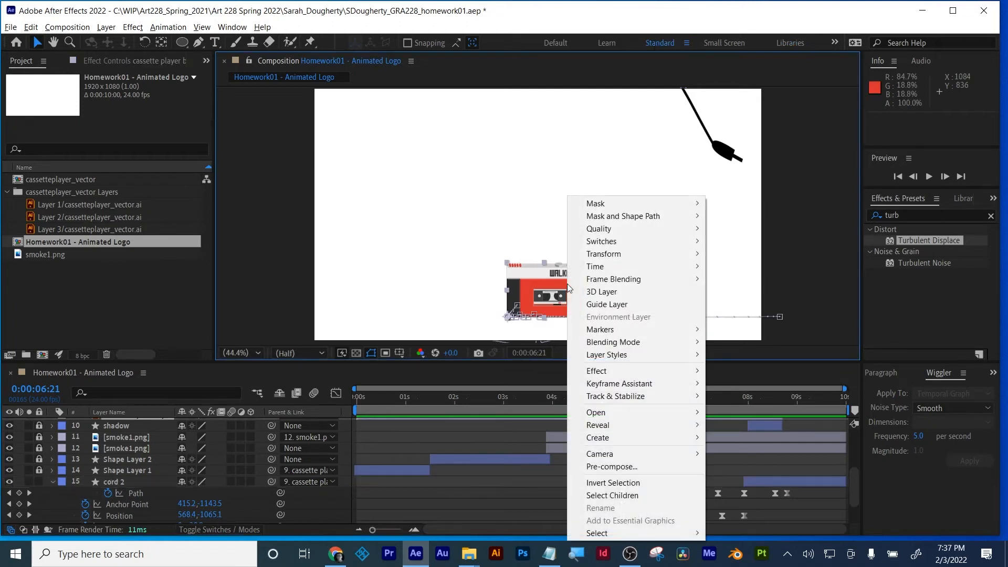
click(496, 436)
right_click(551, 414)
click(451, 445)
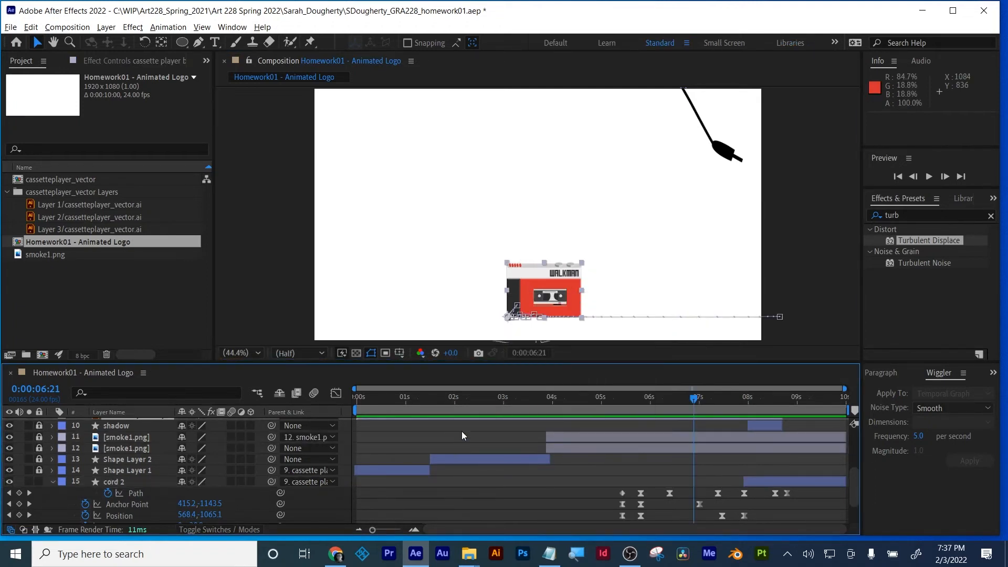
- Scrub the animation through 0:00:08:04 to 0:00:09:02 and select the cord 2 shape in the composition
drag(467, 403, 751, 411)
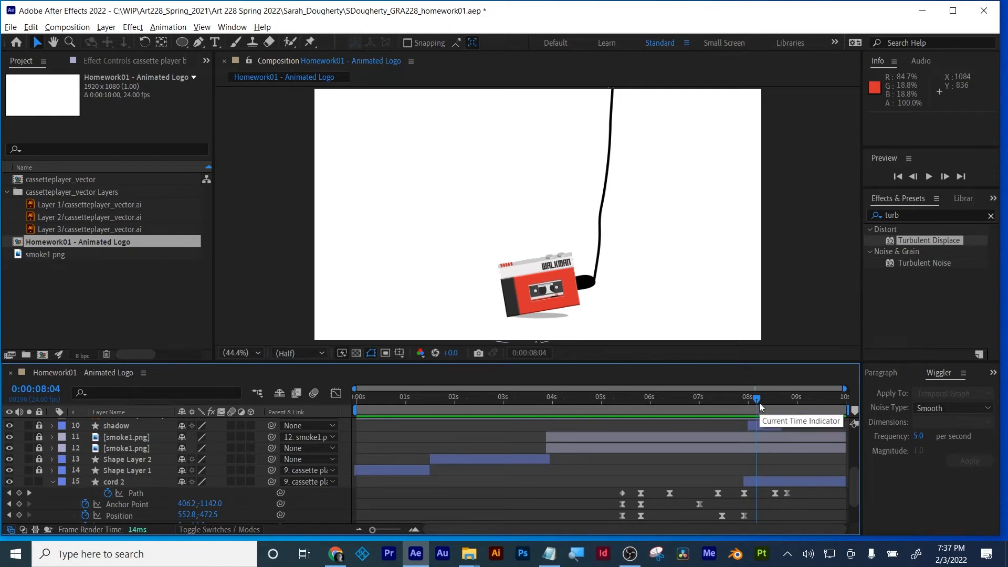
drag(761, 399, 804, 399)
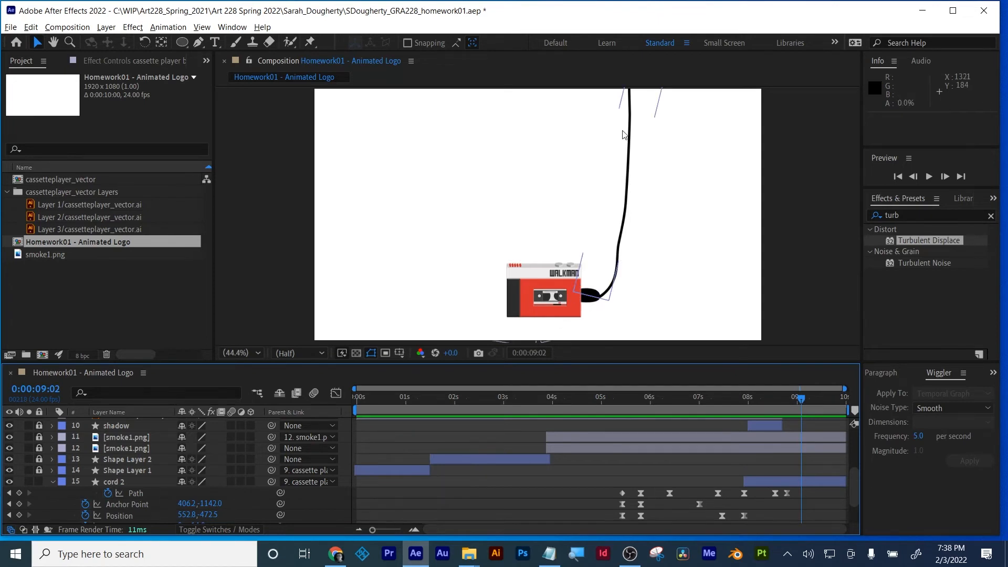
click(629, 102)
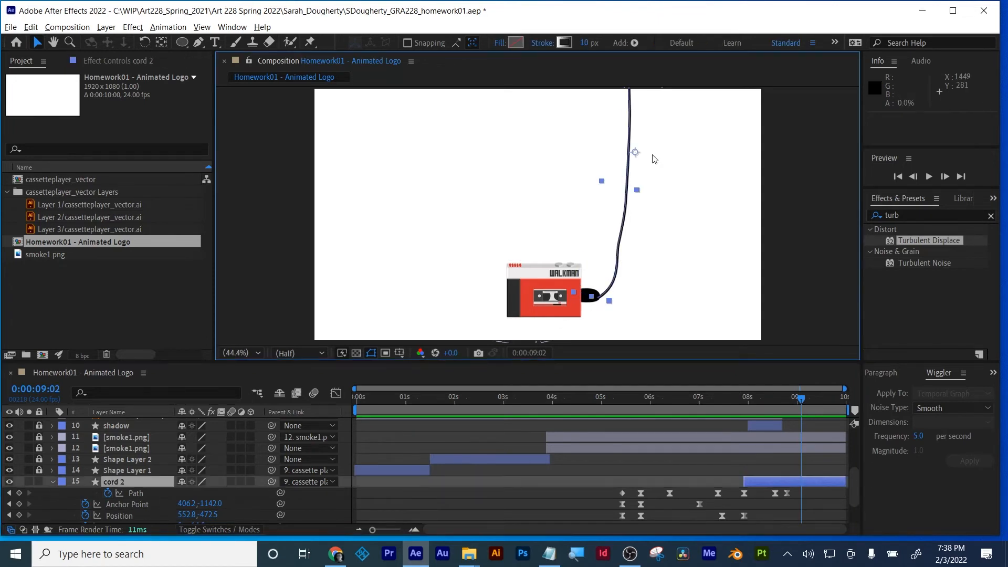
- Zoom the composition out to 25%, deselect the cord, and reposition the view to expose the area above the frame
key(comma)
key(comma)
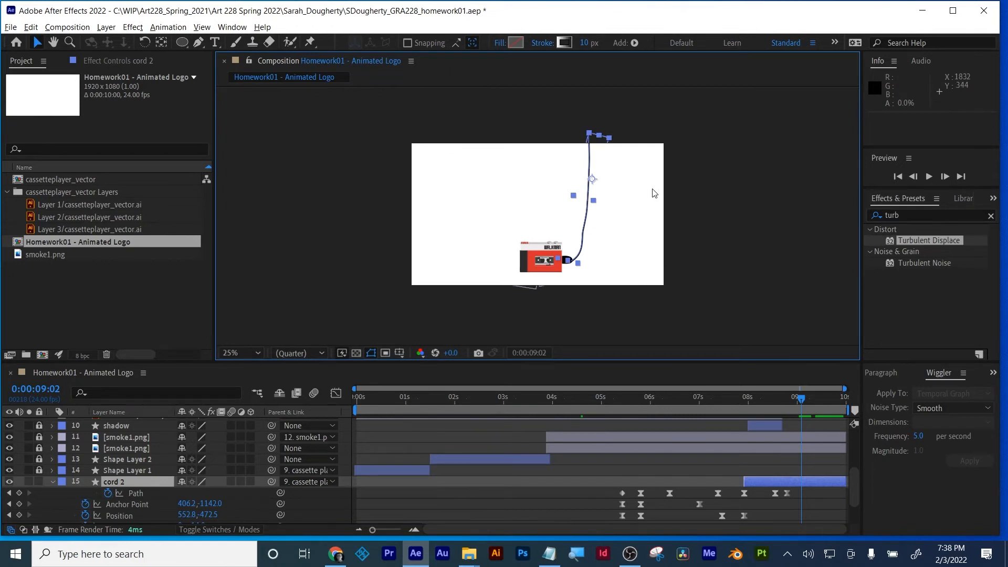
click(692, 207)
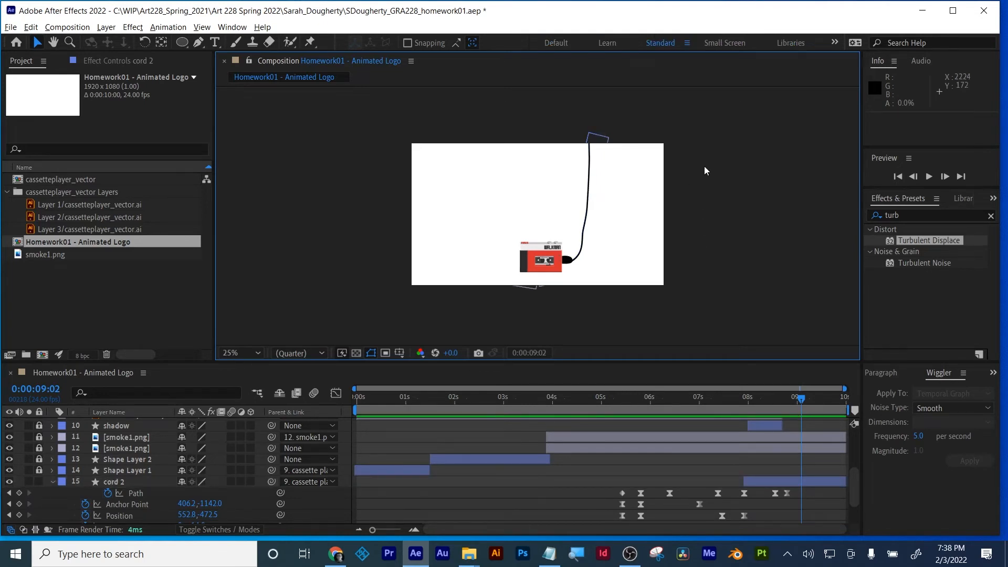
drag(699, 172, 702, 233)
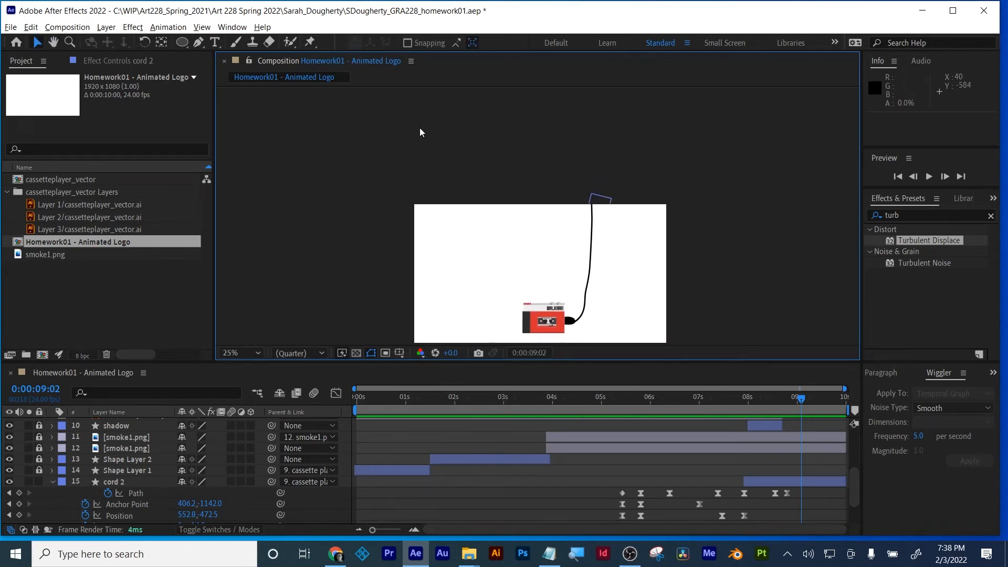
- Magnify the cord's upper end to 100% and select the cord 2 path with the Pen tool to examine its open end
click(199, 42)
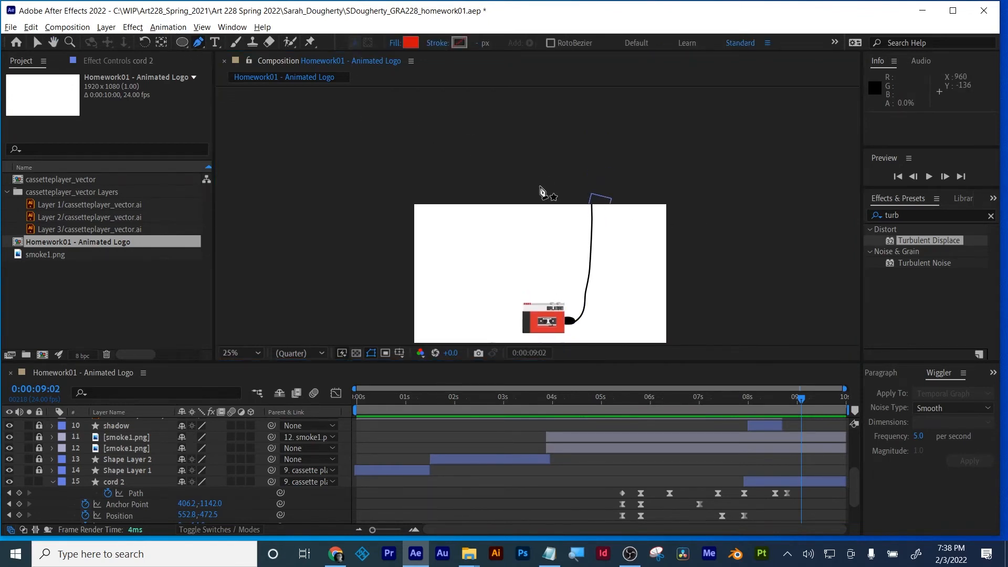
key(z)
right_click(577, 189)
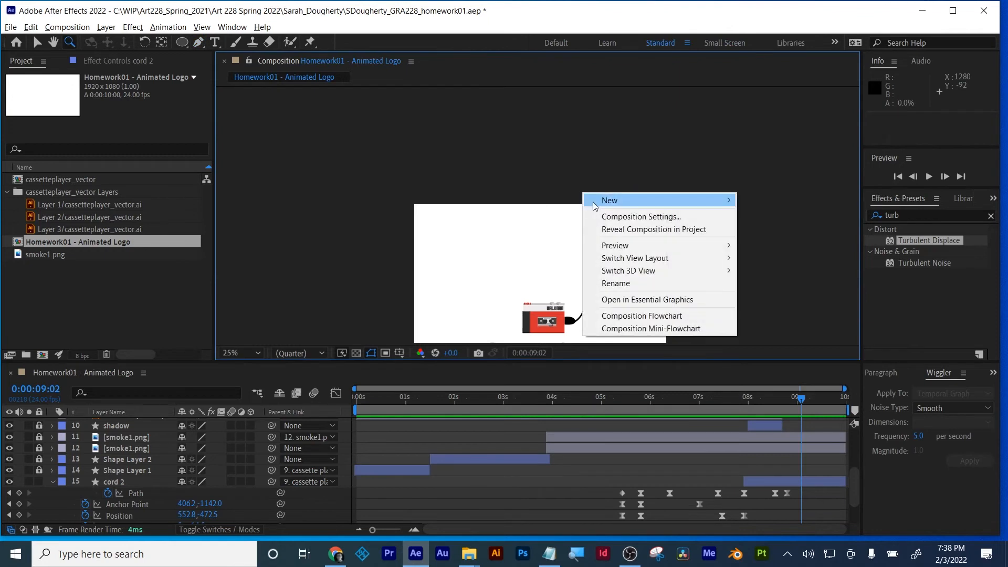
click(546, 176)
click(638, 247)
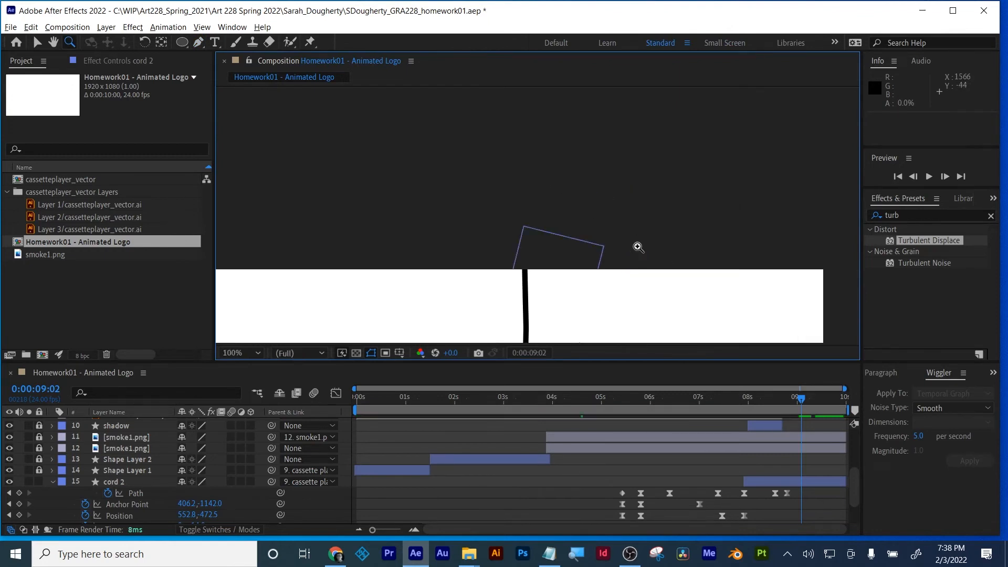
click(205, 41)
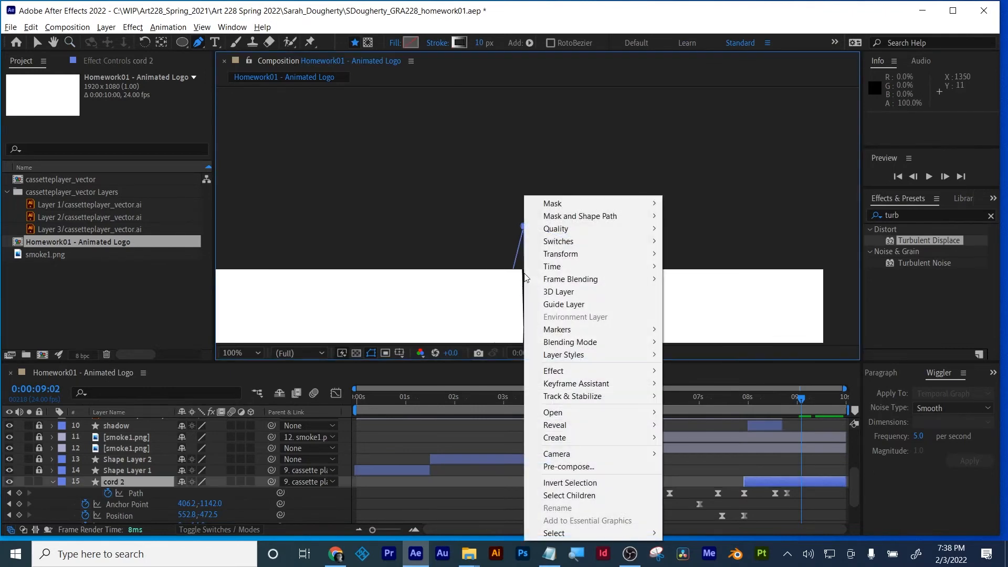
click(413, 195)
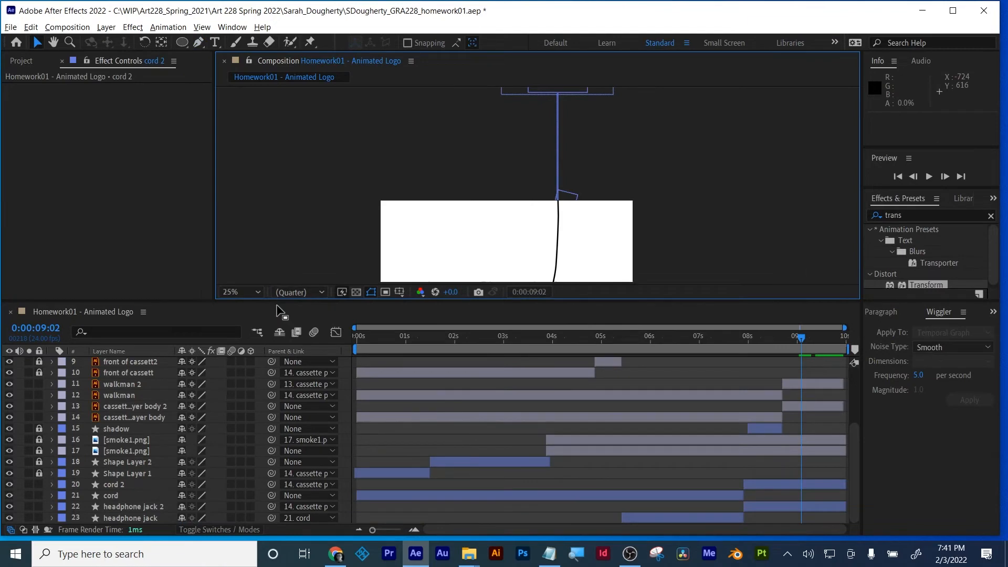
- Enlarge the timeline and unlock all locked layers from front of cassett2 down to Shape Layer 1
drag(294, 301, 296, 185)
click(137, 305)
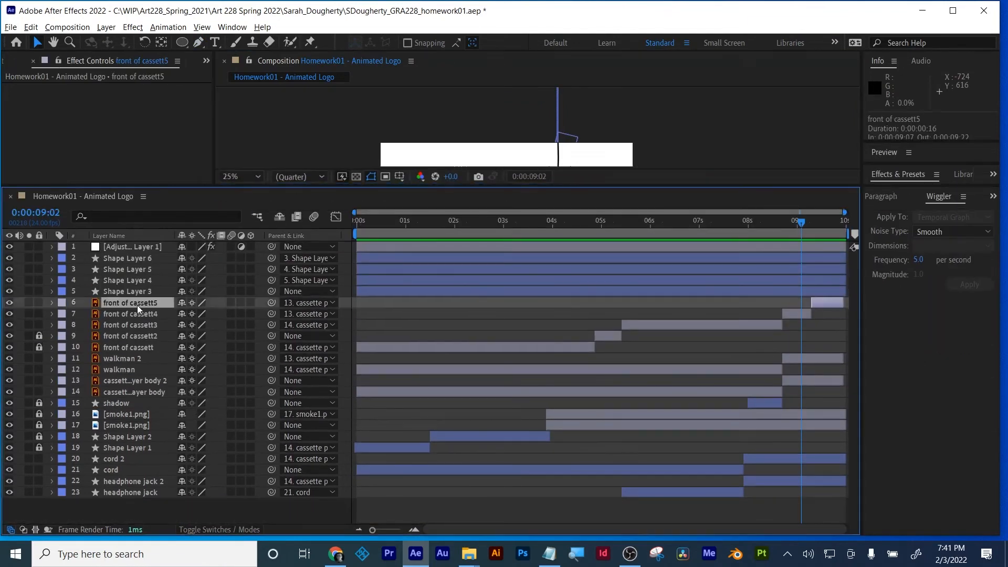
shift+click(134, 494)
right_click(133, 494)
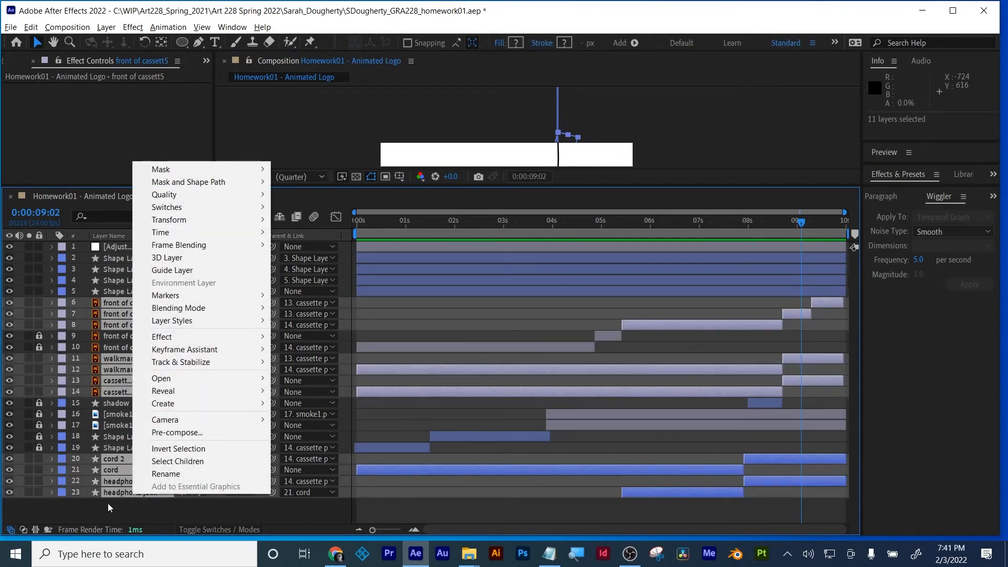
click(109, 503)
drag(39, 340, 40, 456)
- Pre-compose the layers from front of cassett5 through headphone jack under the student's first name plus "art", moving all attributes into the new composition
click(121, 303)
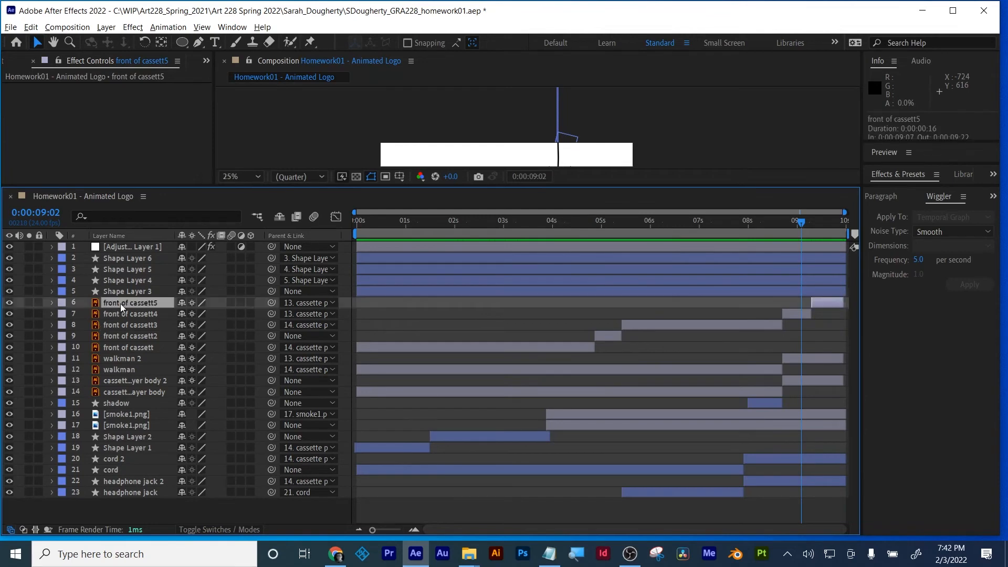
shift+click(119, 493)
right_click(118, 494)
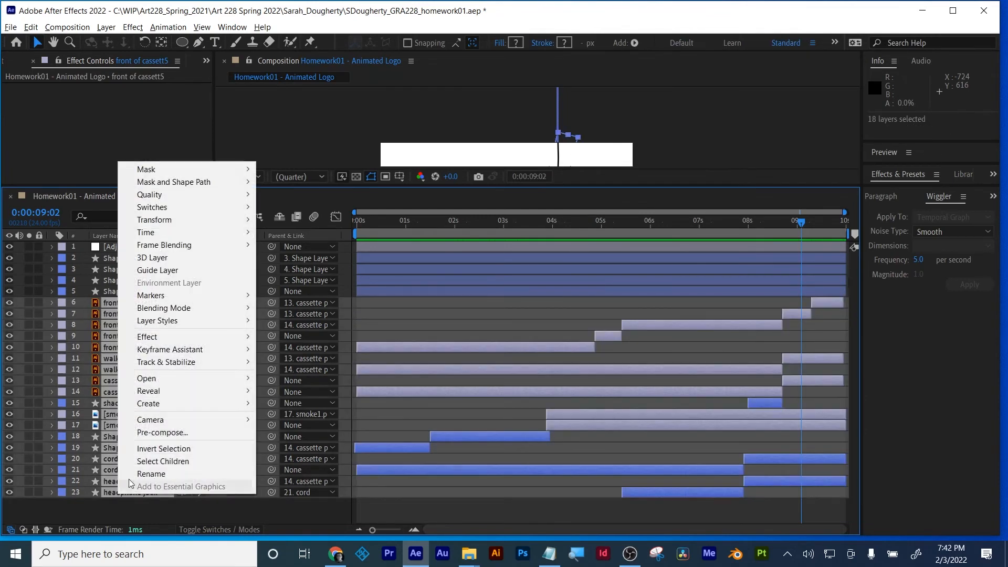
click(162, 430)
text(Sa)
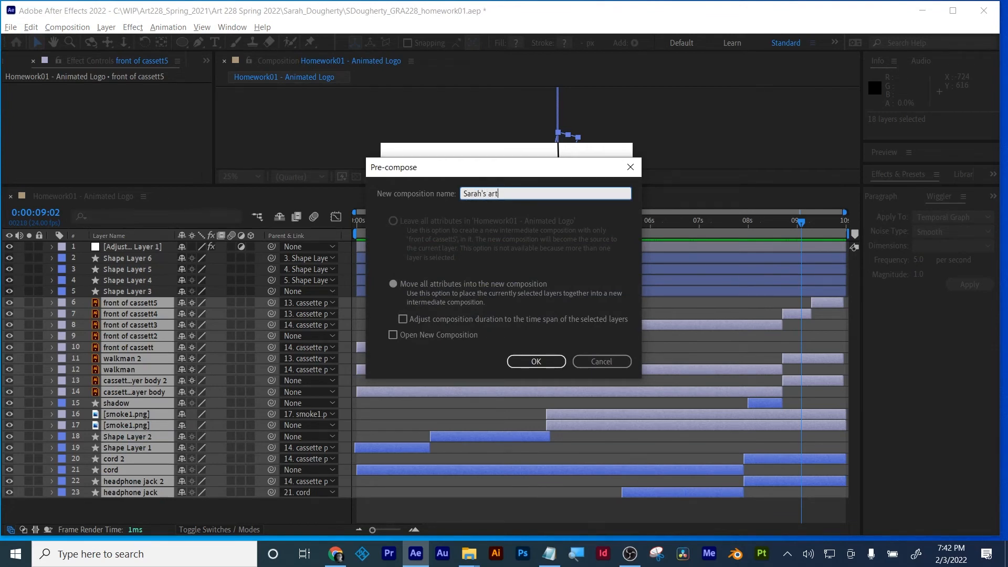
text(rah's art)
click(393, 284)
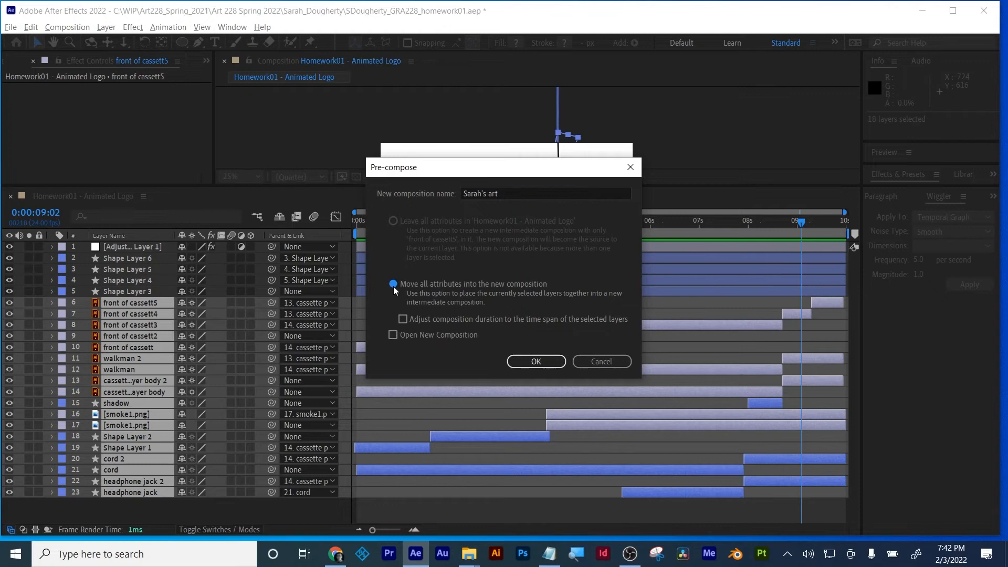
click(524, 359)
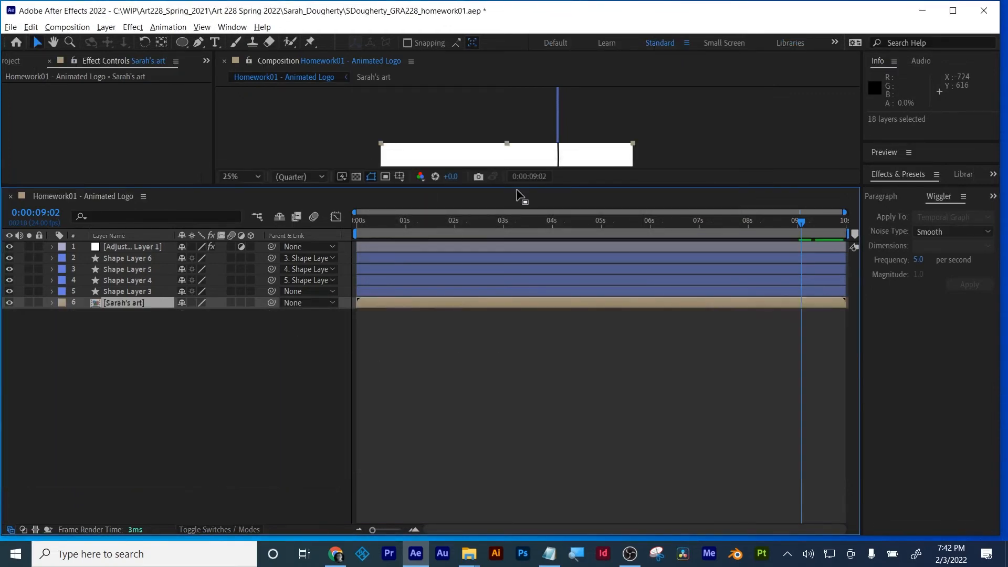
- Enlarge the viewer, fit the composition in it, and parent Shape Layer 3 to the new pre-composed artwork layer
drag(517, 188, 517, 360)
click(246, 351)
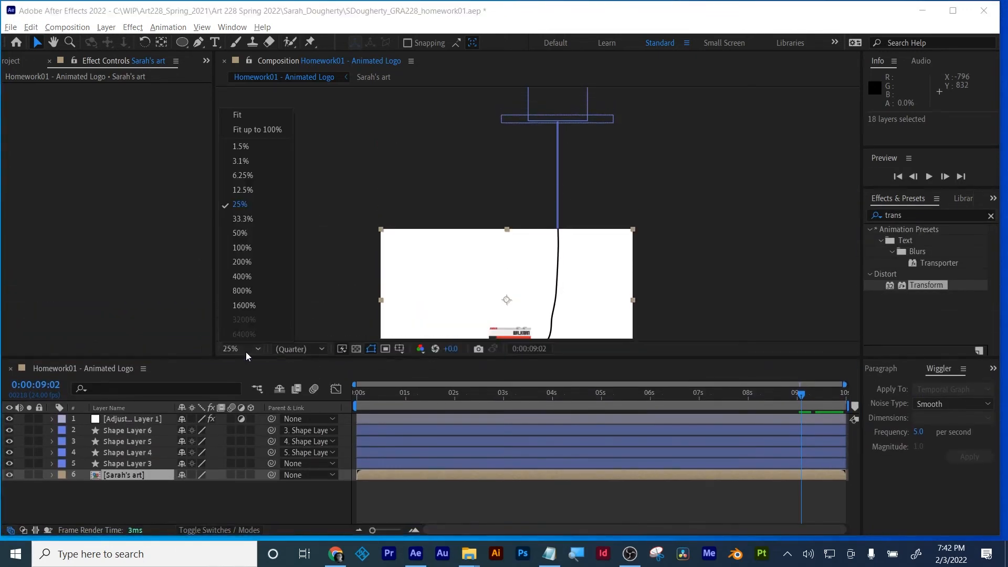
click(234, 121)
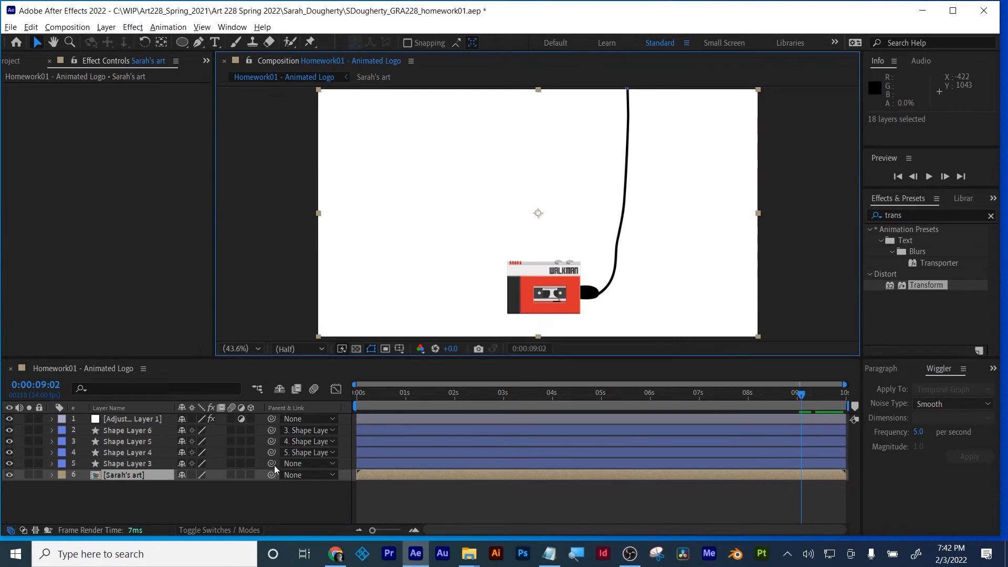
drag(271, 464, 149, 477)
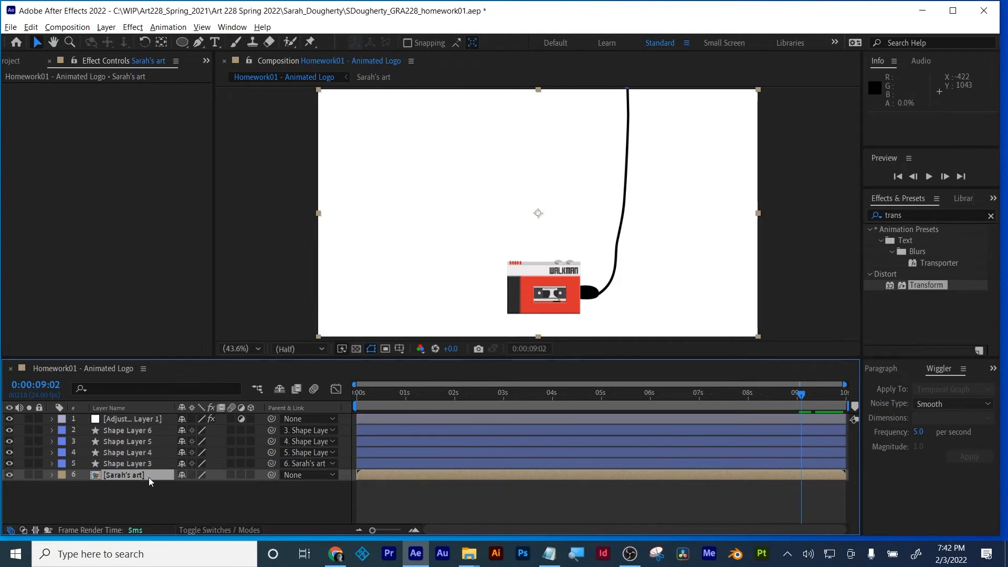
- Zoom out to 25%, test shifting the pre-composed artwork layer's vertical position, and undo the shift
key(comma)
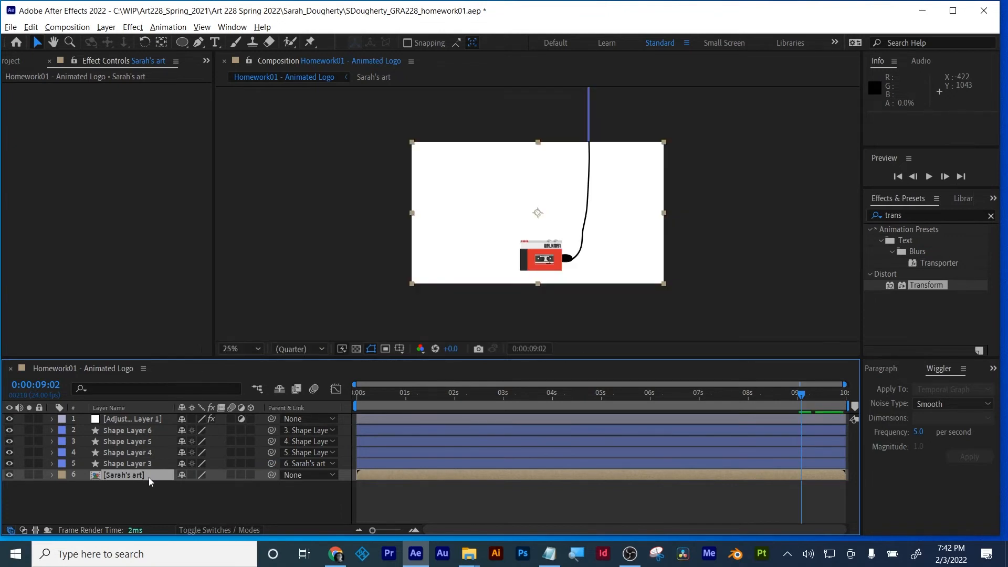
key(p)
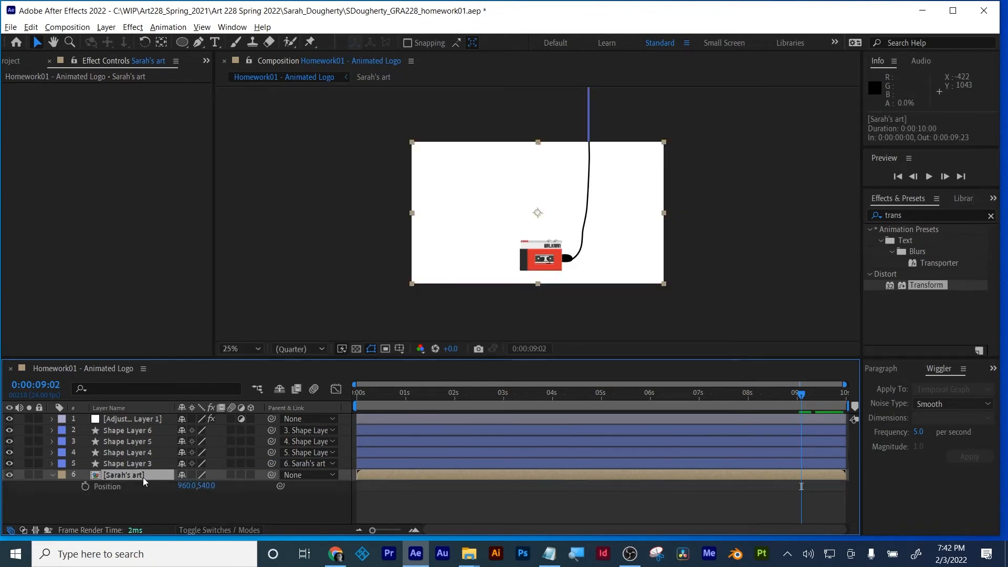
drag(214, 488, 367, 487)
key(ctrl+z)
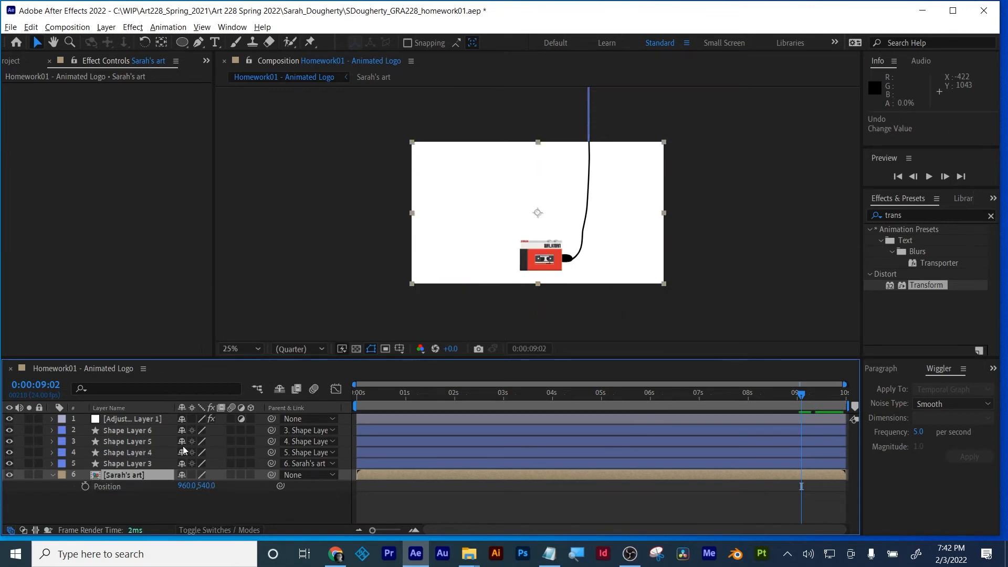
- Test shifting the vertical position in the adjustment layer's Transform effect, and undo the change
click(140, 419)
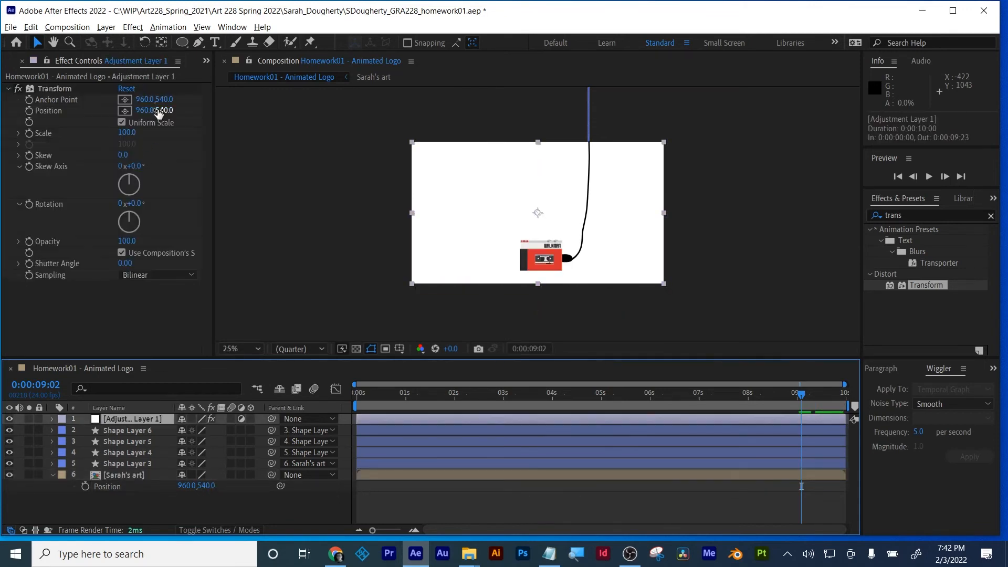
drag(158, 112, 207, 115)
key(ctrl+z)
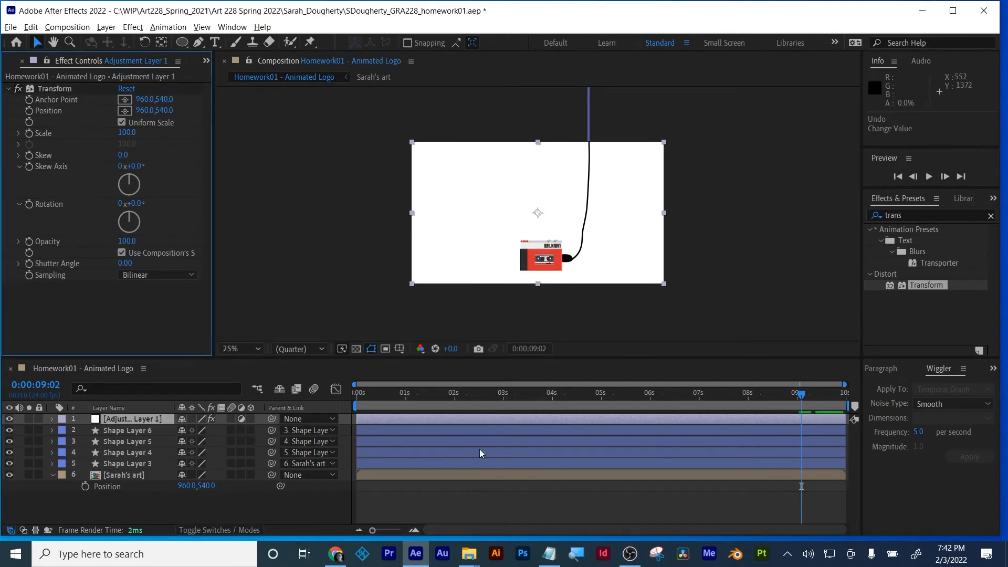
- Select the pre-composed artwork layer and view the composition at 6.25% to examine the shapes above the frame
click(133, 494)
click(127, 475)
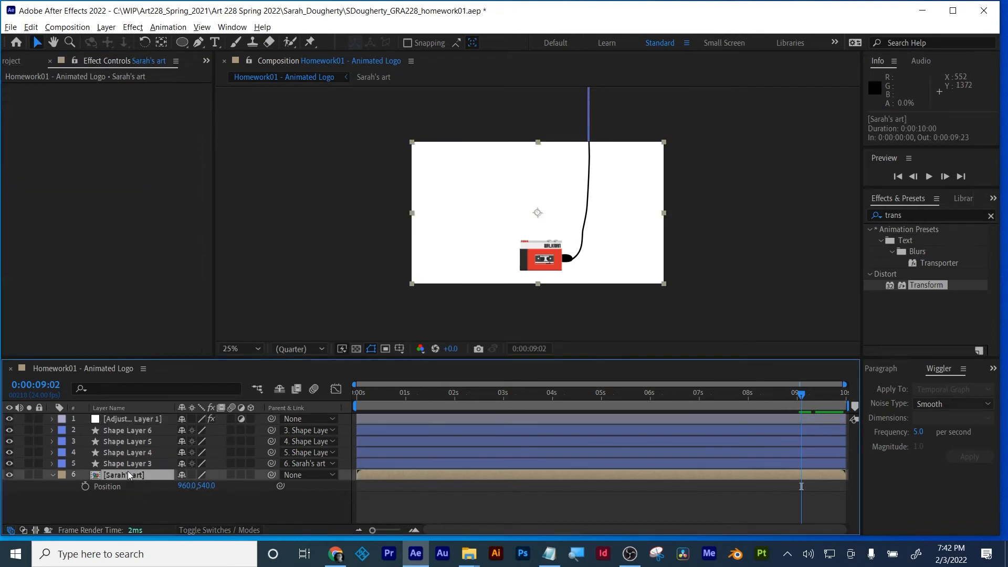
click(245, 353)
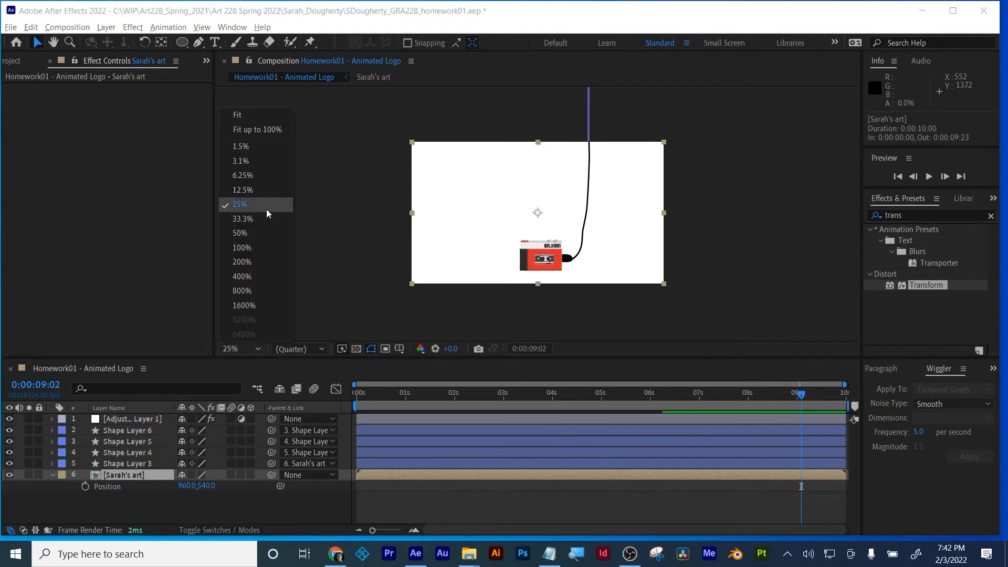
click(257, 182)
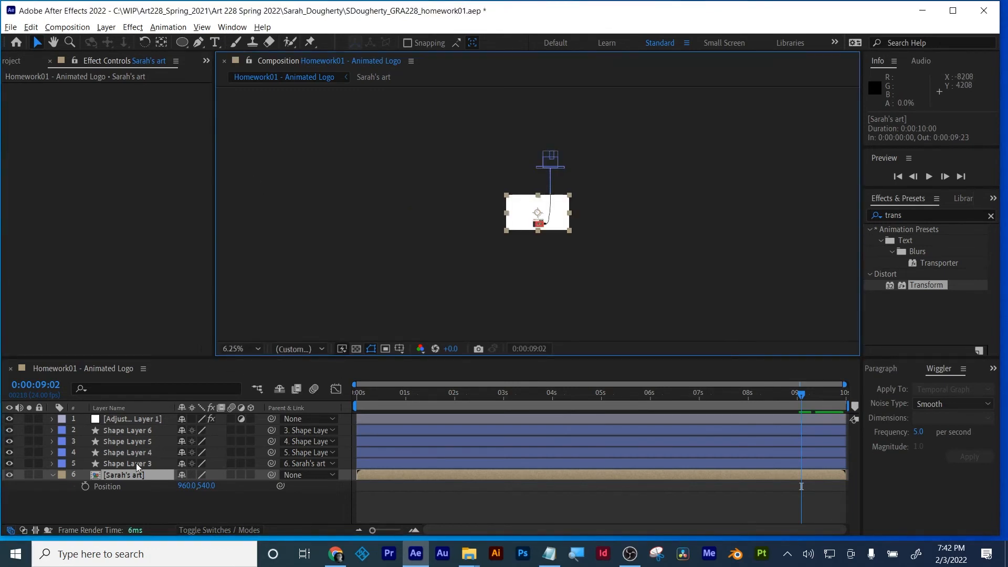
click(125, 477)
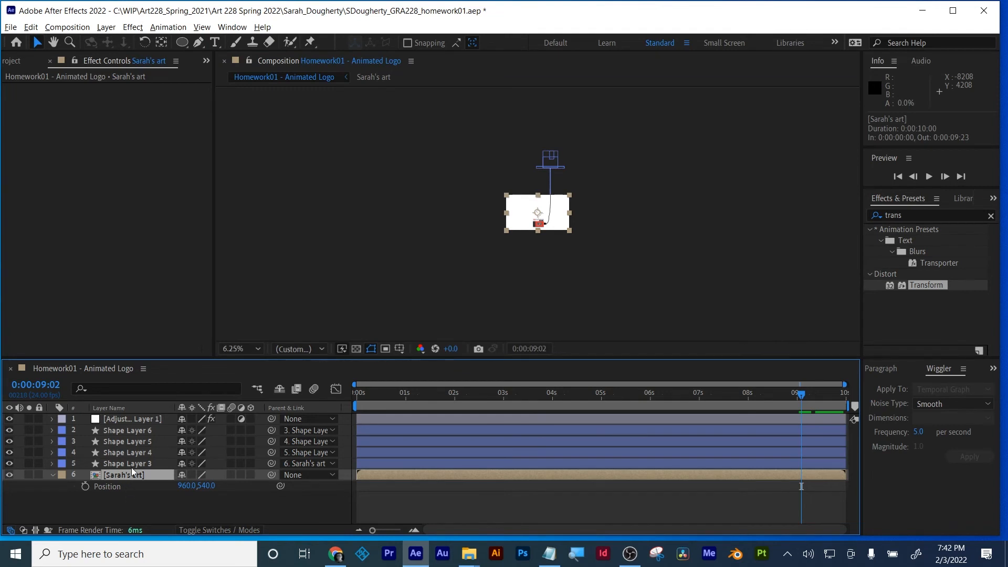
- Pre-compose Shape Layers 3 through 6 under the instructor's first name plus "art", moving all attributes into the new composition
click(132, 466)
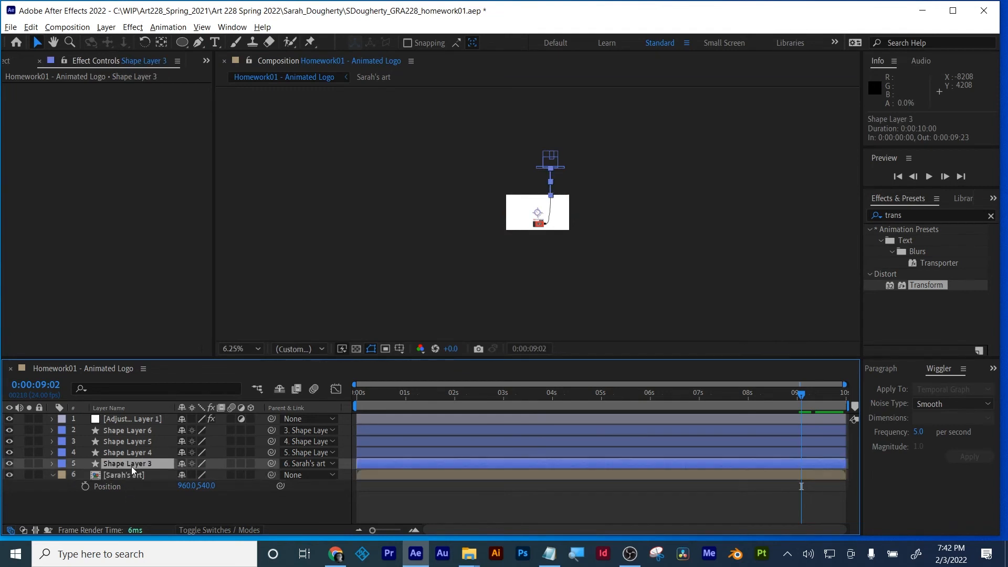
shift+click(133, 427)
right_click(132, 425)
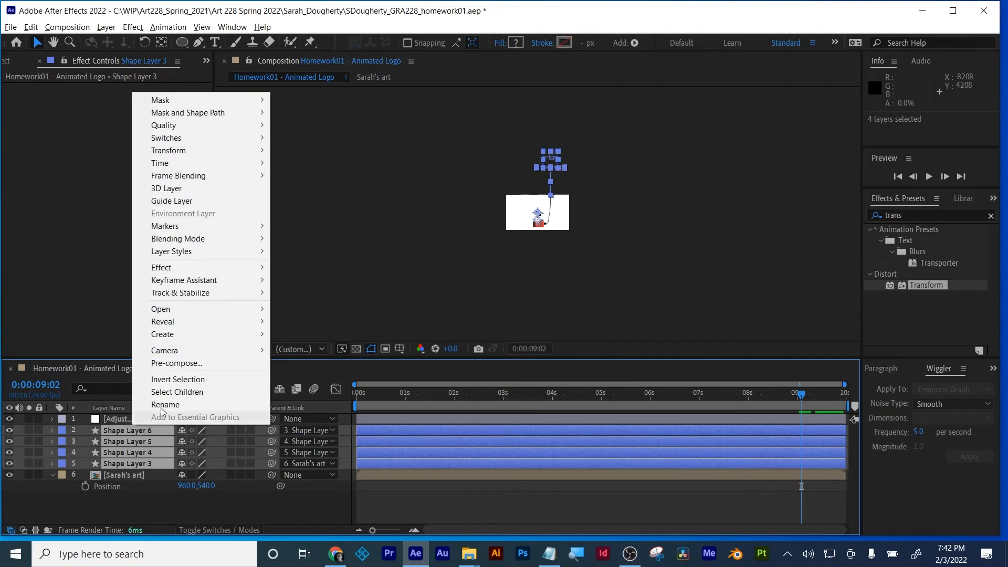
click(191, 363)
text(mike)
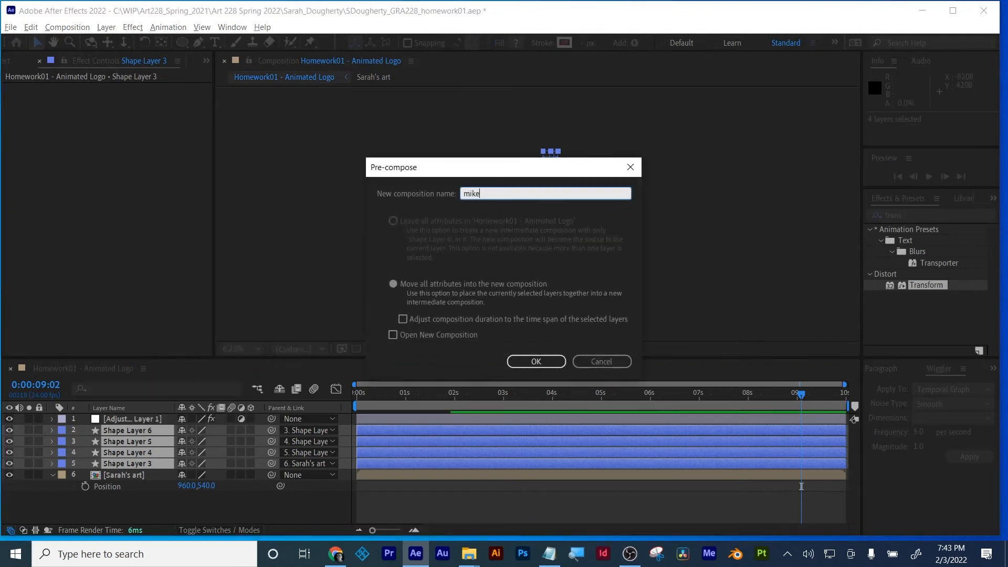
text('s art)
click(393, 284)
click(536, 361)
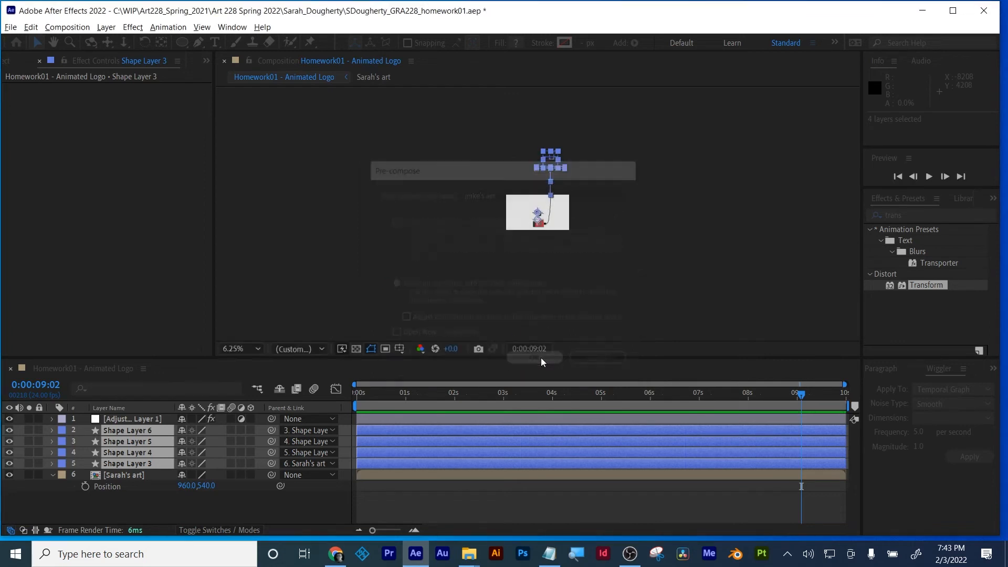
- Try deleting the adjustment layer, undo the deletion, and select the pre-composed shape artwork layer
click(146, 419)
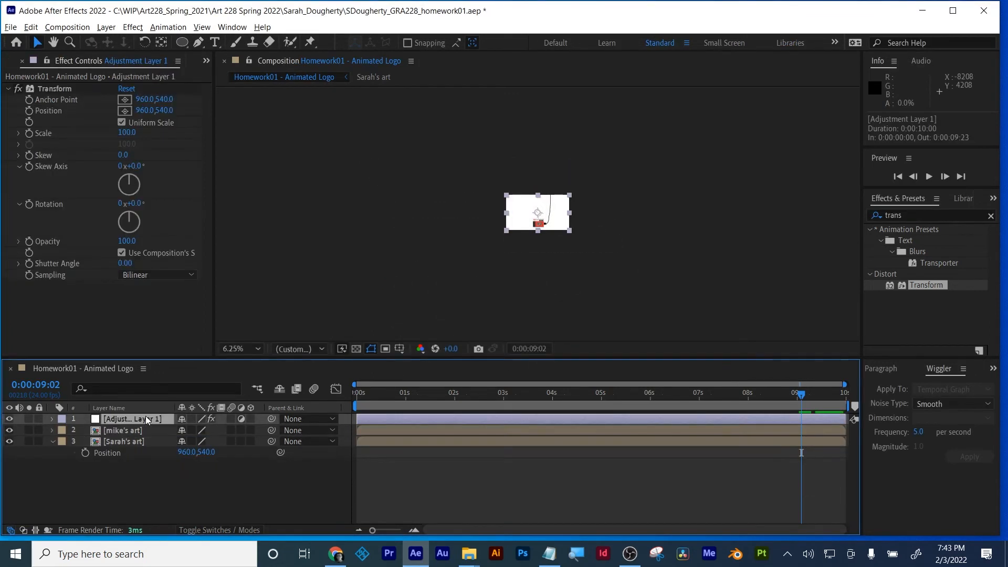
key(Delete)
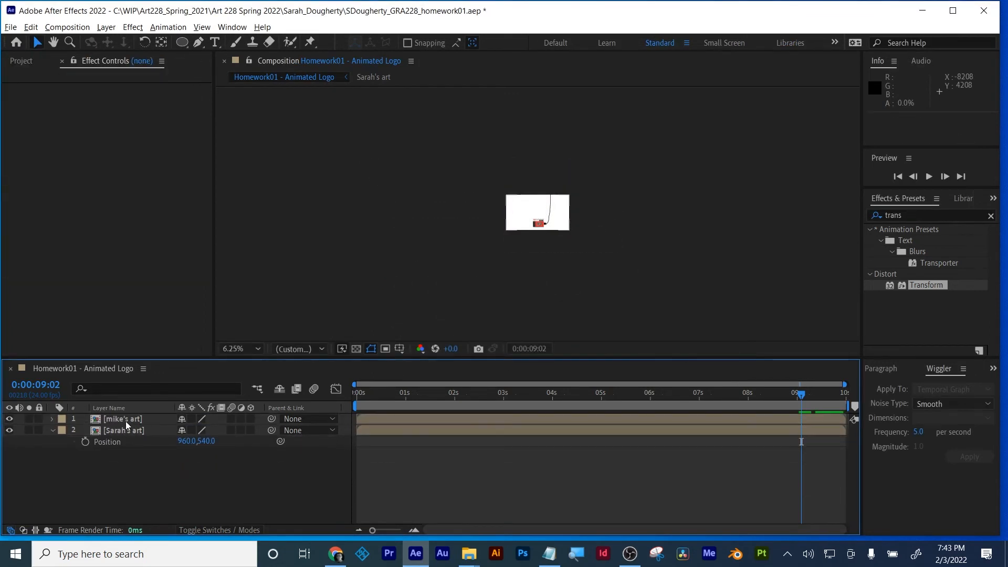
click(125, 421)
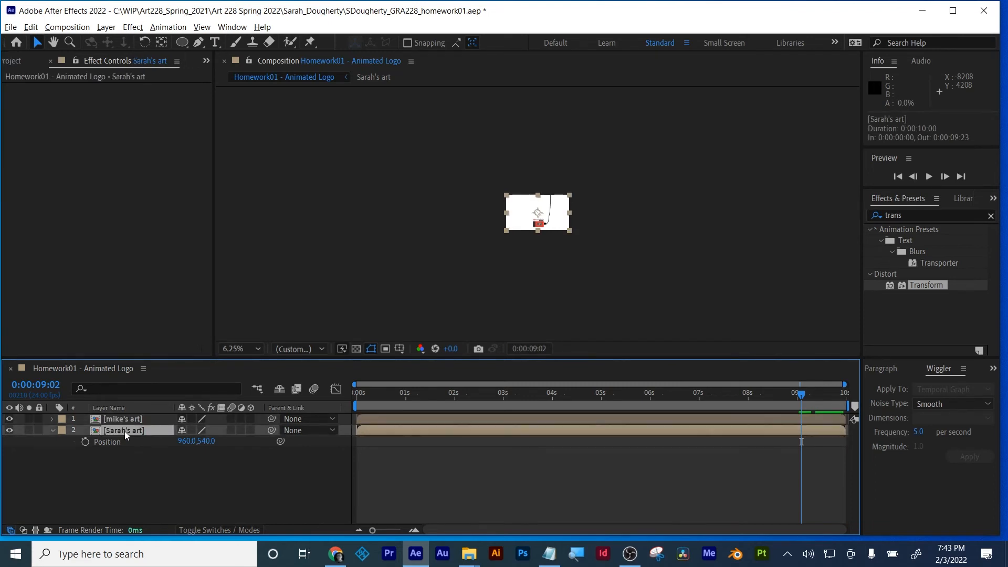
key(ctrl+z)
click(123, 431)
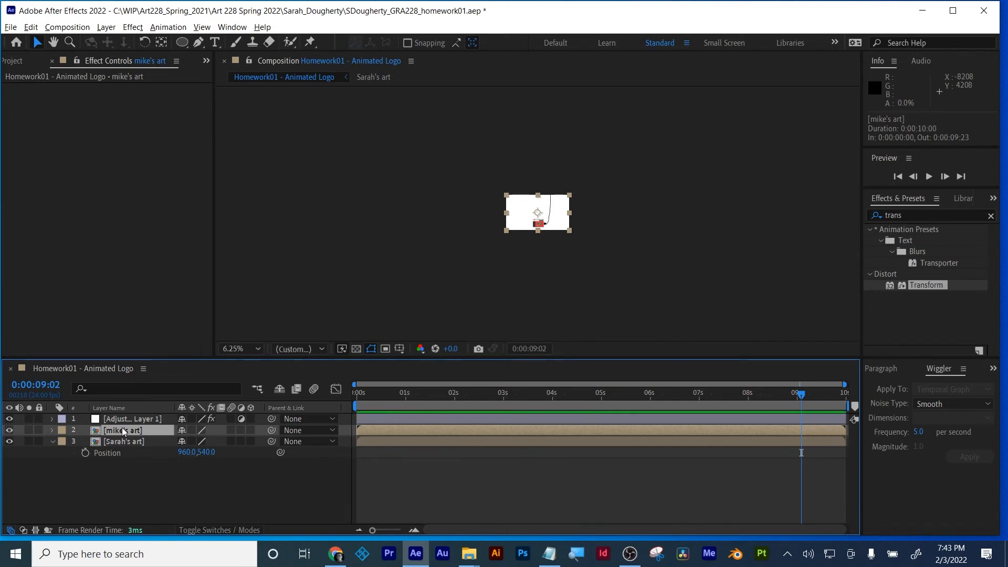
- Parent the pre-composed shape artwork layer to the Walkman artwork layer, and undo the test value change
click(121, 442)
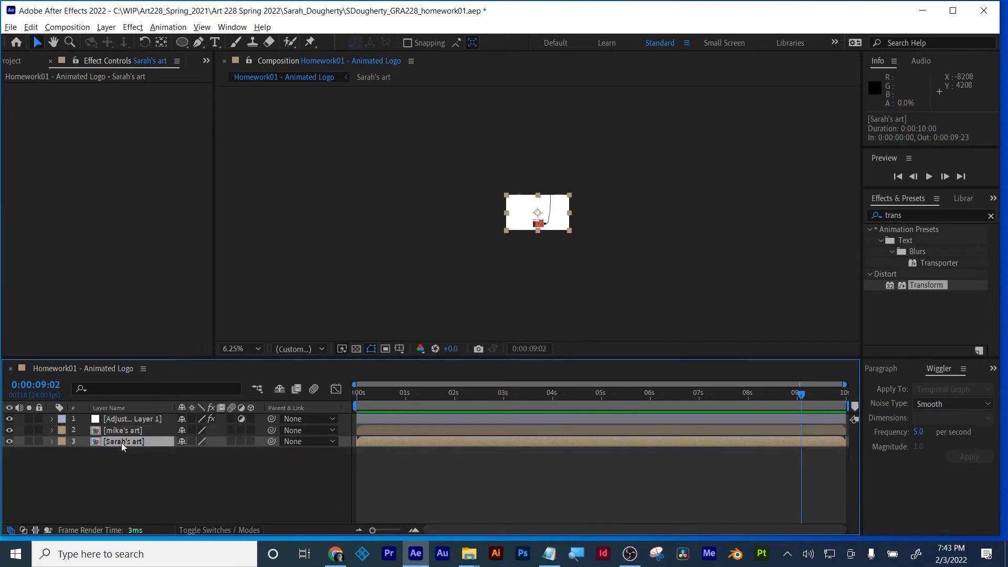
click(139, 429)
drag(271, 430, 138, 442)
key(ctrl+z)
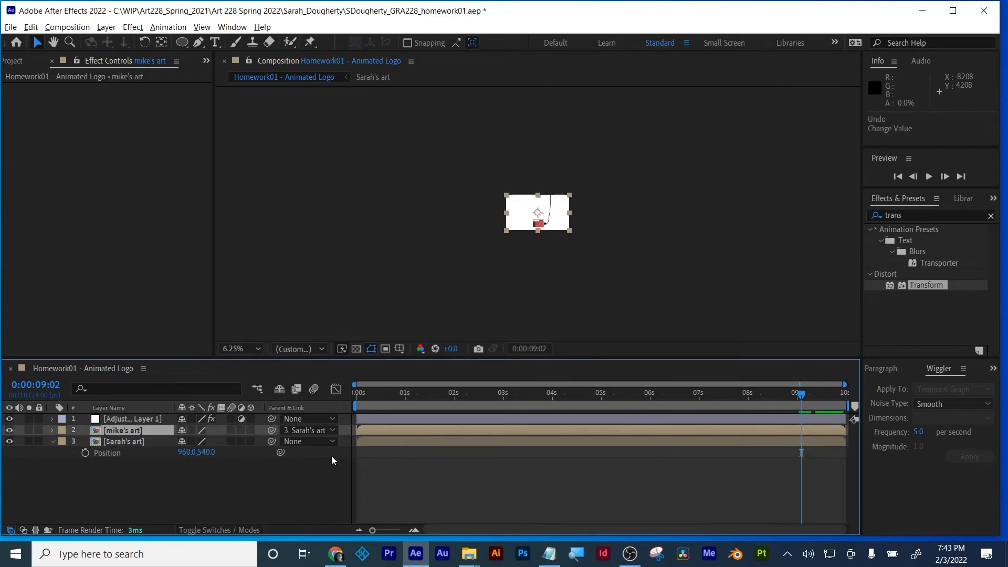
- Set the shape artwork layer's vertical Position to -540 so it sits directly above the frame
click(130, 430)
key(p)
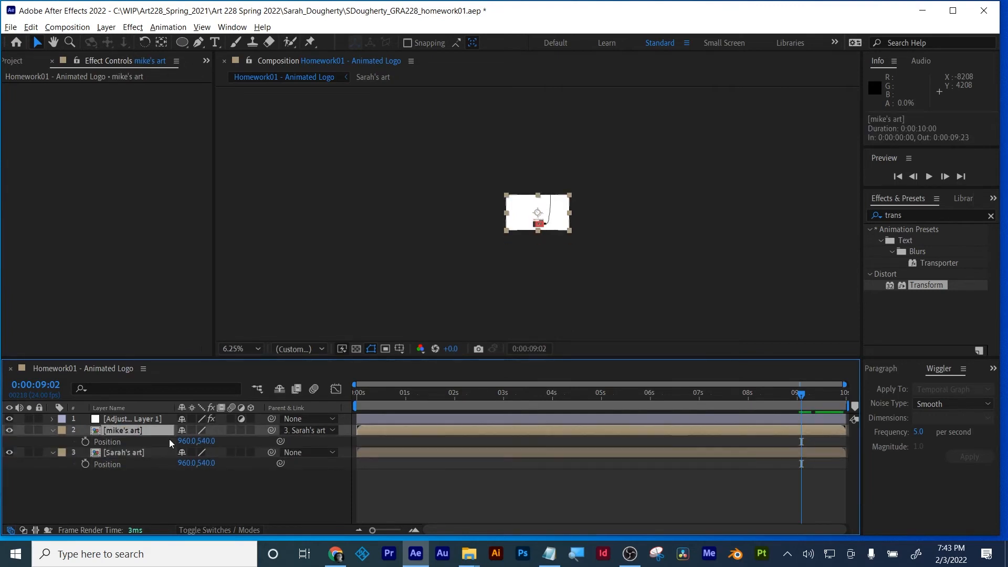
right_click(202, 442)
click(113, 465)
drag(215, 442, 3, 454)
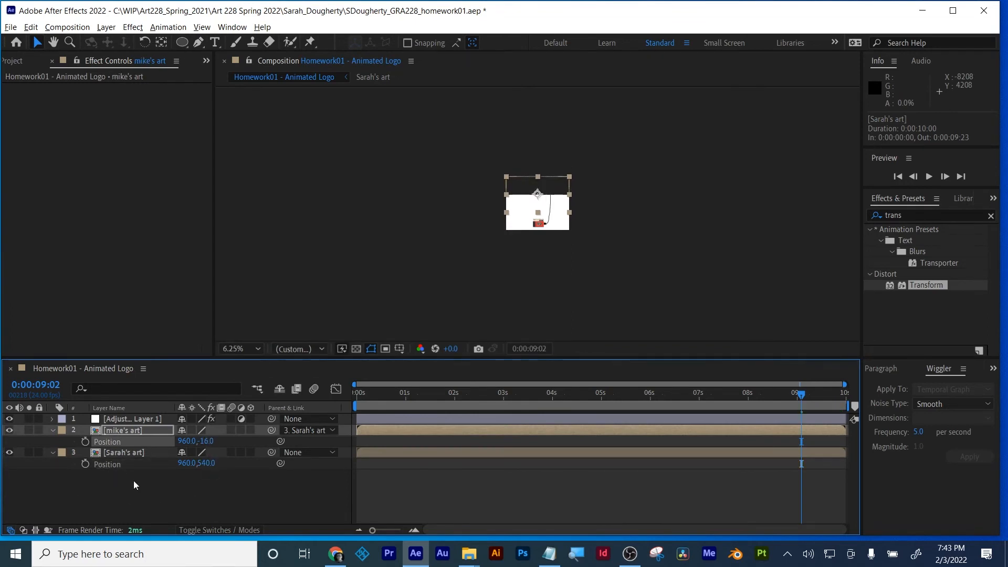
drag(206, 441, 3, 436)
right_click(208, 441)
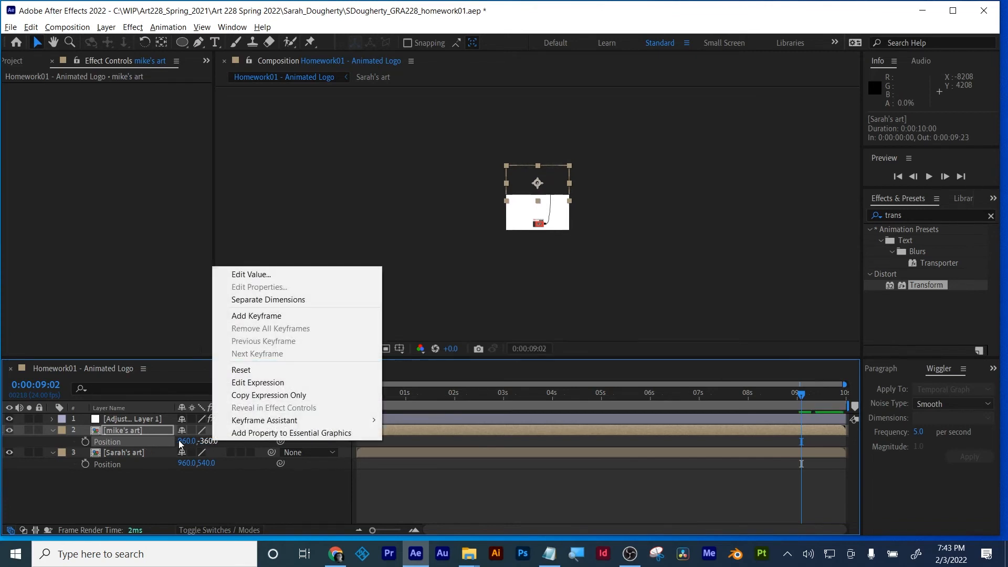
click(178, 480)
drag(209, 442, 107, 457)
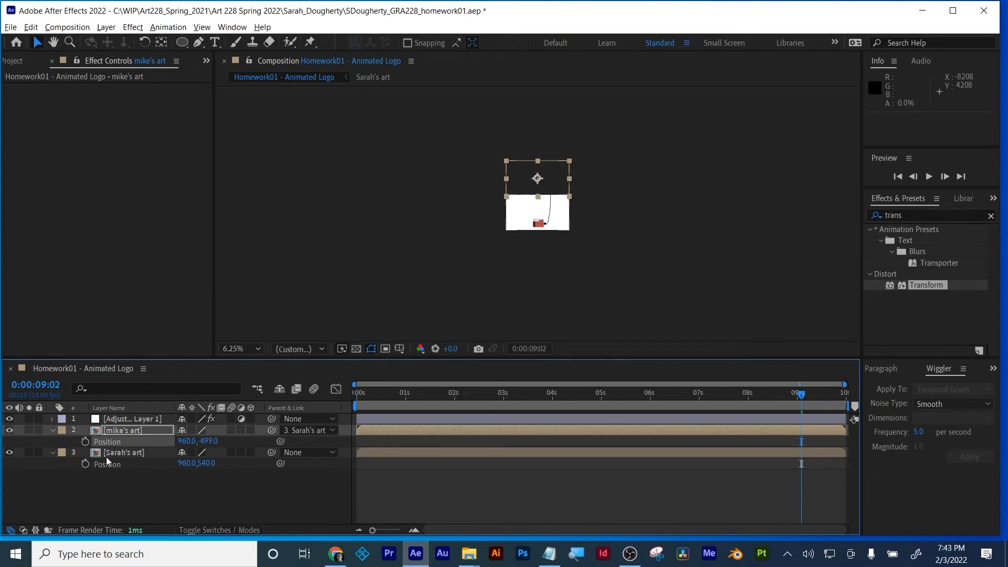
click(210, 441)
text(-540)
key(Return)
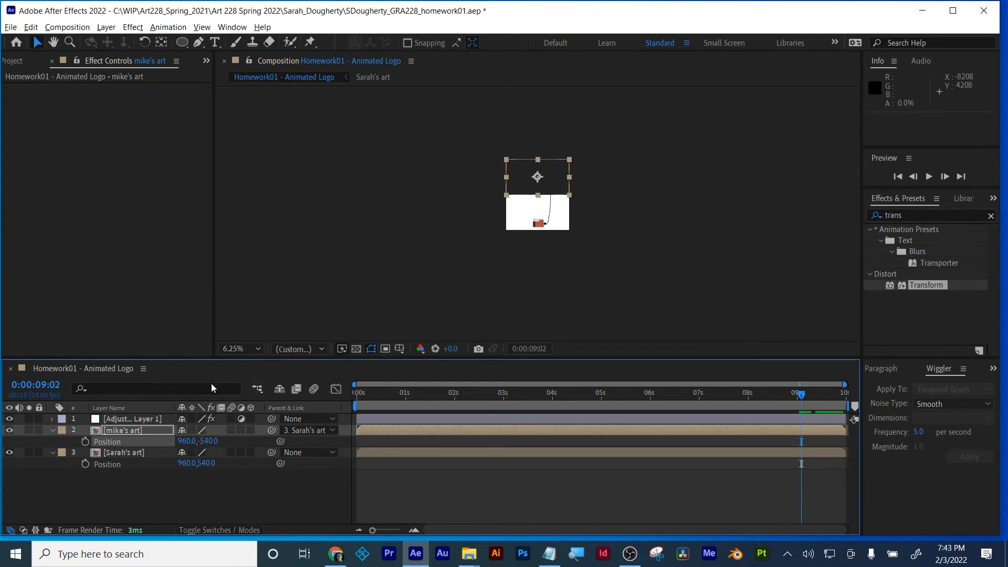
- View the composition at 50%, test shifting the parent Walkman artwork vertically, and undo the move
click(245, 347)
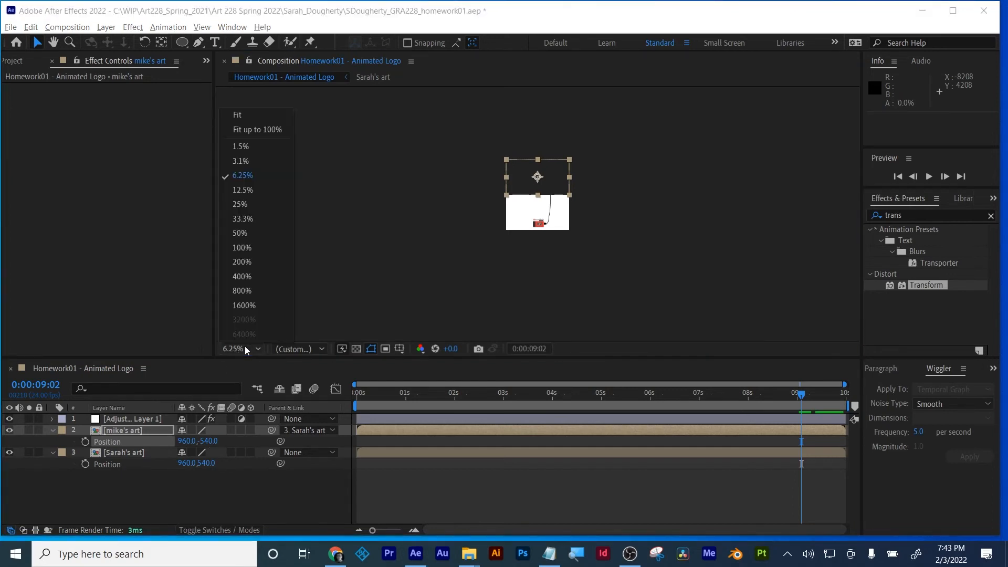
click(252, 232)
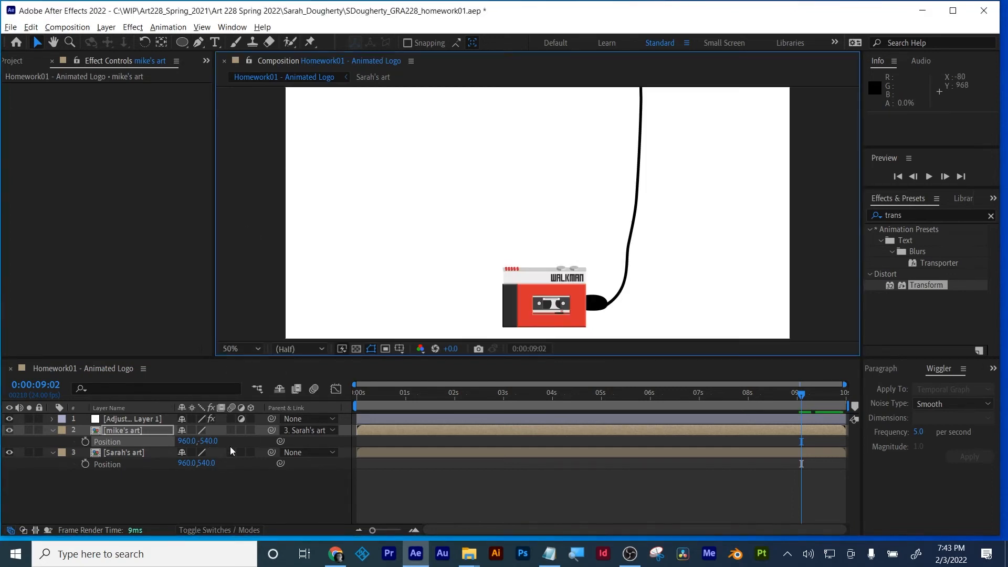
drag(208, 463, 761, 430)
key(ctrl+z)
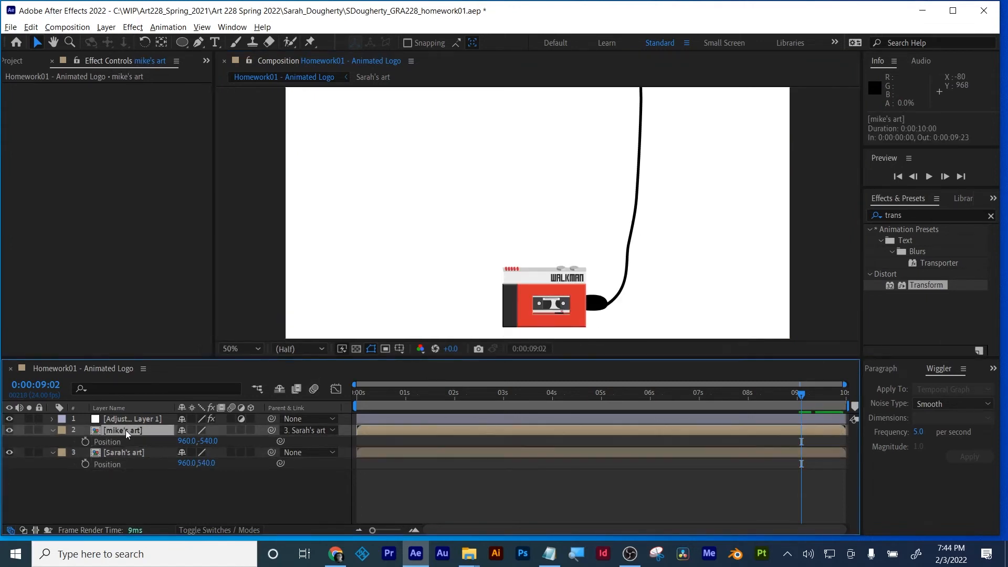
- Open the shape artwork composition, view it at 12.5%, and reveal the Position property of Shape Layers 3 through 6
double_click(125, 430)
click(125, 416)
shift+click(125, 449)
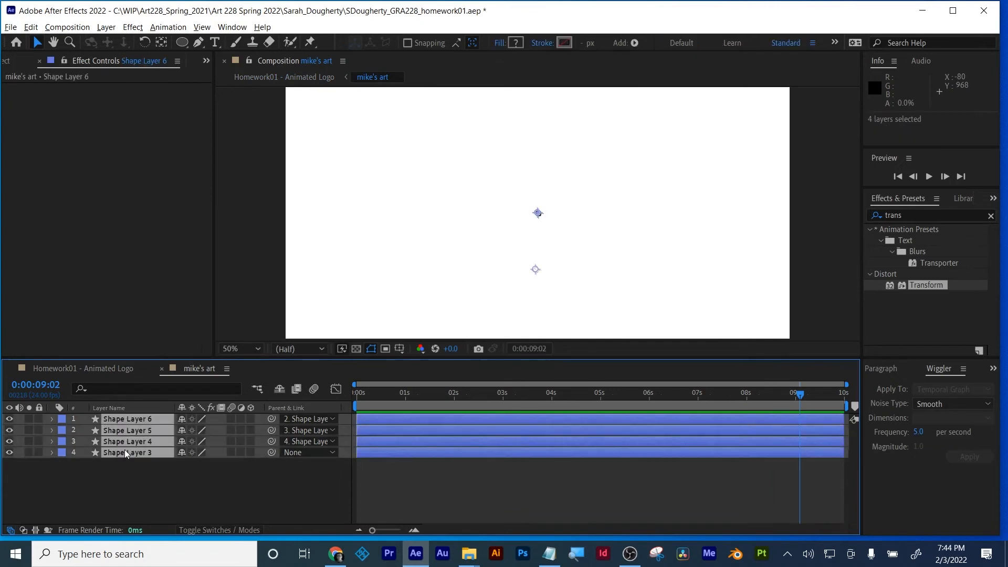
key(comma)
key(comma)
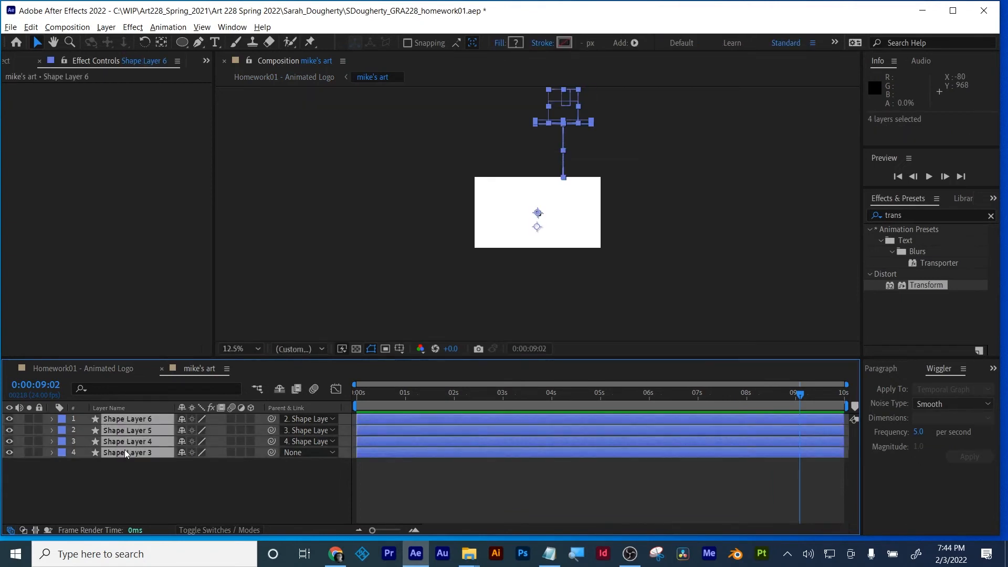
key(p)
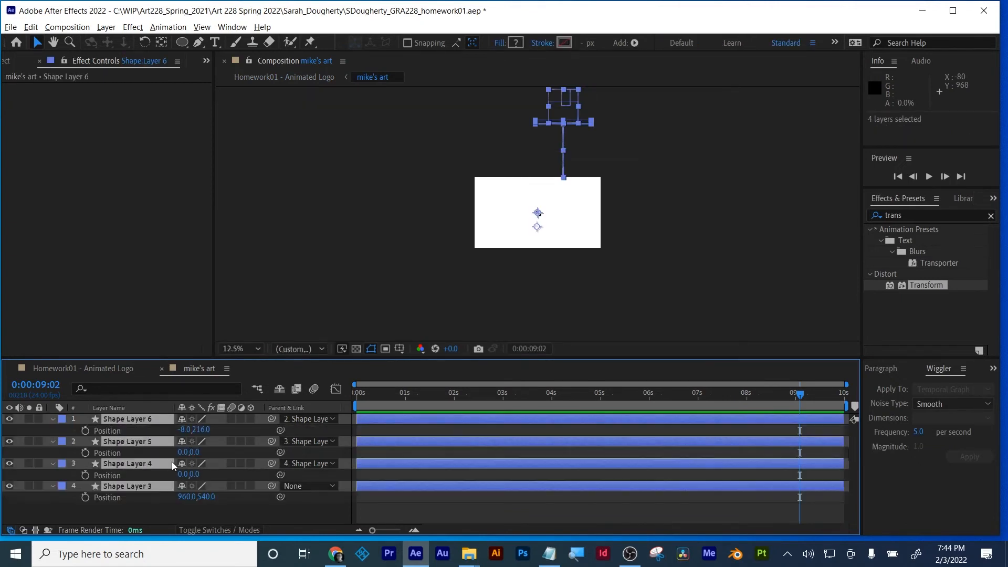
- Undo a test move of the shape layers and lower the parent Shape Layer 3 to a vertical position of 1588
drag(202, 430, 328, 435)
key(ctrl+z)
click(198, 512)
drag(206, 497, 942, 449)
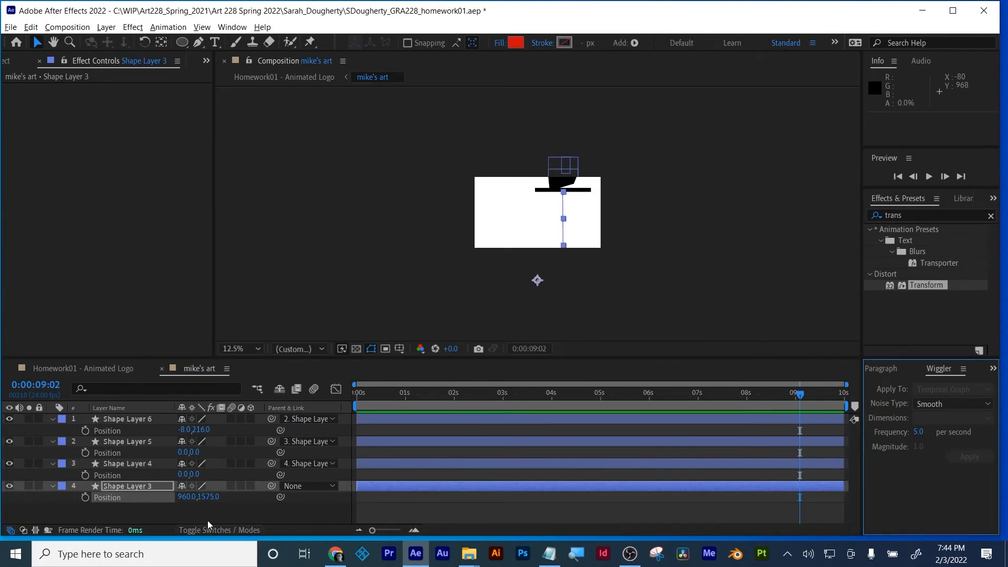
mouse_move(209, 497)
mouse_down()
mouse_move(179, 502)
mouse_move(208, 507)
mouse_up()
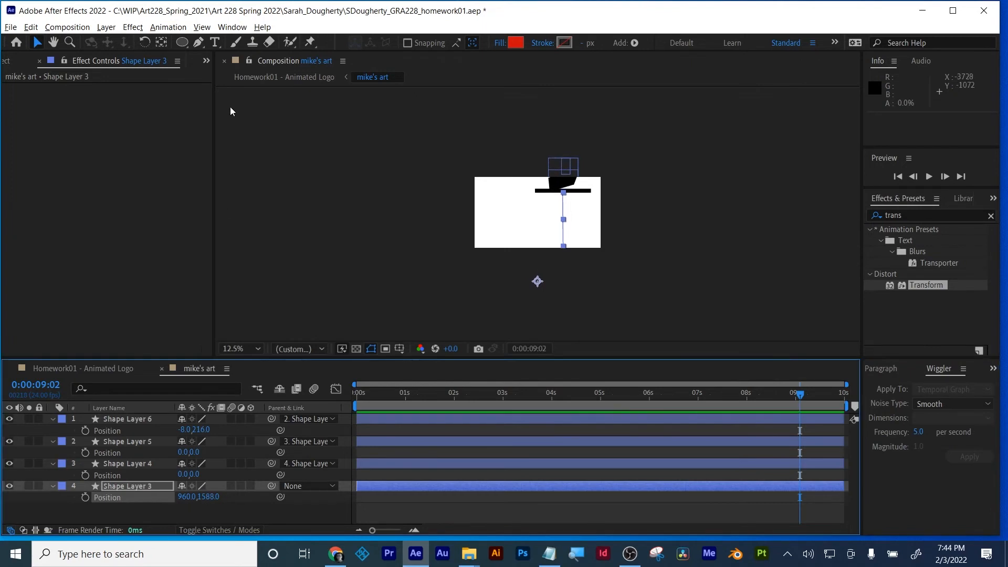
- Set the shape artwork composition's height to 1200 px
click(67, 28)
click(73, 63)
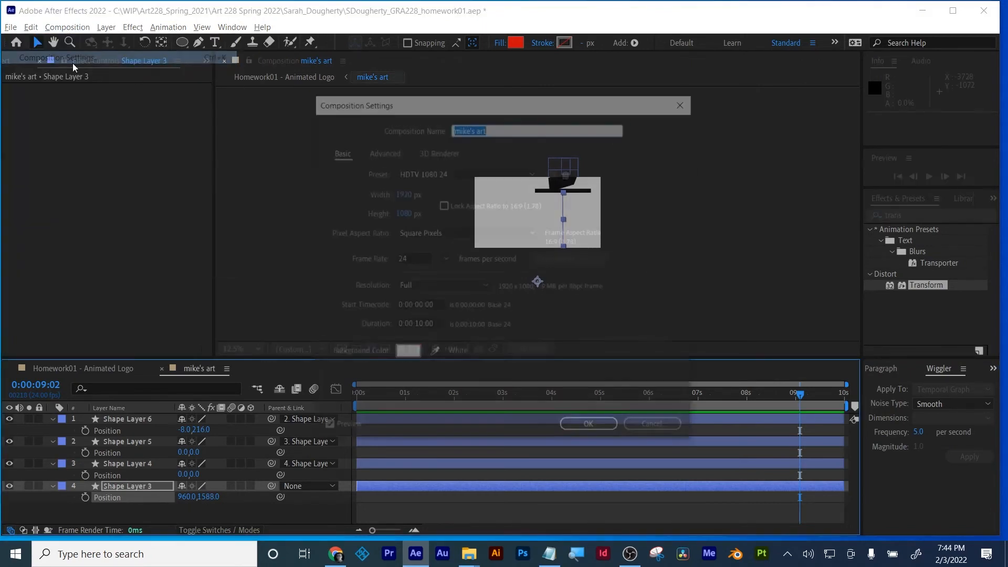
double_click(401, 211)
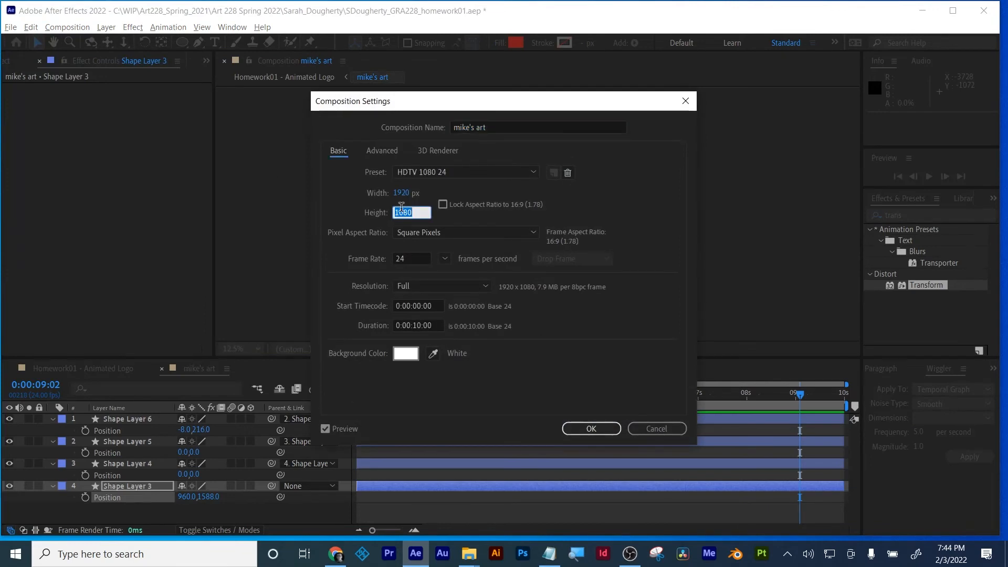
text(1200)
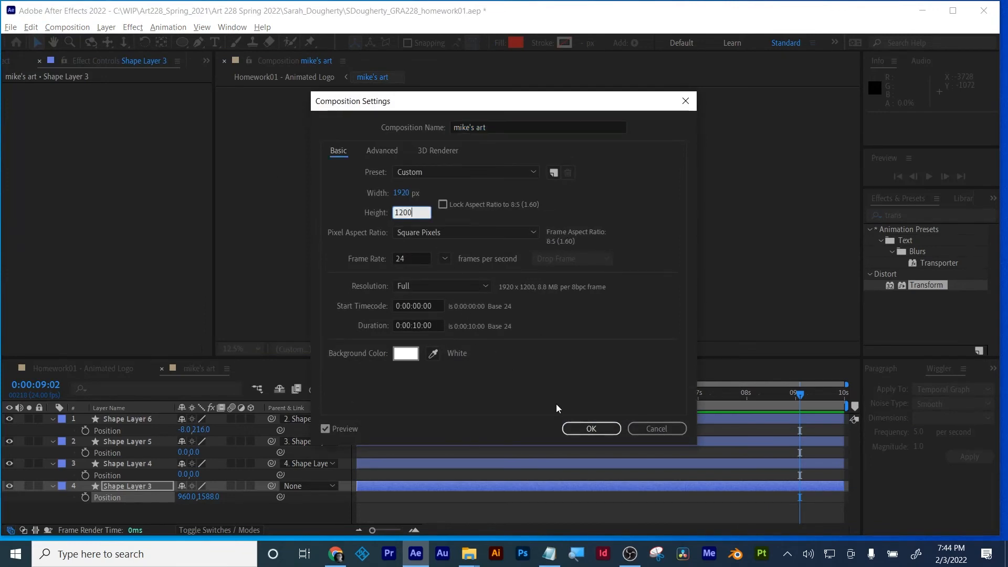
click(582, 426)
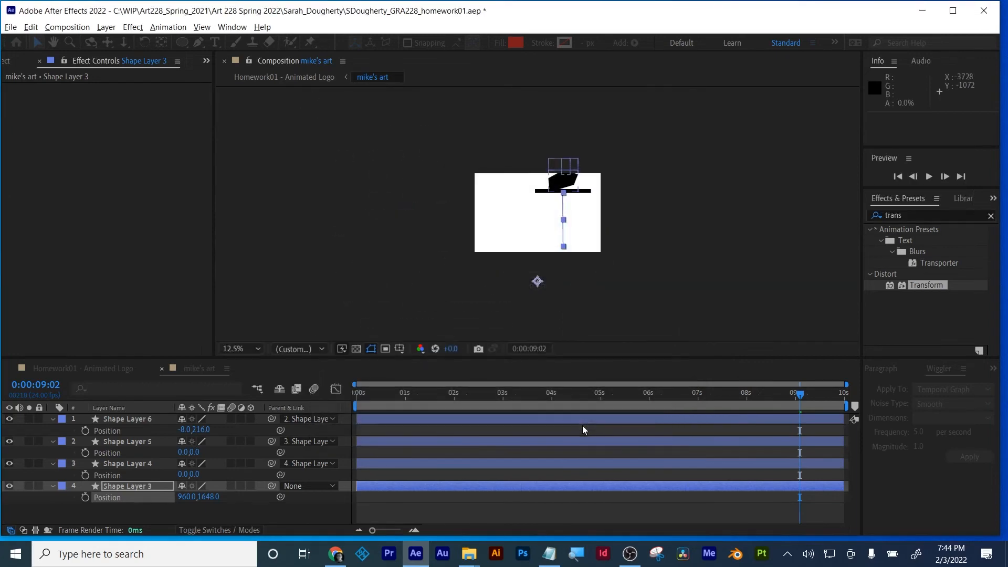
- Set the shape artwork composition's height to 1440 px and lower Shape Layer 3 to a vertical position of 1947
click(62, 27)
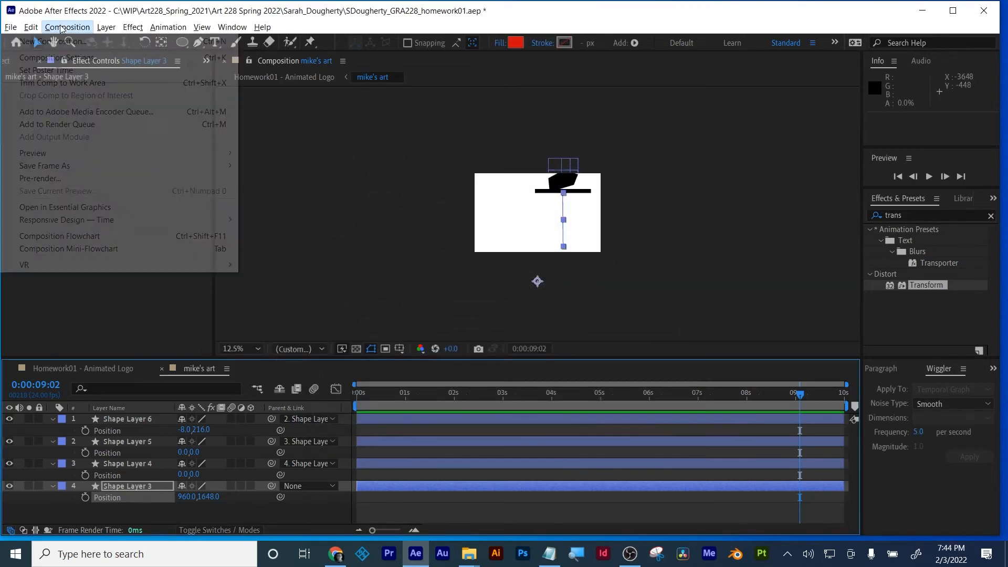
click(81, 59)
click(402, 212)
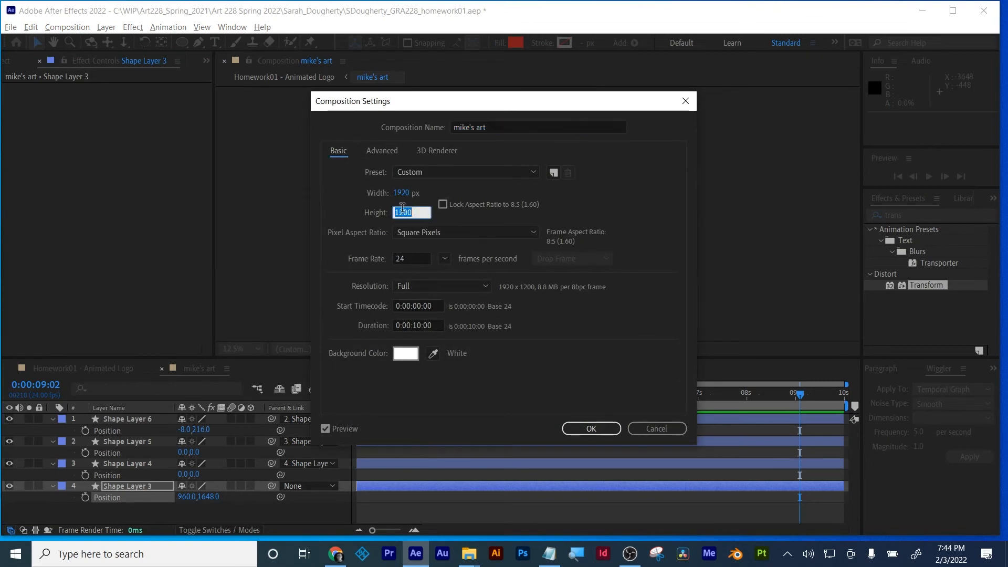
text(1440)
key(Return)
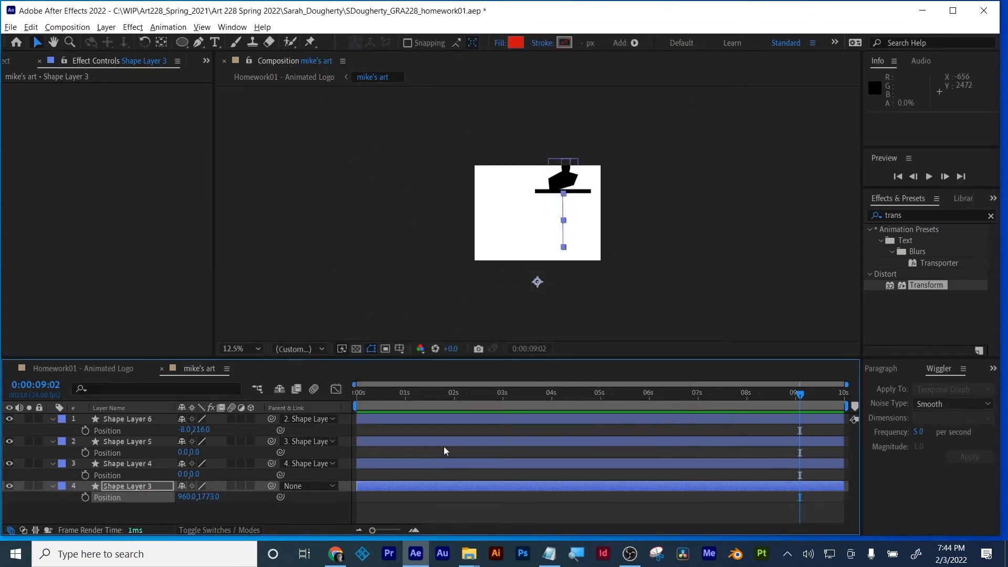
drag(212, 505, 341, 488)
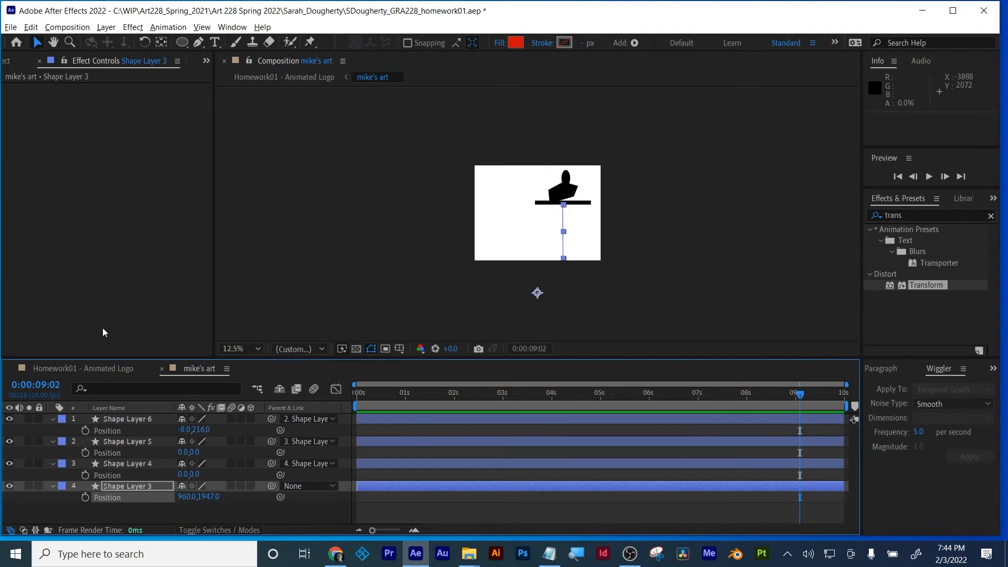
- In the Homework01 - Animated Logo composition, raise the shape artwork to vertical position -719 and lower the parent Walkman artwork to 1533
click(94, 369)
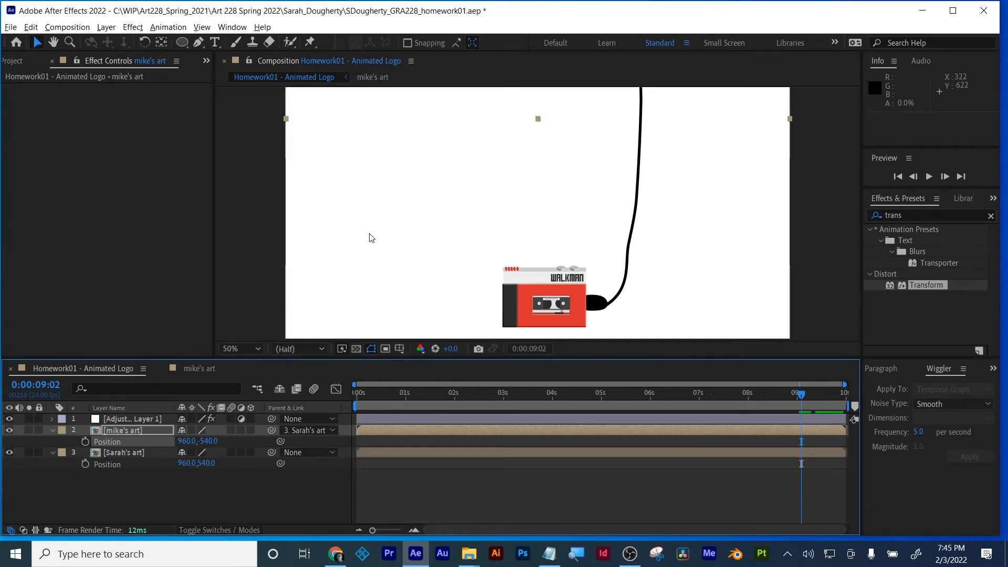
key(comma)
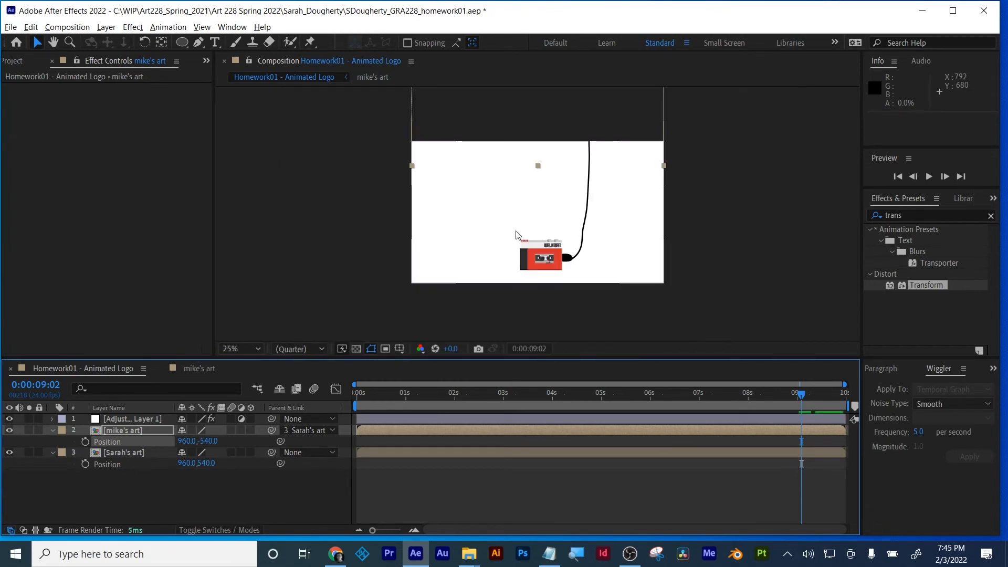
drag(218, 441, 101, 440)
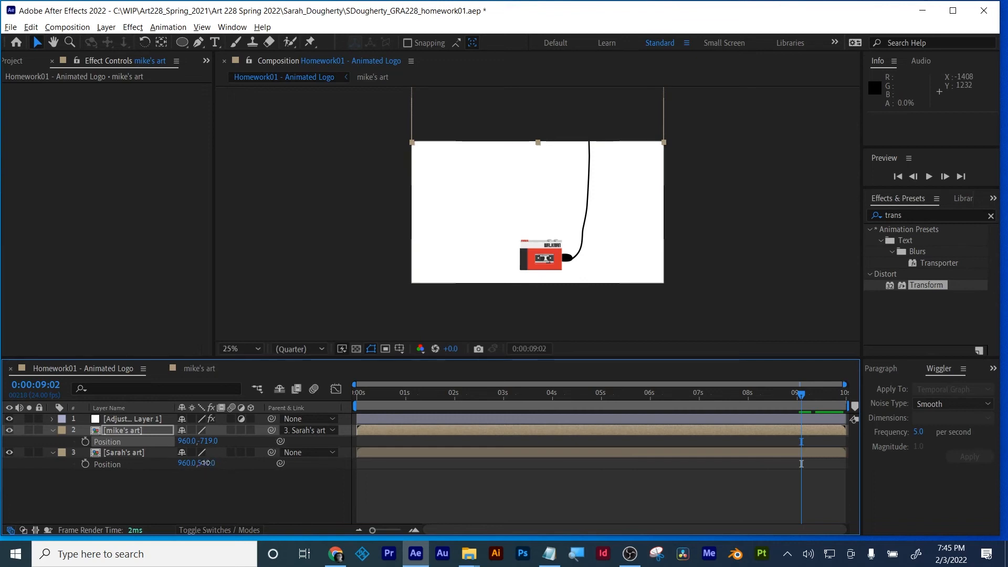
drag(219, 462, 834, 486)
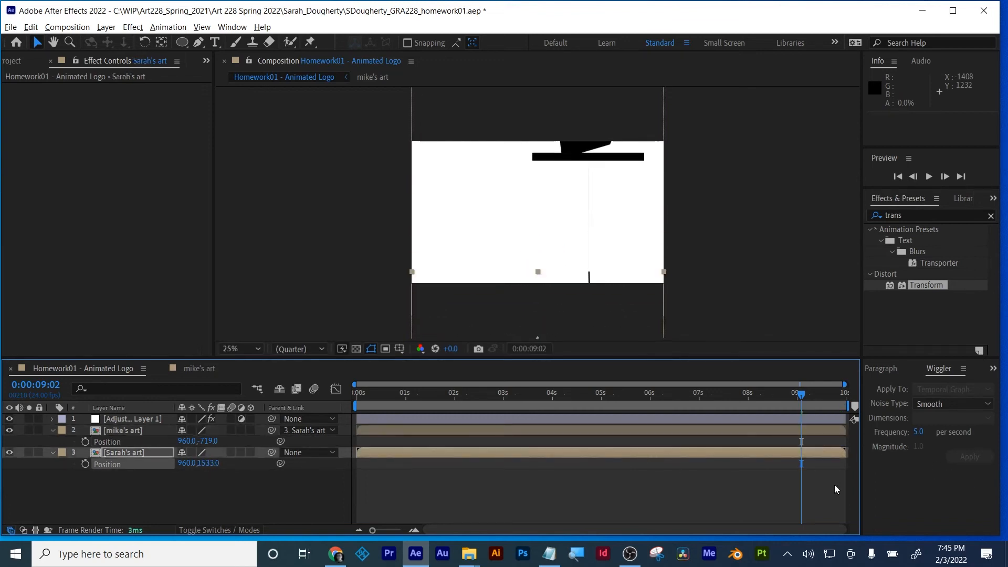
- In the shape artwork composition, give Shape Layer 3 a solid-color stroke and set its fill to None
double_click(113, 429)
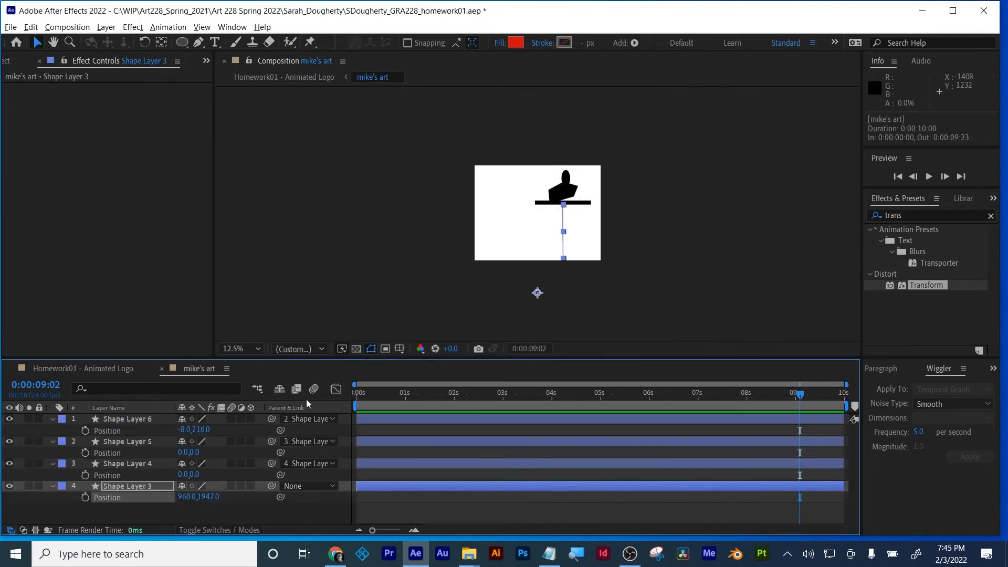
click(138, 509)
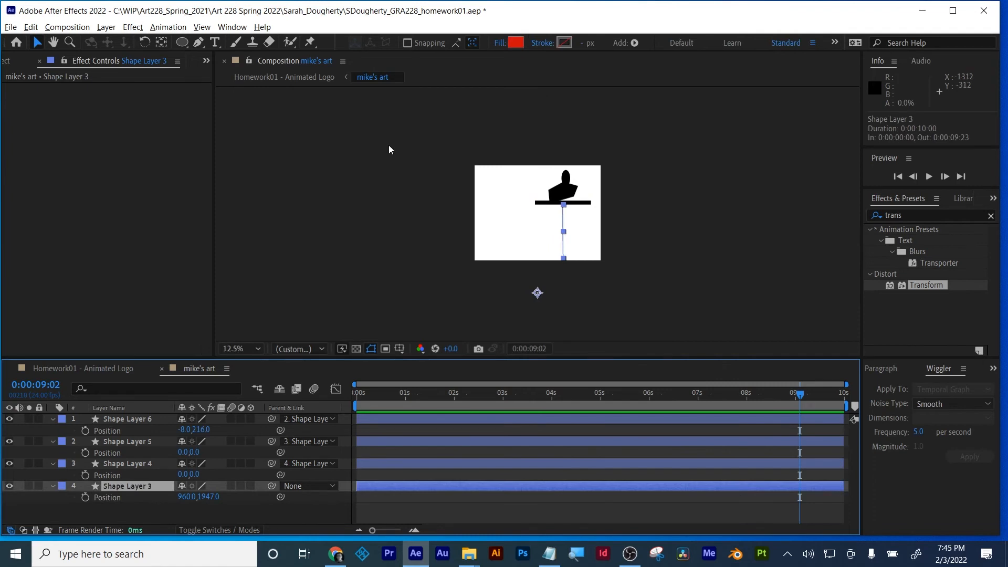
click(546, 43)
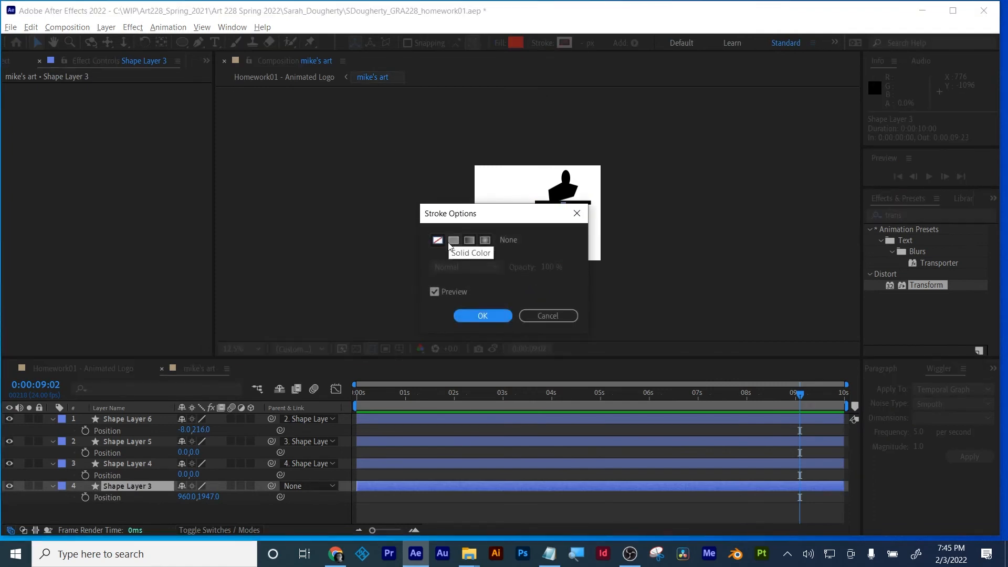
click(450, 243)
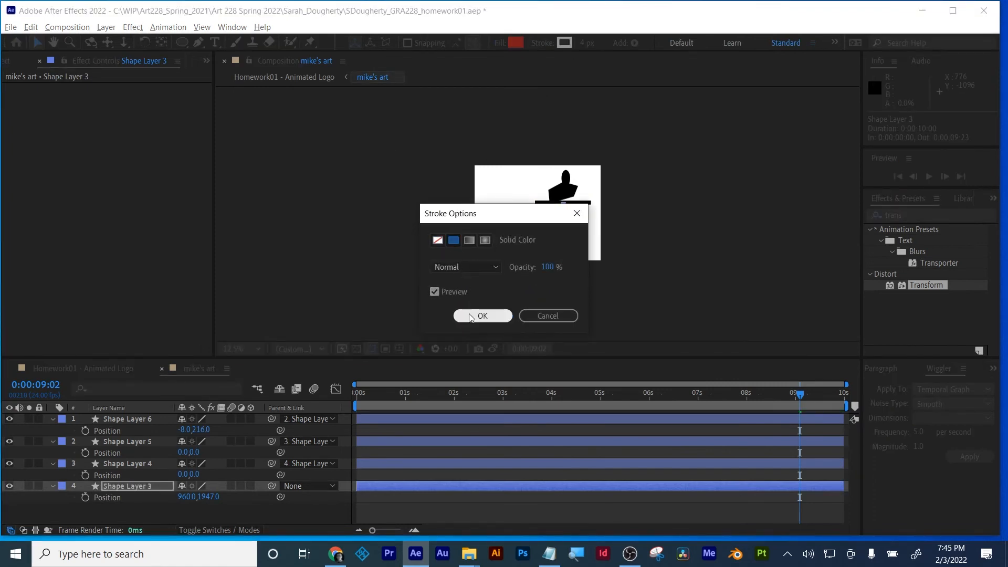
click(471, 316)
click(500, 42)
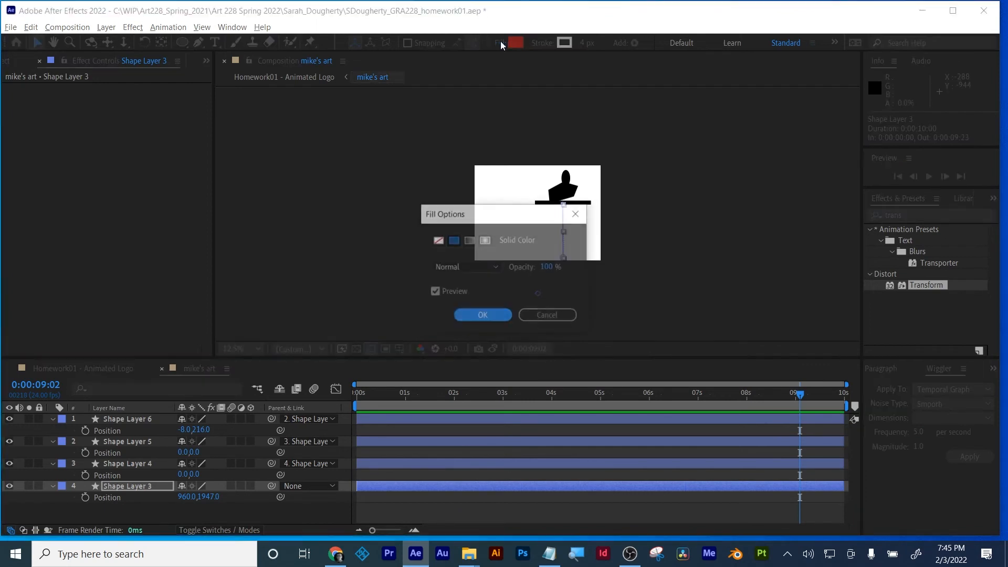
click(439, 240)
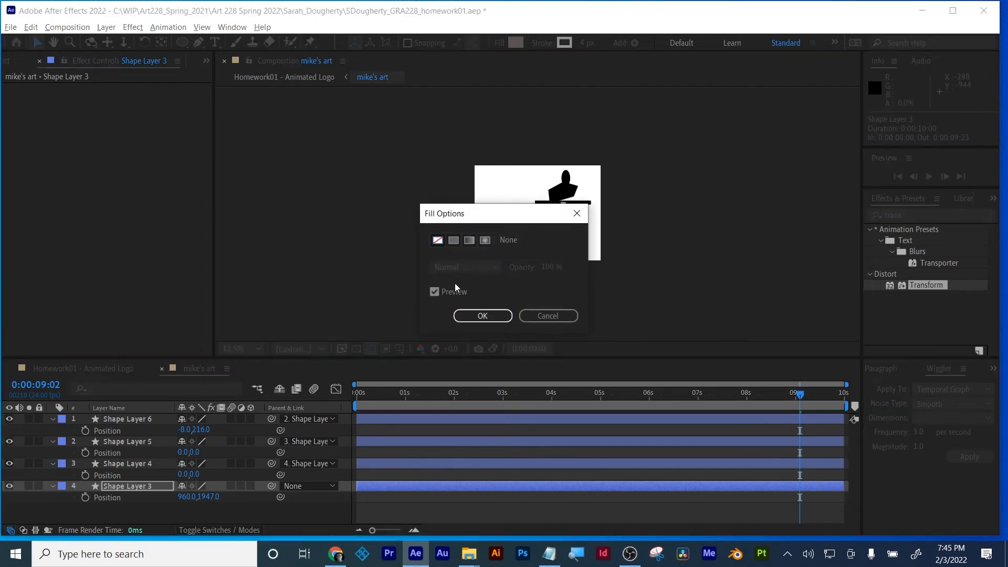
click(467, 314)
- Change Shape Layer 3's stroke color to black, 000000
click(564, 43)
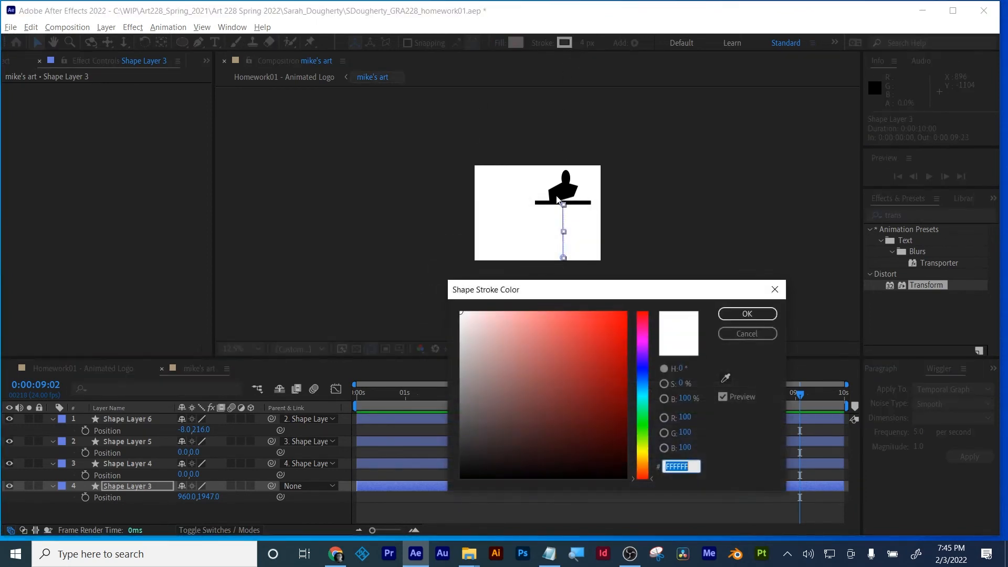
drag(494, 447, 460, 478)
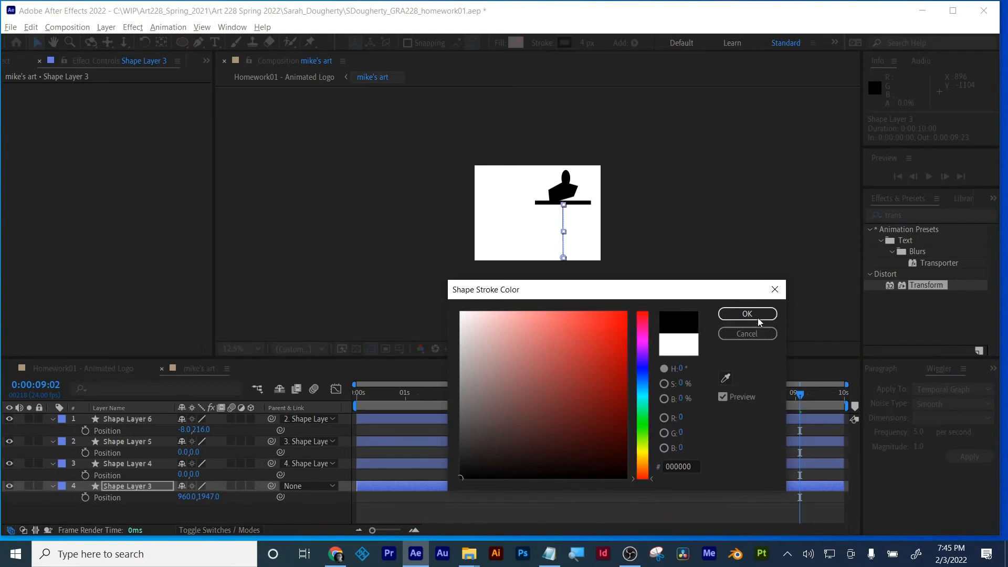
click(758, 317)
- In Homework01 - Animated Logo, move the Walkman artwork to vertical position 1409 and the shape artwork to -680 so their lines meet
click(111, 369)
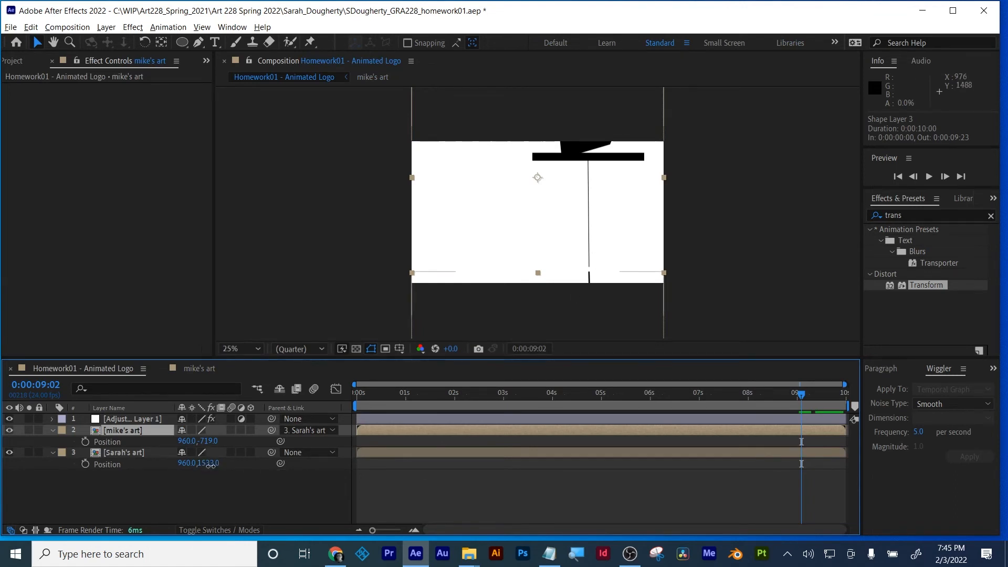
drag(211, 465, 57, 538)
drag(205, 441, 230, 445)
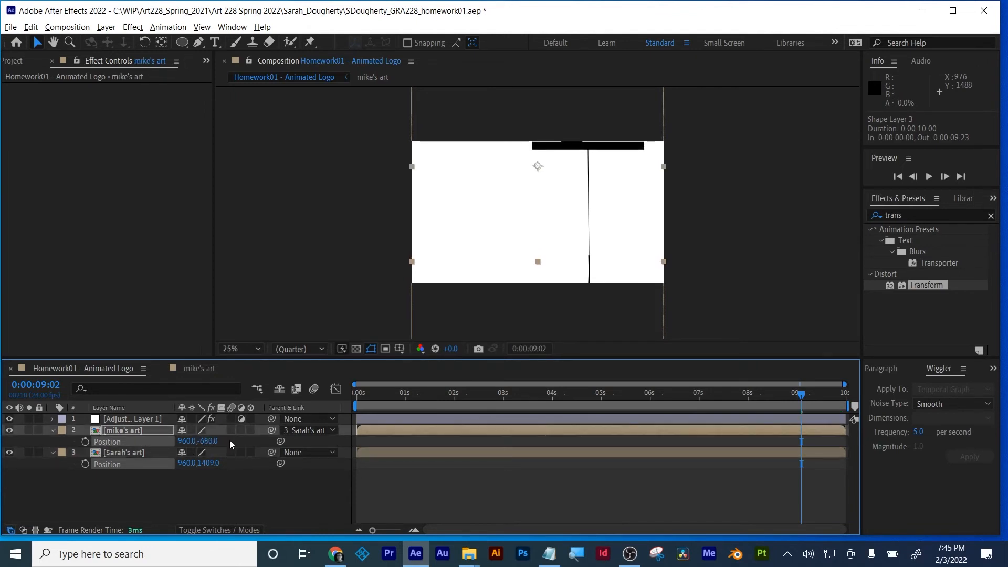
- Set the parent Walkman artwork's vertical position to 540
click(211, 464)
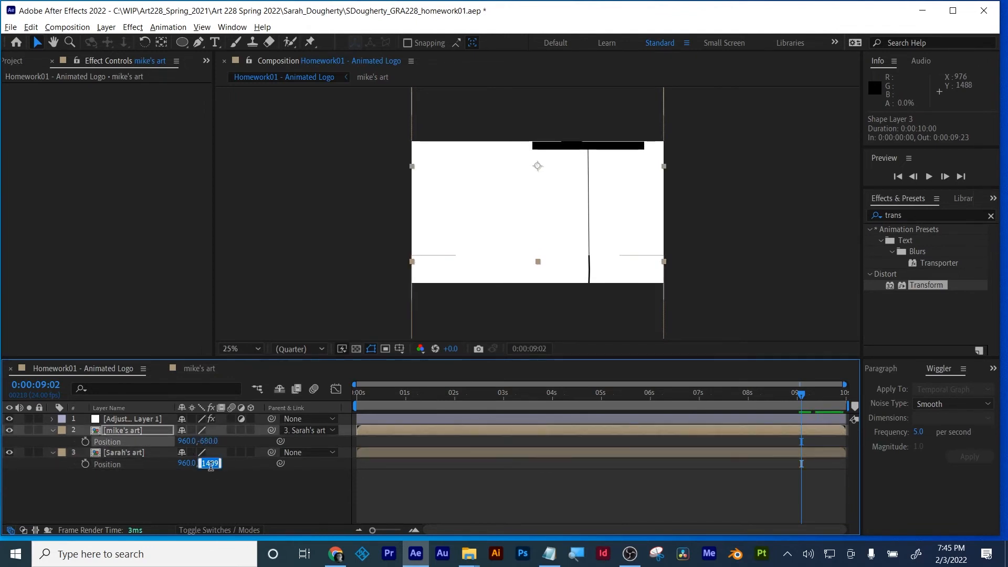
text(540)
key(Return)
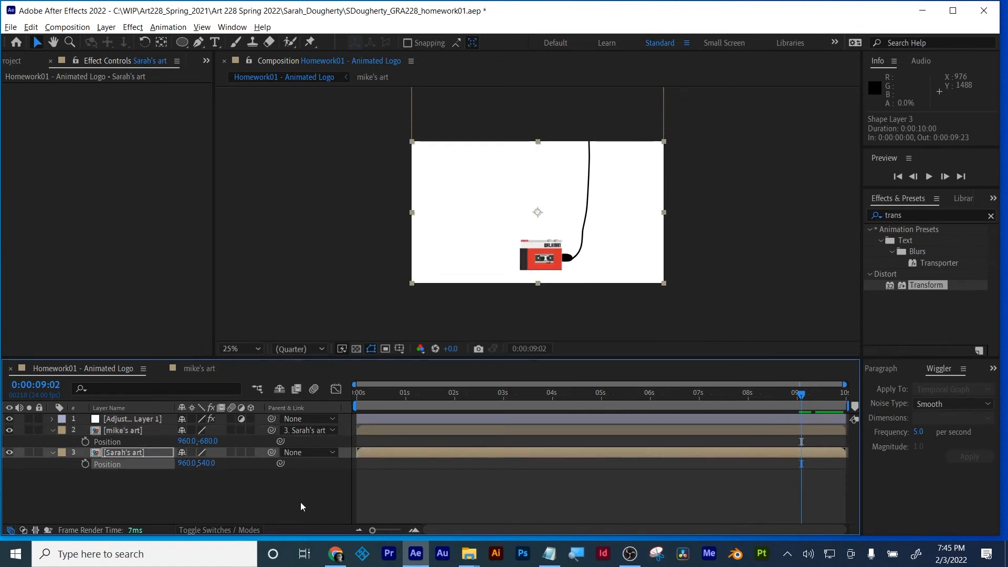
- Try to move the cassette player artwork layer toward the canvas's lower-right corner, and undo the move
drag(520, 270, 620, 275)
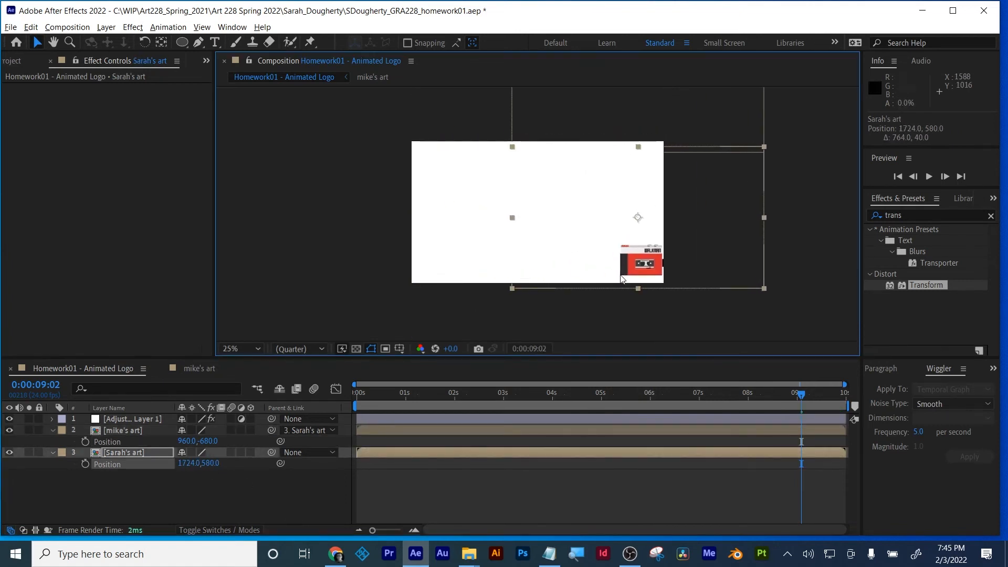
key(ctrl+z)
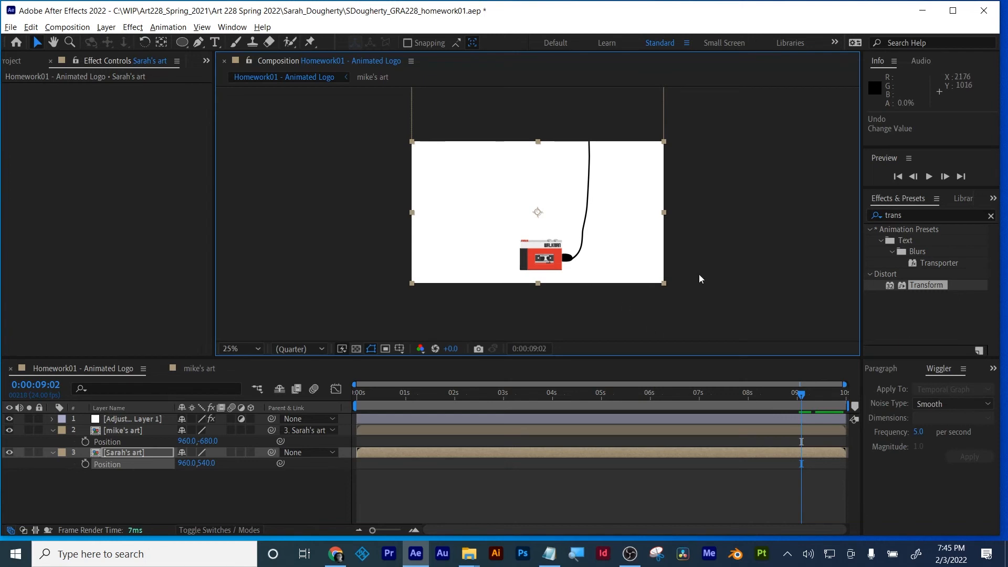
- Examine the area around the main composition's canvas and the contents of the nested black-shape artwork composition
click(723, 267)
scroll(724, 268, up, 5)
scroll(723, 268, down, 9)
scroll(723, 266, up, 7)
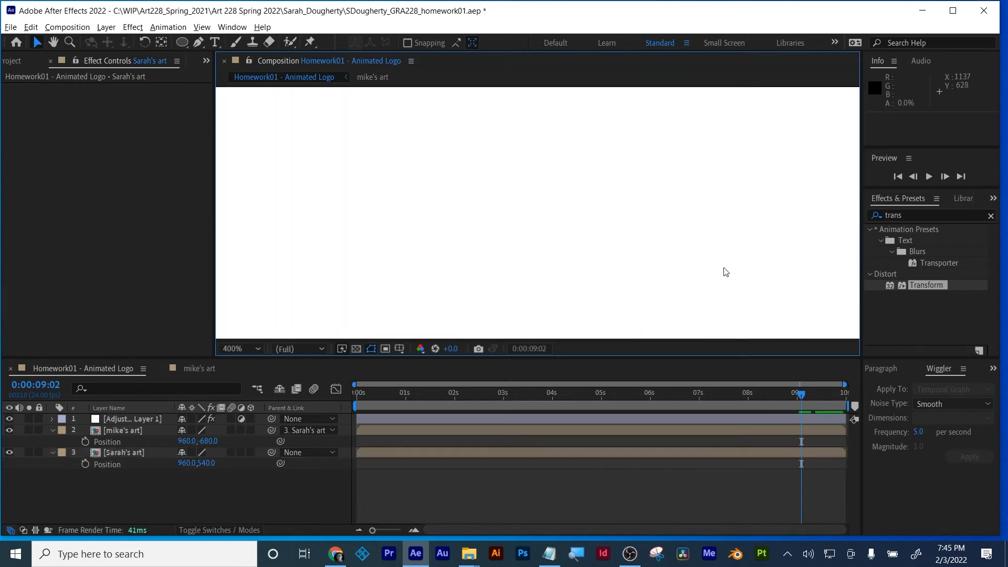
scroll(724, 267, down, 6)
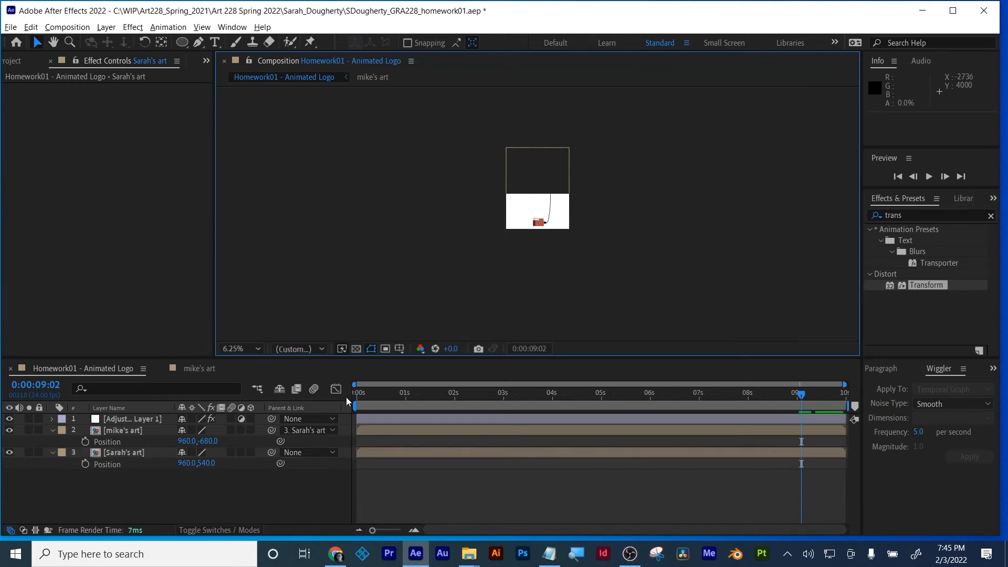
click(202, 374)
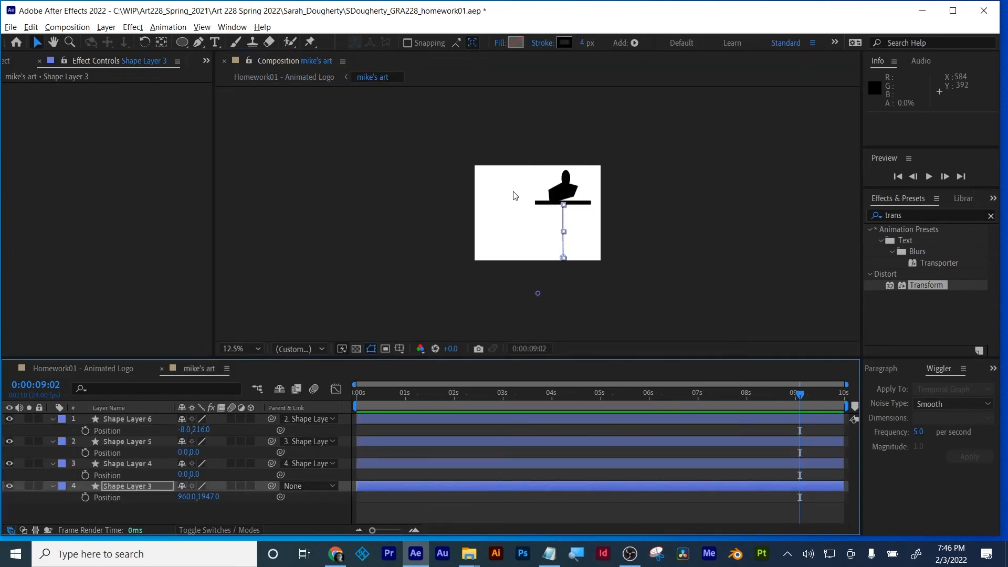
click(113, 371)
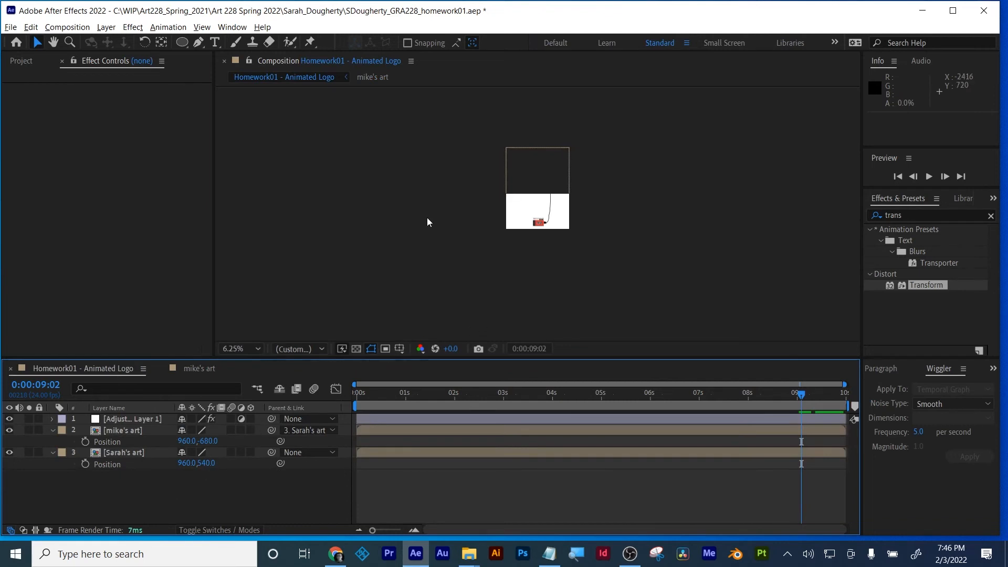
- Try lowering the cassette player layer to a Y position of 1901, and fit the composition in the viewer
click(540, 169)
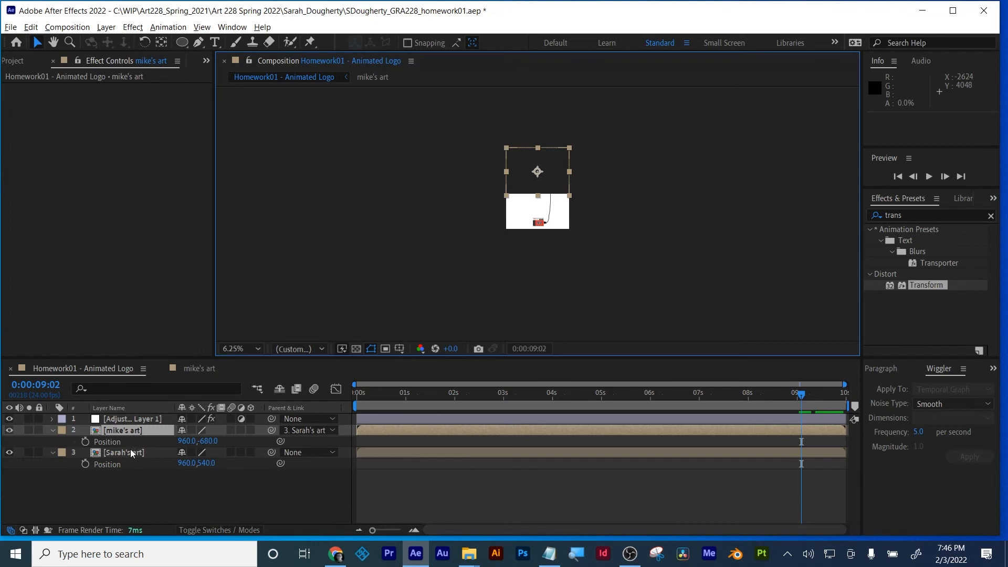
drag(206, 463, 1004, 457)
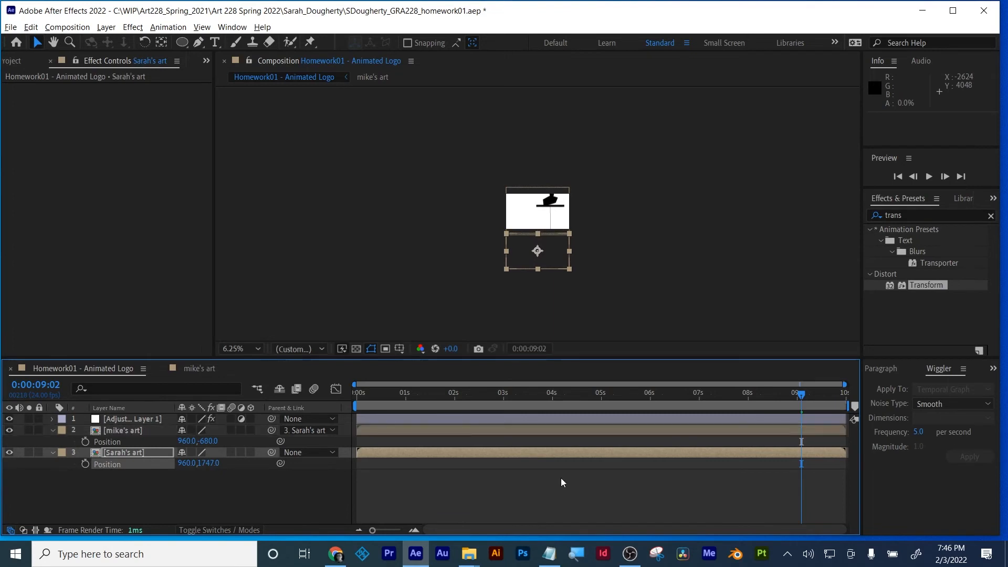
drag(210, 464, 306, 475)
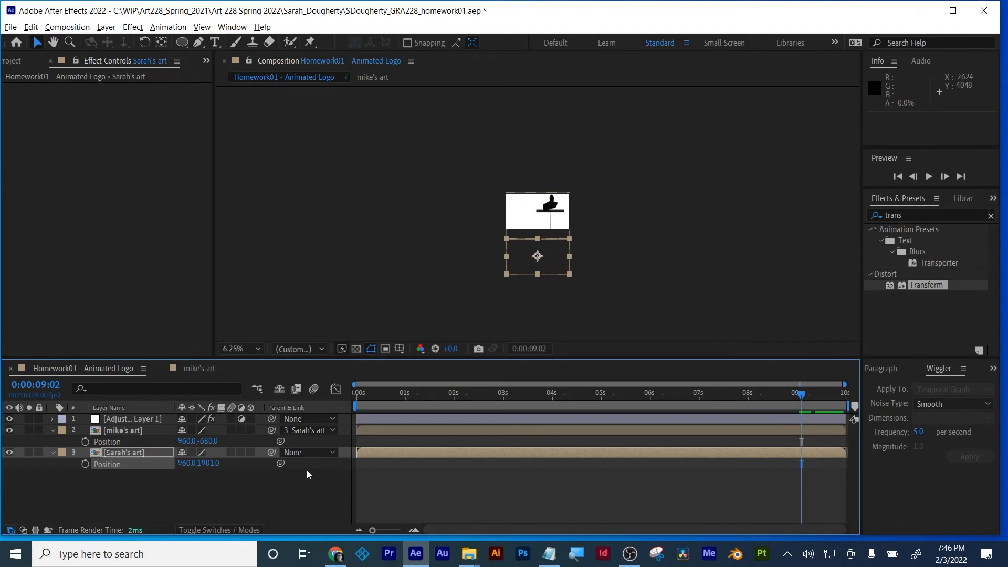
key(ctrl+0)
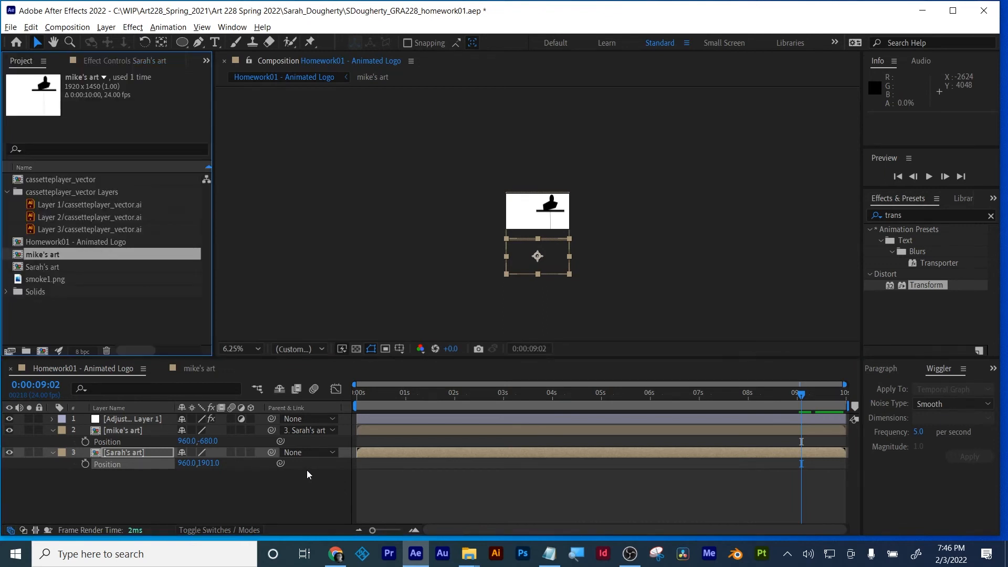
click(246, 349)
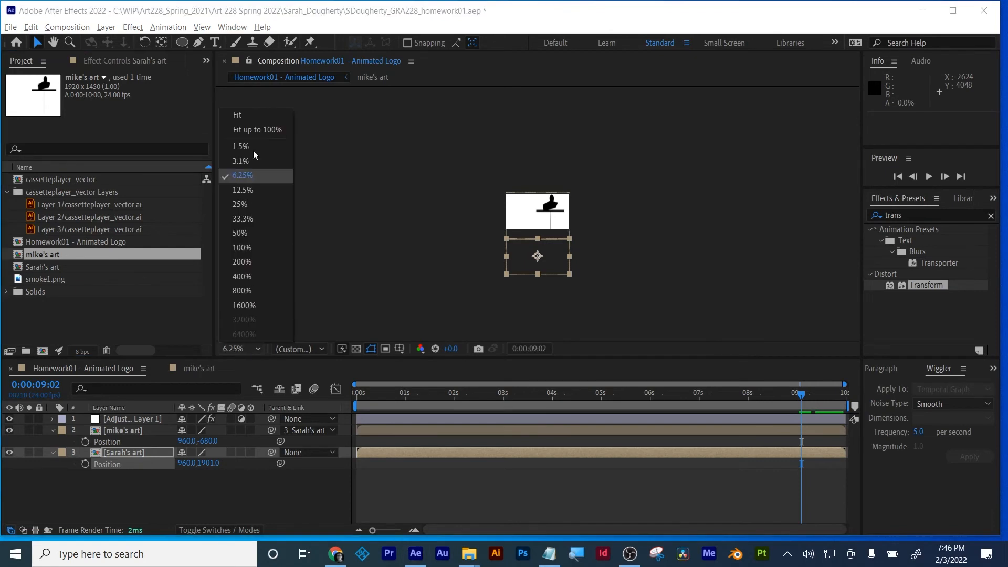
click(251, 116)
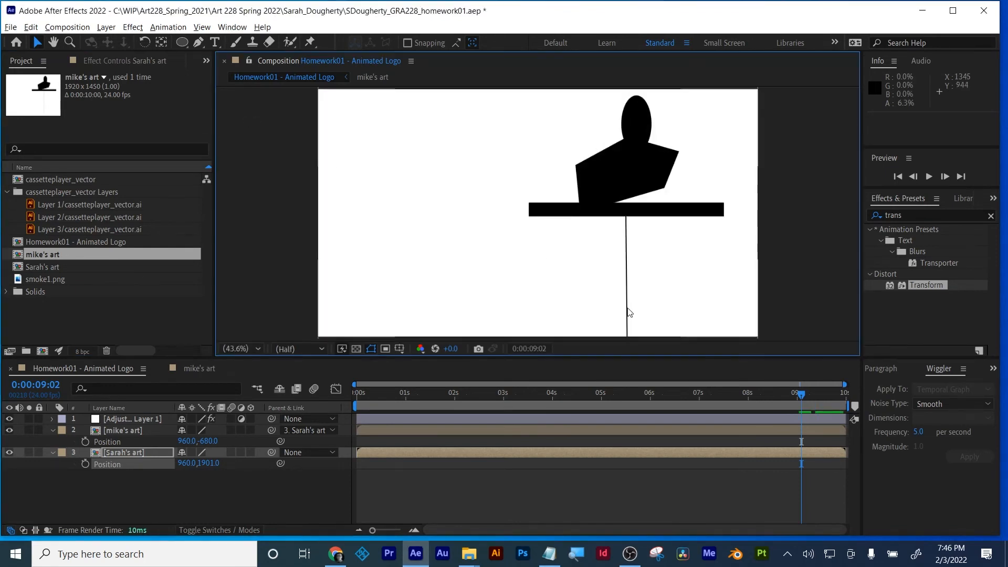
- Raise the cassette player layer again and set its Y position to 540
drag(208, 463, 2, 515)
click(206, 463)
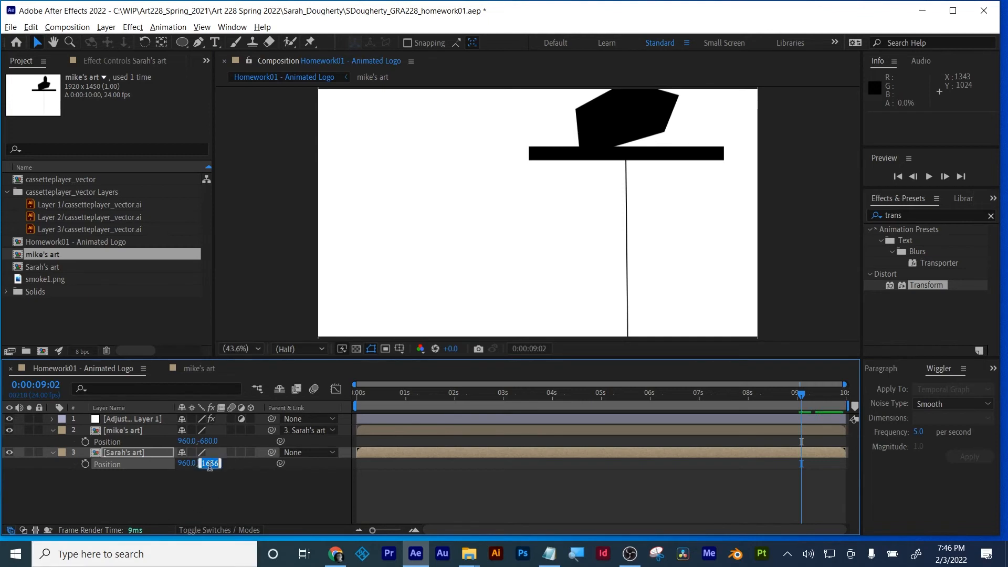
text(540)
key(Return)
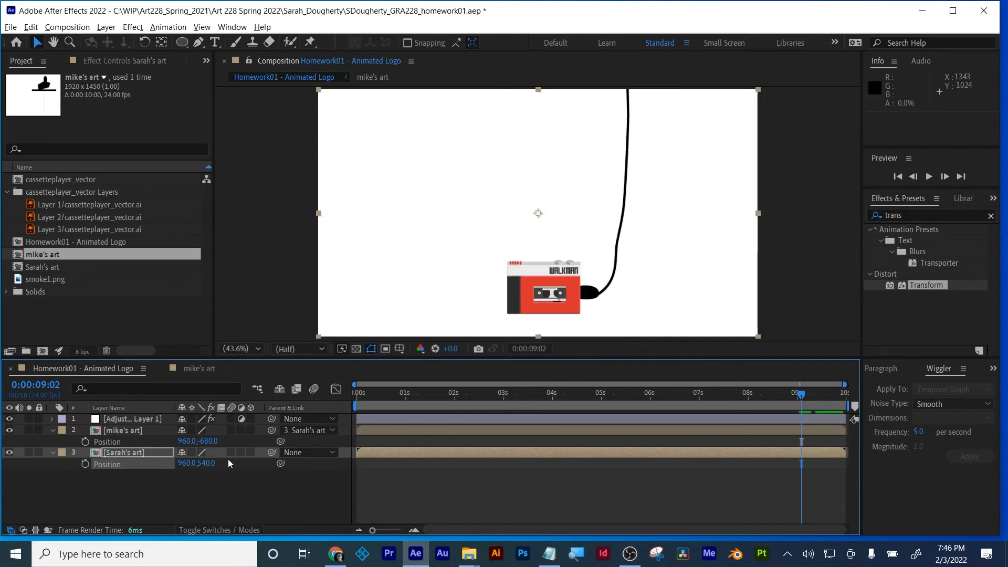
- Review the two nested artwork layers and scrub through the main composition's timeline to 0:00:09:05
click(128, 452)
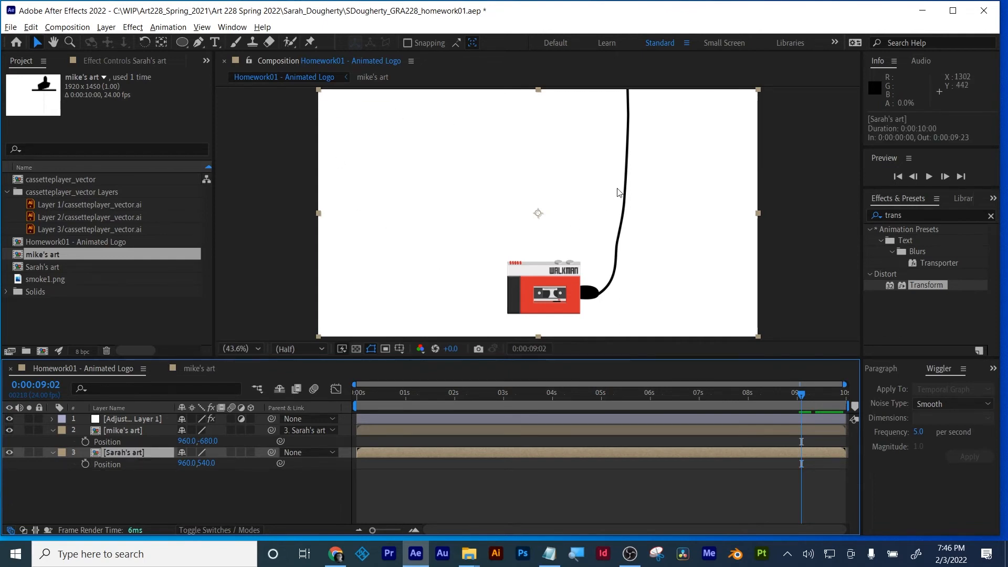
click(125, 432)
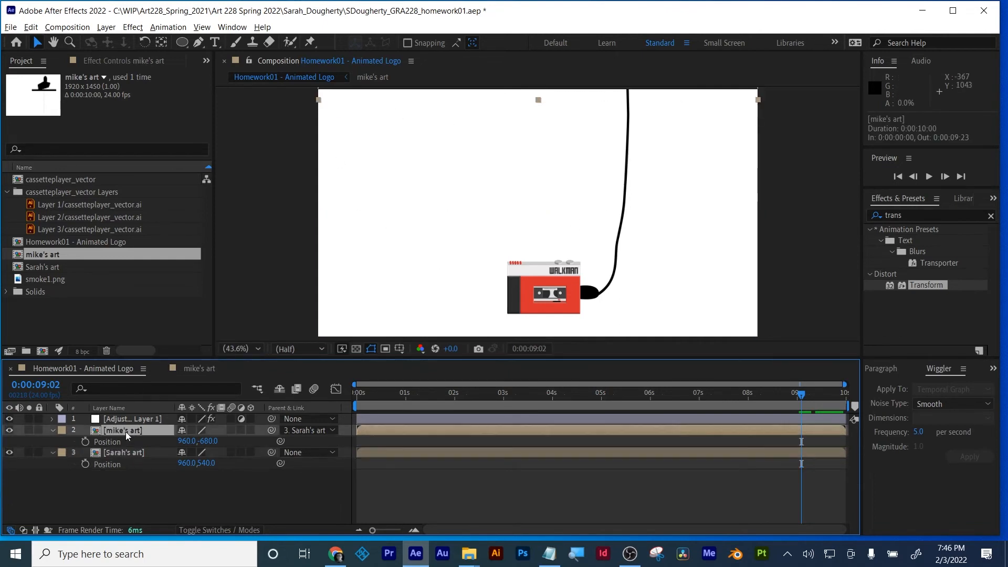
double_click(125, 432)
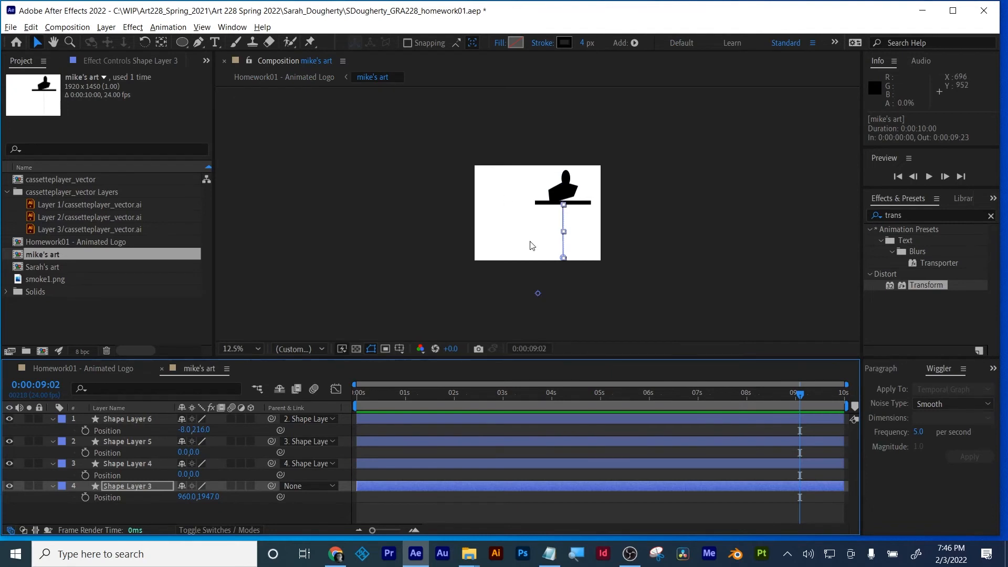
click(120, 373)
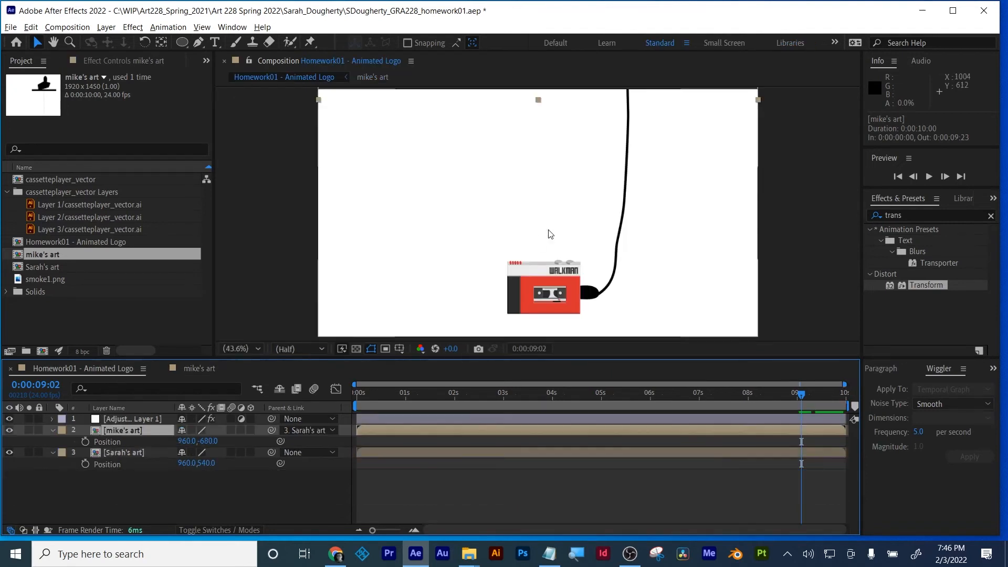
drag(786, 144, 787, 193)
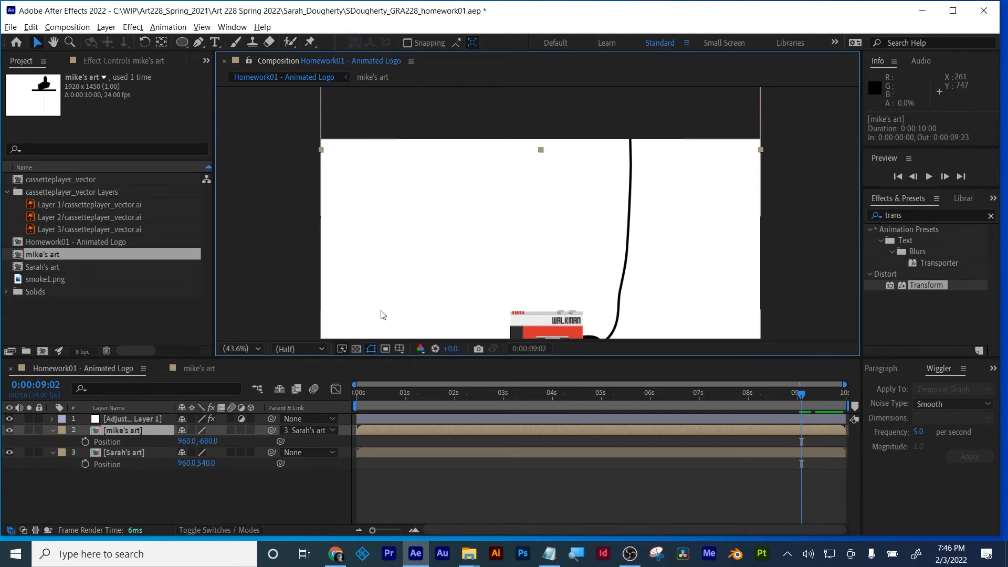
click(249, 349)
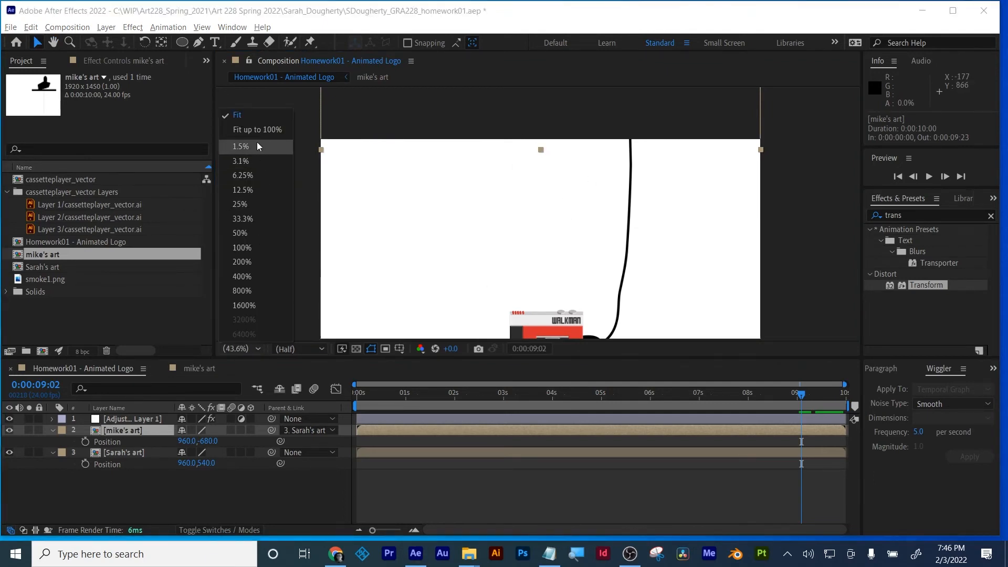
click(244, 115)
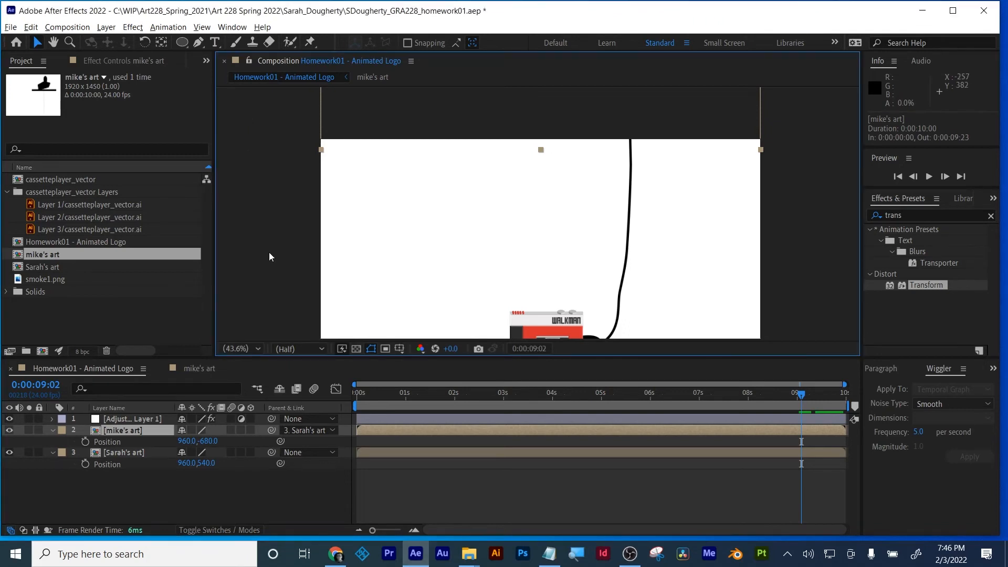
key(space)
drag(442, 253, 434, 195)
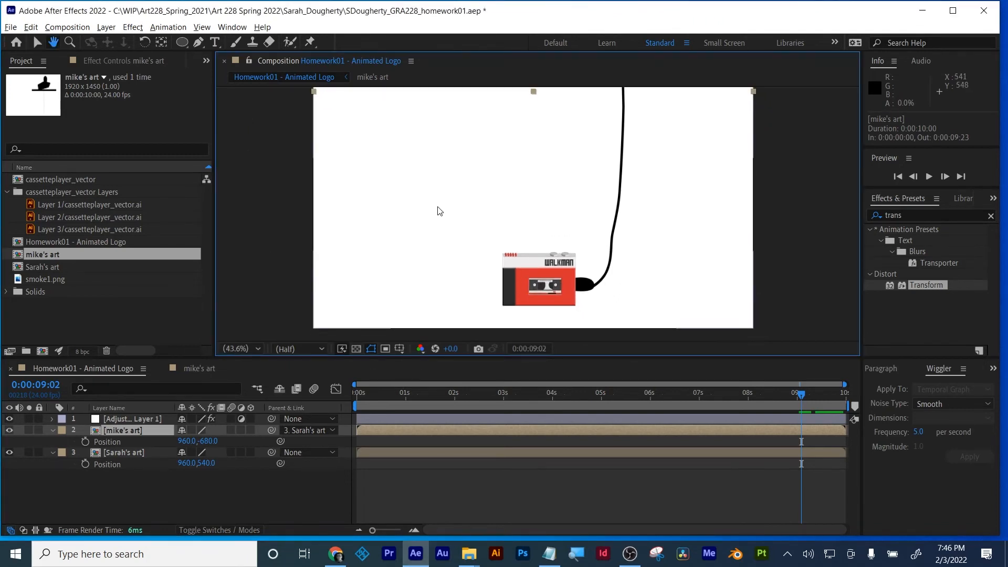
drag(367, 405, 808, 362)
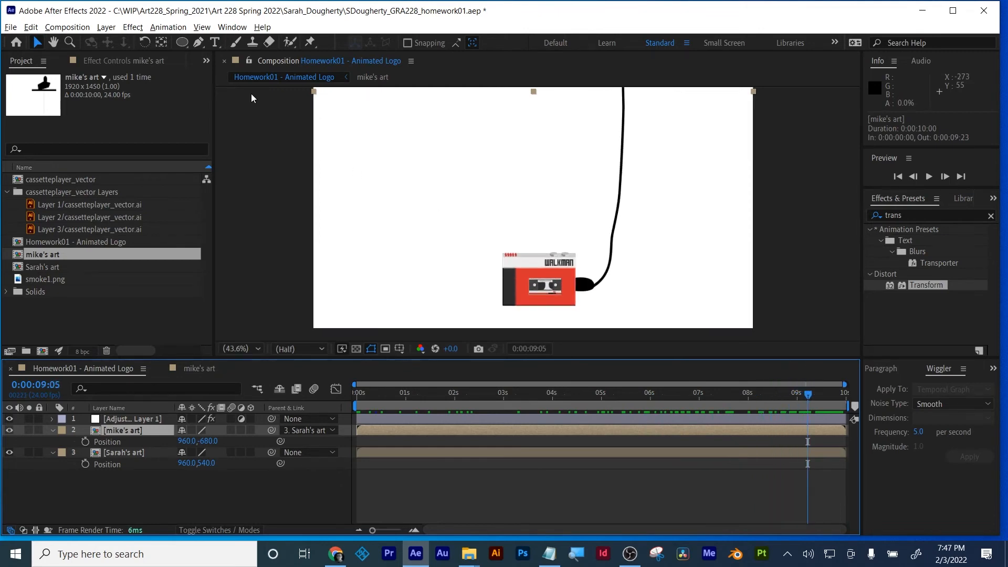
- Set the Homework01 - Animated Logo composition's duration to 15 seconds and show its full time range
click(84, 27)
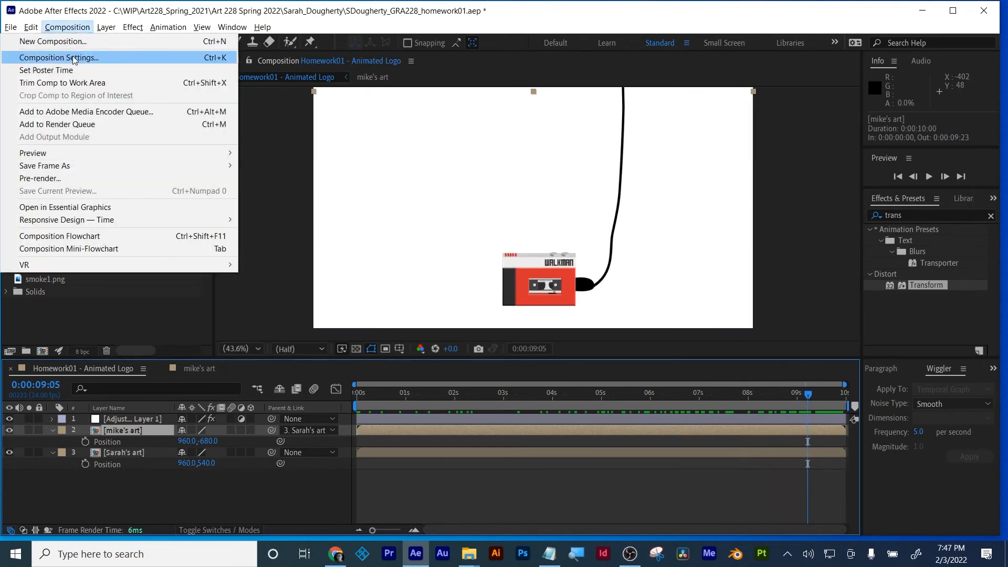
click(73, 55)
click(418, 325)
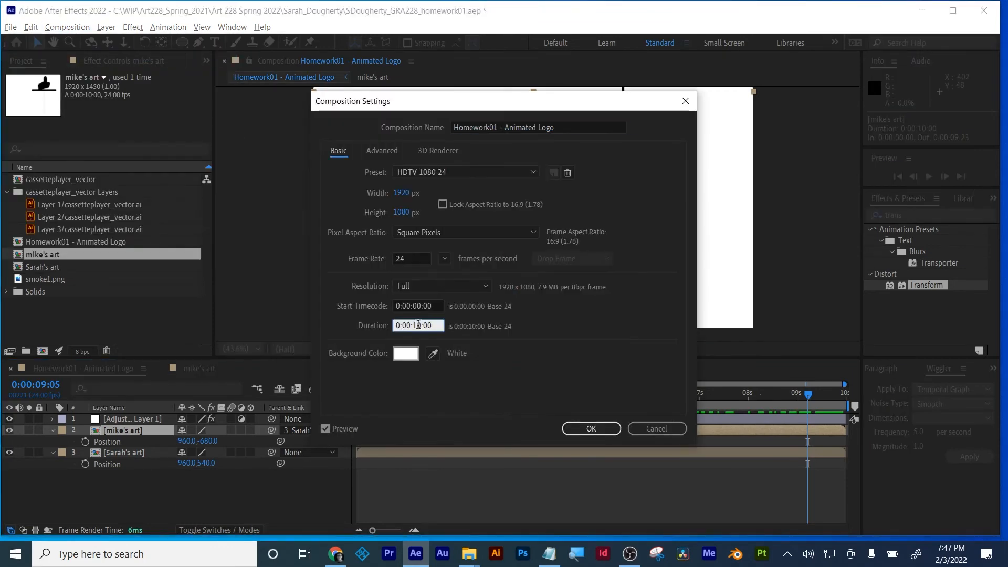
double_click(418, 325)
text(15.)
key(Return)
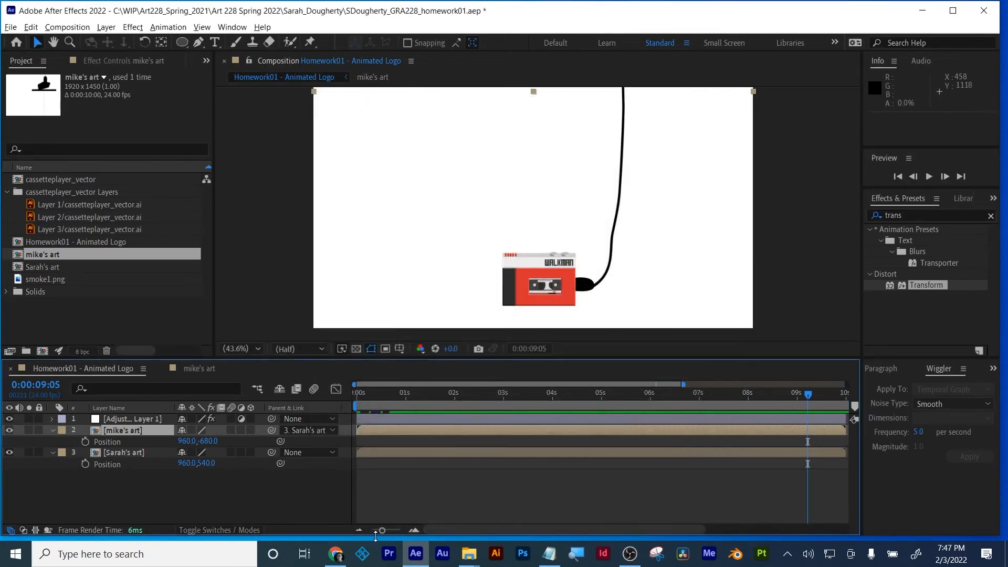
drag(382, 531, 339, 530)
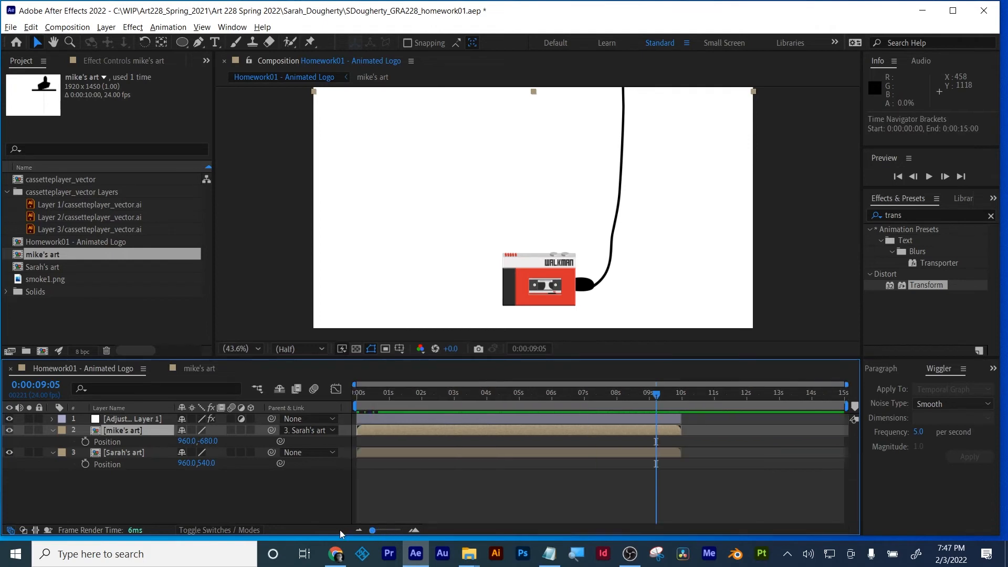
- Open the nested cassette player composition and set its duration to 15 seconds
click(660, 453)
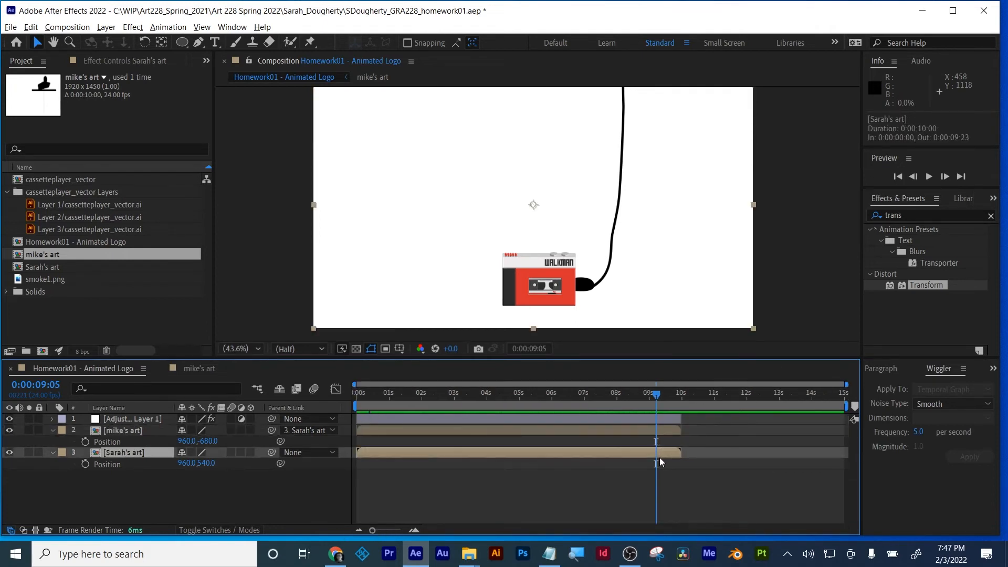
double_click(659, 458)
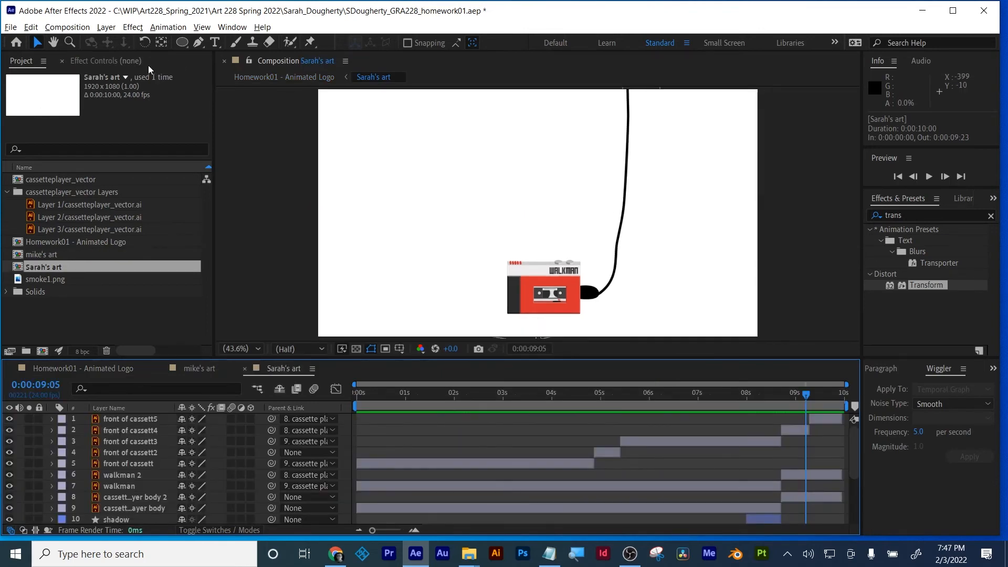
click(67, 27)
click(63, 61)
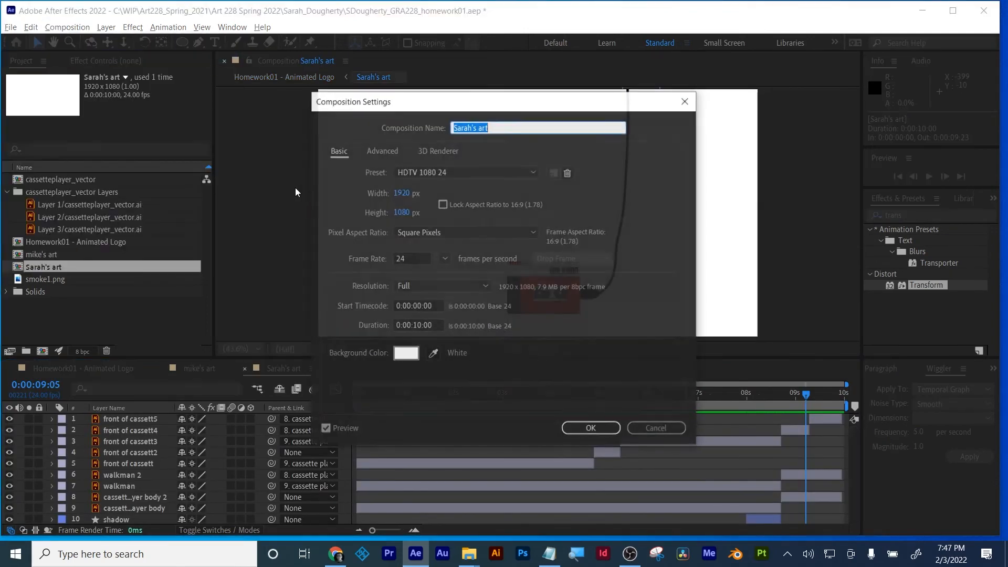
click(415, 325)
text(1)
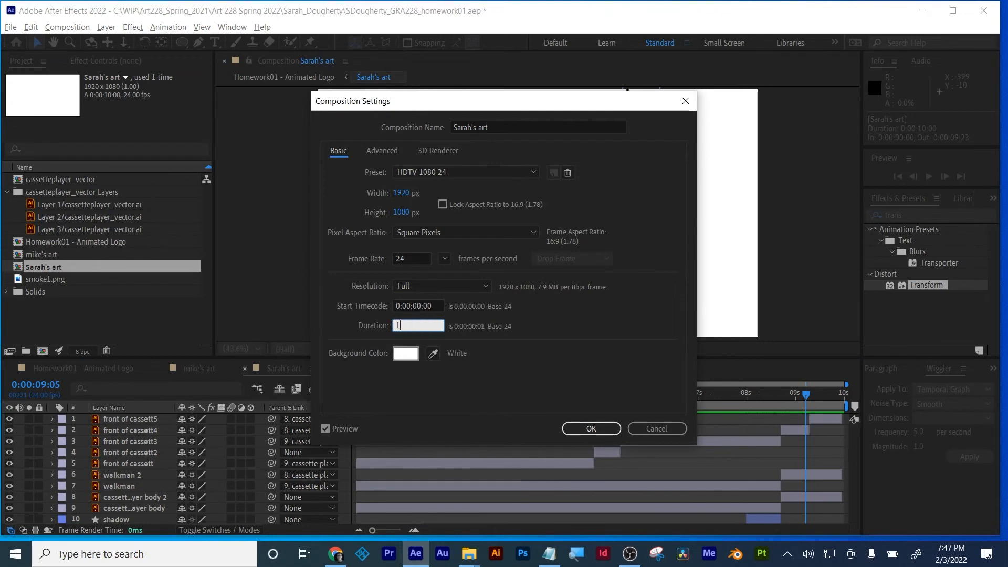
text(5.)
key(Return)
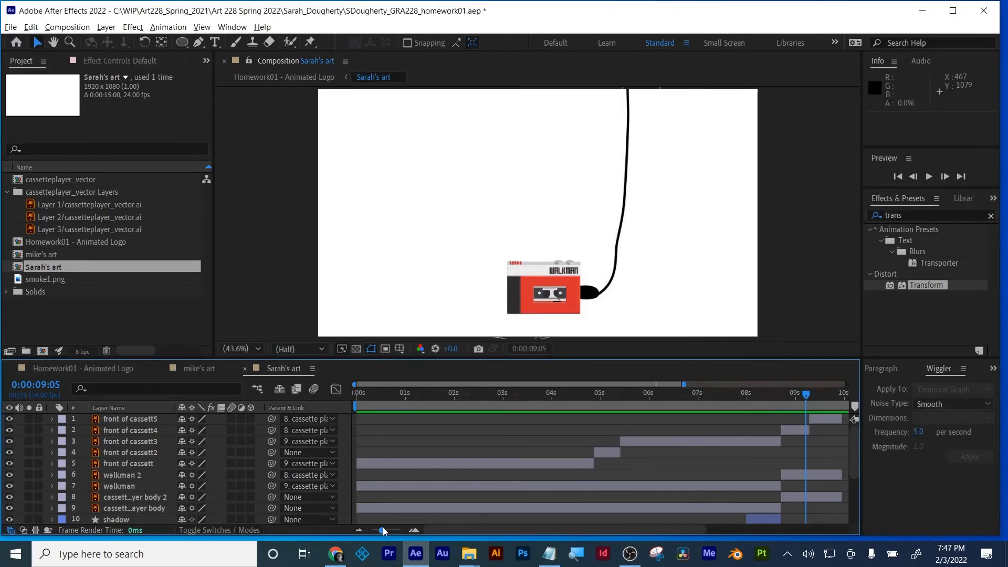
drag(383, 528, 378, 528)
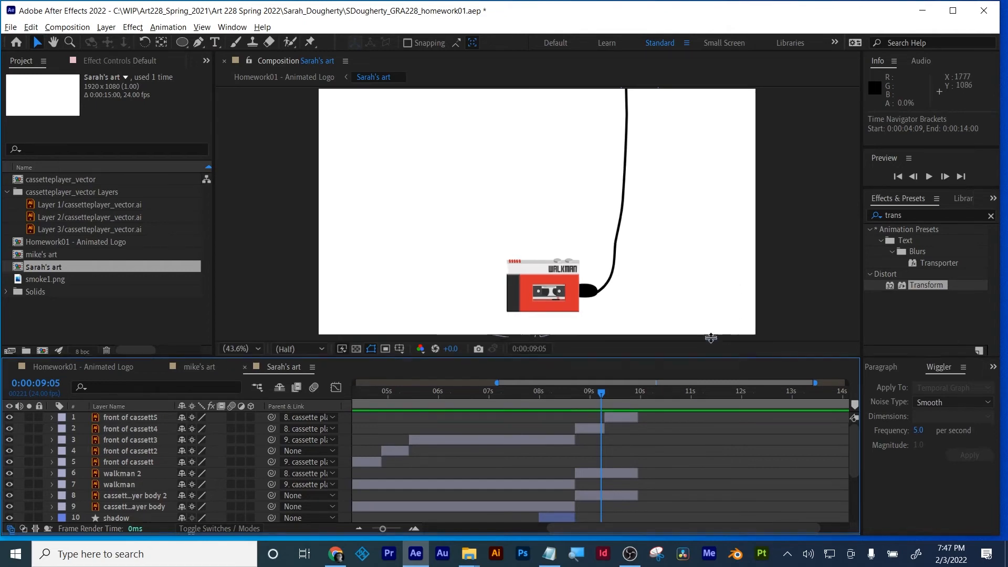
- Select all layers in the cassette player composition and extend their out points together toward the 15-second end
drag(711, 358, 711, 229)
key(ctrl+a)
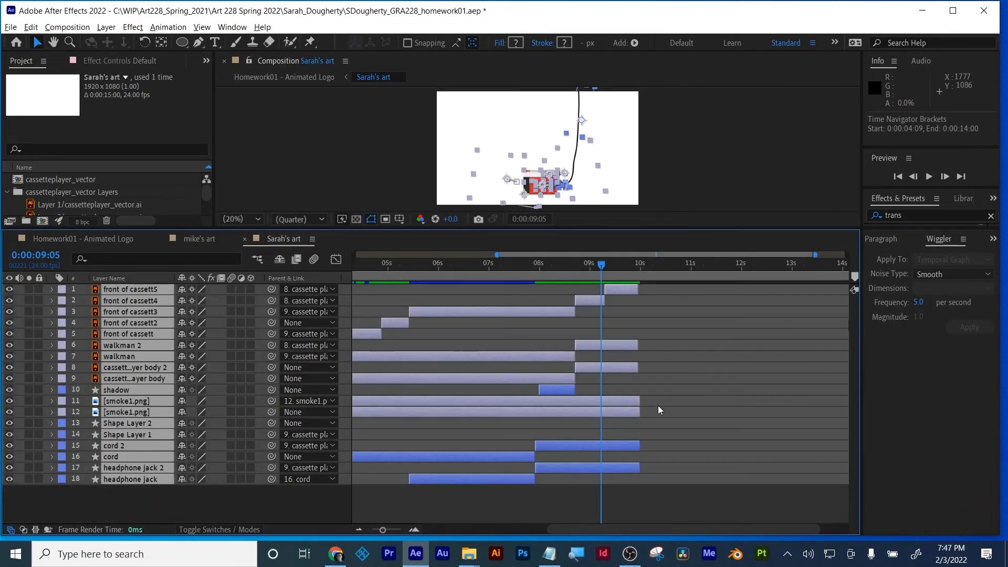
drag(640, 412, 1003, 368)
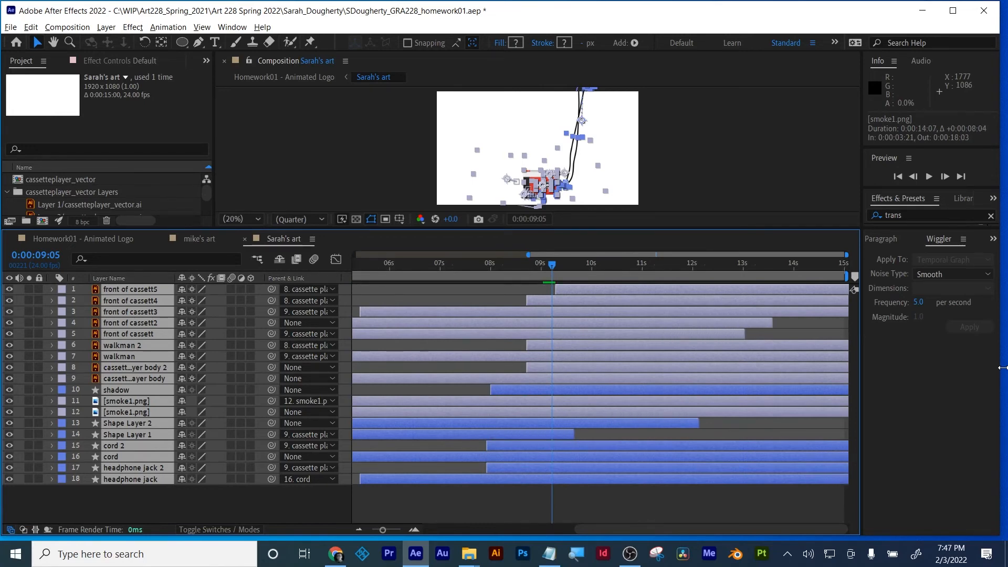
- Set the out points of all layers in the cassette player composition to 0:00:14:23, and deselect the layers
key(alt+bracketright)
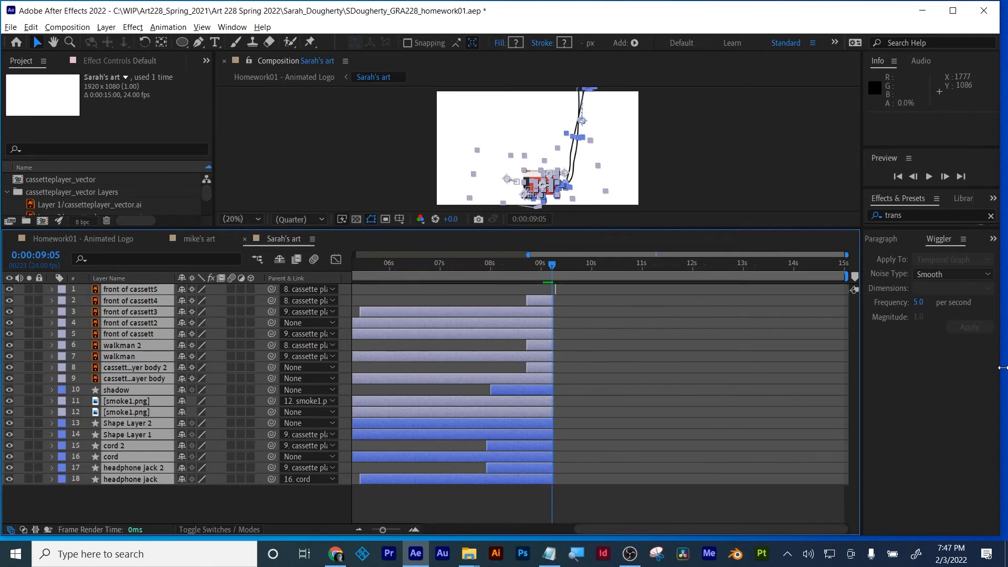
key(ctrl+z)
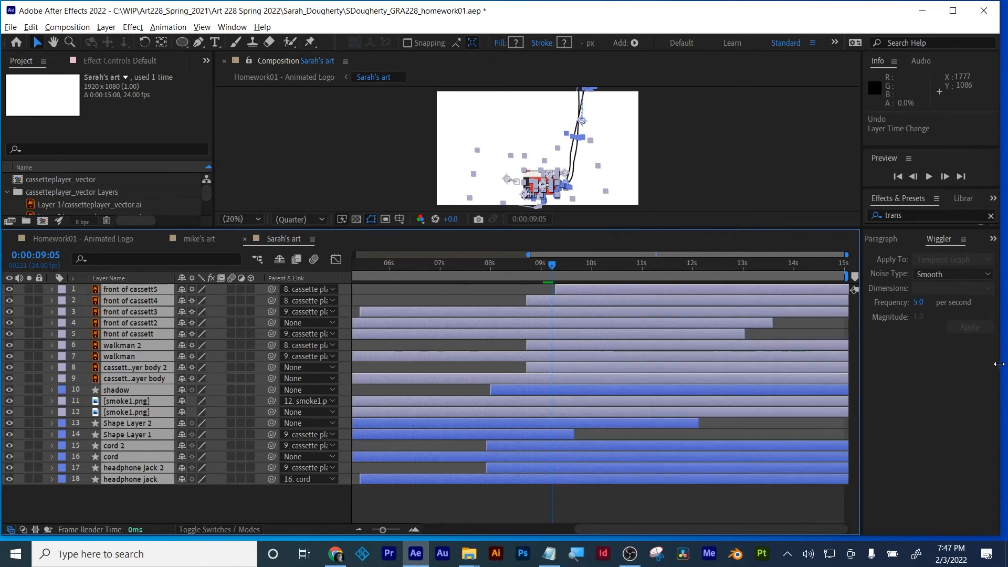
drag(833, 264, 887, 269)
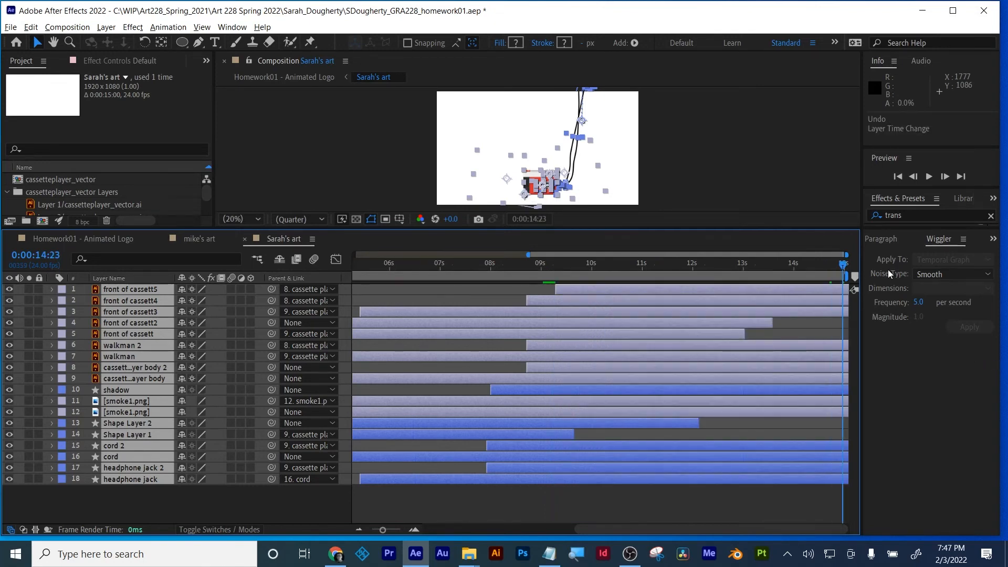
key(alt+bracketright)
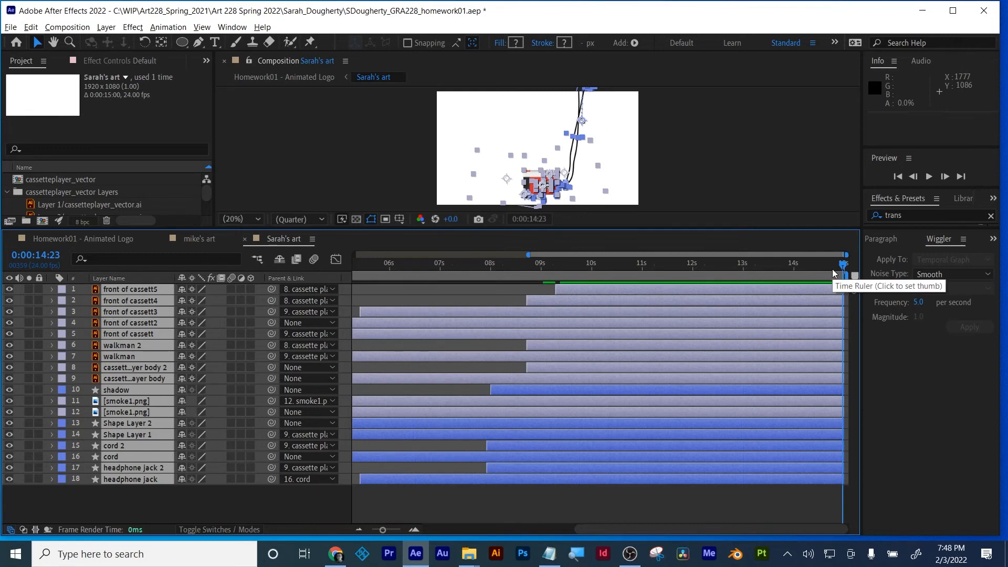
click(625, 515)
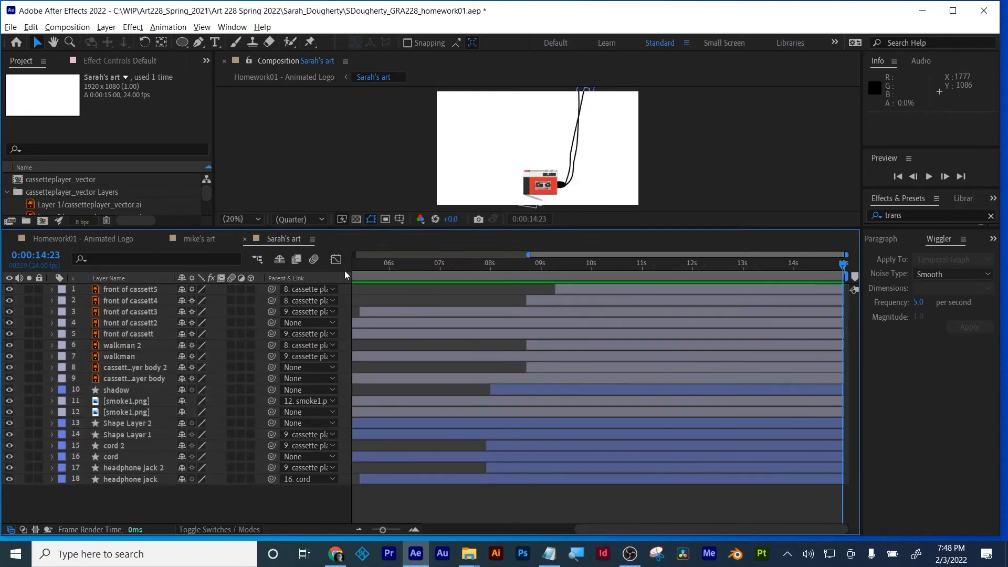
- Return to the Homework01 - Animated Logo composition and extend the cassette player artwork layer to the 15-second end
click(190, 235)
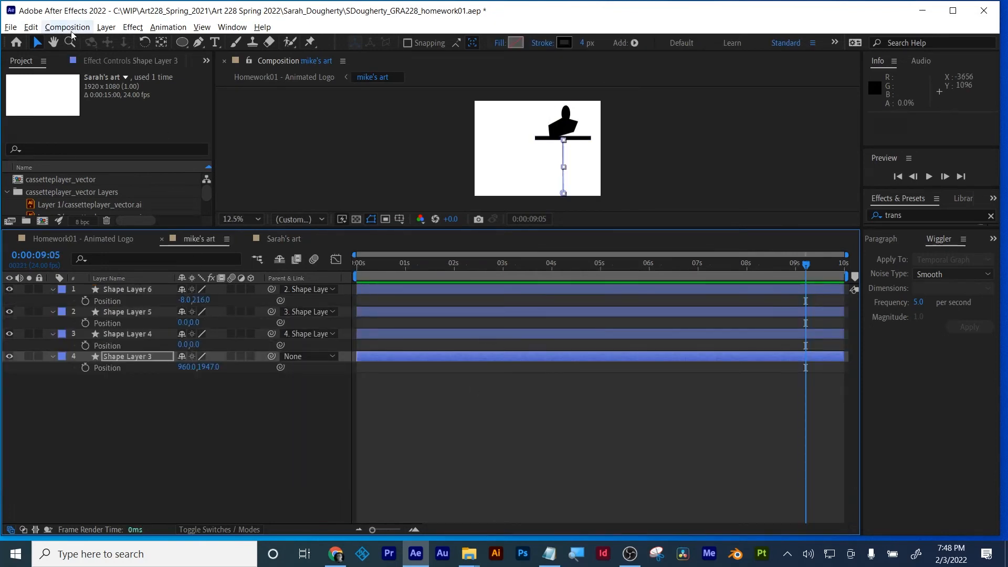
click(125, 240)
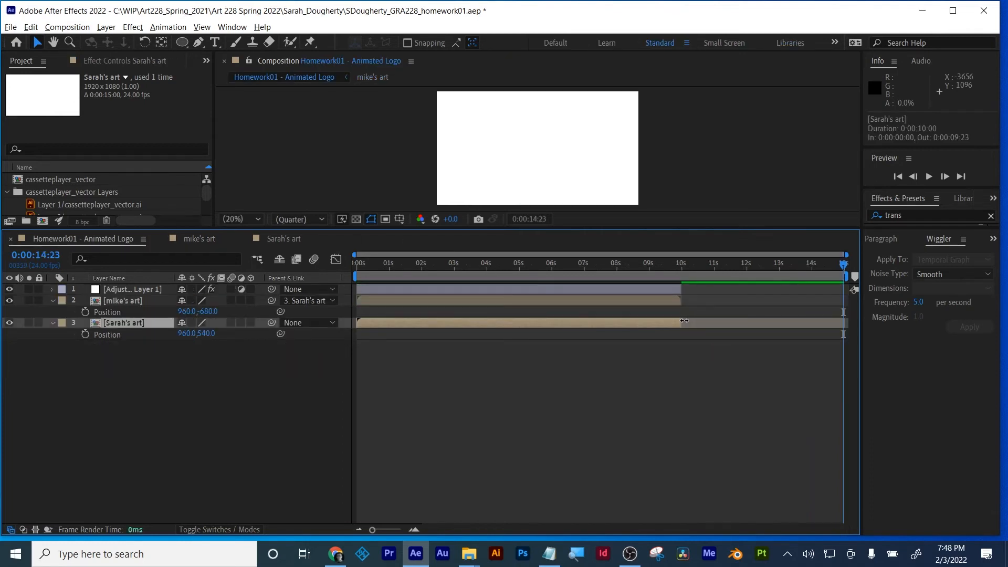
drag(681, 322, 910, 266)
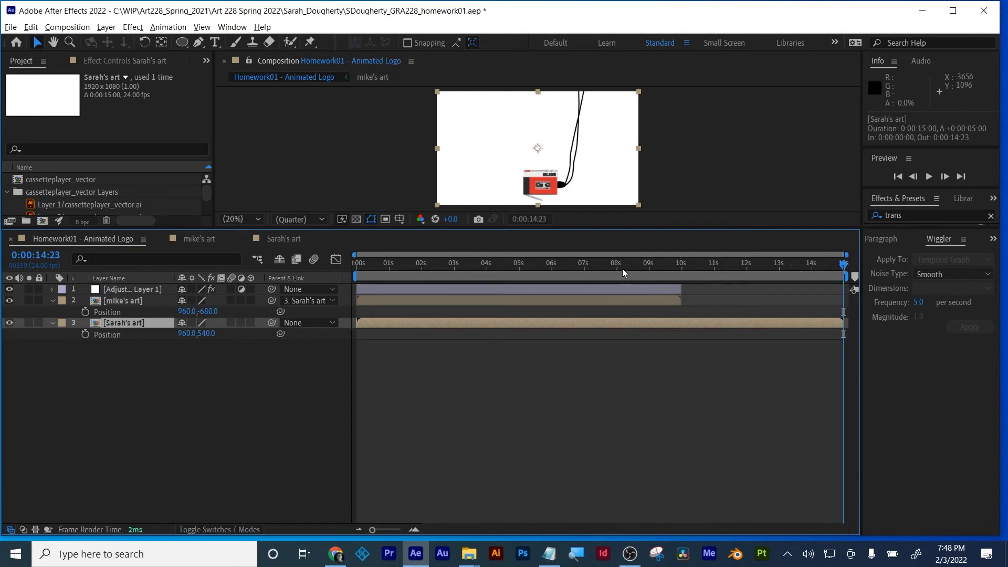
- Slide the nested swing artwork layer along the main timeline so that it starts at 0:00:09:13
drag(622, 268, 667, 265)
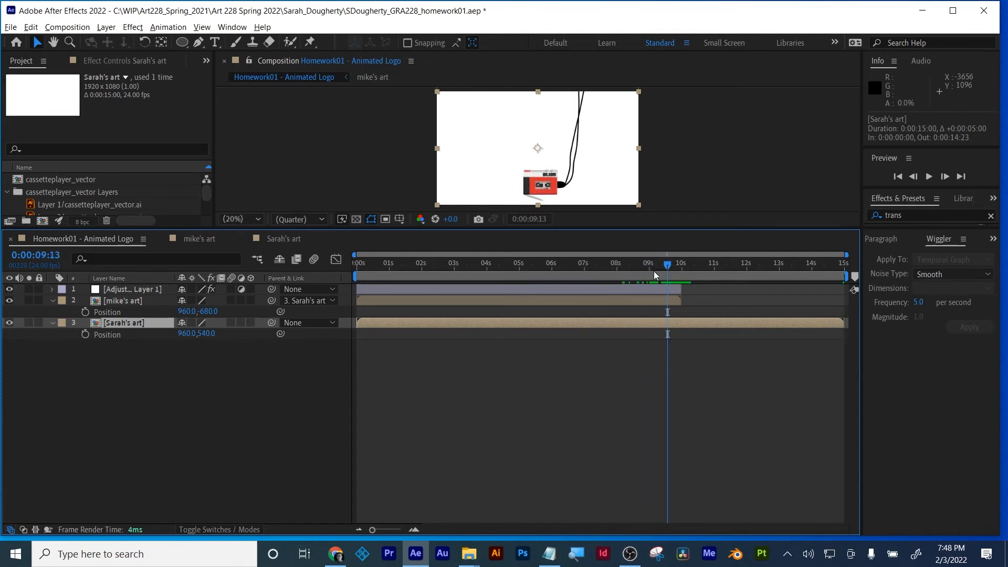
drag(607, 298, 855, 288)
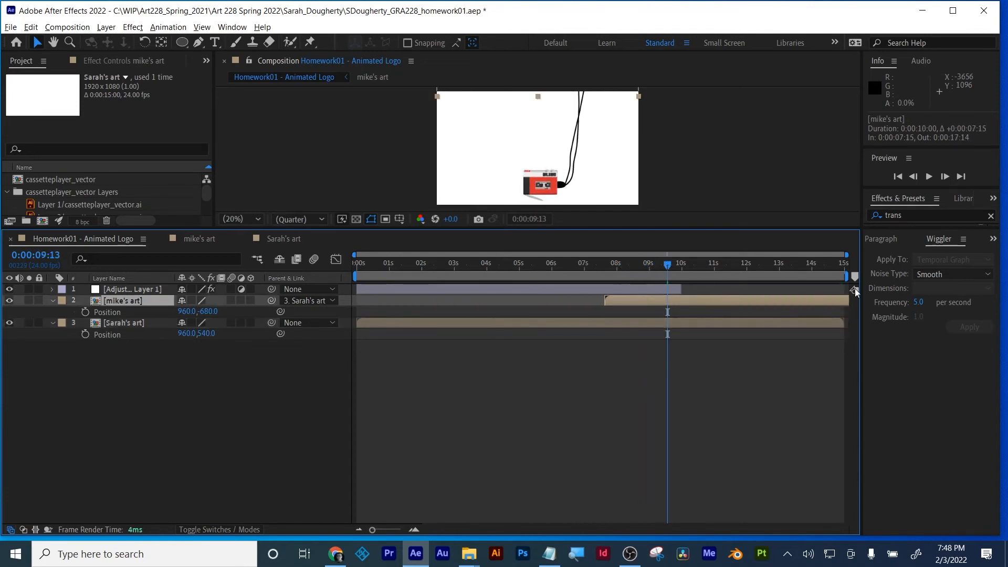
click(647, 307)
drag(647, 302, 709, 295)
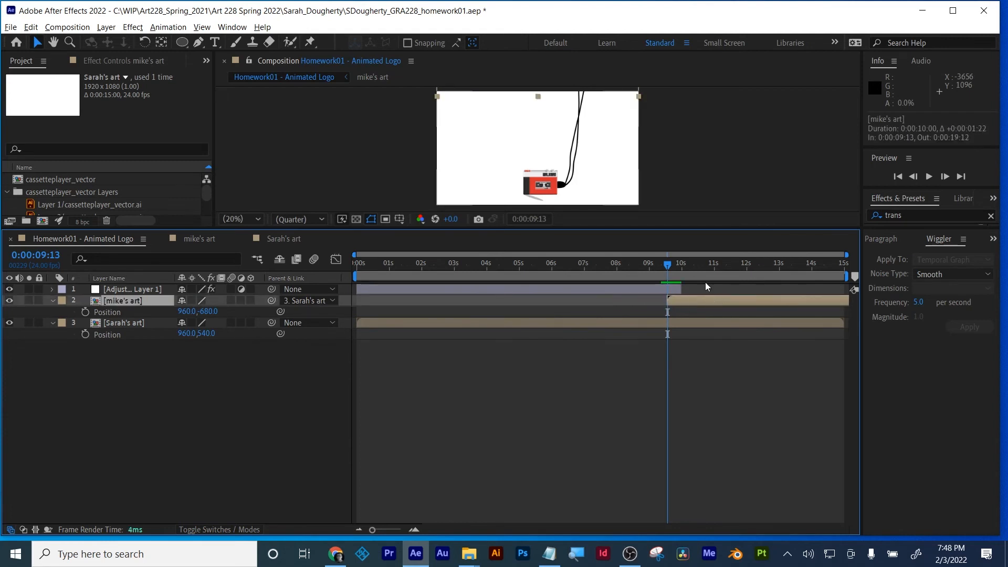
- Delete the adjustment layer from the Homework01 - Animated Logo composition
drag(666, 263, 687, 263)
click(653, 285)
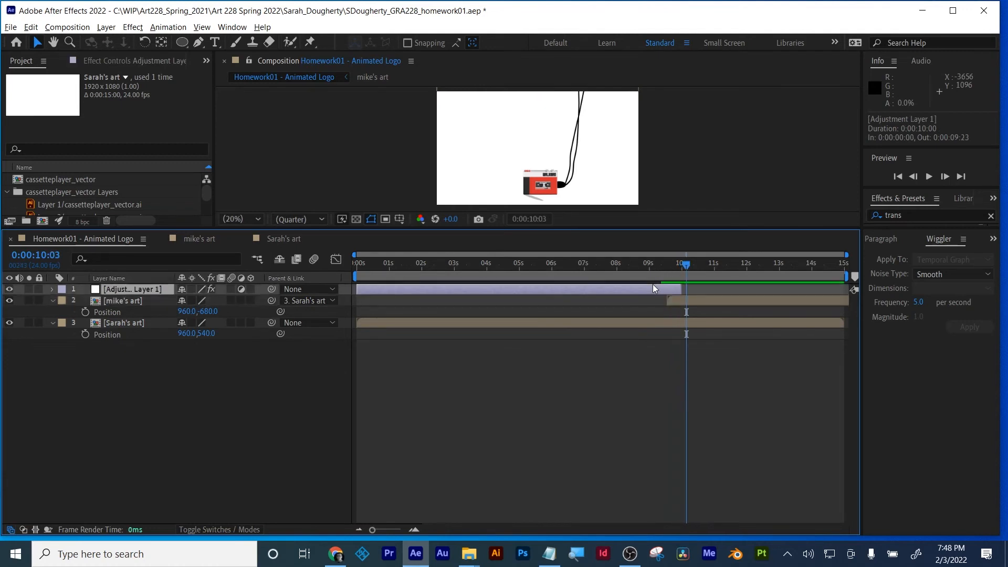
key(Delete)
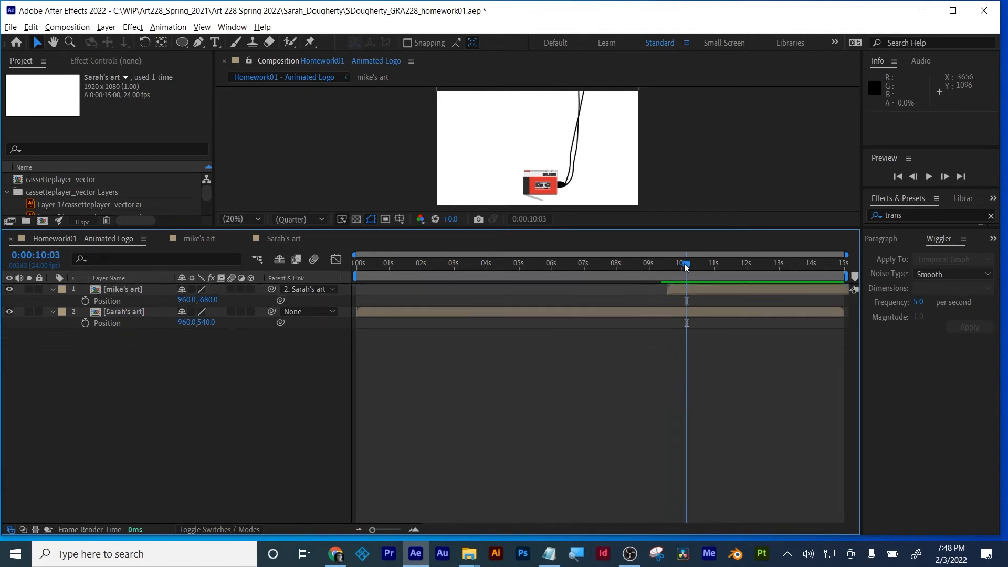
- Open the nested cassette player composition and trim the cord layer's out point to 0:00:08:16, checking the following frames
drag(687, 264, 652, 270)
double_click(629, 310)
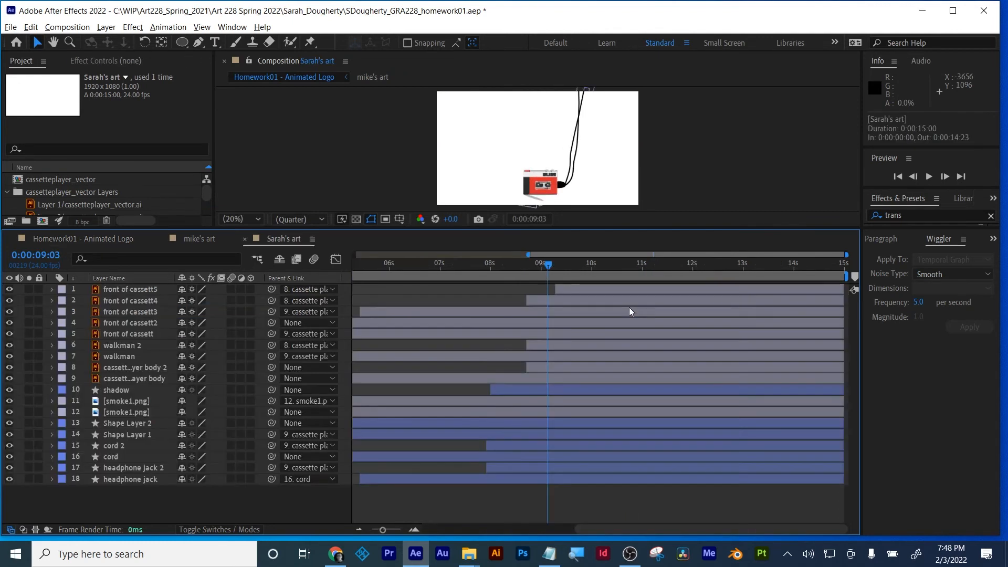
click(118, 458)
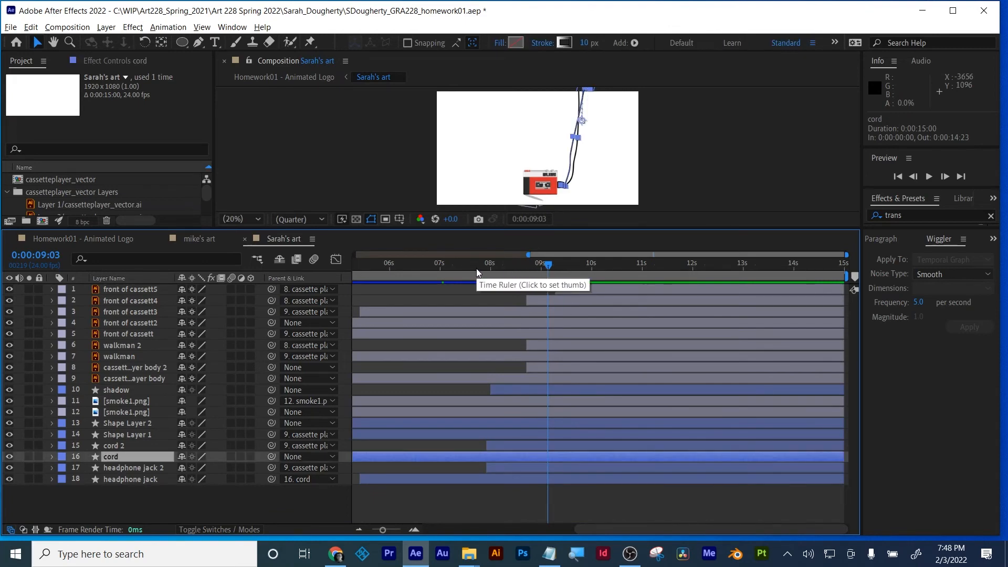
drag(477, 269, 525, 262)
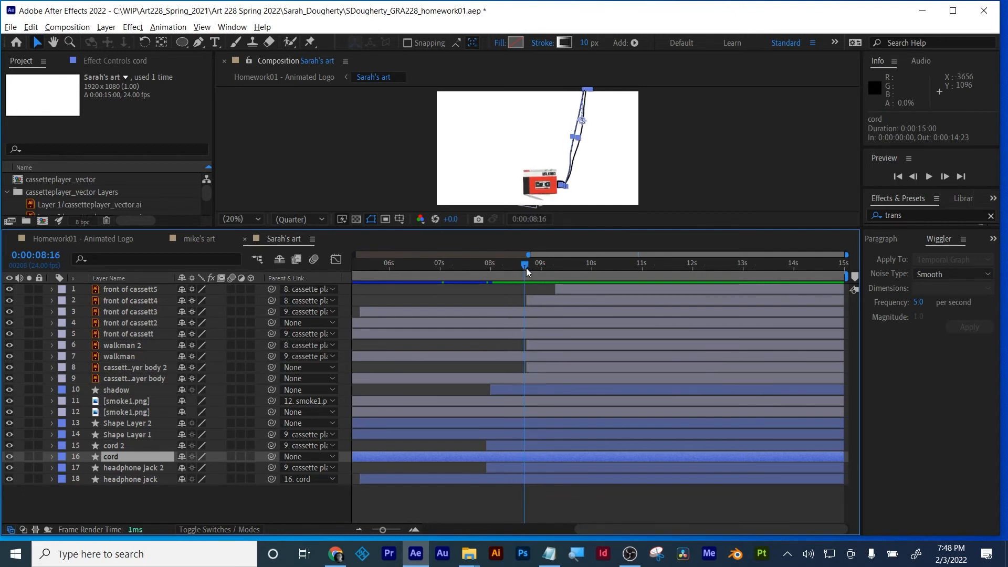
key(alt+bracketright)
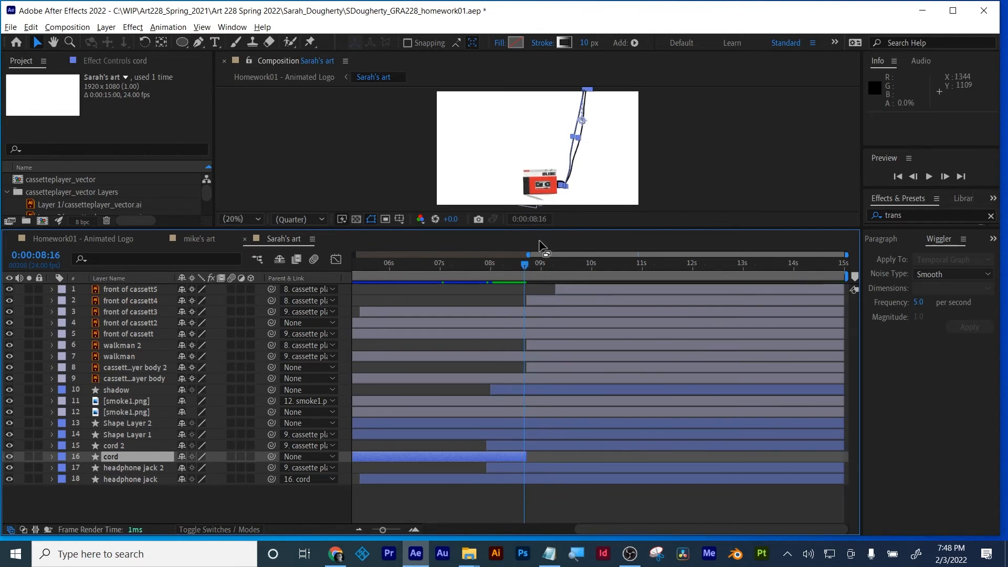
drag(524, 265, 566, 247)
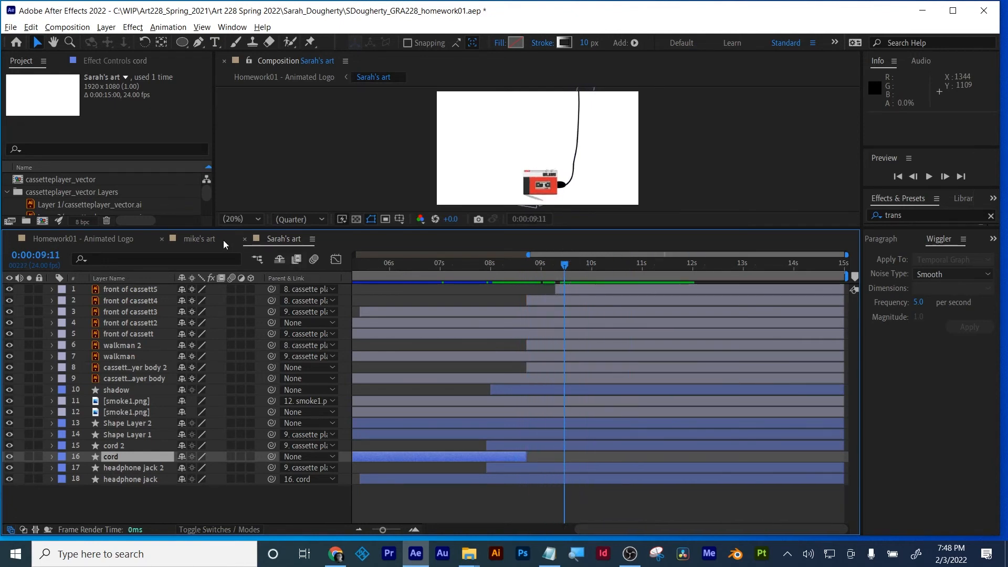
- In the main composition, set a Position keyframe on the cassette player artwork layer at 0:00:09:13
click(110, 244)
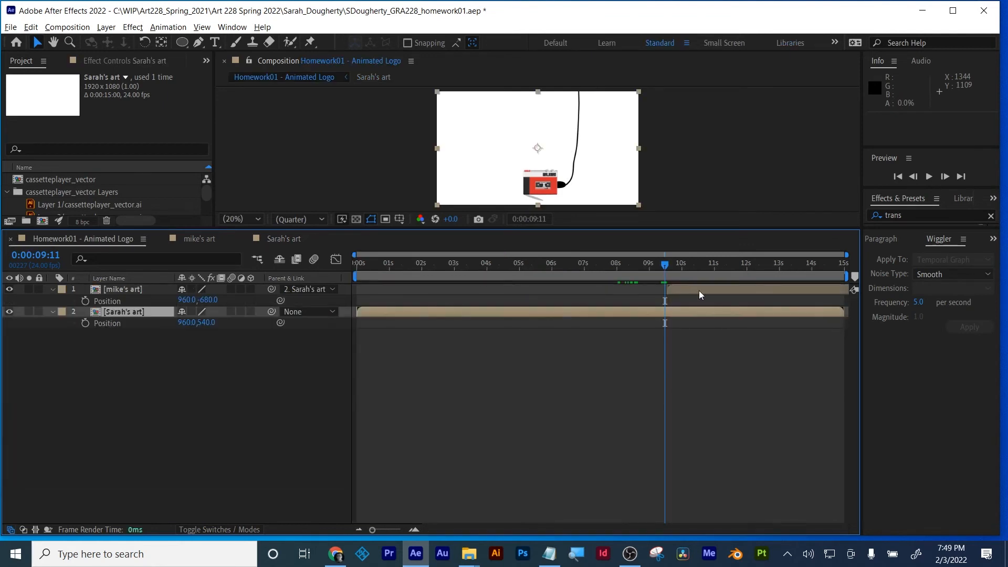
mouse_move(664, 265)
mouse_down()
mouse_move(682, 268)
mouse_move(665, 271)
mouse_up()
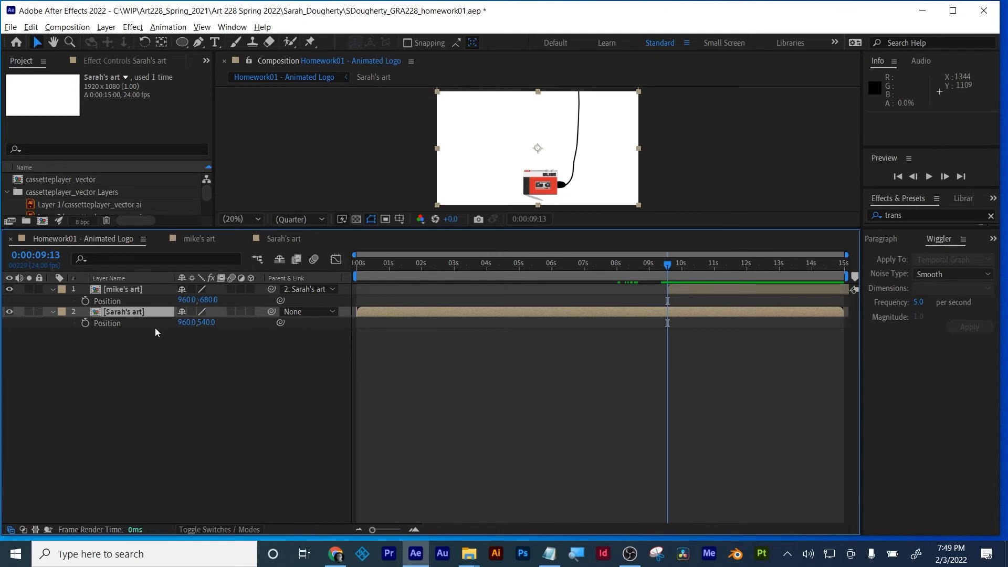
click(85, 323)
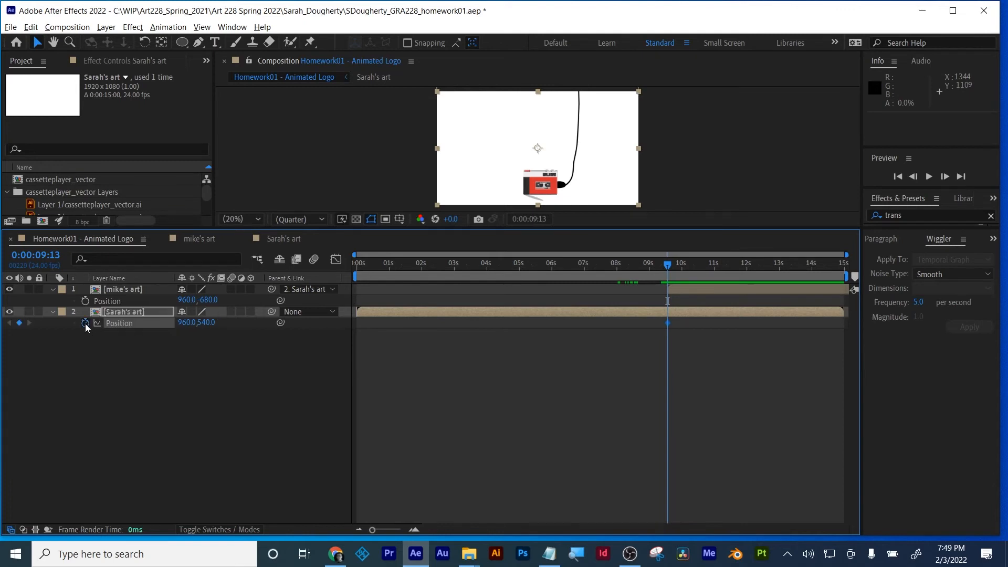
- At 0:00:12:00, keyframe the cassette player artwork layer's Position at 960, 1996 to bring the swing artwork into view
click(681, 266)
click(747, 267)
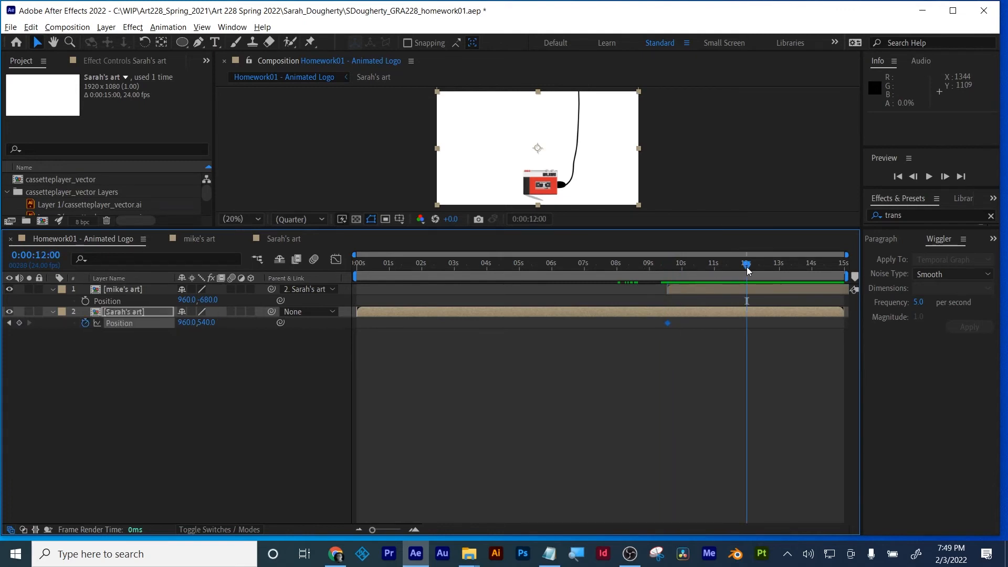
drag(206, 323, 953, 356)
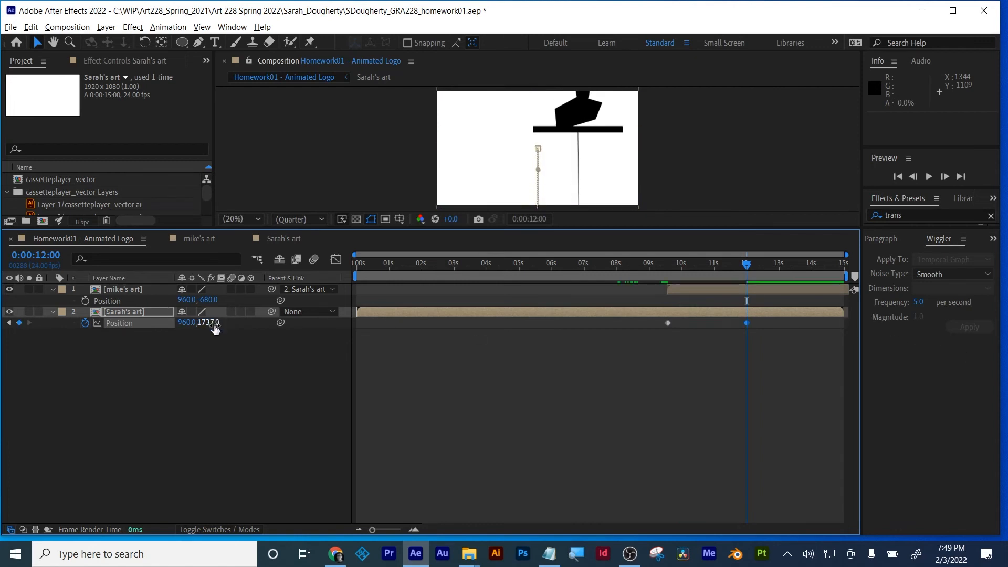
drag(210, 323, 370, 345)
- Preview the vertical move between the two artworks from about 0:00:08:20
key(space)
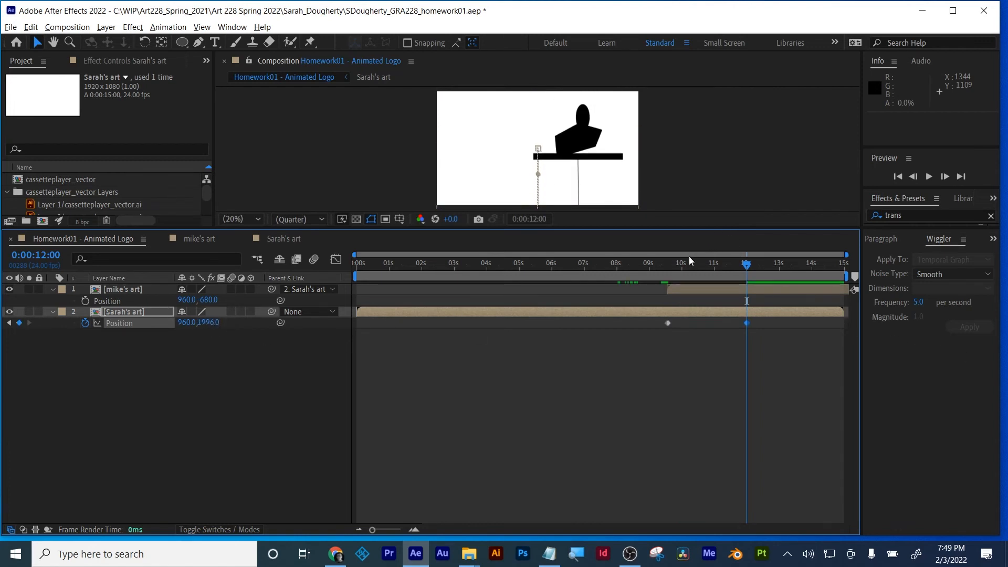
click(622, 267)
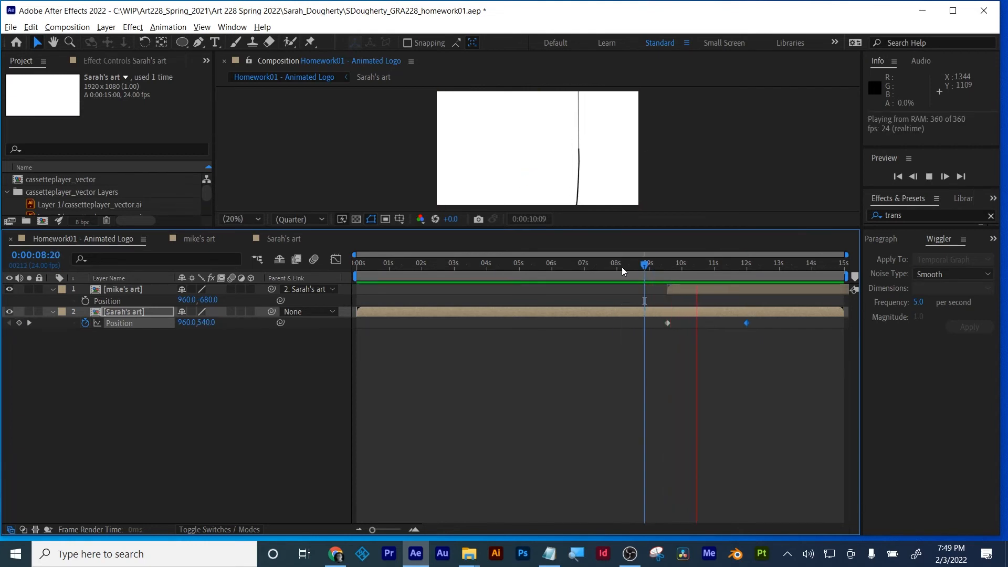
key(space)
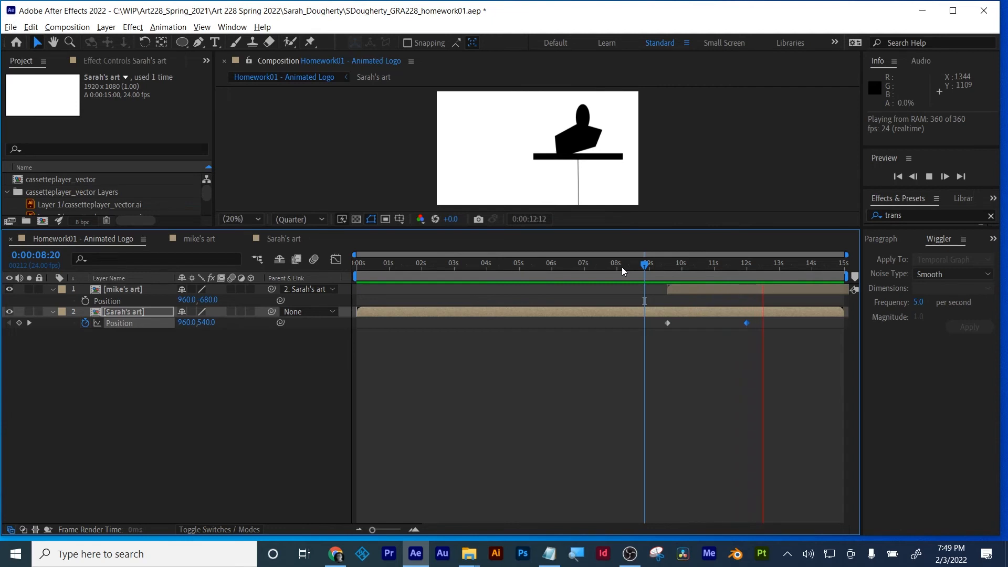
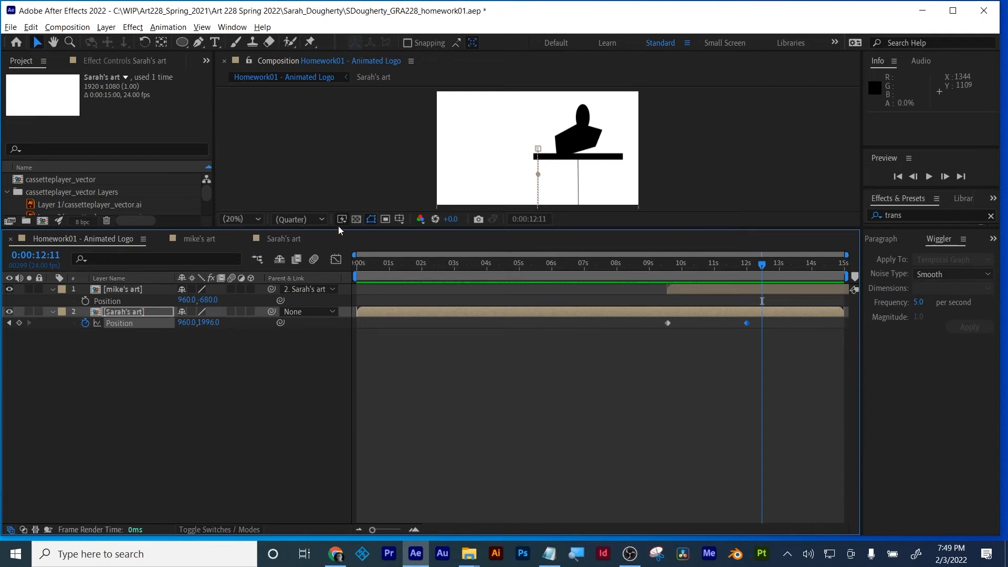
- Enlarge the Composition viewer by giving it more height above the timeline
drag(338, 235, 182, 292)
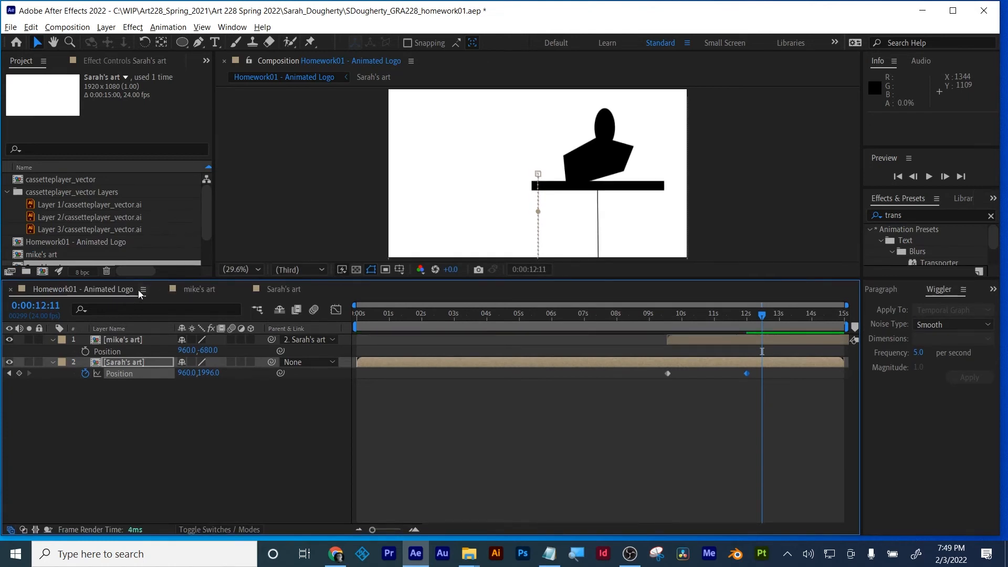
click(133, 440)
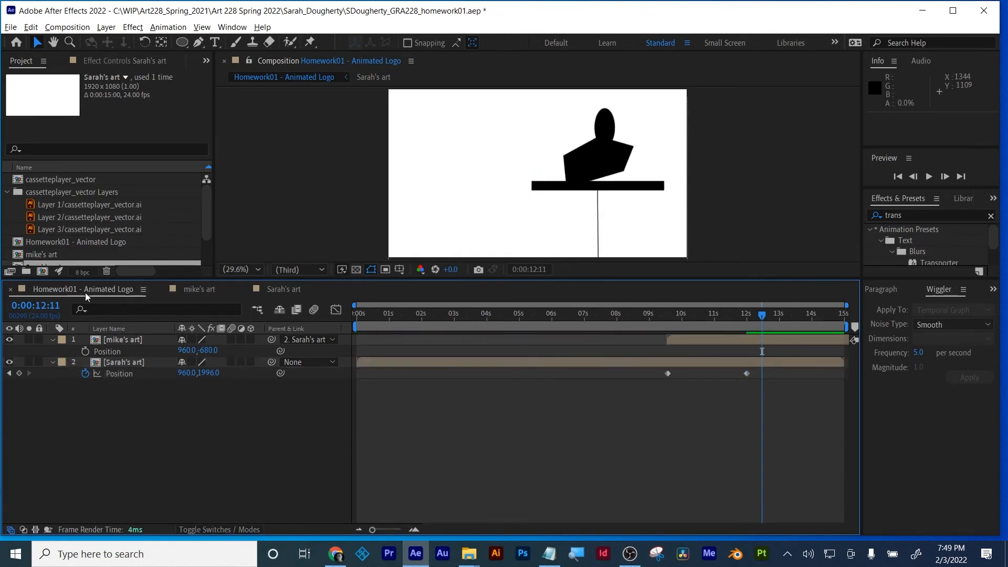
right_click(183, 217)
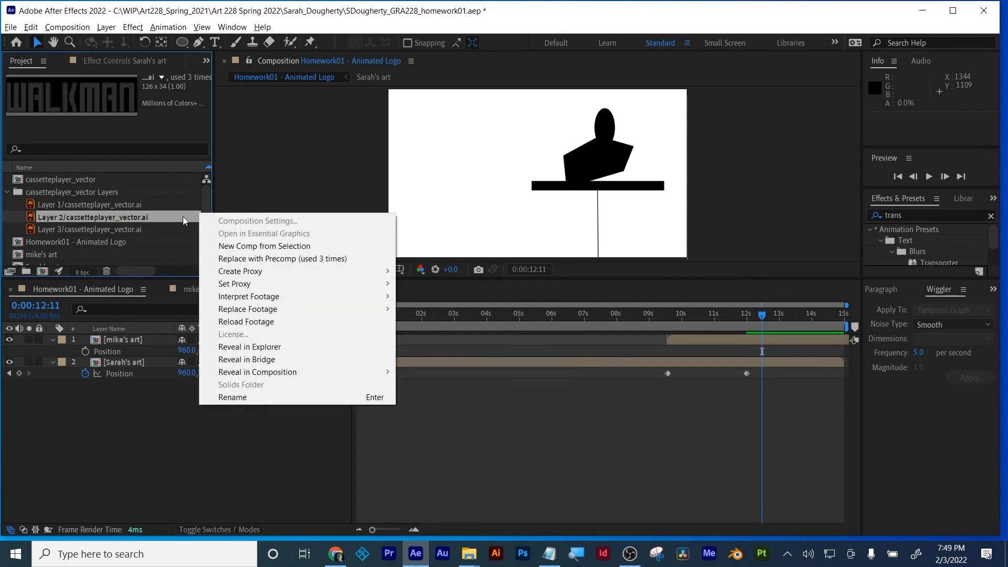
click(121, 393)
- Rename the cassette player artwork layer in the main composition as 01 tape recorder
click(128, 361)
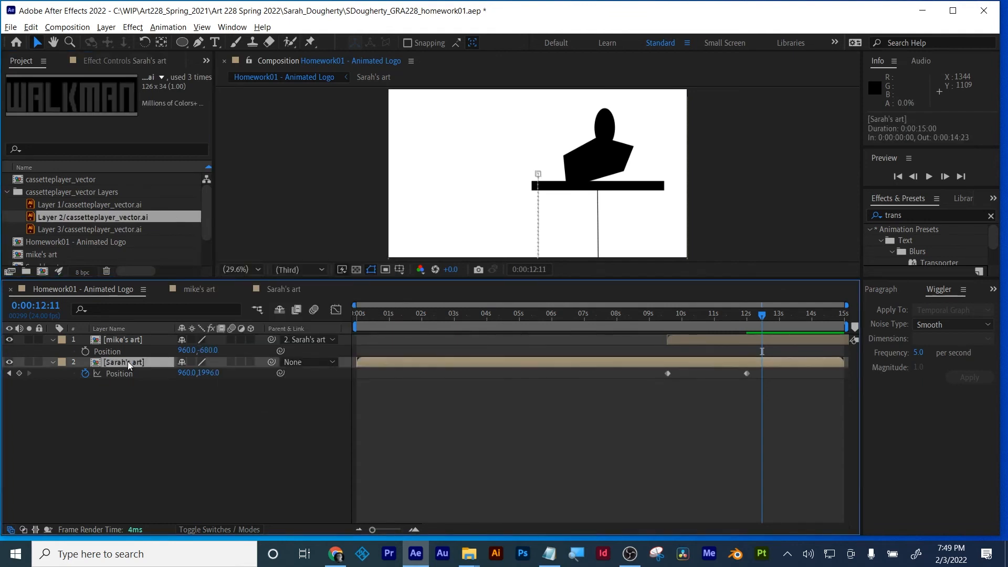
key(Return)
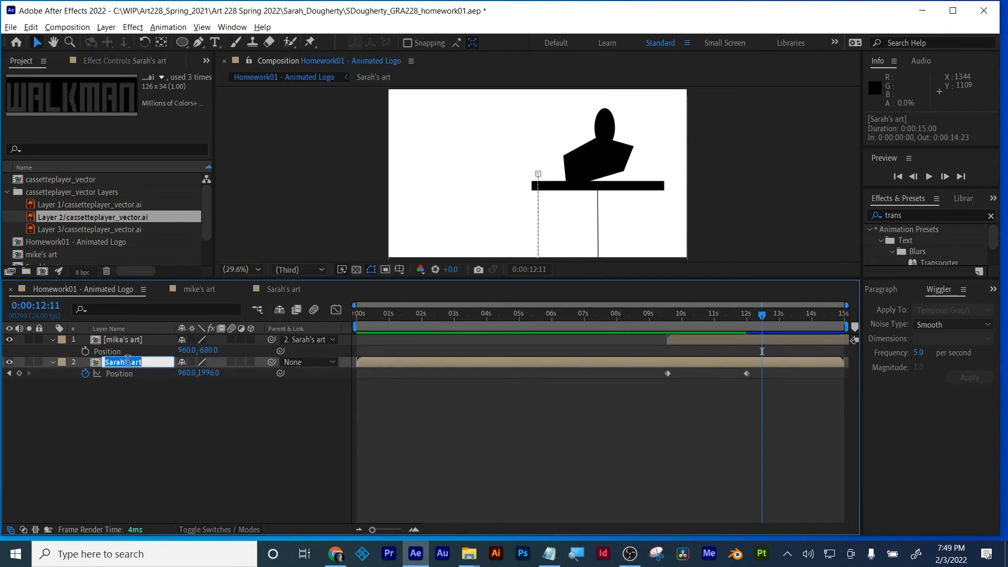
text(tape recorde)
text(01)
key(Return)
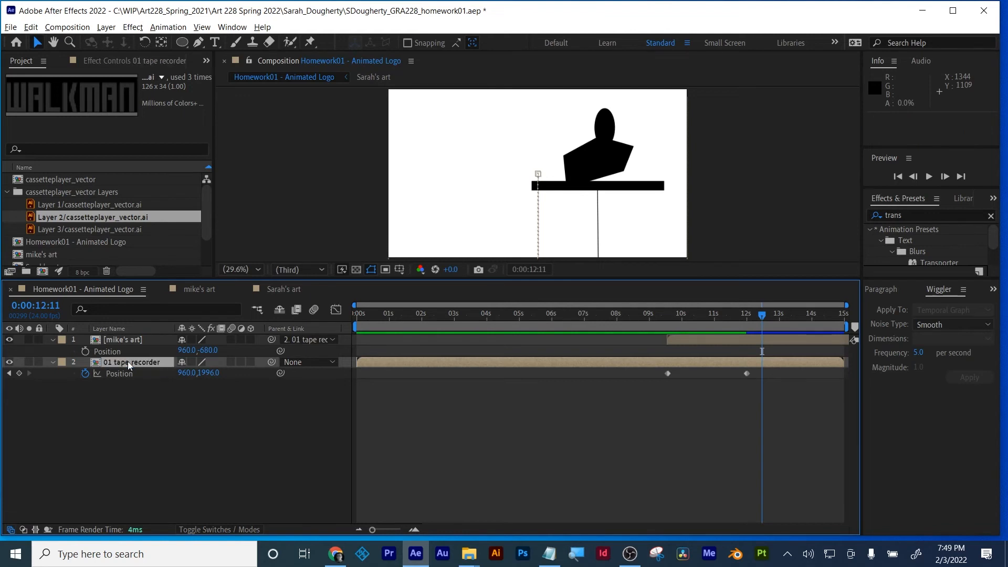
- Rename the mike's art layer in the main composition as 02 person on swing
click(131, 339)
key(Return)
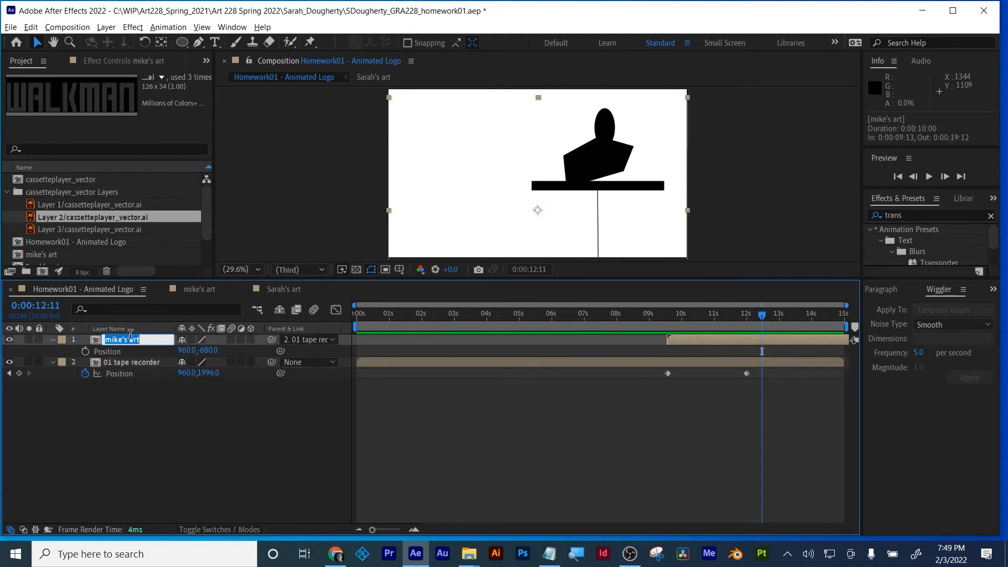
text(02 person on swin)
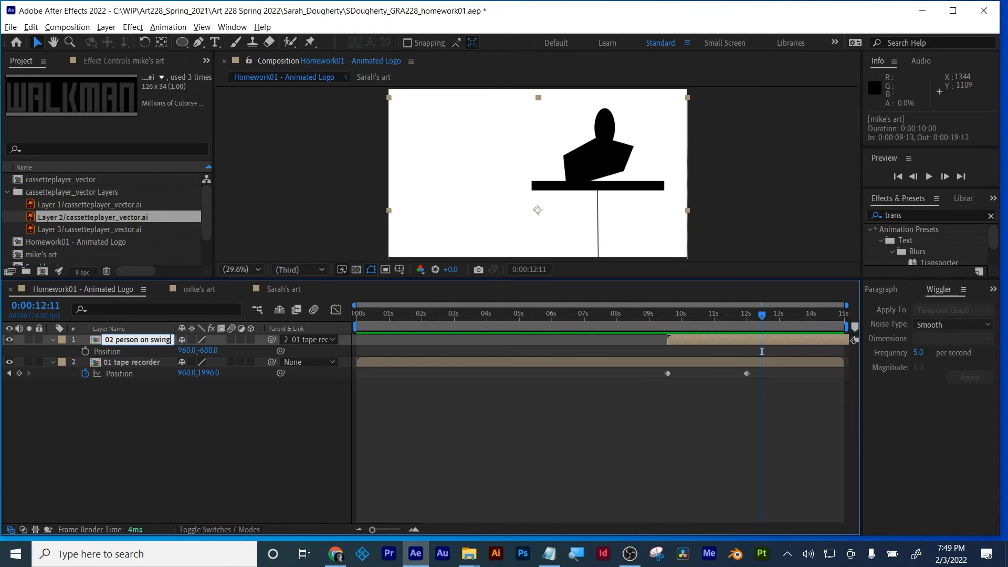
text(g)
key(Return)
click(173, 427)
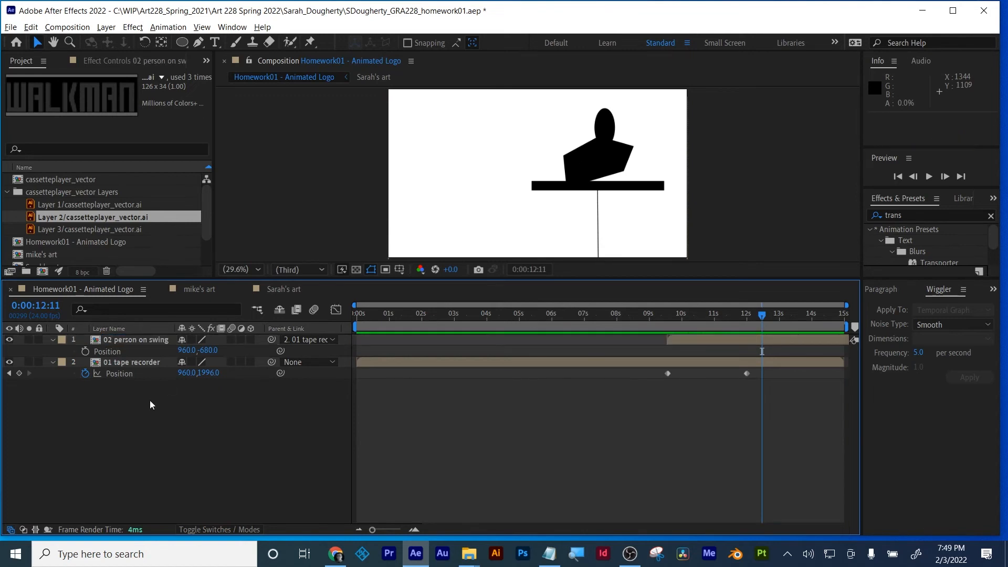
- Scrub through the timeline to review the vertical move from the tape recorder to the person on the swing
drag(634, 313, 781, 333)
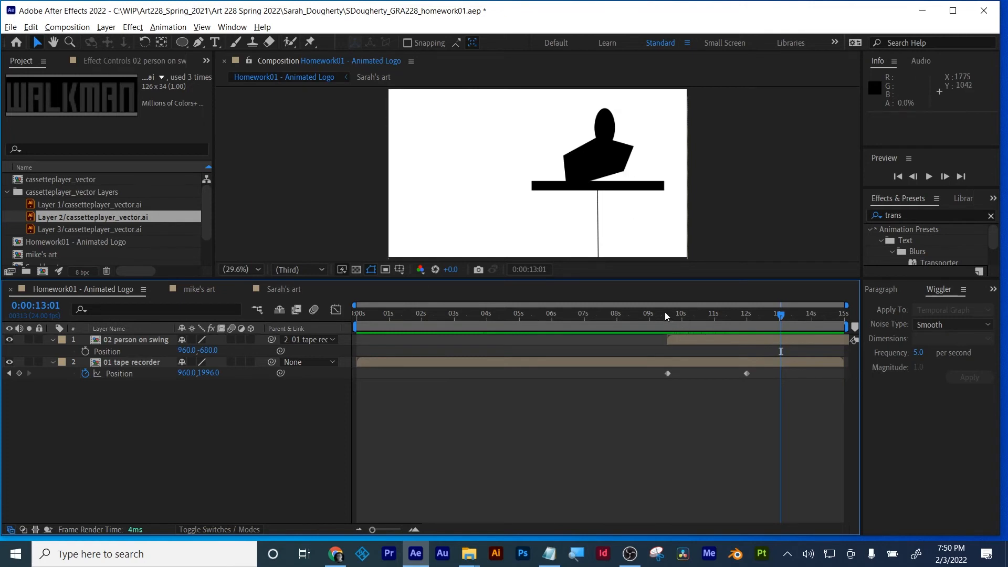
drag(665, 315, 755, 300)
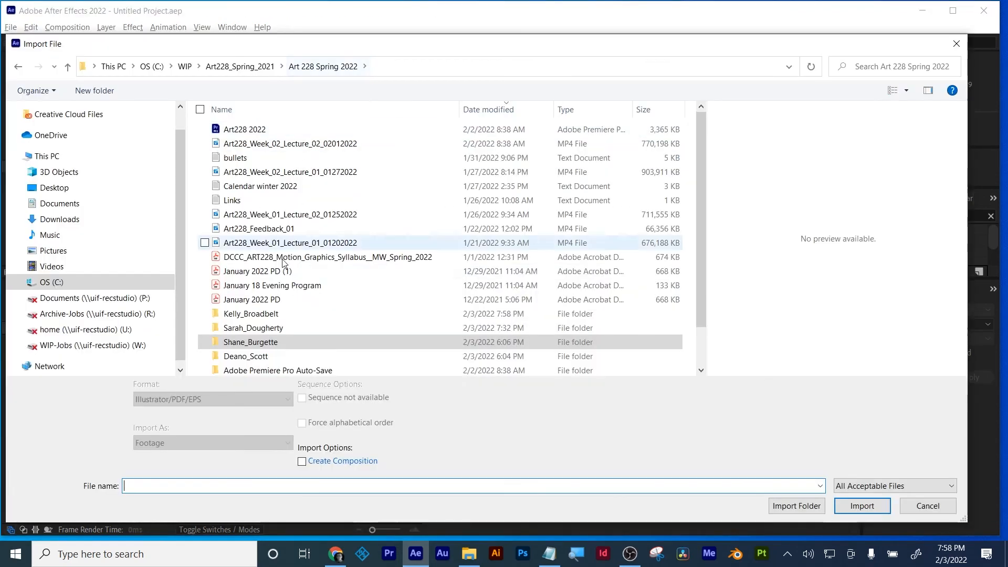
- Import the student's BusinessMan_Character Illustrator file as Composition - Retain Layer Sizes and open the resulting composition
double_click(261, 308)
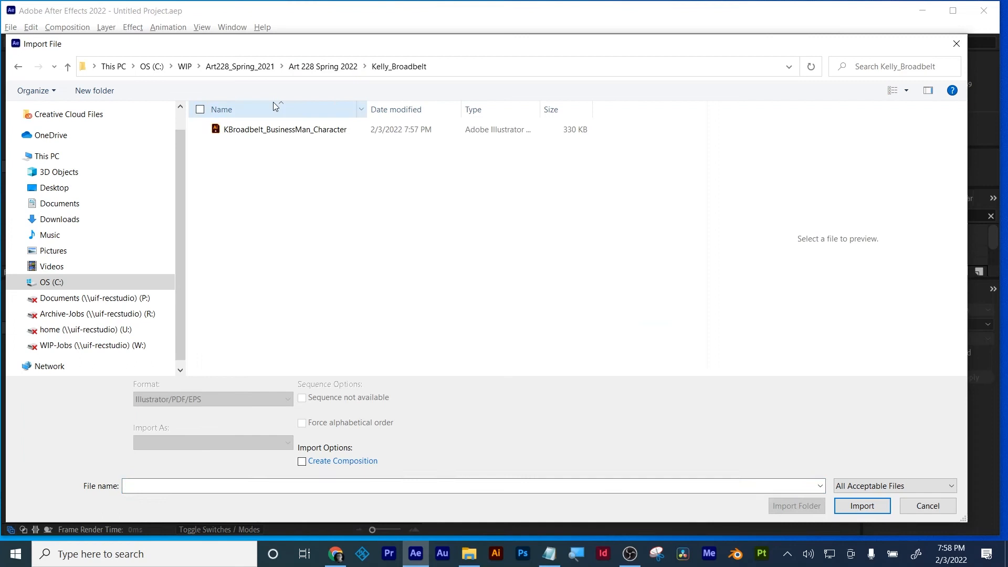
click(278, 130)
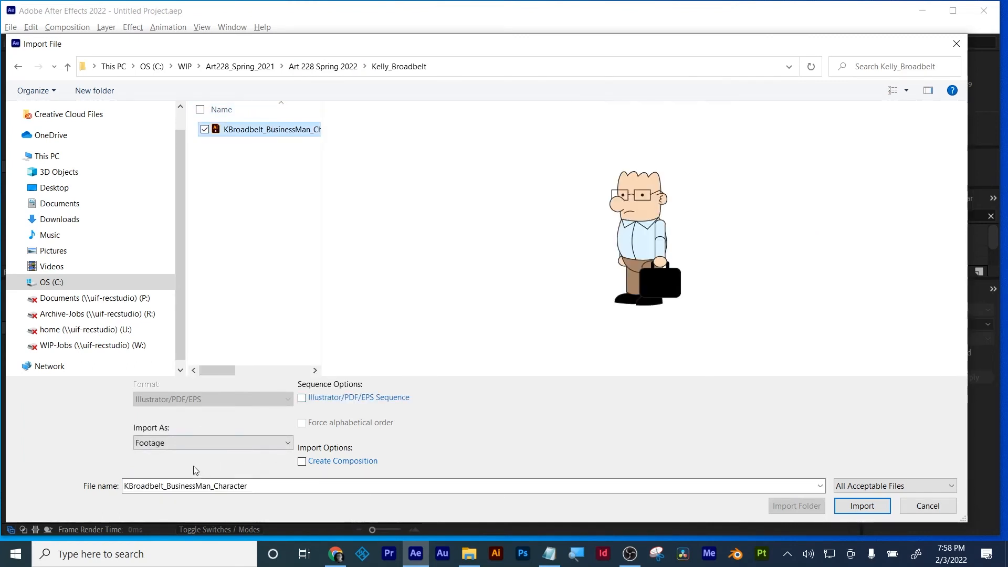
click(217, 446)
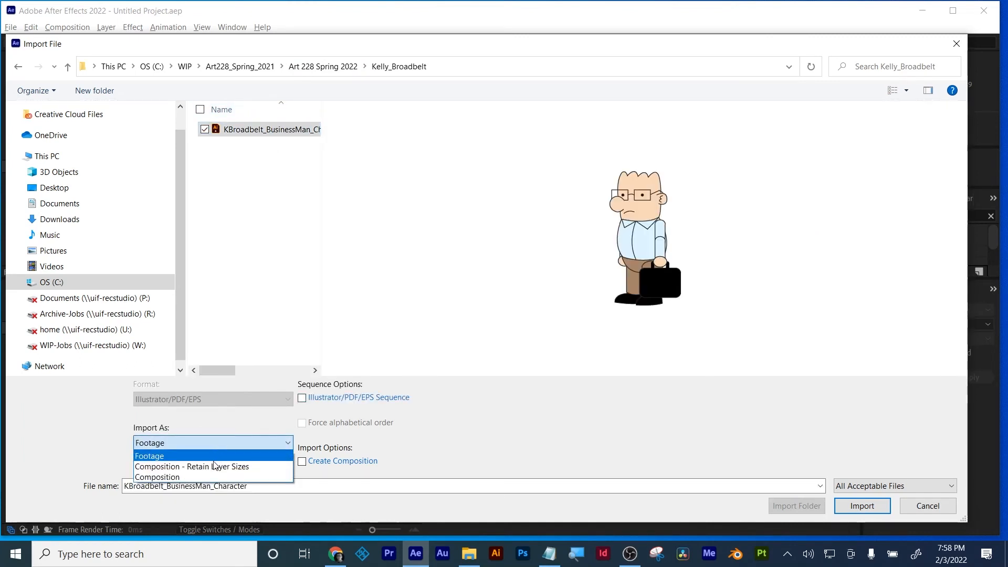
click(221, 467)
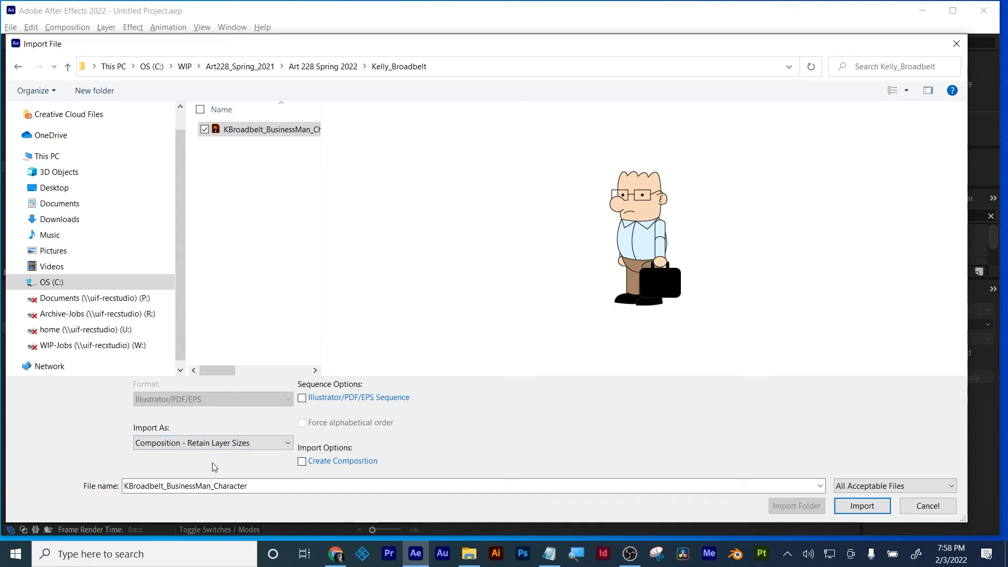
click(861, 505)
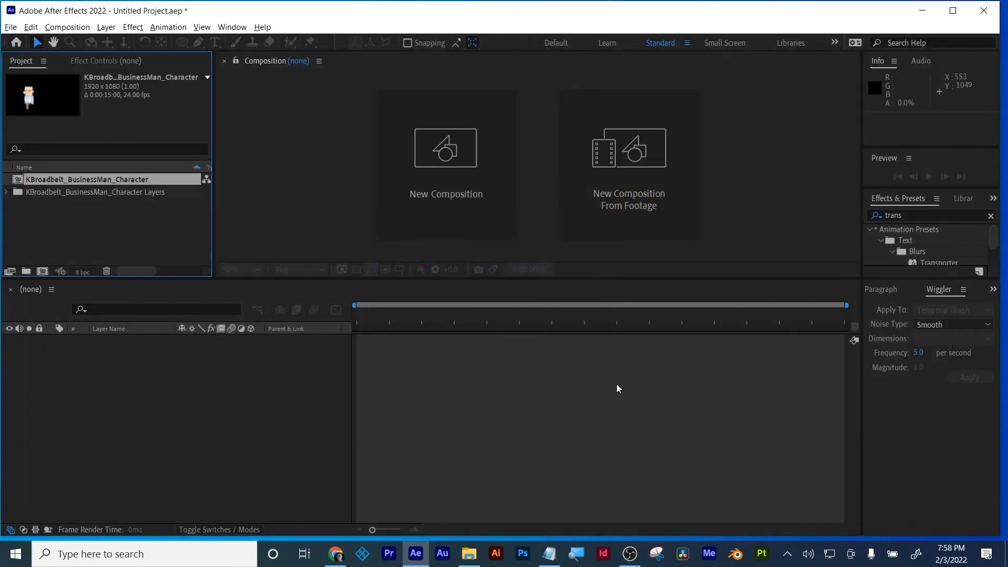
double_click(118, 179)
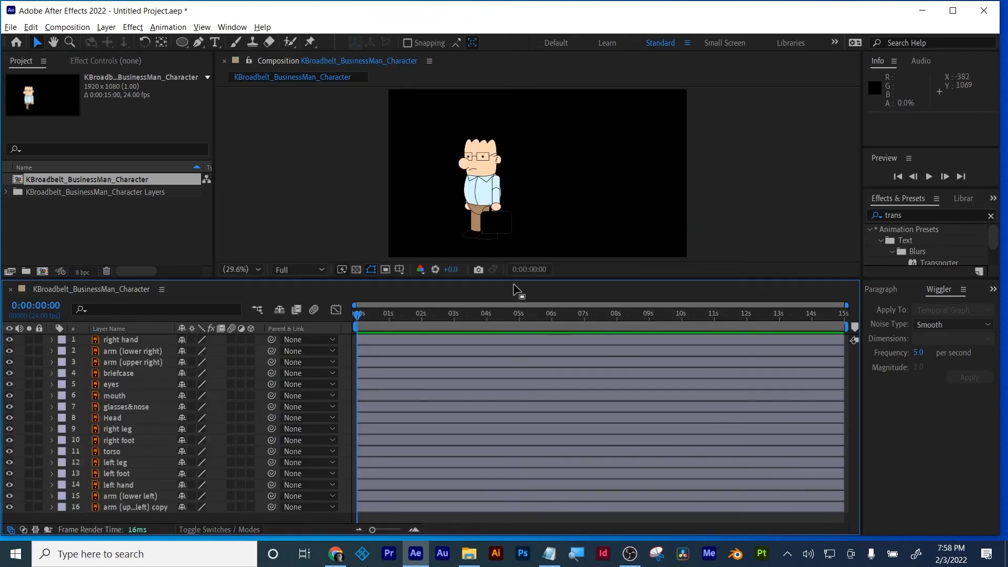
- Enlarge the Composition viewer and show the transparency grid behind the businessman character
drag(513, 278, 513, 326)
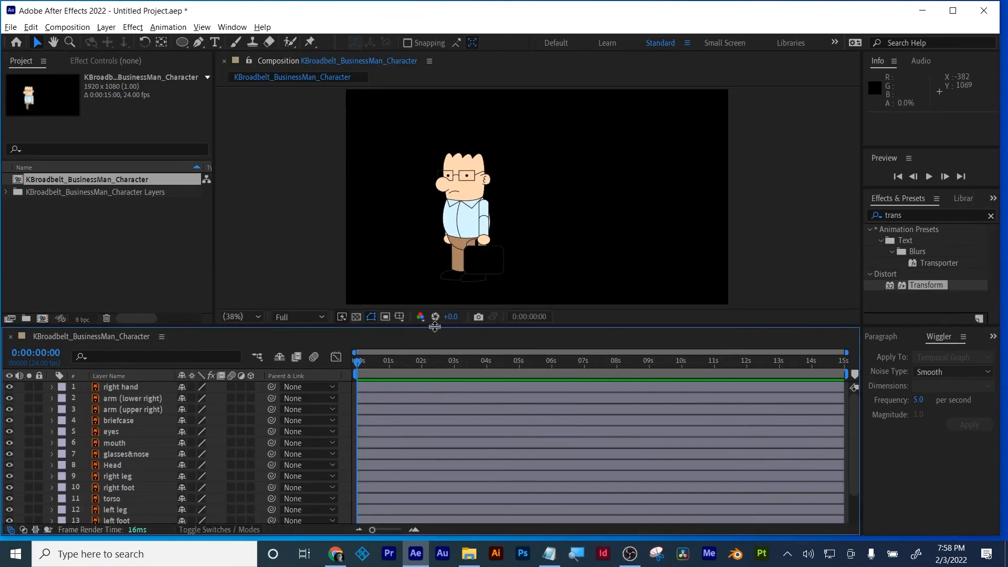
click(356, 318)
click(356, 317)
click(356, 317)
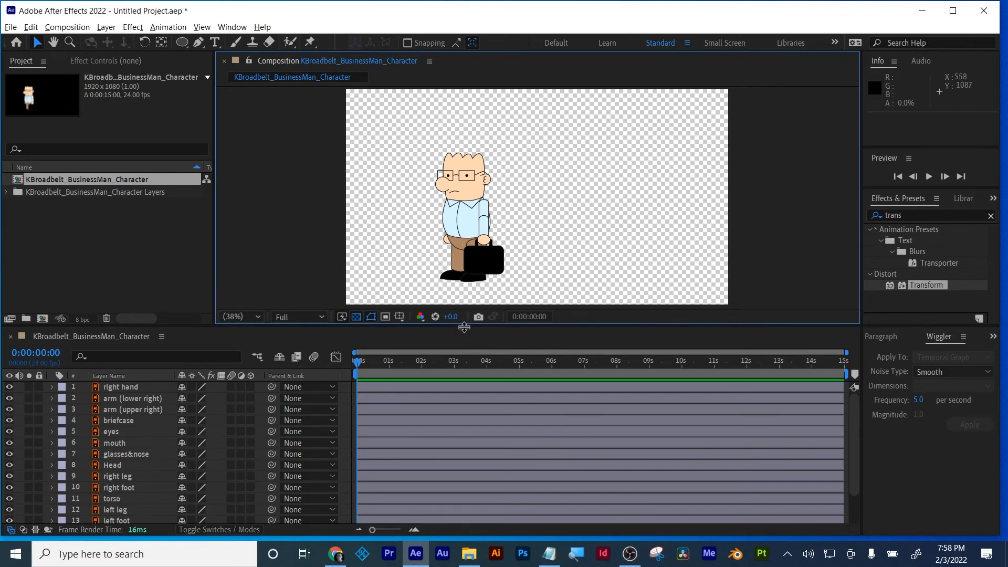
- Resize the Composition viewer and timeline so that all of the character's layers are listed
drag(465, 327, 464, 379)
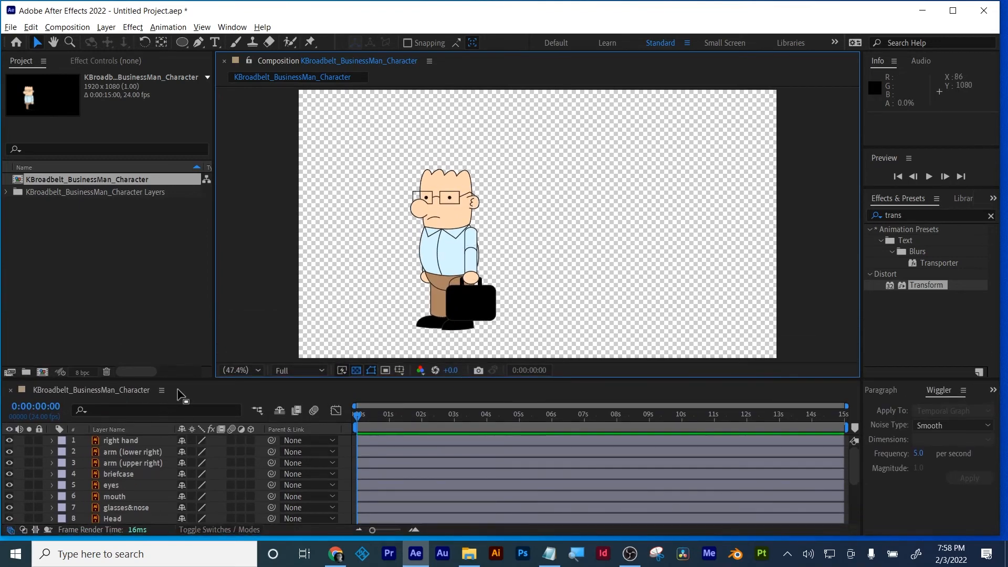
click(183, 372)
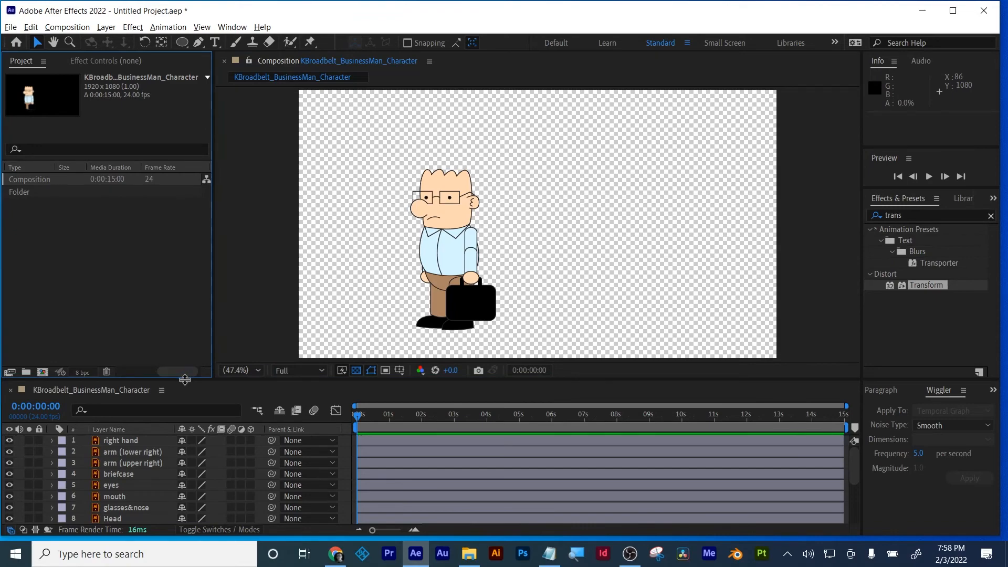
drag(184, 379, 178, 261)
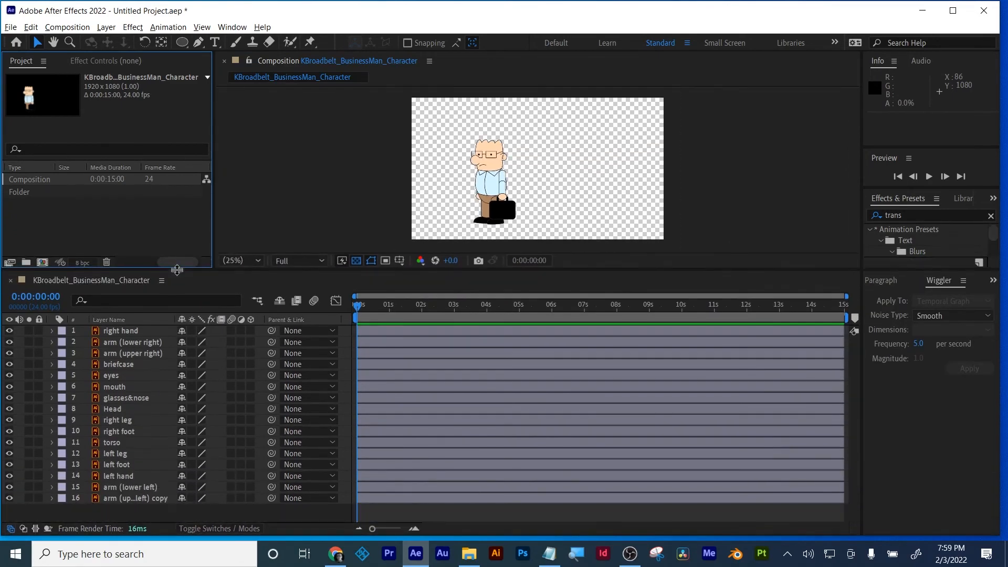
- Reorder the head and body layers at the start of the stack as glasses&nose, eyes, mouth, Head and torso
drag(112, 408, 135, 329)
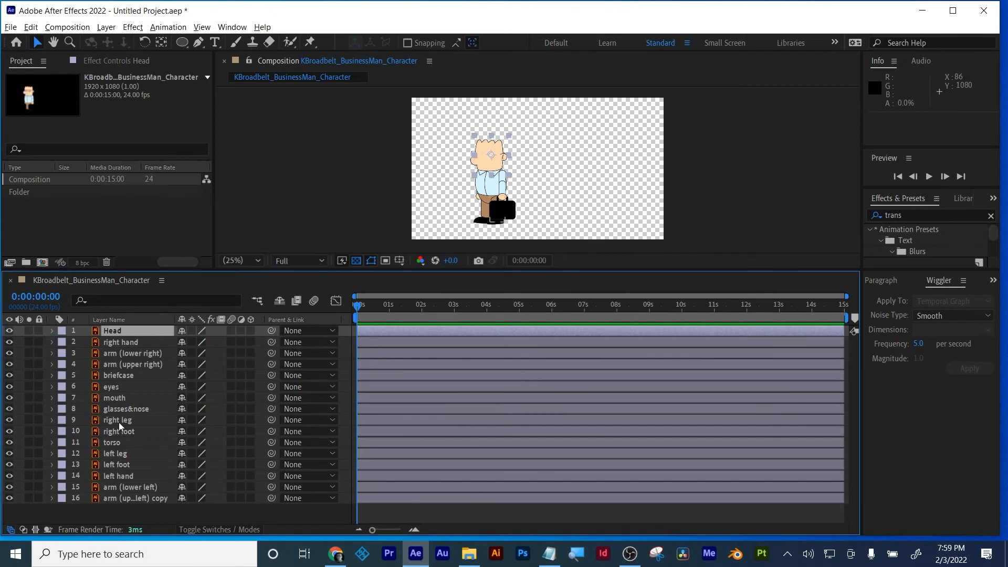
drag(113, 442, 130, 342)
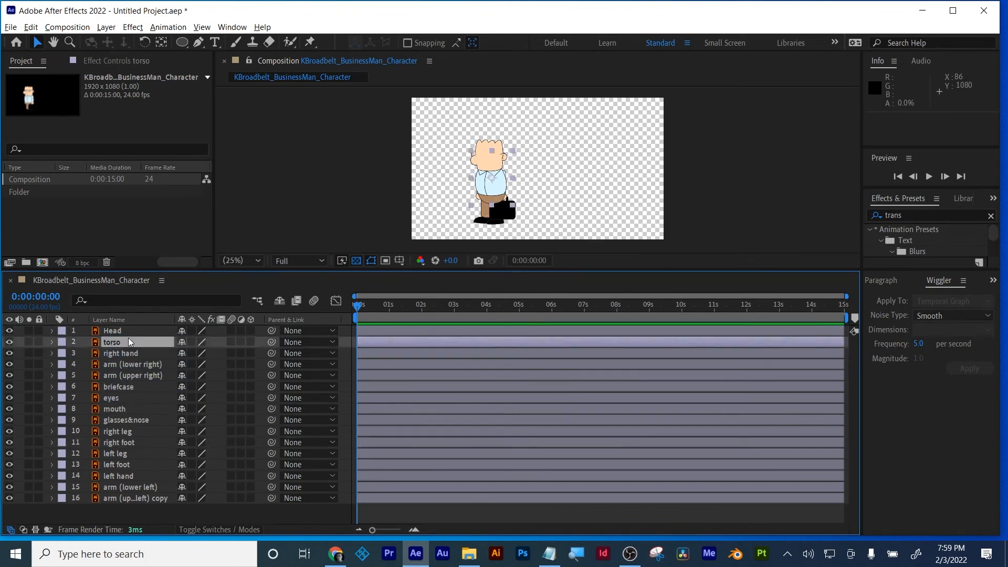
click(110, 399)
shift+click(112, 409)
drag(113, 402, 138, 331)
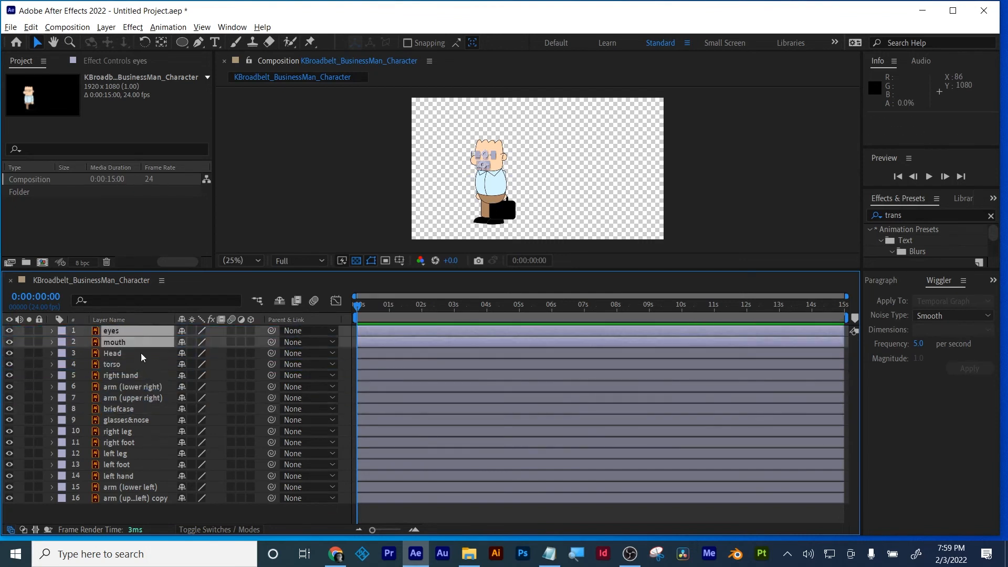
click(123, 510)
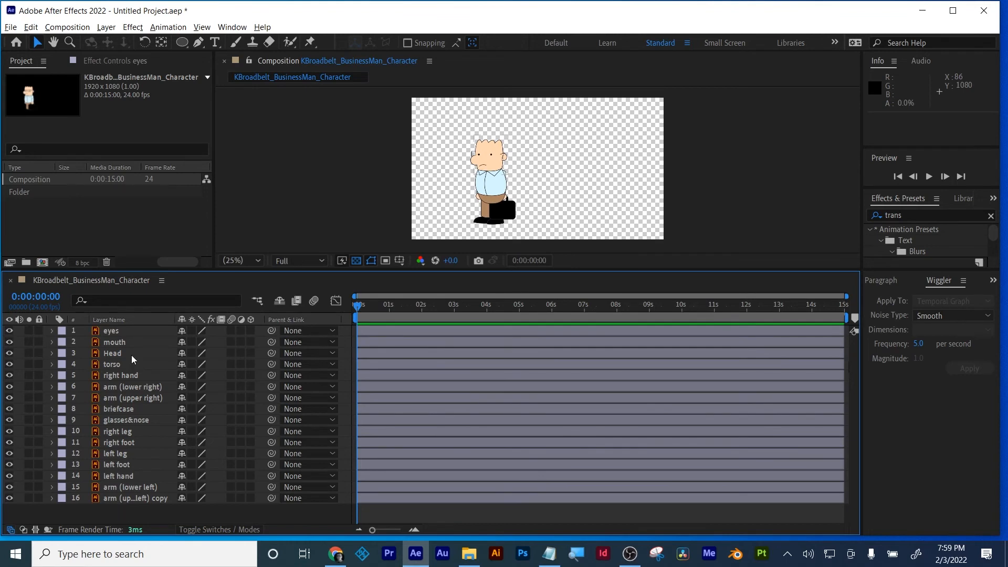
drag(126, 420, 127, 329)
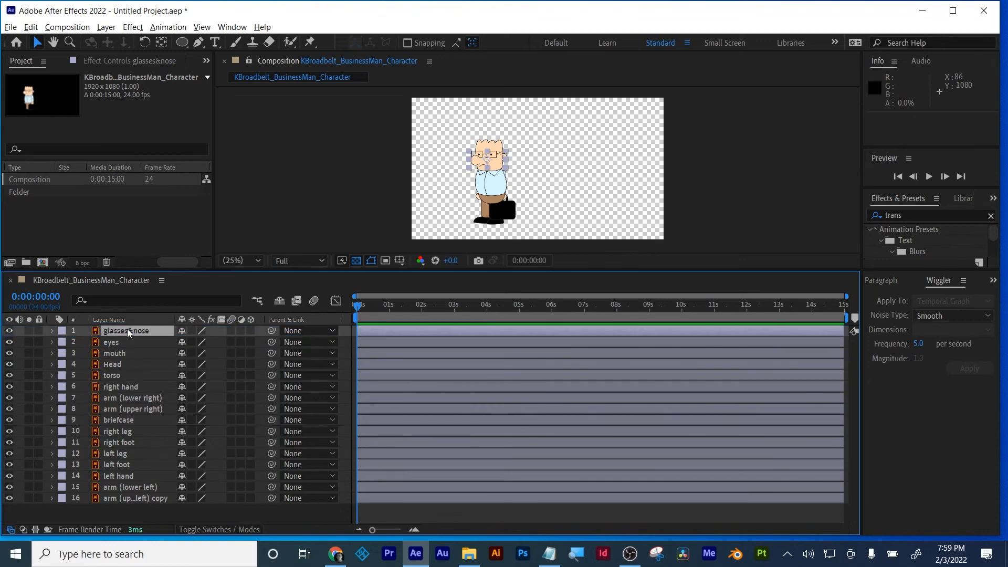
- Parent the right hand layer to arm (lower right), and arm (lower right) to arm (upper right)
click(120, 386)
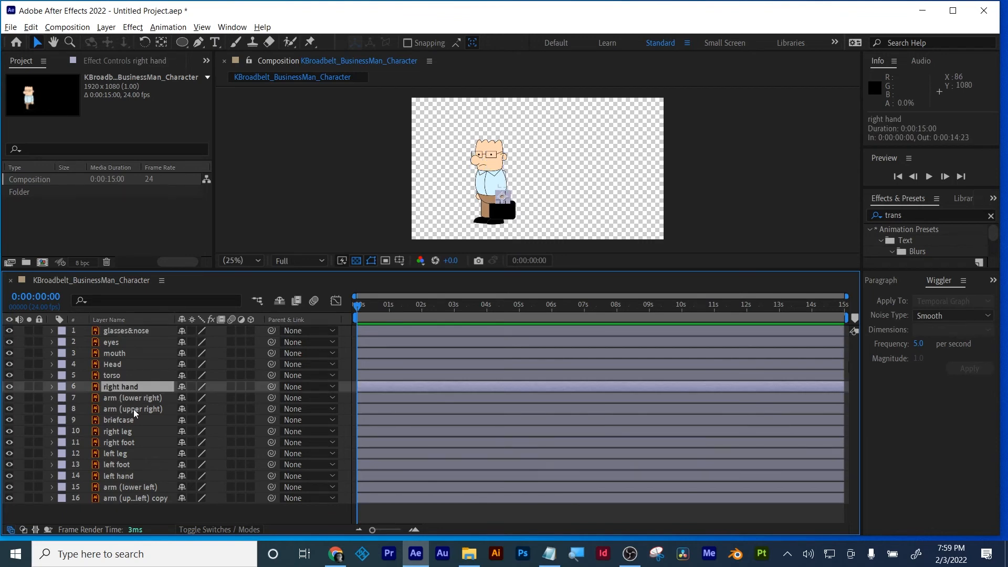
drag(271, 387, 150, 397)
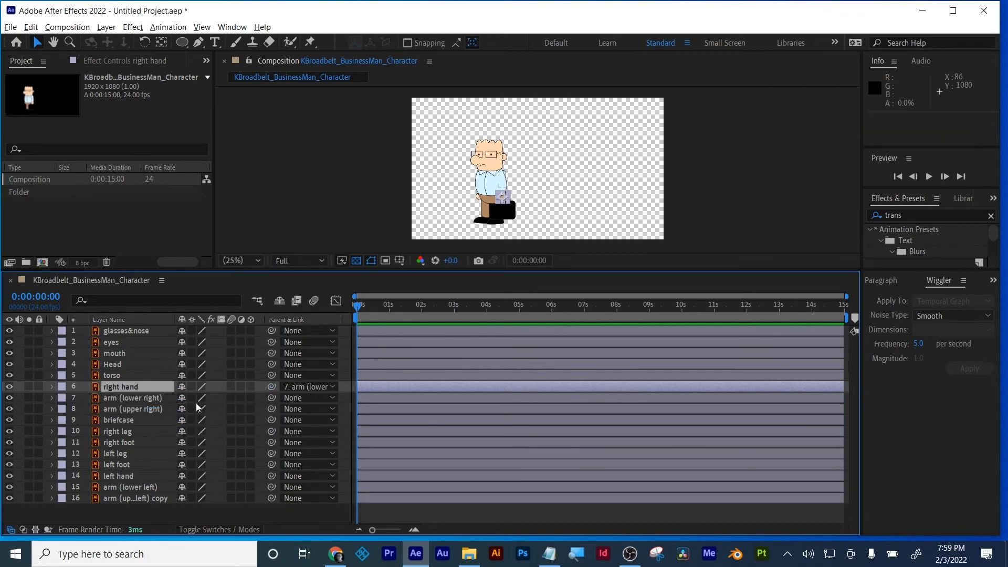
drag(272, 397, 146, 405)
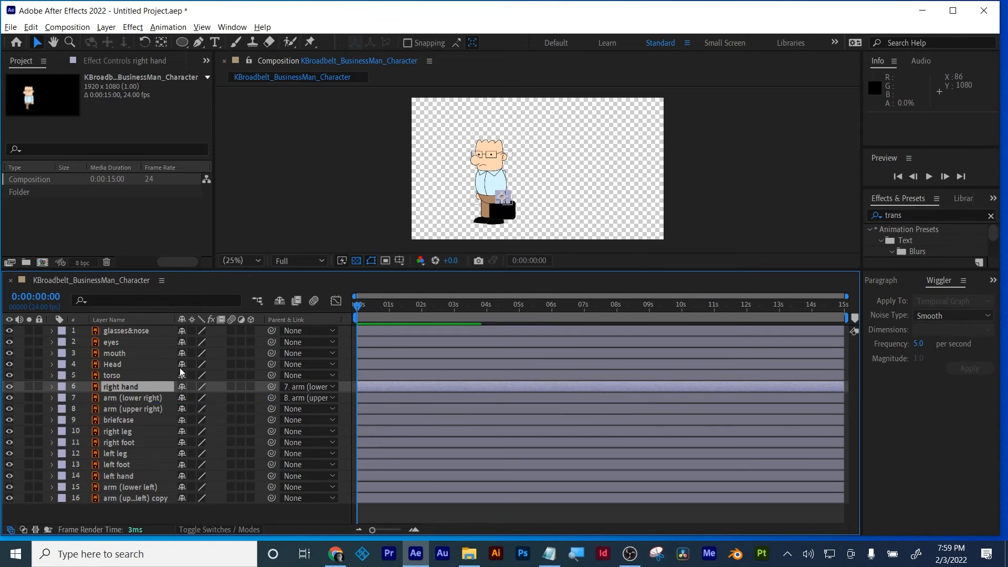
- Turn on continuous rasterization for all the character's layers and widen the Layer Name column to show full names
drag(191, 333, 192, 483)
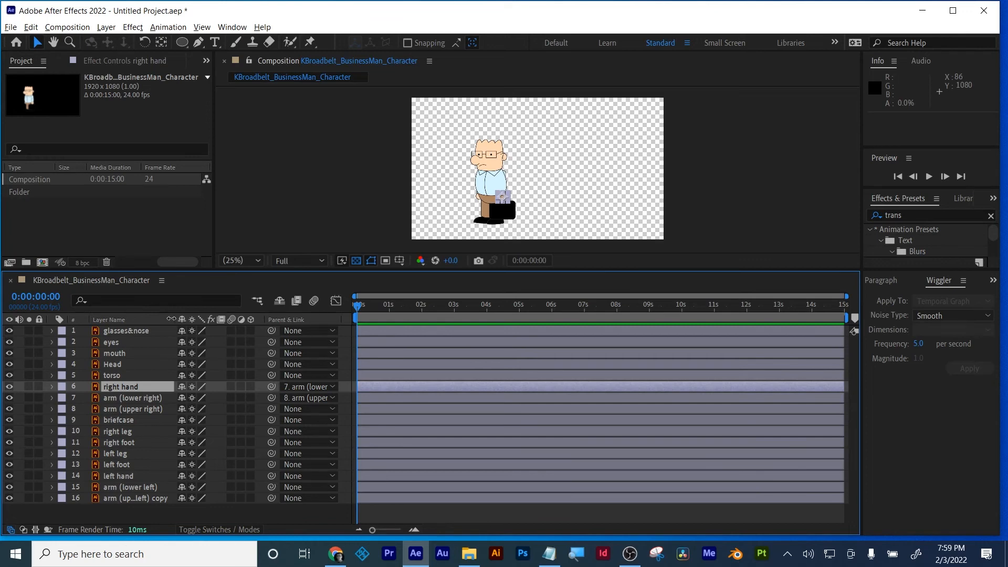
drag(171, 318, 204, 321)
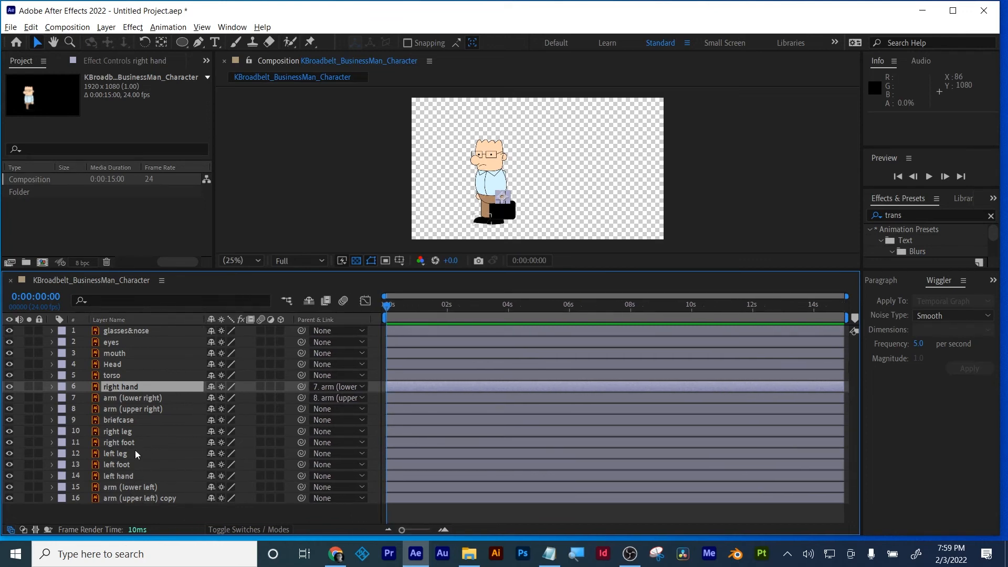
click(115, 422)
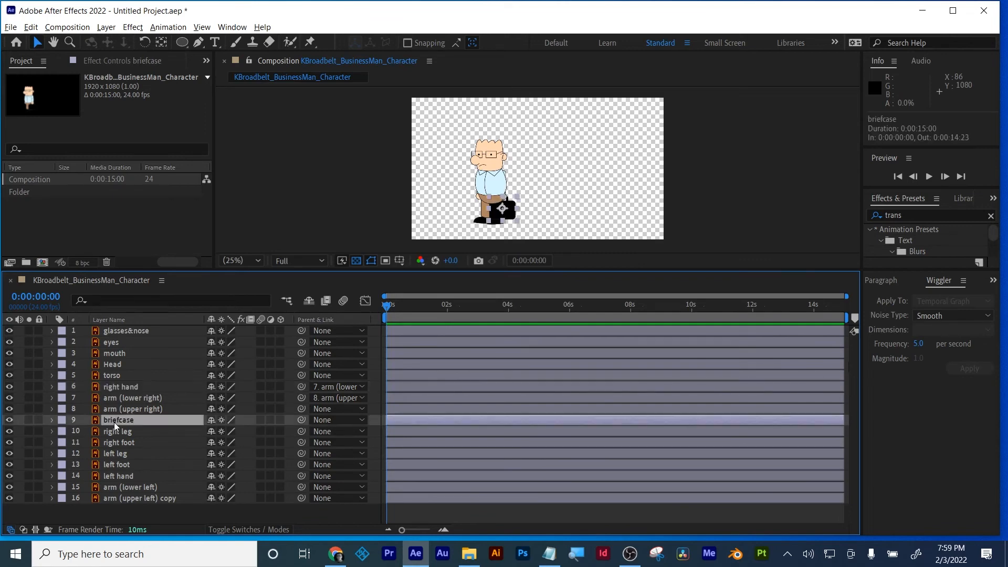
mouse_move(115, 422)
mouse_down()
mouse_move(128, 507)
mouse_move(132, 414)
mouse_up()
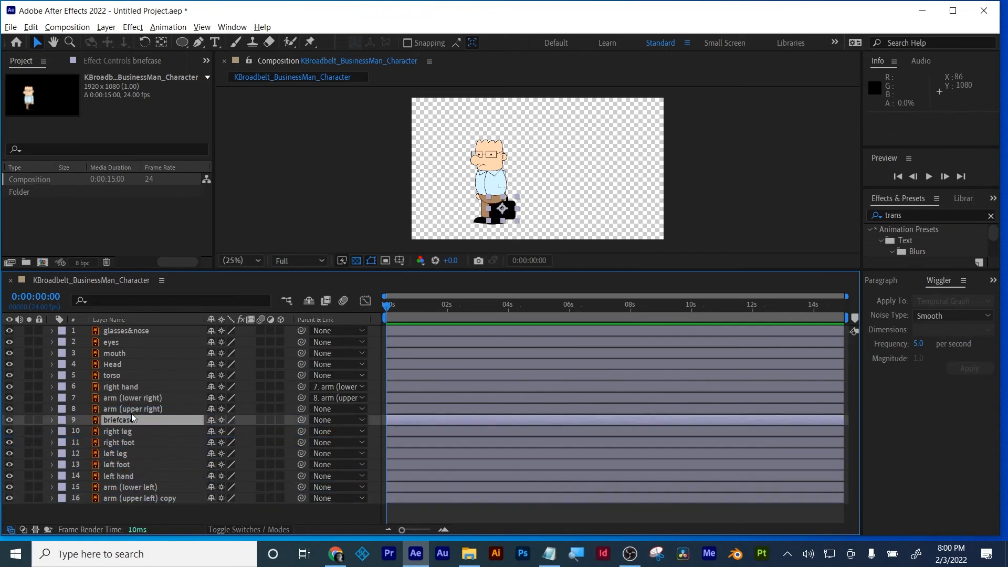
click(122, 519)
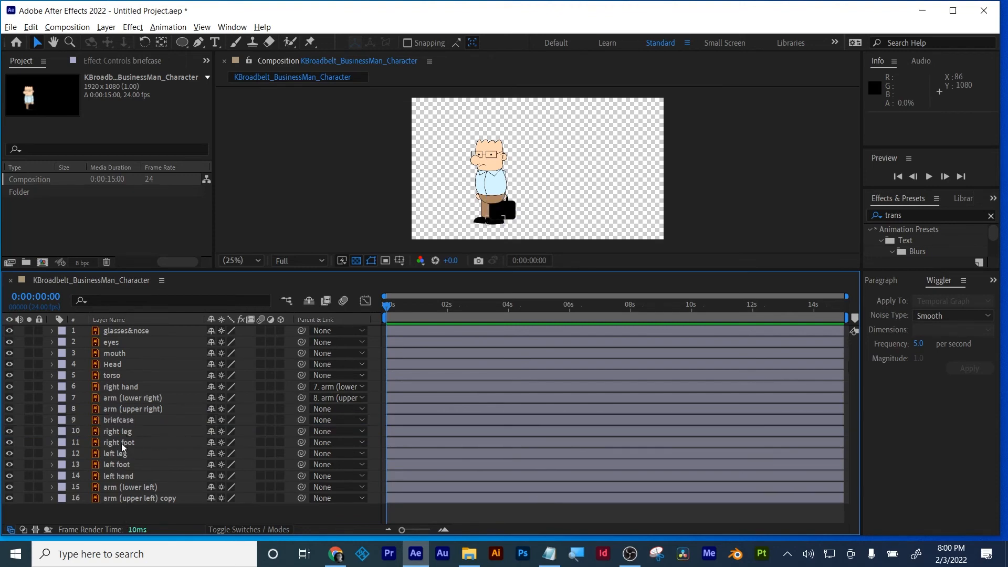
- Place each foot layer directly above its matching leg layer and parent right foot to right leg and left foot to left leg
drag(121, 443, 125, 421)
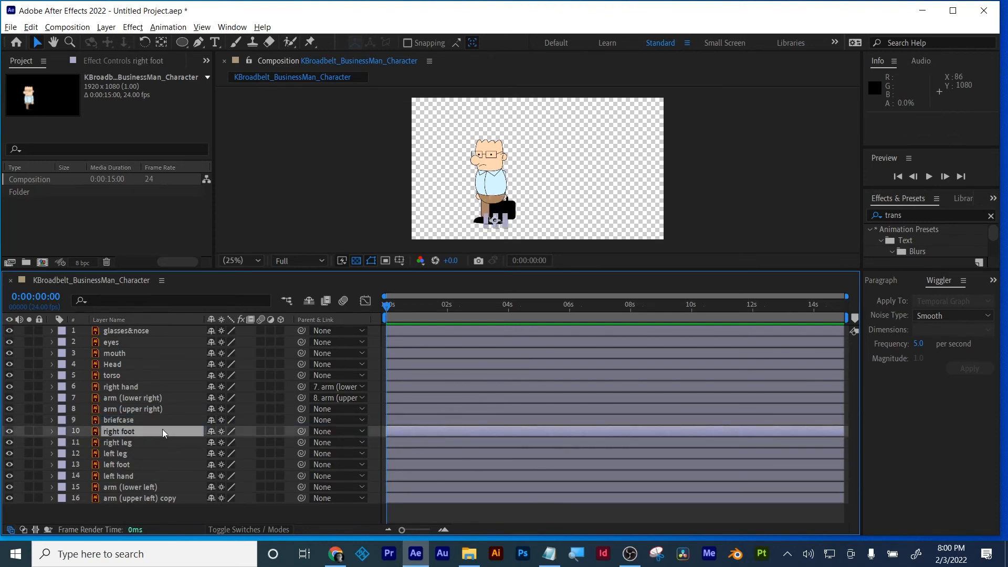
drag(302, 432, 118, 452)
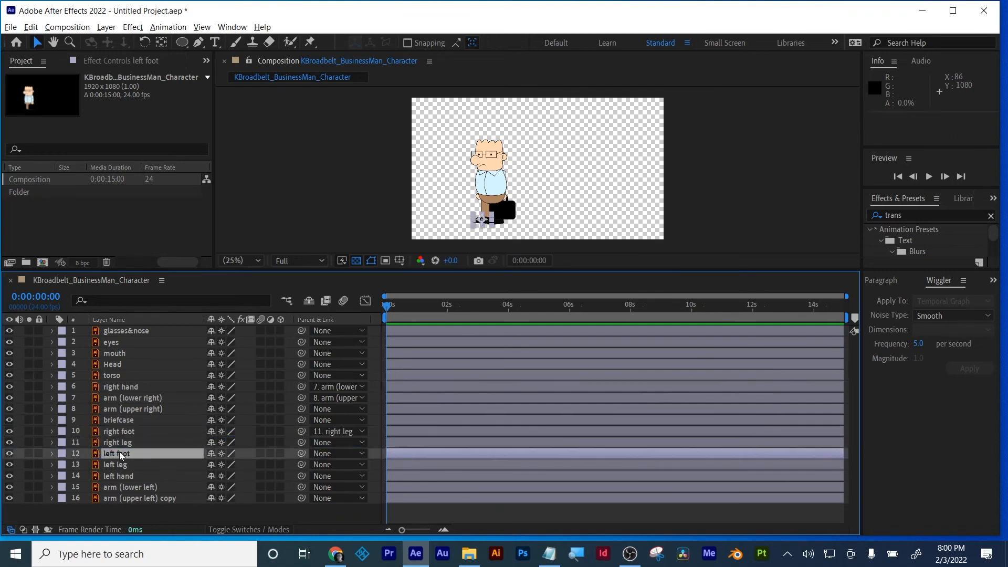
drag(301, 452, 136, 467)
- Parent left hand to arm (lower left), arm (lower left) to arm (upper left) copy, and arm (upper left) copy to torso
click(127, 475)
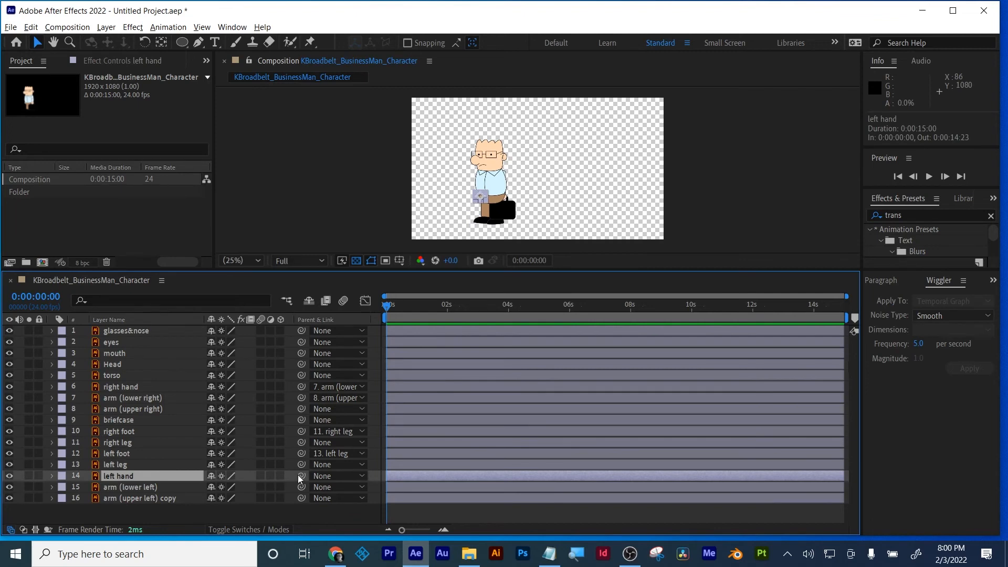
drag(301, 476, 174, 488)
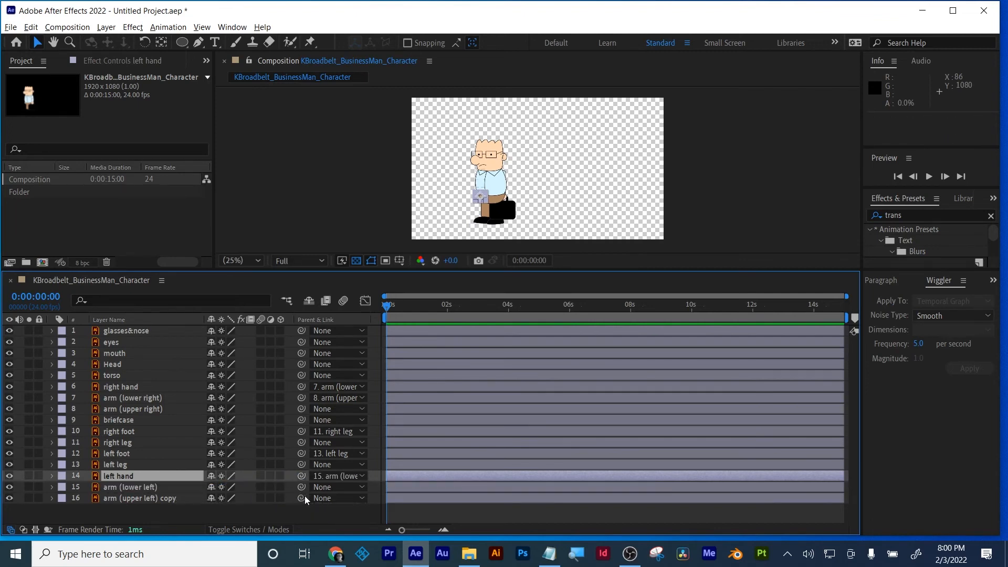
drag(302, 490, 156, 499)
click(153, 497)
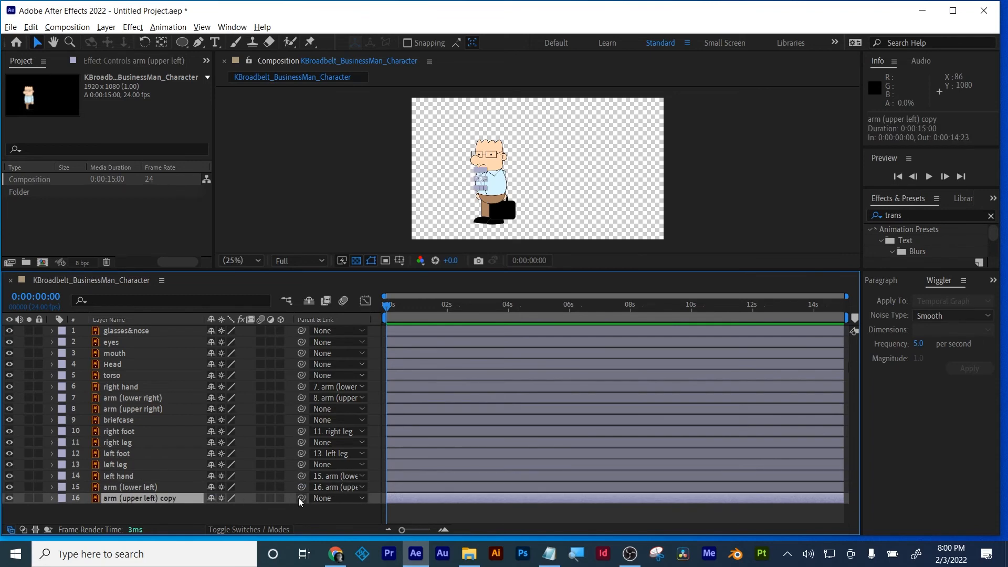
drag(299, 498, 114, 377)
- Parent the arm (upper right) layer to torso
click(128, 405)
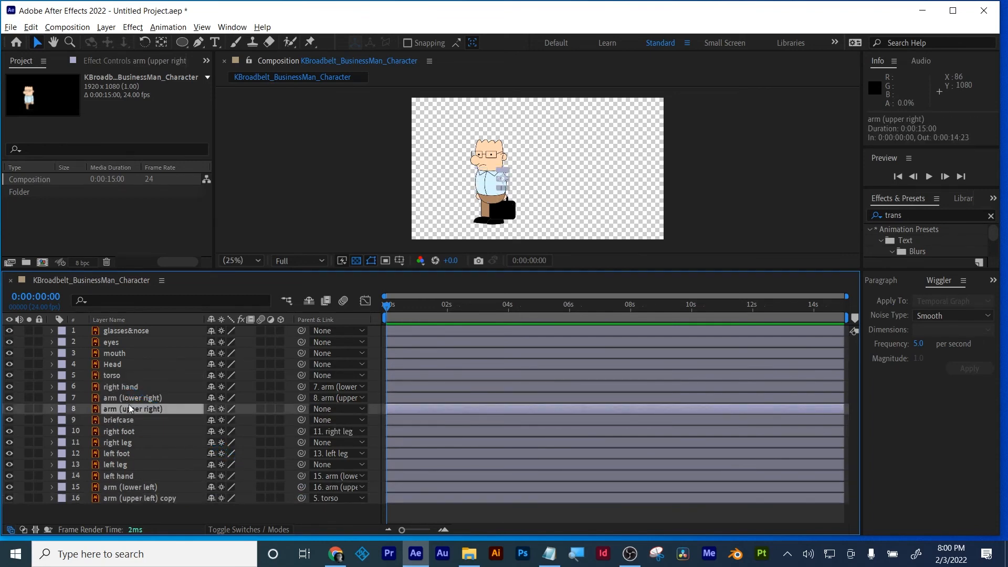
drag(301, 409, 121, 378)
click(231, 512)
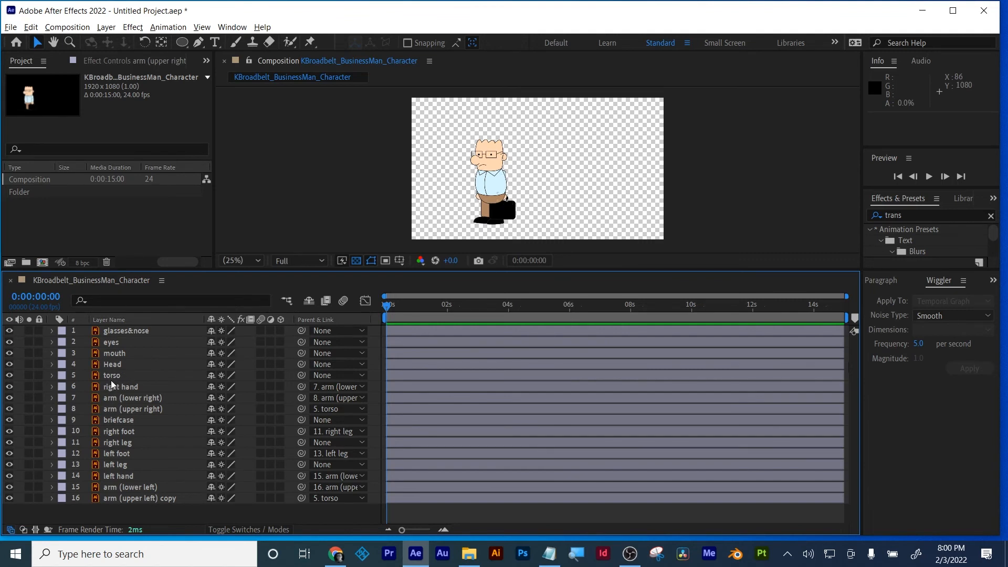
- Try moving the layers from left foot to arm (upper left) copy directly below Head, and undo the reordering
click(115, 454)
shift+click(117, 497)
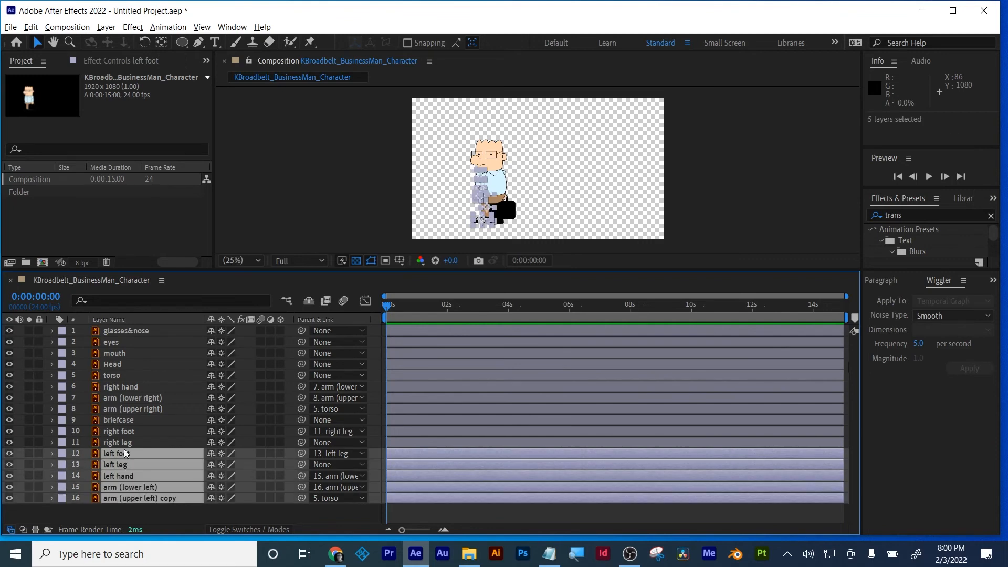
drag(124, 451, 133, 372)
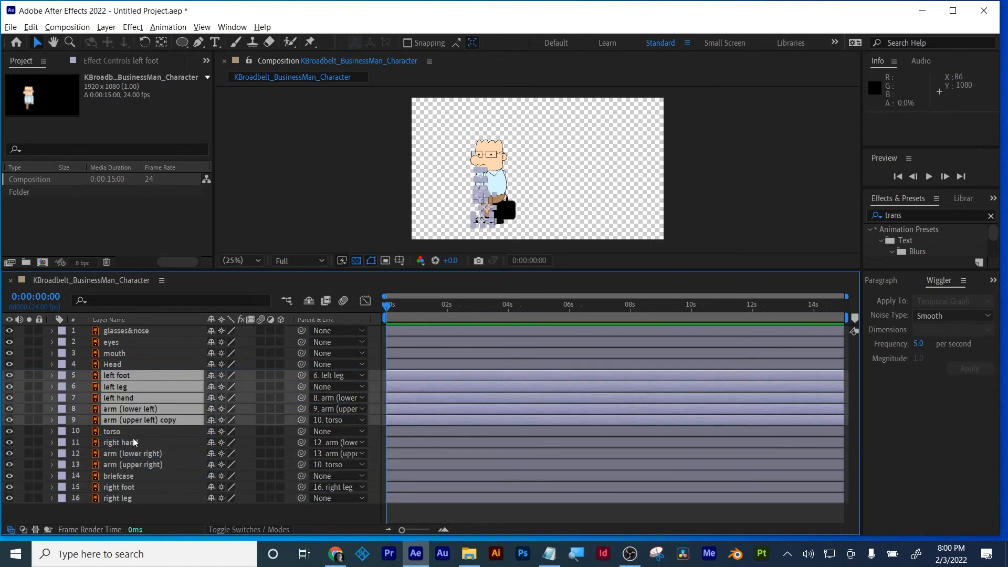
click(122, 516)
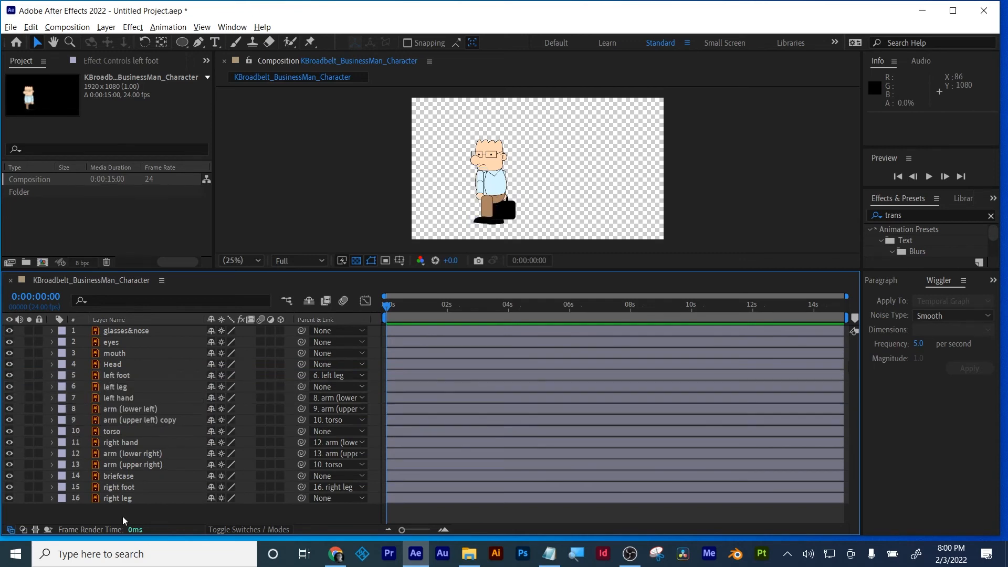
key(ctrl+z)
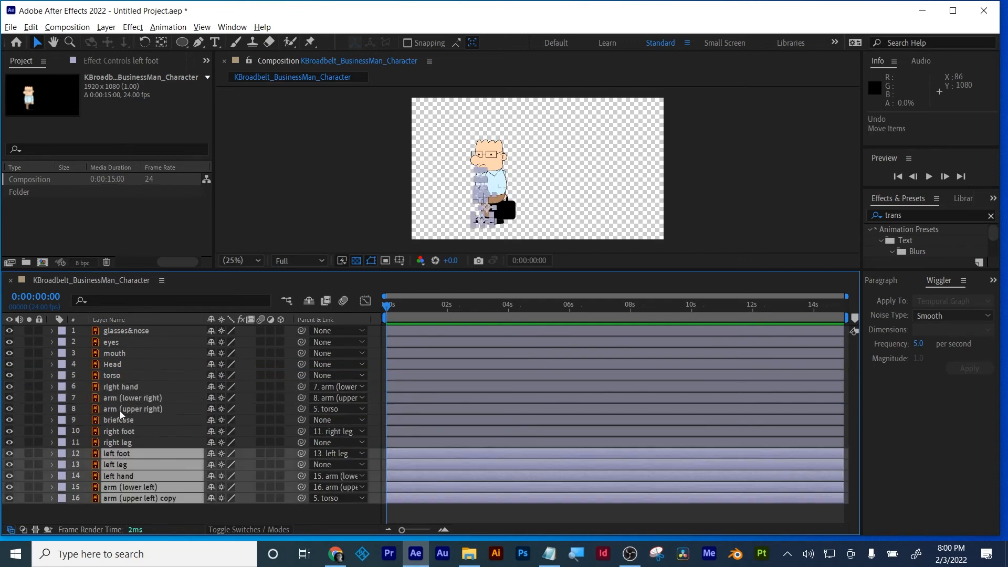
- Move the torso layer directly below briefcase, and parent the glasses&nose, eyes and mouth layers to Head
drag(115, 377, 115, 421)
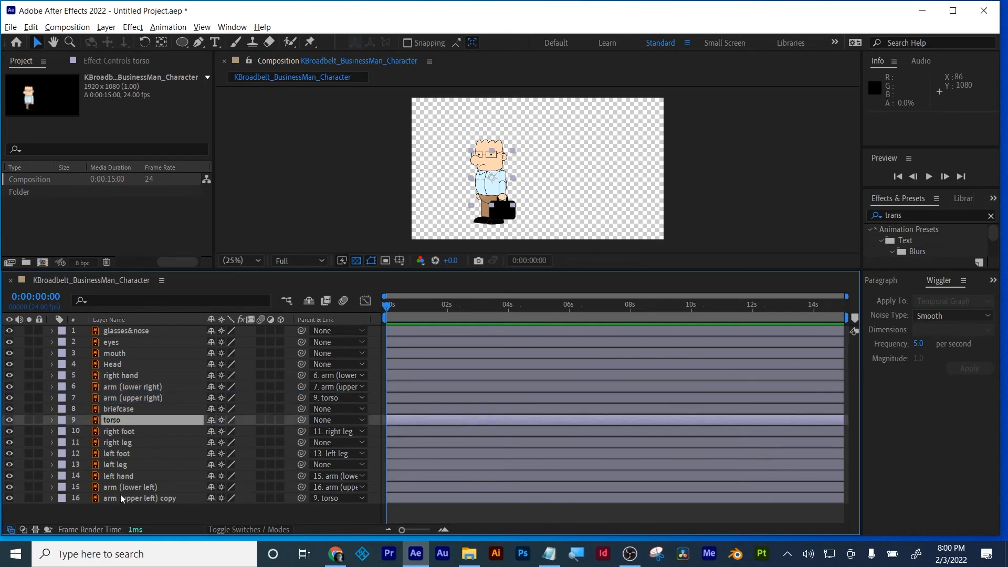
click(118, 521)
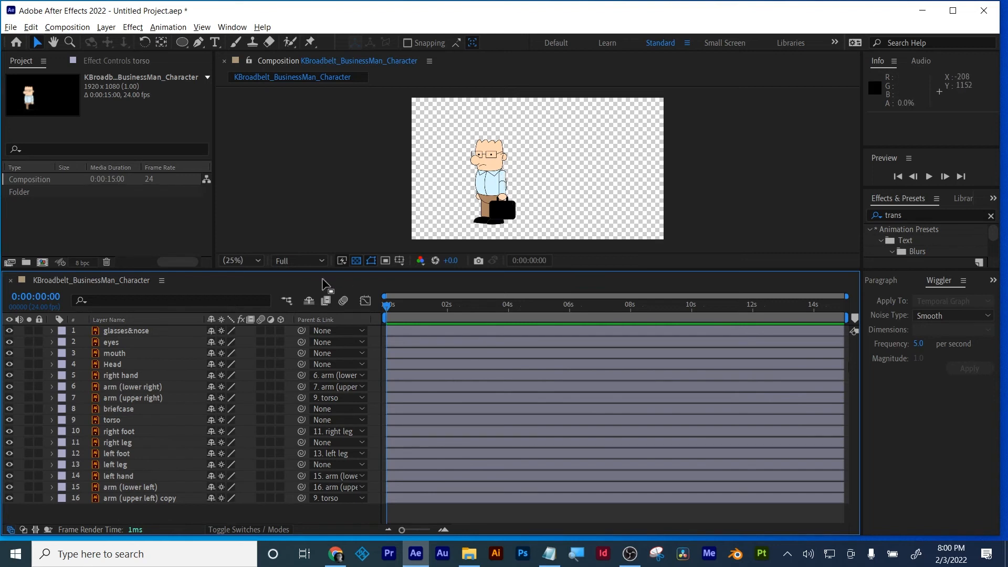
click(130, 333)
ctrl+click(119, 341)
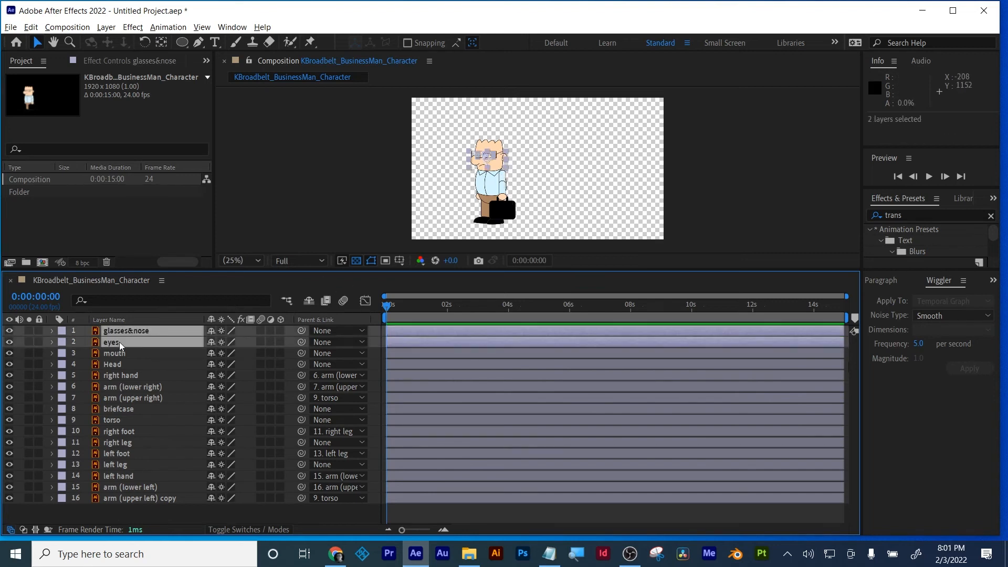
ctrl+click(119, 353)
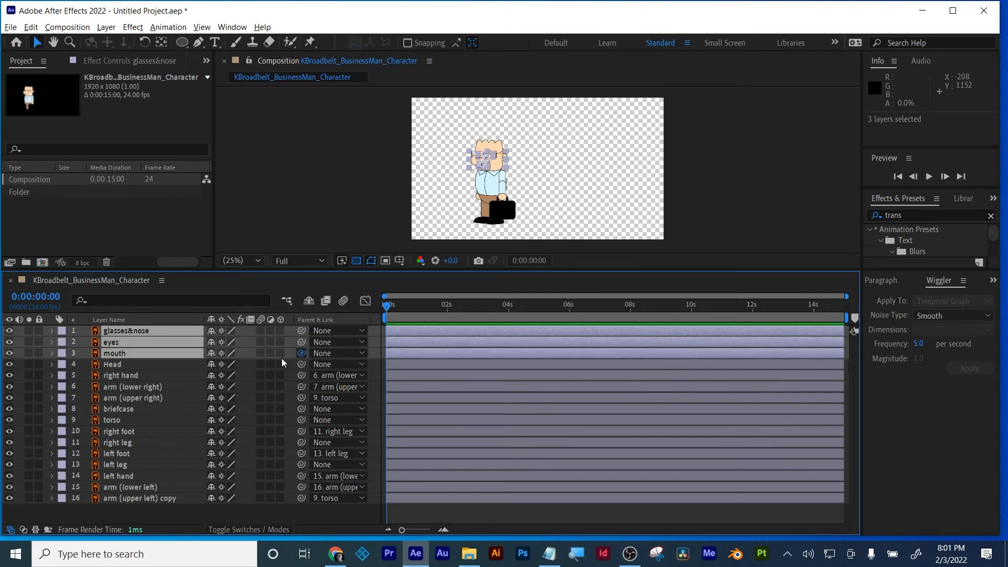
drag(281, 358, 141, 363)
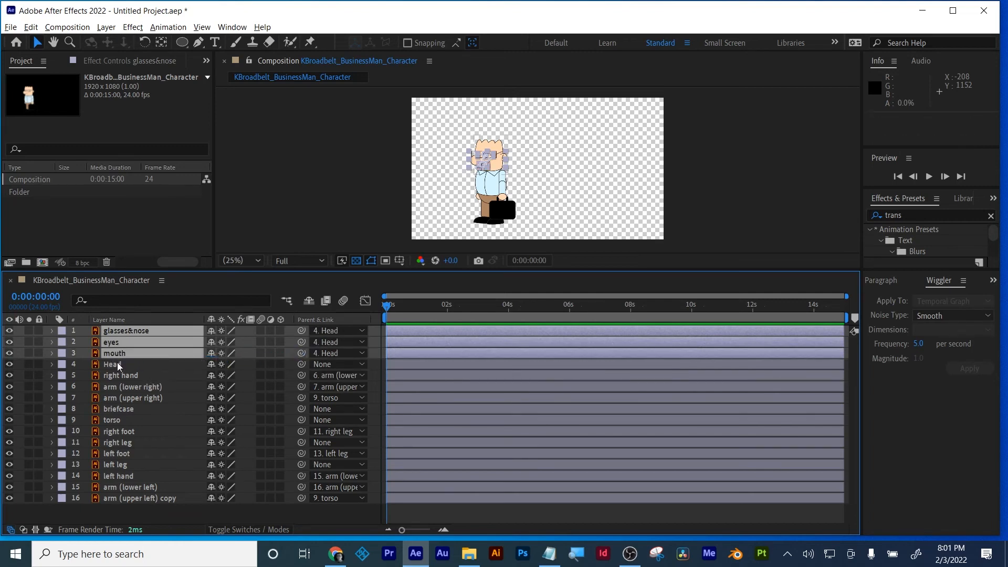
- Try parenting Head to torso and shifting the torso's position, and undo both changes
click(117, 363)
drag(304, 363, 124, 416)
click(115, 416)
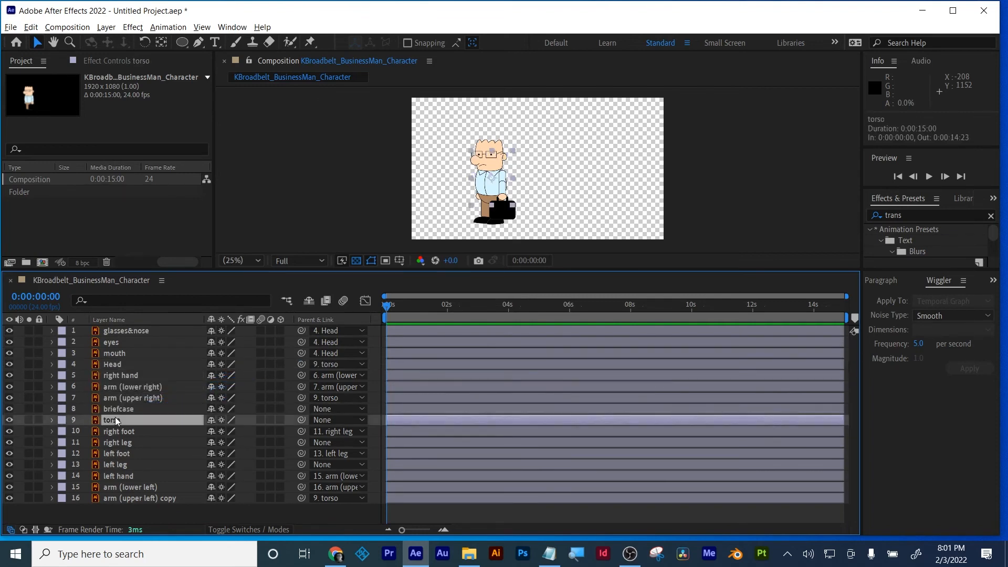
key(p)
drag(218, 431, 449, 398)
key(ctrl+z)
key(ctrl+z)
key(ctrl+z)
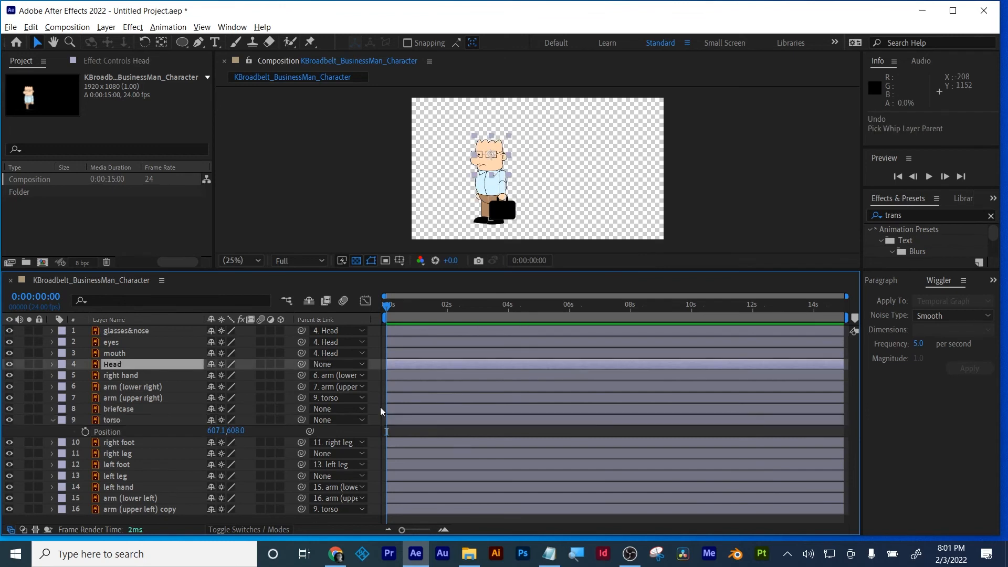
click(51, 420)
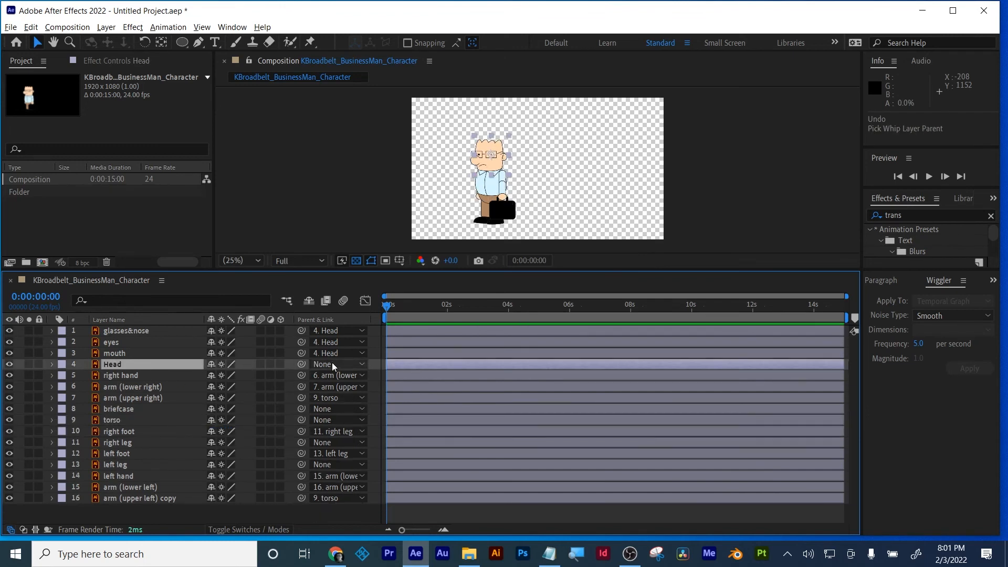
- Parent the Head layer to torso and the briefcase layer to right hand
drag(300, 360, 116, 421)
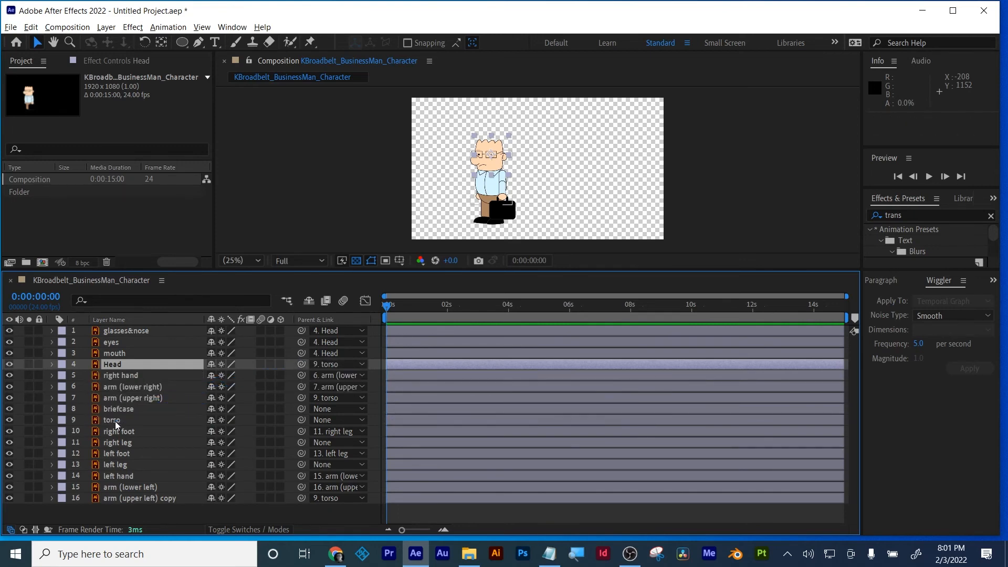
click(336, 413)
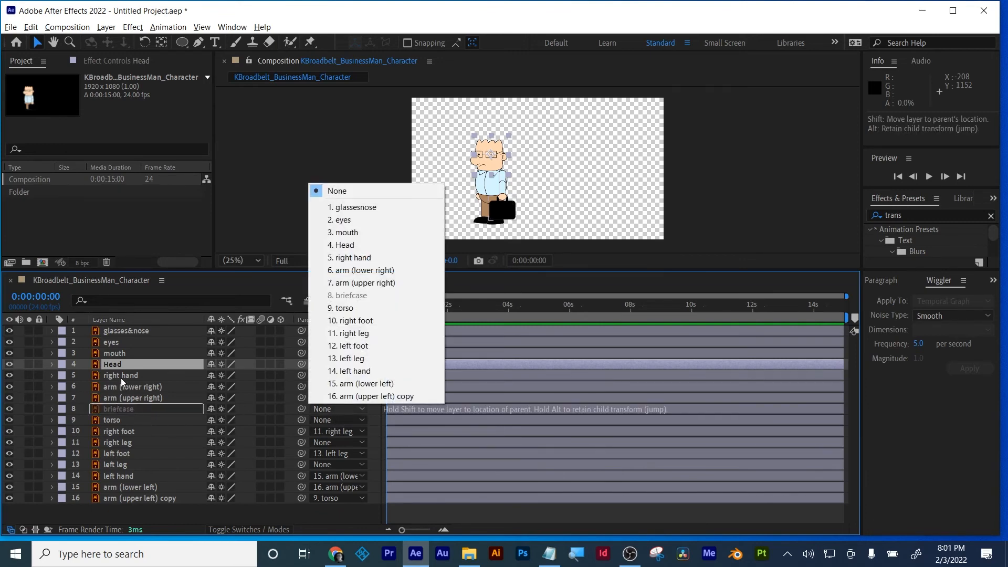
click(171, 409)
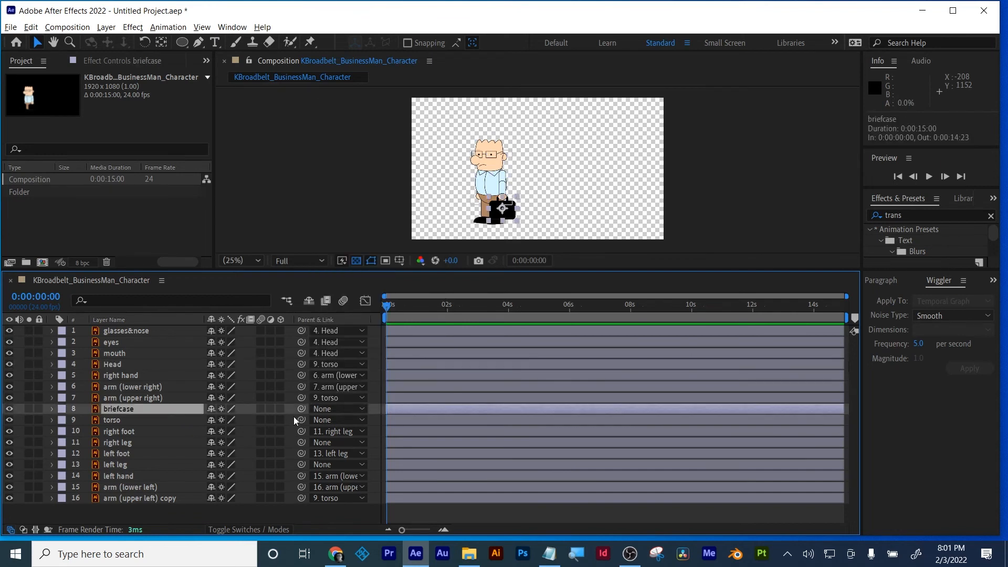
drag(301, 409, 135, 374)
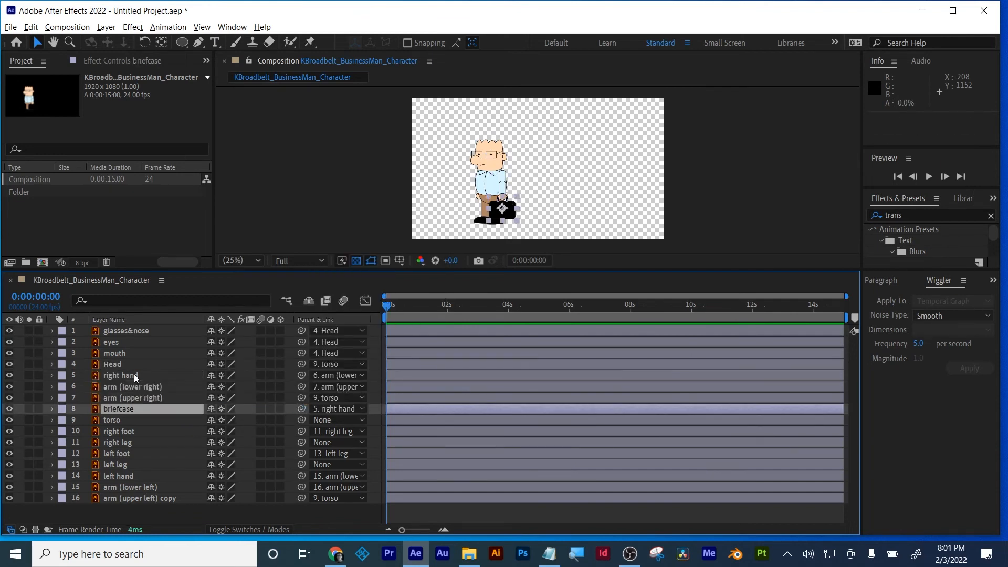
- Parent the left leg and right leg layers to torso
click(112, 420)
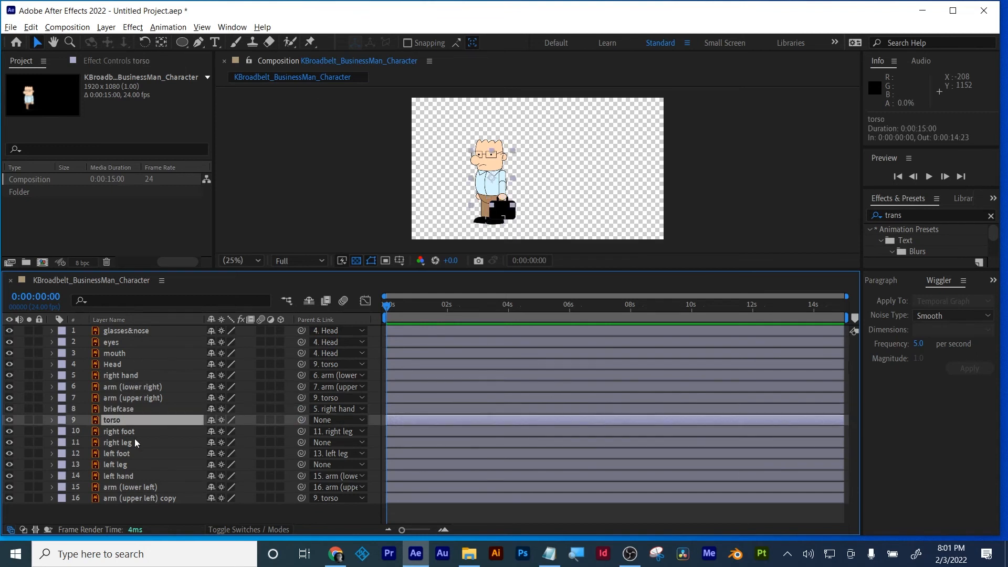
click(122, 465)
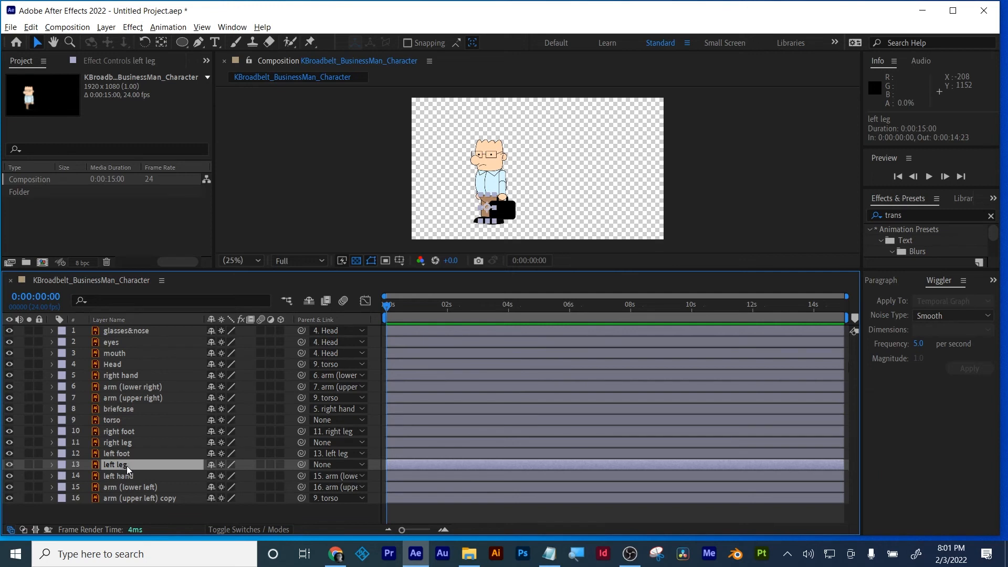
drag(301, 465, 119, 422)
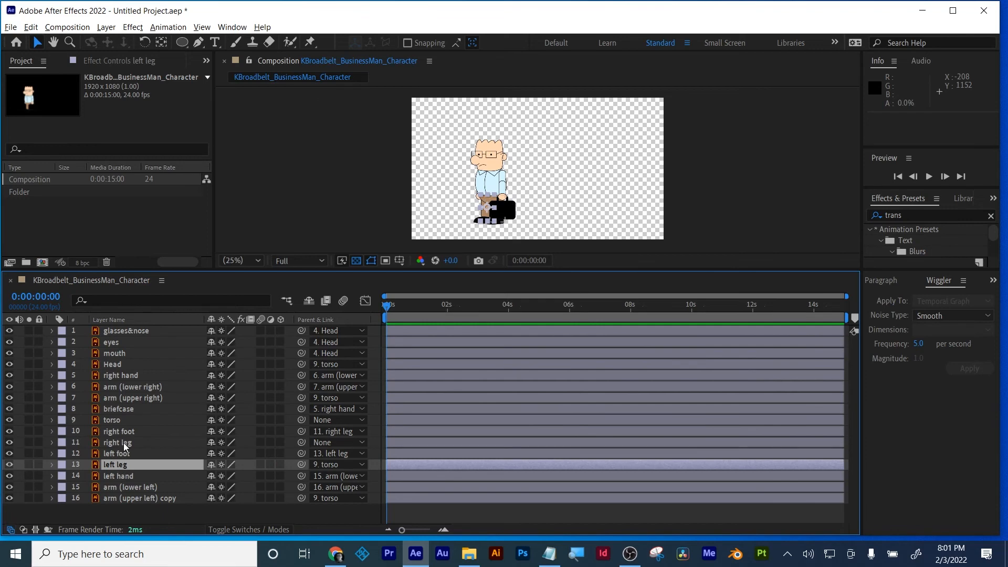
click(146, 443)
drag(300, 445, 114, 423)
- Test the parenting by moving the torso's vertical position to 617
click(115, 423)
key(p)
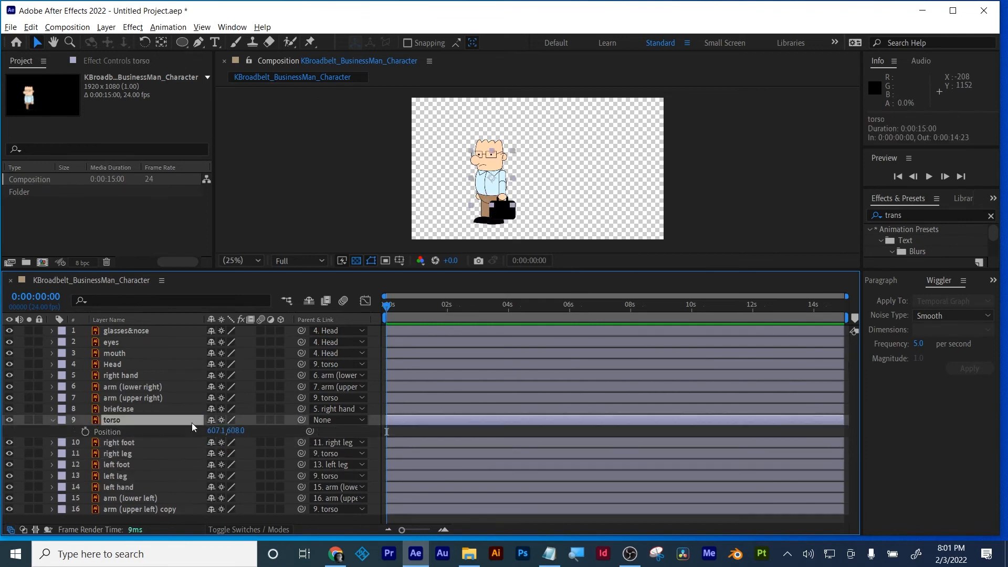
mouse_move(236, 430)
mouse_down()
mouse_move(247, 431)
mouse_move(235, 442)
mouse_up()
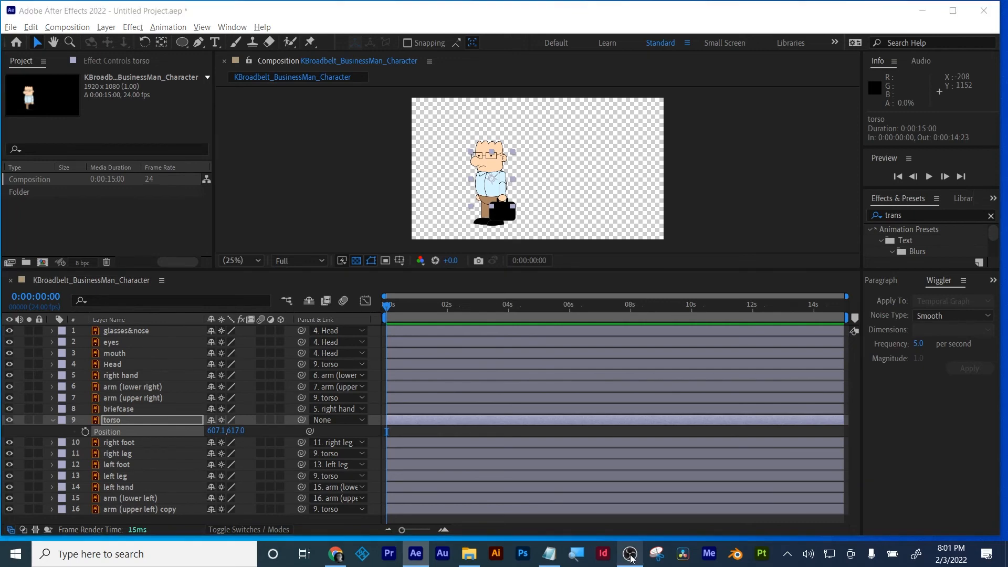
- Switch to OBS, stop the live stream, and return to After Effects
click(629, 553)
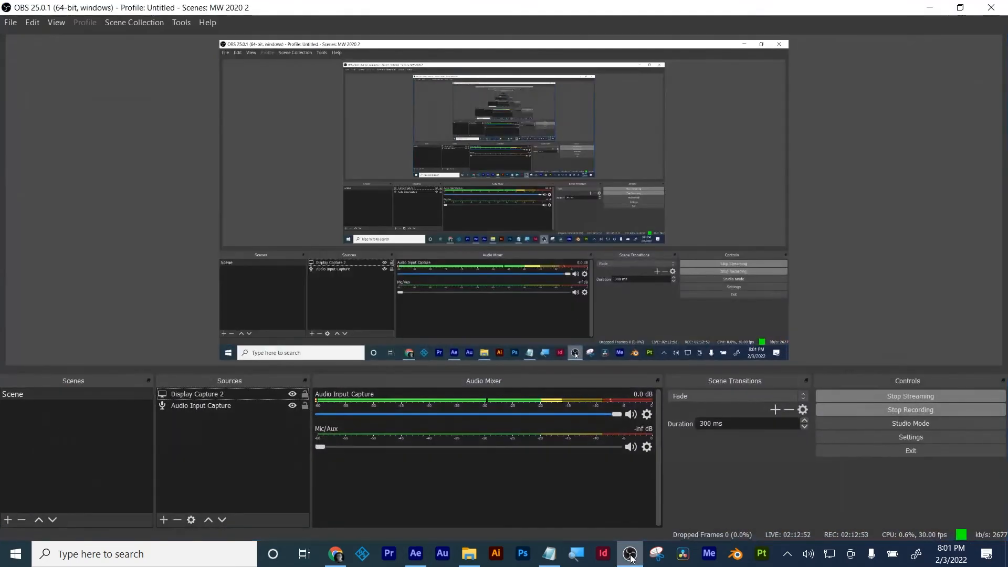
click(903, 398)
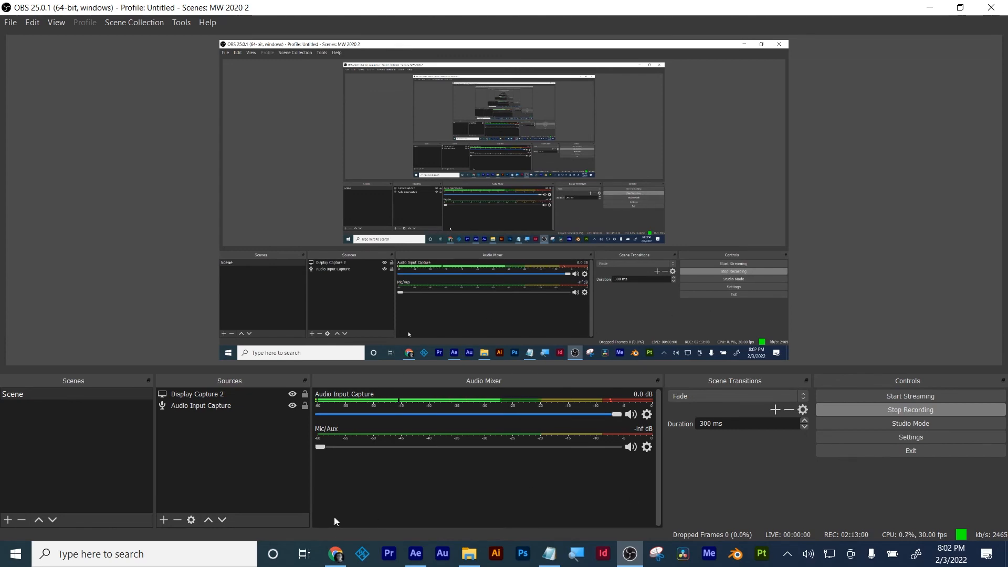
click(423, 561)
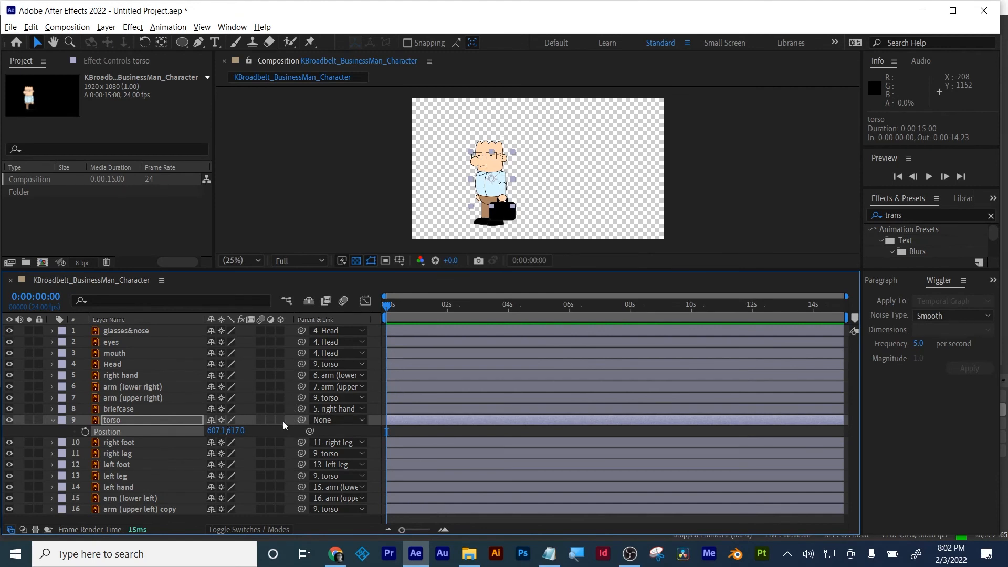
- Move the torso's vertical position to 593 and collapse its Position property
drag(239, 431, 257, 395)
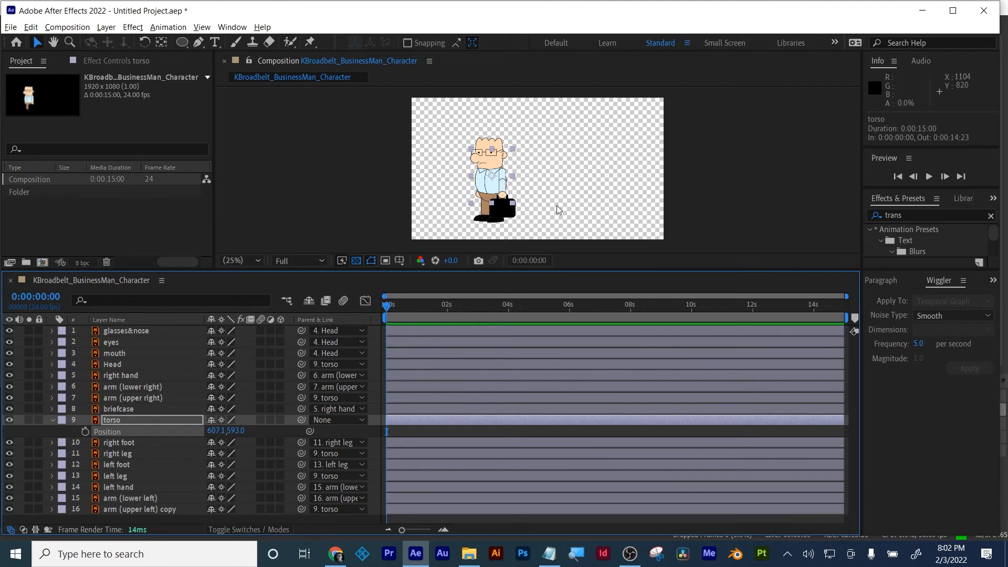
key(p)
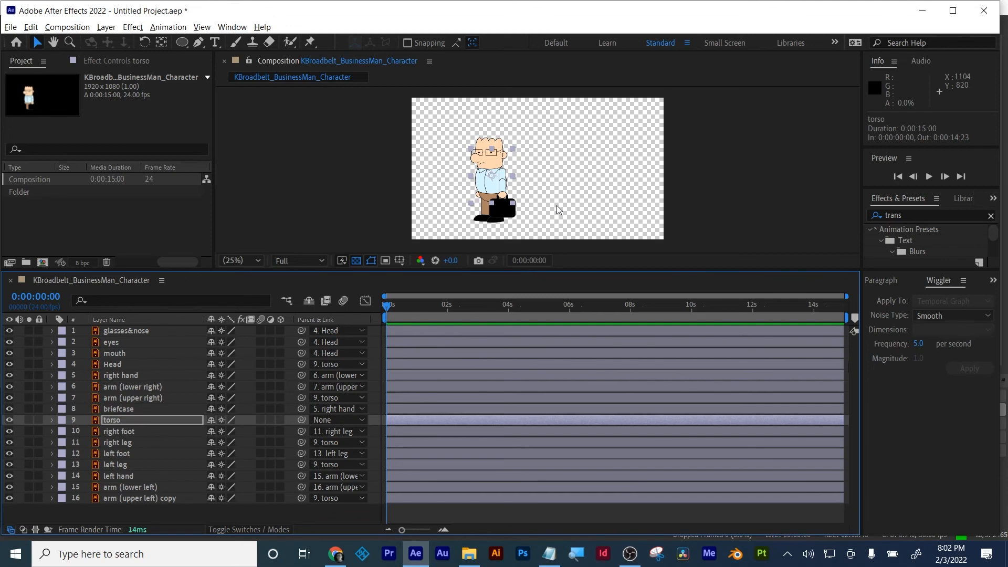
- Examine the right hand and arm (lower right) layers at 100% zoom to check where their anchor points sit
click(133, 370)
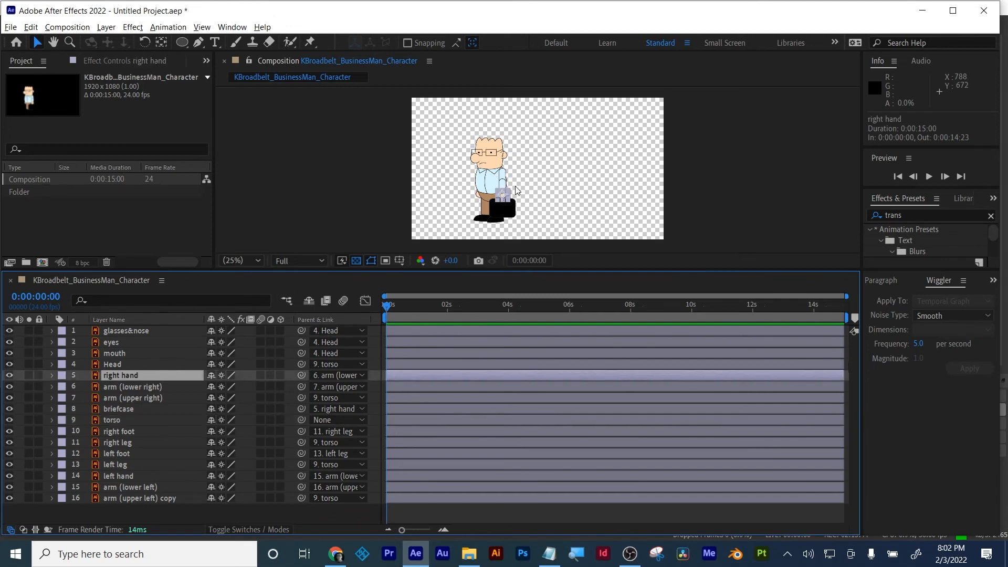
key(period)
key(period)
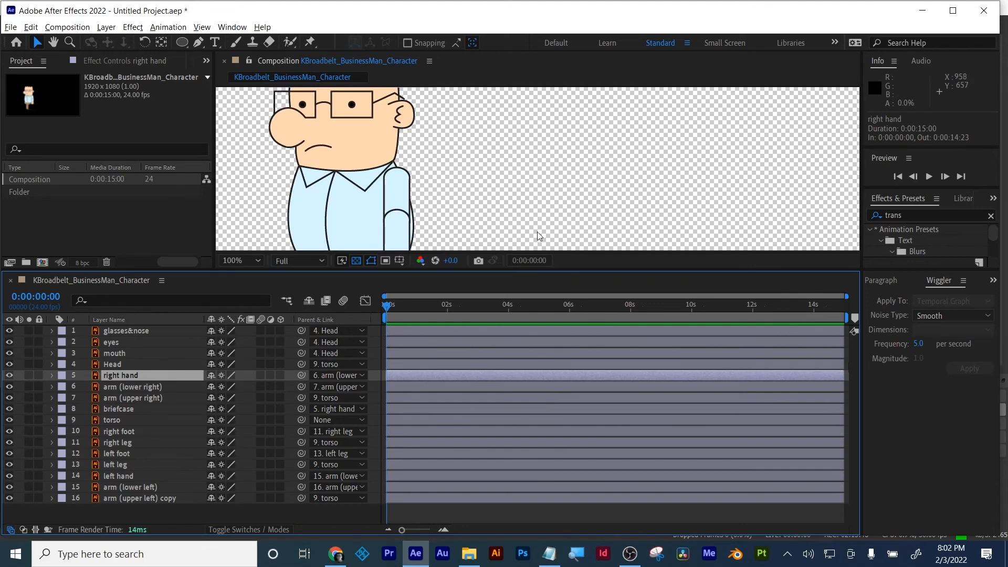
key(h)
drag(466, 172, 646, 112)
key(v)
click(131, 373)
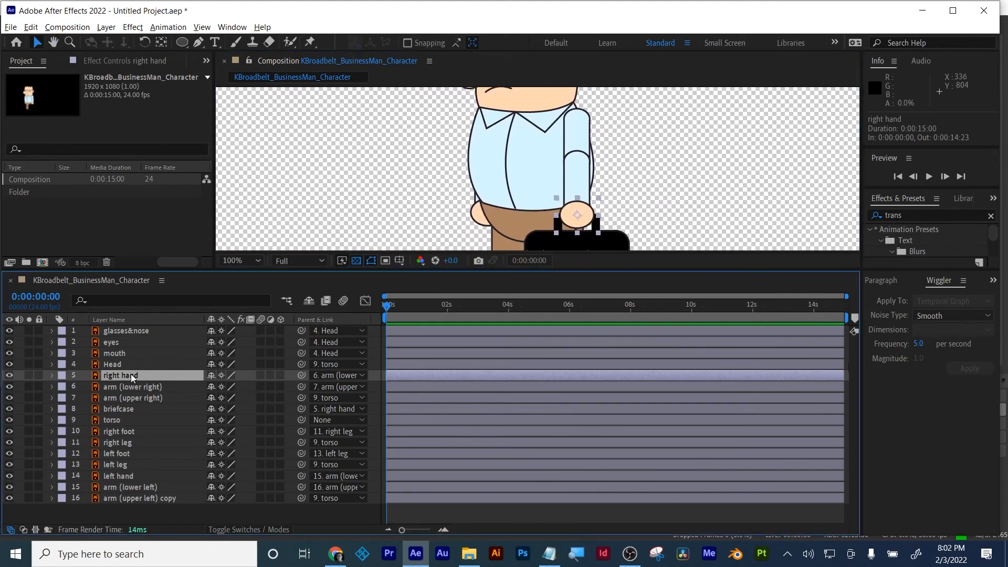
click(129, 384)
- Try rotating the arm (upper right) layer to -3° around its current anchor point, and undo the rotation
click(130, 398)
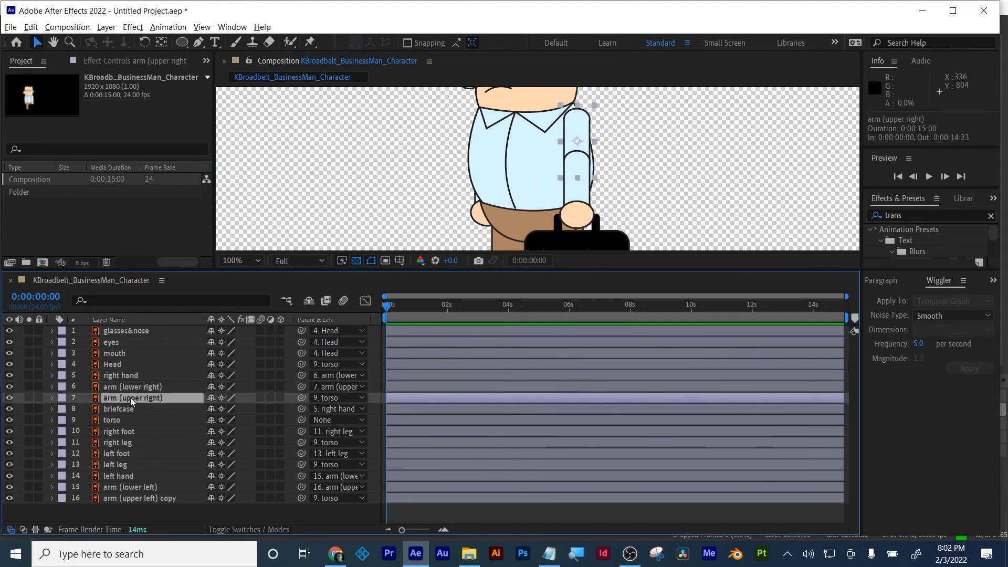
key(r)
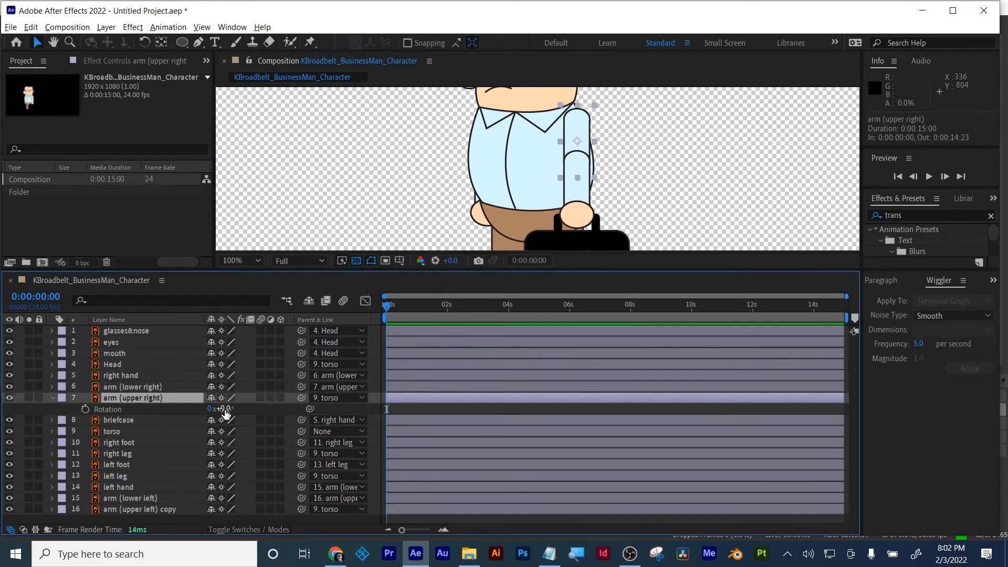
mouse_move(225, 414)
mouse_down()
mouse_move(189, 412)
mouse_move(253, 395)
mouse_move(197, 405)
mouse_move(249, 399)
mouse_move(216, 401)
mouse_up()
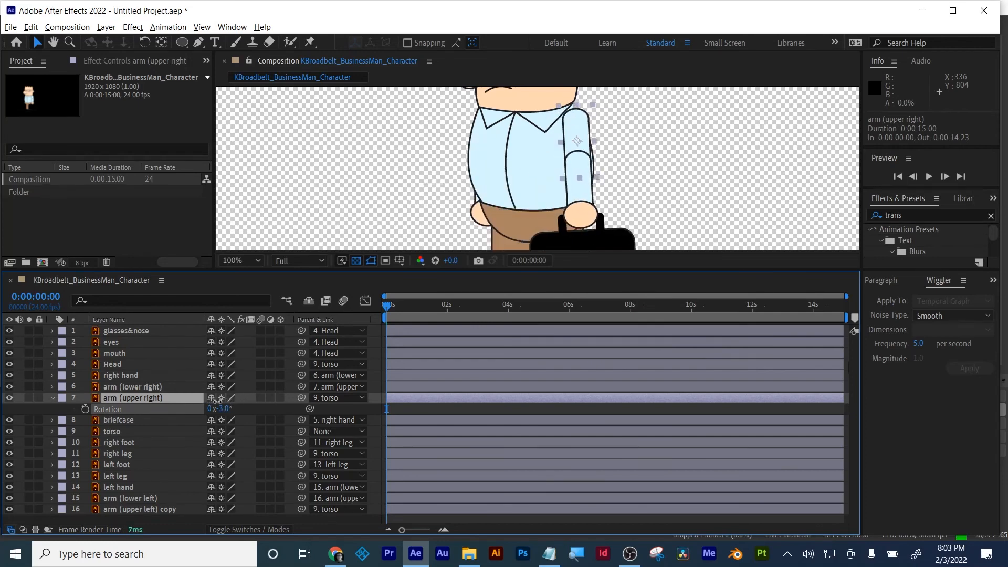
key(ctrl+z)
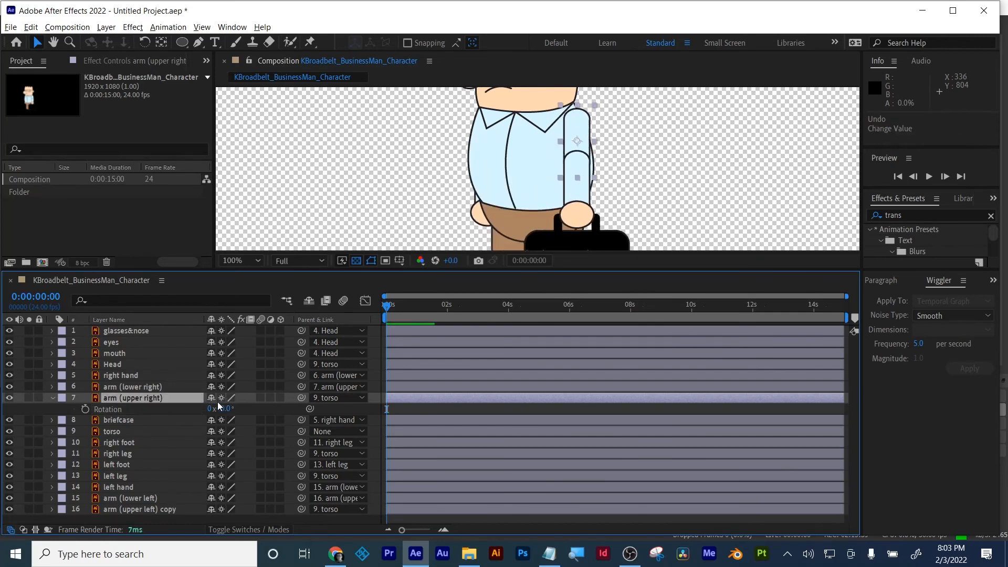
- Move the arm (upper right) layer's anchor point straight up about 60 px to the shoulder and test the arm's rotation
click(140, 398)
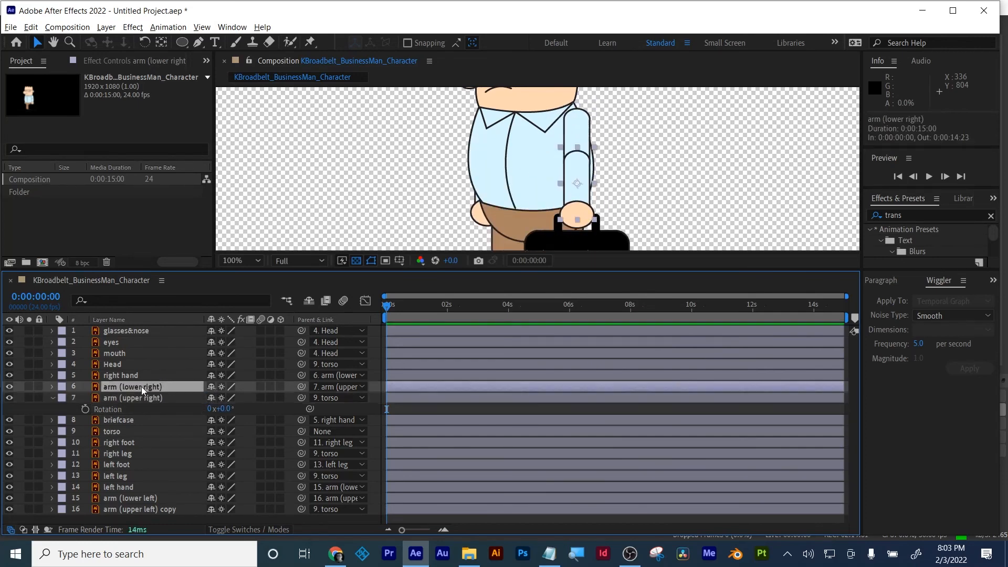
click(161, 43)
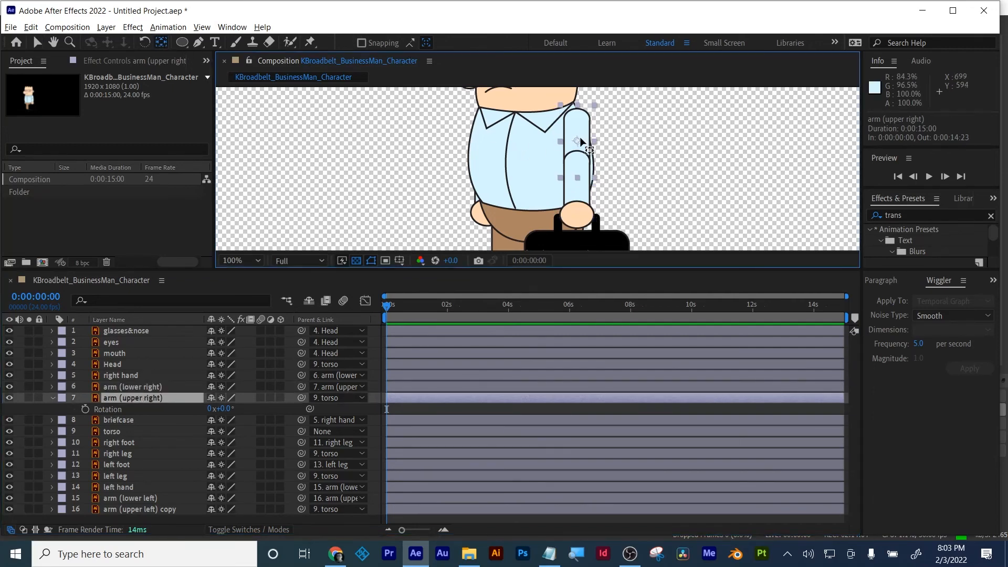
drag(580, 141, 579, 105)
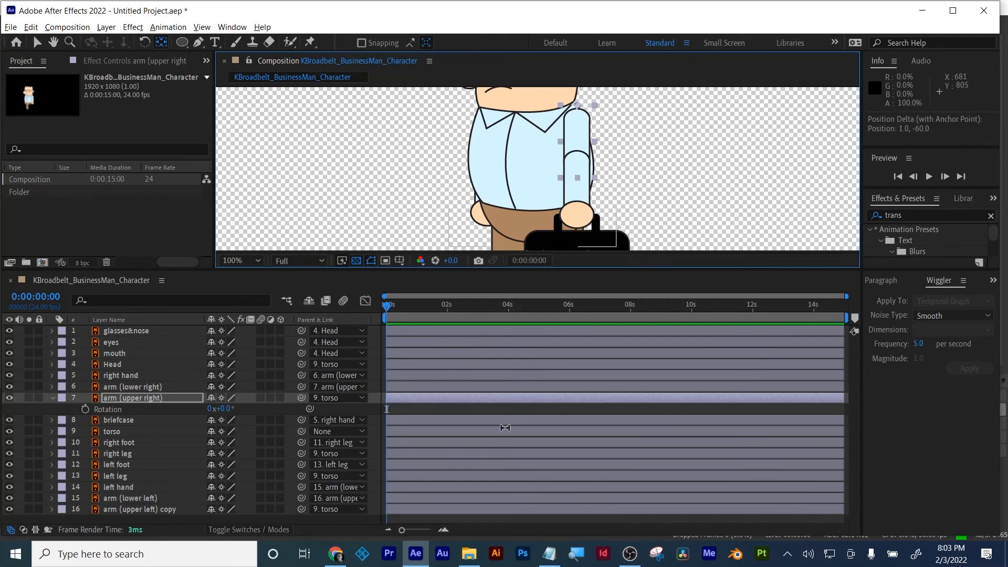
drag(245, 408, 199, 388)
key(ctrl+z)
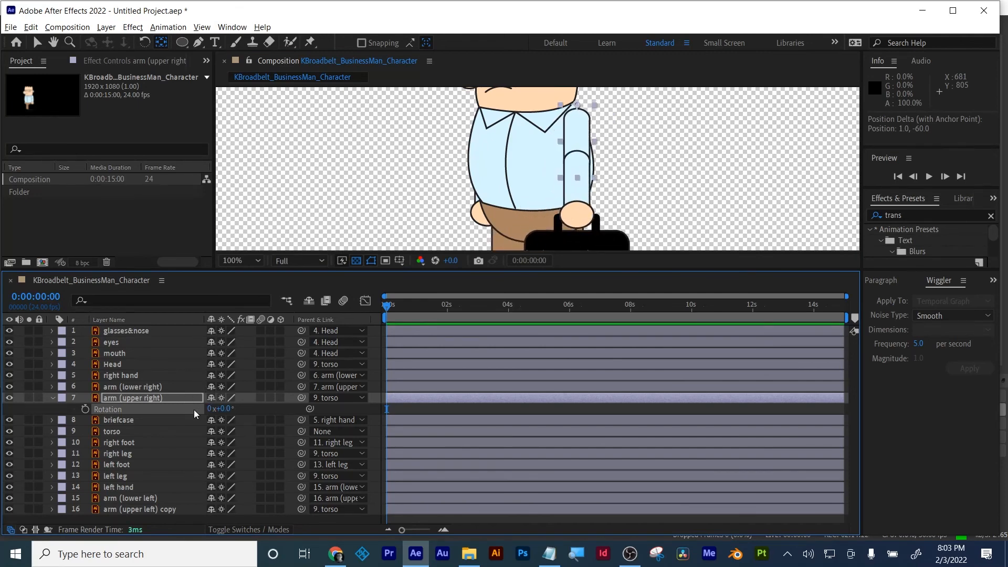
- Keyframe the arm (upper right) rotation at 0° at 0:00, -61° at 1:10 and 46° at 3:09, and scrub through the swing
click(85, 409)
drag(427, 305, 430, 304)
drag(216, 409, 187, 409)
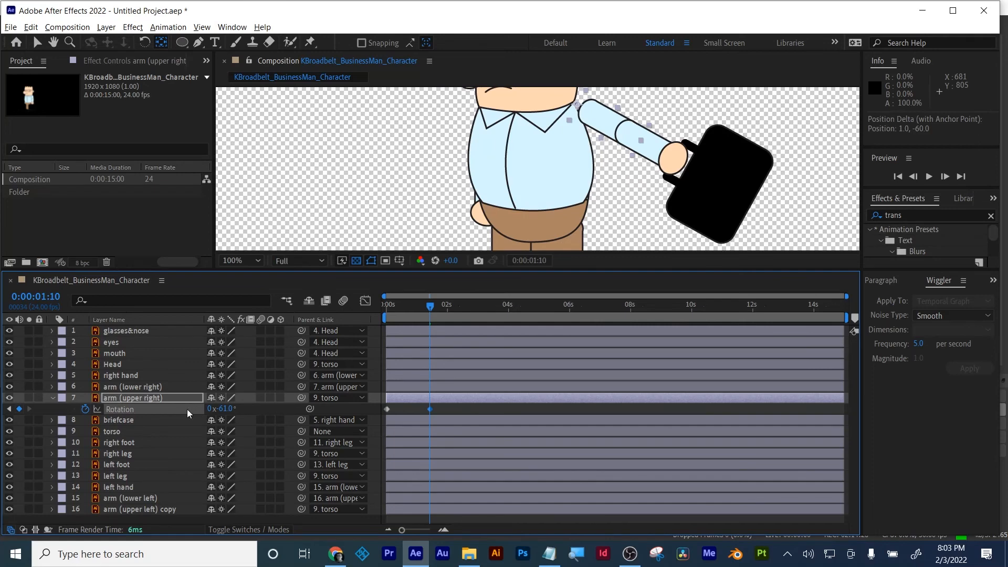
drag(425, 308, 489, 311)
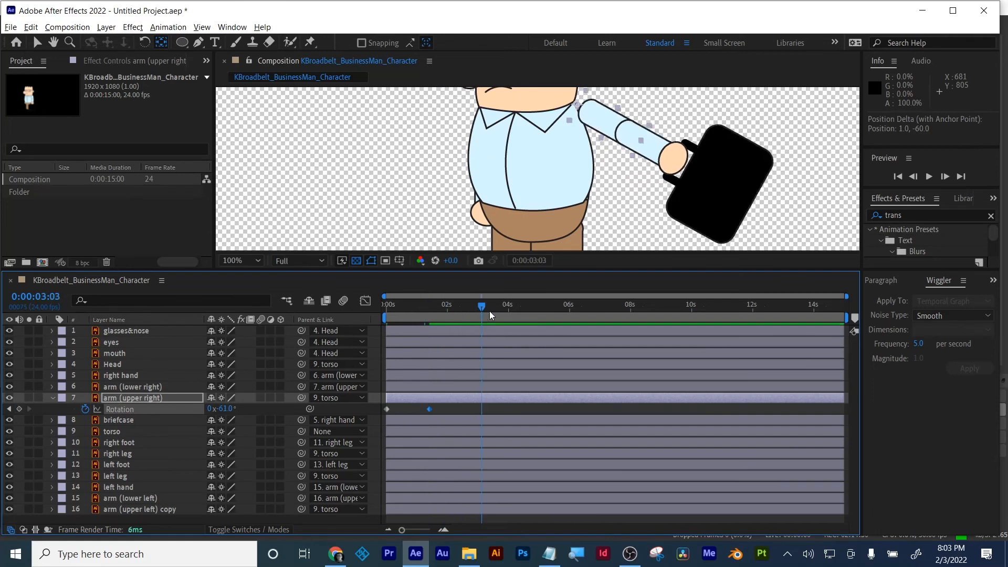
drag(225, 408, 304, 411)
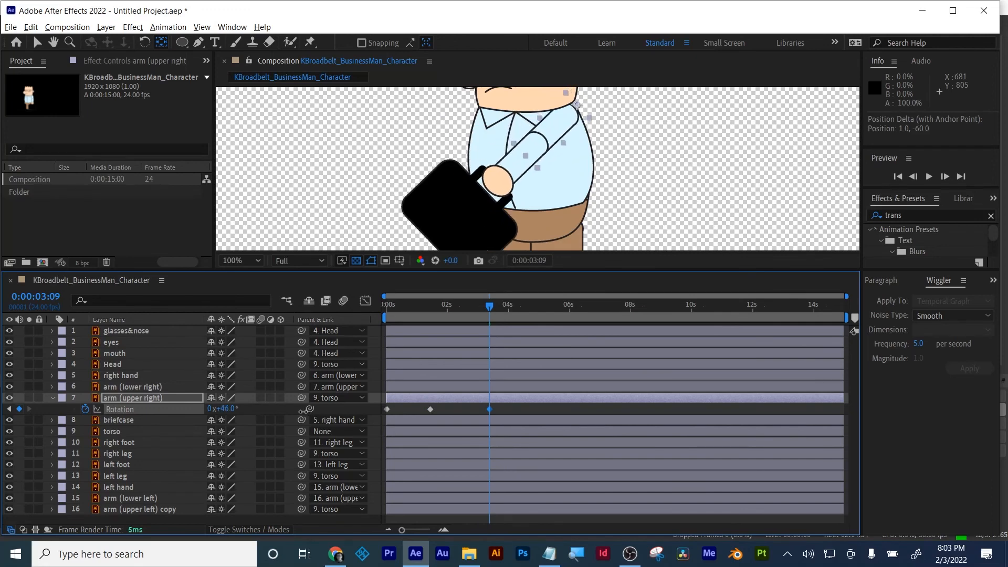
drag(437, 308, 472, 313)
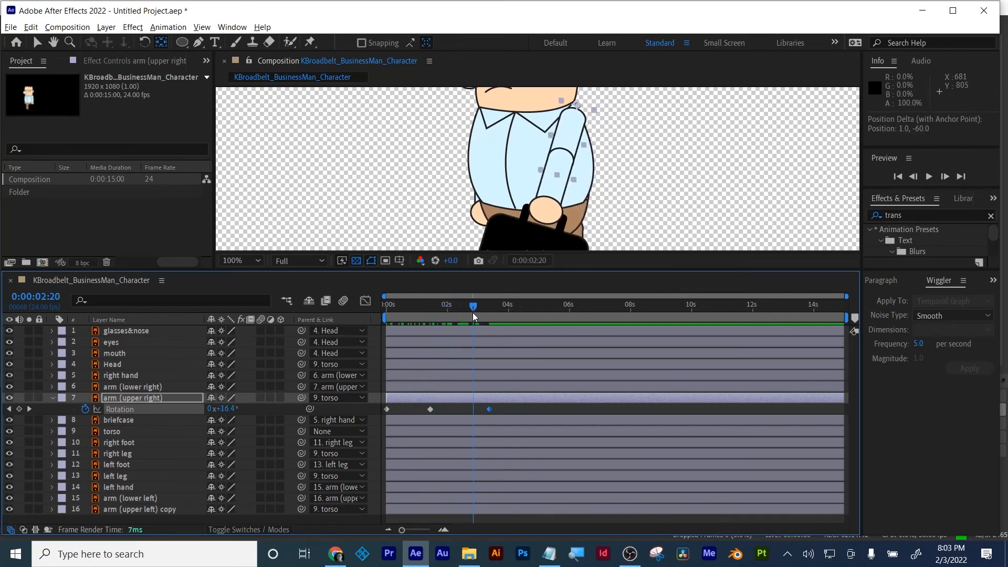
- Try keyframing the arm (lower right) rotation from 0° at 2:20 to 19° around its centered anchor point, and undo the keyframes
click(149, 386)
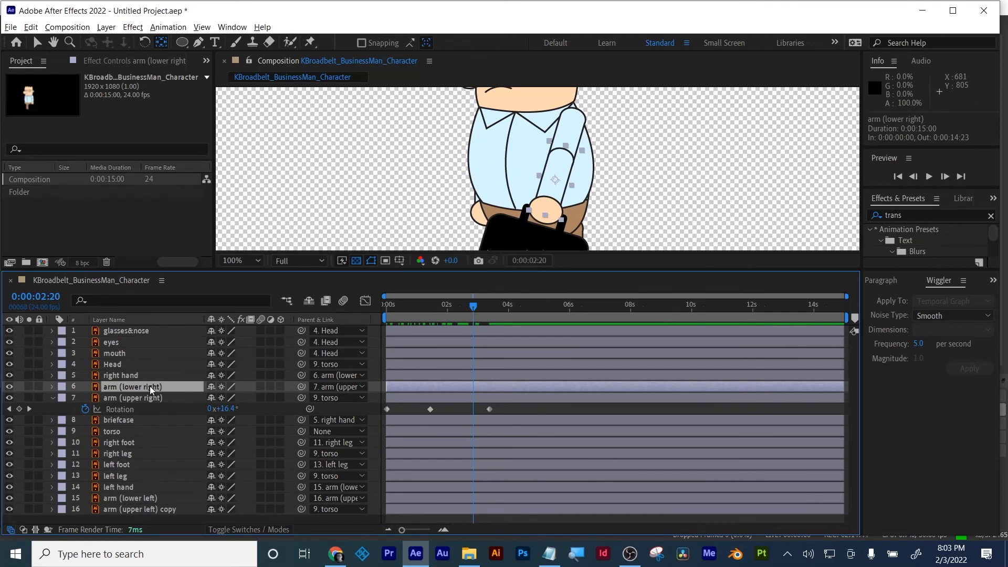
key(r)
click(86, 398)
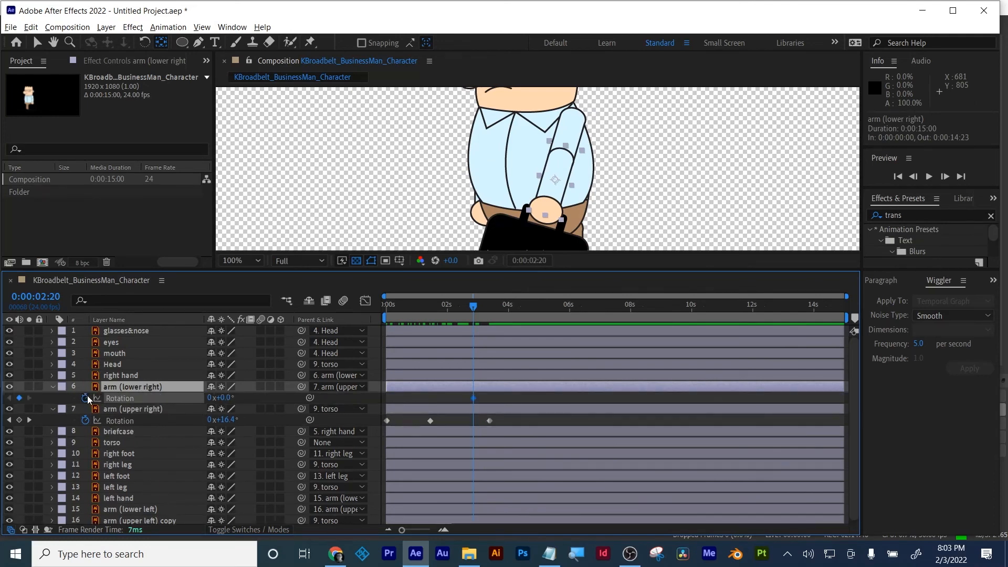
drag(474, 306, 506, 308)
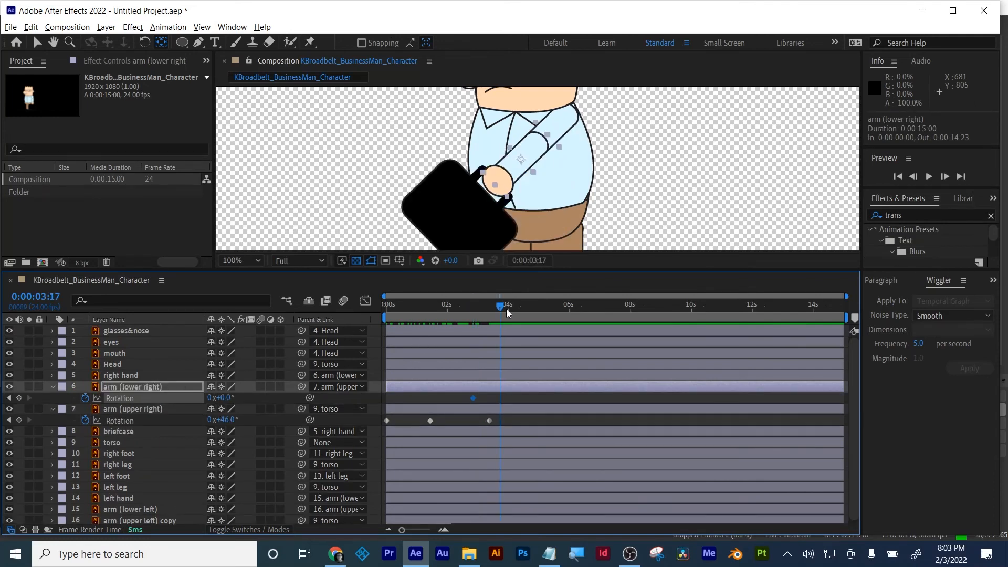
drag(221, 397, 245, 402)
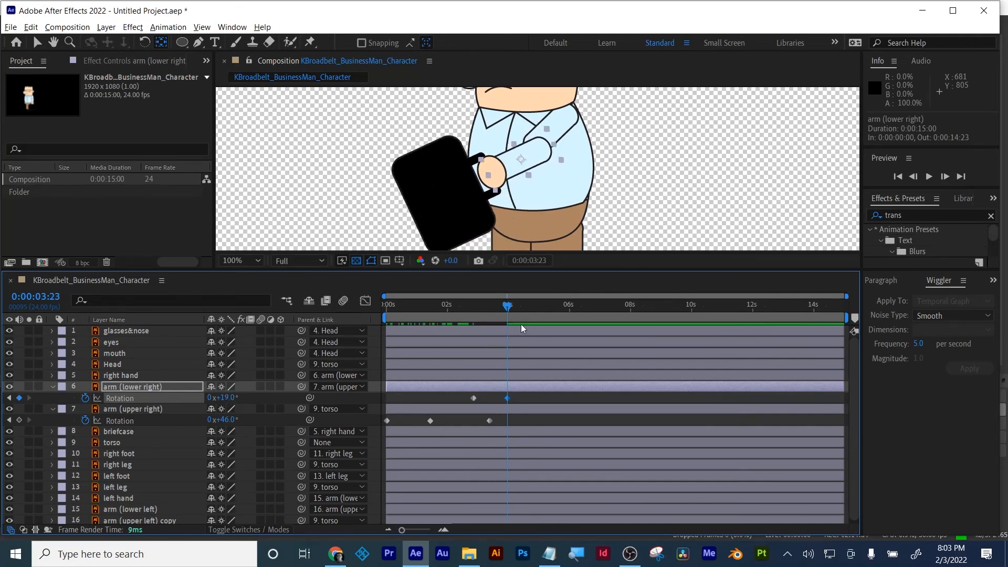
key(ctrl+z)
key(ctrl+z)
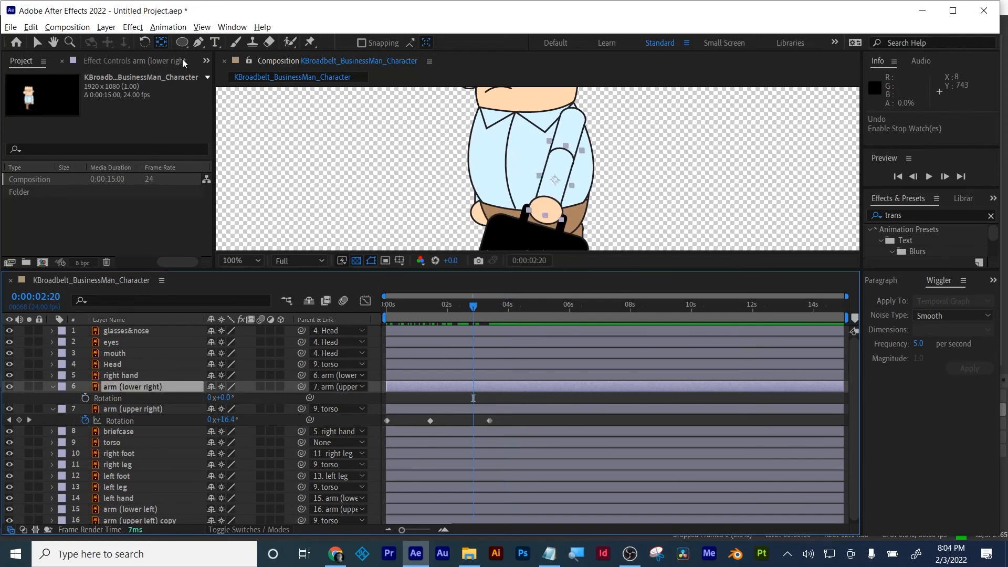
- Move the arm (lower right) layer's anchor point up about 41 px to the elbow joint
right_click(553, 178)
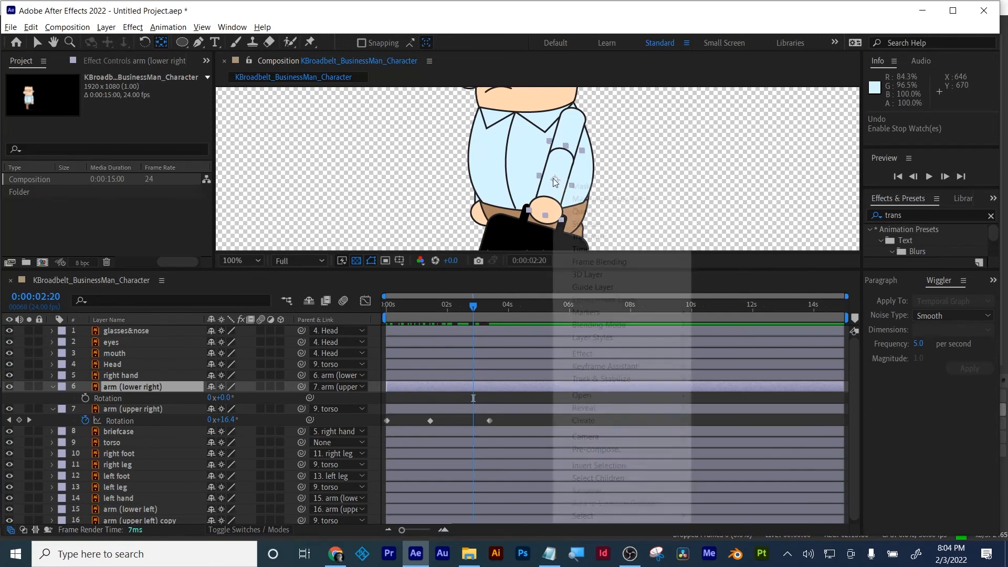
click(551, 184)
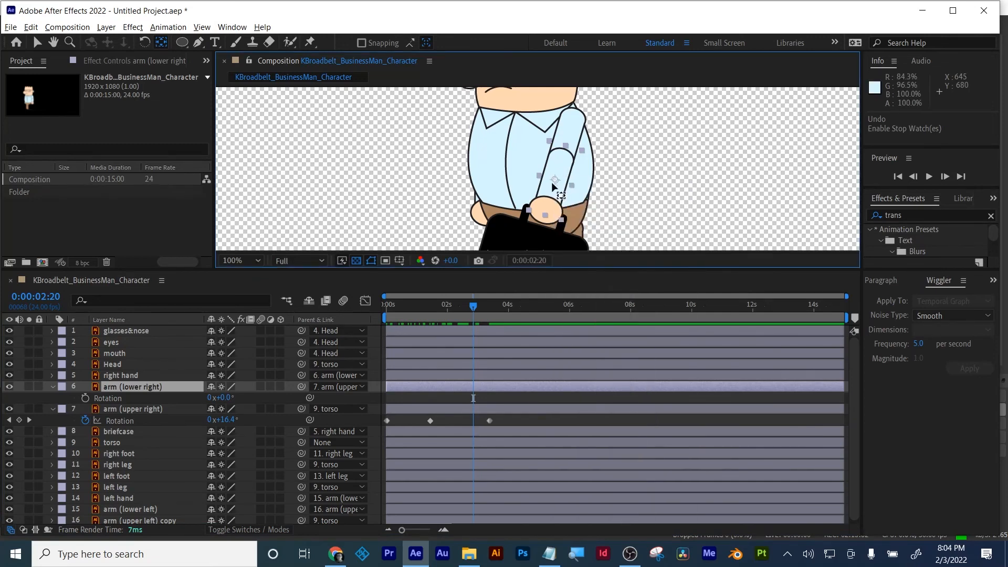
click(554, 183)
drag(554, 184, 567, 152)
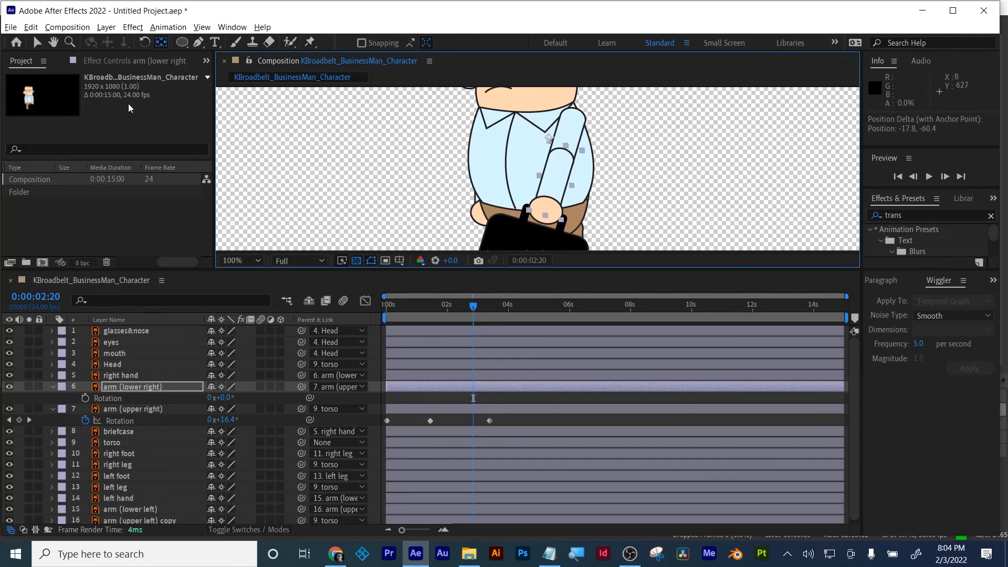
double_click(165, 43)
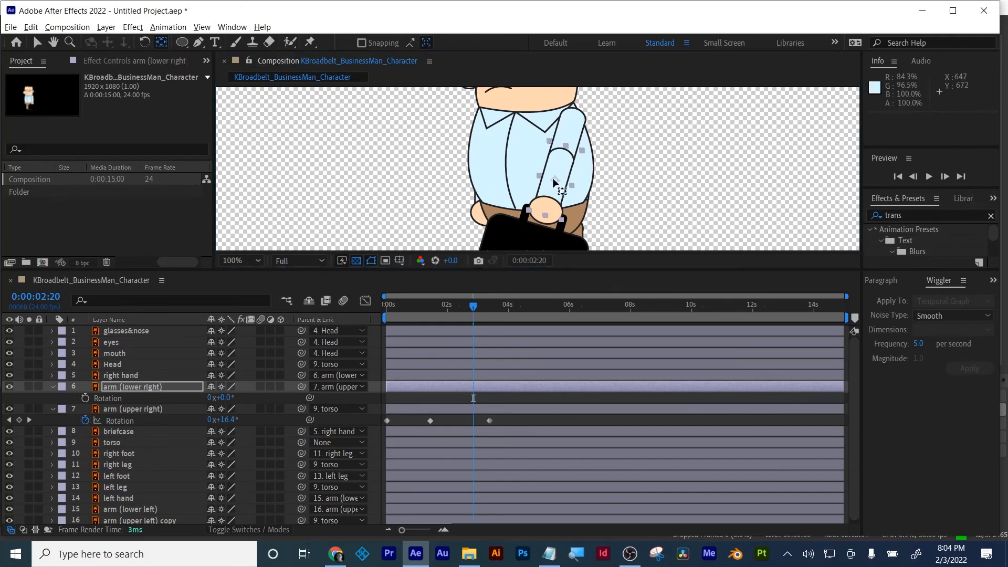
drag(558, 180, 566, 161)
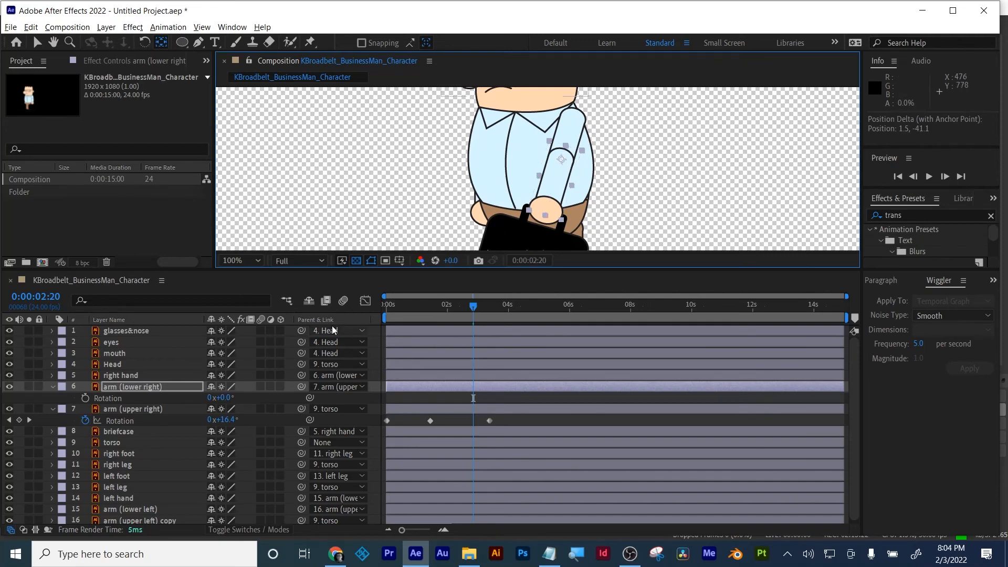
- Keyframe the arm (lower right) rotation from 0° at 2:20 to 26° at 4:03 so the elbow bends
click(85, 399)
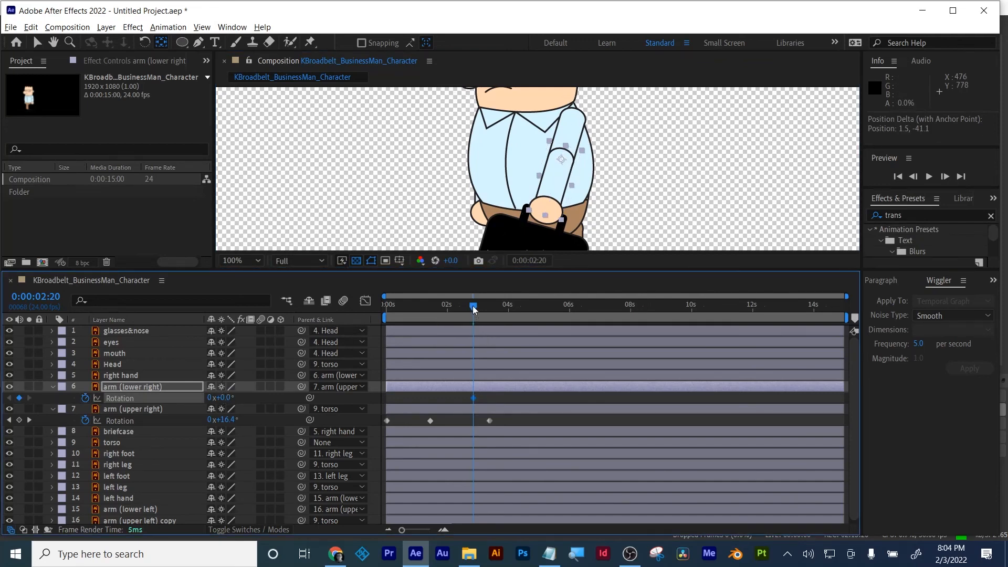
drag(473, 309, 513, 307)
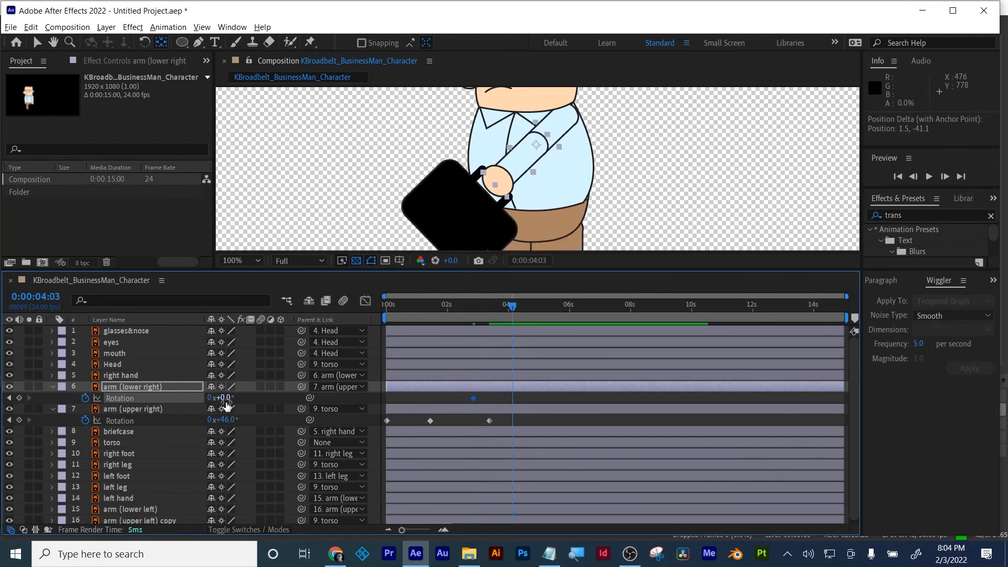
drag(226, 405, 243, 402)
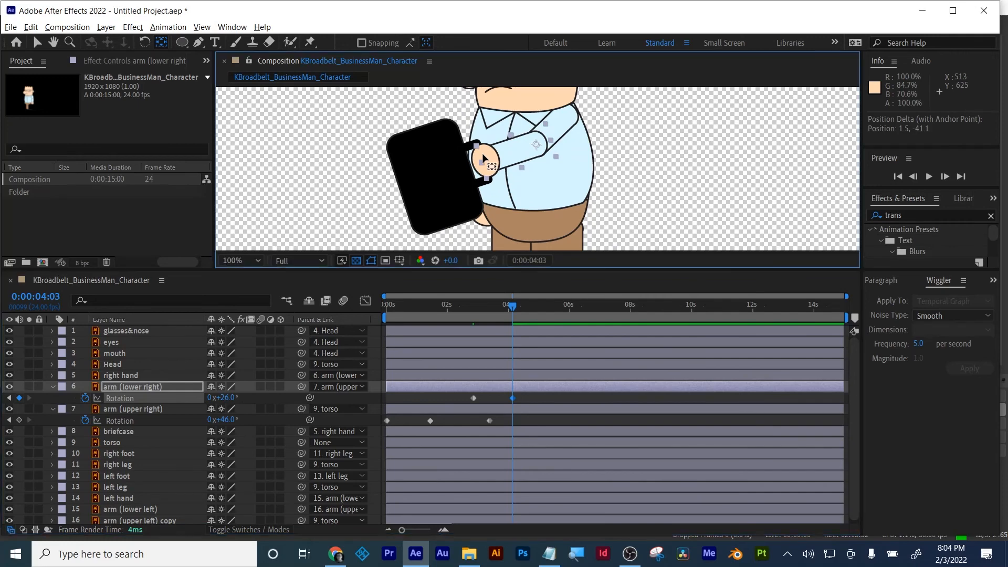
click(535, 405)
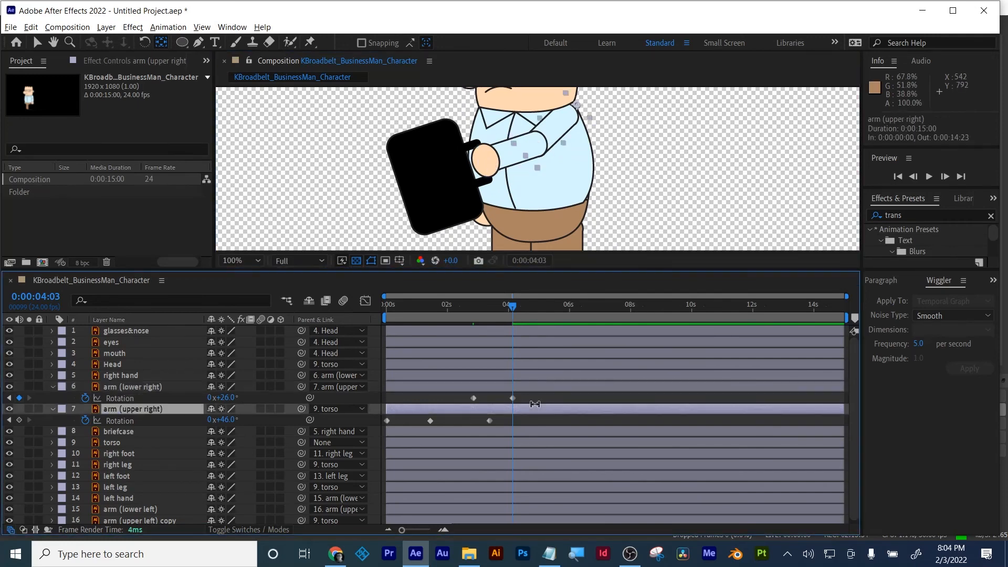
- Move the right hand layer's anchor point to the wrist, where the hand meets the lower arm
click(36, 42)
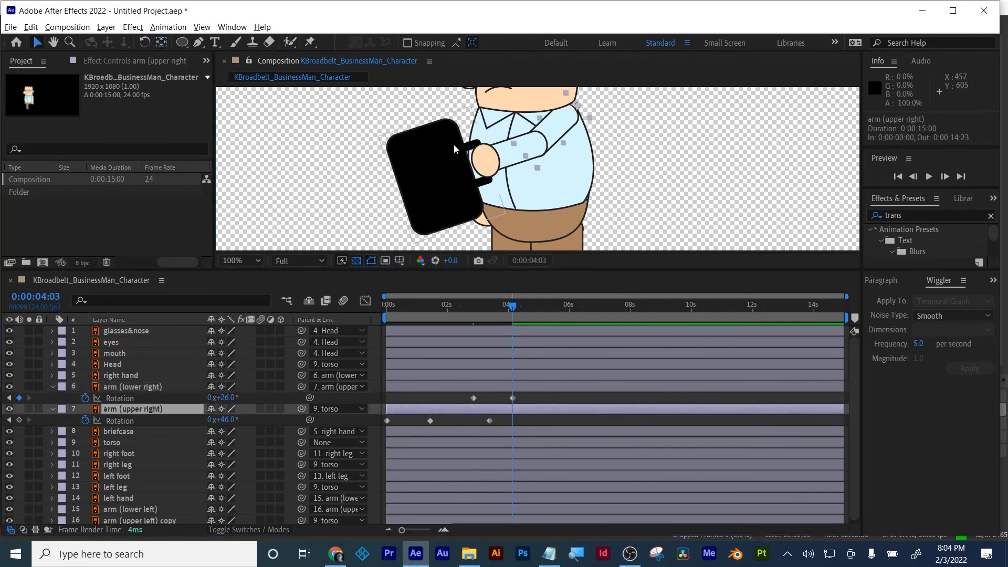
click(491, 154)
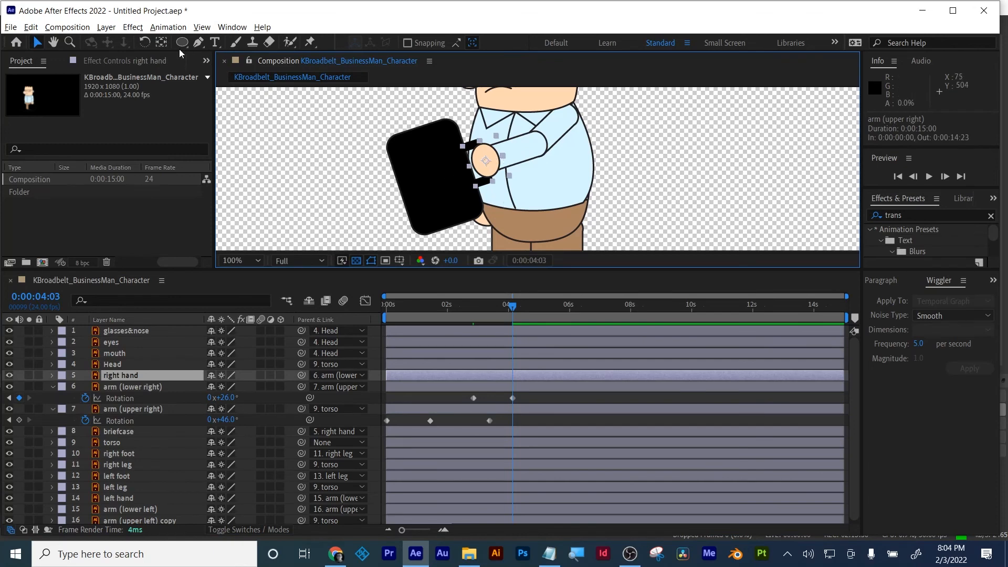
click(164, 44)
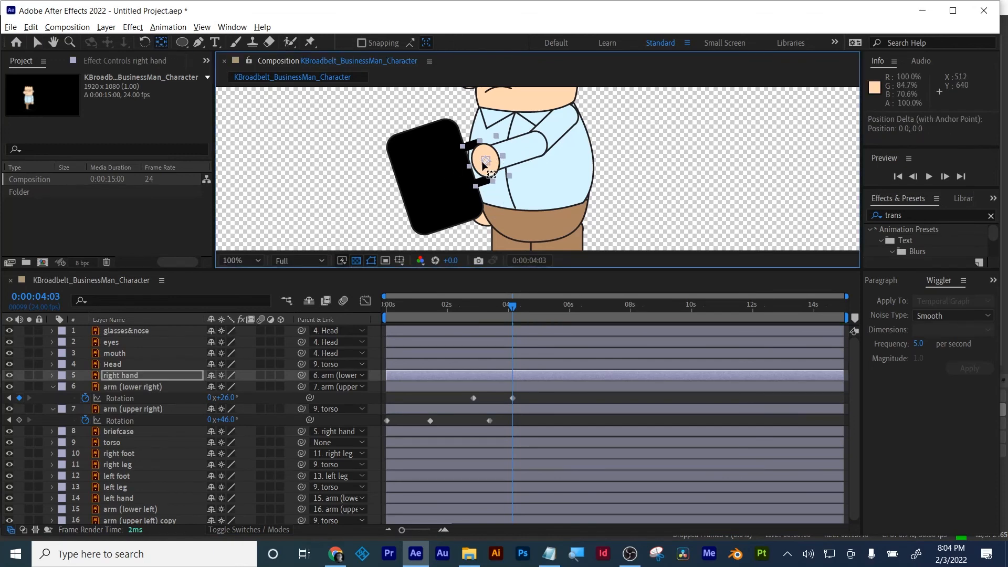
drag(482, 161, 496, 160)
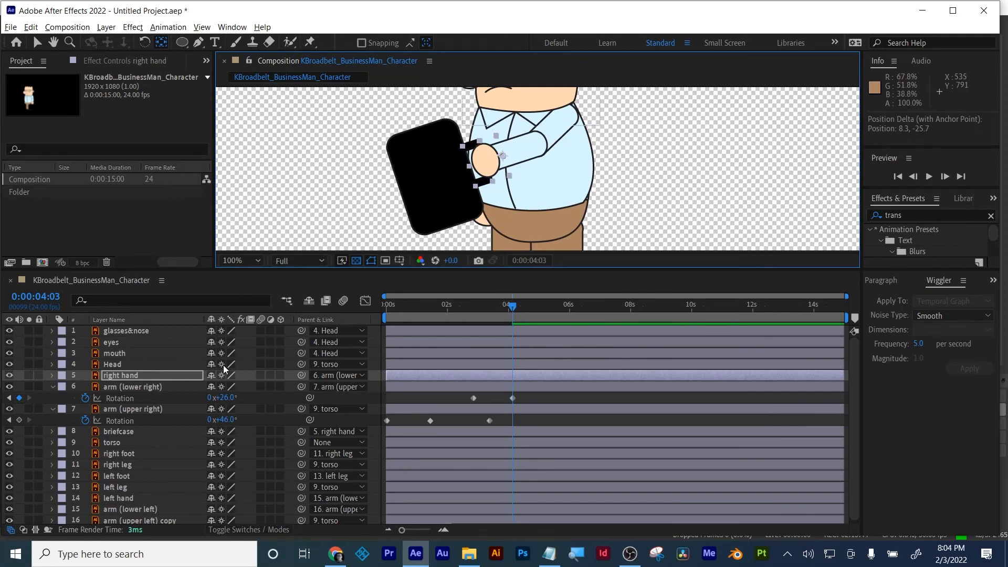
- Keyframe the right hand rotation starting at 0° just before 4 seconds, with 19° at 4:17 and -4° at 5:05
key(r)
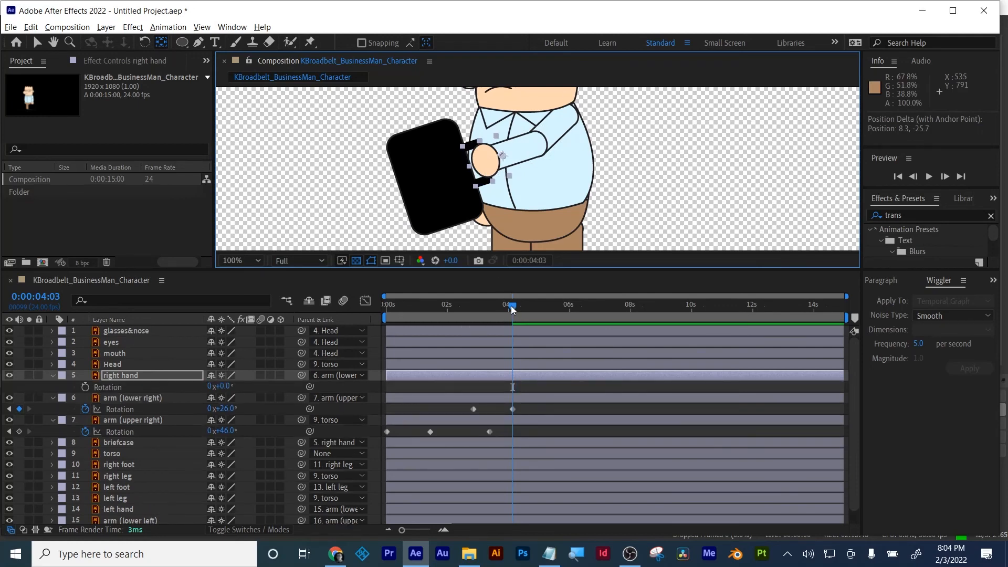
drag(511, 306, 502, 309)
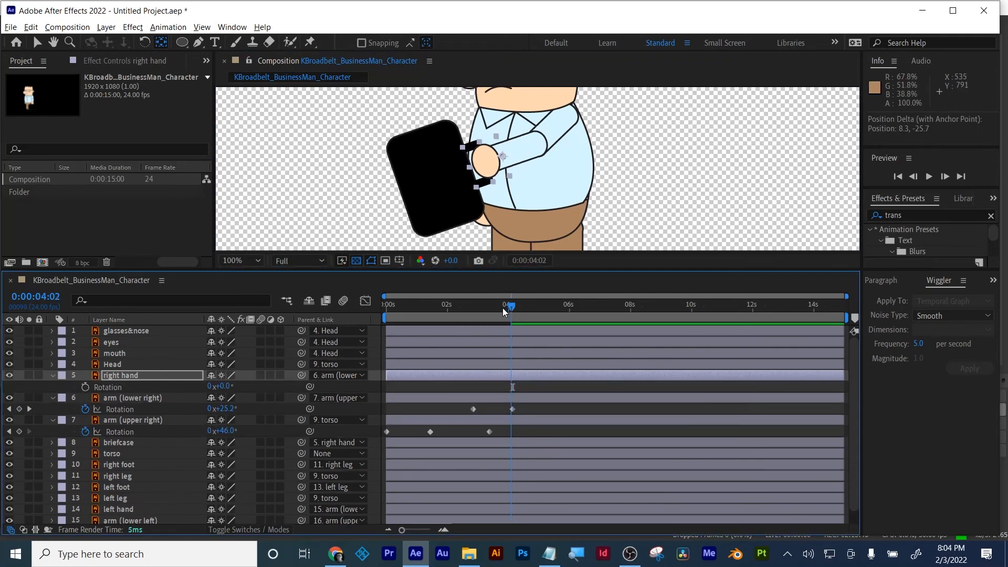
click(85, 387)
drag(507, 308, 530, 315)
drag(220, 387, 234, 386)
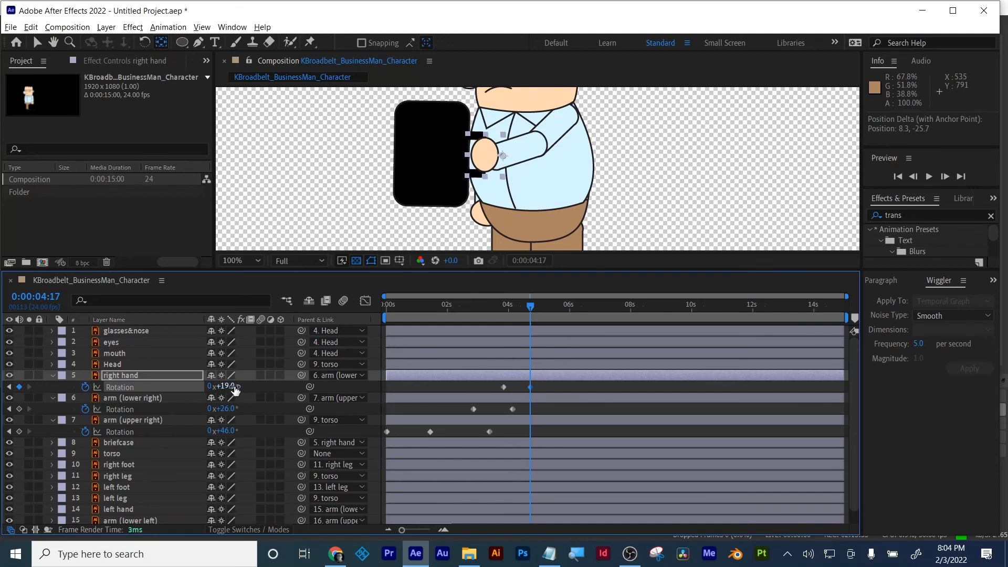
drag(533, 307, 545, 306)
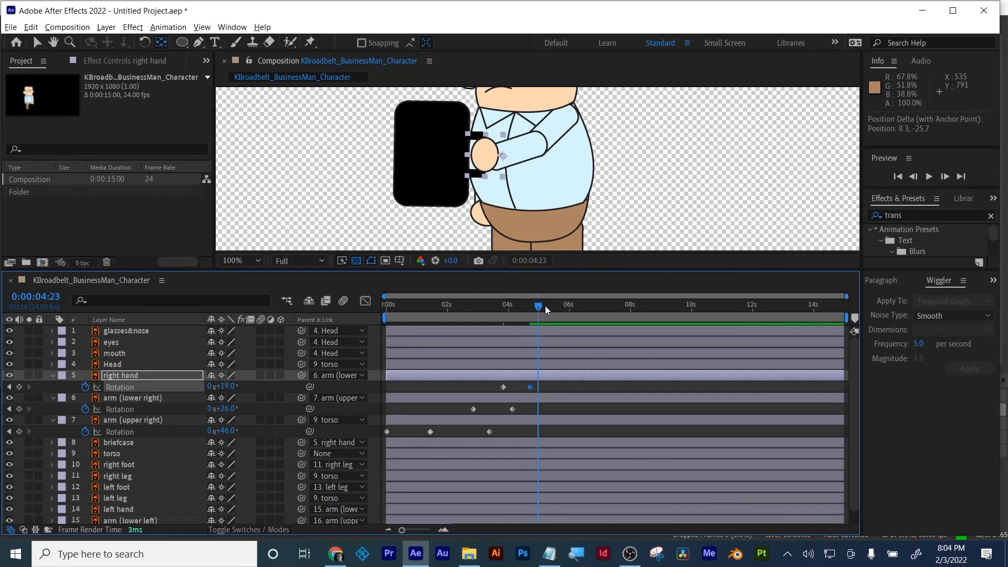
drag(225, 387, 214, 387)
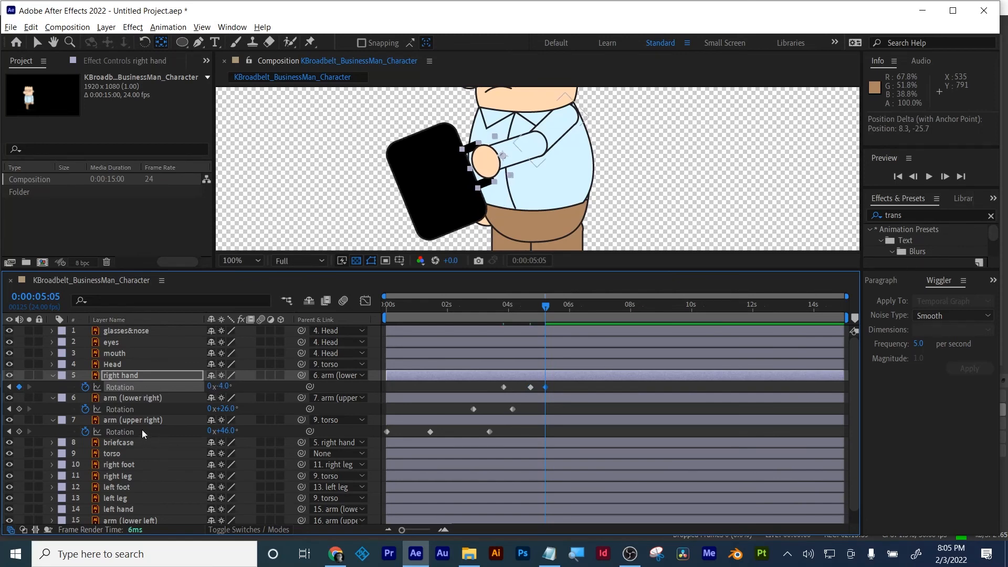
- Add an arm (upper right) rotation keyframe of -15° at 5:05 and preview the arm animation from the start
drag(228, 431, 202, 440)
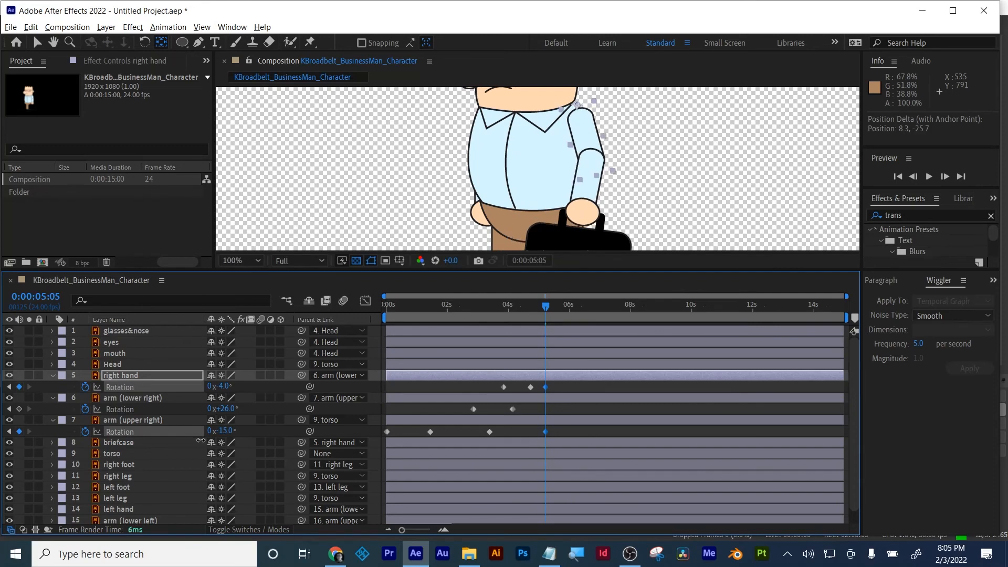
click(411, 305)
key(space)
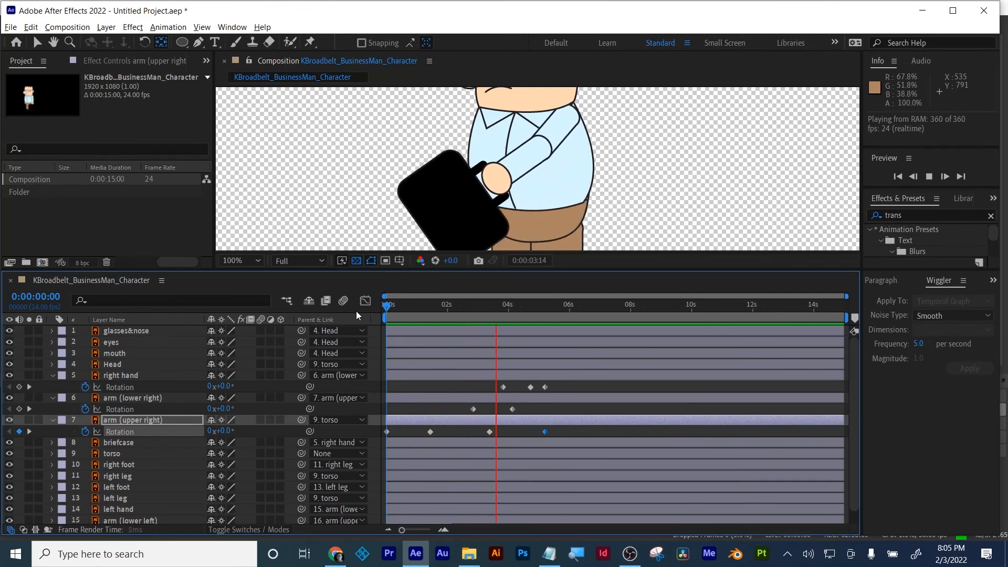
key(space)
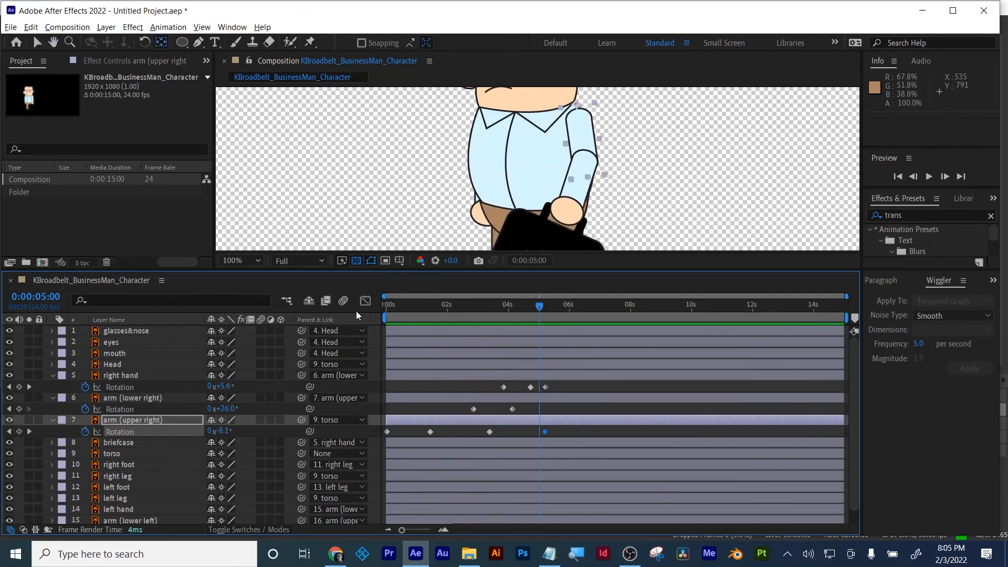
click(590, 384)
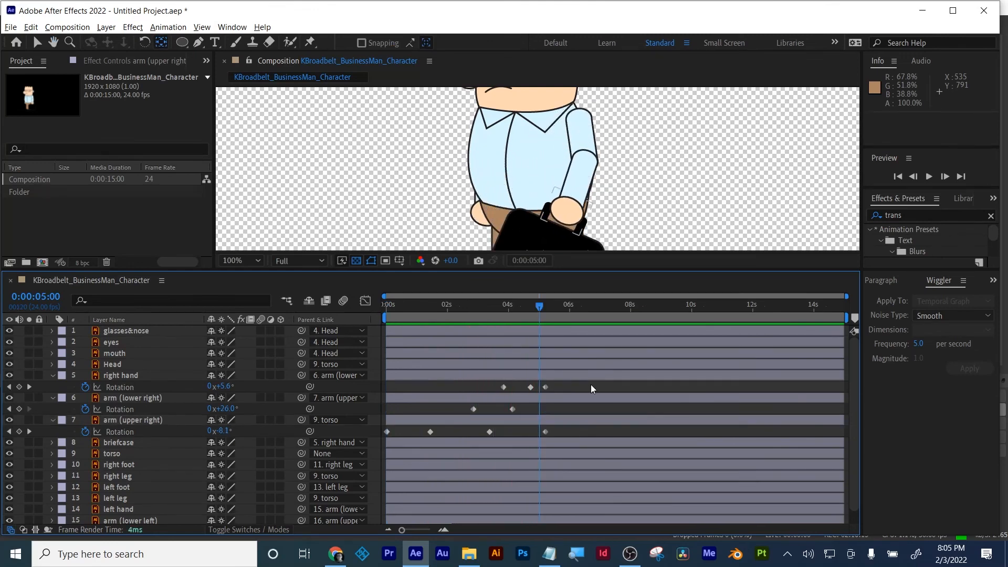
- Create a shape layer from the arm (lower right) vector layer and check its rotation keyframes around 4:11
key(u)
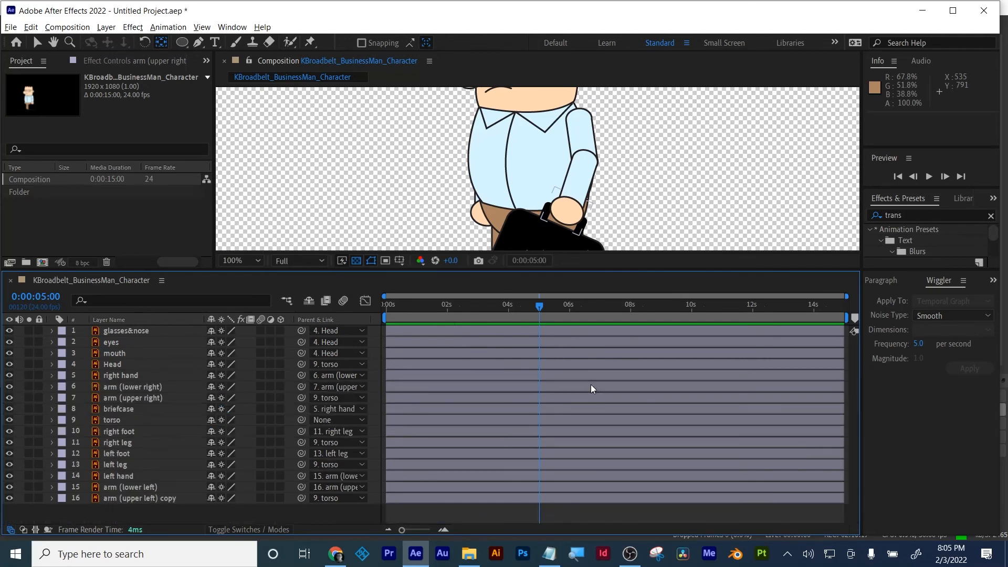
click(140, 391)
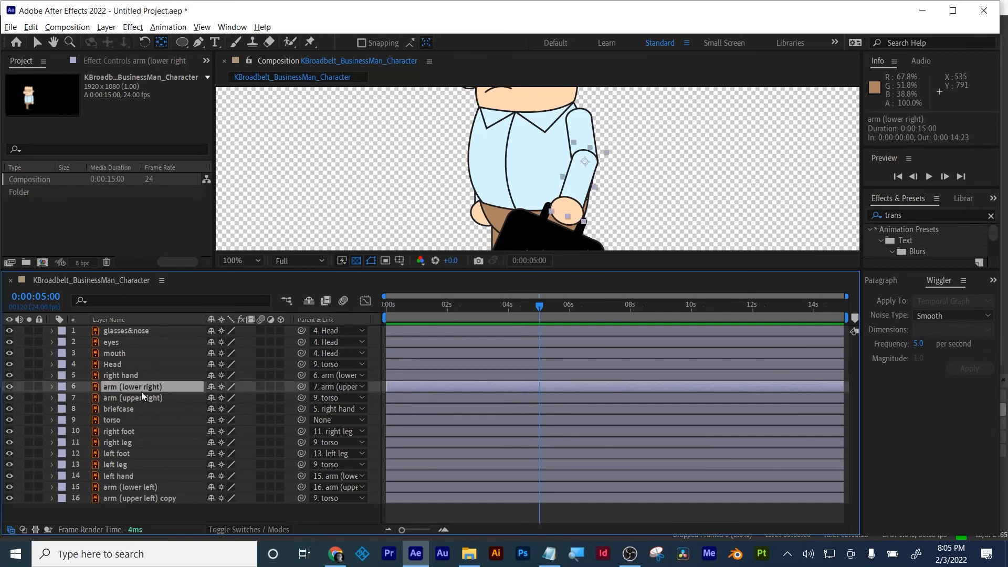
right_click(140, 392)
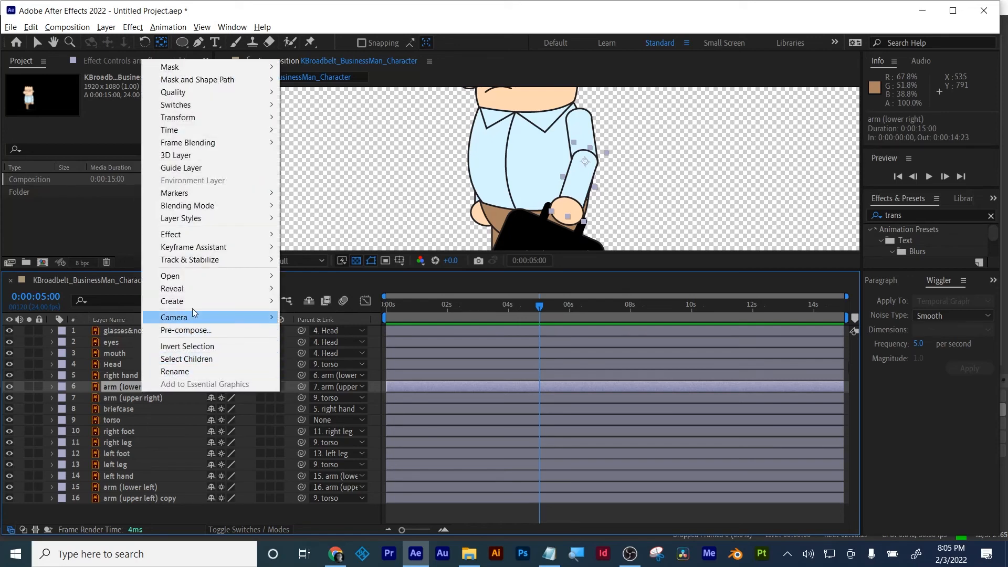
mouse_move(193, 299)
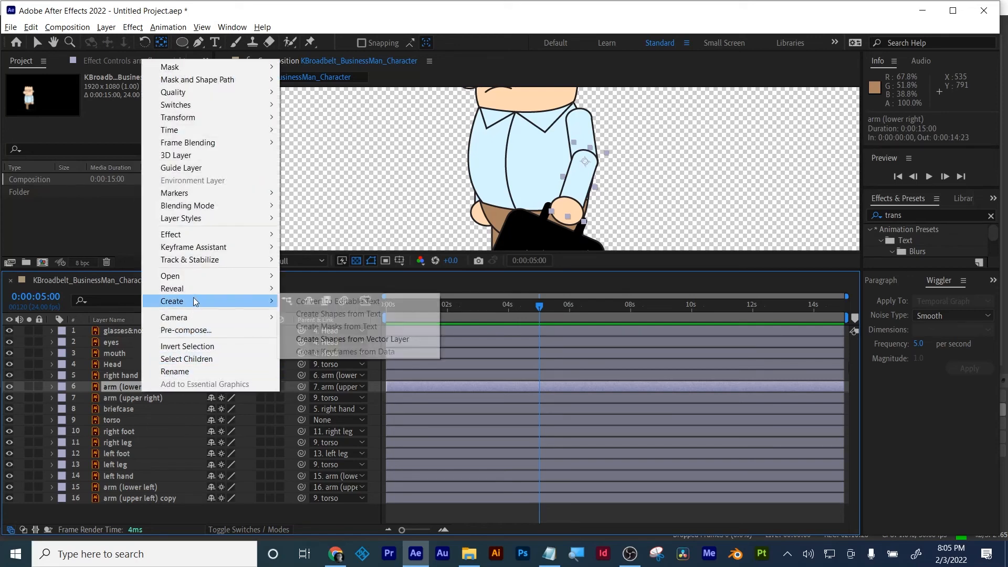
click(300, 339)
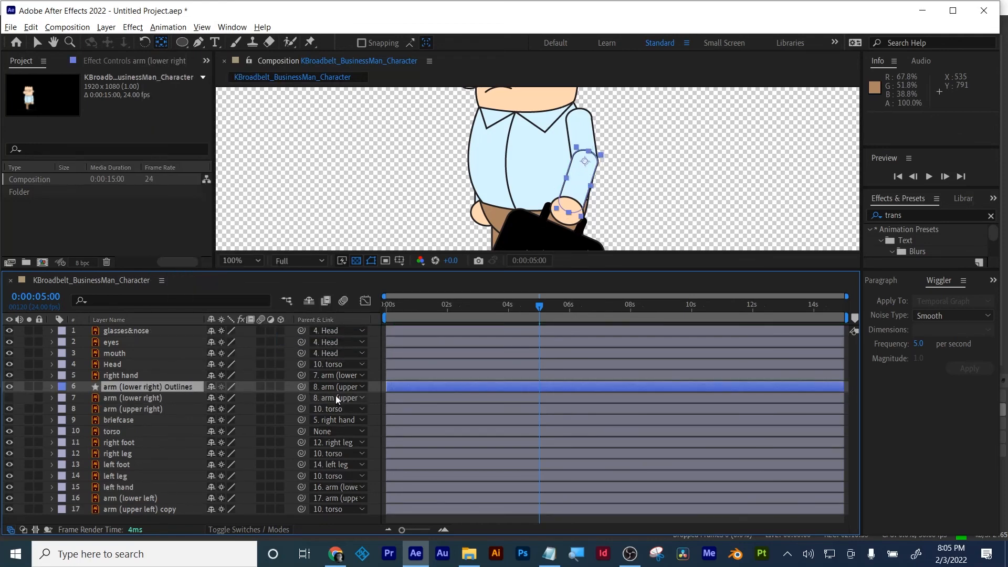
key(r)
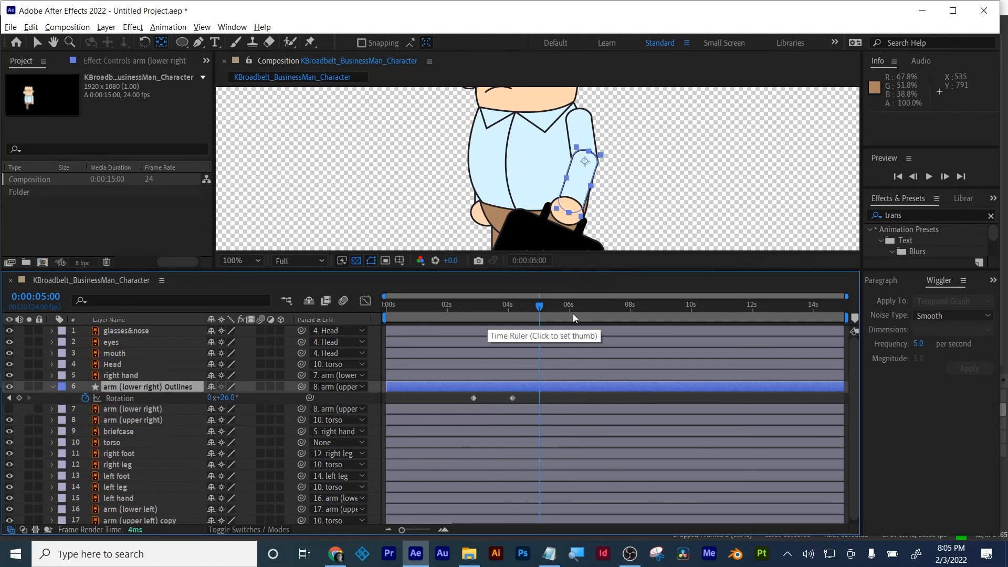
mouse_move(543, 306)
mouse_down()
mouse_move(419, 335)
mouse_move(523, 307)
mouse_up()
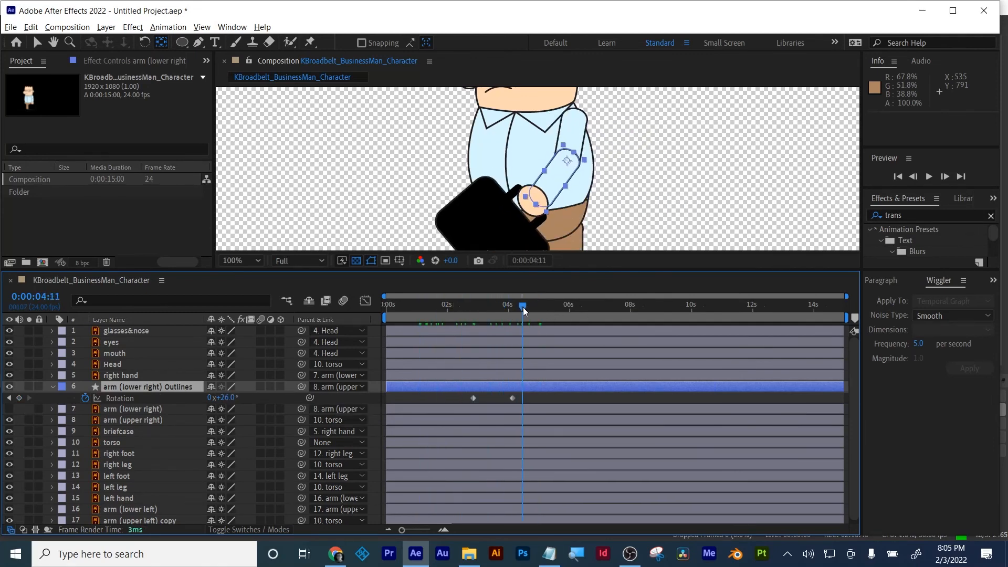
- Rename the new lower right arm outlines layer as arm (lower right) Fill
click(161, 391)
key(Return)
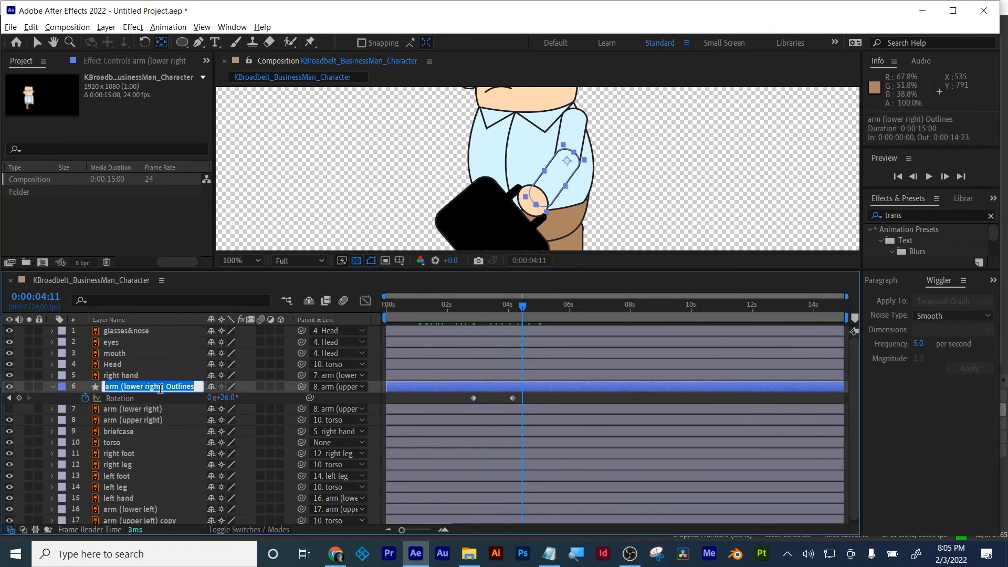
click(160, 388)
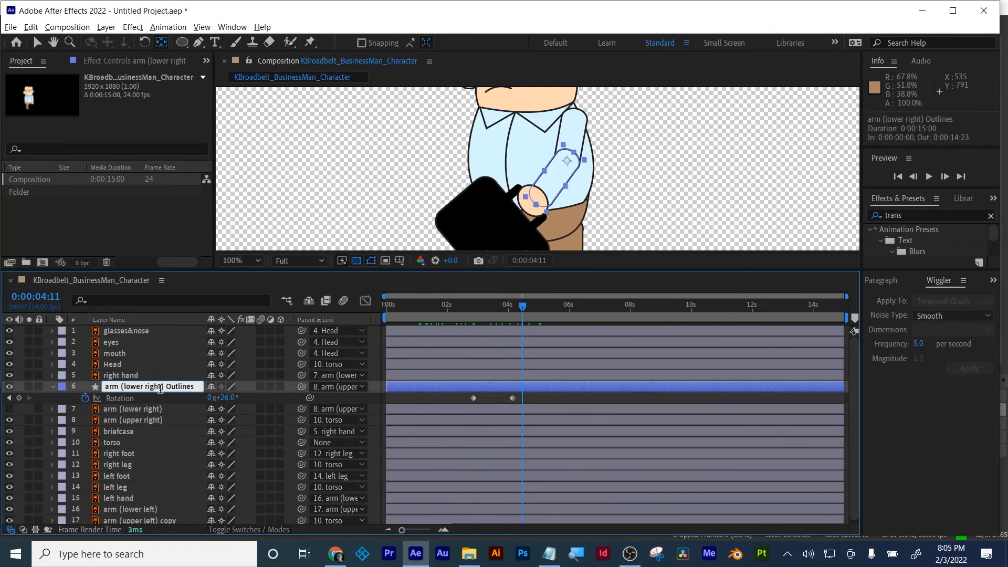
key(shift+Left)
key(shift+Left)
key(shift+Left)
text(Fill)
key(Return)
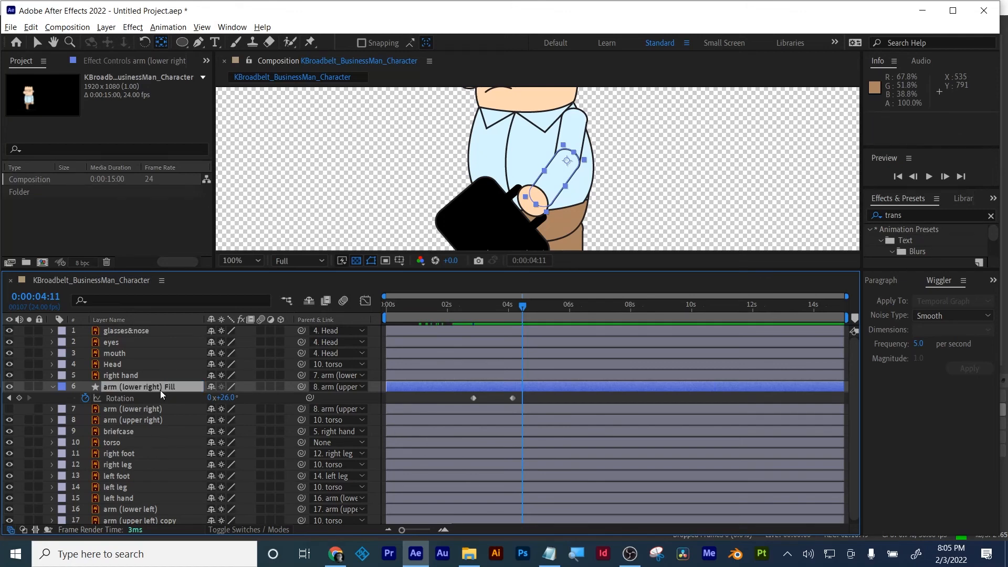
- Duplicate the arm (lower right) Fill layer and rename the copy as arm (lower right) stroke
key(ctrl+d)
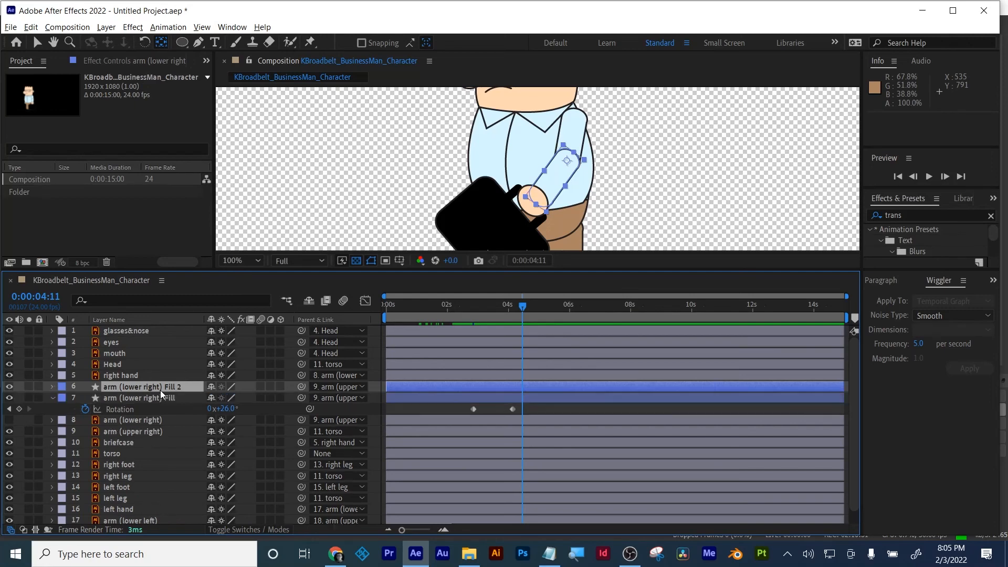
click(168, 386)
key(Return)
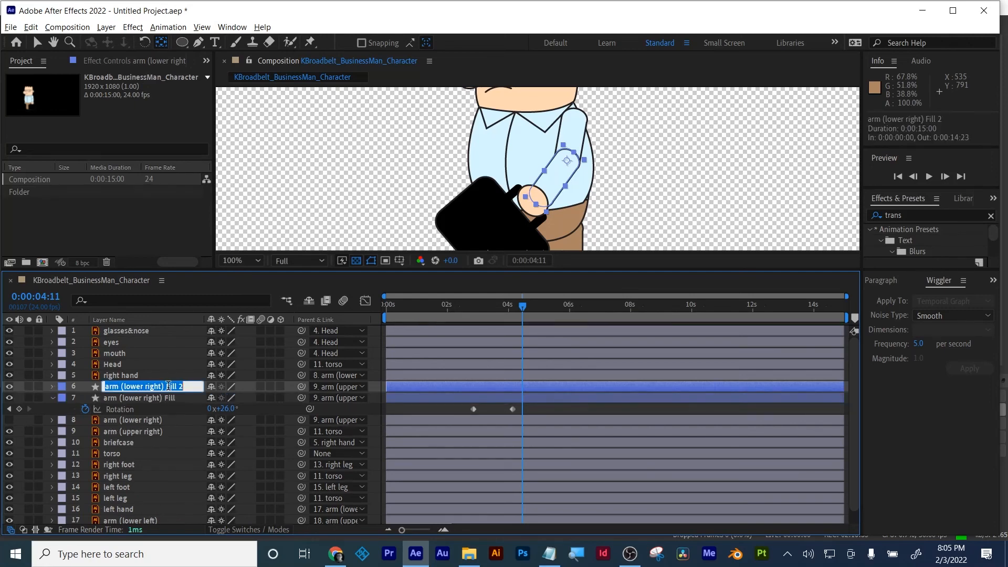
click(168, 386)
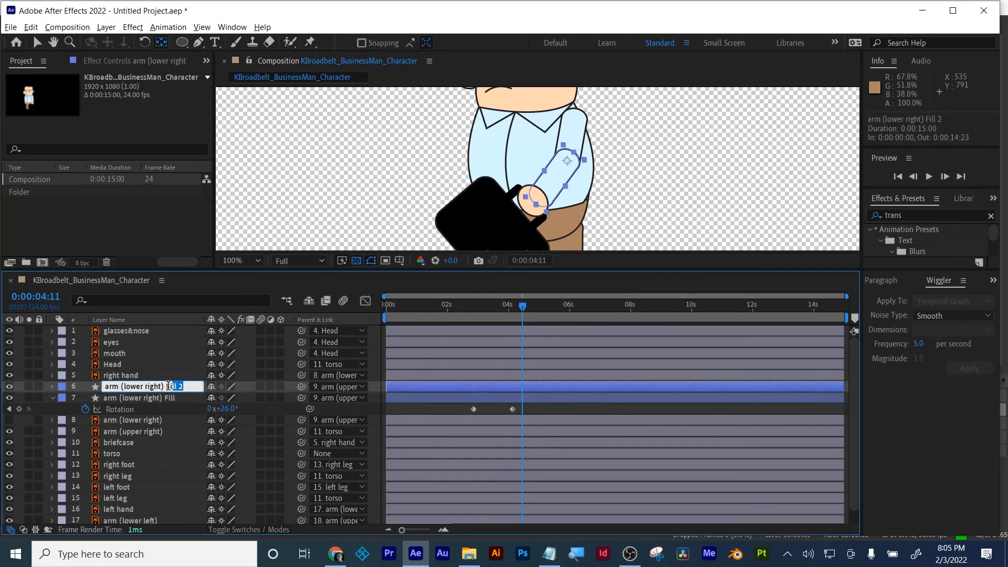
text(stroke)
key(Return)
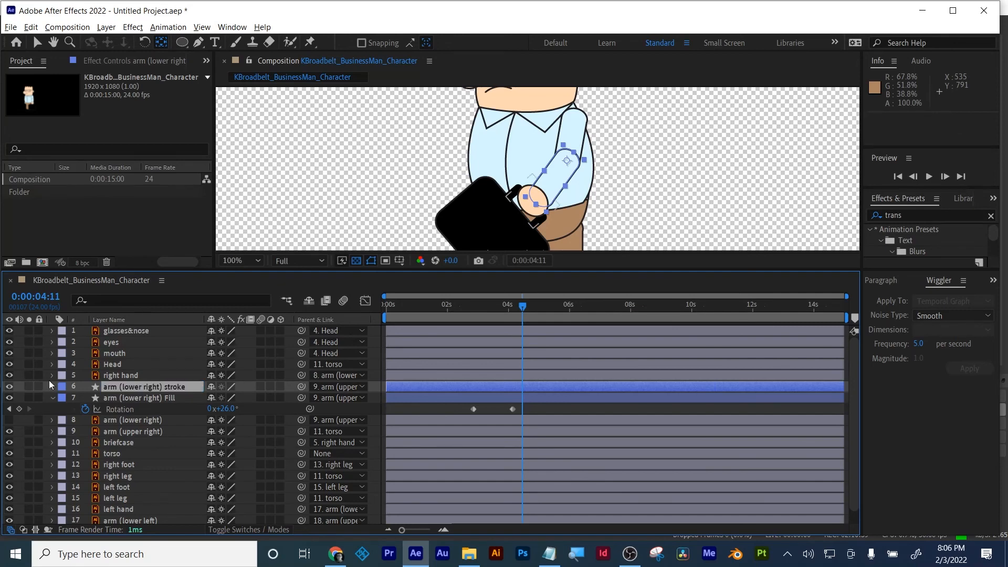
- Hide the arm (lower right) stroke layer and set the stroke of the arm (lower right) Fill layer to None
click(124, 399)
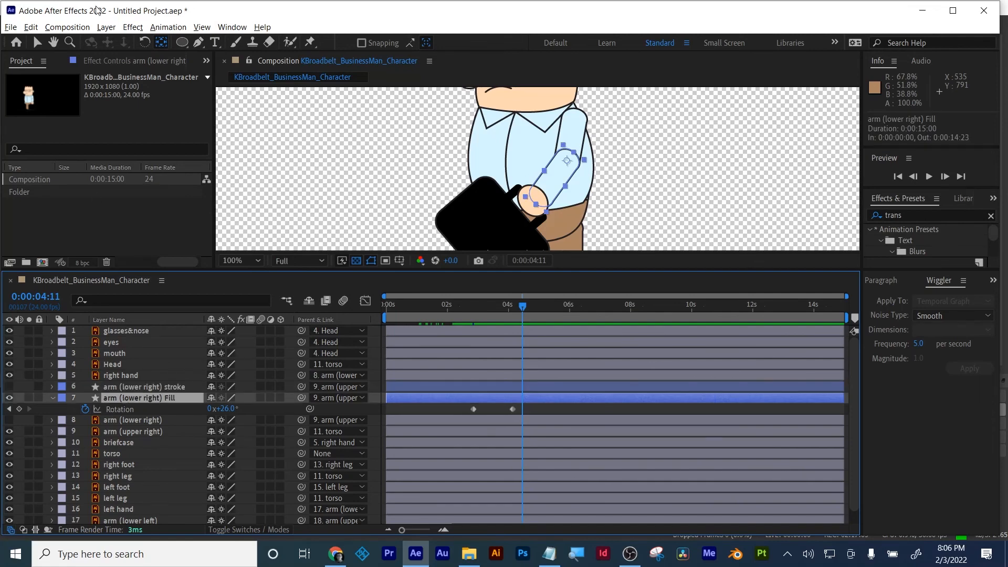
click(37, 42)
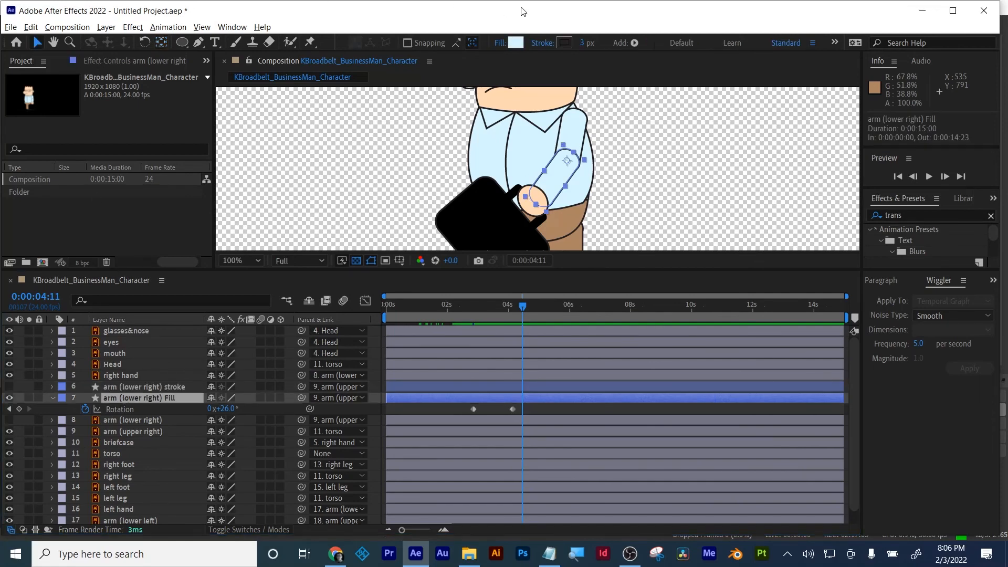
click(543, 43)
click(438, 239)
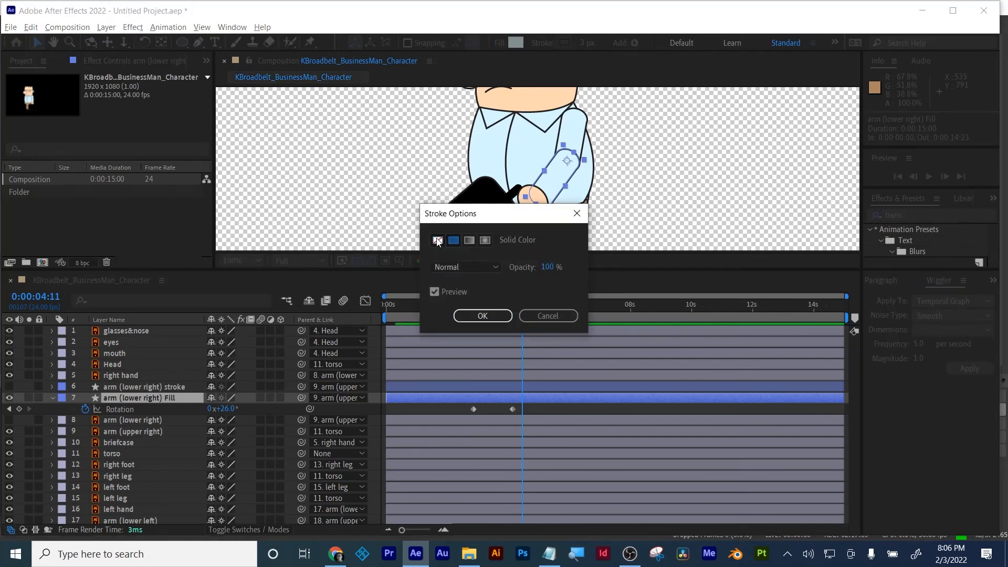
click(482, 316)
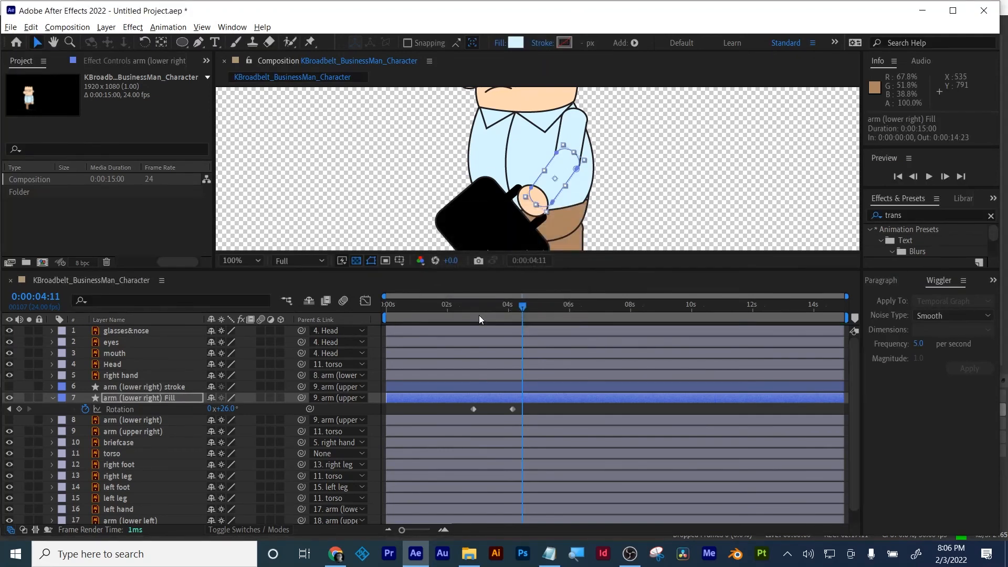
- Show the arm (lower right) stroke layer again and set its fill to None
click(166, 386)
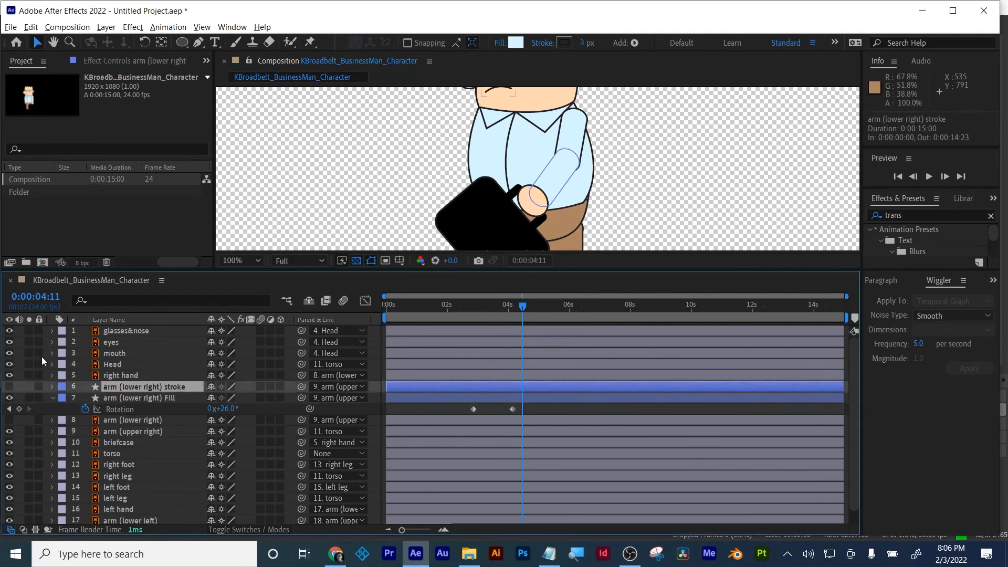
click(9, 387)
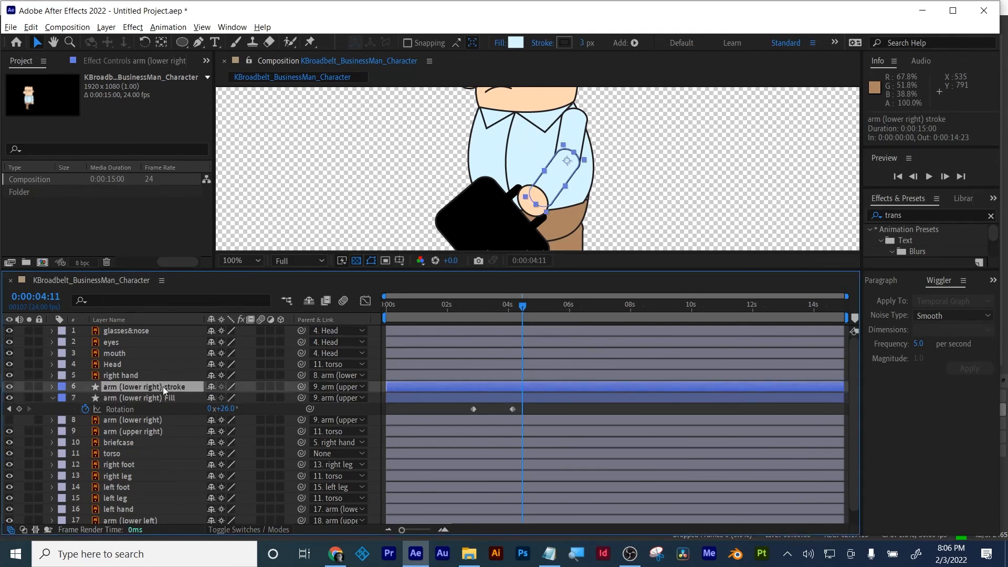
click(499, 43)
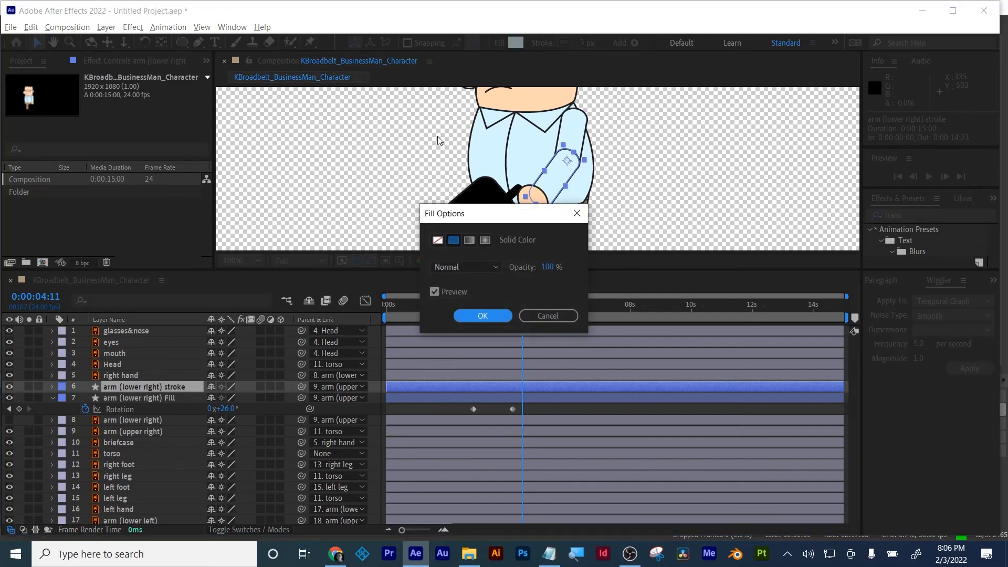
click(438, 240)
click(474, 313)
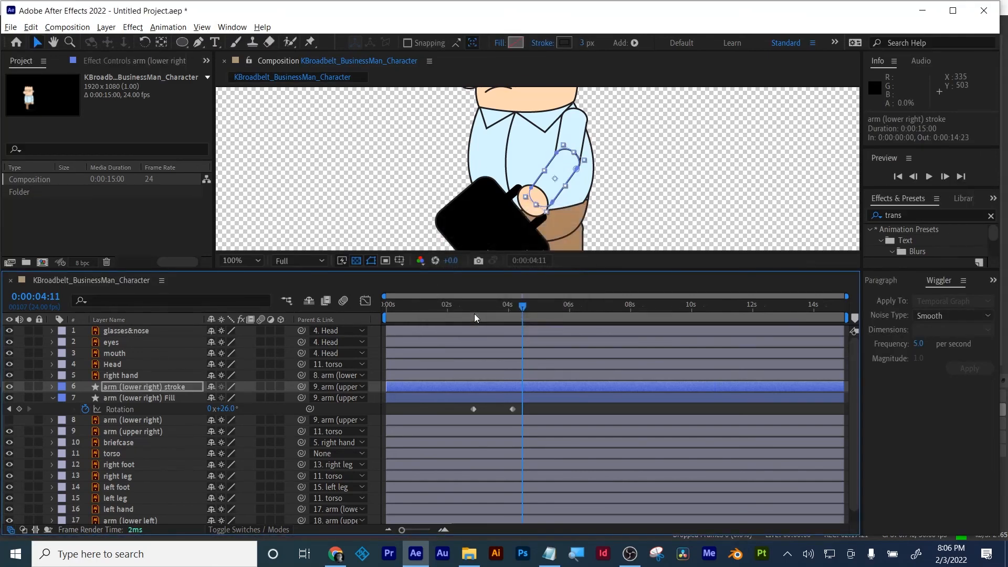
- Add Trim Paths to the arm (lower right) stroke layer and set its Start to 22% to open the outline at the elbow
click(635, 43)
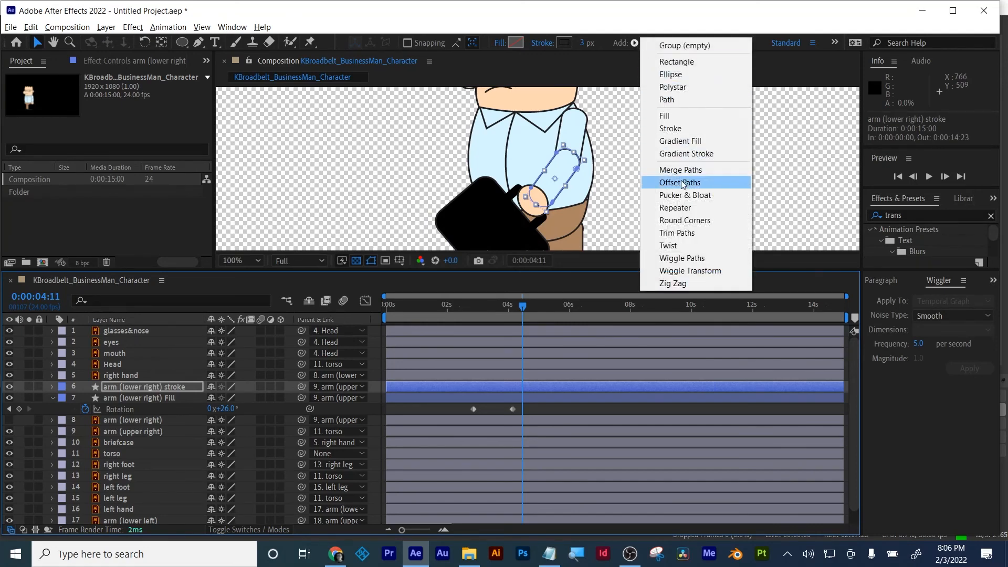
click(676, 233)
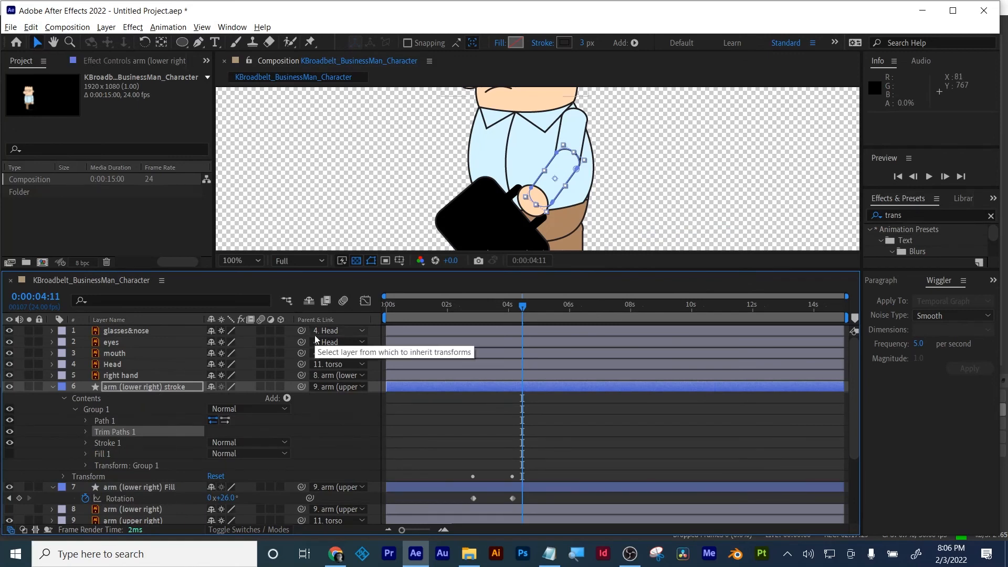
click(84, 429)
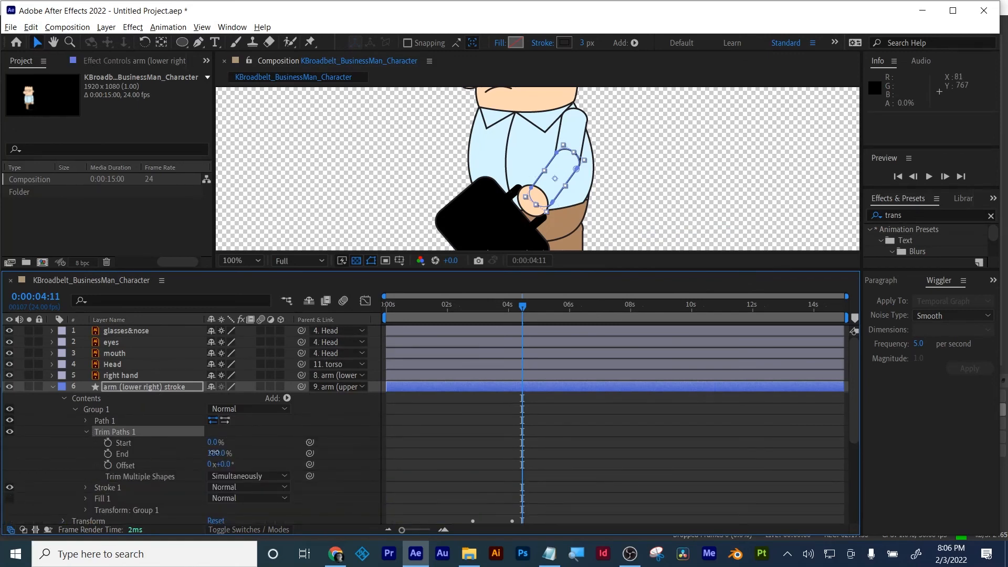
mouse_move(217, 452)
mouse_down()
mouse_move(206, 456)
mouse_move(233, 456)
mouse_move(229, 441)
mouse_up()
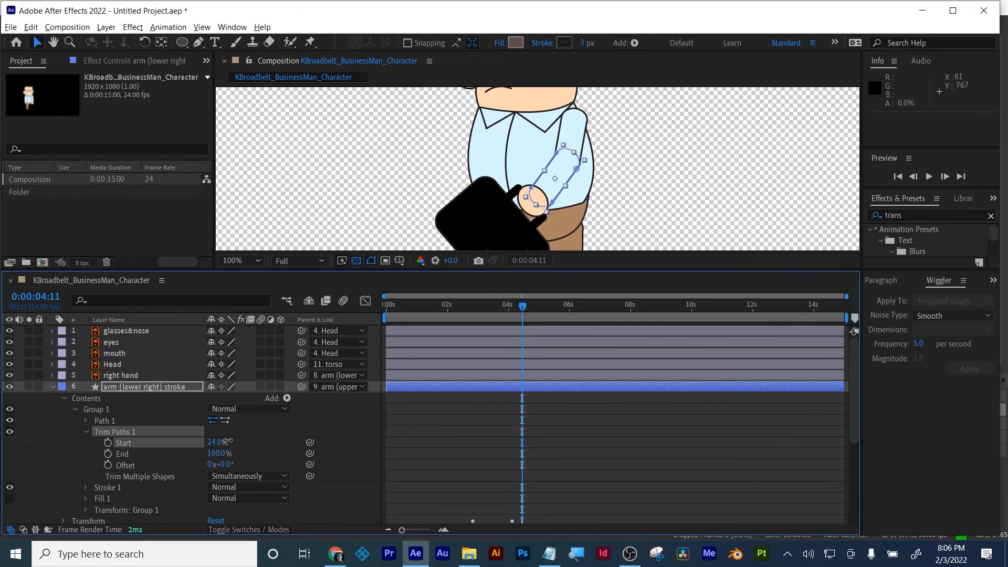
drag(231, 440, 230, 441)
click(451, 442)
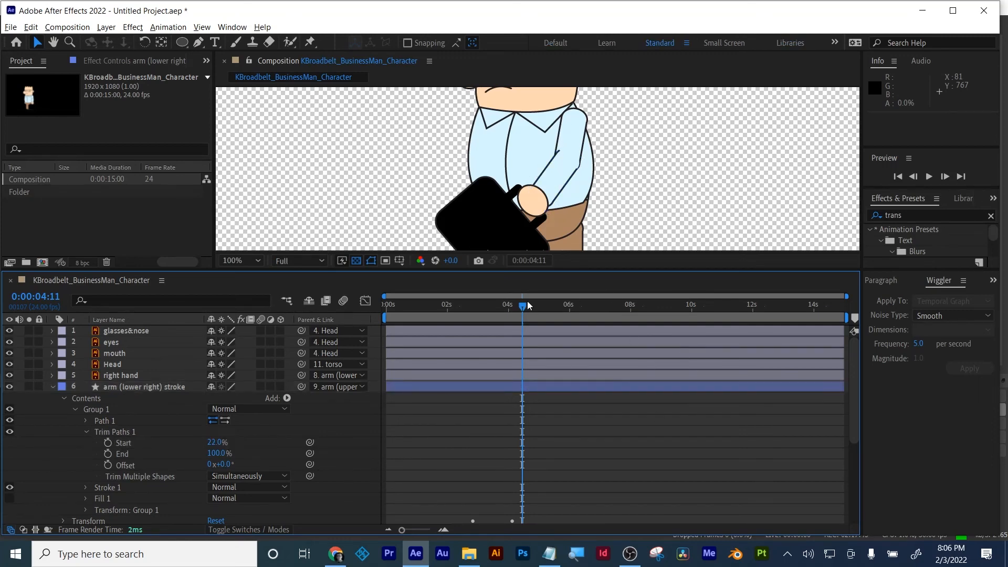
- Set the Trim Paths offset of the lower right arm stroke to 24°, check the elbow at 5:12 and collapse the layer
mouse_move(527, 304)
mouse_down()
mouse_move(414, 338)
mouse_move(543, 314)
mouse_up()
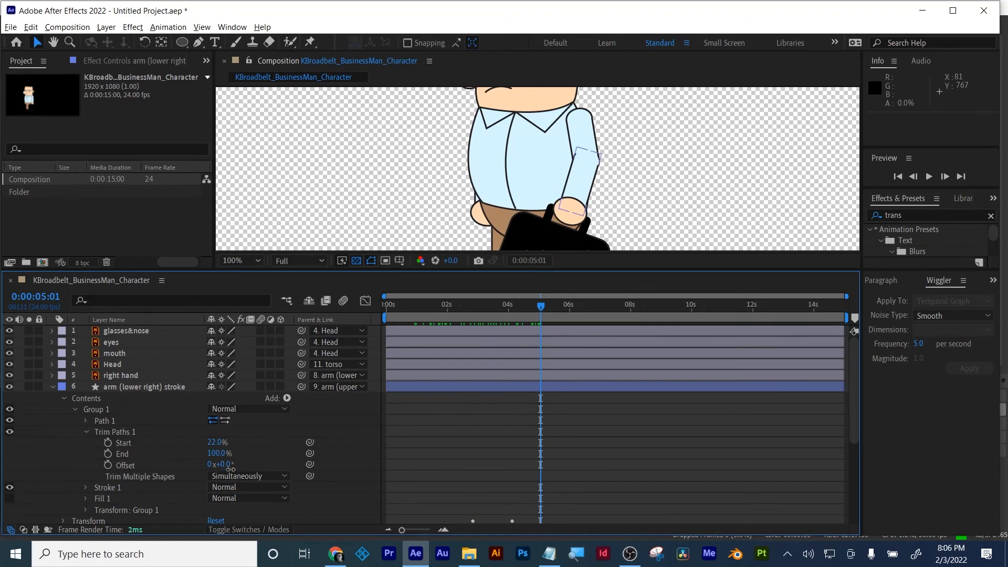
mouse_move(231, 471)
mouse_down()
mouse_move(218, 474)
mouse_move(242, 471)
mouse_move(193, 483)
mouse_move(251, 474)
mouse_up()
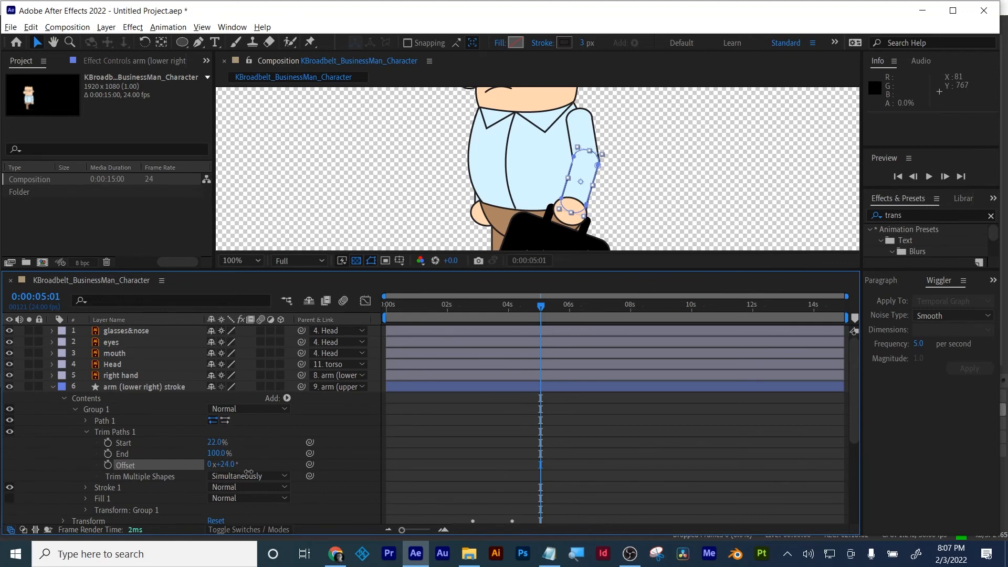
click(486, 471)
mouse_move(541, 307)
mouse_down()
mouse_move(438, 337)
mouse_move(376, 342)
mouse_move(424, 341)
mouse_move(553, 311)
mouse_up()
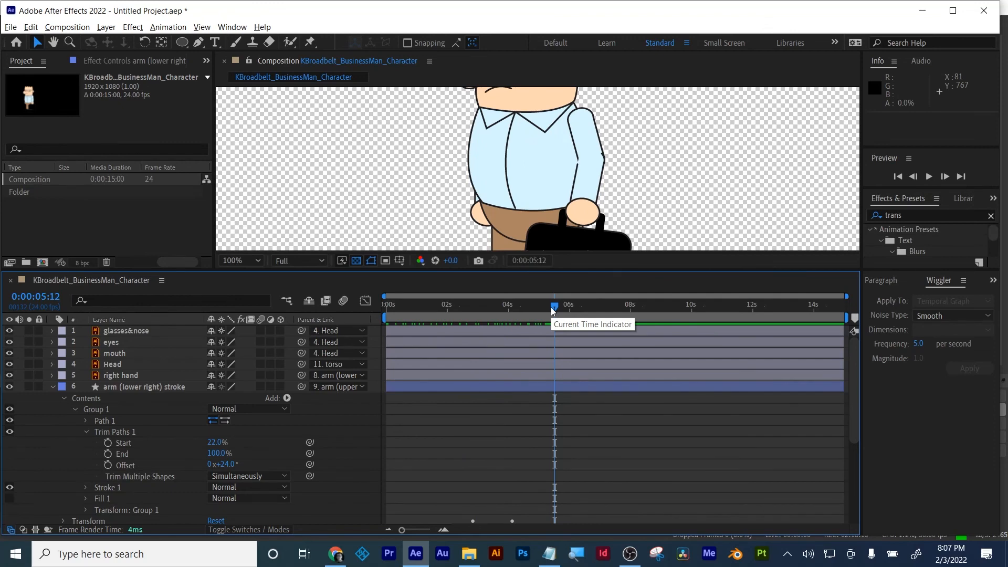
key(comma)
key(comma)
key(comma)
key(comma)
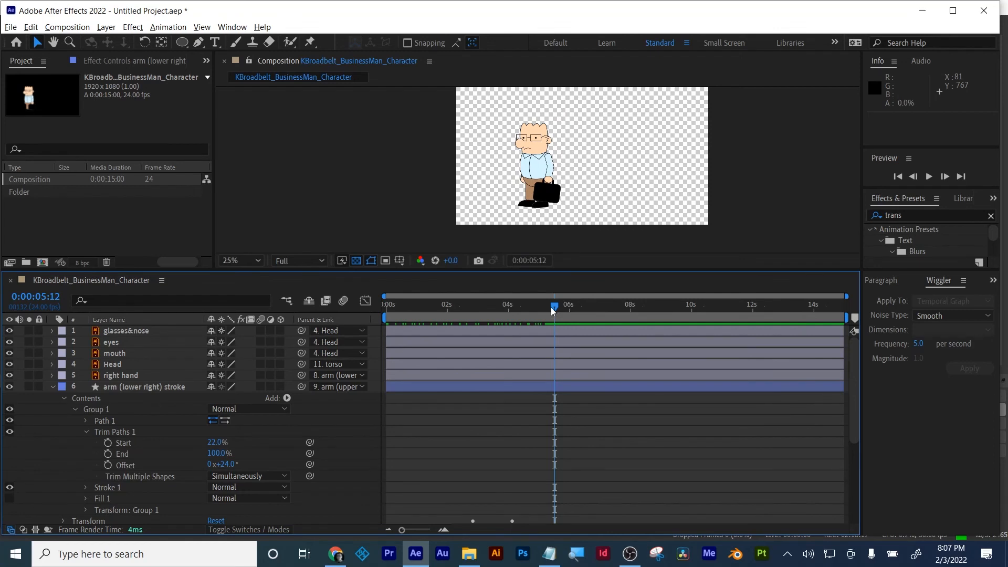
click(52, 390)
- Unlink the Scale proportions of the eyes layer and set its first Scale keyframe at 0:00:02:04
click(116, 344)
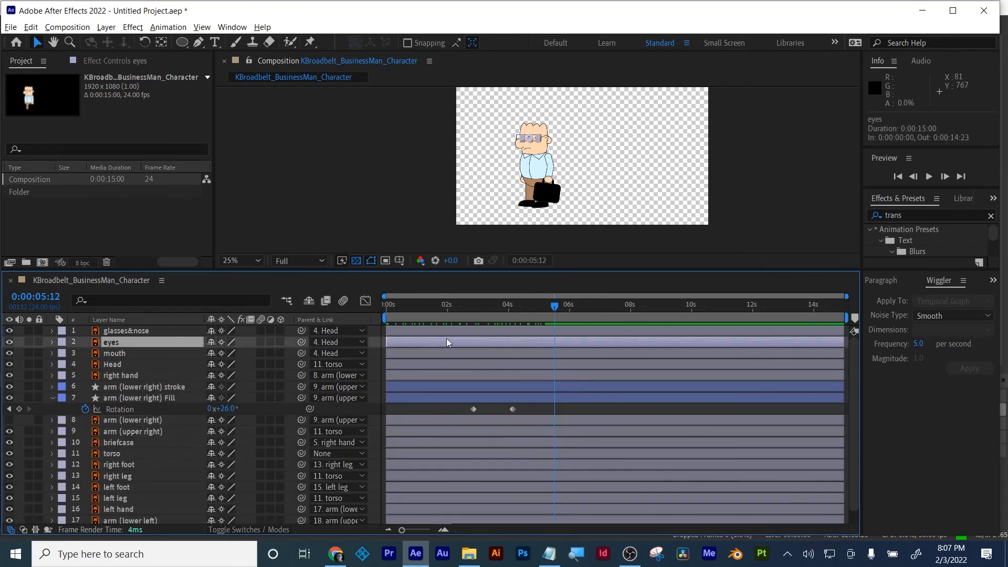
scroll(527, 171, up, 4)
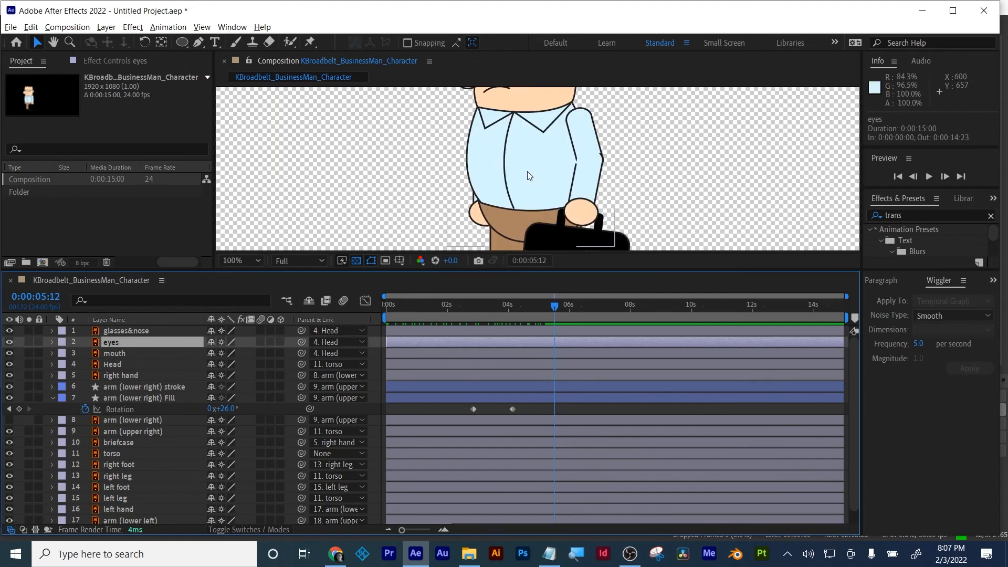
key(h)
drag(704, 128, 728, 222)
key(v)
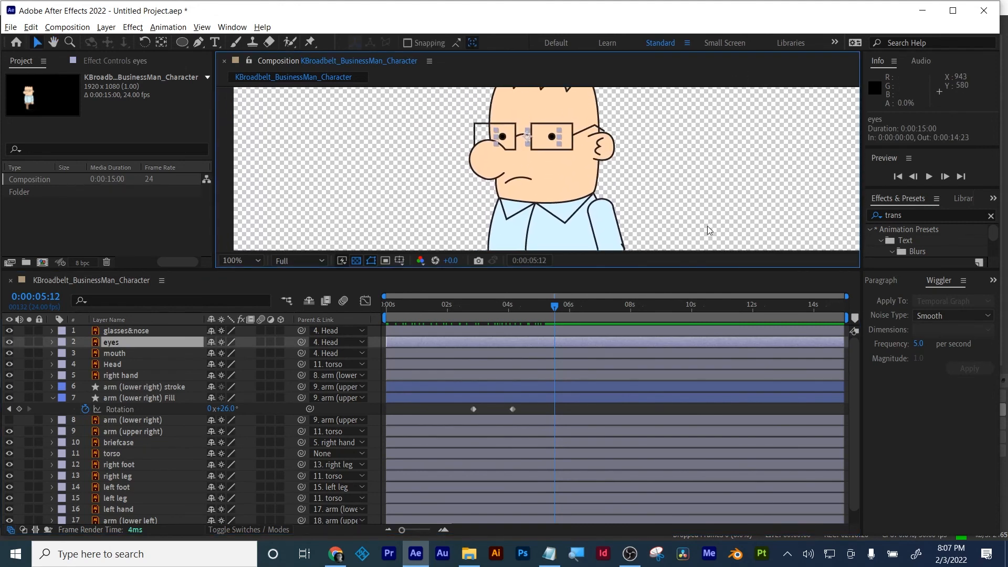
click(110, 345)
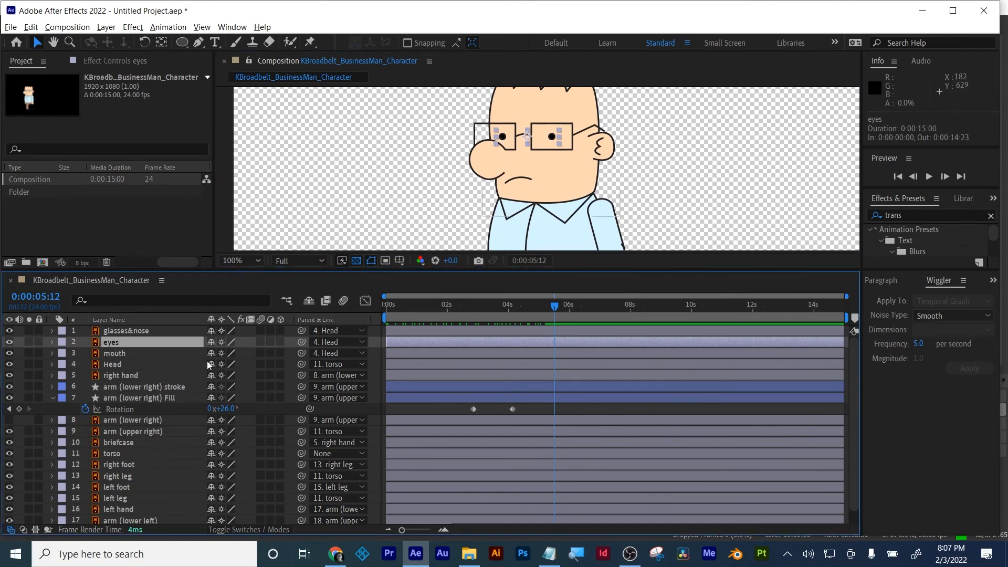
key(s)
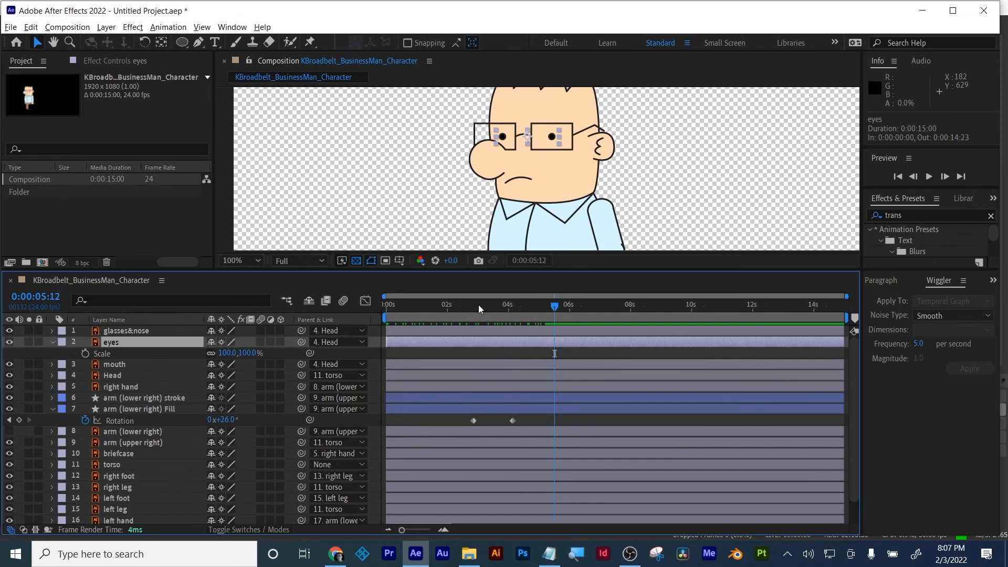
drag(478, 305, 451, 314)
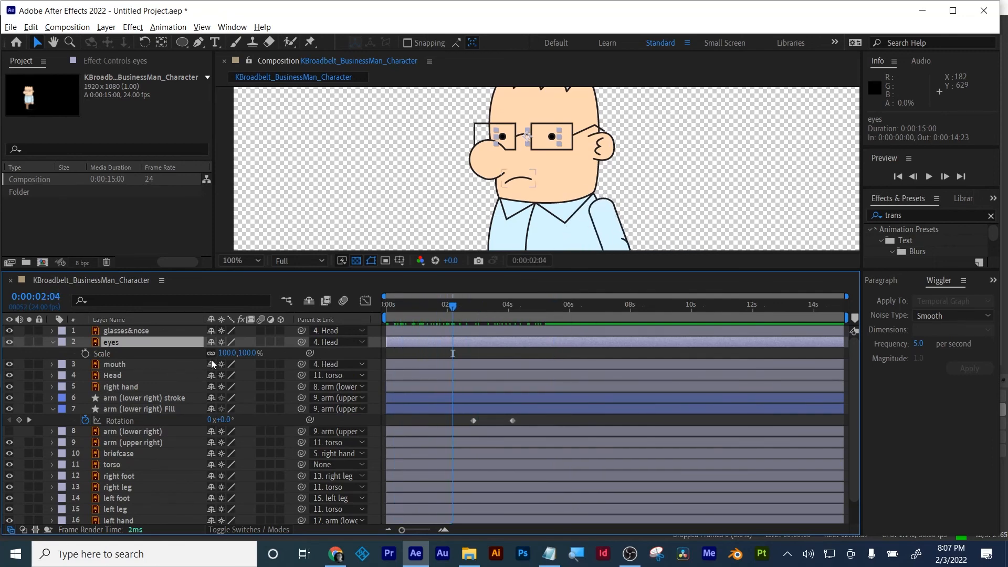
click(85, 353)
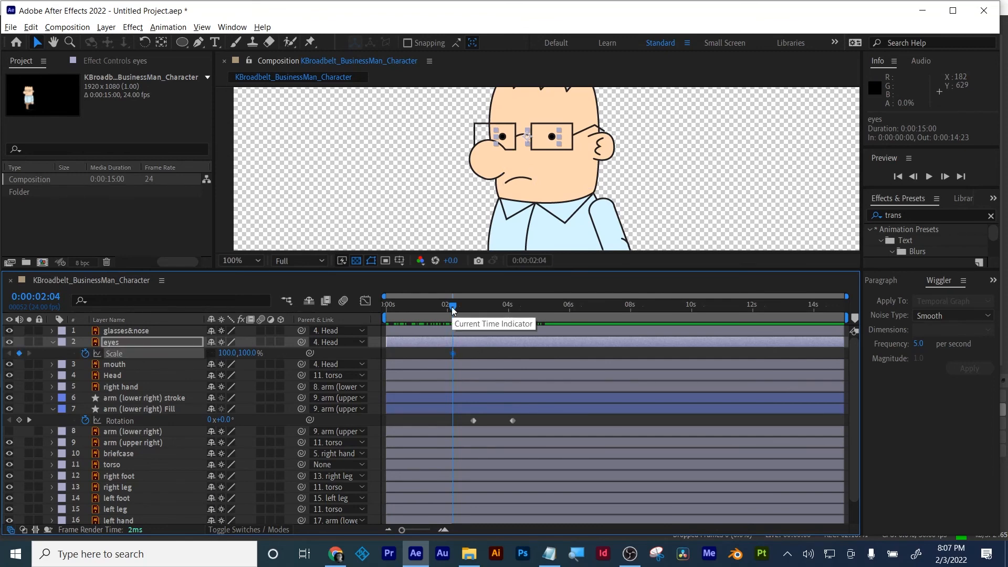
- Stretch the eyes slightly taller at 0:00:02:08, and squash their vertical scale to 24% at 0:00:02:13 to close them
drag(453, 310, 455, 310)
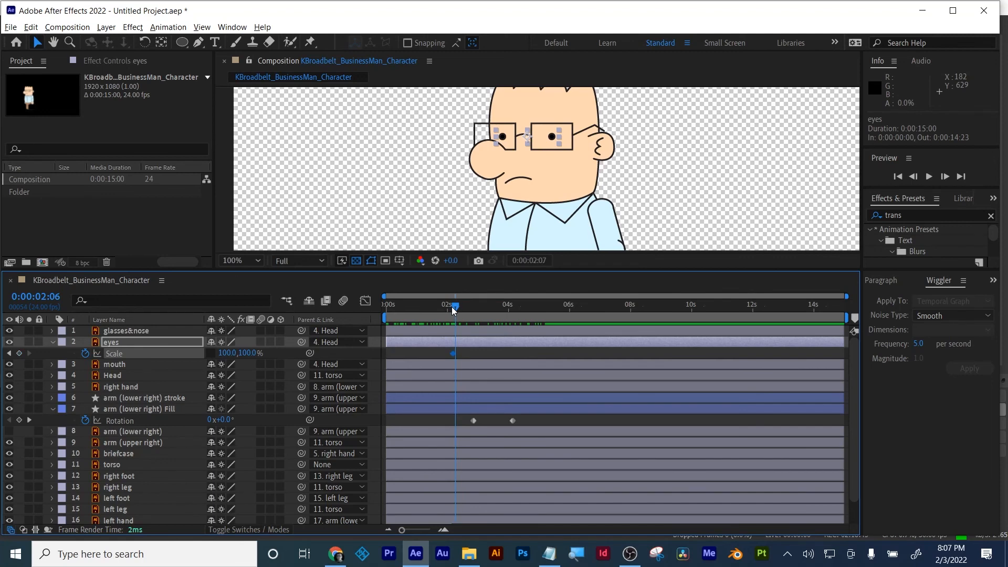
key(Page_Down)
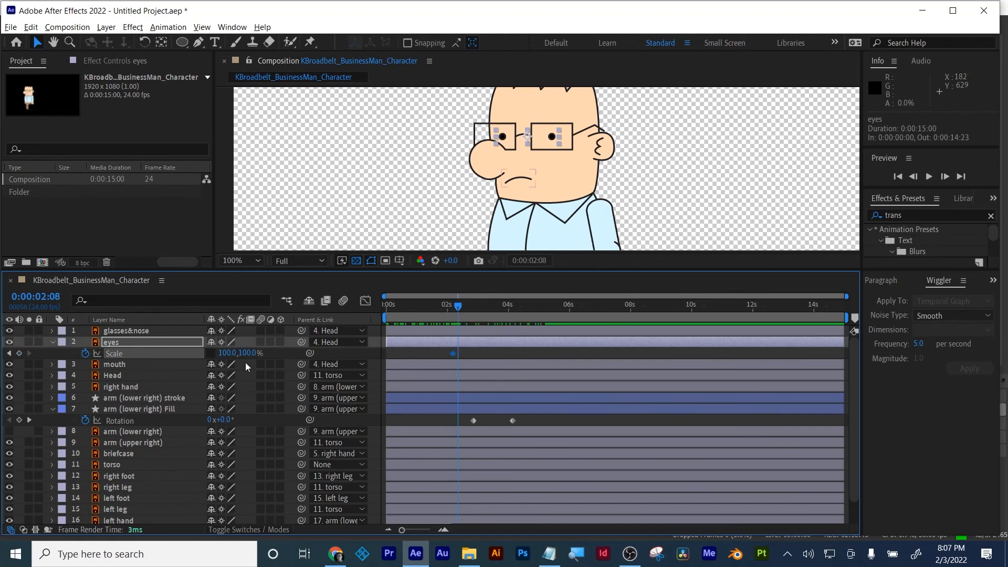
drag(249, 353, 259, 352)
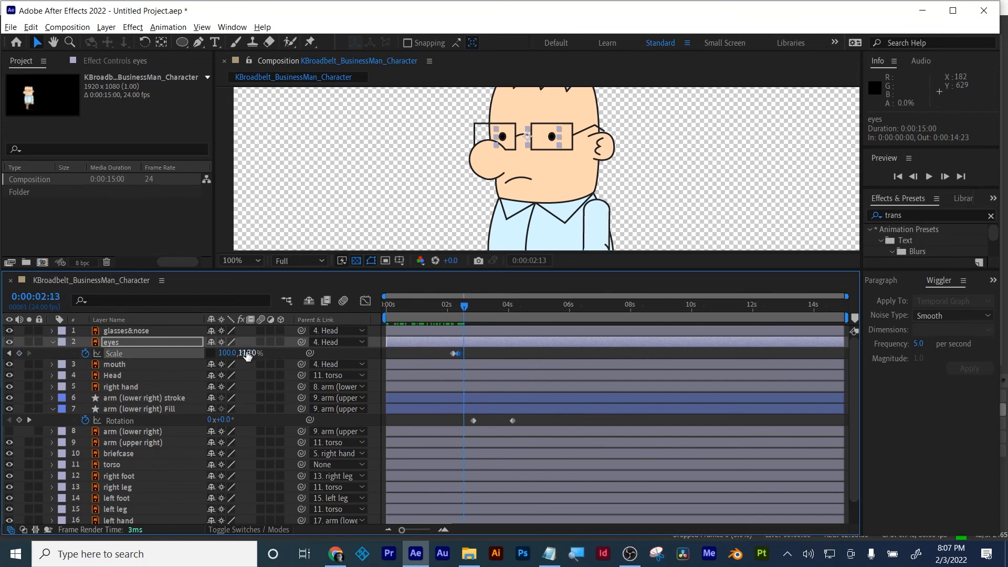
drag(259, 352, 203, 370)
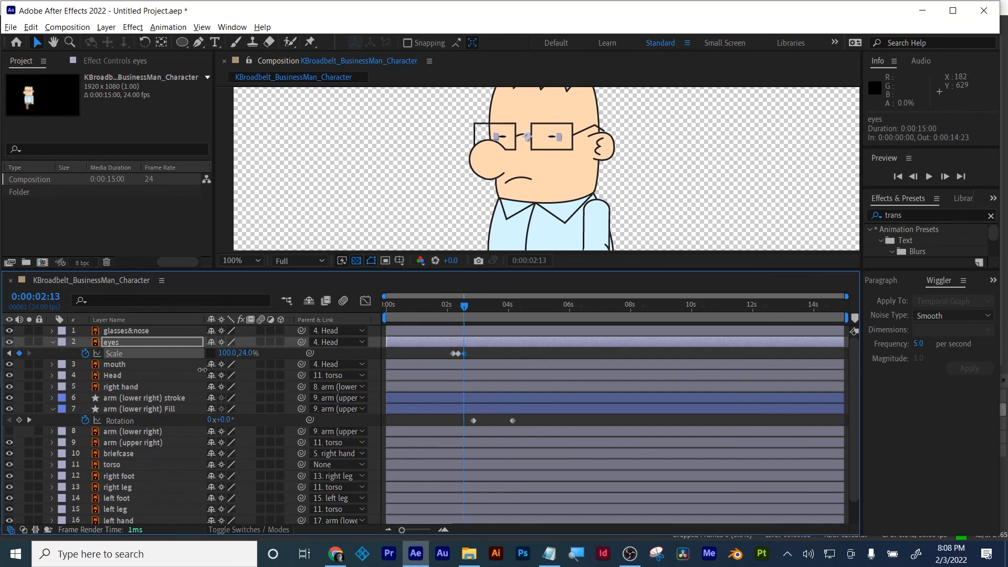
- Copy the eyes' 100% Scale keyframe from 0:00:02:04 to 0:00:02:17 and preview the blink
click(455, 352)
key(ctrl+c)
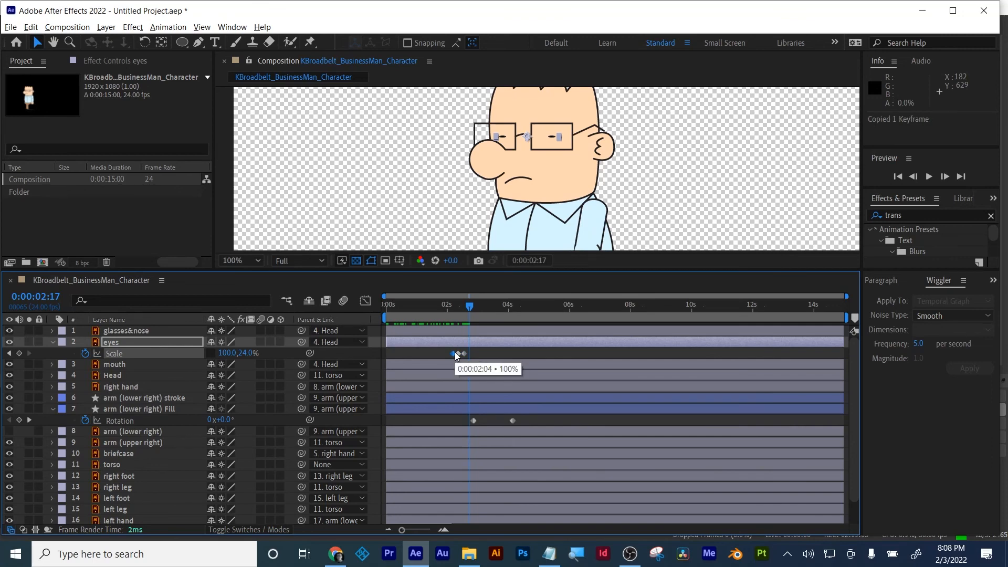
key(ctrl+v)
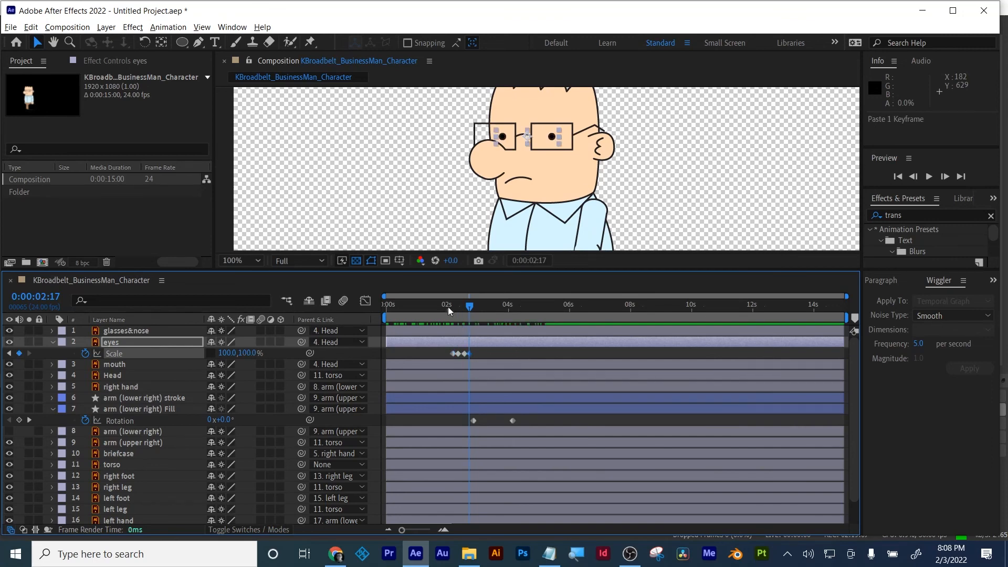
click(444, 305)
key(space)
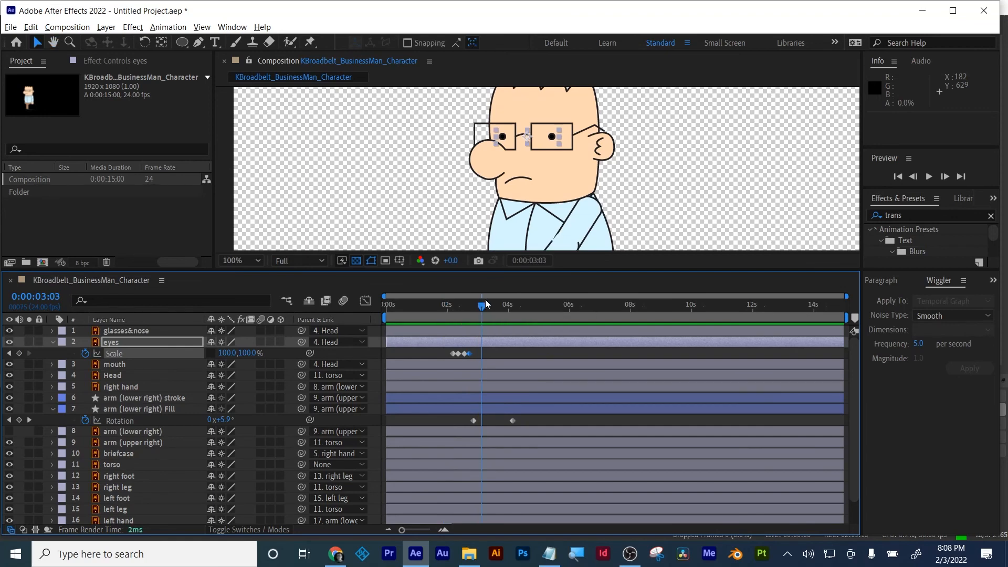
- Duplicate the four blink keyframes of the eyes at 0:00:04:02 and play both blinks from 0:00:01:18
drag(482, 306, 503, 306)
drag(439, 348, 478, 357)
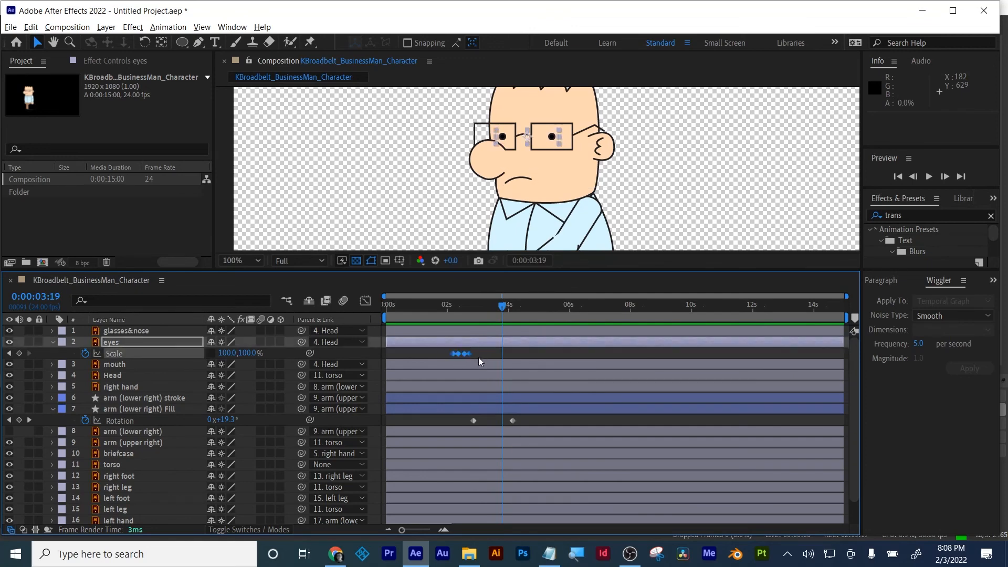
key(ctrl+c)
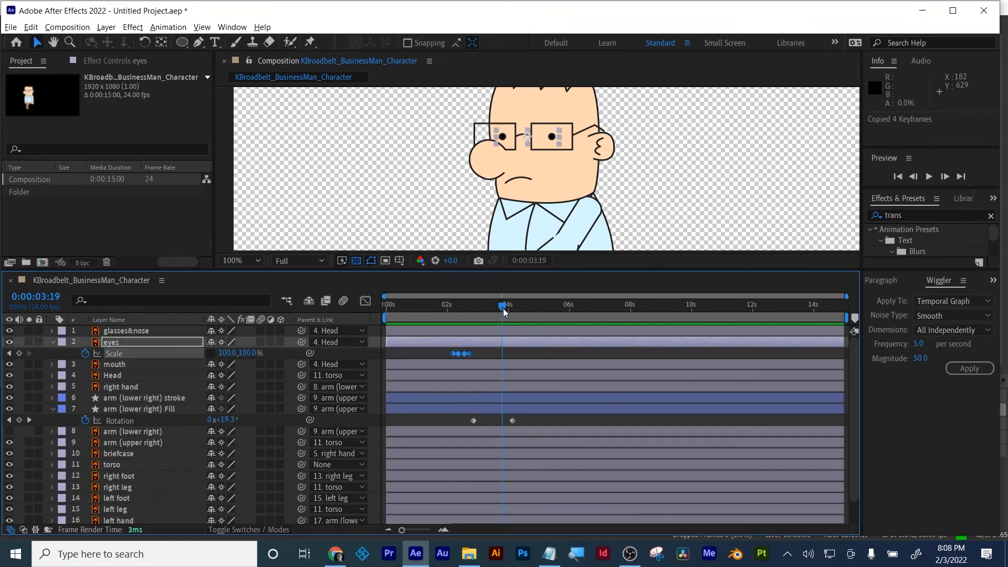
drag(504, 311, 513, 309)
key(ctrl+v)
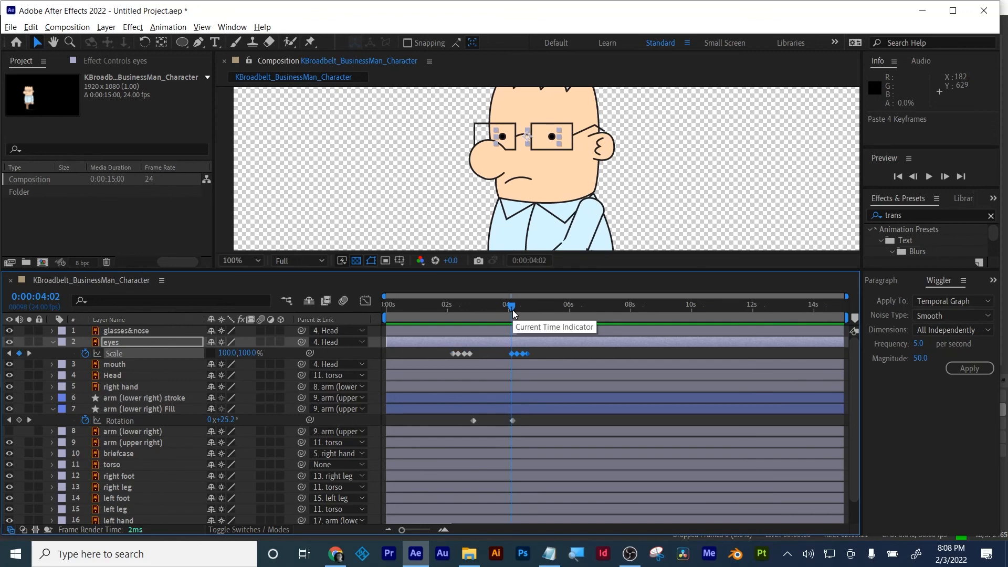
click(439, 310)
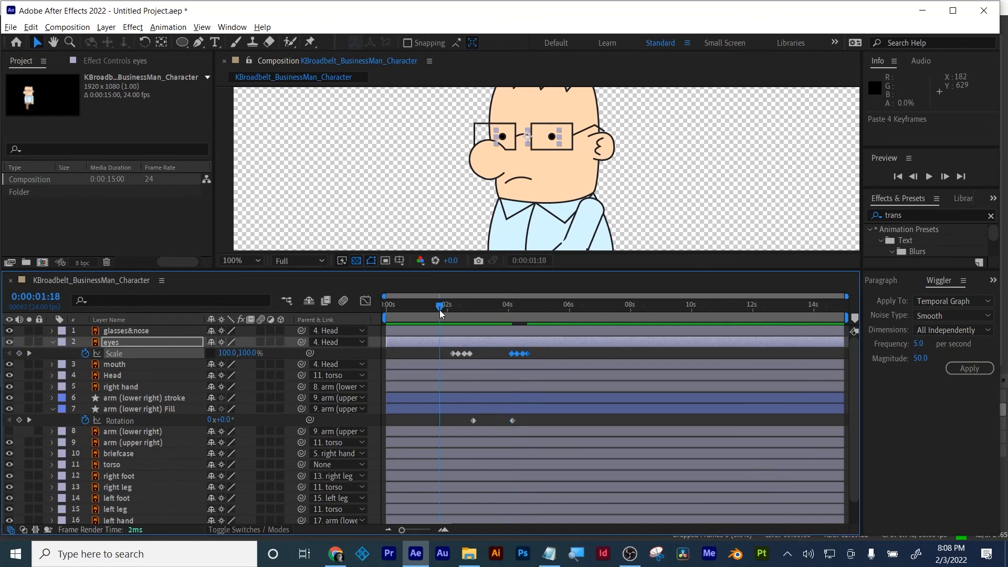
click(565, 351)
key(space)
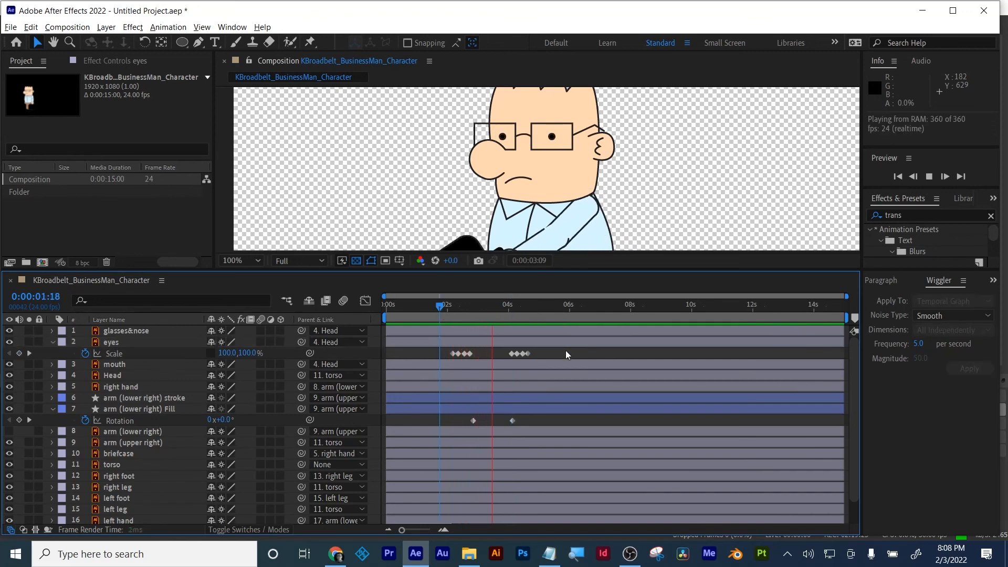
key(space)
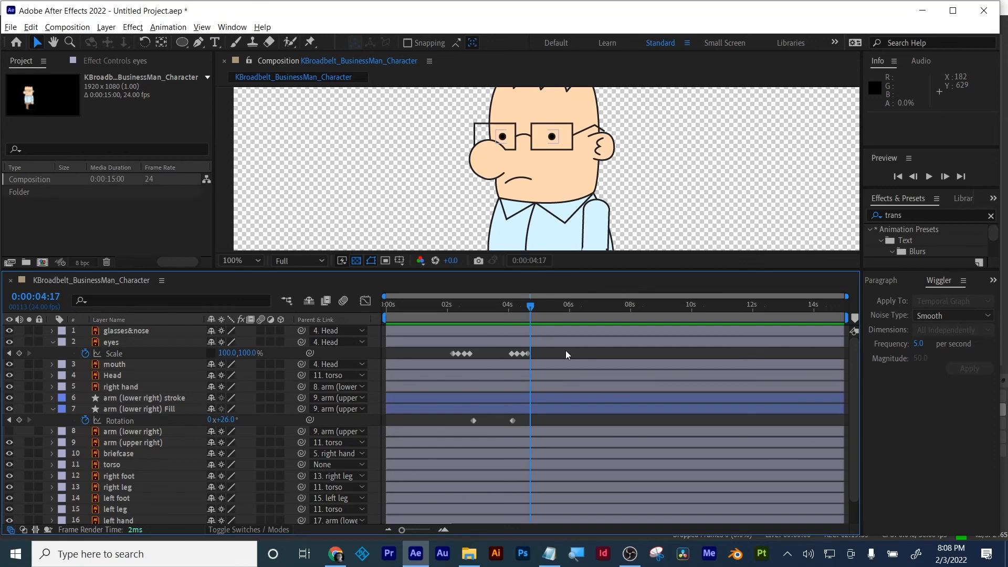
- Fit the whole composition in the viewer and scrub through the timeline to review the full character's motion
key(ctrl+0)
key(ctrl+0)
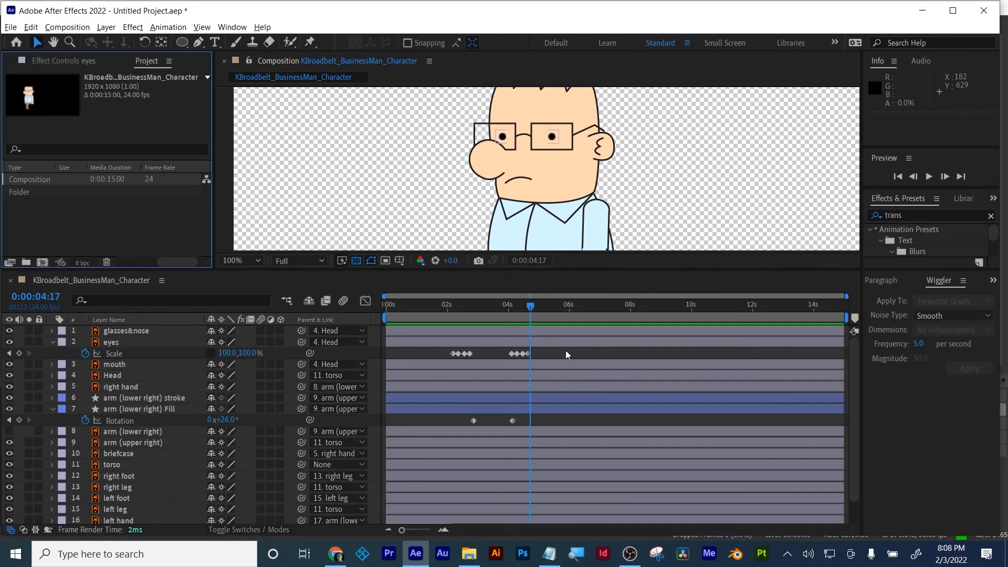
click(235, 261)
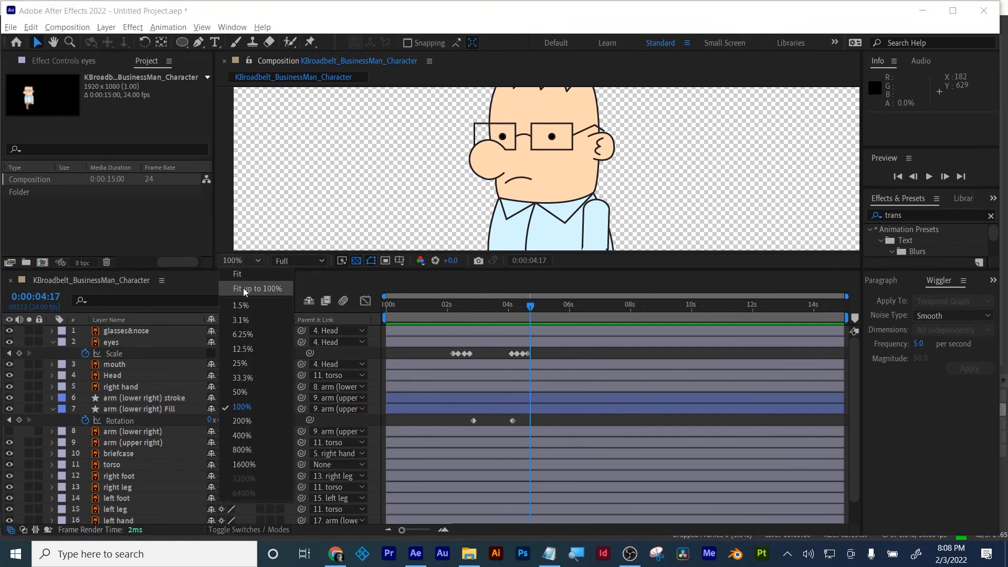
click(244, 287)
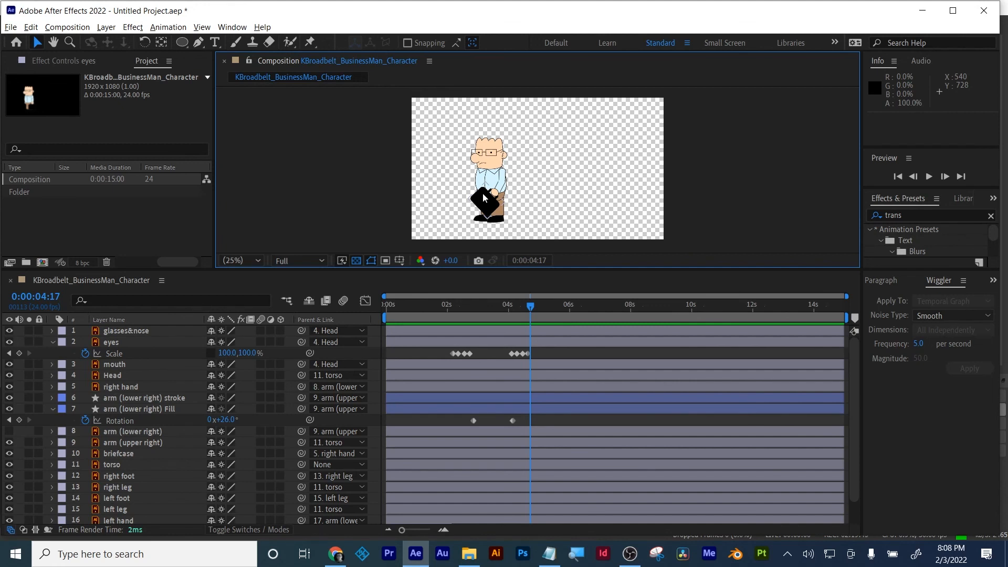
click(454, 311)
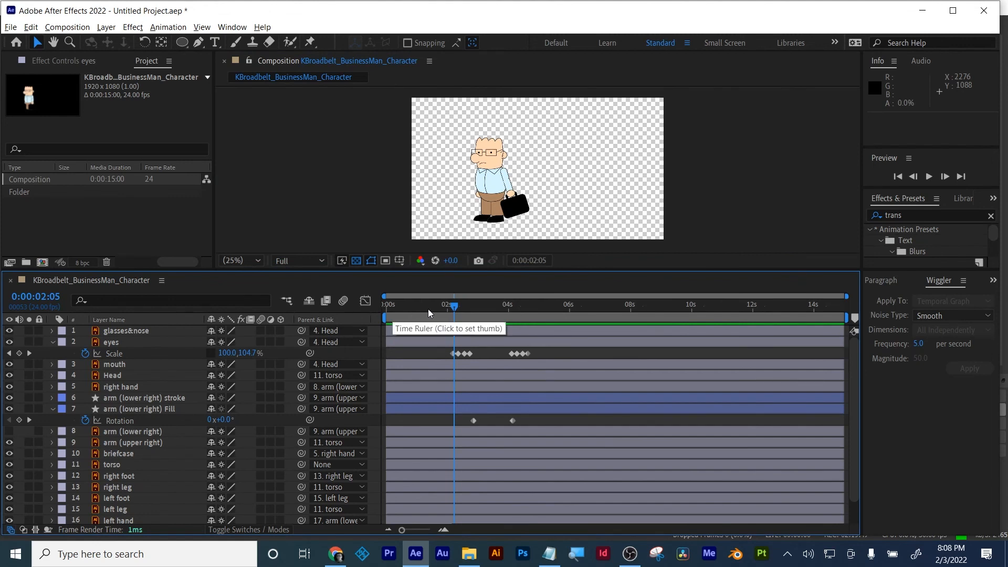
drag(429, 309, 596, 320)
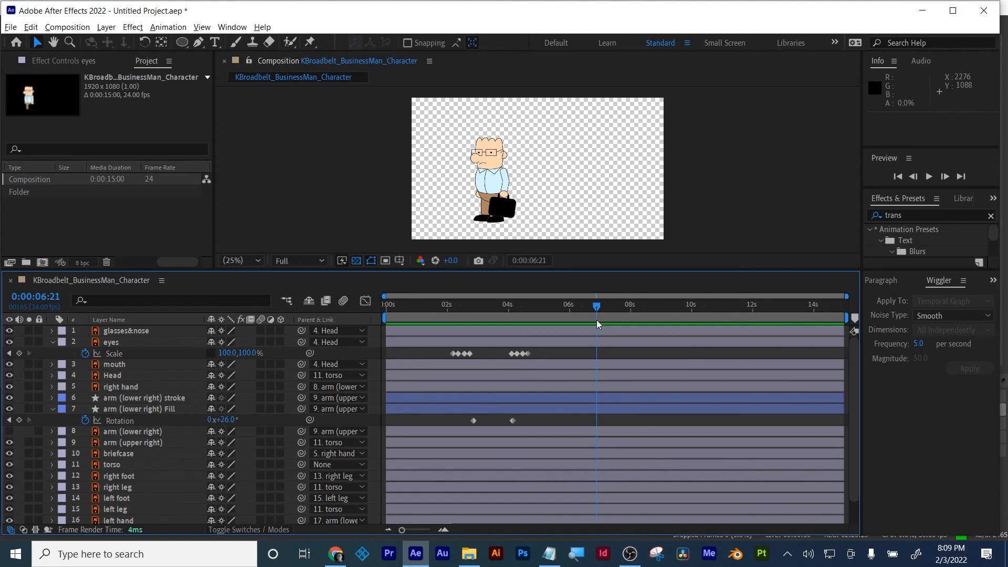
drag(446, 304, 469, 309)
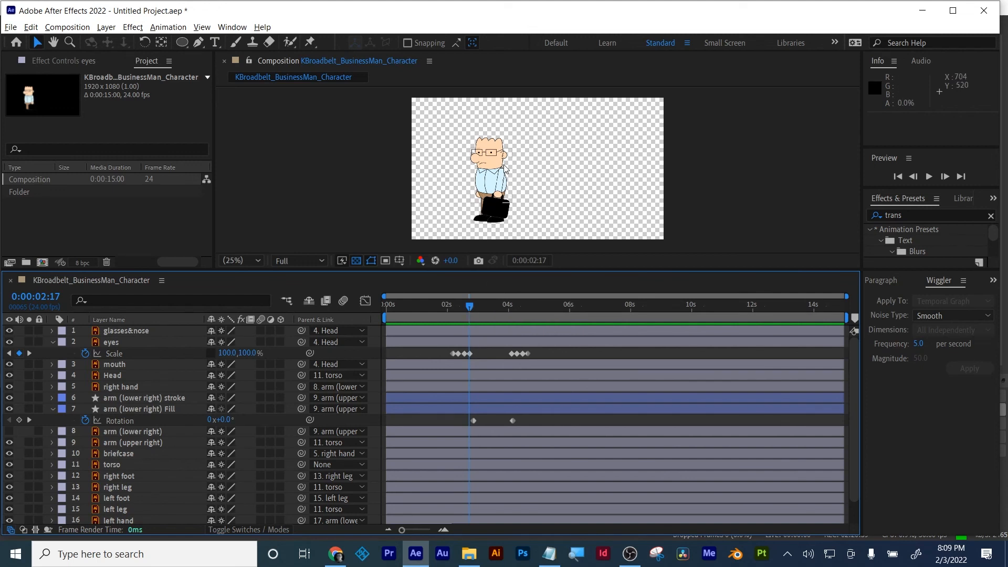
- Create a shape layer from the glasses&nose vector layer
click(128, 331)
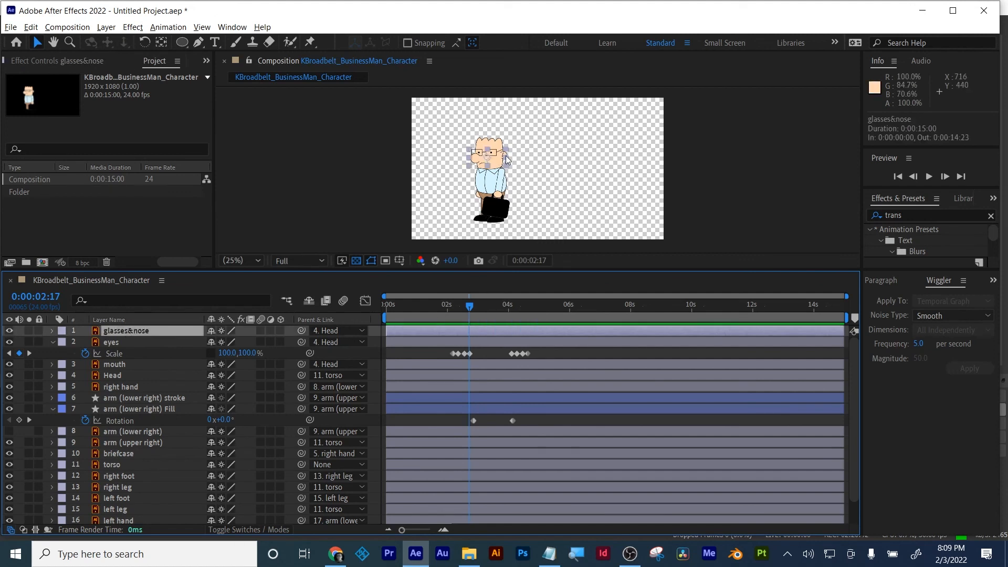
key(period)
key(period)
key(period)
key(period)
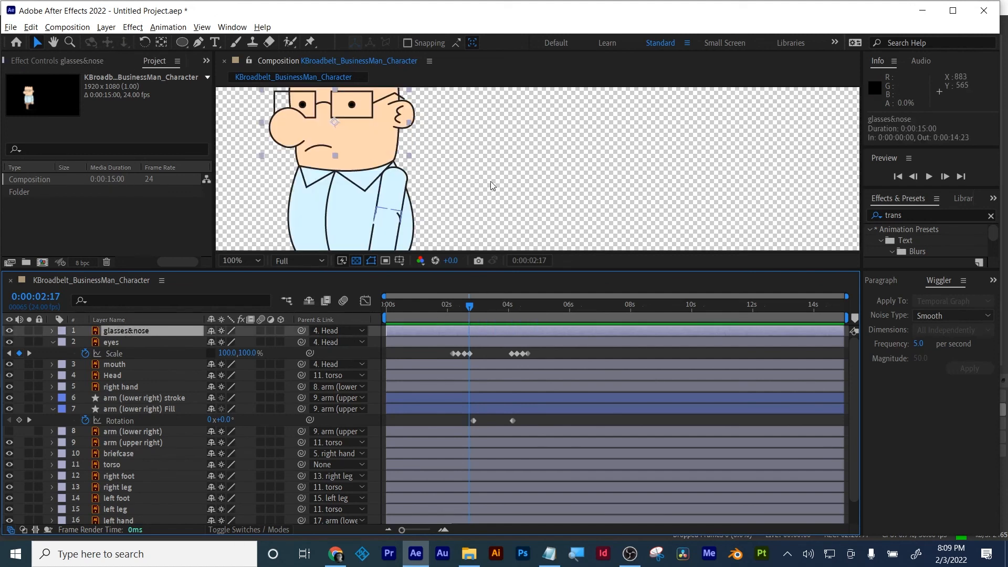
key(h)
drag(415, 147, 594, 194)
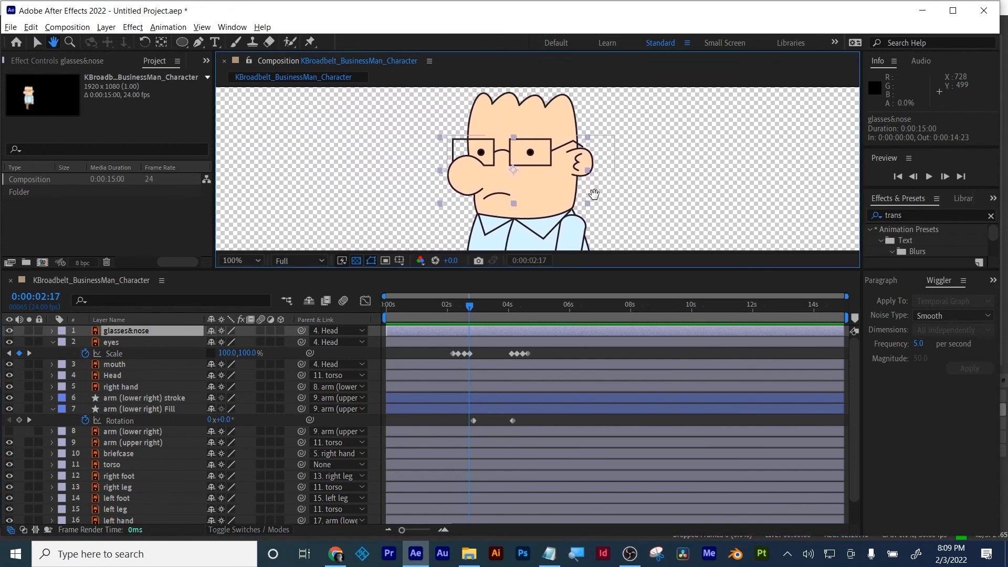
key(v)
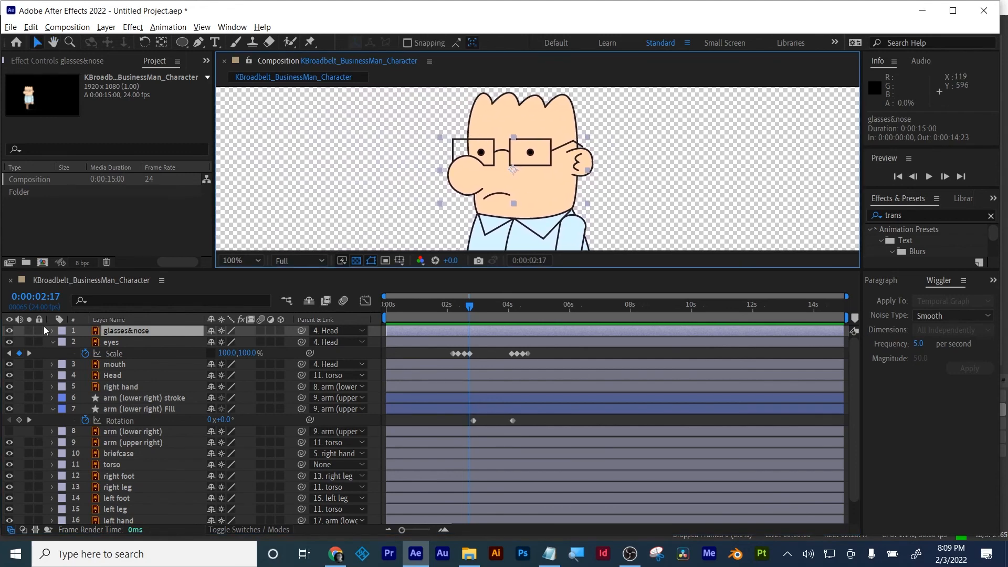
right_click(131, 332)
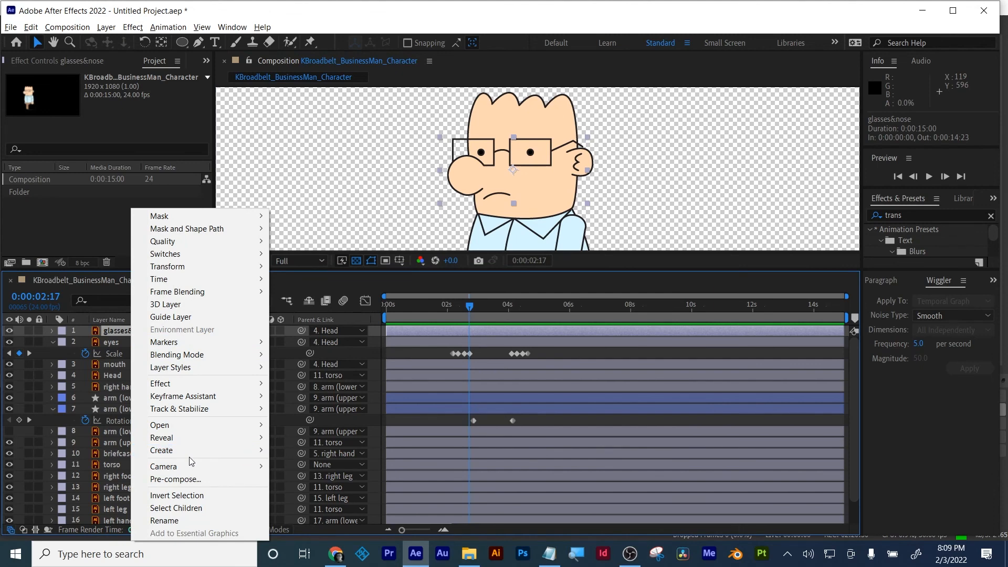
mouse_move(197, 452)
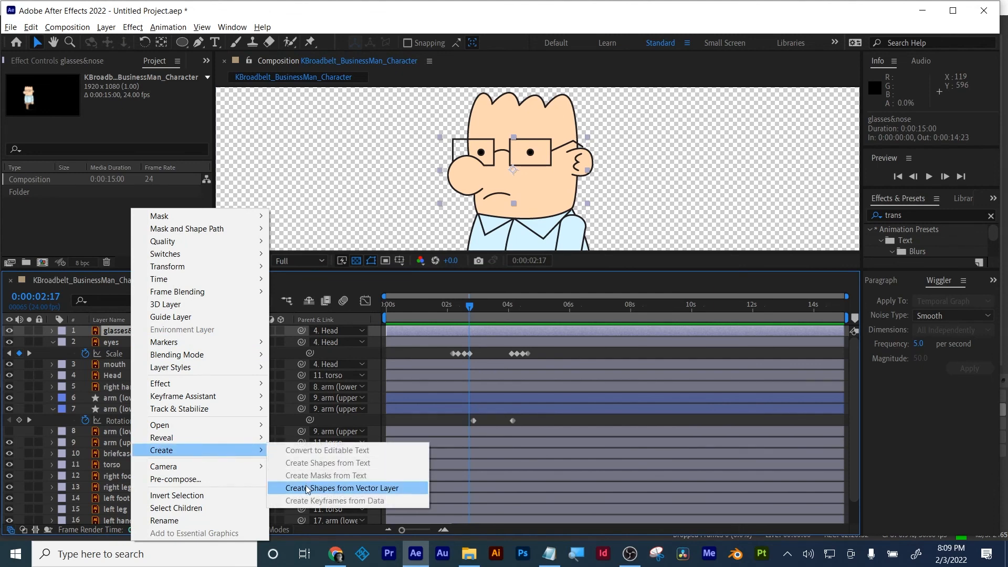
click(308, 488)
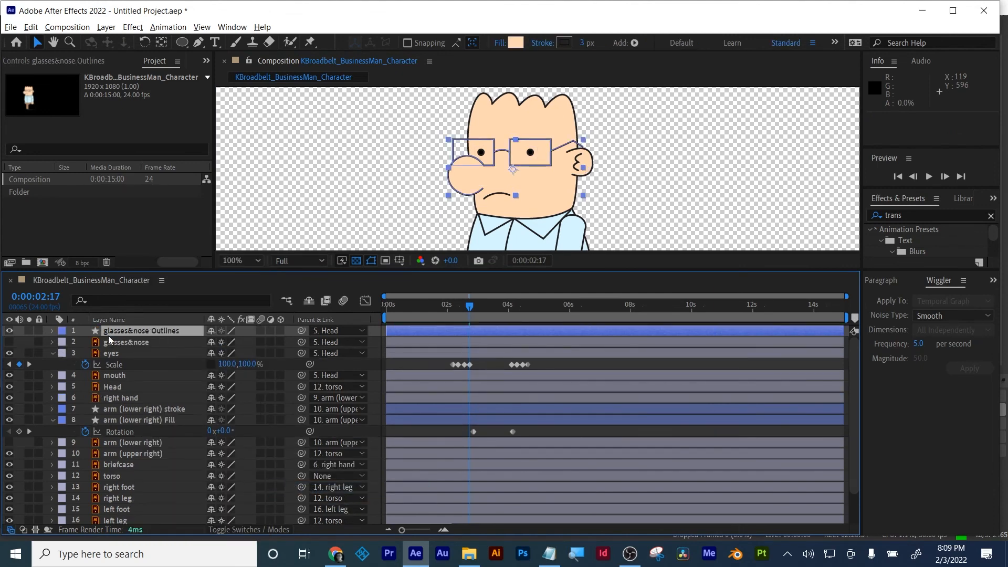
- Rename the glasses&nose Outlines shape layer as glasses
key(Return)
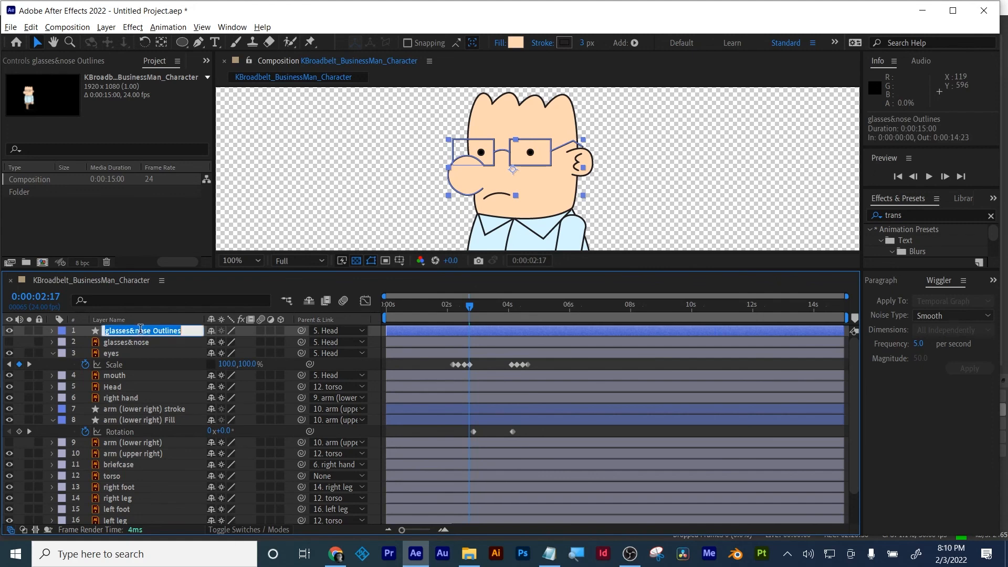
click(141, 329)
key(shift+Left)
key(shift+Left)
key(shift+Left)
key(shift+Left)
key(shift+Left)
key(shift+Left)
key(shift+Left)
key(shift+Left)
key(shift+Left)
key(shift+Left)
key(shift+Left)
key(shift+Left)
key(shift+Left)
text(s)
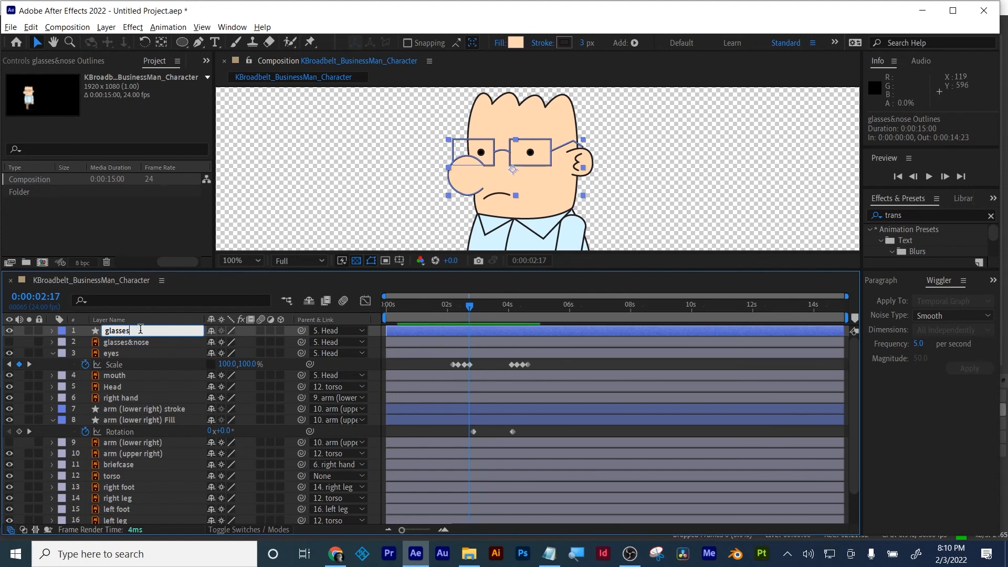
key(Return)
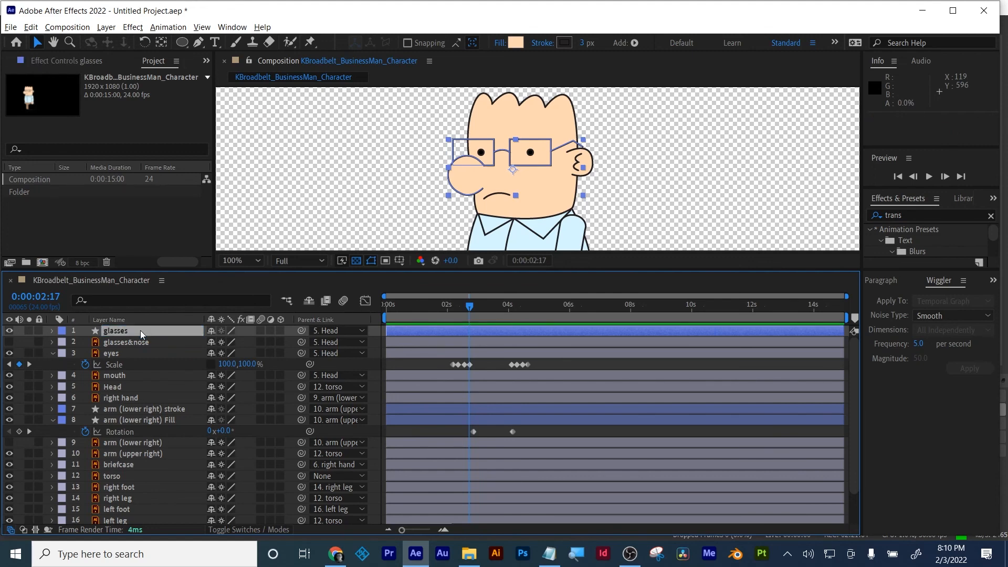
- Duplicate the glasses shape layer and name the copy nose
key(ctrl+d)
key(Return)
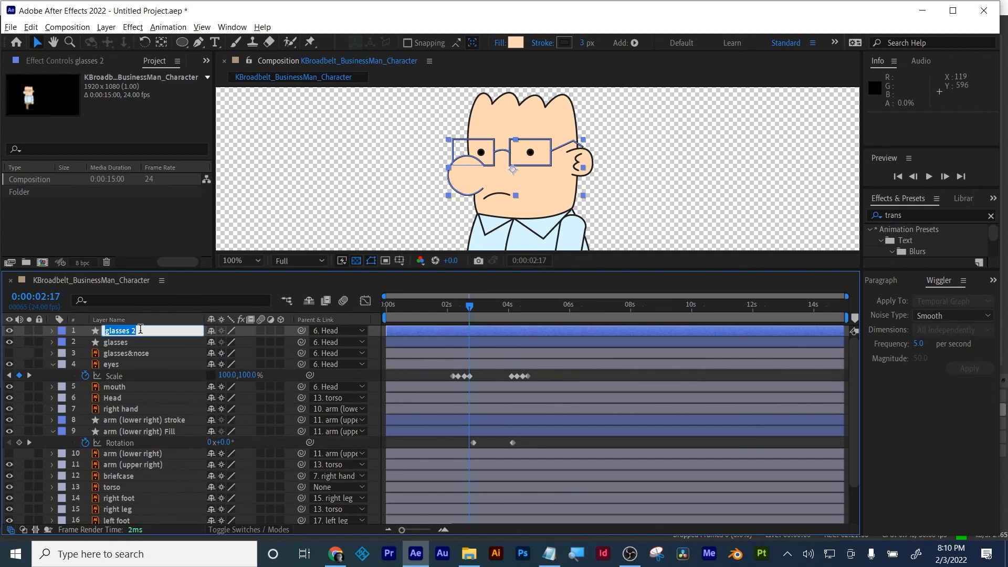
text(nose)
key(Return)
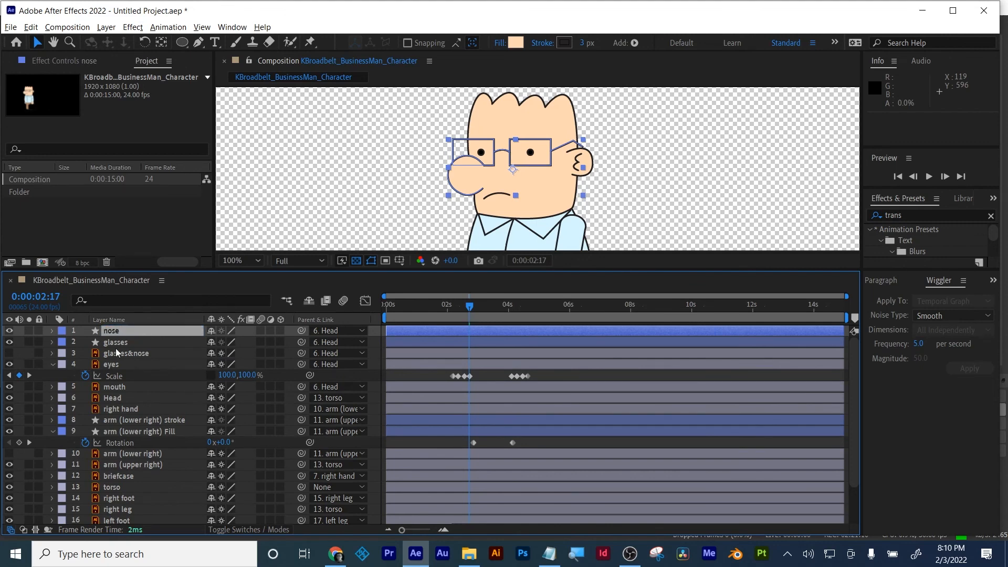
- Hide the nose layer and turn off Group 1, the nose shape, within the glasses layer's contents
click(9, 331)
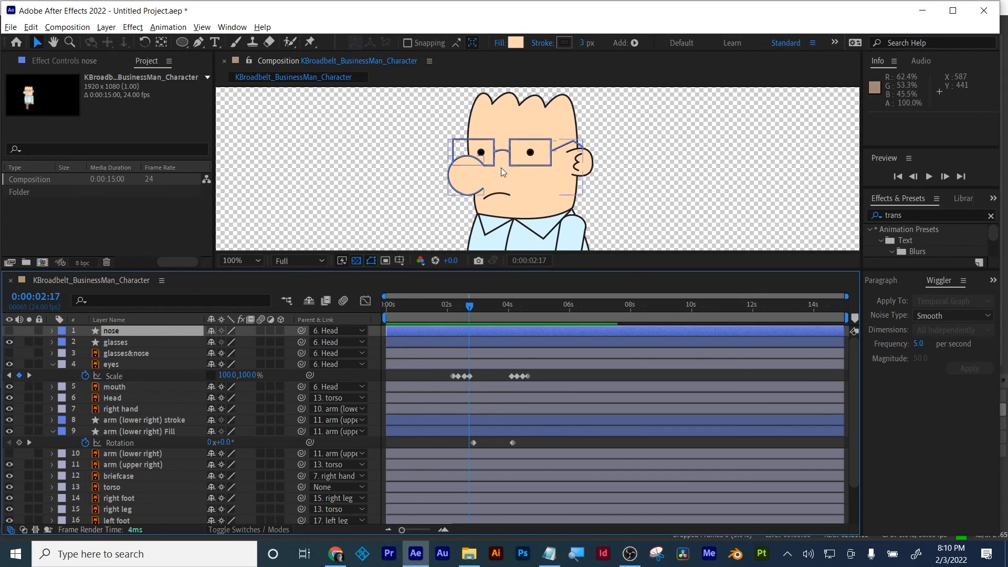
click(114, 343)
click(52, 343)
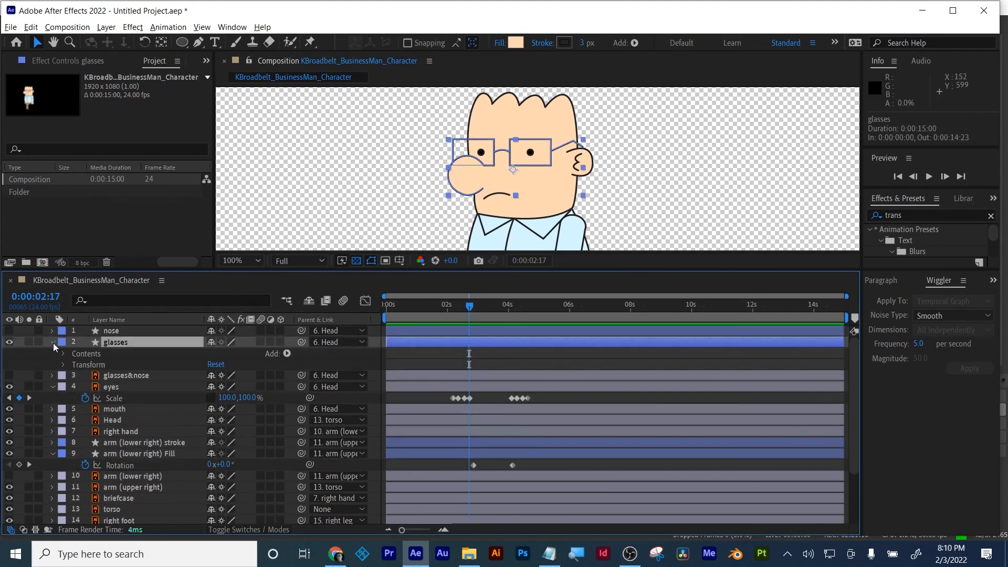
click(64, 354)
click(88, 367)
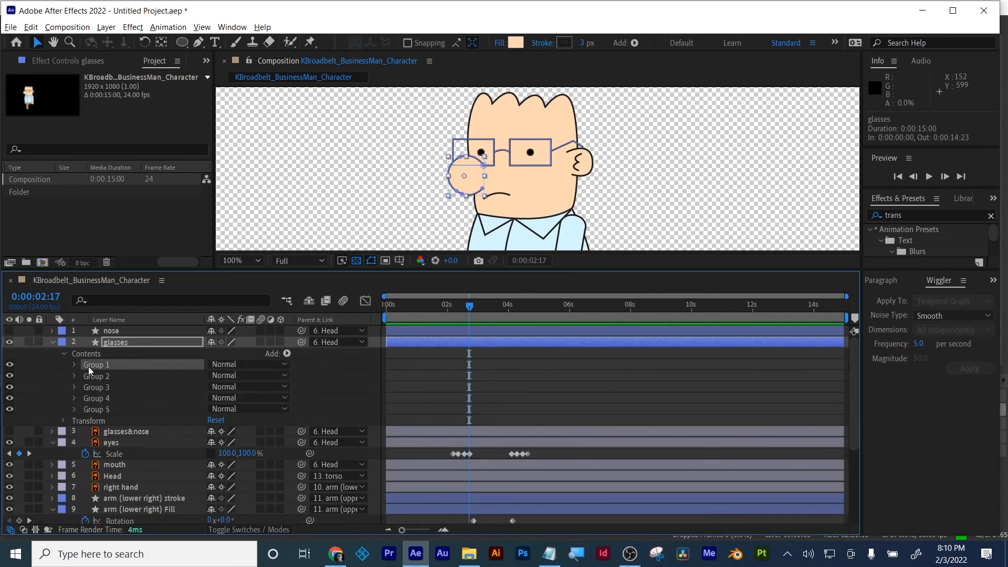
click(9, 365)
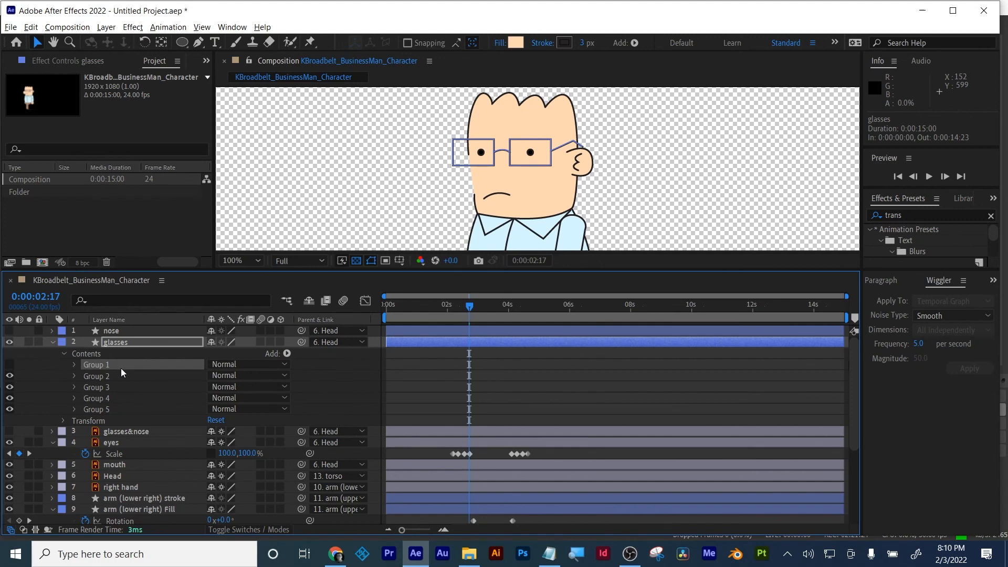
click(52, 343)
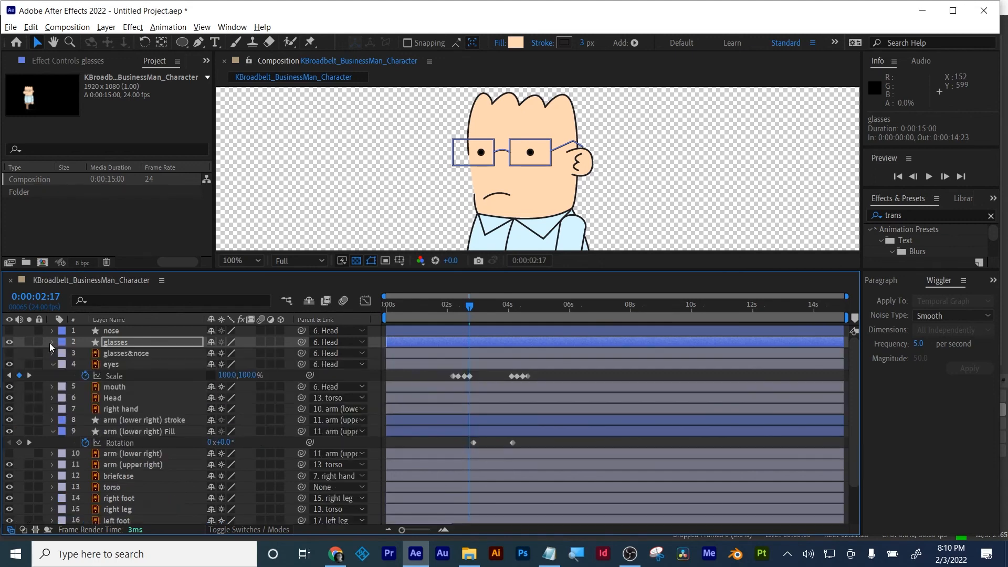
- Swap visibility from the glasses layer to the nose layer and turn off Groups 2 to 5 in the nose layer's contents
click(10, 342)
click(9, 331)
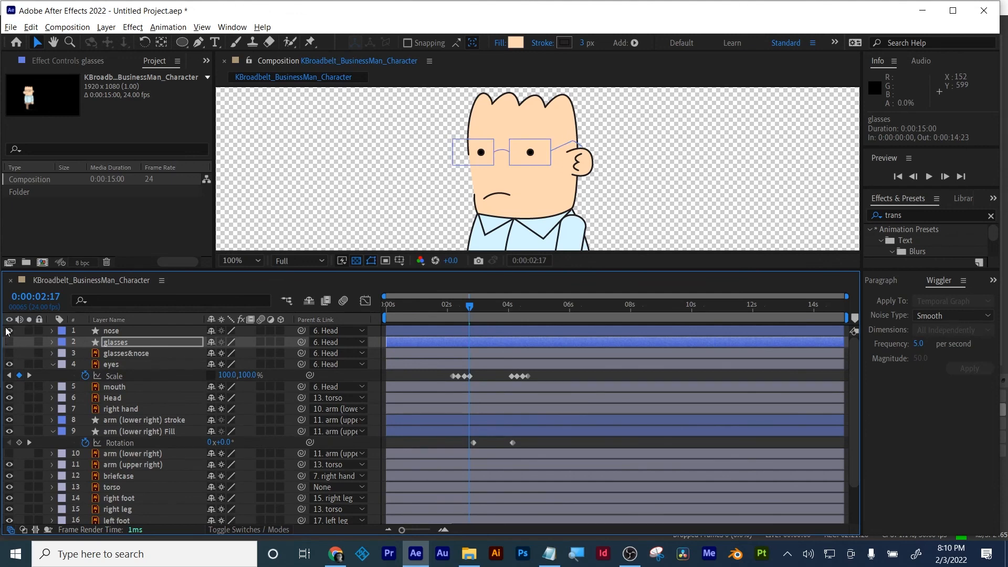
click(108, 331)
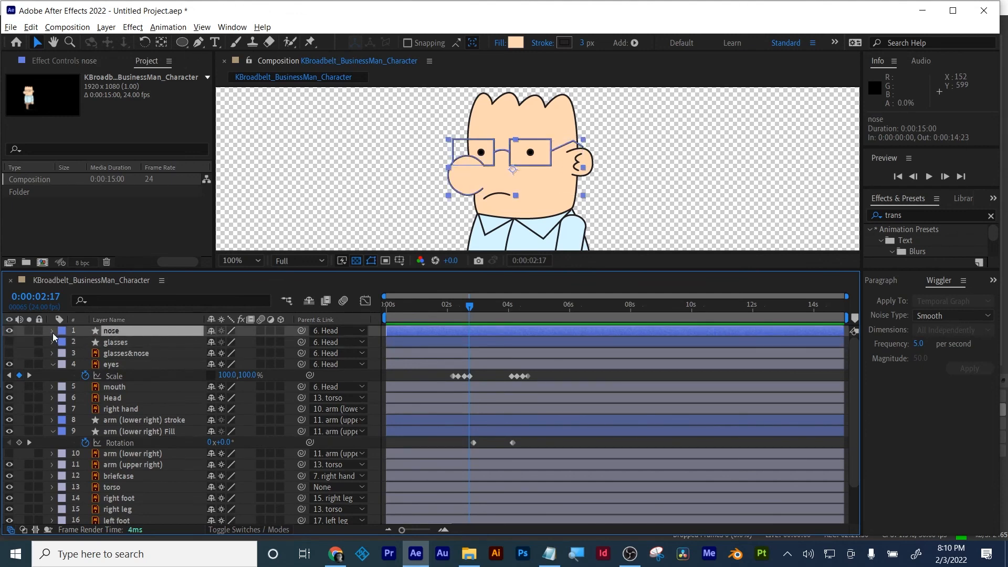
click(52, 331)
click(63, 343)
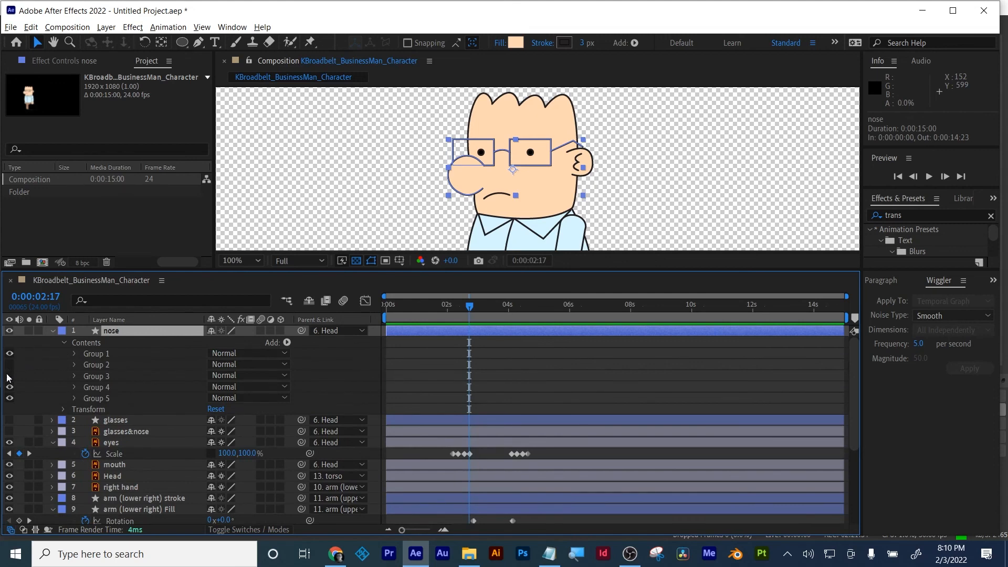
click(416, 370)
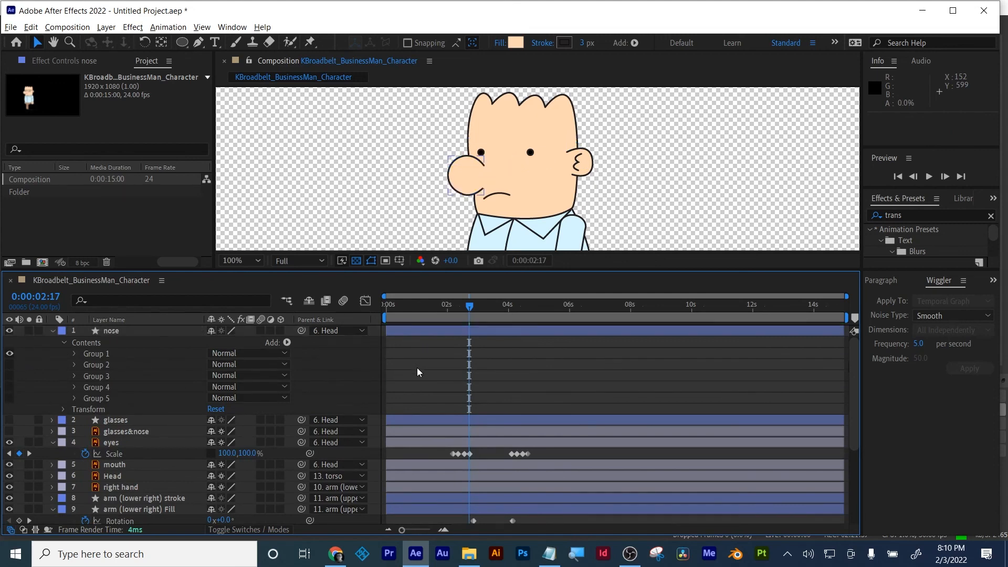
- Make the glasses layer visible again alongside the nose and collapse the nose layer's properties
click(96, 356)
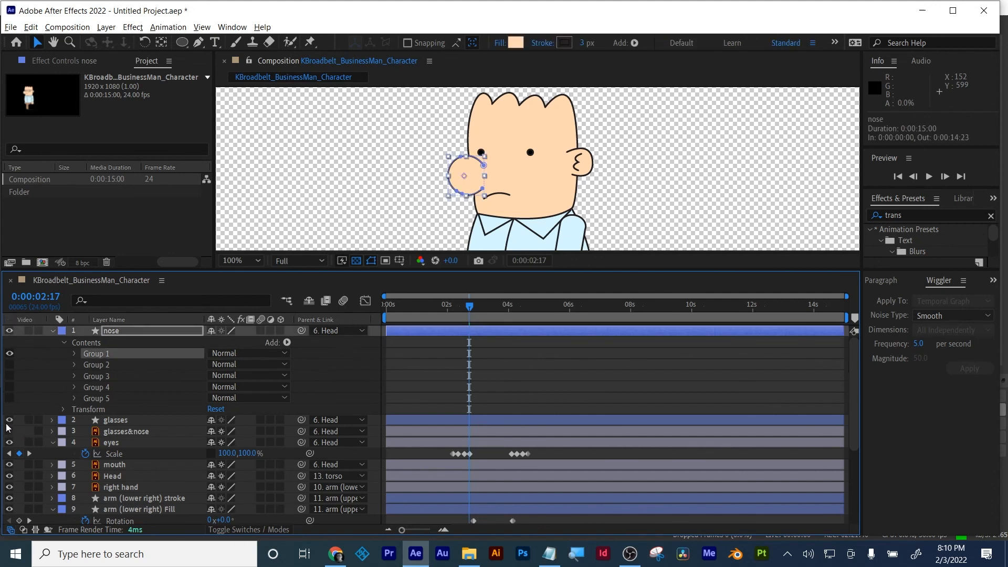
click(411, 352)
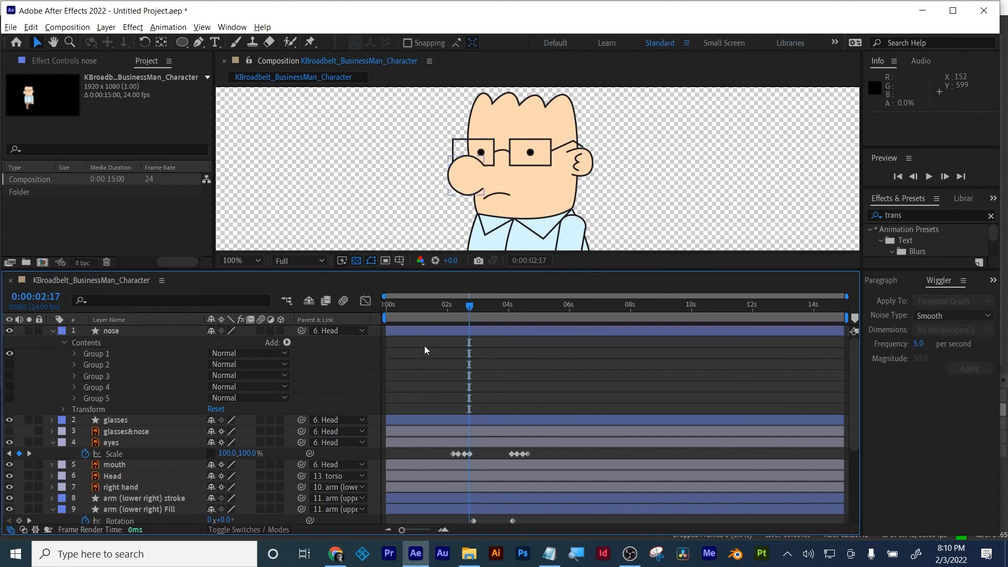
click(446, 331)
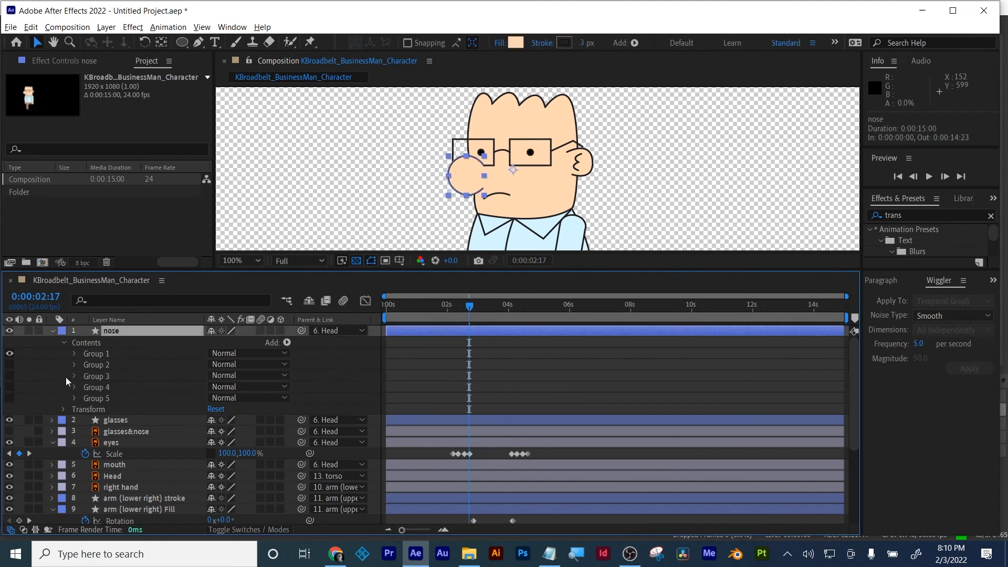
click(52, 331)
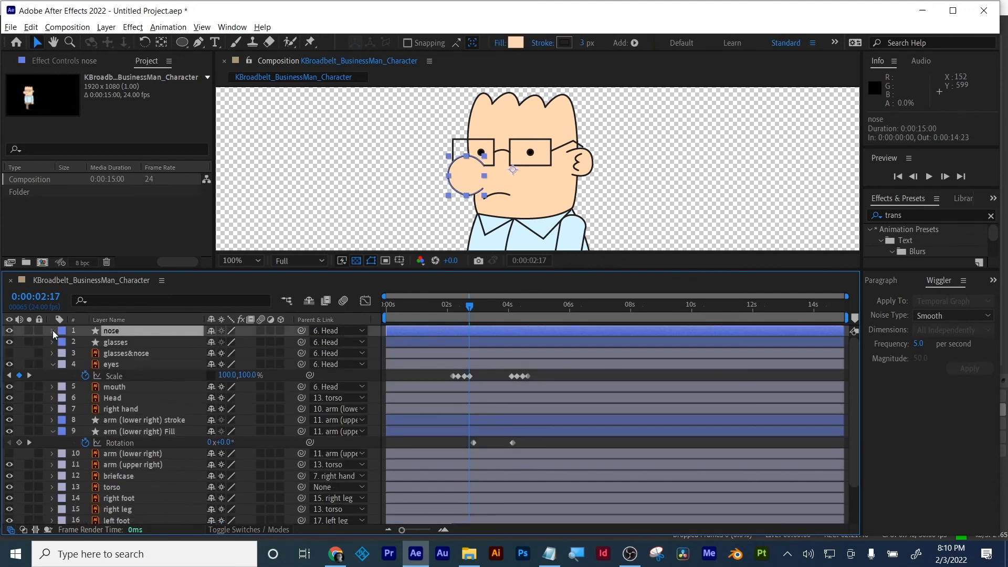
- Move the glasses layer's anchor point to the end of the temple at the ear
click(111, 342)
key(p)
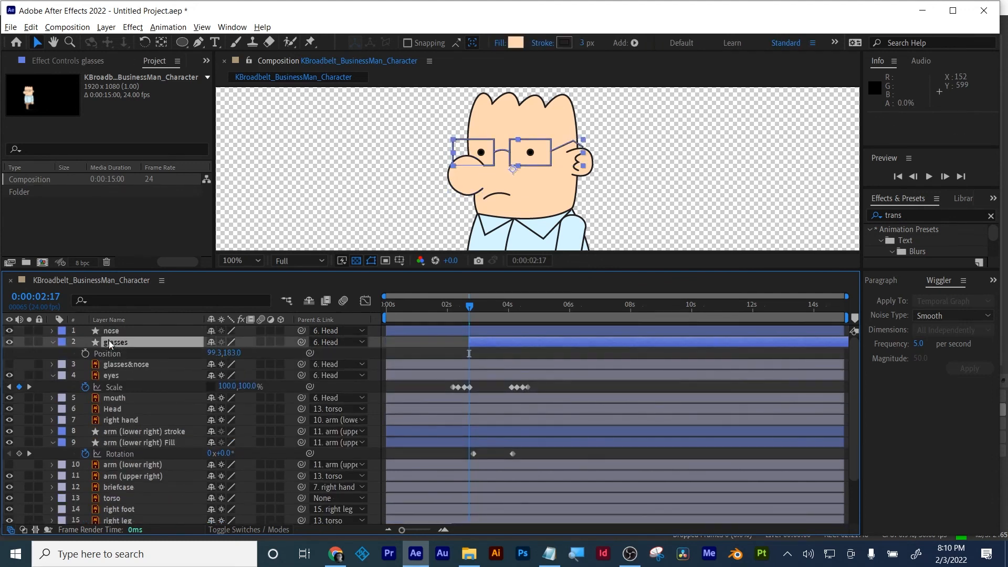
key(ctrl+z)
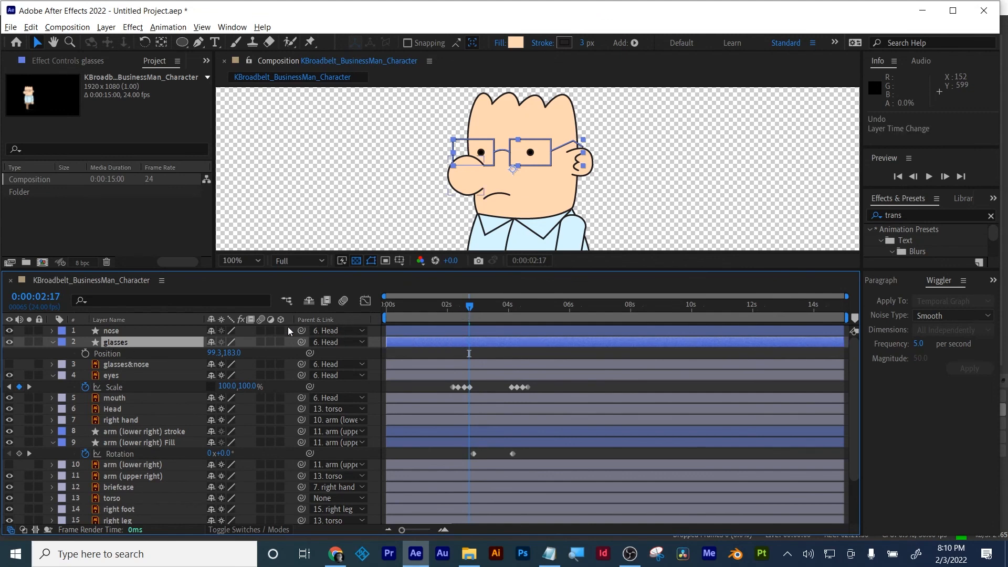
drag(471, 309, 463, 311)
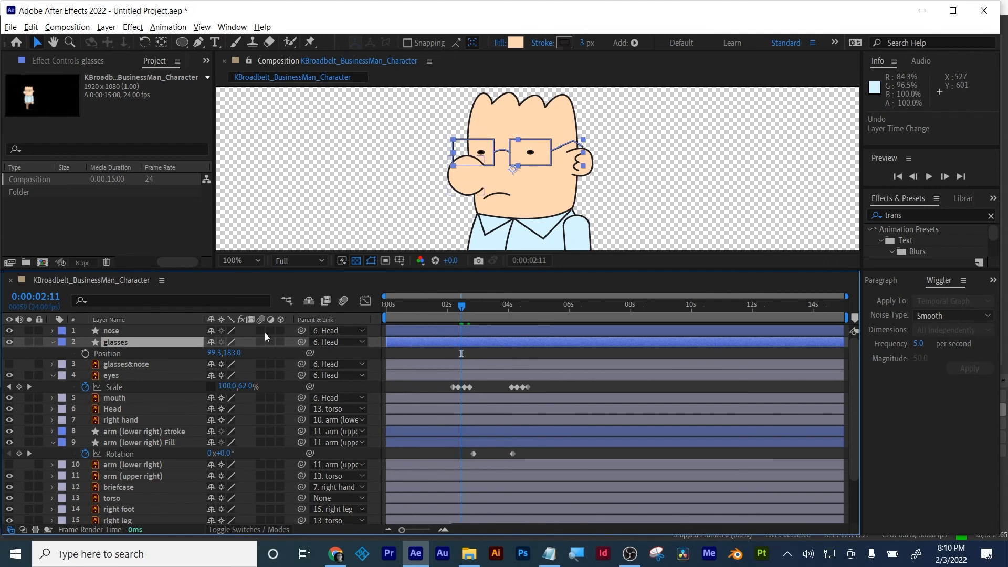
click(162, 43)
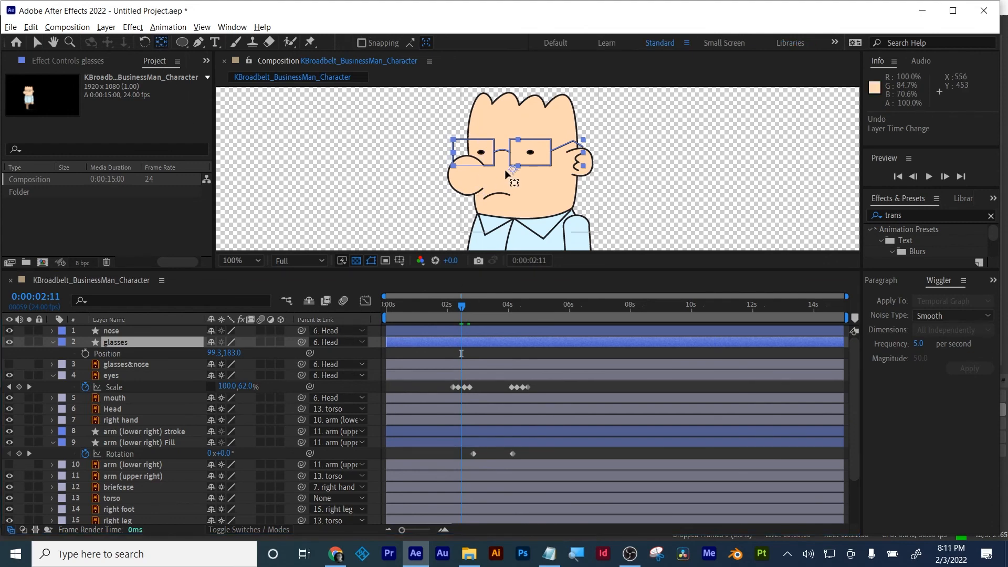
drag(514, 170, 581, 150)
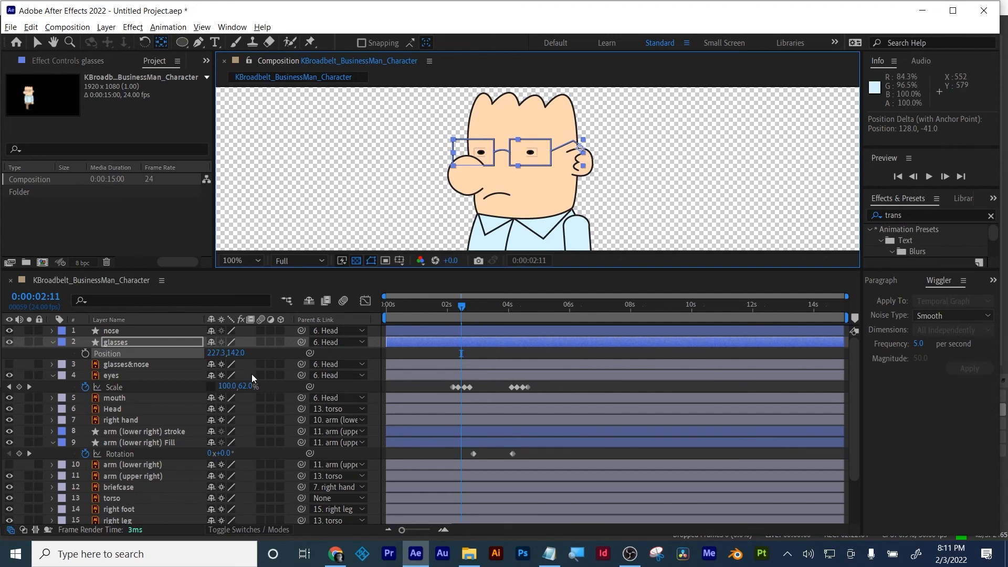
- Set the glasses layer's first Rotation keyframe at 0:00:02:02
key(r)
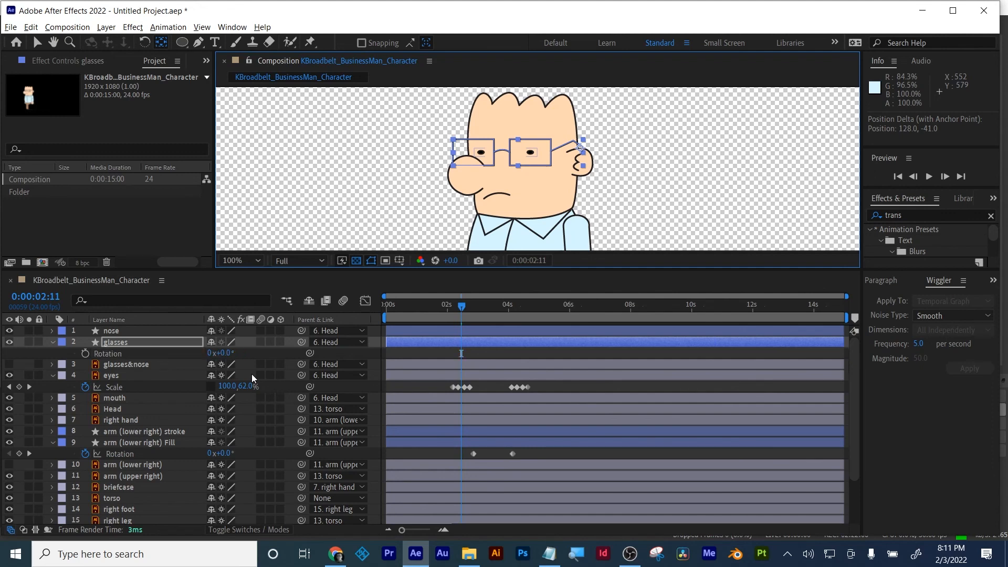
mouse_move(463, 308)
mouse_down()
mouse_move(415, 310)
mouse_move(450, 308)
mouse_up()
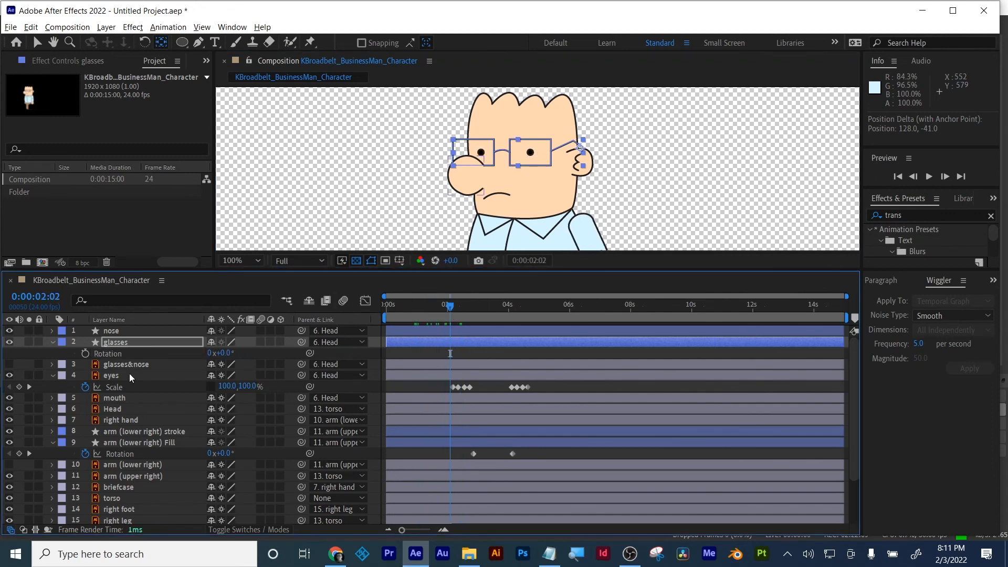
click(85, 354)
- Keyframe the glasses' Rotation at -2° at 0:00:02:06
drag(445, 310, 455, 309)
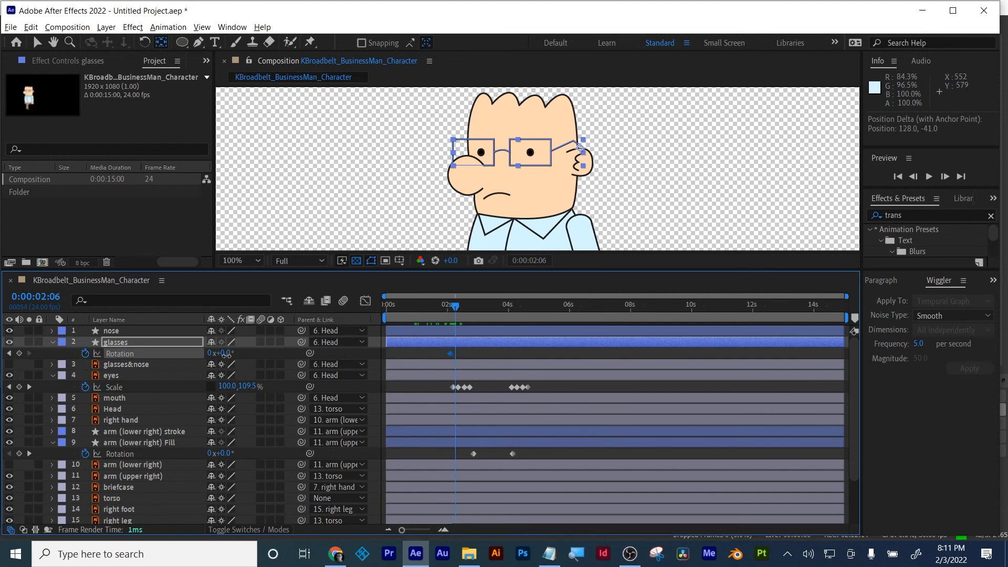
drag(226, 355, 231, 359)
click(224, 353)
key(Down)
key(Down)
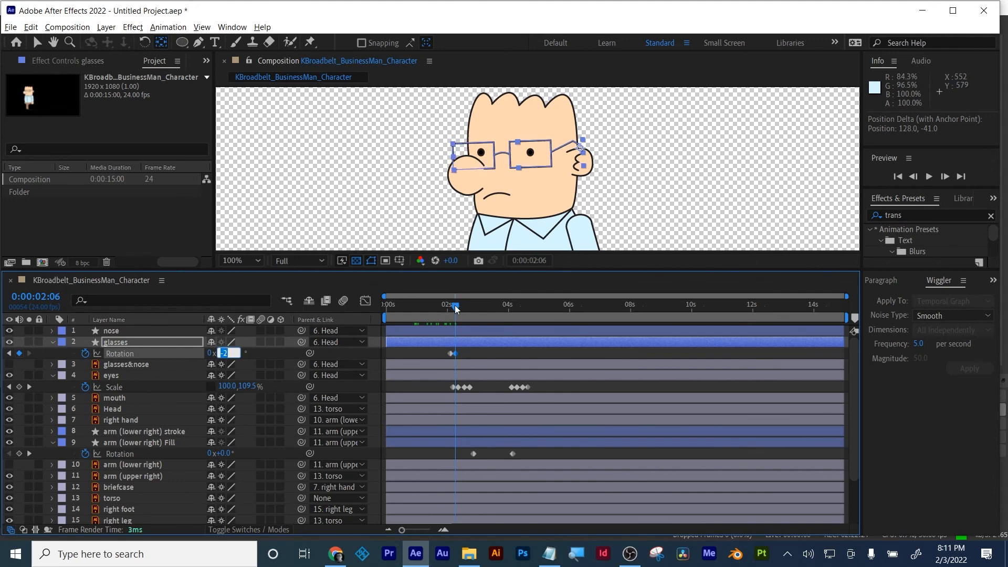
- Keyframe the glasses' Rotation at 1° at 0:00:02:13
drag(456, 307, 465, 310)
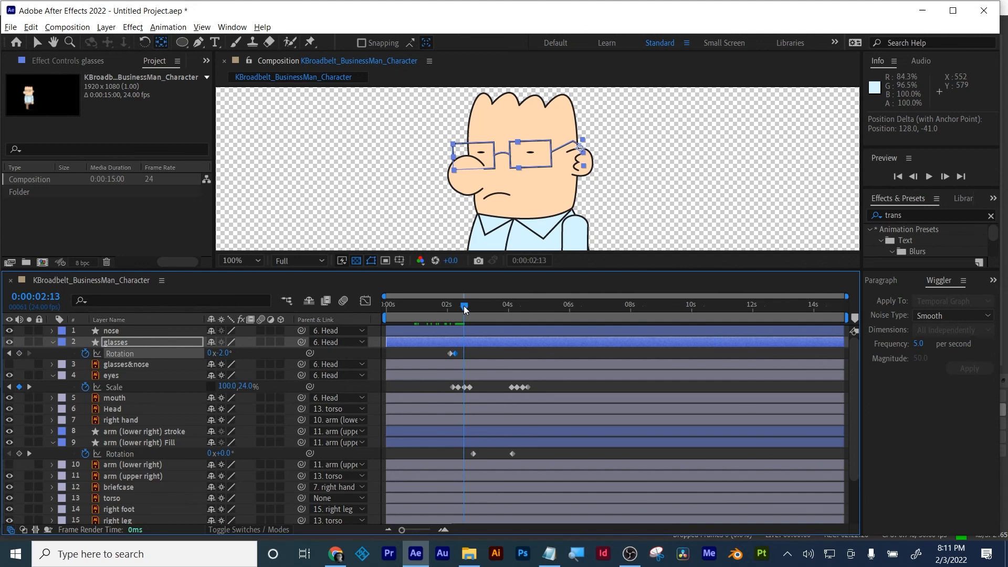
click(223, 354)
key(Up)
key(Up)
key(Up)
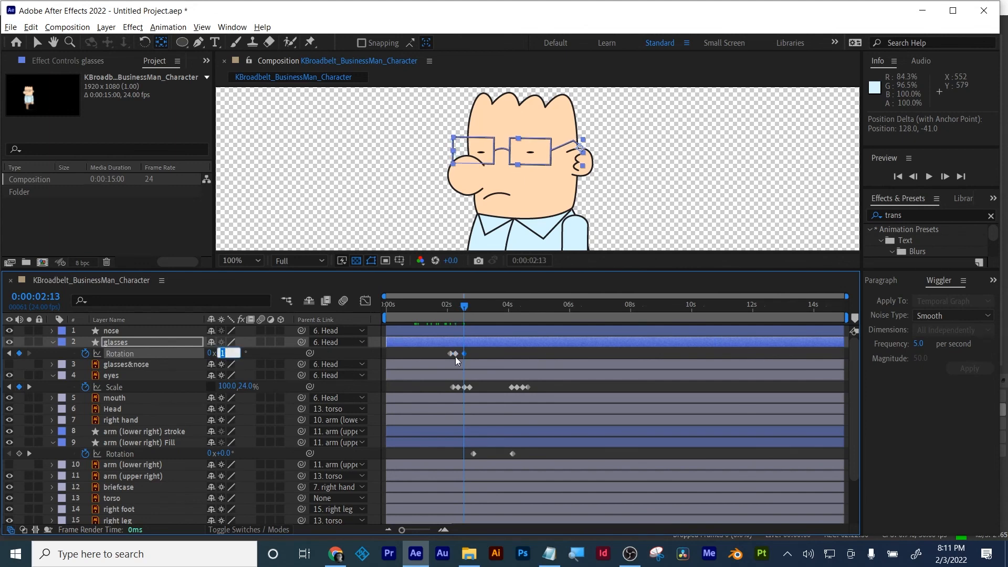
- Return the glasses' Rotation to 0° with a keyframe at 0:00:02:19
drag(464, 309, 472, 314)
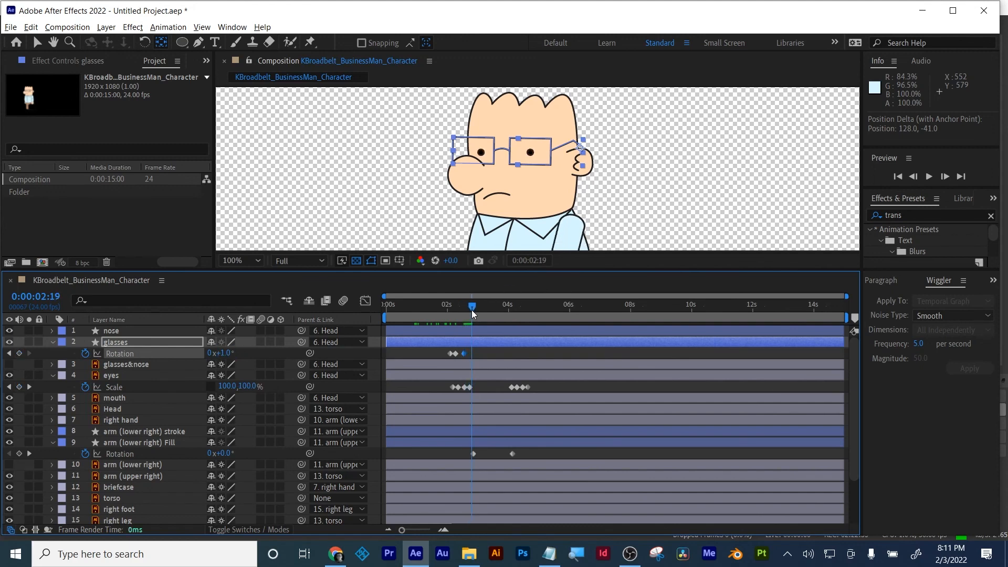
click(229, 352)
text(0)
key(Return)
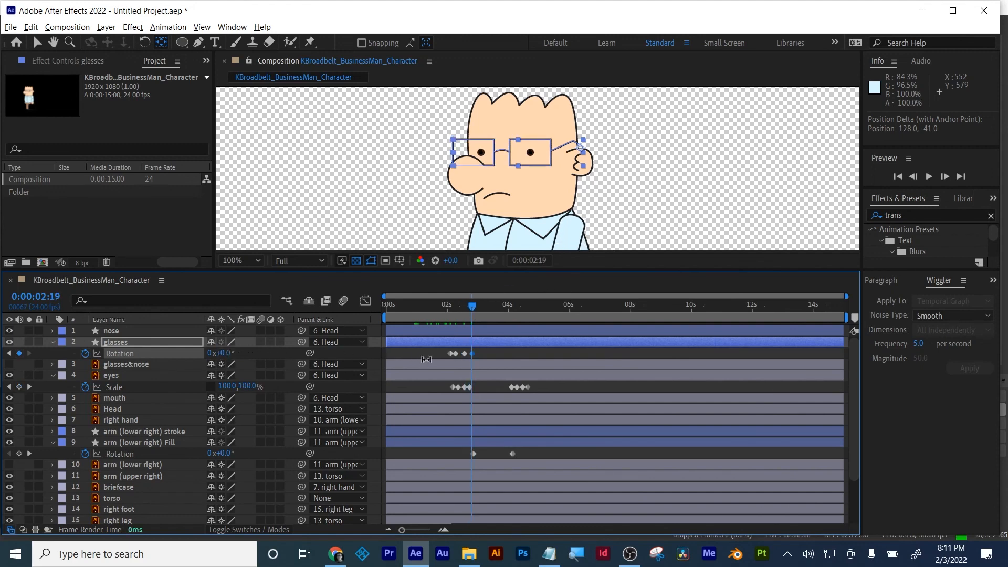
- Play the glasses' movement from 0:00:01:15 and scrub through it up to about 0:00:03:08
click(436, 307)
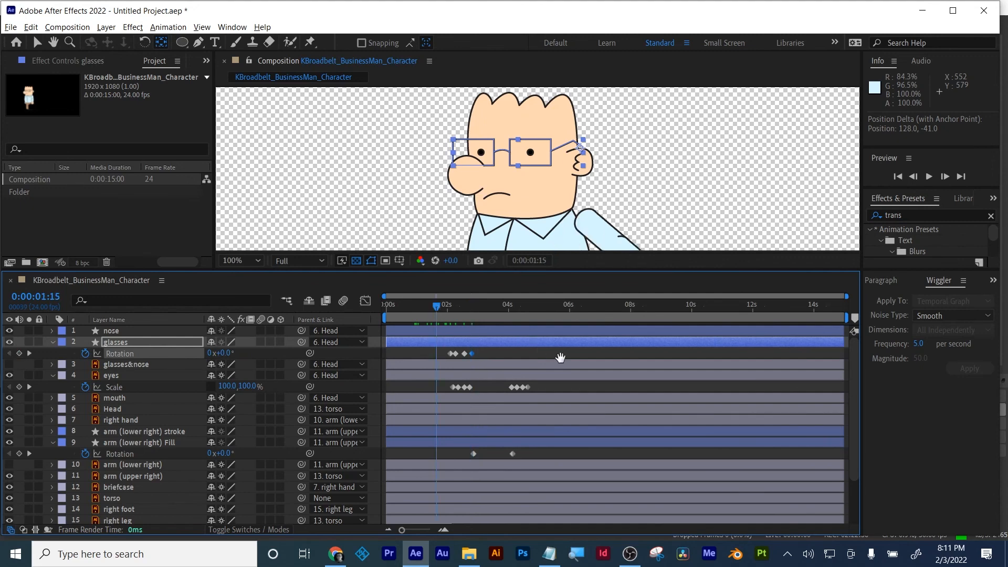
key(space)
key(space)
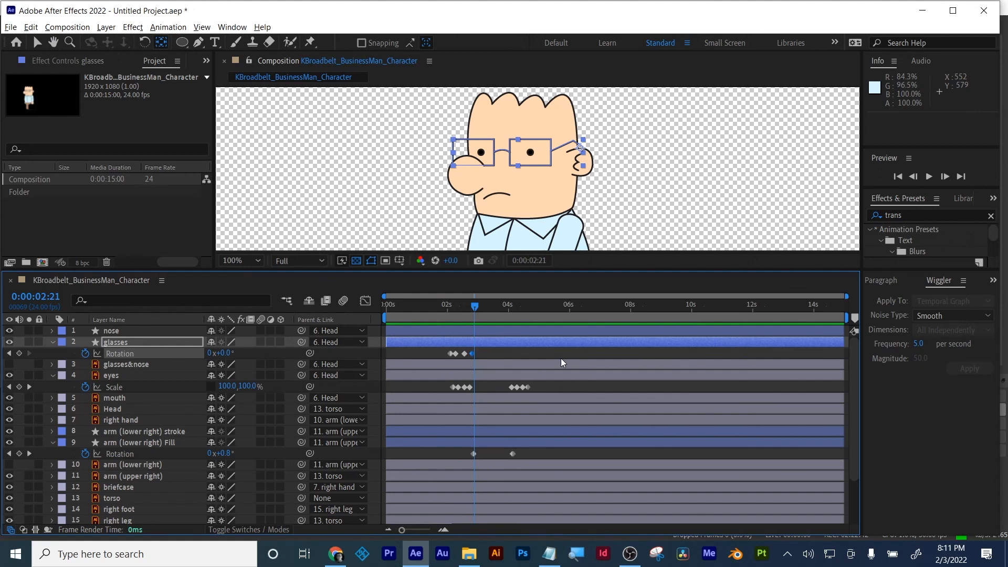
click(449, 309)
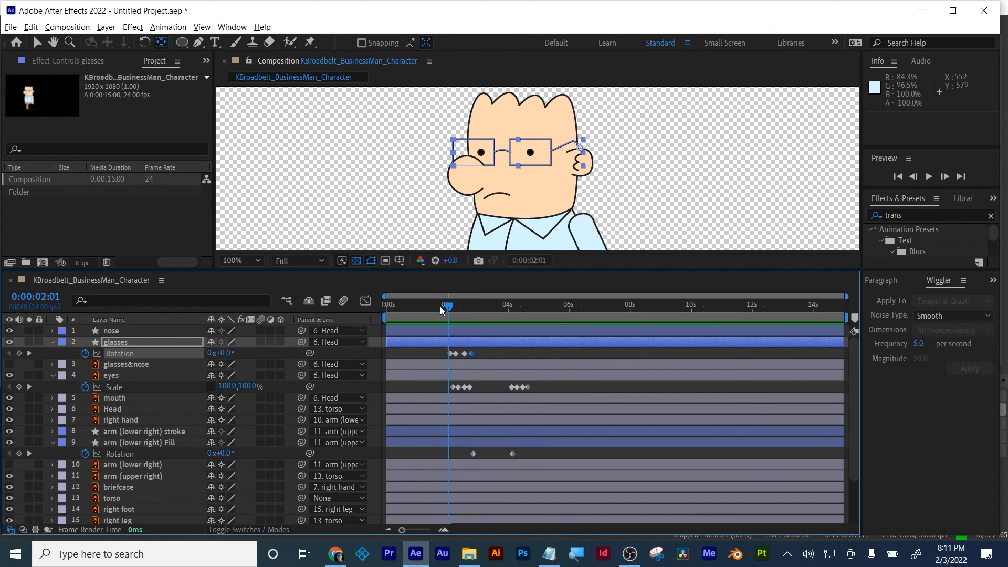
drag(441, 310, 493, 305)
click(549, 349)
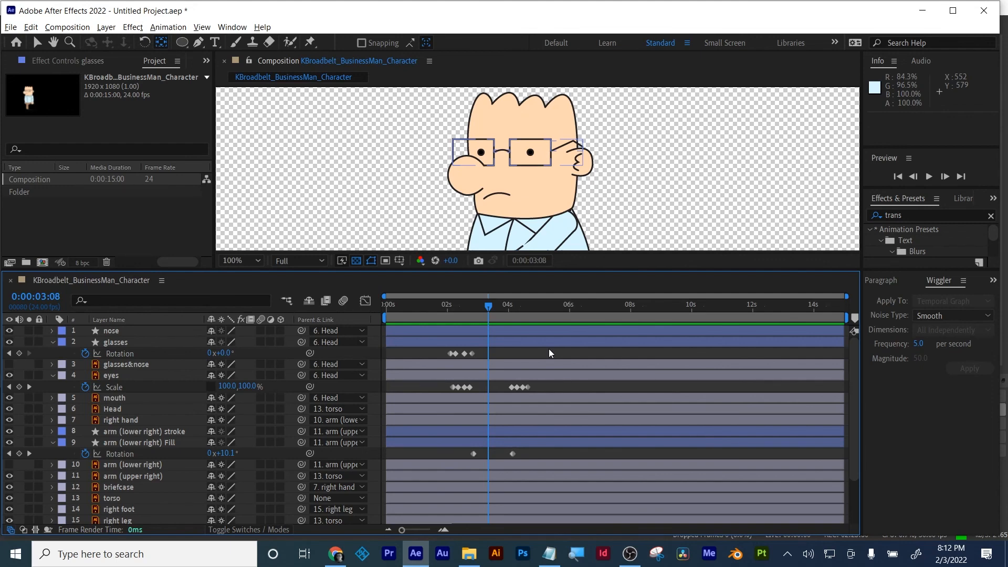
- Create an editable shape layer from the Head vector layer
click(129, 398)
click(132, 358)
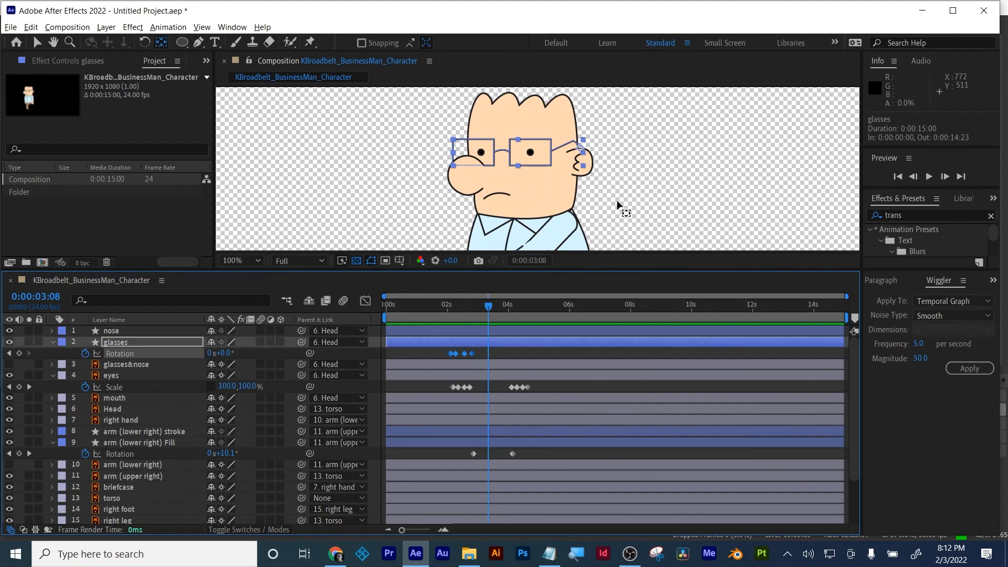
click(37, 42)
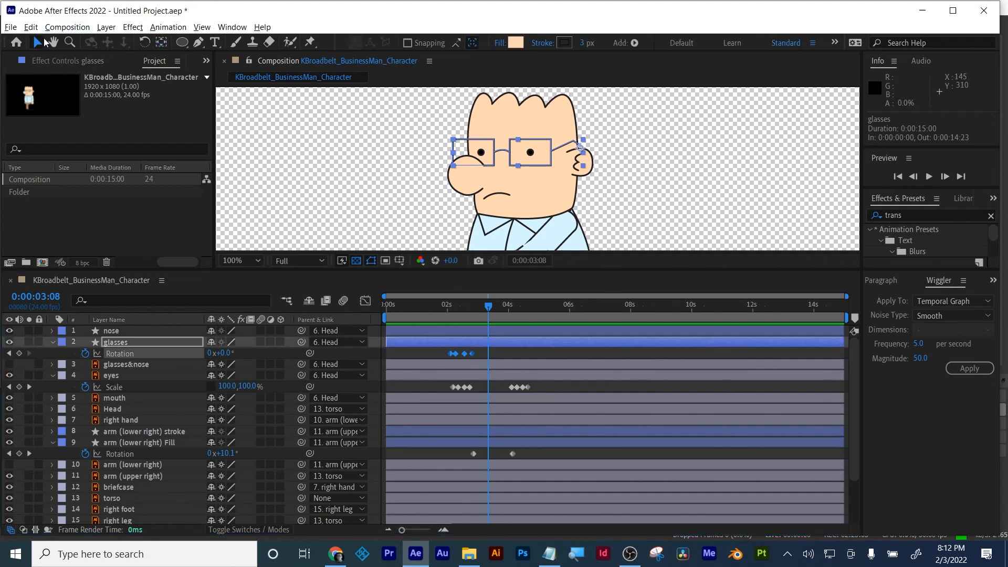
double_click(549, 158)
click(686, 157)
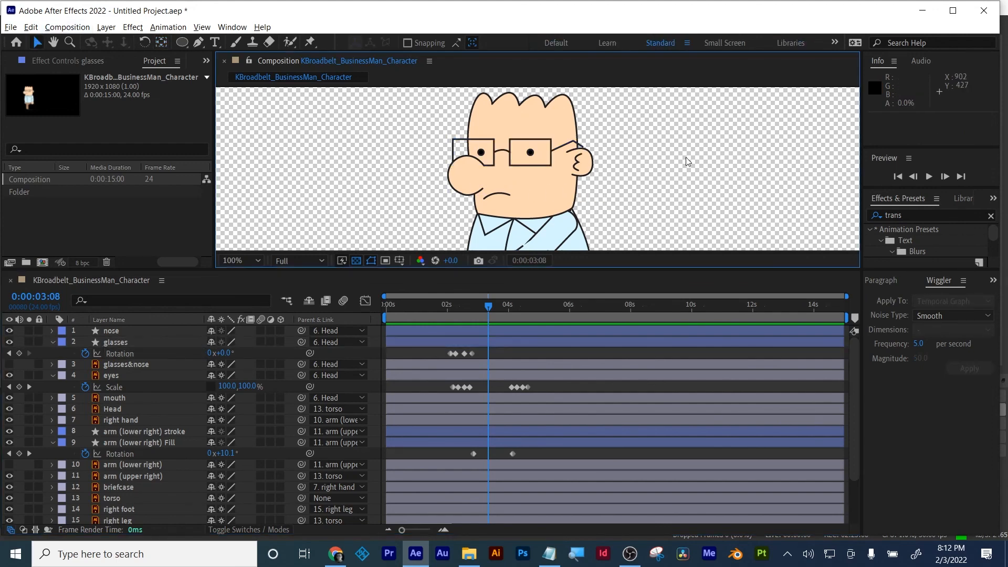
key(h)
drag(660, 151, 655, 165)
key(v)
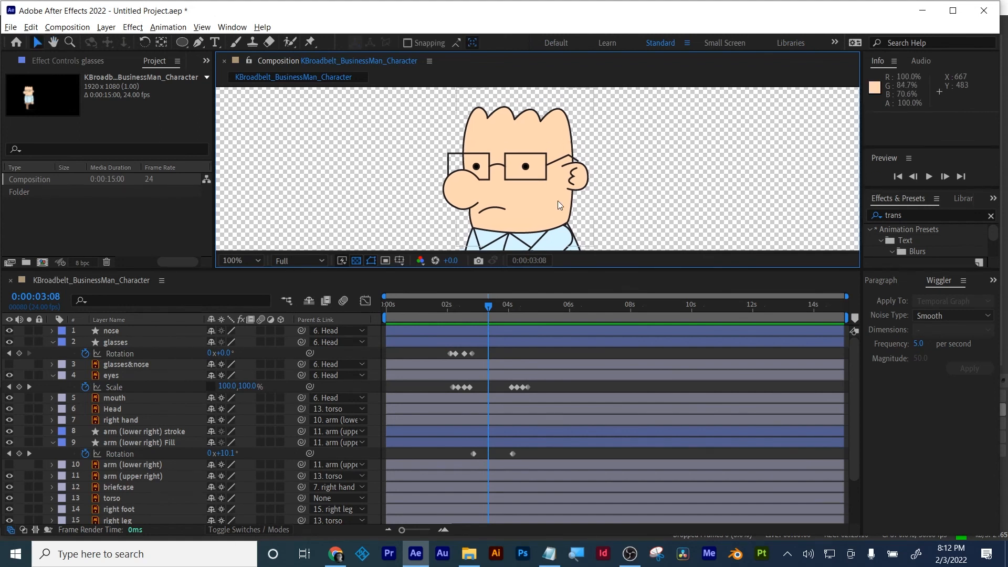
click(558, 201)
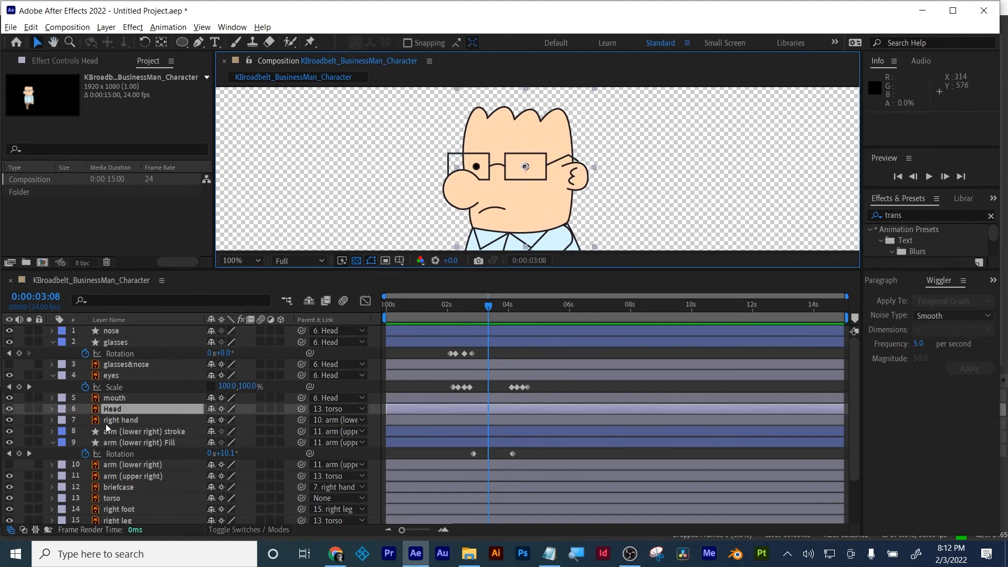
right_click(117, 411)
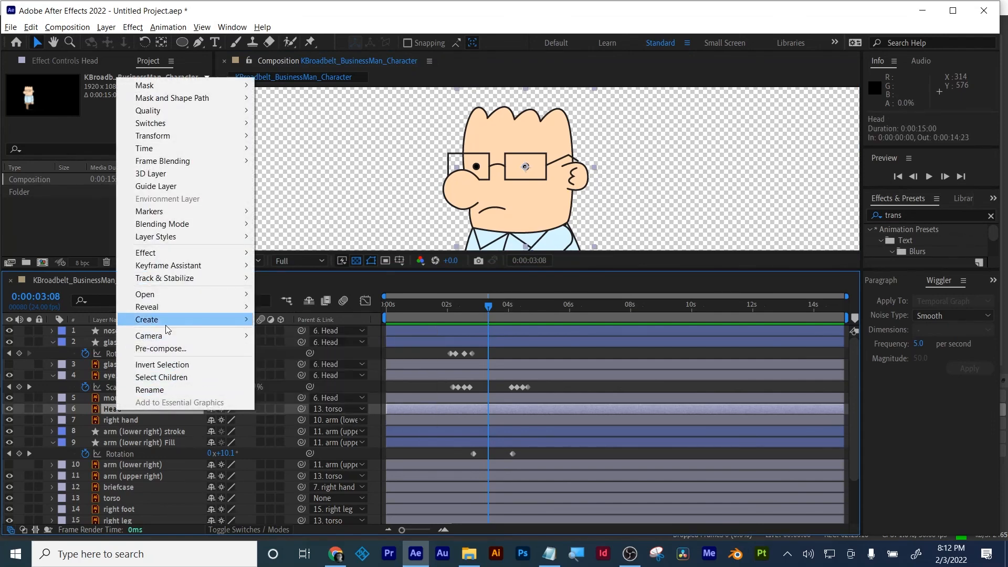
mouse_move(165, 320)
click(295, 357)
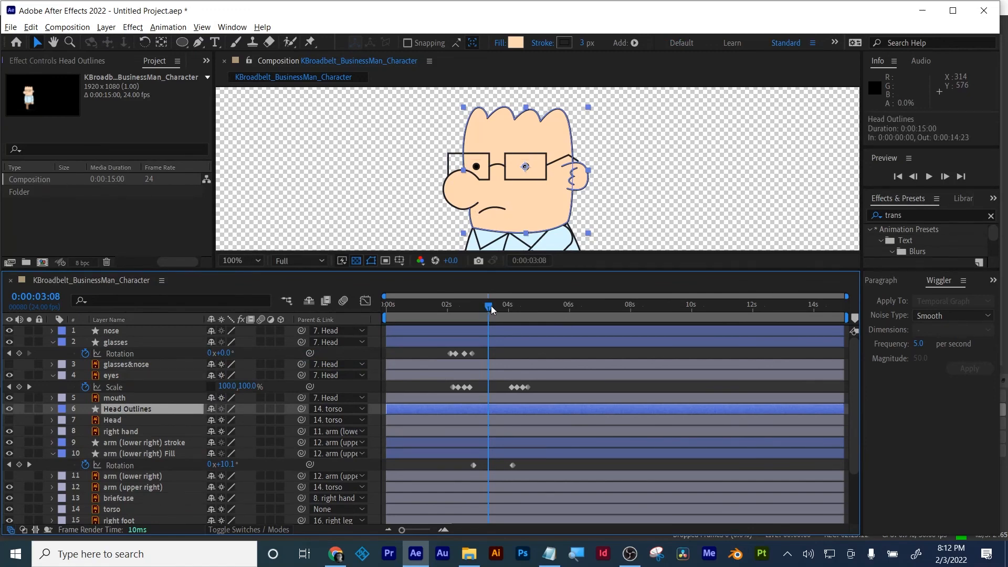
- Go to 0:00:04:01 and rename Group 1 in the Head Outlines layer as "ear"
mouse_move(491, 306)
mouse_down()
mouse_move(436, 311)
mouse_move(537, 304)
mouse_move(510, 304)
mouse_up()
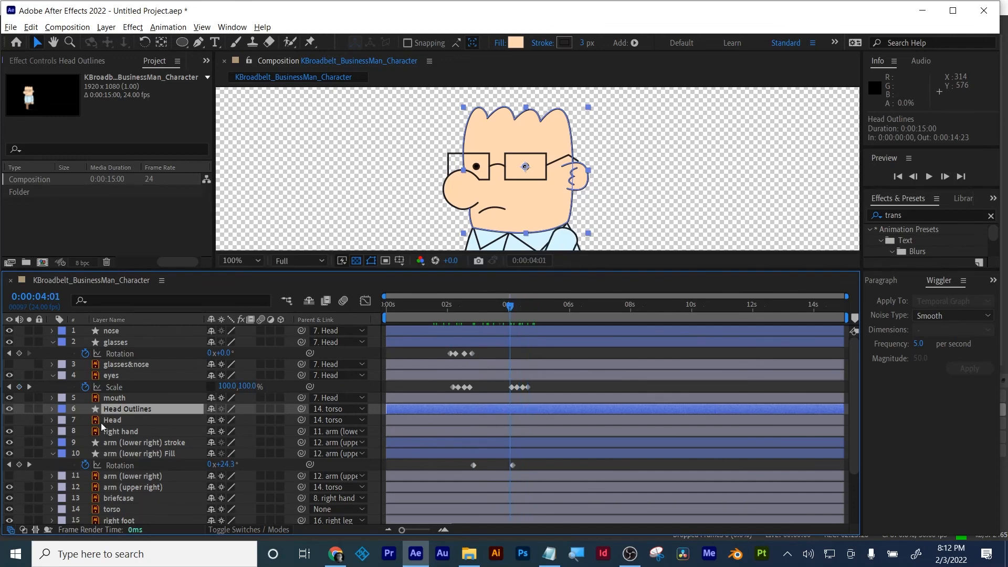
click(52, 410)
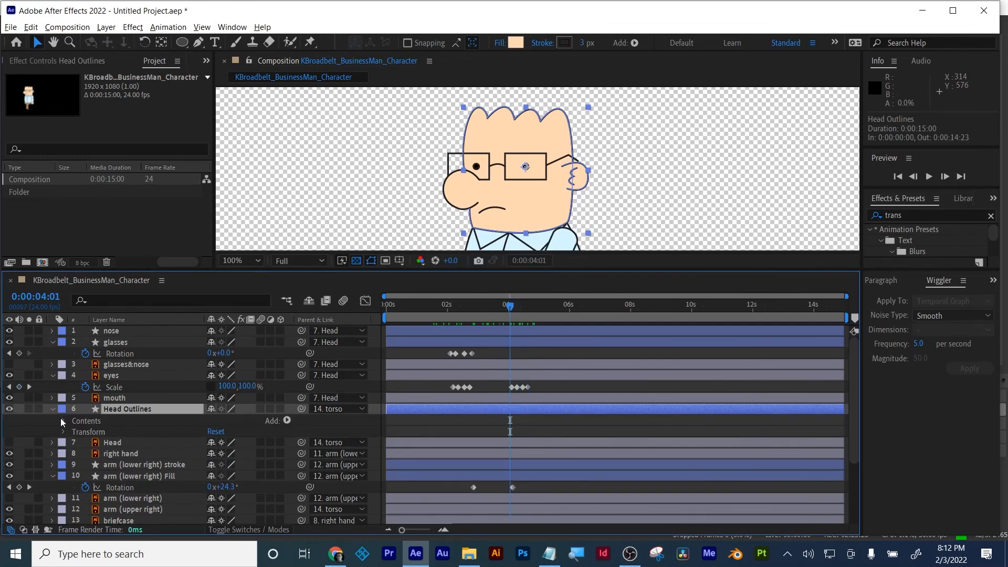
click(62, 421)
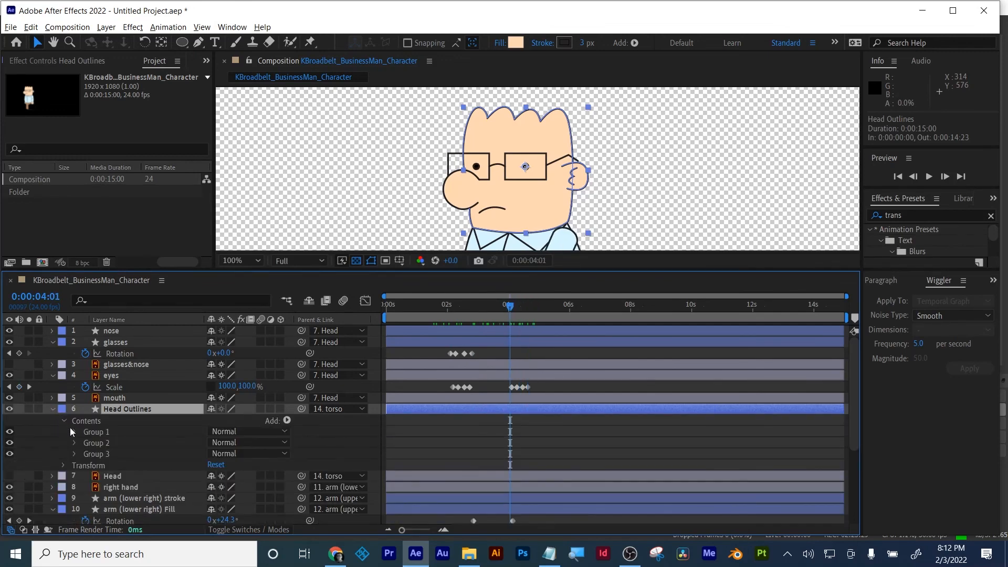
click(9, 431)
click(9, 432)
click(94, 436)
key(Return)
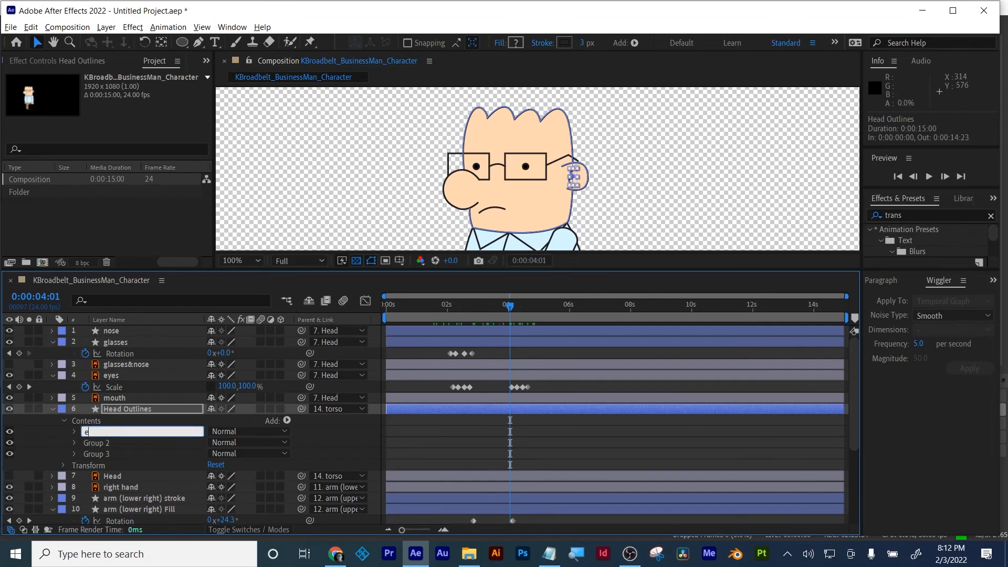
text(ear)
key(Return)
- Check which part of the head Group 2 controls and rename that group as "ear outer"
click(94, 444)
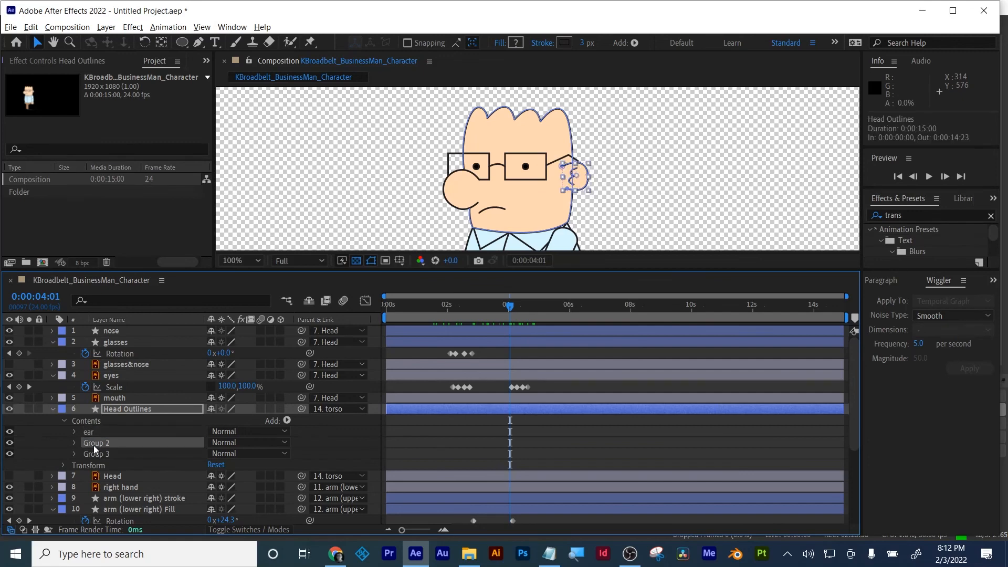
click(4, 442)
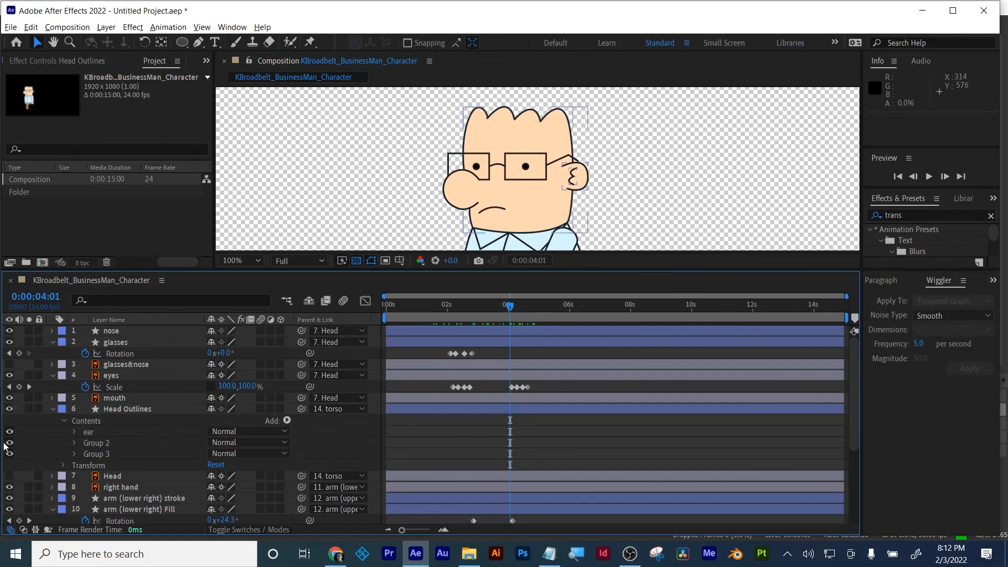
click(10, 442)
click(9, 443)
click(94, 448)
key(Return)
text(ea)
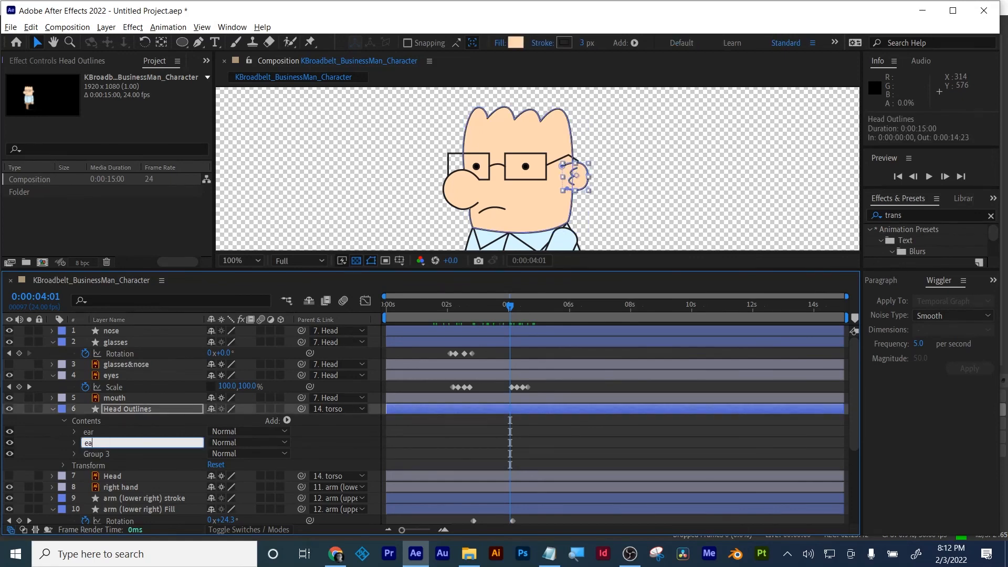
text(r outer)
key(Return)
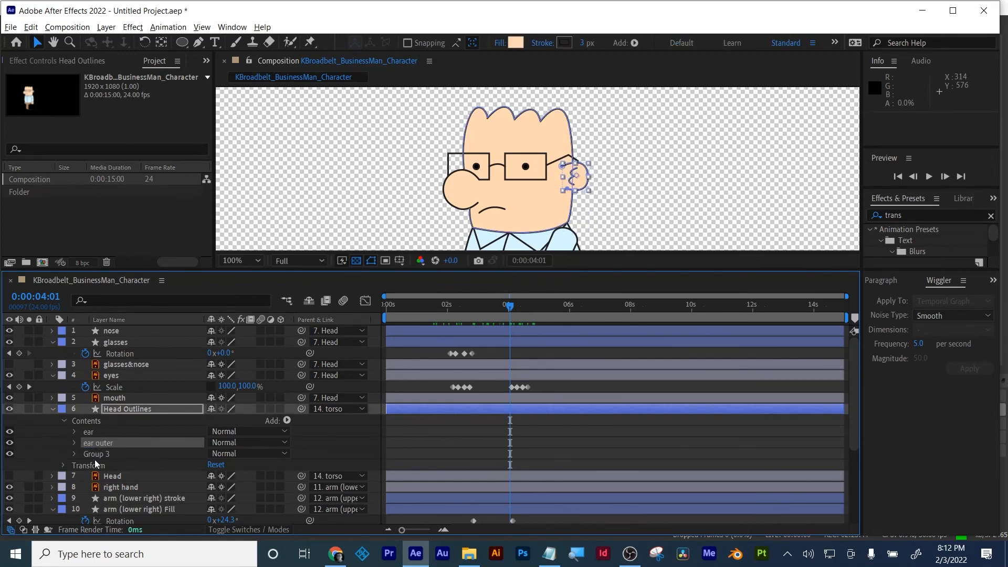
- Check which part of the head Group 3 controls and rename that group as "head shape"
click(97, 464)
click(9, 454)
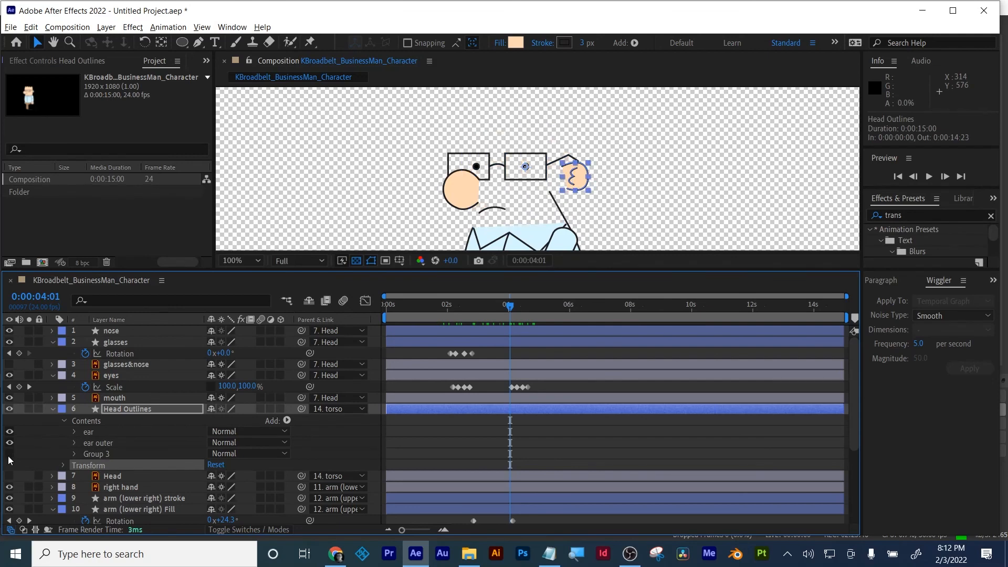
click(10, 453)
click(102, 453)
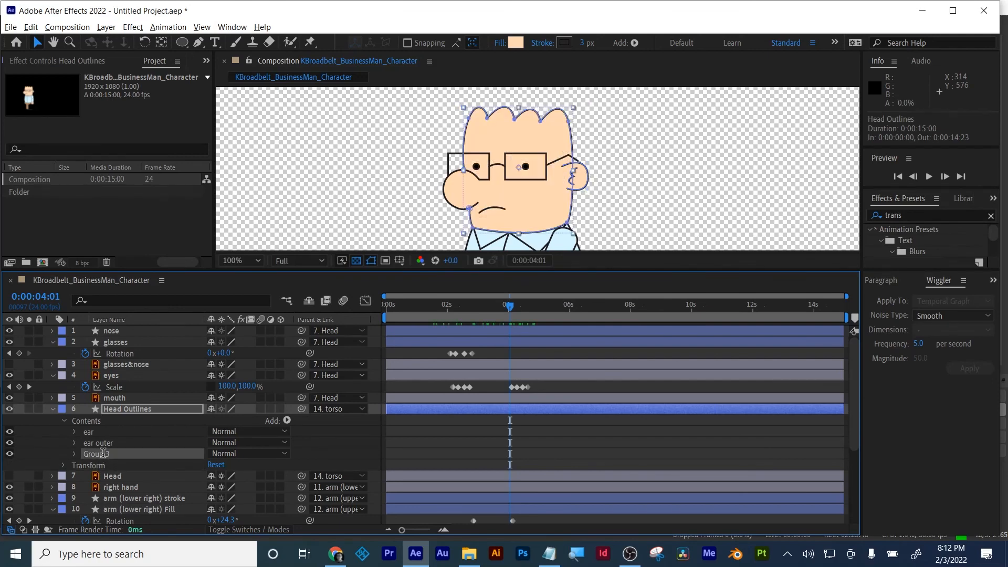
key(Return)
text(head )
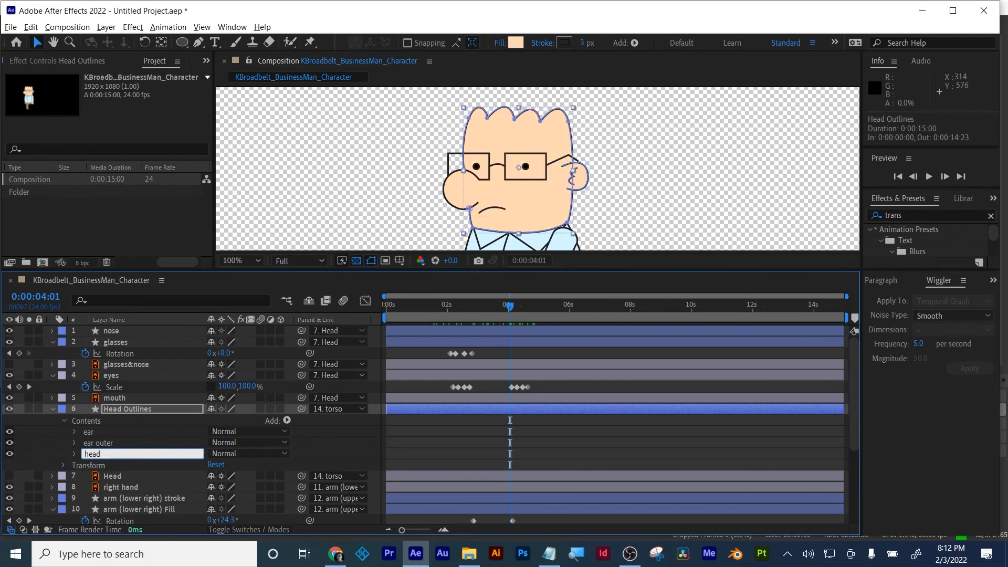
text(shape)
key(Return)
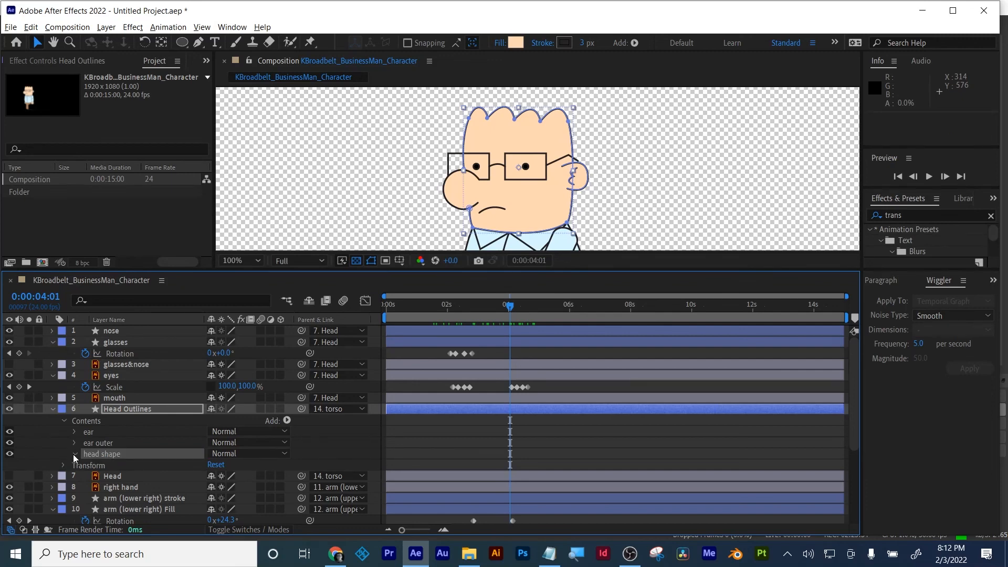
- Set a starting Path keyframe for the head shape group at 0:00:04:01
click(74, 454)
click(86, 465)
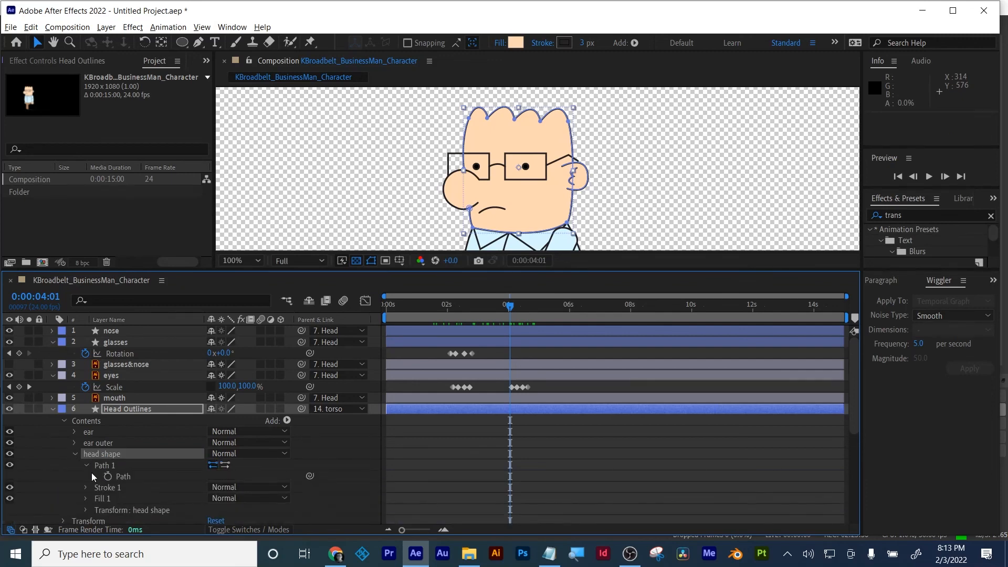
click(107, 476)
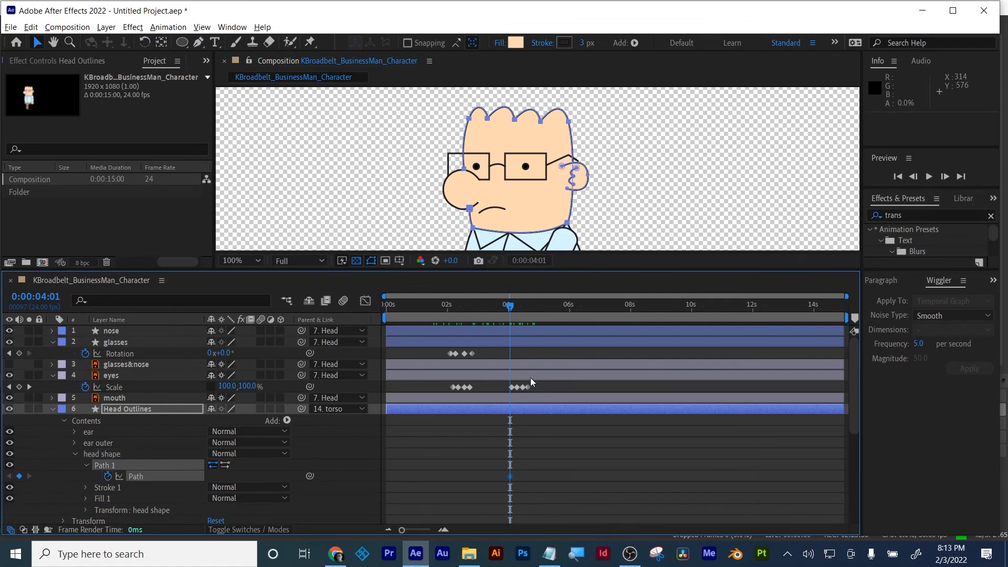
- Shift the head path's upper hairline points slightly right at 0:00:04:10 and slightly left at 0:00:04:23
drag(514, 313, 524, 307)
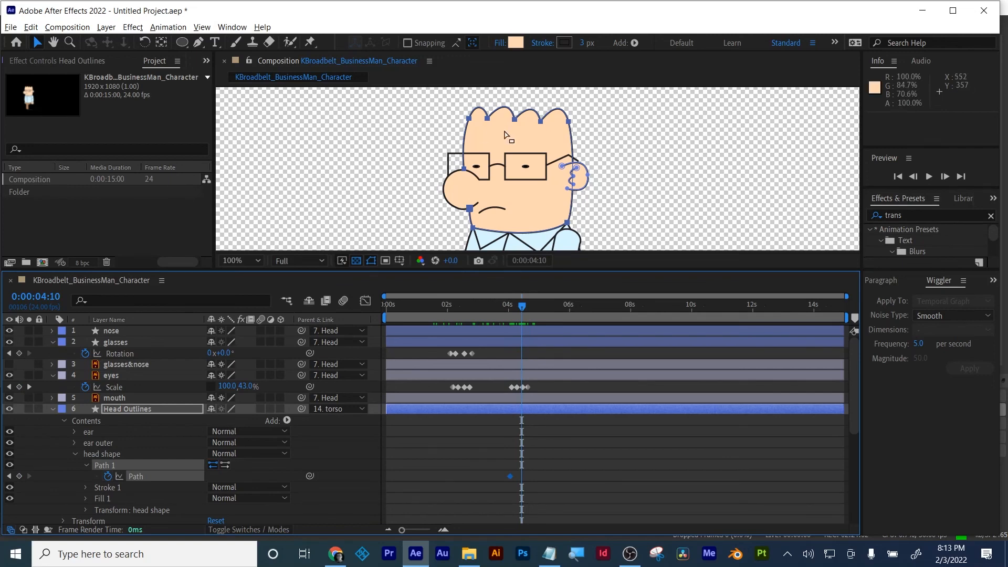
drag(450, 100, 602, 133)
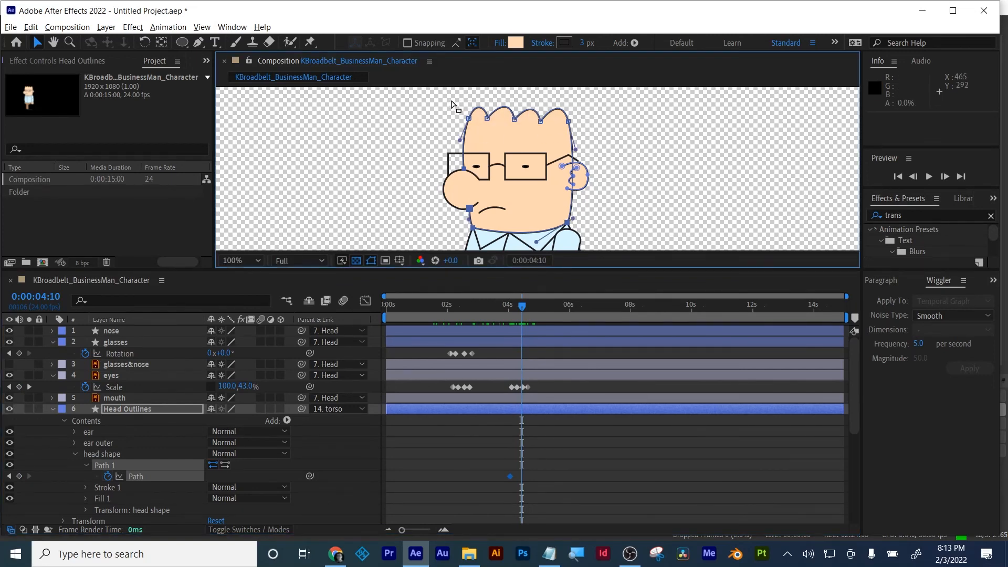
drag(451, 98, 593, 134)
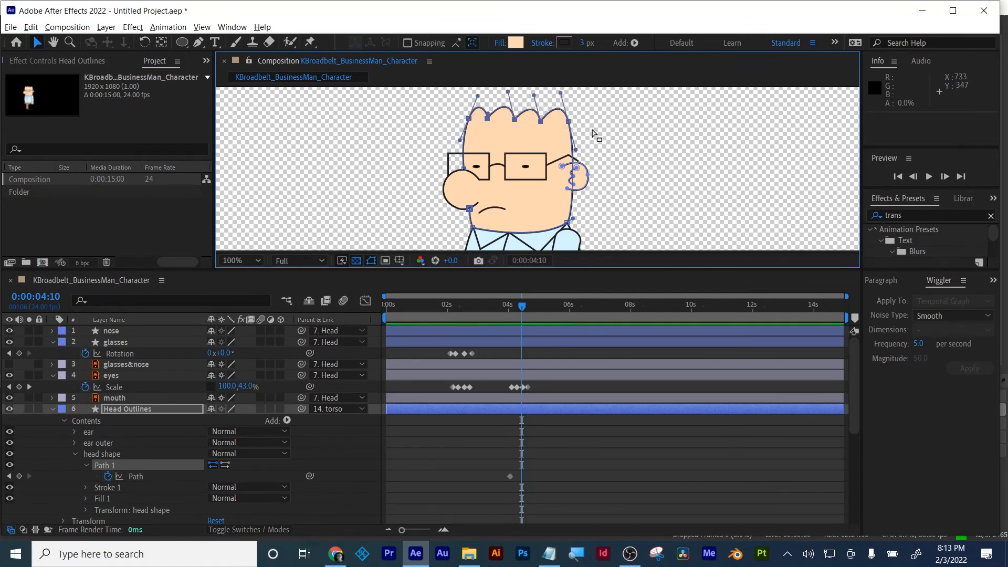
key(shift+Right)
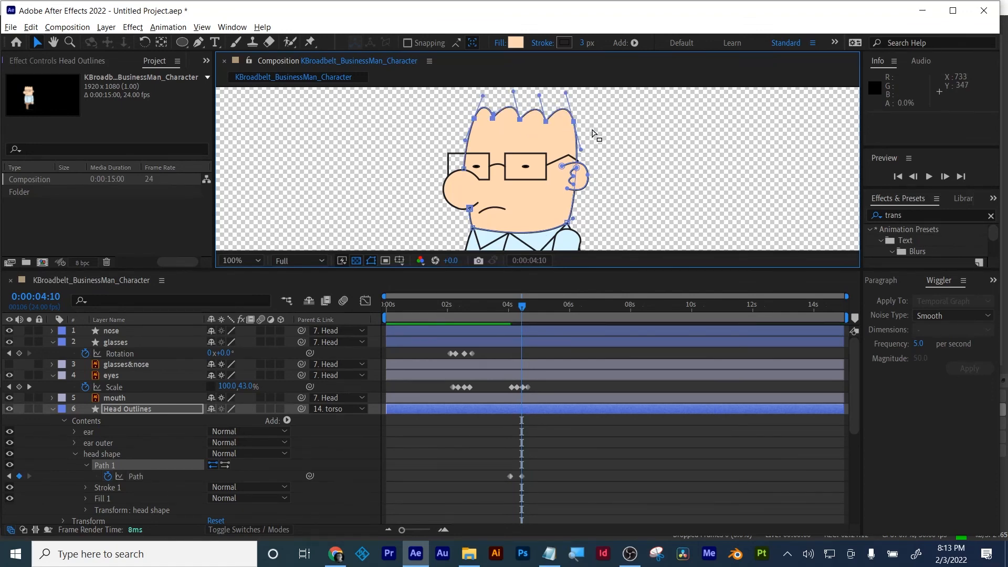
key(Right)
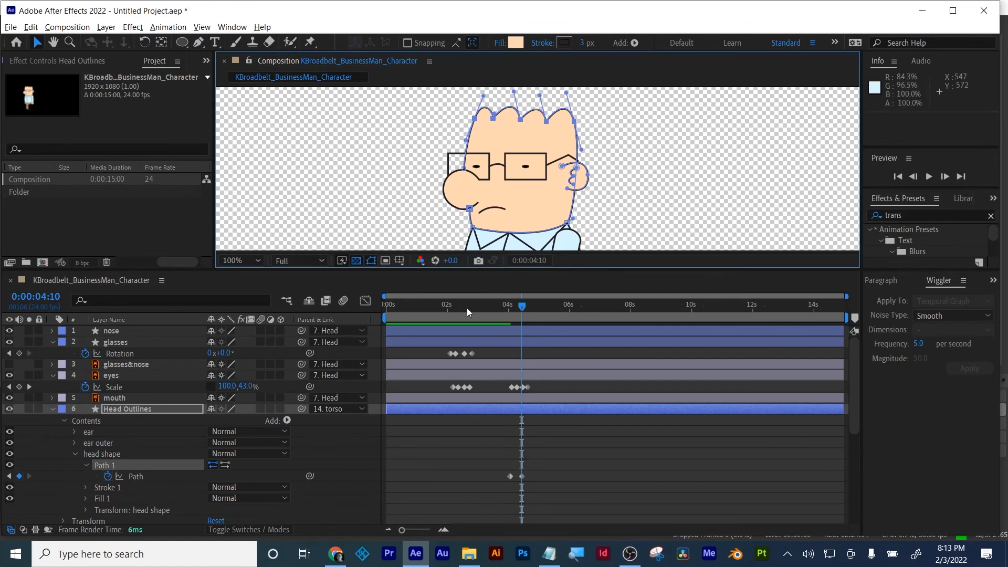
drag(527, 305, 539, 310)
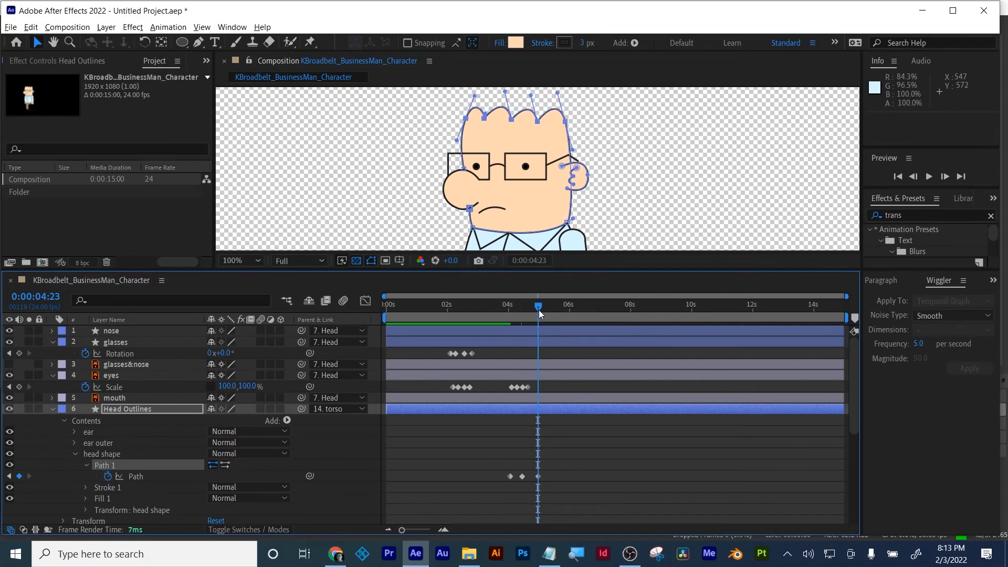
- Copy the head shape's first Path keyframe and paste it at 0:00:05:11
drag(538, 310, 552, 310)
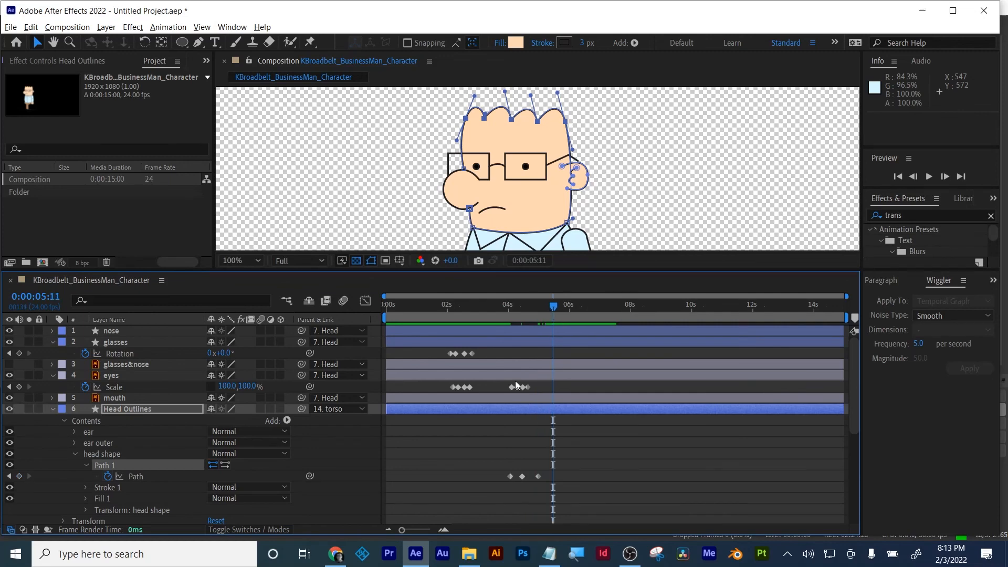
click(508, 476)
key(ctrl+c)
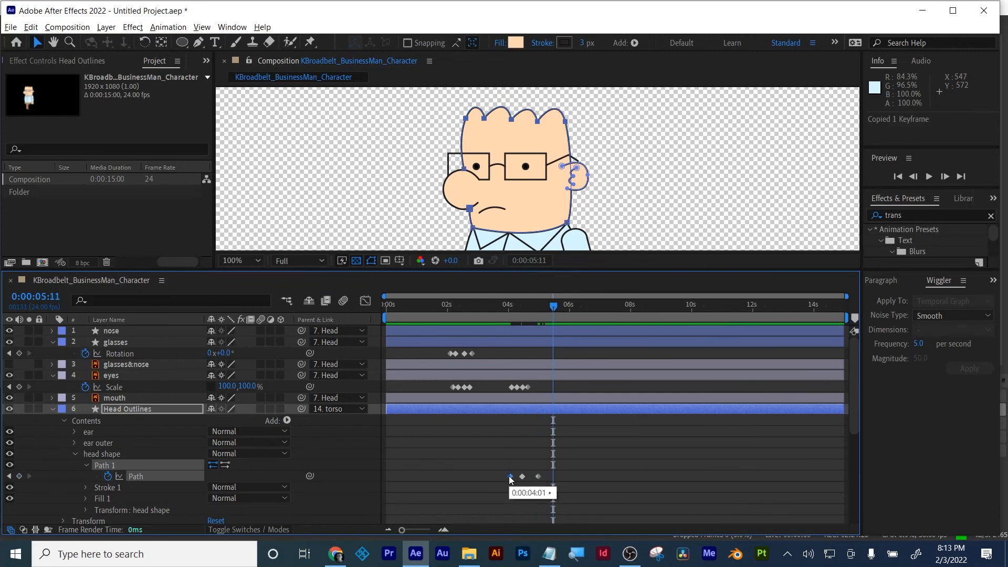
key(ctrl+v)
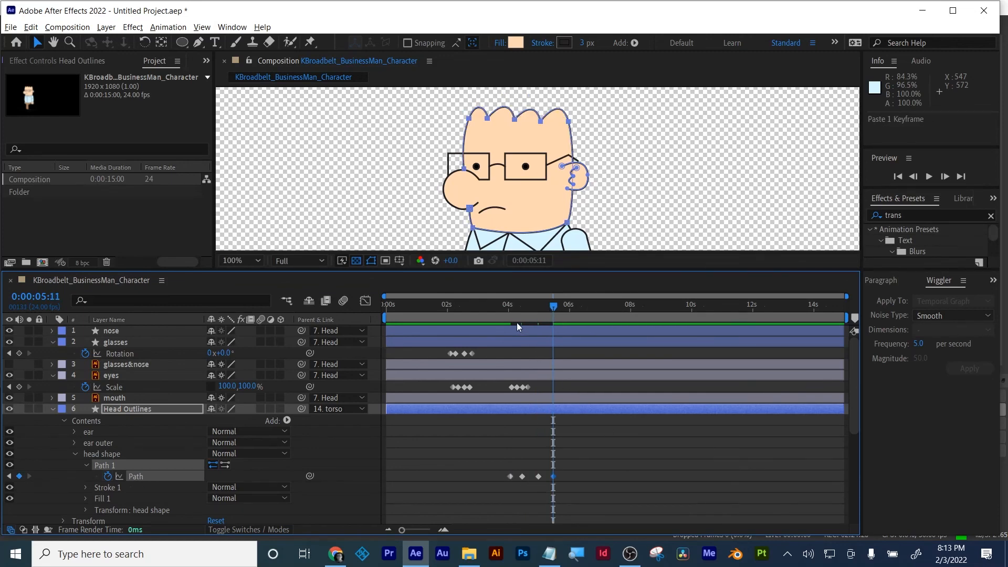
- Play the head shape's movement from around its first Path keyframe
click(512, 314)
key(space)
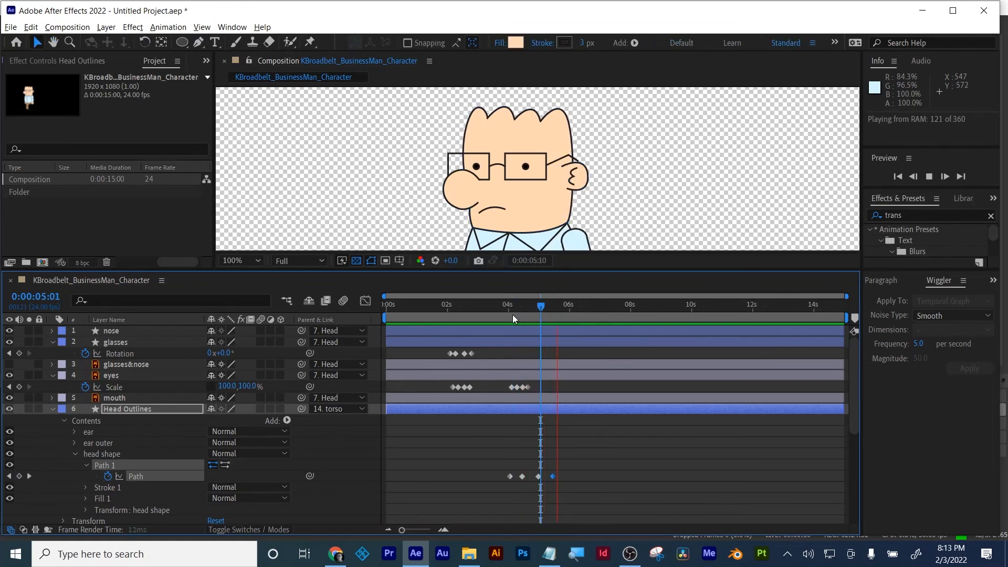
key(space)
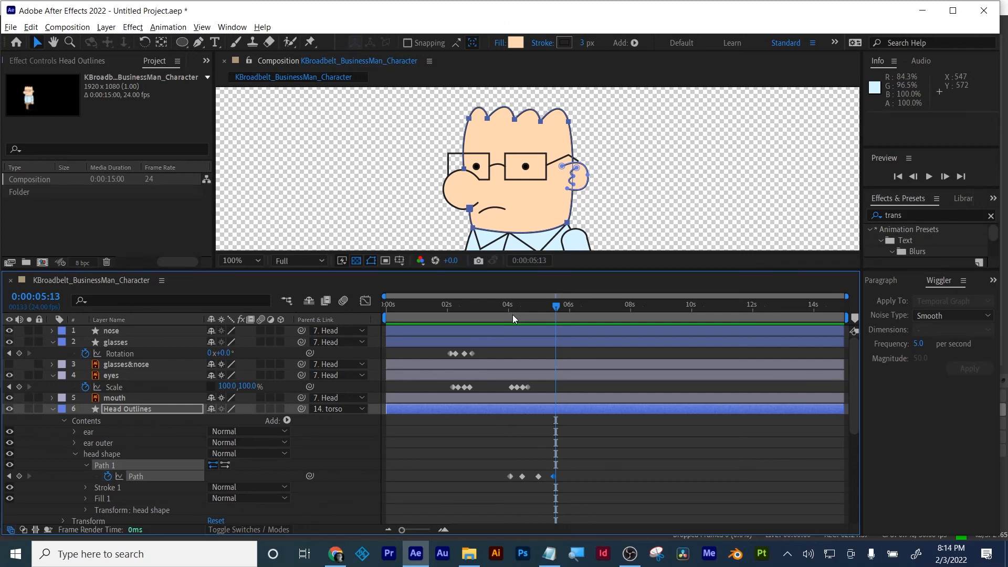
- Deselect the head shape path and fit the whole composition into a taller viewer area
click(702, 468)
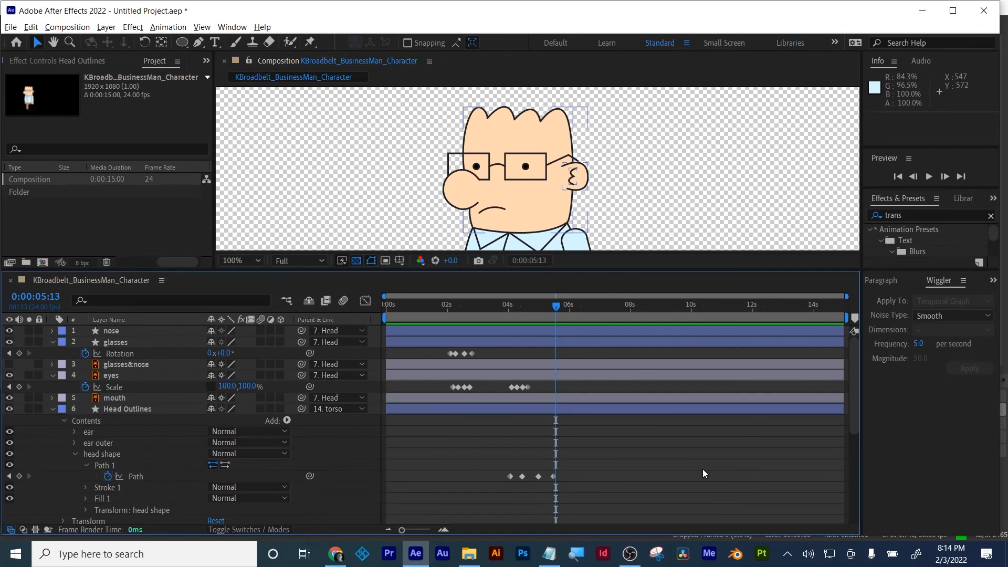
click(247, 260)
click(236, 338)
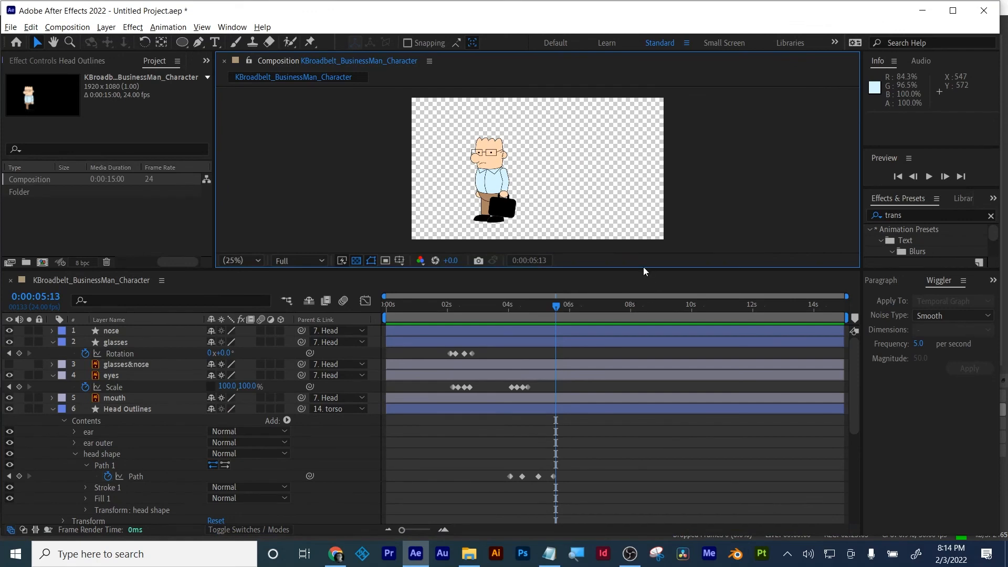
drag(644, 268, 641, 303)
- Save the project in the character owner's folder under Art 228 Spring 2022, named with the owner's first name plus _MW, and close it
click(11, 26)
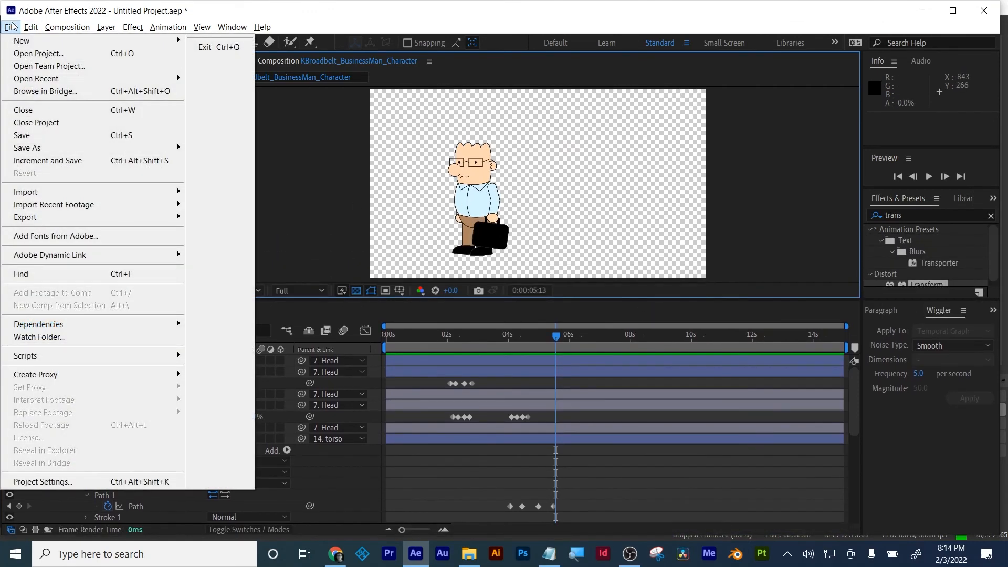
mouse_move(158, 150)
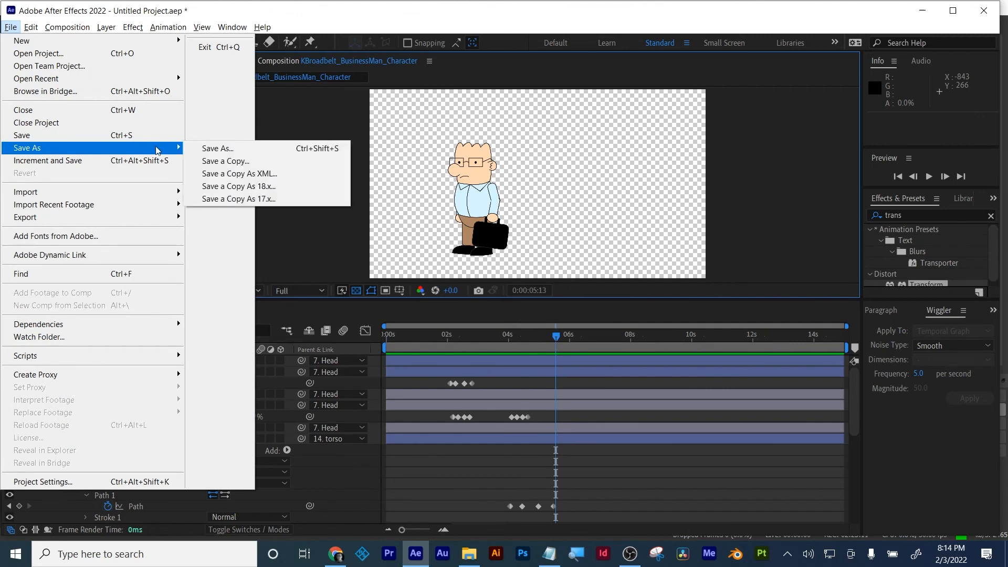
click(215, 148)
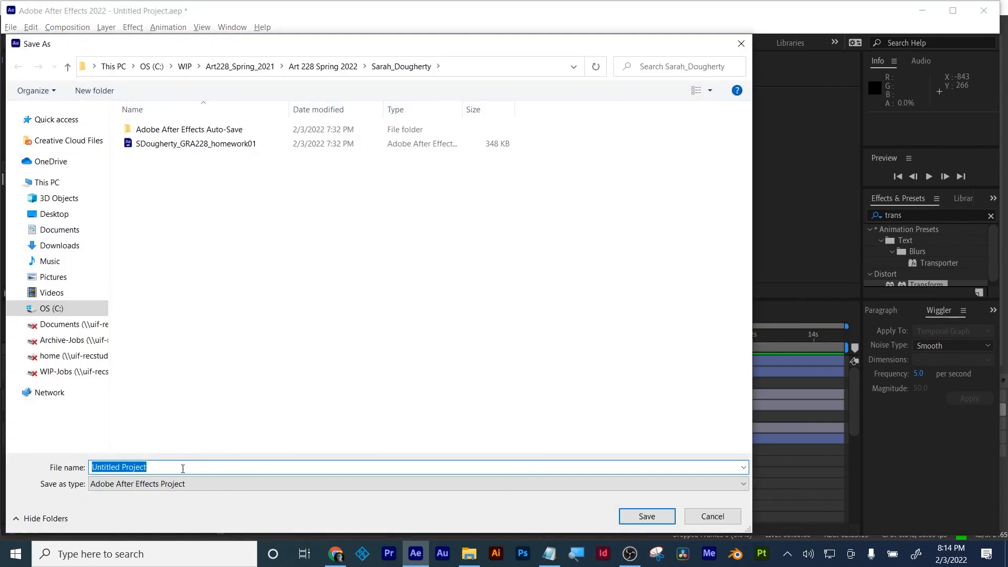
click(315, 65)
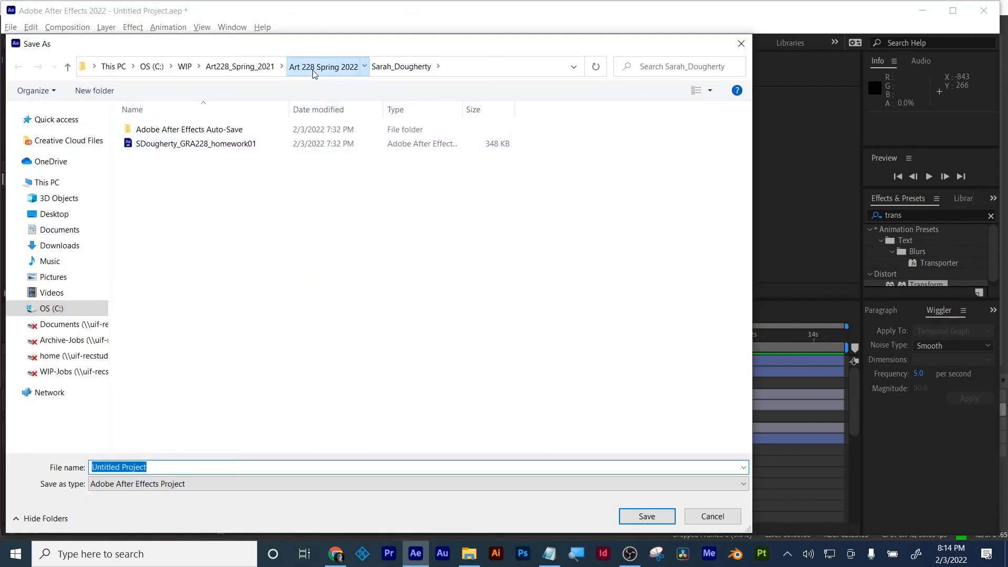
double_click(176, 130)
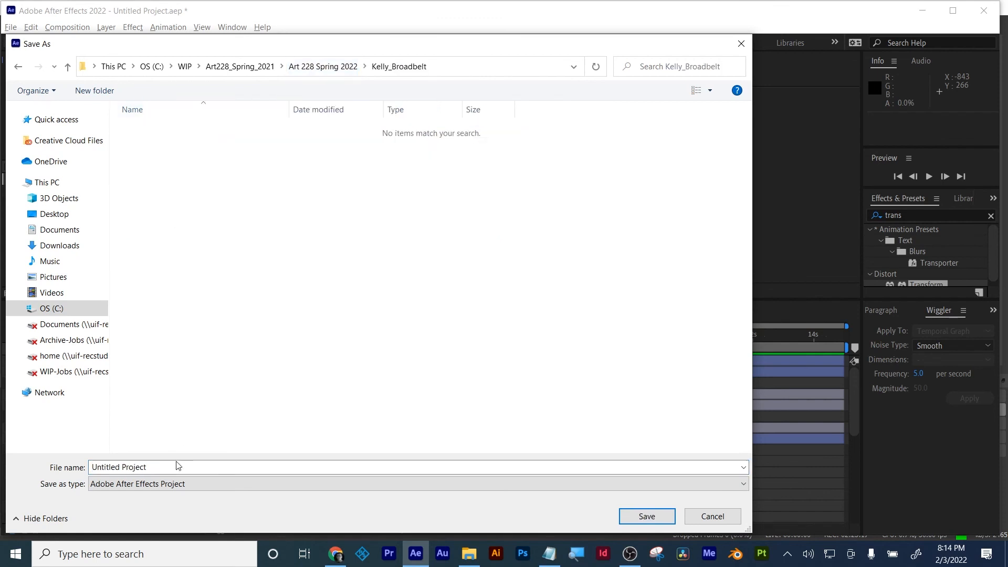
text(Kell)
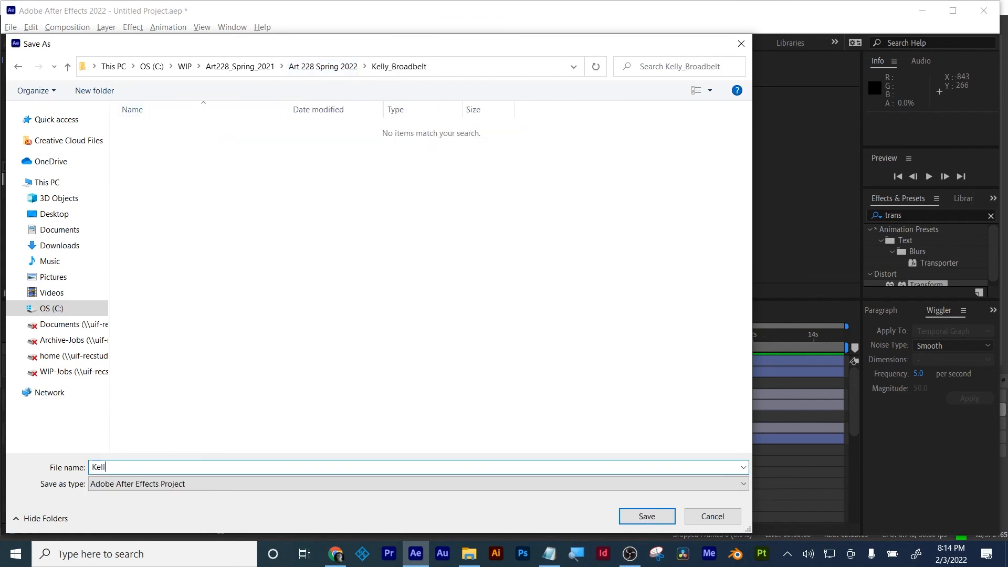
text(y_MW)
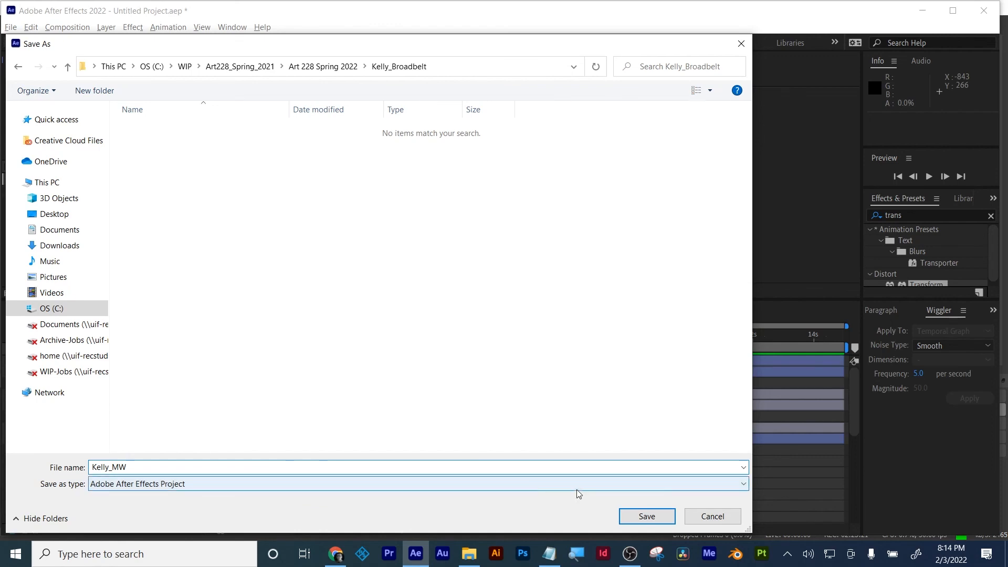
click(634, 514)
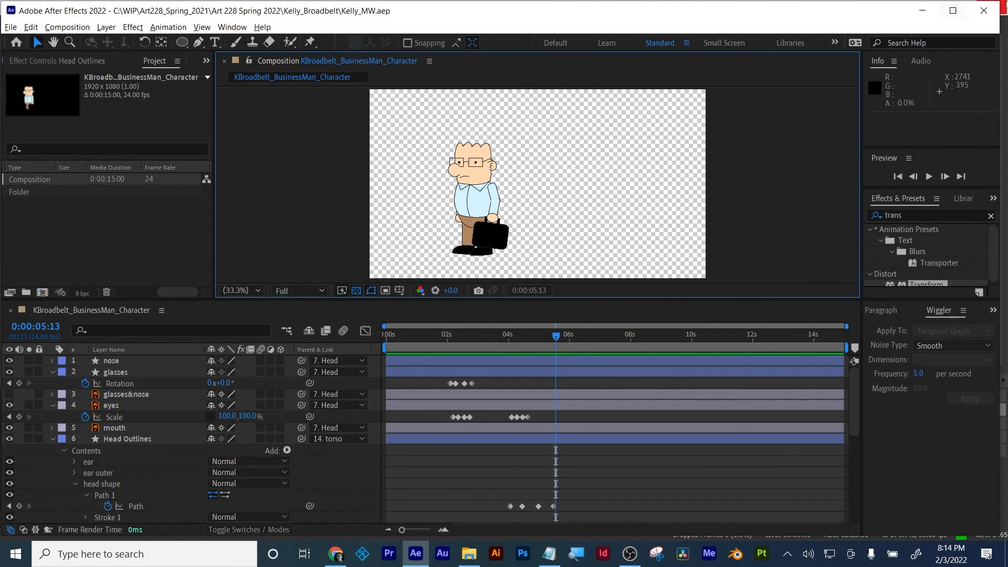
click(983, 20)
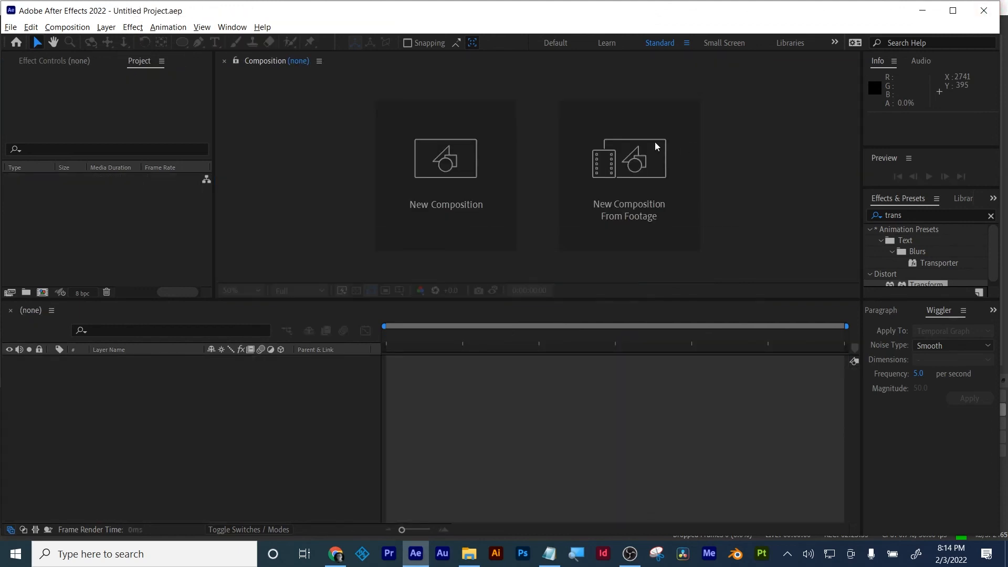